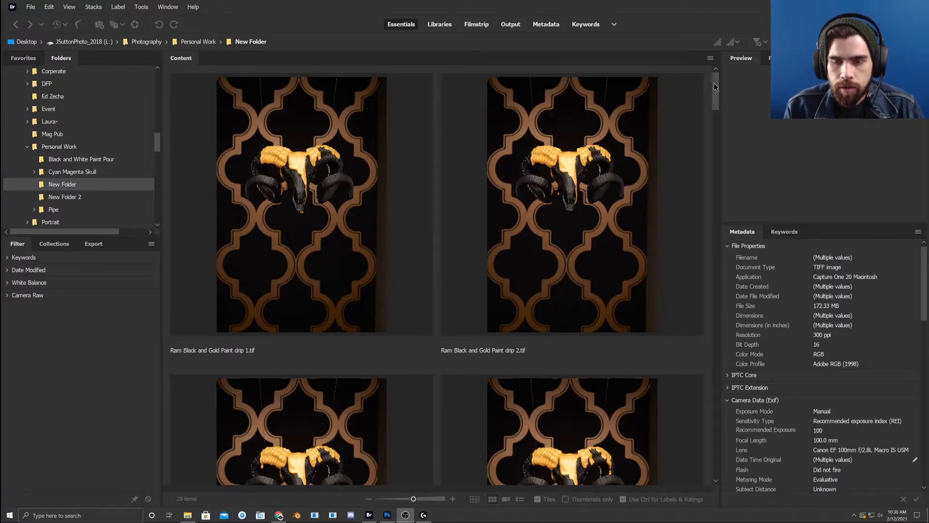
- Examine the ram skull photos in the folder, including the unpainted shot Ram Black and Gold Paint drip.tif
scroll(716, 88, down, 5)
scroll(716, 88, up, 5)
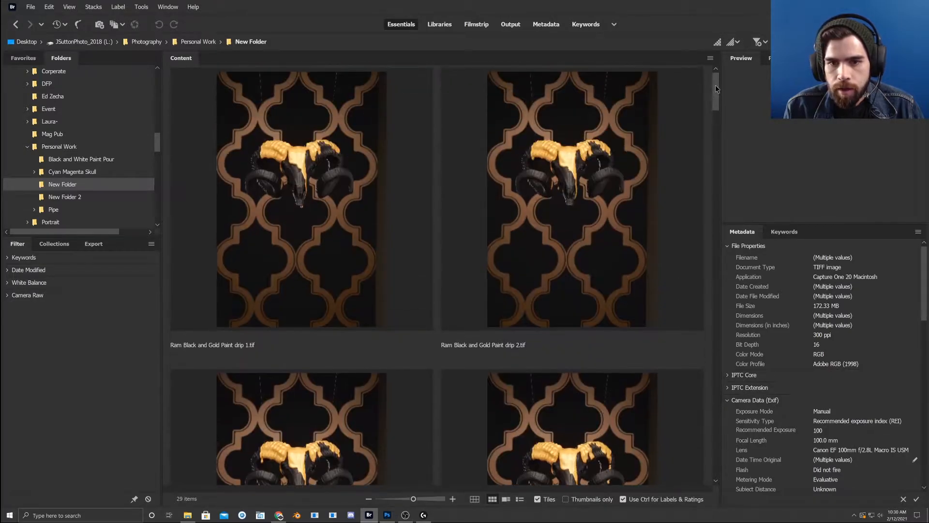
scroll(716, 92, down, 1)
scroll(717, 92, up, 1)
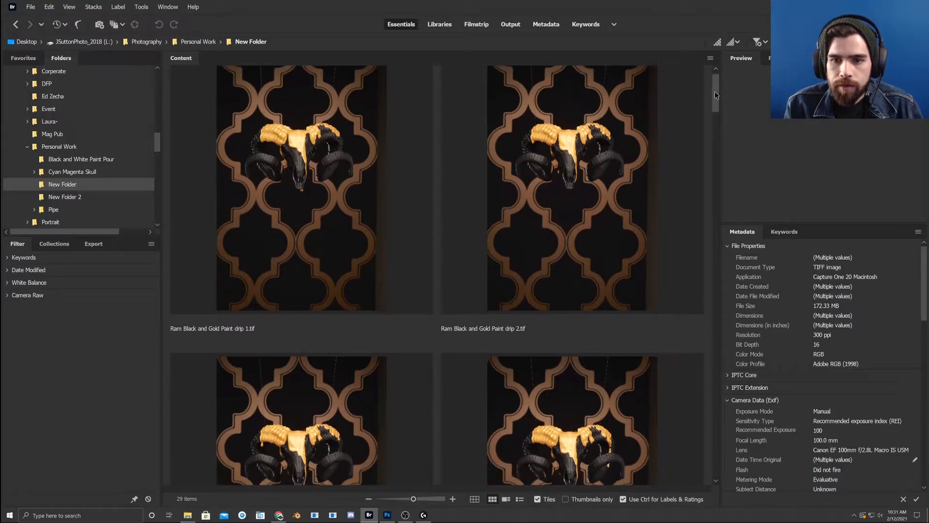
drag(714, 89, 710, 470)
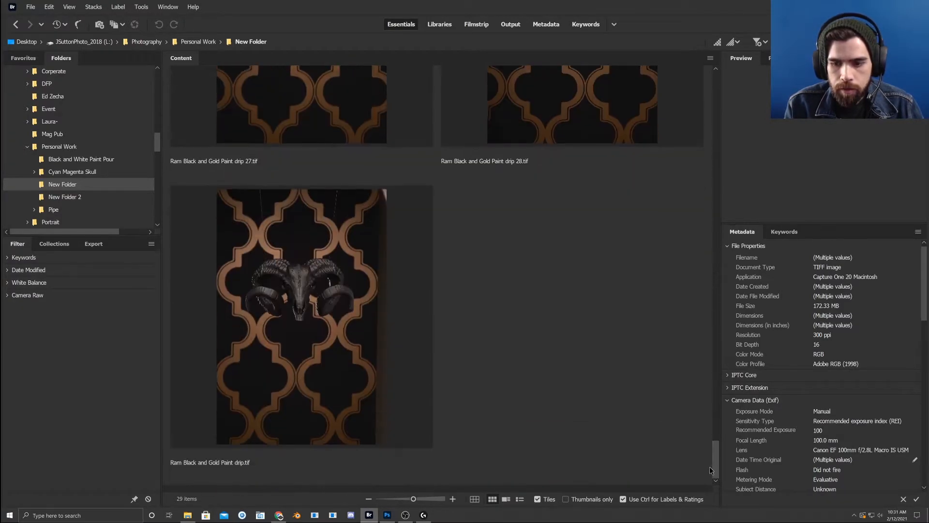
click(385, 340)
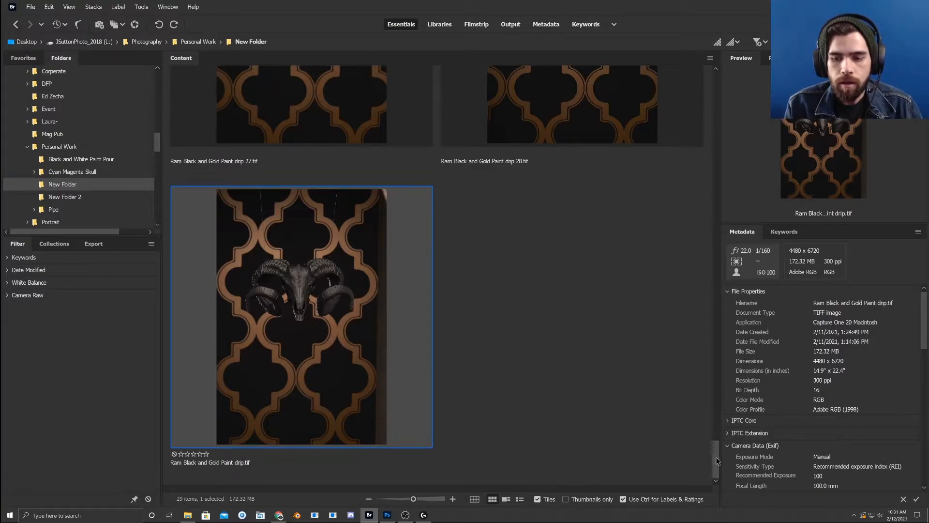
drag(710, 476, 698, 90)
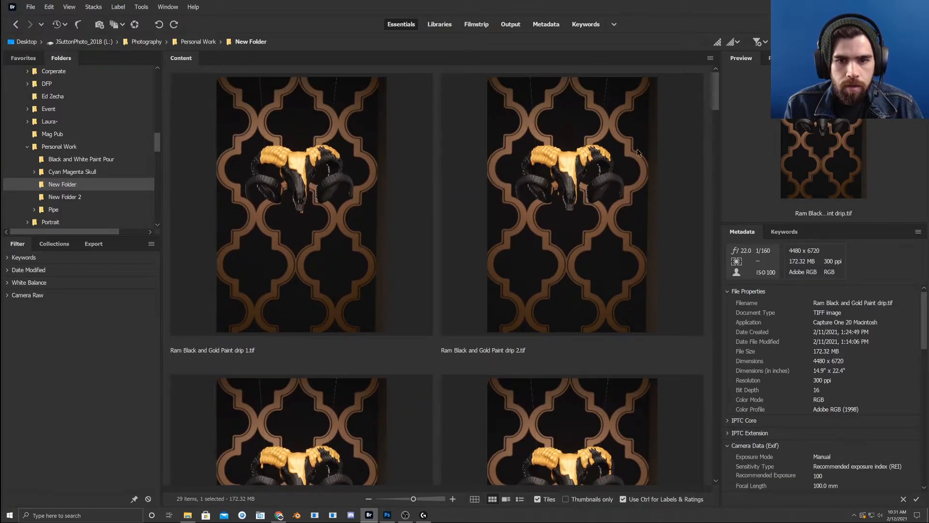
- Open Ram Black and Gold Paint drip 1.tif through 15.tif, plus the unpainted Ram Black and Gold Paint drip.tif, together in Camera Raw
drag(715, 89, 725, 260)
click(398, 176)
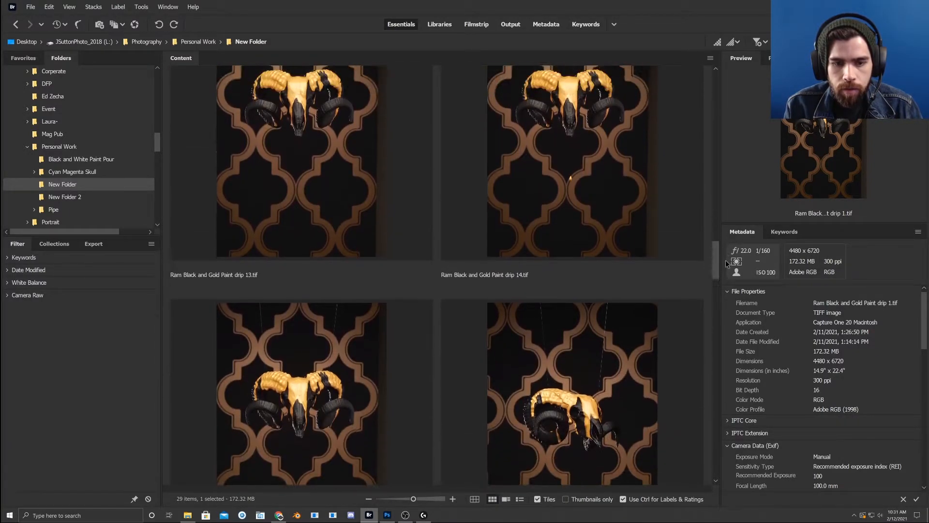
shift+click(354, 384)
drag(719, 263, 718, 472)
ctrl+click(362, 347)
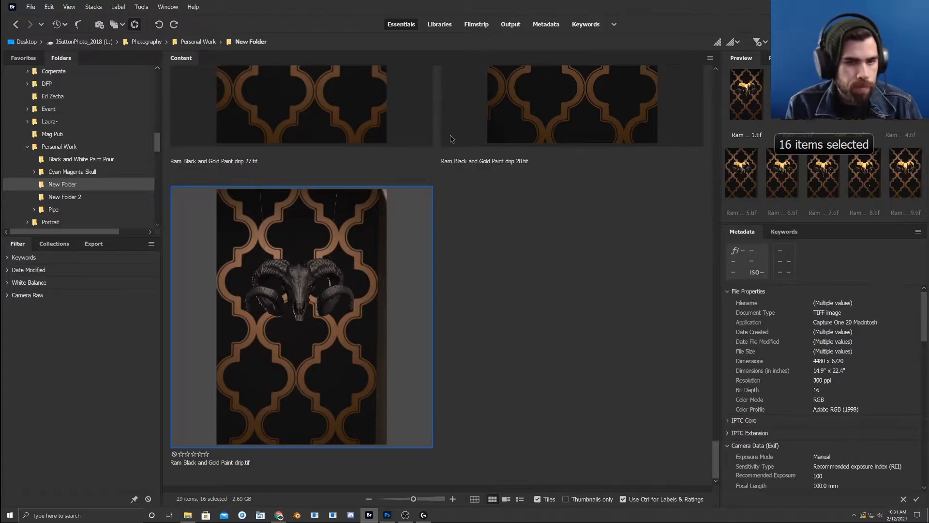
key(ctrl+r)
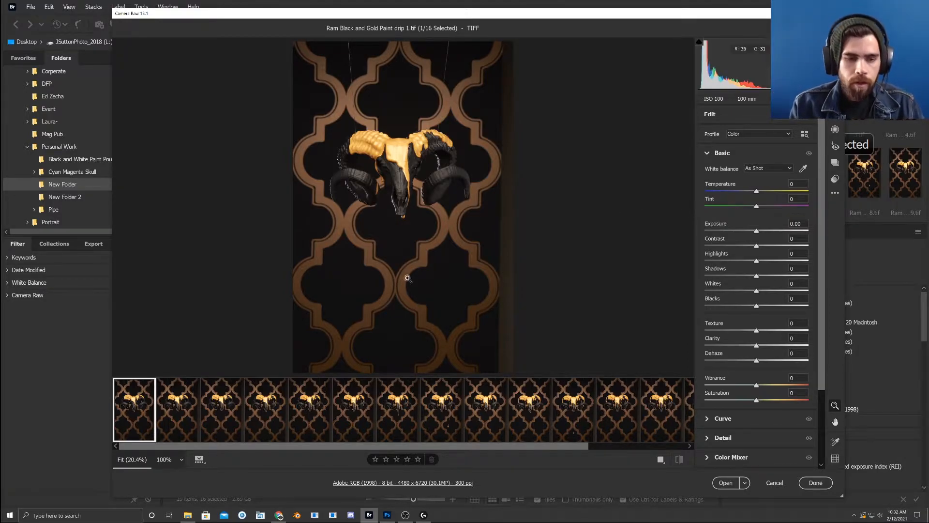
- Set the first photo's Exposure to +0.35, Contrast to +5 and Highlights to -16
click(758, 234)
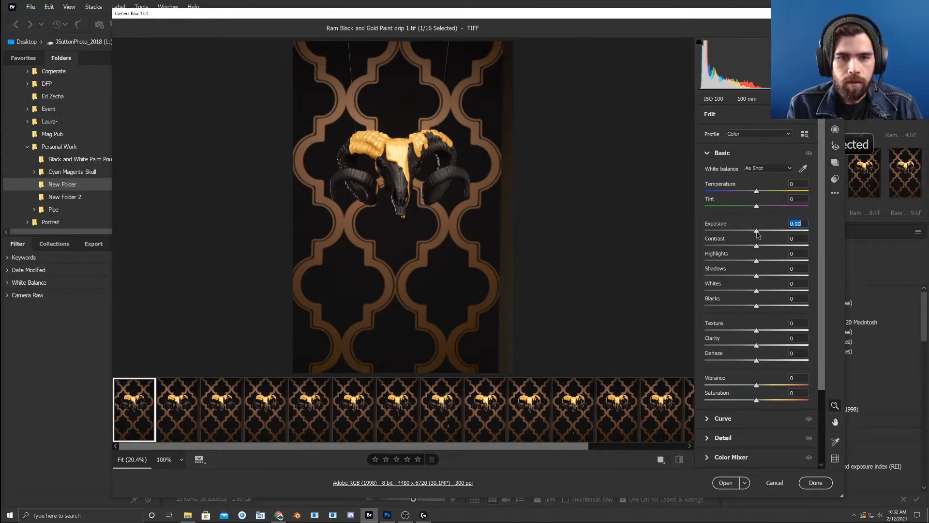
drag(755, 236, 759, 237)
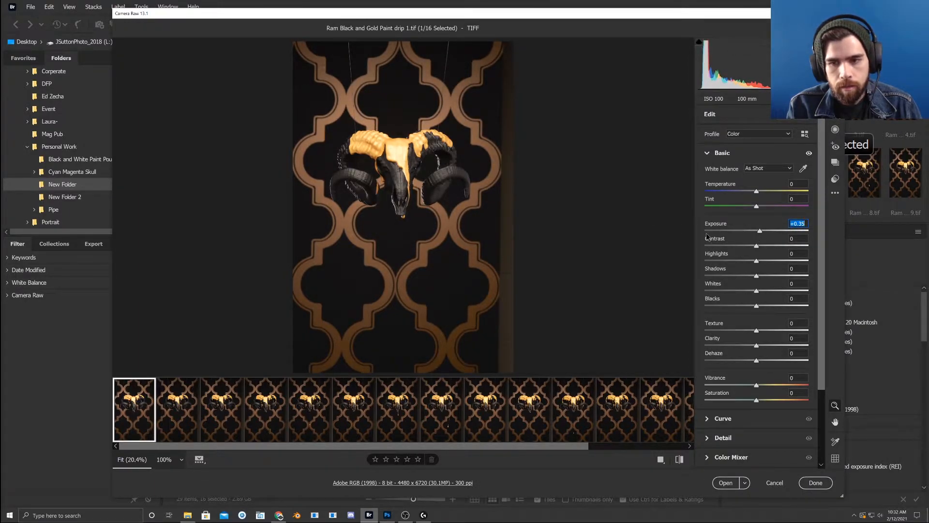
mouse_move(756, 246)
mouse_down()
mouse_move(764, 247)
mouse_move(747, 247)
mouse_move(759, 248)
mouse_up()
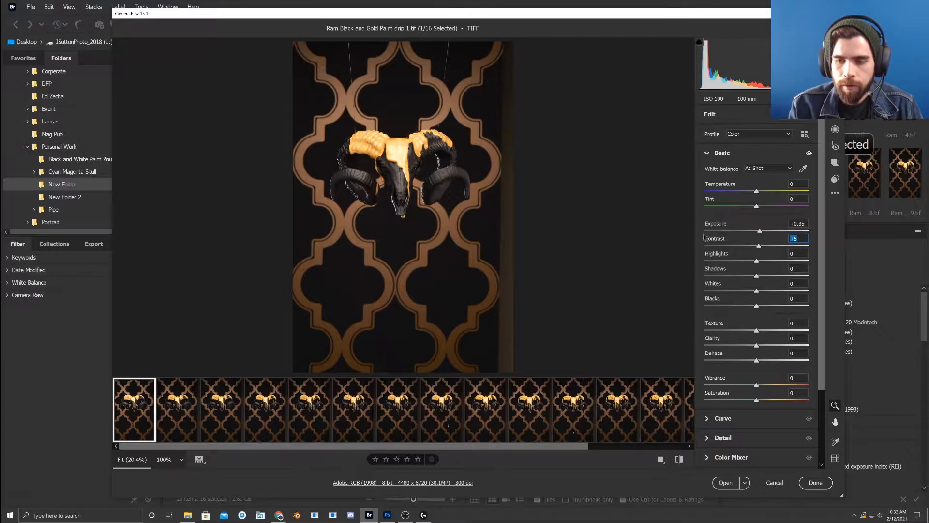
drag(757, 264, 749, 262)
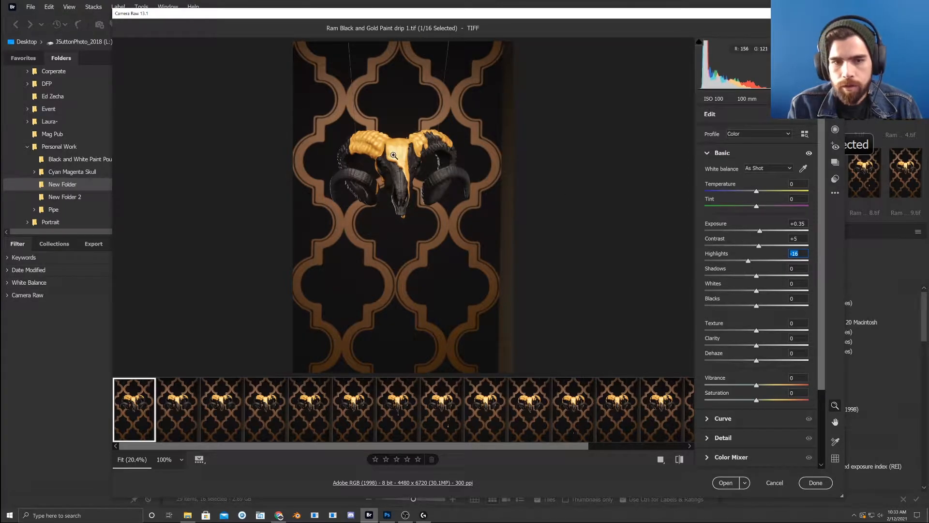
- Check the skull's detail up close and set Texture to +8, Blacks to -3 and Whites to +15
click(413, 160)
key(space)
drag(422, 216, 423, 137)
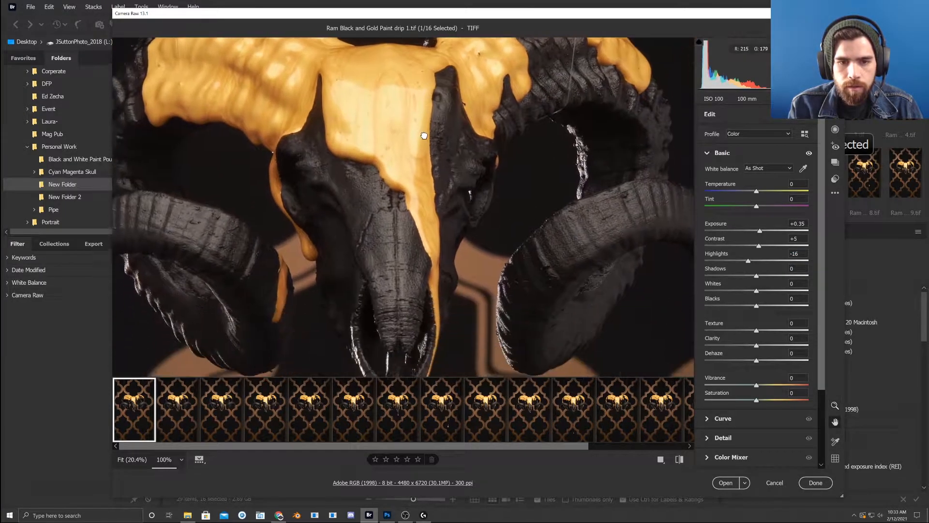
drag(395, 187, 390, 156)
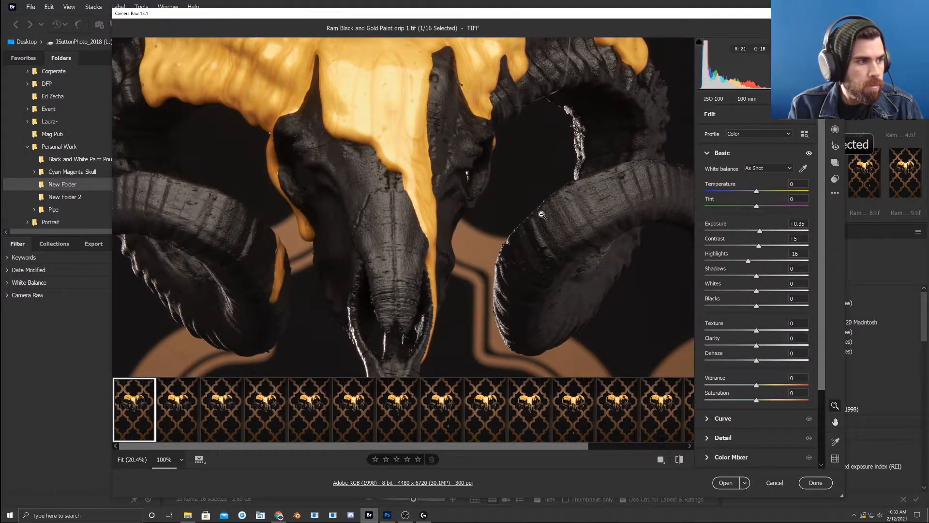
alt+click(414, 200)
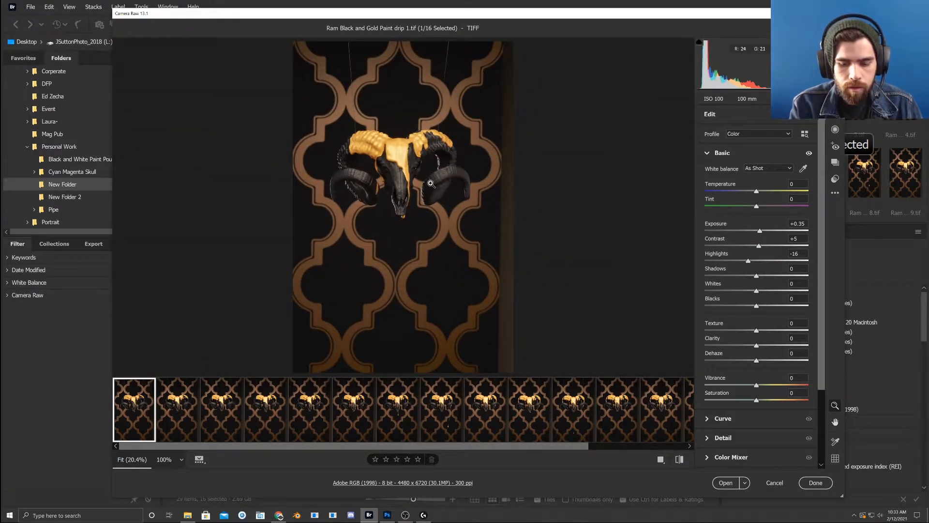
scroll(430, 183, up, 2)
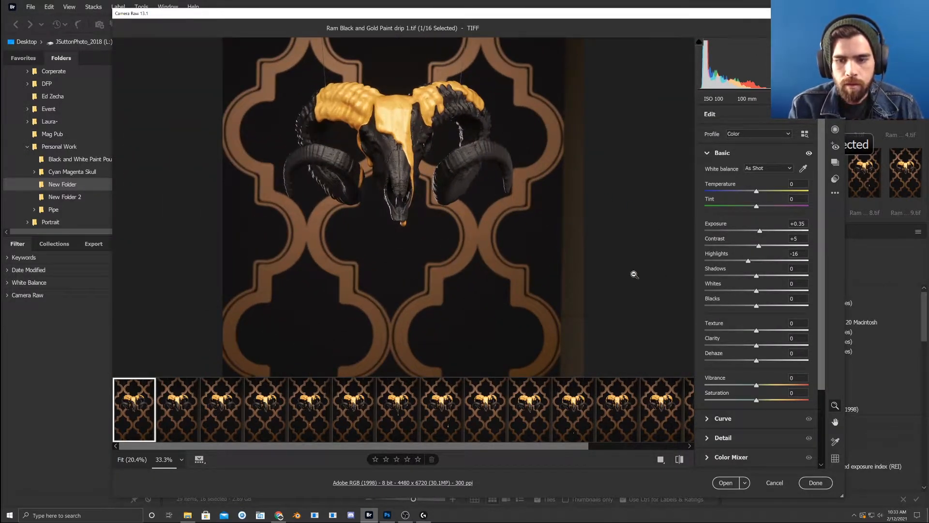
drag(757, 332, 761, 333)
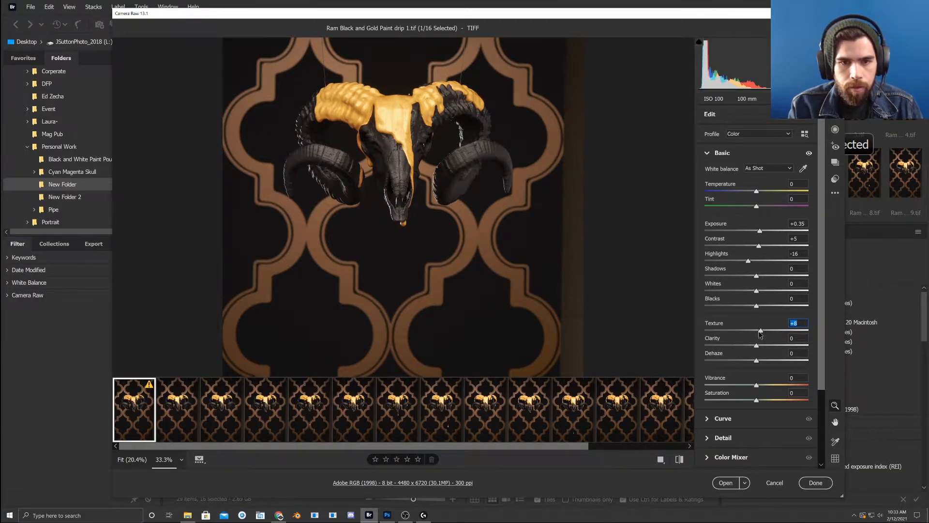
drag(758, 309, 761, 290)
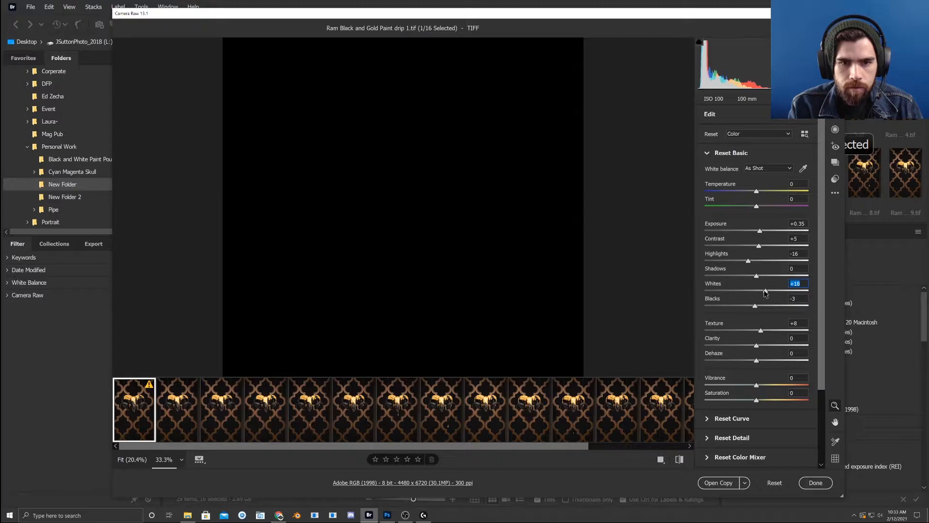
drag(764, 292, 764, 293)
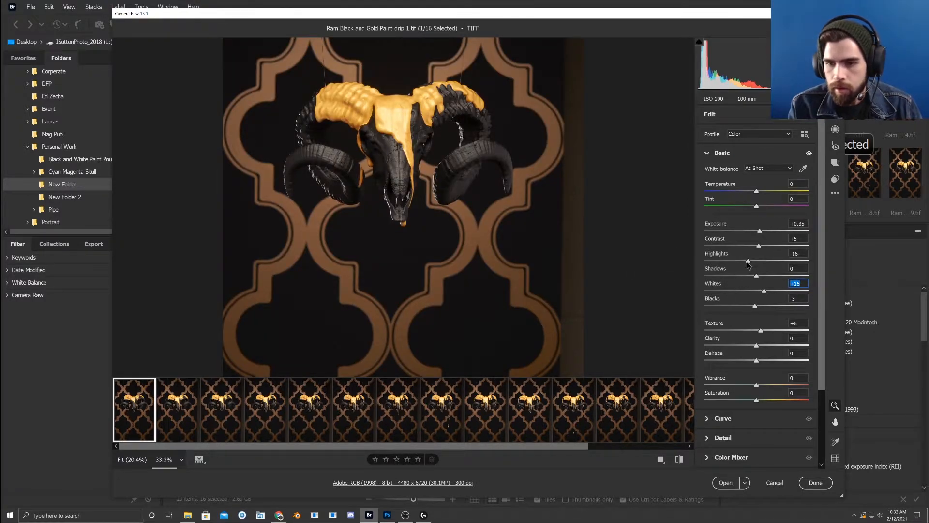
- Refine the tones with Highlights at -12, Shadows at -19, Contrast at +6 and Blacks at -1
mouse_move(749, 262)
mouse_down()
mouse_move(758, 279)
mouse_move(748, 279)
mouse_up()
key(alt)
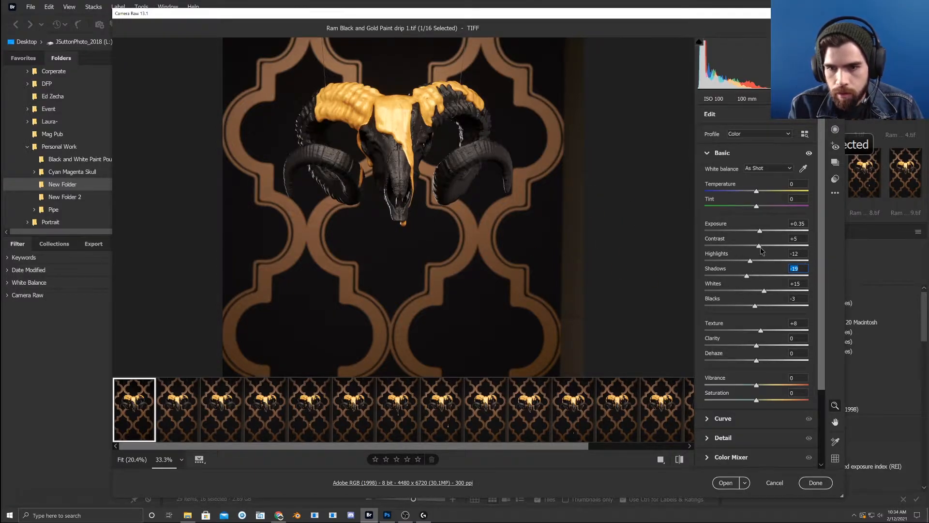
drag(764, 247, 761, 249)
drag(755, 306, 758, 309)
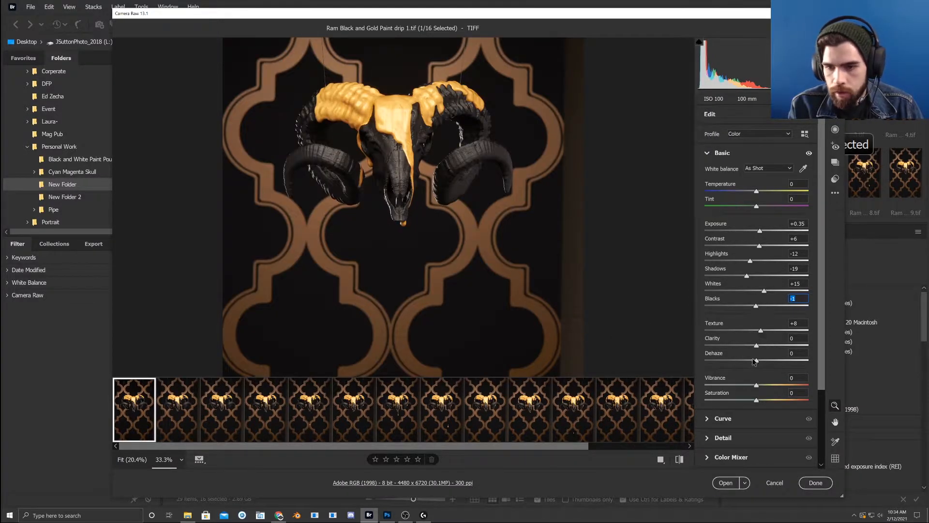
- Set the first photo's Vibrance to 0 and Saturation to +7
drag(756, 386, 759, 385)
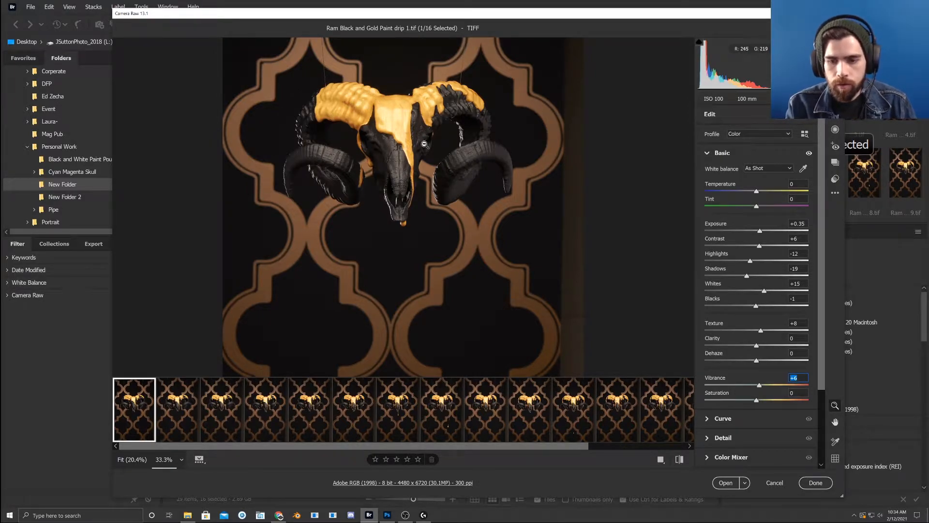
drag(757, 402, 756, 402)
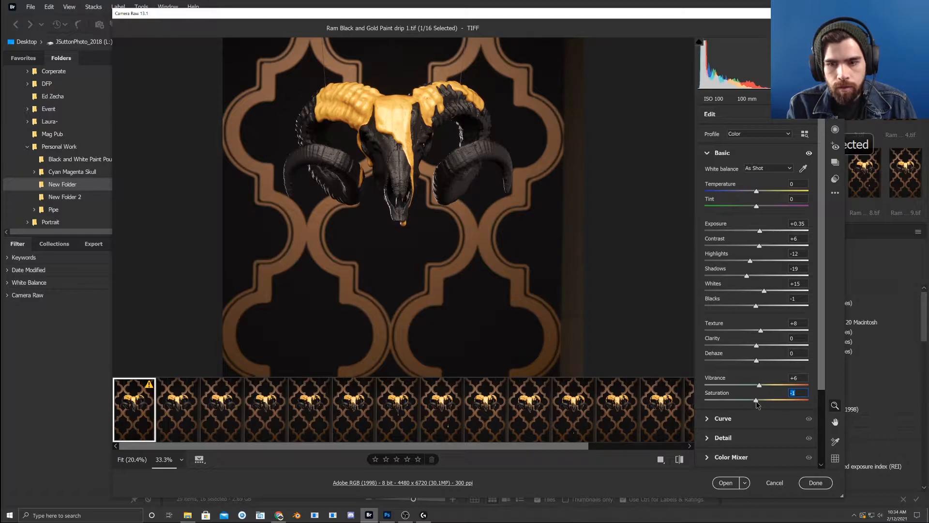
click(787, 380)
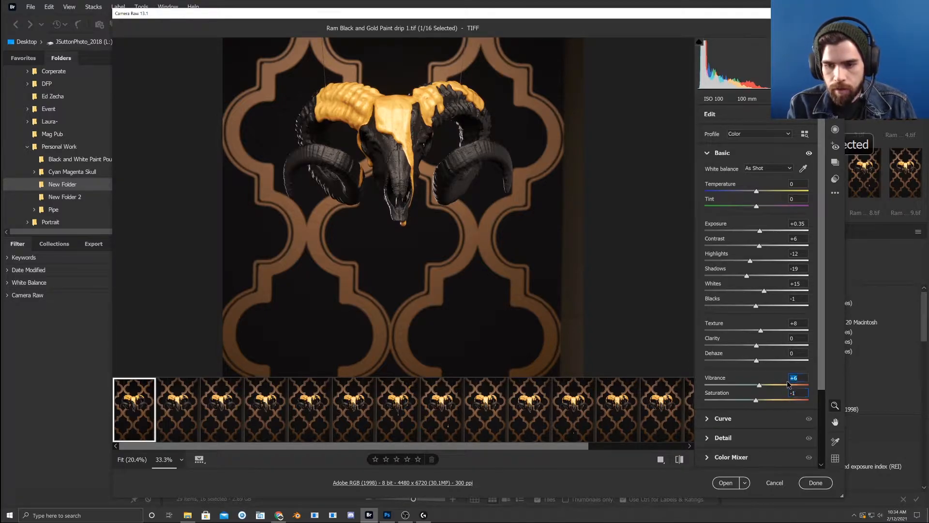
text(0)
key(Tab)
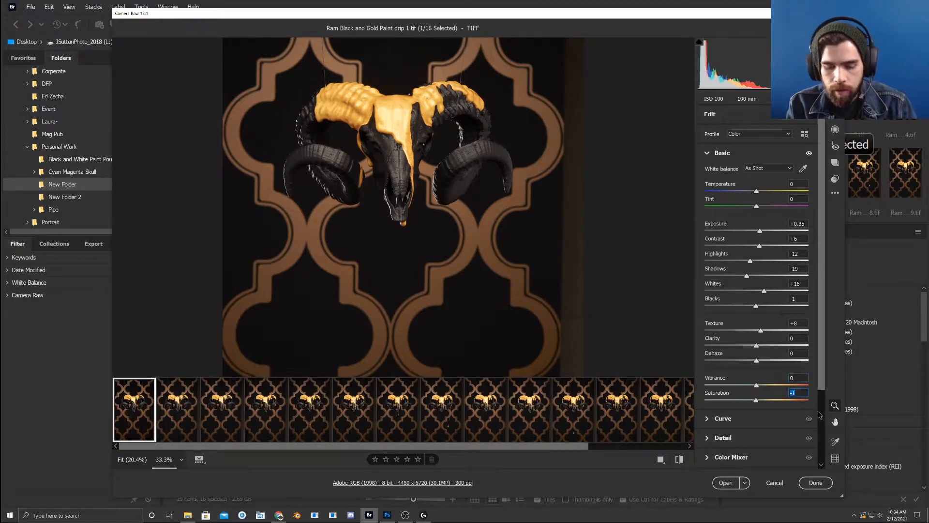
text(7)
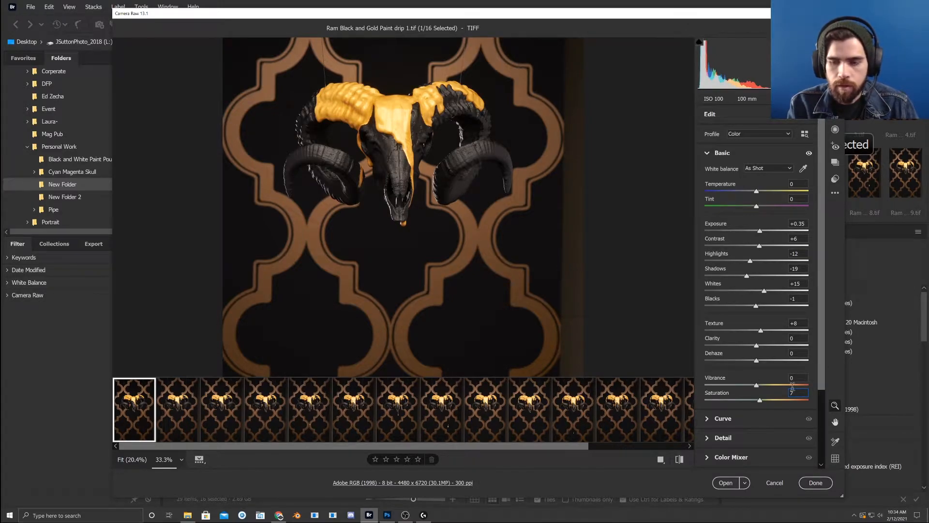
- Select all 16 photos in the filmstrip, from the first paint drip shot to the unpainted skull
alt+click(567, 224)
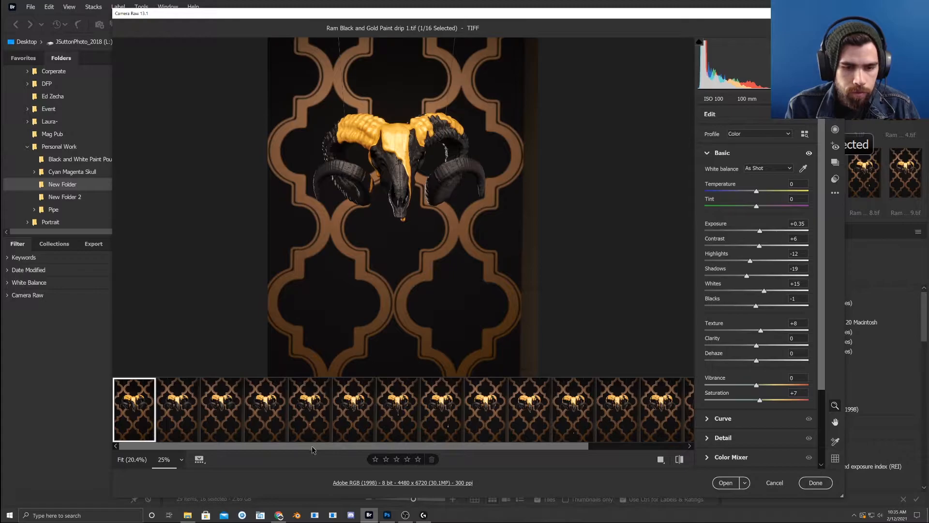
drag(315, 446, 414, 447)
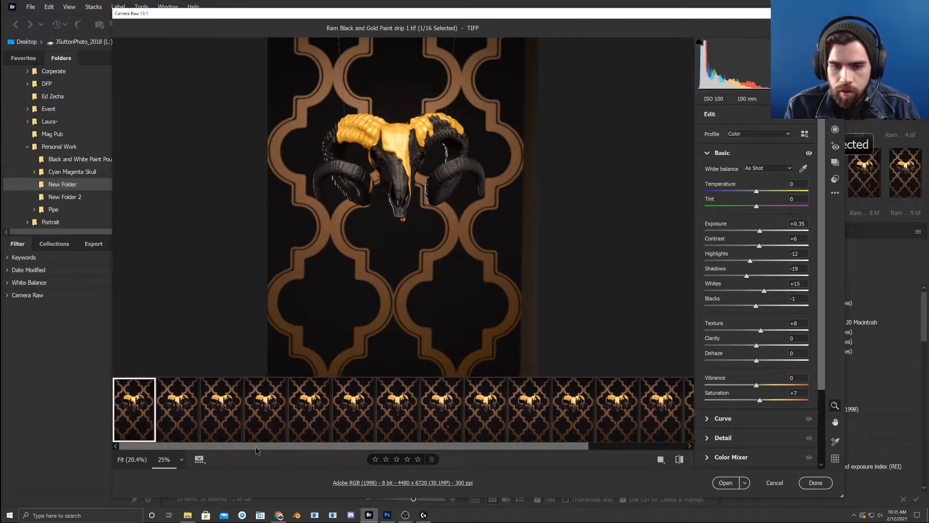
shift+click(668, 426)
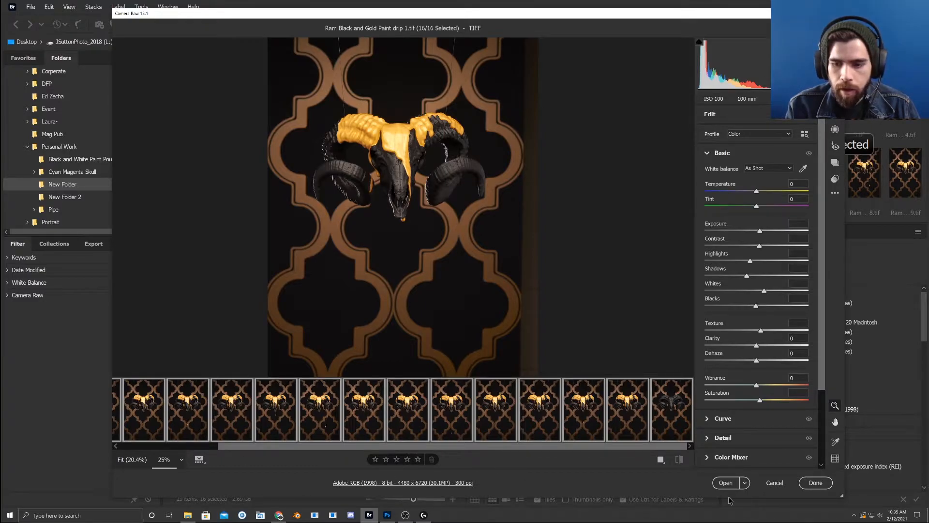
drag(588, 447, 398, 446)
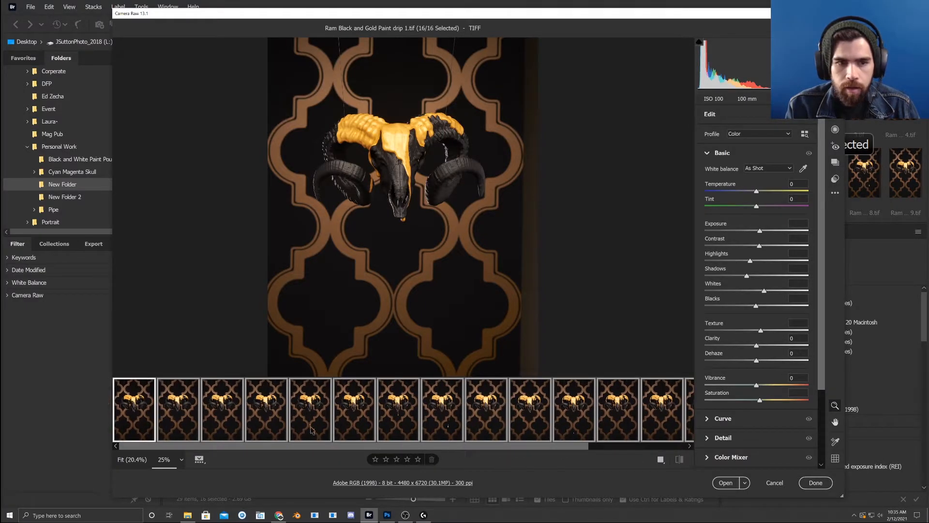
right_click(129, 411)
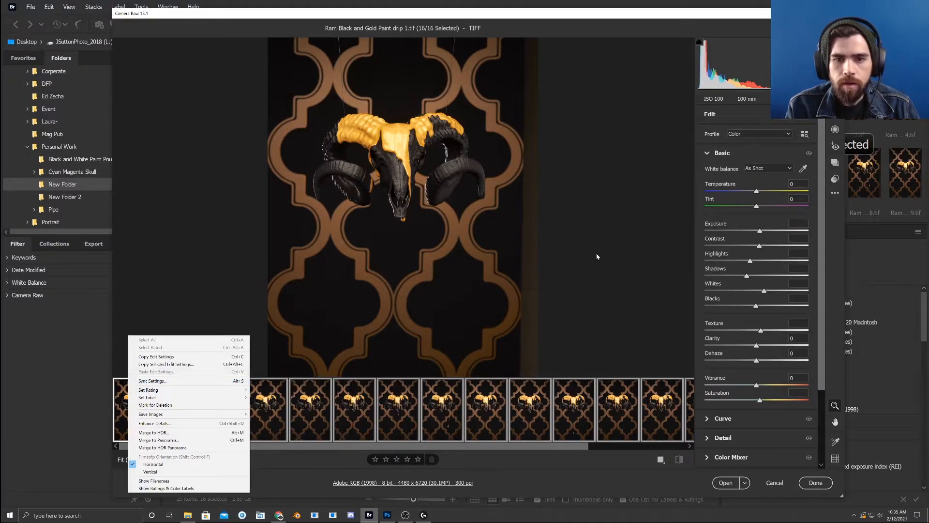
click(575, 272)
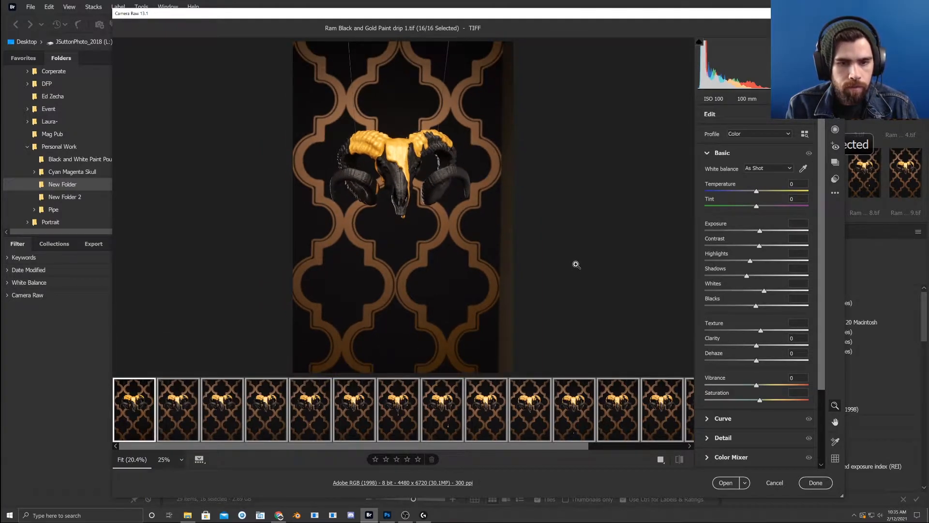
- Crop all selected photos to about 4186 x 6279 pixels, cutting off the strip beside the patterned wallpaper
key(c)
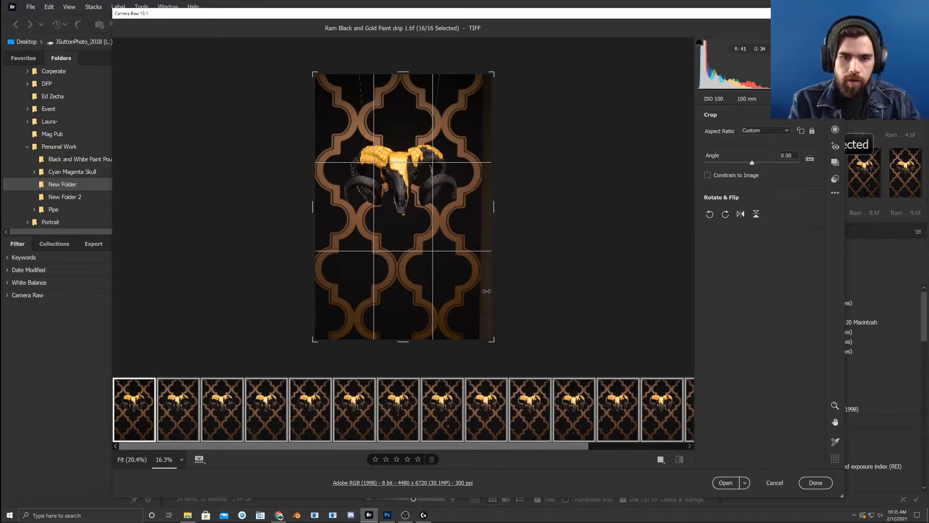
drag(493, 344, 487, 342)
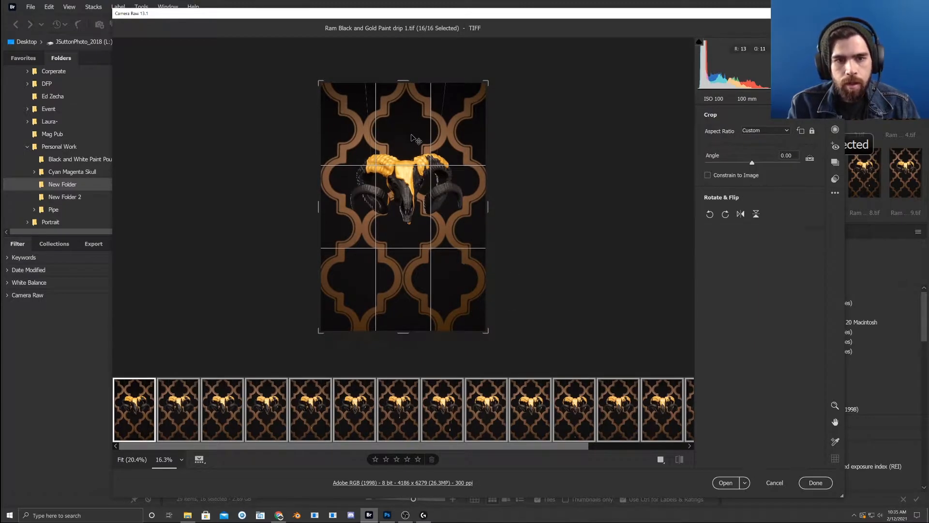
- Rotate the crop to an angle of -0.58 to level the wallpaper pattern behind the skull
click(505, 85)
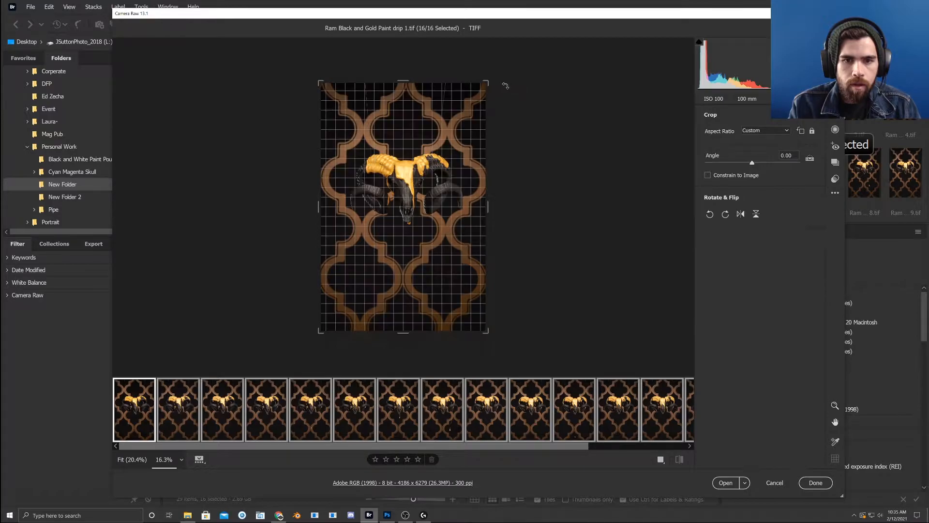
key(ctrl+plus)
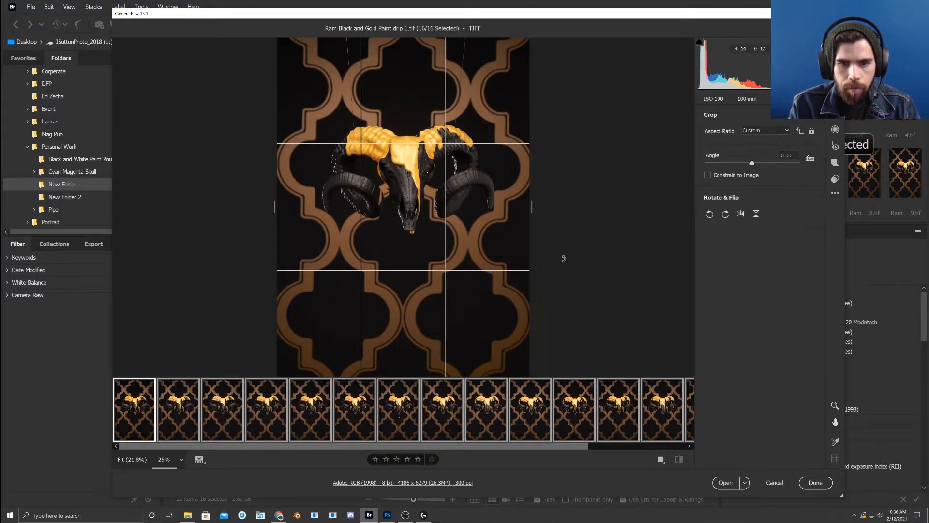
drag(572, 257, 574, 252)
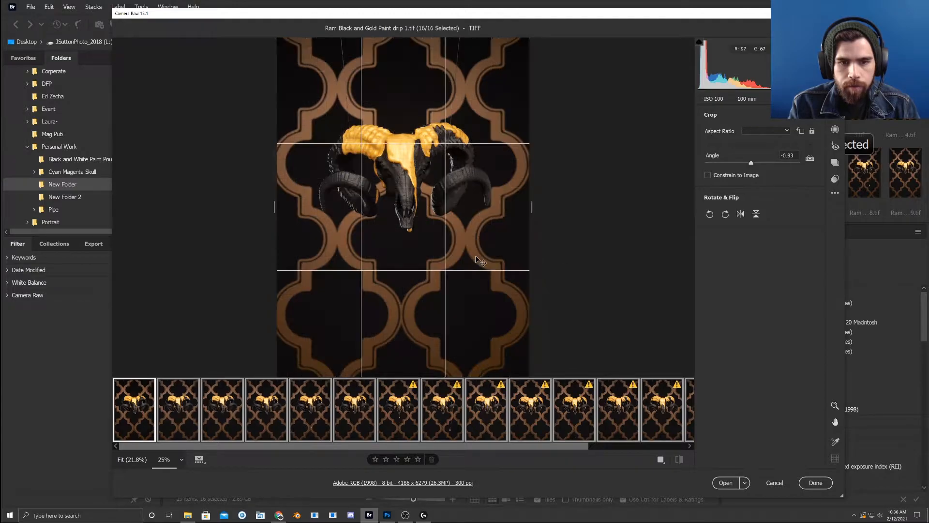
key(space)
drag(614, 134, 612, 209)
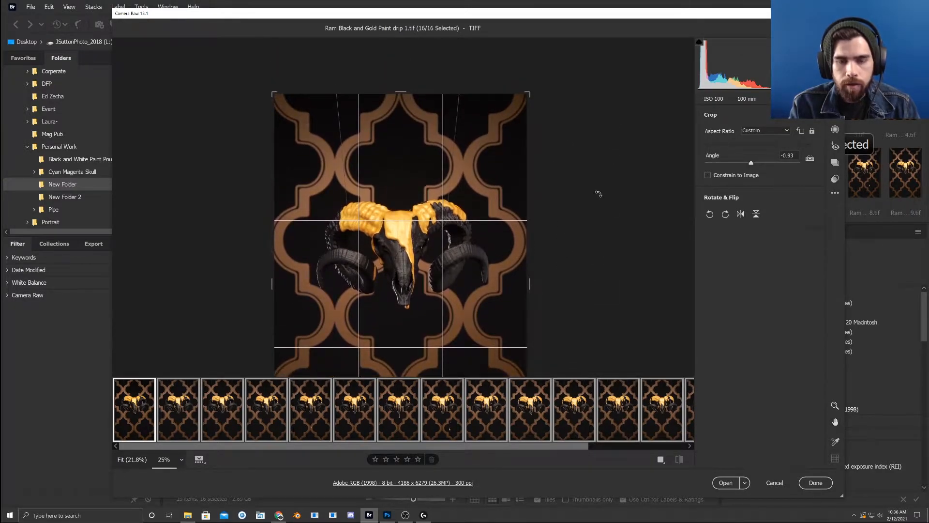
drag(554, 116, 555, 118)
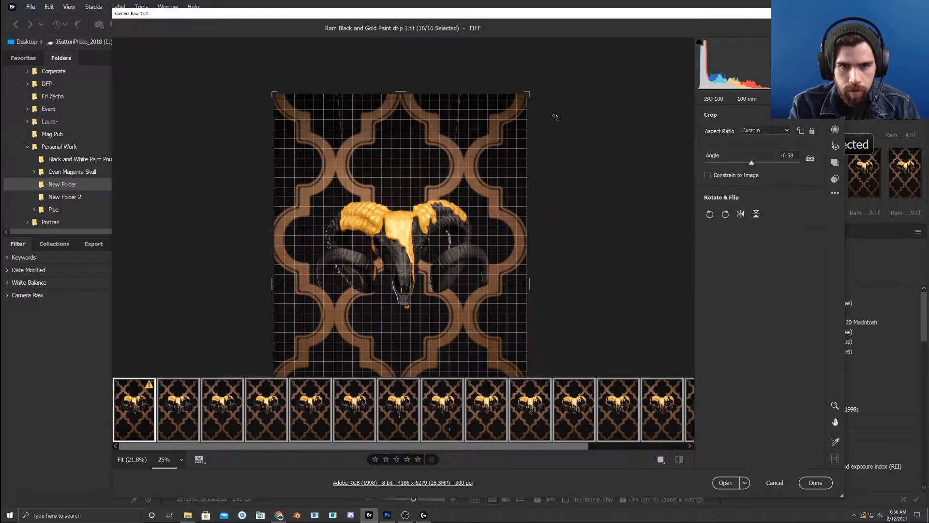
drag(455, 259, 449, 178)
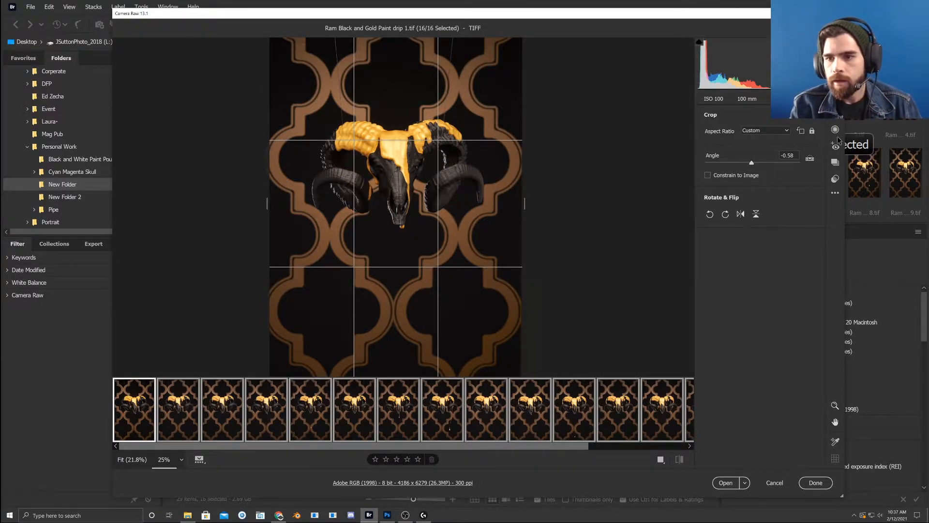
- Return to the edit settings and turn on Guided Upright in Geometry for the selected photos
click(835, 47)
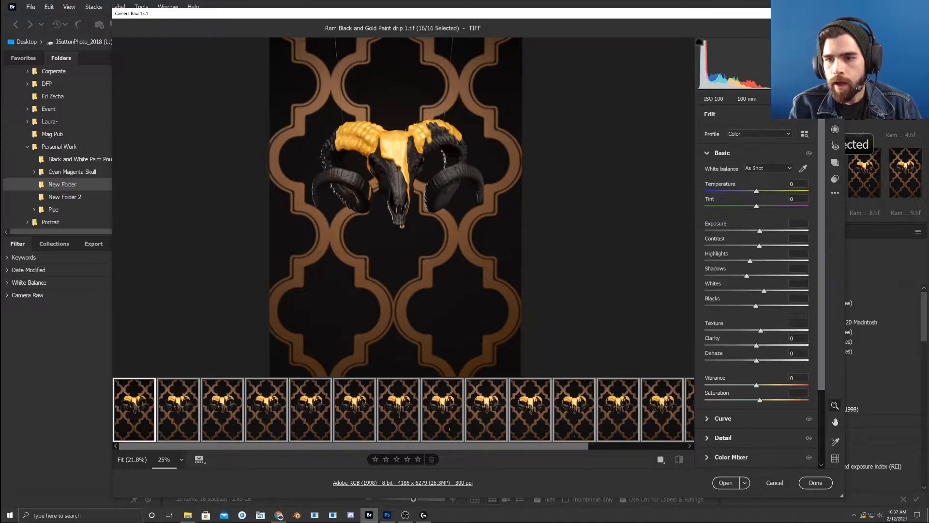
scroll(798, 414, down, 1)
scroll(796, 415, down, 1)
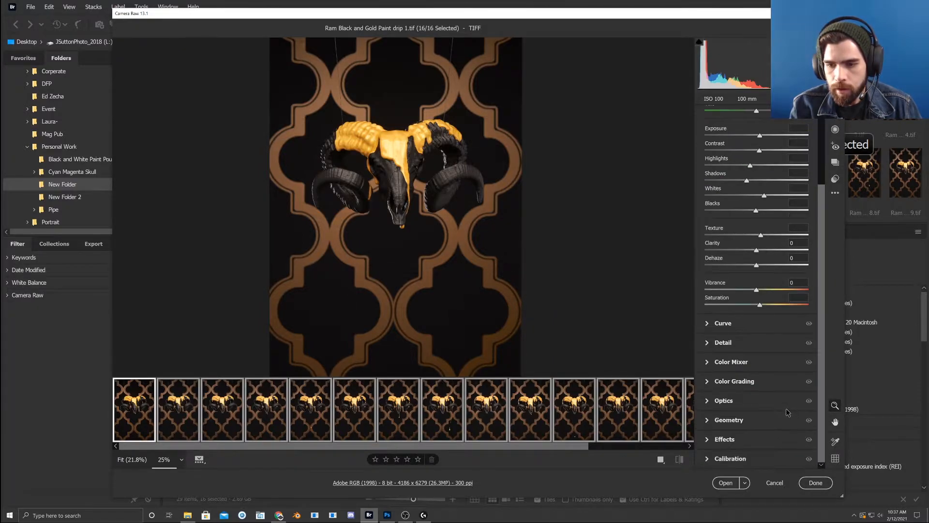
click(712, 428)
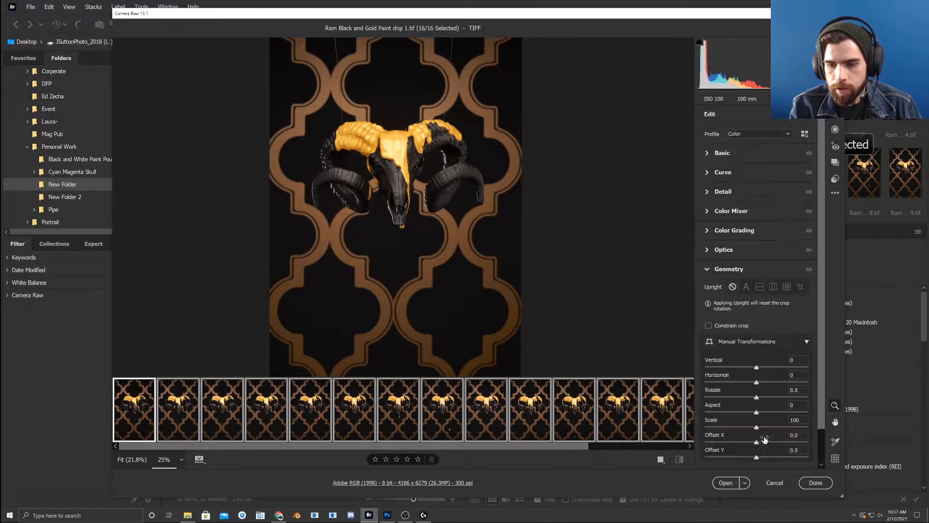
scroll(591, 322, down, 1)
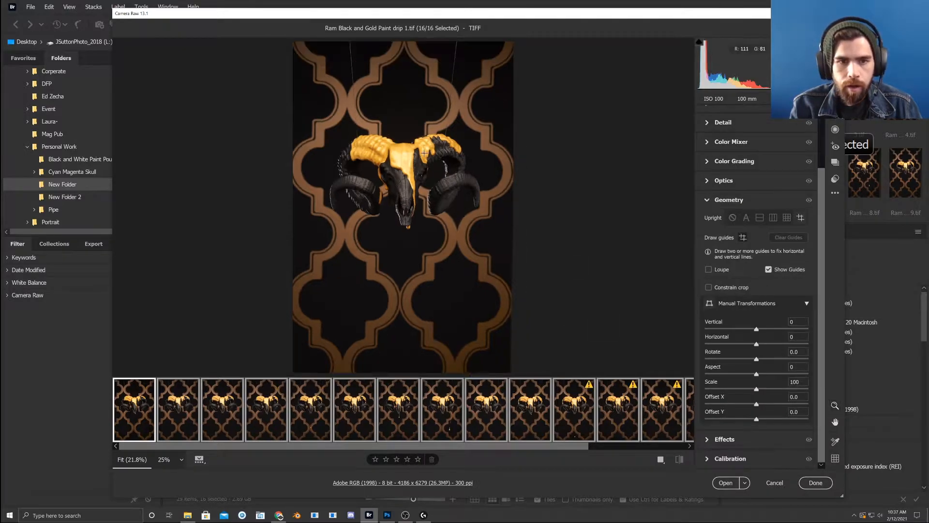
- Draw horizontal perspective guides along the wallpaper lattice just below and just above the skull
scroll(414, 161, up, 2)
scroll(415, 161, up, 1)
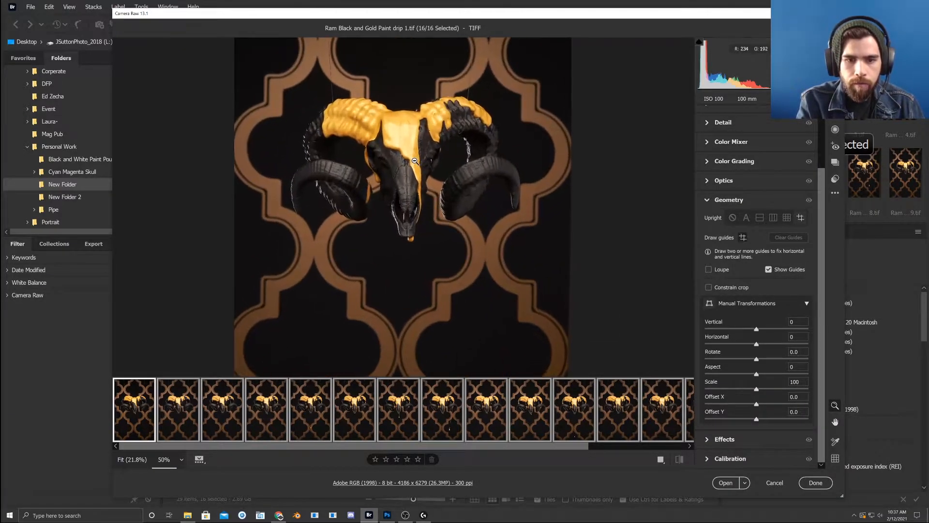
drag(399, 180, 484, 85)
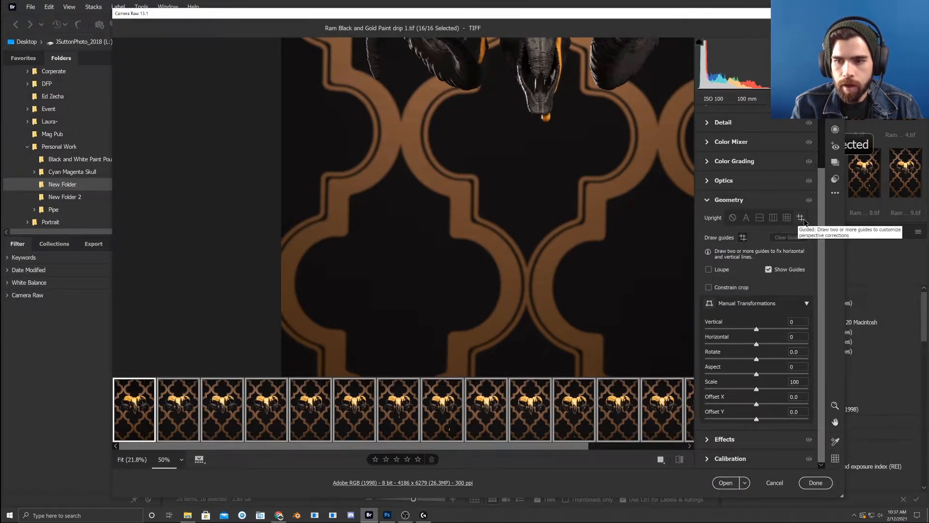
mouse_move(537, 218)
mouse_down()
mouse_move(500, 336)
mouse_move(484, 286)
mouse_up()
drag(411, 254, 552, 256)
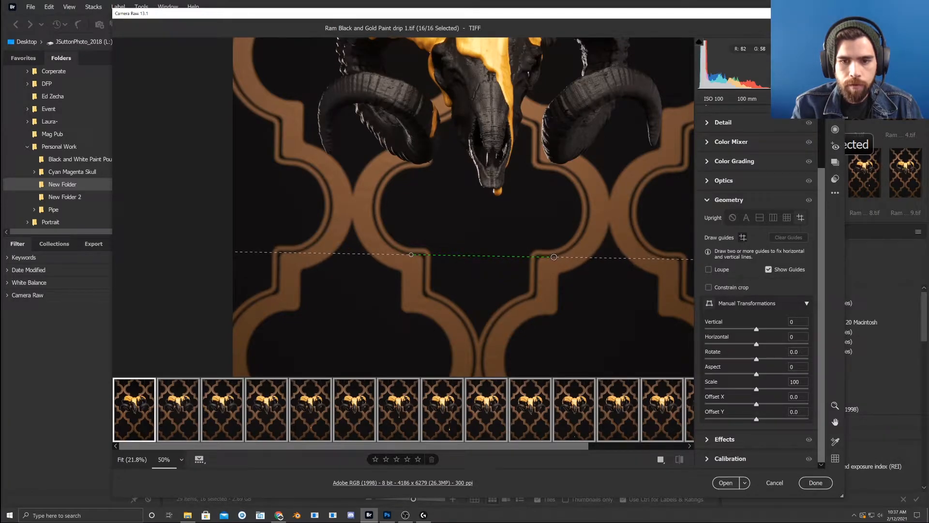
drag(553, 256, 554, 257)
drag(540, 147, 489, 402)
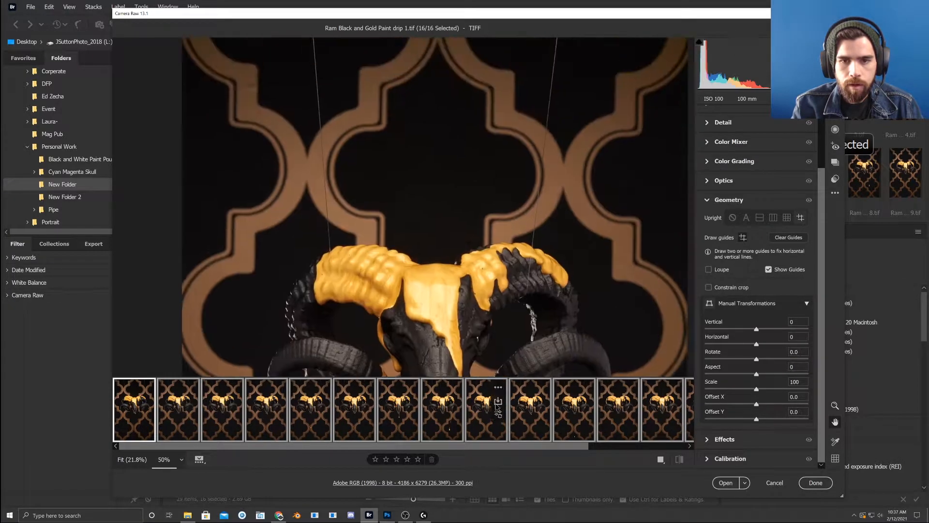
drag(440, 237, 438, 267)
drag(368, 250, 508, 252)
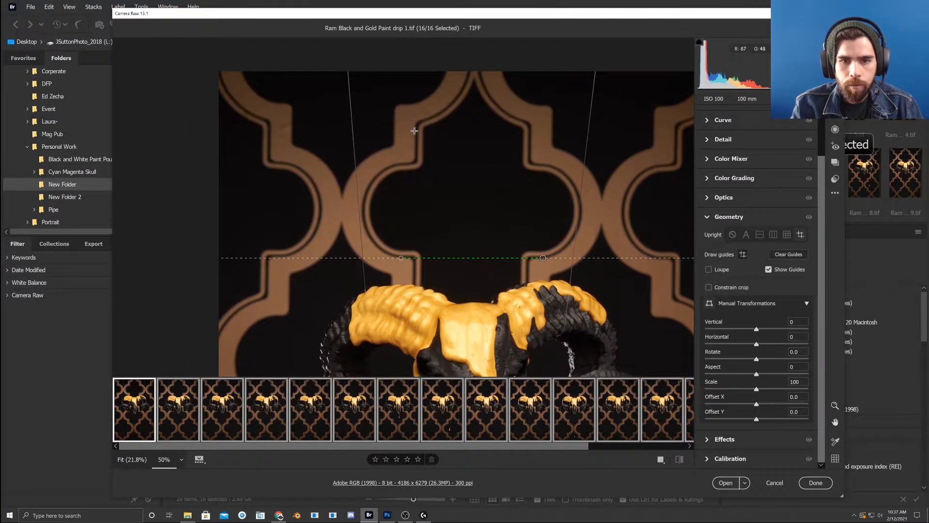
- Draw two vertical perspective guides along the inner lattice edges, one on each side of the skull's centre
mouse_move(416, 130)
mouse_down()
mouse_move(394, 375)
mouse_move(412, 199)
mouse_move(405, 131)
mouse_move(405, 140)
mouse_up()
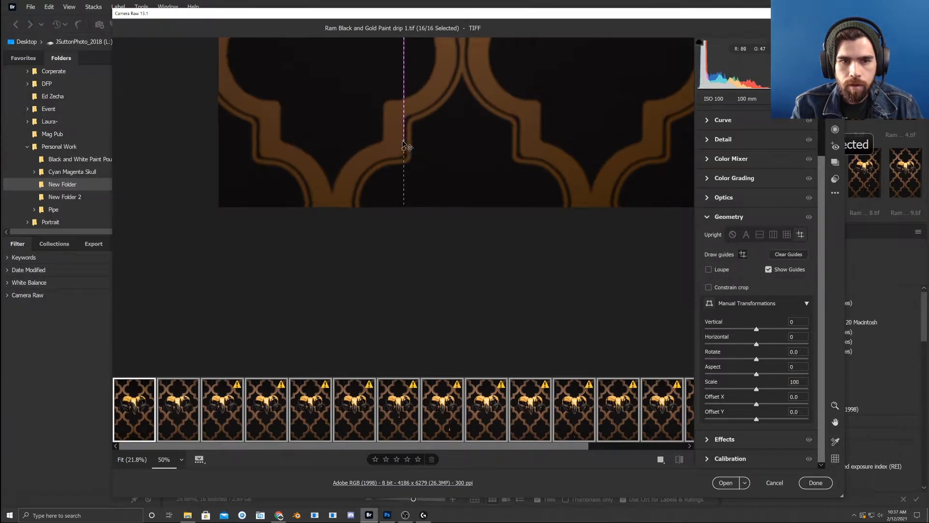
drag(519, 147, 522, 268)
key(ctrl+minus)
key(ctrl+minus)
key(ctrl+minus)
key(ctrl+minus)
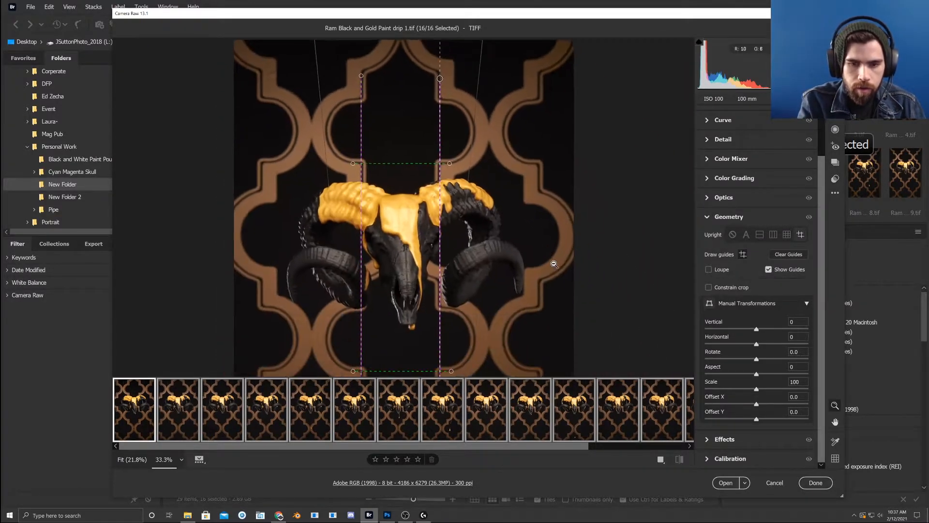
key(ctrl+plus)
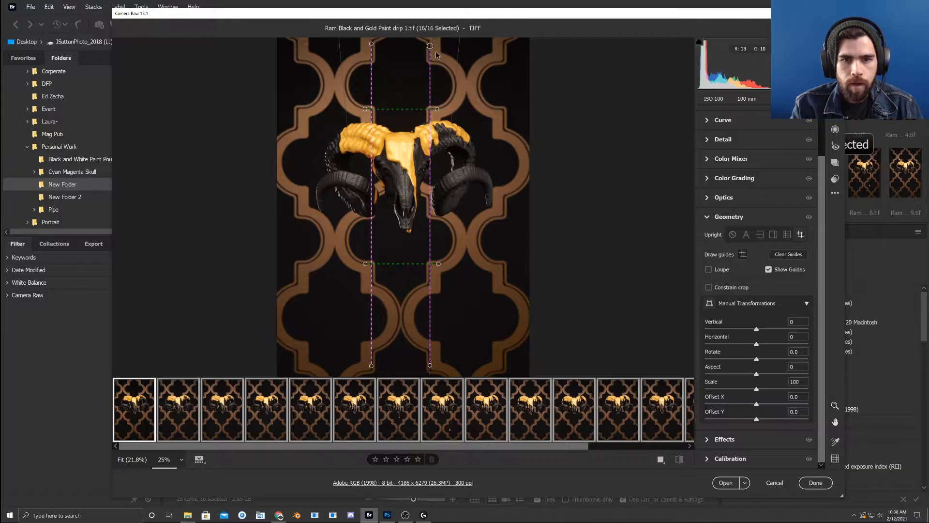
- Delete all vertical and horizontal perspective guides from the photo
drag(429, 46, 369, 46)
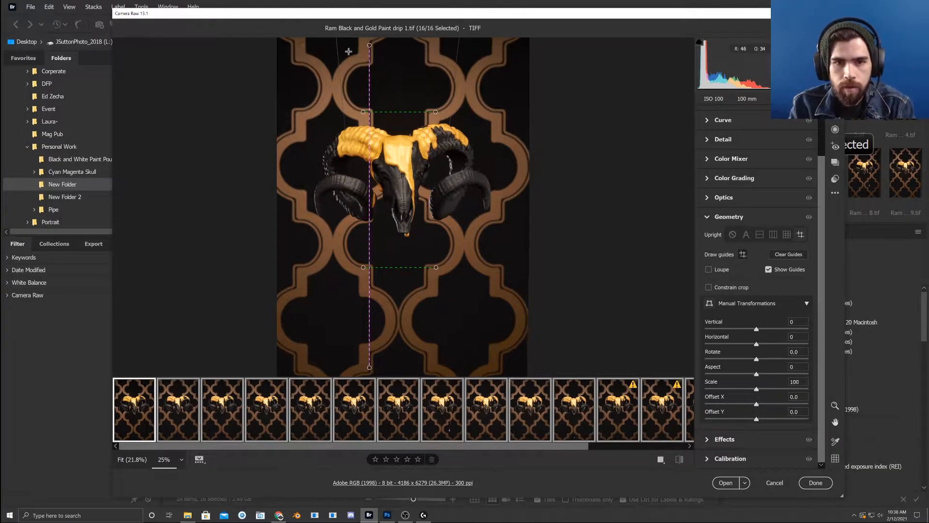
key(Delete)
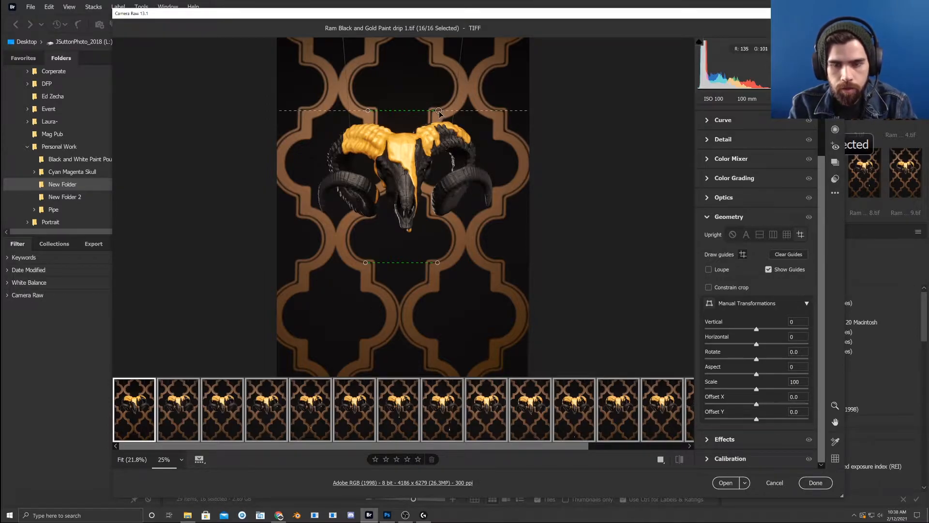
key(Delete)
key(Delete)
- Draw two long vertical perspective guides along the outermost lattice edges, one near each side of the photo
key(z)
click(413, 163)
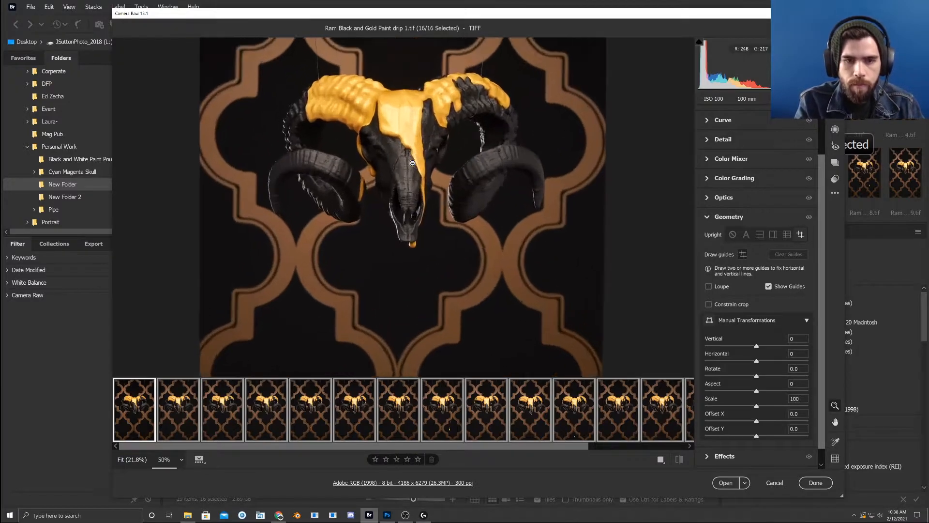
drag(413, 163, 493, 377)
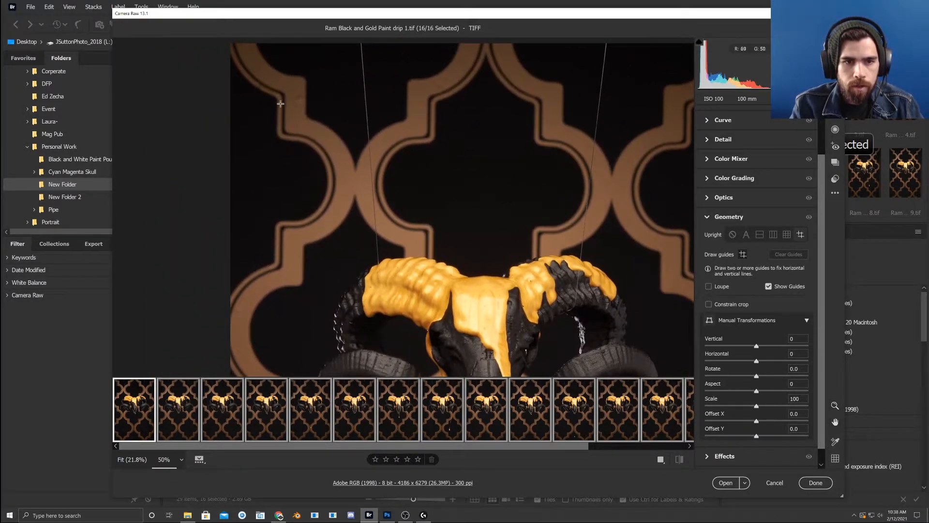
mouse_move(283, 100)
mouse_down()
mouse_move(283, 339)
mouse_move(272, 125)
mouse_up()
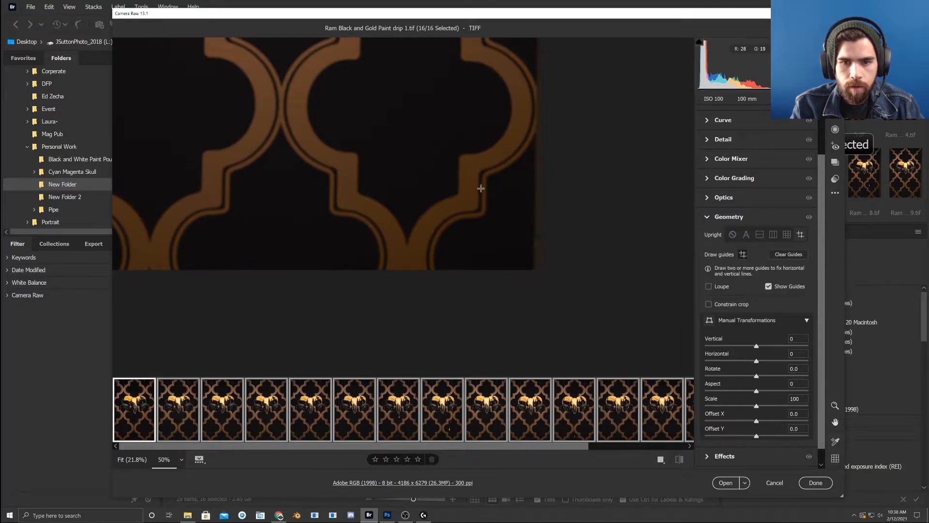
mouse_move(478, 192)
mouse_down()
mouse_move(482, 45)
mouse_move(492, 45)
mouse_move(490, 280)
mouse_up()
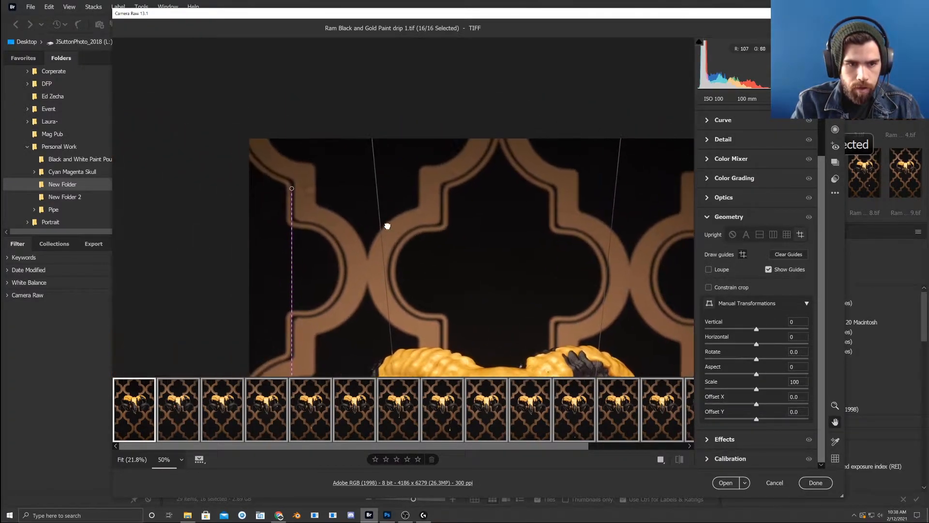
- Add two long horizontal perspective guides across the lattice, one near the photo's upper edge and one near its lower edge
drag(298, 211, 635, 18)
drag(386, 282, 419, 89)
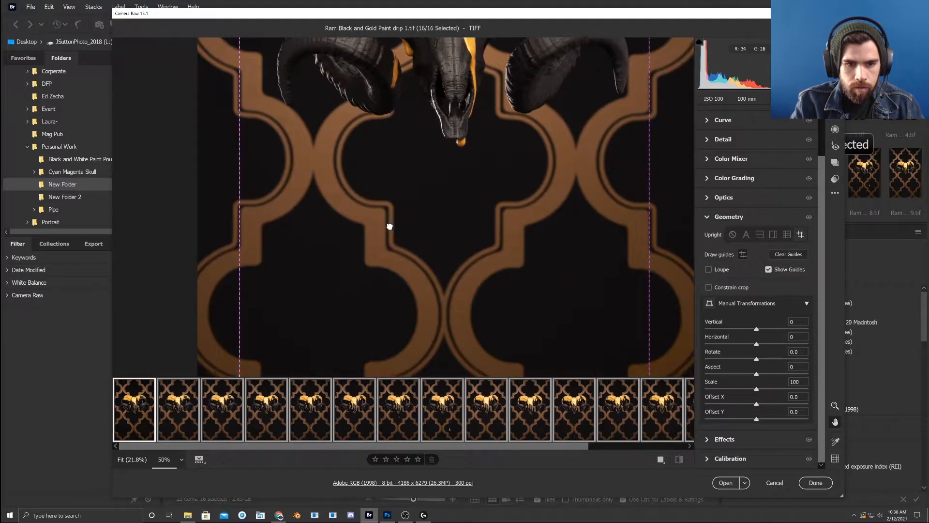
drag(388, 238, 394, 129)
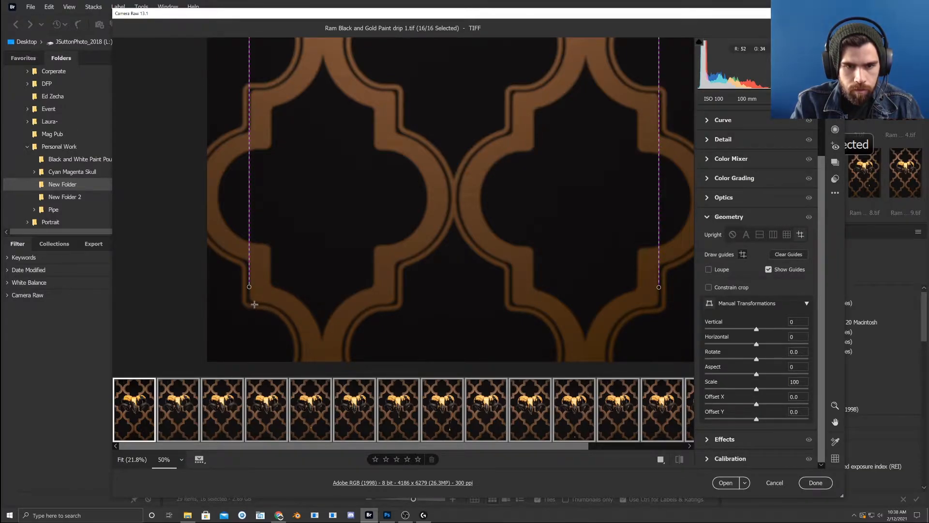
drag(256, 304, 655, 308)
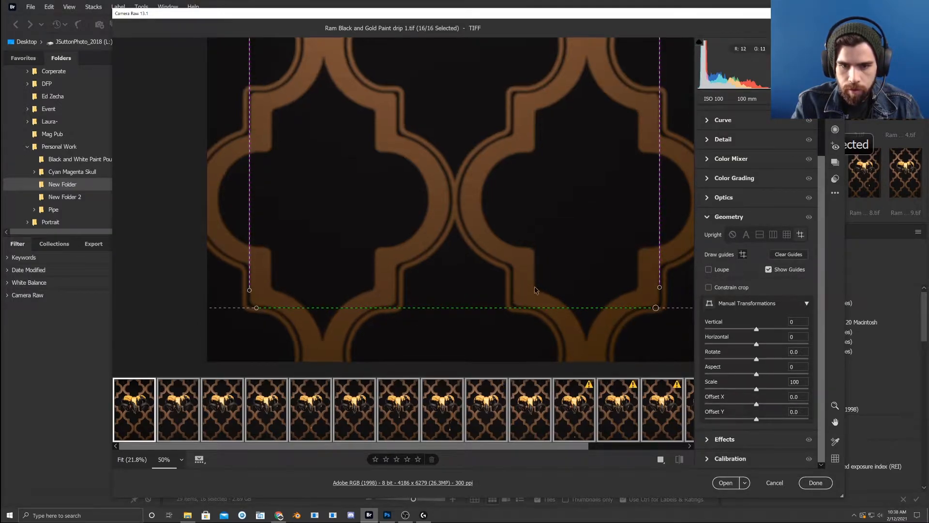
ctrl+alt+click(533, 235)
ctrl+alt+click(534, 235)
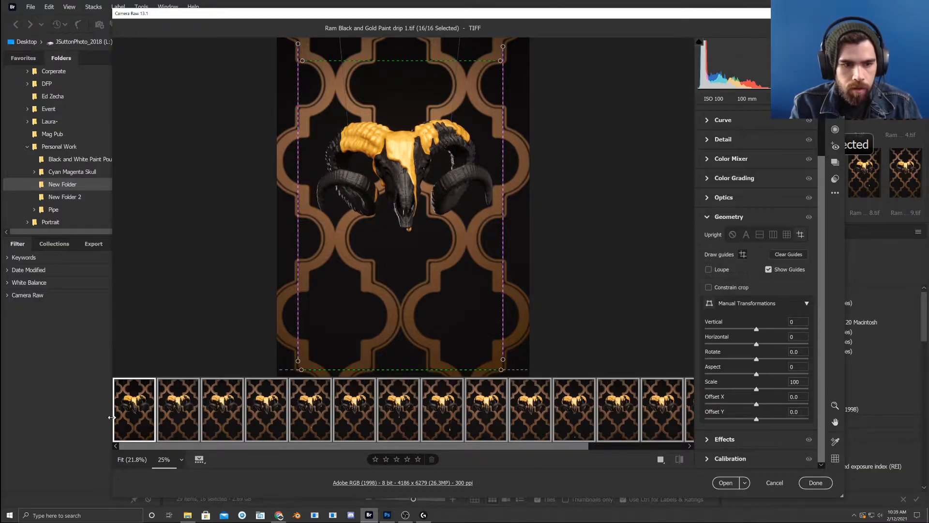
- Synchronize the settings across all 16 photos with Geometry included, and check the photos in the filmstrip
right_click(129, 424)
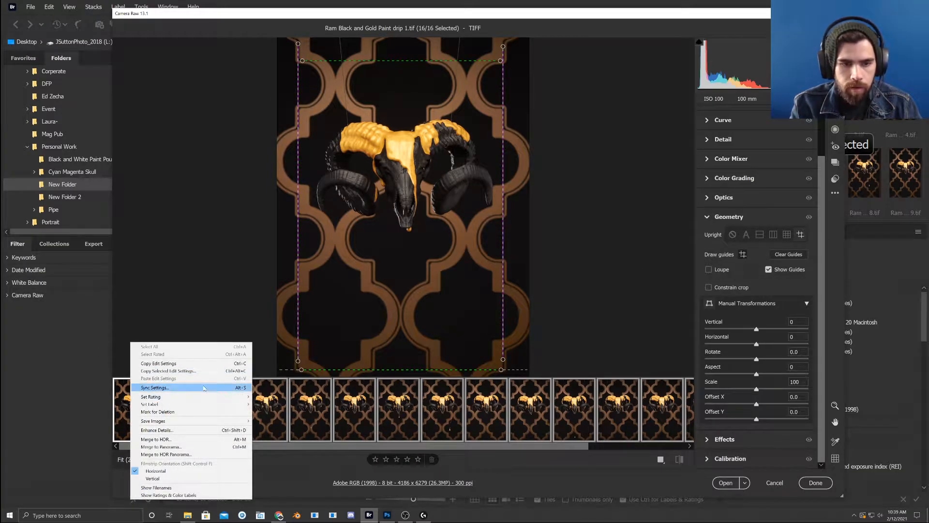
click(168, 388)
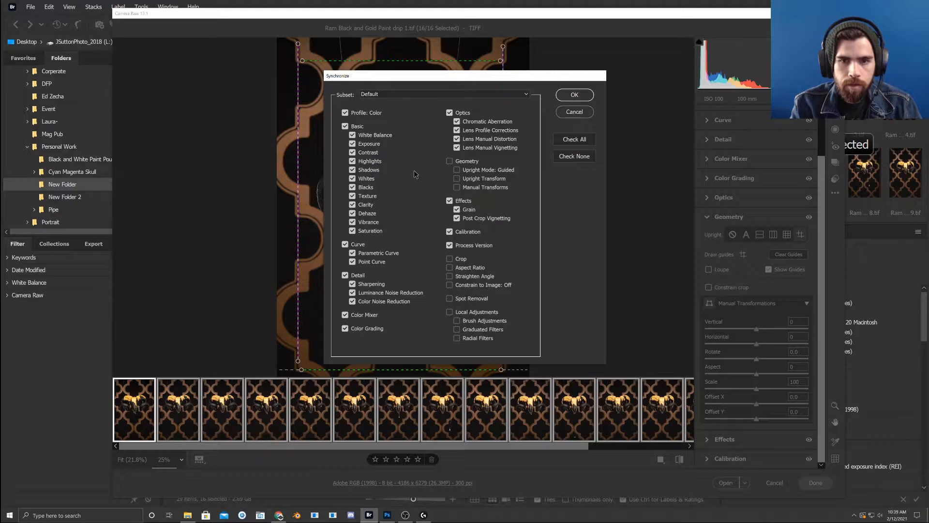
click(452, 161)
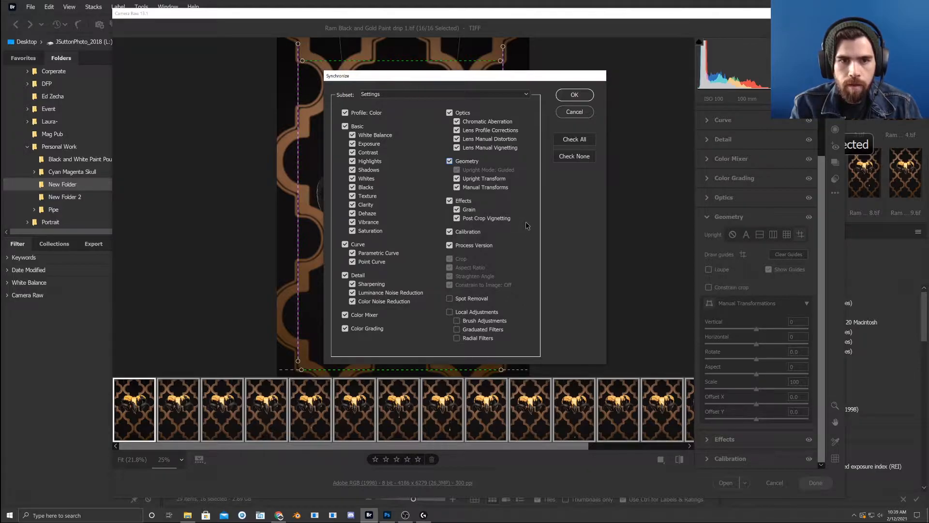
click(574, 96)
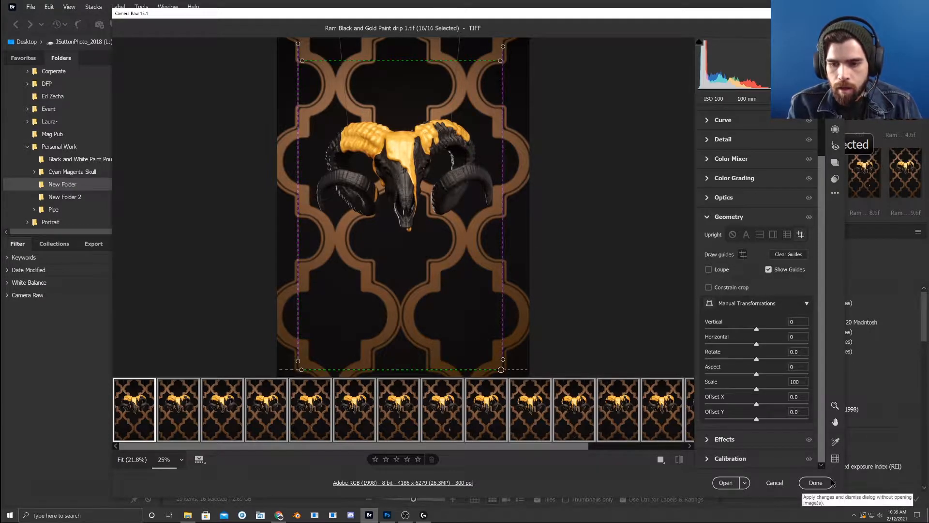
drag(523, 445, 310, 439)
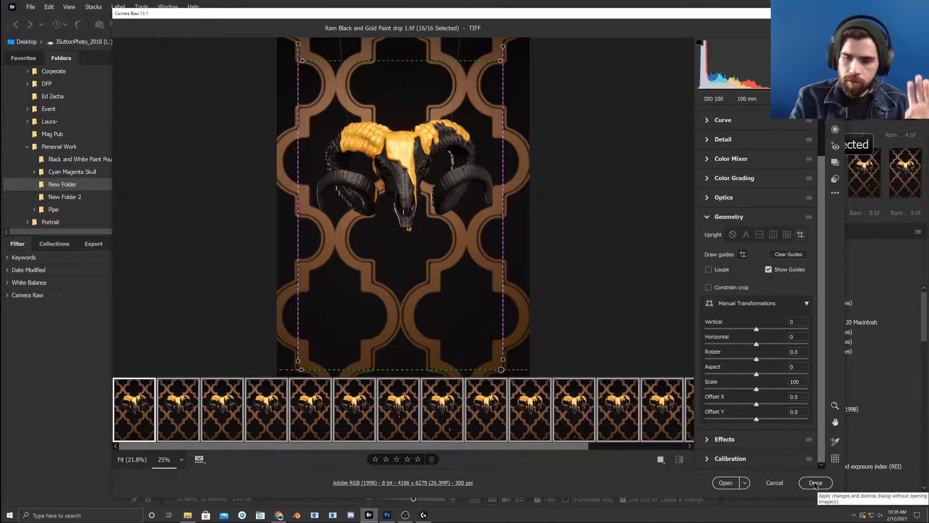
- Apply the Camera Raw settings to the 16 photos and select only Ram Black and Gold Paint drip.tif
click(816, 483)
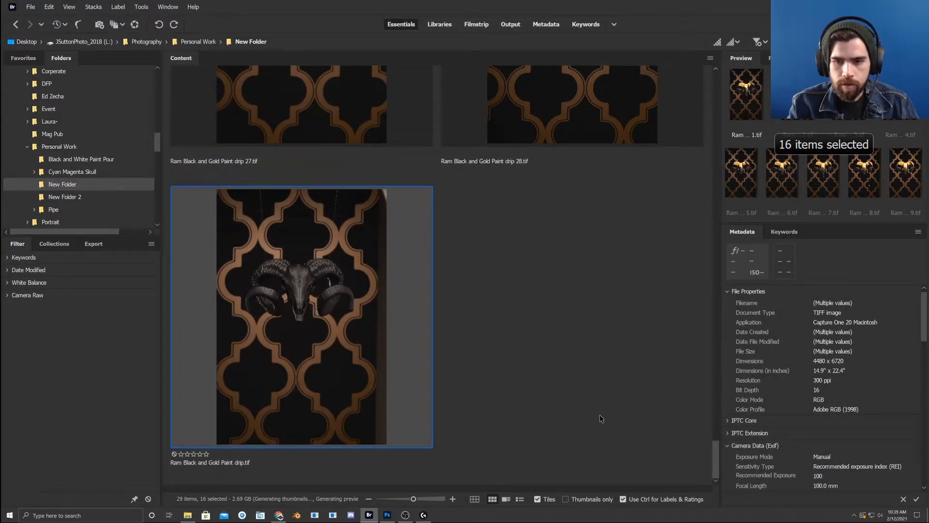
click(465, 360)
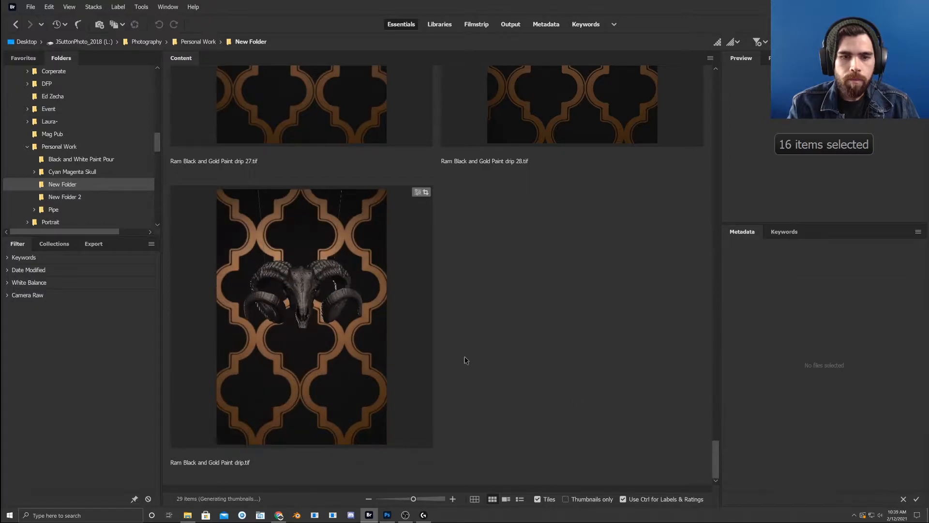
click(339, 336)
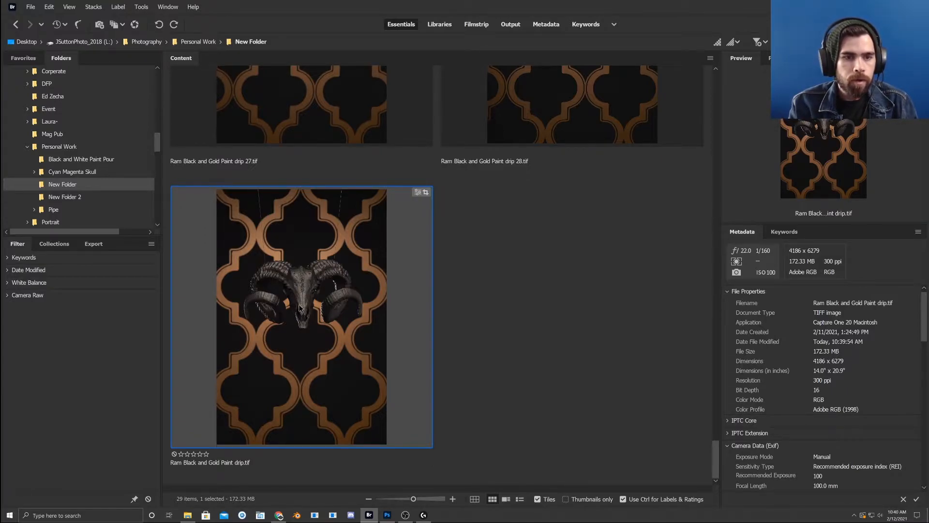
- Open Ram Black and Gold Paint drip.tif in Camera Raw, inspect the skull up close, and open it in Photoshop as a smart object
click(134, 24)
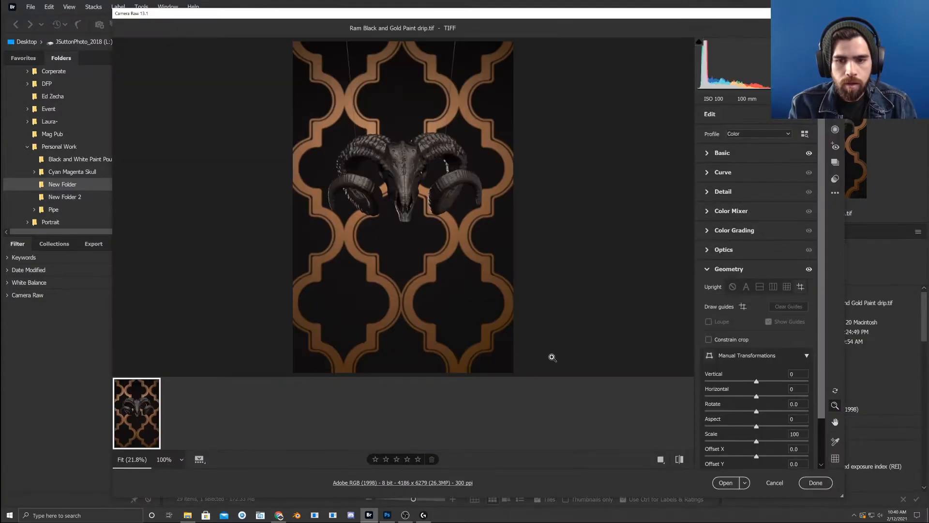
click(412, 199)
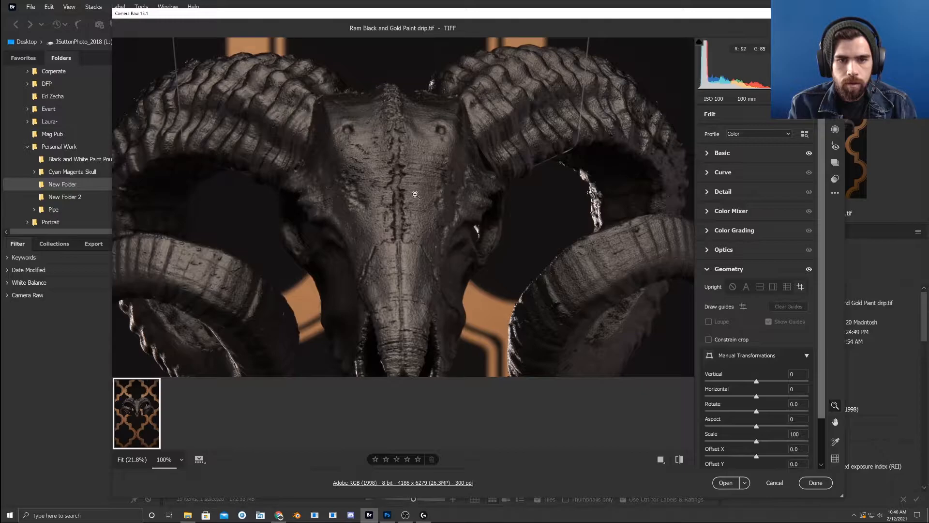
click(417, 204)
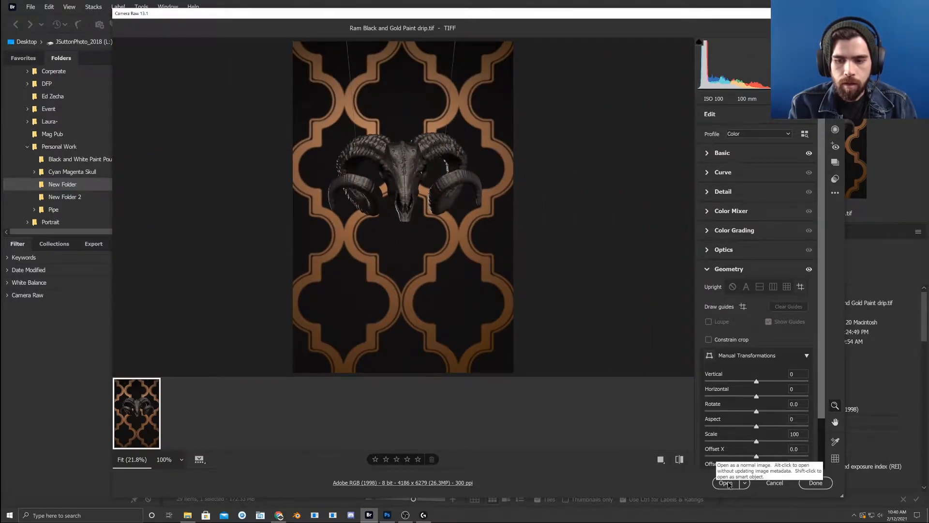
key(shift)
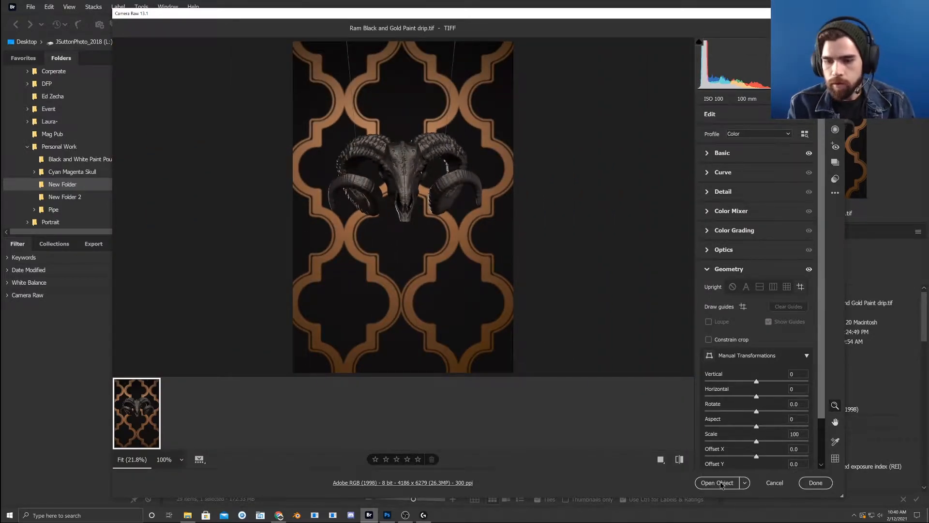
shift+click(721, 483)
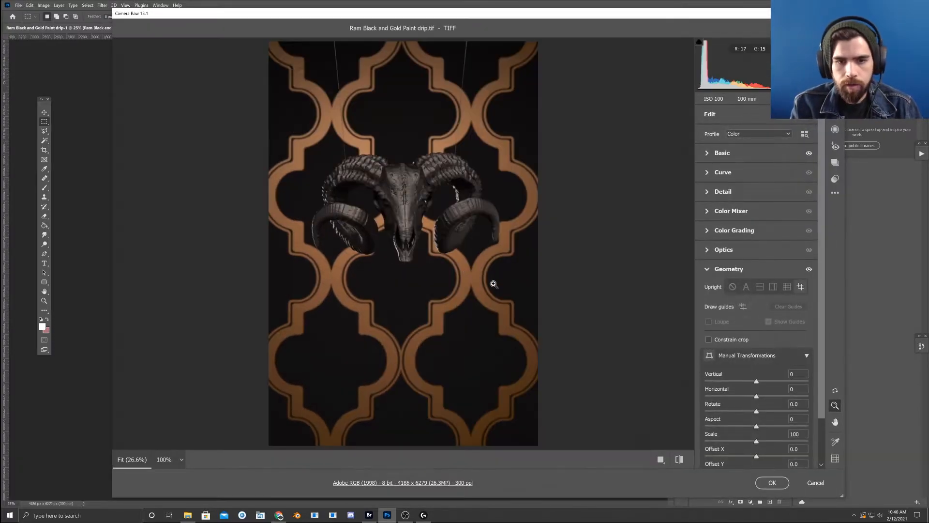
- Review the smart object's Basic adjustments in Camera Raw and return to the document
click(722, 153)
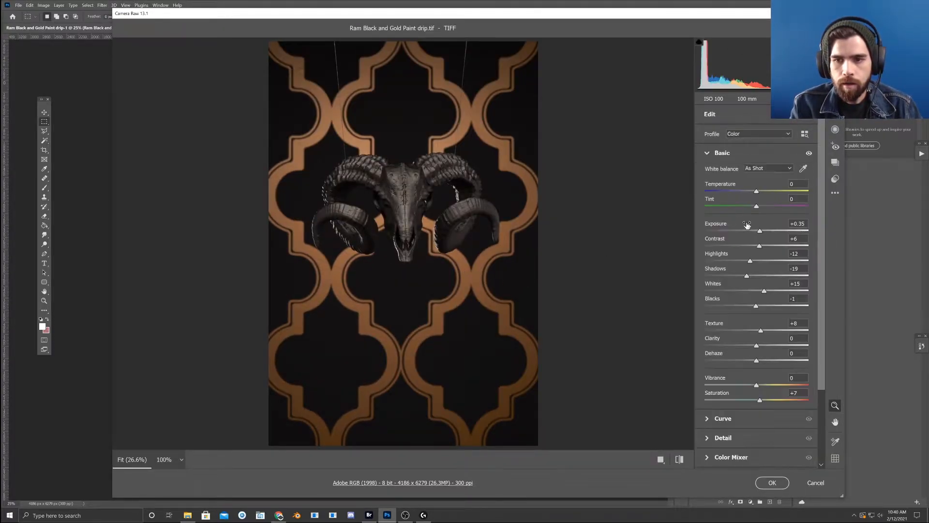
click(778, 485)
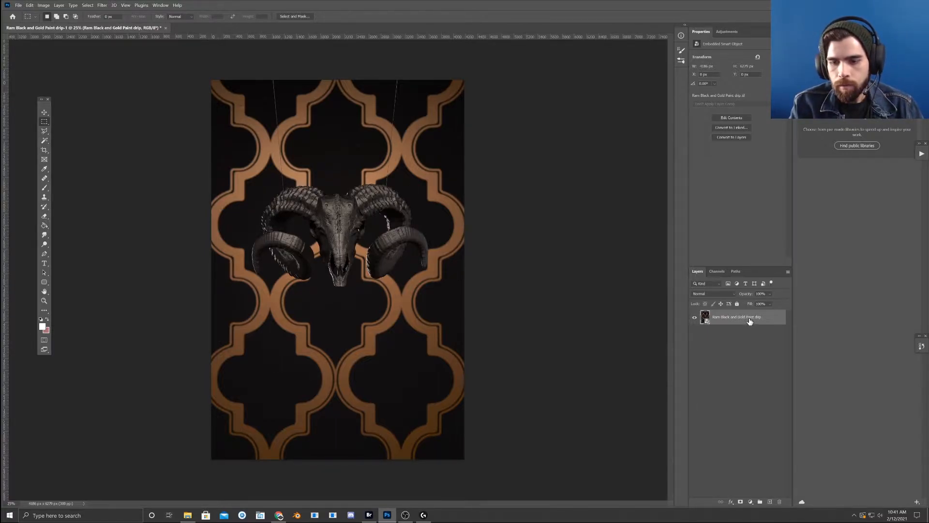
- Duplicate the skull smart object layer and hide the original layer underneath
mouse_move(746, 319)
mouse_down()
mouse_move(756, 501)
mouse_move(770, 501)
mouse_up()
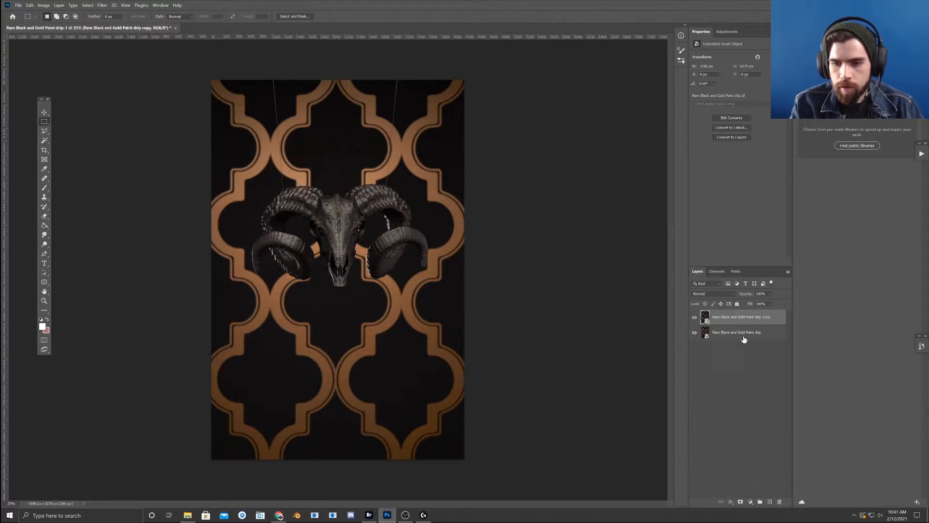
click(695, 333)
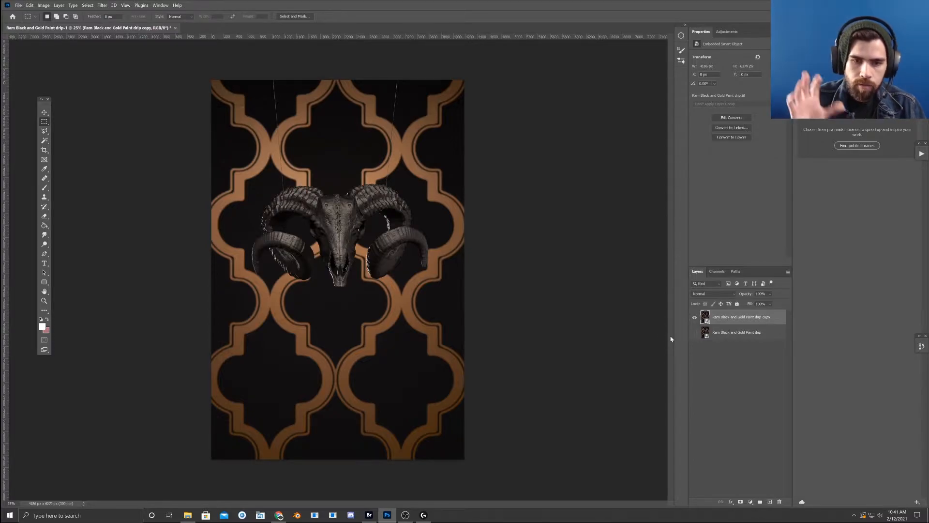
- Start a Pen tool path on the skull at the point where the left horn meets the forehead
key(ctrl+plus)
key(ctrl+plus)
key(ctrl+plus)
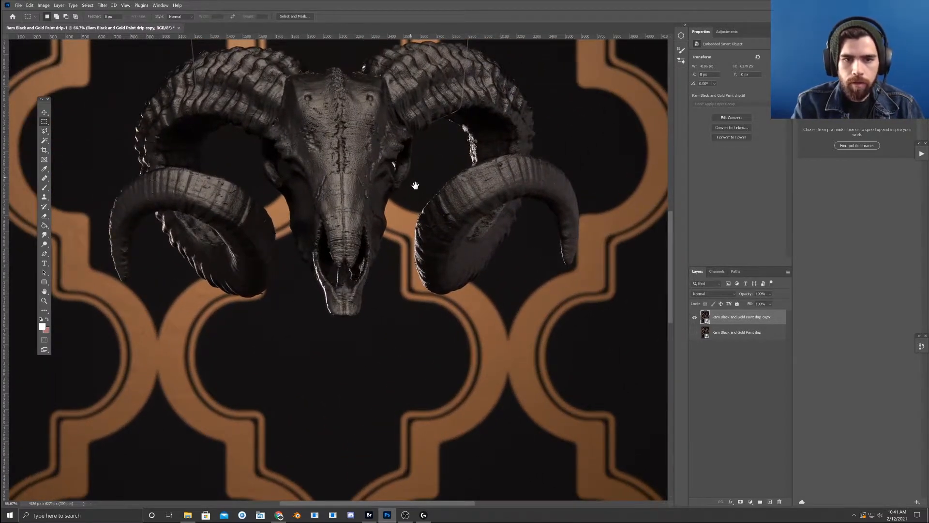
drag(415, 186, 457, 289)
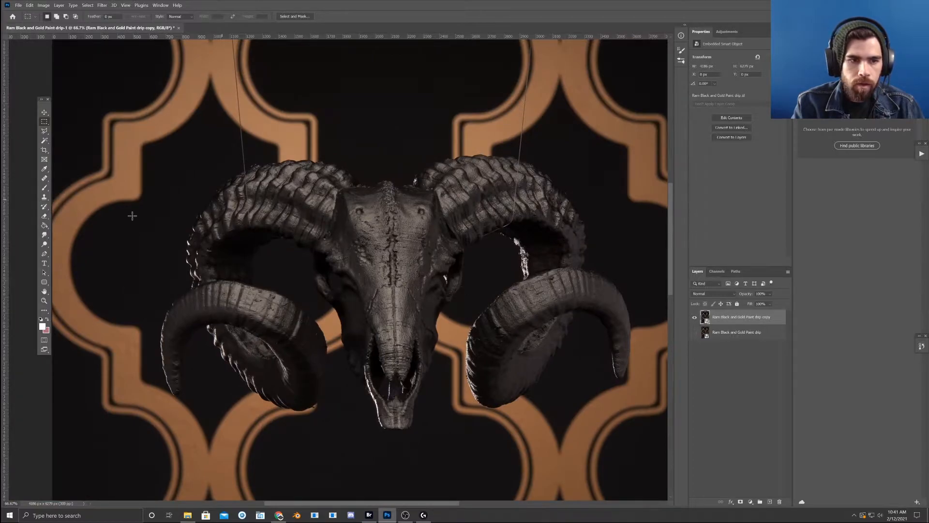
click(44, 254)
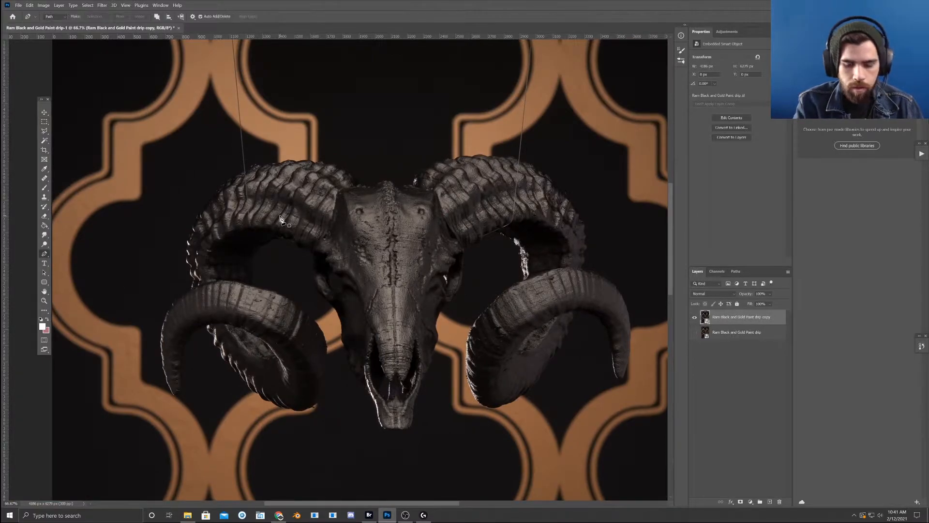
scroll(279, 216, up, 3)
drag(358, 178, 373, 272)
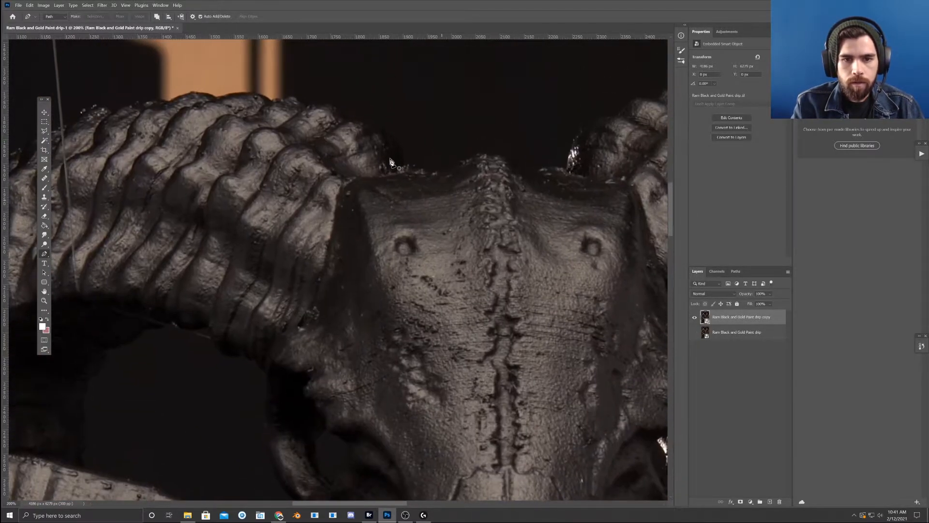
drag(348, 155, 339, 280)
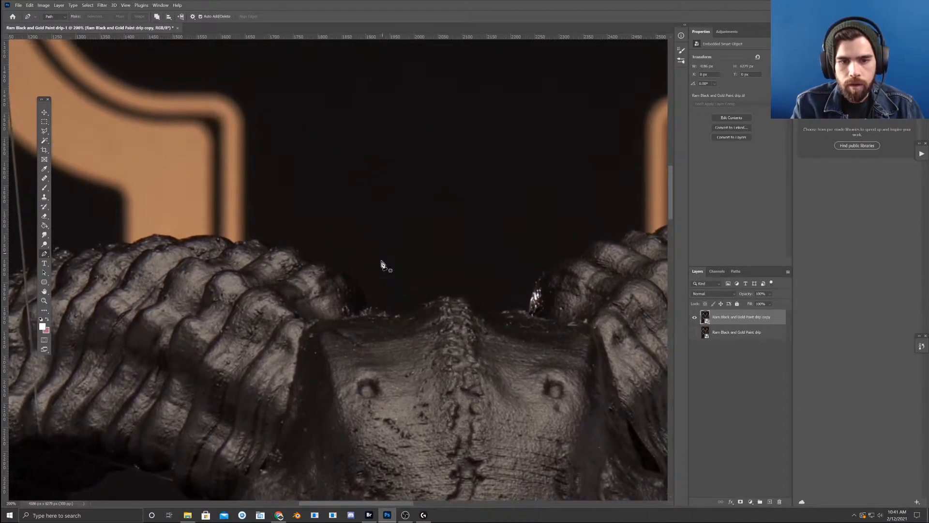
click(365, 308)
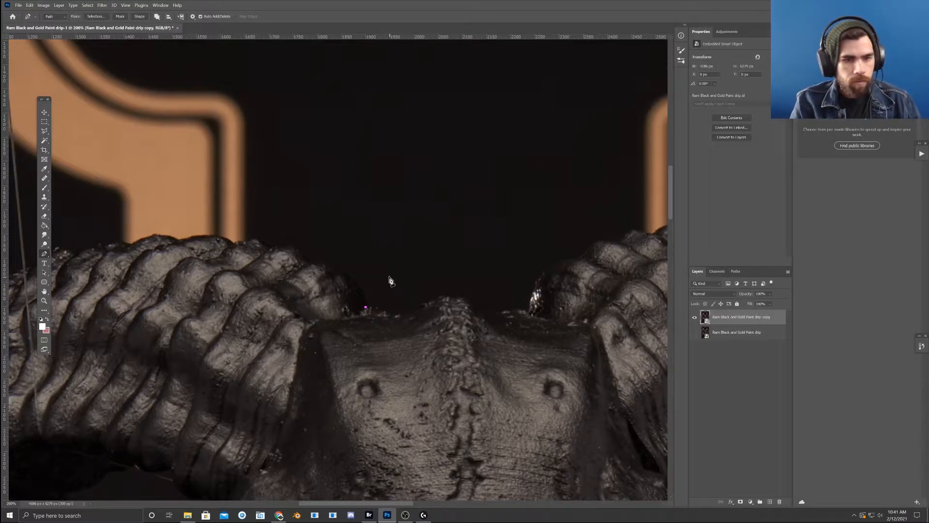
- Extend the path with curved segments up the inner end of the left horn and over its first ridges
click(342, 272)
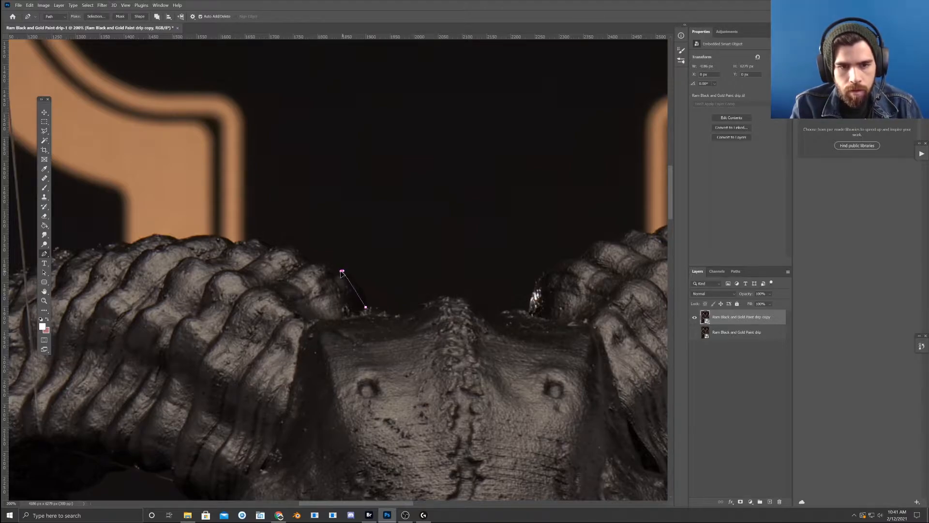
key(ctrl+z)
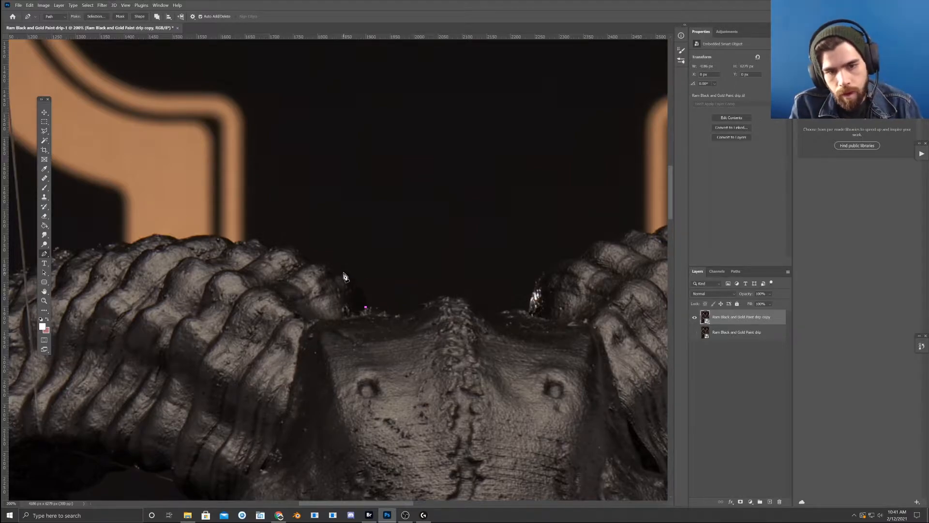
click(343, 271)
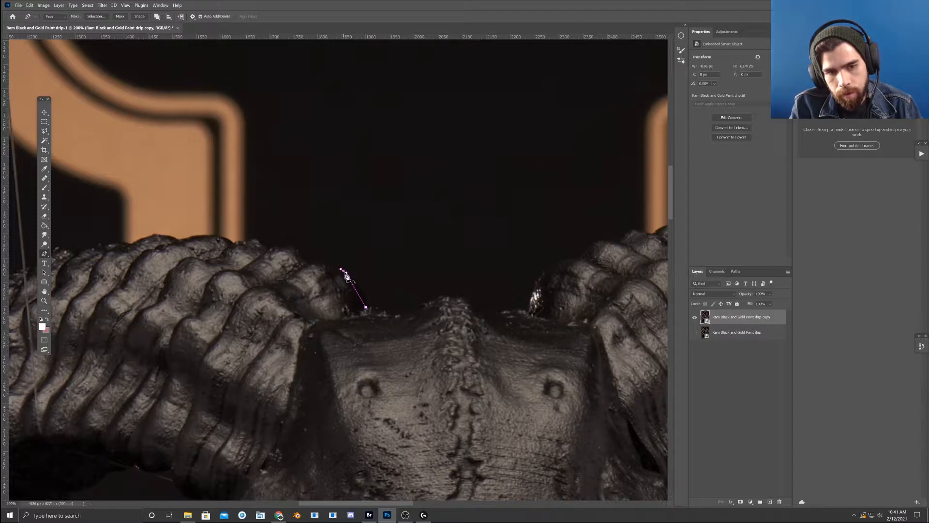
drag(349, 273, 362, 281)
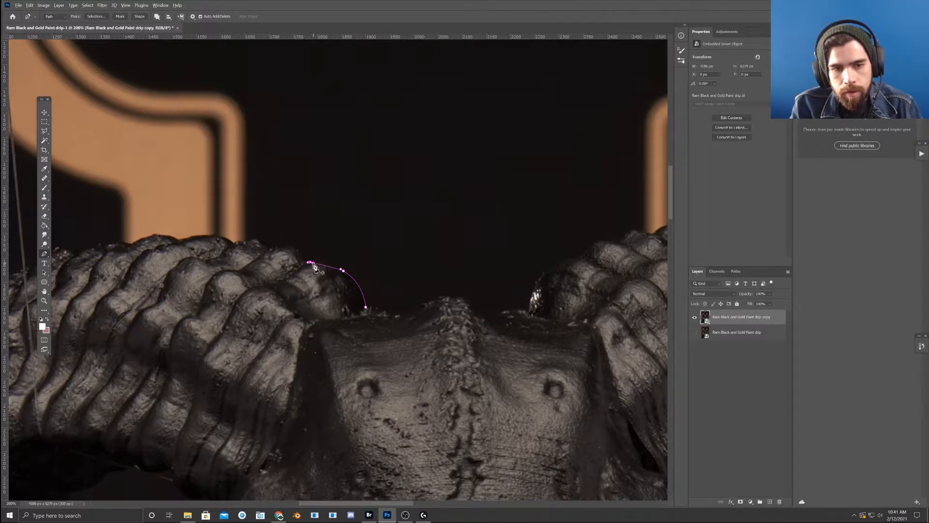
drag(316, 266, 396, 326)
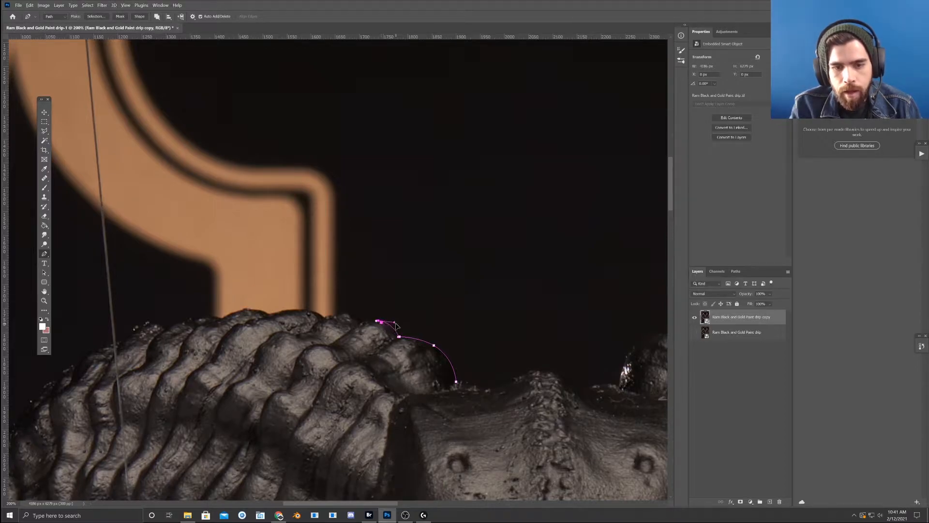
click(369, 320)
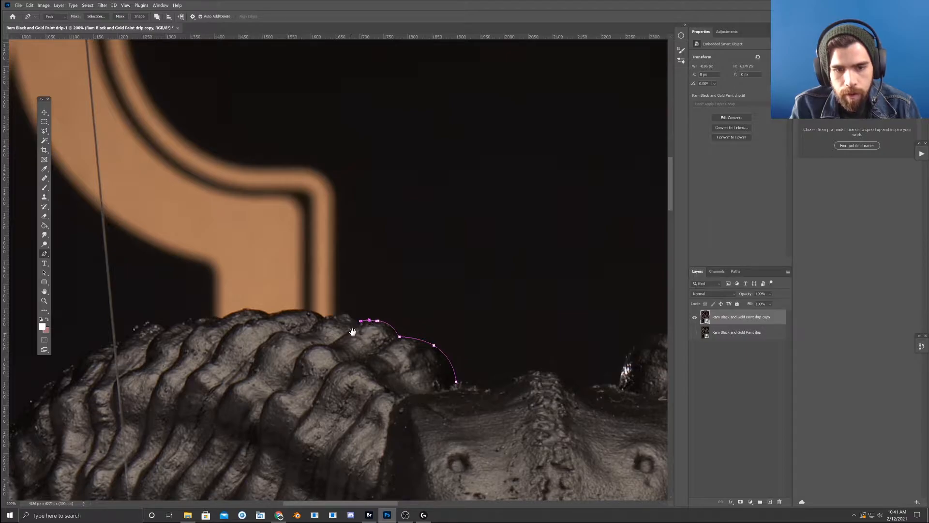
drag(351, 332, 390, 342)
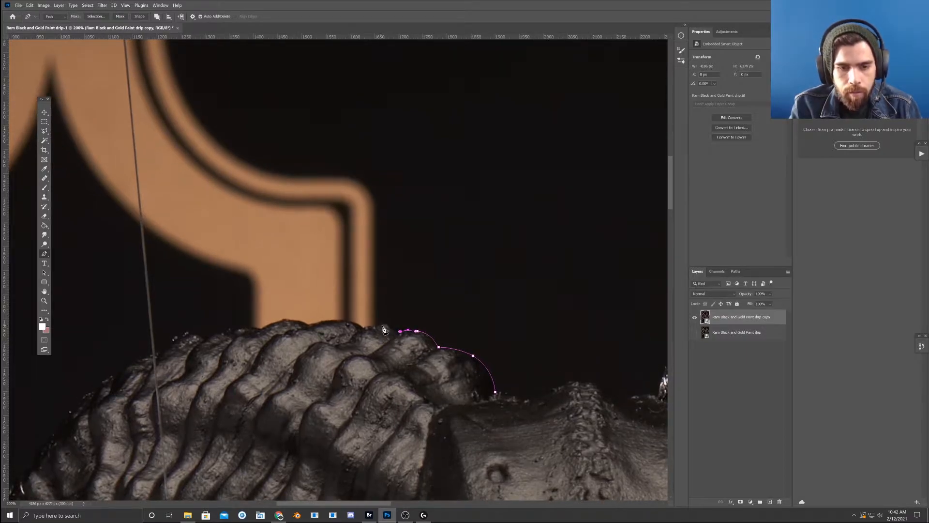
- Continue the path over the next ridge of the left horn to the notch in front of the narrow gold stripe
click(387, 324)
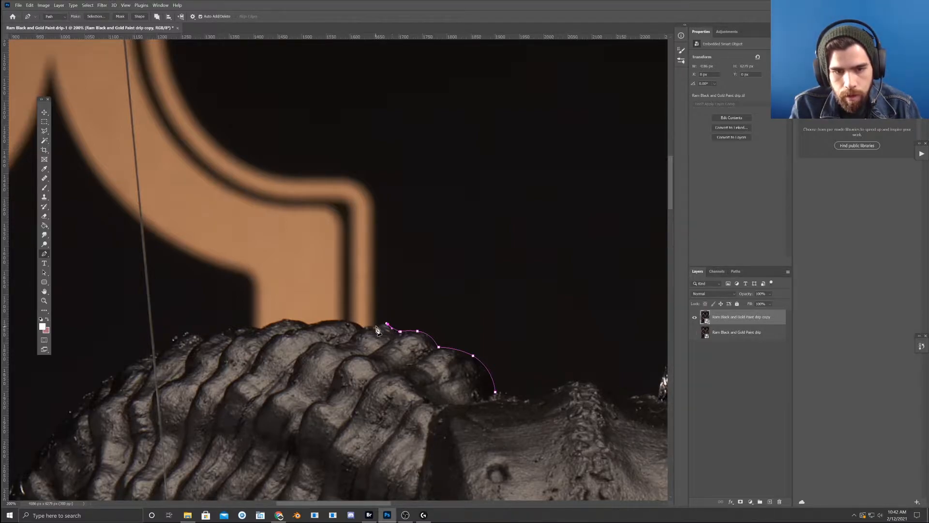
click(375, 325)
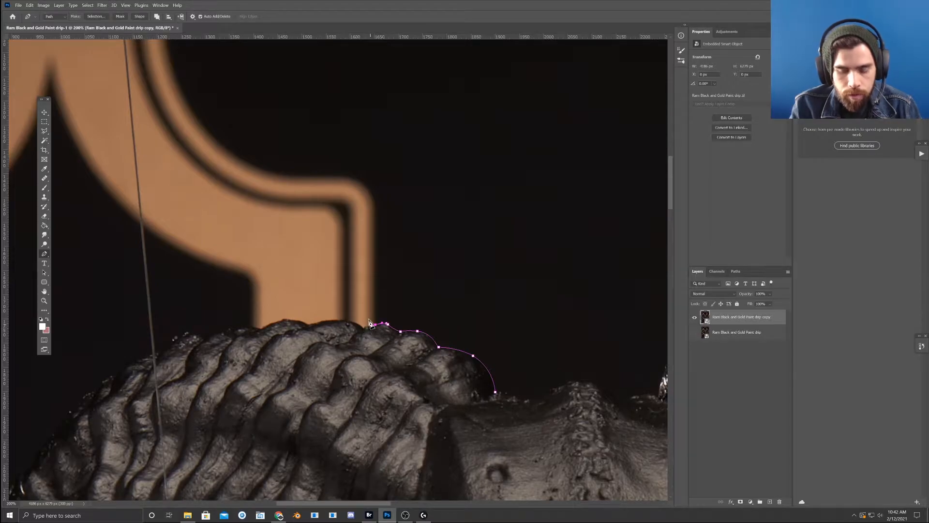
key(ctrl+plus)
drag(428, 313, 439, 277)
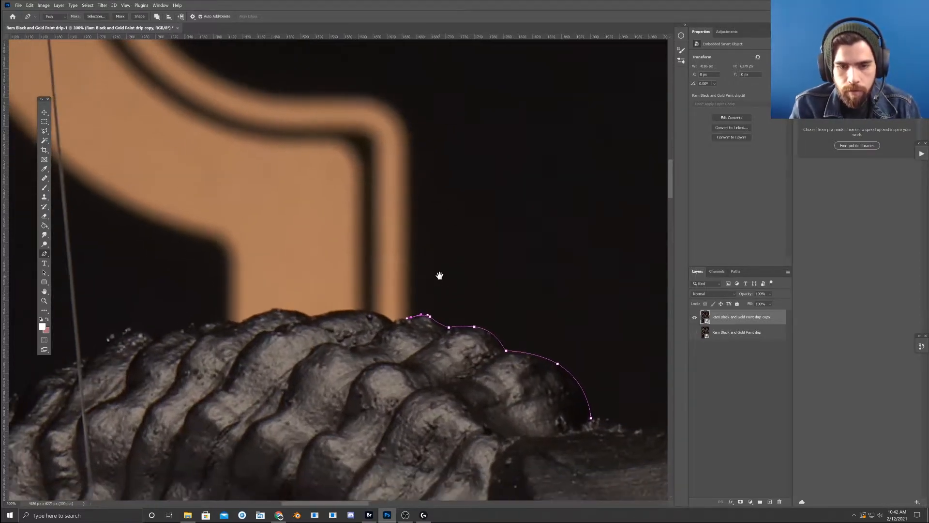
key(ctrl+plus)
key(ctrl+plus)
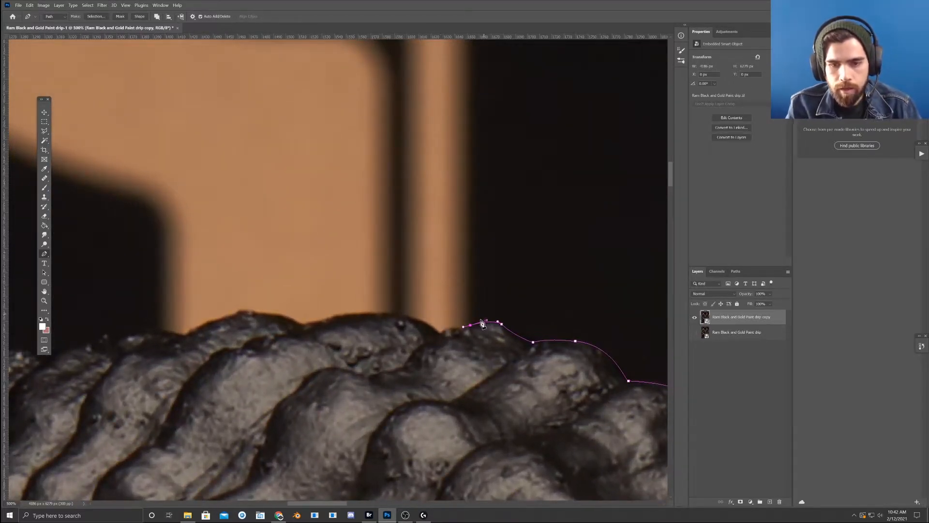
click(441, 333)
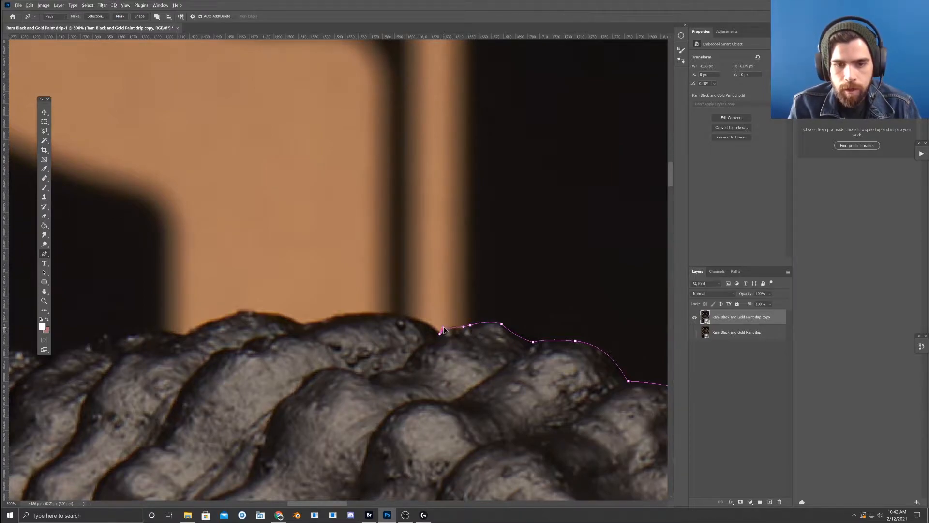
- Extend the path with curved segments over the horn ridge beneath the narrow gold stripe to its outer notch
click(388, 313)
key(ctrl+z)
drag(387, 312, 431, 315)
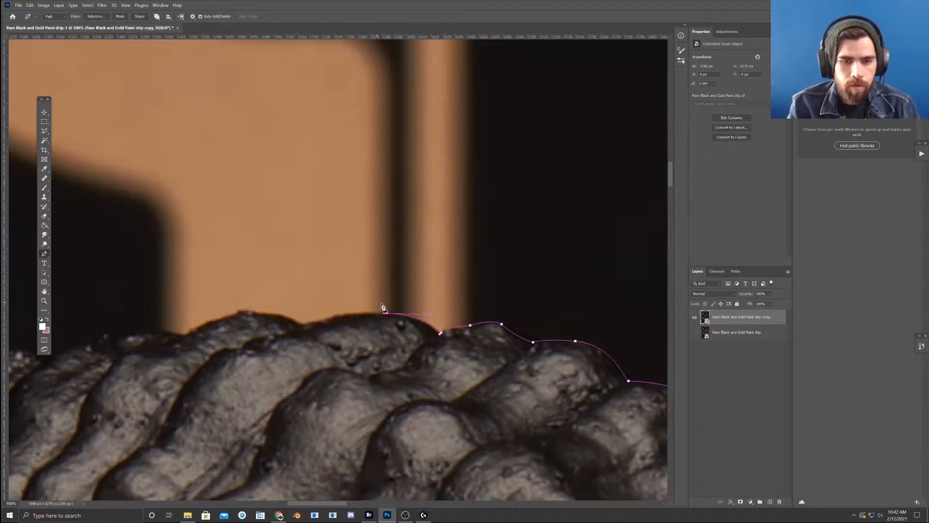
click(302, 323)
drag(303, 326, 338, 313)
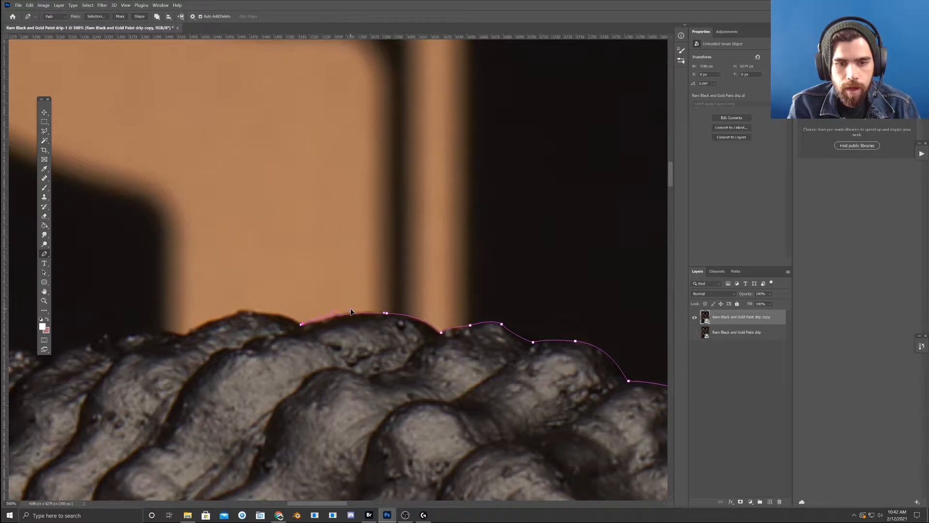
drag(318, 345, 386, 364)
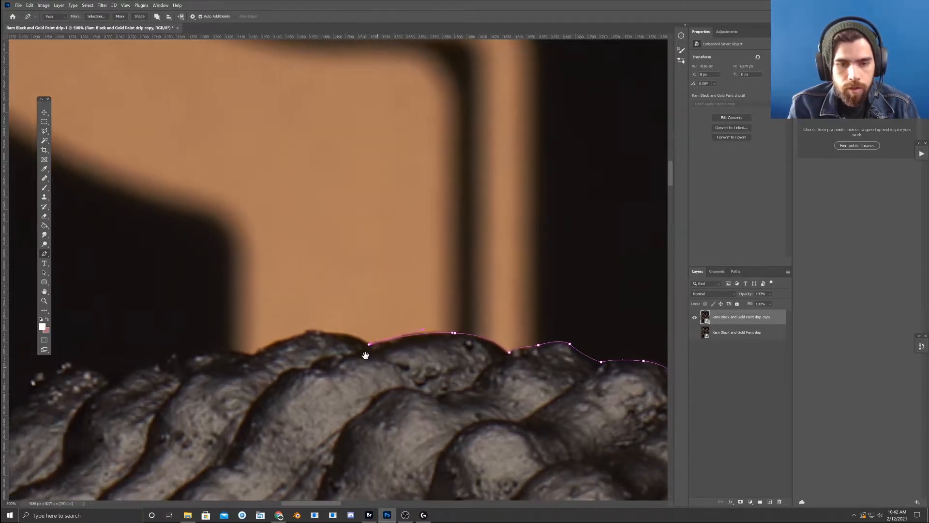
- Add path points over the crest of the next horn ridge beneath the wide gold panel
click(326, 333)
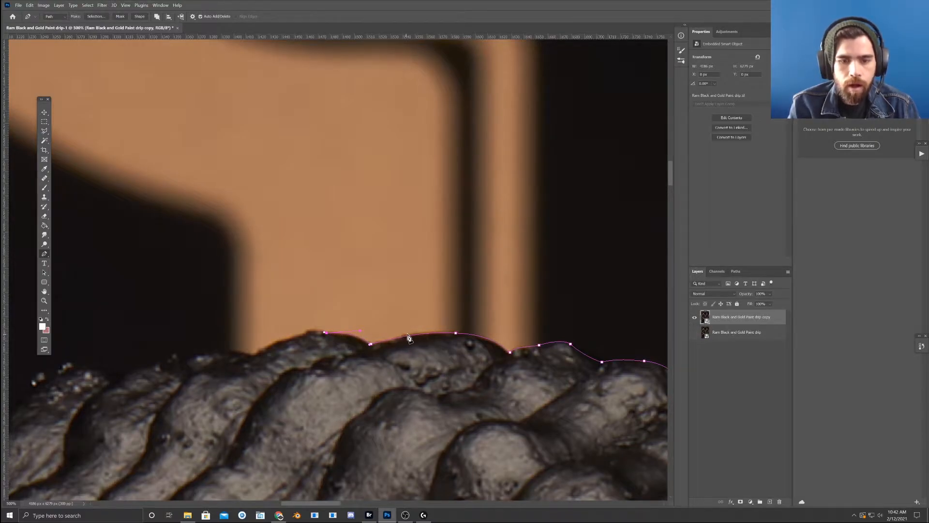
scroll(409, 338, left, 3)
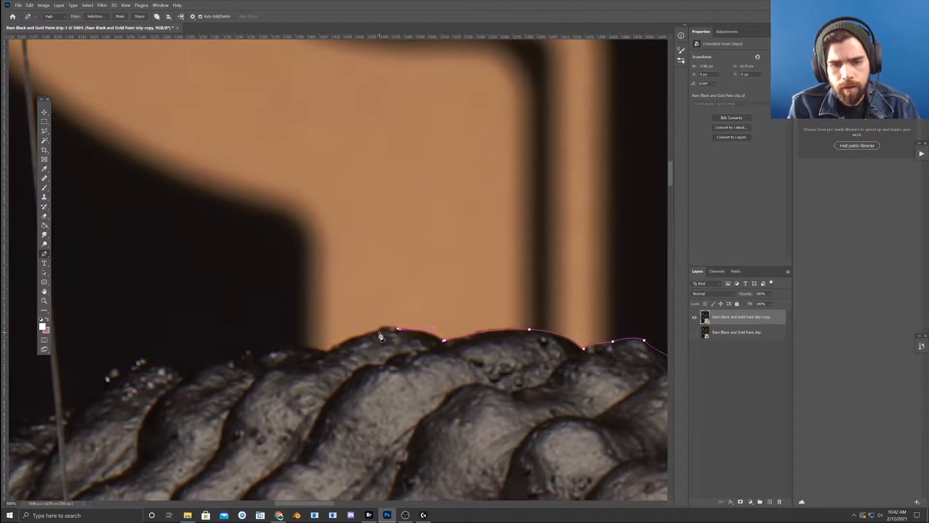
click(380, 329)
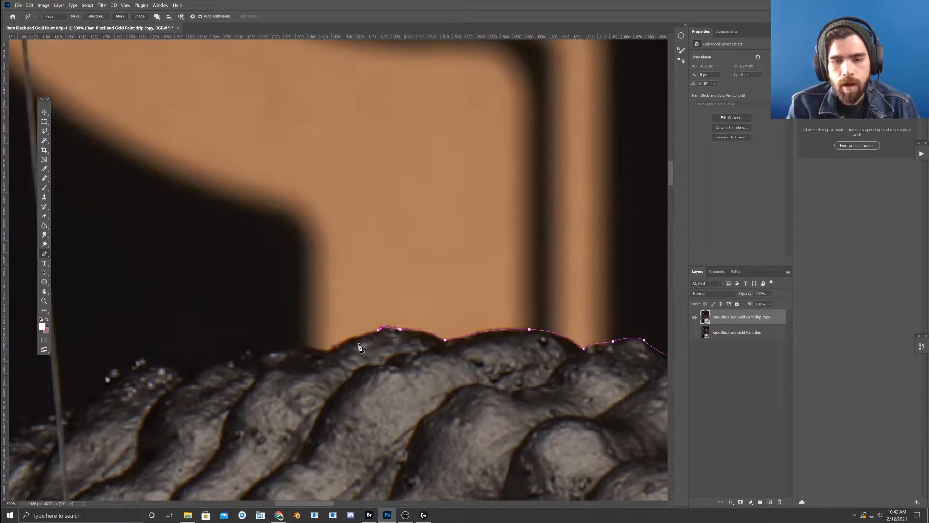
key(ctrl+z)
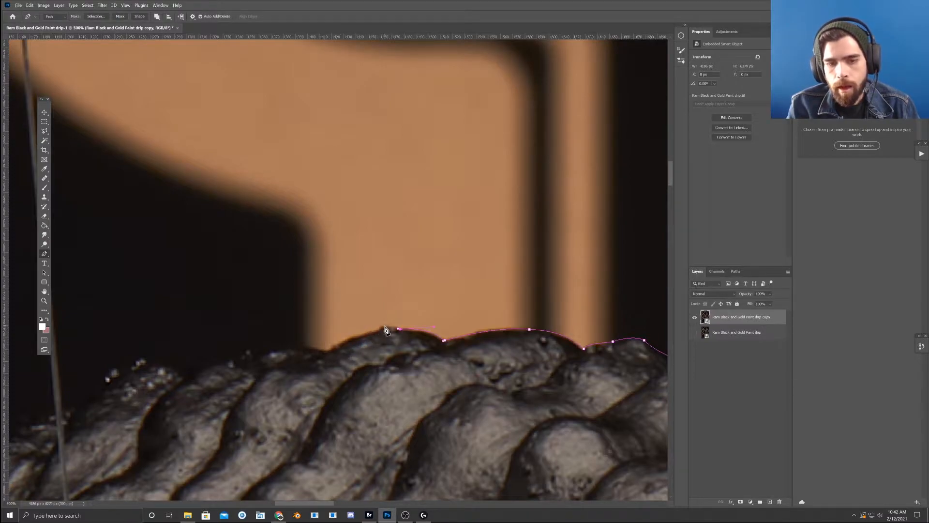
click(382, 327)
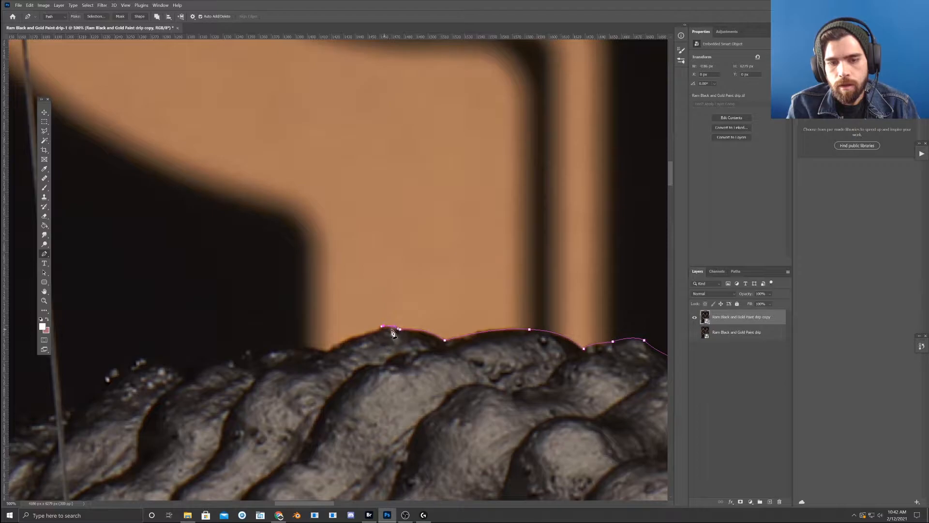
- Trace the outer slope of that ridge down to the notch where the gold panel meets the dark background
drag(388, 356, 411, 335)
click(385, 314)
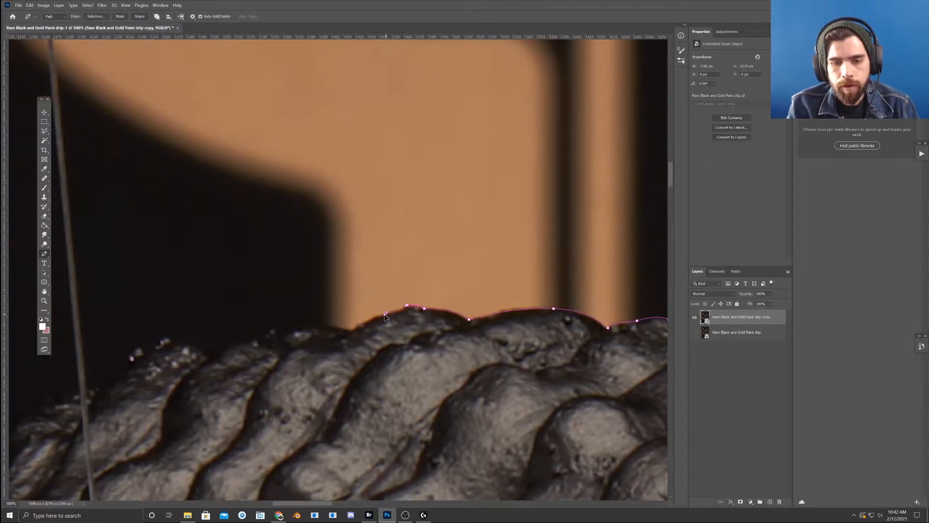
click(352, 331)
click(361, 321)
drag(329, 327, 396, 330)
key(ctrl+z)
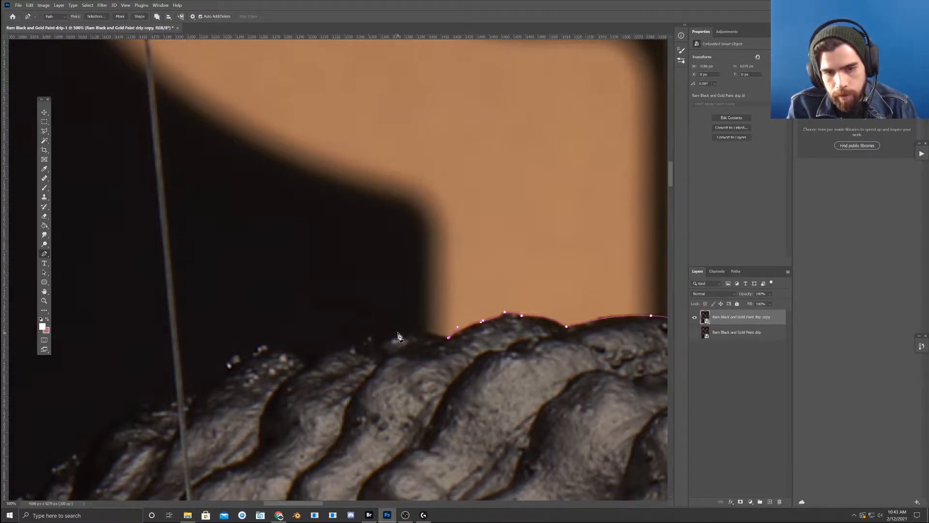
- Continue the path over the first ridge against the dark background to the notch before the speckled ridge
drag(396, 332, 414, 327)
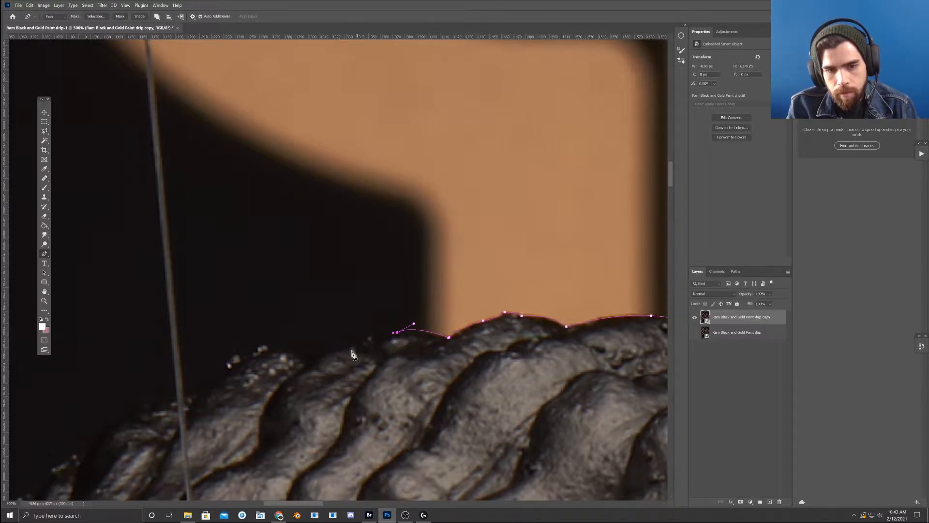
drag(339, 347, 441, 339)
key(ctrl+z)
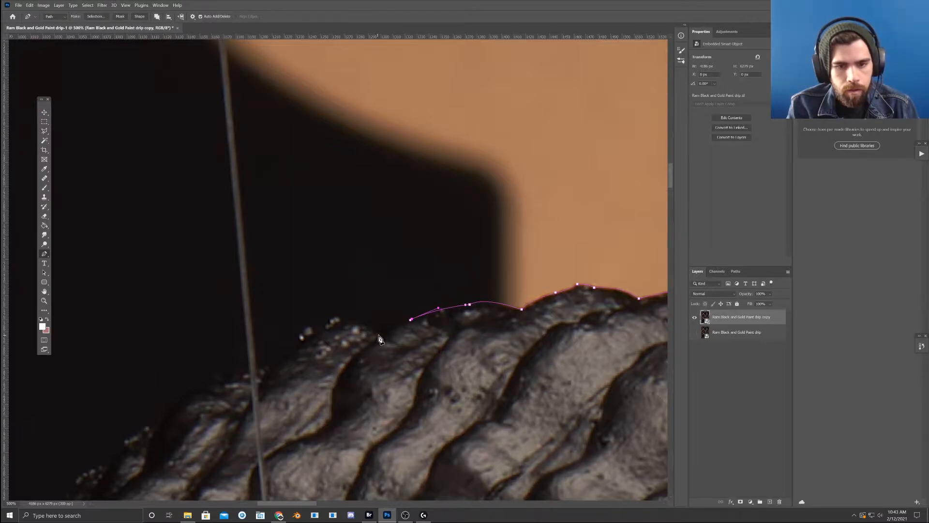
drag(381, 335, 368, 367)
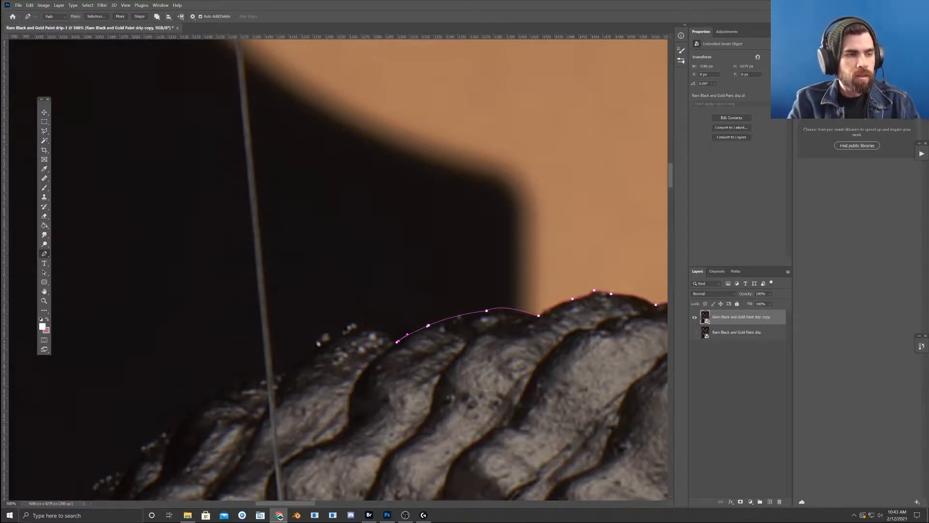
click(743, 431)
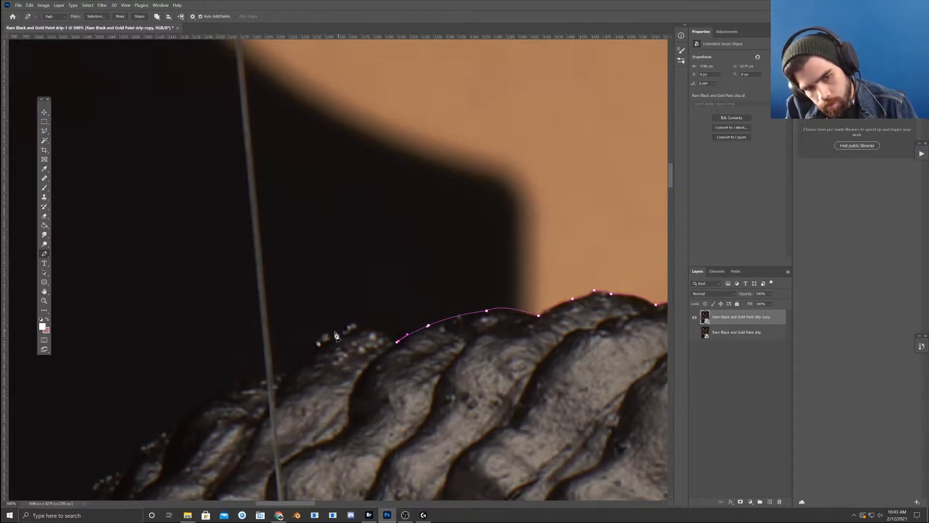
- Curve the path around the speckled ridge, including the small bright bumps on its outer edge
click(363, 325)
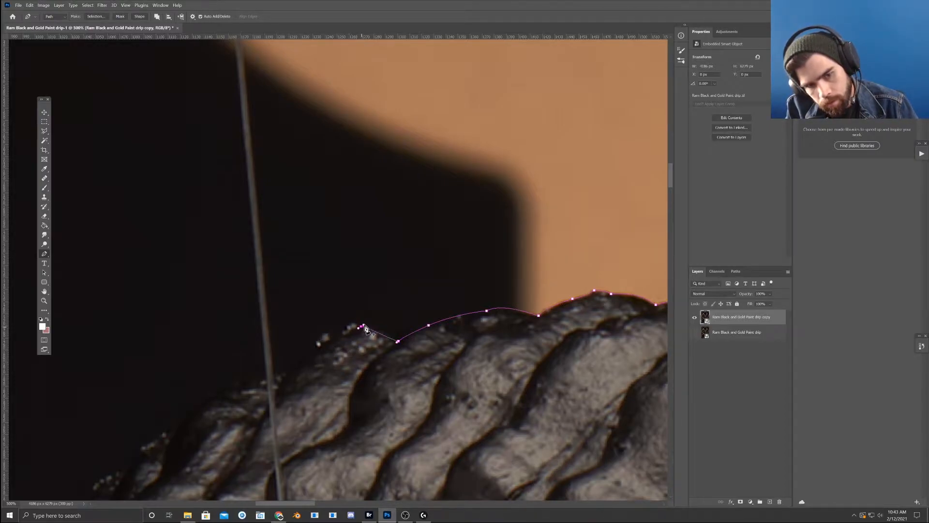
drag(364, 326, 386, 324)
click(349, 323)
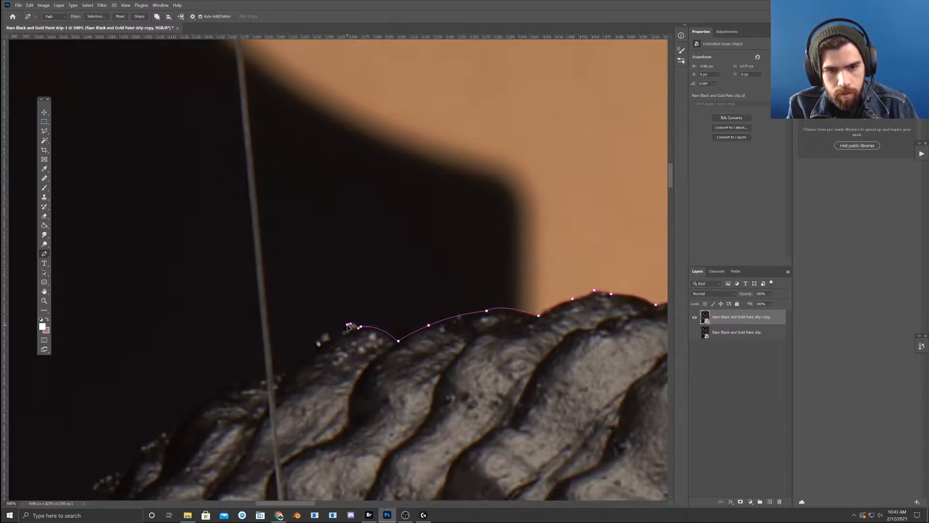
click(316, 343)
ctrl+drag(317, 341, 340, 333)
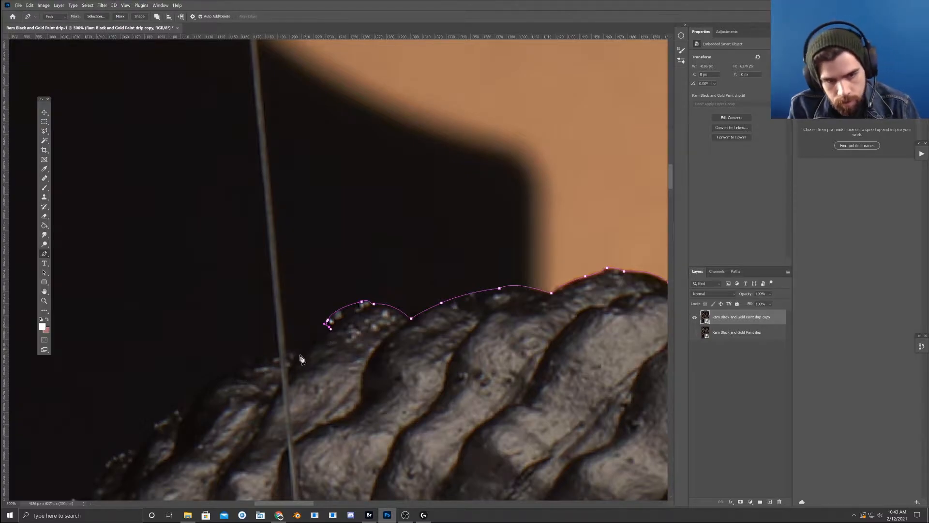
- Carry the path past the thin hanging wire and over the adjoining ridge to its outer notch
drag(301, 347, 389, 312)
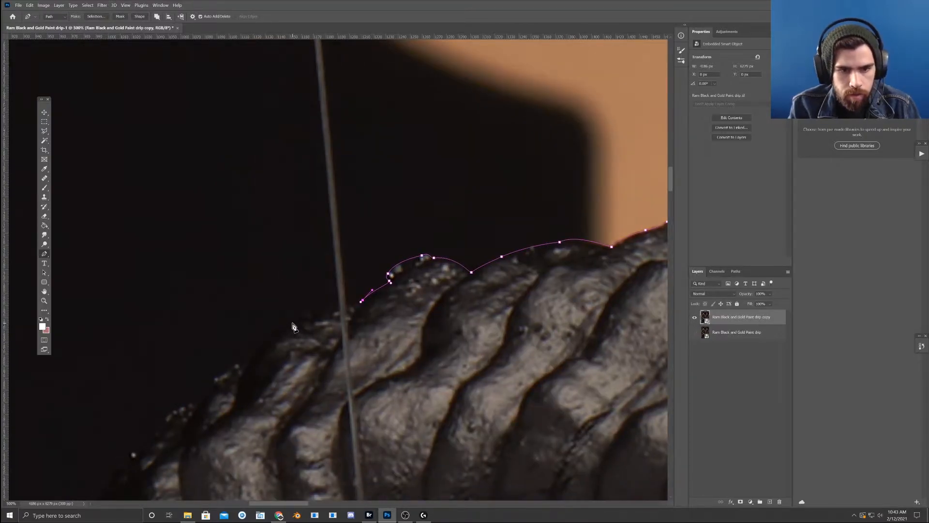
drag(292, 323, 312, 298)
click(250, 361)
drag(252, 359, 266, 336)
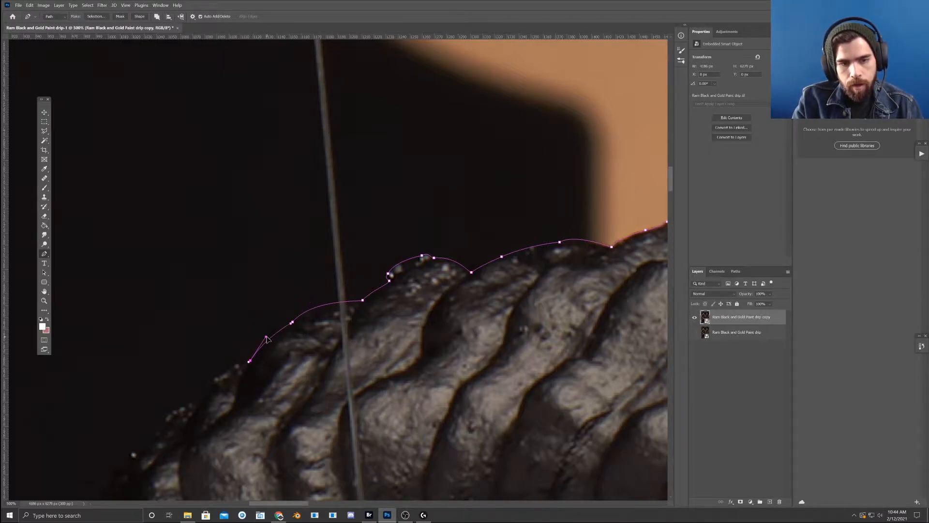
drag(294, 365, 422, 286)
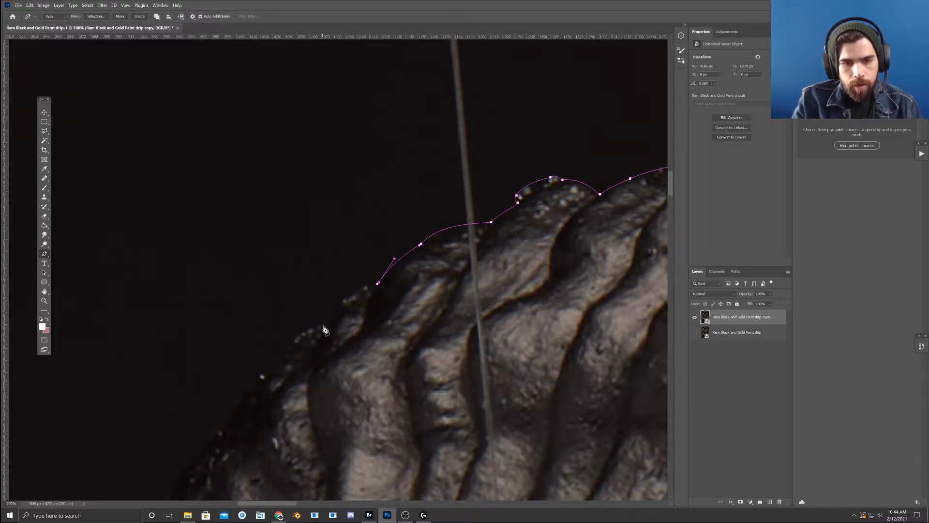
- Trace the next two small ridges with curved segments, ending beside the isolated bright speck on the horn's edge
drag(323, 326, 342, 288)
drag(360, 342, 422, 290)
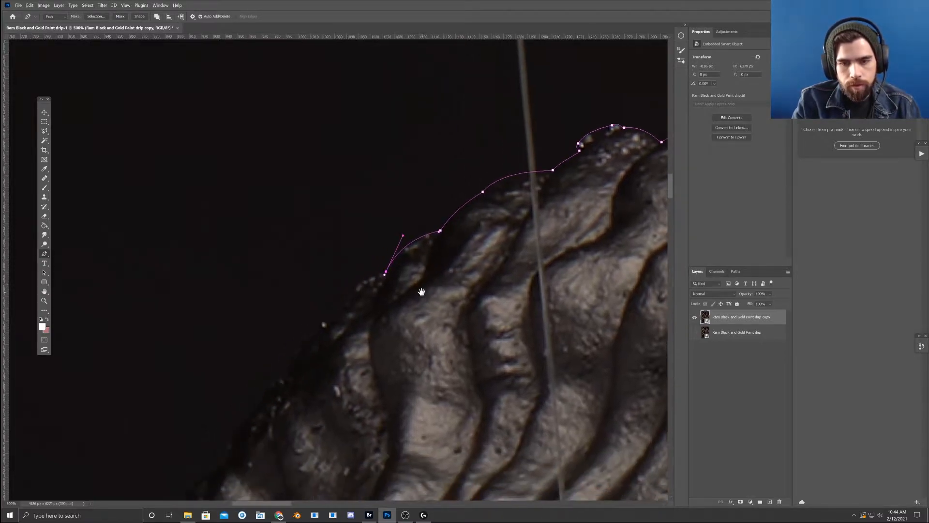
drag(338, 311, 344, 319)
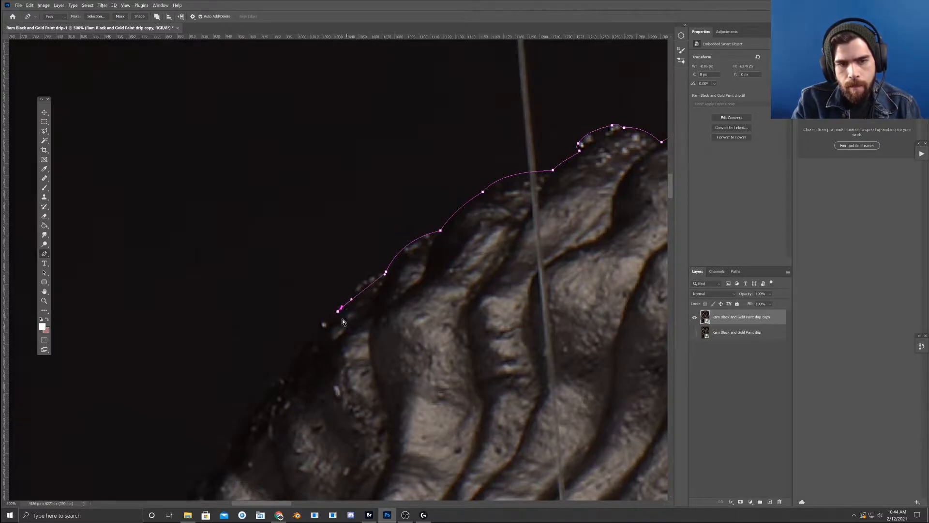
drag(341, 307, 357, 274)
drag(366, 349, 426, 294)
drag(515, 233, 405, 382)
drag(482, 327, 542, 239)
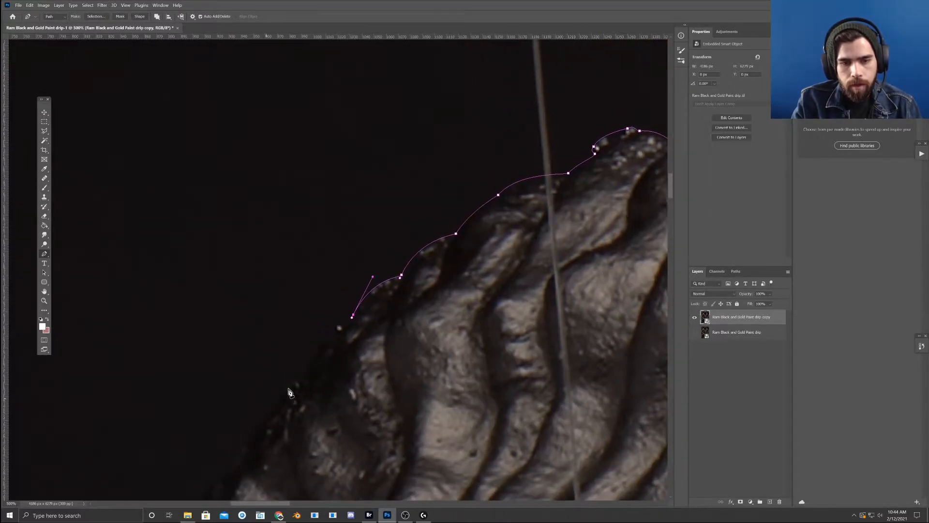
- Extend the path past the bright speck and down the shadowed outer curve of the horn
drag(301, 376, 314, 345)
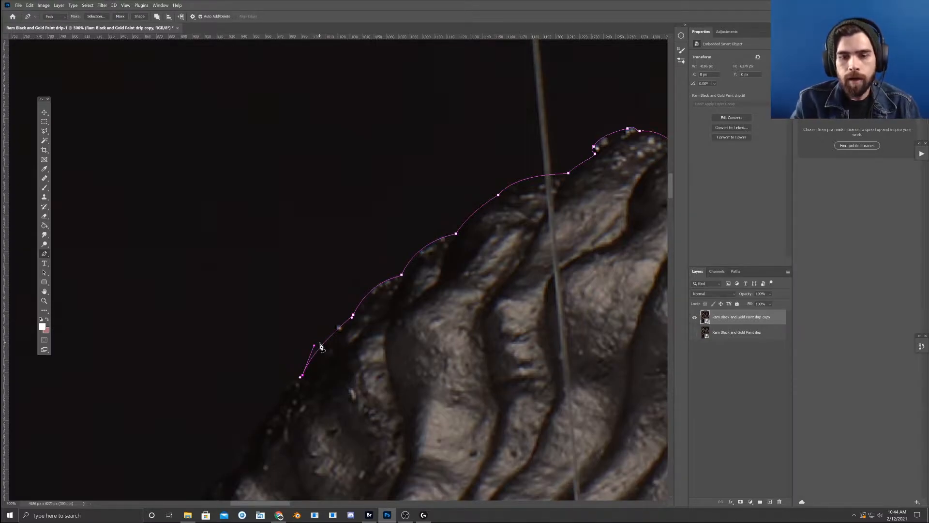
drag(372, 387, 473, 288)
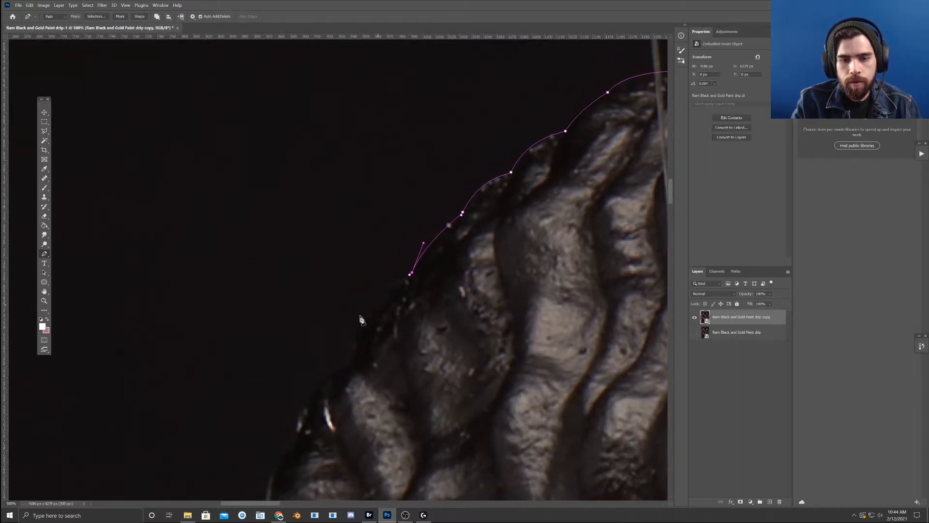
drag(381, 310, 370, 320)
drag(369, 358, 408, 325)
- Curve the path around the next shadowed bulges to the top of the first thin rim highlight
click(386, 331)
key(ctrl+z)
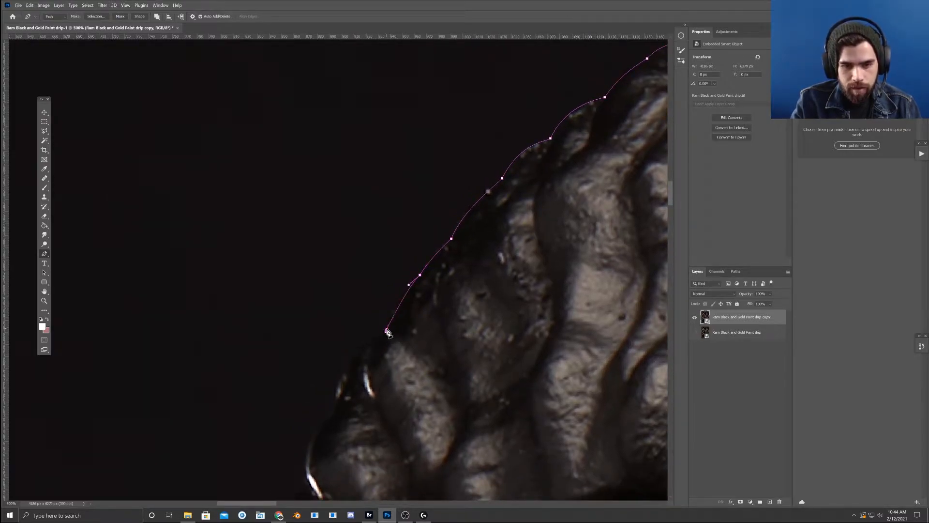
drag(387, 329, 395, 308)
drag(417, 348, 461, 282)
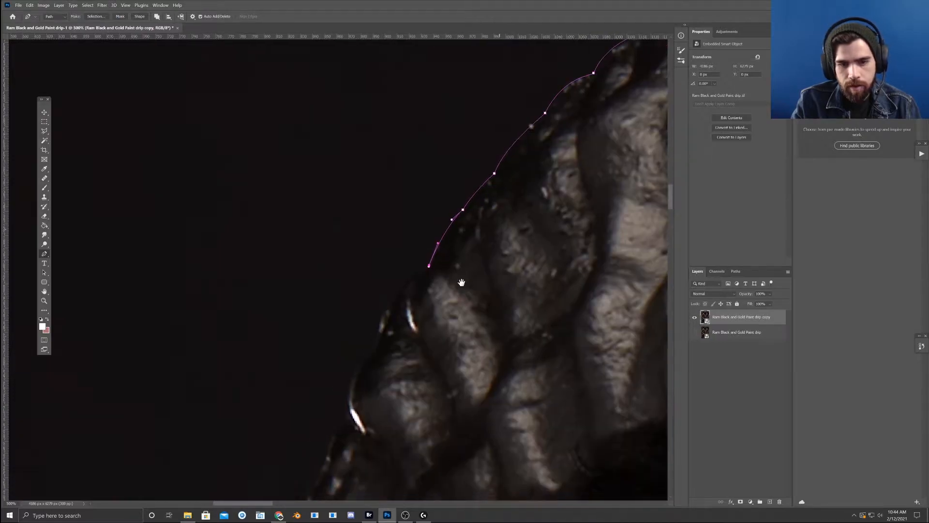
click(389, 306)
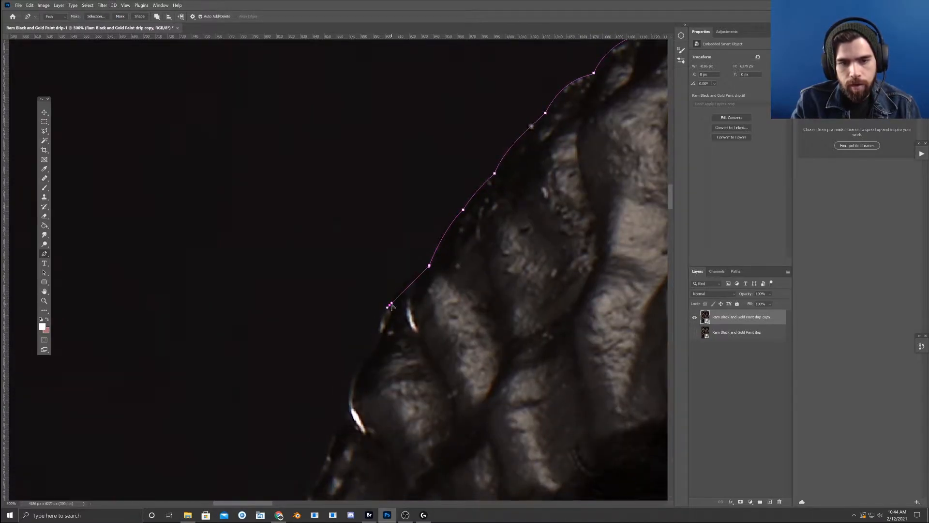
drag(392, 304, 398, 285)
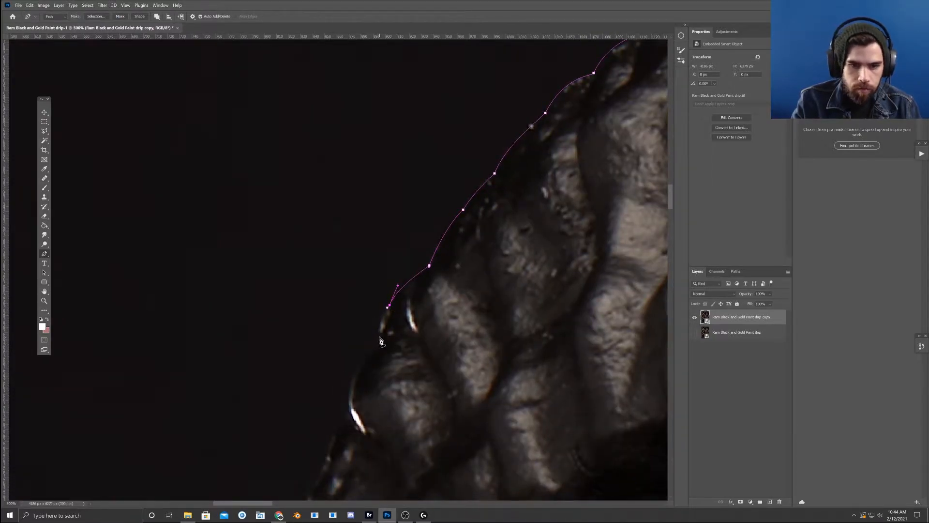
- Follow the rim highlights around the next bulge and down the short dark edge above the thicker bright highlight
drag(380, 339, 421, 294)
click(371, 338)
drag(373, 338, 420, 275)
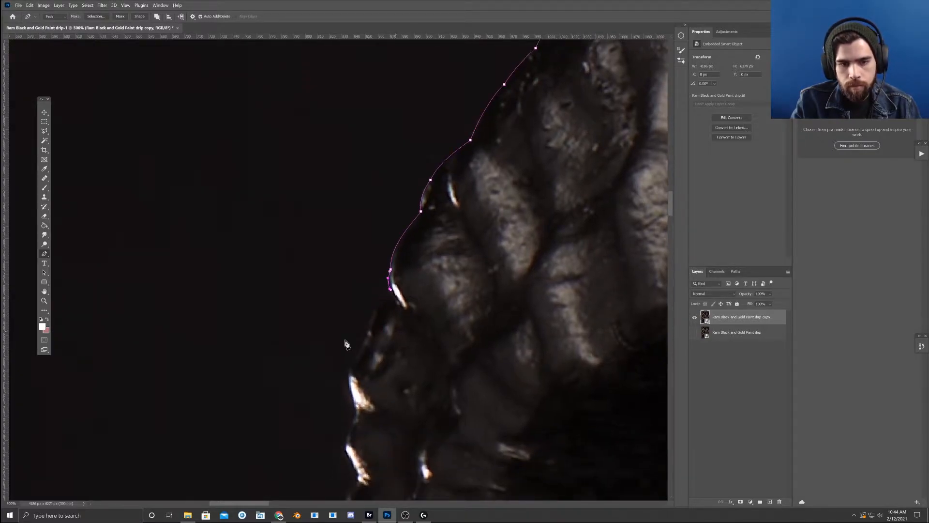
click(373, 315)
scroll(375, 313, down, 3)
click(363, 267)
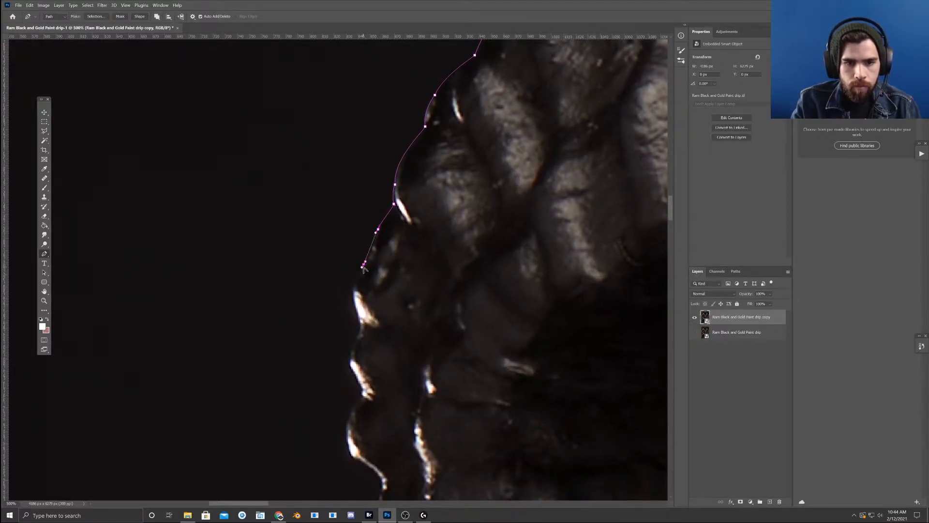
- Trace the outer edge of the two thicker bright highlights to the start of the next scalloped bulge
click(354, 301)
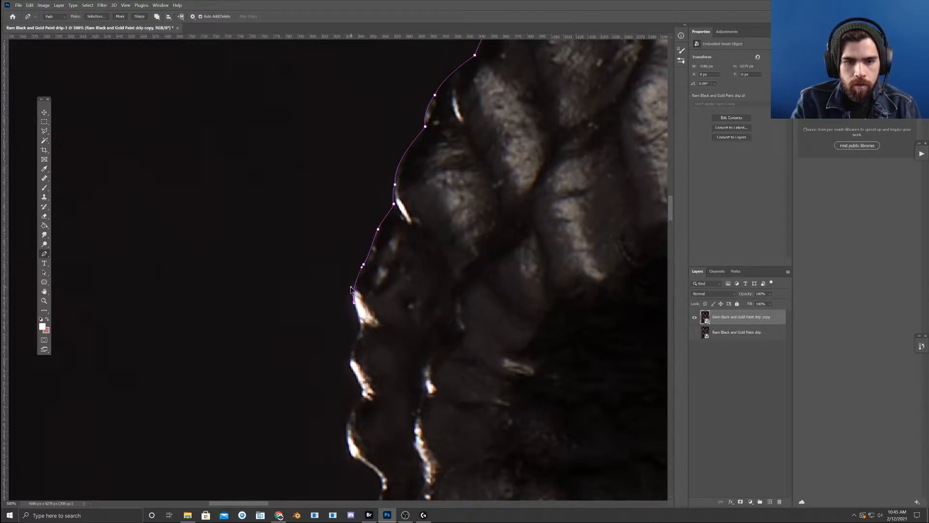
click(361, 323)
click(355, 341)
drag(363, 334, 387, 276)
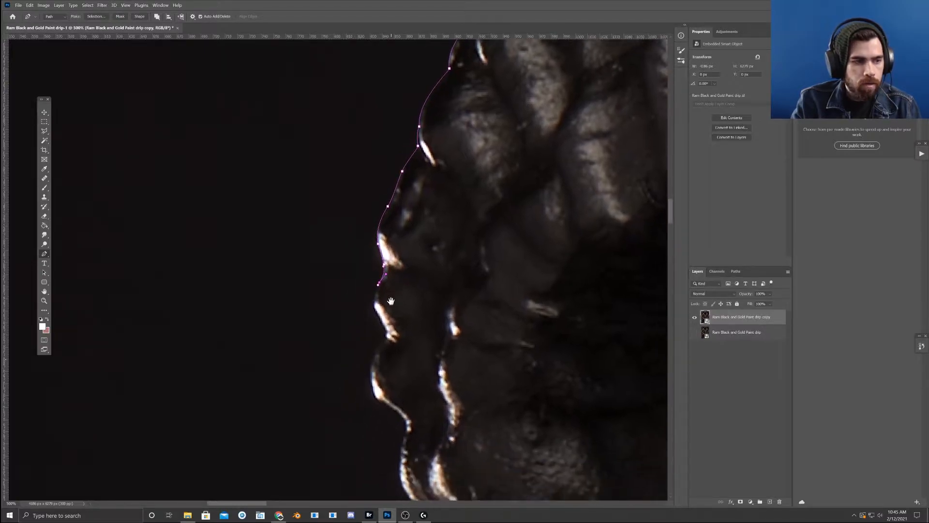
click(373, 305)
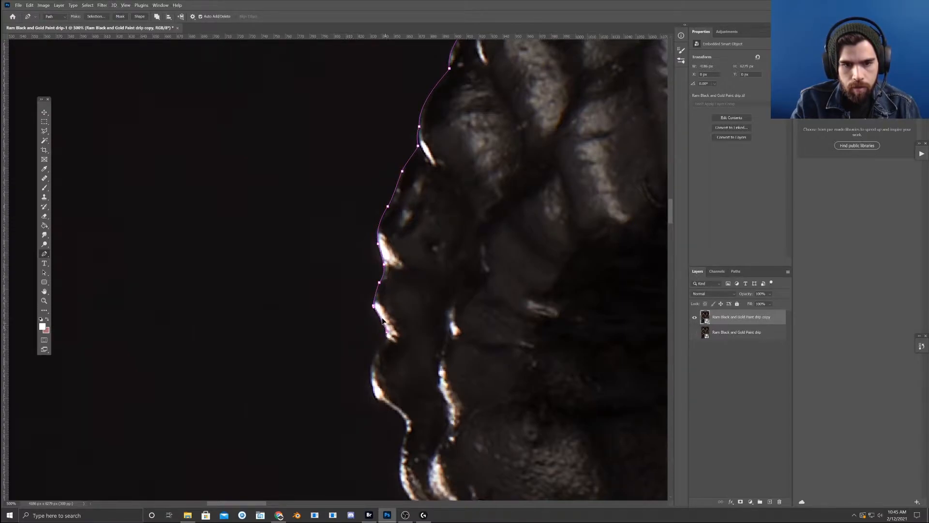
scroll(381, 314, down, 3)
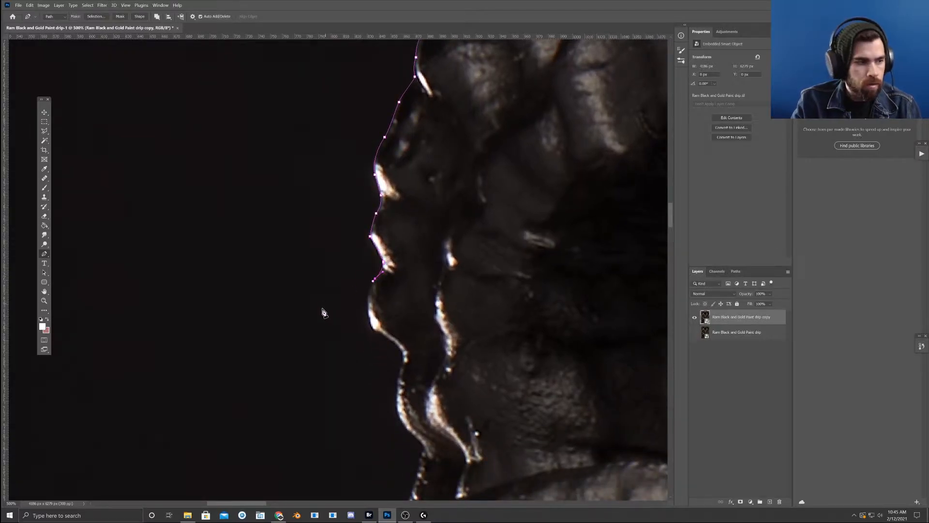
- Trace the path around the next scalloped bulge and along its bright lower rim to the notch beneath it
scroll(346, 297, down, 2)
click(376, 272)
drag(376, 270, 389, 293)
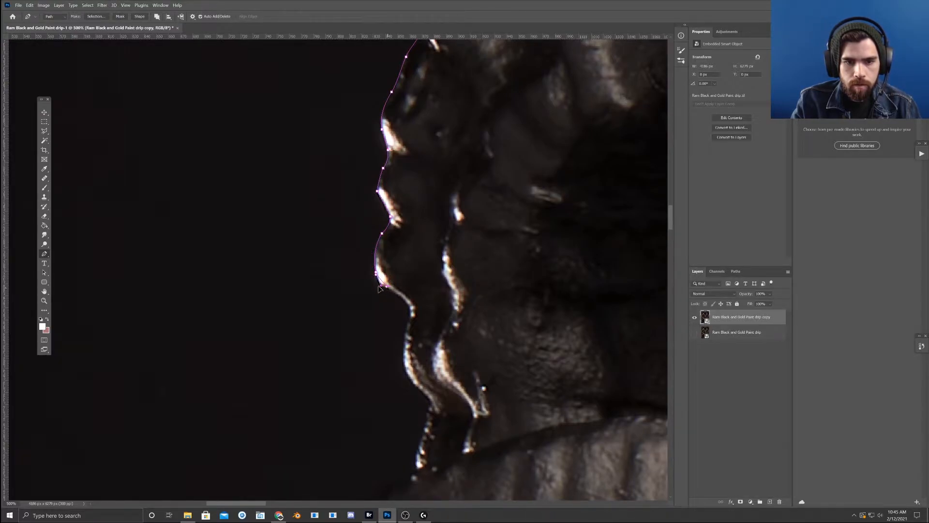
mouse_move(386, 287)
mouse_down()
mouse_move(376, 285)
mouse_move(387, 293)
mouse_up()
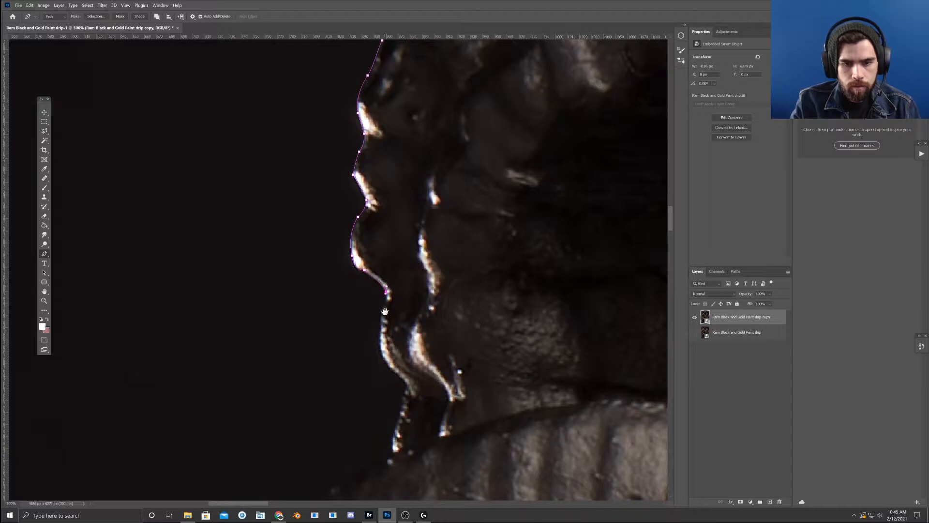
- Curve the path around the lowest scalloped bulge, following its speckled highlight to the inward notch above the ribbed horn section
scroll(387, 314, down, 1)
click(381, 312)
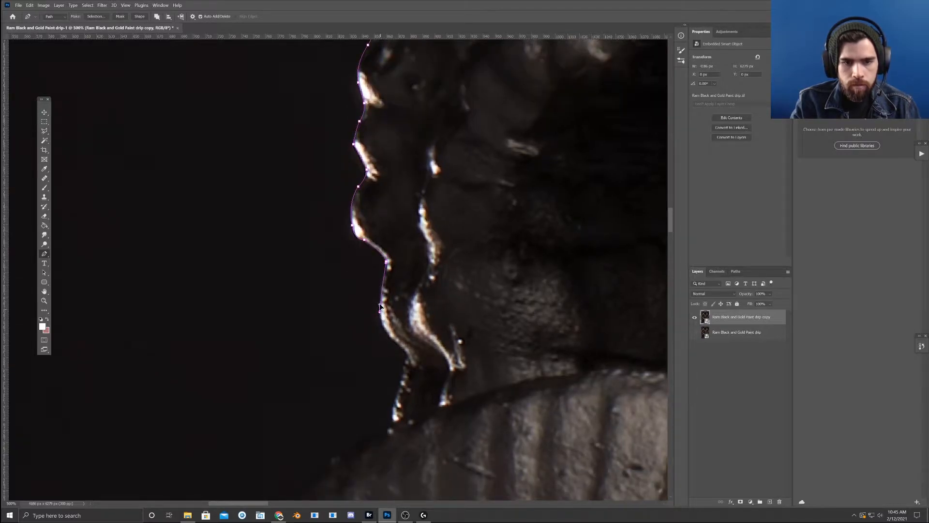
drag(379, 298, 379, 296)
drag(406, 358, 367, 309)
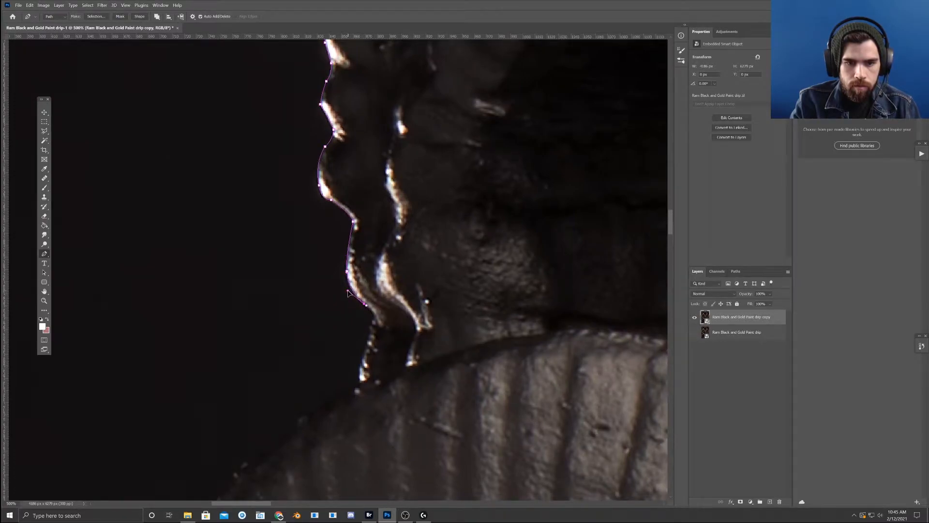
click(374, 317)
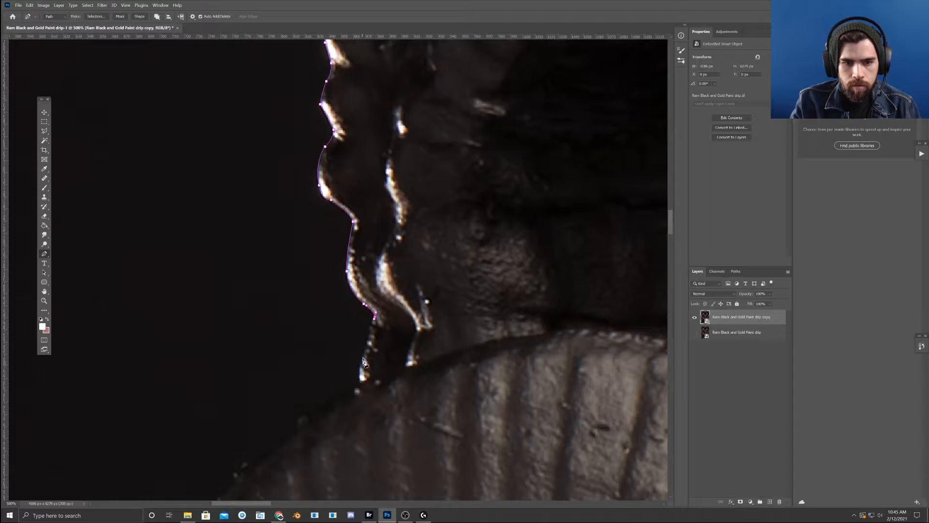
- Extend the path down the short speckled edge to where it meets the ribbed curve of the horn
click(364, 354)
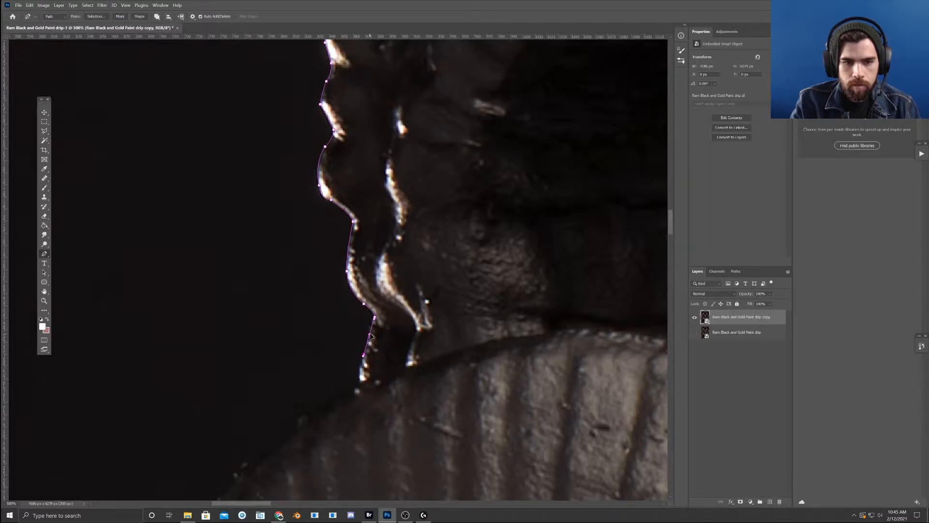
scroll(366, 339, down, 2)
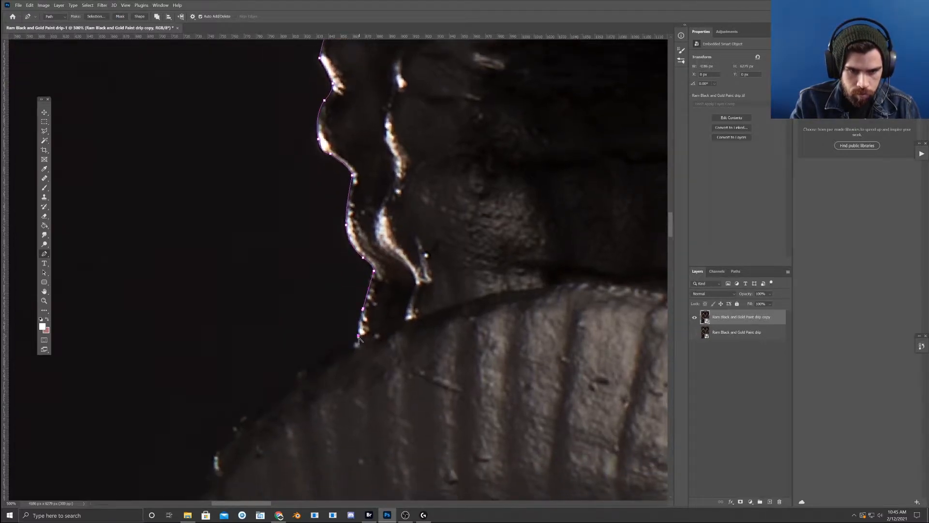
drag(380, 337, 400, 279)
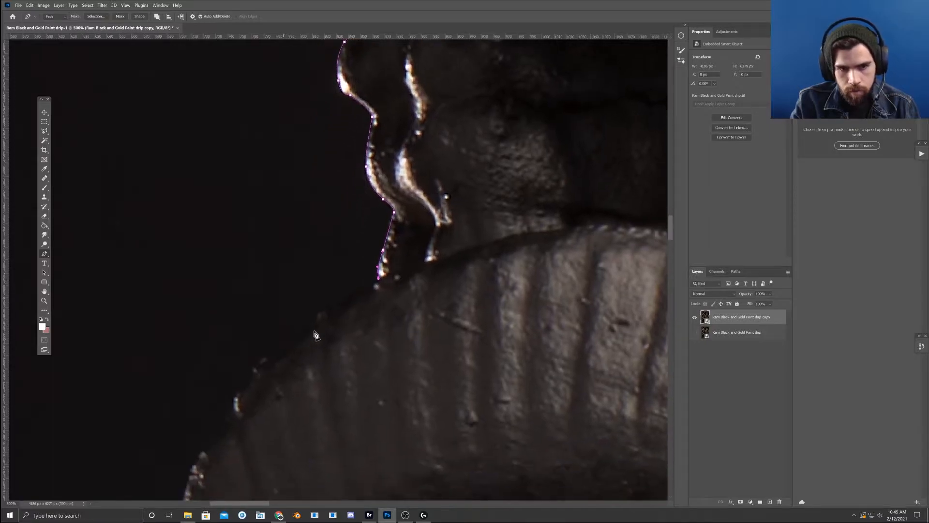
- Trace the dark outer edge of the ribbed horn curve down to the small bump above the isolated highlight
click(345, 297)
drag(346, 295, 380, 261)
click(344, 282)
click(317, 286)
drag(318, 286, 300, 305)
drag(347, 281, 376, 228)
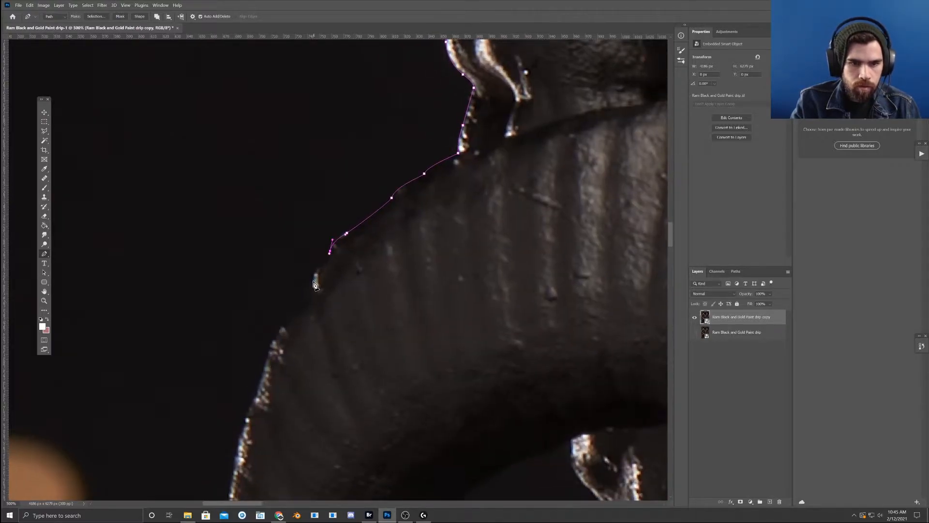
- Curve the path past the isolated highlight to the top of the long speckled rim
drag(301, 293, 332, 276)
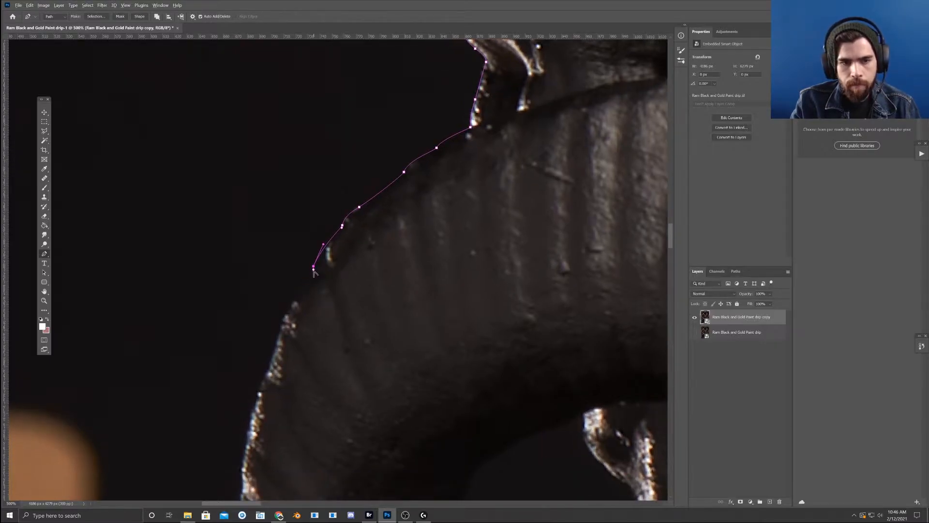
drag(278, 334, 283, 311)
drag(344, 307, 353, 224)
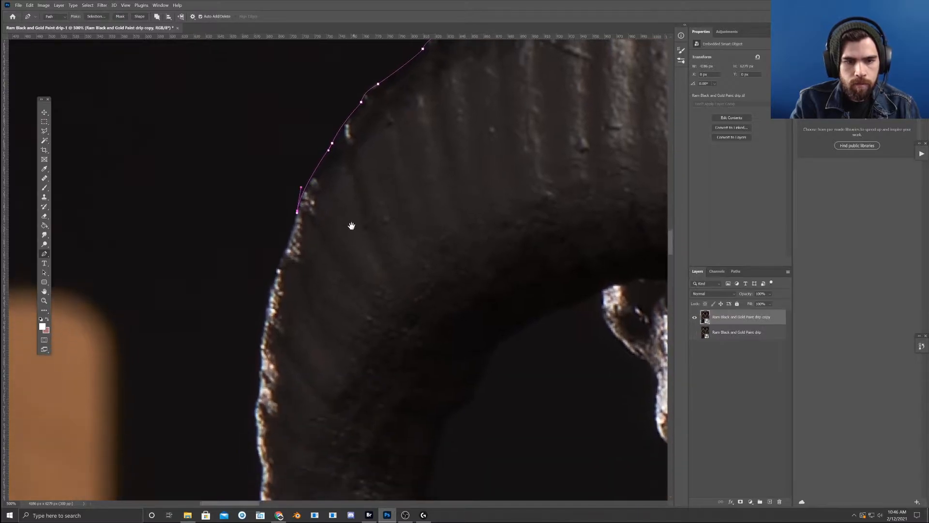
- Follow the first part of the long speckled rim, placing anchors at its break and along the next highlight
click(273, 285)
key(ctrl+z)
click(288, 248)
drag(289, 279, 297, 243)
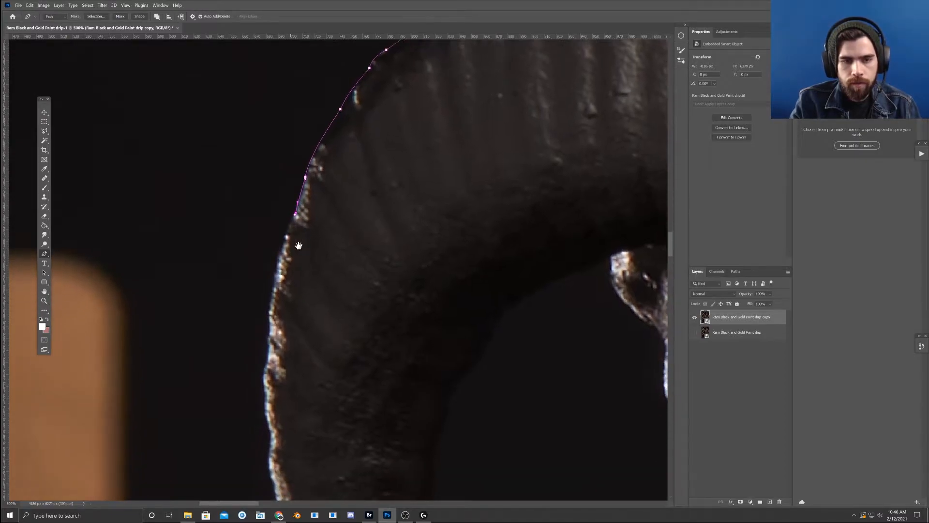
click(273, 284)
drag(273, 284, 301, 224)
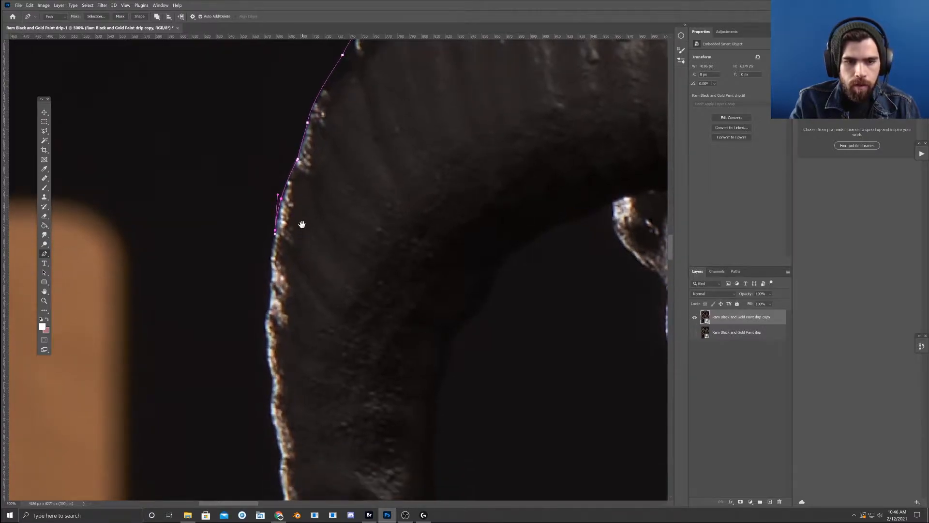
- Continue the path down the near-vertical speckled rim to the horn's outermost point and curve it slightly inward
click(271, 261)
drag(271, 260, 270, 261)
scroll(269, 278, down, 1)
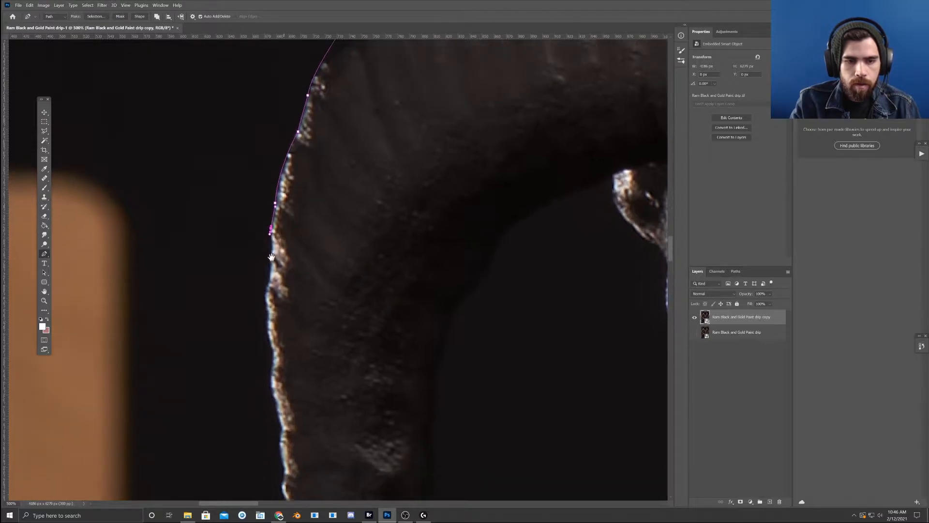
click(266, 291)
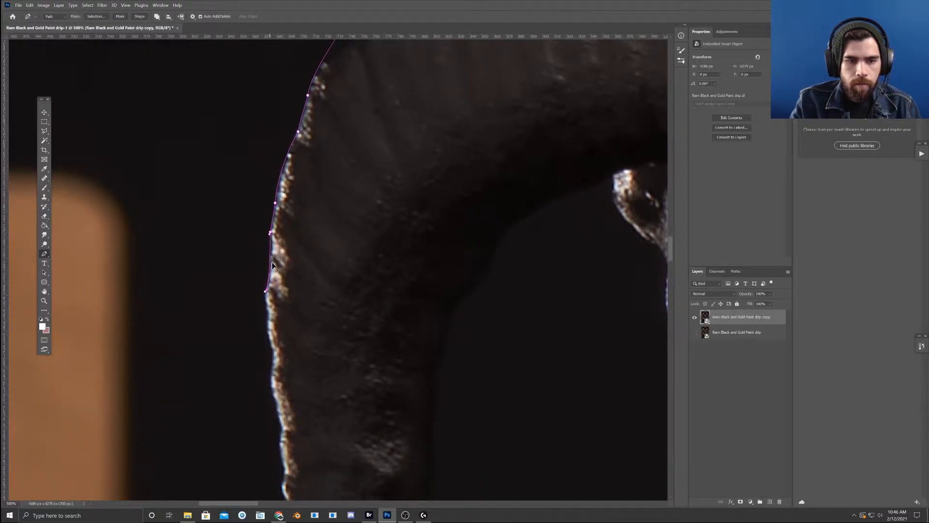
drag(290, 294, 296, 235)
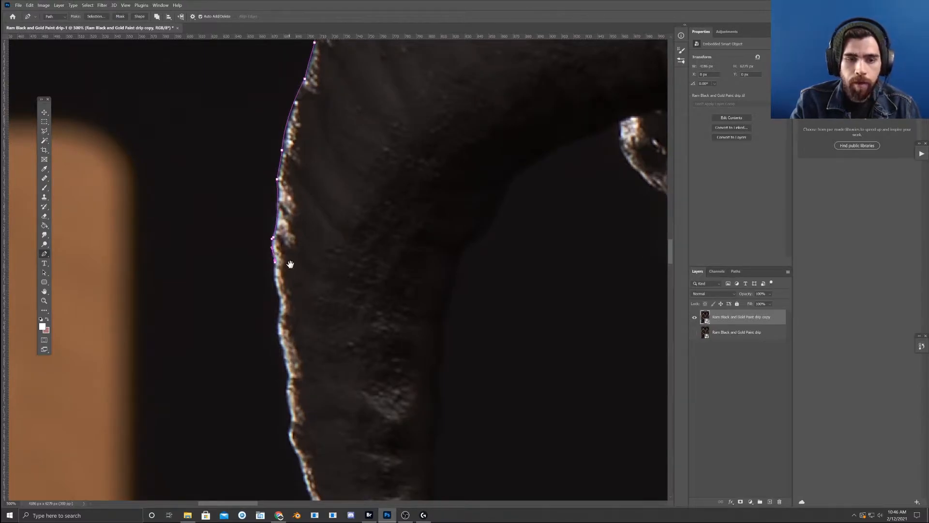
- Trace the shallow ripples of the bright rim below the horn's outermost point with closely spaced anchors
scroll(274, 248, down, 2)
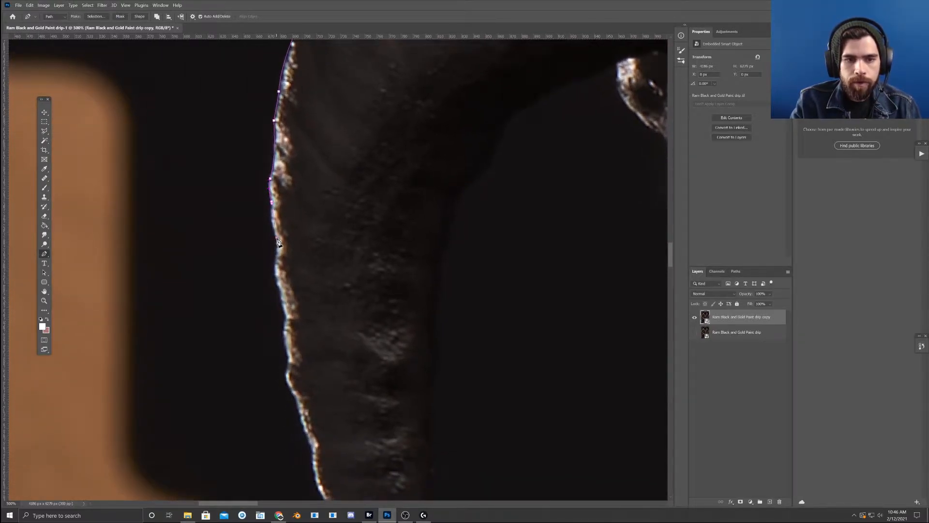
click(276, 237)
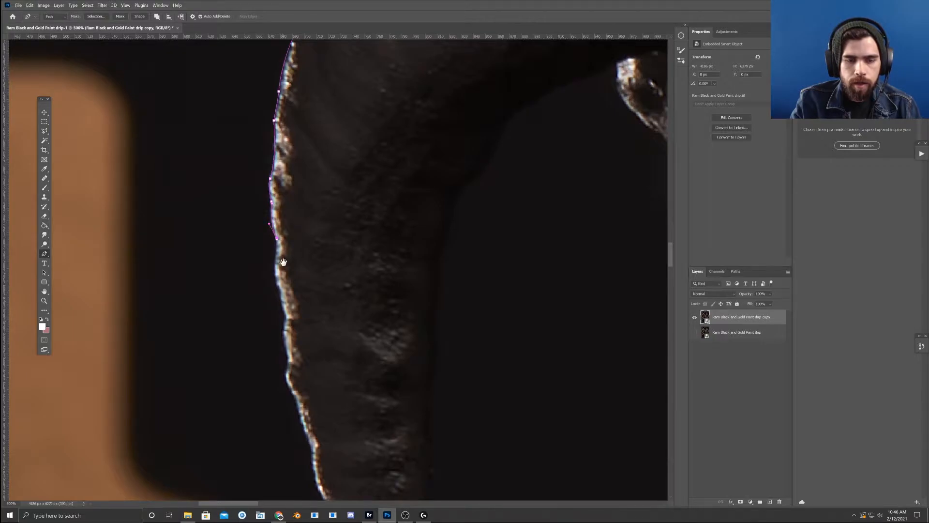
scroll(283, 262, down, 1)
click(274, 240)
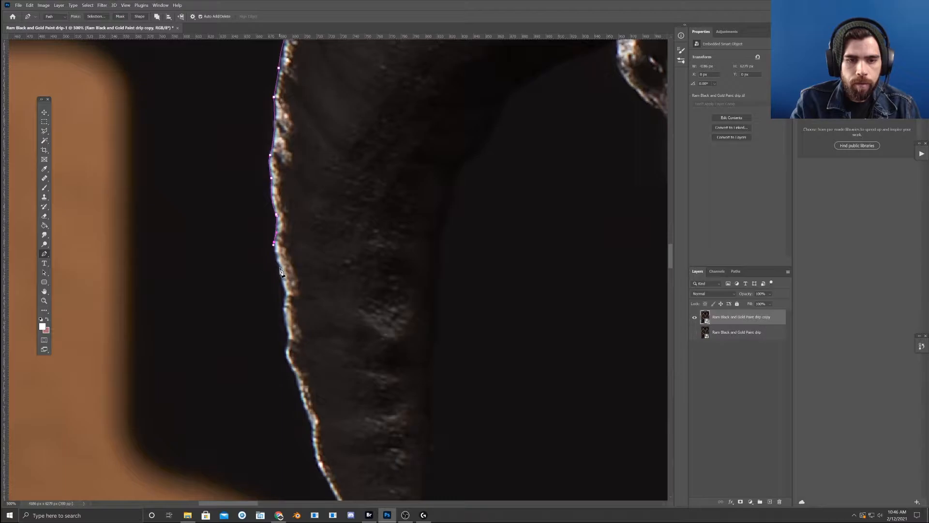
click(280, 266)
scroll(291, 264, down, 3)
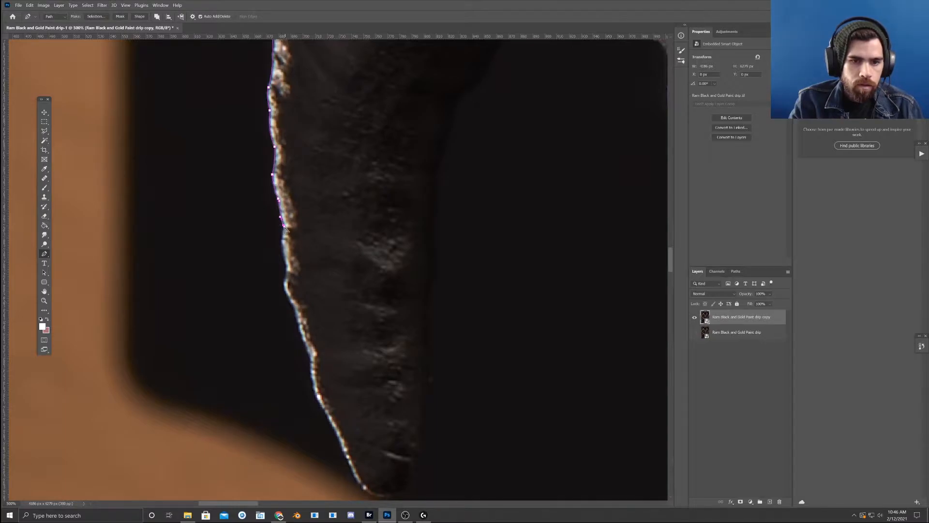
- Follow the next rim highlight down to the small outward kink and shape the curve around it
click(283, 251)
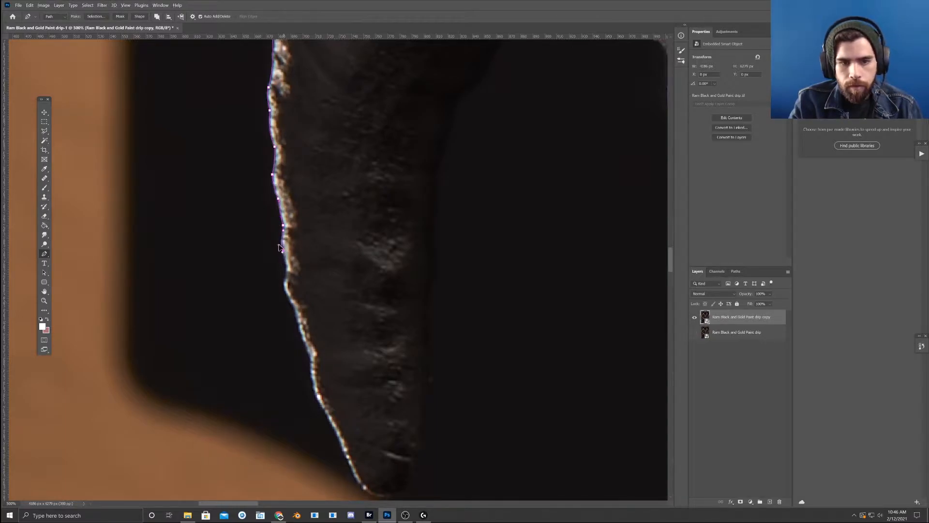
click(287, 268)
drag(289, 299, 273, 255)
click(272, 252)
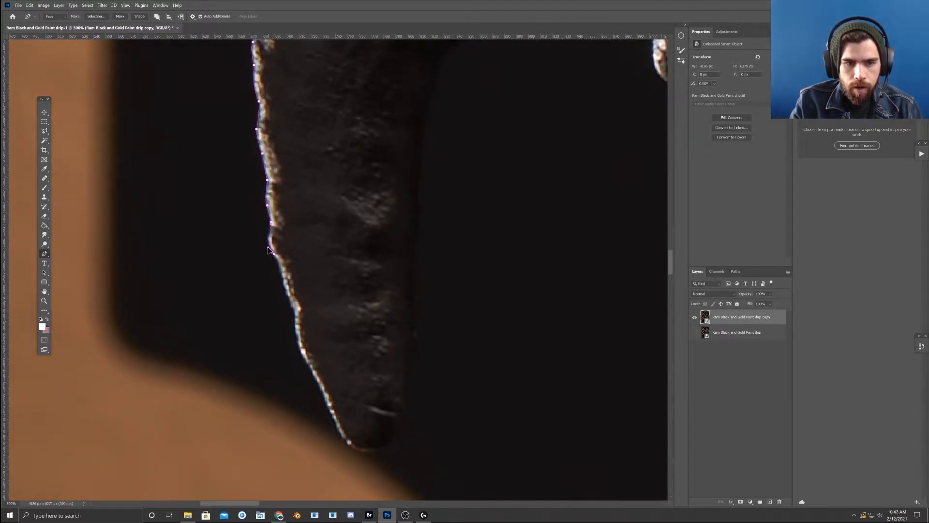
click(264, 241)
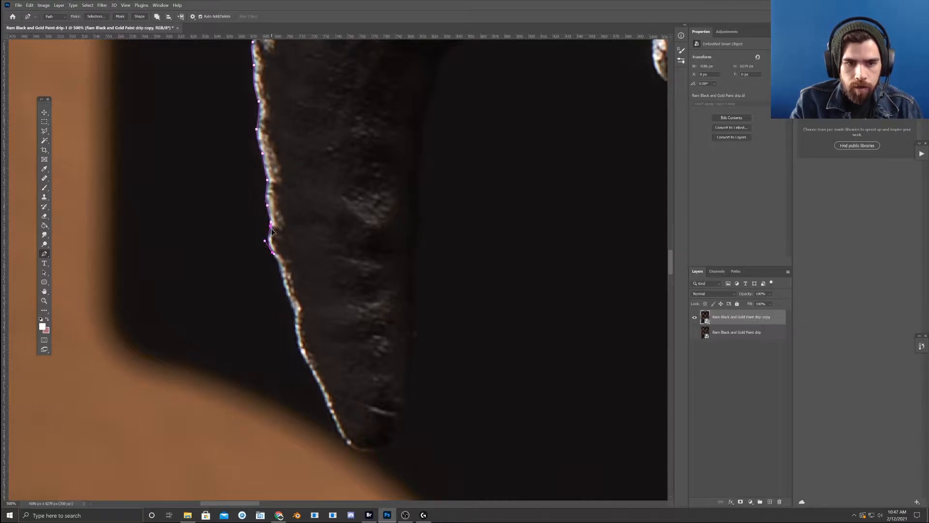
- Trace the tapering bright rim below the kink down to the outer corner of the horn tip
drag(287, 266, 280, 228)
key(ctrl+z)
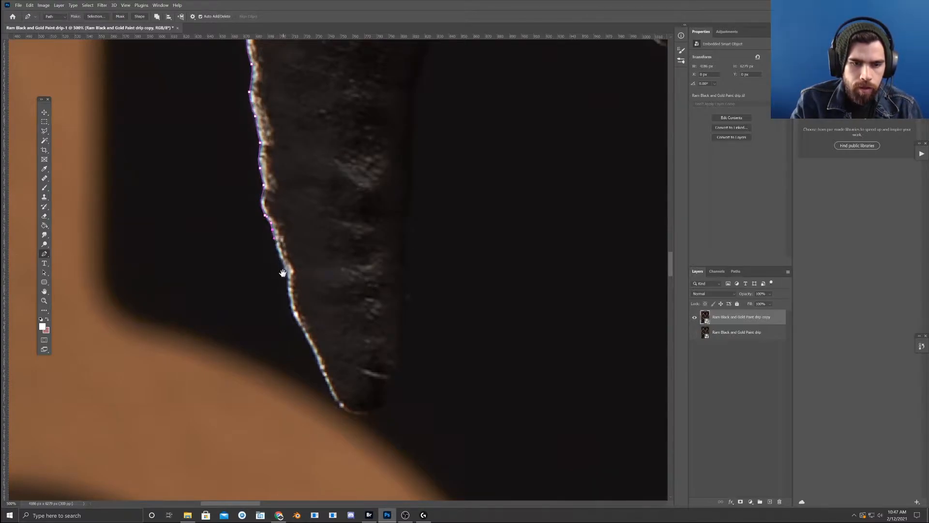
drag(283, 267, 299, 228)
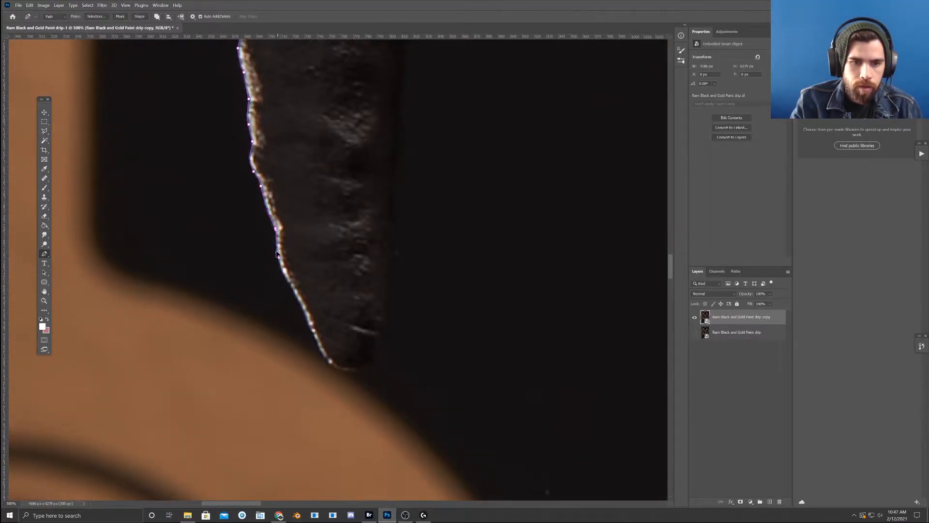
click(291, 286)
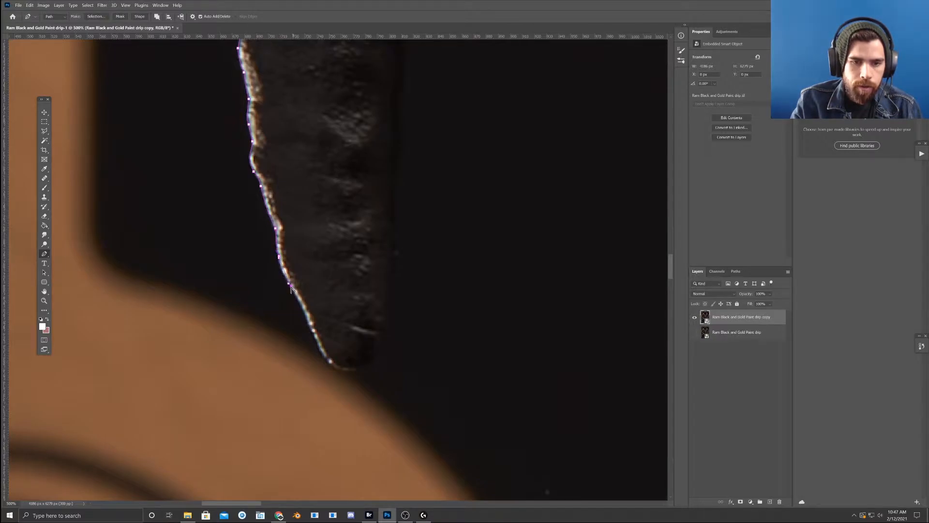
scroll(290, 285, down, 1)
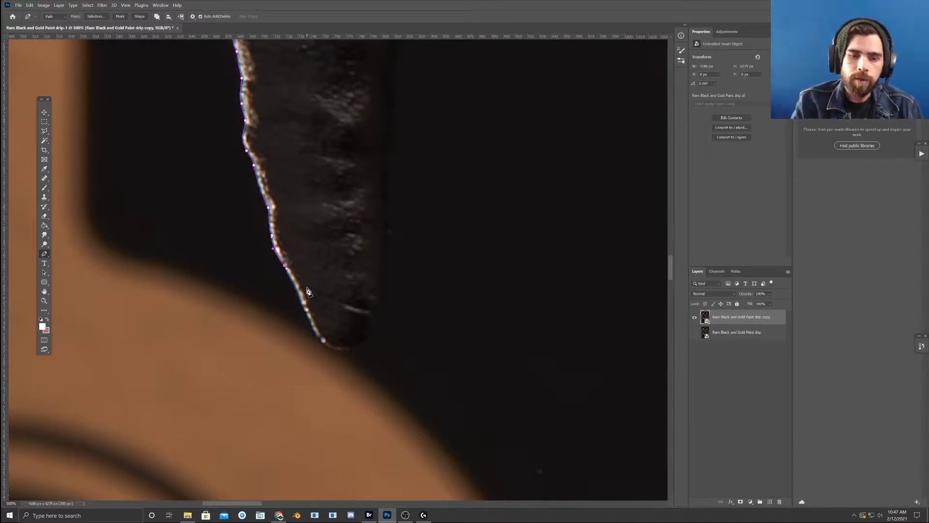
drag(305, 310, 306, 313)
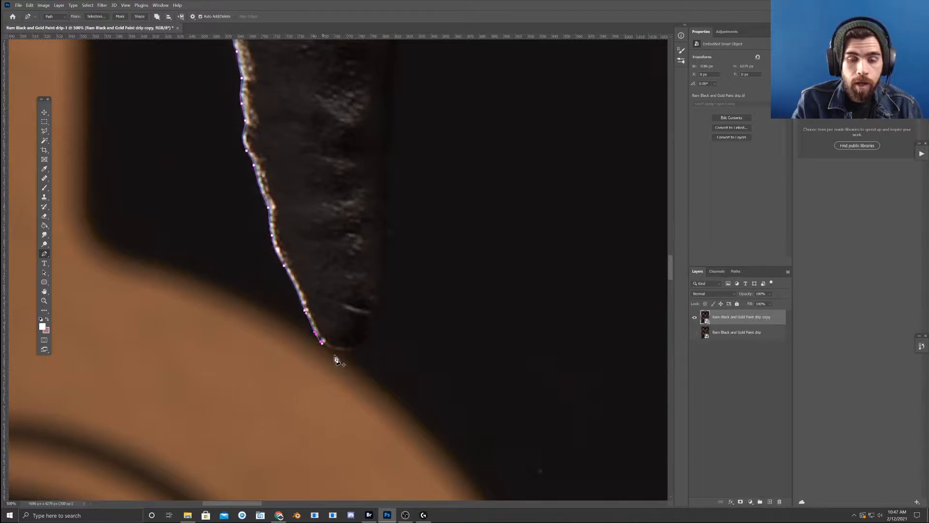
- Curve the path around the rounded horn tip and up onto the dark inner edge
drag(352, 353, 339, 354)
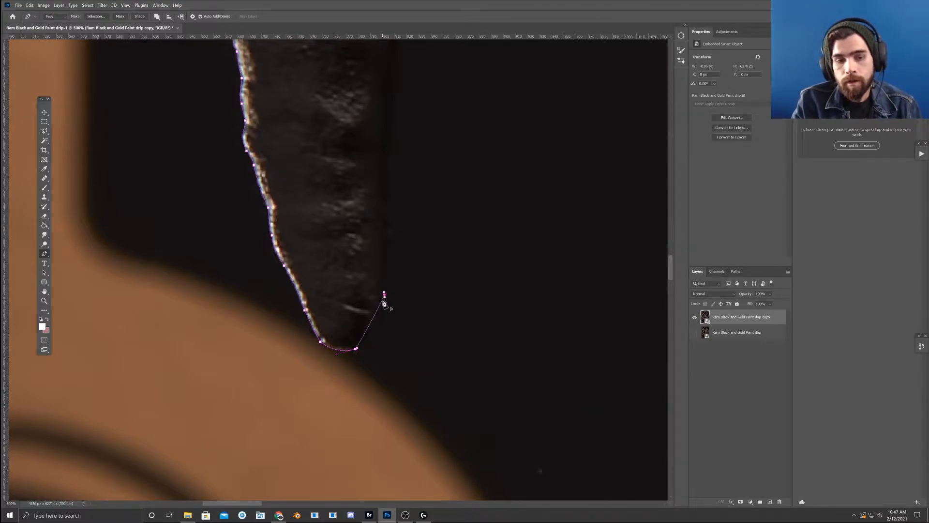
drag(384, 293, 378, 338)
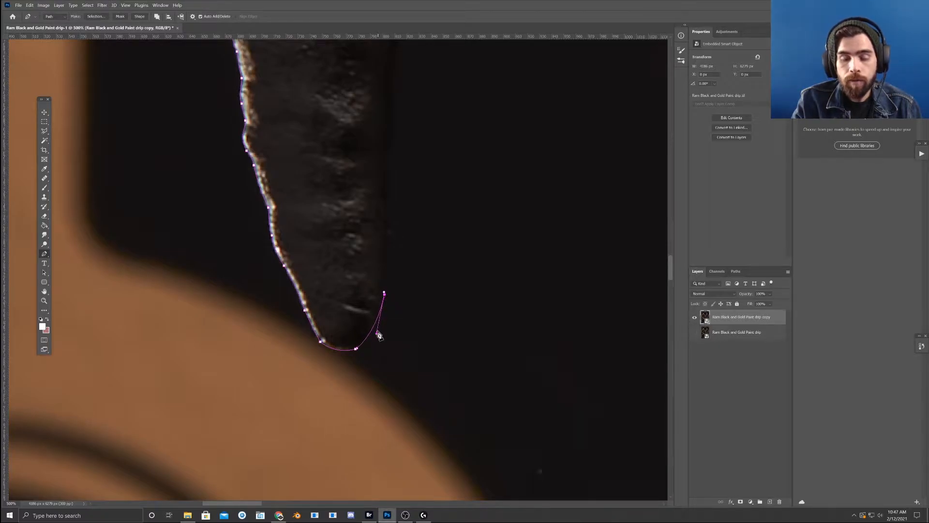
drag(388, 292, 317, 384)
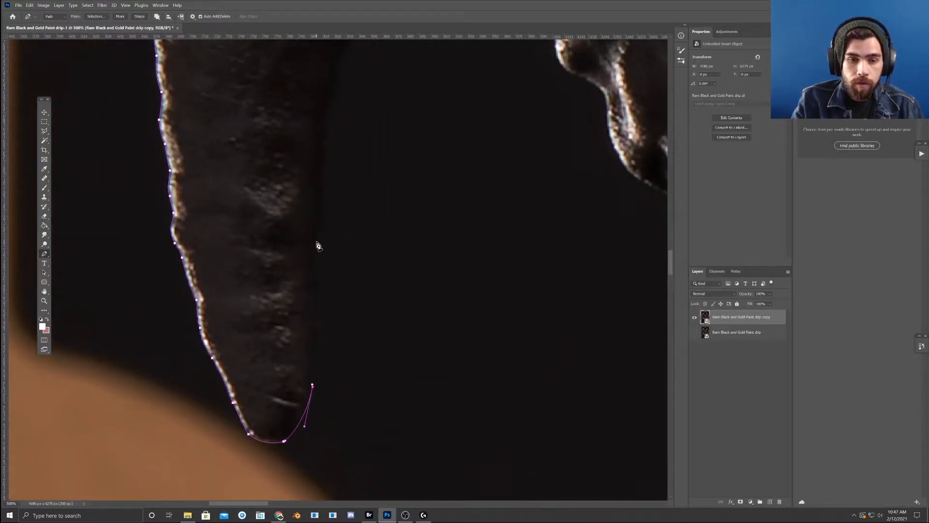
- Extend the path up the dark inner edge of the horn to the bend where the inner arch begins
drag(323, 228, 345, 336)
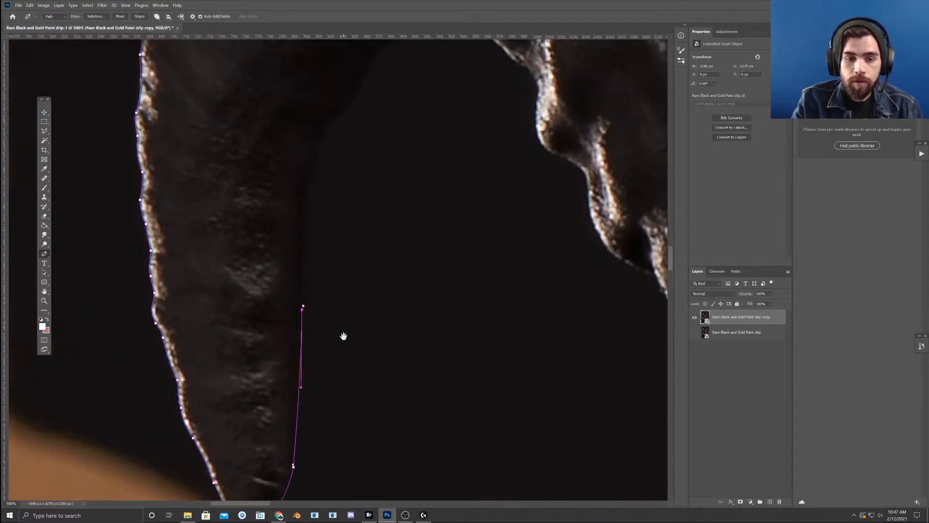
click(285, 308)
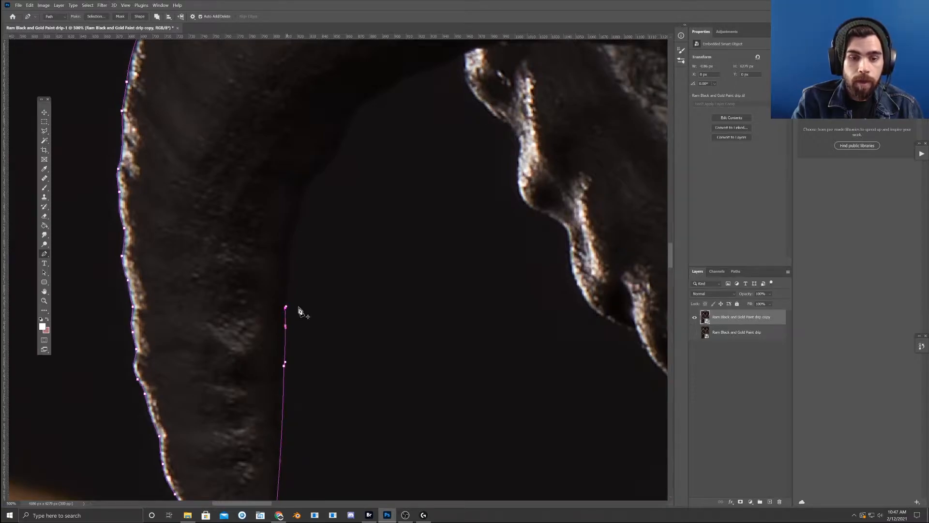
drag(289, 260, 290, 271)
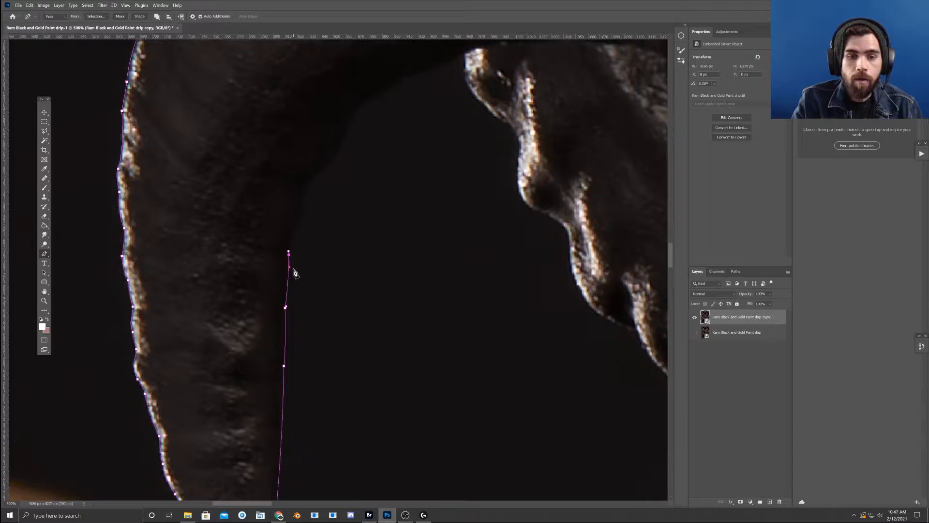
drag(302, 197, 325, 245)
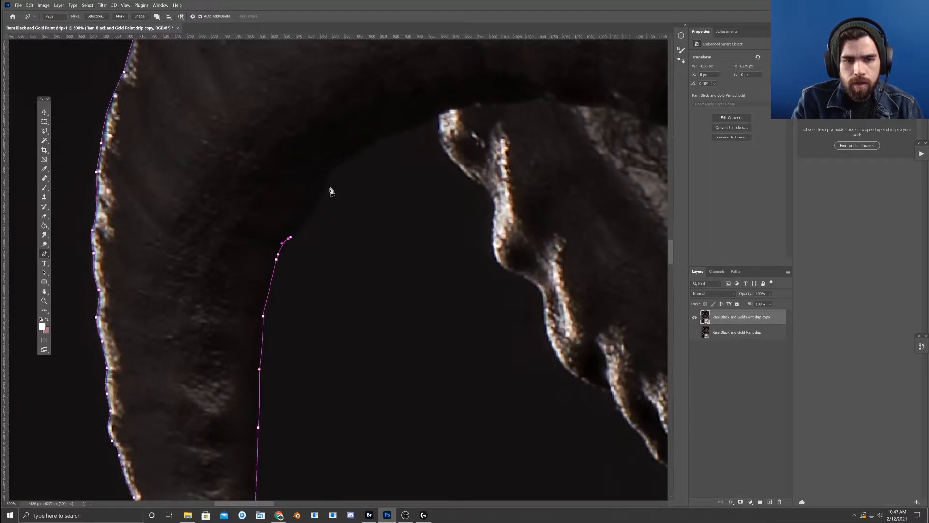
- Curve the path up along the dark inner arch of the left horn to the top of the first bright ridge
drag(332, 169, 311, 216)
drag(371, 201, 353, 224)
drag(358, 176, 338, 189)
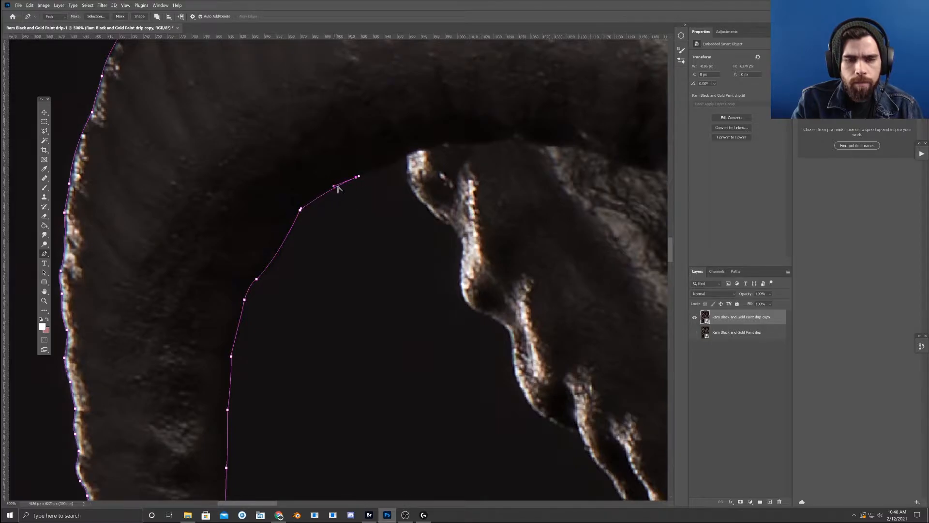
click(406, 156)
drag(399, 162, 314, 155)
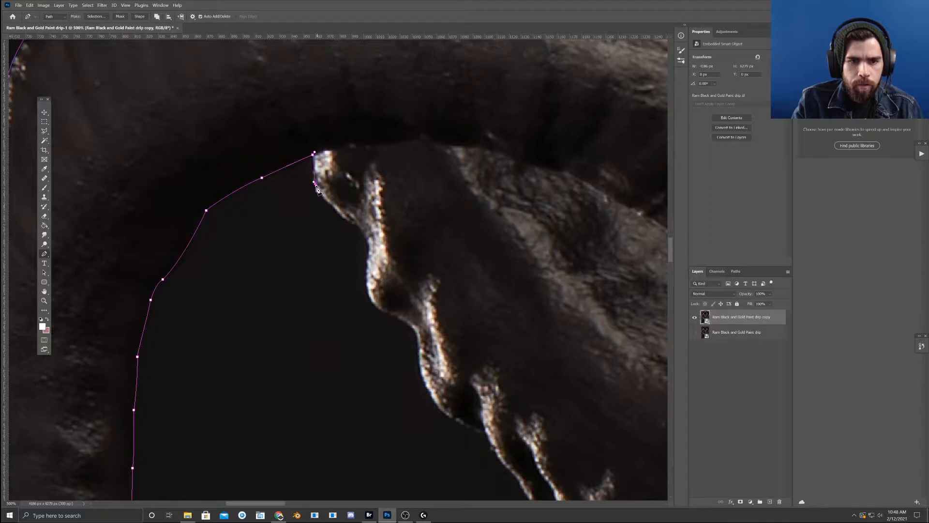
- Trace the path around the first two bright ridges below the arch, ending at the start of the third ridge
drag(348, 211, 333, 194)
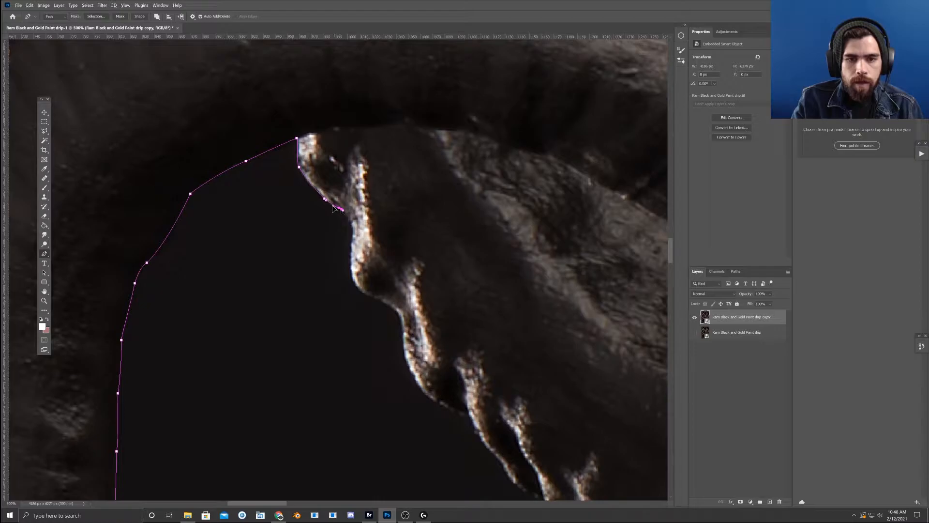
click(352, 237)
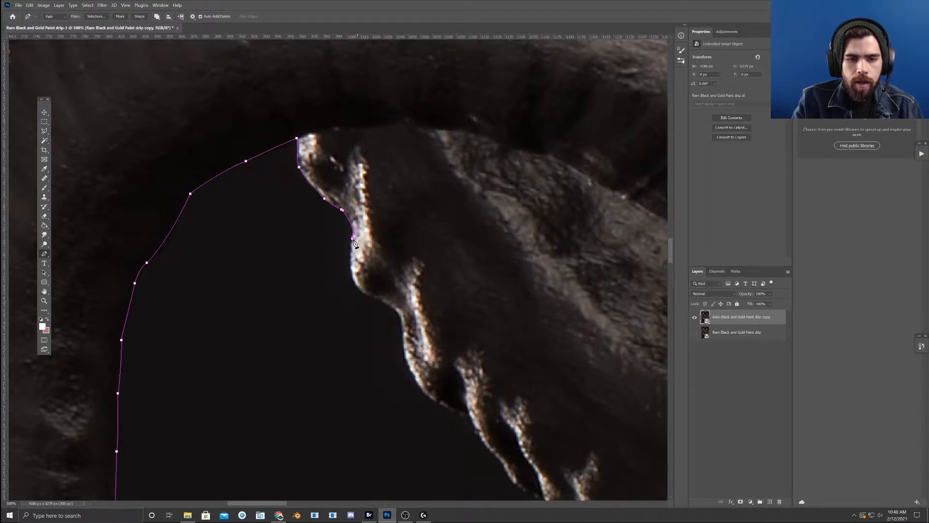
mouse_move(363, 260)
mouse_down()
mouse_move(356, 238)
mouse_move(341, 251)
mouse_move(359, 266)
mouse_move(334, 250)
mouse_move(349, 253)
mouse_up()
click(347, 261)
click(348, 270)
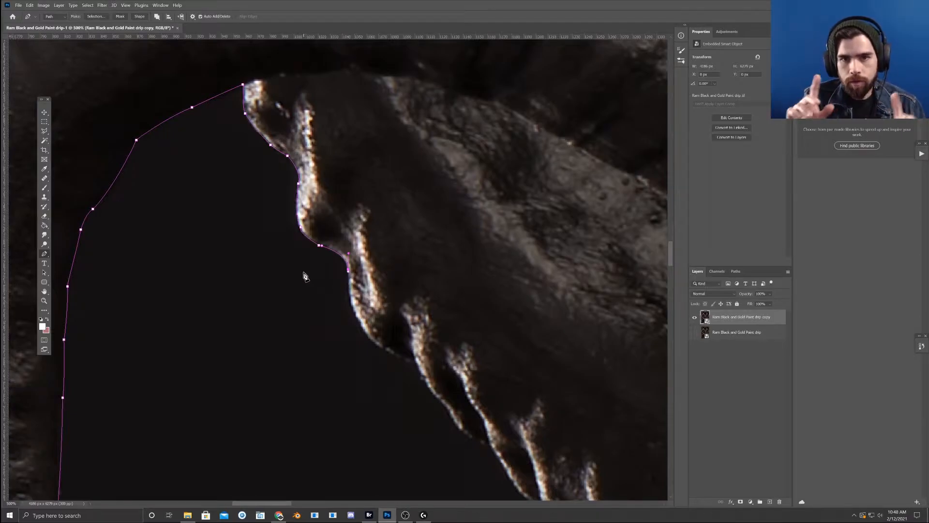
- Shape the path around the third bright ridge and extend it partway down the edge of the fourth
click(360, 322)
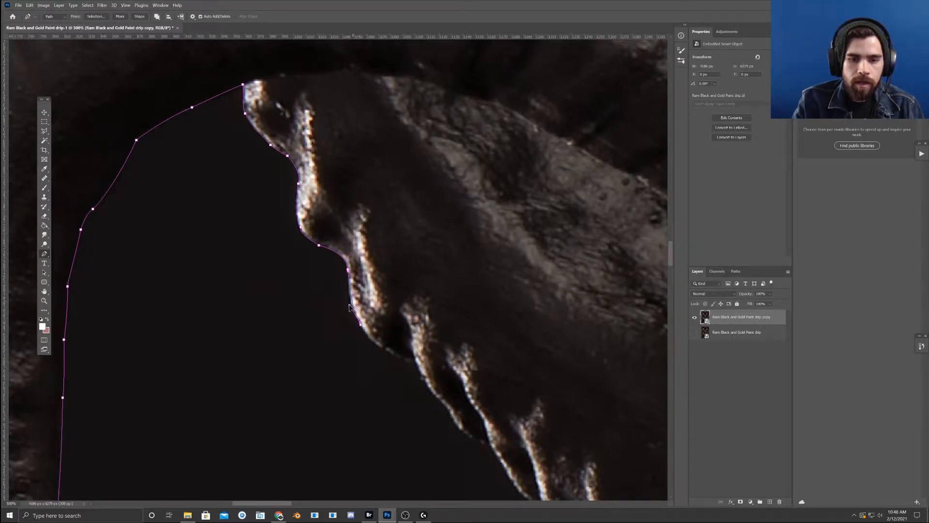
click(349, 305)
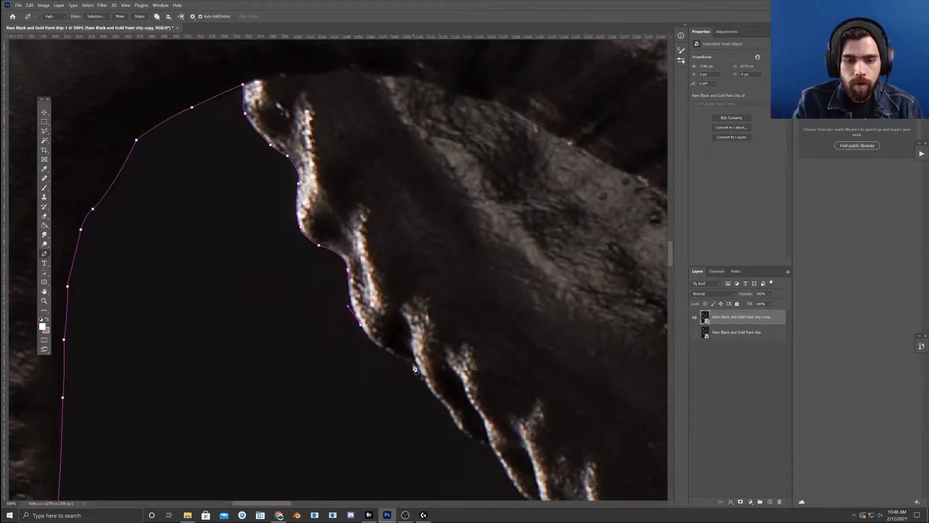
drag(416, 363, 360, 299)
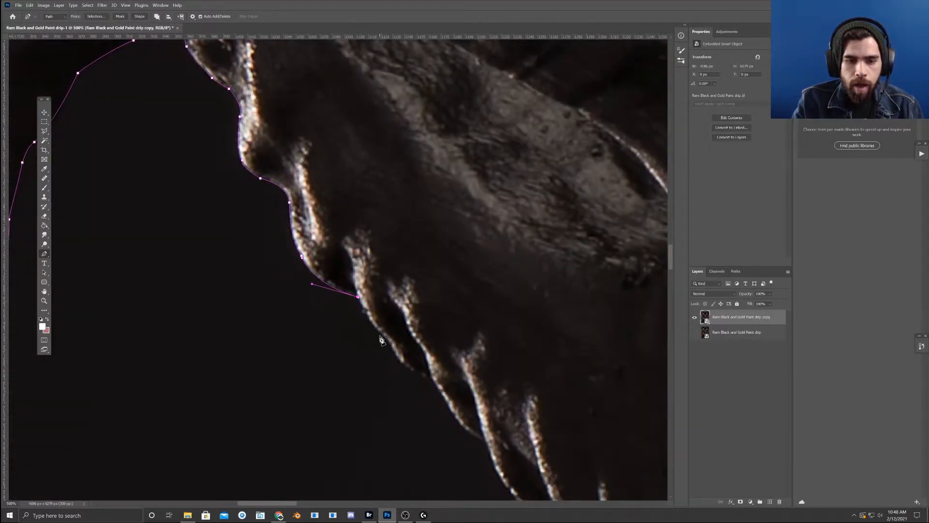
click(382, 334)
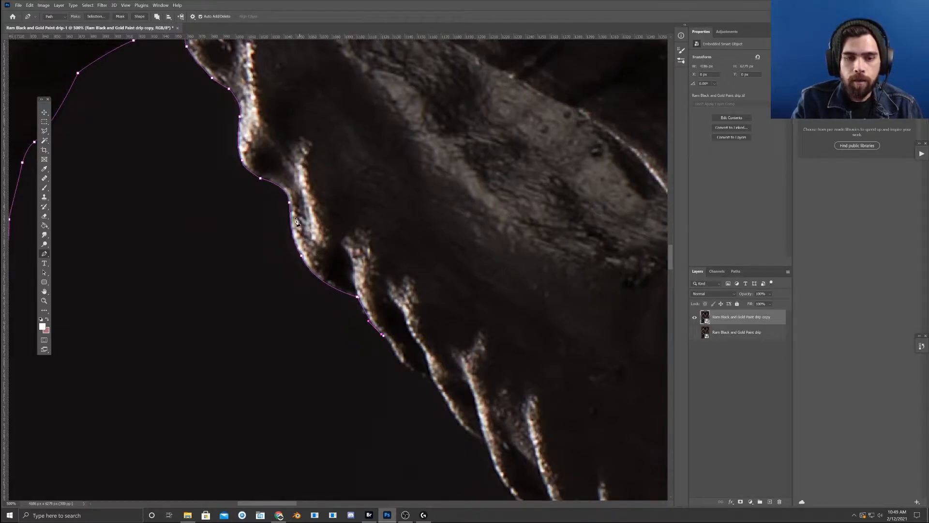
drag(413, 336, 353, 275)
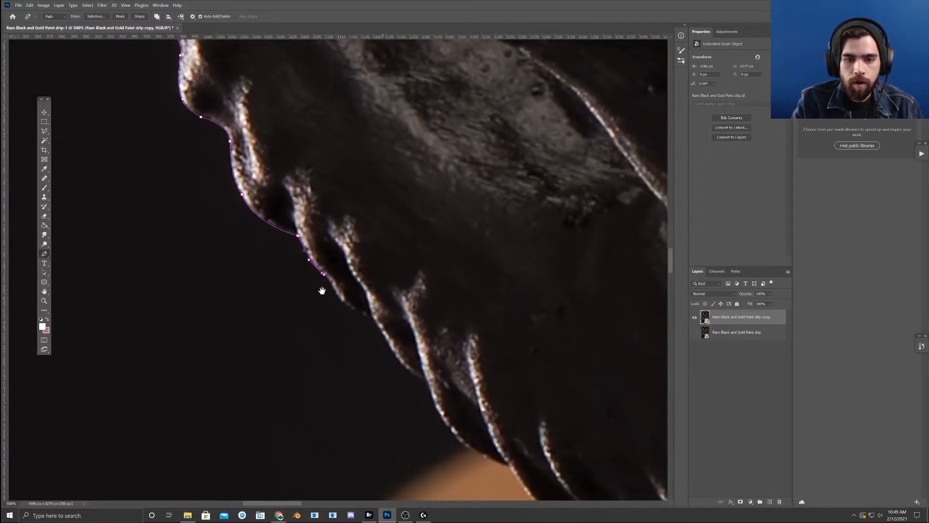
- Follow the narrow, closely spaced ridges down the horn's edge to where it meets the gold background pattern
click(338, 295)
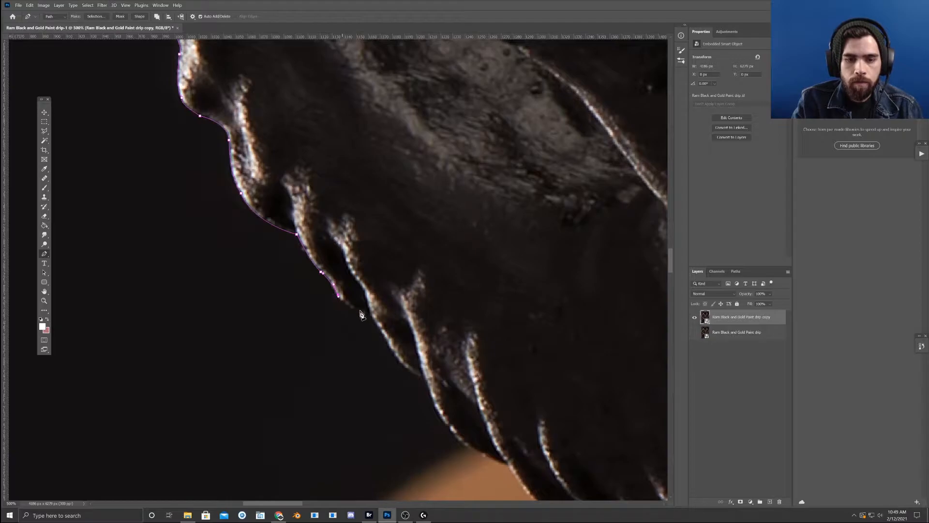
drag(364, 316, 288, 248)
click(278, 259)
drag(312, 302, 304, 270)
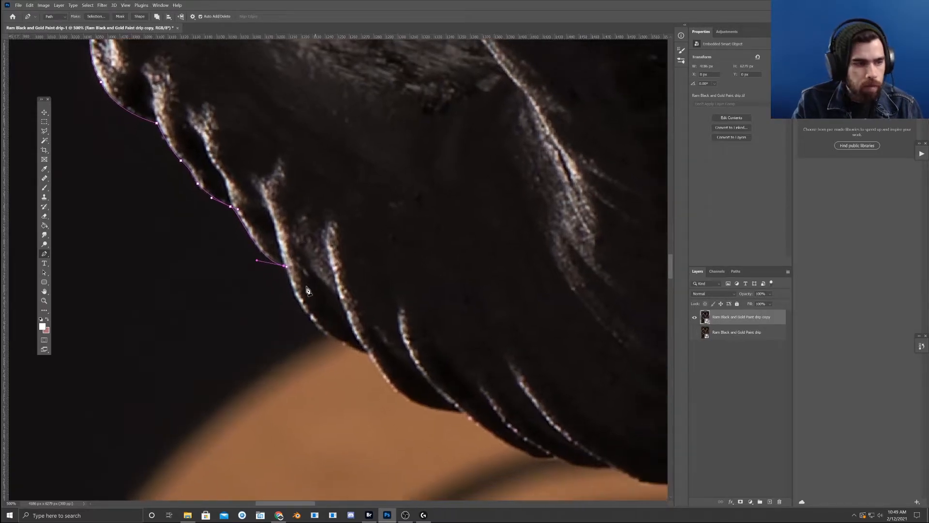
click(309, 317)
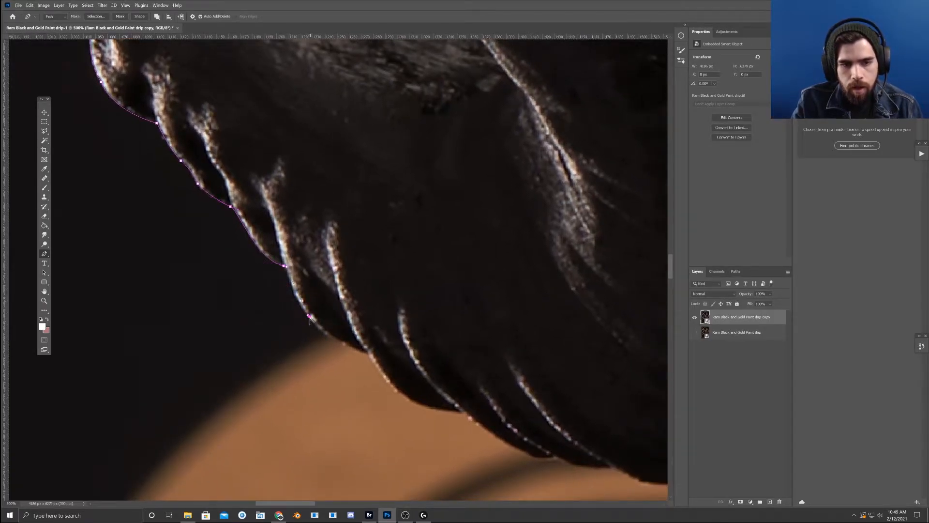
drag(355, 304, 341, 293)
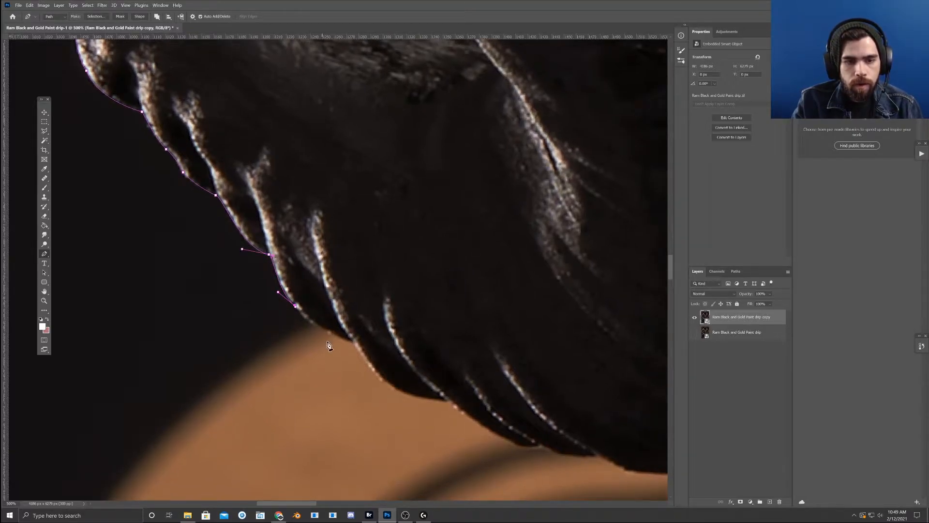
- Trace the scalloped lower edge of the horn curl where it overlaps the gold background band
click(354, 344)
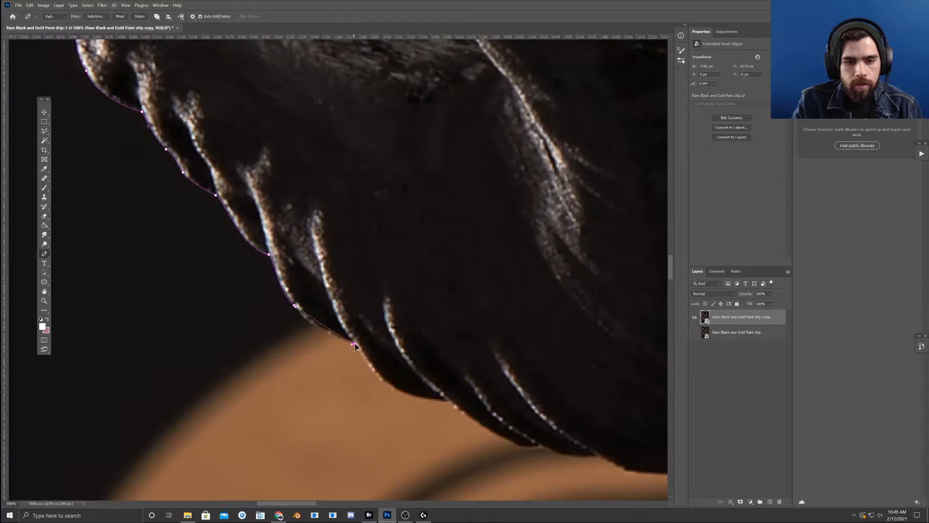
drag(399, 365, 347, 311)
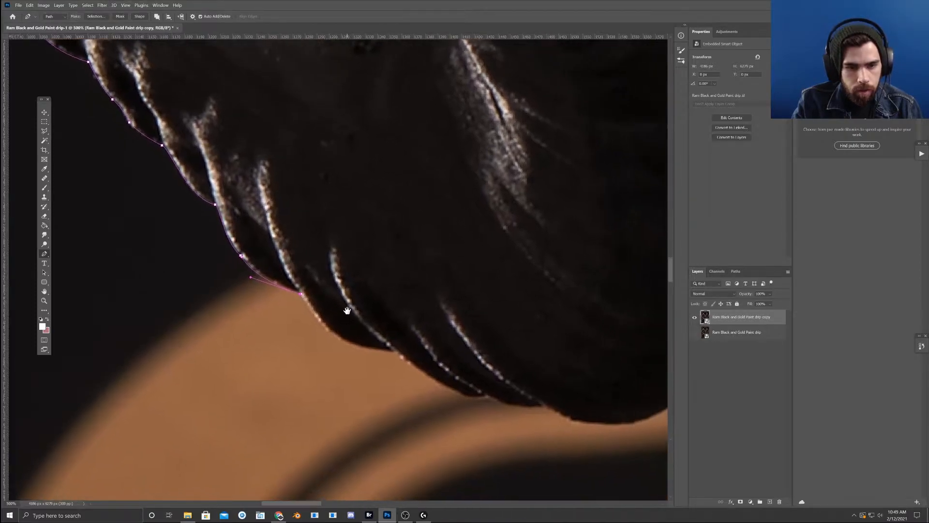
click(351, 345)
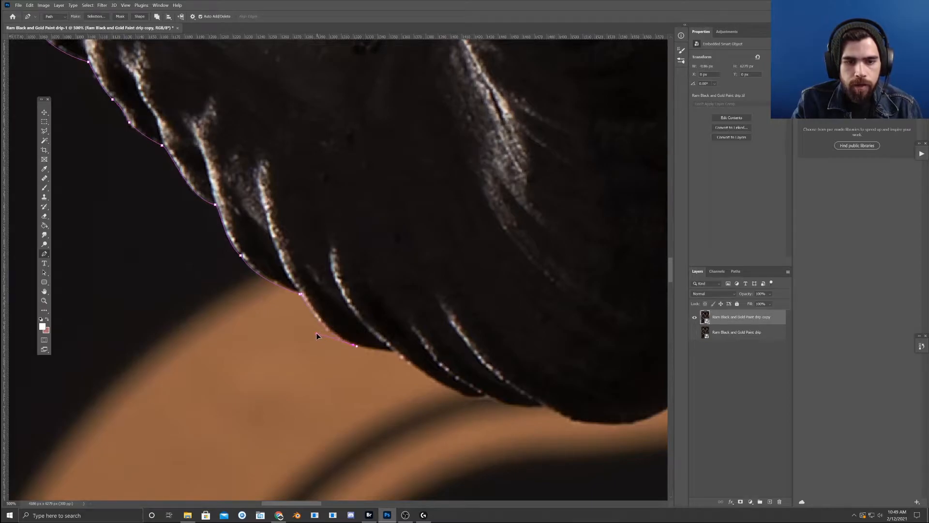
click(395, 351)
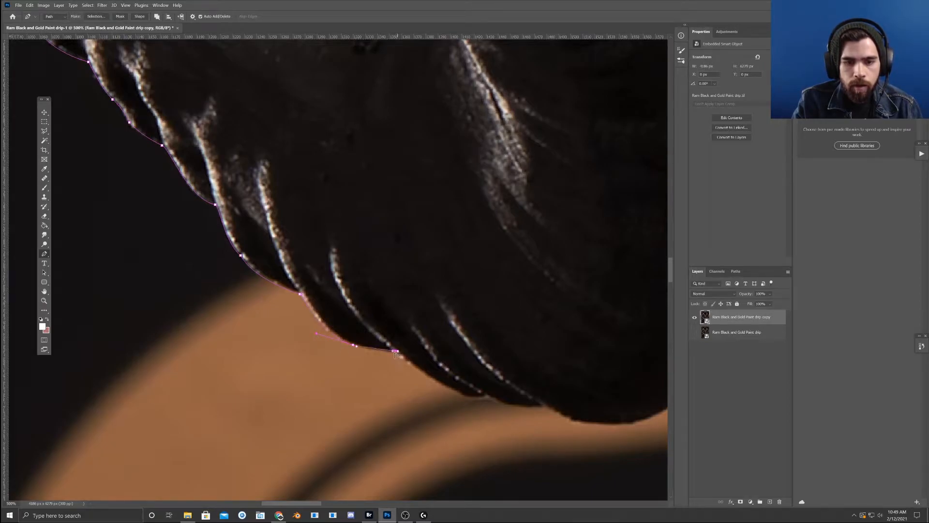
drag(428, 364, 391, 342)
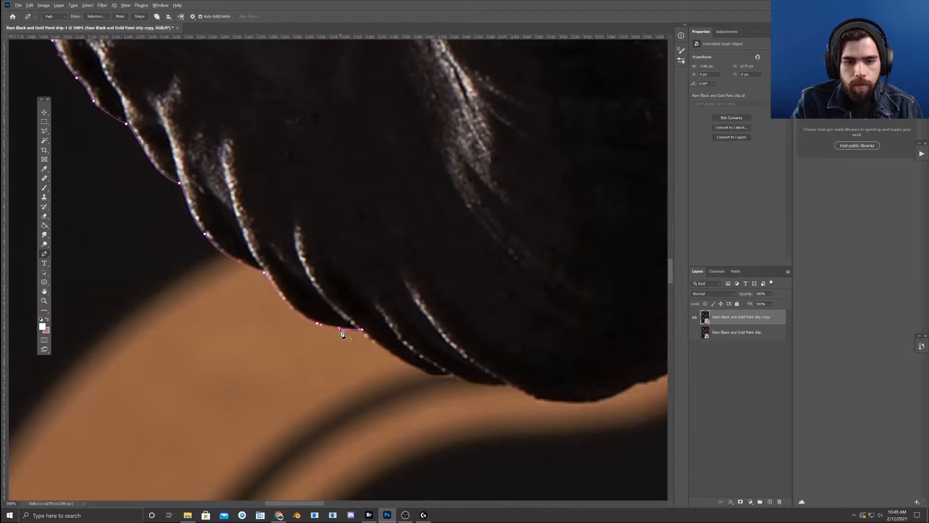
- Continue the path along the shallow scallops under the horn curl to the end of the last thin highlight
click(428, 374)
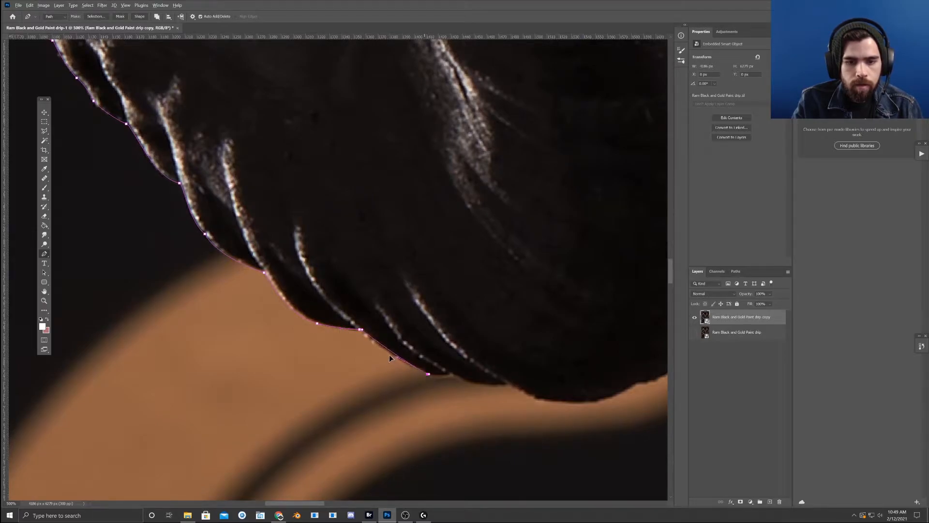
click(454, 376)
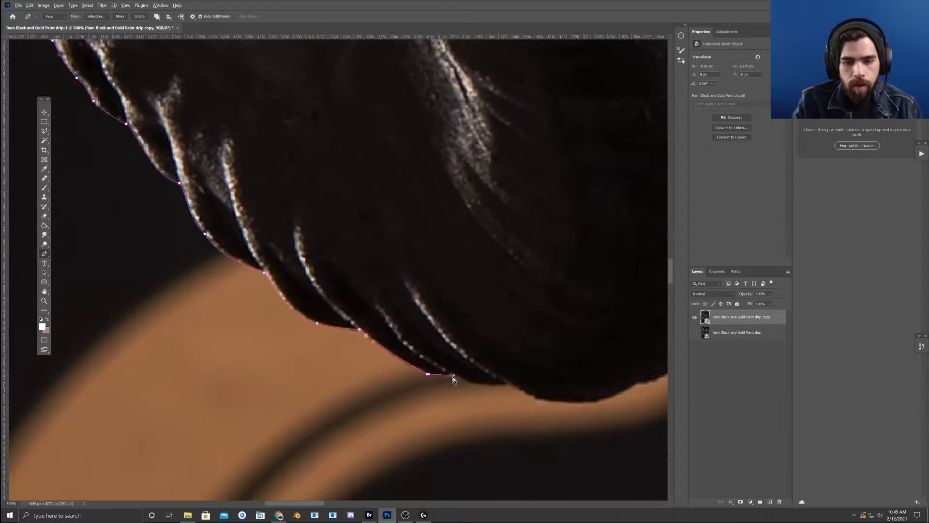
click(455, 376)
click(437, 375)
drag(484, 380, 436, 363)
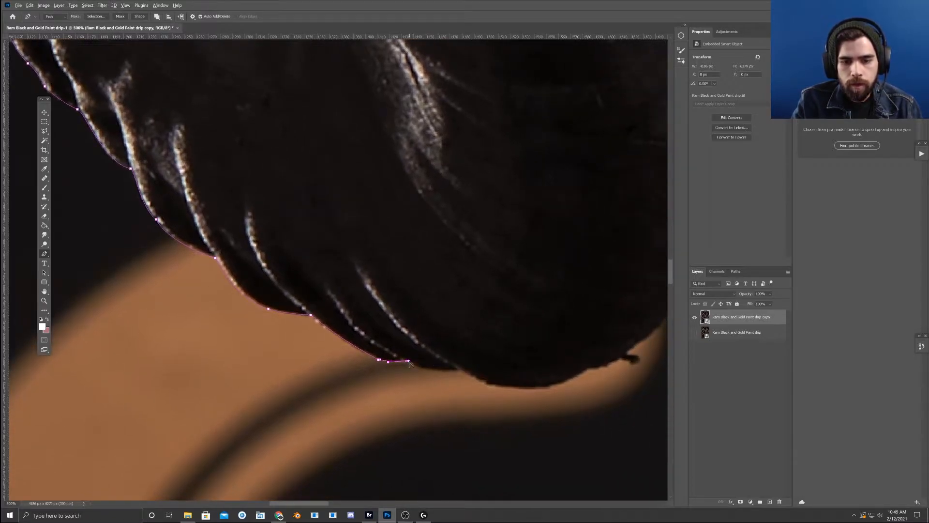
drag(424, 344, 379, 334)
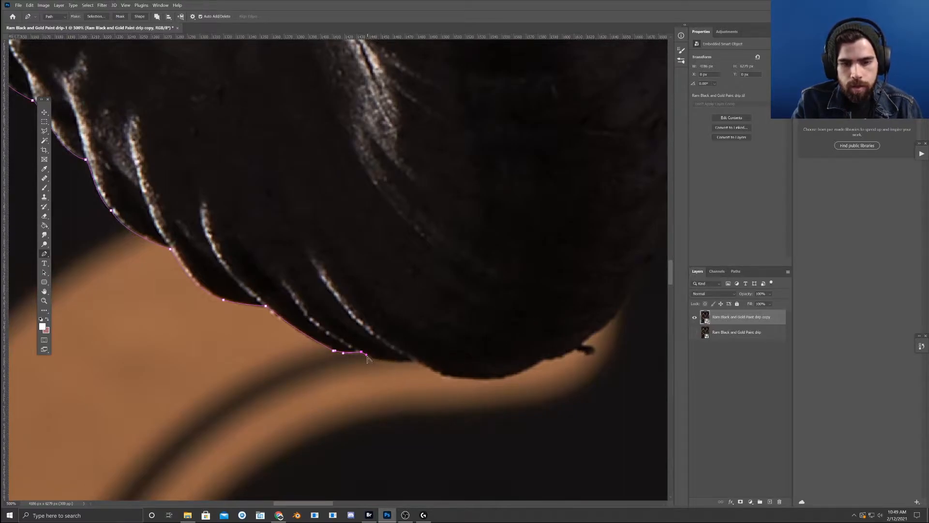
drag(414, 362, 418, 358)
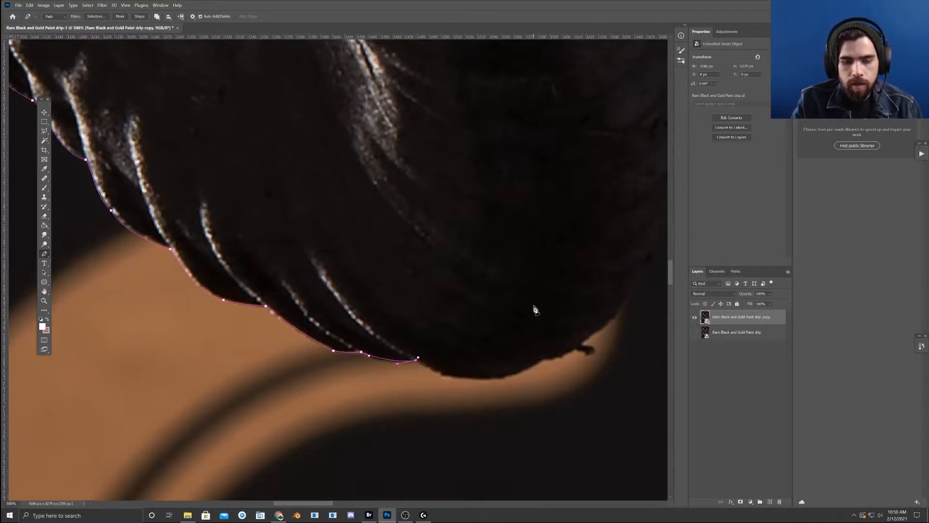
- Curve the path around the rounded bottom of the horn curl, cutting off the small dark protrusion on its edge
key(ctrl+minus)
key(ctrl+minus)
key(ctrl+minus)
key(ctrl+minus)
key(ctrl+minus)
key(ctrl+minus)
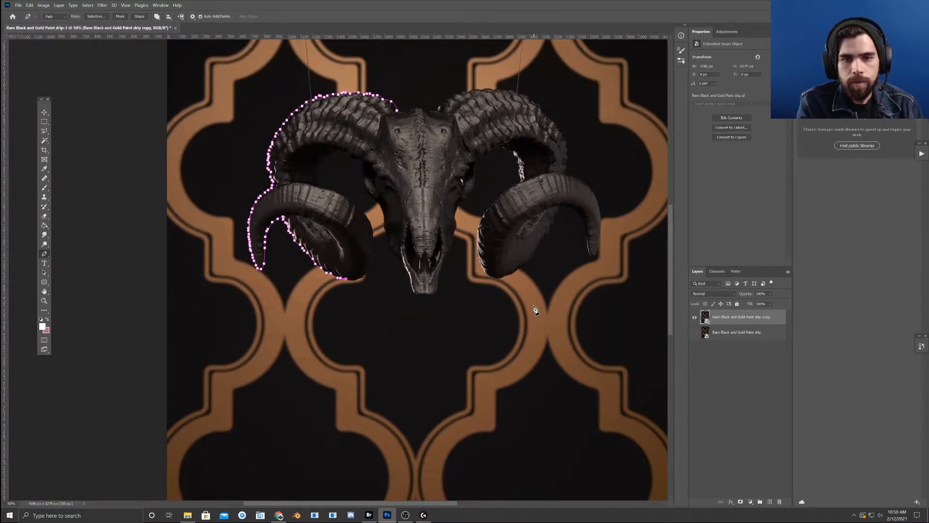
key(ctrl+plus)
key(ctrl+plus)
key(ctrl+plus)
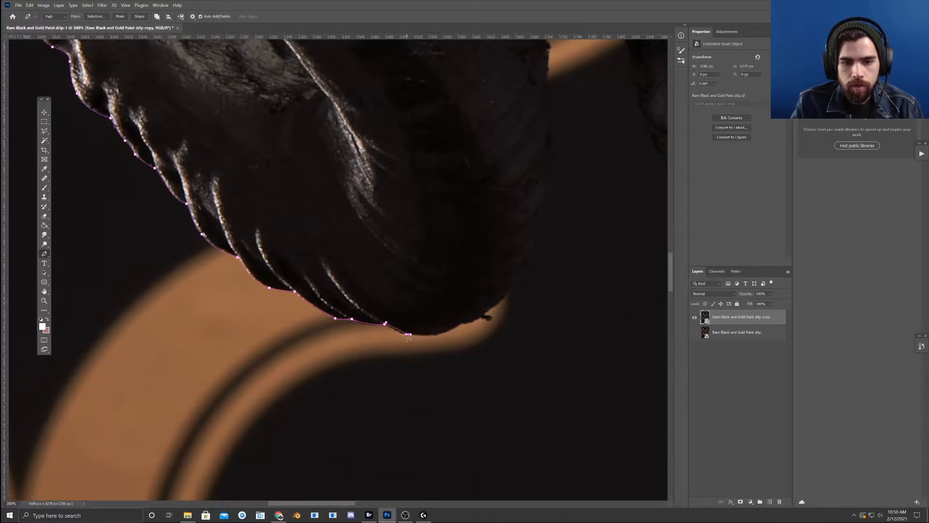
click(462, 323)
click(440, 340)
click(491, 309)
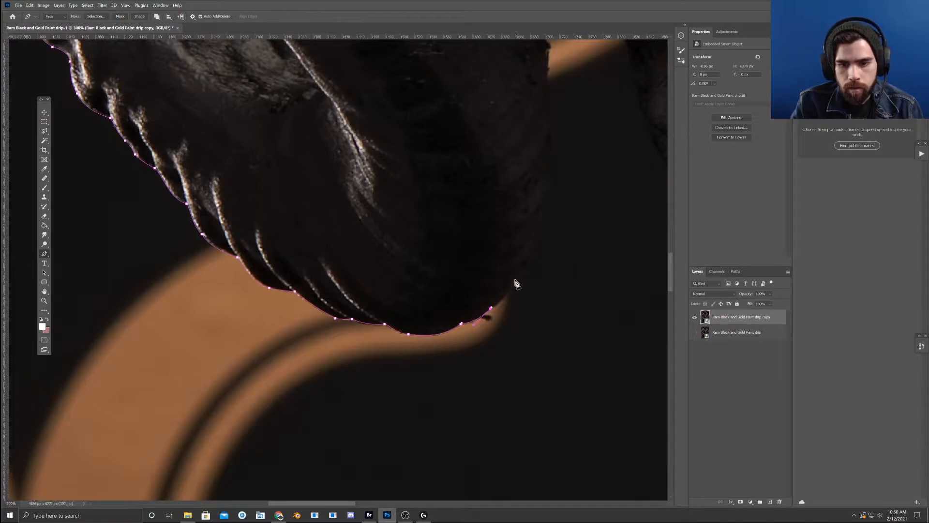
- Extend the path with long curves up the dark side of the horn curl facing the skull
drag(522, 269, 508, 300)
drag(557, 251, 510, 281)
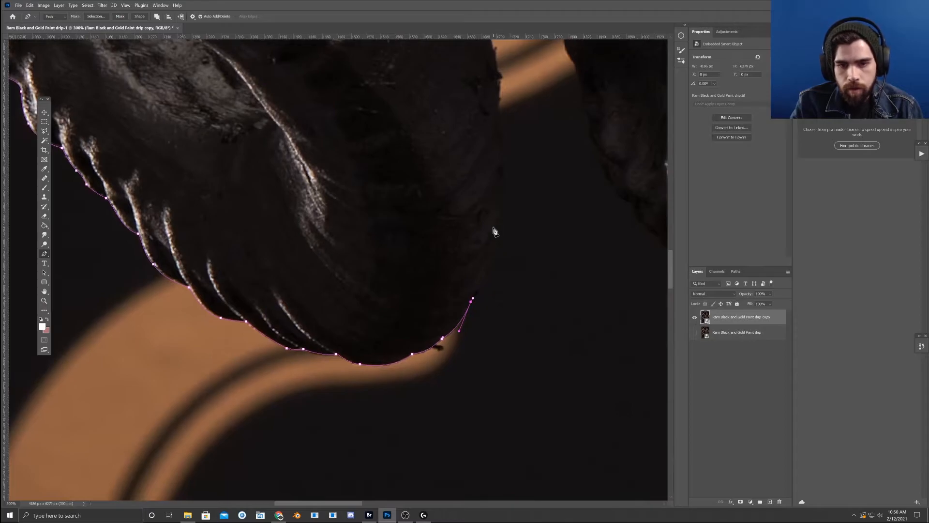
click(504, 188)
drag(503, 192, 501, 262)
drag(537, 172, 525, 301)
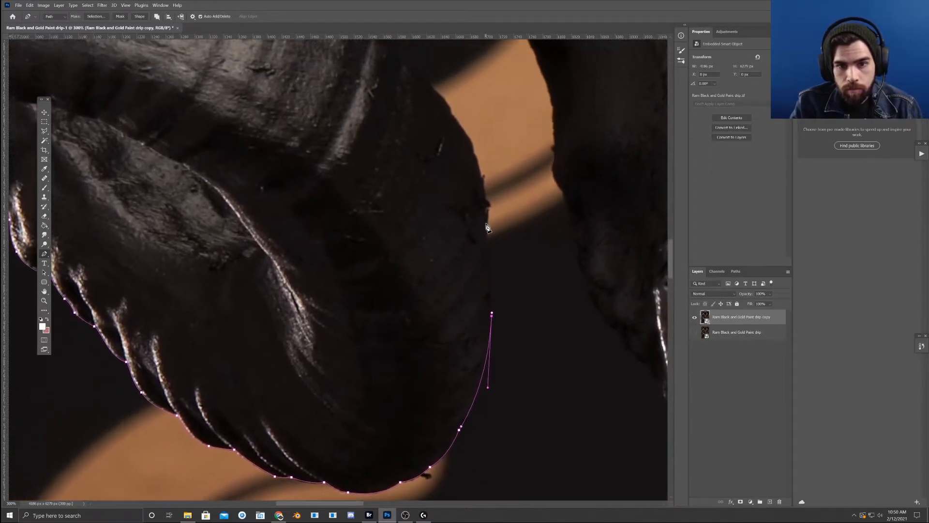
- Trace the horn curl's edge upward against the gold background band, smoothing past the small bumps
click(486, 214)
drag(487, 225, 513, 285)
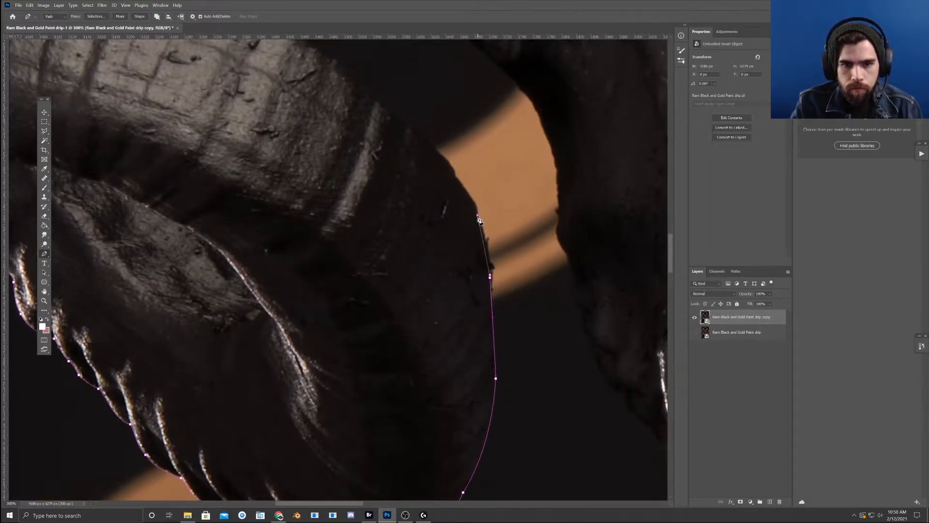
click(477, 214)
drag(478, 217, 492, 251)
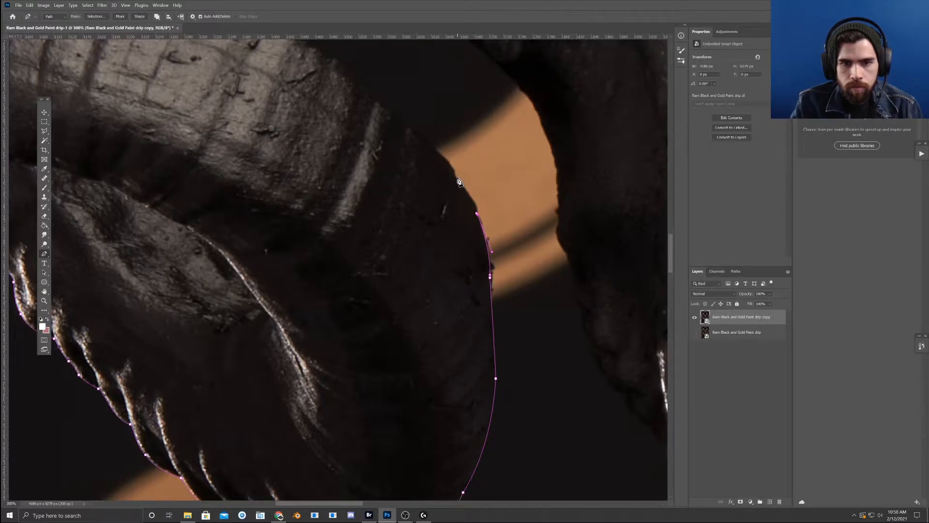
- Curve the path from the gold band up the horn's sloping upper edge toward the pale ridge stripe
click(455, 176)
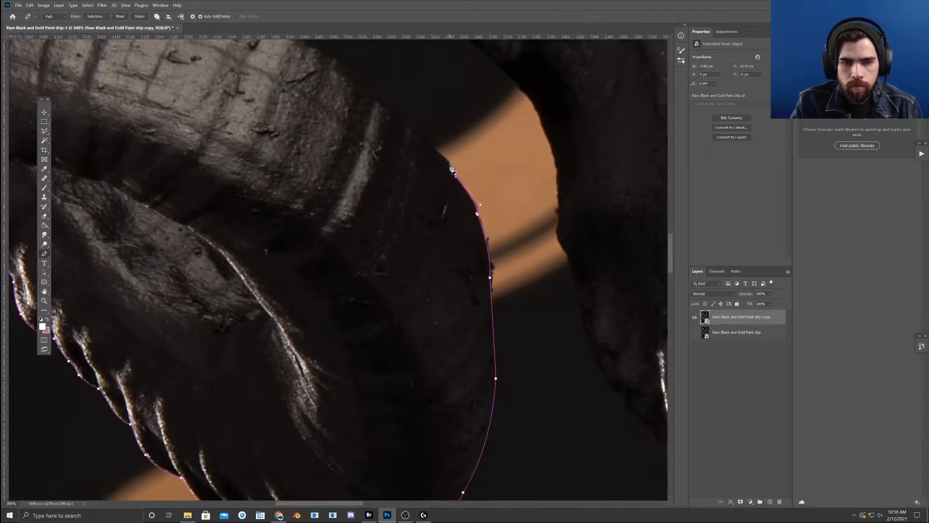
drag(440, 155, 458, 168)
drag(397, 135, 411, 182)
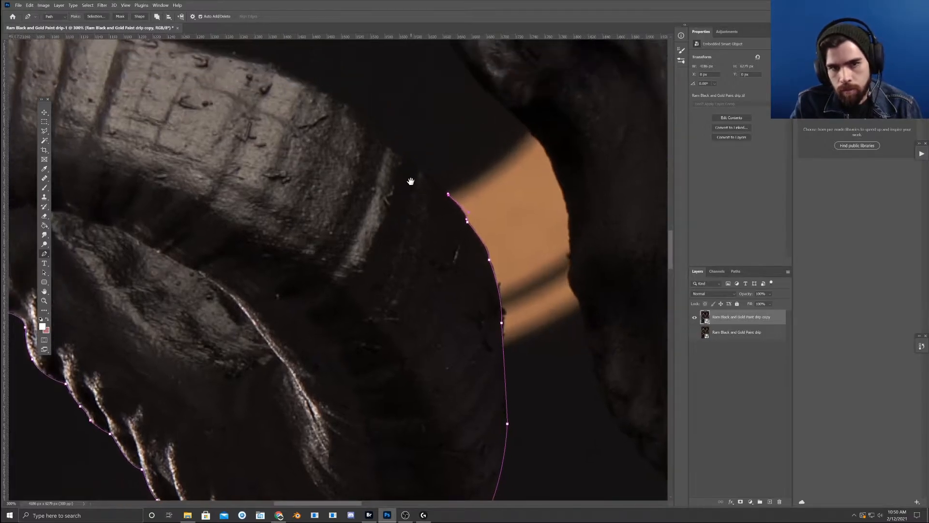
click(420, 173)
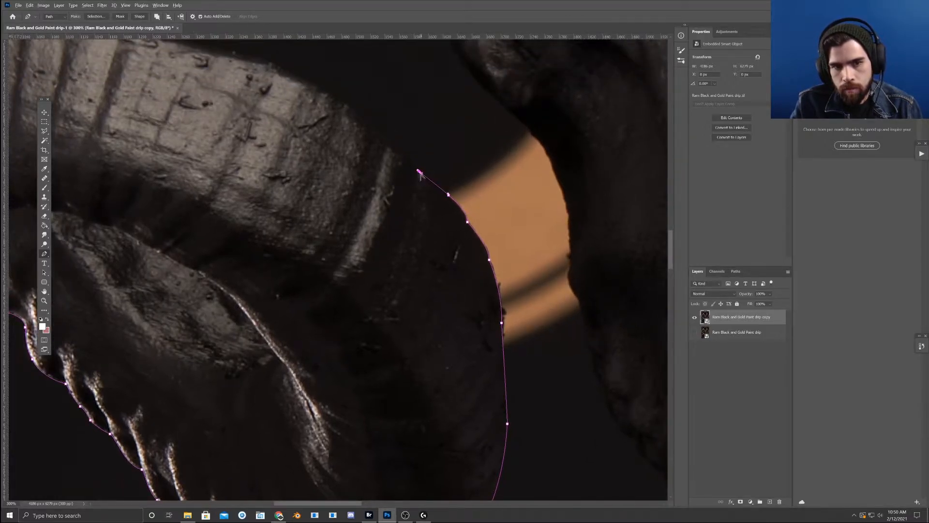
drag(425, 177, 432, 182)
scroll(433, 184, up, 3)
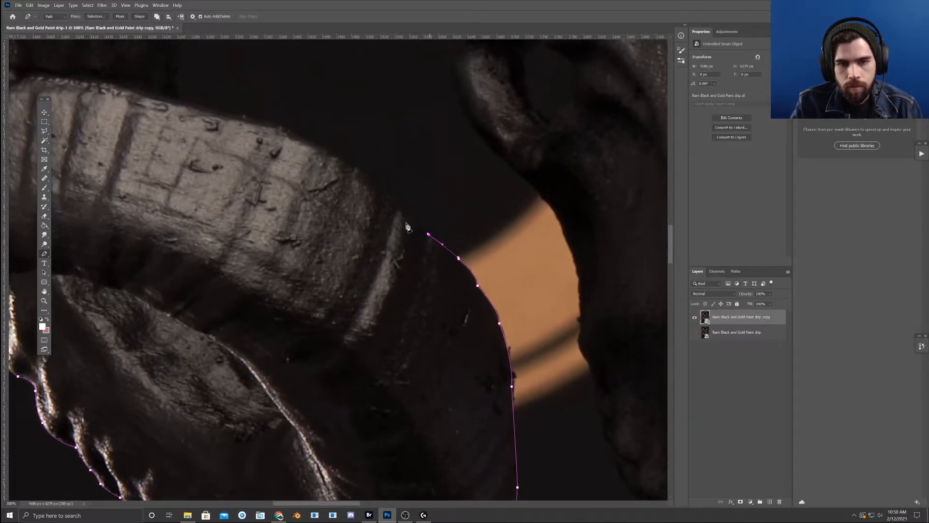
- Trace the left horn's upper edge from the pale ridge stripe along the lit ribbed section to the dark inner horn
click(384, 194)
click(420, 218)
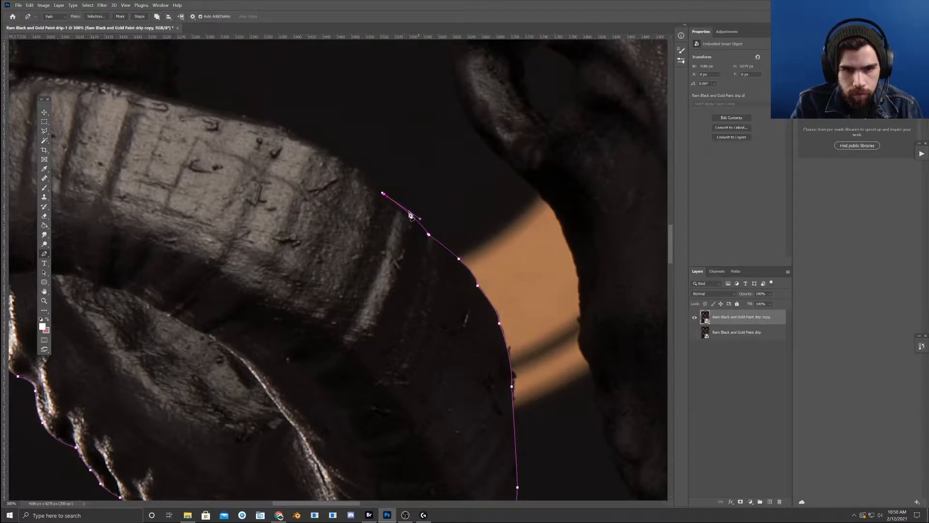
click(351, 167)
drag(350, 180, 379, 217)
click(349, 184)
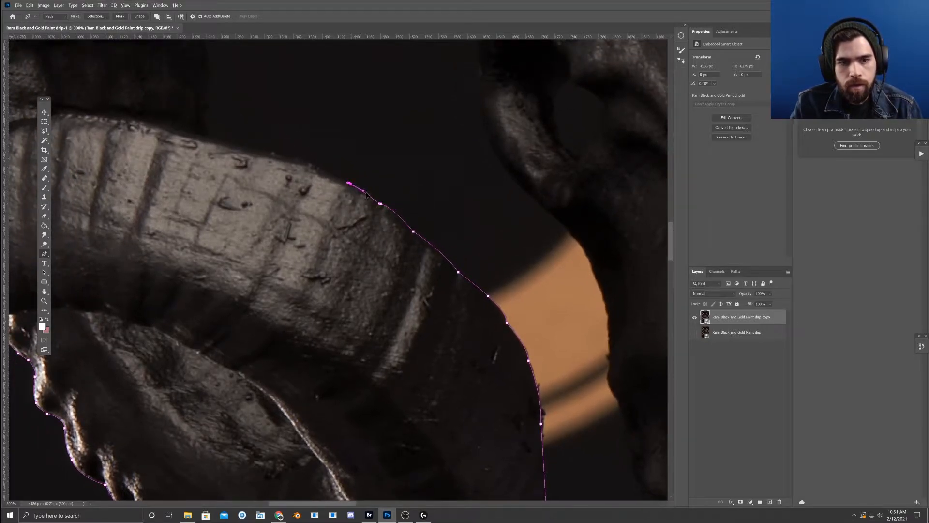
drag(310, 163, 349, 199)
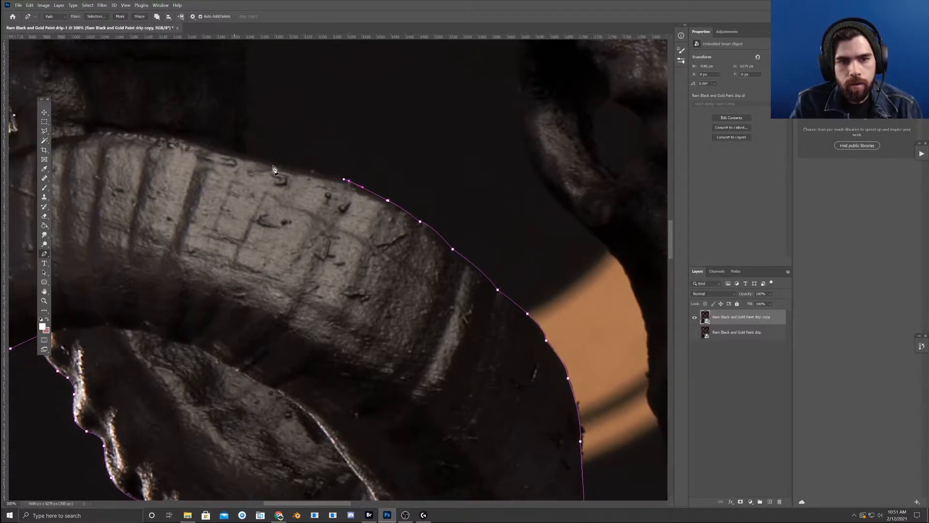
drag(280, 164, 320, 172)
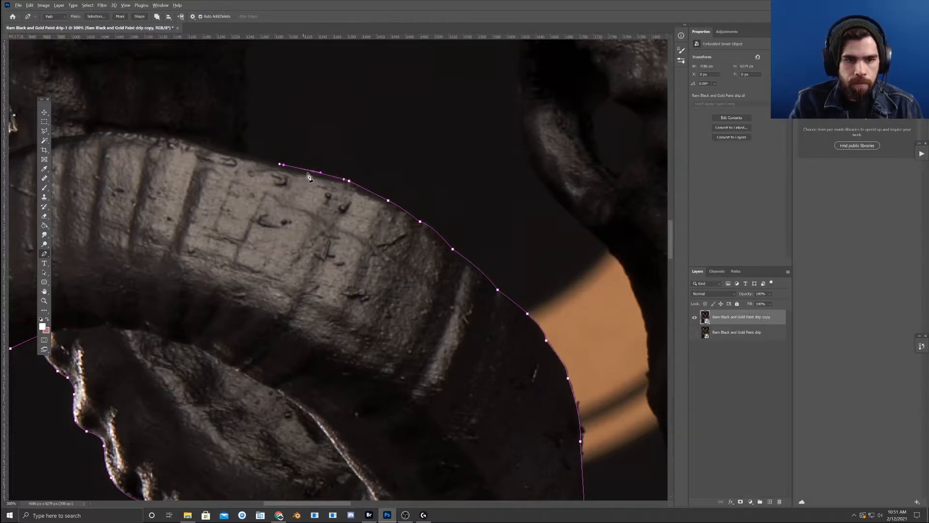
click(250, 155)
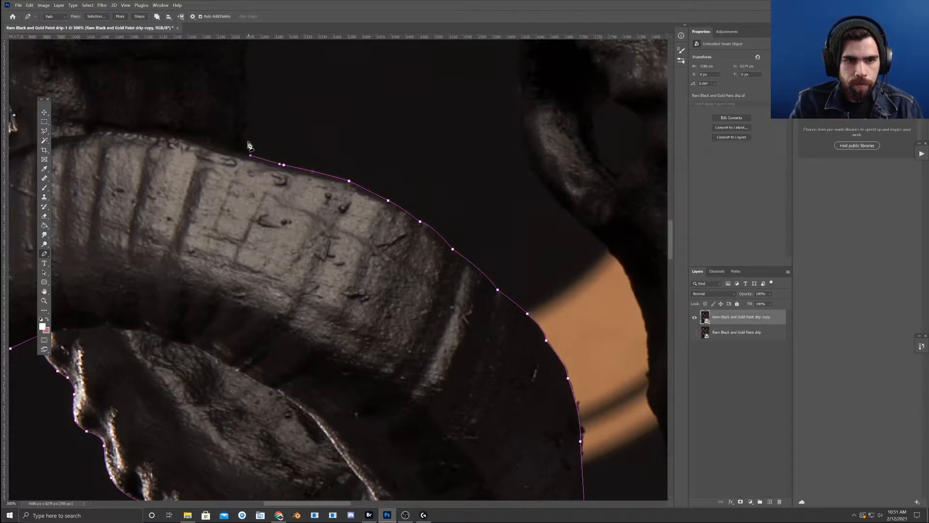
- Turn the path upward at the horn crossing and follow the shadowed inner horn's near-vertical edge beside the dark opening
drag(250, 155, 308, 232)
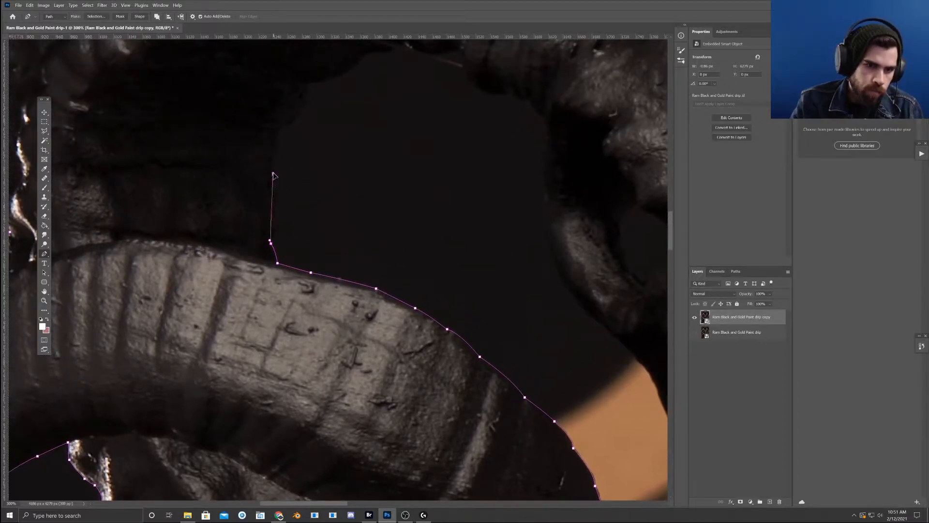
drag(273, 173, 278, 154)
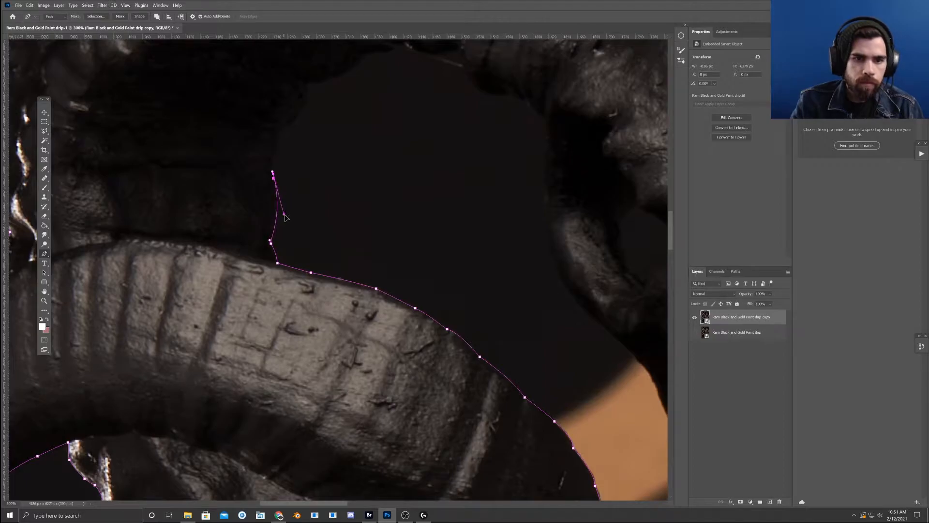
click(272, 162)
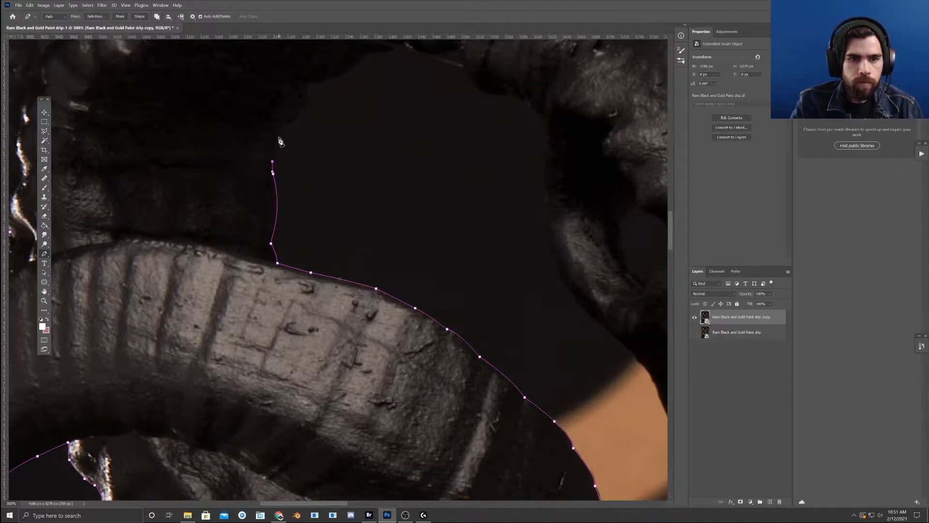
click(279, 130)
key(ctrl+z)
drag(279, 136, 283, 144)
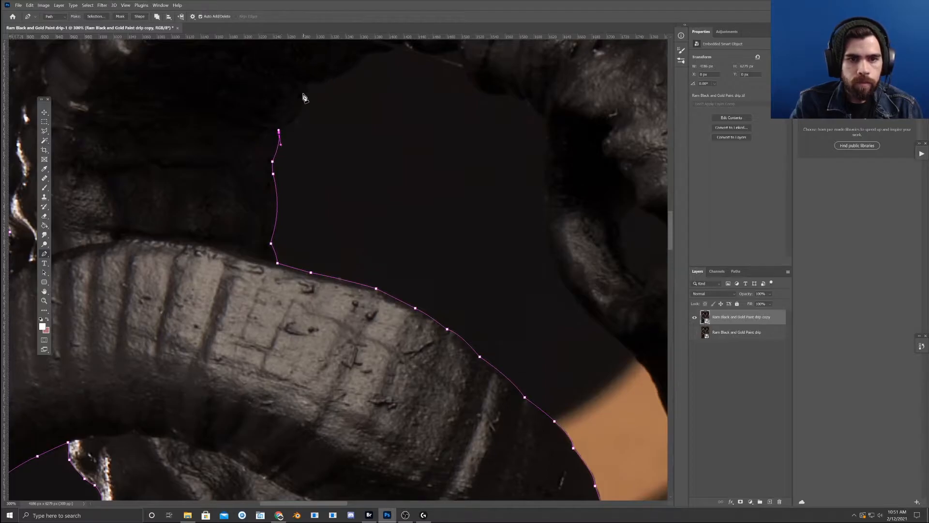
- Curve the path around the upper side of the dark opening to the thin strand beneath the ribbed horn base
drag(306, 88, 213, 178)
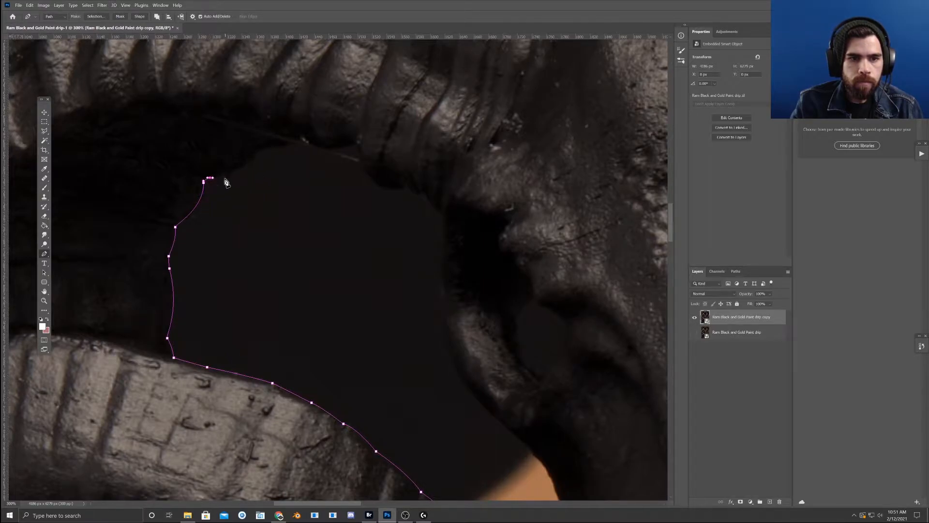
drag(259, 152, 241, 170)
click(300, 140)
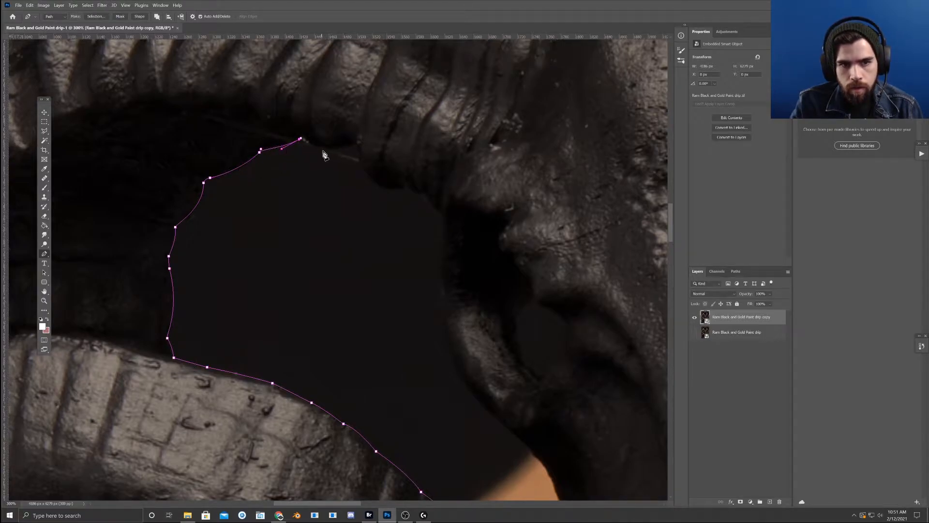
drag(325, 149, 310, 147)
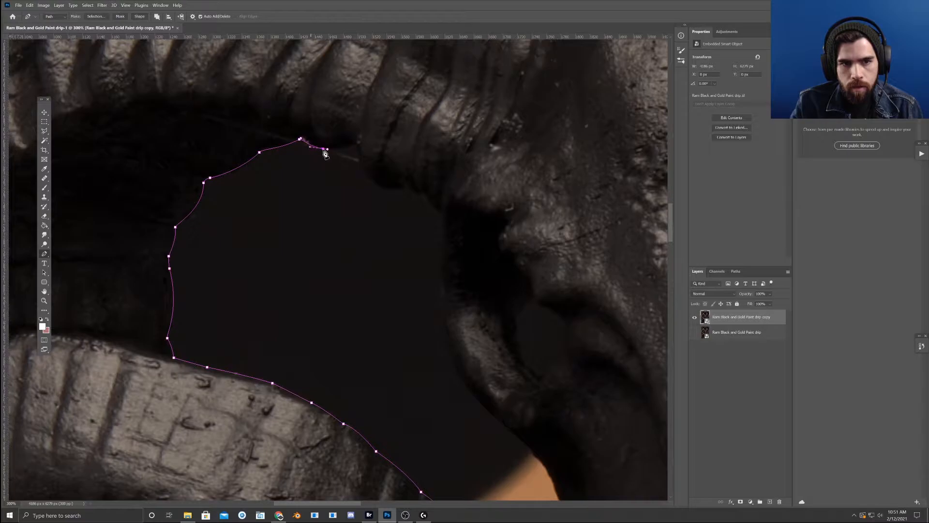
click(353, 146)
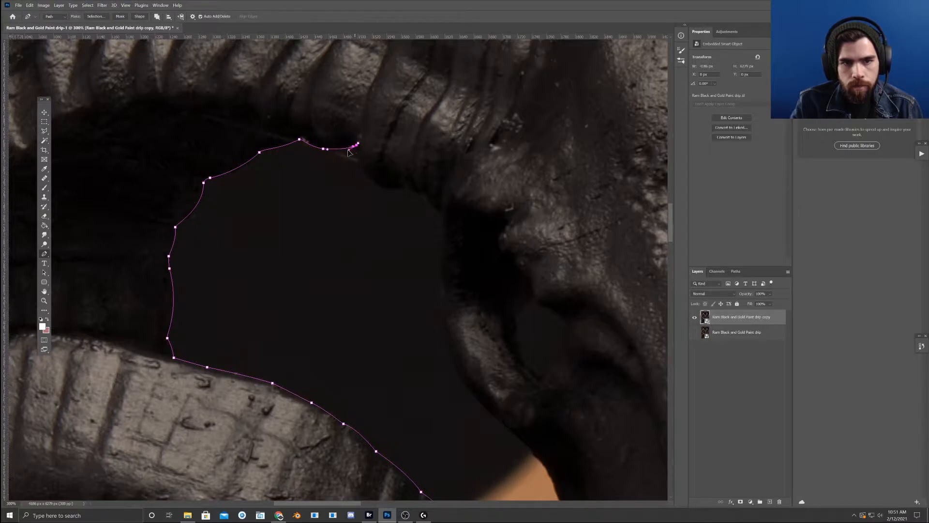
- Continue the path along the underside of the ribbed horn base and round the corner down onto the skull's shadowed edge
drag(394, 160, 324, 154)
drag(324, 194, 238, 182)
click(252, 181)
click(265, 181)
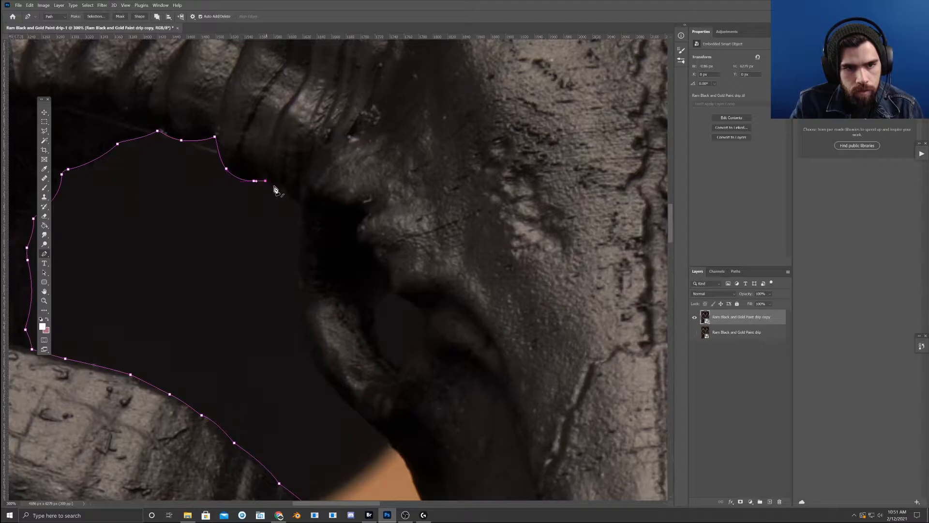
click(281, 188)
click(299, 206)
click(301, 233)
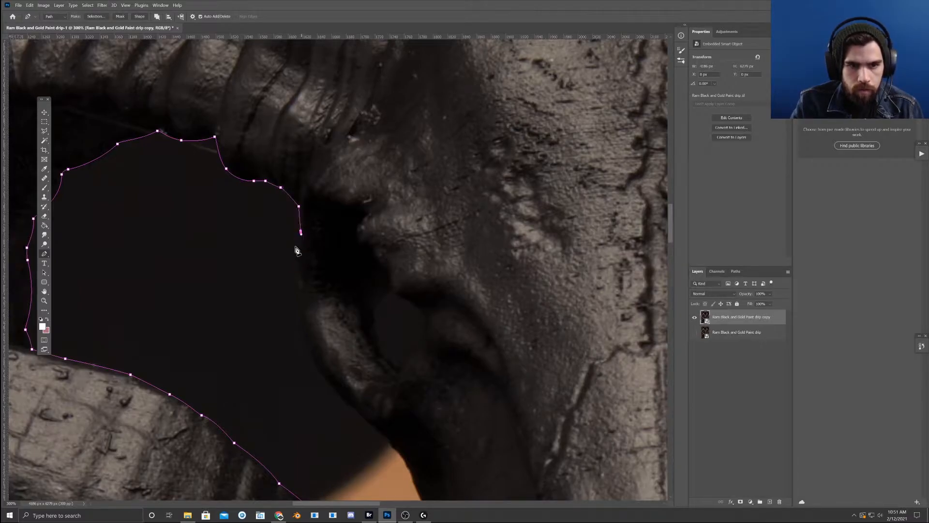
- Extend the path with long curves down the outer rim of the eye socket to the top of the gold background band
drag(302, 275, 306, 288)
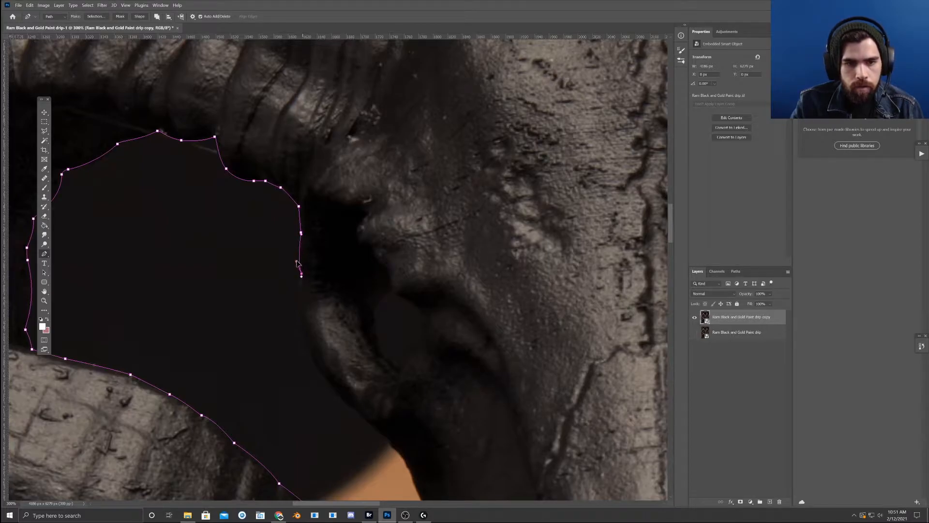
drag(313, 359, 296, 330)
drag(352, 358, 259, 140)
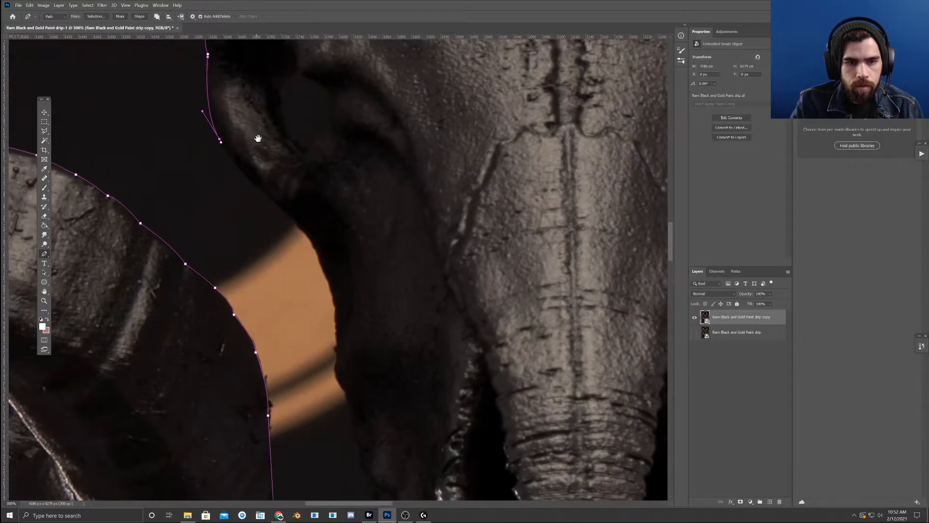
click(291, 218)
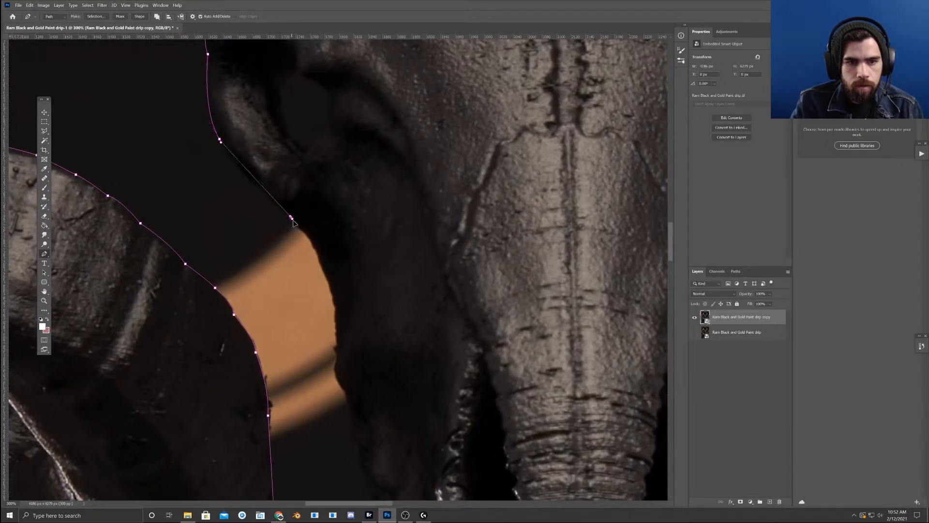
drag(290, 214, 233, 166)
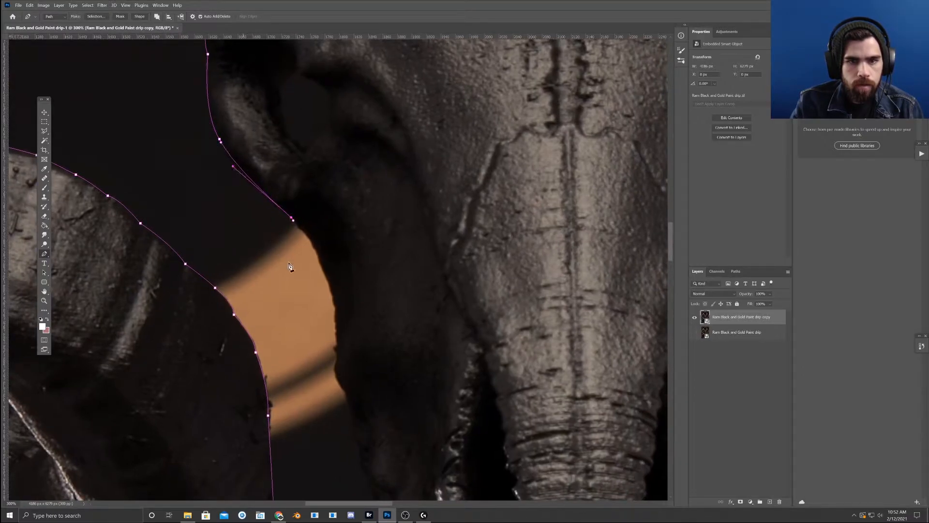
- Trace the skull's edge down the upper half of the gold band with closely spaced points, redoing the first one
click(304, 234)
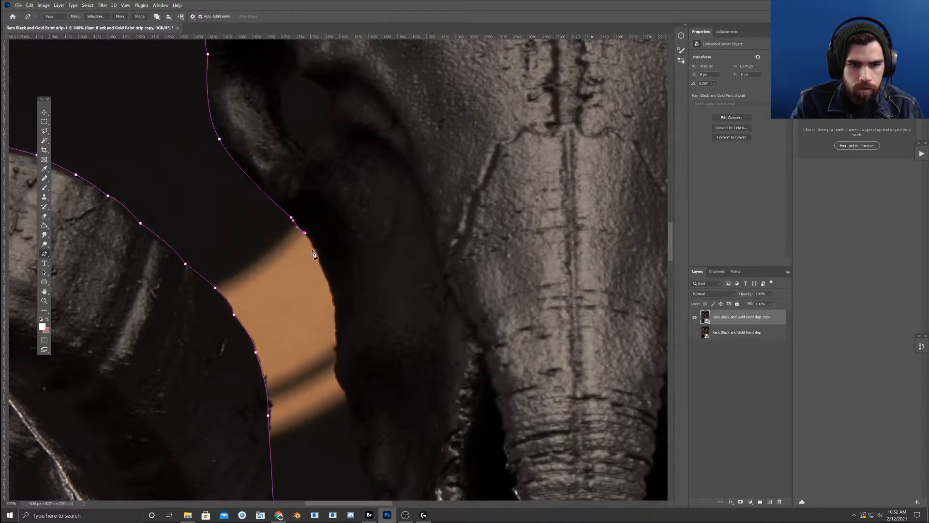
key(ctrl+plus)
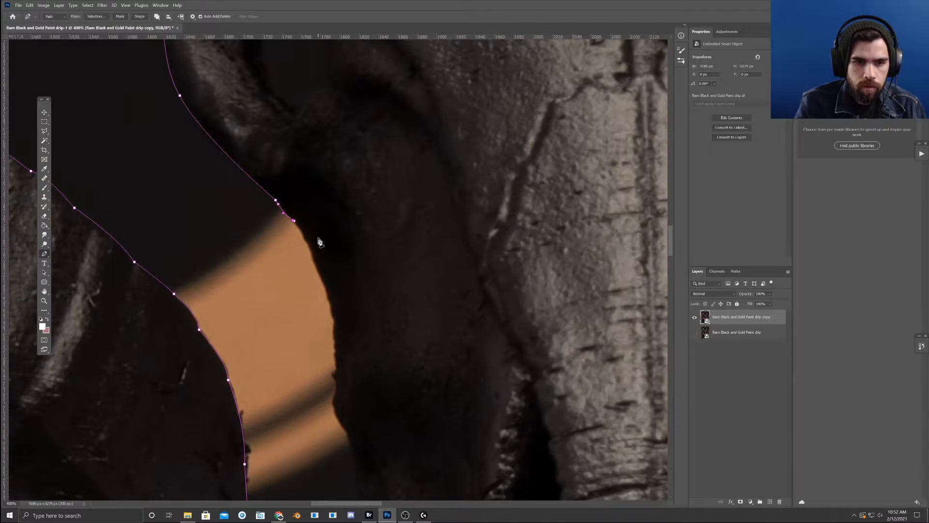
key(ctrl+z)
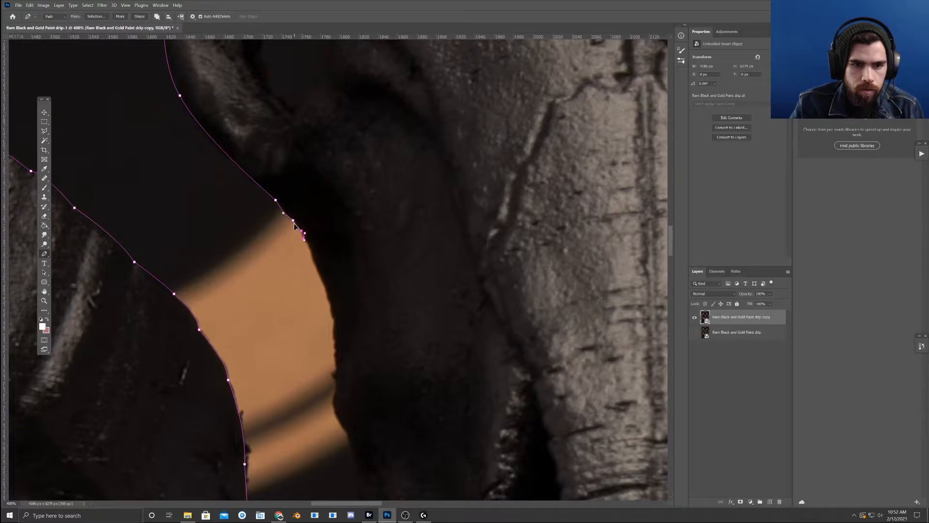
click(312, 259)
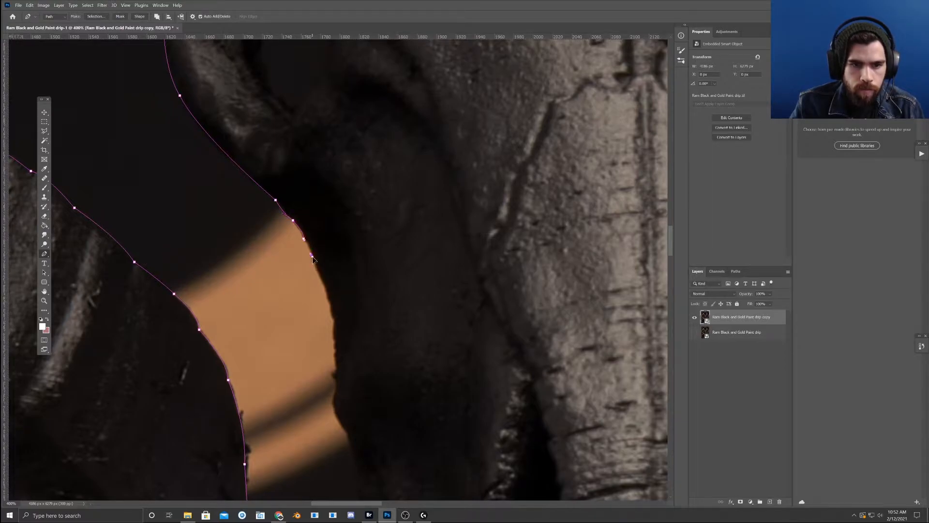
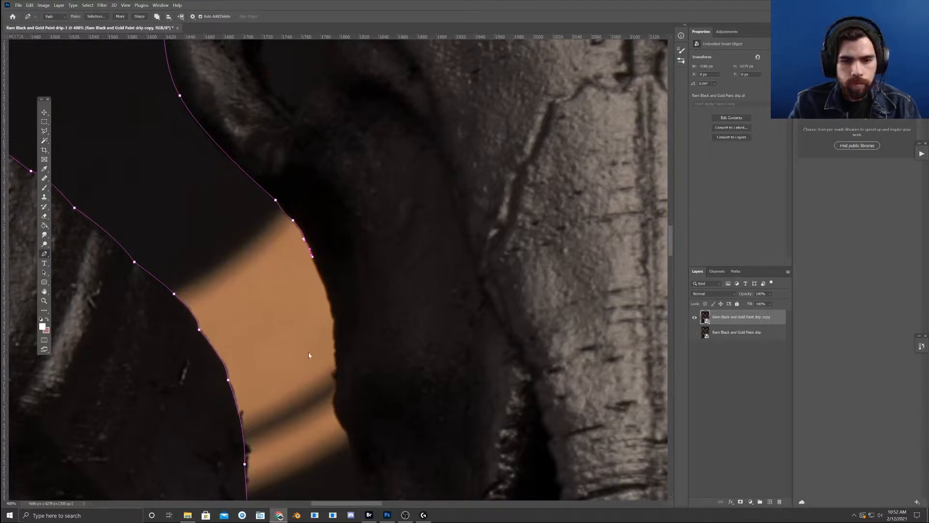
click(332, 296)
click(325, 289)
click(325, 287)
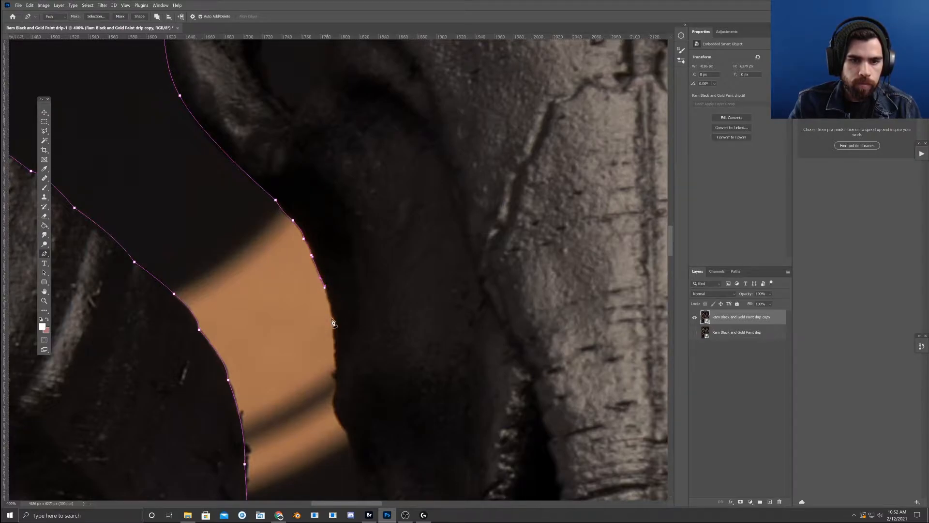
click(330, 305)
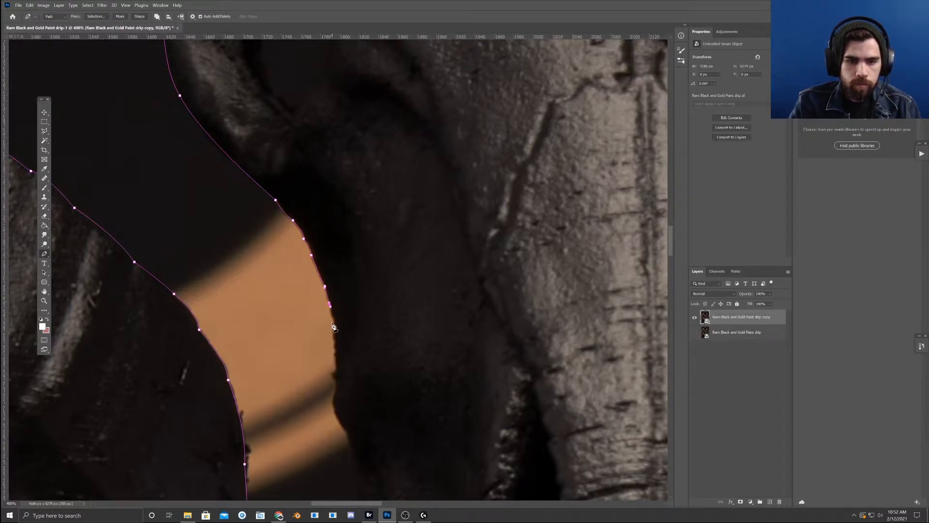
- Continue the path down the skull's nearly vertical edge to the small bump where the dark stripe crosses the gold band
click(333, 321)
click(334, 349)
drag(334, 349, 334, 338)
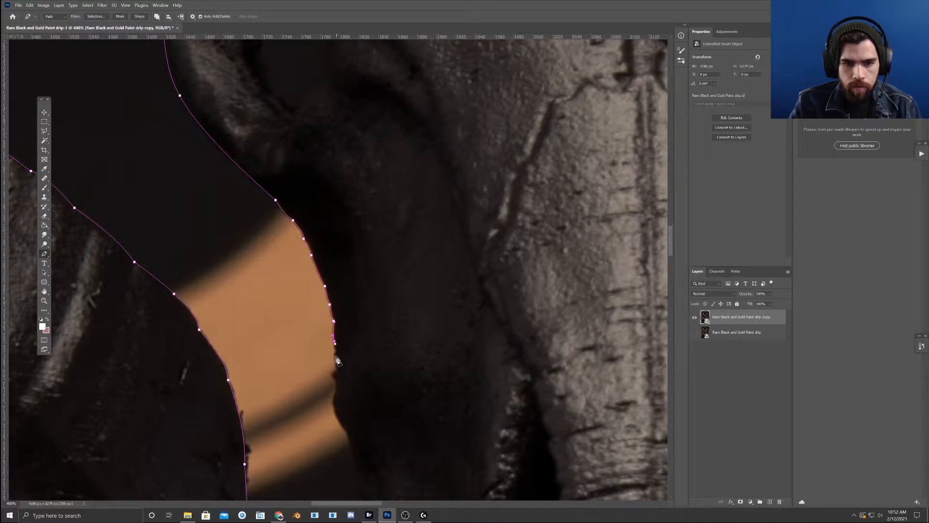
click(335, 354)
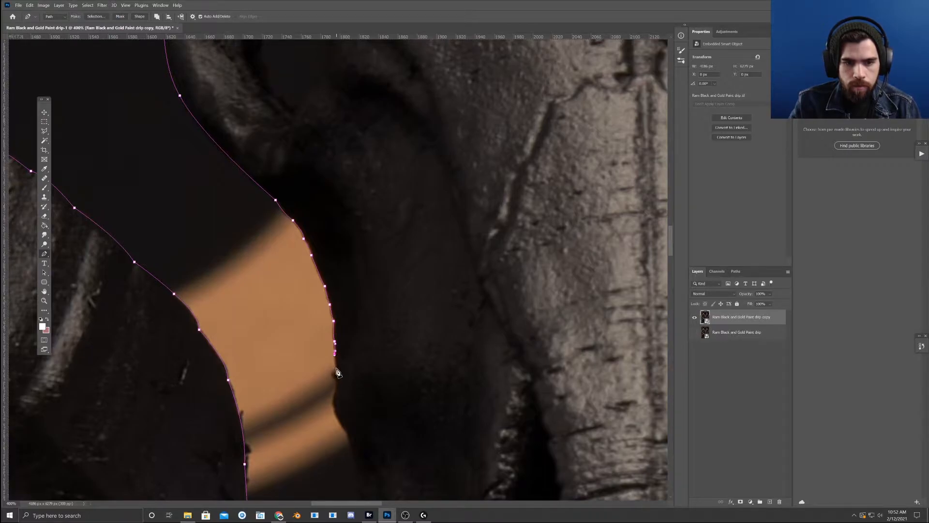
click(337, 370)
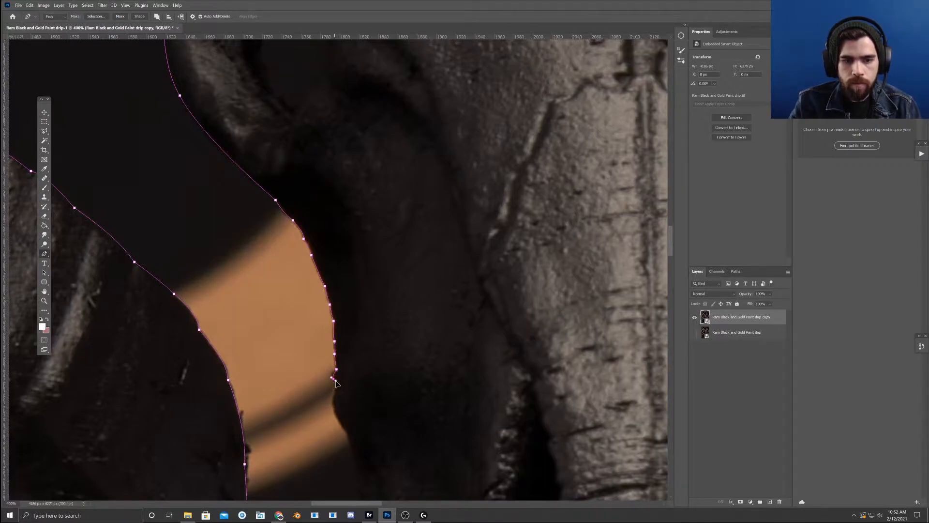
- Curve the path around the notch below the small bump to the lower end of the gold band
drag(348, 415, 341, 387)
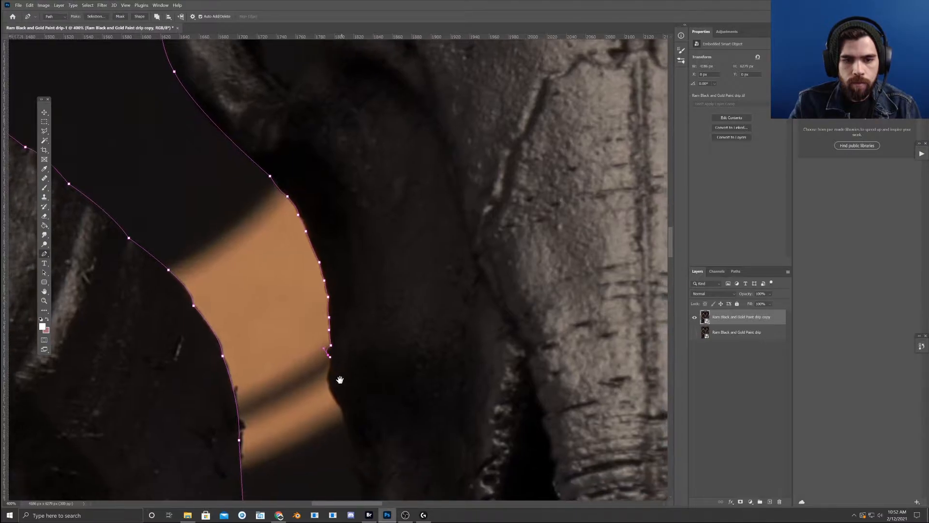
click(327, 378)
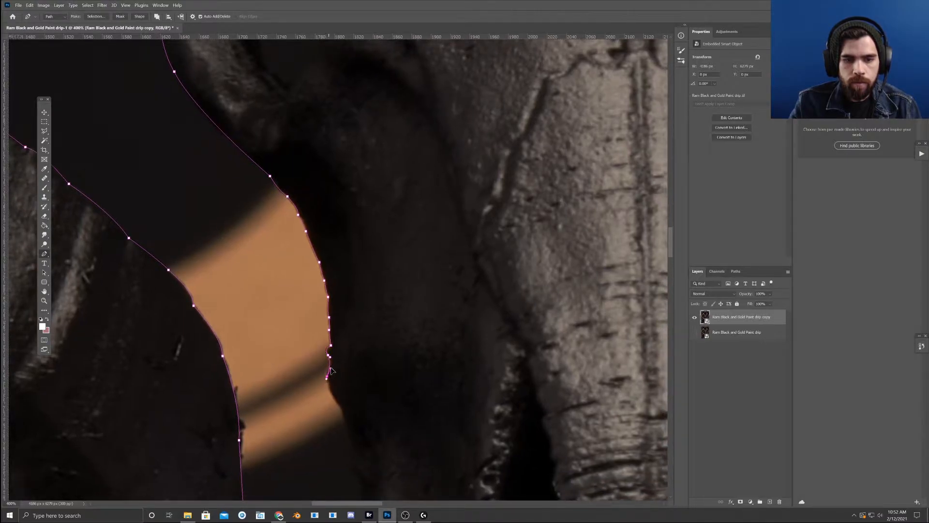
drag(330, 370, 301, 289)
click(312, 328)
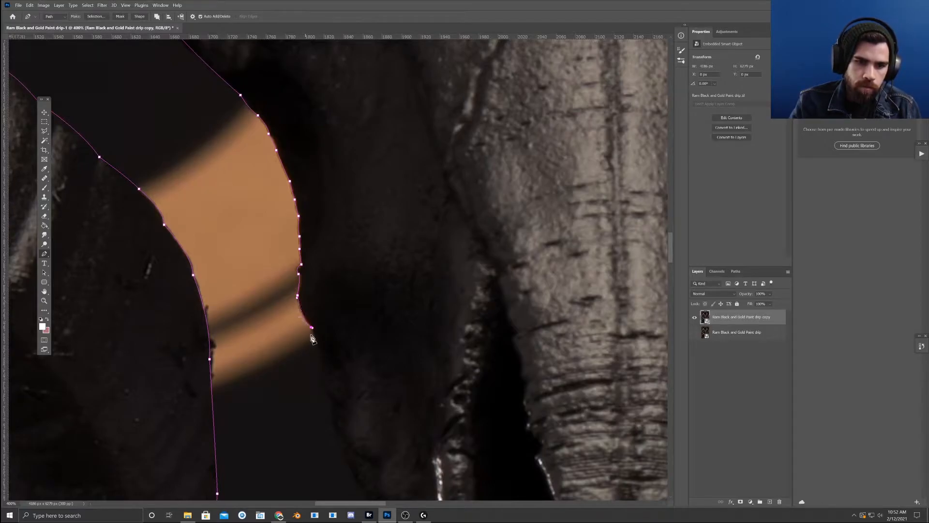
- Continue the path from the lower end of the gold band down the dark edge of the skull's left cheek with short segments
drag(343, 384, 312, 296)
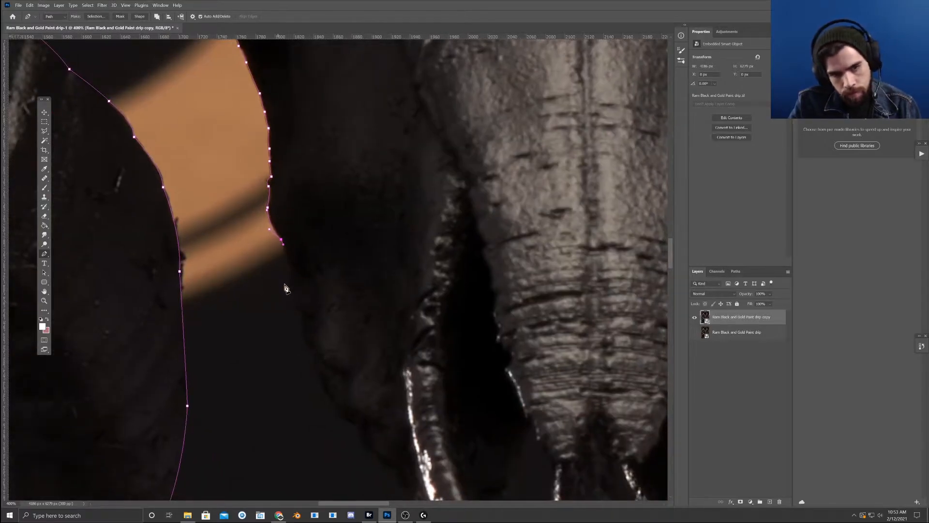
click(292, 281)
drag(313, 335, 311, 321)
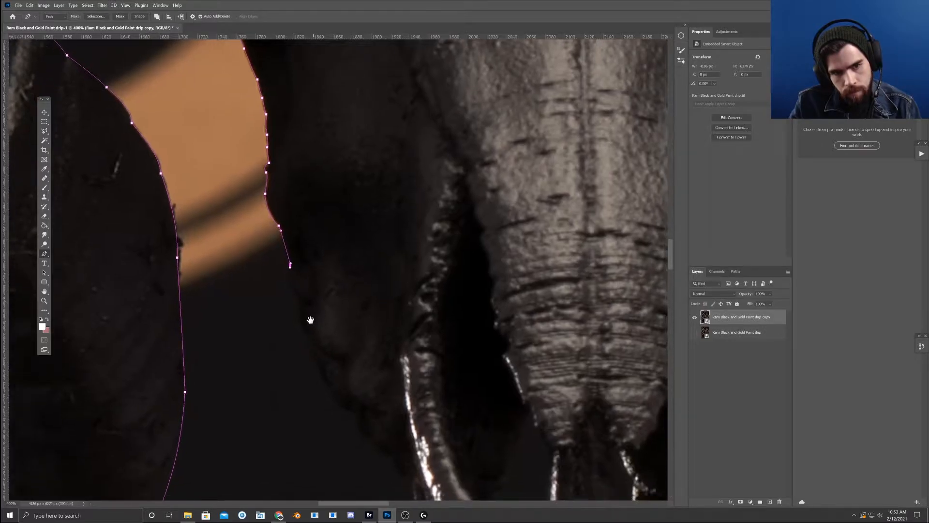
click(299, 301)
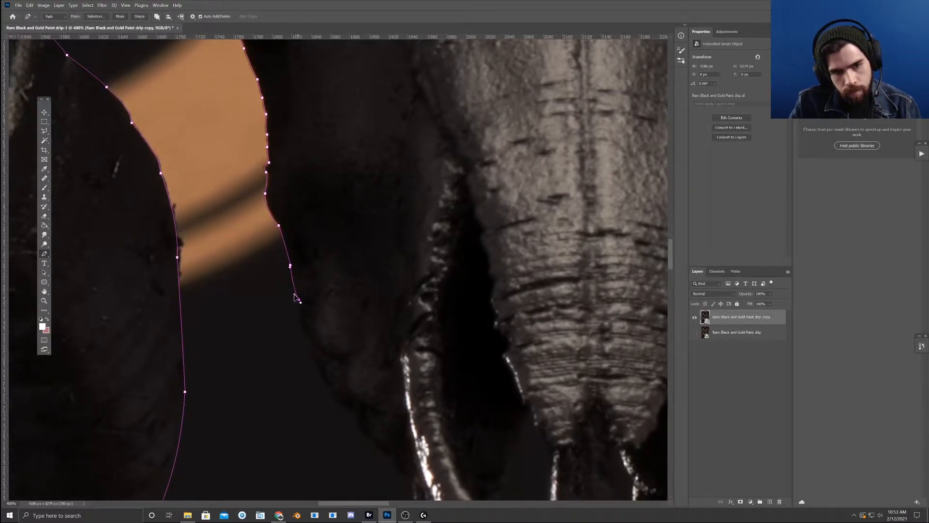
drag(325, 329, 301, 280)
click(284, 294)
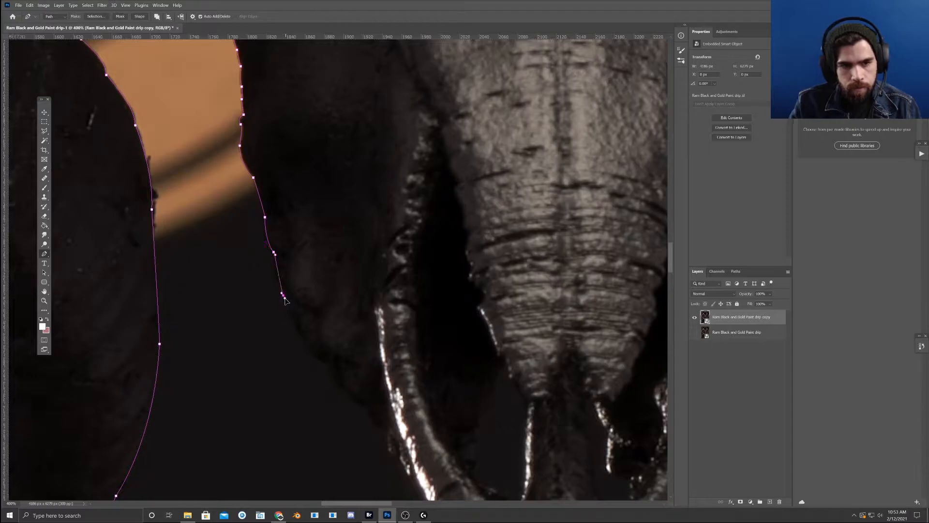
- Trace the cheek's diagonal lower edge with closely spaced points to just before the brightly lit rim of the snout
drag(314, 311, 228, 262)
click(280, 291)
drag(288, 295, 223, 266)
click(252, 288)
click(267, 309)
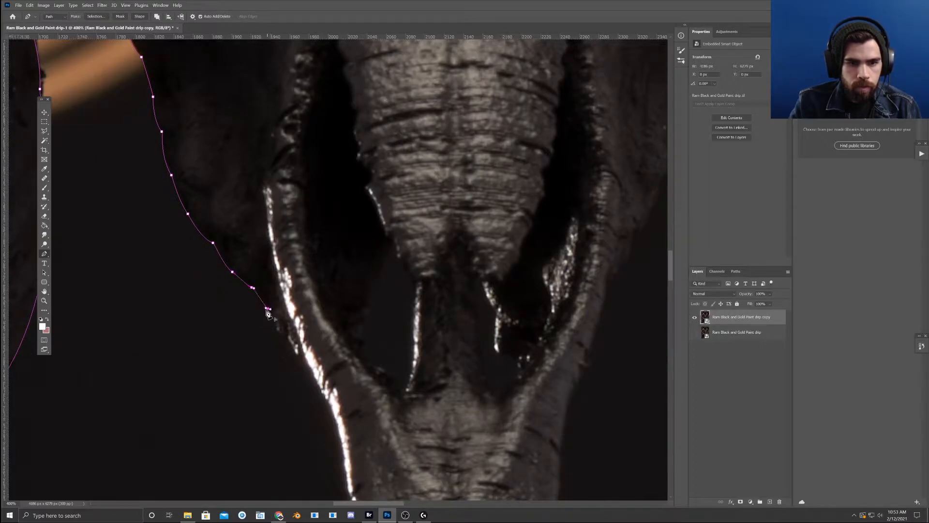
drag(279, 334, 263, 309)
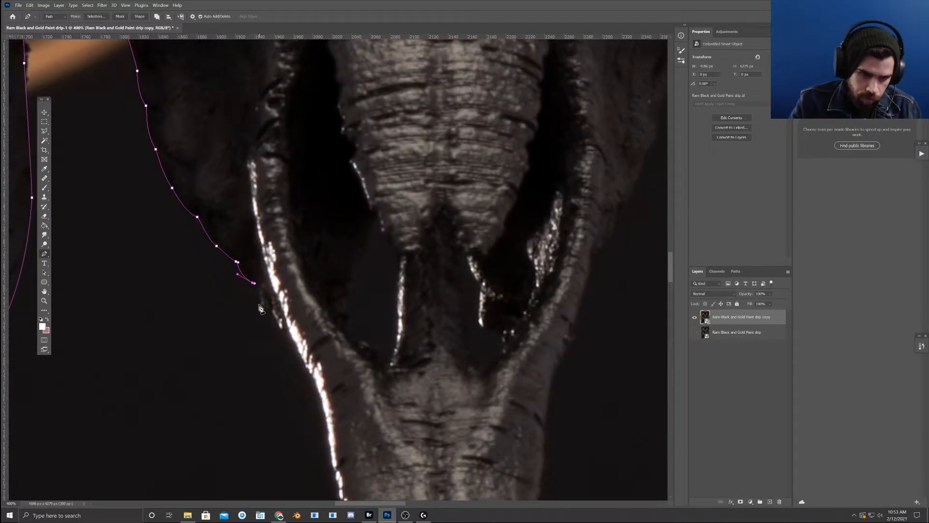
click(262, 306)
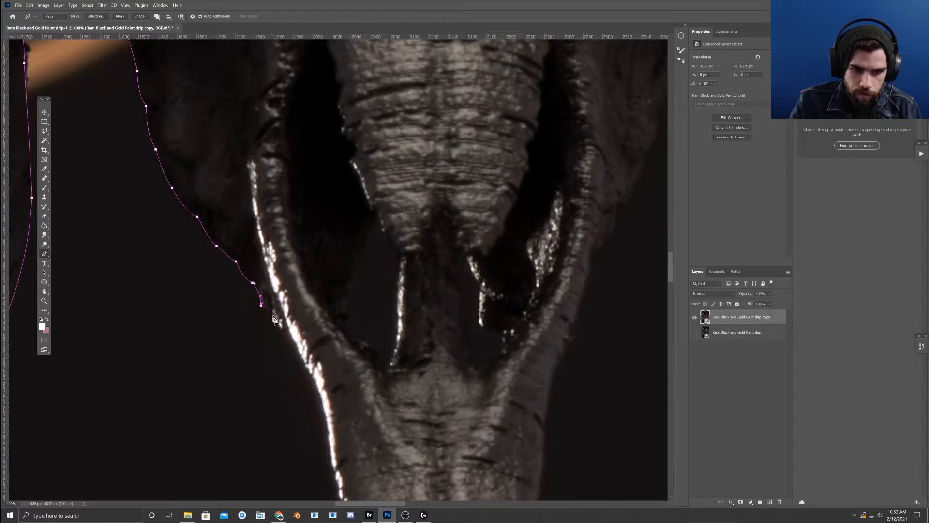
- Join the path to the snout's bright left rim and follow the rim's upper part downward
drag(382, 290, 178, 264)
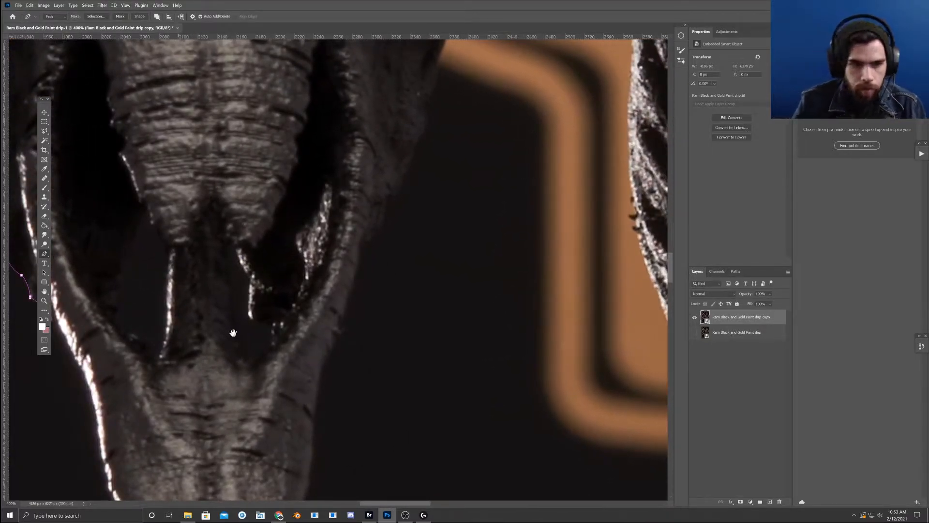
drag(222, 326, 289, 266)
drag(257, 324, 346, 299)
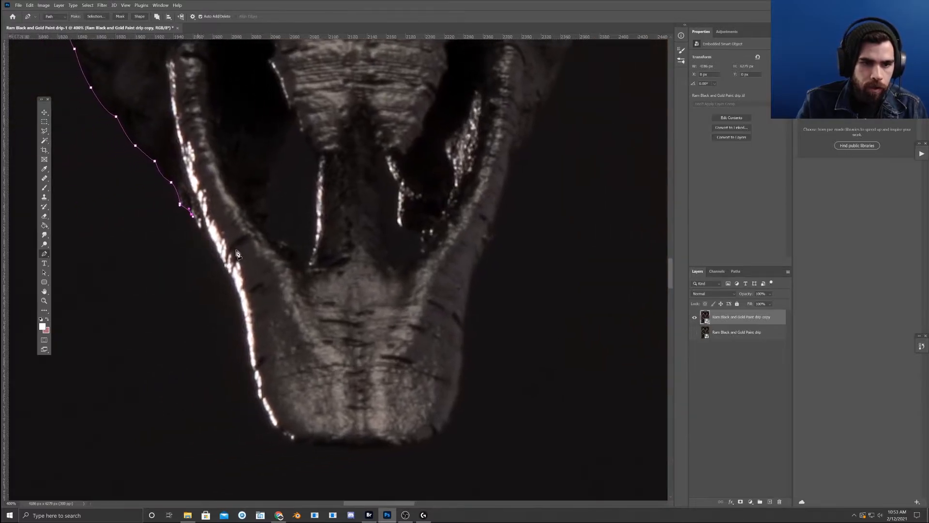
click(210, 241)
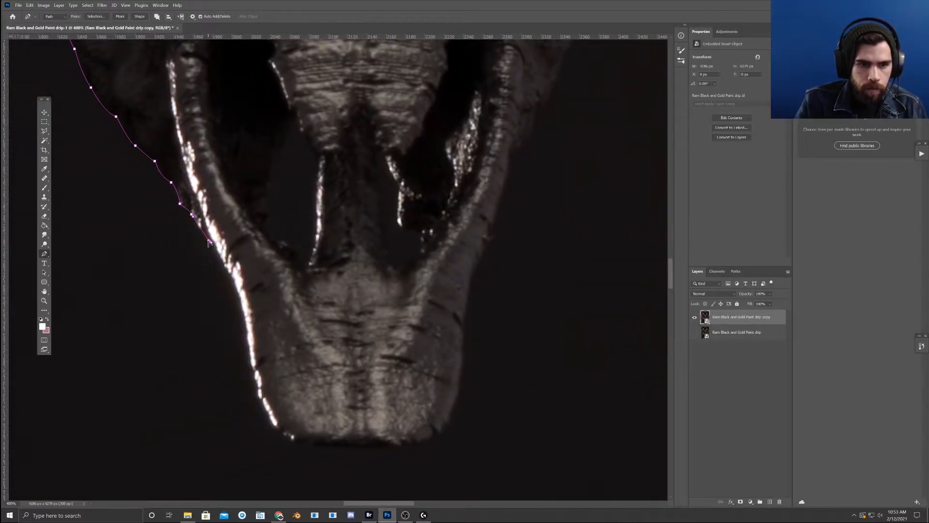
drag(263, 288, 269, 239)
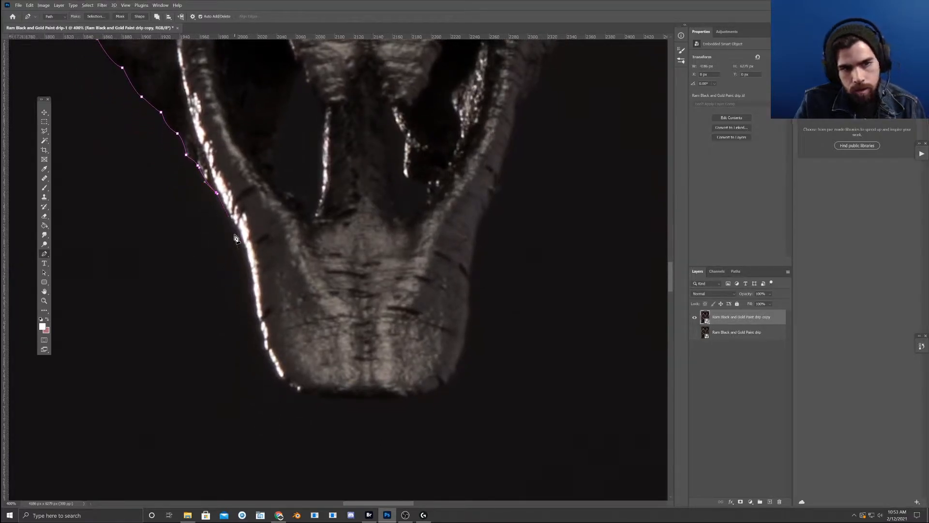
click(236, 234)
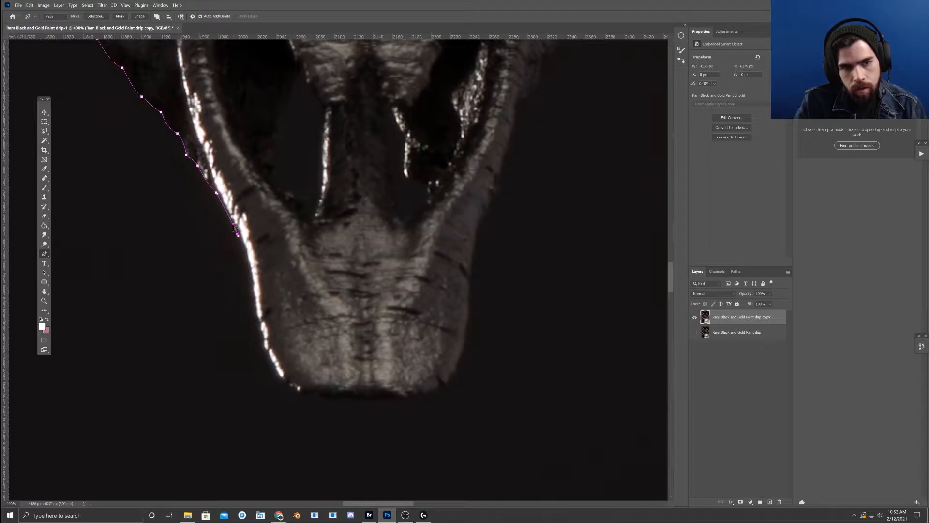
- Extend the path down the rest of the snout's bright left rim and around its lower-left corner
click(253, 309)
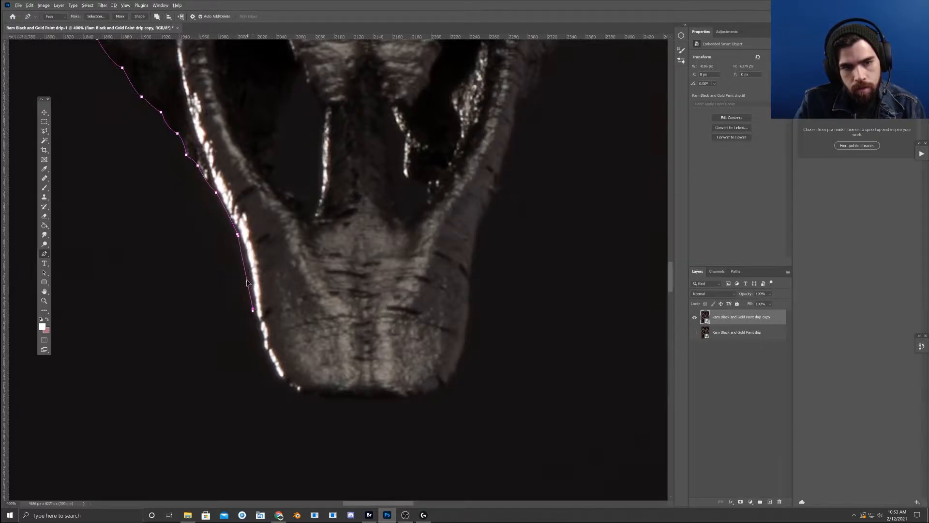
click(260, 337)
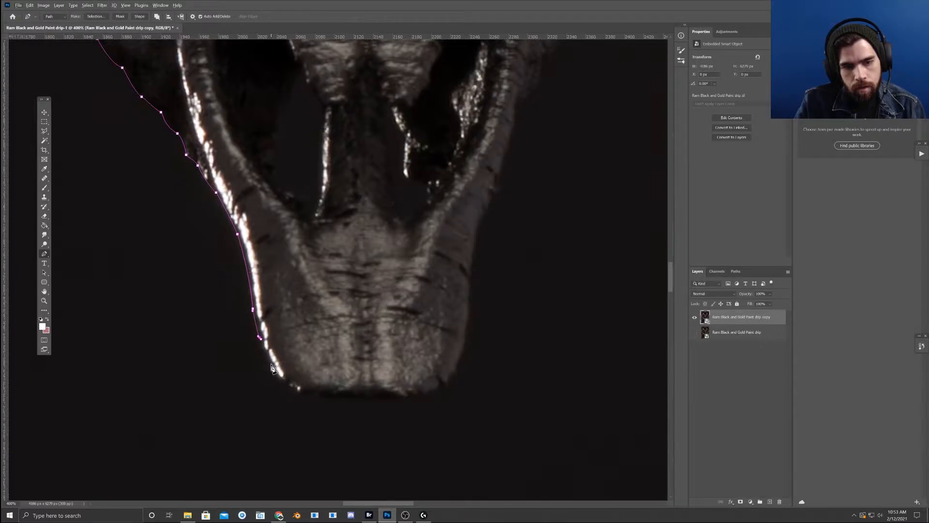
click(272, 366)
drag(323, 391, 265, 359)
alt+click(242, 345)
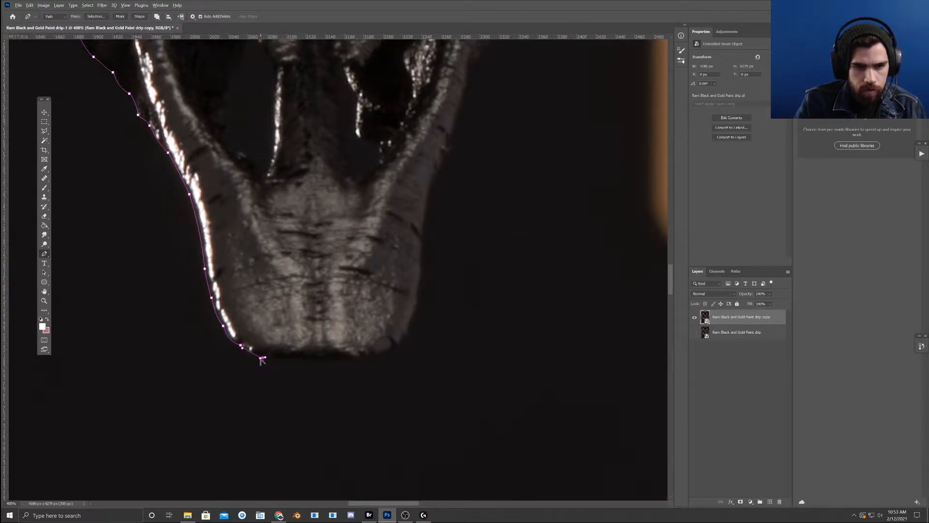
- Run the path along the flat bottom edge of the snout to its lower-right corner
click(336, 359)
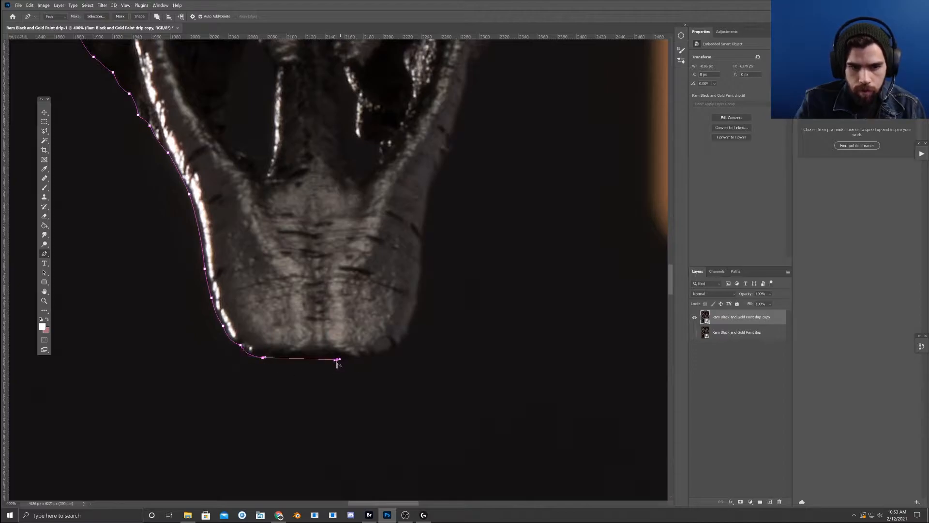
drag(372, 343, 332, 349)
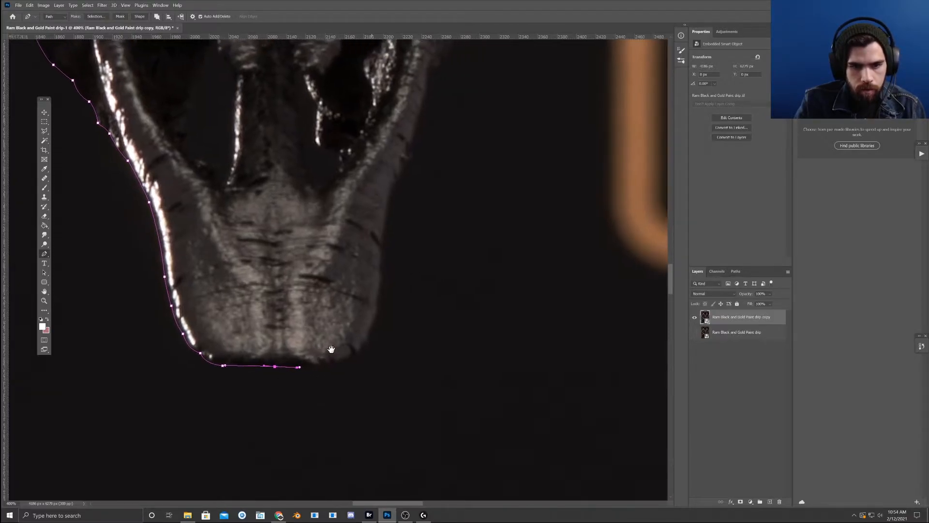
click(354, 358)
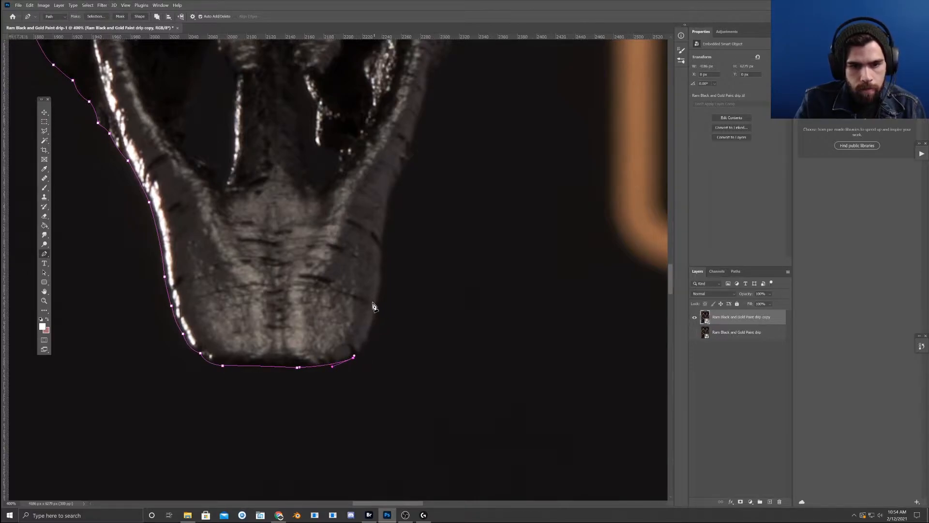
- Trace up the snout's right side to the start of the right cheek, redoing the first curve above the corner
drag(381, 297, 377, 351)
key(ctrl+z)
drag(440, 297, 396, 345)
drag(344, 272, 372, 285)
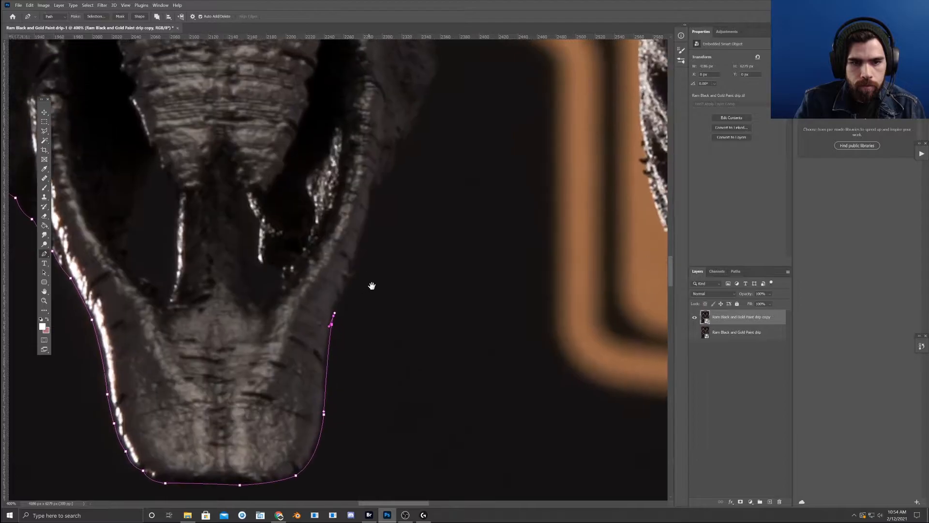
drag(362, 226, 367, 277)
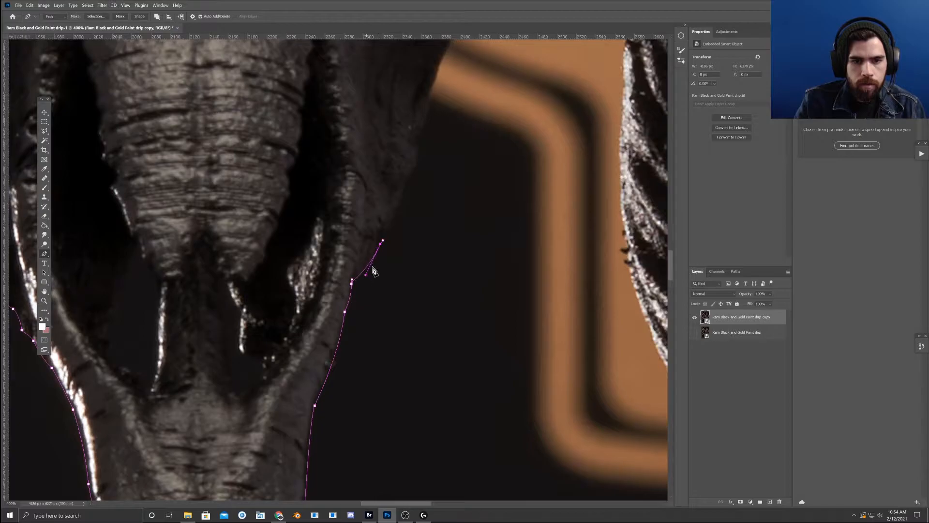
- Continue the path up the edge of the skull's right cheek to the lower end of the gold band
drag(409, 228, 396, 257)
drag(393, 212, 399, 249)
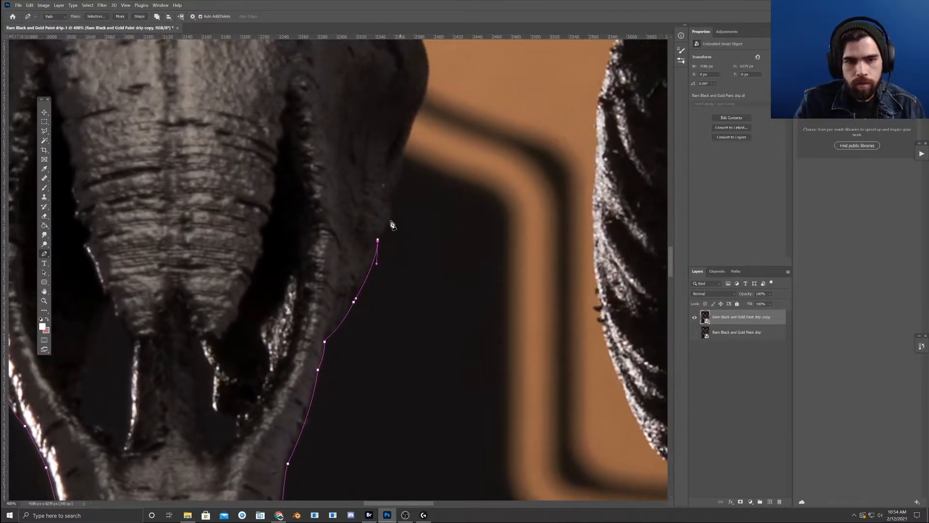
drag(391, 201, 403, 231)
click(398, 184)
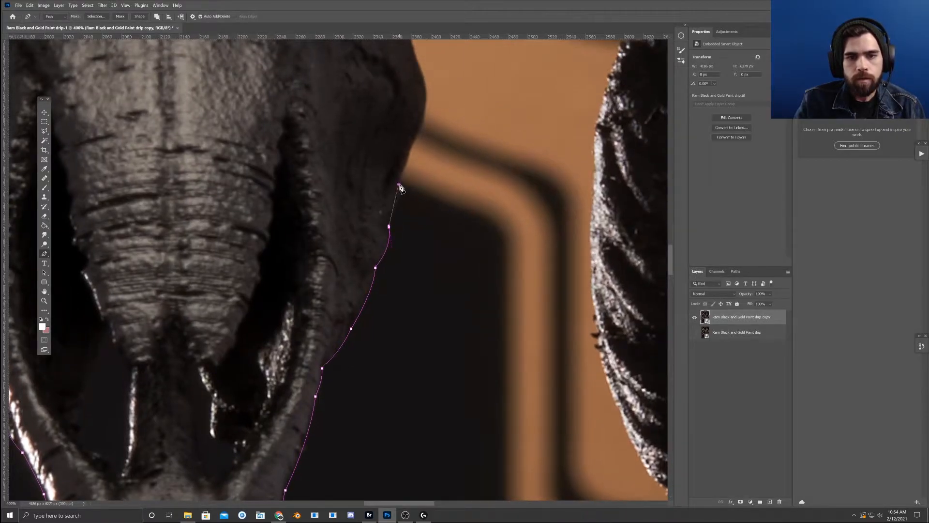
drag(398, 185, 392, 236)
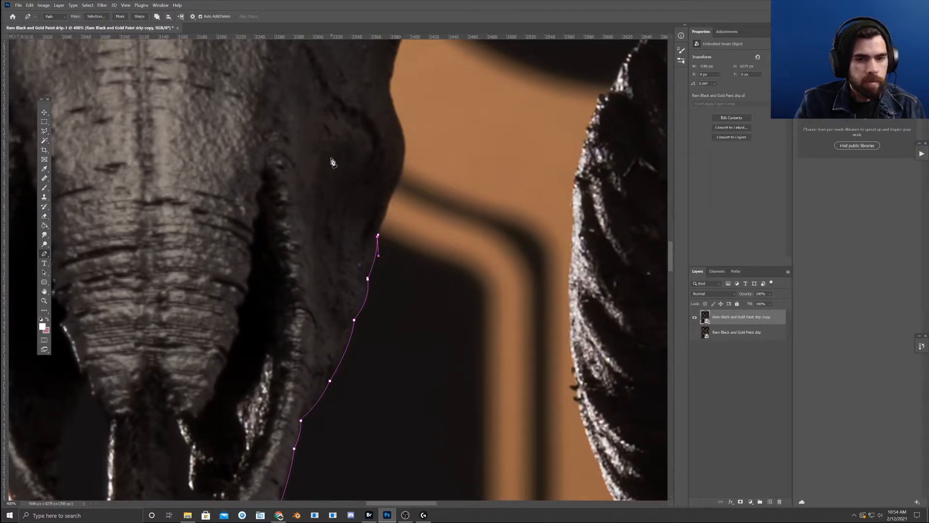
- Follow the skull's edge up along the right-hand gold band, around the cheek bulge and the inward curve to the band's top
click(391, 199)
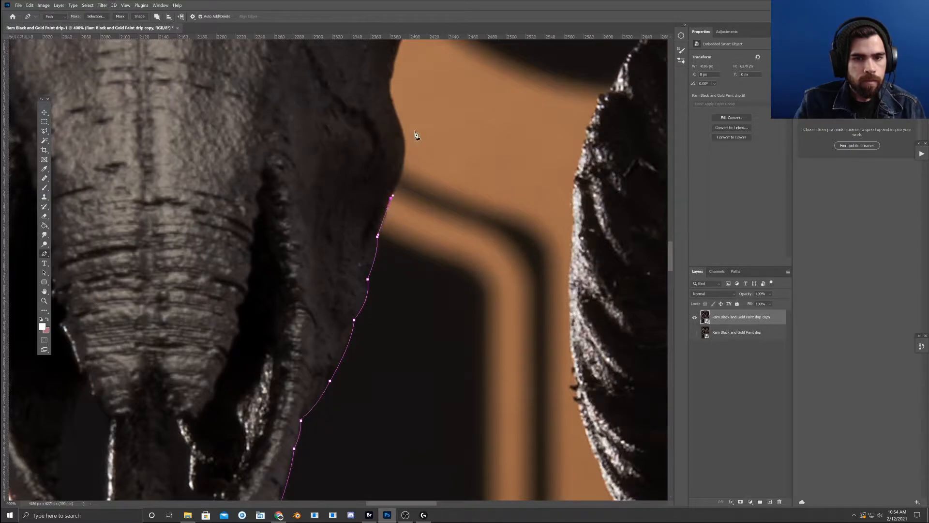
drag(407, 141, 410, 167)
drag(424, 124, 412, 177)
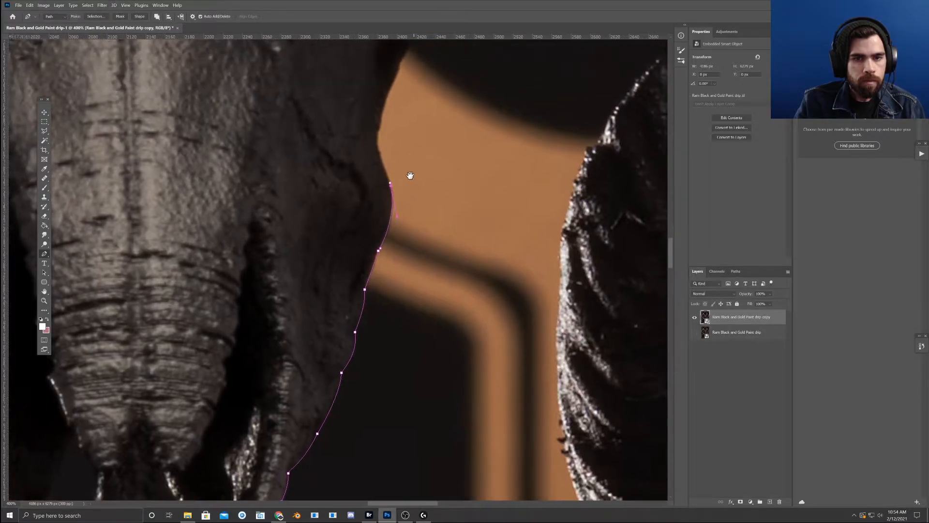
click(378, 149)
drag(382, 121, 370, 208)
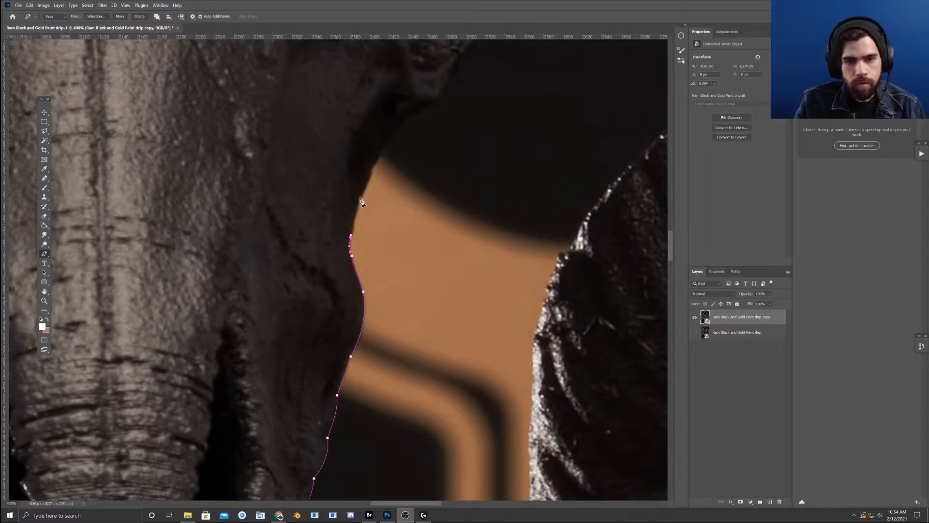
drag(366, 186, 364, 191)
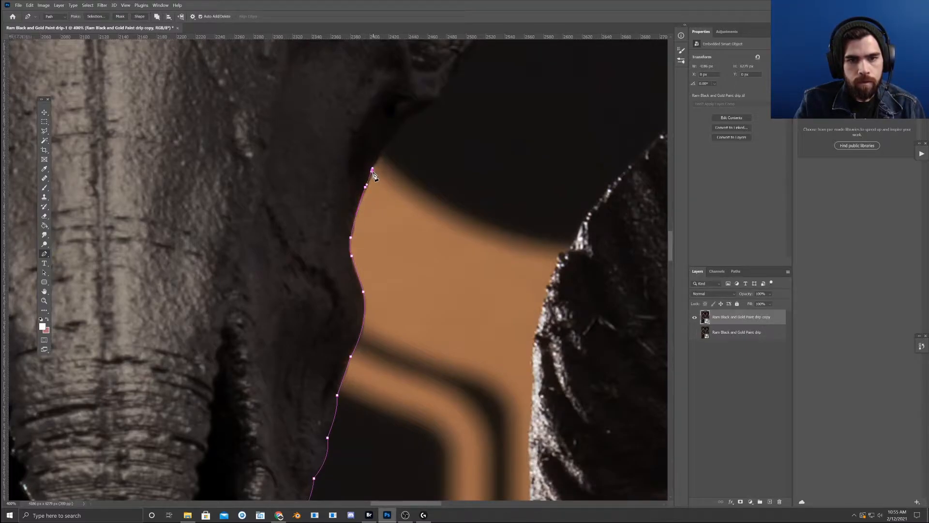
- Curve the path around the bony protrusion beneath the right eye socket and up the socket's outer rim
drag(412, 116, 357, 181)
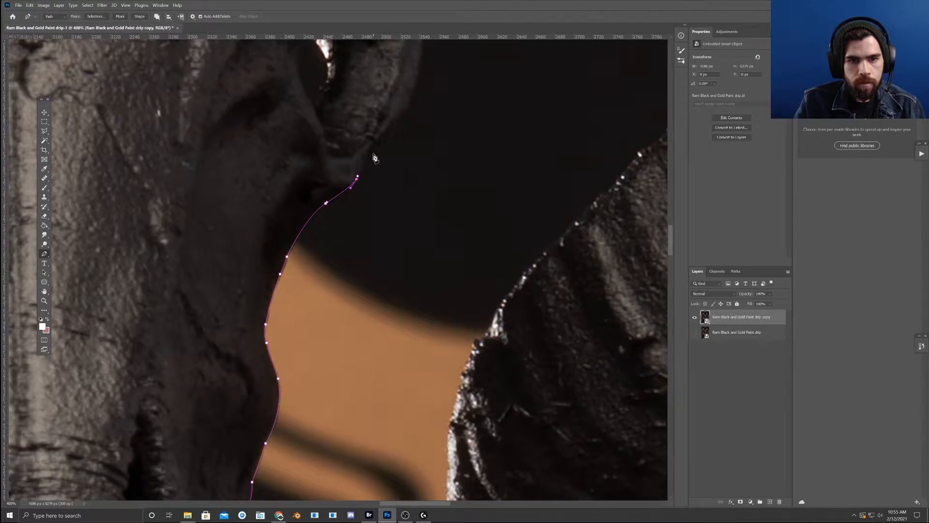
drag(375, 147, 349, 259)
click(390, 136)
drag(363, 134, 371, 225)
drag(386, 111, 357, 245)
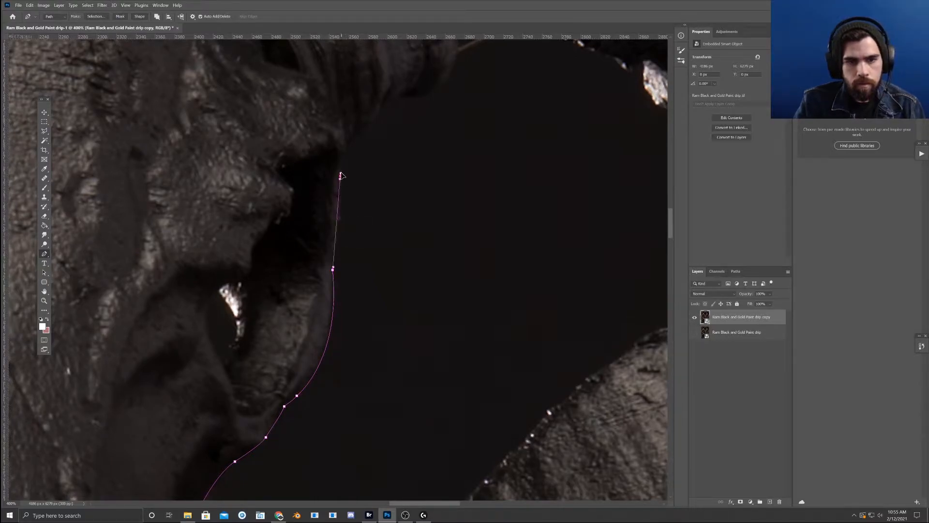
- Retrace the upper rim of the right eye socket with shorter segments and lead the path to the base of the horn
click(338, 226)
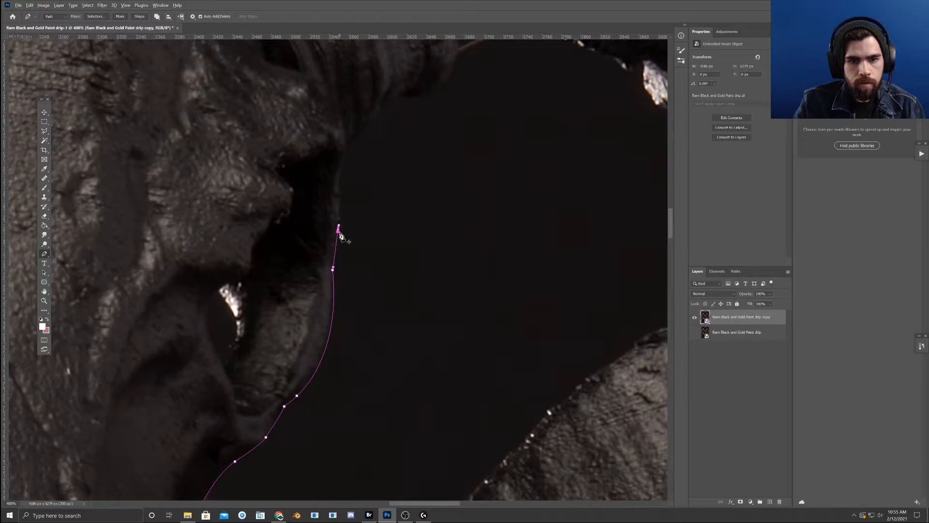
click(341, 173)
drag(380, 151, 318, 274)
click(316, 264)
click(346, 233)
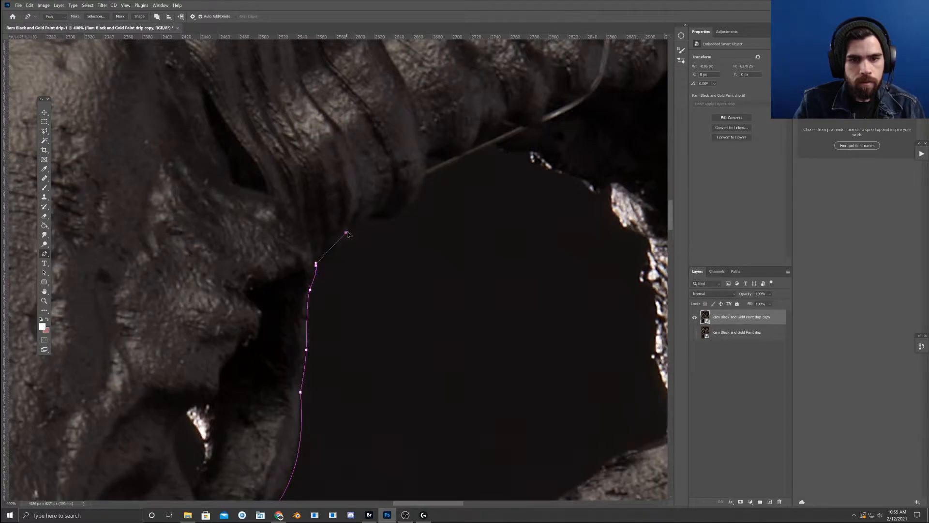
- Trace the underside of the horn's first ridges, curving up past the spot where the thin wire meets the horn
drag(344, 235, 295, 260)
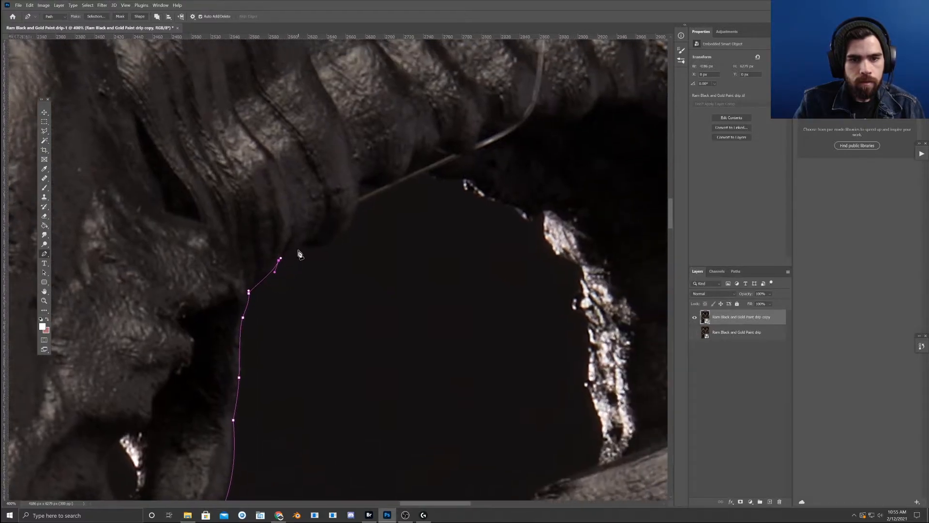
click(300, 247)
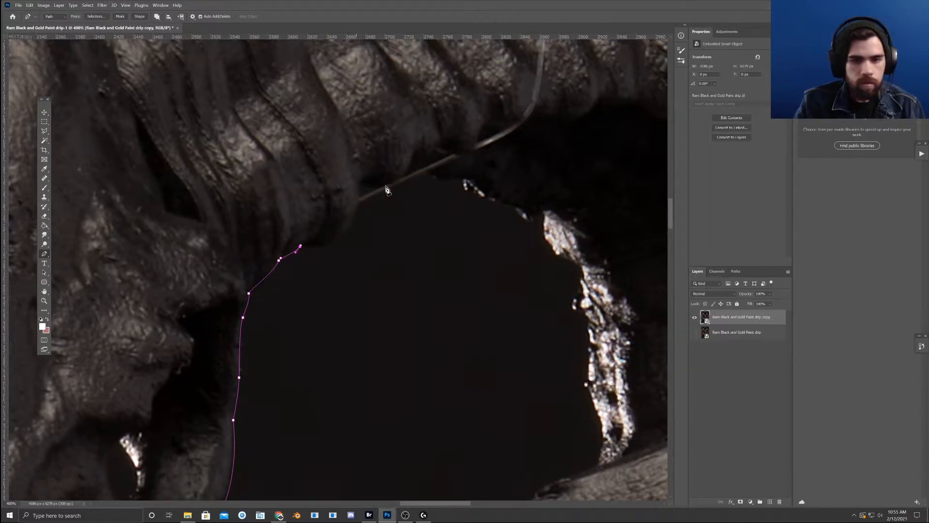
drag(350, 227, 330, 252)
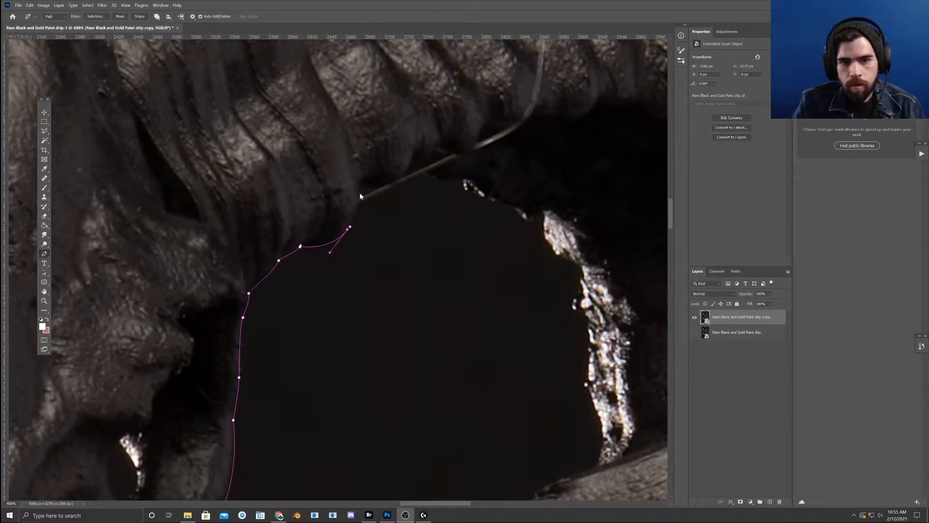
drag(358, 191, 470, 332)
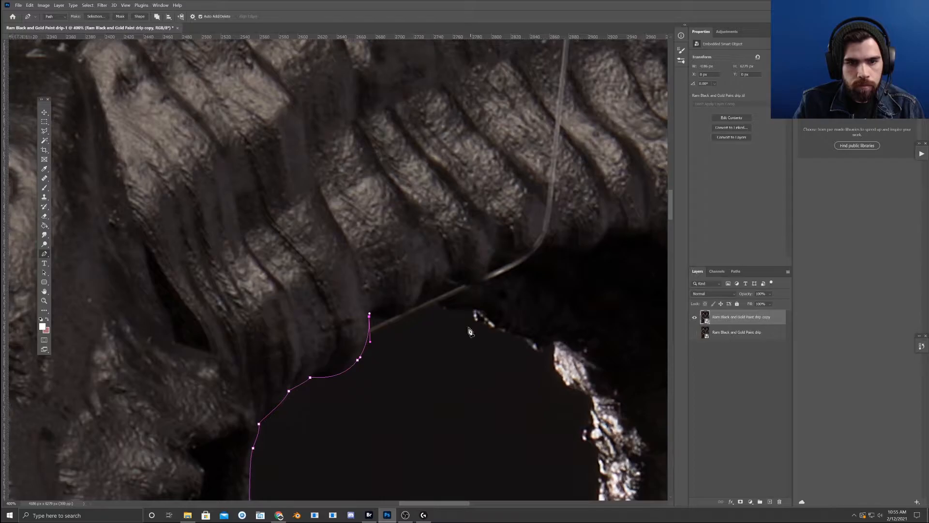
- Continue the path along the underside of the horn's ridges, past the thin wire, to the start of the bright speckled edge
alt+click(370, 315)
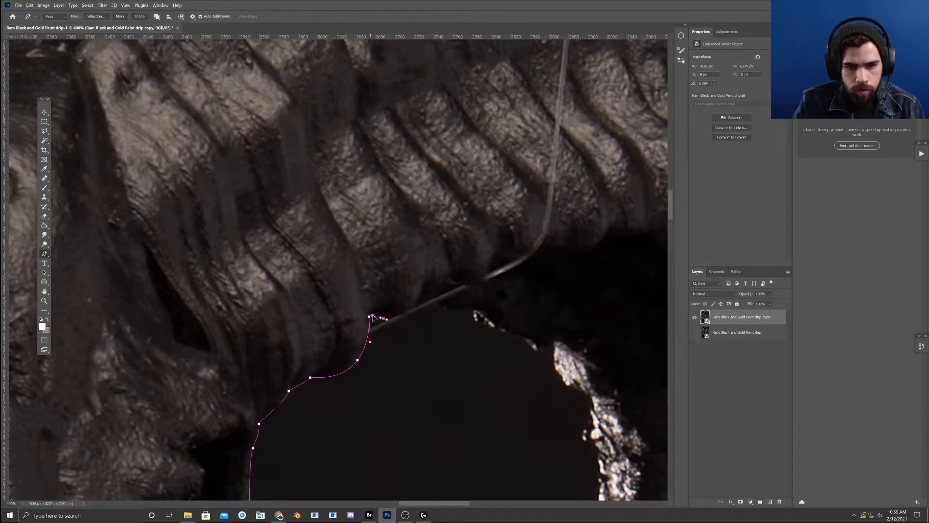
drag(418, 300, 410, 317)
drag(476, 311, 425, 320)
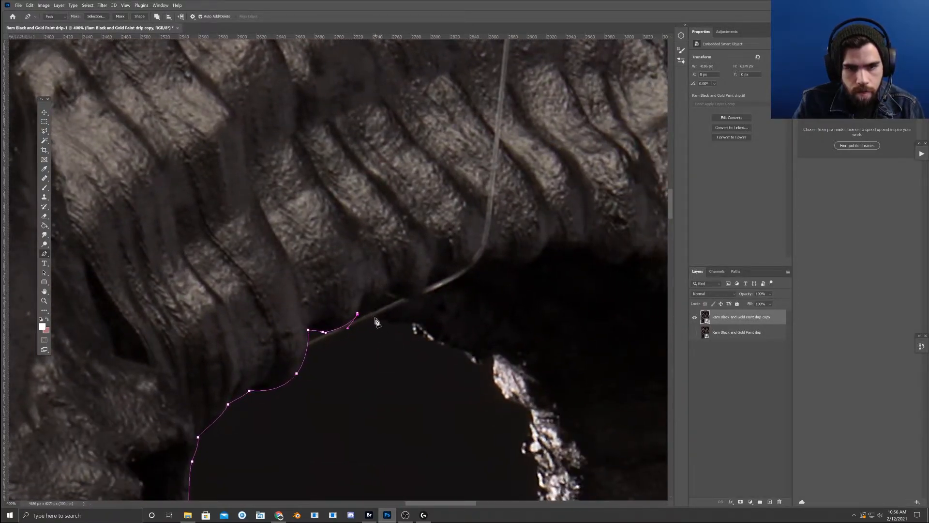
click(413, 323)
click(420, 337)
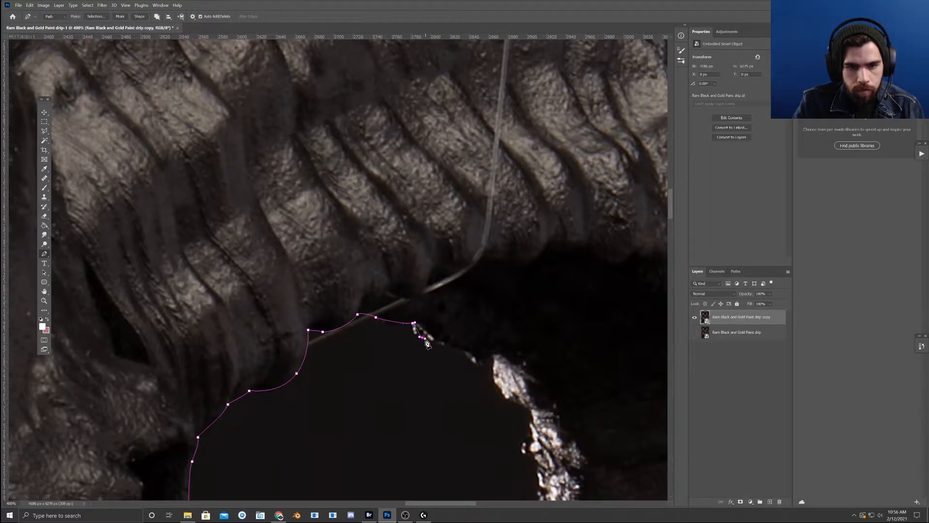
- Trace the speckled edge down around the first bright patch and into the notch below it
drag(479, 347, 398, 330)
click(394, 323)
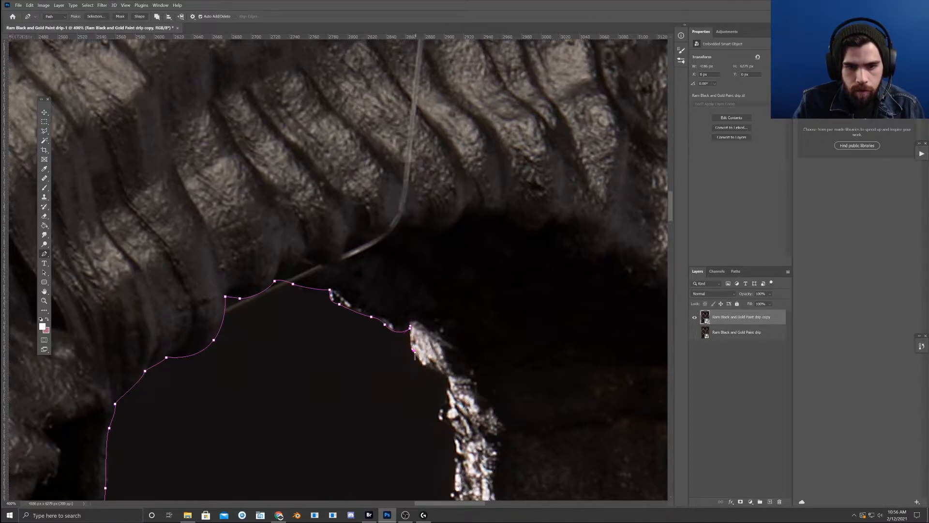
drag(433, 361, 416, 344)
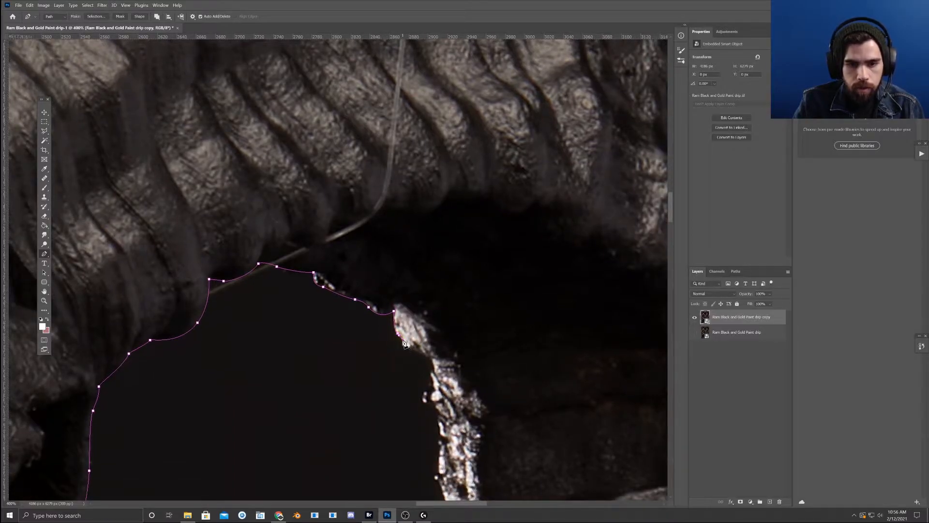
drag(409, 348, 413, 350)
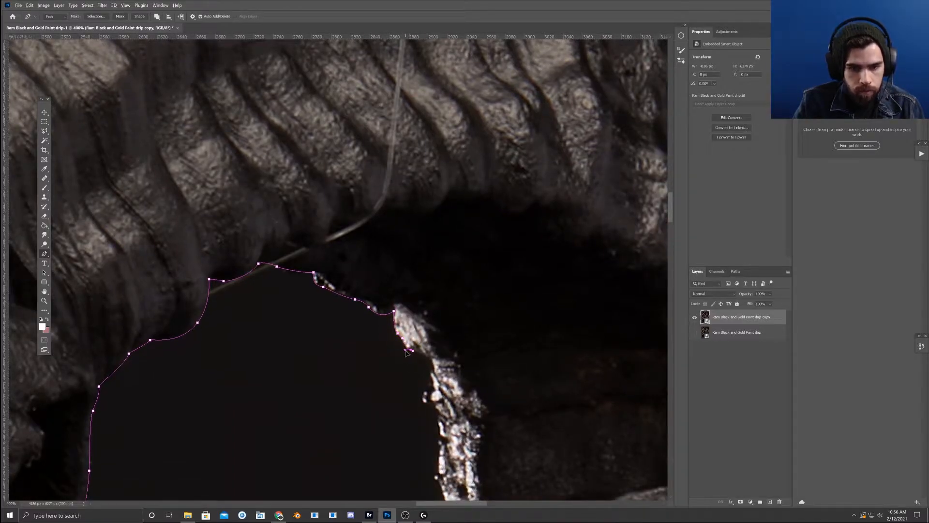
click(430, 382)
key(ctrl+z)
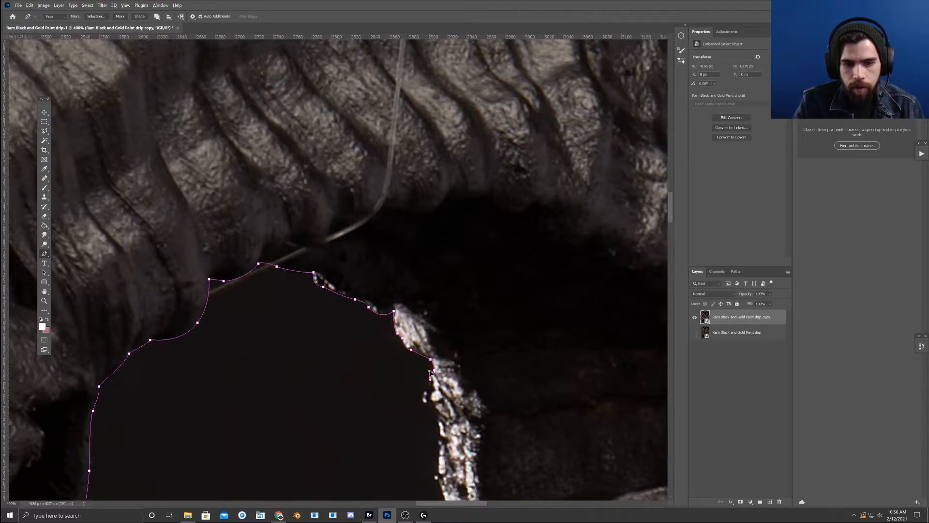
click(428, 386)
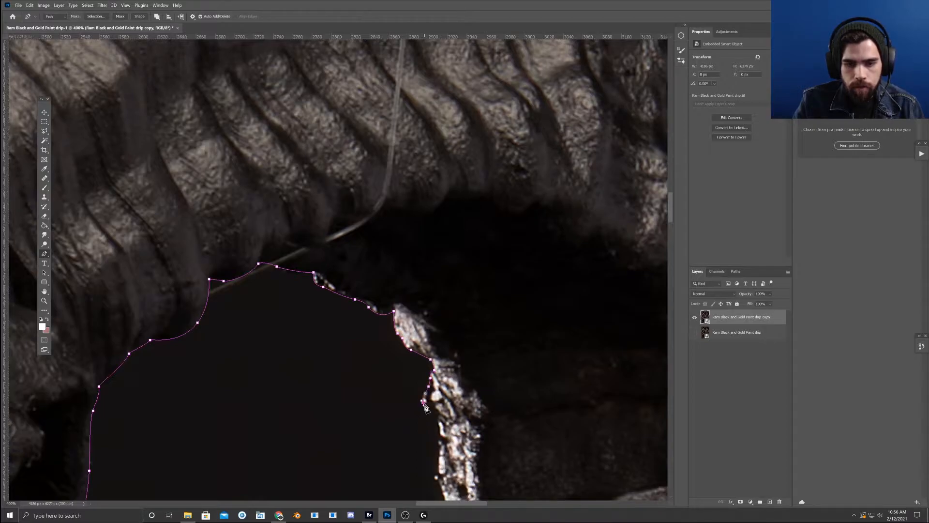
- Follow the inner edge of the bright textured strip down to where it meets the horn's lower curl
drag(437, 414, 413, 353)
drag(477, 360, 382, 326)
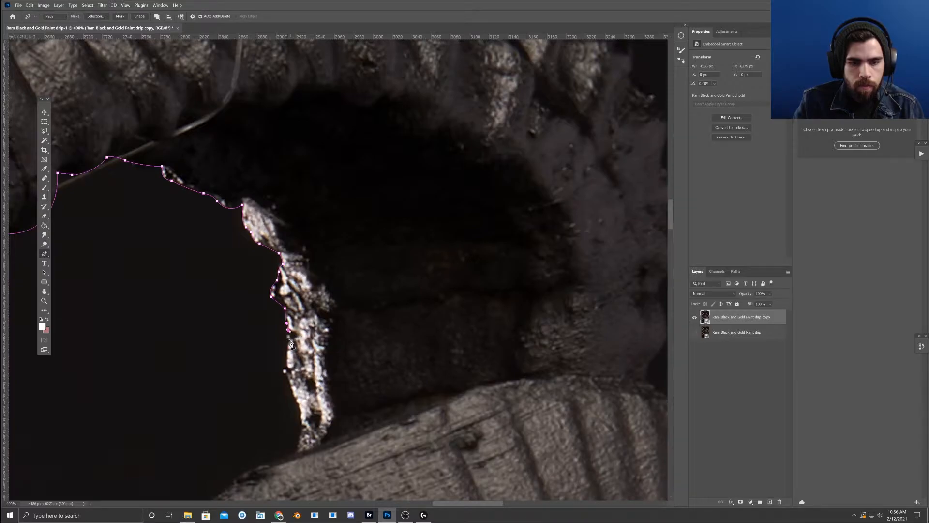
scroll(291, 342, down, 1)
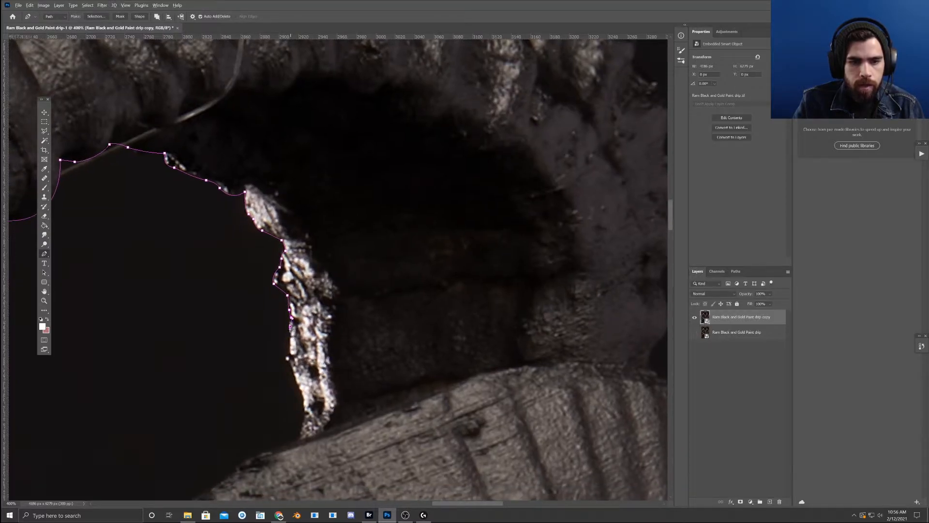
scroll(287, 327, down, 4)
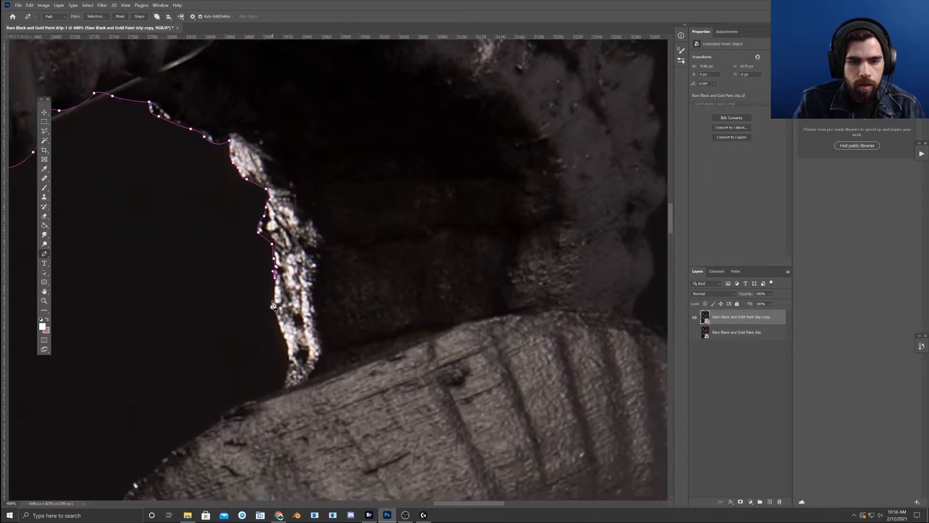
click(274, 301)
click(290, 349)
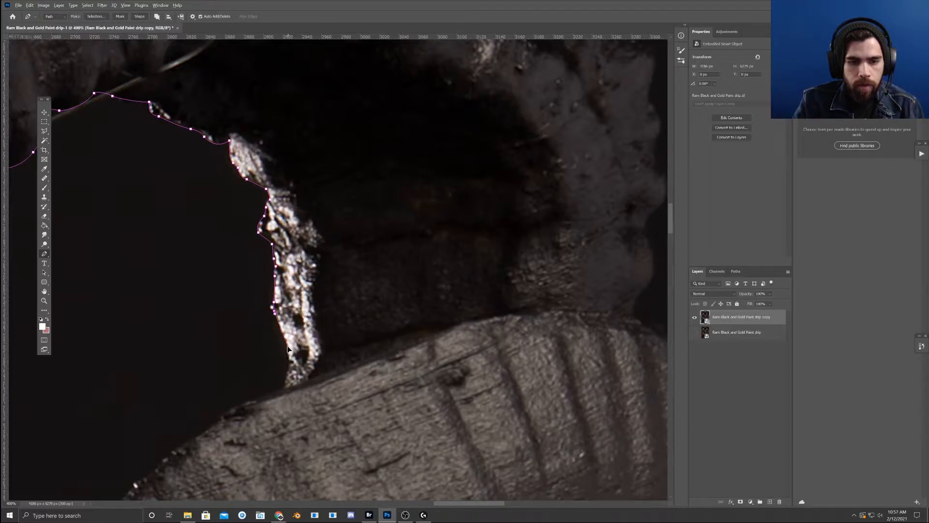
drag(334, 363, 336, 340)
drag(432, 353, 471, 379)
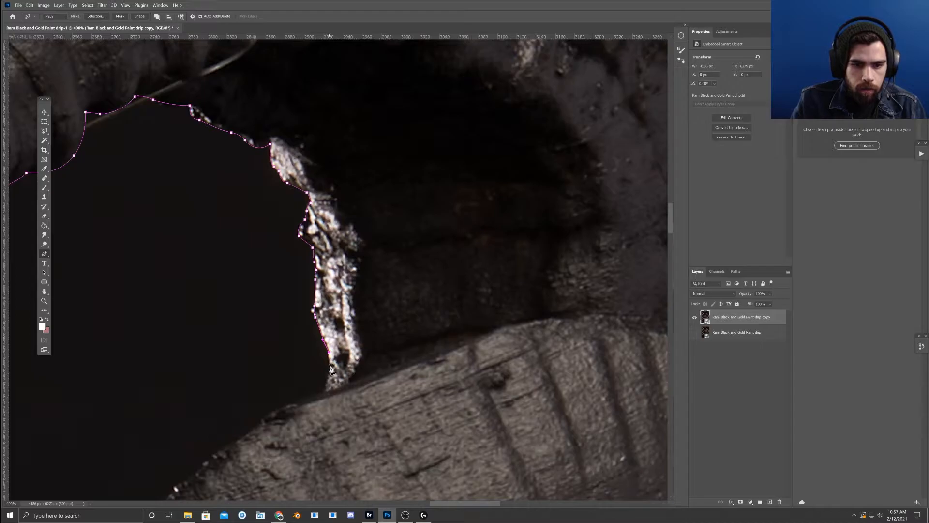
click(324, 391)
- Review the path traced so far around both horn openings and examine the horn curl that remains to trace
drag(351, 417, 573, 478)
drag(273, 289, 208, 310)
drag(633, 405, 296, 272)
drag(447, 310, 328, 390)
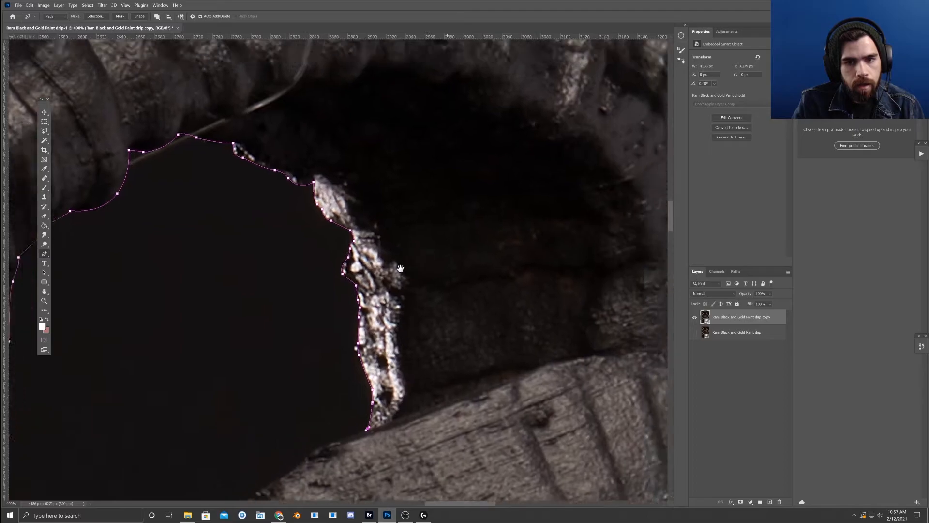
drag(414, 251, 299, 363)
drag(405, 318, 624, 310)
drag(232, 460, 375, 281)
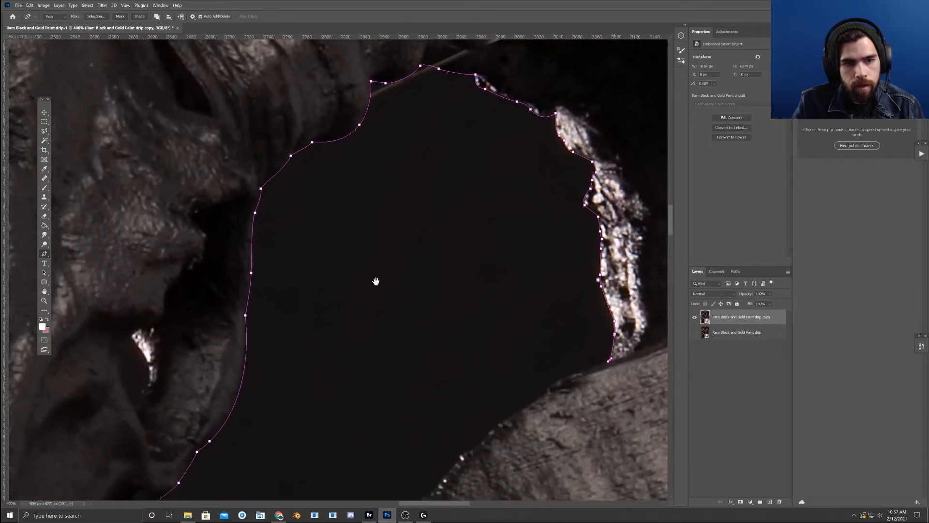
drag(658, 476, 390, 326)
drag(540, 411, 374, 405)
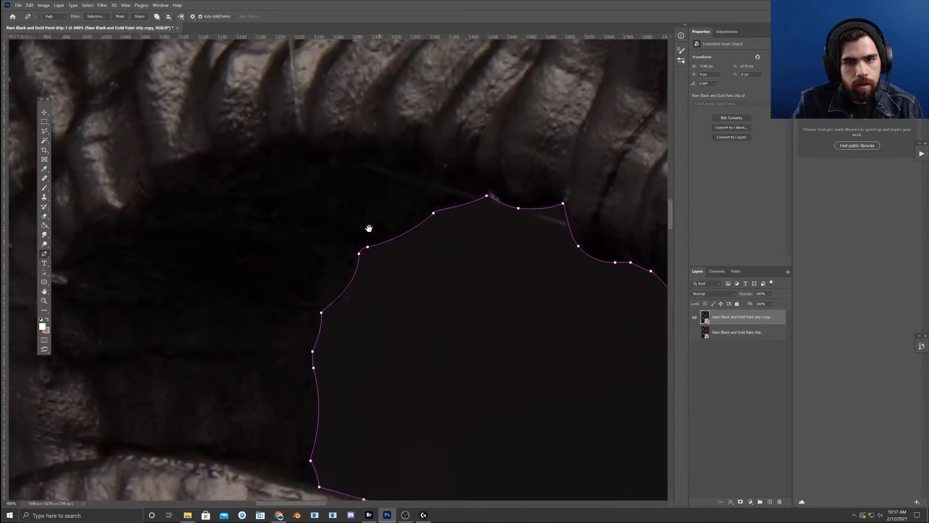
mouse_move(369, 228)
mouse_down()
mouse_move(211, 357)
mouse_move(195, 327)
mouse_move(311, 264)
mouse_move(337, 318)
mouse_move(338, 108)
mouse_move(299, 164)
mouse_move(247, 133)
mouse_move(358, 364)
mouse_up()
drag(504, 373, 63, 262)
mouse_move(623, 359)
mouse_down()
mouse_move(429, 307)
mouse_move(160, 314)
mouse_up()
drag(629, 310, 229, 316)
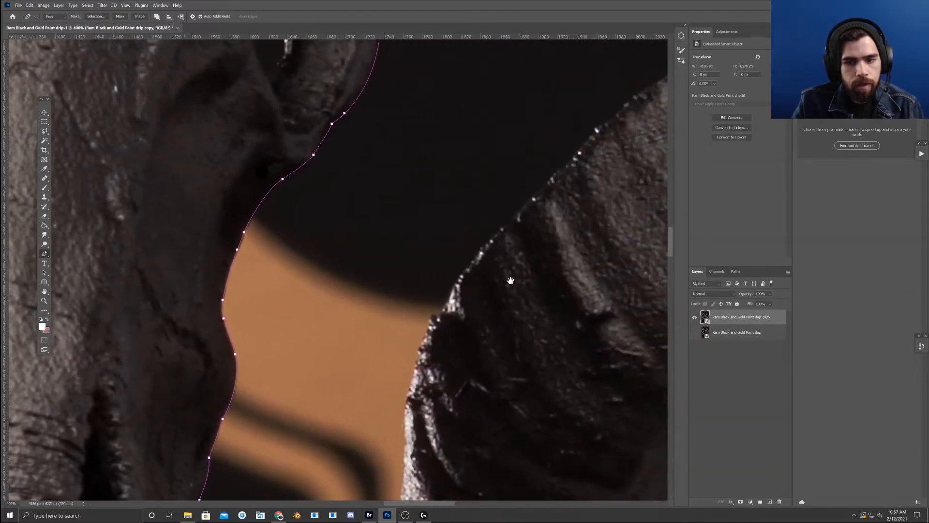
drag(510, 280, 311, 249)
drag(498, 223, 290, 338)
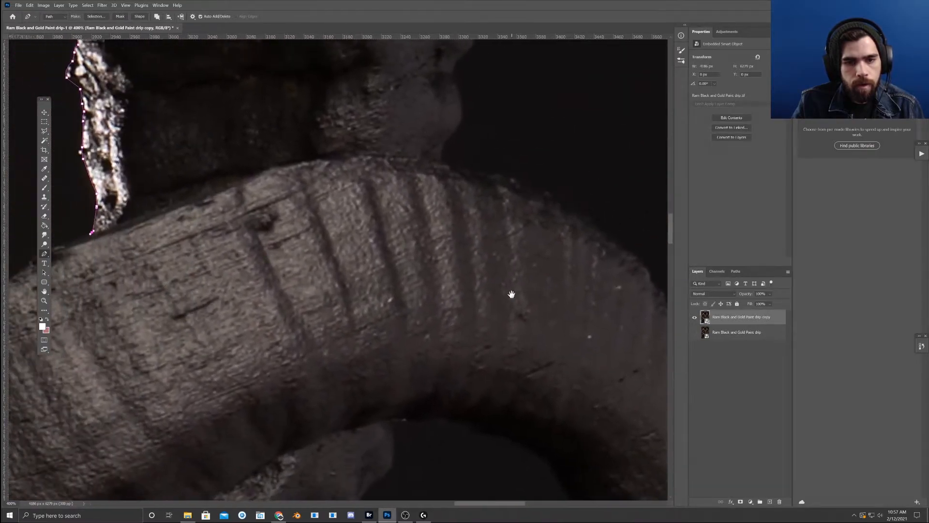
- Trace from the base of the bright strip along the upper edge of the horn's lower curl with short segments
mouse_move(236, 245)
mouse_down()
mouse_move(404, 450)
mouse_move(508, 495)
mouse_up()
drag(350, 255, 291, 65)
mouse_move(321, 364)
mouse_down()
mouse_move(454, 307)
mouse_move(332, 363)
mouse_up()
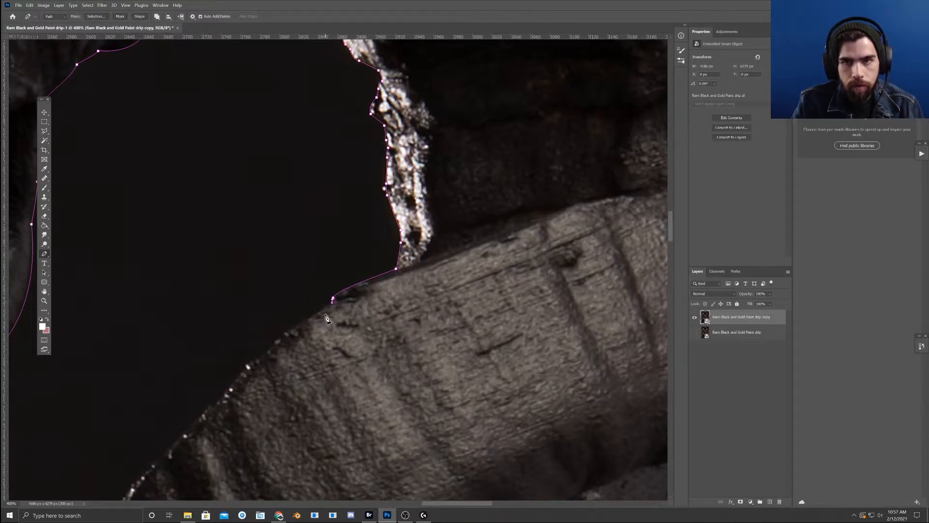
drag(316, 328, 352, 313)
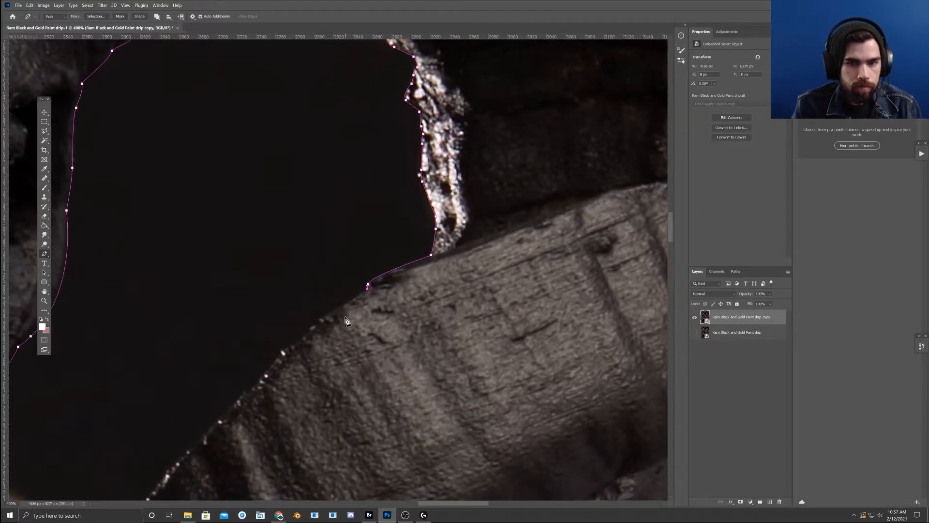
drag(324, 351, 336, 335)
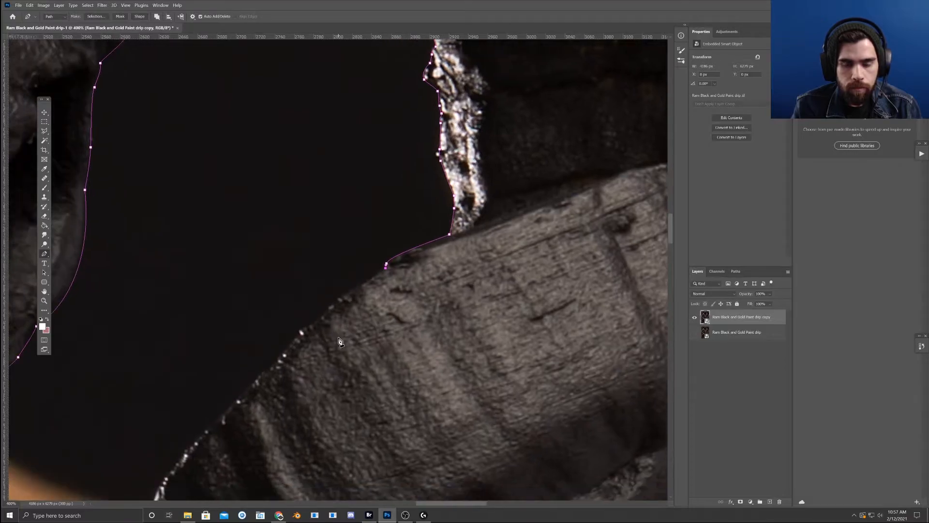
click(326, 310)
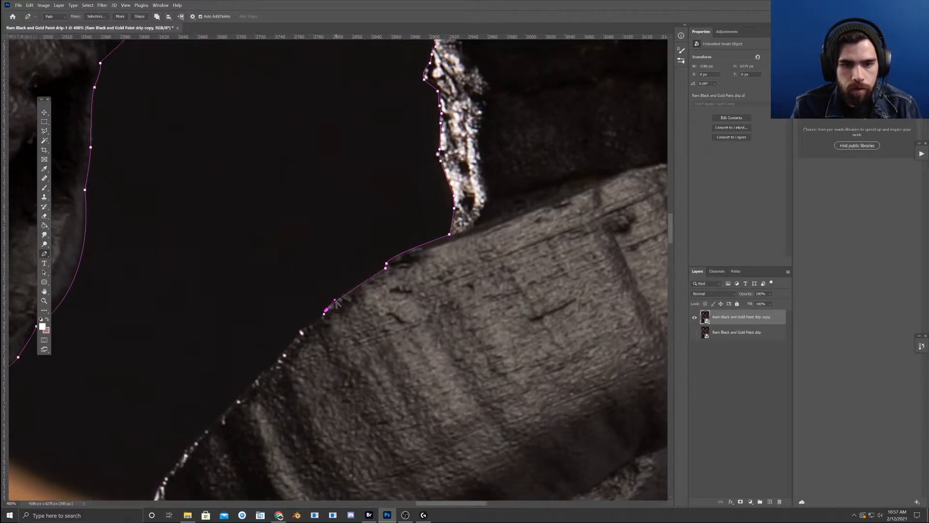
drag(341, 349, 384, 298)
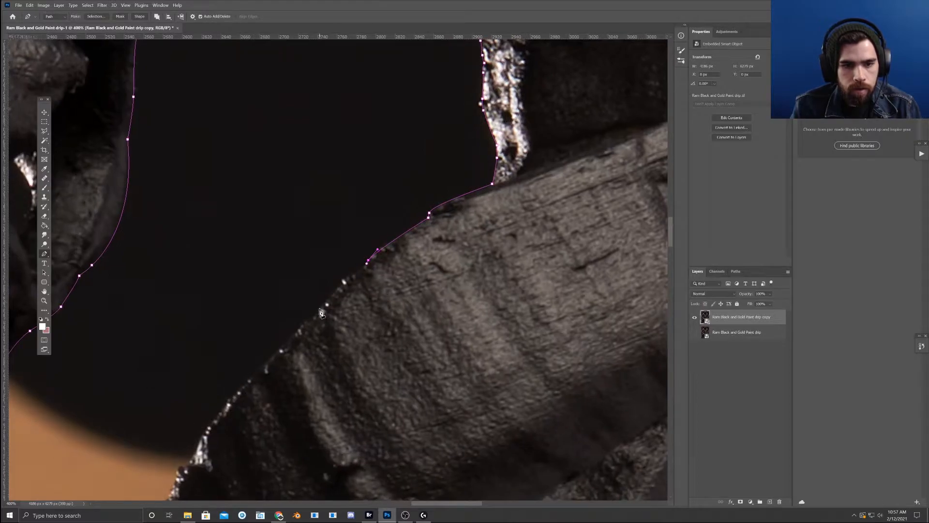
click(327, 294)
key(ctrl+z)
key(ctrl+z)
key(ctrl+z)
key(ctrl+z)
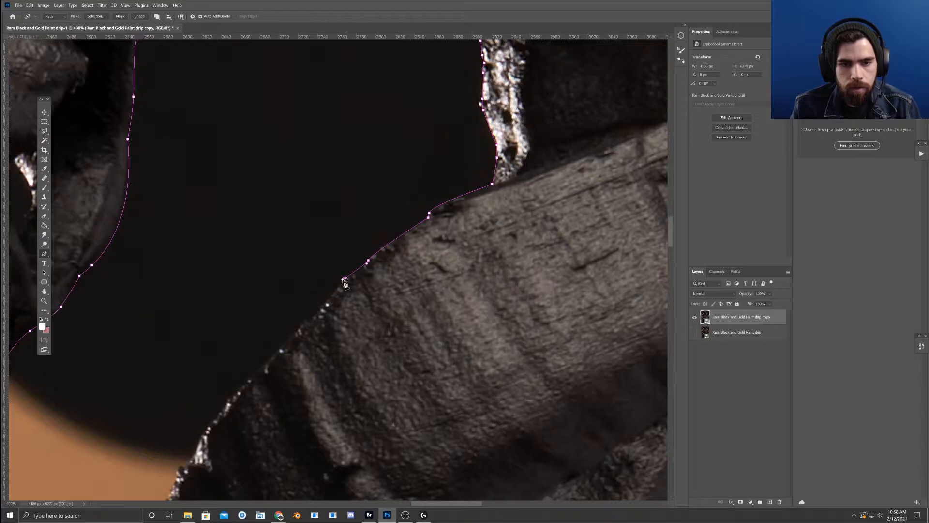
- Continue the path down the horn curl's speckled outer edge to the bright spot beside the orange background shape
drag(353, 276, 357, 272)
click(336, 290)
drag(305, 360, 344, 306)
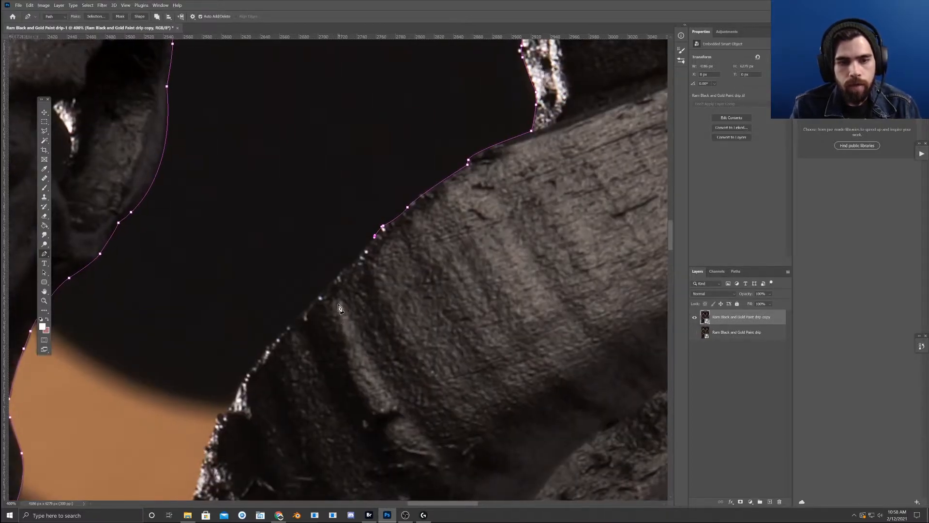
click(348, 268)
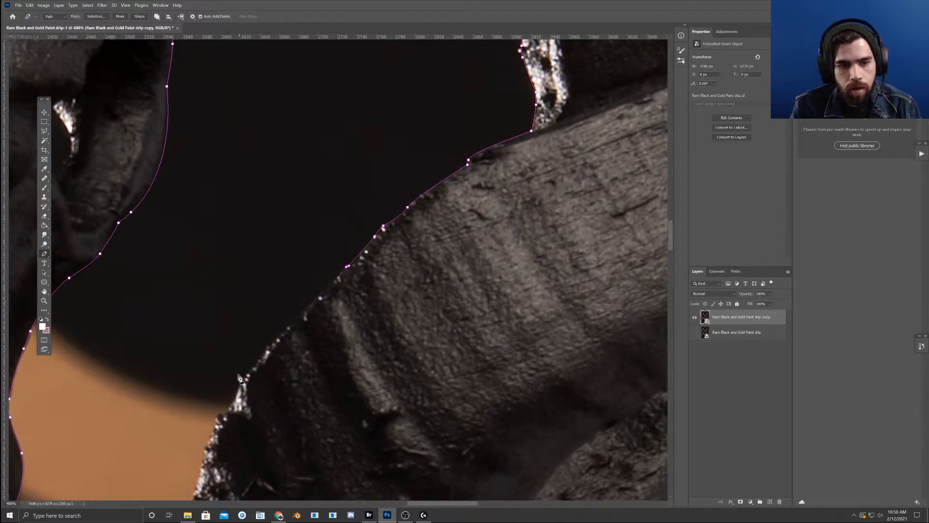
click(235, 399)
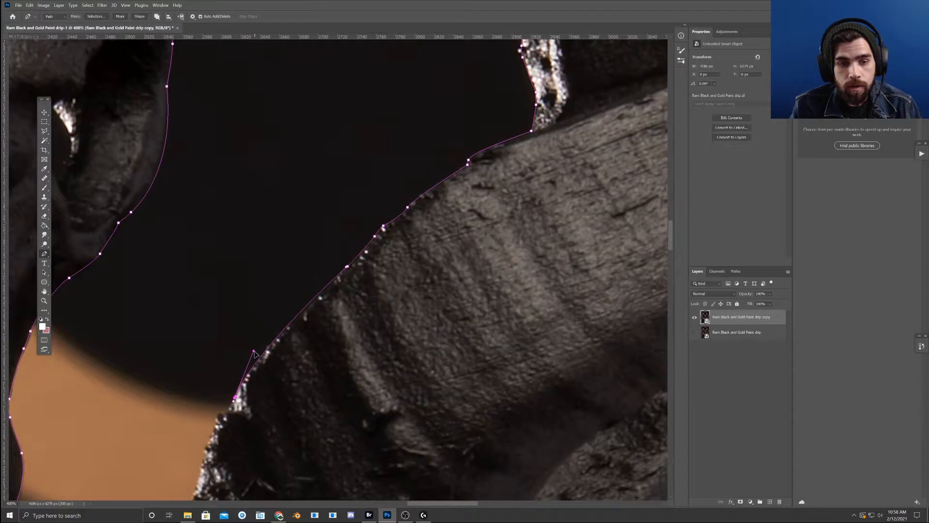
- Examine the inside of the horn's curl and the finished path along the skull down to the muzzle
drag(282, 422, 326, 295)
drag(600, 193, 441, 242)
drag(382, 252, 378, 252)
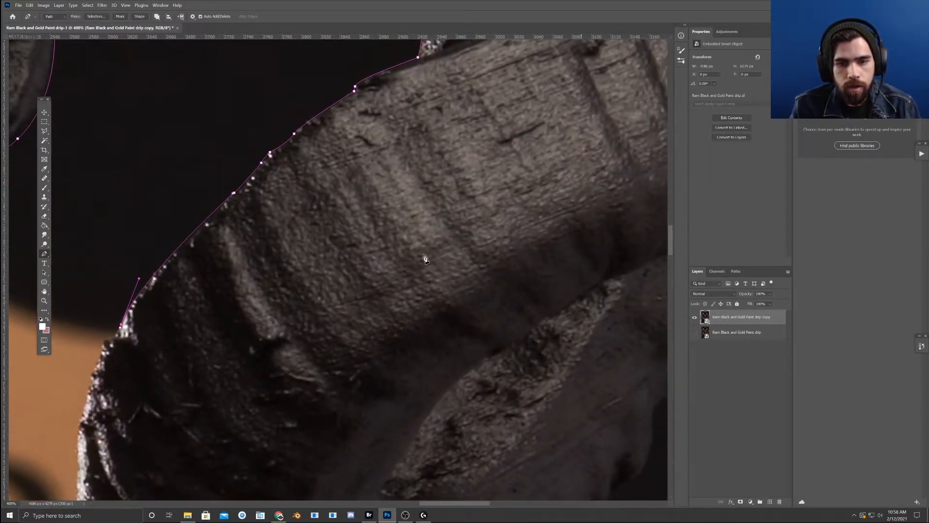
drag(304, 345, 191, 308)
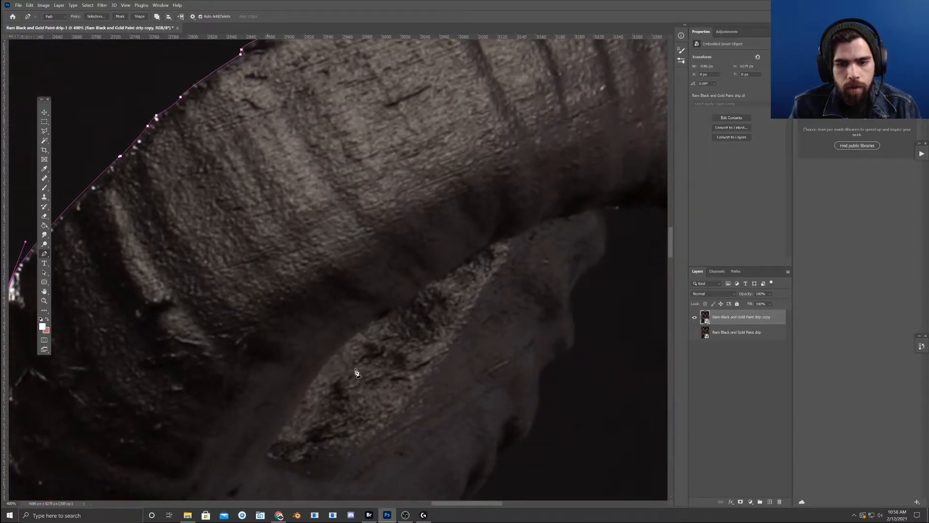
drag(244, 283, 455, 209)
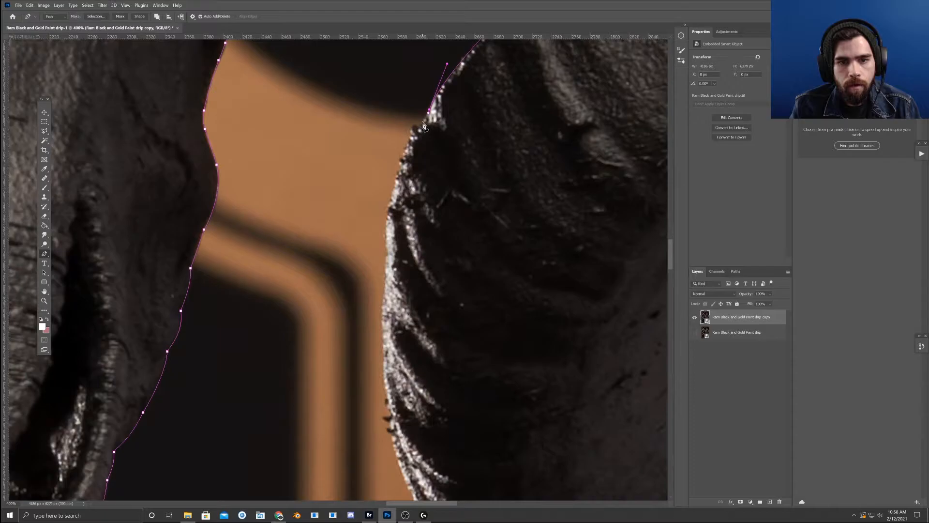
drag(163, 281, 354, 188)
drag(216, 243, 279, 133)
drag(214, 487, 219, 353)
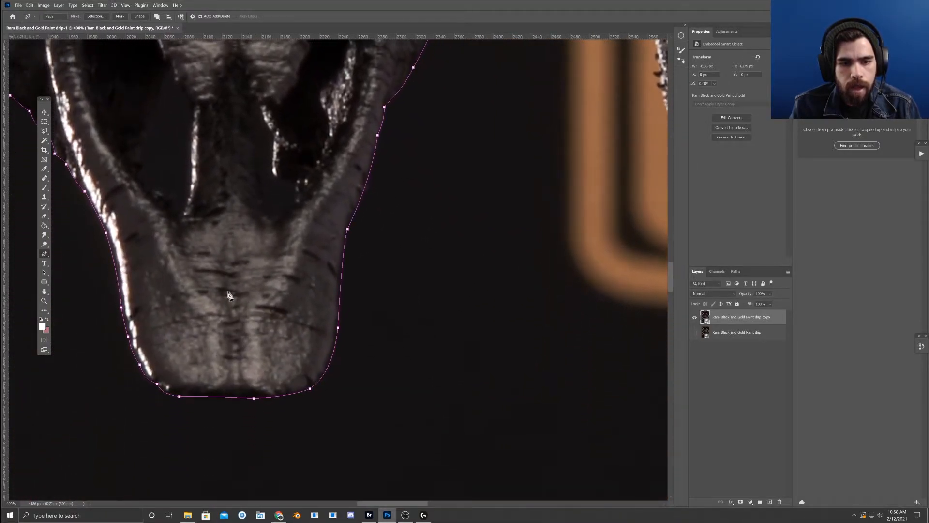
drag(271, 266, 196, 349)
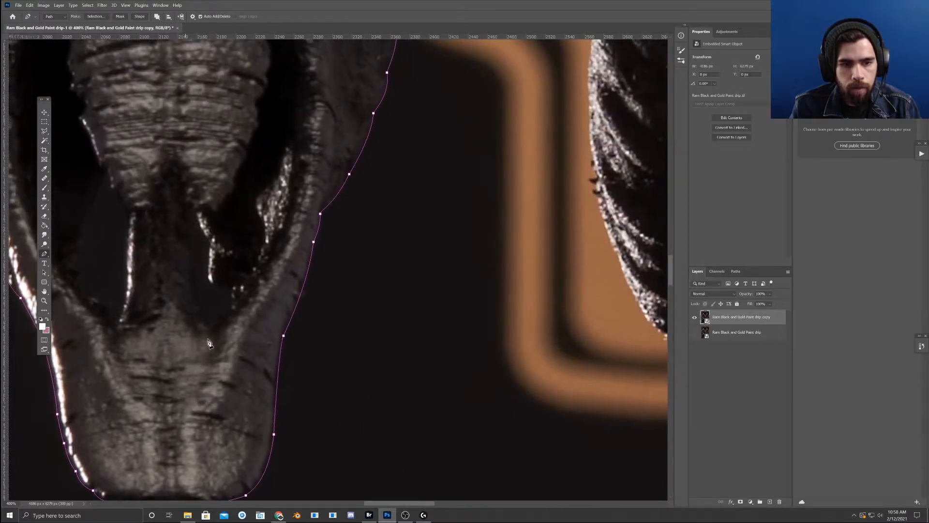
drag(301, 292, 181, 419)
- Continue the Pen path from the bright spot down the horn curl's speckled outer edge beside the orange background
drag(528, 167, 390, 348)
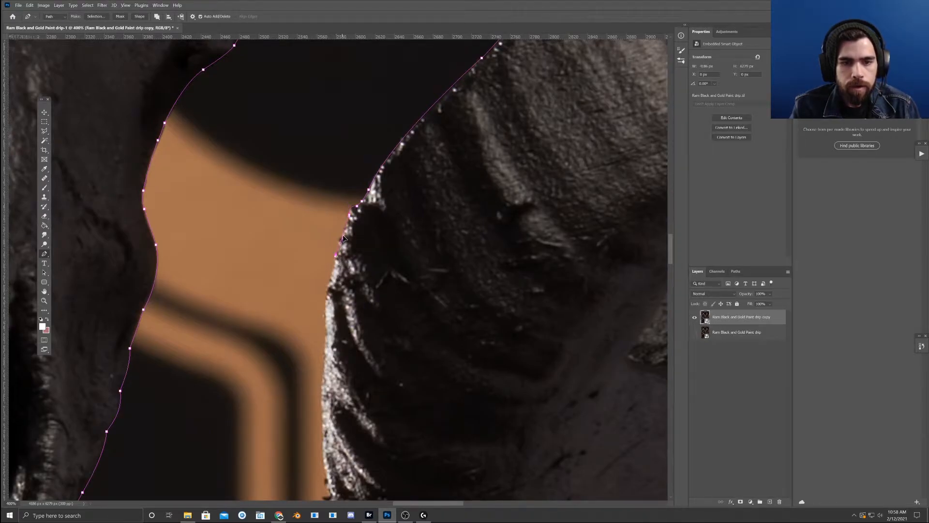
drag(362, 294, 368, 260)
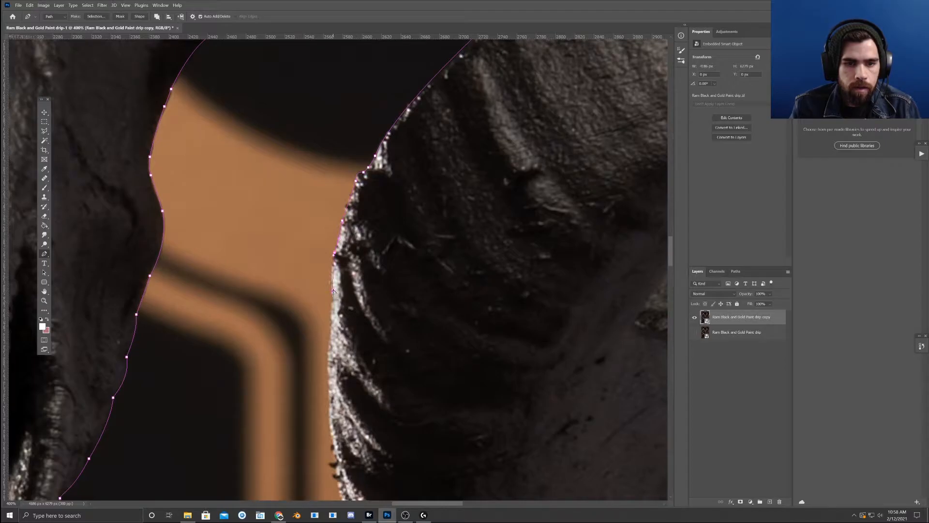
drag(355, 321, 365, 266)
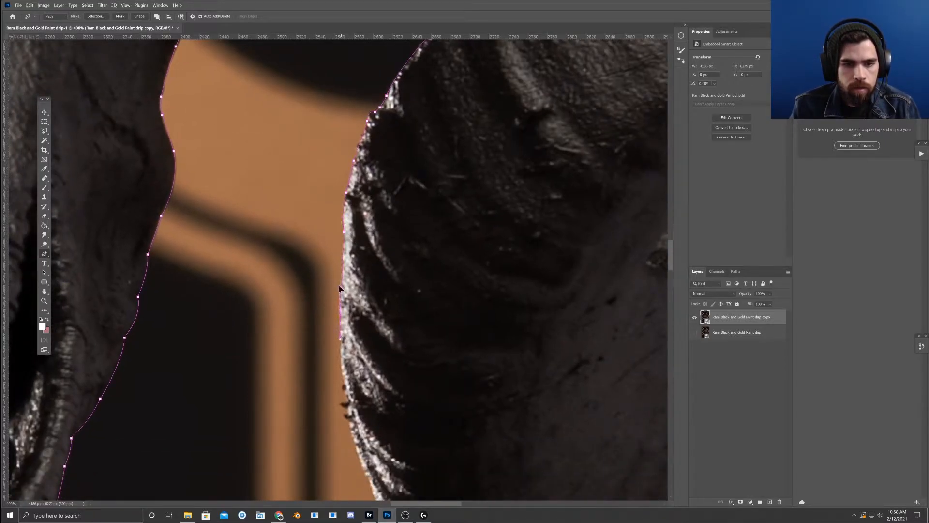
scroll(339, 286, down, 3)
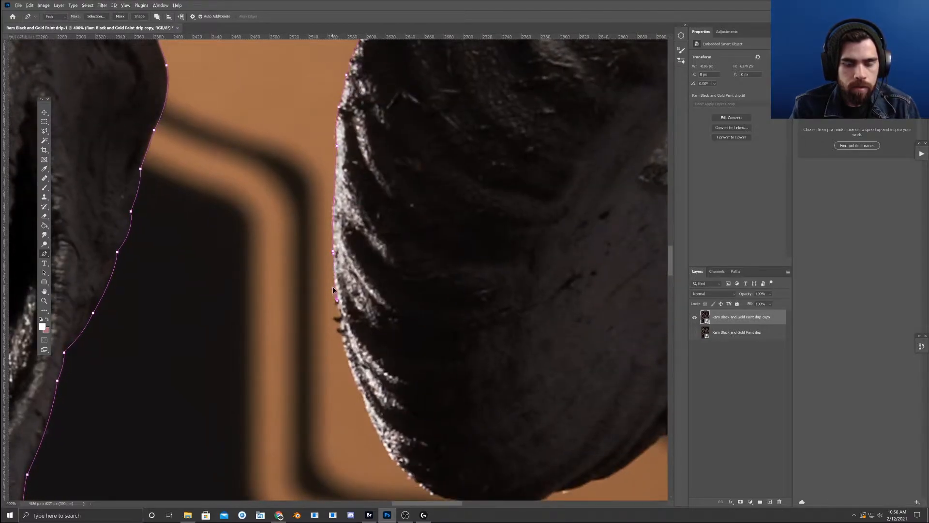
scroll(334, 288, down, 3)
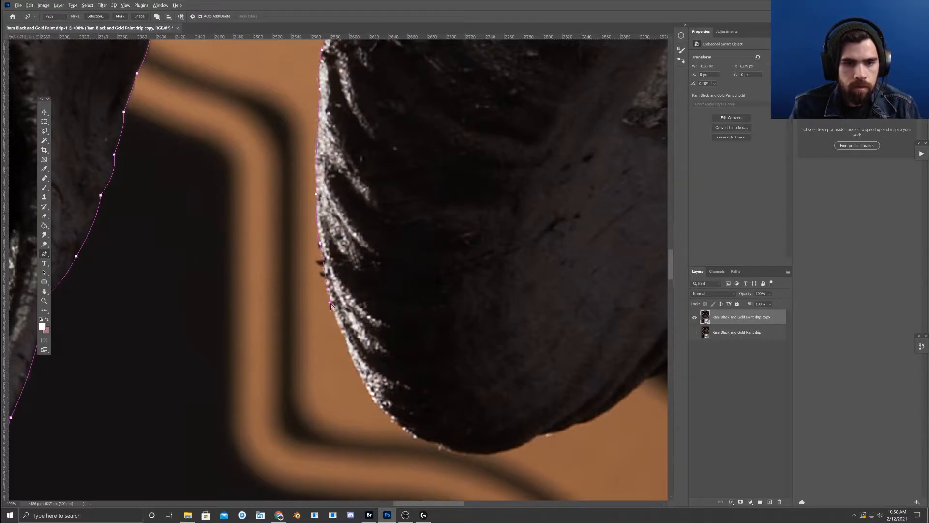
scroll(330, 304, down, 3)
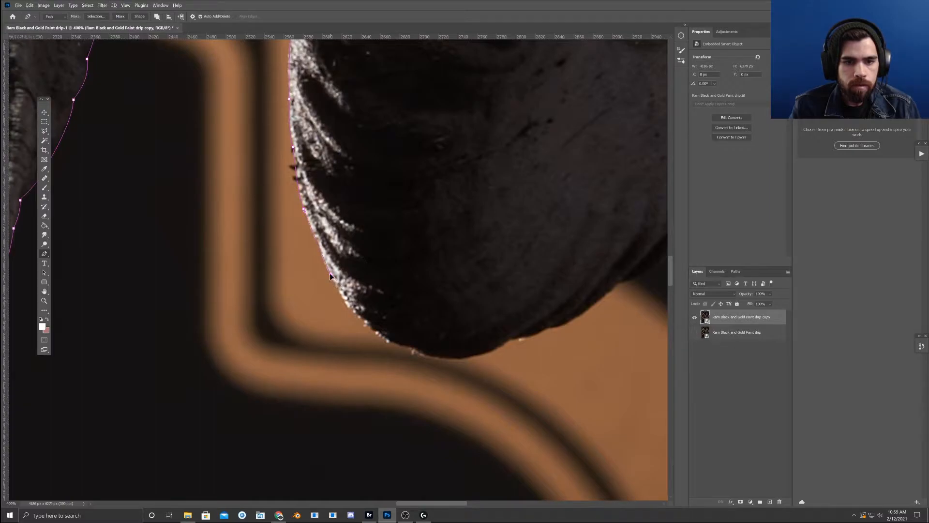
- Undo the last anchor and retrace the curl's speckled edge in shorter segments down to its rounded bottom
key(ctrl+z)
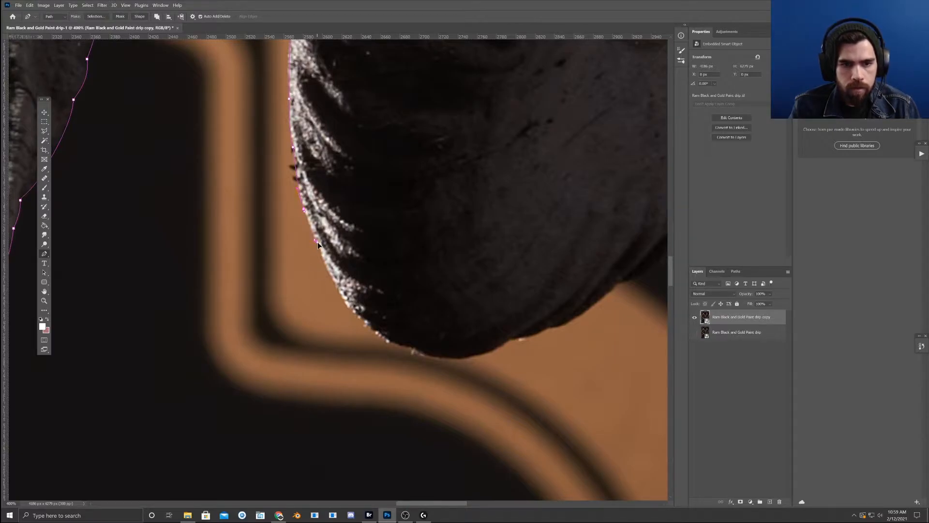
drag(314, 235, 316, 241)
drag(363, 270, 355, 251)
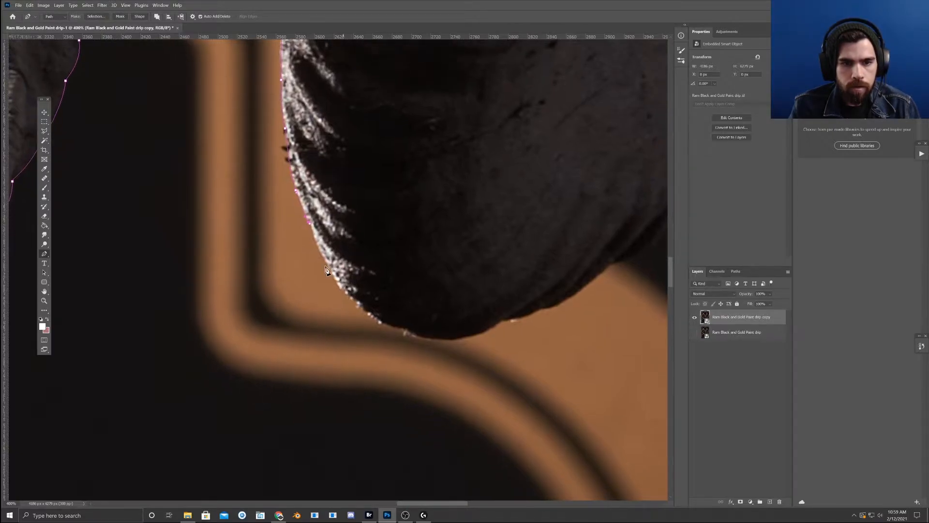
click(313, 235)
click(395, 328)
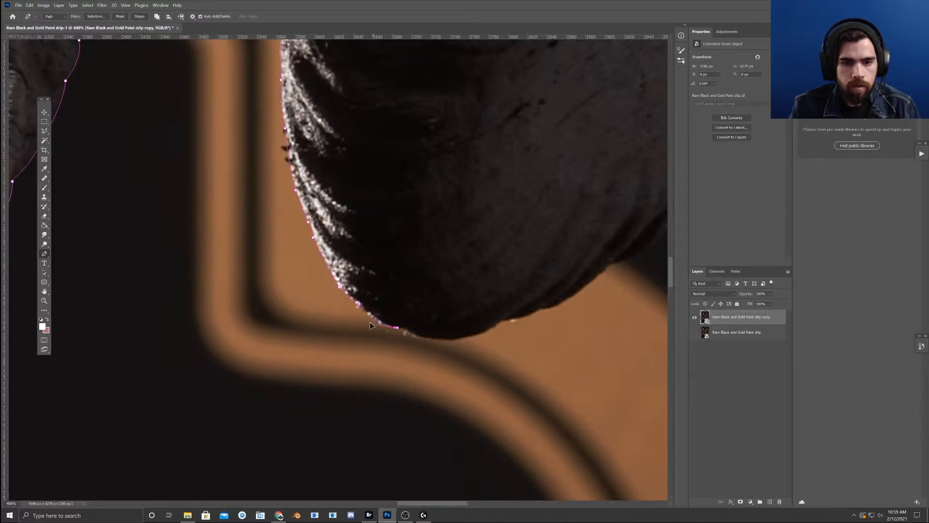
- Trace the underside of the curl to the point where the orange background meets the dark area
drag(485, 333, 435, 354)
click(502, 321)
click(537, 311)
drag(536, 315, 421, 336)
click(441, 311)
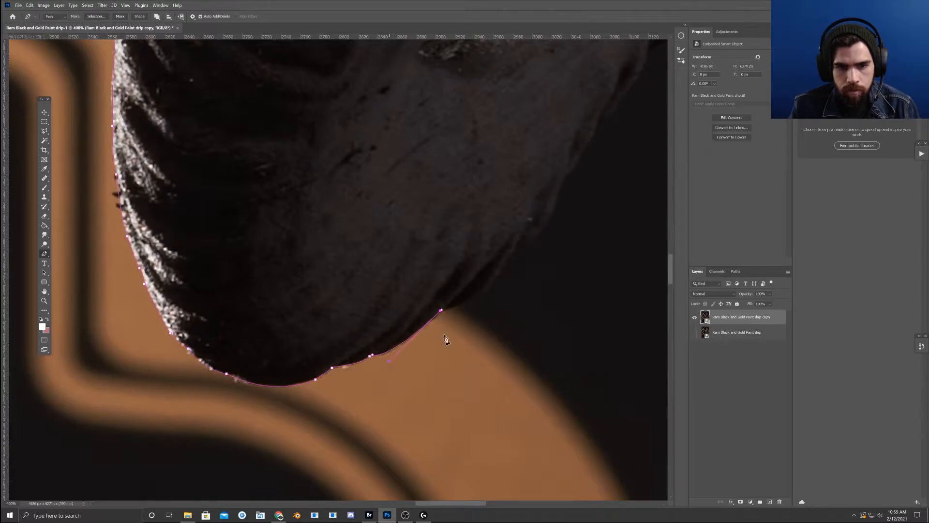
- Extend the path up the curl's dark inner edge with short curves to the notch below the rough patch
drag(532, 309, 455, 340)
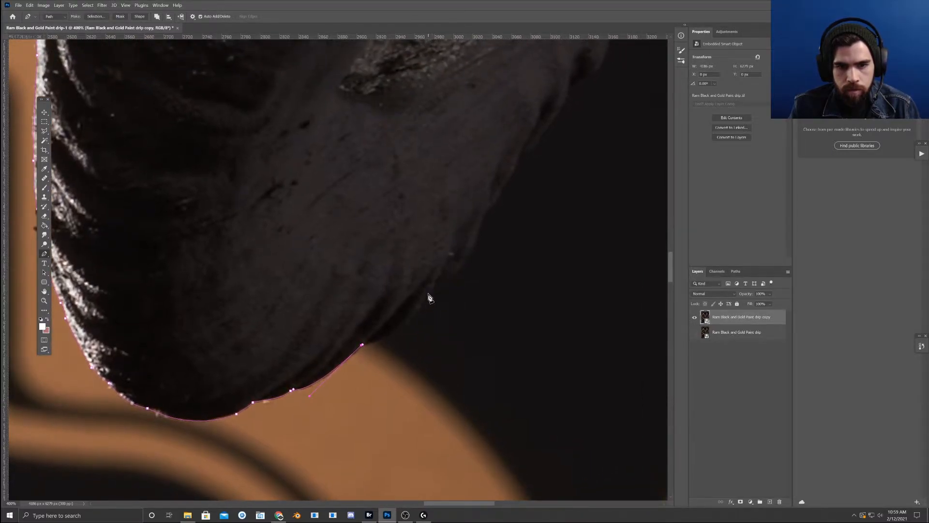
drag(428, 292, 449, 247)
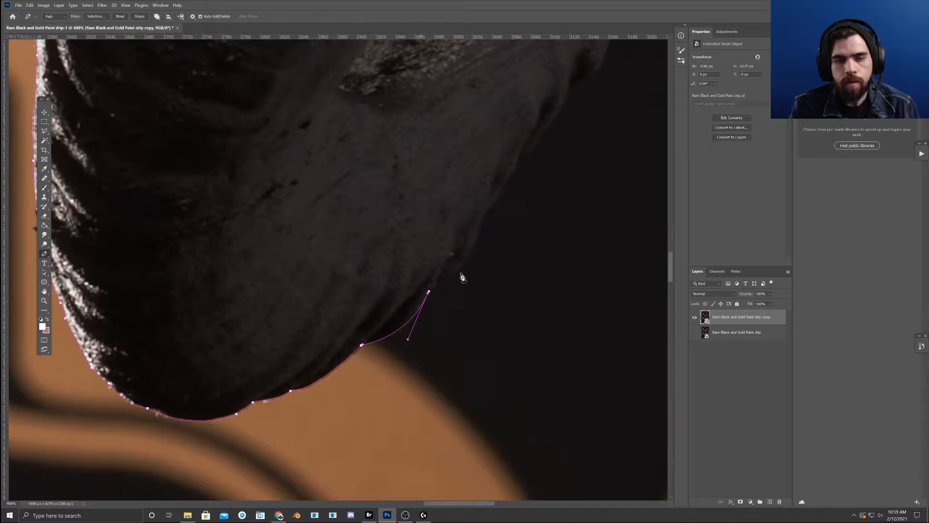
drag(482, 216, 461, 271)
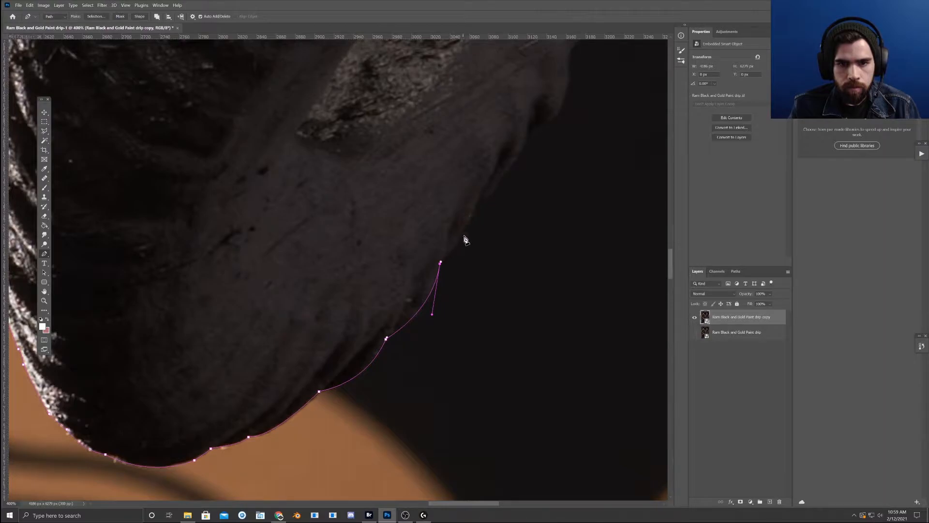
drag(464, 228, 458, 243)
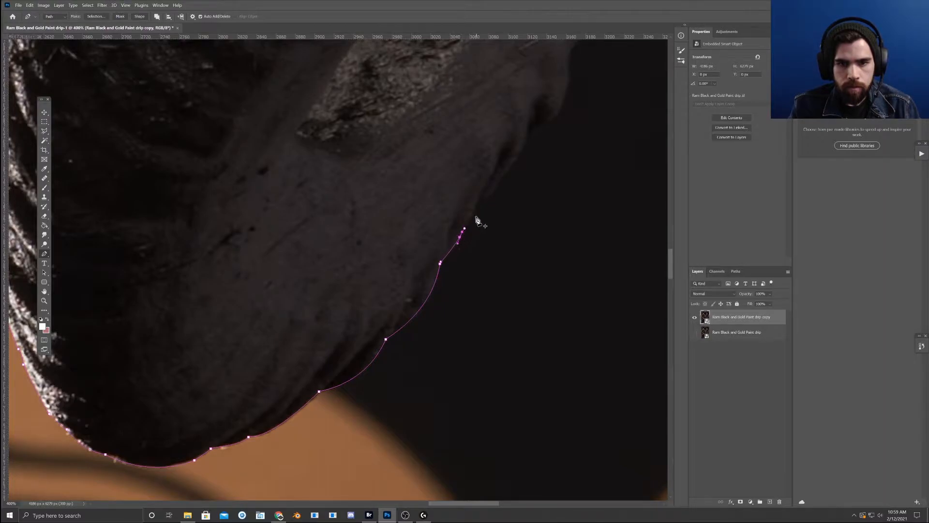
drag(508, 214, 389, 274)
drag(388, 224, 404, 261)
click(384, 222)
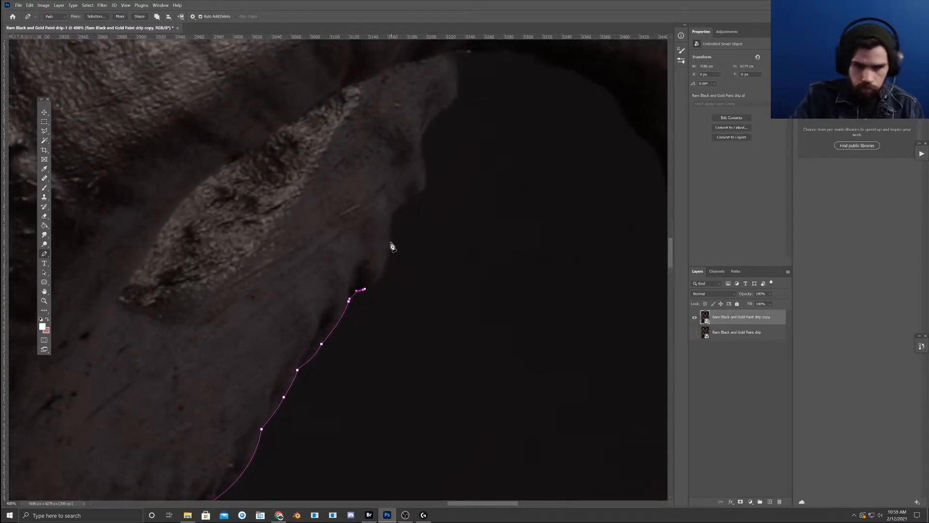
- Trace the scalloped edge above the notch with small curved segments toward the top of the dark opening
click(393, 217)
drag(393, 220, 393, 284)
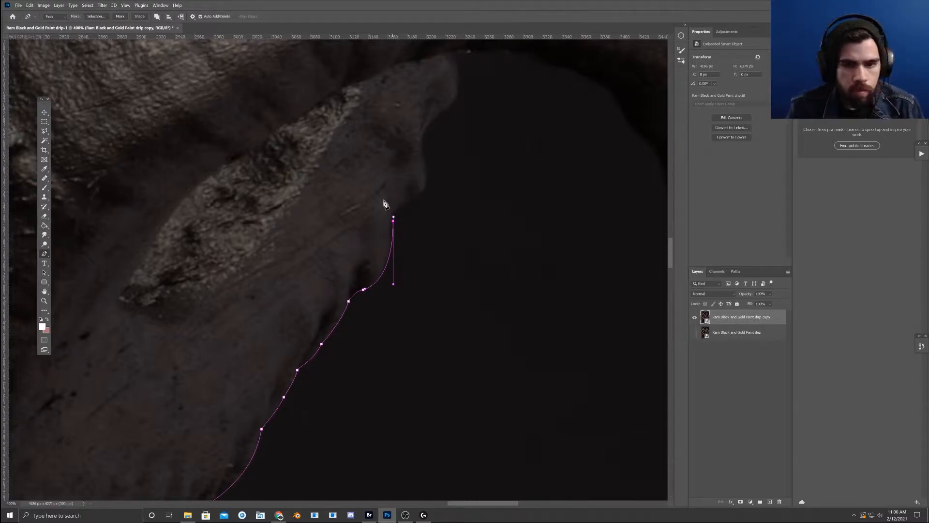
drag(394, 224, 391, 226)
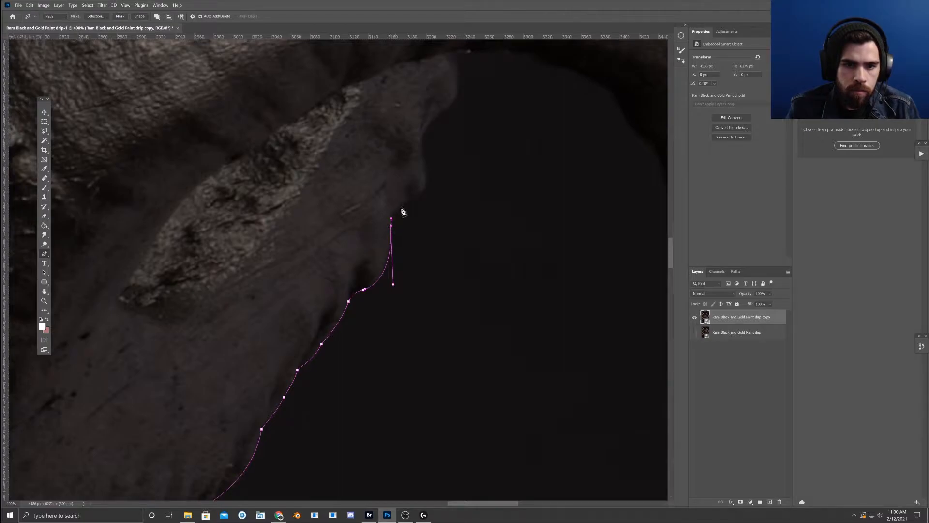
click(400, 208)
click(419, 196)
click(426, 173)
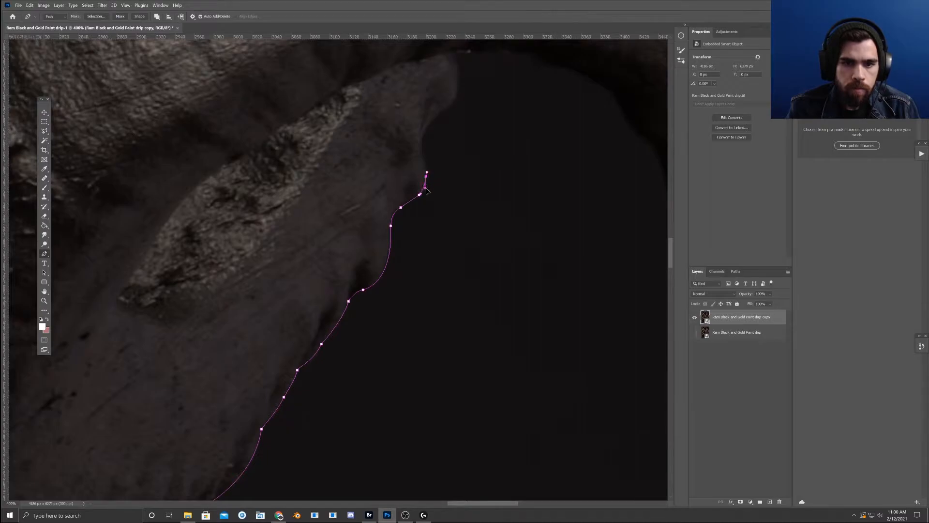
click(422, 140)
click(434, 119)
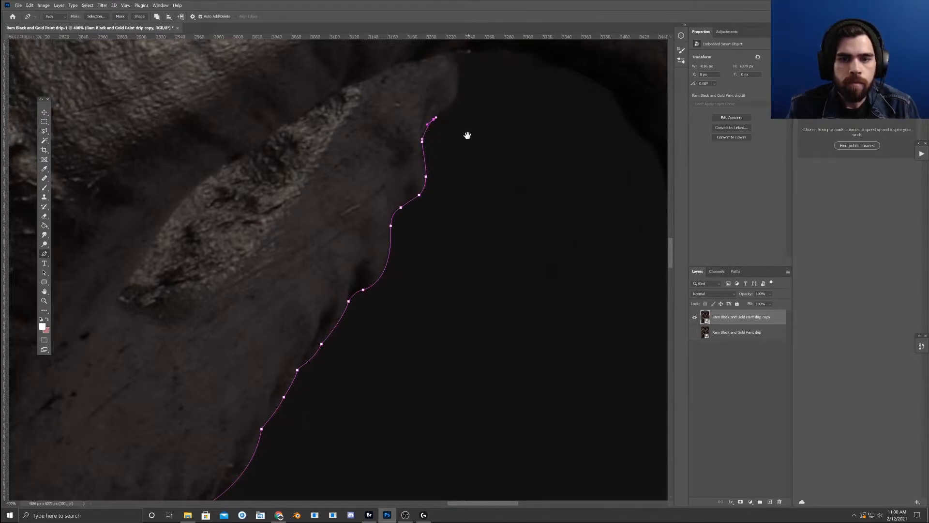
- Trace the last bump into the opening's upper corner and begin following the underside of the horn's arch
drag(469, 133, 438, 189)
click(428, 148)
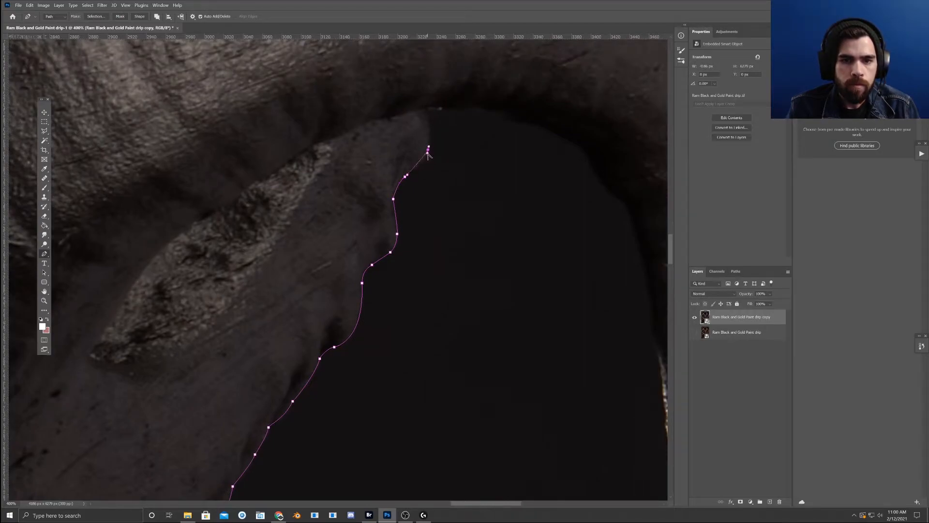
click(427, 115)
mouse_move(427, 114)
mouse_down()
mouse_move(429, 130)
mouse_move(460, 108)
mouse_move(427, 112)
mouse_up()
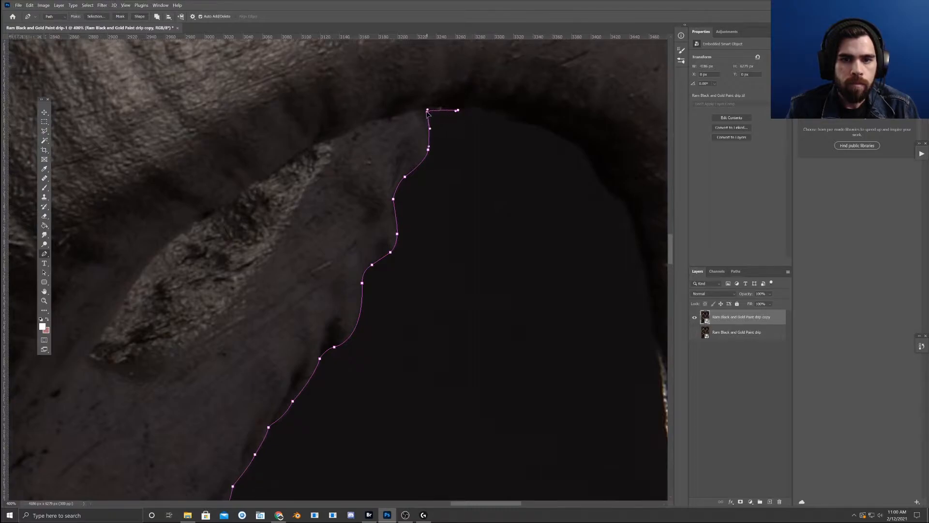
click(507, 121)
drag(506, 119, 488, 112)
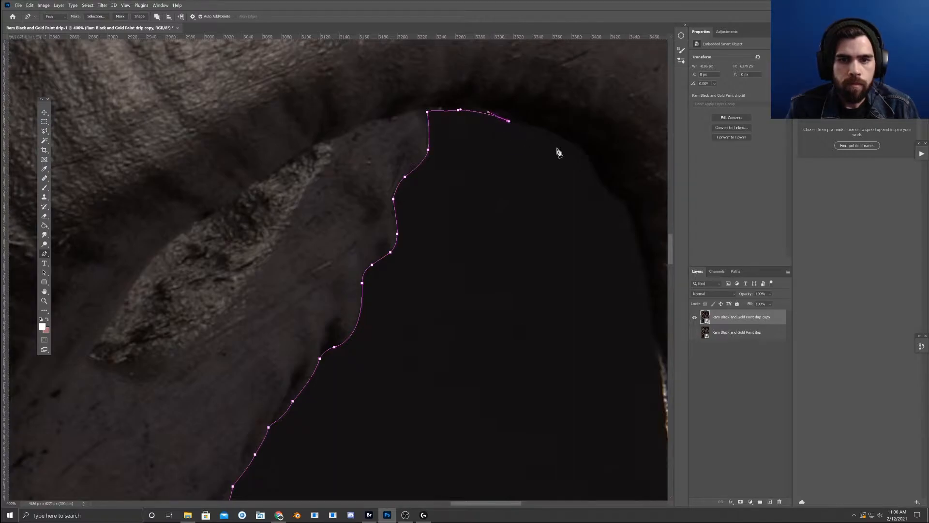
- Carry the path along the shadowed underside of the horn's arch to where it bends down toward the tip
drag(557, 147, 348, 147)
click(342, 131)
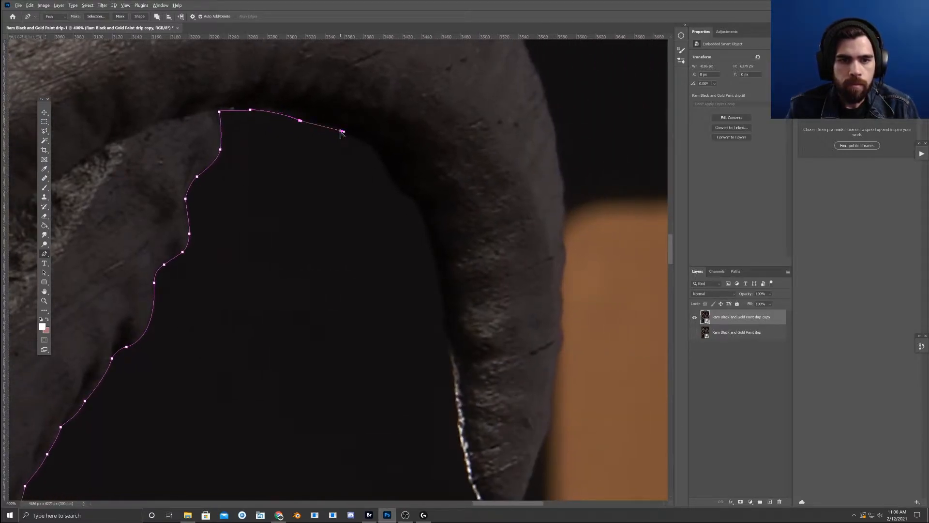
drag(371, 147, 373, 148)
click(416, 202)
drag(416, 200, 392, 185)
- Trace down the inner edge of the hanging horn tip onto its bright highlighted rim
drag(458, 256, 420, 136)
click(401, 159)
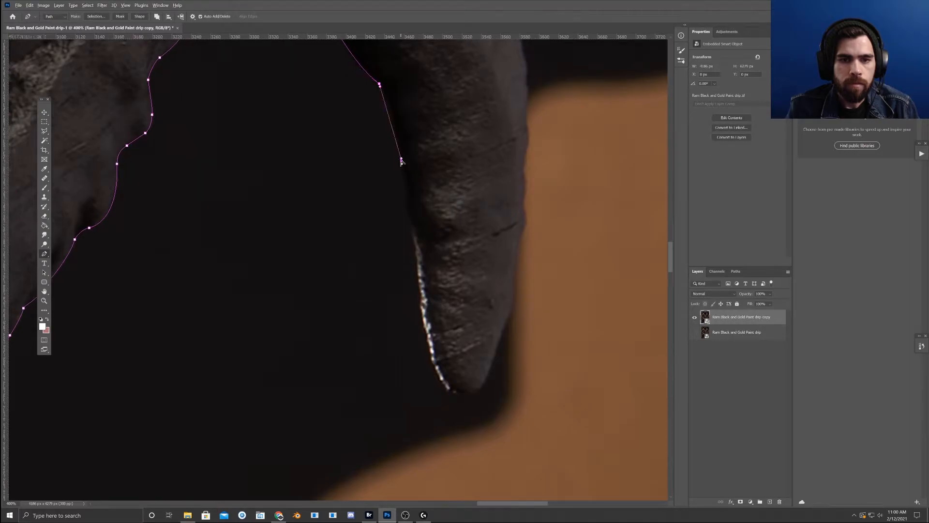
click(393, 121)
drag(406, 211, 383, 139)
click(393, 223)
click(384, 188)
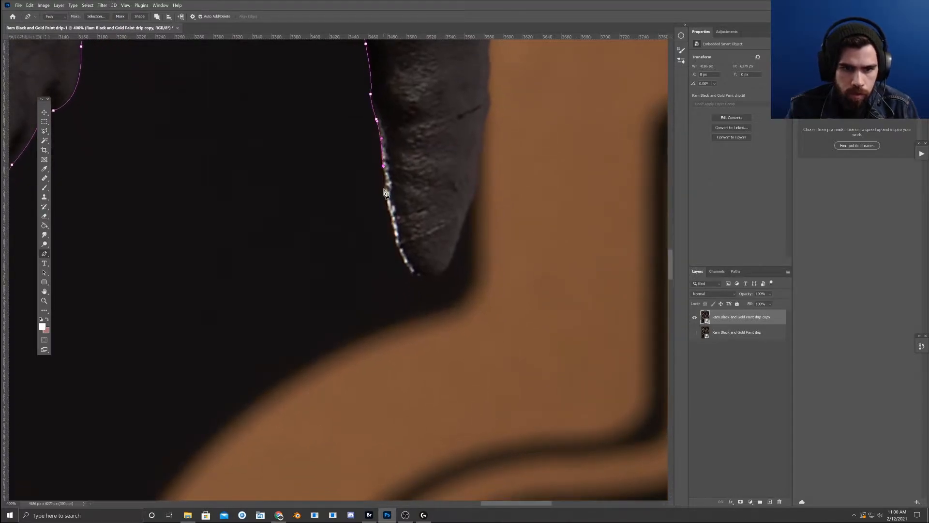
- Follow the tip's bright rim with short segments, redoing misplaced anchors, and round the end of the horn tip
drag(411, 199, 403, 172)
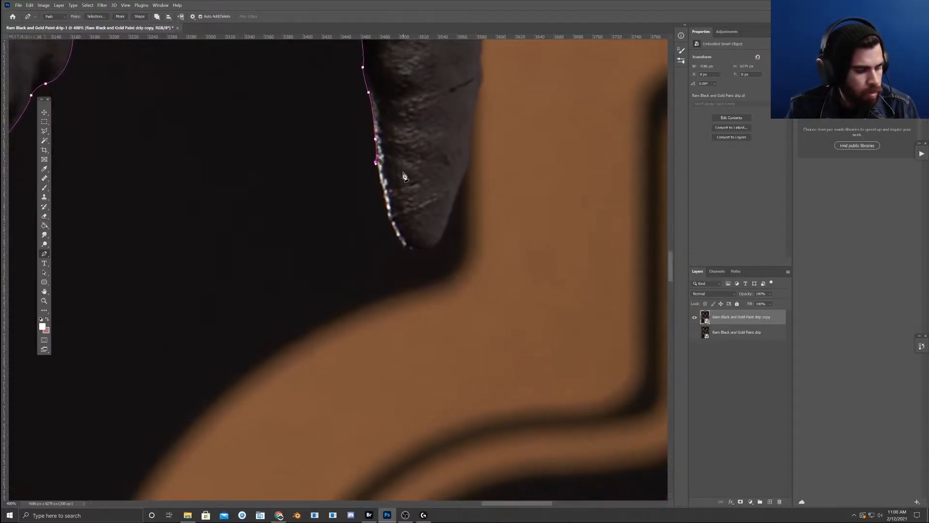
click(381, 188)
key(ctrl+z)
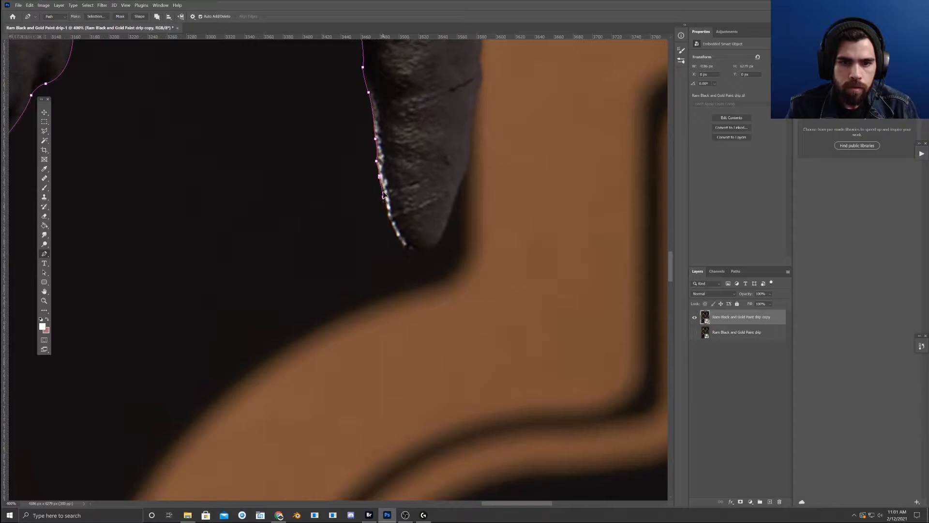
click(387, 212)
click(387, 211)
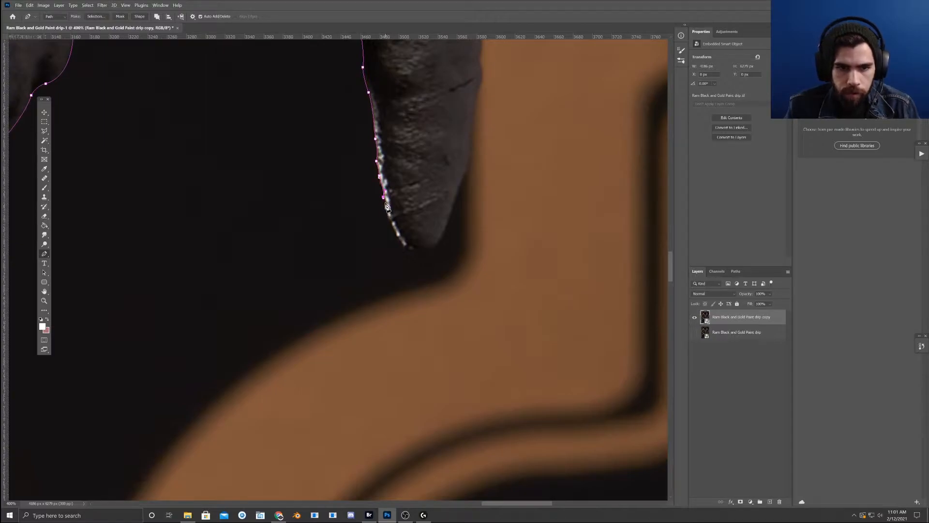
click(396, 233)
click(410, 250)
key(ctrl+z)
click(403, 246)
click(434, 247)
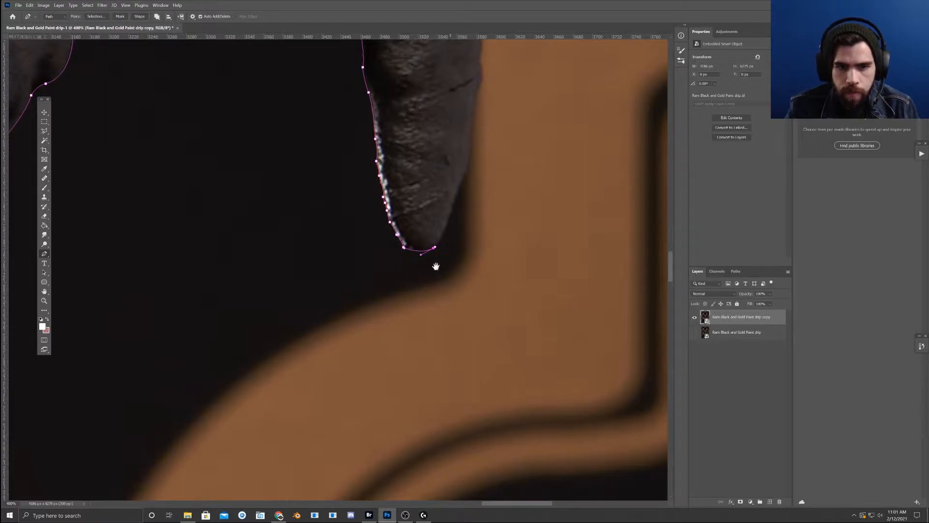
- Trace up the outer edge of the horn tip beside the orange background to just below the dark crack
drag(443, 245, 419, 286)
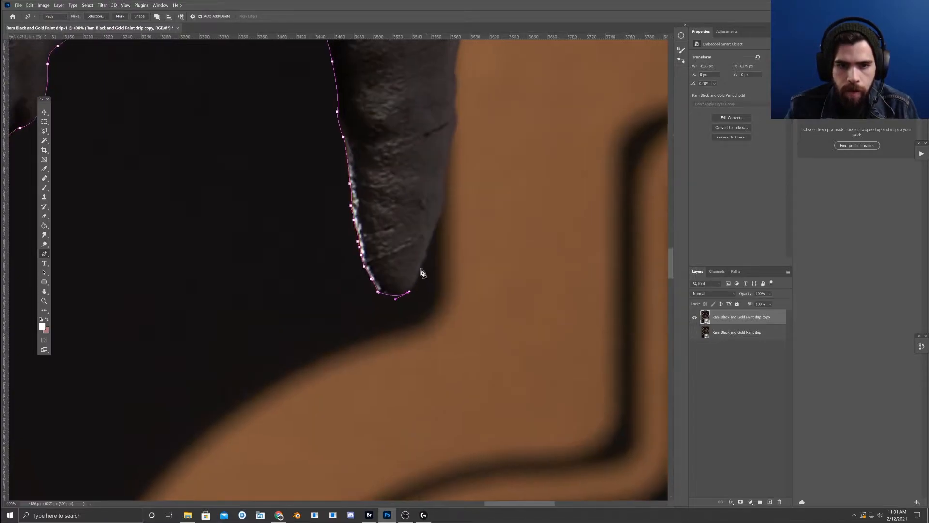
click(435, 224)
drag(479, 238, 455, 283)
click(420, 238)
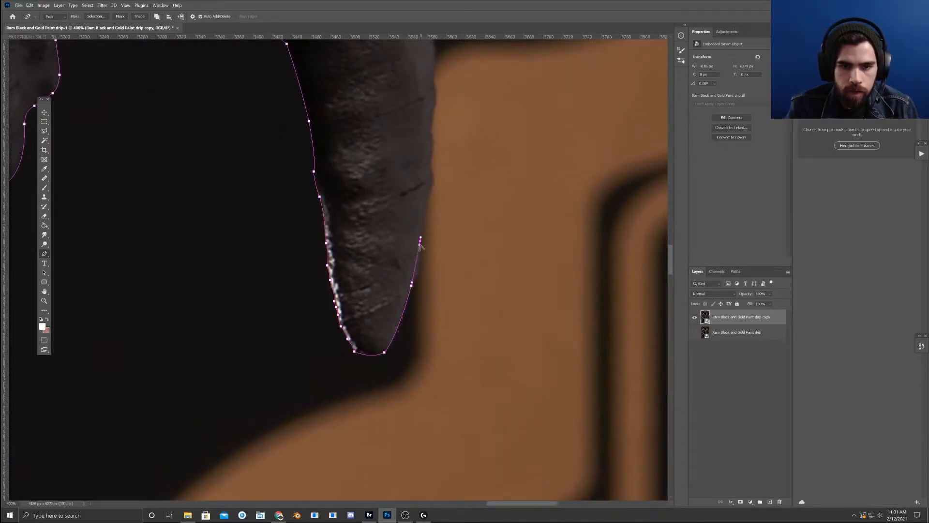
scroll(428, 249, up, 4)
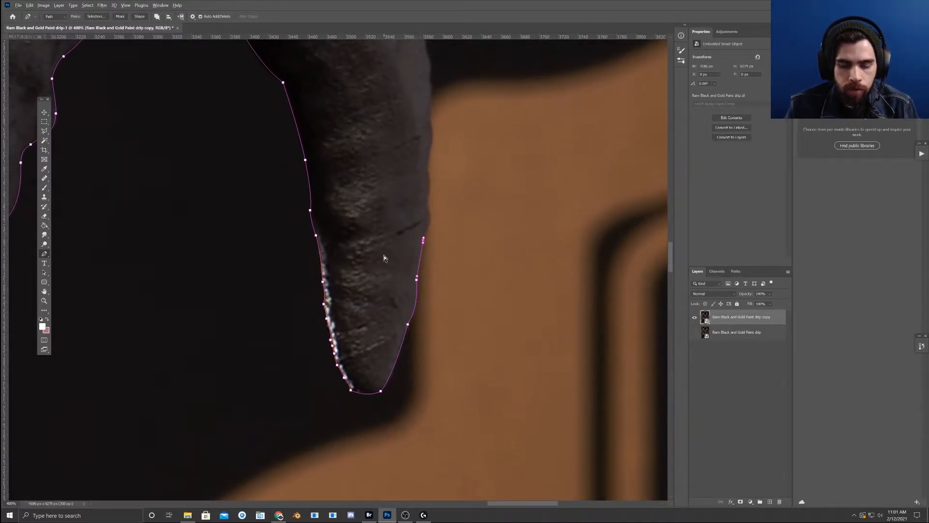
- Review the path traced around the skull and both horns, and examine the right horn's untraced outer edge
key(ctrl+minus)
key(ctrl+minus)
key(ctrl+minus)
key(ctrl+minus)
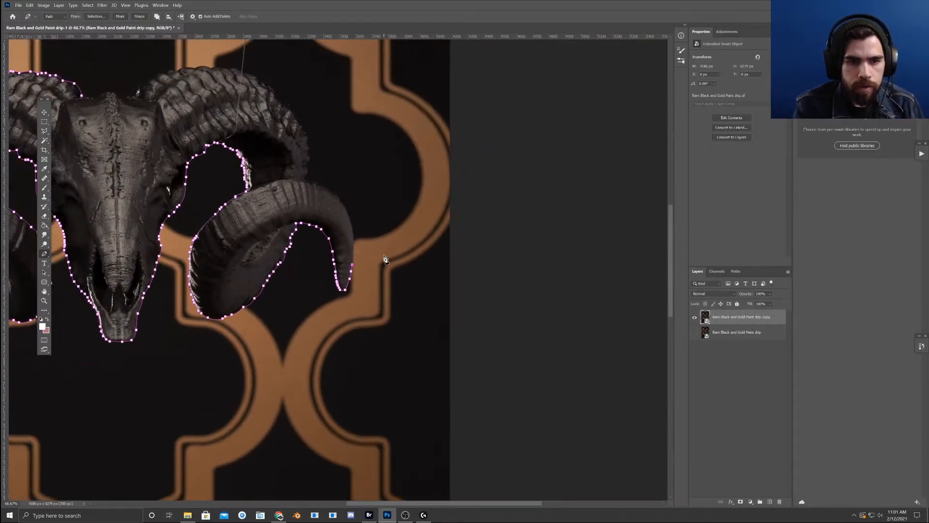
drag(367, 253, 448, 266)
drag(148, 131, 274, 139)
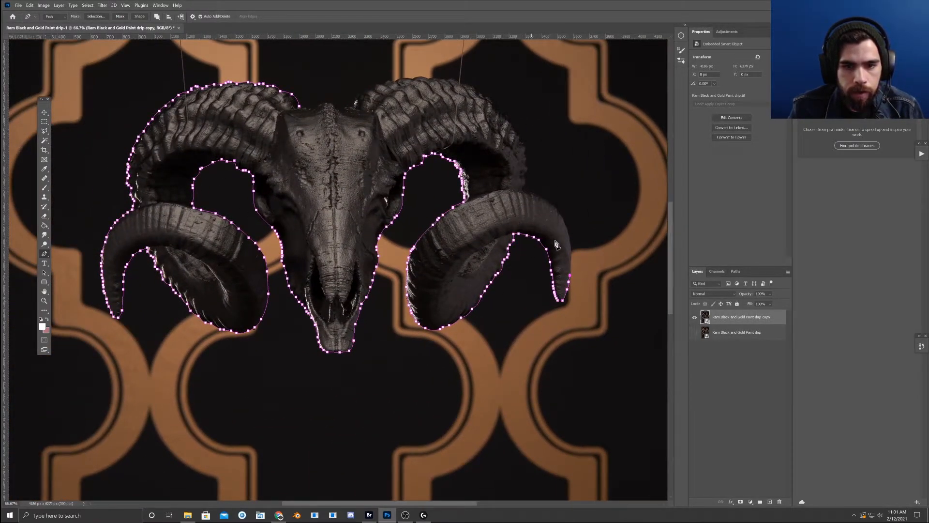
drag(560, 242, 398, 249)
key(ctrl+plus)
scroll(400, 251, up, 2)
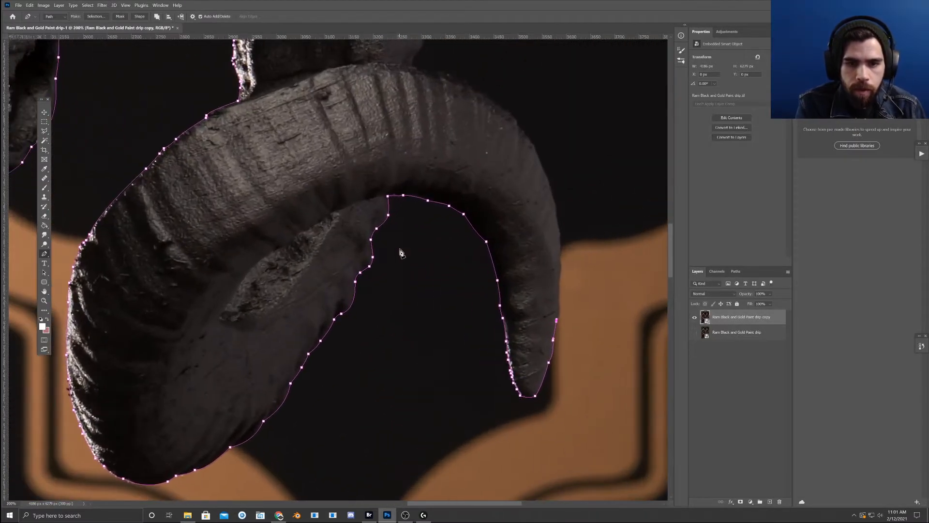
- Trace the horn's outer edge upward past the dark crack, staying beside the orange background to just below its upper corner
scroll(400, 249, up, 2)
scroll(420, 280, up, 2)
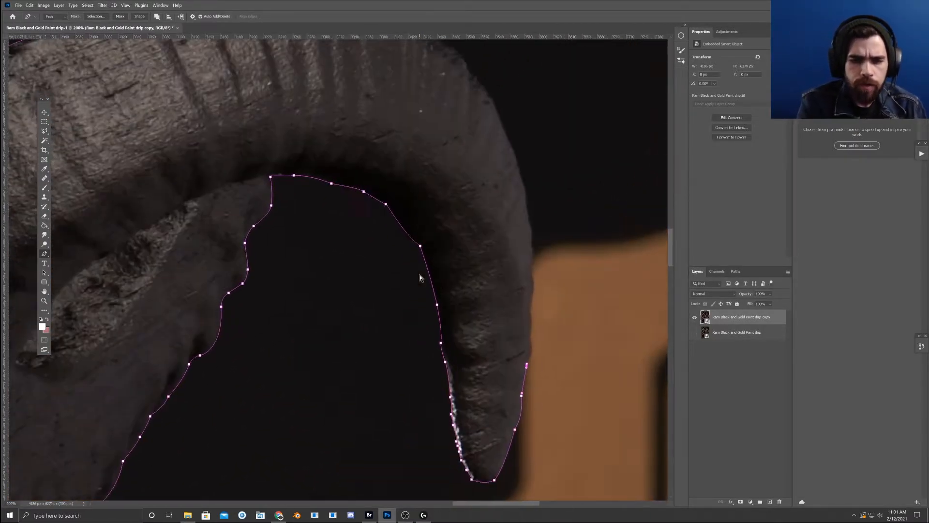
drag(414, 269, 266, 230)
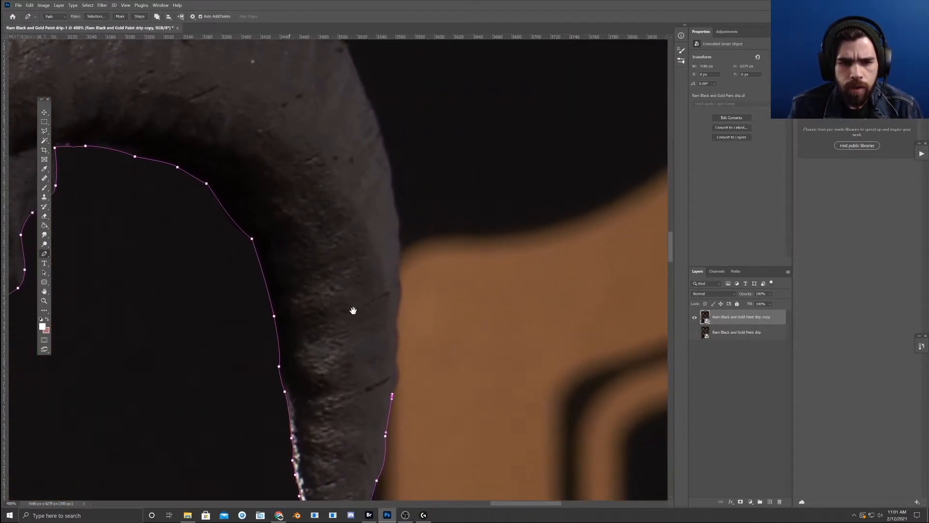
click(402, 378)
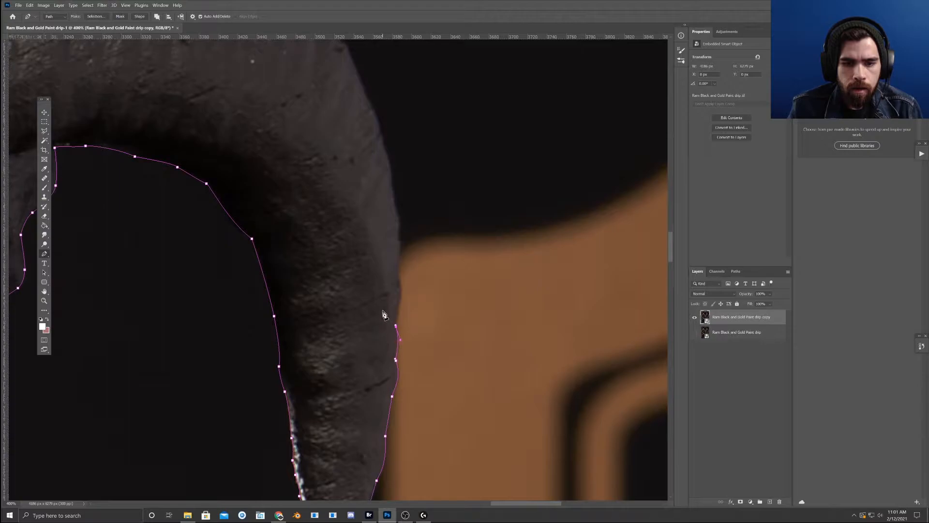
click(400, 304)
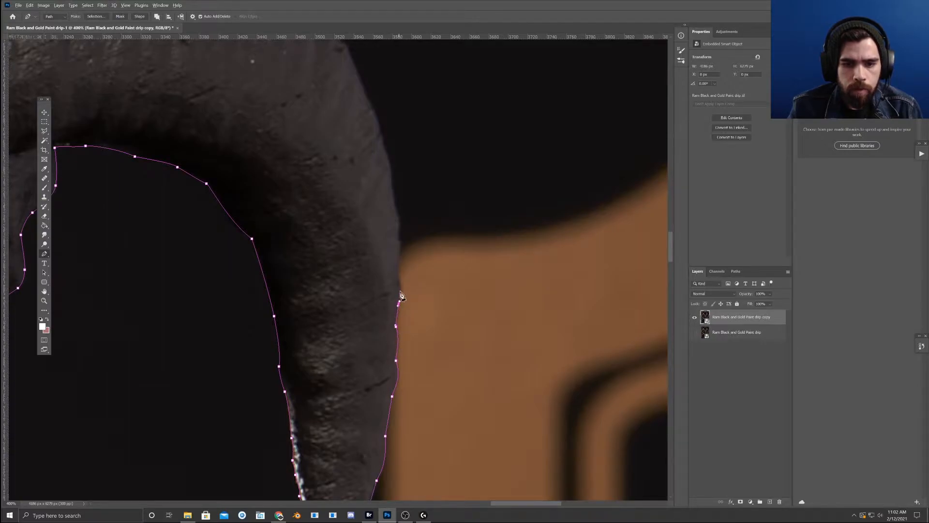
click(398, 275)
drag(412, 269, 411, 286)
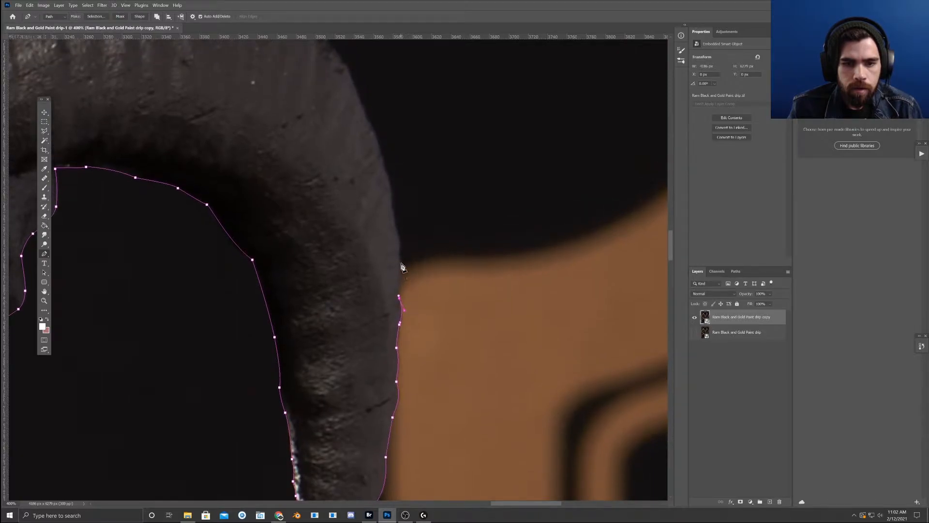
- Continue the path up the horn's outer edge above the orange area, along the smooth side against the black background
click(399, 262)
click(399, 244)
click(396, 226)
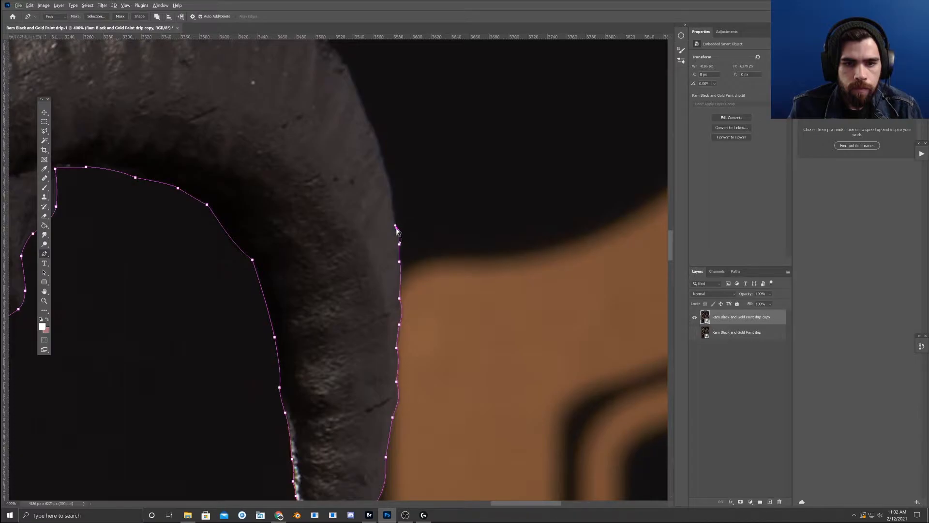
drag(413, 229, 436, 272)
click(389, 234)
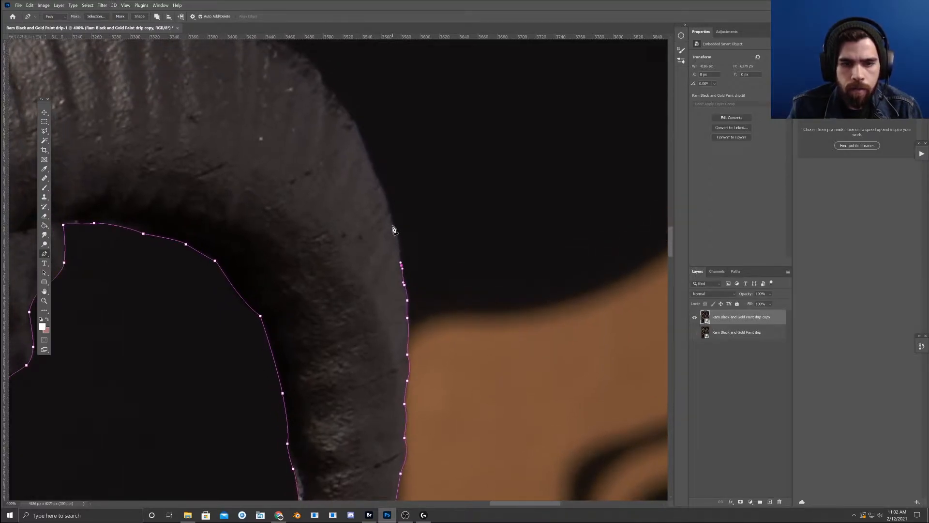
click(392, 223)
click(401, 239)
drag(397, 258, 420, 255)
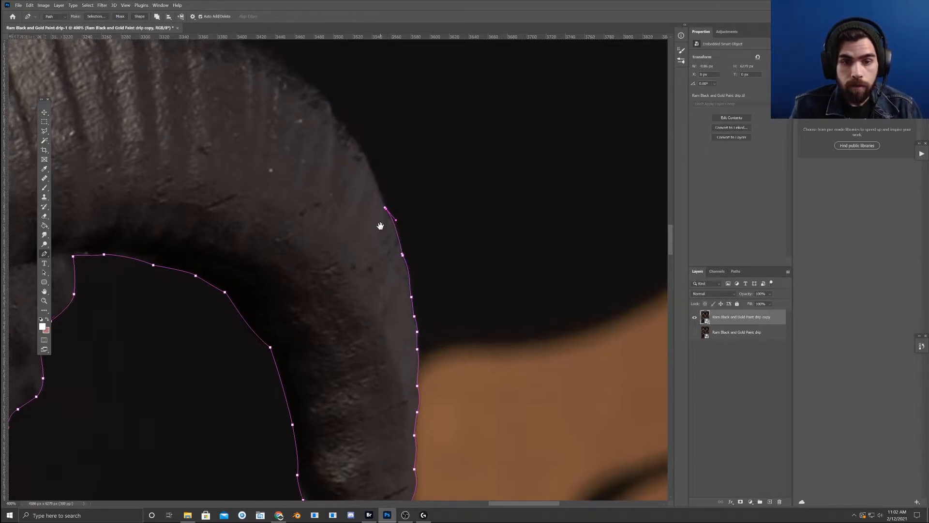
- Trace around the shoulder of the horn's outer curve with short curved segments following its rough, dark rim
scroll(379, 213, up, 1)
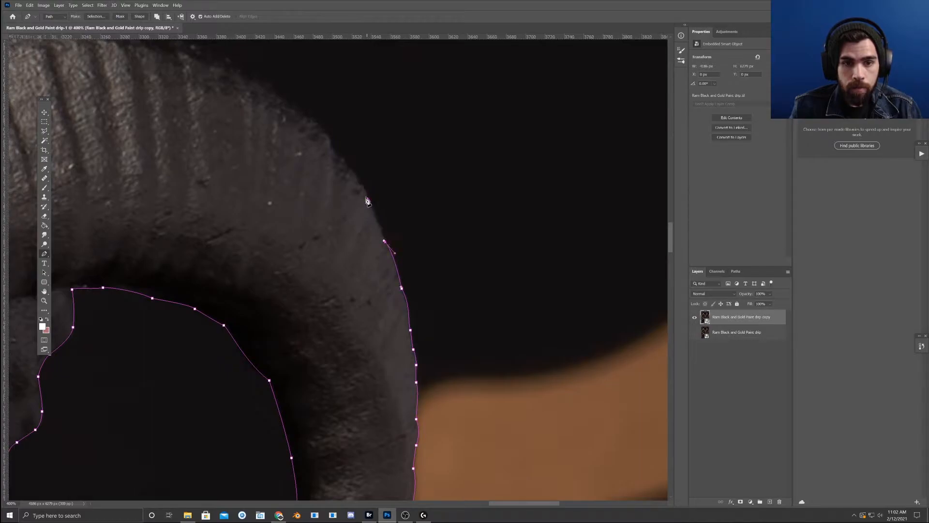
click(366, 194)
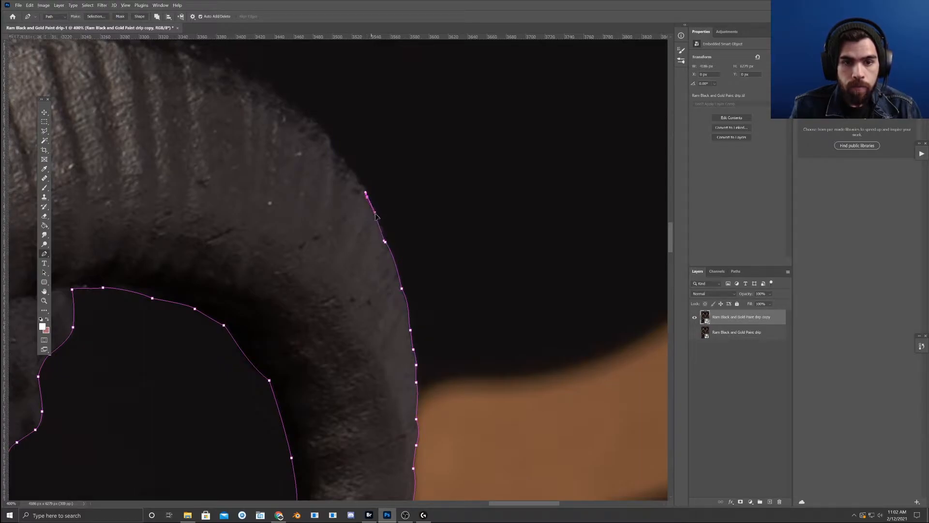
drag(368, 204, 370, 226)
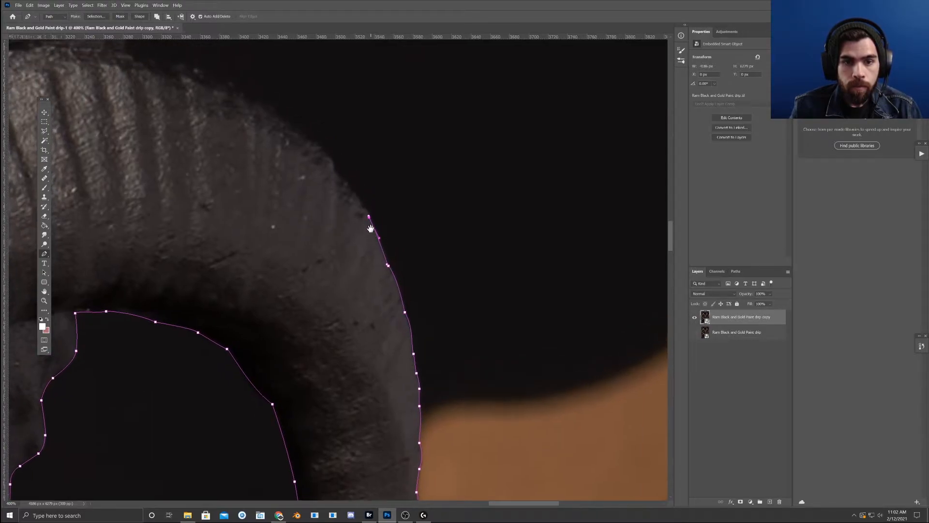
click(352, 193)
drag(355, 192, 353, 215)
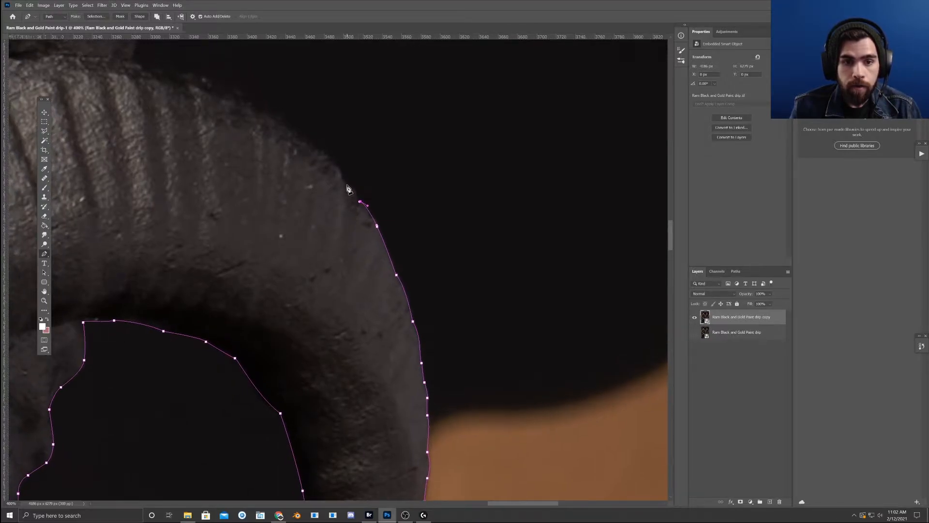
drag(342, 180, 354, 226)
drag(331, 179, 337, 241)
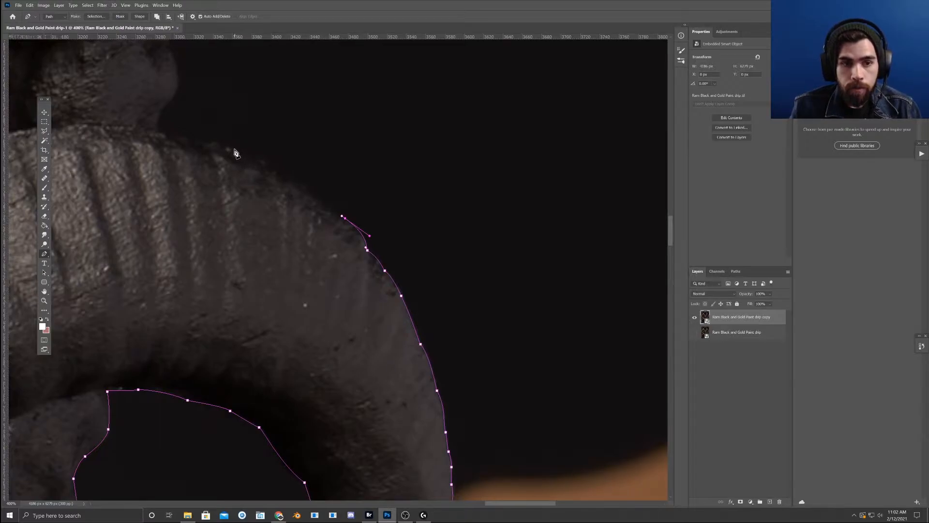
- Trace over the top of the curled horn to its junction with the rough horn section behind, adding an anchor on the last segment
click(312, 191)
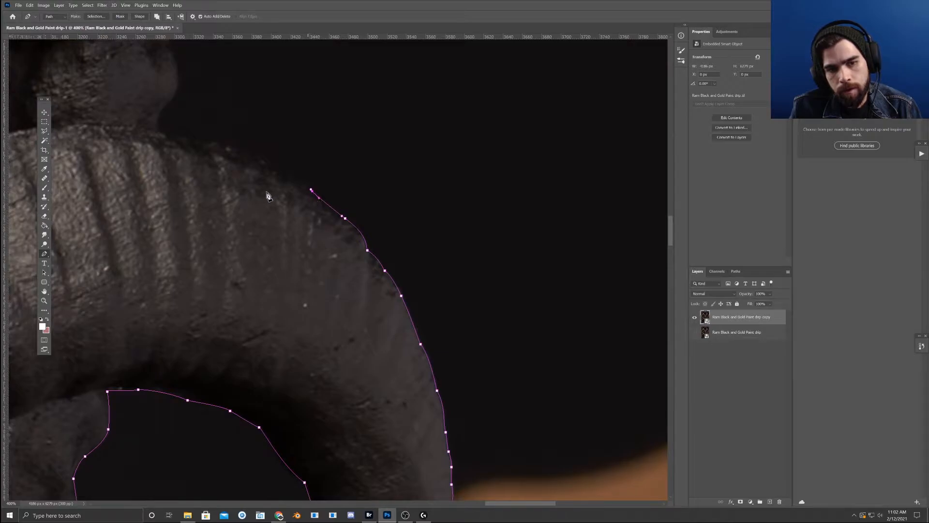
drag(283, 174, 280, 173)
key(ctrl+z)
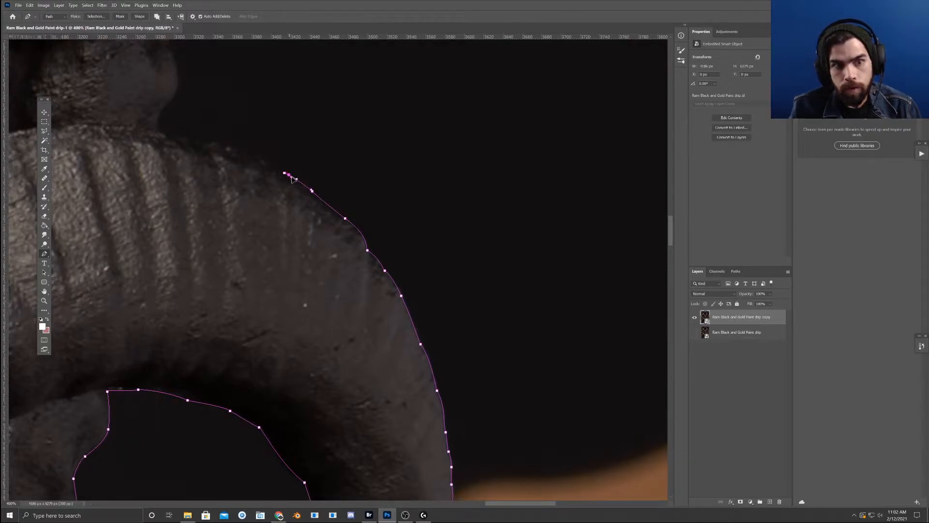
drag(251, 169, 297, 211)
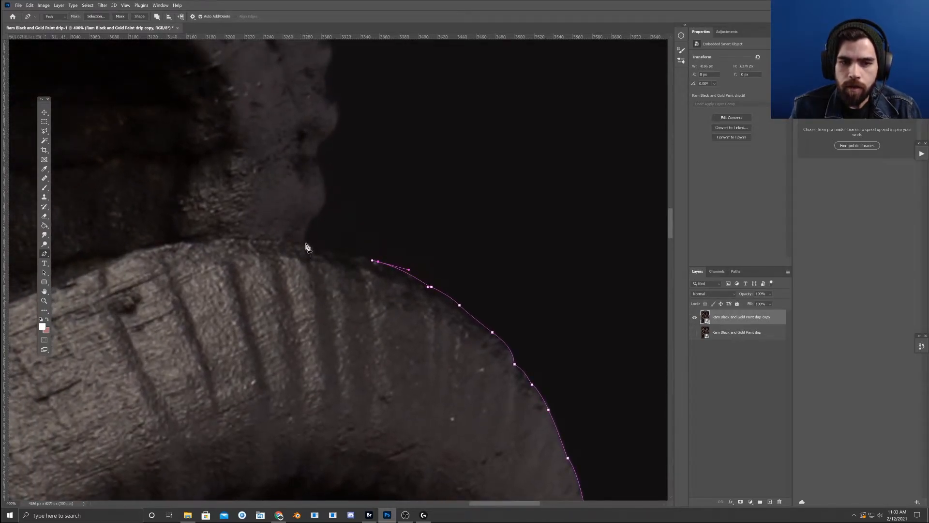
click(303, 241)
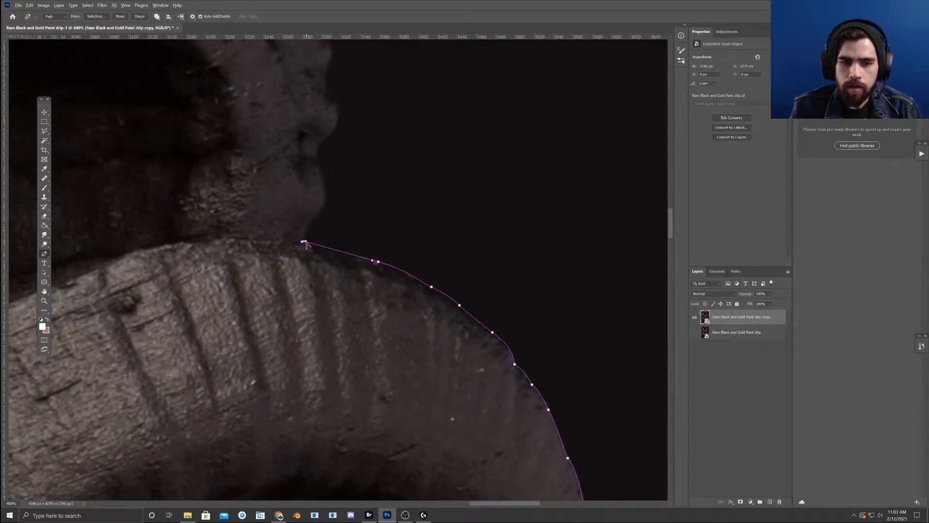
drag(340, 249, 342, 250)
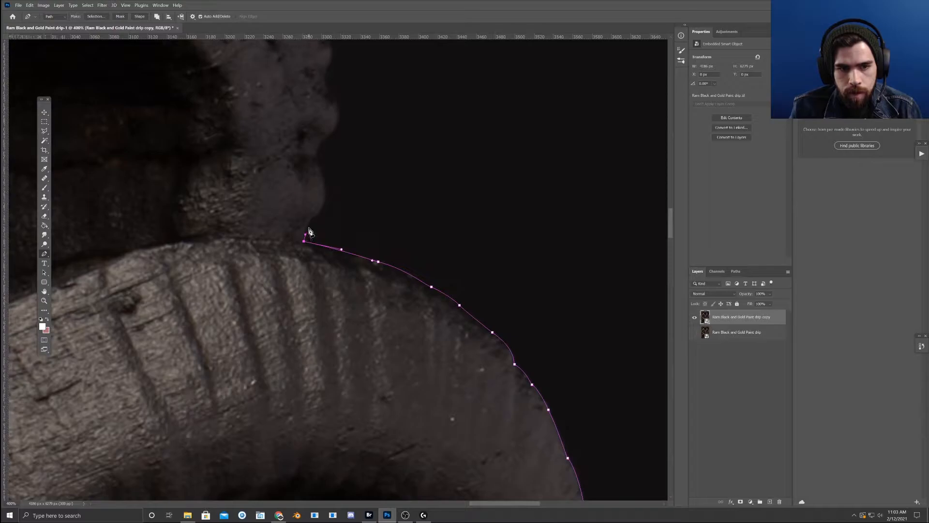
- Turn the path upward at the junction and follow the lower scalloped bumps on the rear horn section's outer edge
click(308, 226)
drag(369, 215, 366, 248)
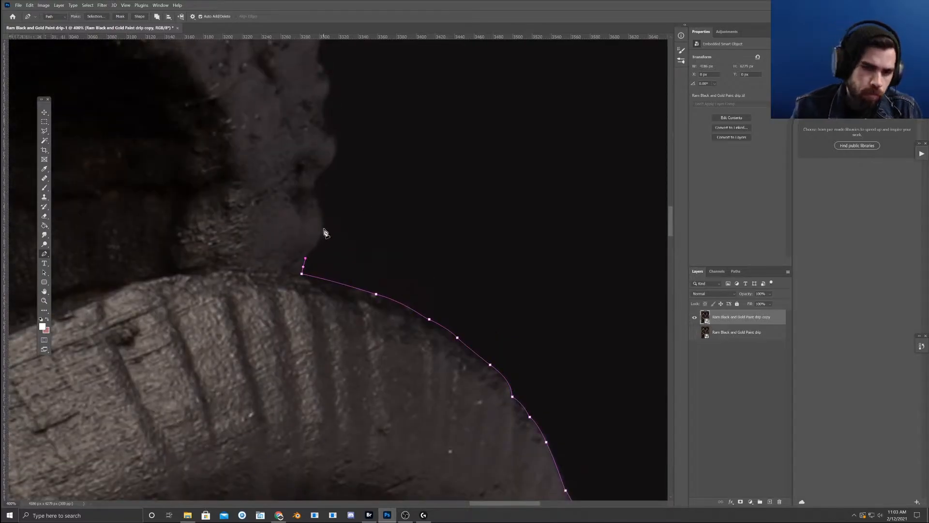
drag(323, 224, 322, 217)
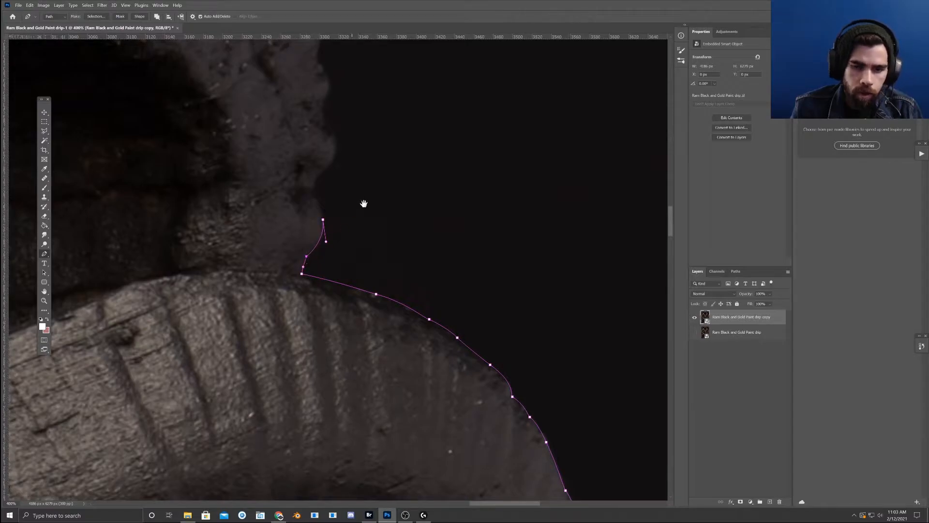
drag(365, 205, 363, 242)
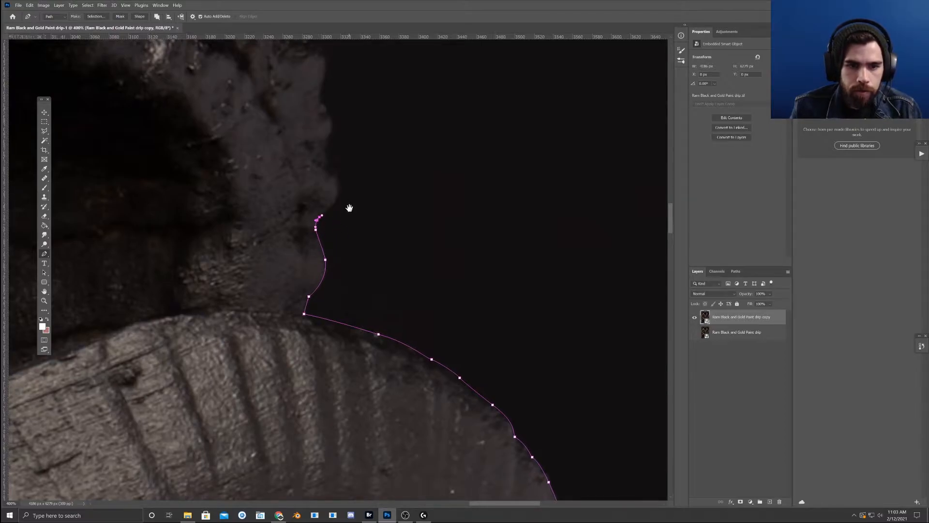
scroll(349, 206, up, 4)
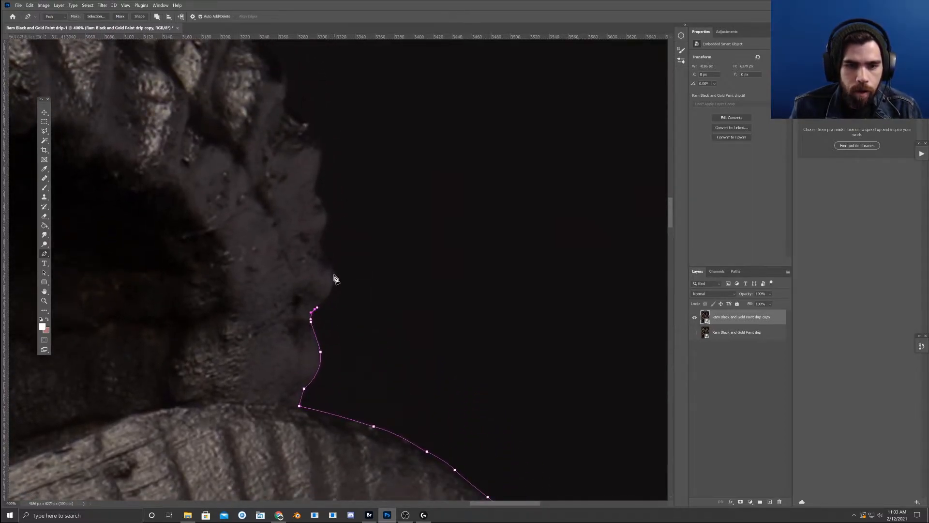
drag(334, 272, 339, 292)
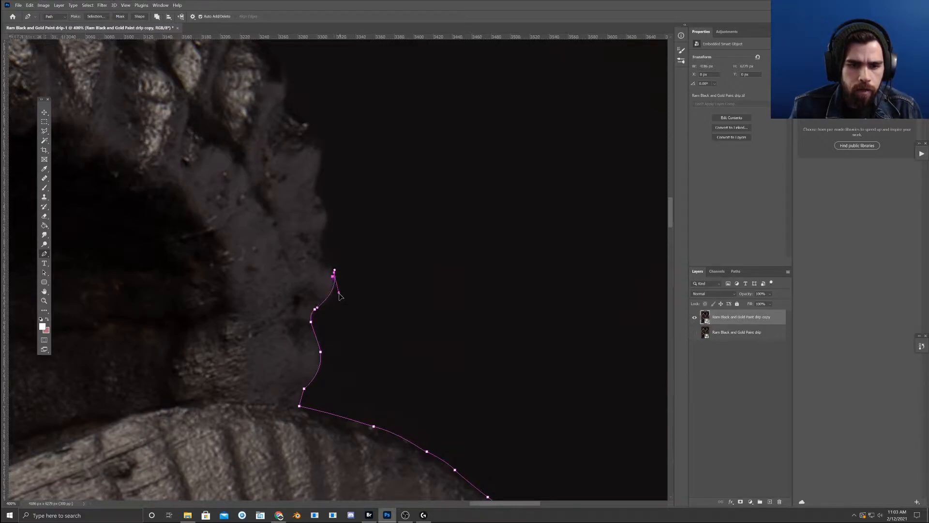
drag(321, 250, 333, 262)
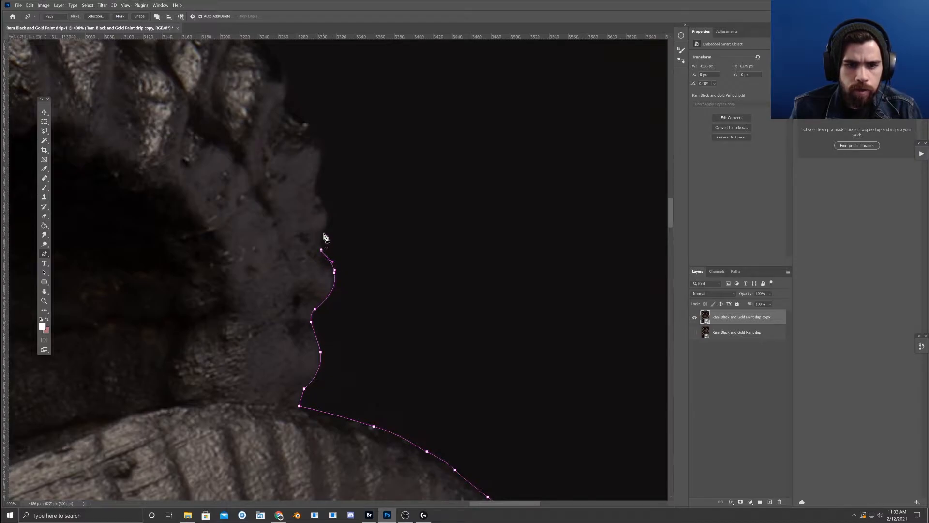
mouse_move(318, 242)
mouse_down()
mouse_move(343, 254)
mouse_move(323, 226)
mouse_up()
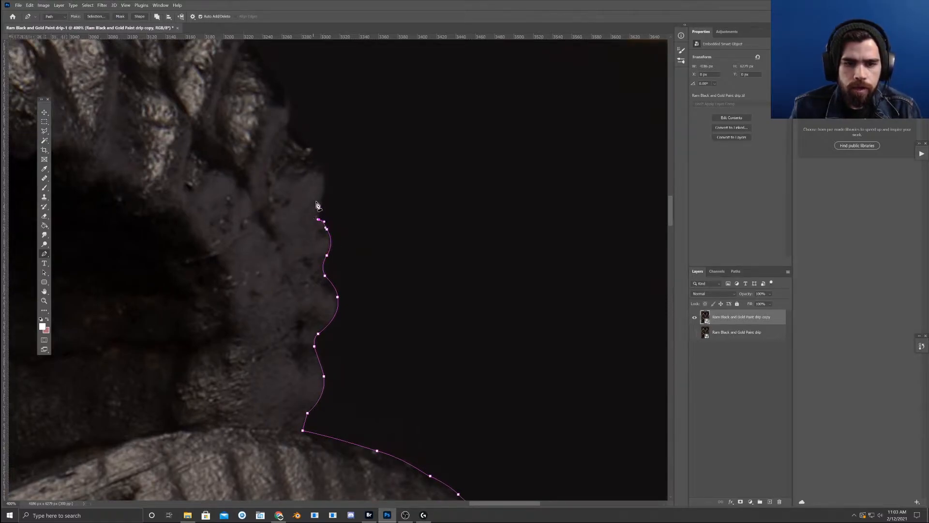
- Trace the upper bumps of the scalloped edge and continue up the dark diagonal rim beside the bright ridges
drag(321, 197, 334, 229)
drag(320, 196, 308, 267)
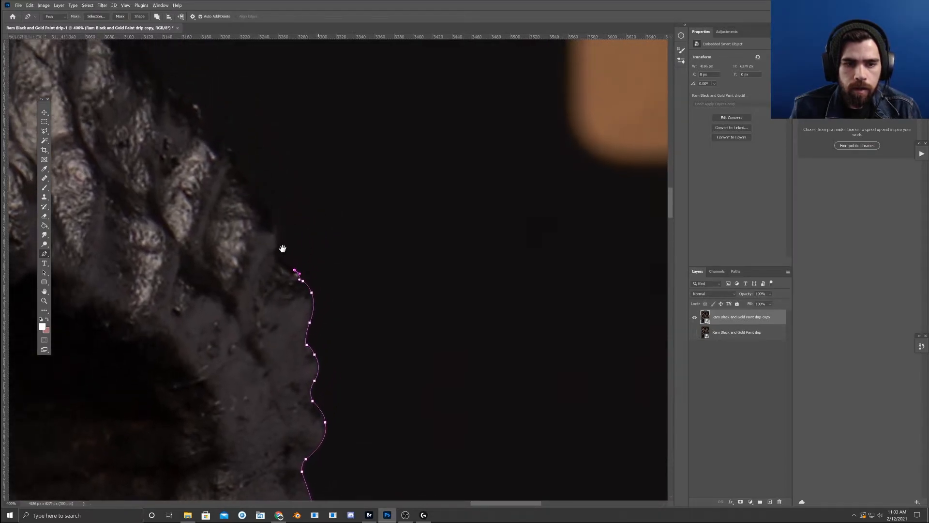
click(278, 250)
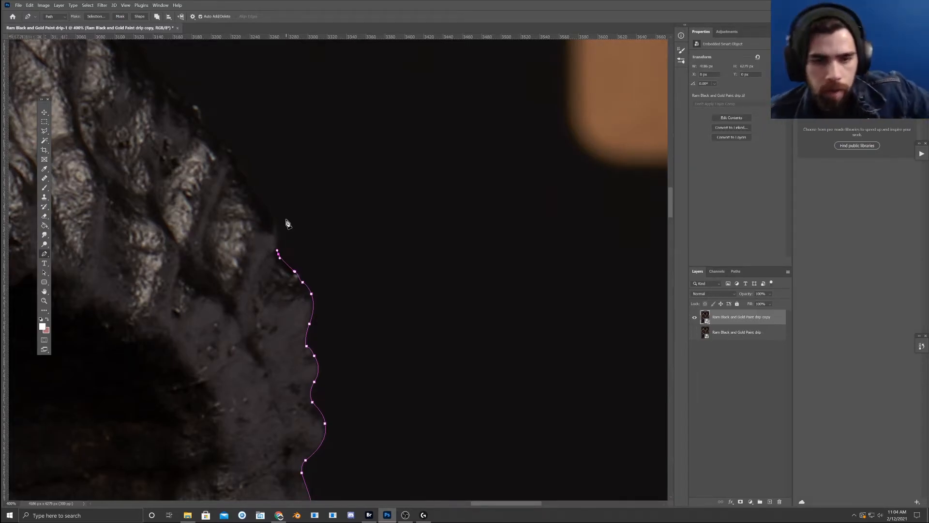
click(262, 202)
drag(265, 207, 282, 219)
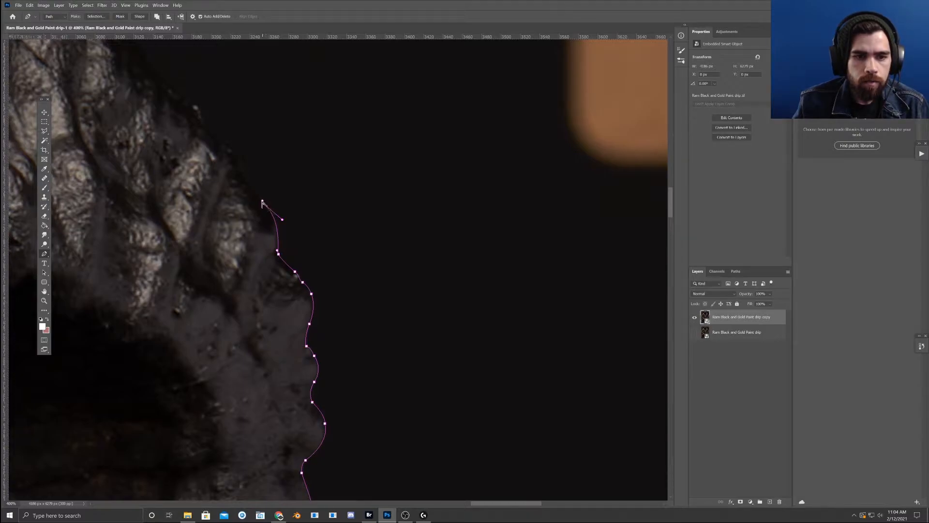
scroll(261, 202, up, 2)
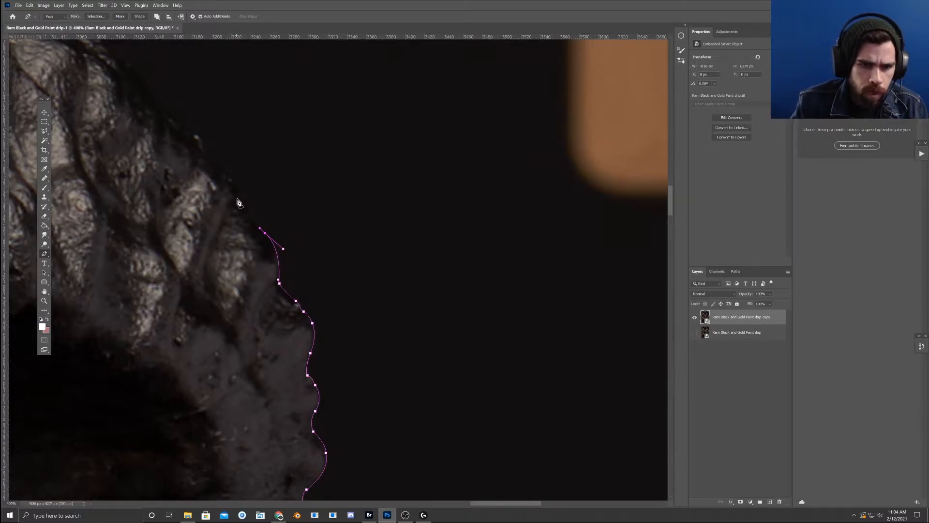
click(239, 195)
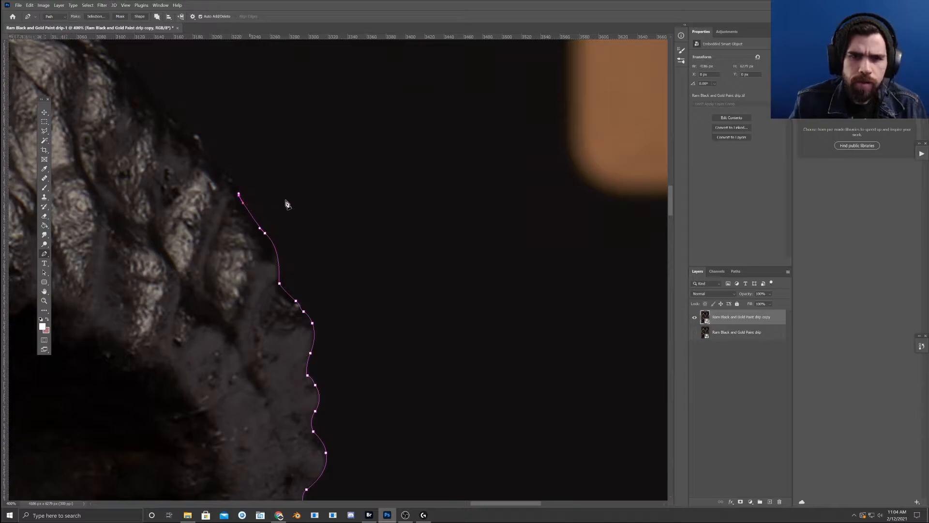
- Follow the jagged diagonal rim up and inward with short segments to the start of the horn's ridged crest
scroll(277, 202, up, 2)
drag(225, 189, 243, 220)
click(211, 176)
click(213, 196)
click(201, 194)
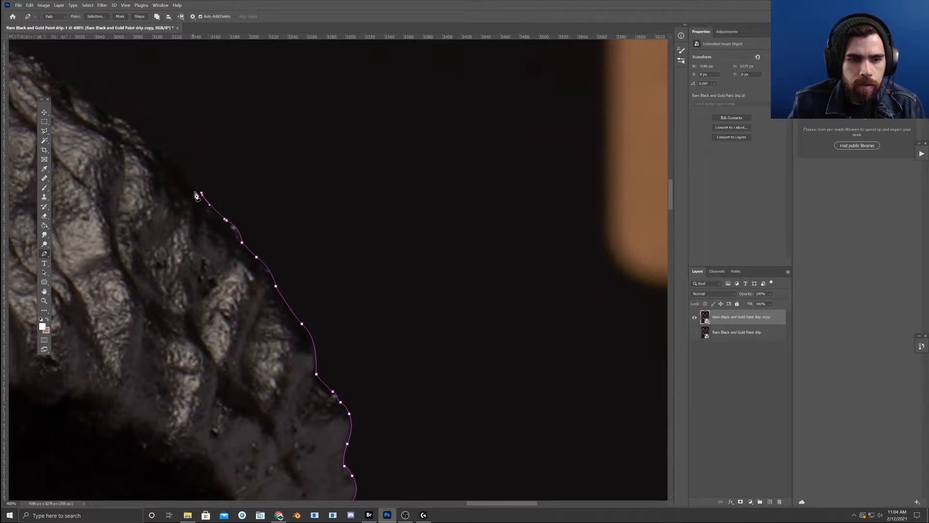
click(191, 189)
drag(186, 170, 224, 186)
click(159, 159)
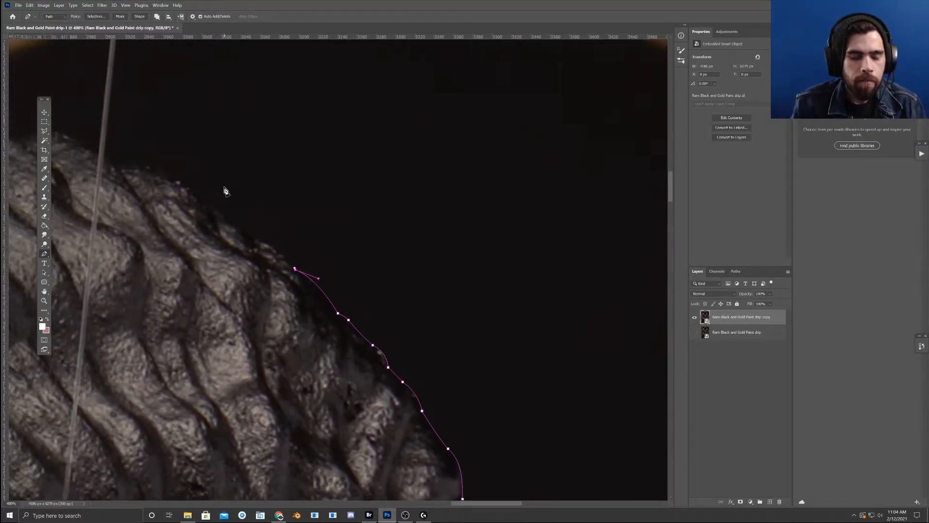
- Trace curved segments over the horn's ridged crest and across the thin hanging string to the ridge just beyond it
click(251, 240)
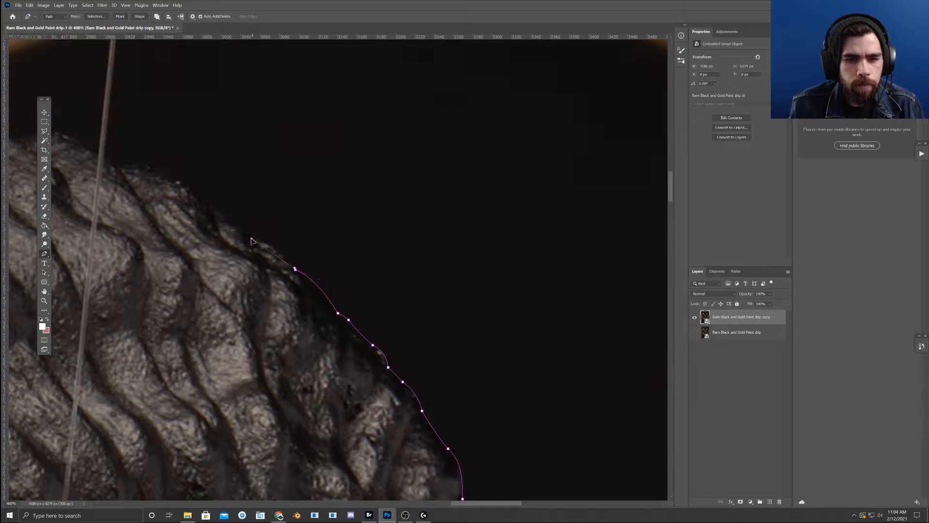
drag(253, 240, 283, 256)
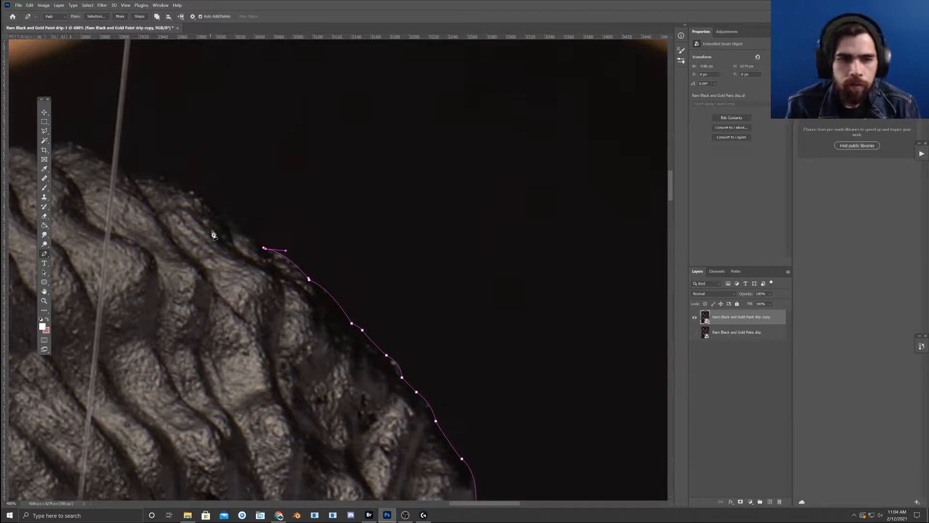
click(220, 216)
drag(221, 216, 268, 256)
drag(141, 214, 310, 256)
drag(212, 224, 260, 264)
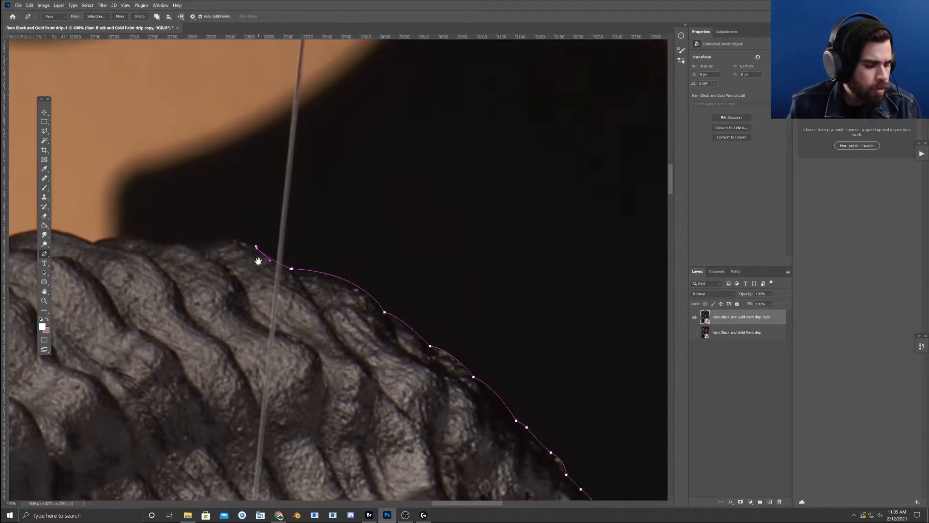
- Extend the path with curved segments over the next two low ridges of the horn's crest, stopping at the dip below the tan backdrop
click(192, 247)
drag(192, 246, 262, 240)
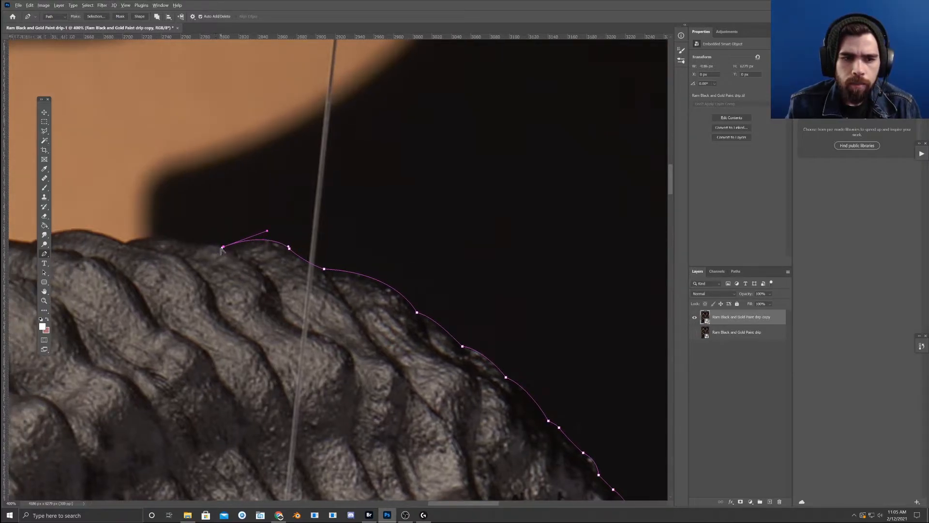
click(126, 242)
drag(126, 242, 156, 225)
drag(176, 256, 275, 265)
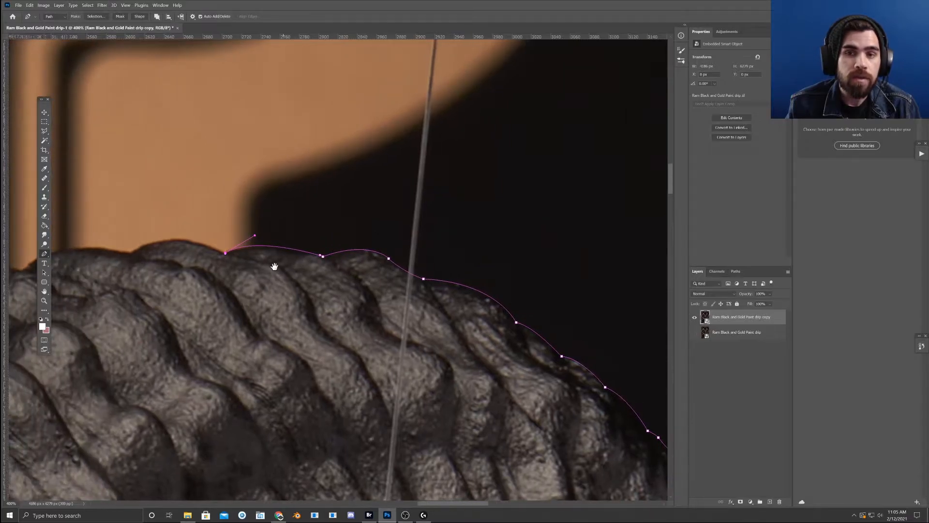
click(132, 252)
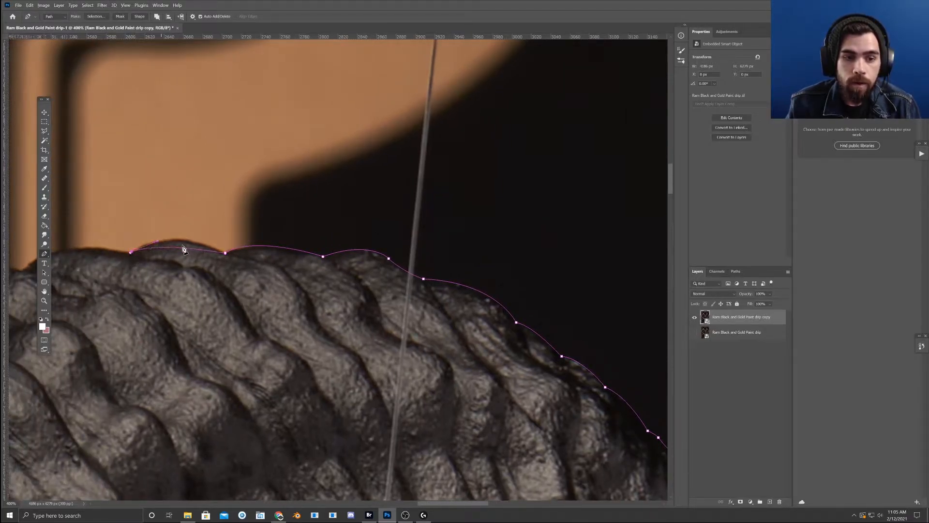
key(ctrl+z)
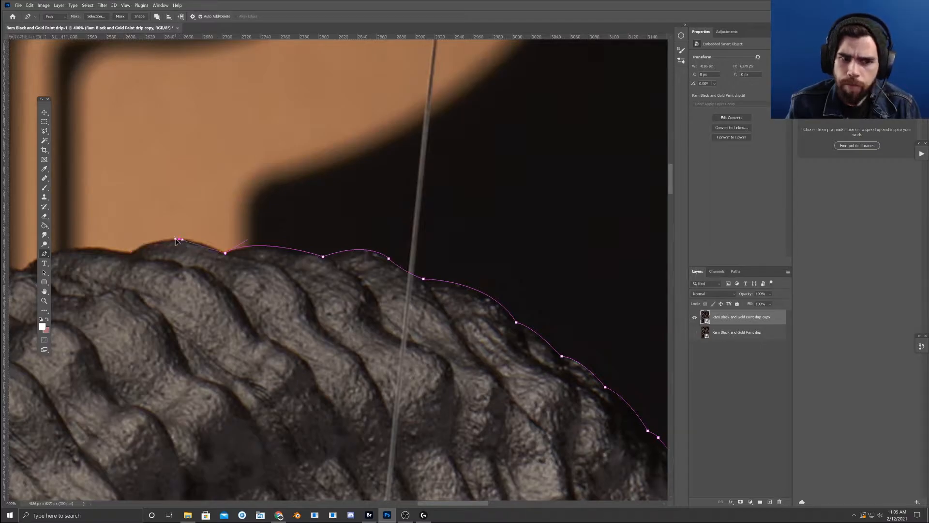
key(ctrl+z)
- Trace the rounded ridge against the tan backdrop in two segments through its peak, then curve on to the top of the neighbouring ridge
drag(180, 240, 195, 240)
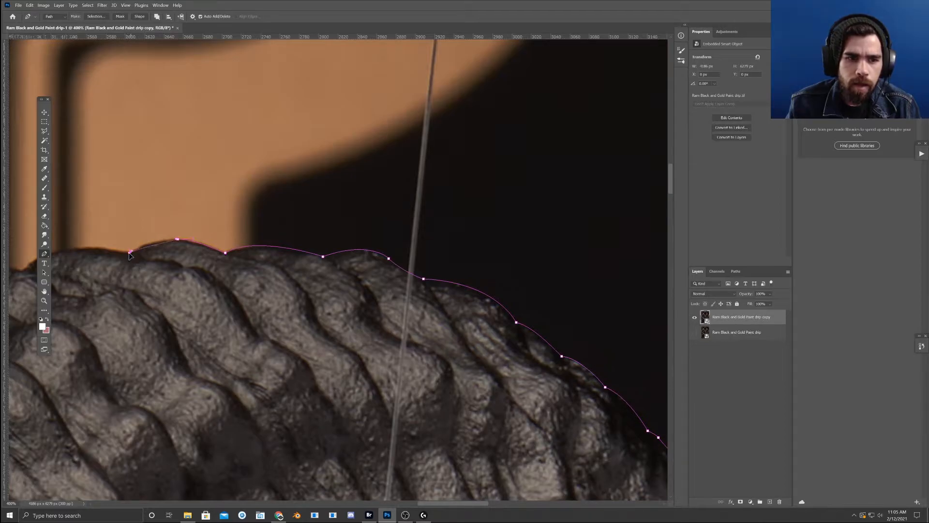
drag(130, 252, 288, 272)
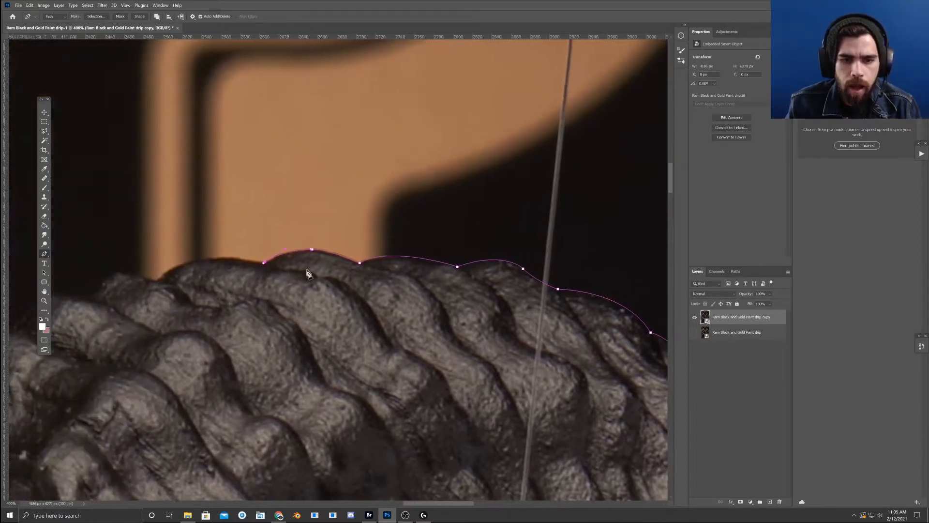
click(199, 261)
drag(235, 261, 237, 256)
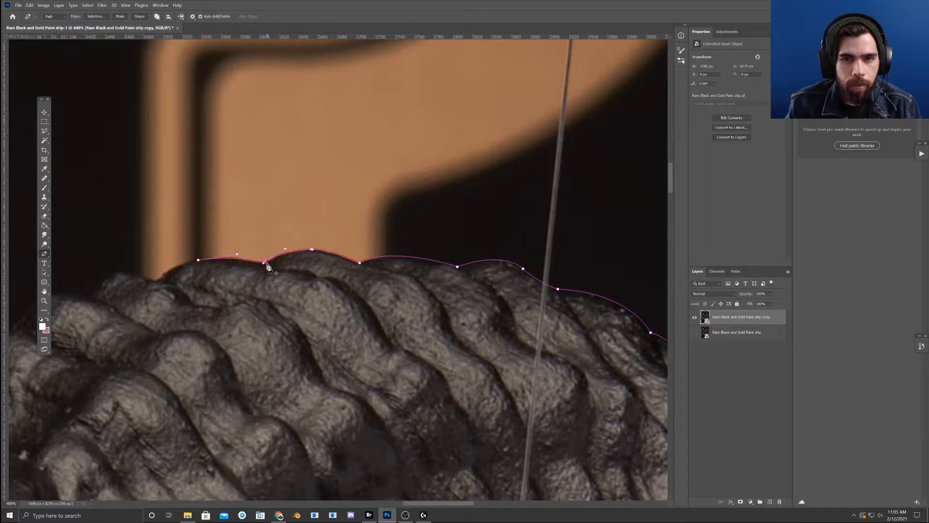
- Curve the path down that ridge's far slope to the notch beneath the narrow vertical tan strip, redoing the misplaced anchor
drag(213, 297, 284, 282)
click(226, 266)
key(ctrl+z)
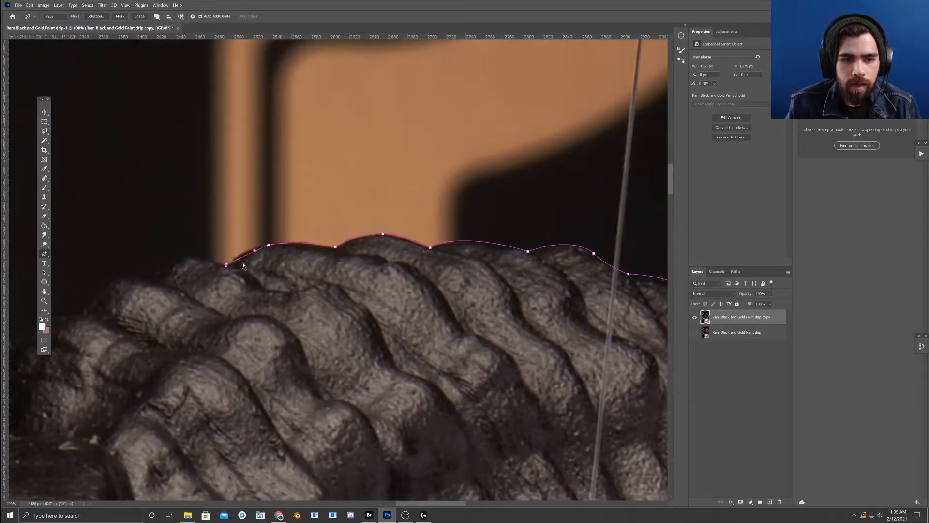
drag(231, 261, 247, 267)
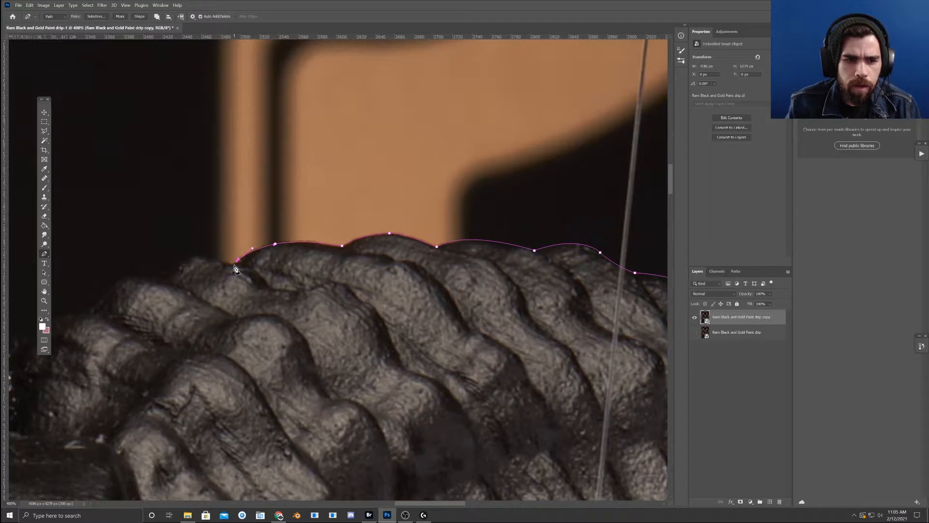
- Extend the pen path with curved anchor points along the ridges of the right horn's upper edge towards the skull
mouse_move(218, 268)
mouse_down()
mouse_move(241, 271)
mouse_move(205, 263)
mouse_move(221, 253)
mouse_up()
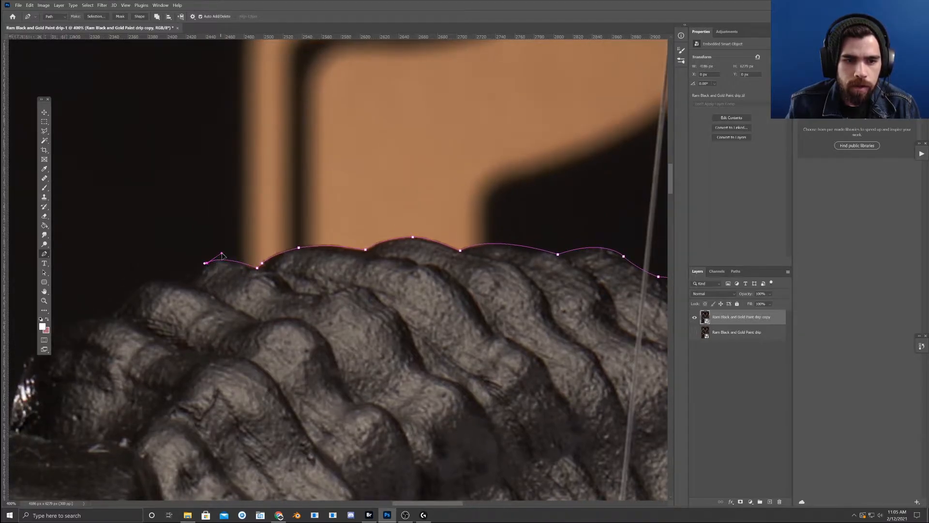
click(175, 281)
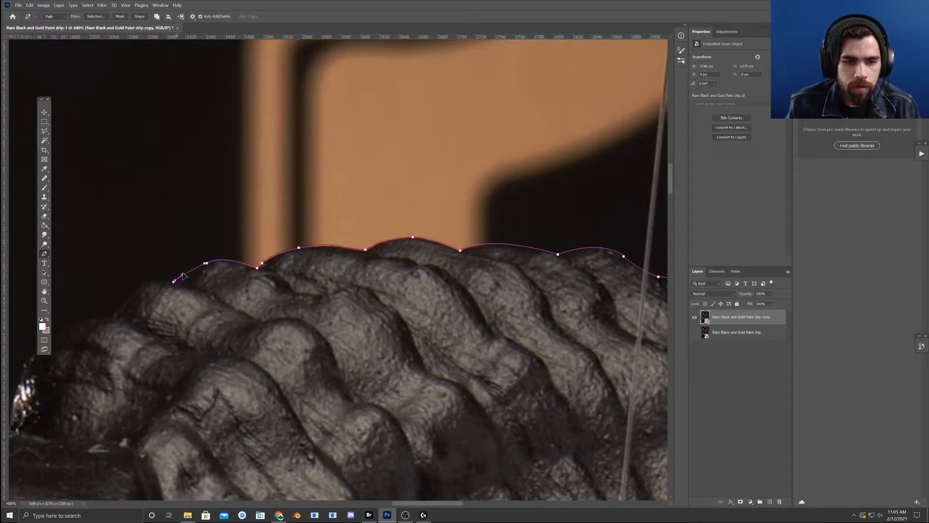
drag(194, 280, 229, 274)
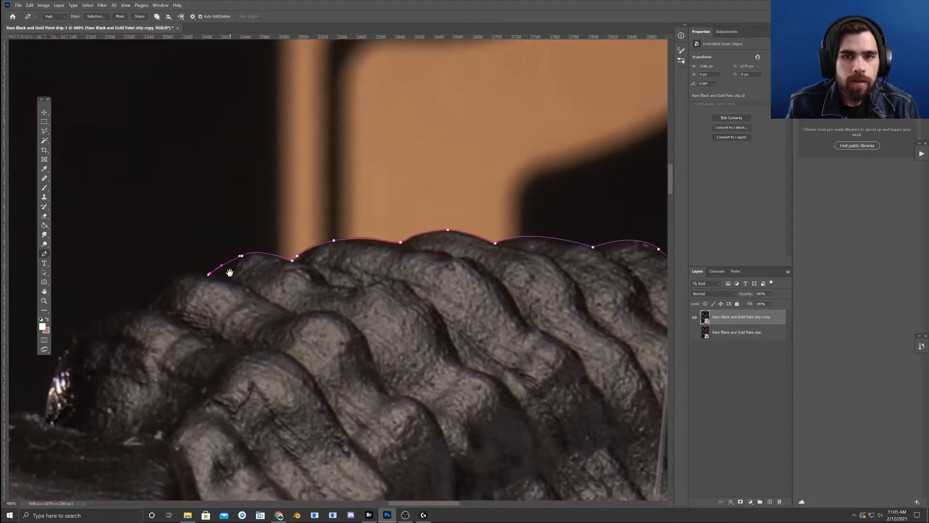
click(171, 281)
drag(173, 282, 182, 268)
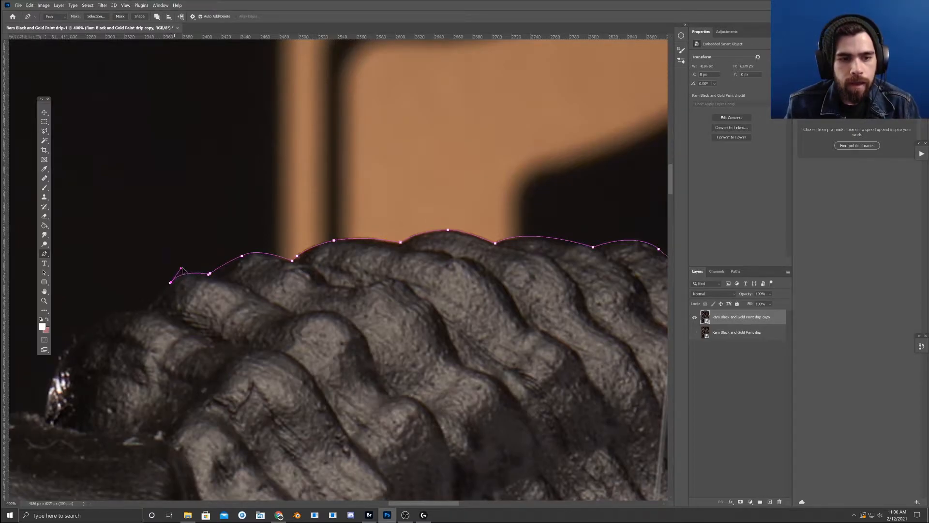
click(148, 311)
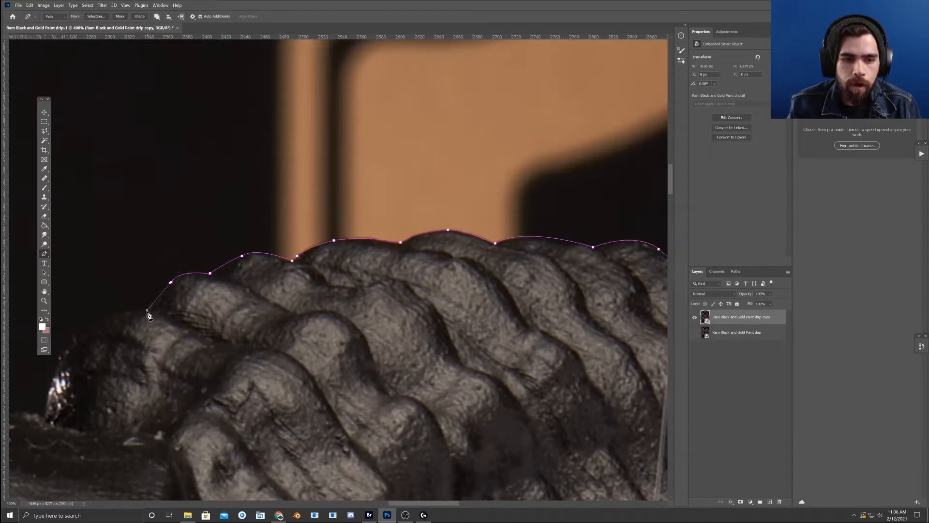
- Curve the pen path around the inner end of the right horn down to where it meets the skull
drag(109, 345, 143, 291)
click(117, 326)
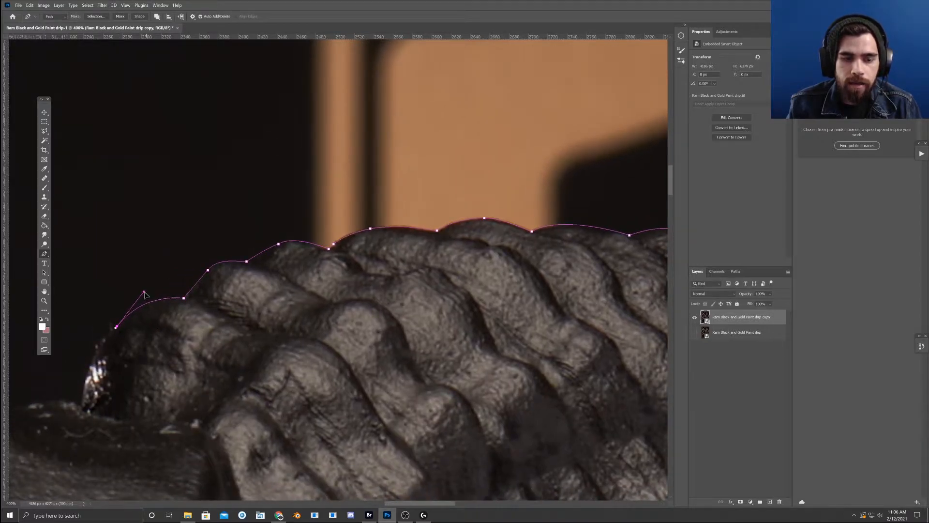
drag(124, 354, 143, 337)
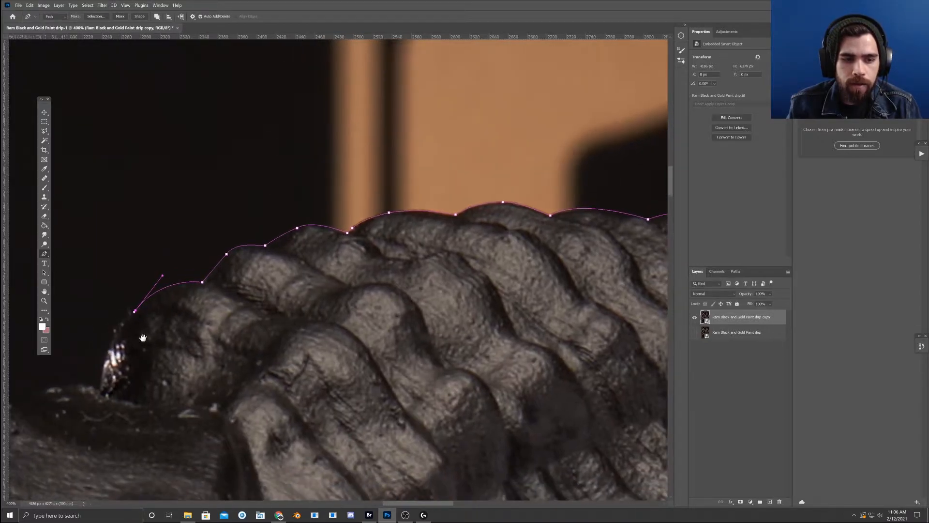
click(100, 390)
key(ctrl+z)
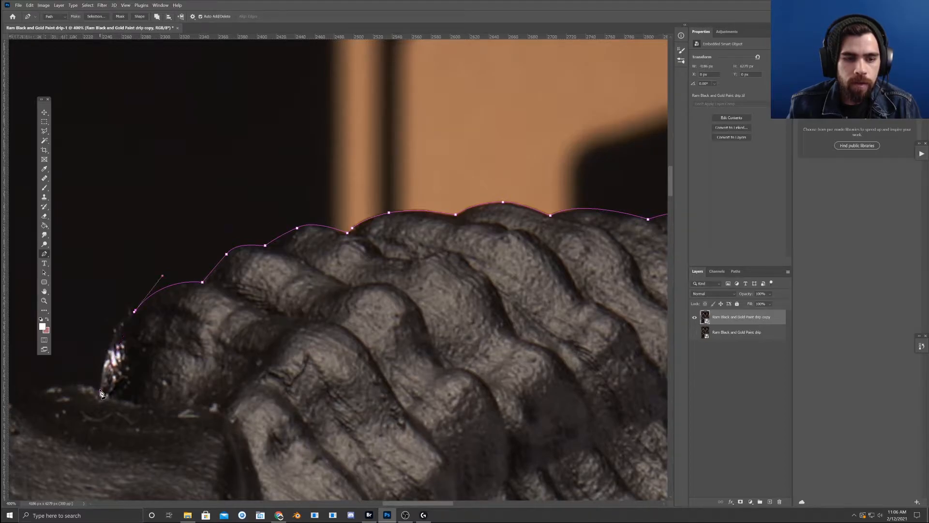
click(99, 390)
drag(100, 389, 103, 328)
- Trace the path across the dip beside the right horn and up onto the skull's central ridge
drag(139, 367, 253, 335)
click(157, 335)
drag(159, 334, 213, 353)
click(134, 320)
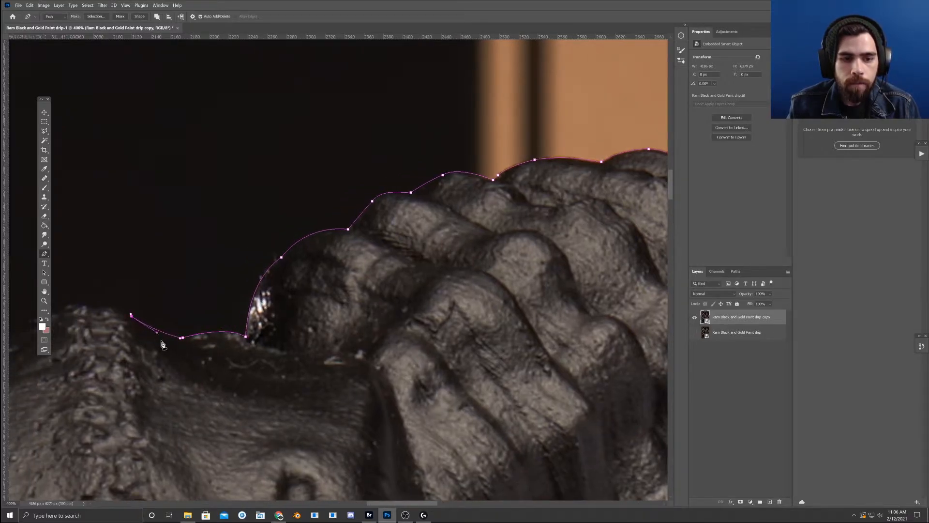
drag(159, 352, 187, 350)
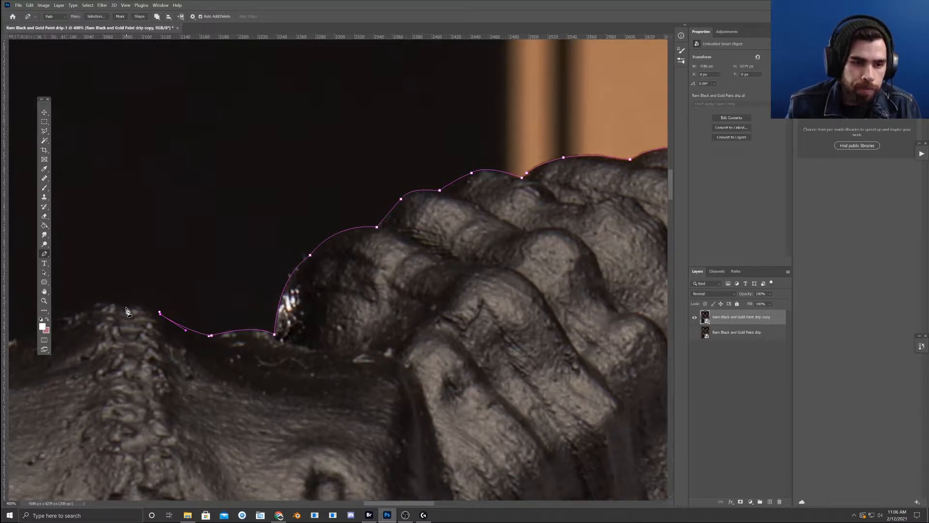
click(126, 305)
drag(129, 306, 143, 303)
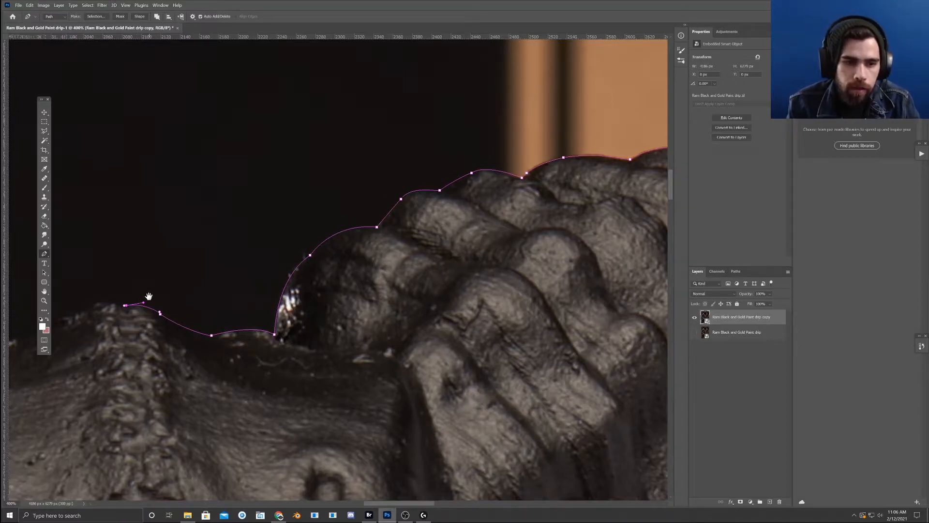
- Trace over the central ridge to the left horn, close the path at its starting point and tidy the curve there
drag(149, 296, 261, 309)
click(203, 320)
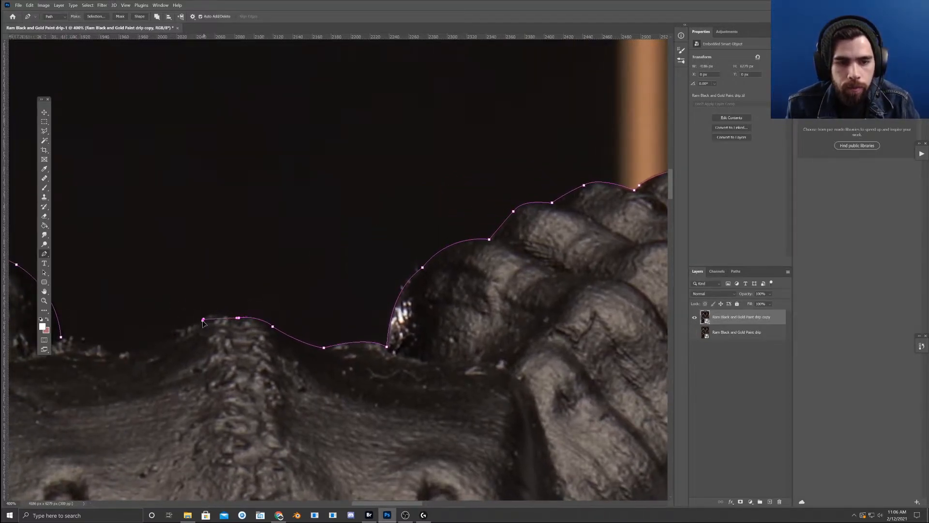
drag(206, 322, 209, 314)
drag(229, 351, 279, 330)
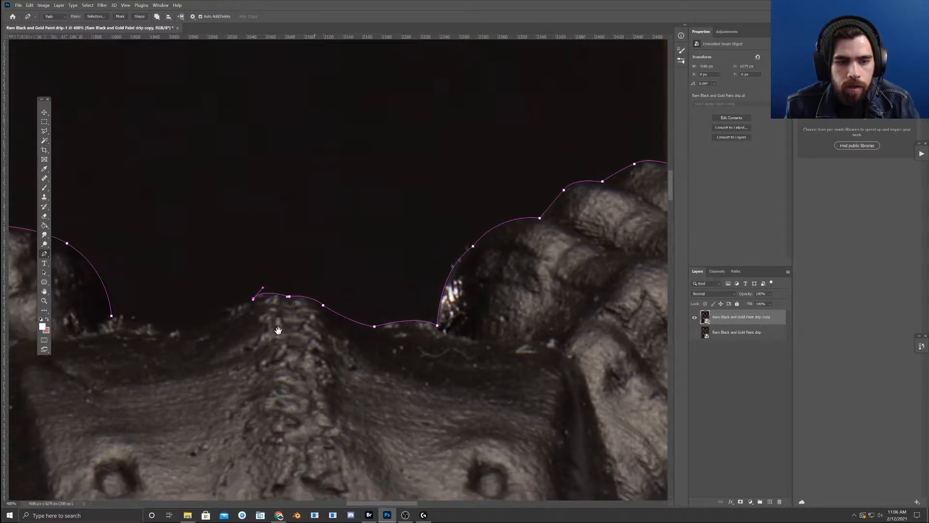
click(210, 322)
click(231, 309)
drag(168, 329, 97, 319)
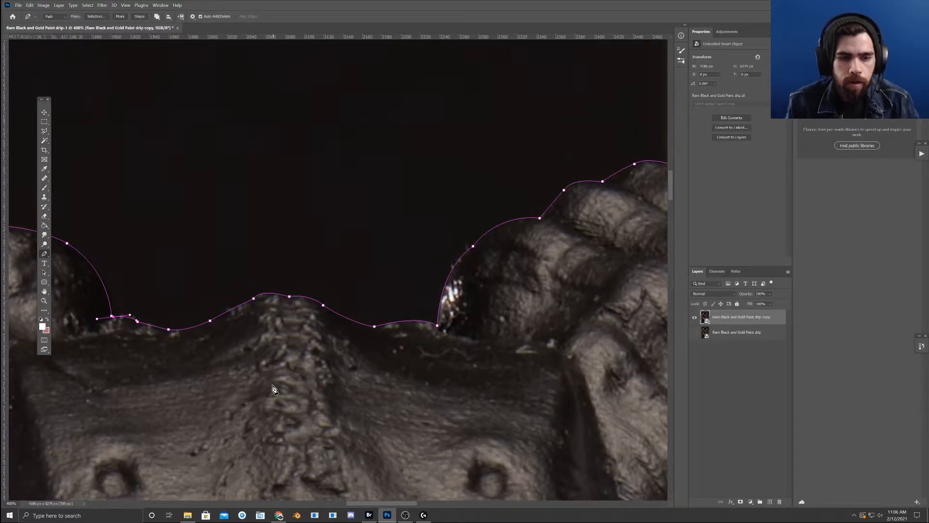
click(111, 316)
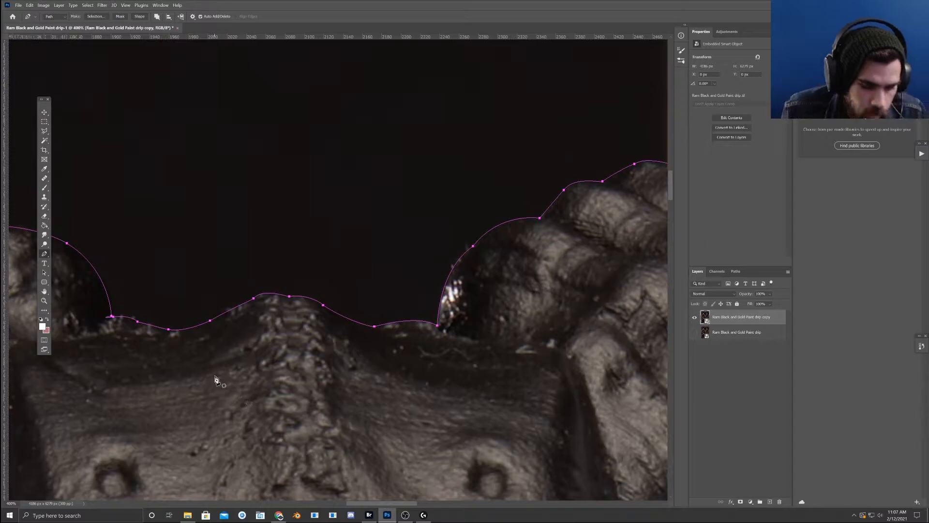
ctrl+click(120, 319)
drag(97, 319, 113, 318)
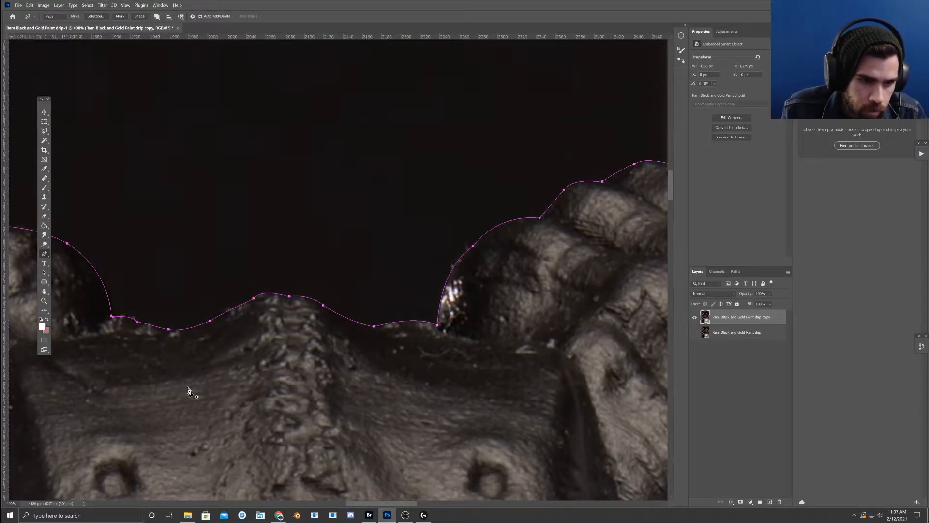
- Convert the closed path into a new anti-aliased selection with a 0.3 pixel feather radius
right_click(250, 393)
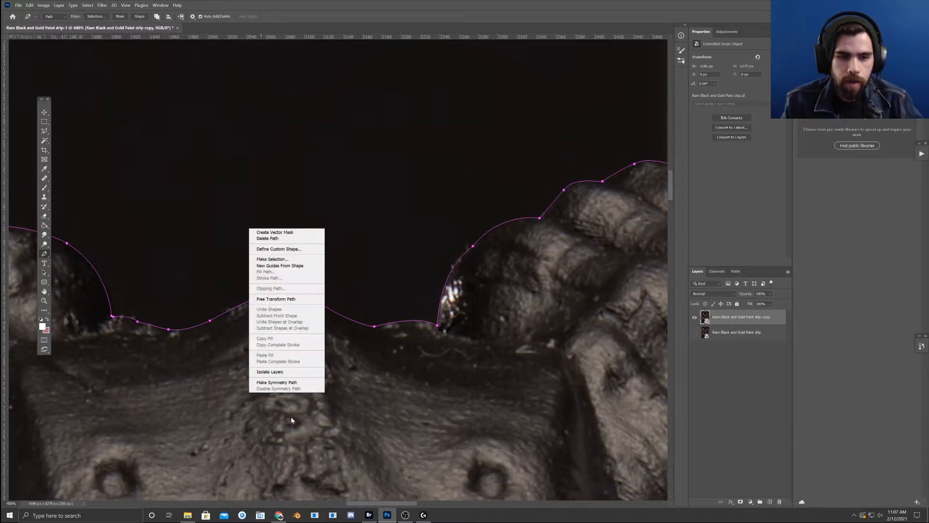
click(278, 260)
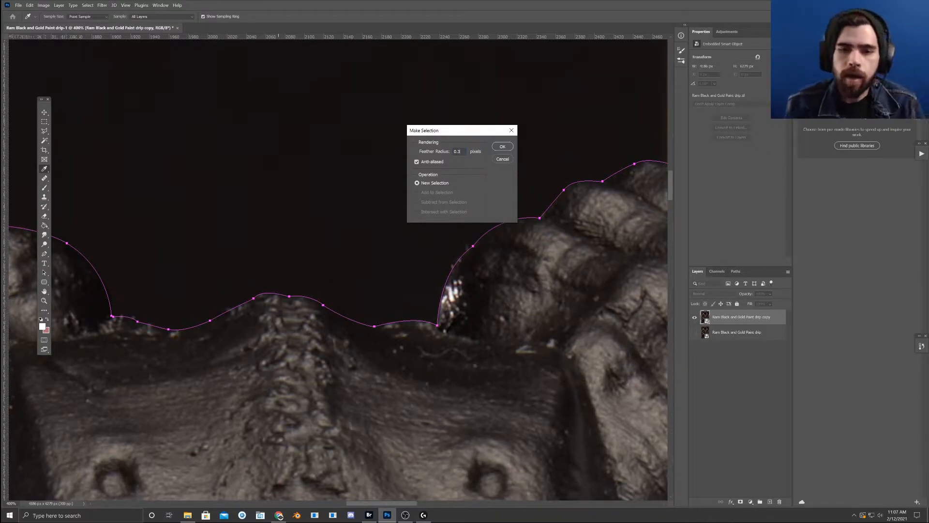
click(502, 147)
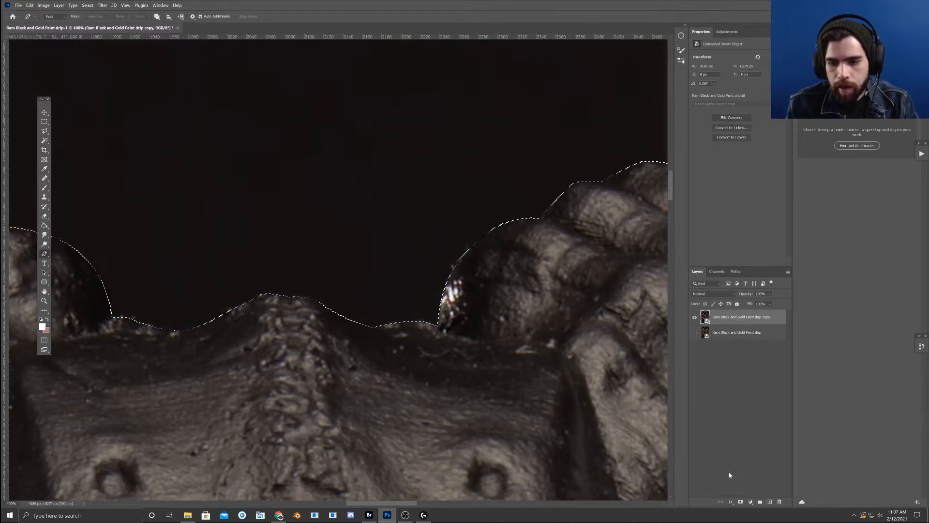
- Mask the layer to the skull selection and duplicate the masked layer, keeping the copy directly beneath it
click(741, 502)
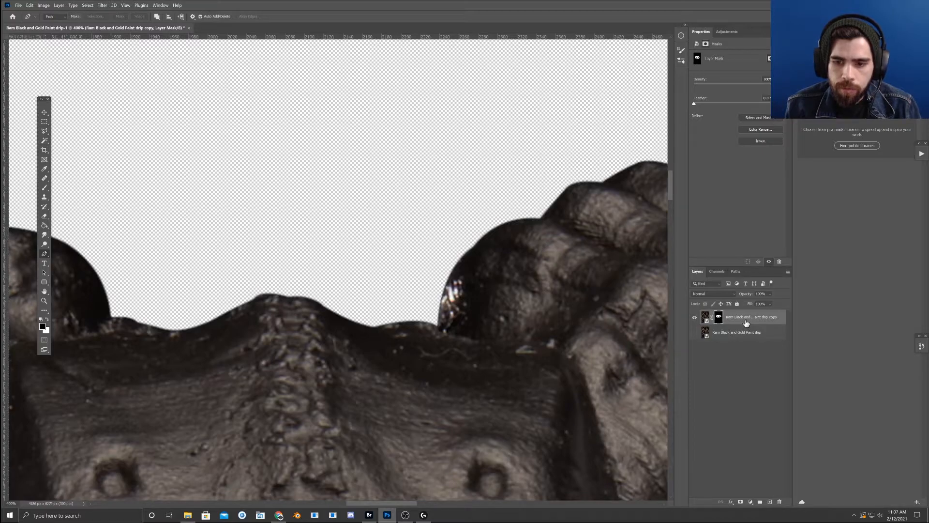
drag(746, 323, 770, 502)
drag(738, 333, 738, 312)
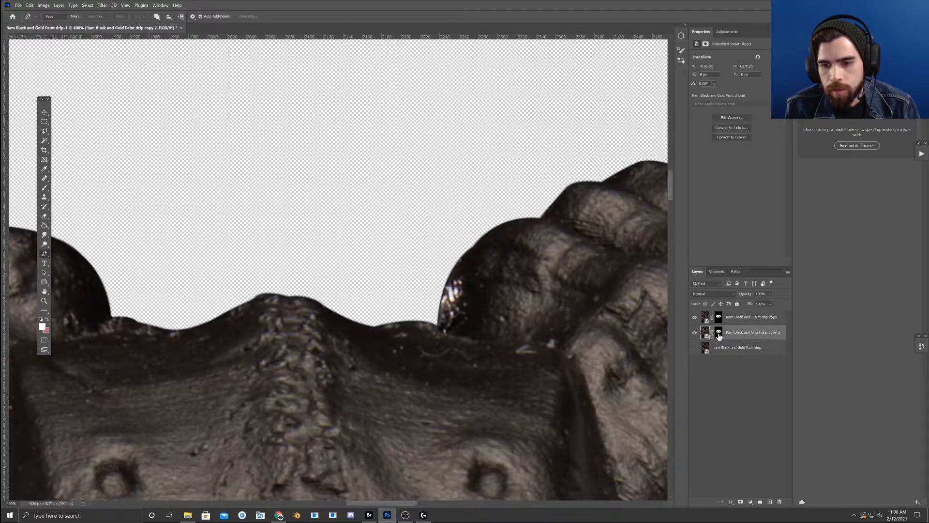
- Disable the layer mask on the lower duplicate layer
right_click(719, 333)
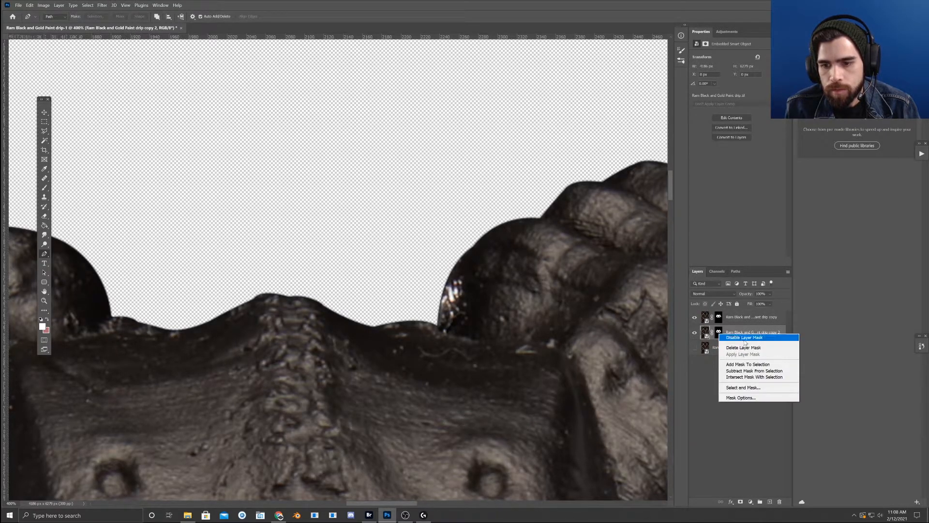
click(744, 337)
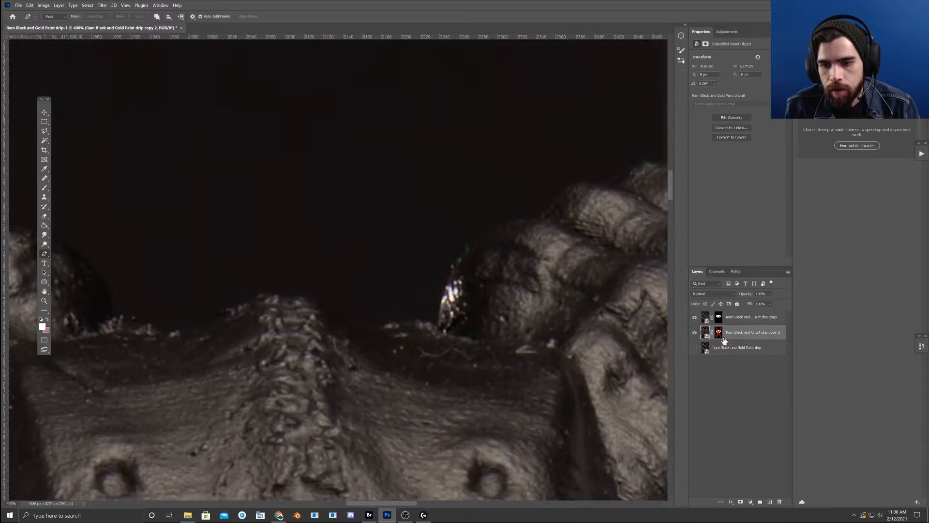
click(743, 319)
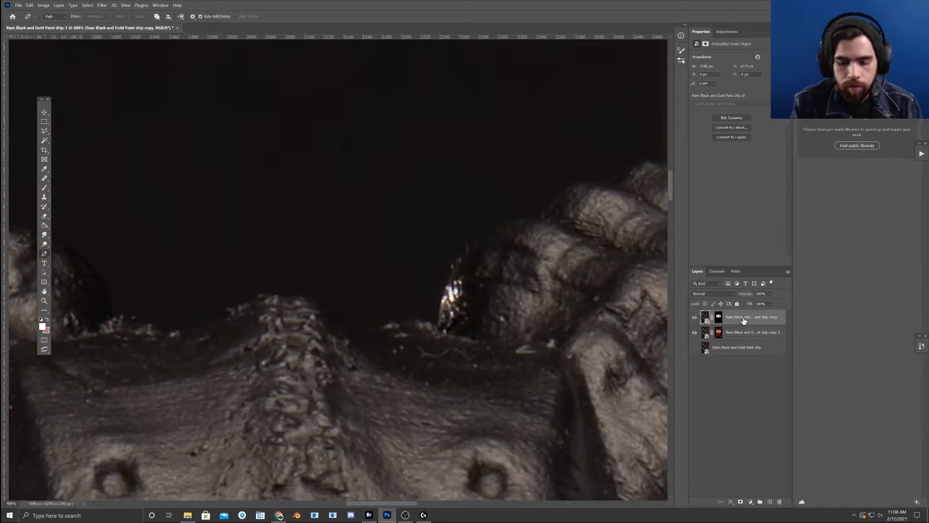
key(ctrl+minus)
key(ctrl+minus)
key(ctrl+minus)
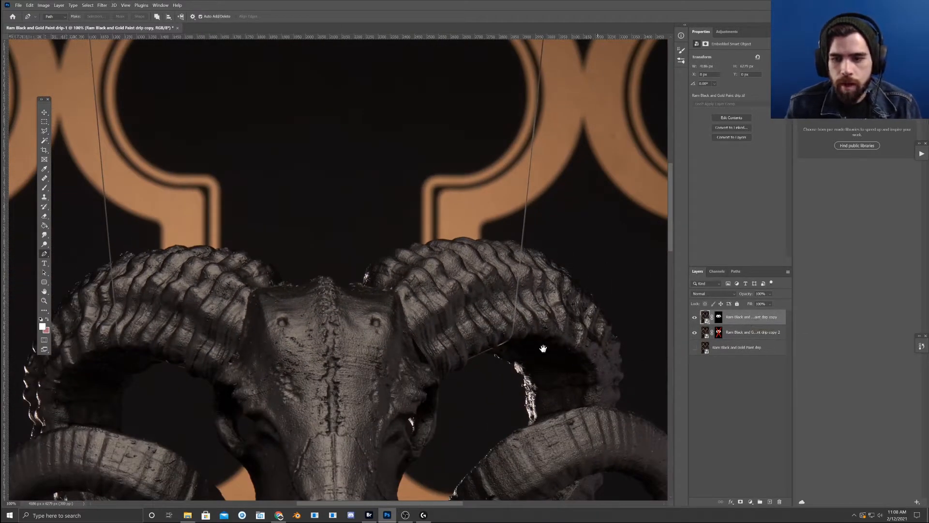
drag(549, 353, 535, 289)
- Hide the upper cut-out layer and re-enable the layer mask on the duplicate below it
click(694, 317)
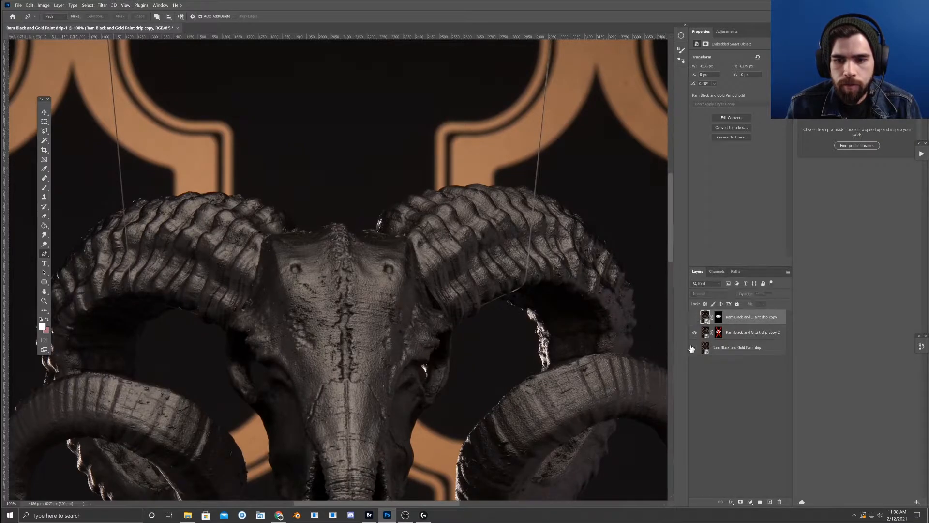
right_click(717, 333)
click(692, 377)
right_click(722, 339)
click(735, 343)
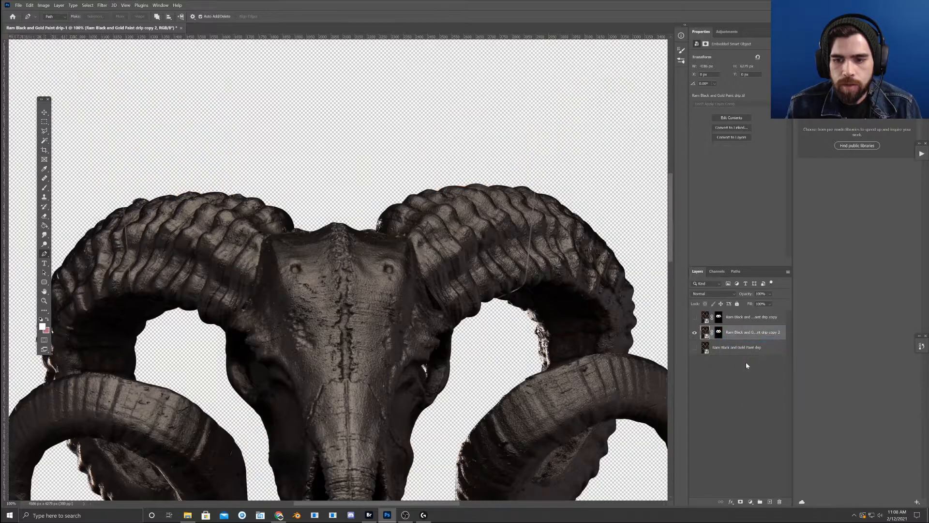
- Invert the duplicate layer's mask to cut out the skull and keep only the background
click(720, 334)
key(ctrl+i)
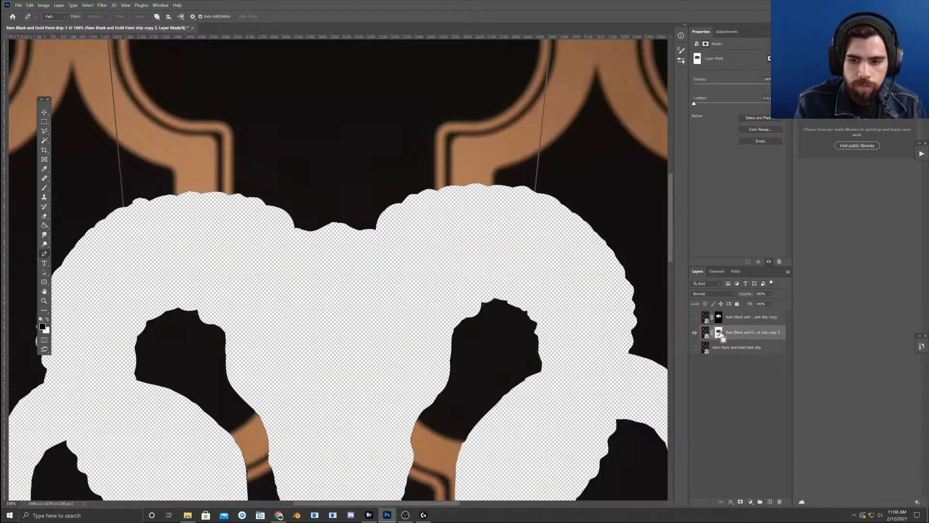
scroll(523, 175, down, 5)
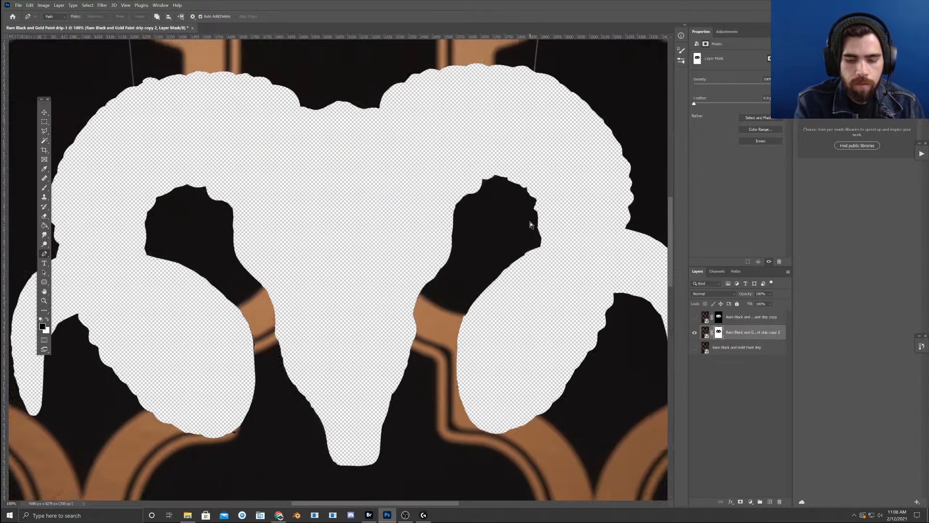
- Rename the layer with the inverted mask as Background
key(ctrl+minus)
key(ctrl+minus)
double_click(753, 333)
text(Ra)
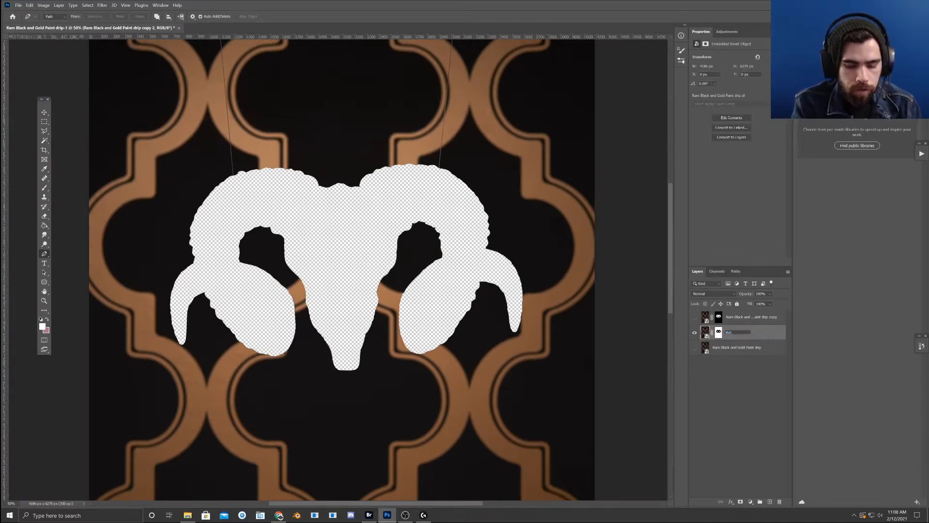
text(ckground)
- Rename the upper cut-out layer as Ram Skull No Paint and give it the blue colour label
click(751, 318)
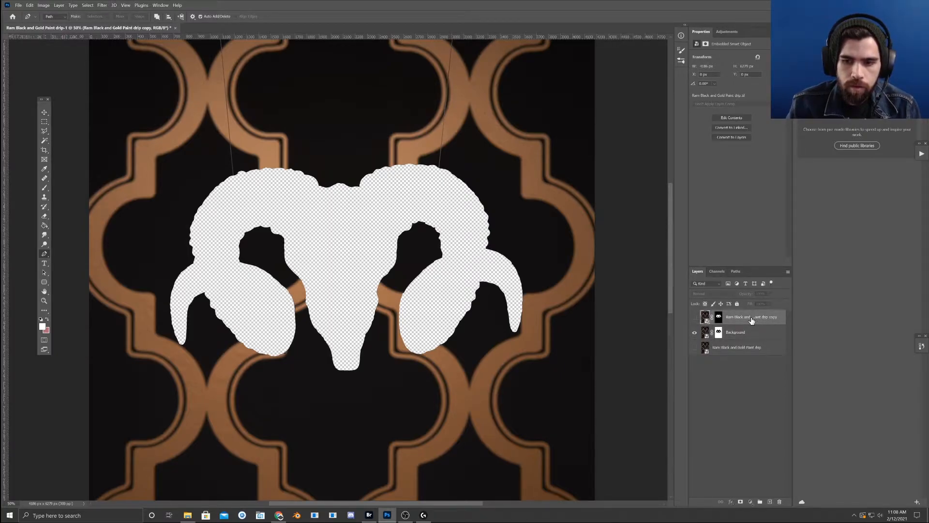
double_click(752, 319)
text(Ram Skull N)
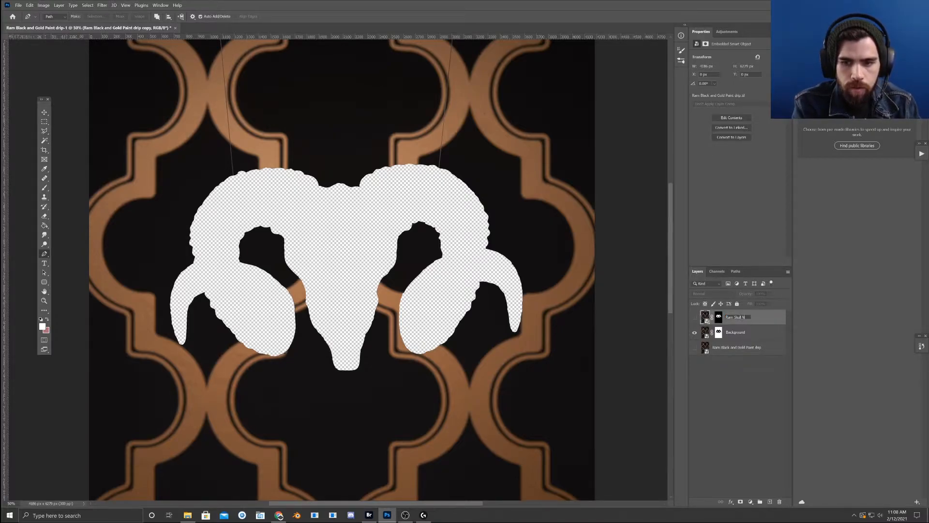
text(o Paint)
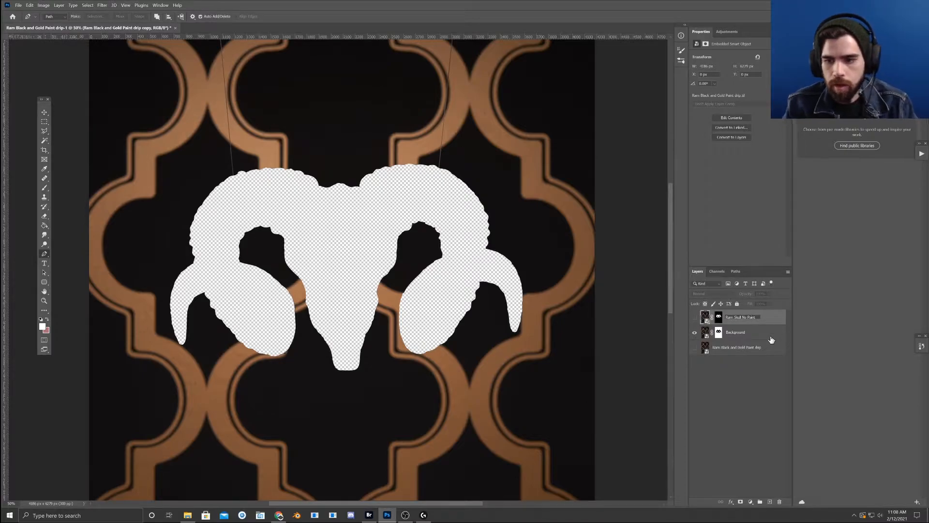
key(Return)
right_click(759, 320)
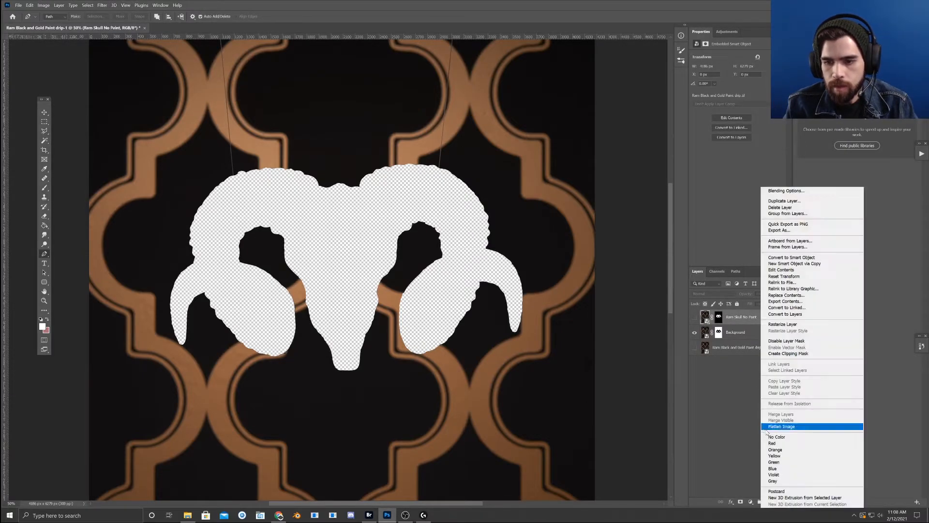
click(817, 475)
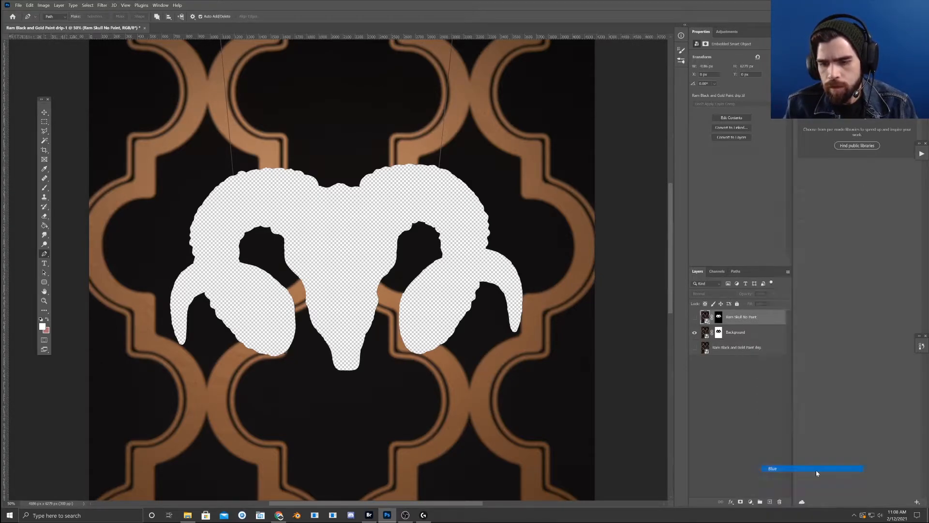
- Give the Background layer the red colour label and make the Ram Skull No Paint layer visible again
right_click(763, 339)
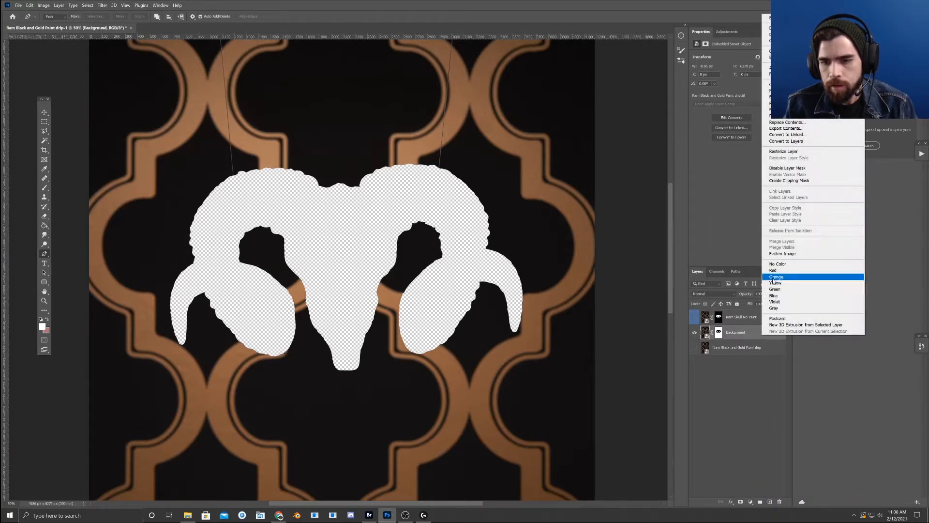
click(780, 269)
click(694, 317)
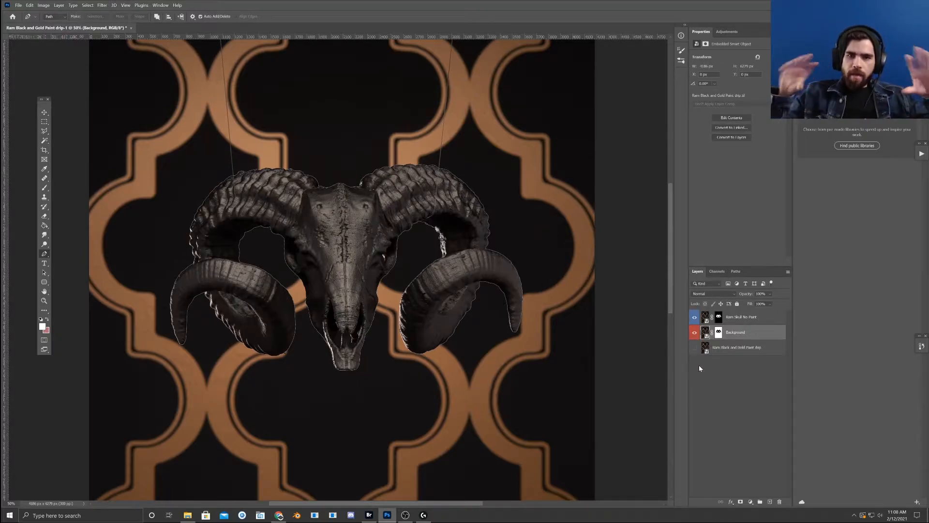
- Start rotating the Ram Skull No Paint layer and place horizontal guides at the top of the horns and the tip of the snout
key(ctrl+plus)
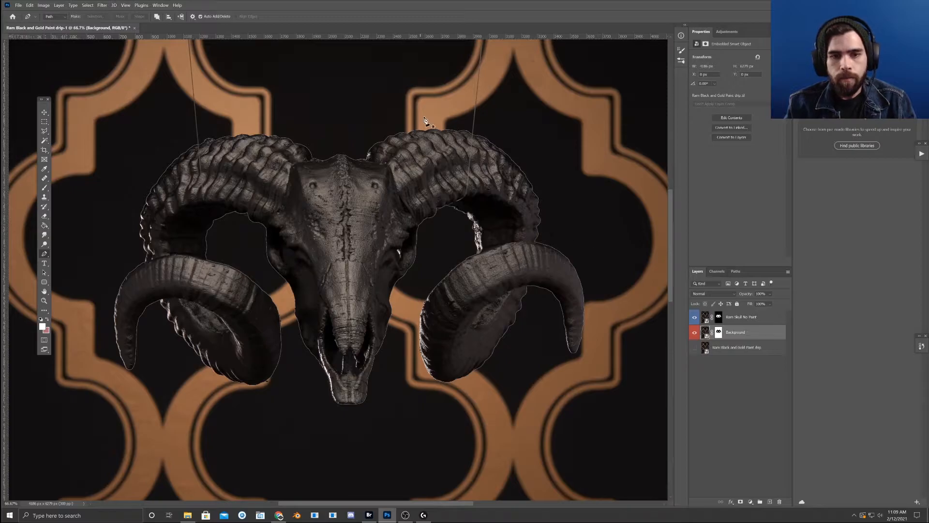
click(741, 318)
click(29, 5)
mouse_move(97, 161)
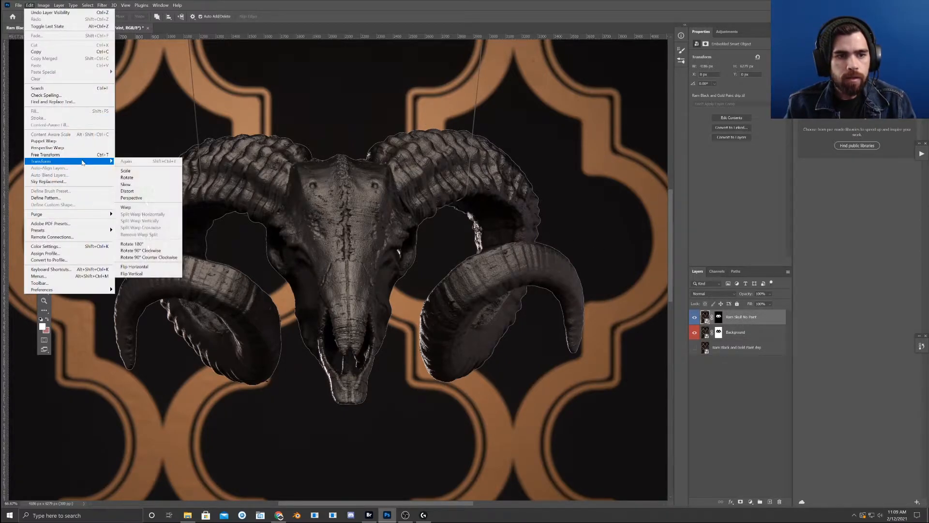
click(140, 177)
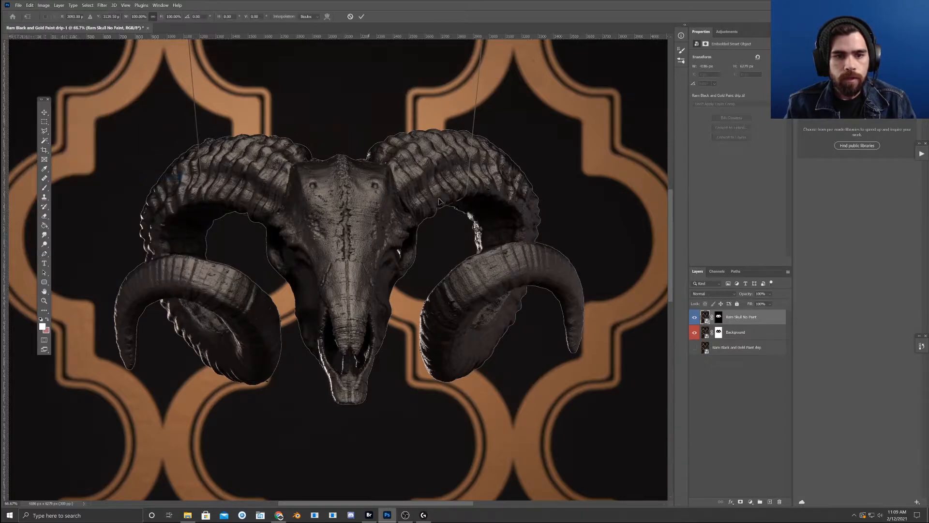
key(ctrl+minus)
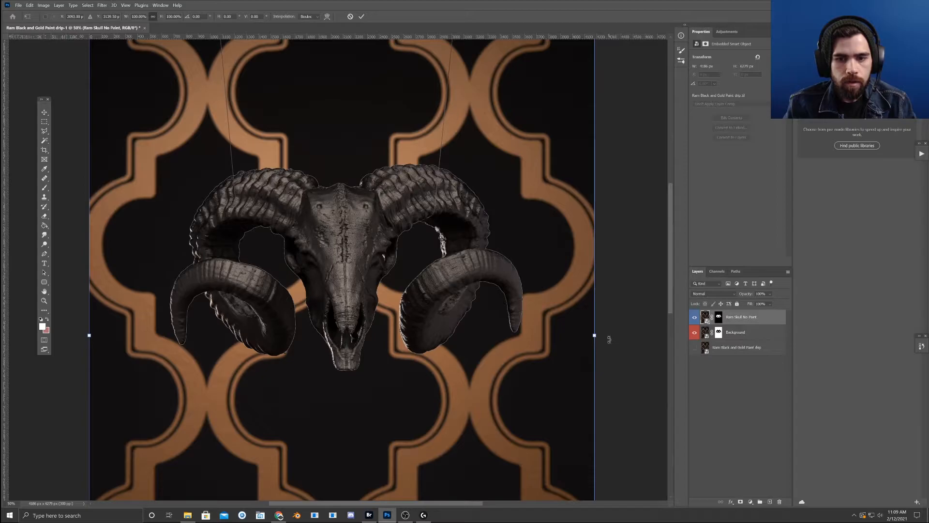
drag(382, 38, 385, 165)
drag(360, 38, 372, 372)
- Rotate the skull layer 1.24° clockwise to level it with the guides, and place another horizontal guide below the snout
drag(615, 337, 621, 344)
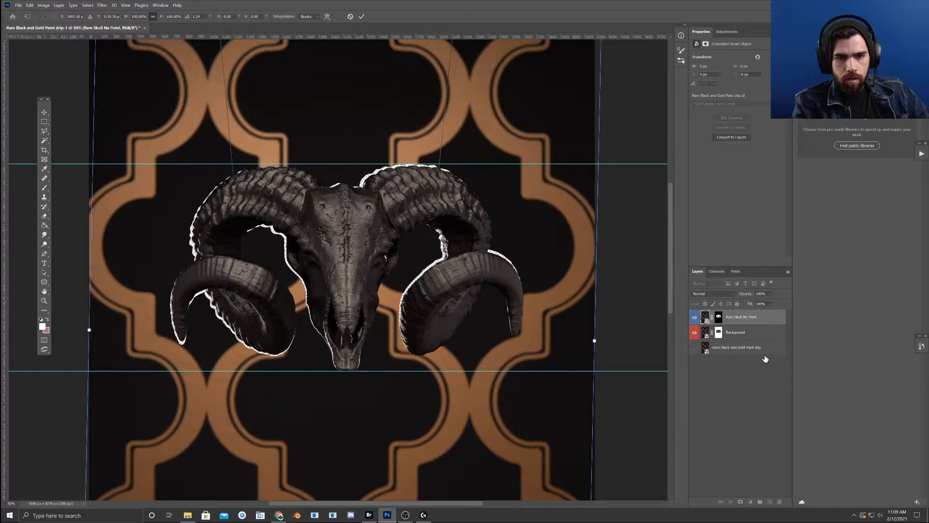
key(Return)
key(p)
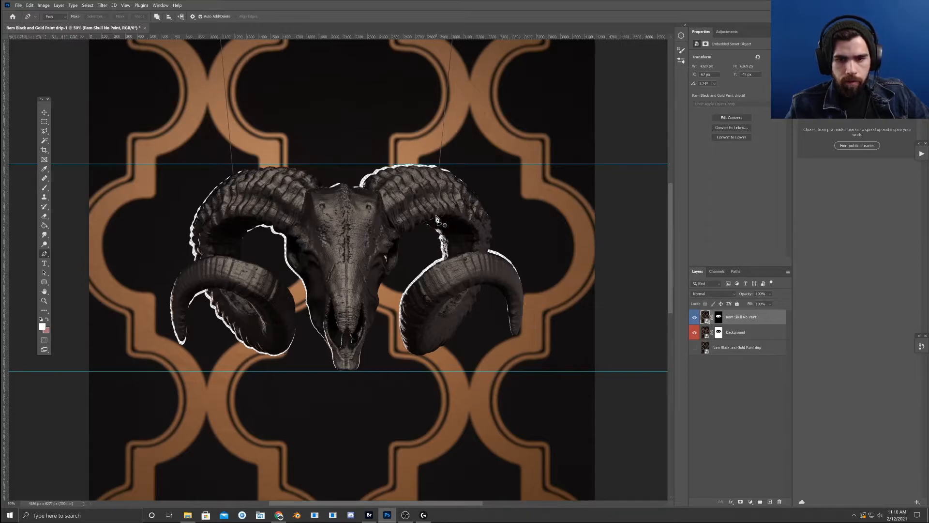
drag(392, 36, 390, 355)
drag(390, 355, 401, 411)
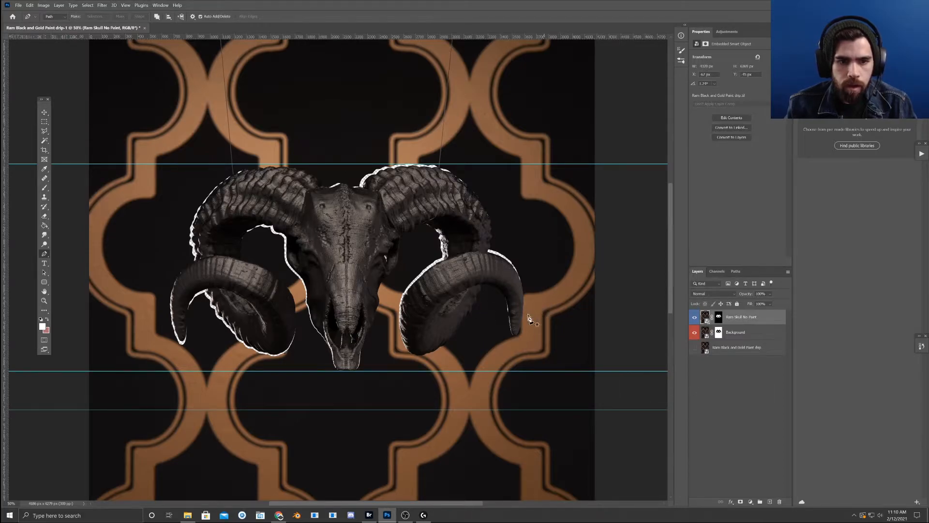
- Target the Ram Skull No Paint layer's mask and begin a pen path down the outer edge of the small gap beside the left eye socket
key(ctrl+plus)
key(ctrl+plus)
key(ctrl+plus)
key(ctrl+plus)
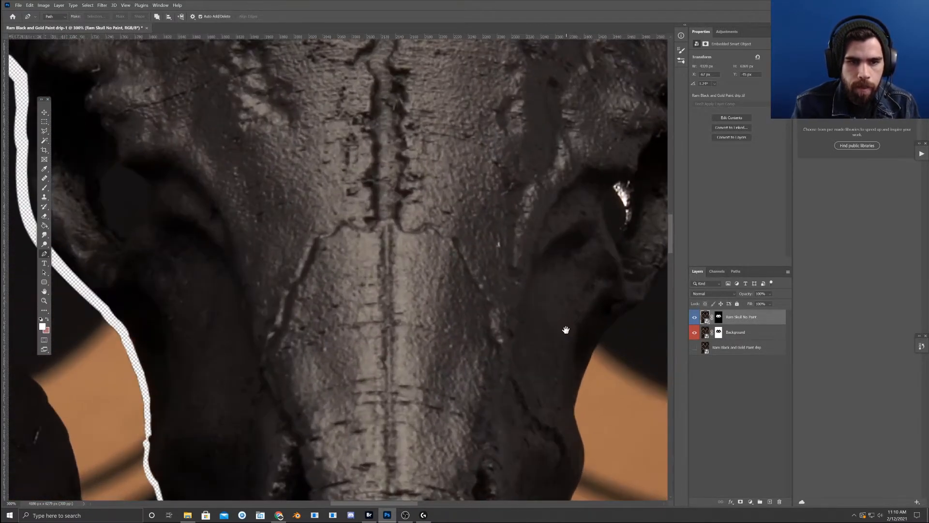
drag(492, 265, 501, 97)
drag(444, 235, 441, 392)
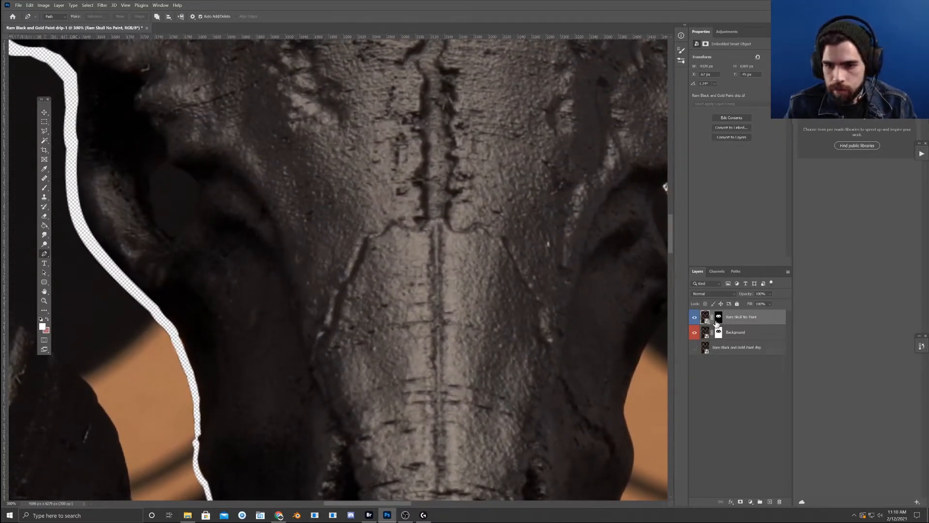
click(719, 319)
drag(538, 290, 596, 276)
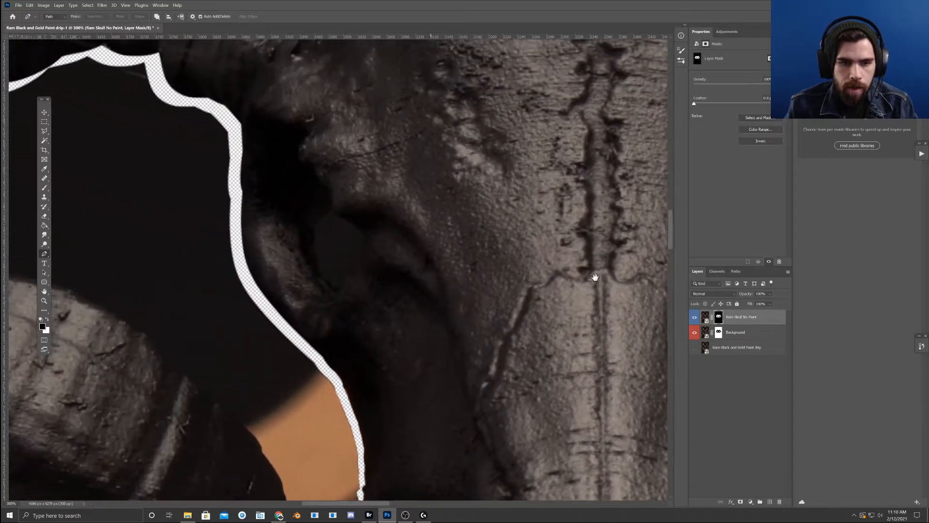
click(333, 214)
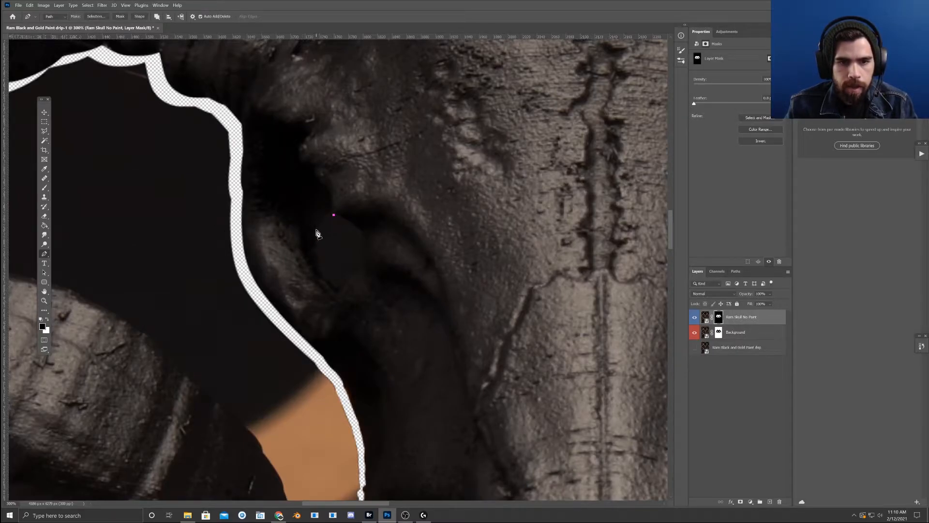
drag(320, 224, 321, 222)
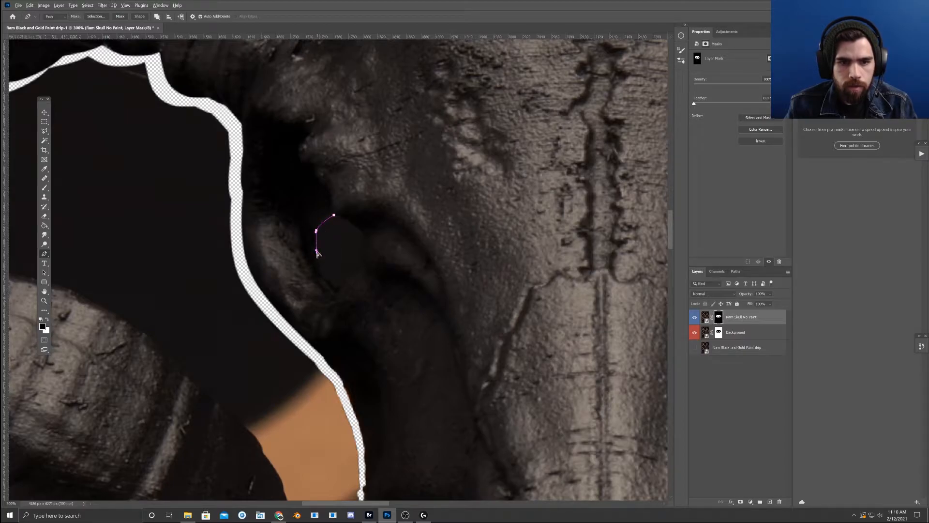
- Continue the pen path around the lower end of the left eye-socket gap and up its inner edge
drag(341, 248, 318, 212)
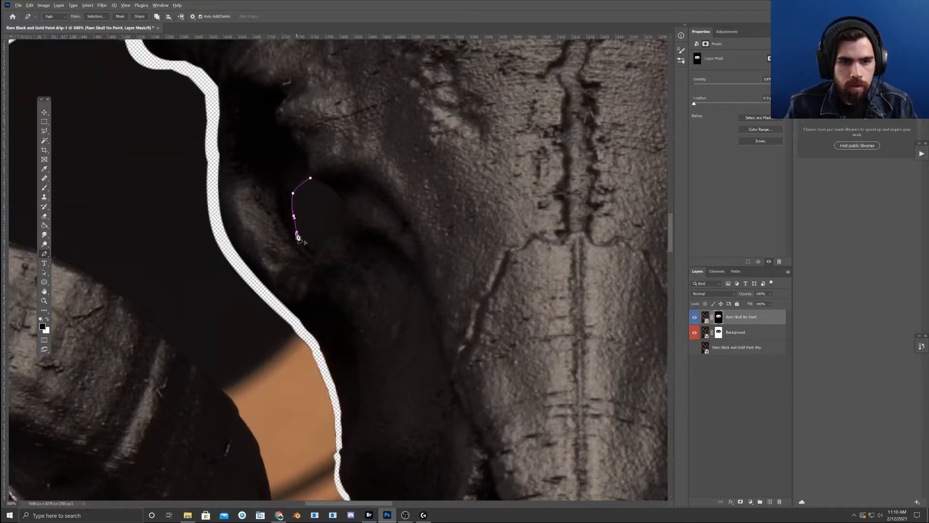
key(ctrl+z)
click(320, 244)
key(ctrl+z)
drag(313, 249, 338, 217)
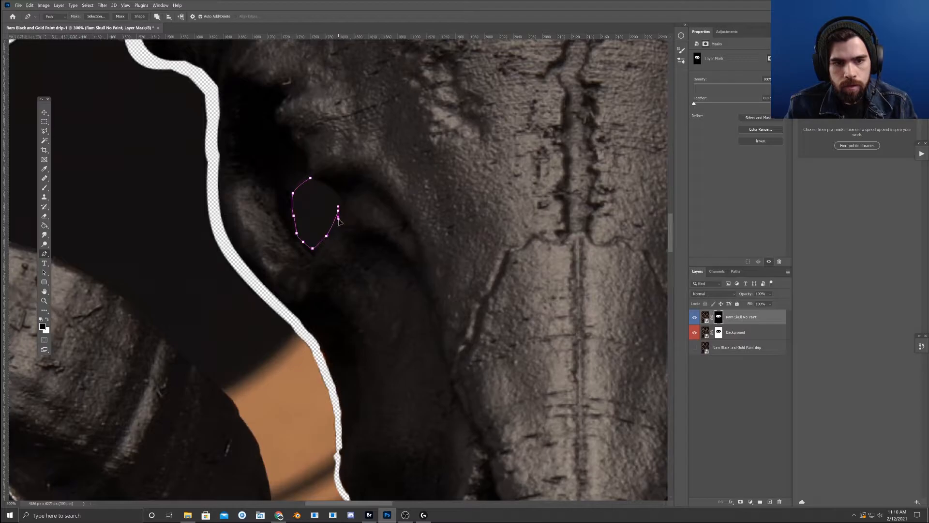
click(338, 219)
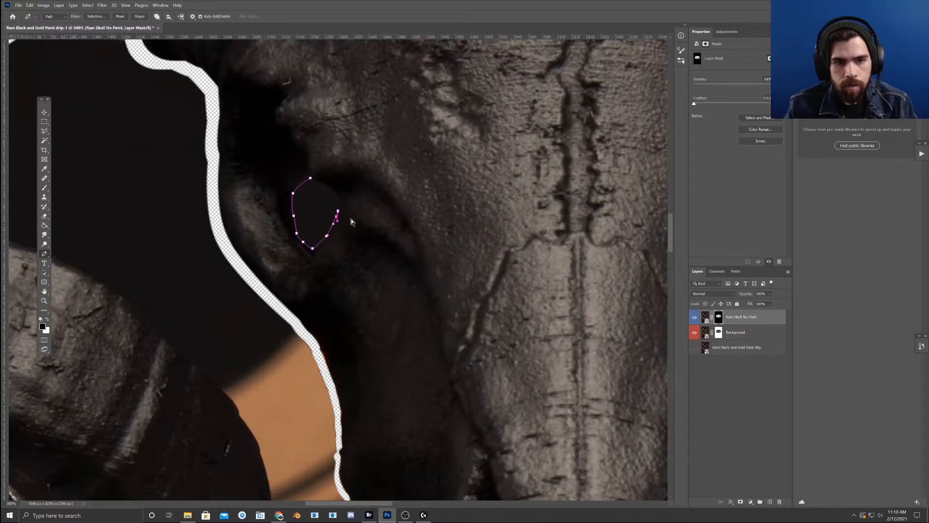
key(ctrl+z)
- Close the pen path along the upper edge of the left eye-socket gap
key(ctrl+plus)
drag(350, 213, 377, 250)
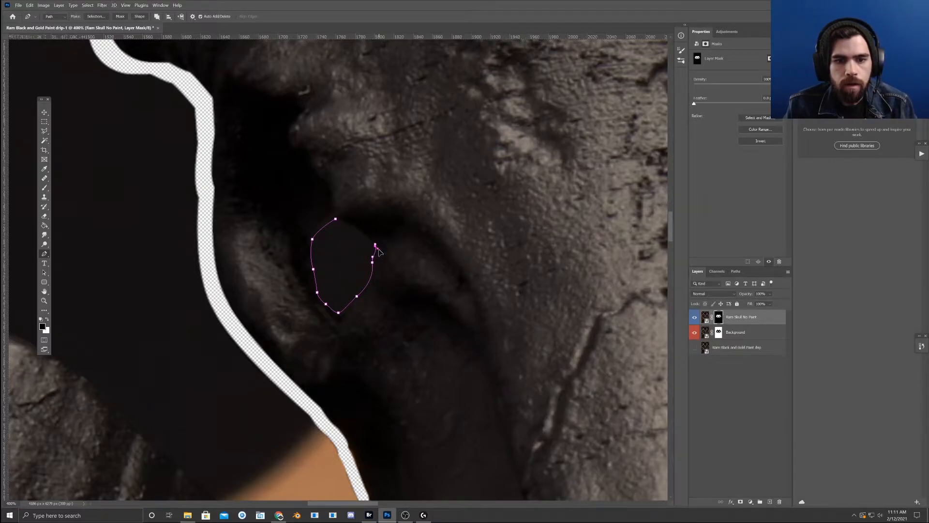
click(354, 226)
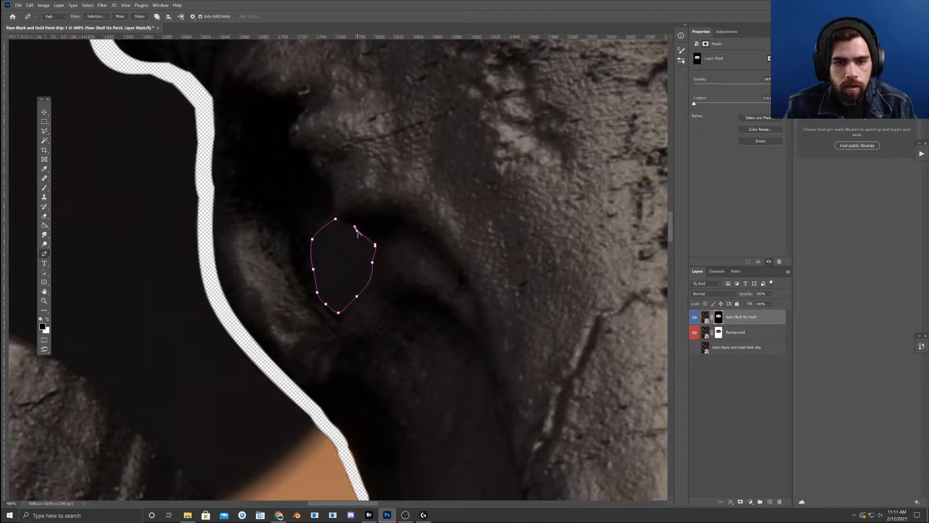
click(336, 220)
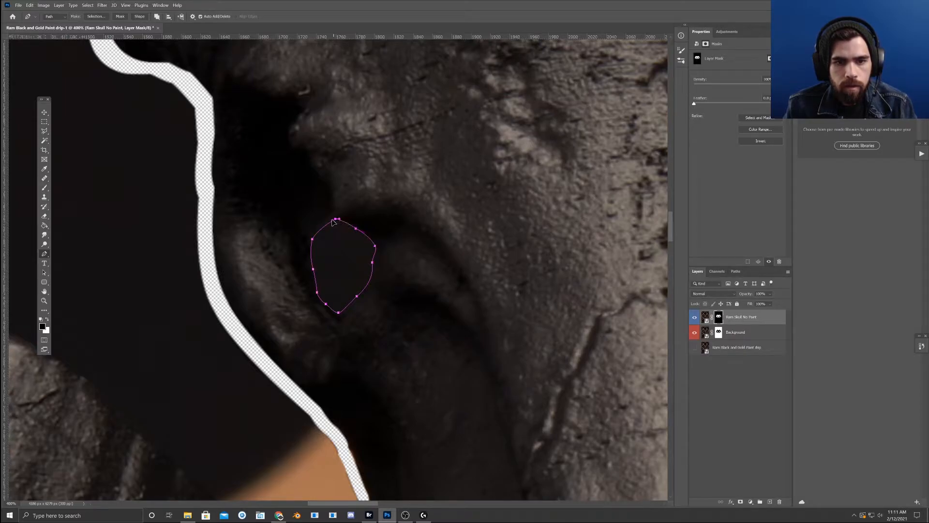
- Convert the closed path to a selection and fill it with black on the skull mask to cut out the left eye-socket gap
right_click(331, 259)
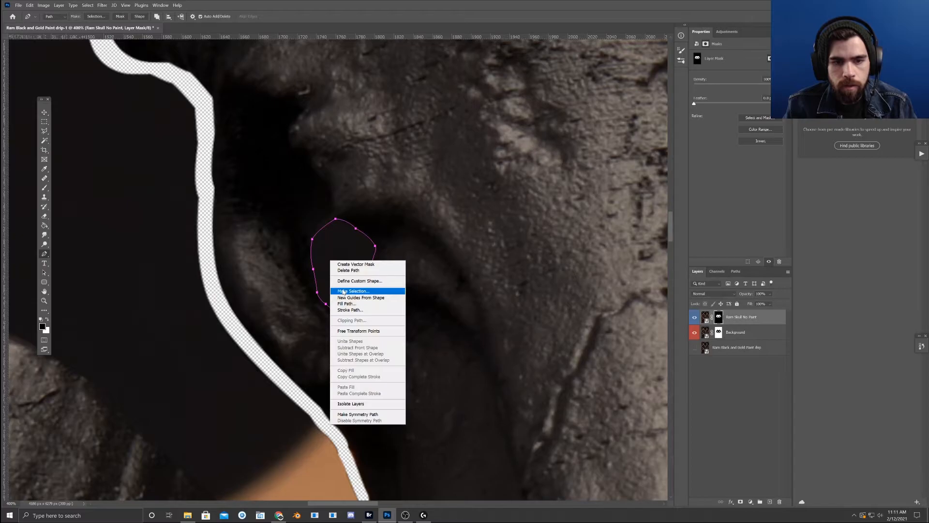
click(348, 293)
click(503, 147)
key(g)
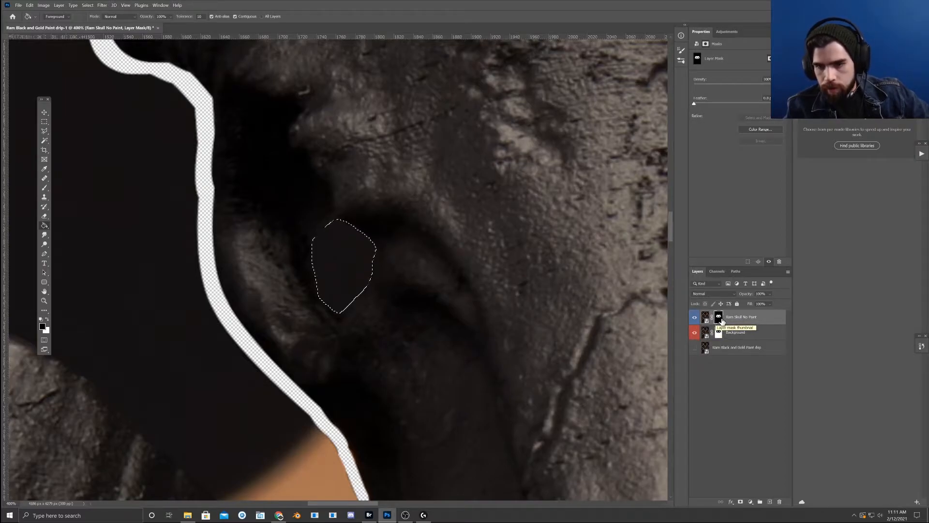
click(339, 273)
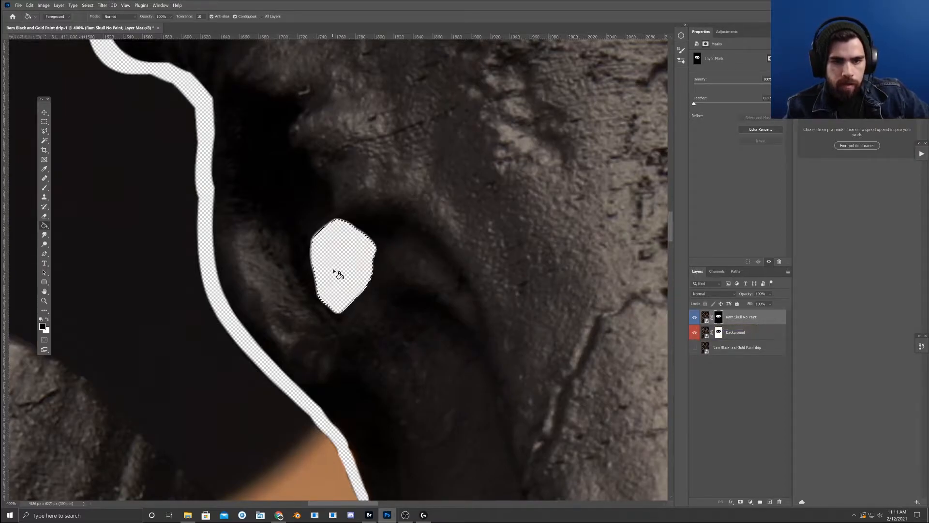
- Draw a closed pen path around the small gap beside the right eye socket, leaving out the bright highlight
drag(572, 244, 351, 228)
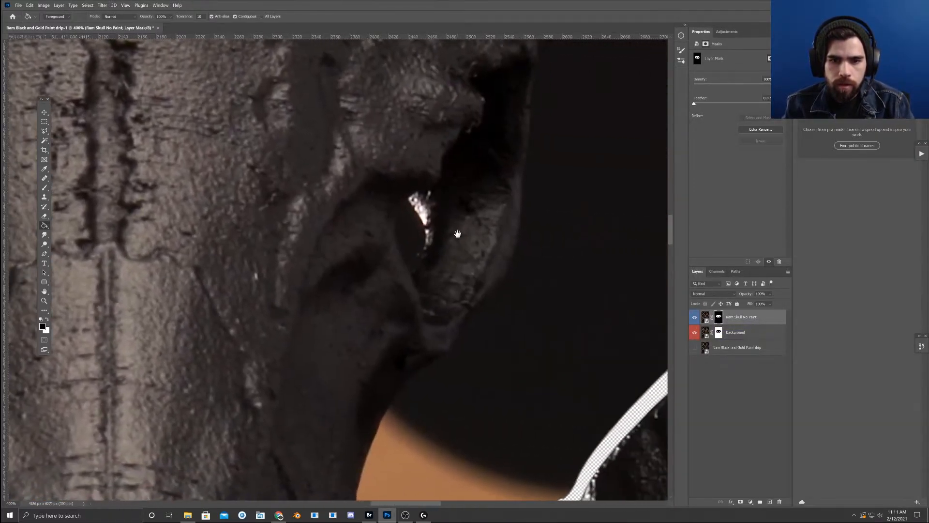
key(p)
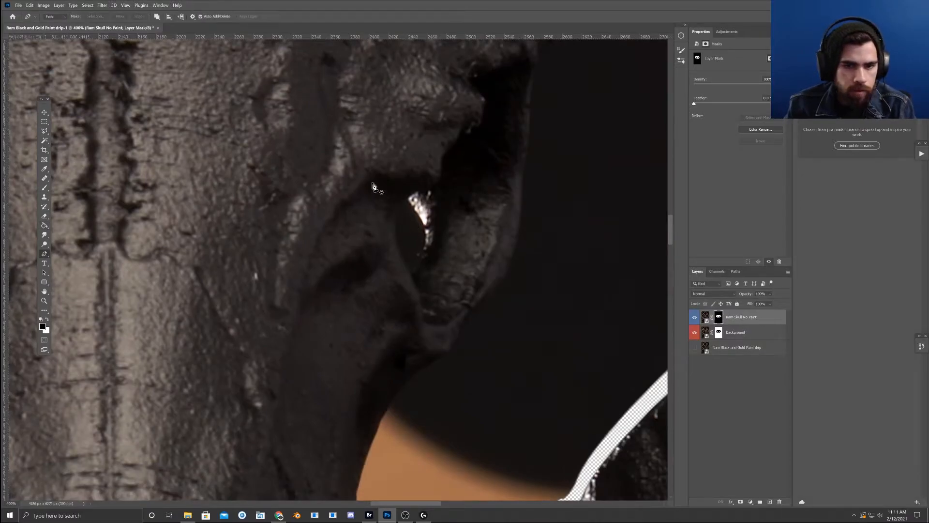
click(408, 200)
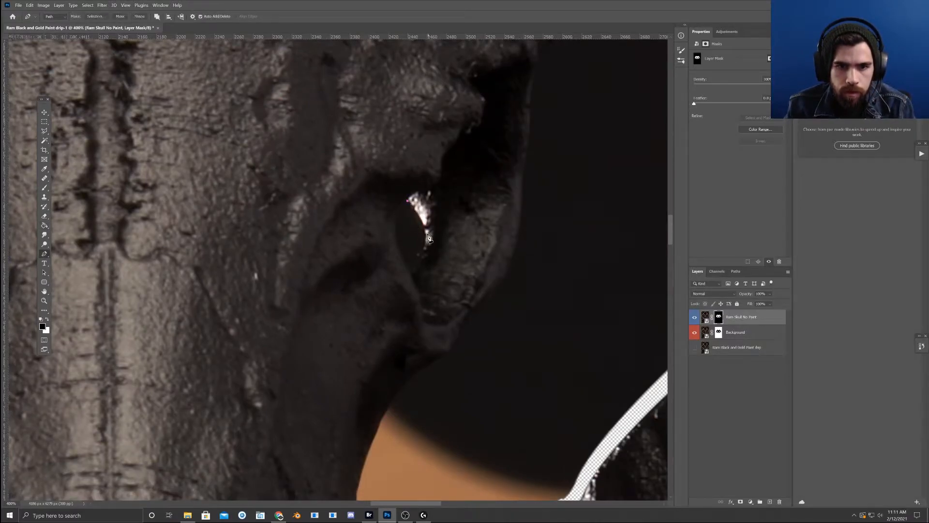
click(424, 229)
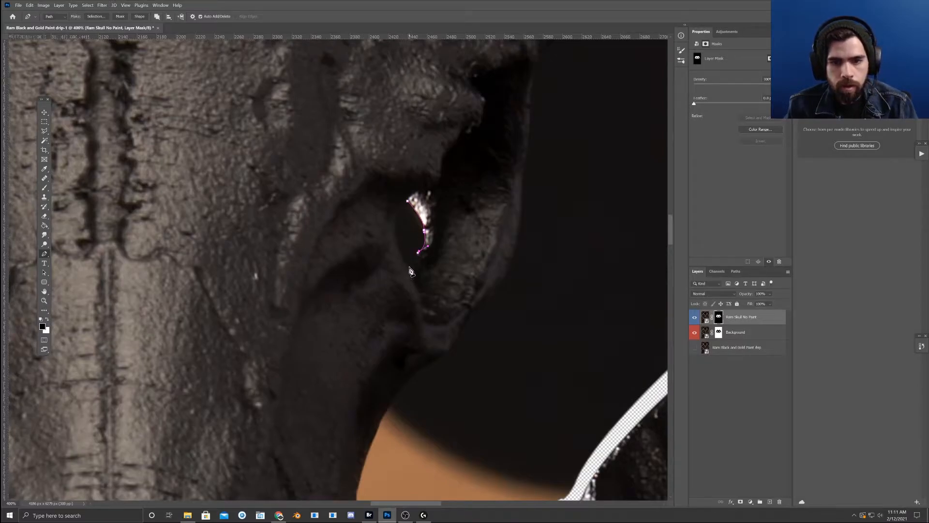
click(393, 222)
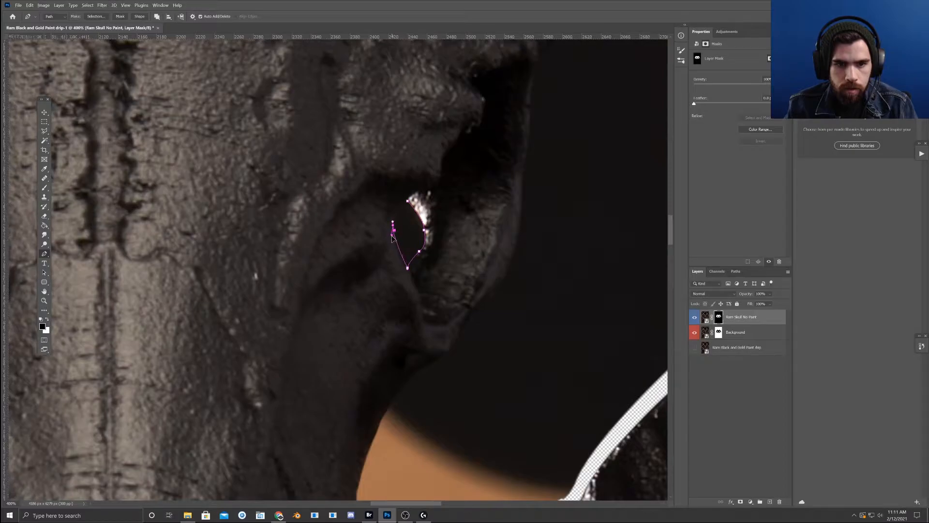
drag(407, 201, 420, 200)
- Turn the right eye-socket path into a selection and fill it with black on the skull mask
right_click(414, 233)
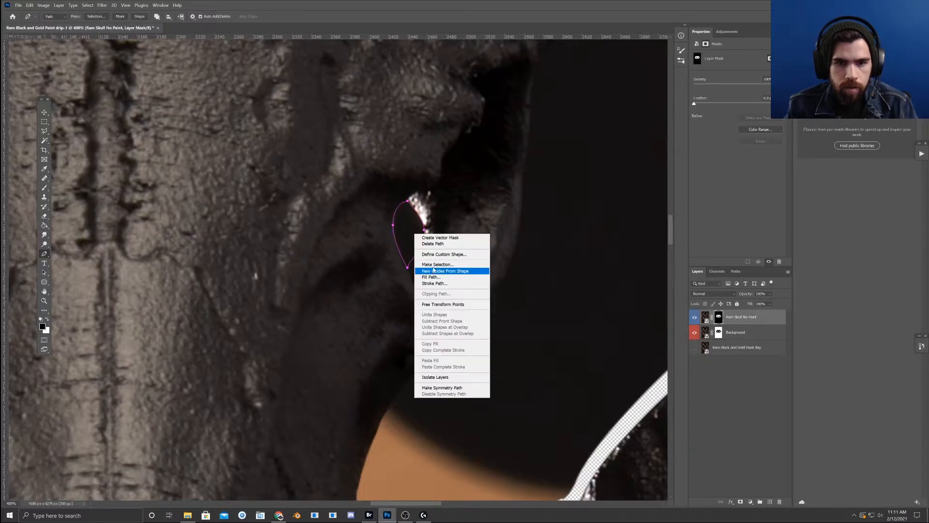
click(435, 267)
click(502, 146)
key(g)
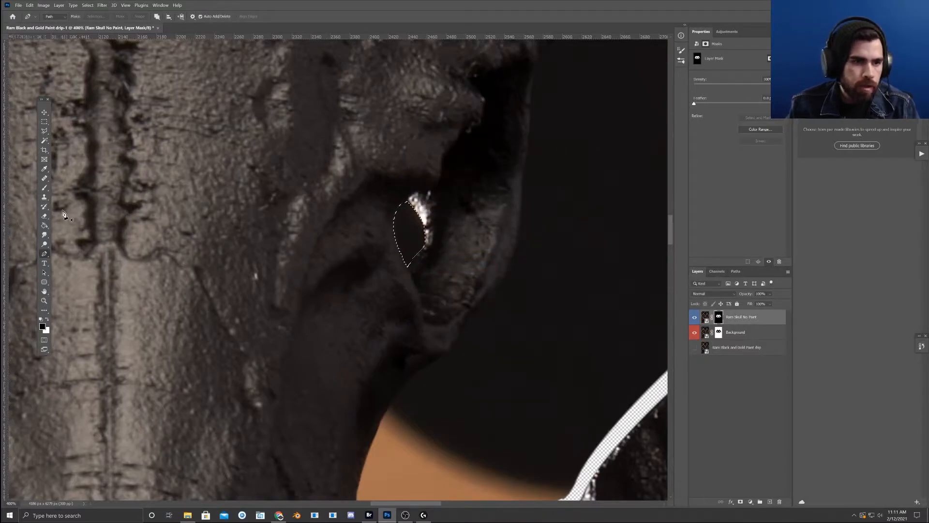
click(402, 232)
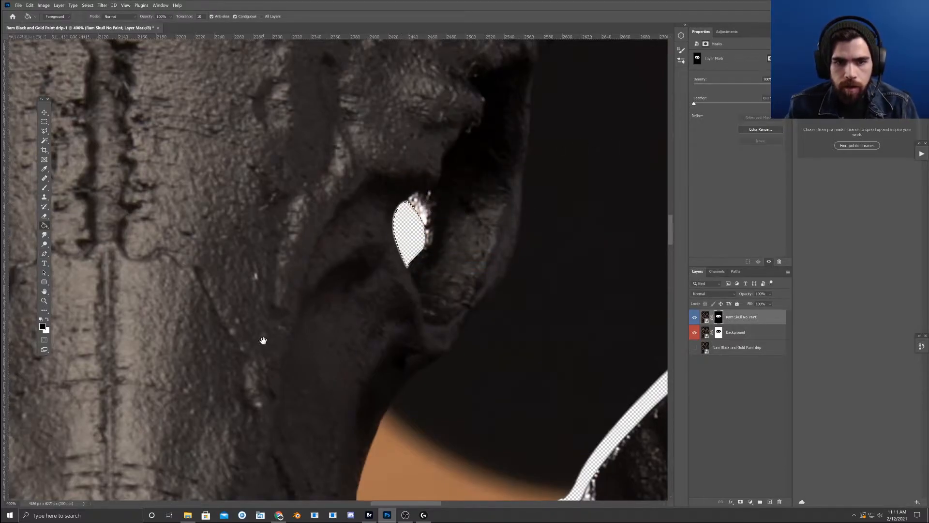
- Start a pen path at the upper tip of the left nasal gap near the snout and trace down its outer edge
drag(263, 338, 373, 255)
drag(335, 296, 342, 167)
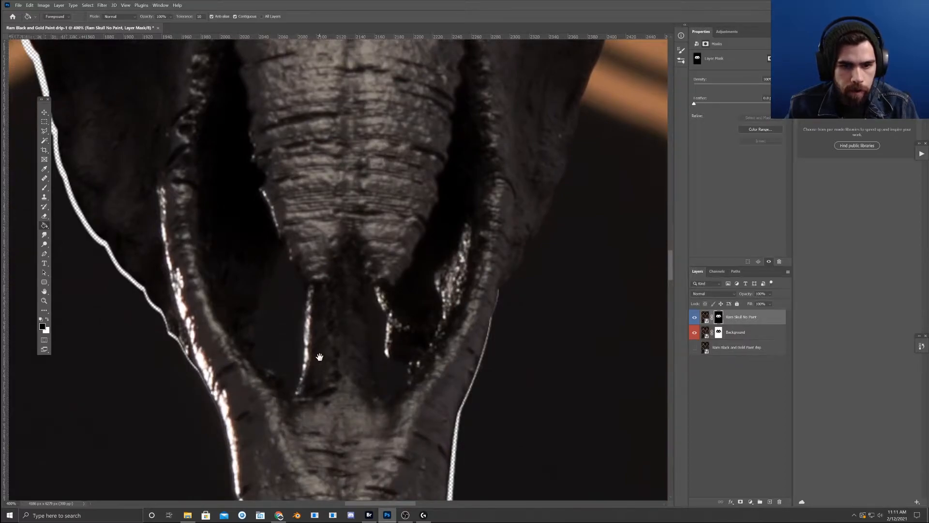
drag(319, 360, 330, 272)
key(p)
click(298, 159)
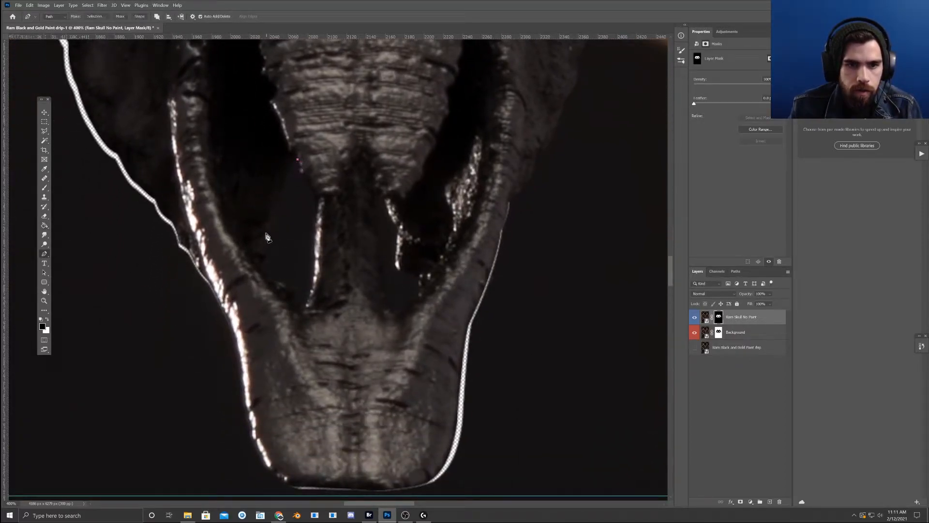
click(273, 211)
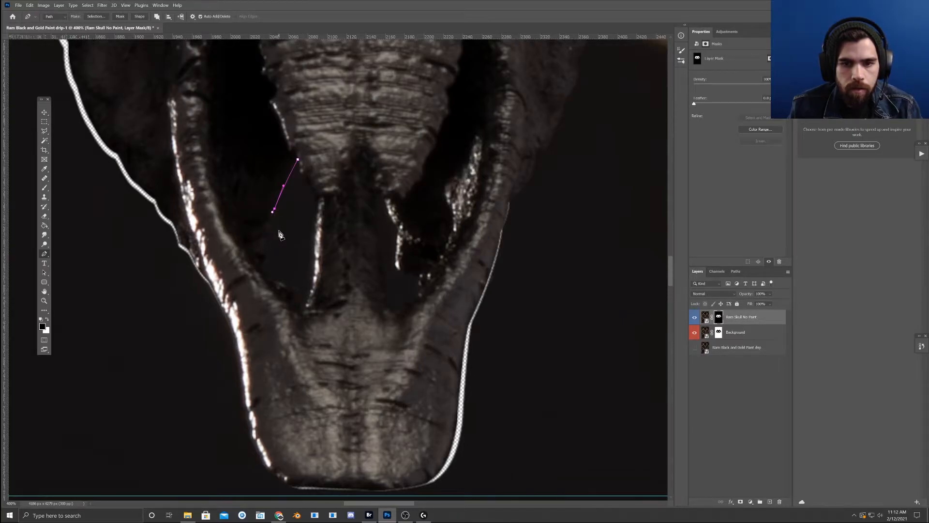
drag(266, 239, 267, 242)
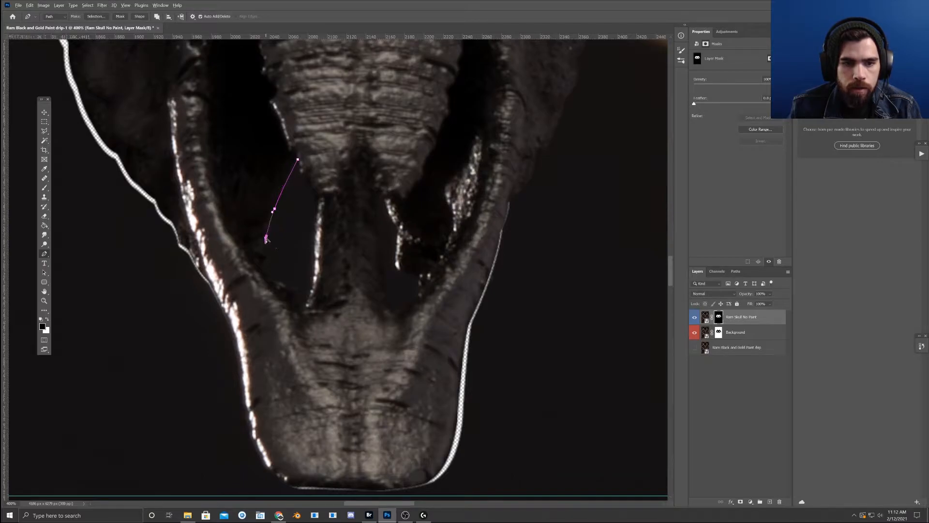
click(264, 265)
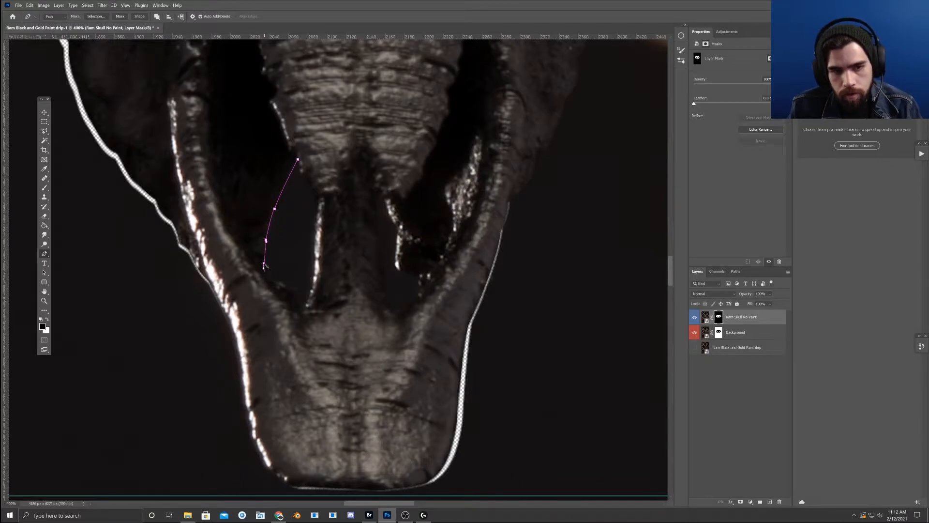
- Close the left nasal gap's pen path along its lower edge and up the inner side, leaving out the bright highlight
drag(294, 286, 297, 289)
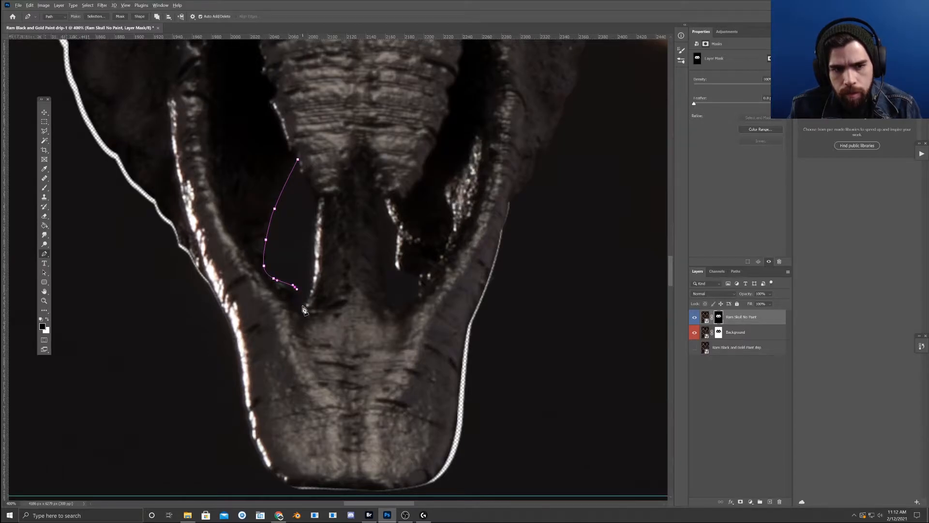
drag(310, 289, 312, 297)
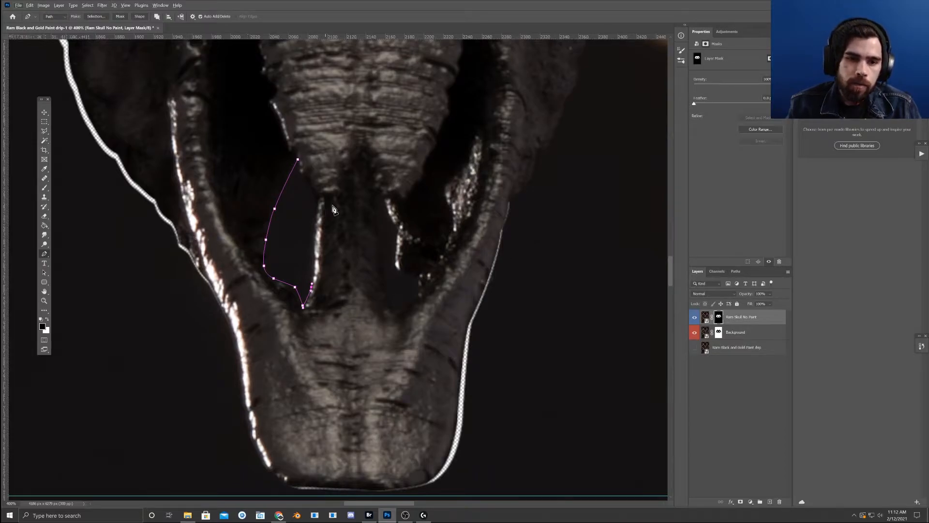
click(312, 253)
click(315, 211)
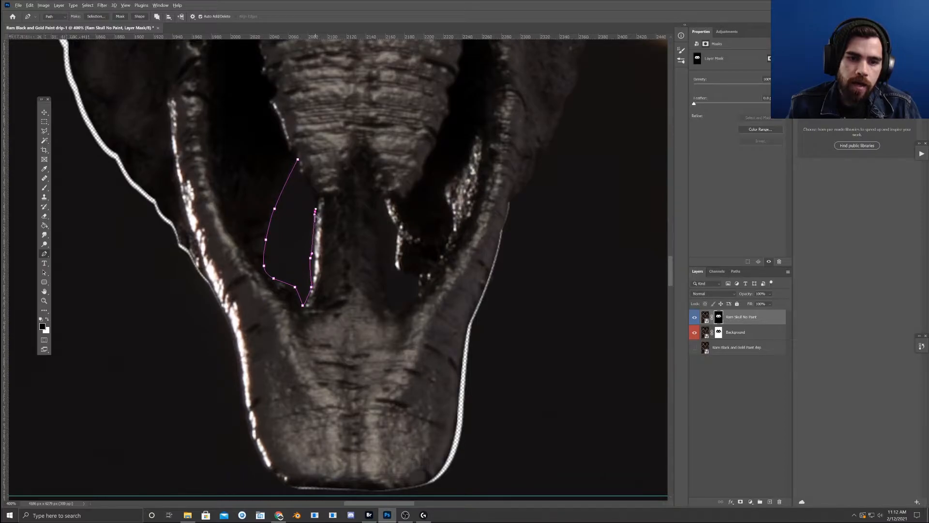
click(303, 181)
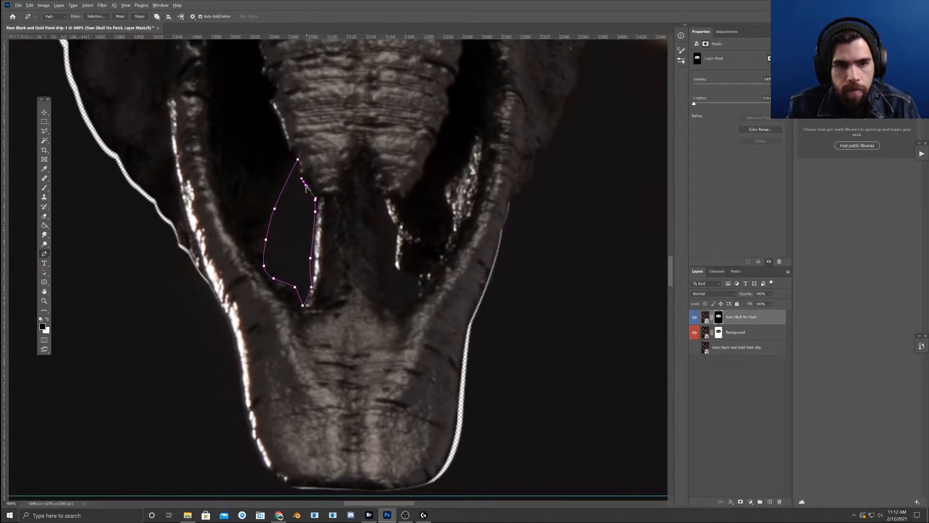
click(298, 154)
- Convert the left nasal gap path to a selection and fill it with black on the skull mask
right_click(294, 223)
click(312, 255)
click(505, 152)
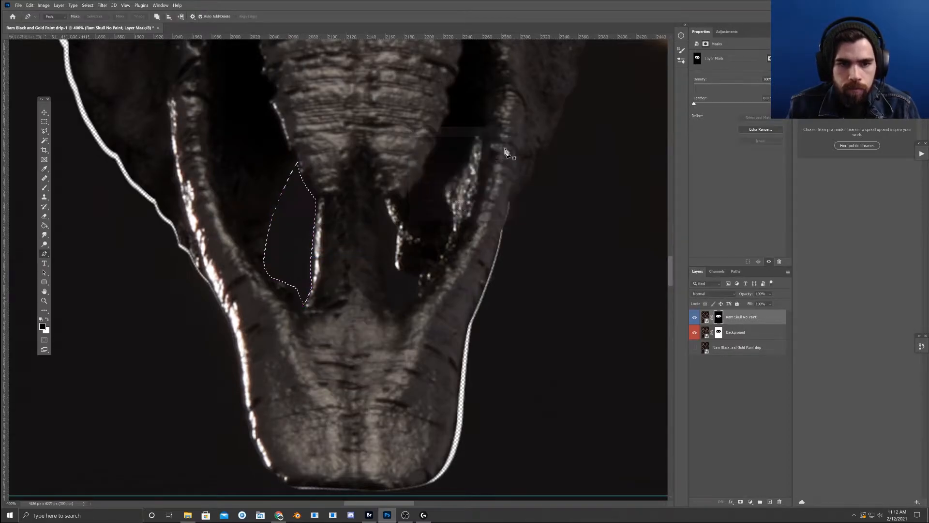
click(44, 226)
click(289, 234)
- Start a pen path around the right nasal gap, following the bright bone edge down from its upper tip
drag(470, 219, 410, 211)
click(44, 253)
click(324, 193)
click(338, 221)
key(ctrl+z)
click(331, 213)
click(336, 258)
click(336, 246)
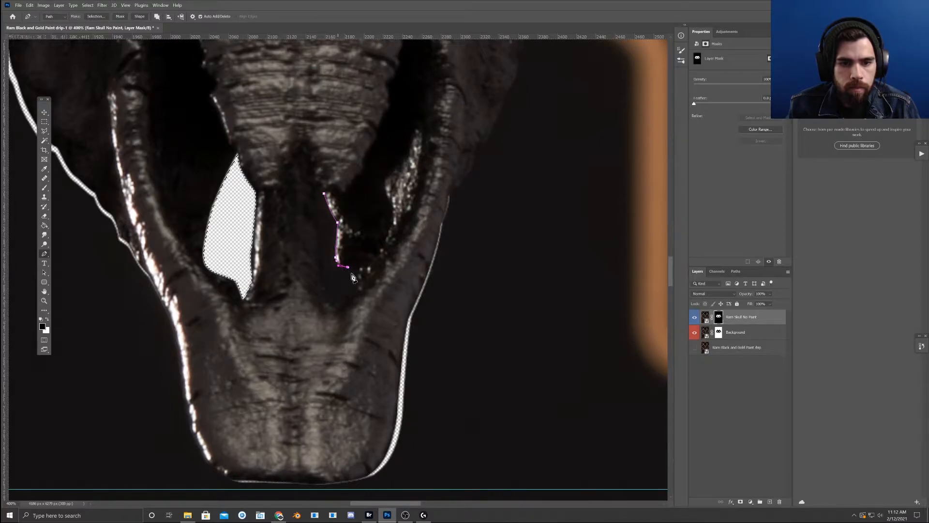
click(359, 269)
click(358, 290)
- Close the right nasal gap's pen path around its lower end and up the inner edge
drag(343, 293, 357, 277)
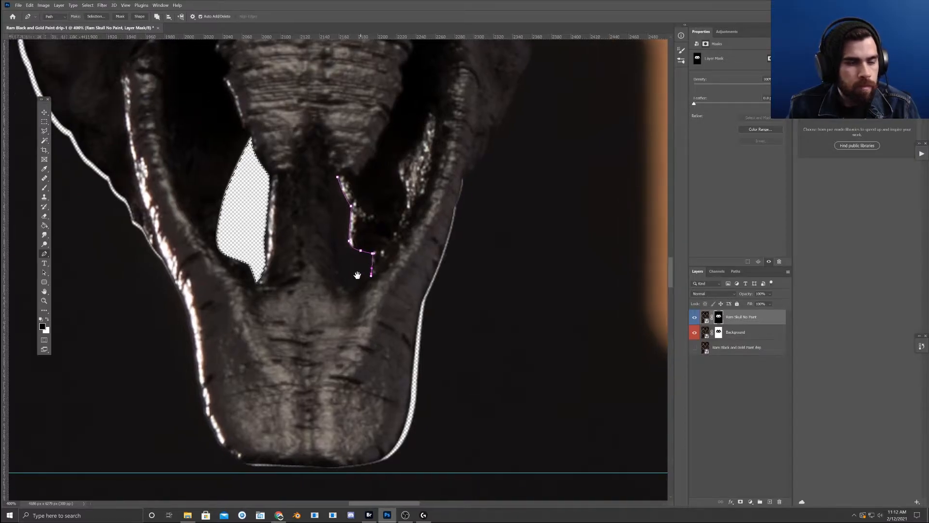
click(357, 284)
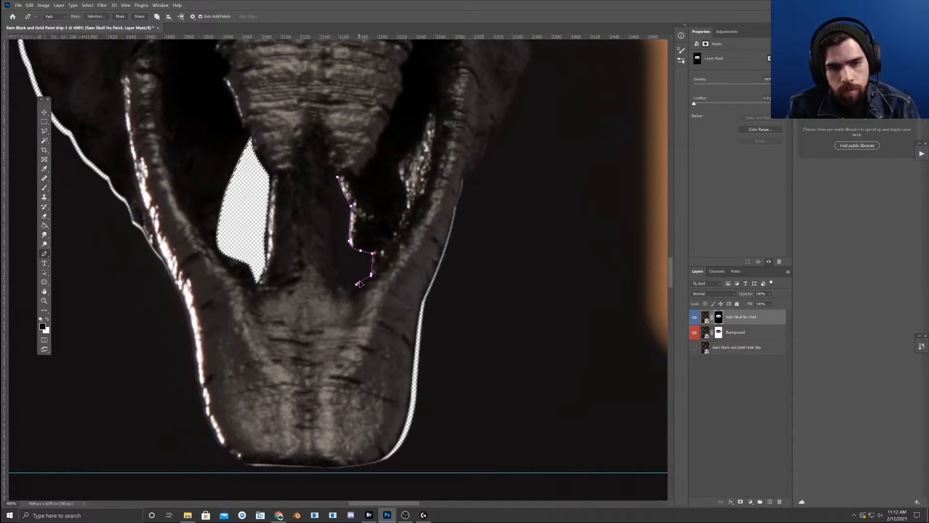
drag(339, 268, 341, 284)
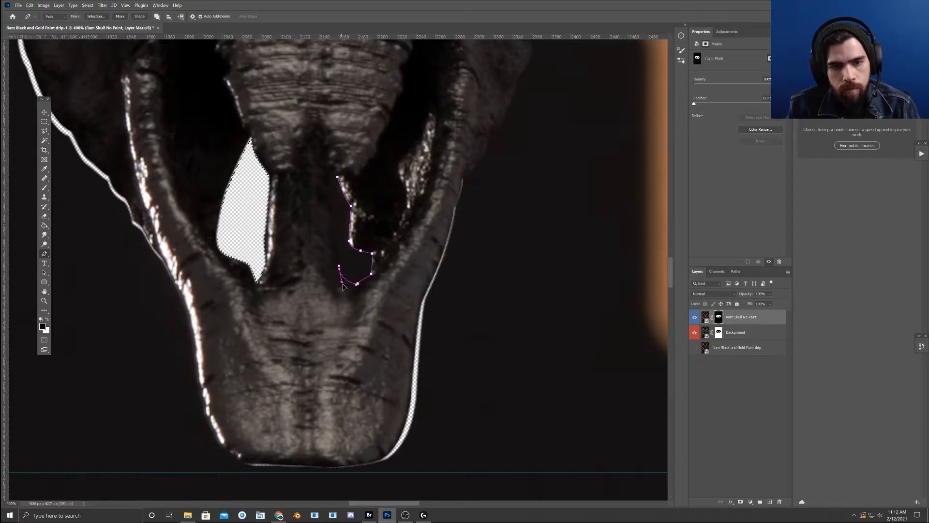
click(333, 195)
click(333, 206)
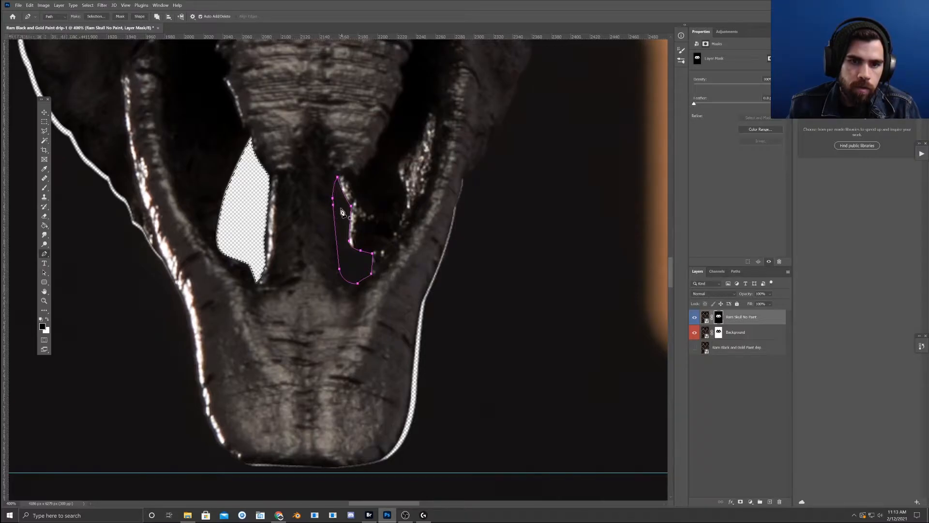
- Turn the right nasal gap path into a new selection, fill it with black on the skull mask, and deselect
right_click(351, 260)
click(383, 294)
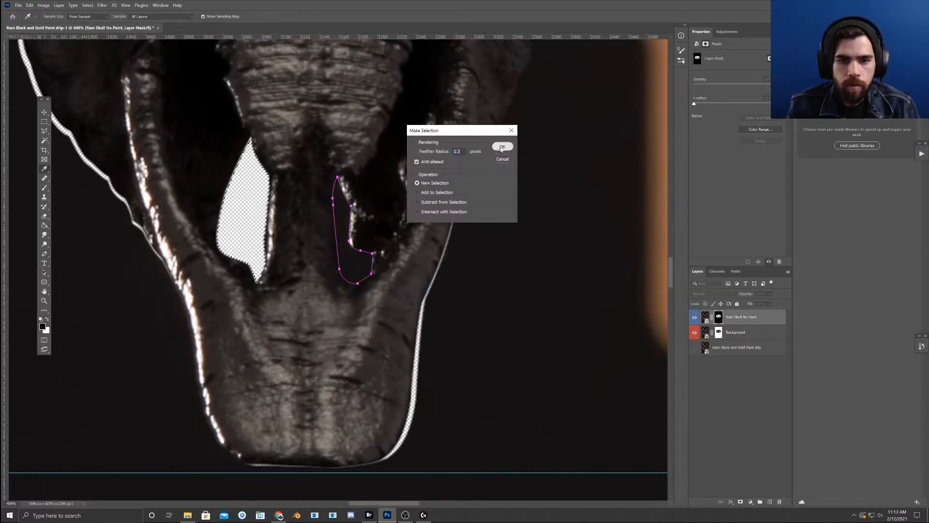
click(502, 146)
key(g)
click(373, 274)
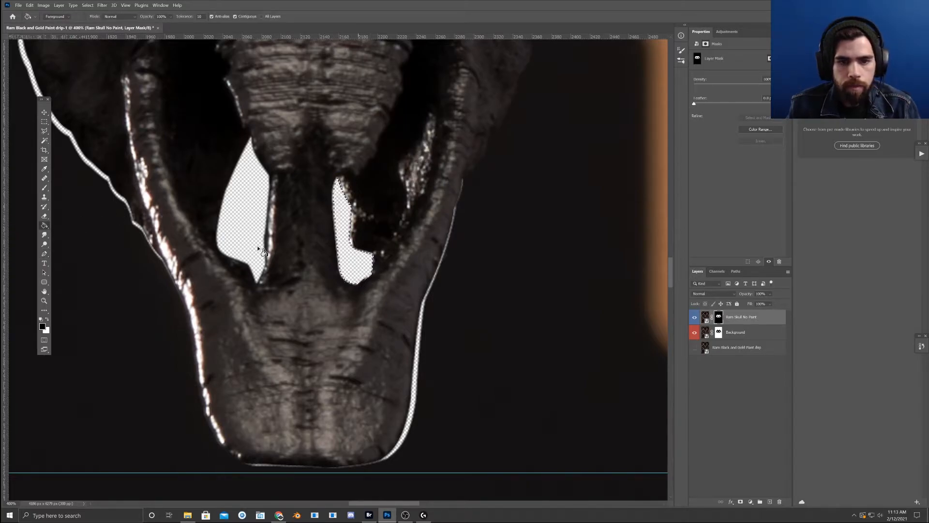
key(m)
key(ctrl+d)
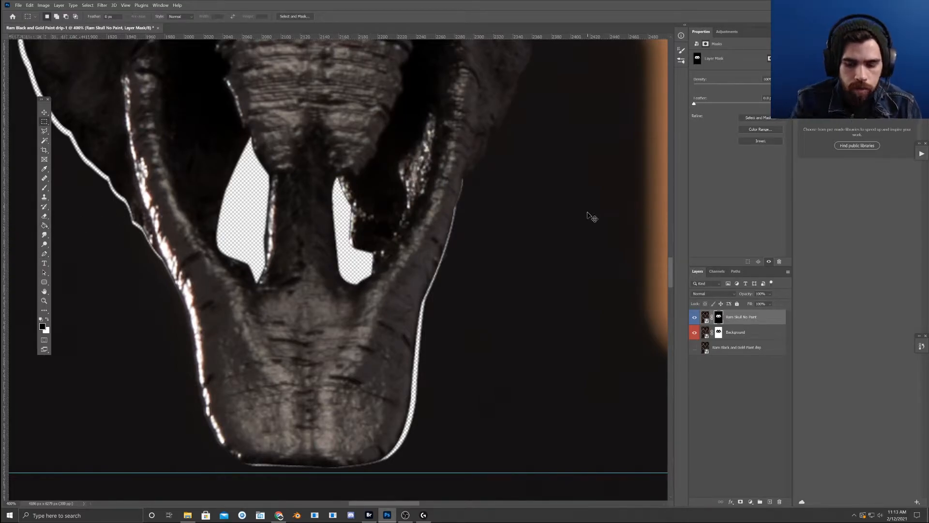
- Make the Ram Skull No Paint layer's image active instead of its mask, keeping the layer name
key(ctrl+minus)
key(ctrl+minus)
key(ctrl+minus)
key(ctrl+minus)
key(ctrl+minus)
key(ctrl+minus)
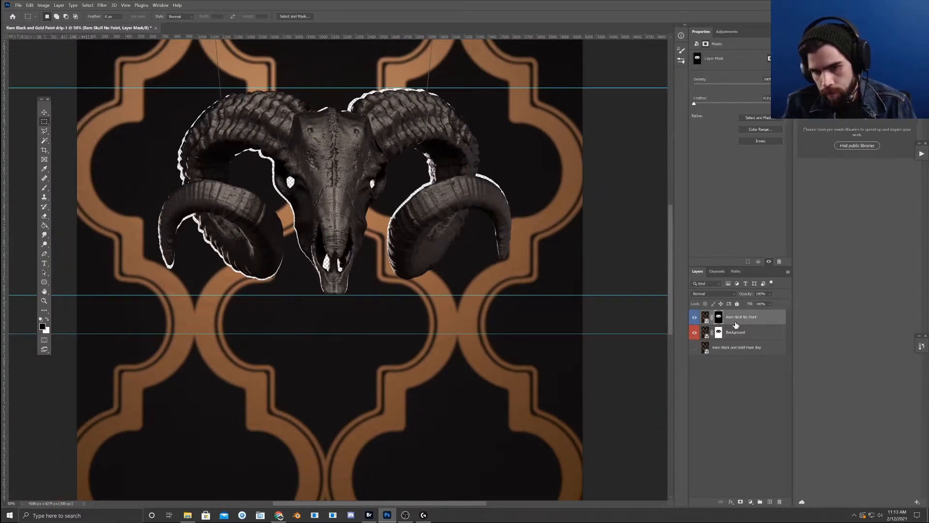
click(736, 321)
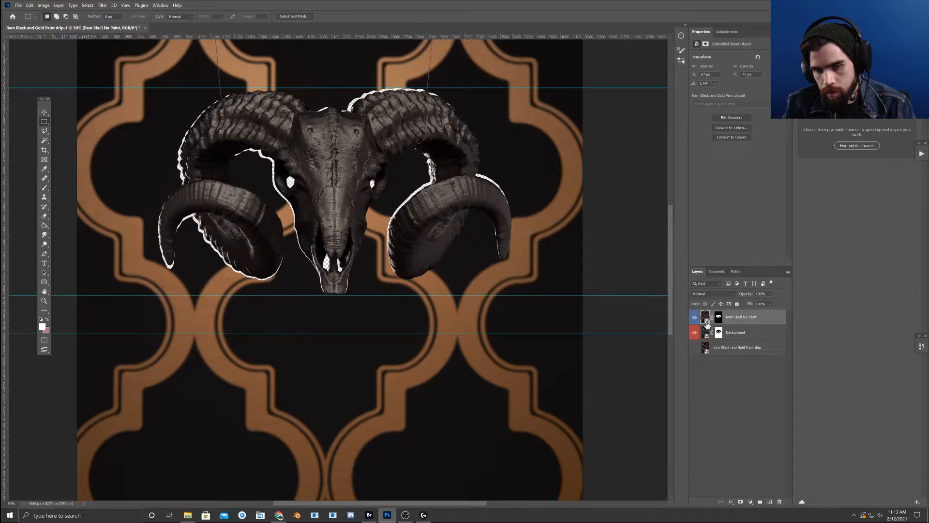
double_click(739, 321)
key(Return)
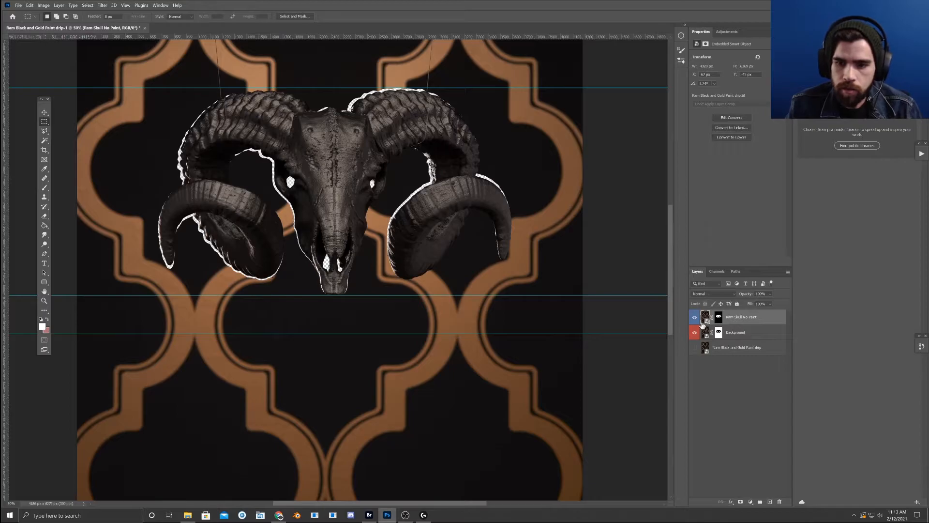
- Rotate the Ram Skull No Paint layer counter-clockwise by about 1.2° to line the skull up with the background cutout
click(29, 6)
mouse_move(90, 162)
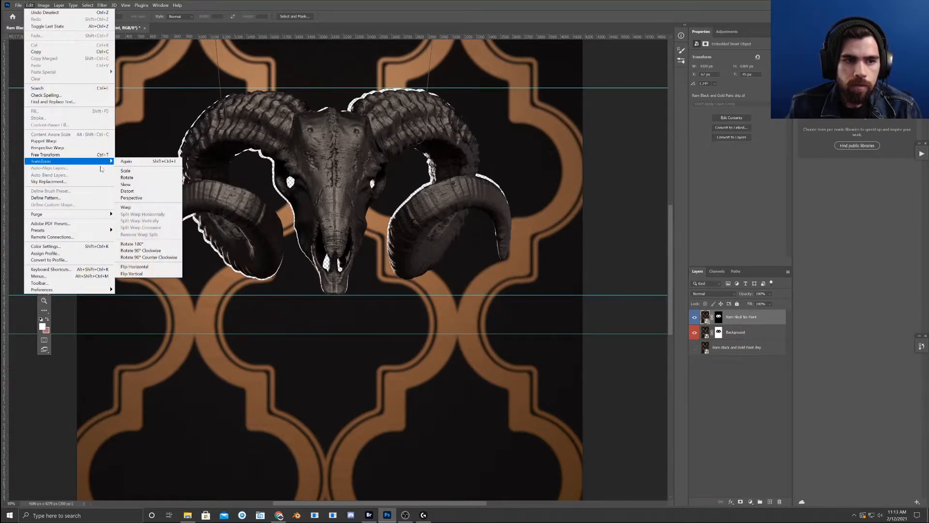
click(123, 171)
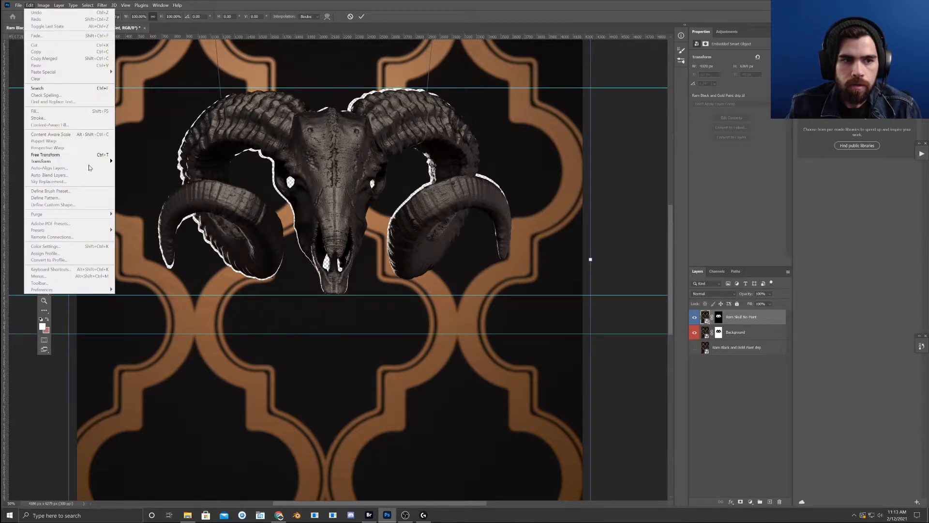
mouse_move(87, 161)
click(127, 177)
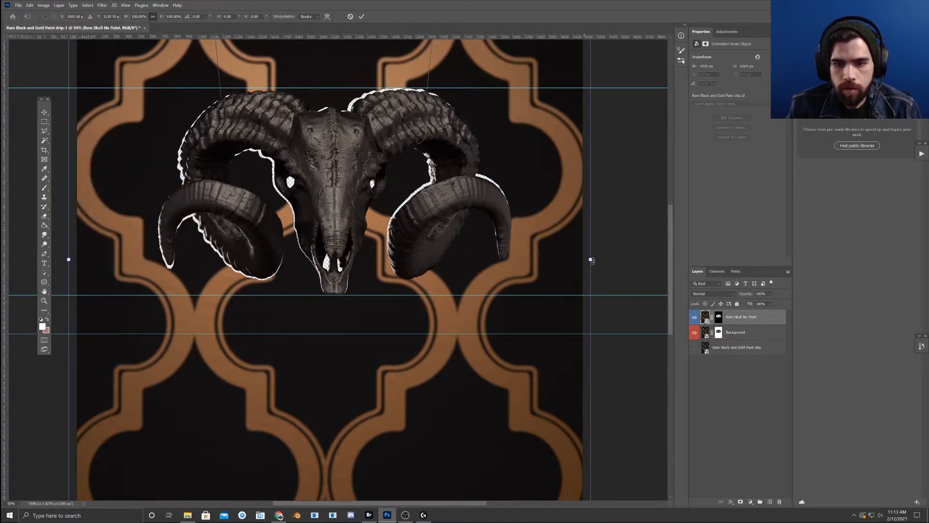
drag(595, 259, 600, 255)
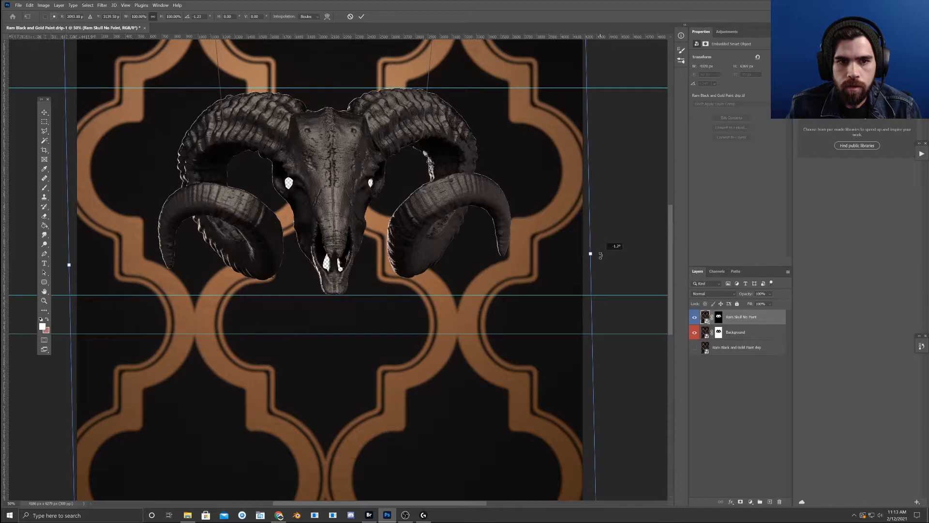
drag(601, 255, 601, 256)
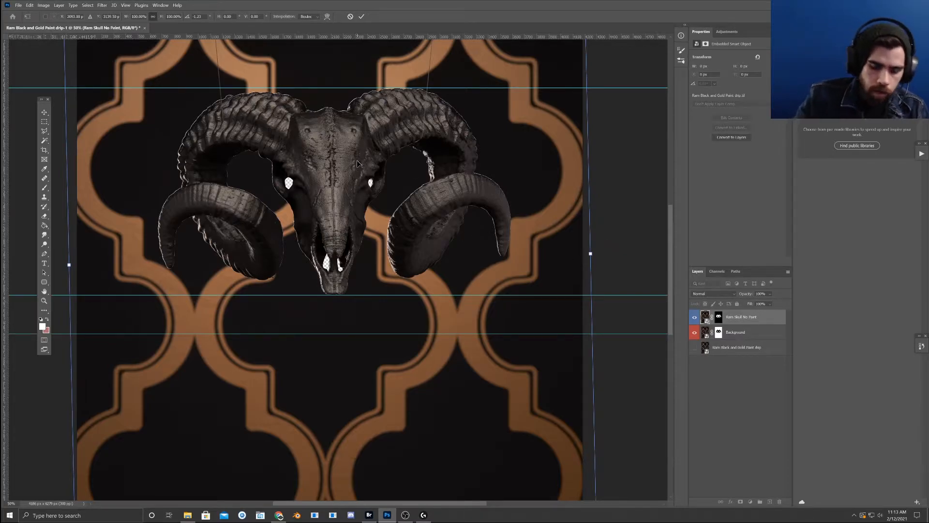
key(ctrl+plus)
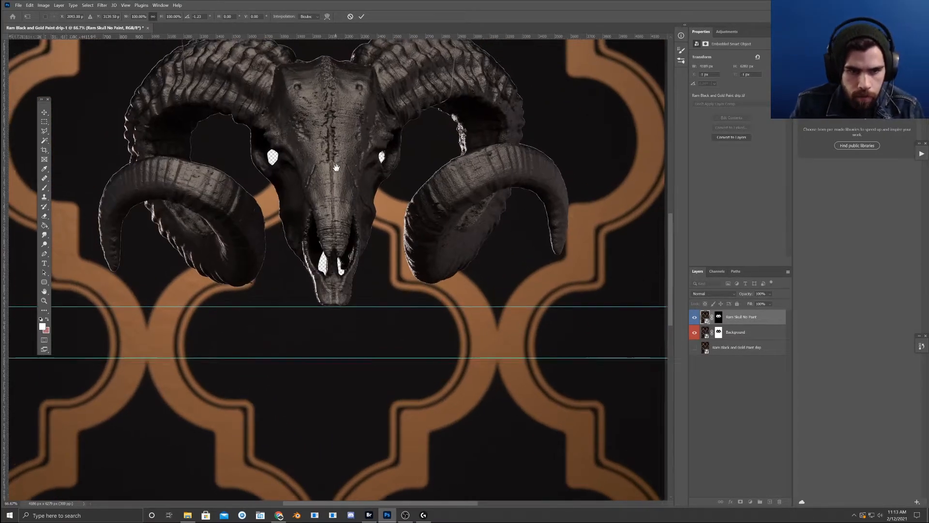
drag(356, 161, 365, 236)
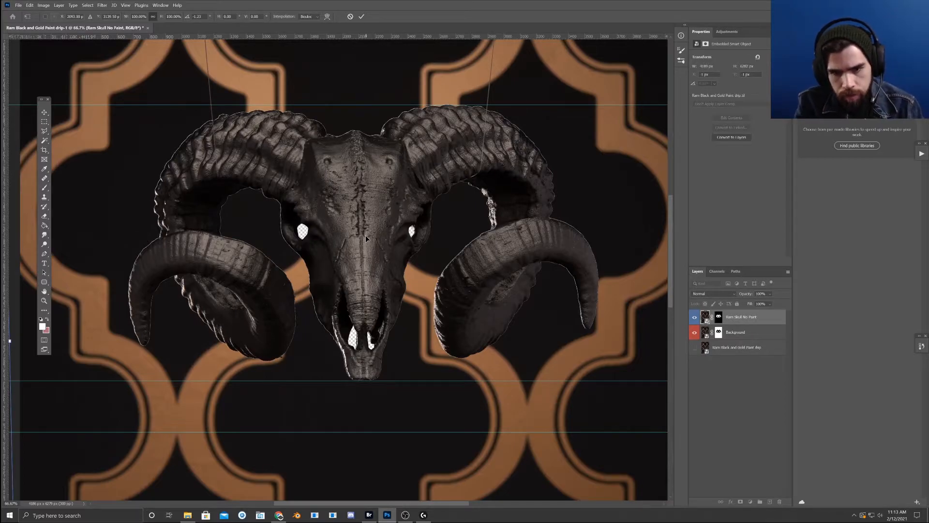
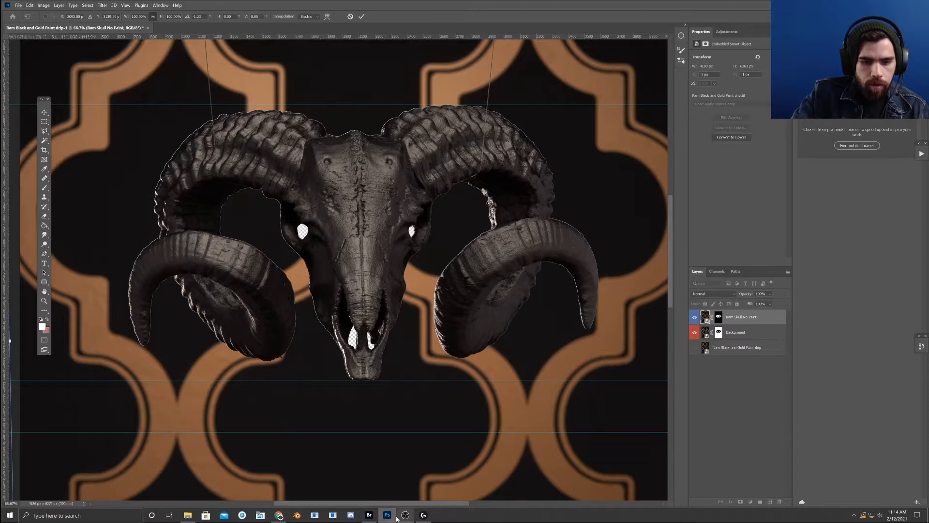
click(372, 515)
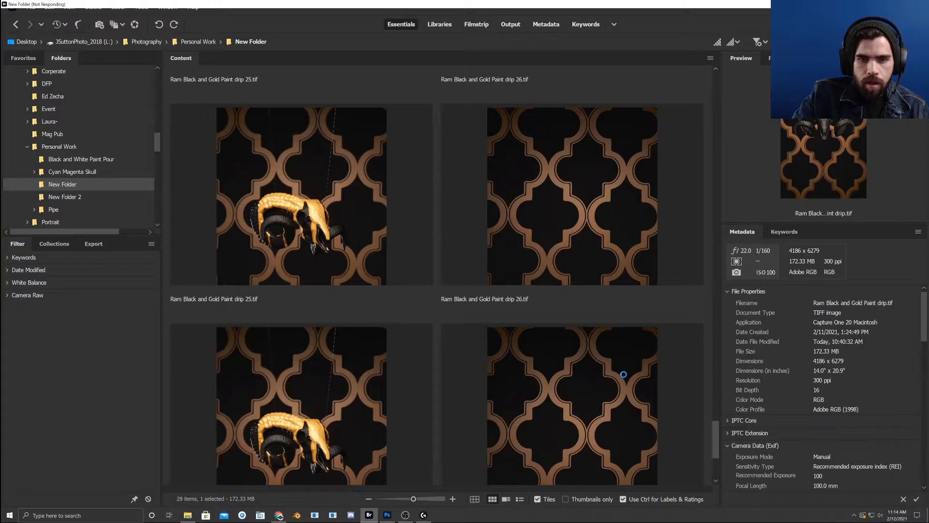
click(392, 518)
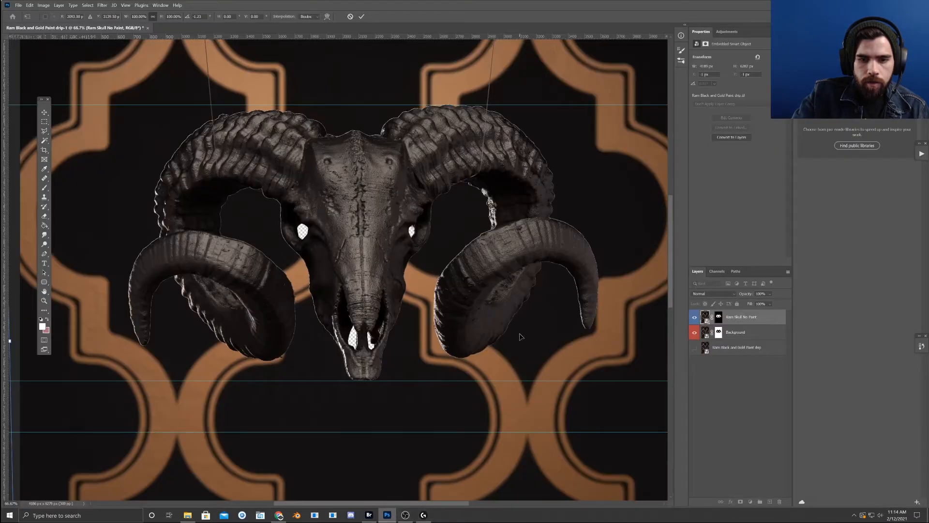
- Apply the pending rotation and save the document as the Photoshop file Ram Black and Gold Paint drip-1, with Maximize Compatibility on
click(18, 5)
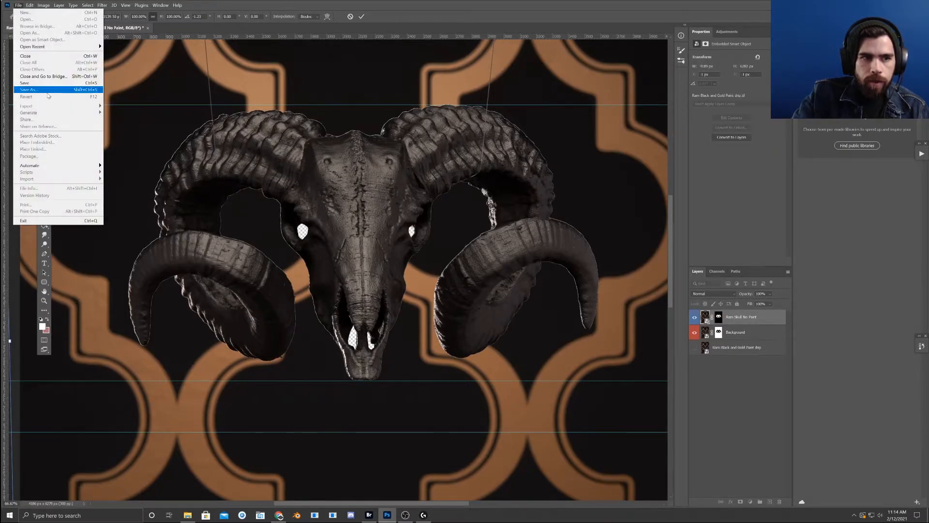
click(46, 91)
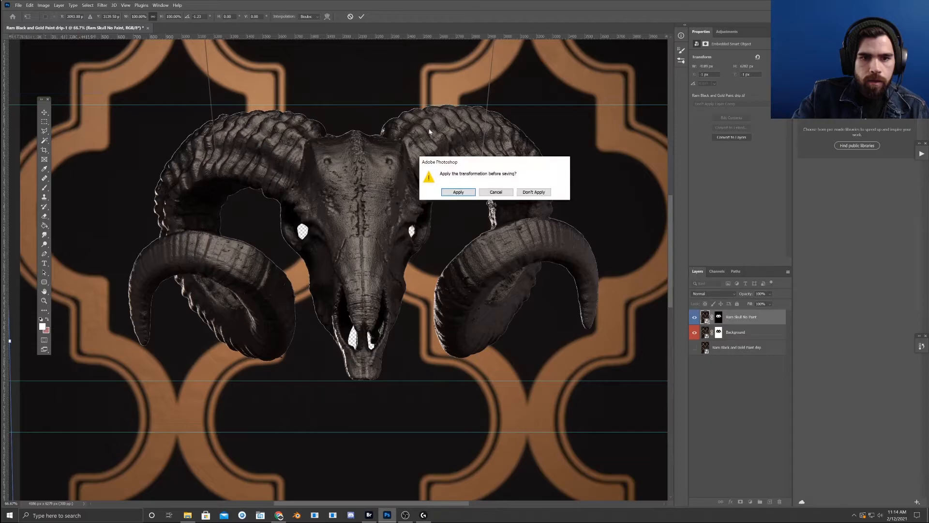
click(467, 193)
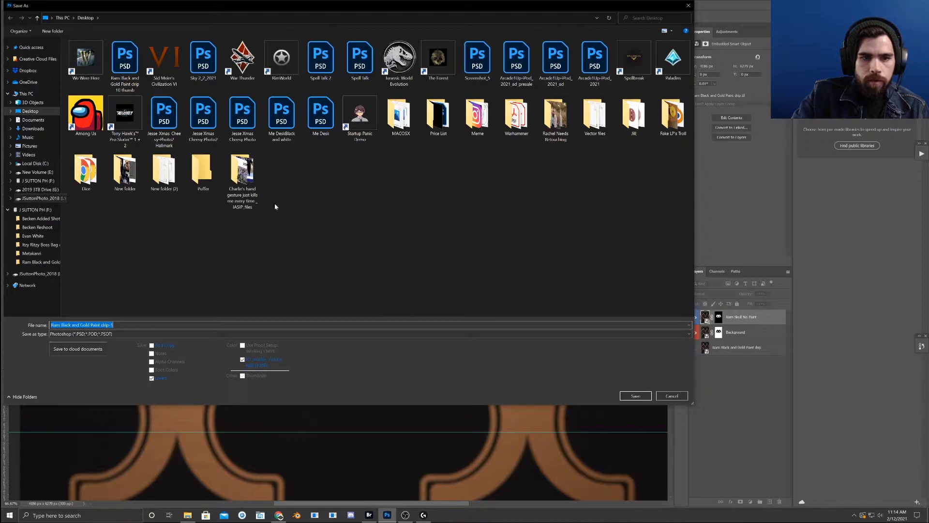
drag(385, 8, 0, 162)
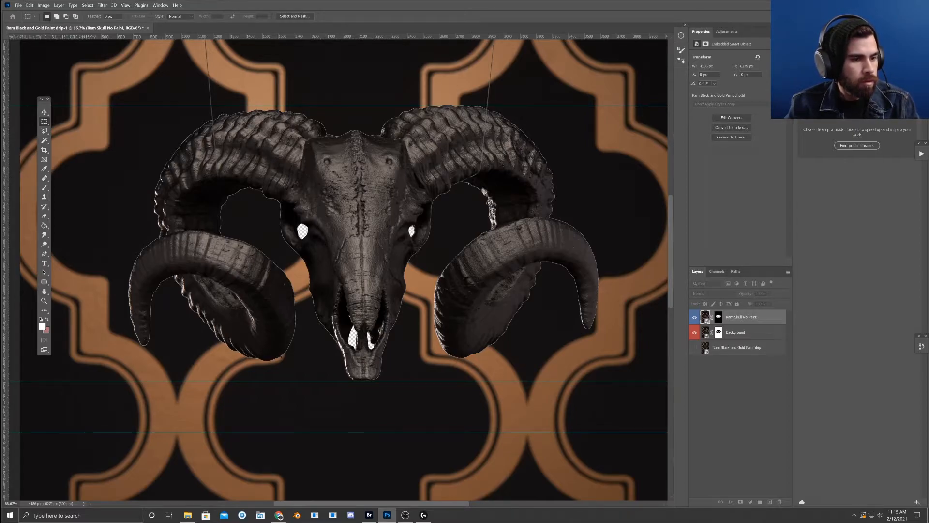
key(ctrl+s)
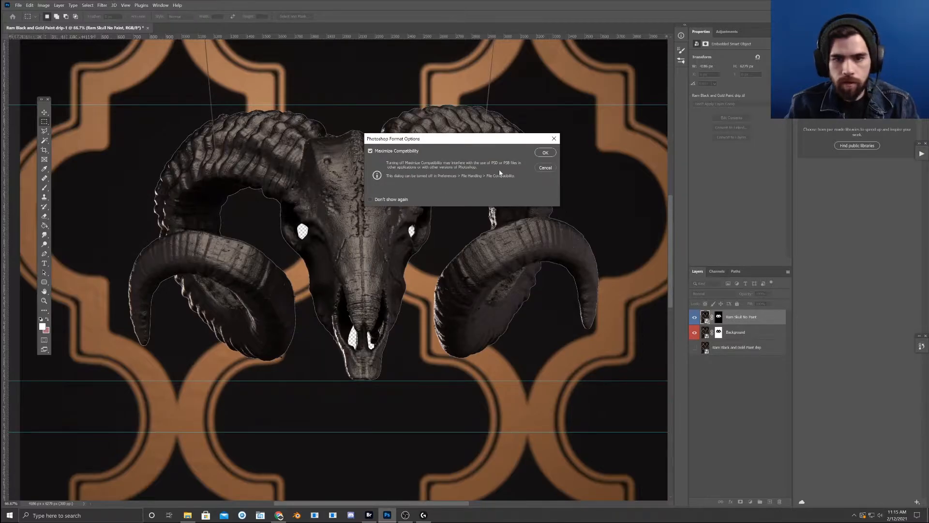
click(545, 153)
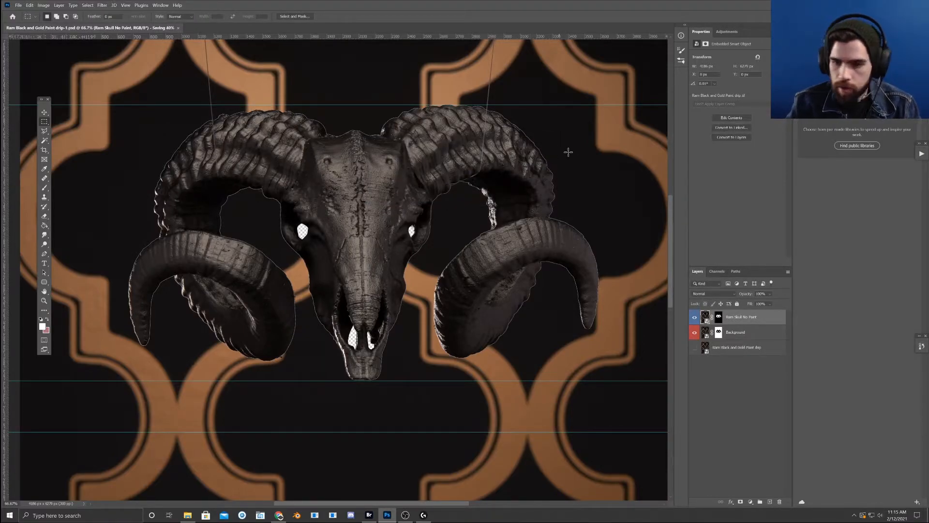
- Switch to Bridge, add Ram Black and Gold Paint drip 1.tif to the selected drip 28.tif, and open both in Camera Raw
click(369, 515)
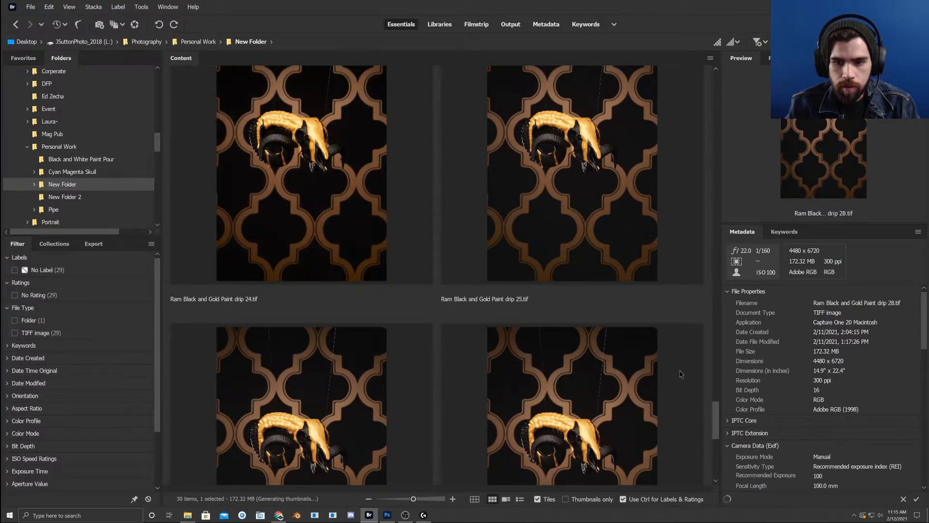
drag(716, 412, 697, 95)
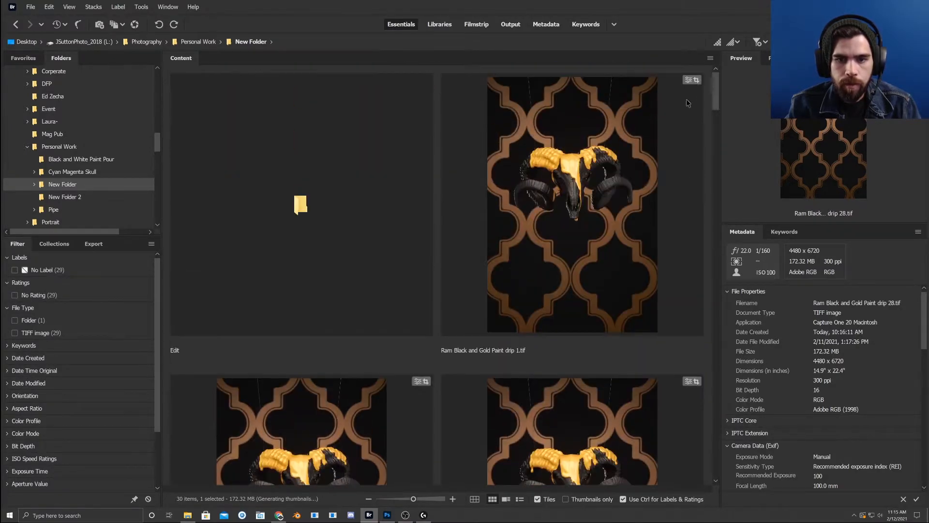
ctrl+click(697, 102)
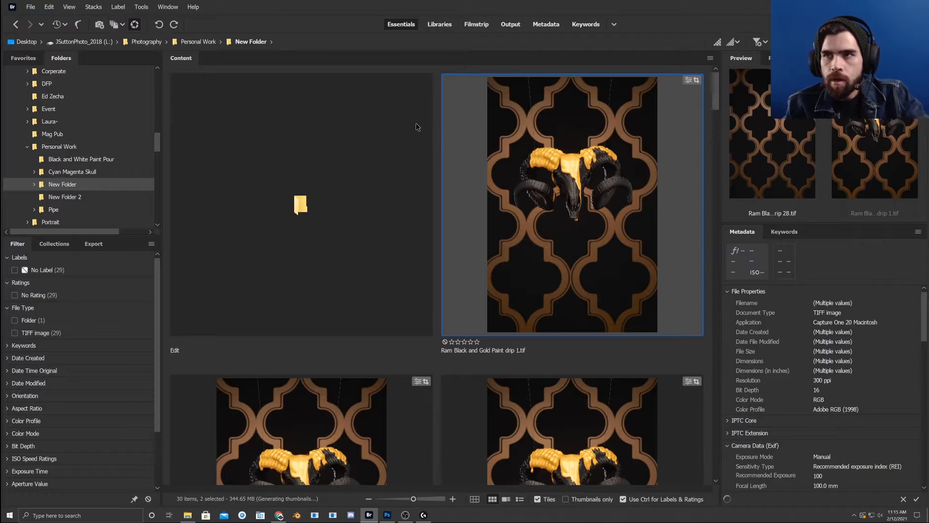
key(ctrl+r)
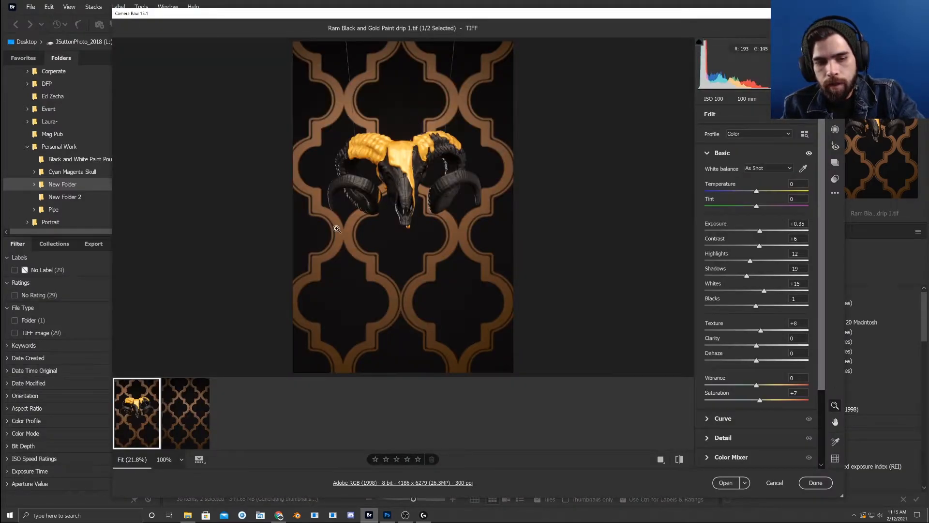
- Bring up the empty background image, Ram Black and Gold Paint drip 28.tif, and open its Geometry settings without cropping it
click(188, 414)
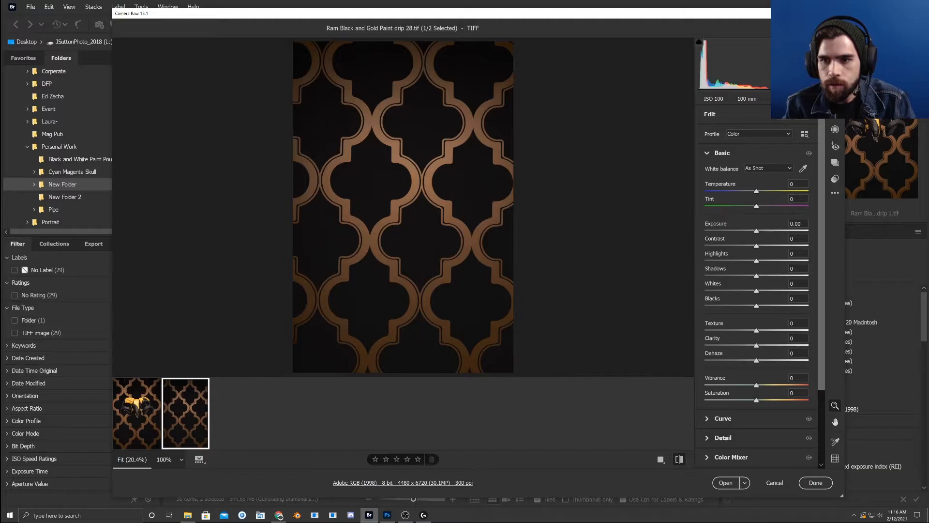
key(c)
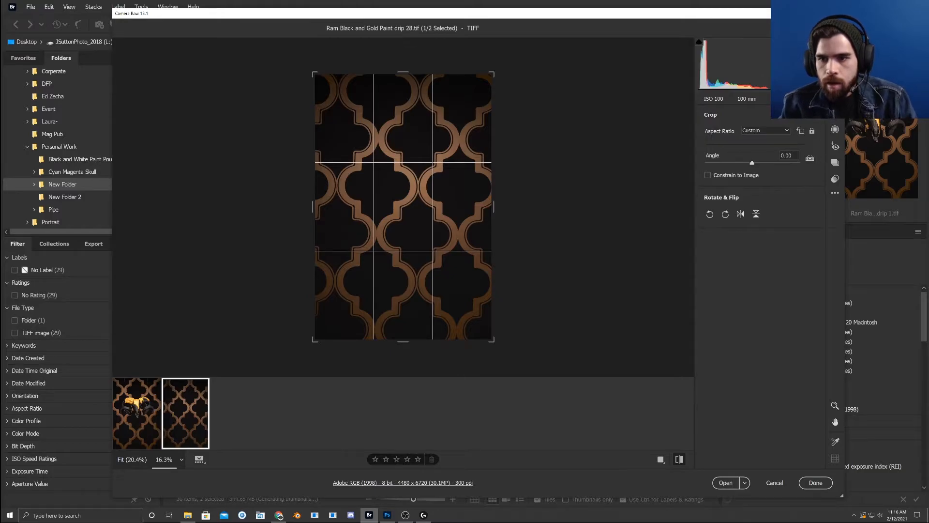
key(Return)
scroll(779, 431, down, 5)
click(726, 420)
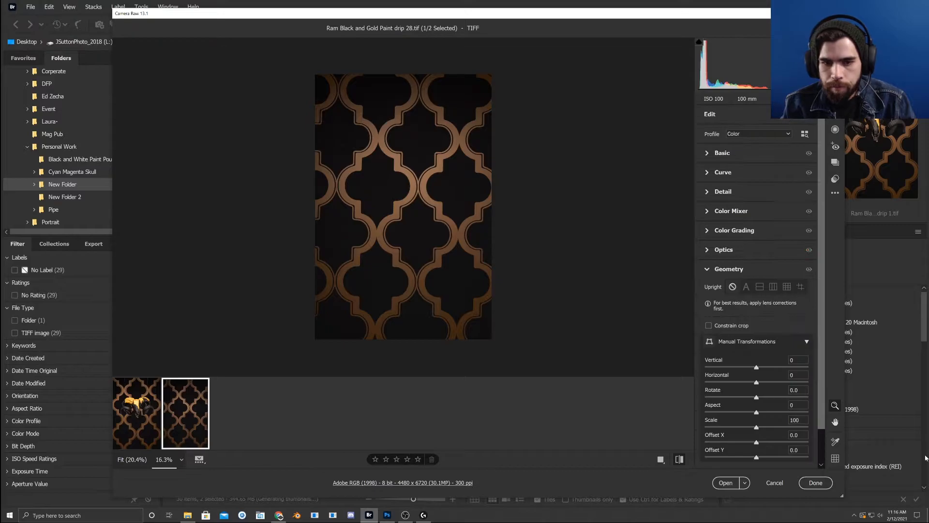
click(441, 336)
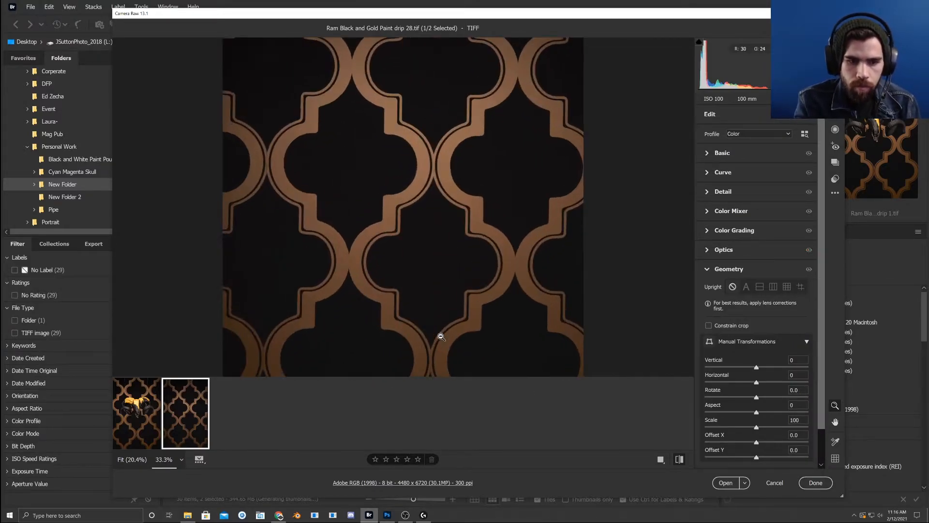
- Select both images and synchronize the edit settings of Ram Black and Gold Paint drip 1.tif to drip 28.tif
click(138, 424)
shift+click(175, 435)
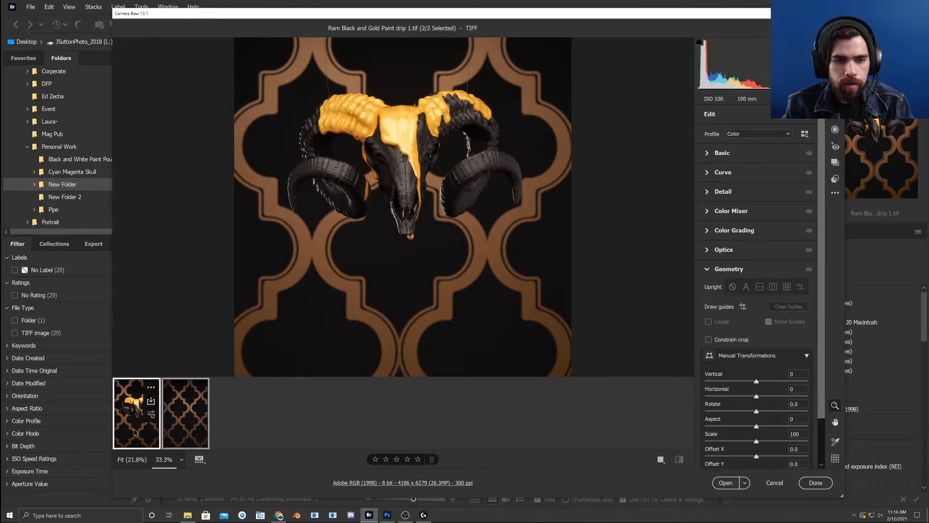
right_click(135, 426)
click(184, 390)
key(Return)
- Set Upright to Guided for drip 28.tif and draw a horizontal guide across matching pattern corners near the image's lower edge
click(187, 428)
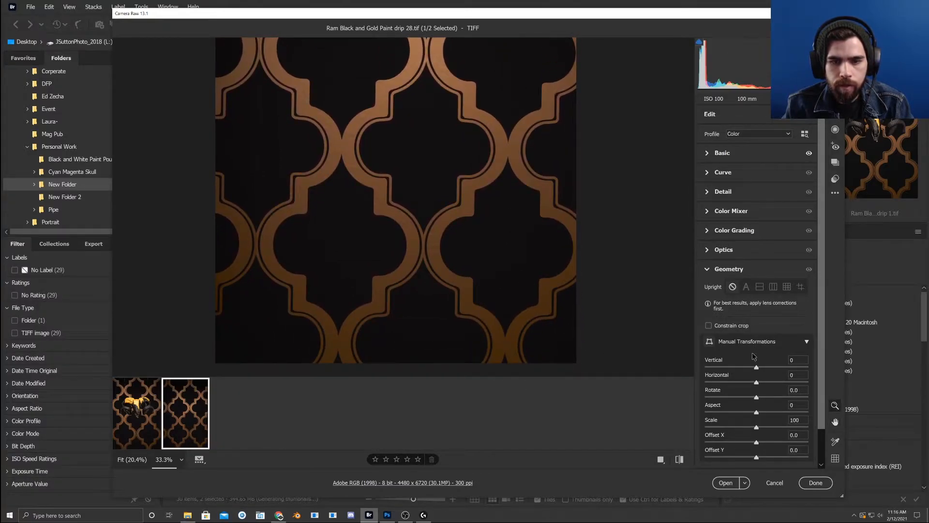
click(801, 286)
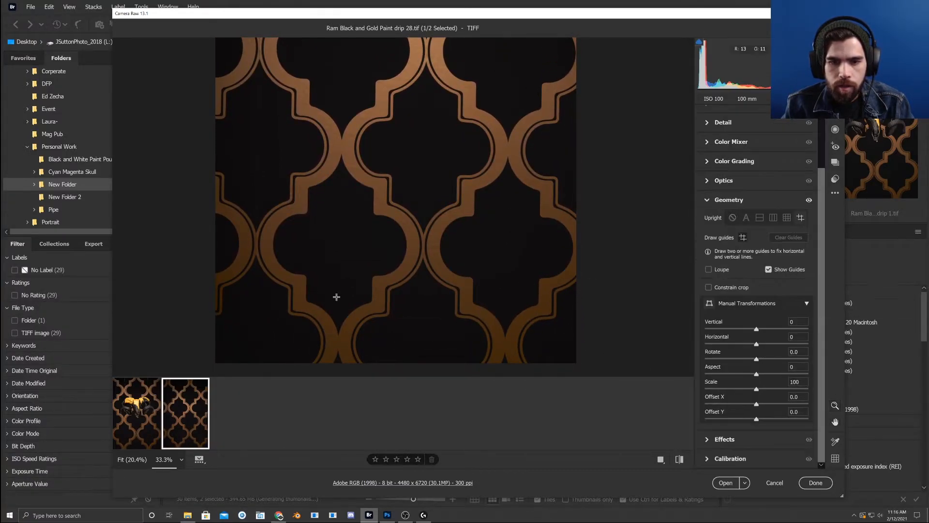
key(ctrl+plus)
drag(301, 307, 314, 193)
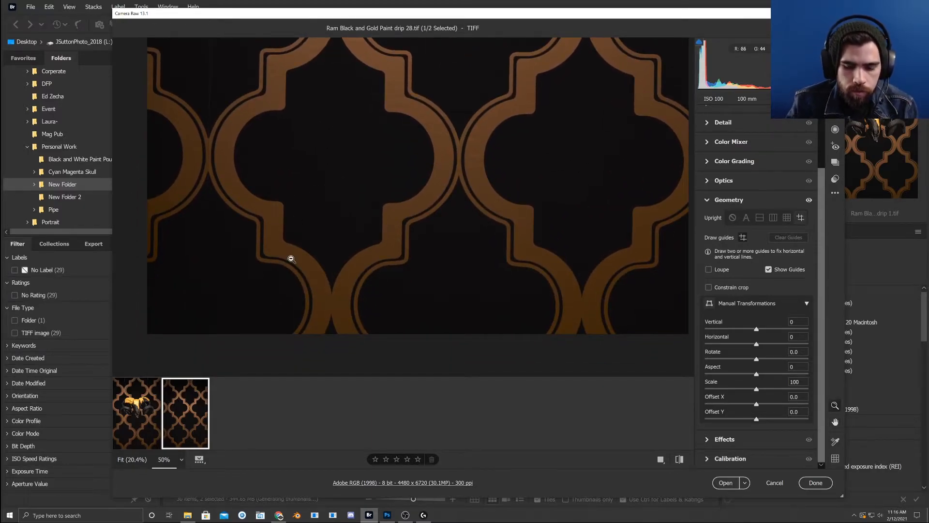
key(ctrl+plus)
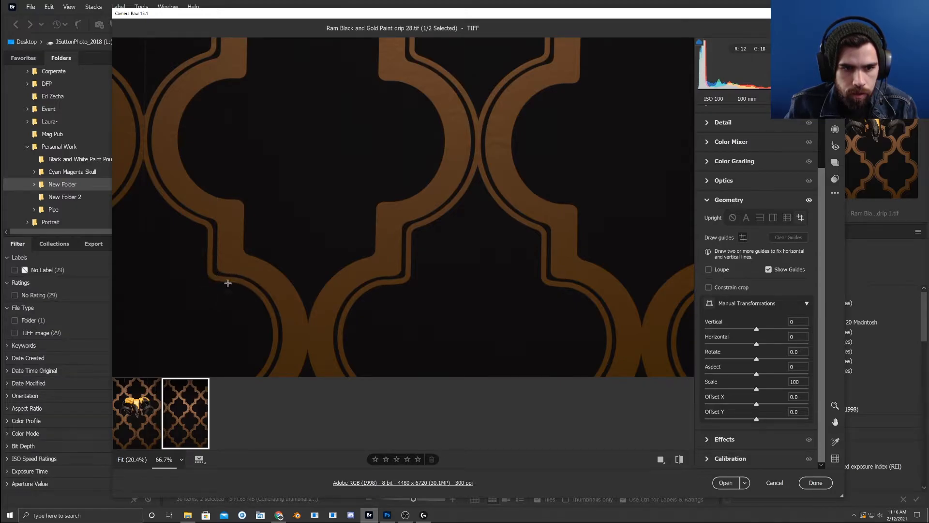
mouse_move(231, 277)
mouse_down()
mouse_move(577, 305)
mouse_move(666, 291)
mouse_move(594, 278)
mouse_move(324, 286)
mouse_move(347, 283)
mouse_up()
- Draw a second horizontal guide across matching pattern corners near the upper edge of the background image
key(space)
drag(340, 200, 397, 330)
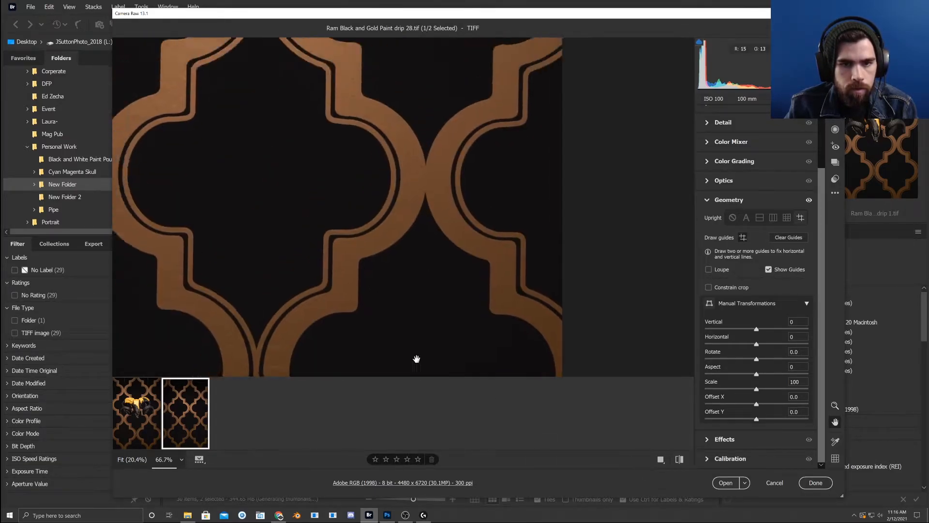
drag(387, 198, 510, 411)
key(space)
drag(415, 189, 506, 358)
key(space)
drag(494, 208, 554, 246)
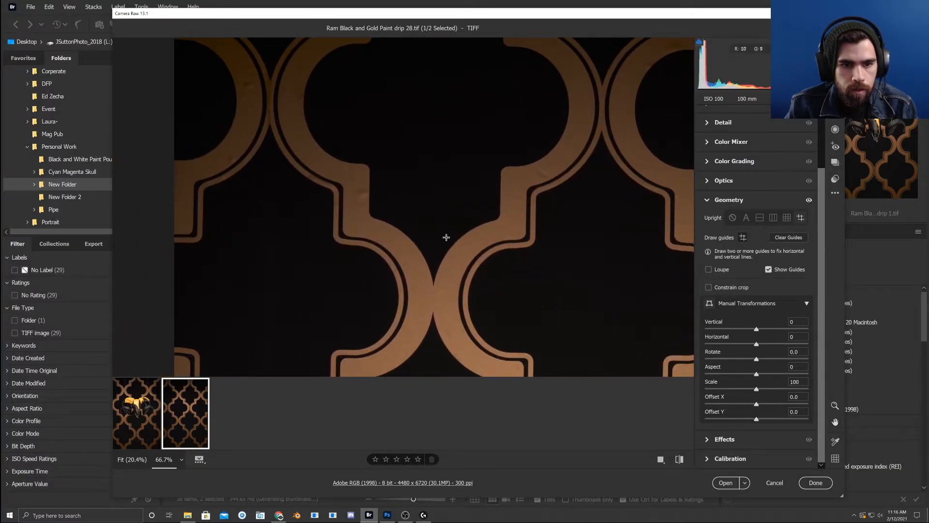
mouse_move(341, 238)
mouse_down()
mouse_move(695, 249)
mouse_move(333, 243)
mouse_move(360, 248)
mouse_up()
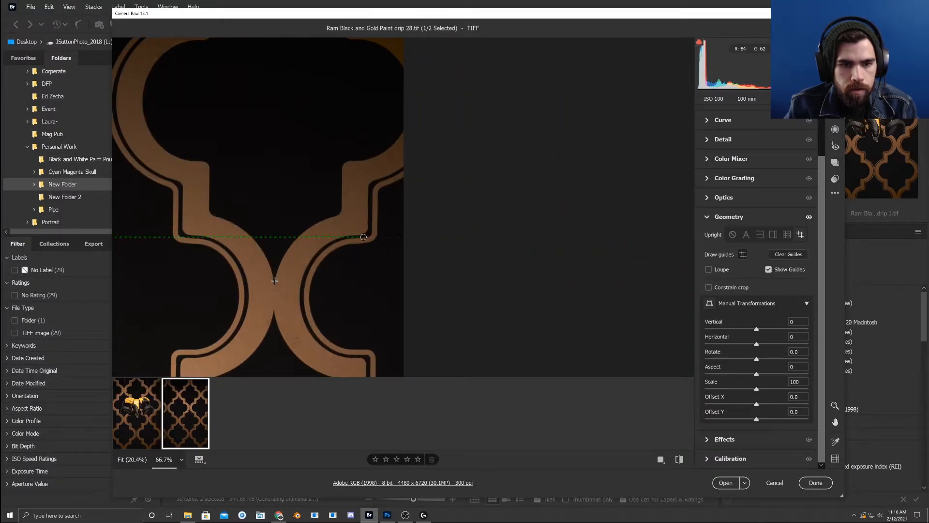
- Undo the misplaced vertical guide and draw a vertical guide down the image through the right column of pattern junctions
mouse_move(274, 282)
mouse_down()
mouse_move(275, 349)
mouse_move(277, 323)
mouse_up()
key(ctrl+z)
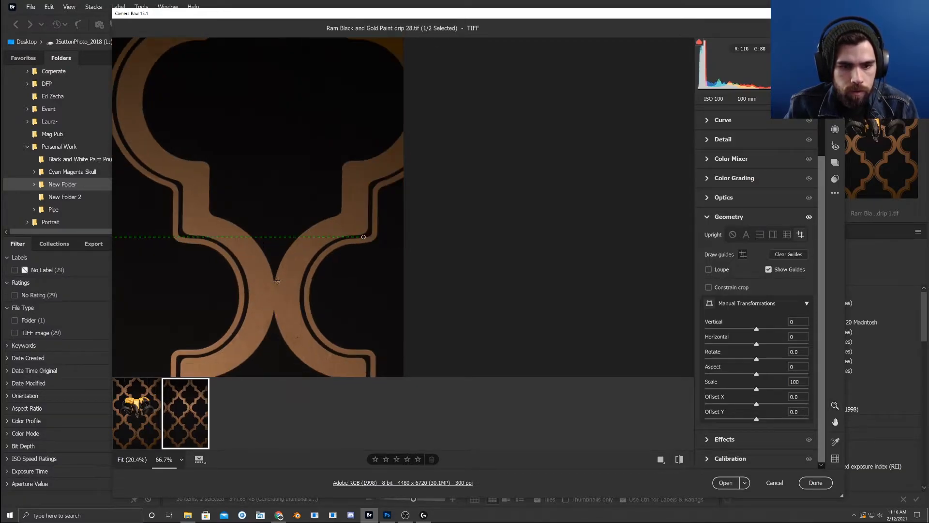
ctrl+click(271, 281)
drag(270, 279, 253, 214)
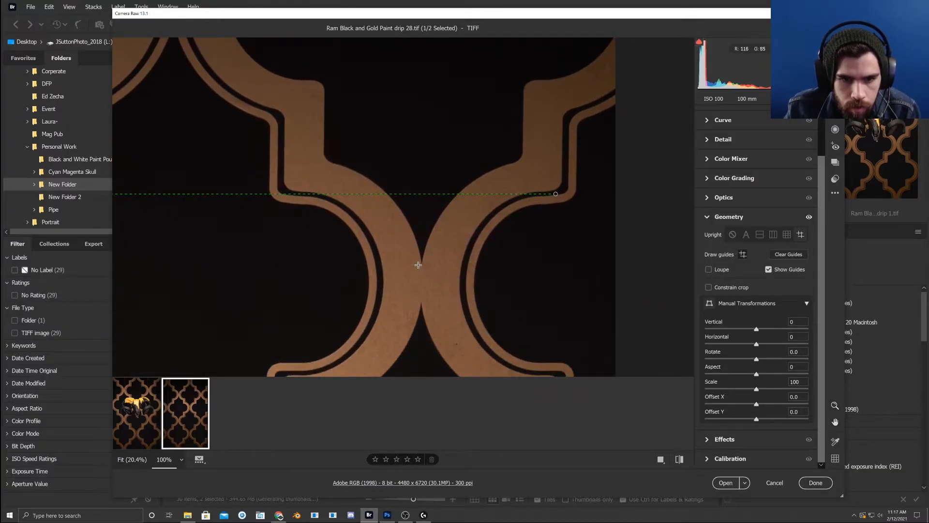
drag(422, 264, 405, 136)
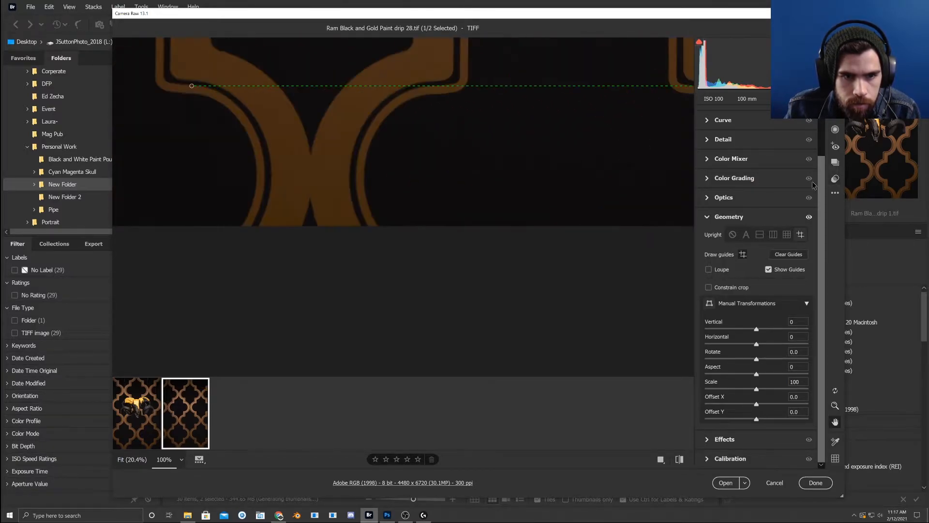
- Add another vertical guide through the next column of pattern junctions to the left and check the whole straightened background
drag(259, 144, 647, 165)
key(ctrl+z)
key(space)
mouse_move(332, 138)
mouse_down()
mouse_move(405, 131)
mouse_move(649, 173)
mouse_move(527, 239)
mouse_move(508, 91)
mouse_move(494, 367)
mouse_move(478, 58)
mouse_move(527, 259)
mouse_move(518, 336)
mouse_move(527, 345)
mouse_move(529, 335)
mouse_move(533, 353)
mouse_move(521, 376)
mouse_move(518, 275)
mouse_up()
alt+click(664, 275)
alt+click(664, 275)
alt+click(665, 275)
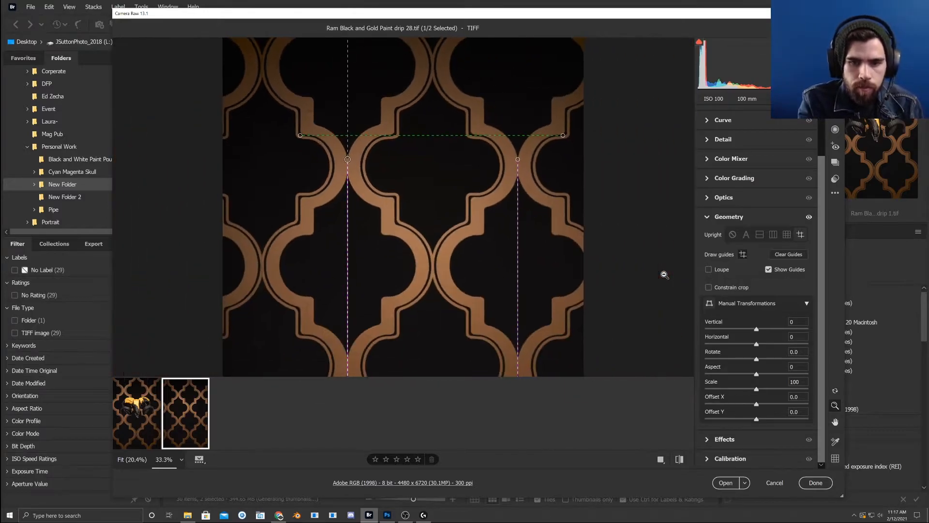
alt+click(665, 275)
alt+click(665, 275)
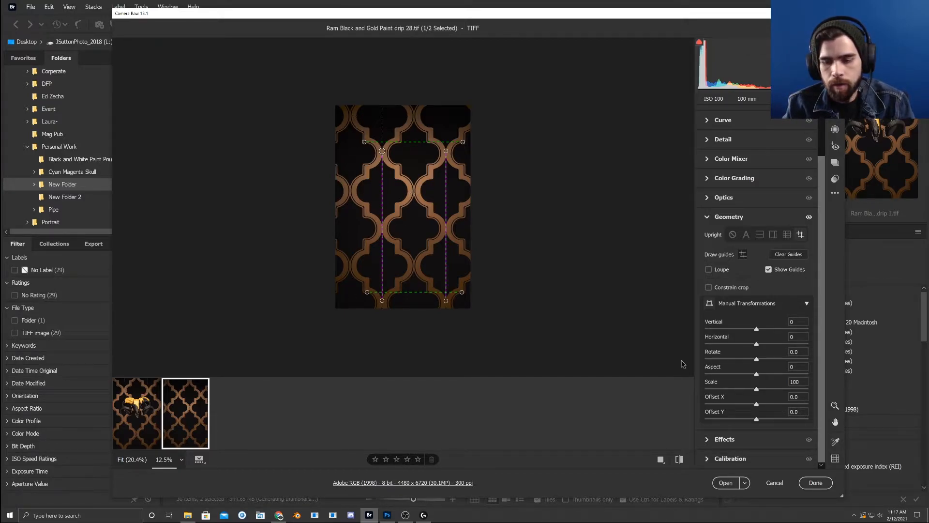
- Open the straightened drip 28 background in Photoshop, select the whole image, and copy it
click(723, 483)
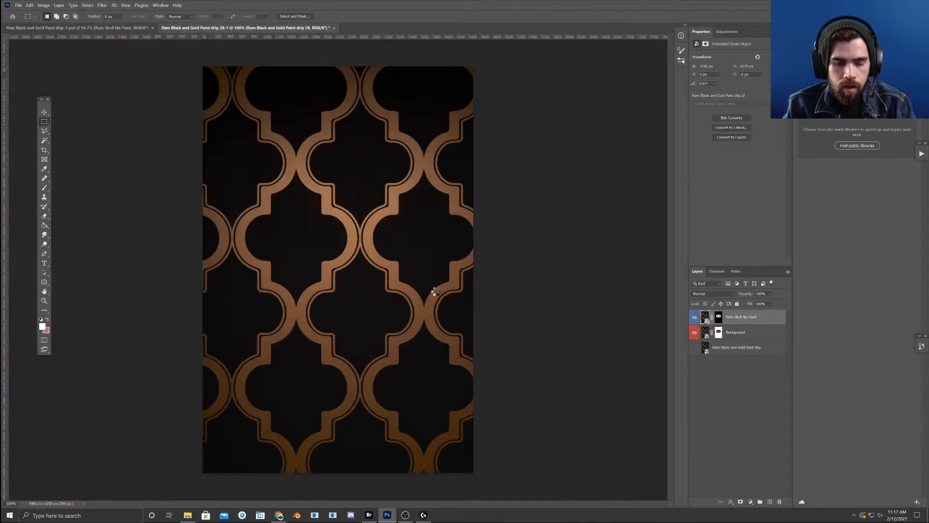
key(ctrl+a)
click(30, 5)
click(48, 58)
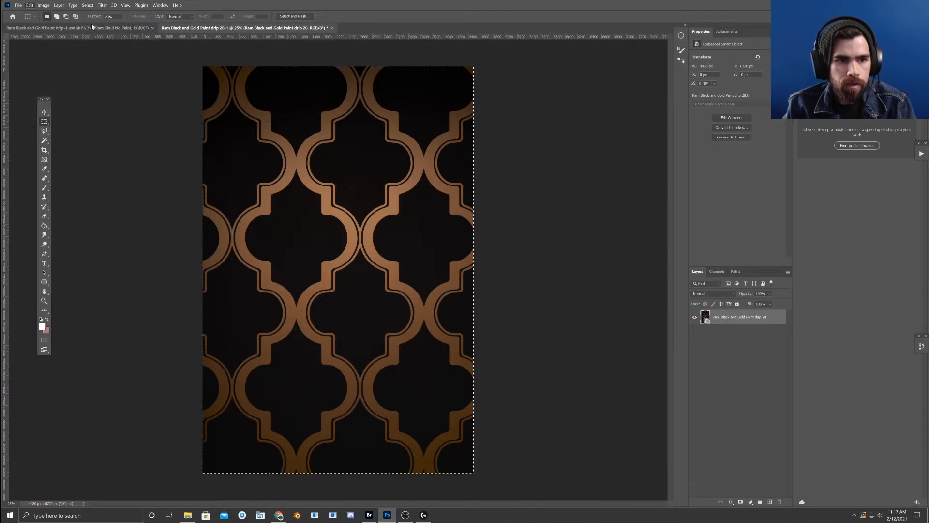
- Paste the copied background into the Ram Black and Gold Paint drip-1 document directly above the Background layer
click(94, 28)
click(741, 351)
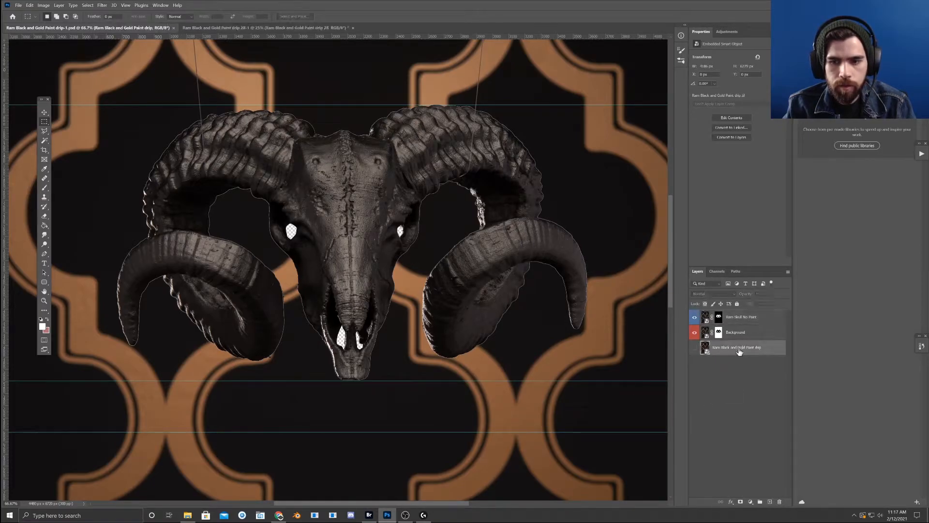
click(747, 337)
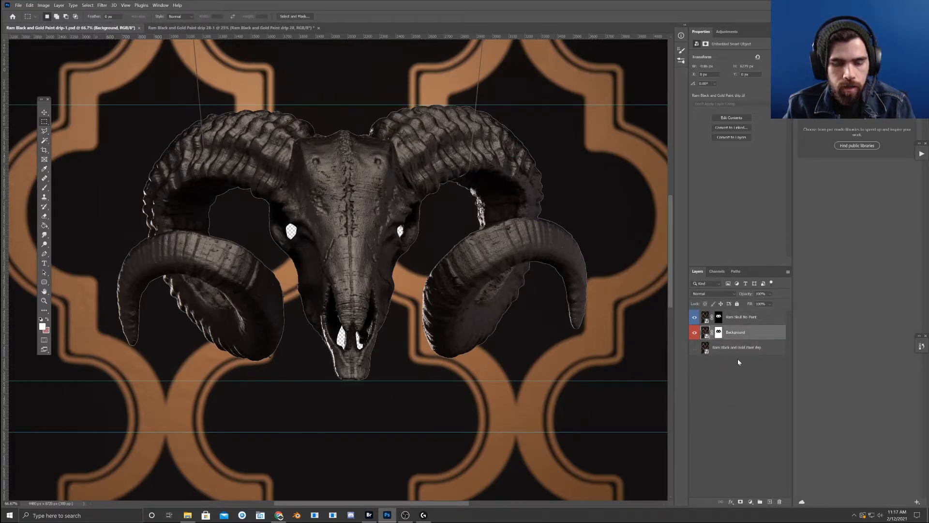
key(ctrl+v)
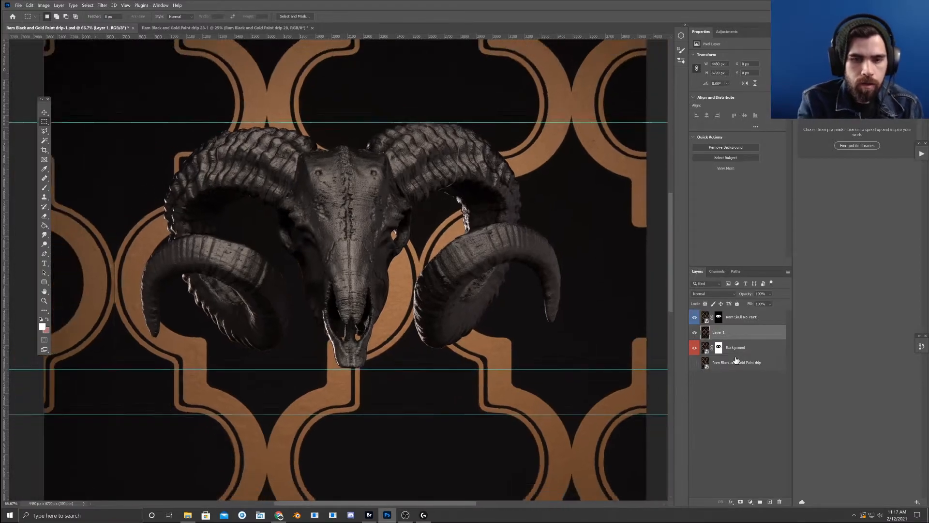
key(ctrl+minus)
key(ctrl+minus)
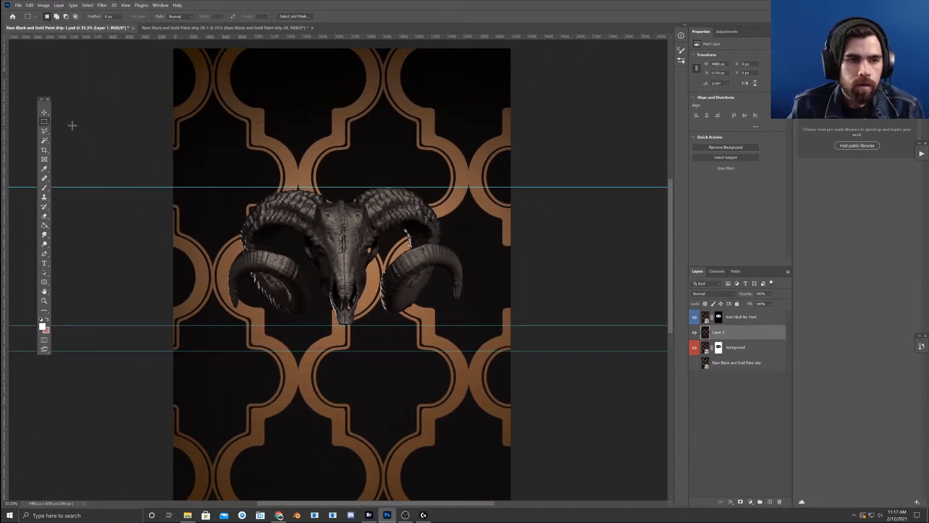
- Move the pasted pattern layer up and left to line it up with the original background, and hide it for comparison
click(44, 111)
drag(352, 140, 341, 100)
key(Left)
key(Left)
key(Left)
key(Left)
key(Left)
key(Left)
key(Left)
key(Left)
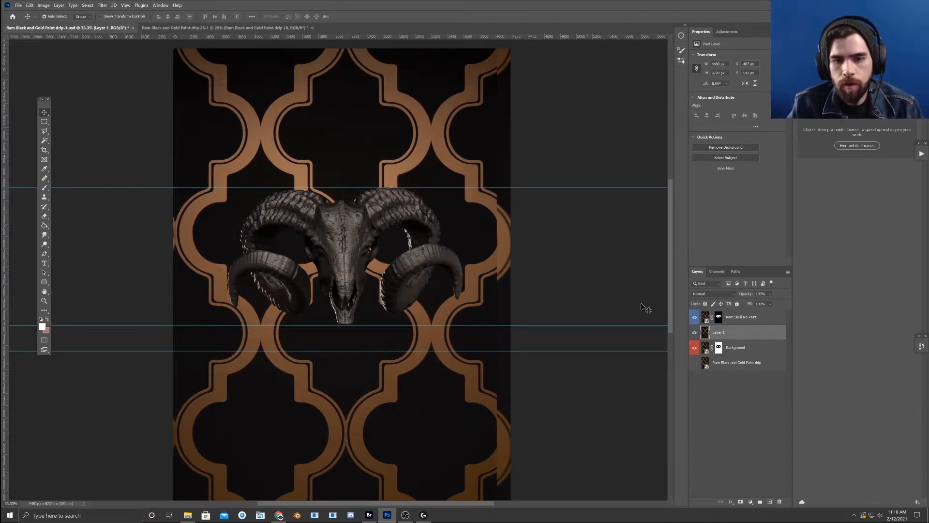
click(695, 332)
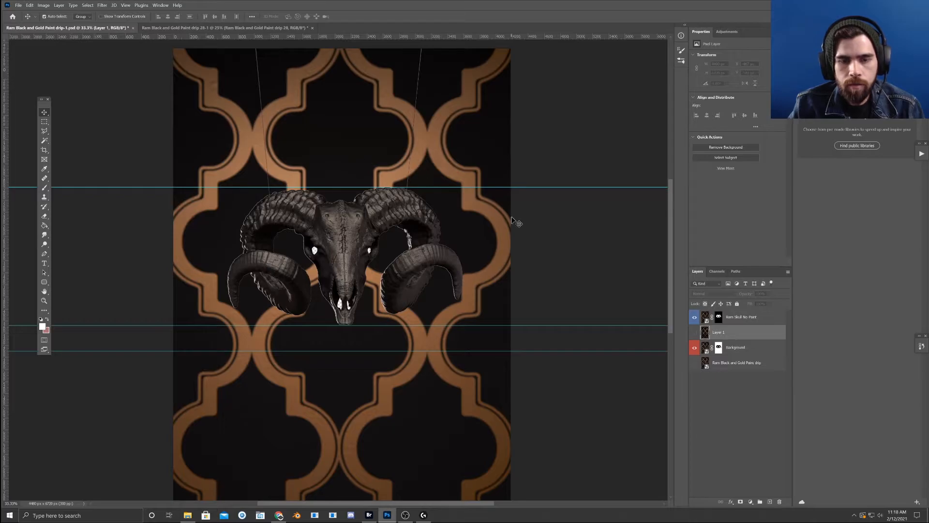
- Compare the pasted pattern with the original background, lower its opacity to 67%, and move it to line up with the original
click(695, 333)
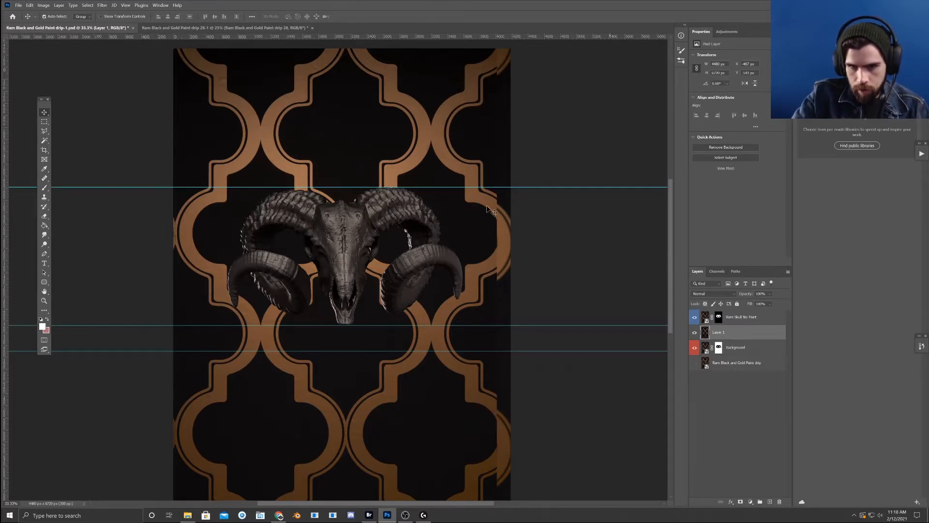
drag(448, 156, 464, 157)
click(695, 333)
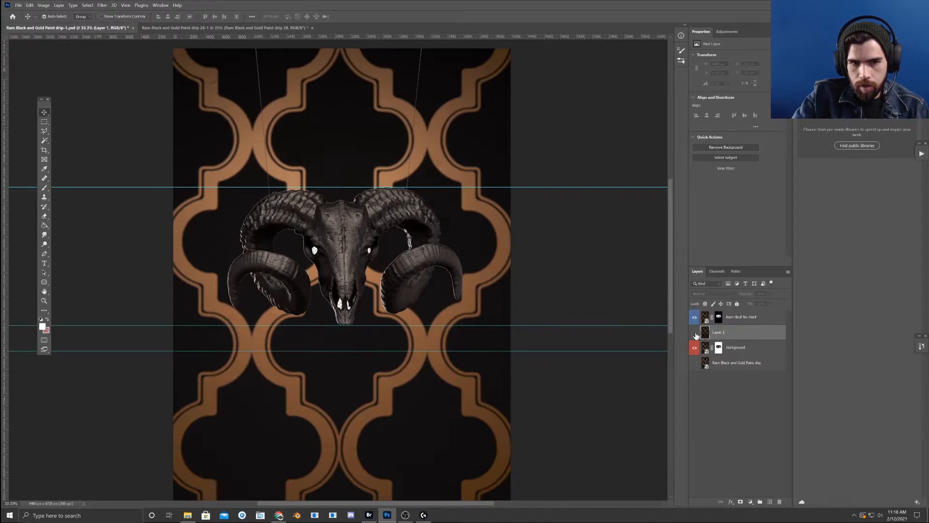
click(695, 333)
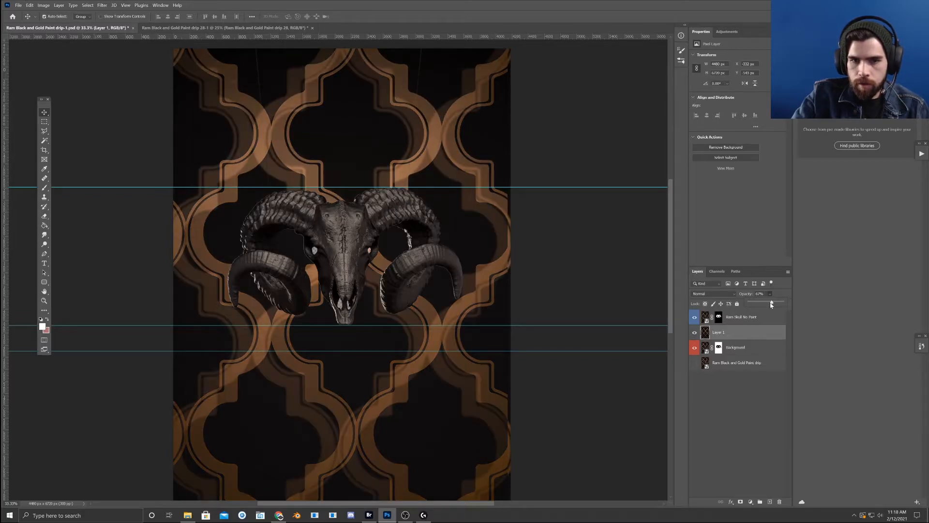
drag(453, 147, 429, 152)
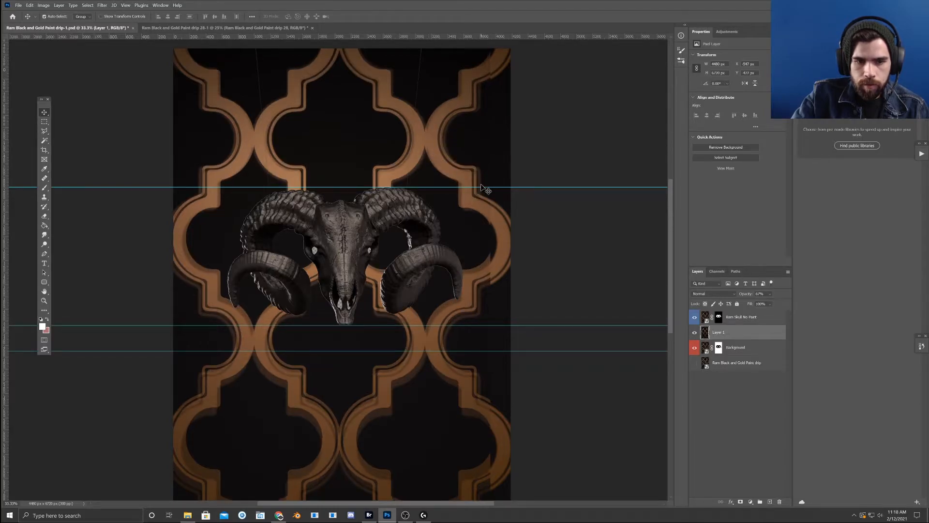
- Scale the pattern layer up to about 102.8% to match the original pattern, and restore its opacity to 100%
key(ctrl+minus)
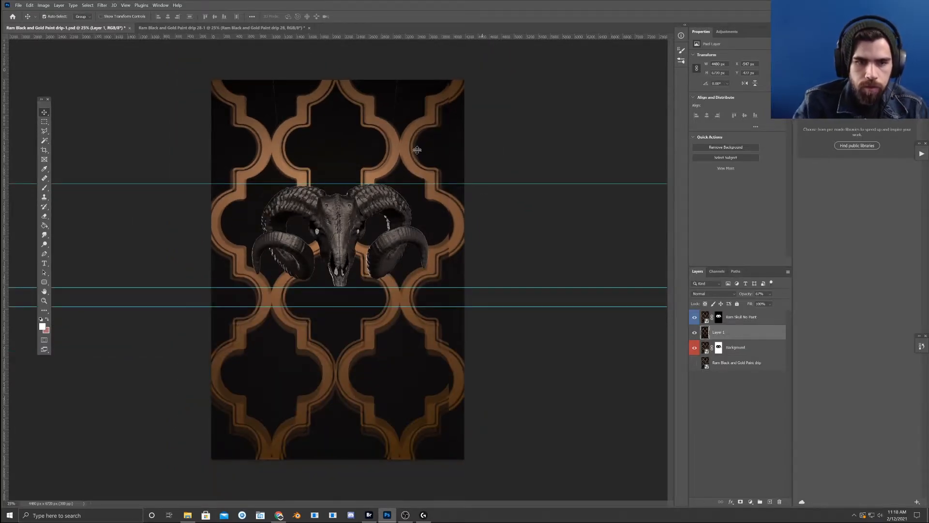
click(29, 5)
mouse_move(72, 161)
click(148, 170)
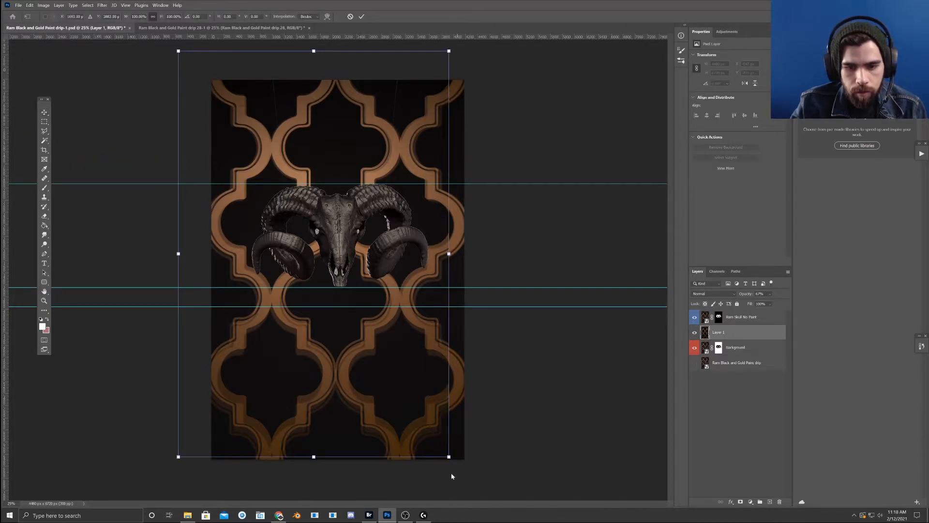
drag(451, 458, 456, 463)
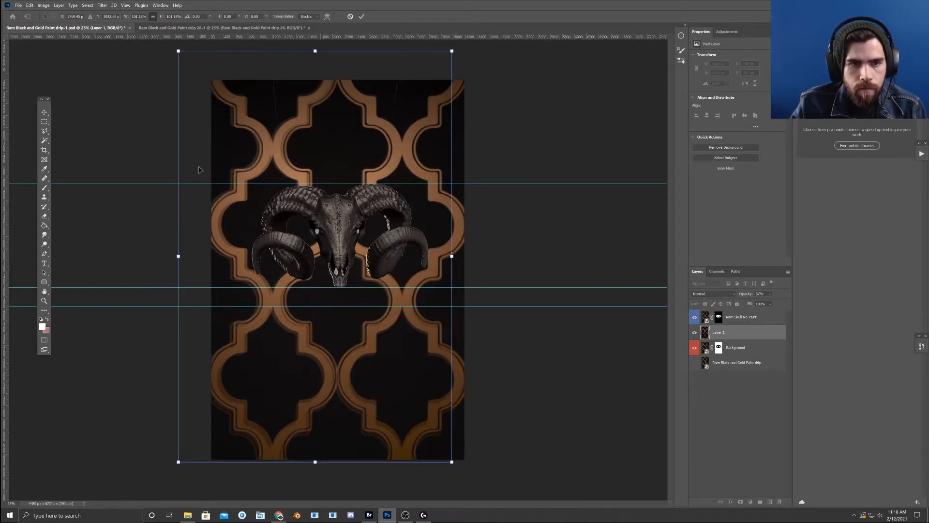
drag(176, 52, 174, 50)
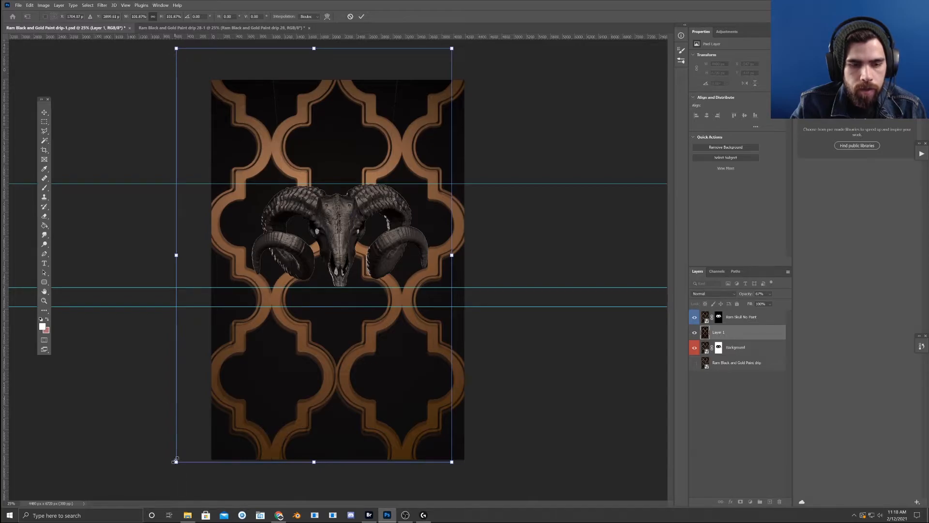
drag(175, 461, 173, 464)
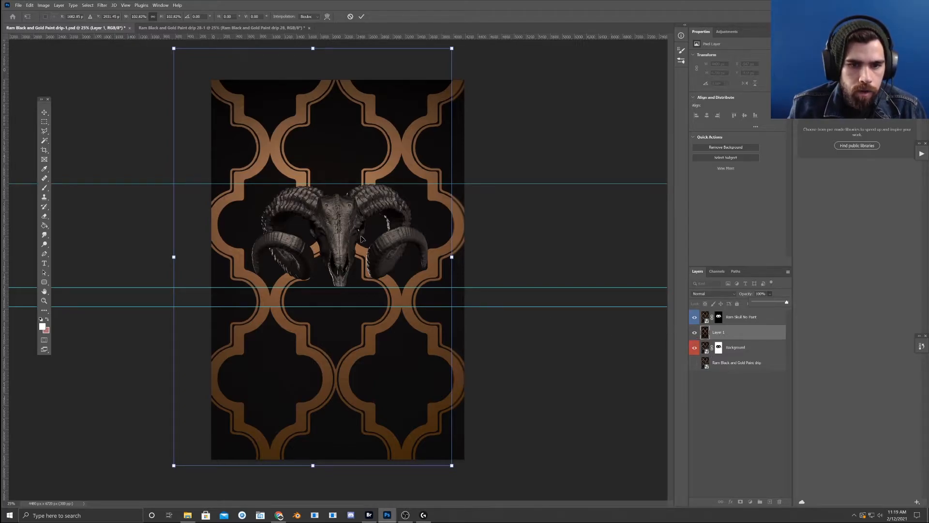
- Check the pattern's fit around the skull, apply the transform, and hide the original Background layer with the pattern layer selected
key(ctrl+plus)
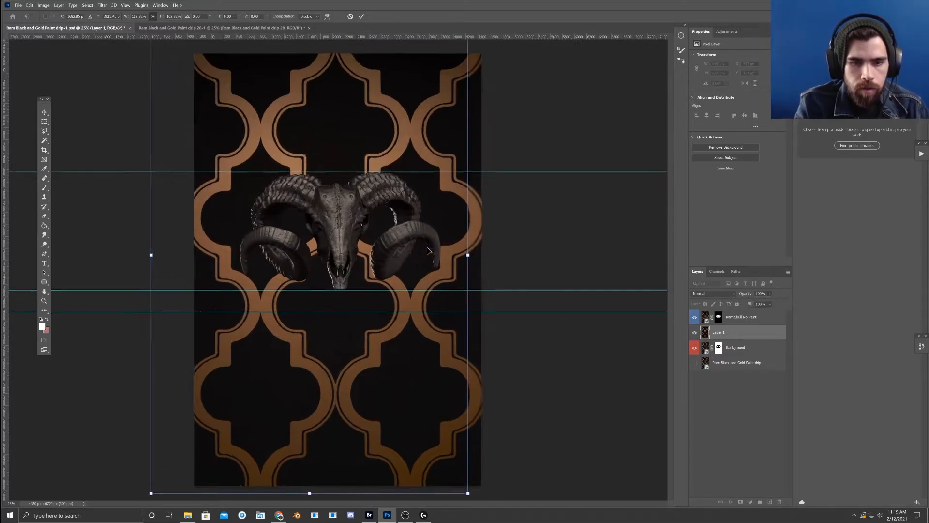
key(ctrl+plus)
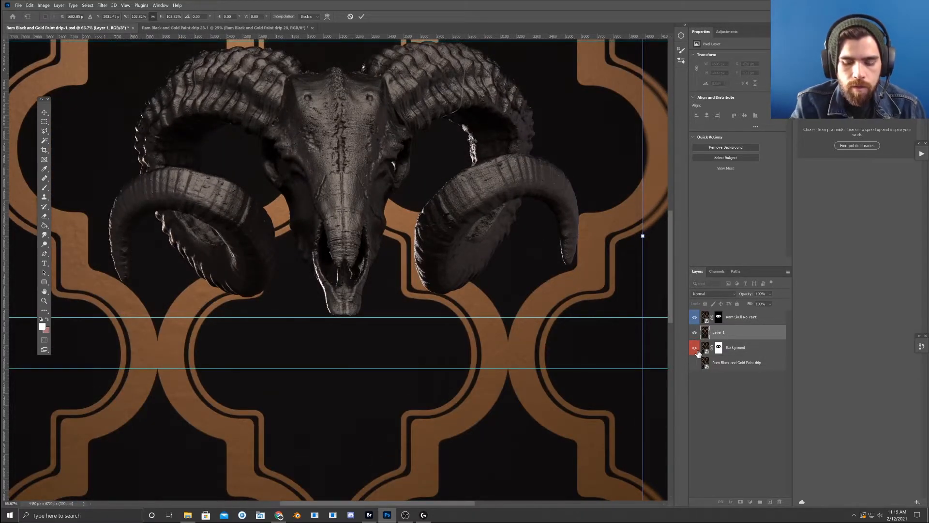
key(ctrl+minus)
key(ctrl+minus)
key(ctrl+minus)
key(ctrl+minus)
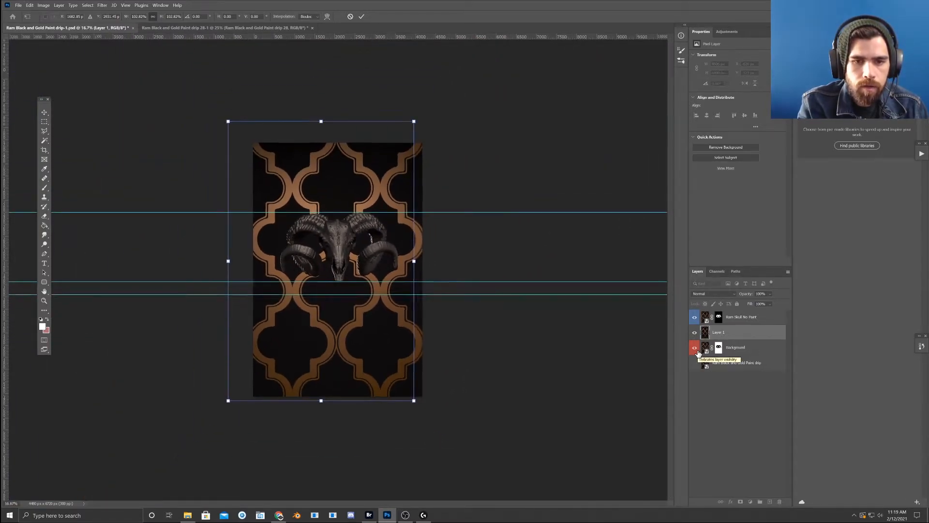
key(ctrl+plus)
key(ctrl+plus)
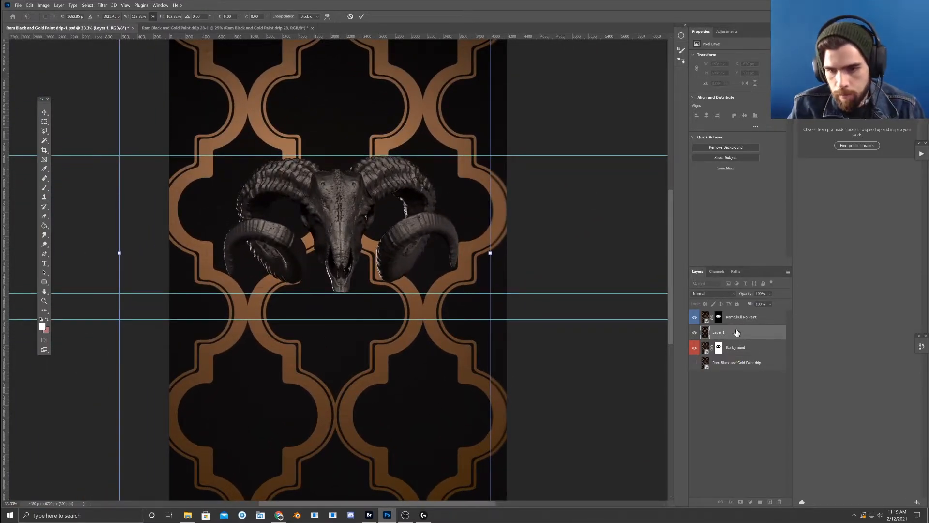
mouse_move(738, 319)
mouse_down()
mouse_move(730, 345)
mouse_move(733, 315)
mouse_up()
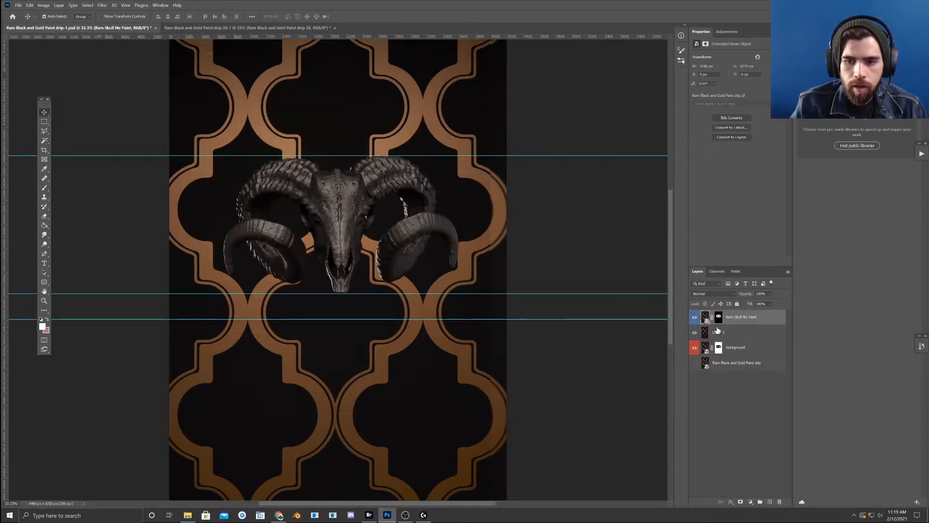
click(718, 331)
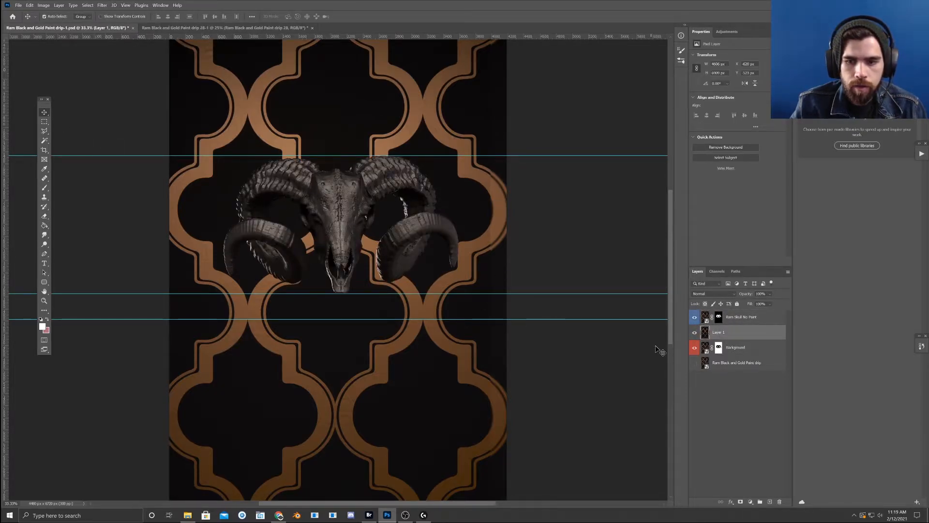
click(694, 347)
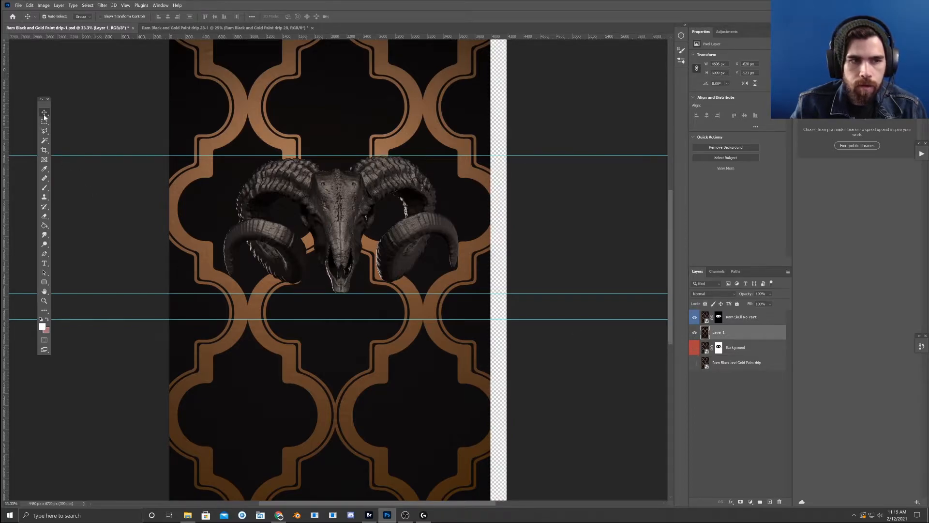
- Move the pattern layer slightly lower behind the skull and check the composition close up and as a whole
click(505, 170)
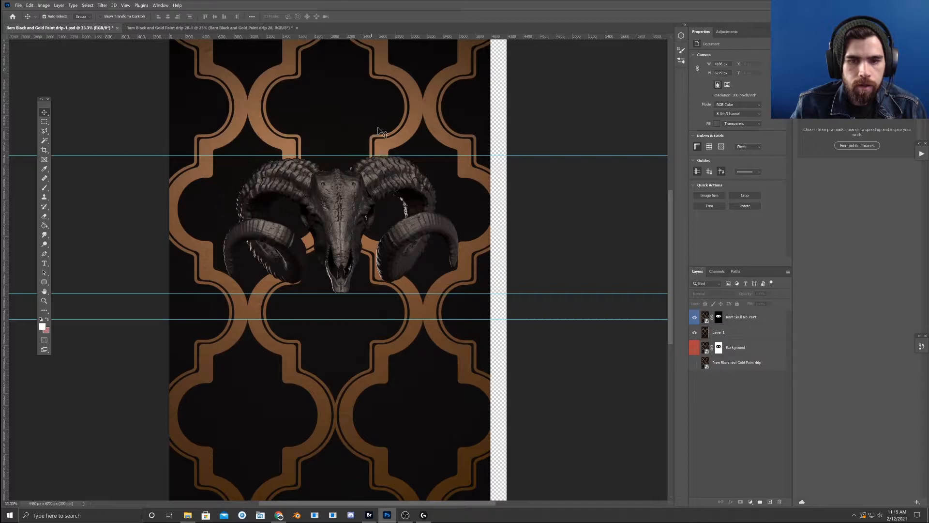
click(393, 126)
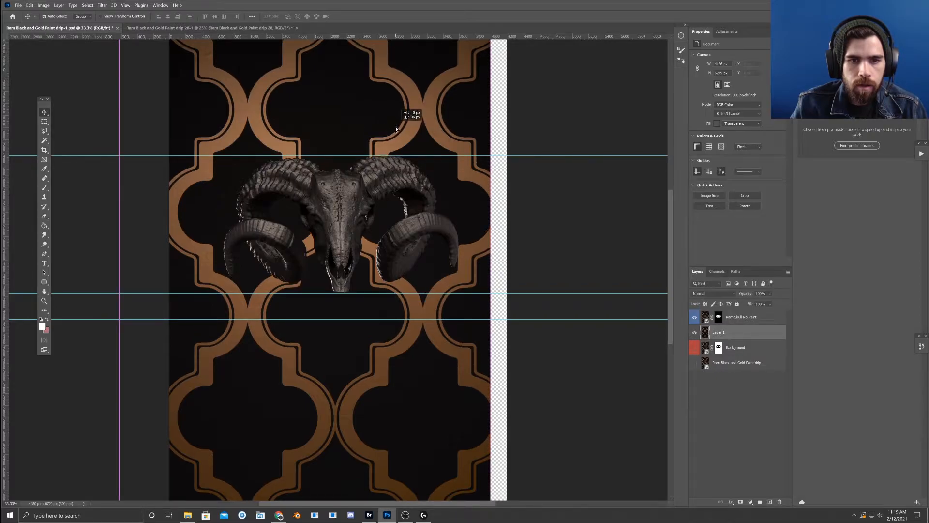
drag(412, 114, 412, 153)
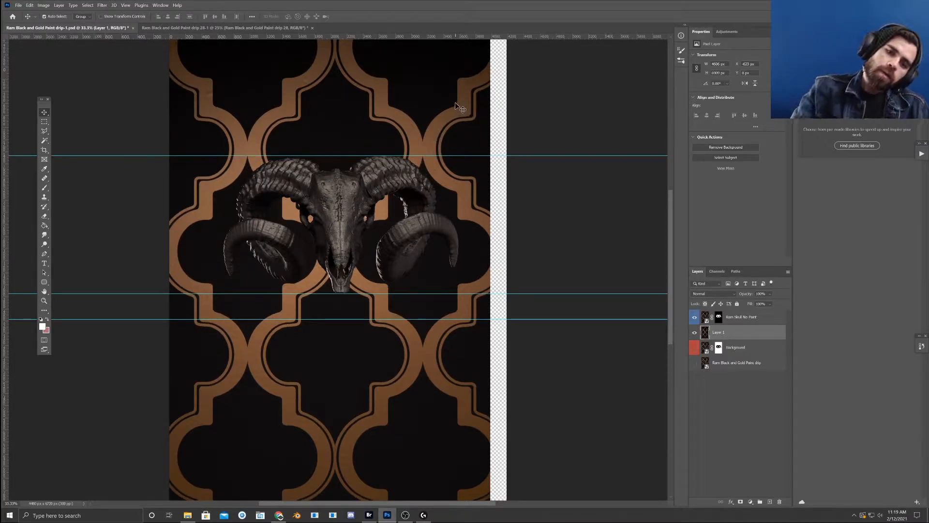
key(ctrl+minus)
key(ctrl+minus)
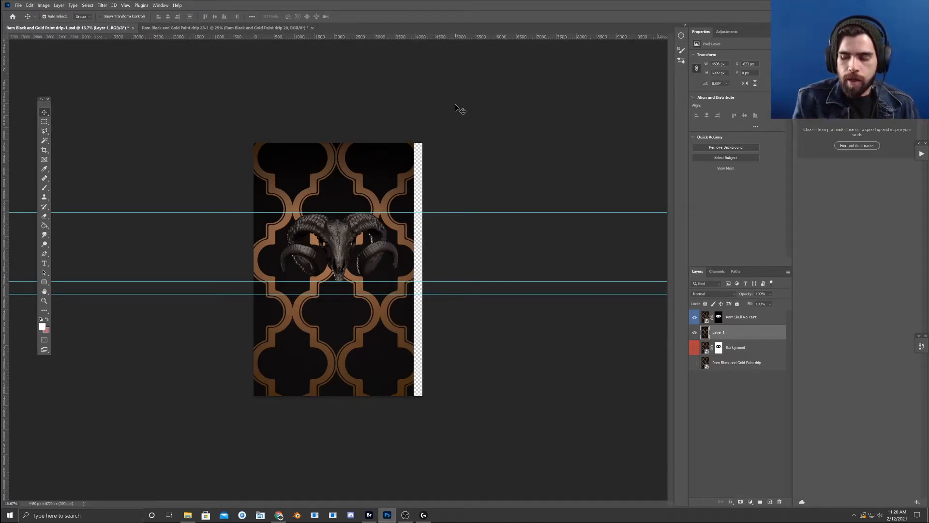
drag(359, 193, 356, 175)
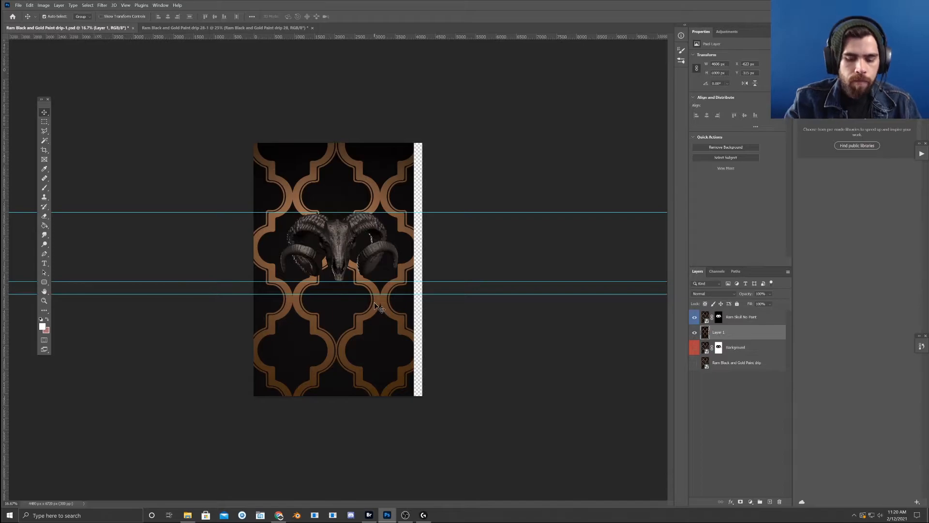
key(ctrl+plus)
key(ctrl+plus)
key(ctrl+plus)
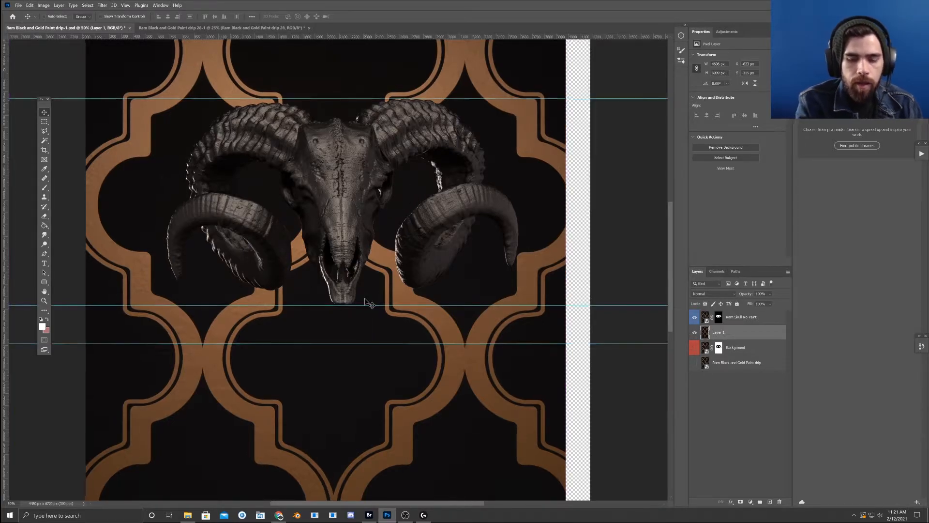
key(ctrl+minus)
key(ctrl+minus)
key(ctrl+minus)
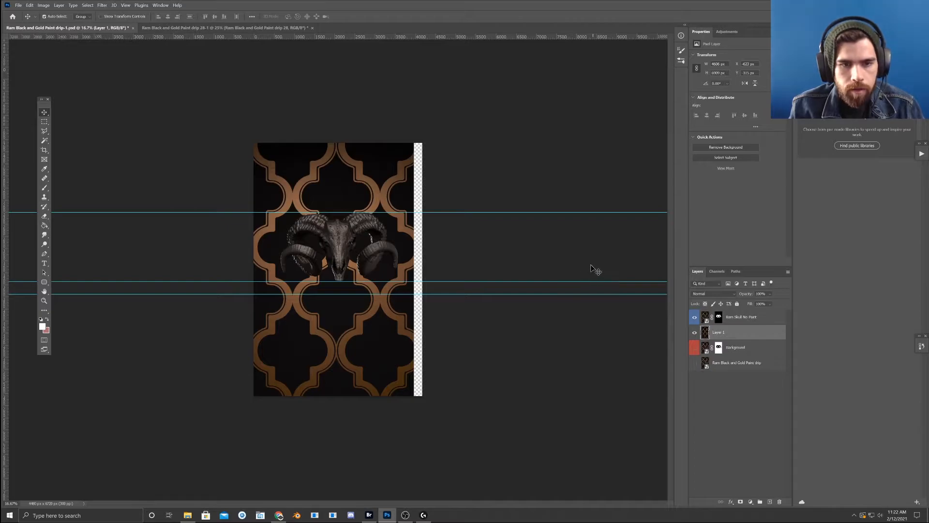
- Add a new empty layer directly above the pattern layer and hide the Ram Skull No Paint layer
click(771, 502)
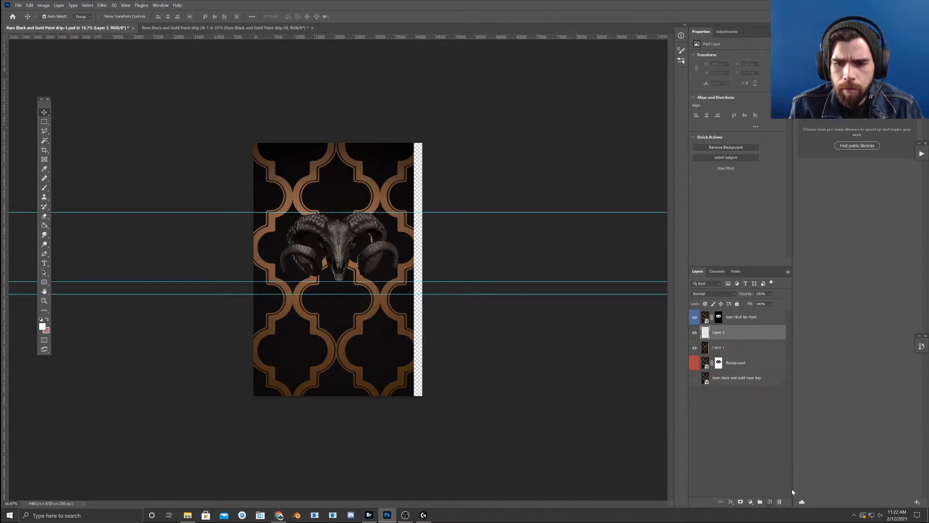
key(ctrl+plus)
key(ctrl+plus)
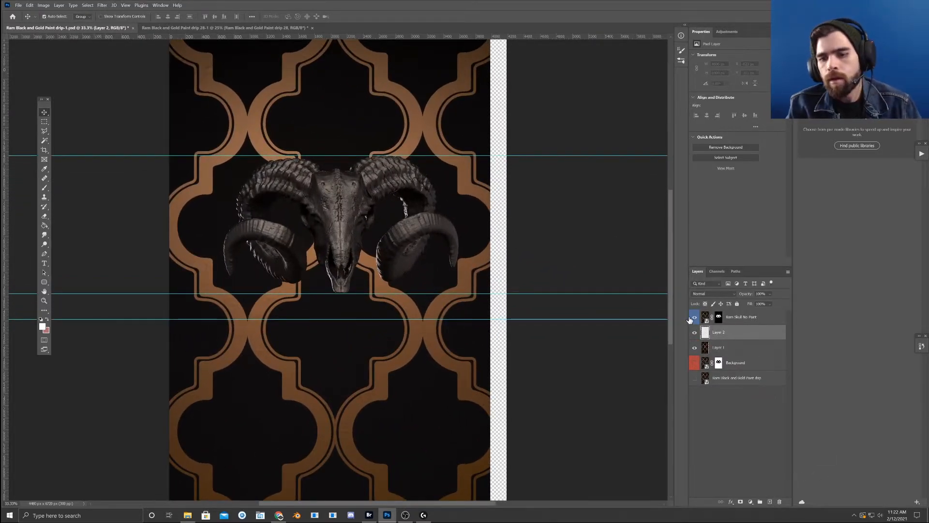
click(694, 317)
drag(342, 187, 406, 303)
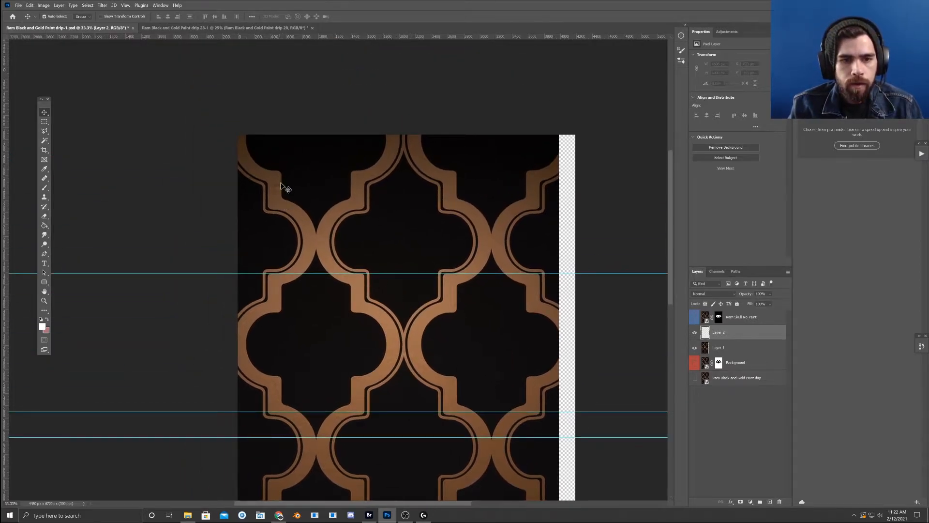
- Heal the blemish on the gold line near the pattern's upper-left corner with the Healing Brush, sampling Current & Below
click(44, 177)
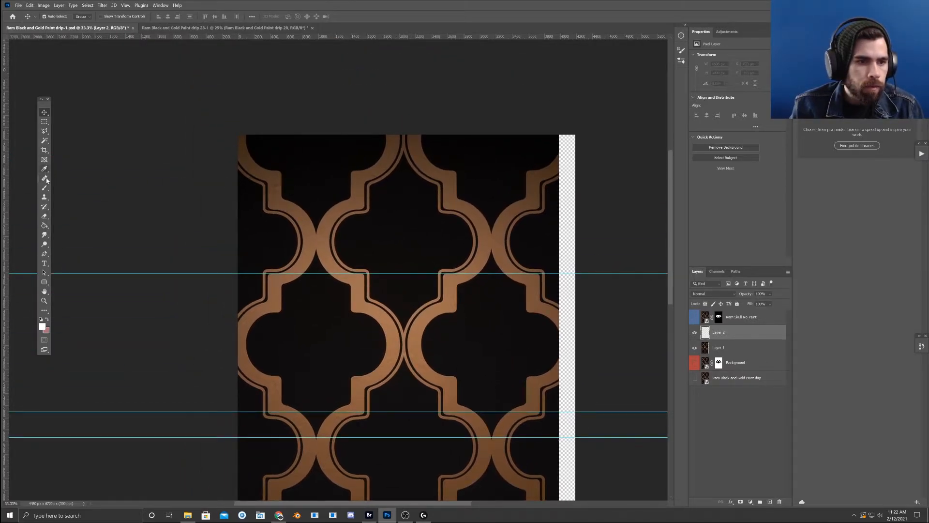
click(278, 191)
click(479, 191)
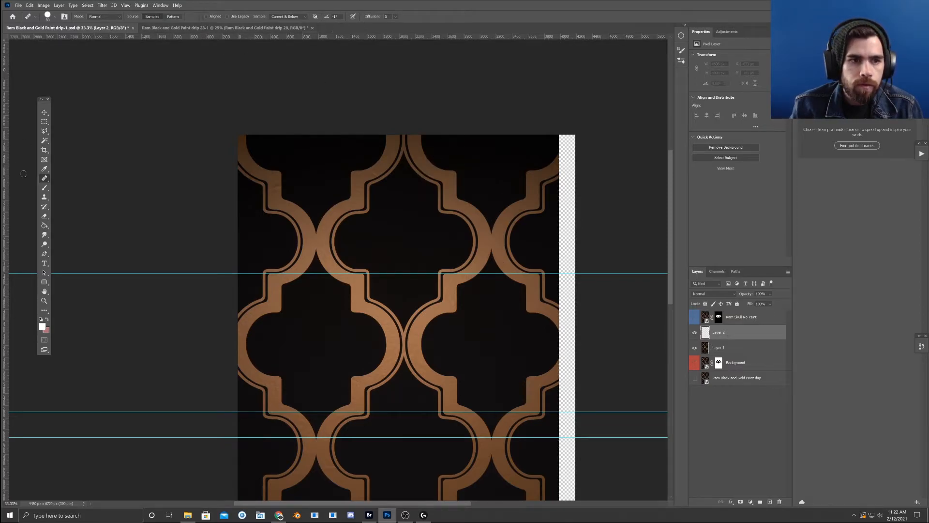
right_click(44, 179)
click(69, 185)
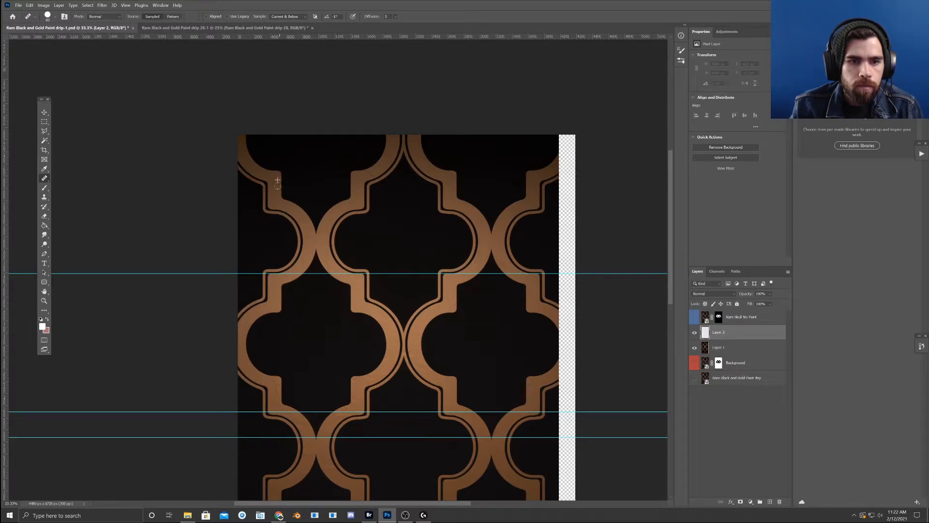
alt+click(274, 182)
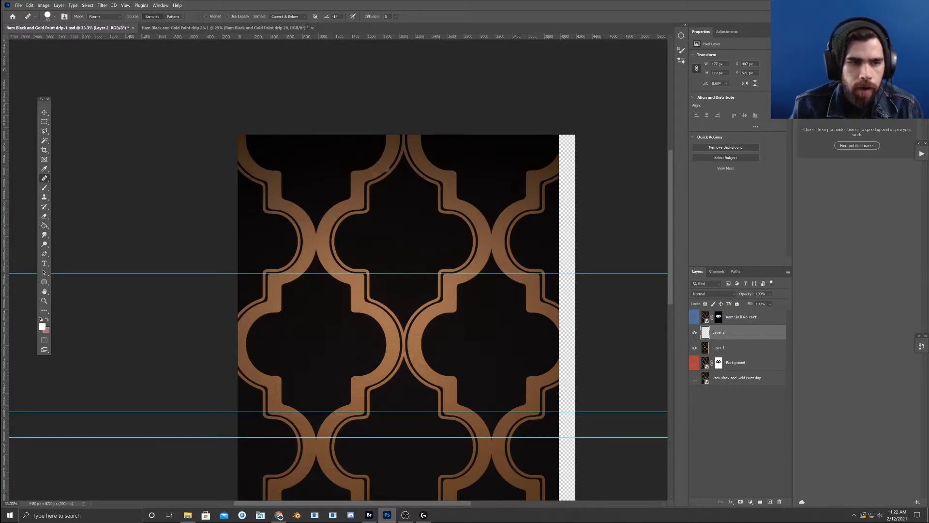
- Remove remaining blemishes on the pattern's upper and lower gold lines with the Content-Aware Spot Healing Brush, sampling all layers
right_click(46, 180)
click(73, 178)
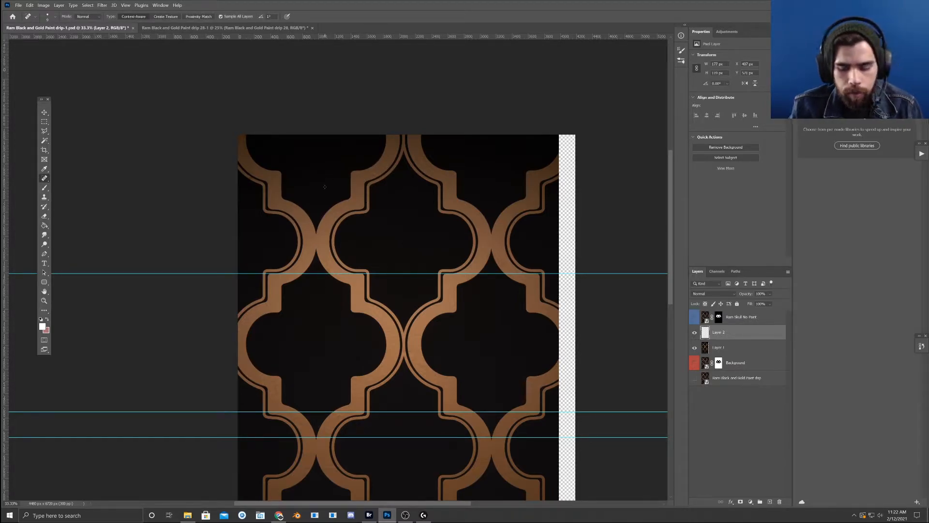
click(371, 174)
scroll(431, 191, down, 1)
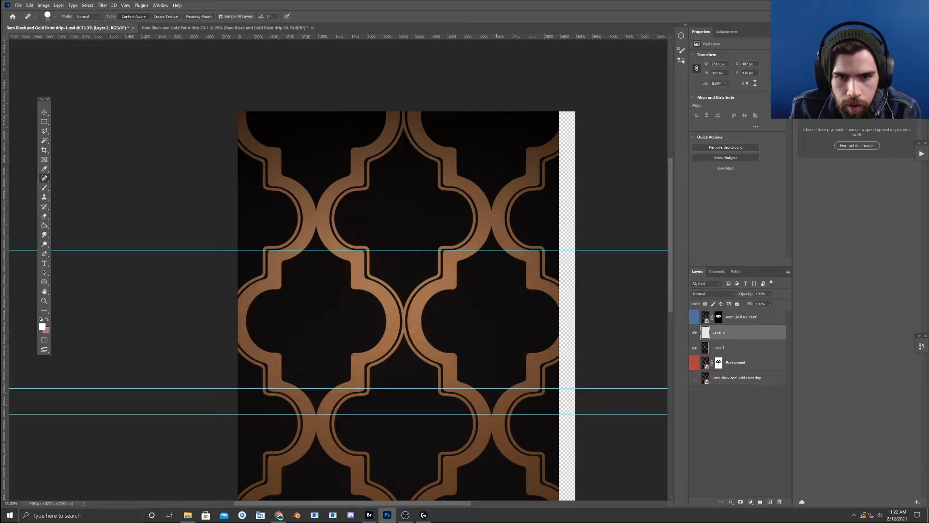
scroll(421, 208, down, 4)
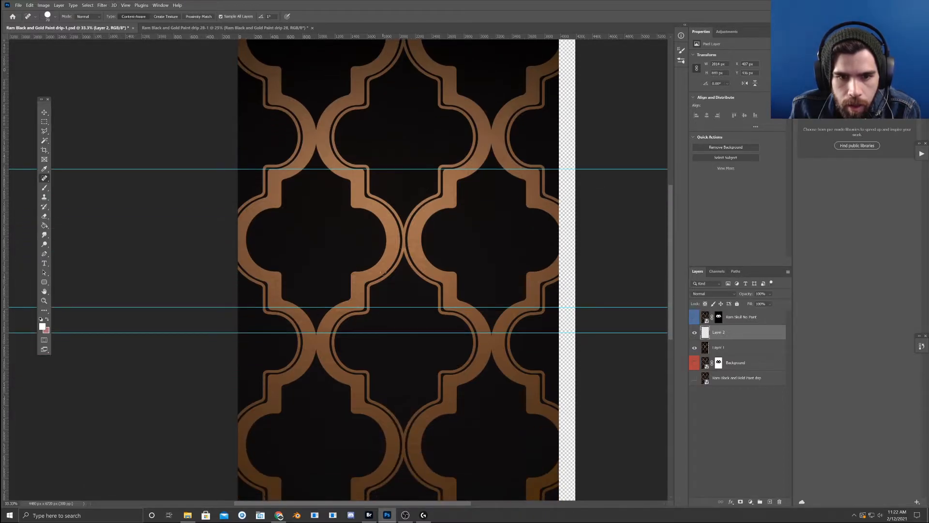
scroll(383, 297, down, 5)
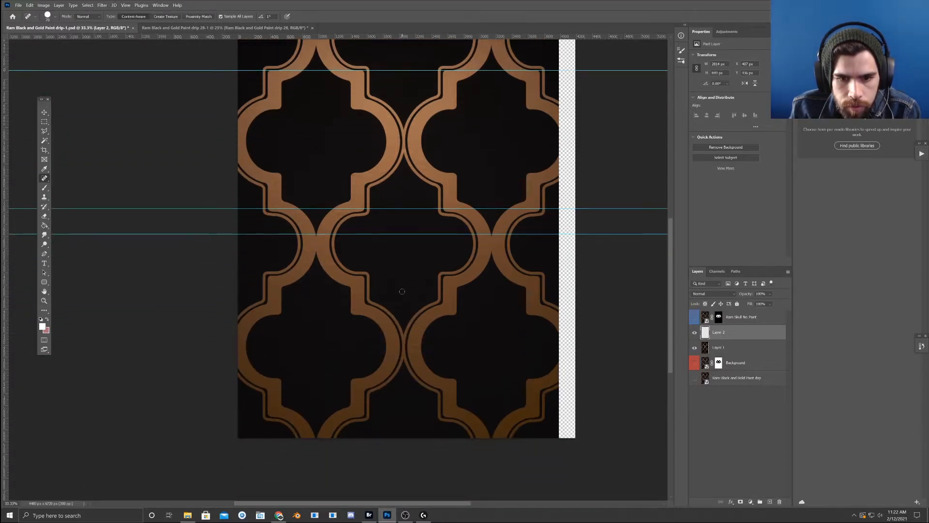
click(411, 343)
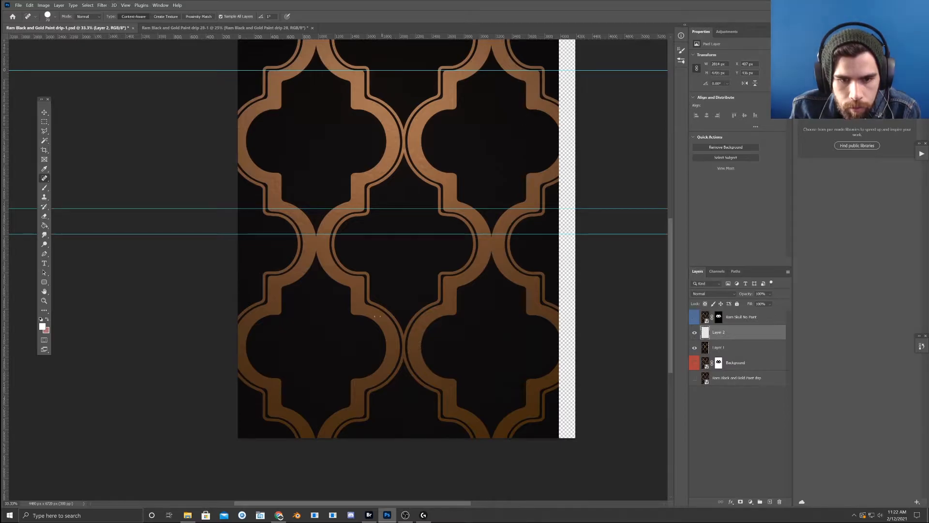
scroll(328, 254, down, 1)
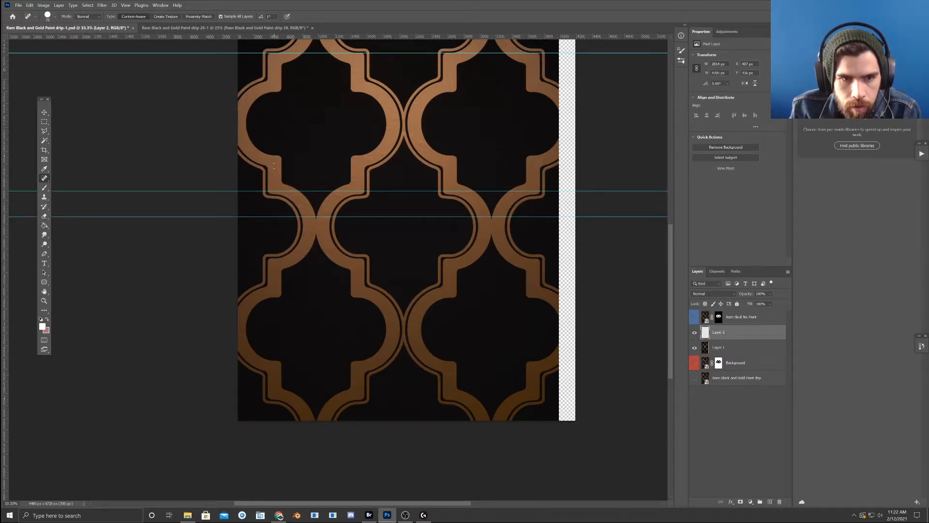
scroll(449, 251, down, 1)
scroll(455, 266, up, 6)
scroll(460, 281, up, 5)
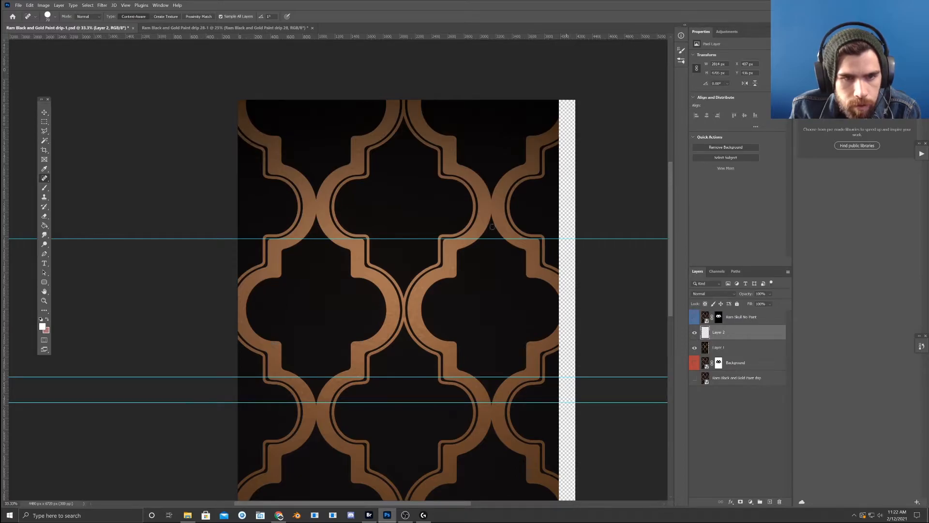
- Select the left half of the canvas up to the pattern's centre line, copy it merged, and paste it directly above Layer 1
click(44, 122)
drag(228, 74, 405, 496)
scroll(470, 406, up, 5)
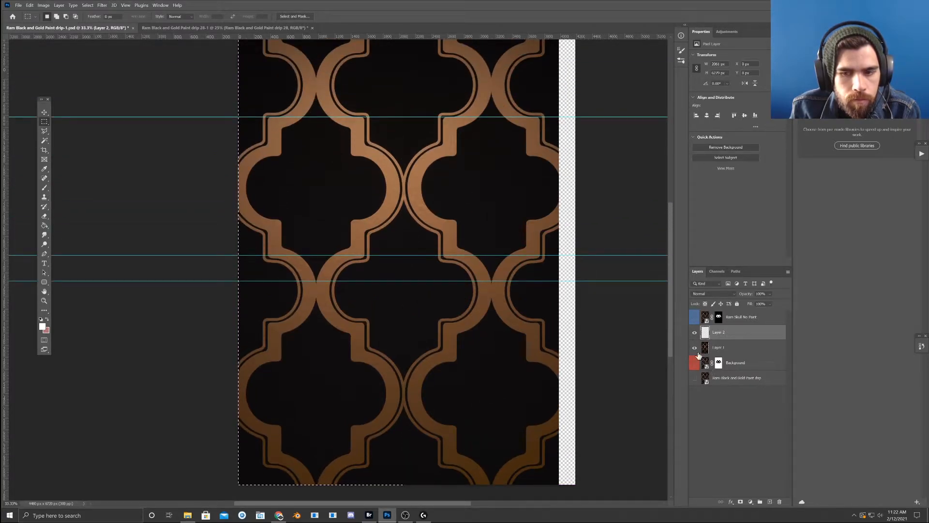
click(739, 352)
key(ctrl+d)
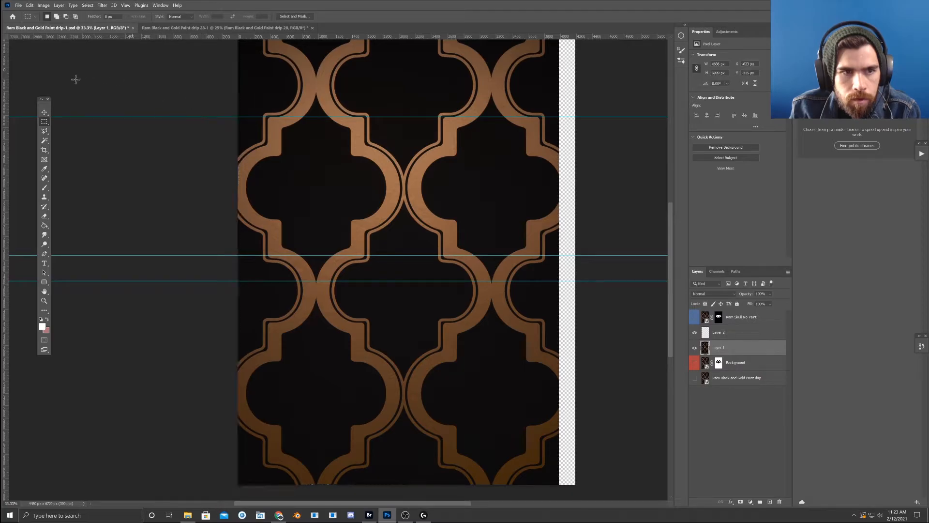
scroll(201, 106, up, 5)
drag(191, 58, 404, 497)
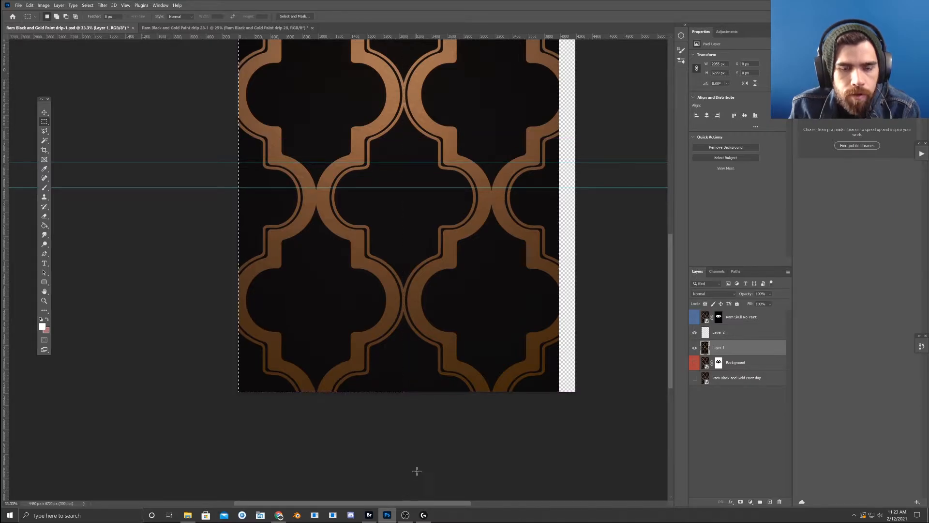
click(30, 5)
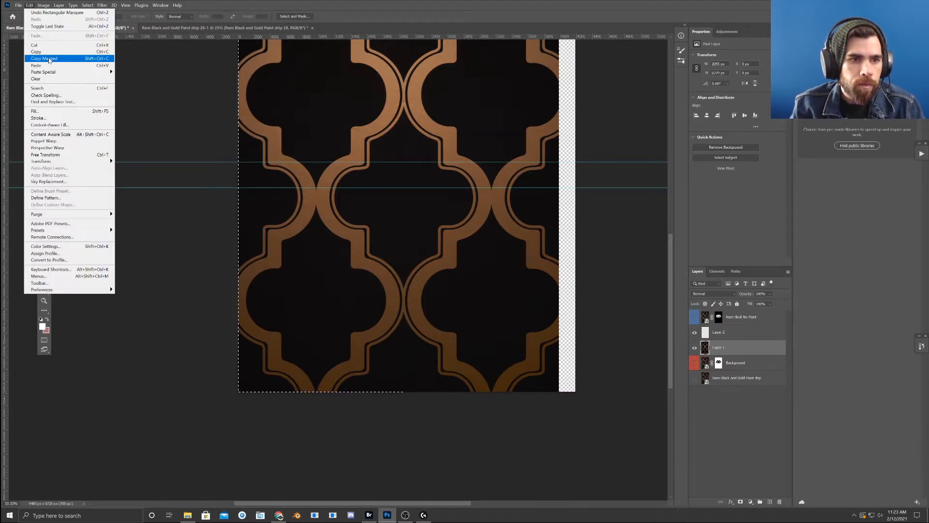
click(51, 59)
key(ctrl+v)
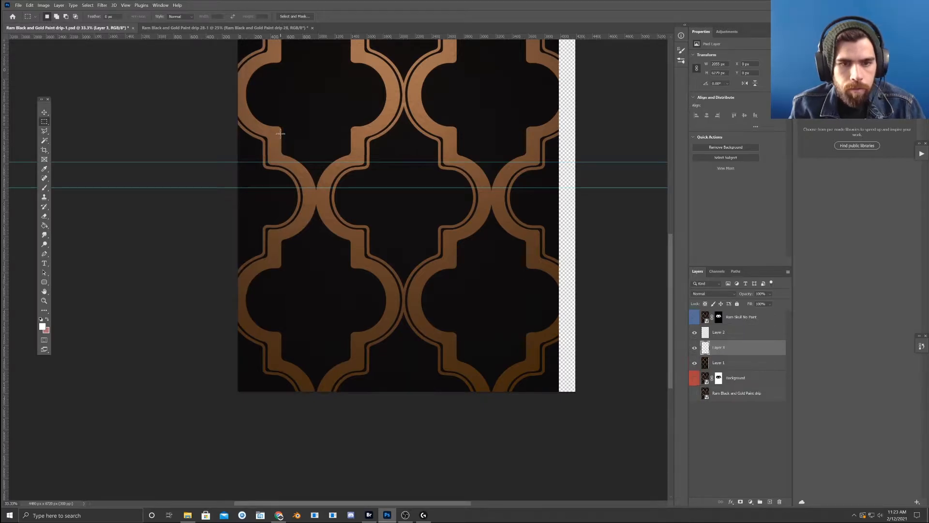
- Flip the pasted pattern half horizontally and move it over the right half to cover the empty strip along the edge
click(30, 6)
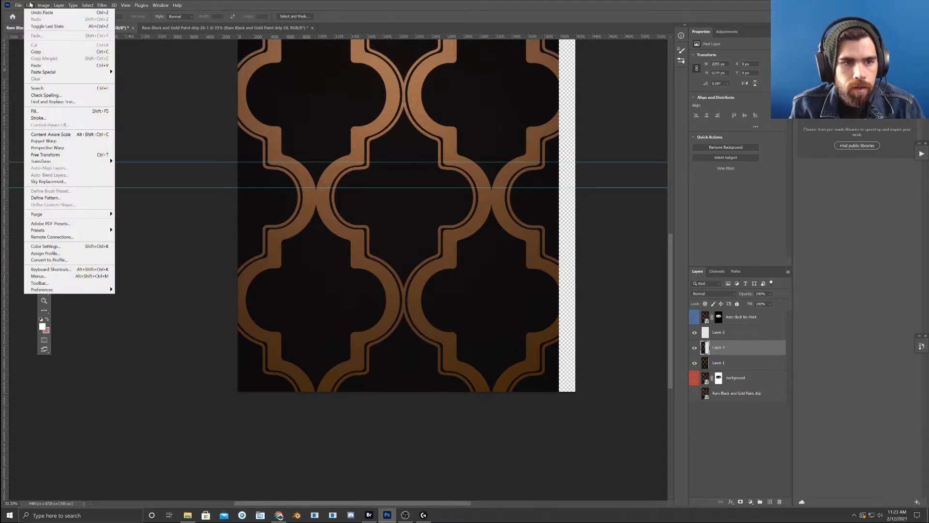
mouse_move(77, 162)
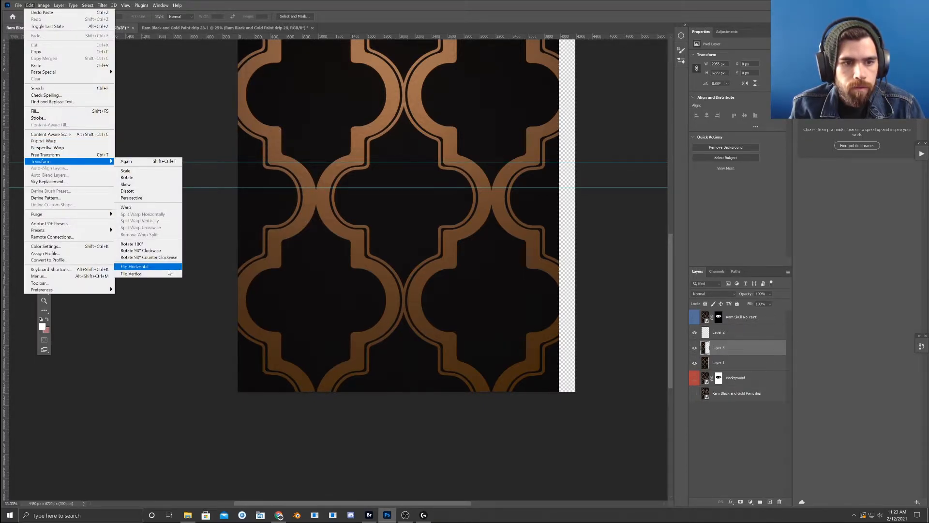
click(145, 267)
drag(374, 167, 519, 136)
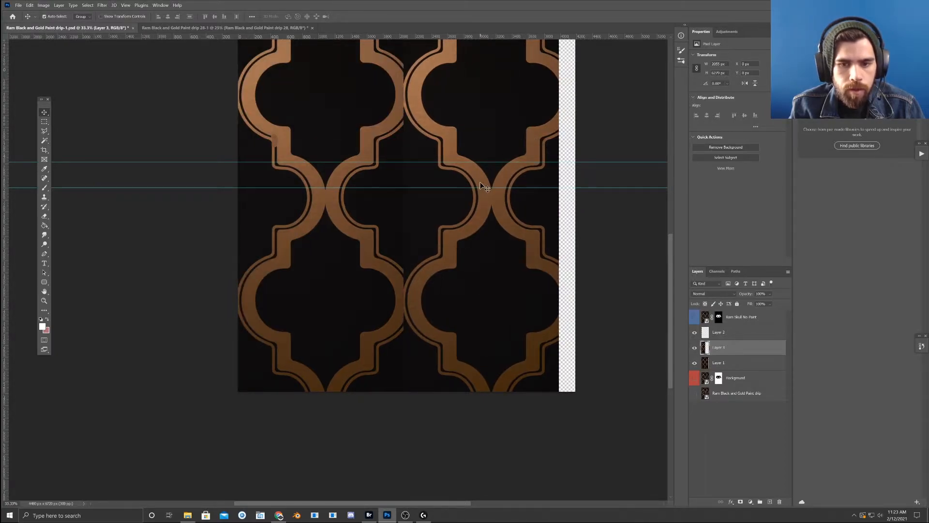
drag(362, 265, 510, 258)
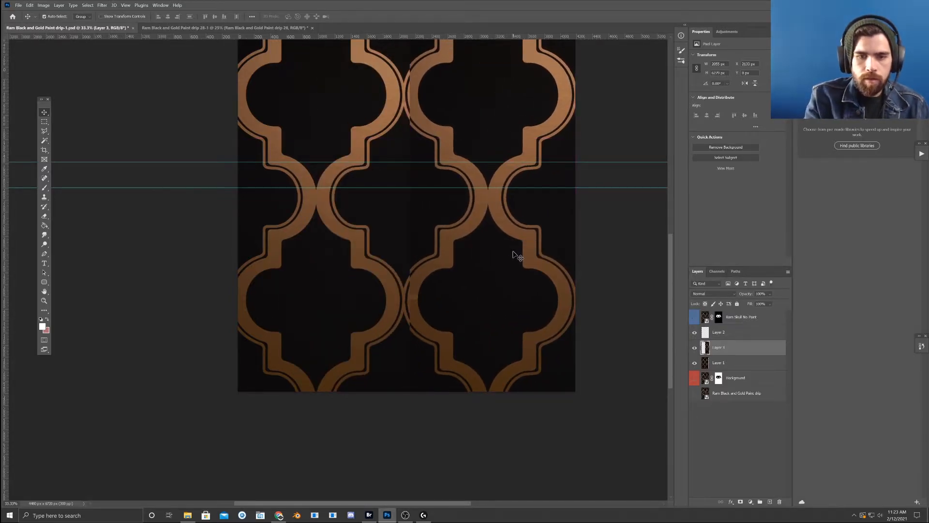
- Nudge the flipped half right and slightly down until its gold lines align with the pattern underneath
key(Right)
key(Right)
key(Right)
key(Right)
key(Right)
key(Right)
key(Right)
key(Right)
key(Right)
key(Right)
key(Right)
key(Right)
key(Right)
key(Right)
key(Right)
key(Right)
key(Right)
key(Right)
key(Right)
key(Right)
key(Right)
key(Right)
key(Right)
key(Right)
key(Right)
key(Right)
key(Right)
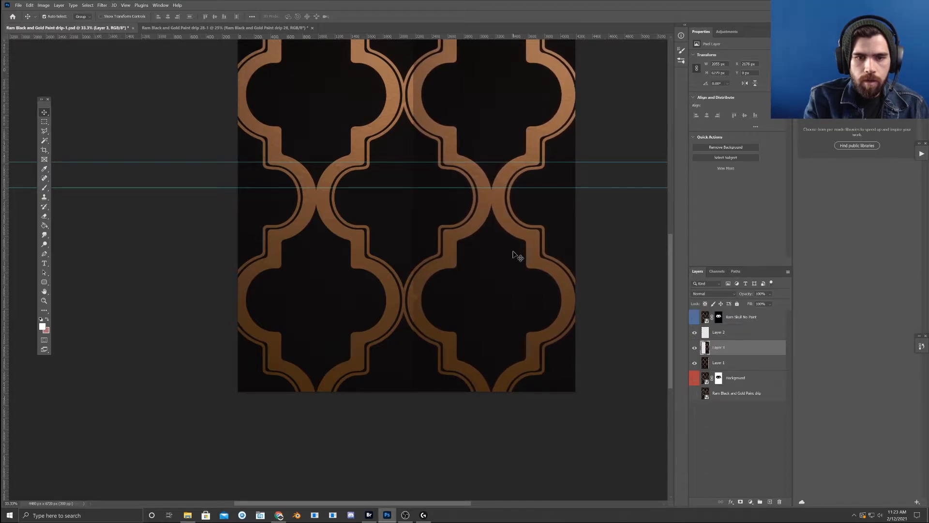
key(Left)
key(Left)
key(Left)
key(Down)
key(Down)
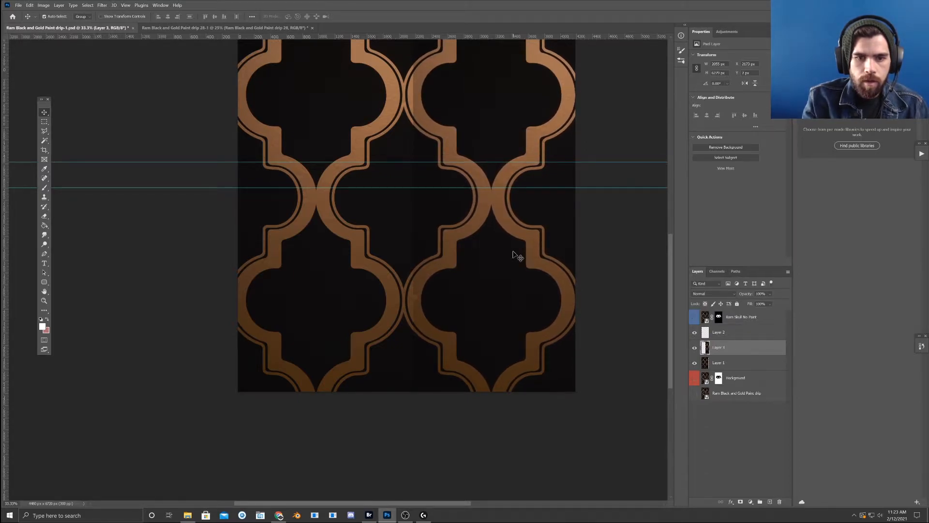
- Add a layer mask to the flipped half and blend its inner edge into the pattern with a horizontal linear black-to-white gradient
key(ctrl+minus)
key(ctrl+minus)
key(ctrl+minus)
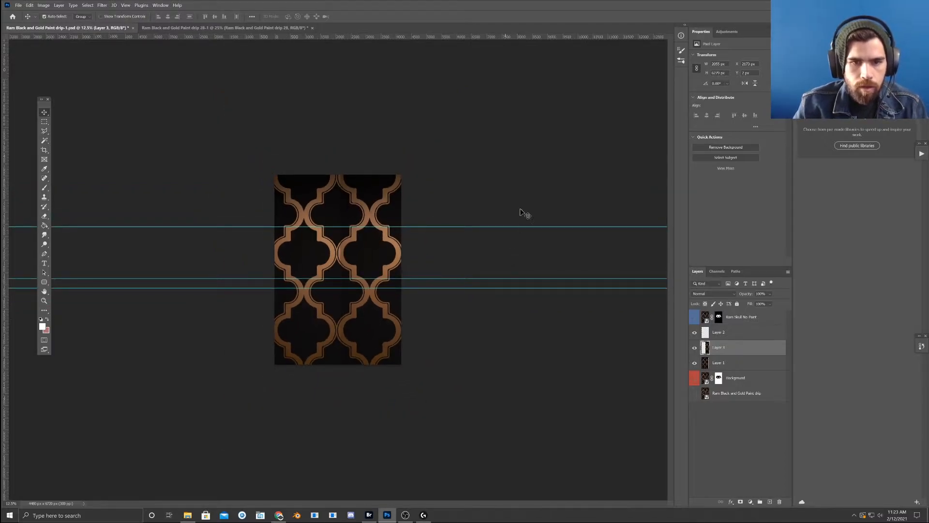
click(742, 502)
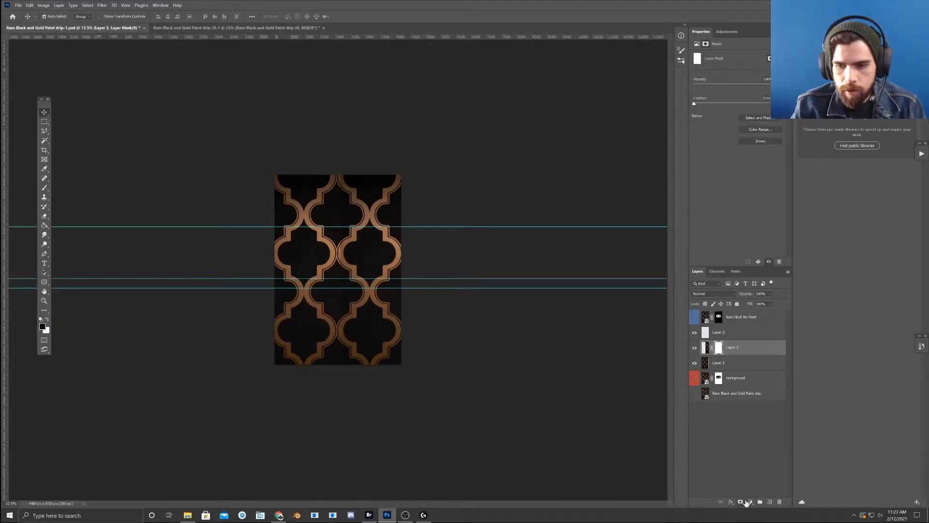
drag(44, 225, 70, 222)
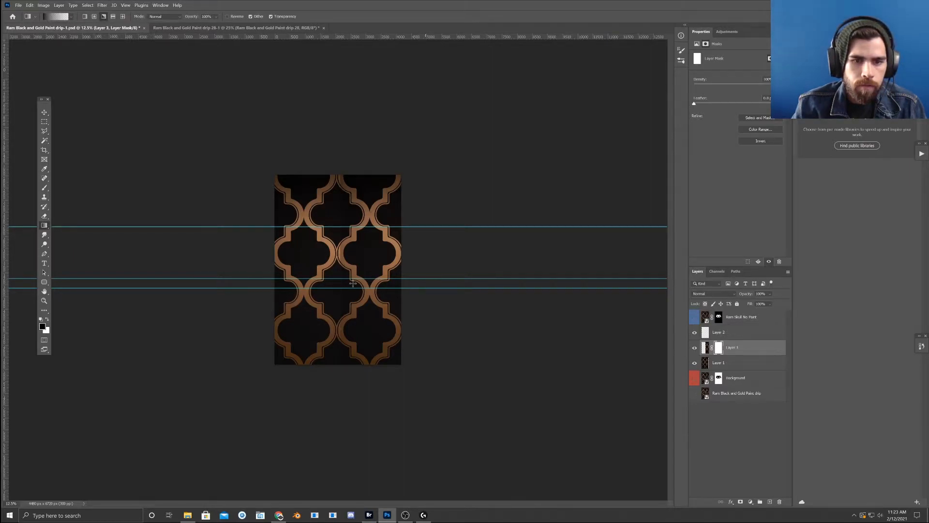
drag(321, 278, 460, 284)
key(ctrl+z)
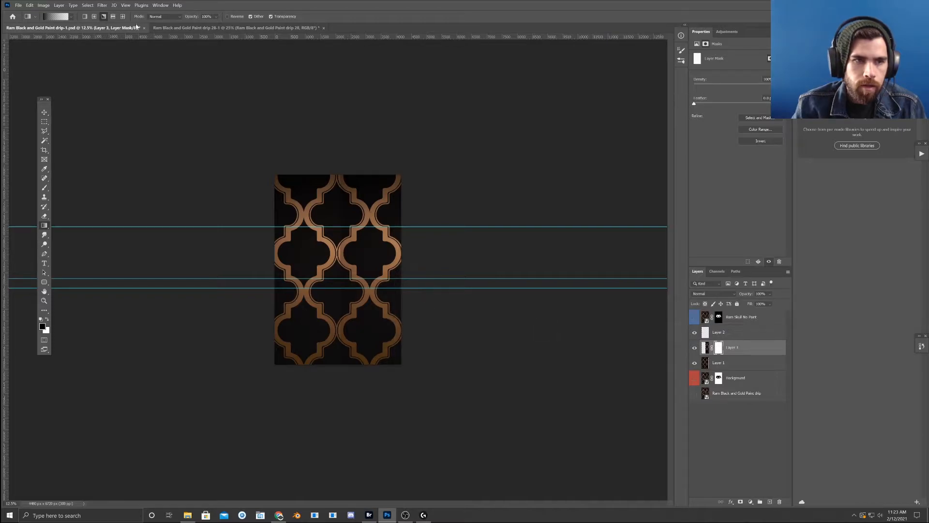
click(84, 16)
drag(323, 271, 389, 274)
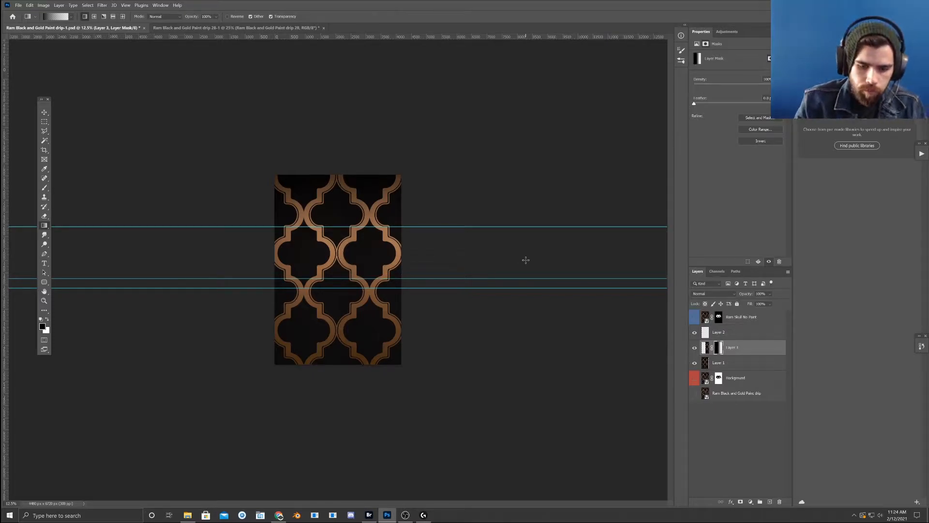
drag(340, 253, 396, 254)
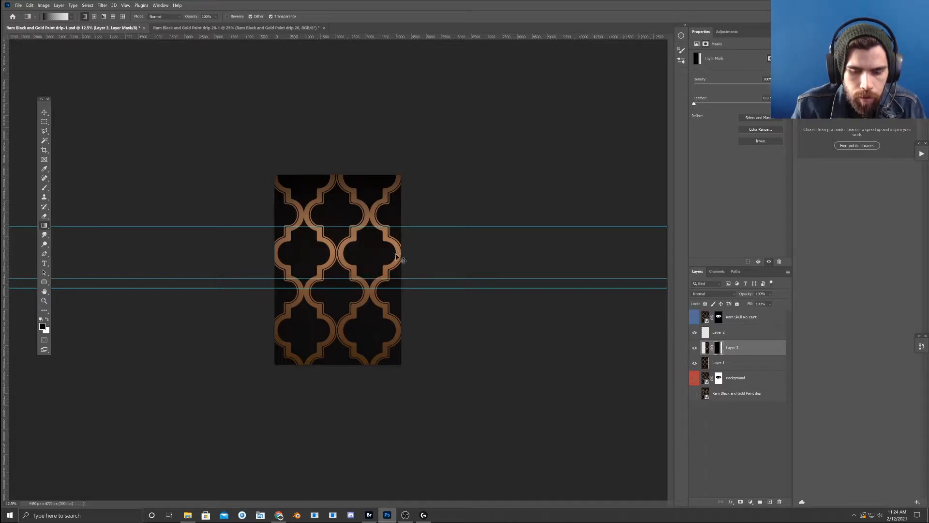
- Inspect the blended seam, hide the old retouch layer Layer 2, and add a new empty layer directly above it
key(ctrl+plus)
key(ctrl+plus)
key(ctrl+plus)
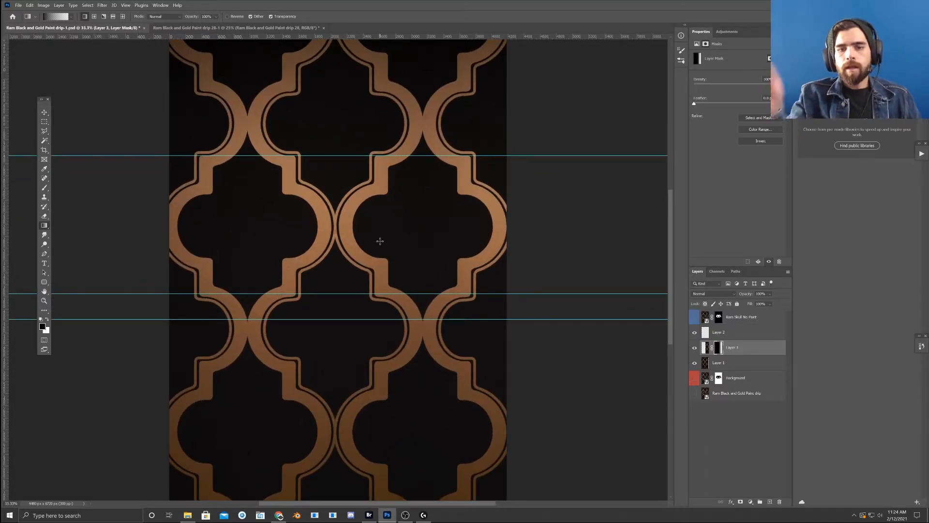
click(695, 333)
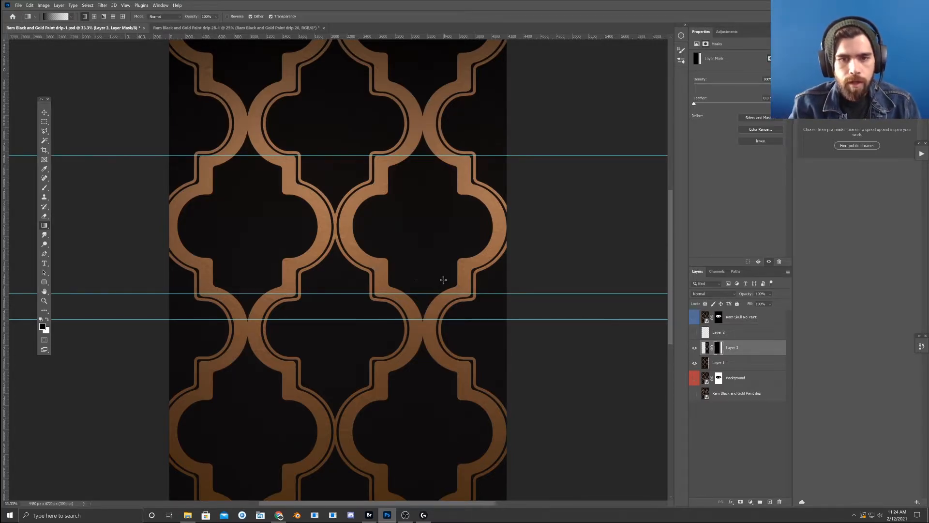
drag(481, 246, 480, 168)
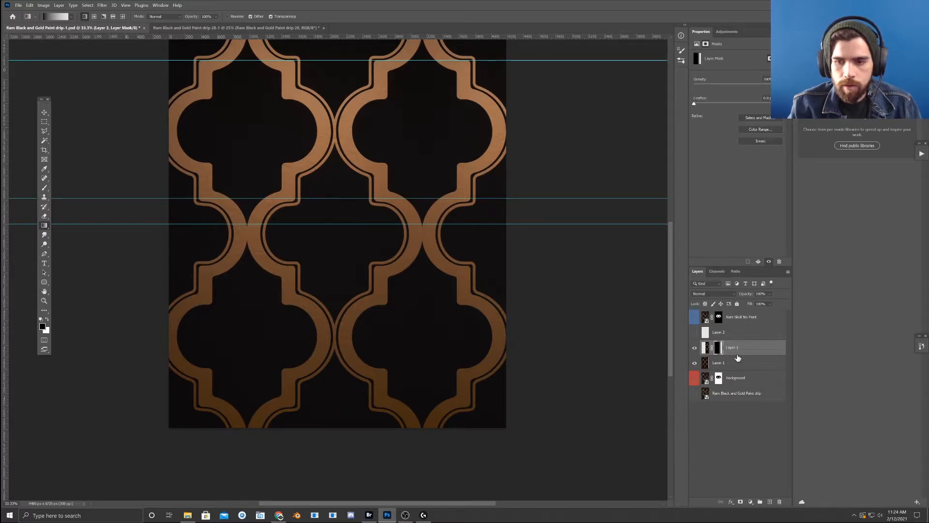
click(736, 332)
click(772, 503)
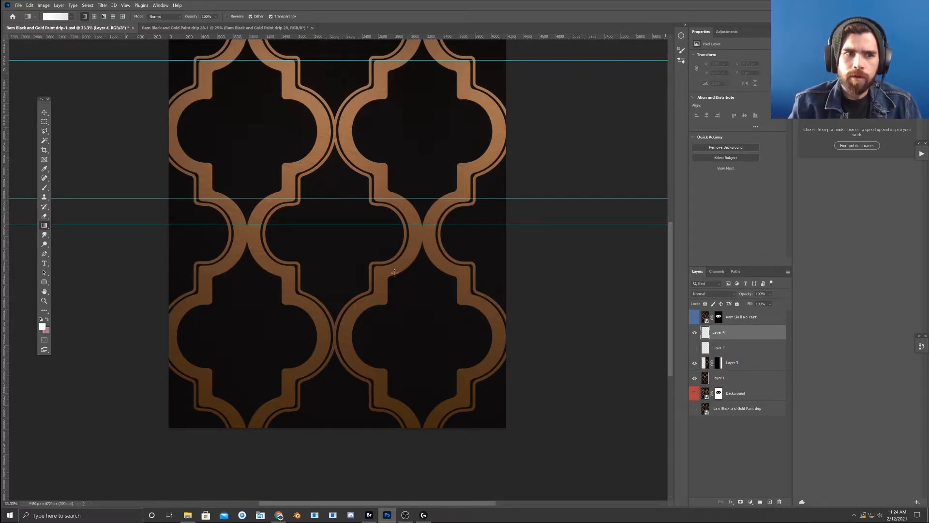
- Heal the blemish near the pattern's upper-left corner and the flaw at its upper-right corner with the Spot Healing Brush
click(44, 178)
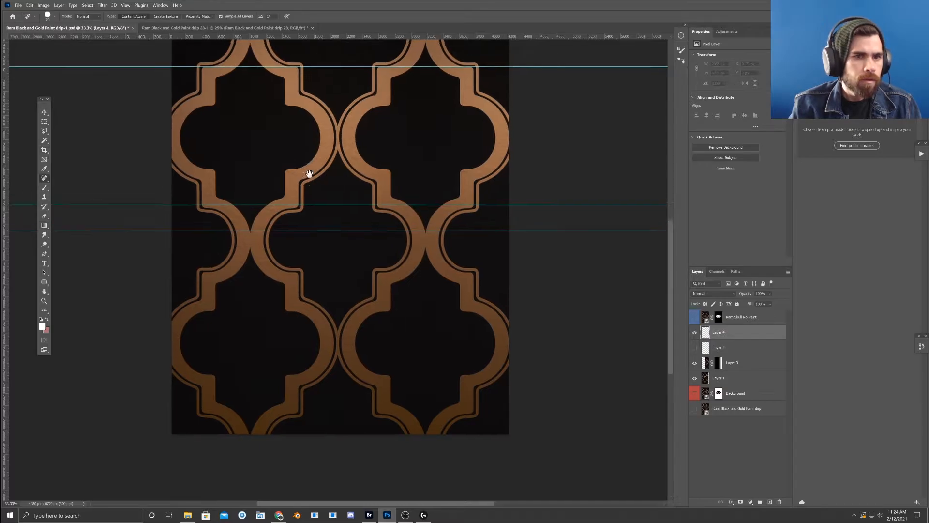
drag(305, 161, 336, 247)
click(247, 78)
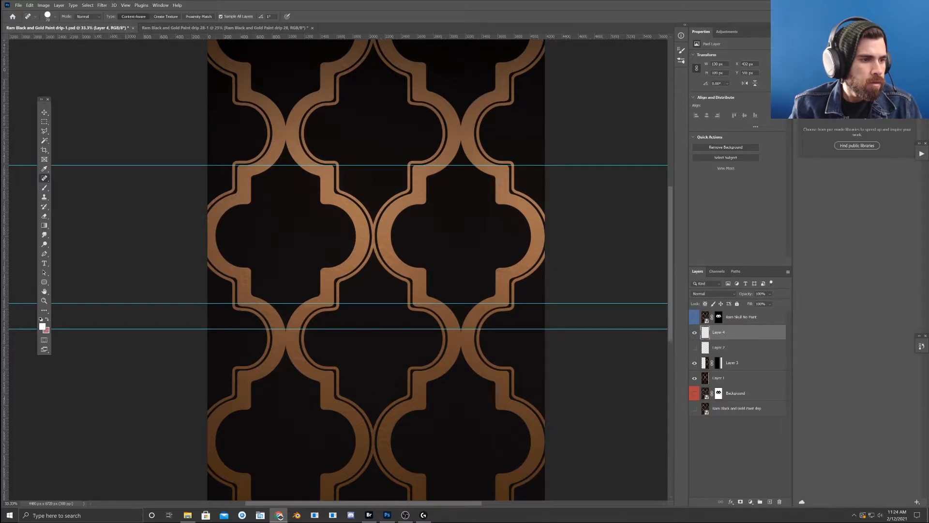
click(624, 283)
drag(473, 149, 506, 177)
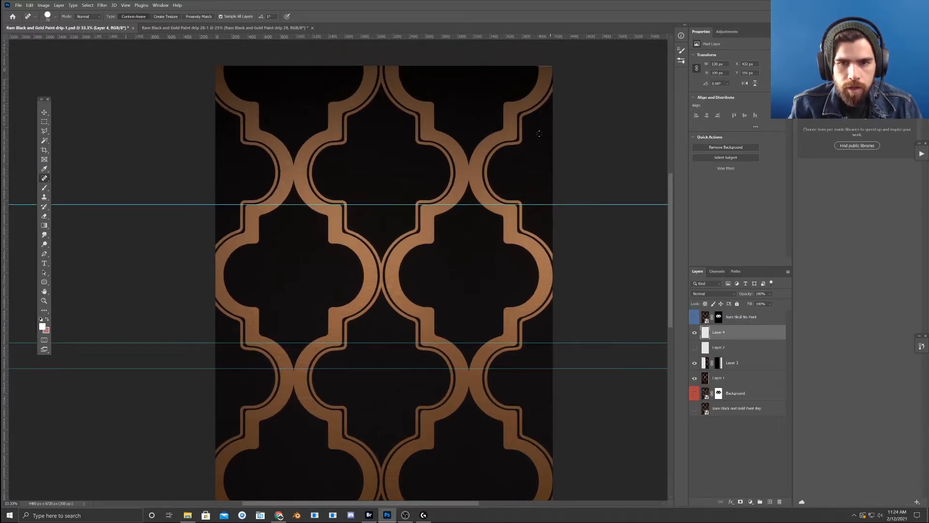
drag(539, 64, 551, 67)
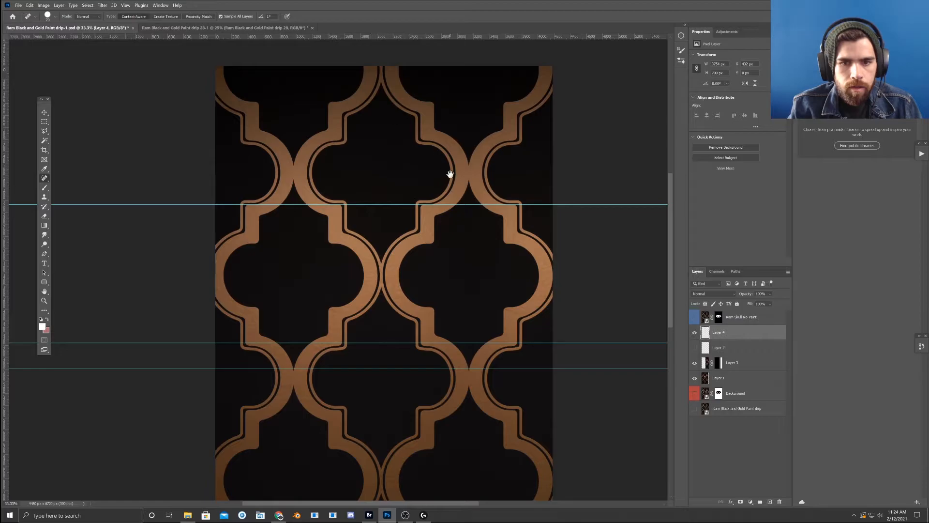
- Heal the remaining blemishes across the middle and lower pattern on the new layer, and check the whole background for flaws
scroll(450, 174, down, 5)
scroll(450, 175, right, 2)
drag(311, 240, 311, 249)
drag(349, 172, 373, 210)
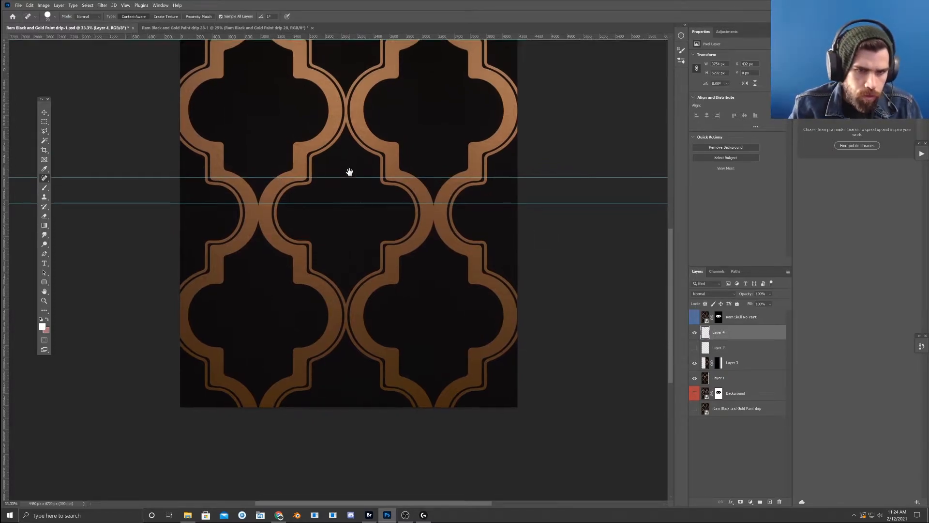
drag(351, 166, 355, 253)
drag(346, 171, 362, 242)
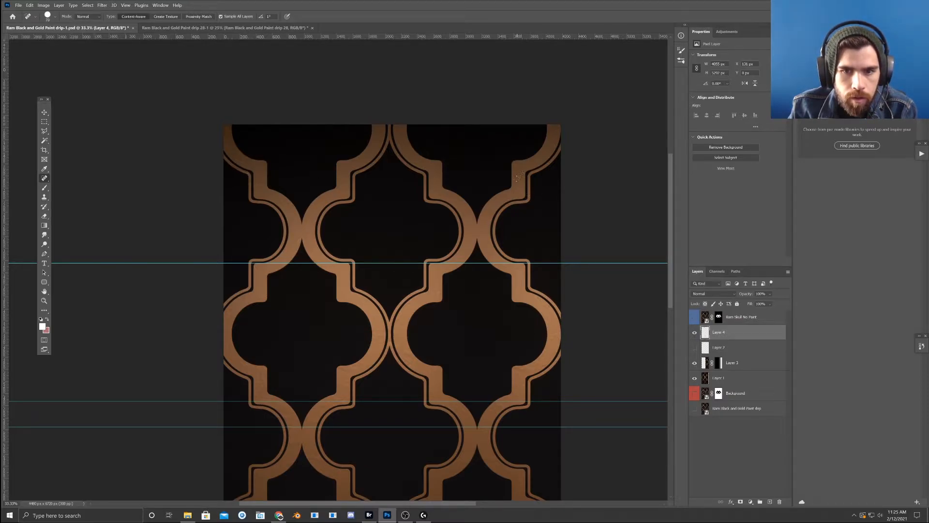
drag(485, 284, 502, 164)
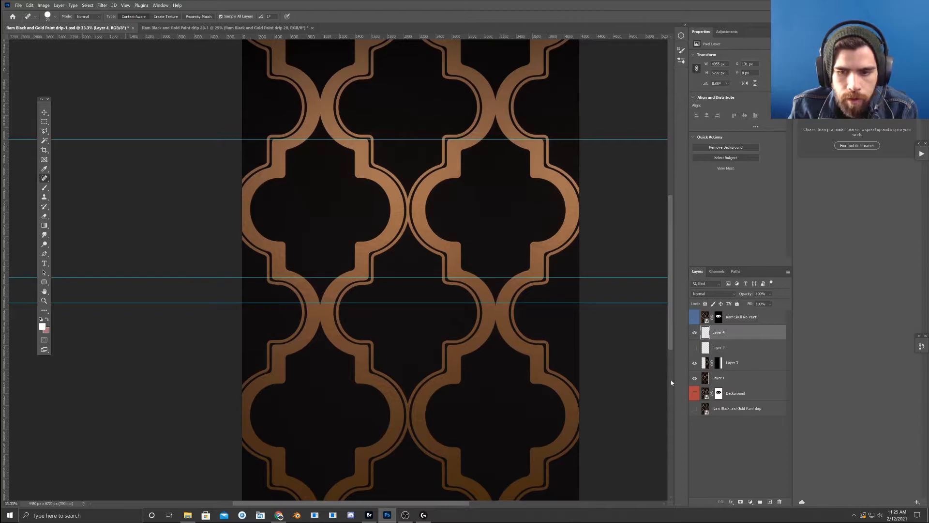
- Add a Curves adjustment above Layer 4, pulling the shadows down slightly and keeping the highlights close to their original brightness
click(751, 502)
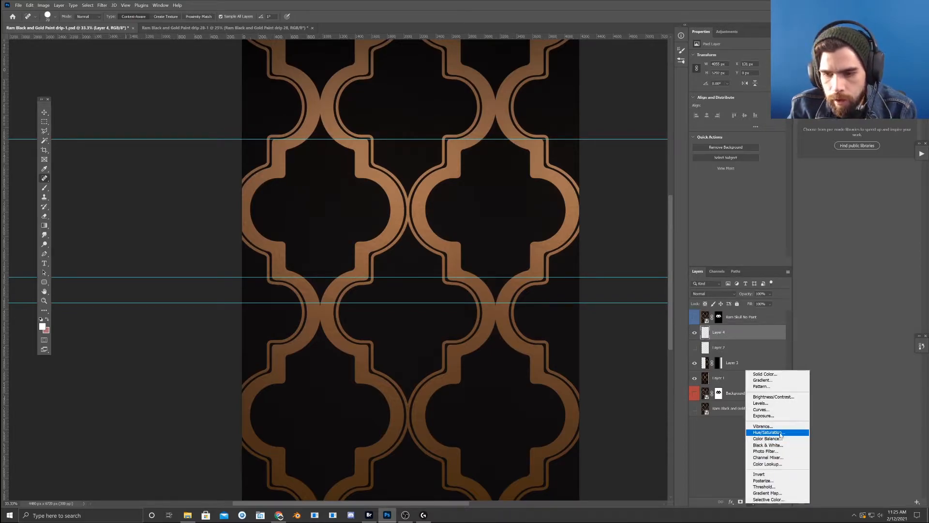
click(763, 410)
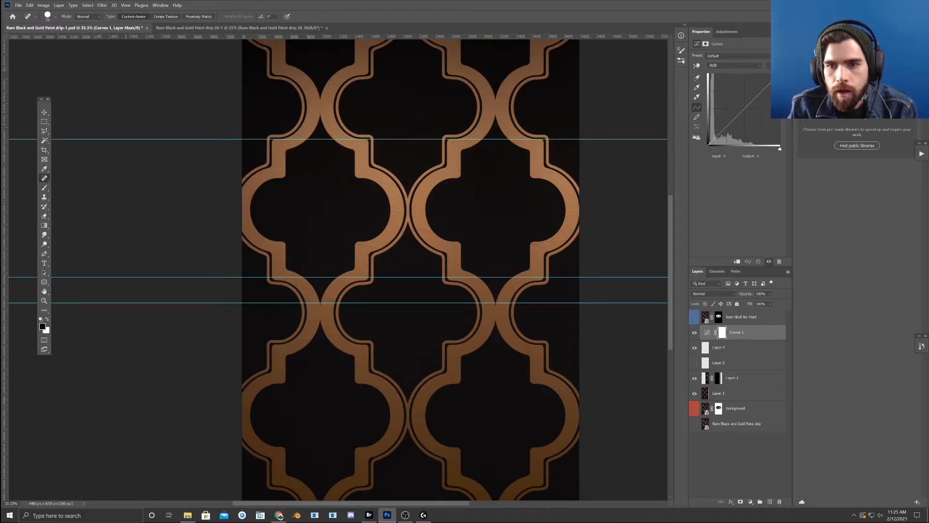
drag(721, 132, 722, 135)
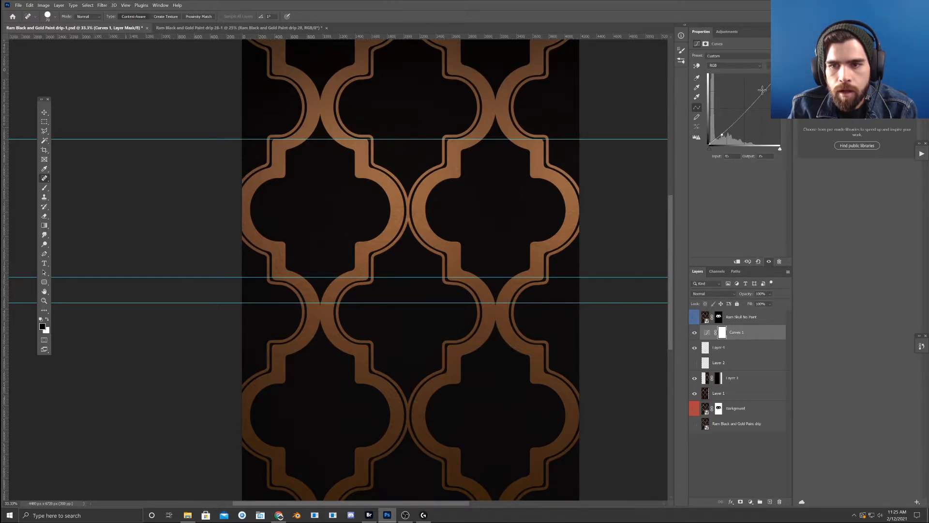
drag(762, 95, 762, 92)
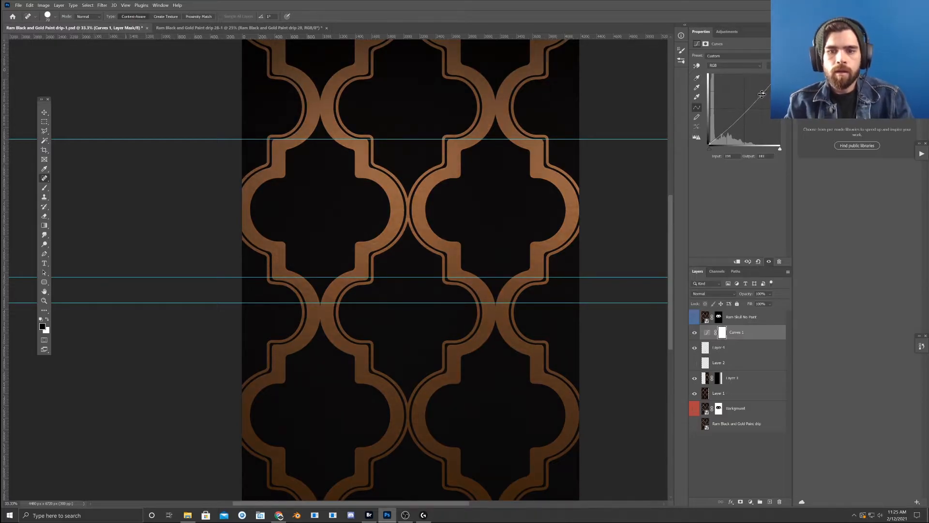
- Limit the Curves darkening to the dark tones by splitting the underlying-layer white Blend If slider and moving its inner half to near black
double_click(764, 333)
key(alt)
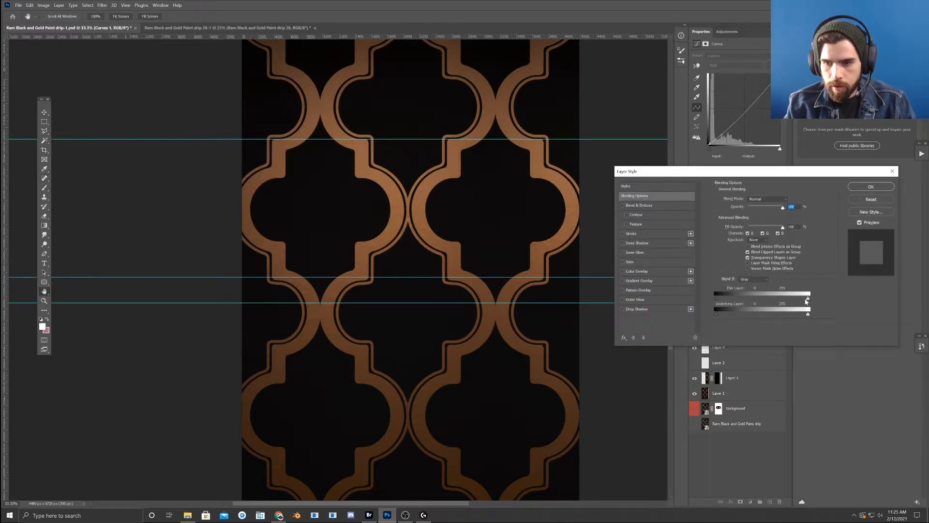
mouse_move(803, 301)
mouse_down()
mouse_move(765, 301)
mouse_move(811, 305)
mouse_move(791, 315)
mouse_up()
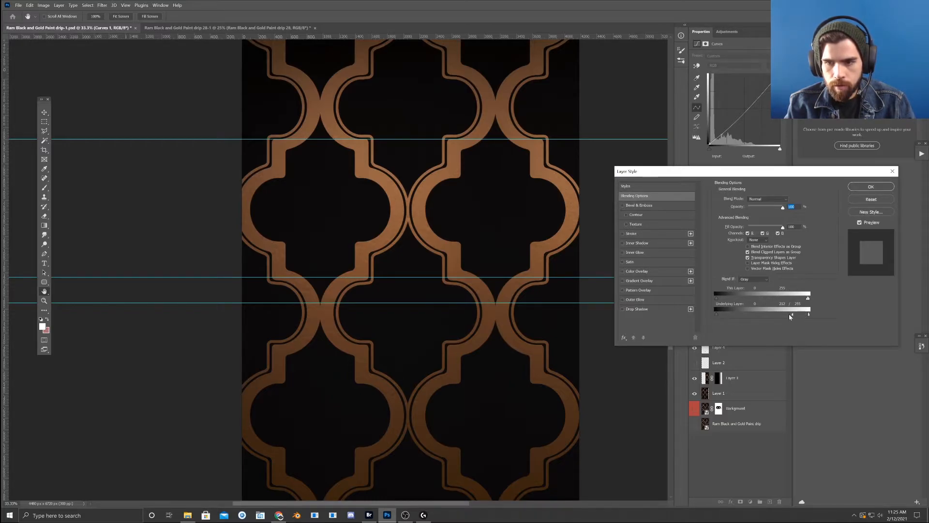
drag(720, 314, 715, 313)
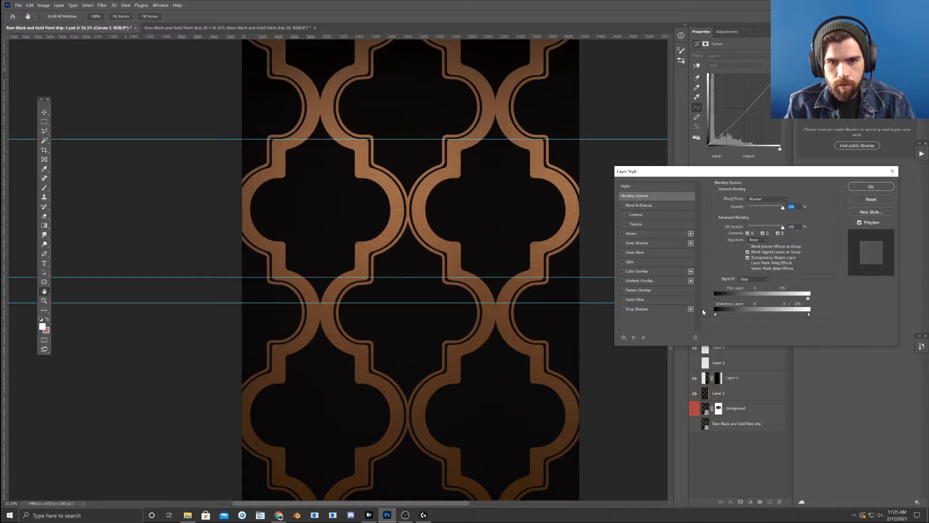
click(854, 188)
- Compare the background with and without the Curves darkening, and preview the ram skull over it at 25% zoom
click(695, 333)
click(695, 333)
click(695, 334)
click(696, 334)
key(ctrl+minus)
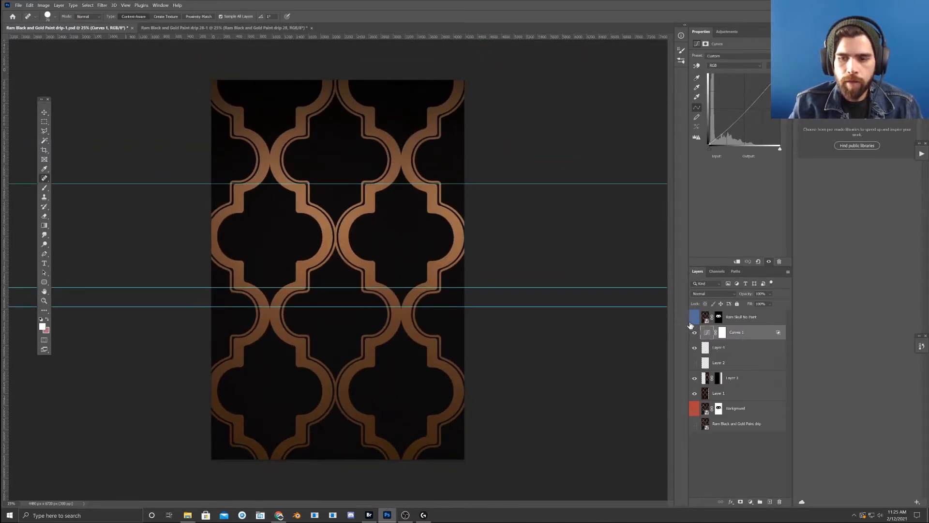
click(695, 318)
click(695, 319)
click(695, 318)
click(694, 319)
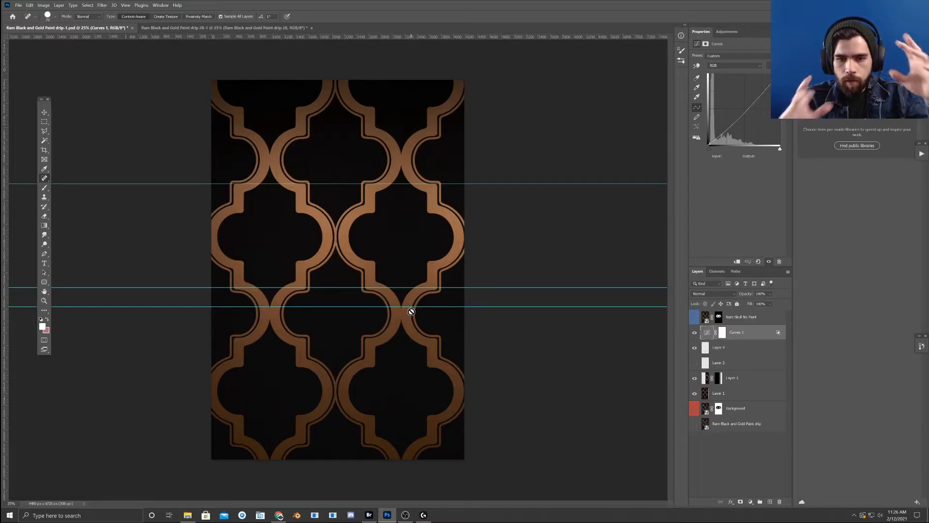
- Add a second Curves adjustment above the first and raise its midpoint to brighten the midtones
click(750, 501)
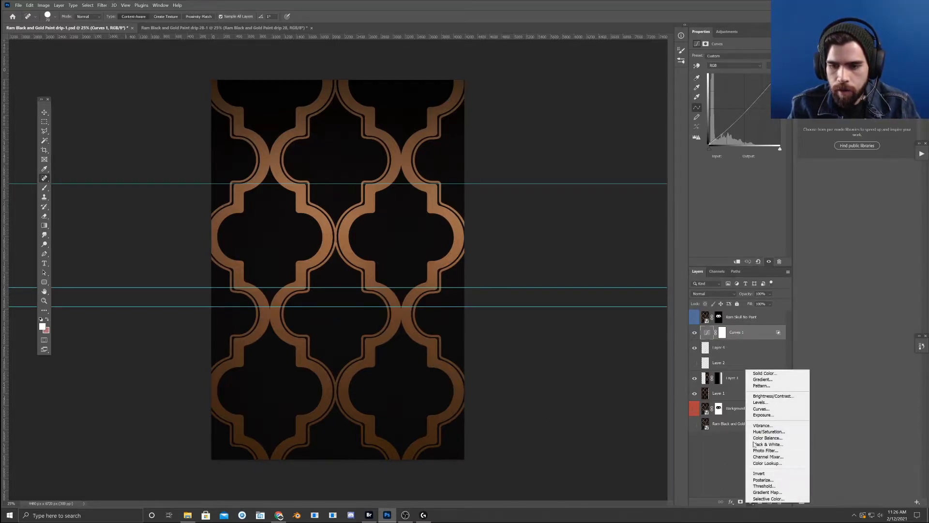
click(760, 409)
drag(743, 111, 742, 99)
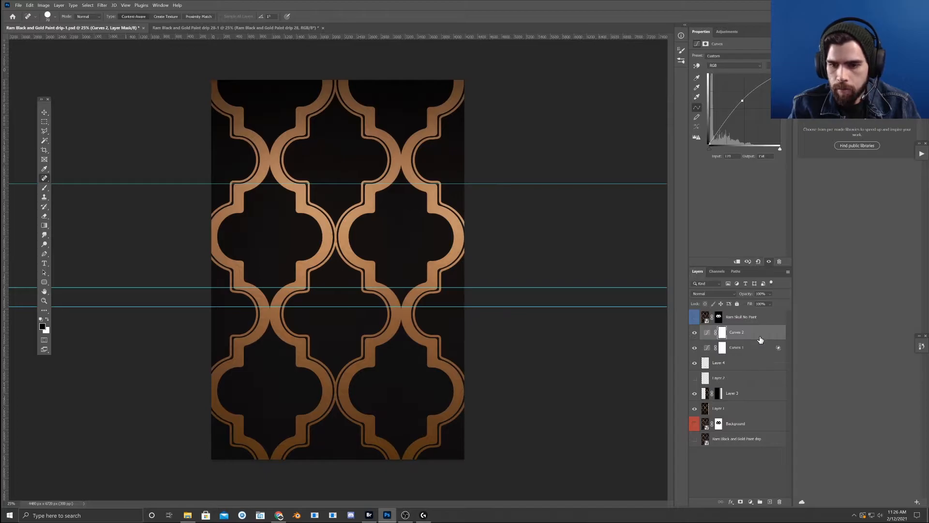
- Protect the dark tones from the second Curves by splitting the underlying-layer black Blend If slider and moving its inner half toward the highlights
double_click(762, 335)
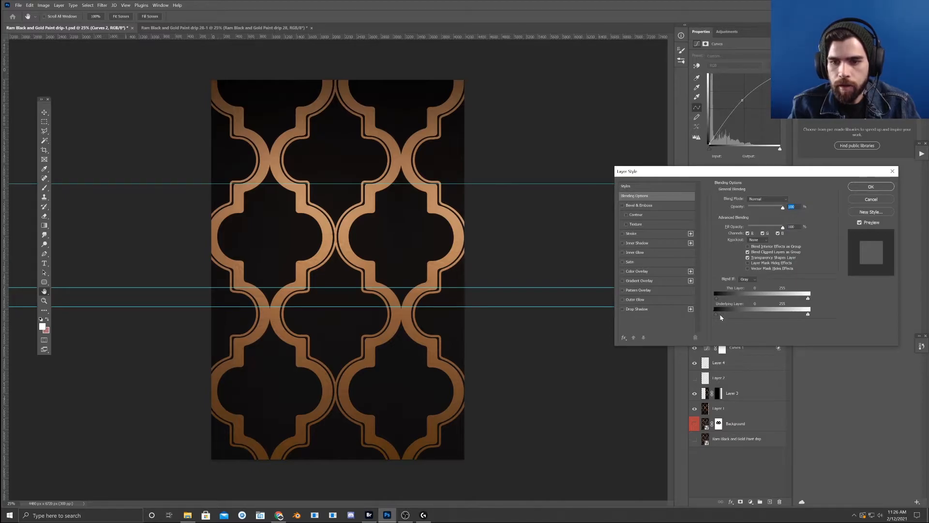
drag(724, 313, 780, 315)
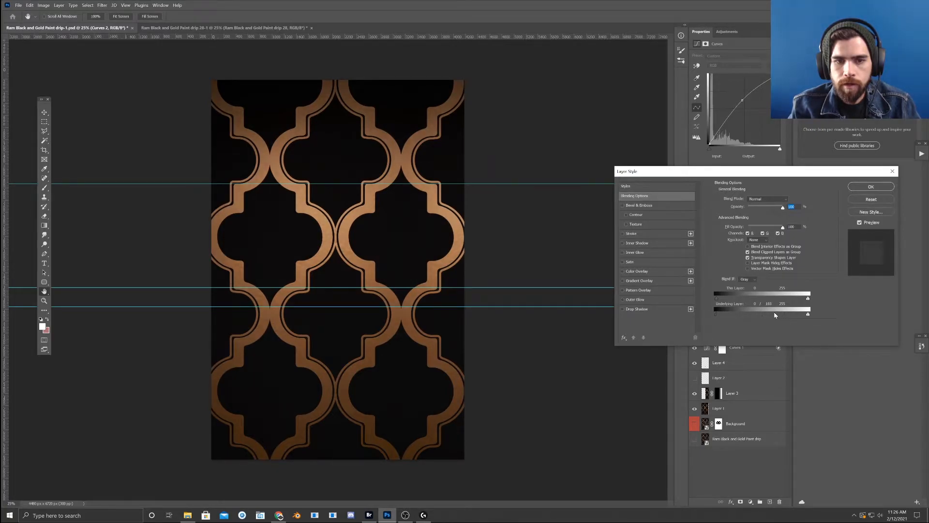
click(870, 187)
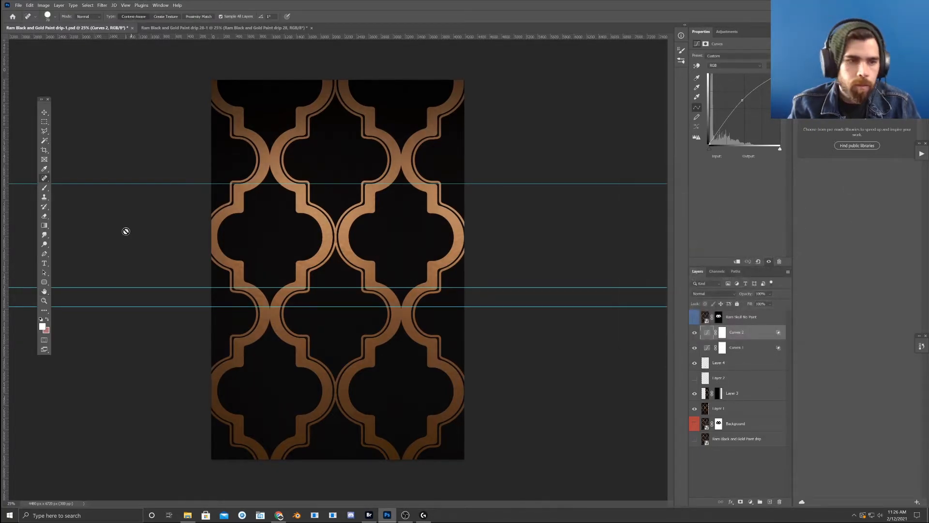
- Fade the second Curves mask with linear black gradients running inward from the bottom and top edges of the pattern
key(b)
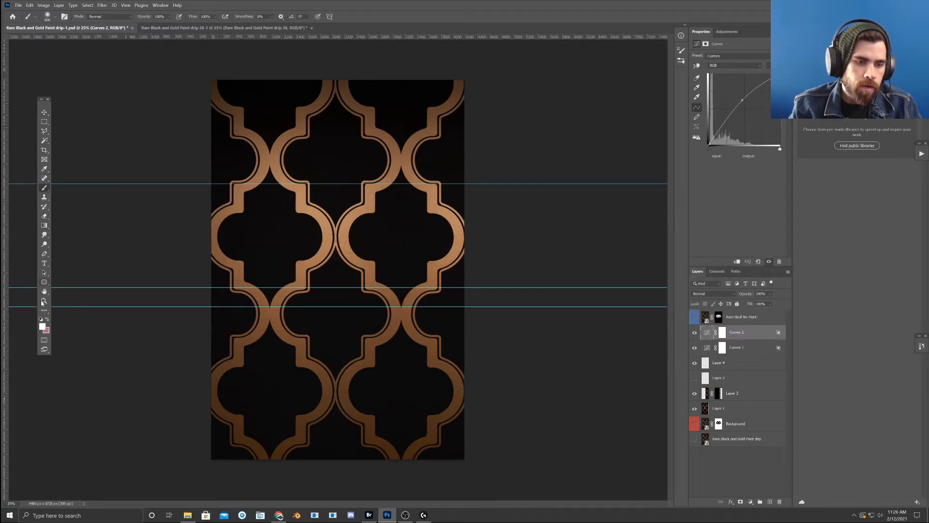
click(47, 224)
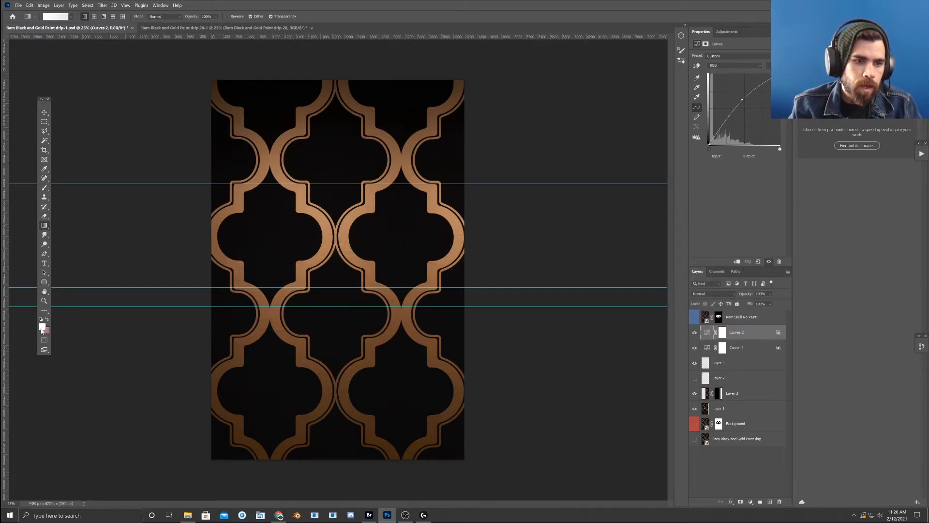
click(42, 330)
drag(548, 227, 483, 272)
click(704, 143)
click(722, 332)
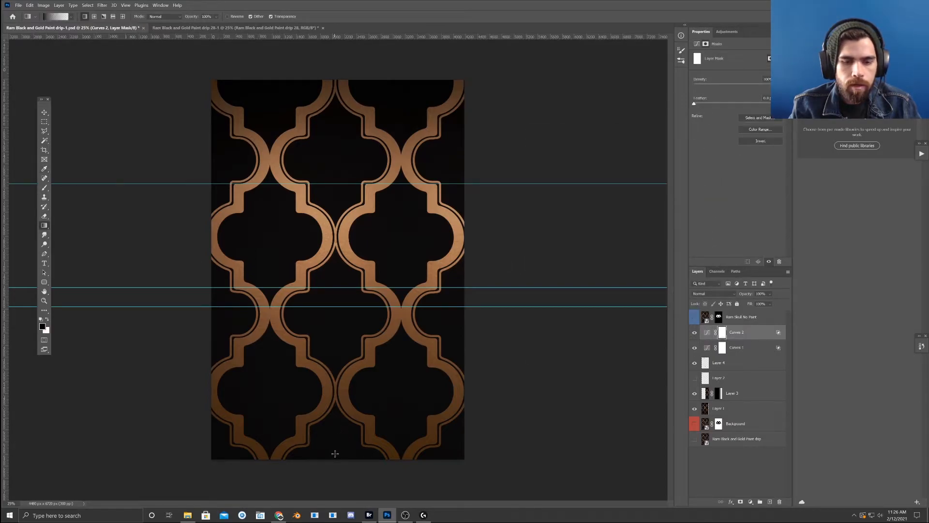
drag(336, 457, 336, 293)
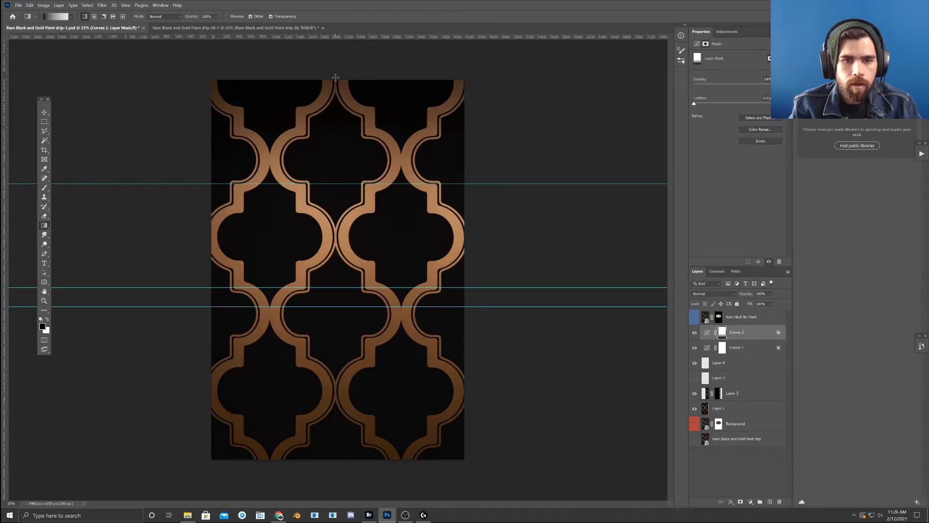
drag(338, 79, 341, 184)
drag(342, 182, 341, 183)
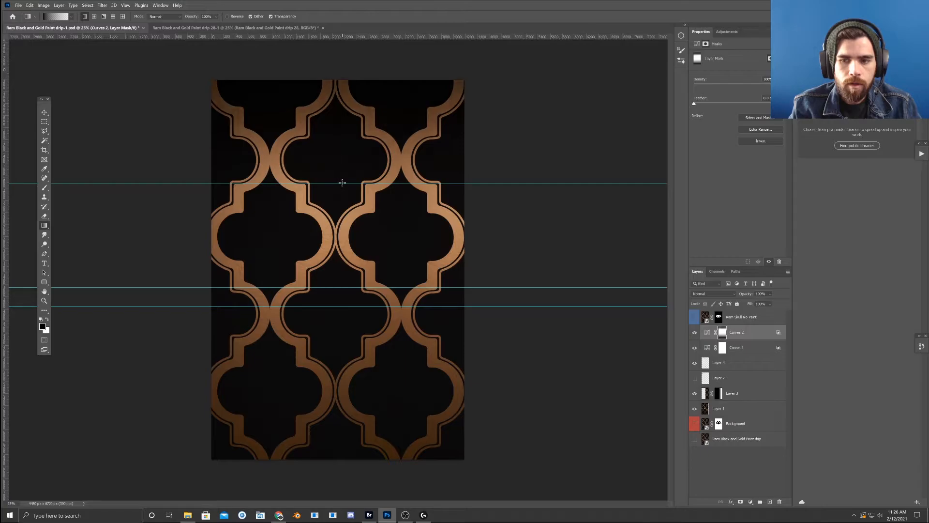
- Compare the background with and without the second Curves adjustment, and show the Ram Skull No Paint layer over it
click(695, 333)
click(695, 333)
click(695, 332)
click(695, 332)
click(695, 317)
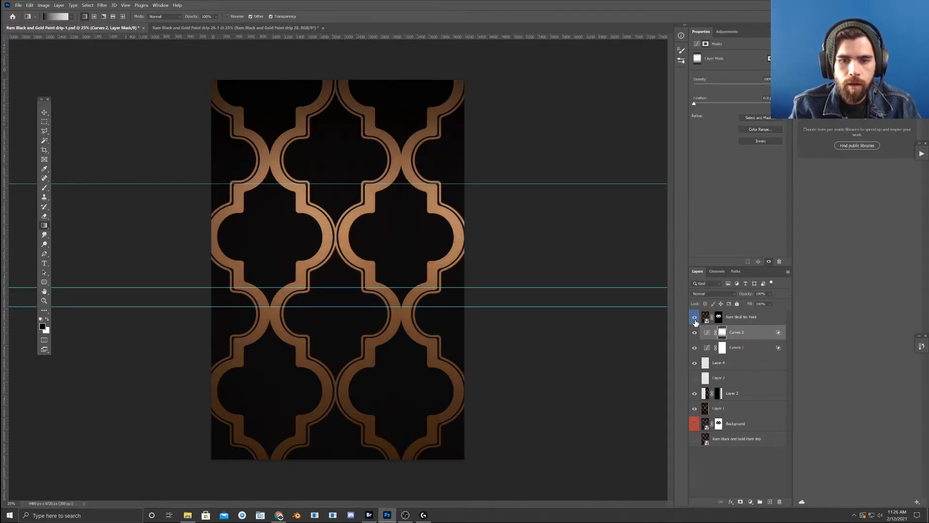
click(695, 318)
click(695, 318)
click(695, 332)
click(695, 332)
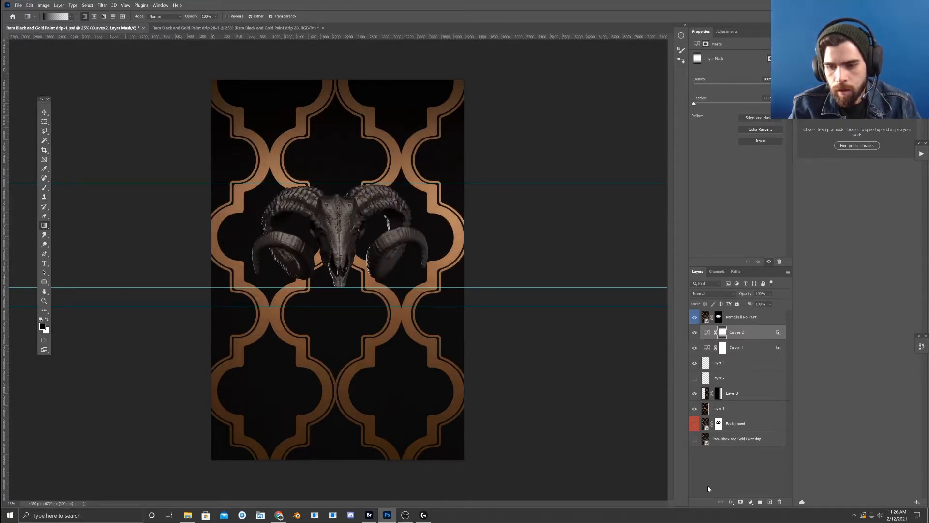
- Add a Hue/Saturation adjustment below the skull layer, shifting the Reds hue slightly toward yellow and raising their saturation a little
click(751, 502)
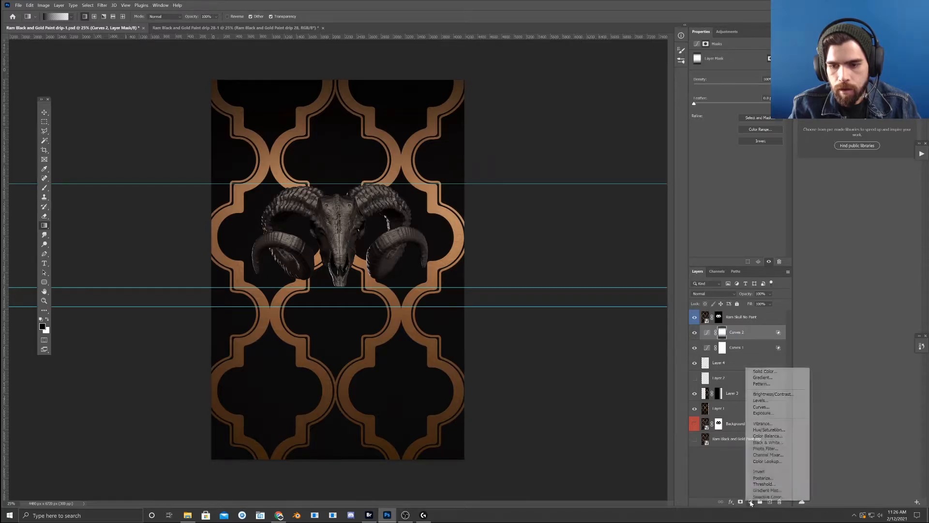
click(769, 430)
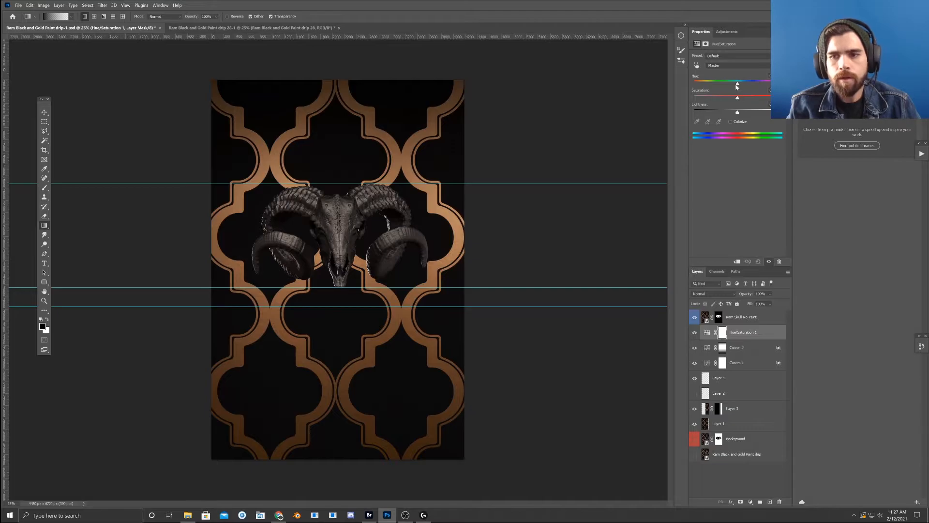
click(729, 65)
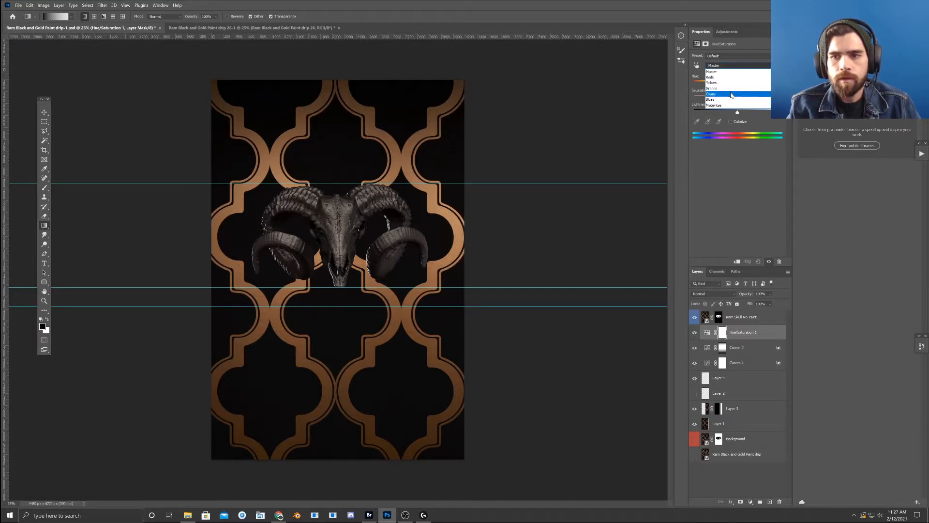
click(730, 80)
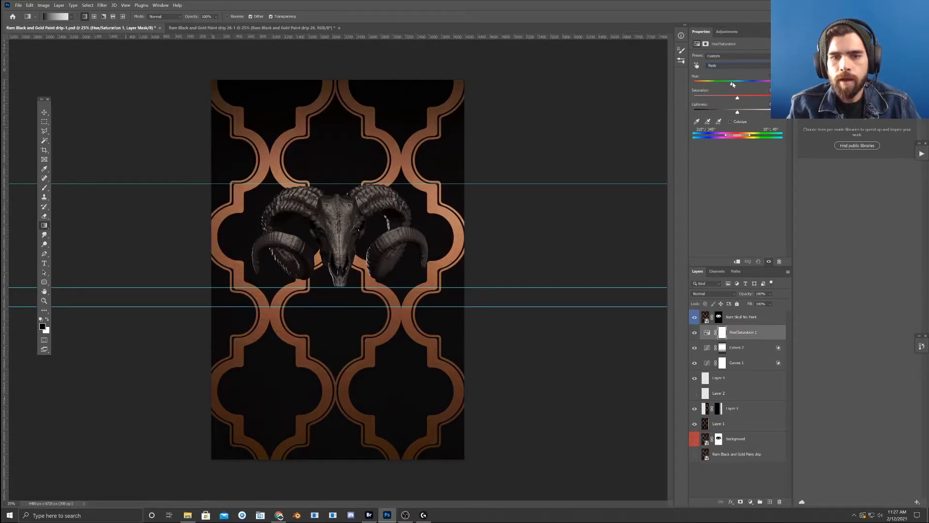
drag(737, 84, 744, 84)
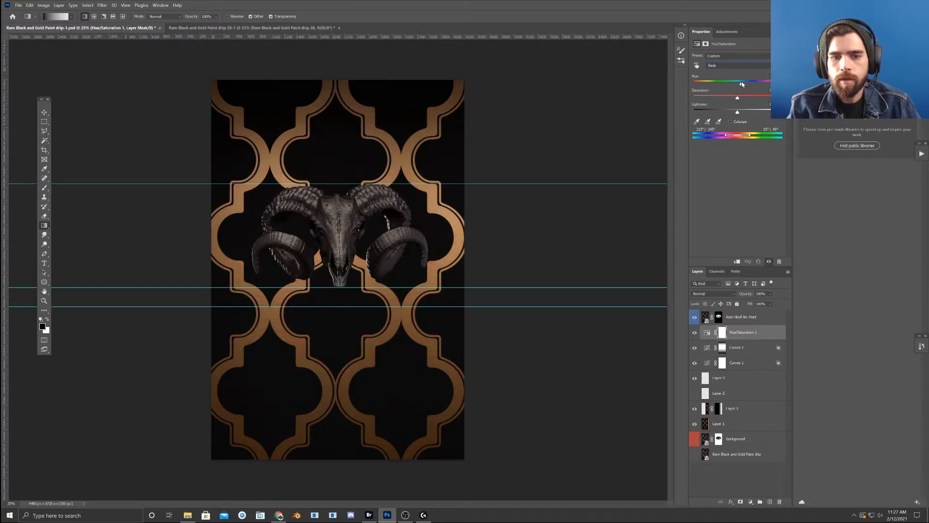
mouse_move(739, 99)
mouse_down()
mouse_move(748, 99)
mouse_move(714, 96)
mouse_move(742, 100)
mouse_up()
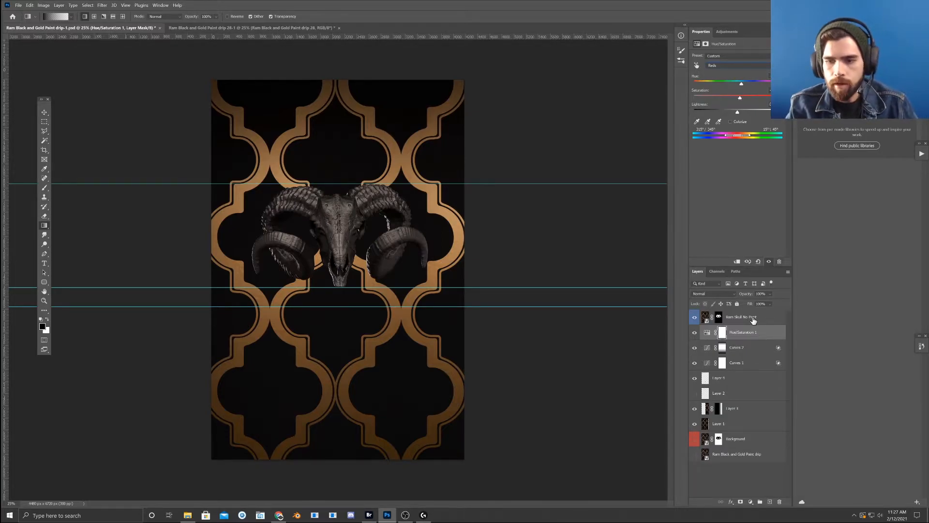
- Compare the pattern's gold colour with the Hue/Saturation adjustment on and off
click(695, 334)
click(695, 334)
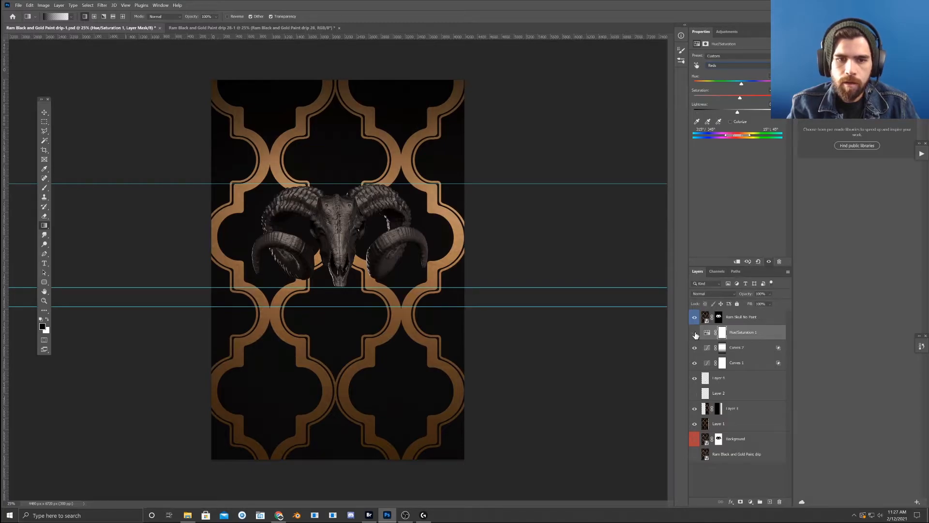
click(696, 335)
click(695, 335)
click(695, 335)
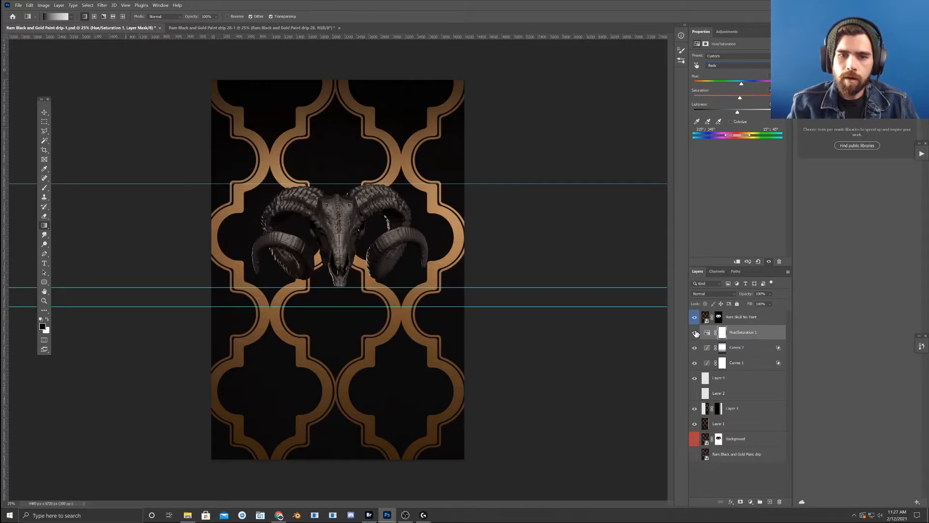
click(696, 334)
click(696, 334)
click(696, 333)
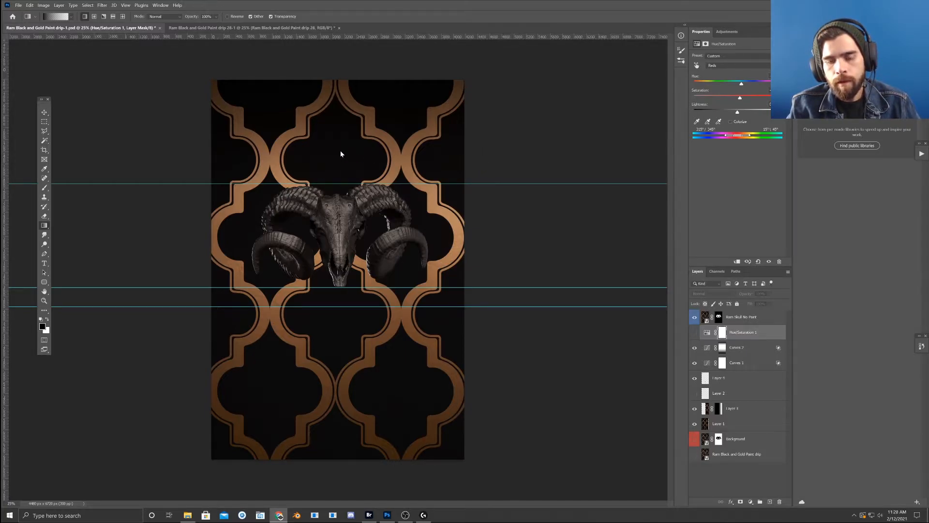
click(697, 336)
click(695, 334)
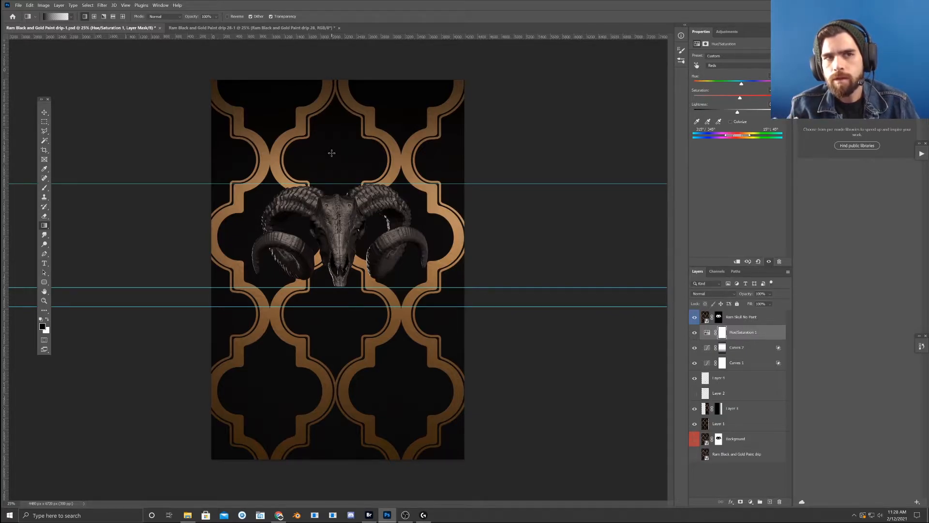
- Reduce the Blues saturation and lightness to their minimum in the Hue/Saturation adjustment, and compare the image with it on and off
click(726, 65)
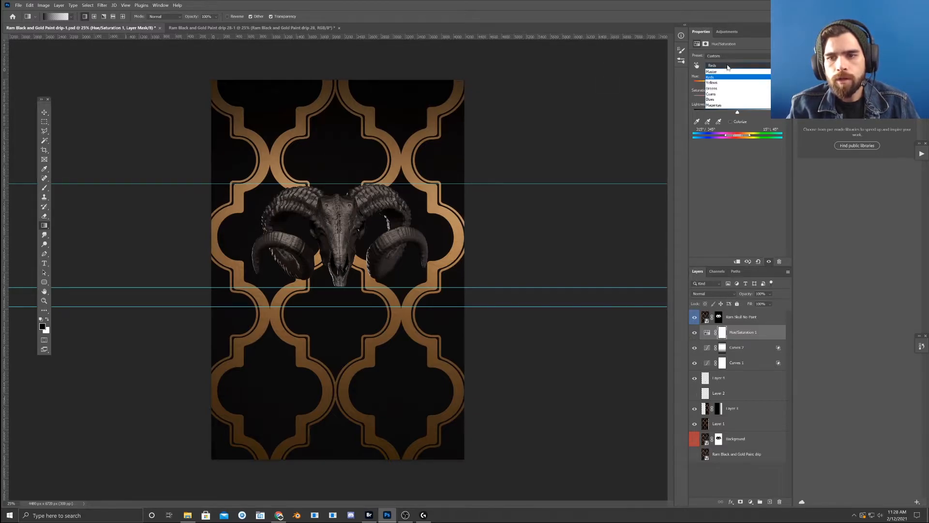
click(726, 99)
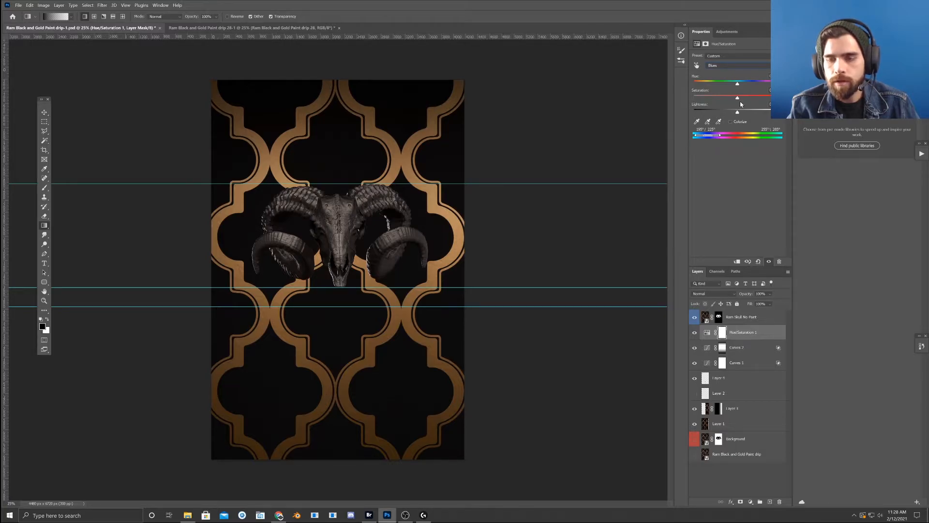
drag(737, 98, 511, 85)
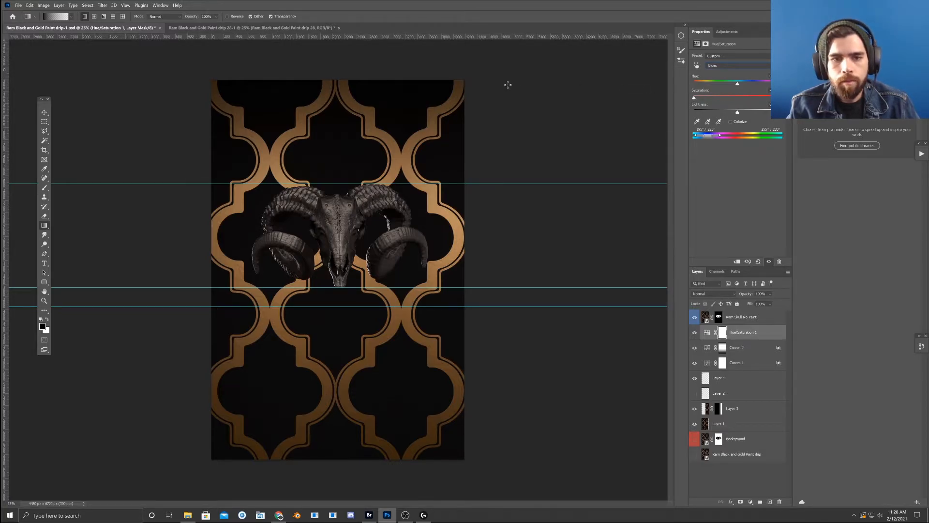
drag(737, 112, 363, 97)
click(695, 333)
click(695, 333)
click(695, 333)
click(695, 334)
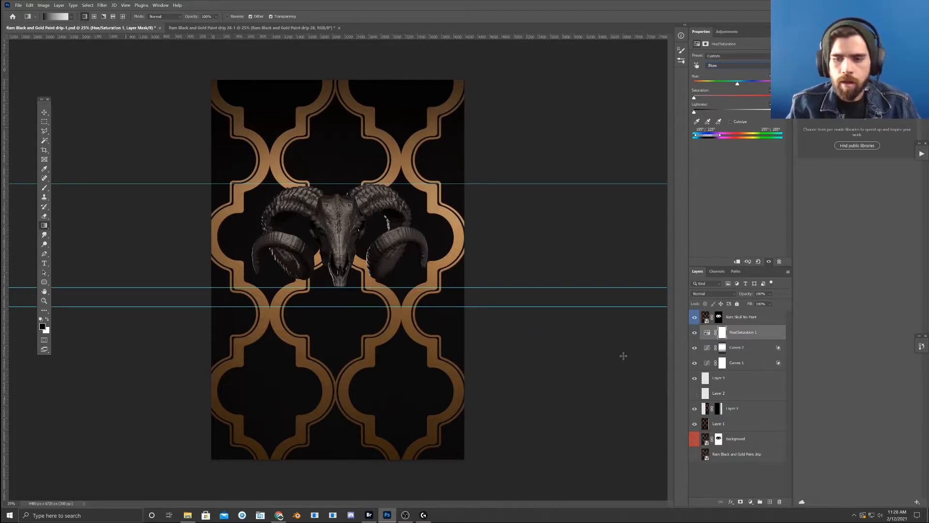
shift+click(736, 426)
key(ctrl+g)
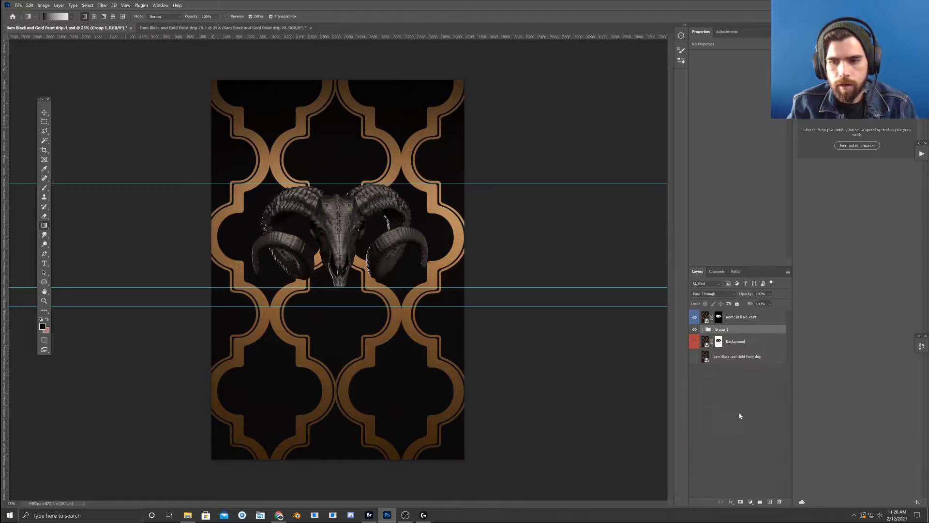
key(ctrl+shift+g)
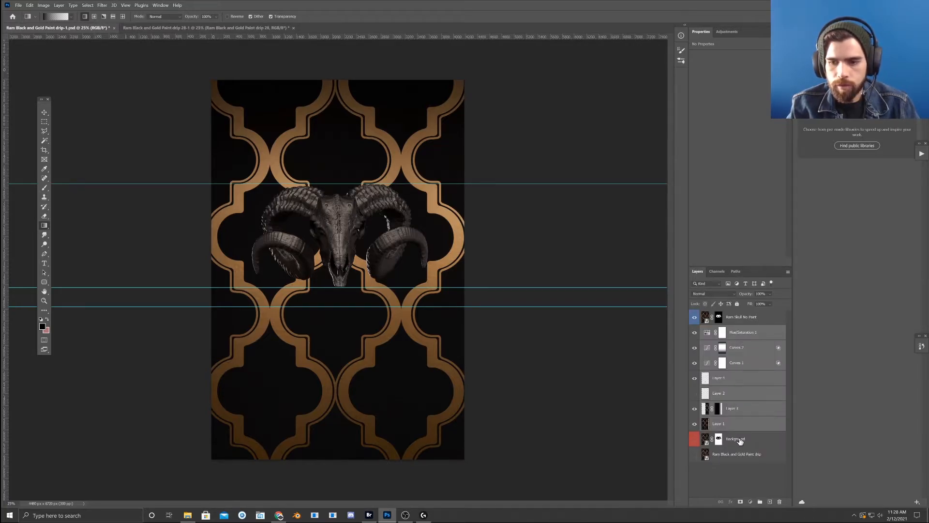
- Group all layers from the masked Background layer up to the Hue/Saturation adjustment and name the group Background
click(742, 464)
click(747, 442)
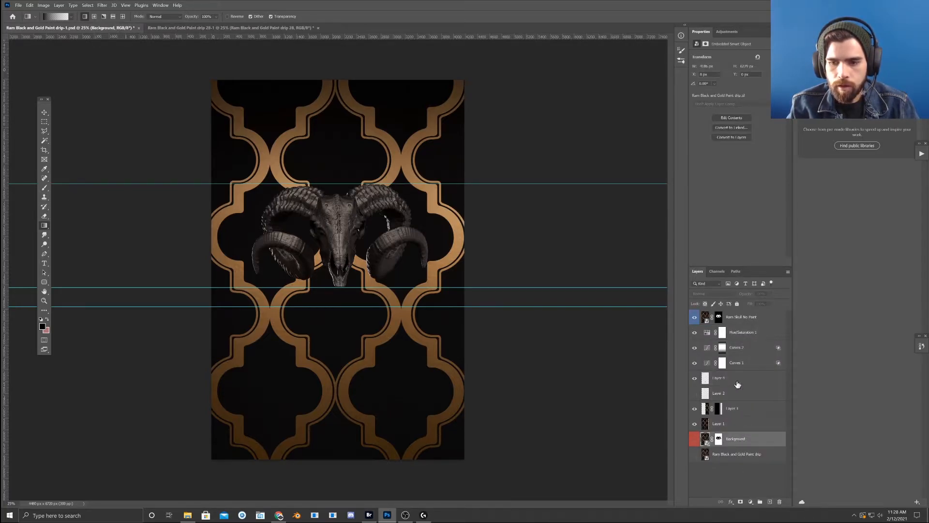
shift+click(744, 338)
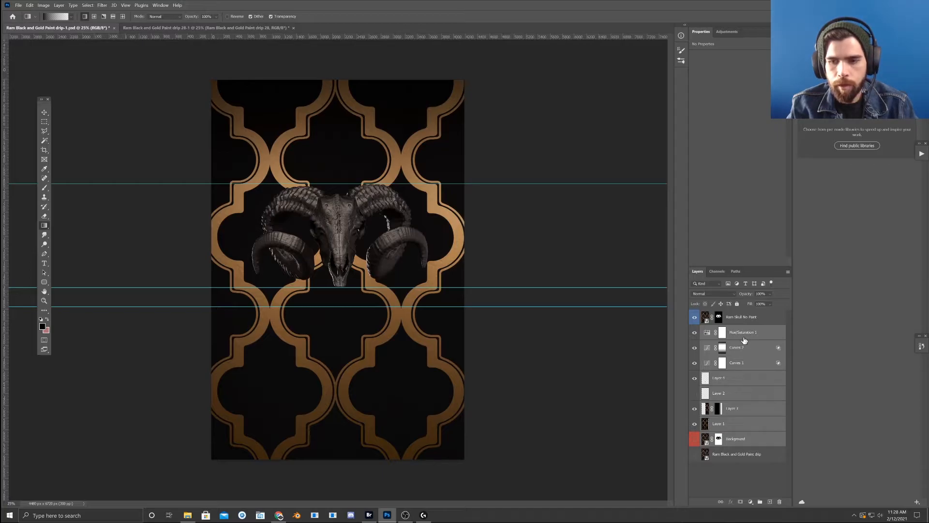
key(ctrl+g)
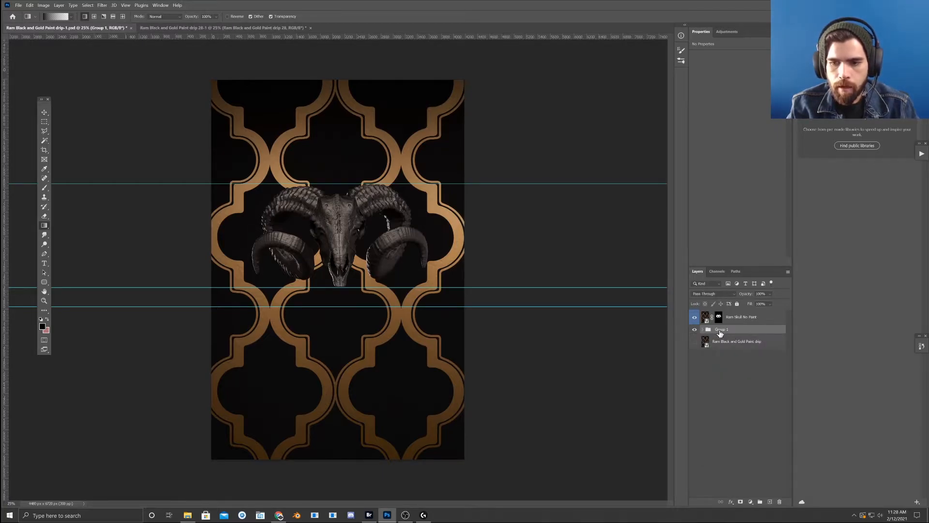
double_click(721, 330)
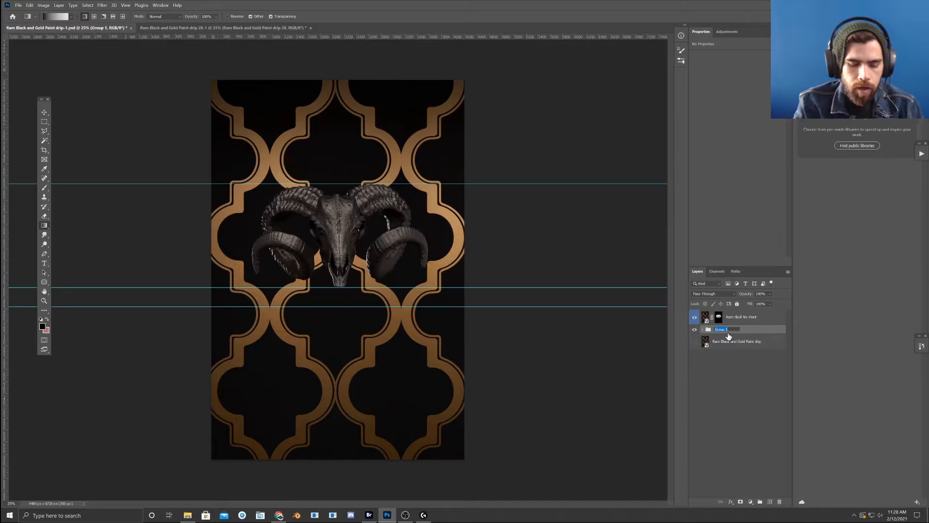
text(Background)
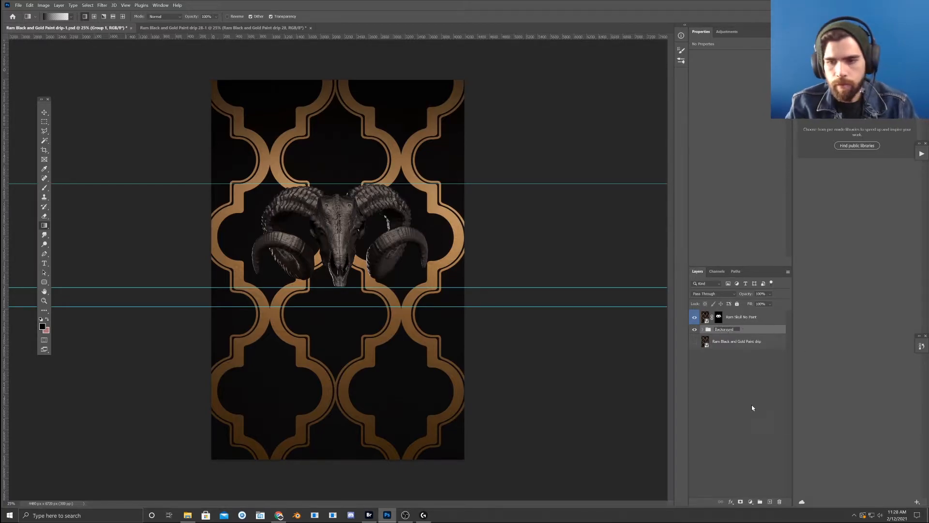
key(Return)
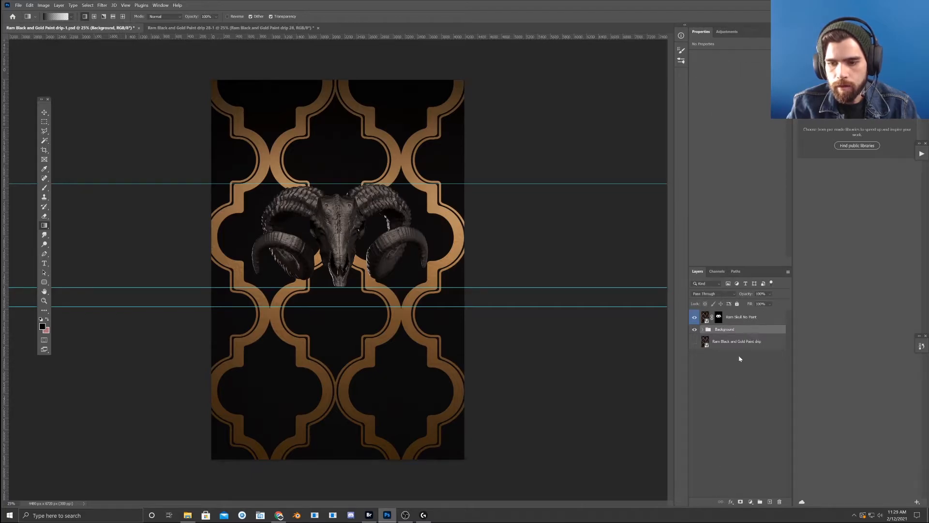
- Give the Background group a red colour label
right_click(754, 332)
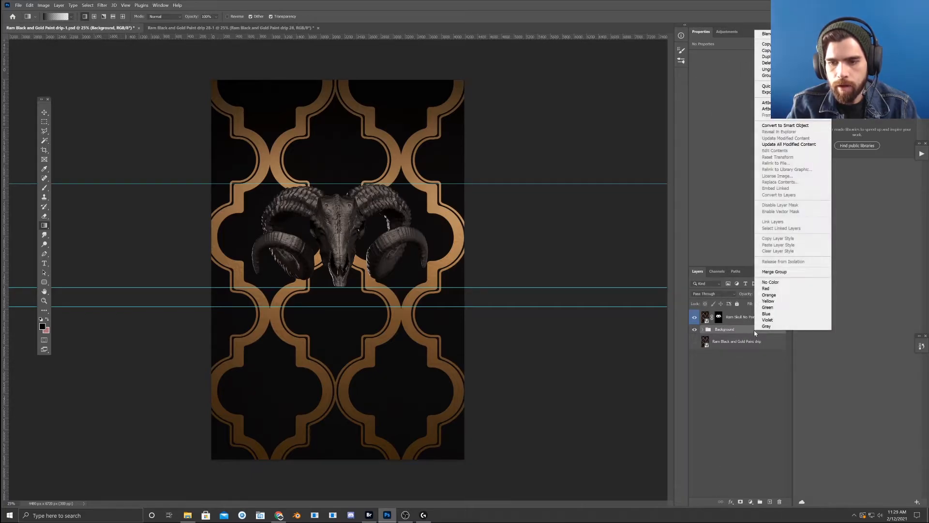
click(750, 405)
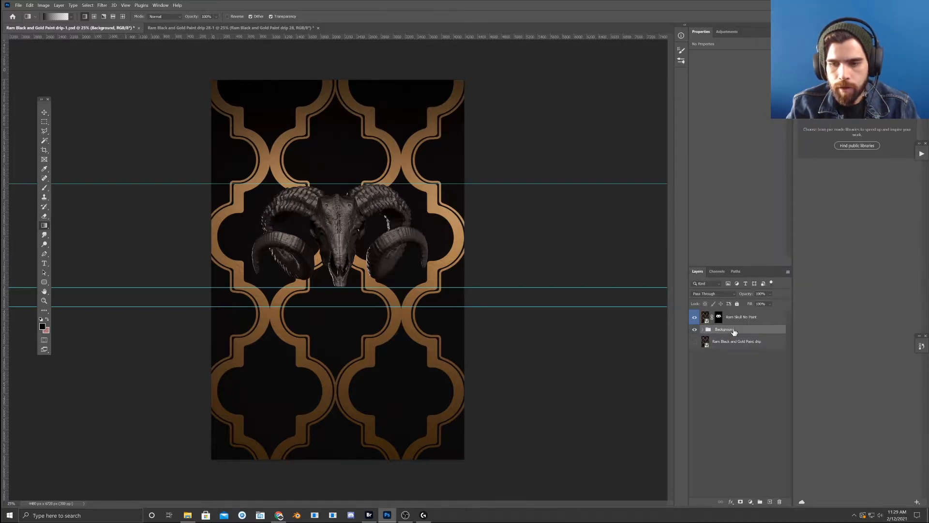
right_click(733, 332)
click(745, 379)
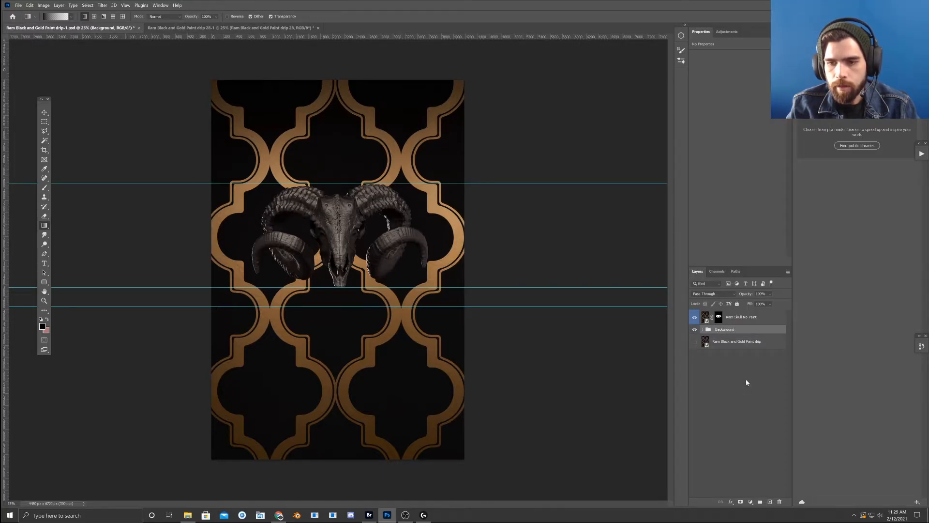
right_click(756, 331)
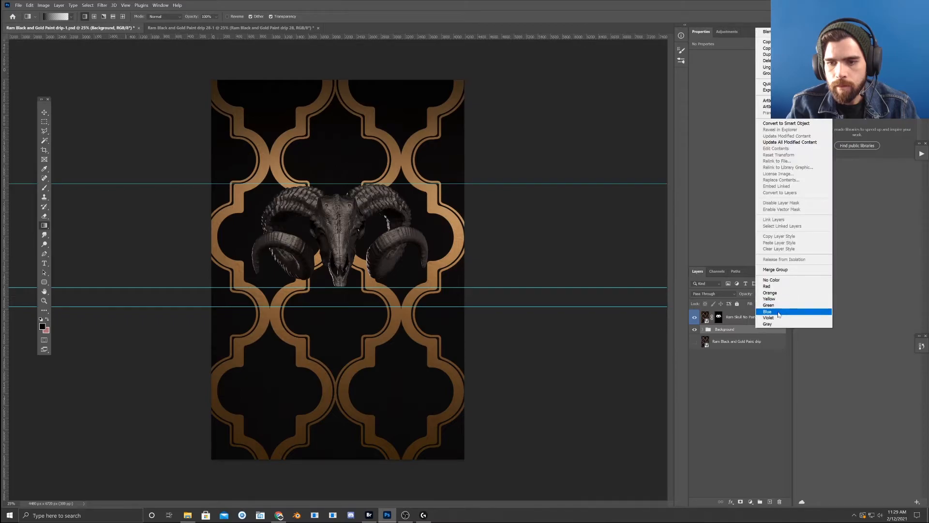
click(770, 286)
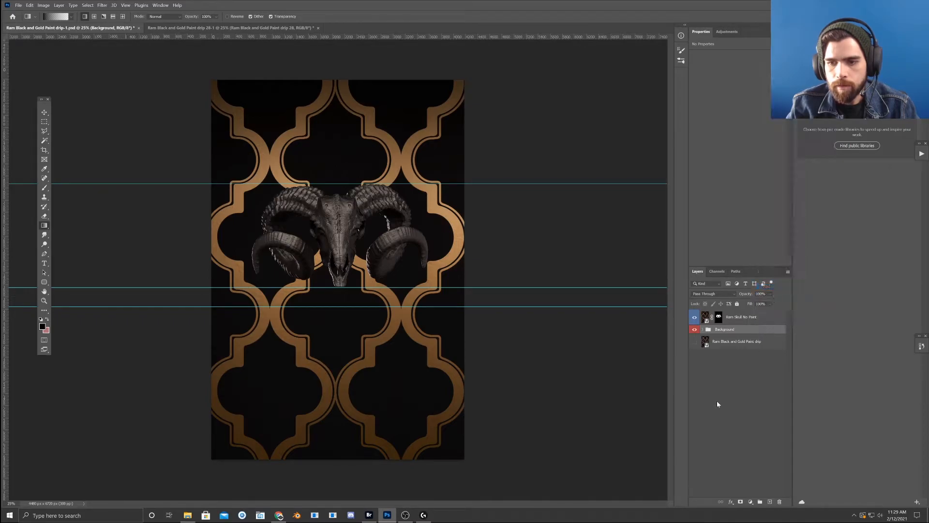
- Select the Ram Skull No Paint layer and compare the skull with the Background group hidden and shown
click(766, 320)
click(694, 330)
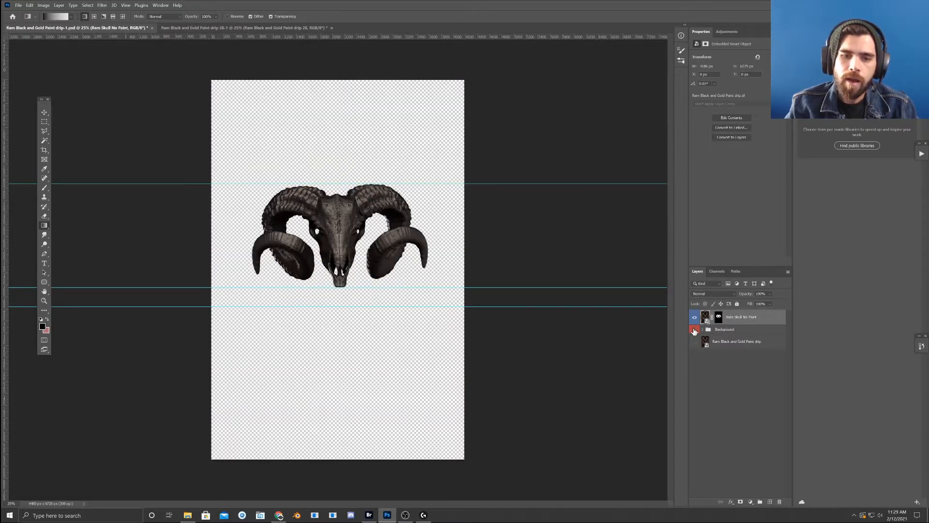
click(694, 329)
click(694, 330)
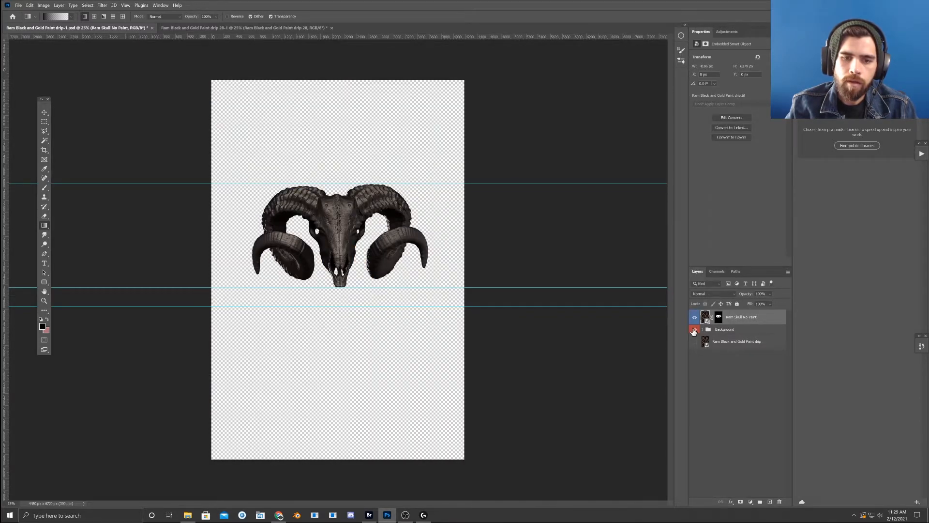
click(694, 330)
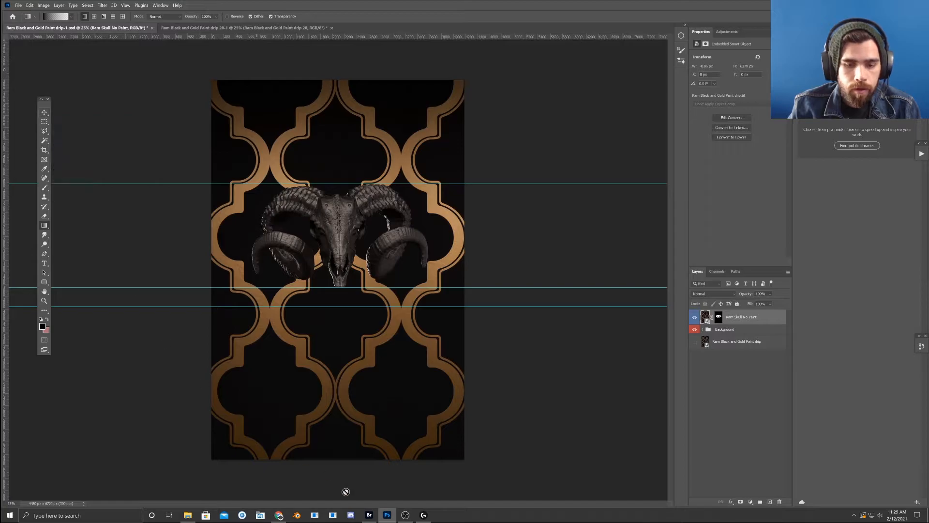
- Switch to Bridge and look through the ram skull photos in New Folder at large and medium thumbnail sizes
click(369, 515)
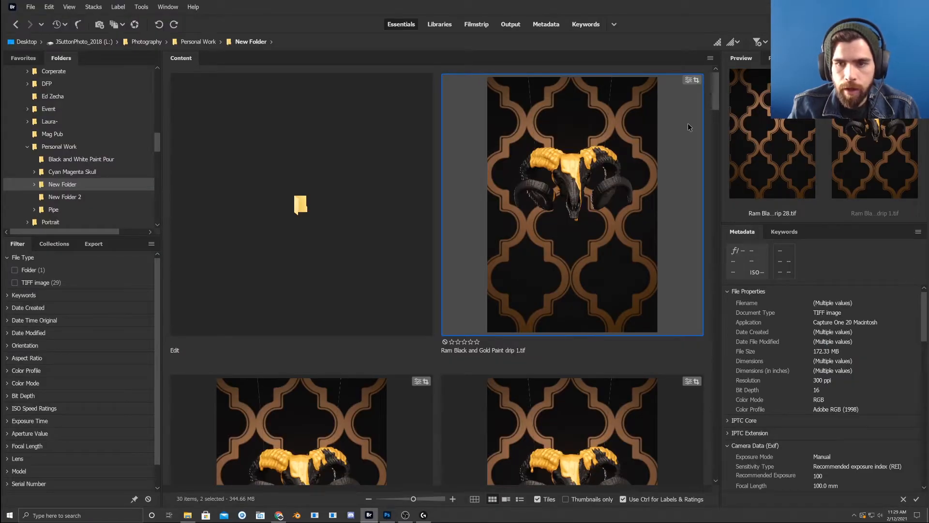
click(433, 499)
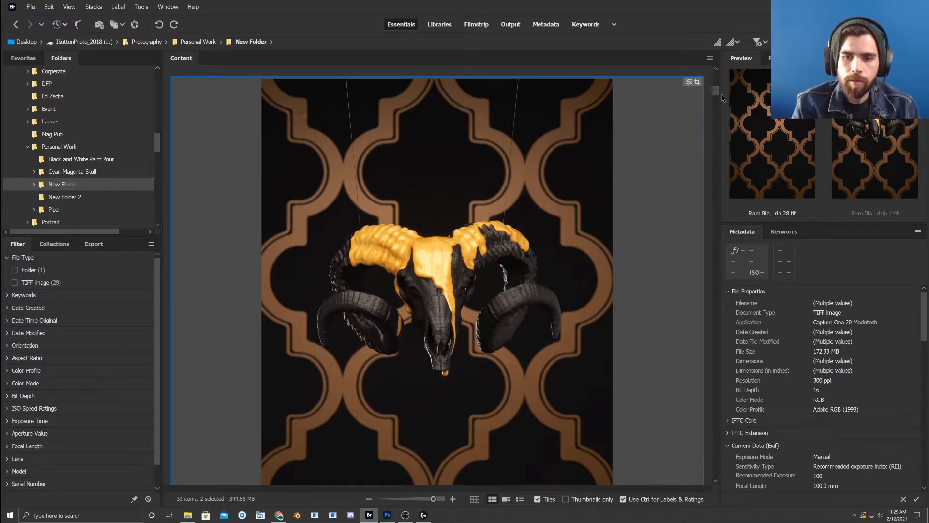
key(Down)
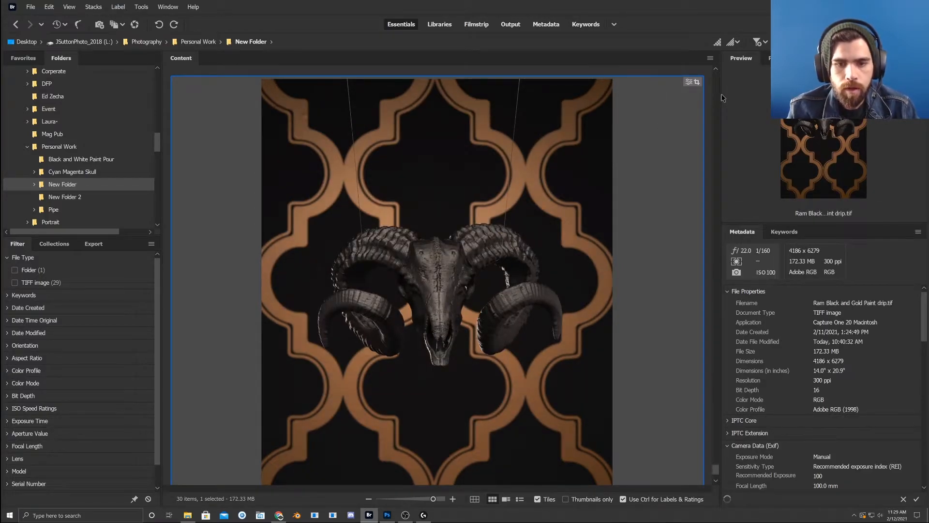
key(Up)
drag(716, 462, 709, 152)
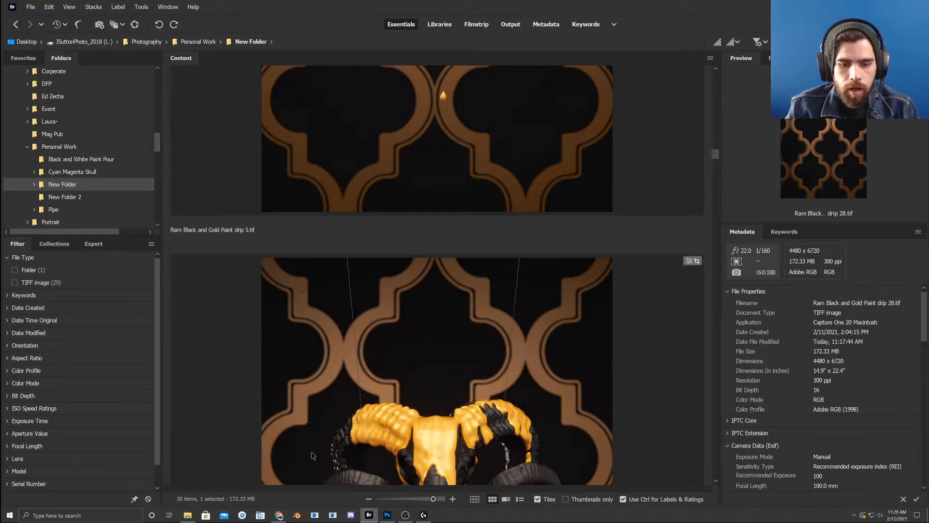
click(405, 498)
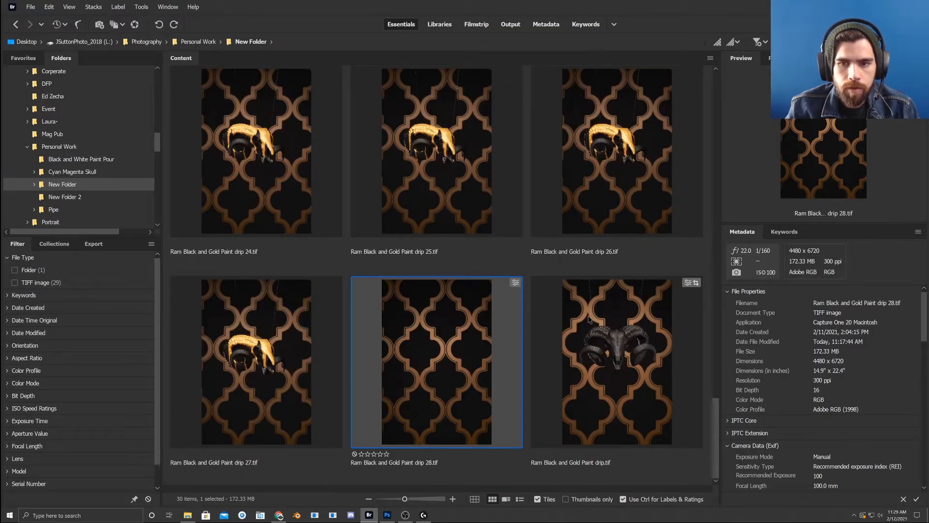
scroll(590, 320, up, 5)
scroll(589, 320, up, 5)
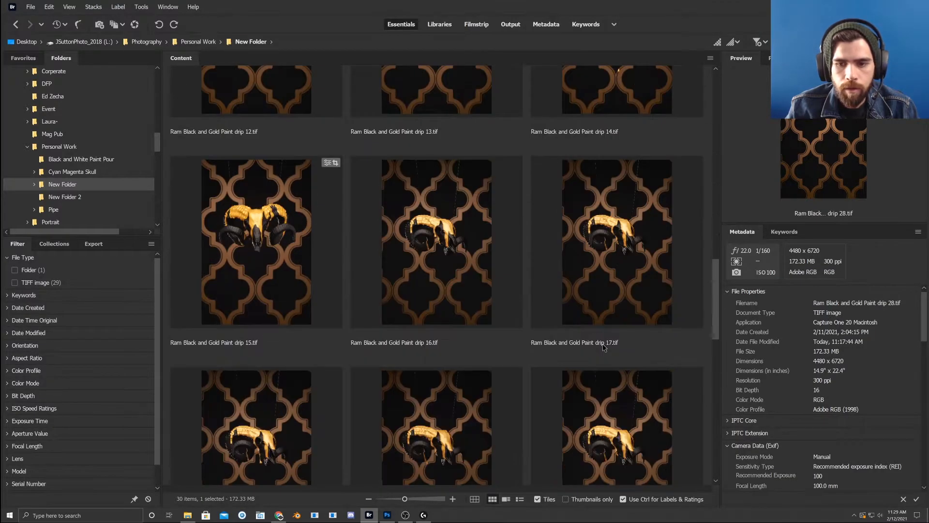
- Label the photos Ram Black and Gold Paint drip 1 through drip 15 as Second
click(282, 402)
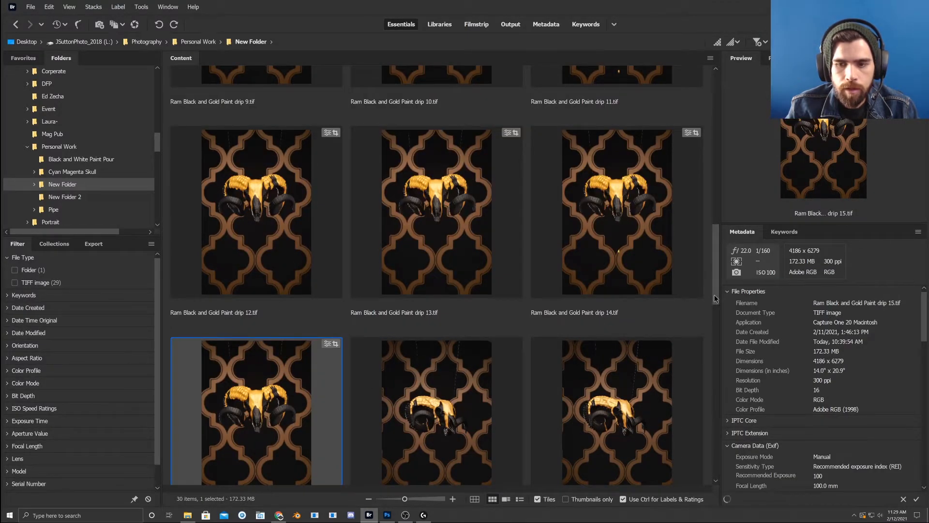
scroll(715, 299, up, 10)
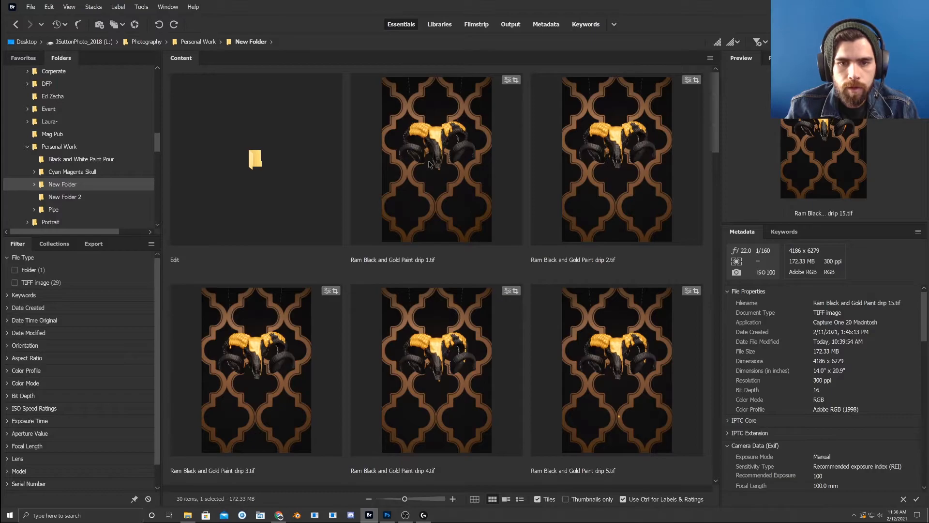
shift+click(431, 165)
right_click(476, 181)
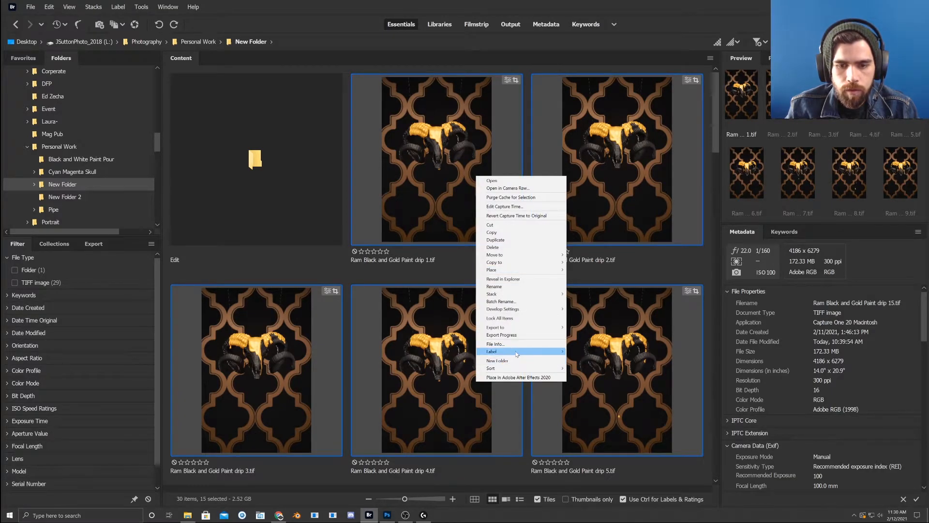
mouse_move(535, 352)
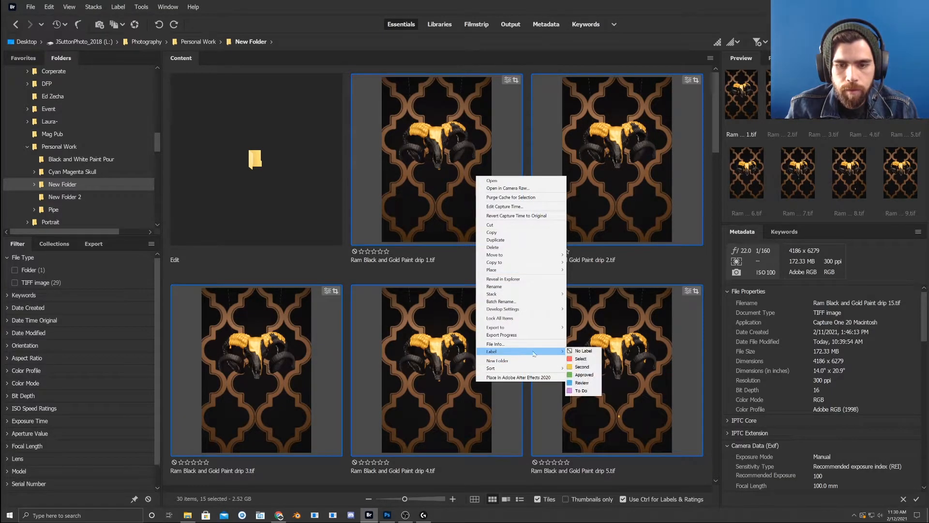
click(583, 368)
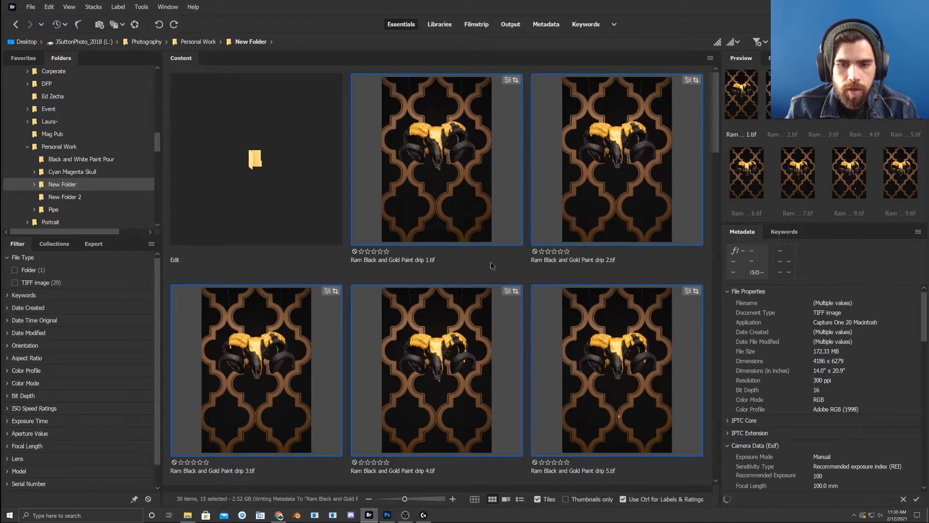
- Filter the folder to the photos labelled Second and look through them
click(15, 283)
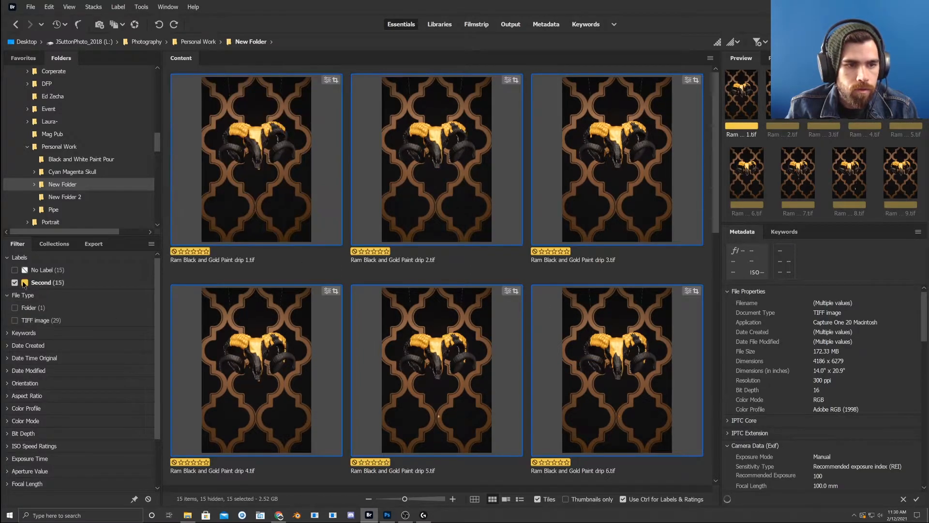
scroll(718, 220, down, 8)
scroll(709, 334, up, 8)
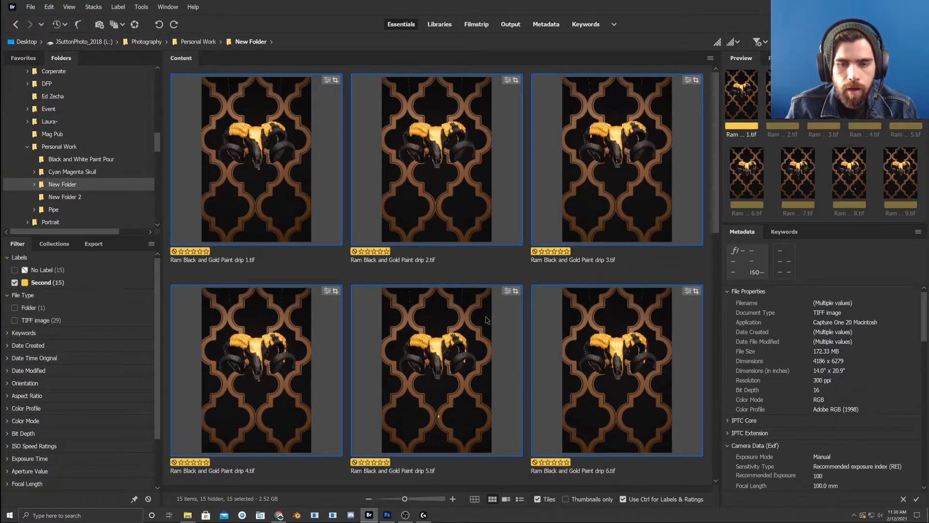
click(374, 462)
click(380, 463)
click(381, 462)
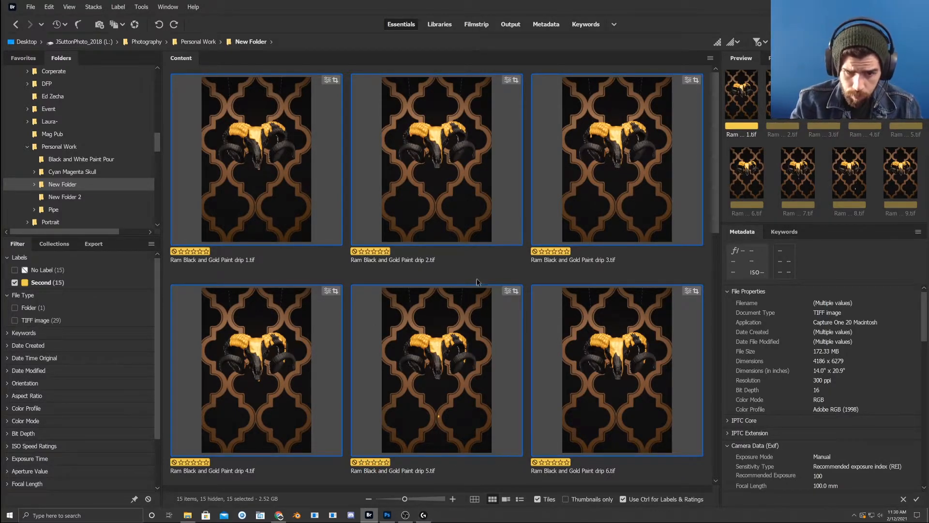
- Select only Ram Black and Gold Paint drip 1, look through the filtered photos and enlarge the thumbnails until one photo fills the view
click(443, 262)
key(Left)
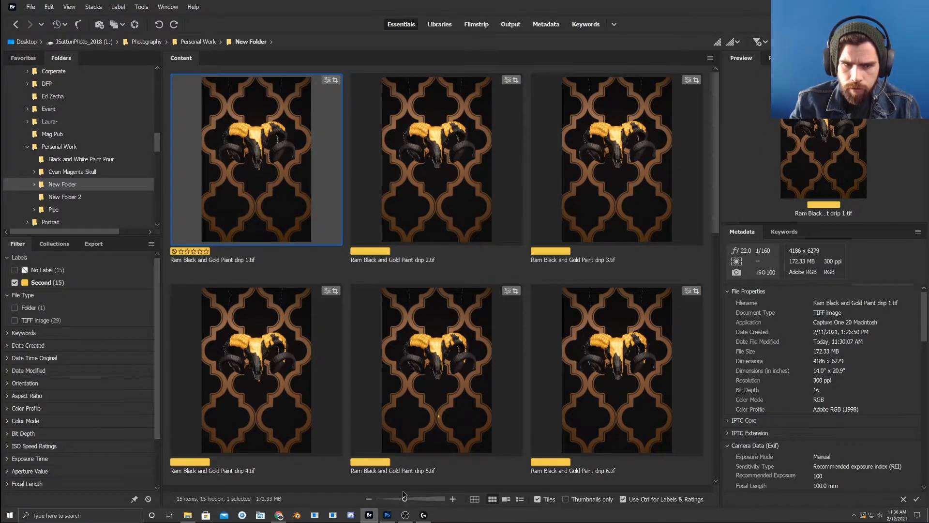
scroll(382, 369, down, 5)
scroll(381, 371, up, 5)
scroll(382, 371, down, 5)
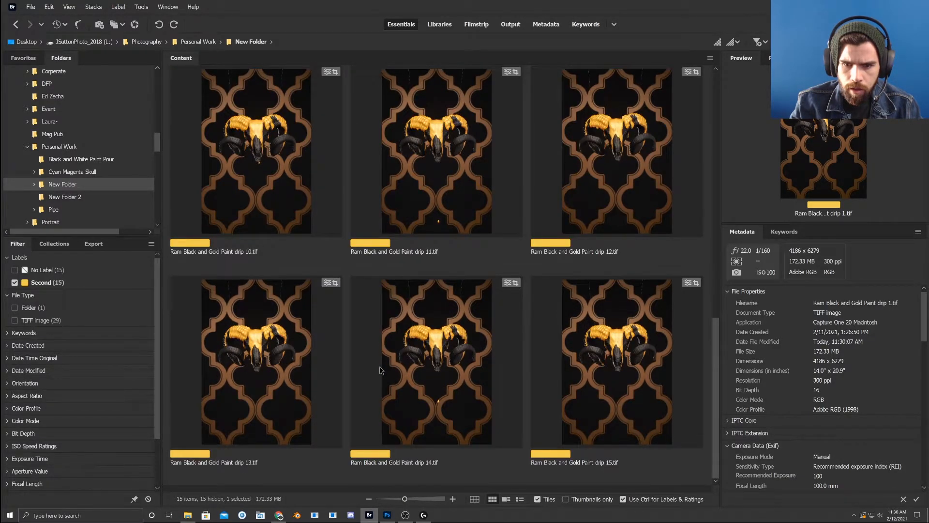
scroll(381, 370, up, 5)
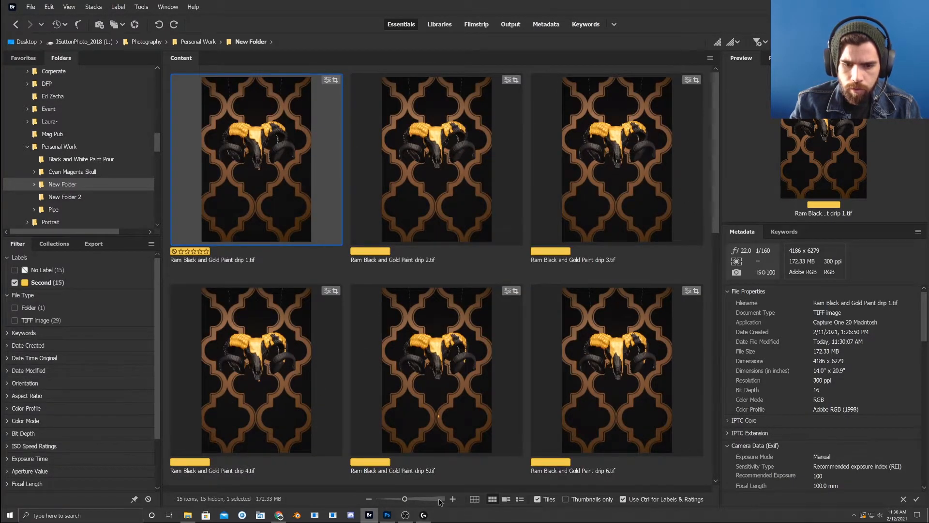
click(440, 499)
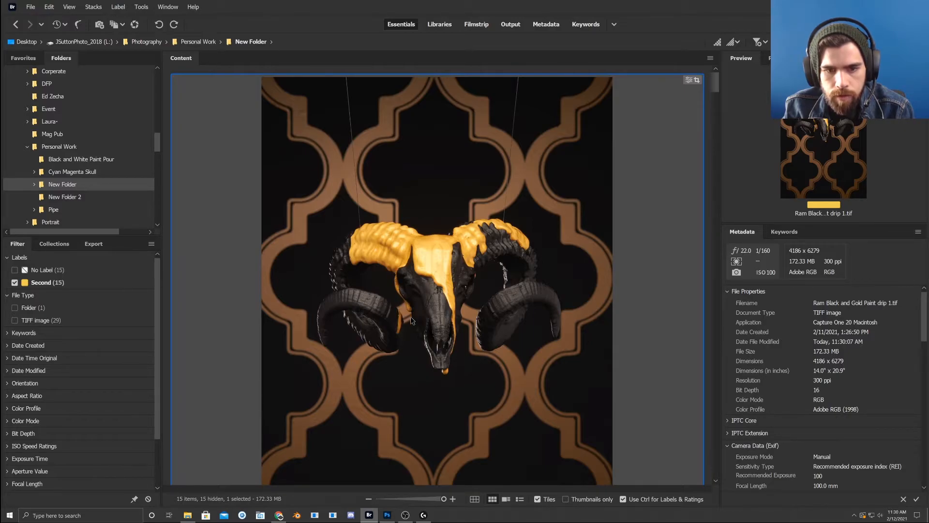
- Label the photo Ram Black and Gold Paint drip 1 as Approved
right_click(426, 88)
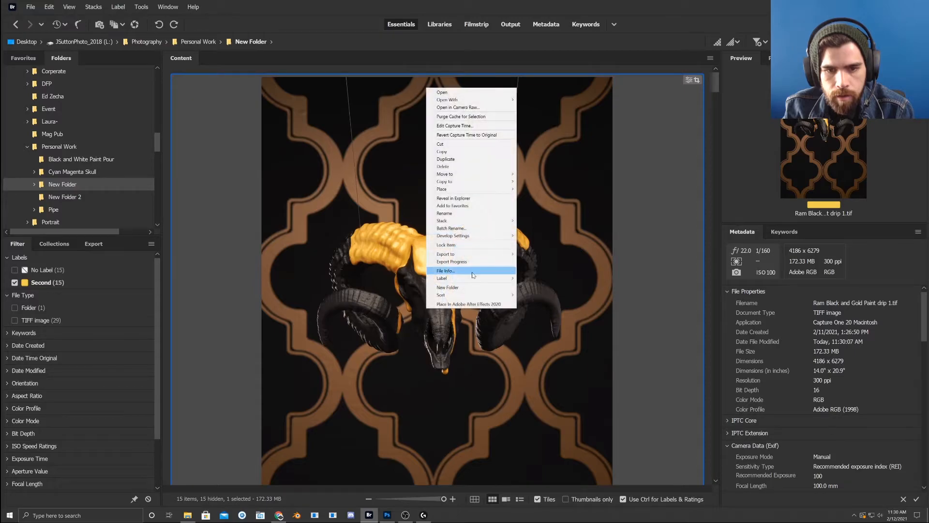
mouse_move(465, 278)
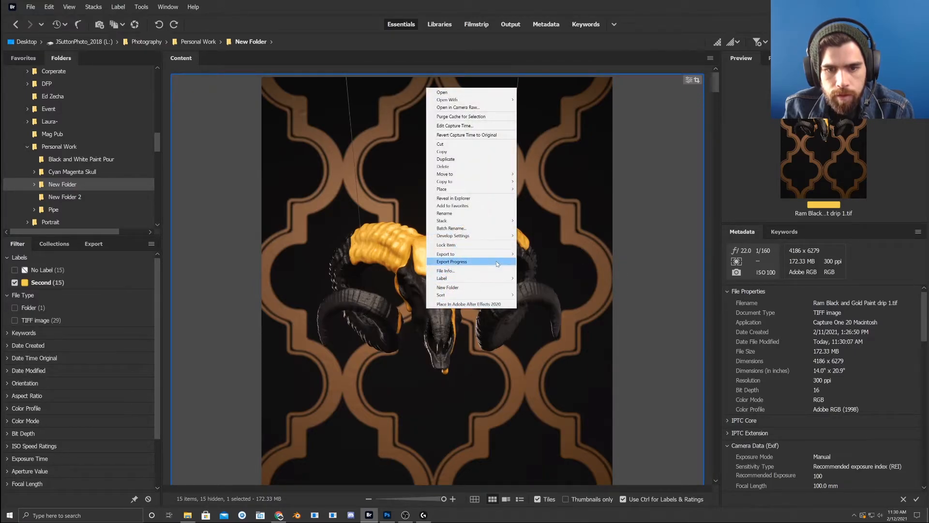
mouse_move(497, 279)
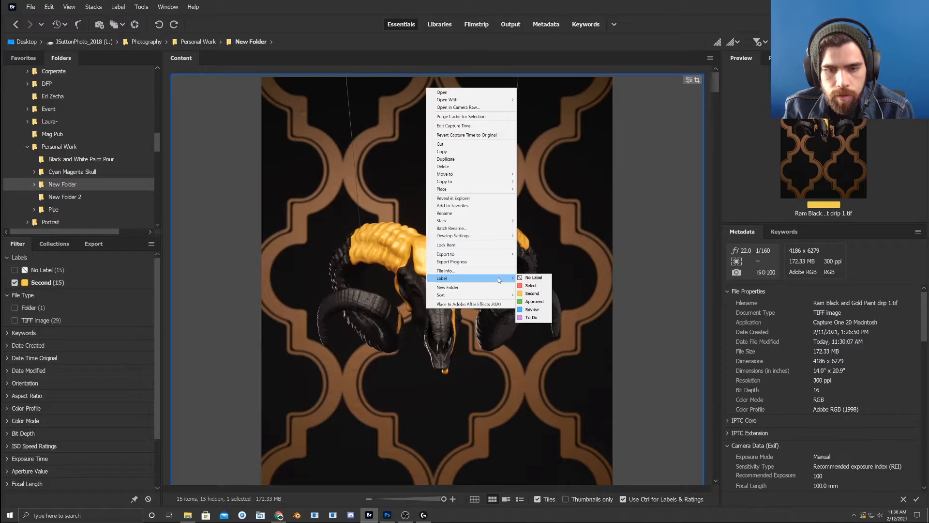
click(536, 302)
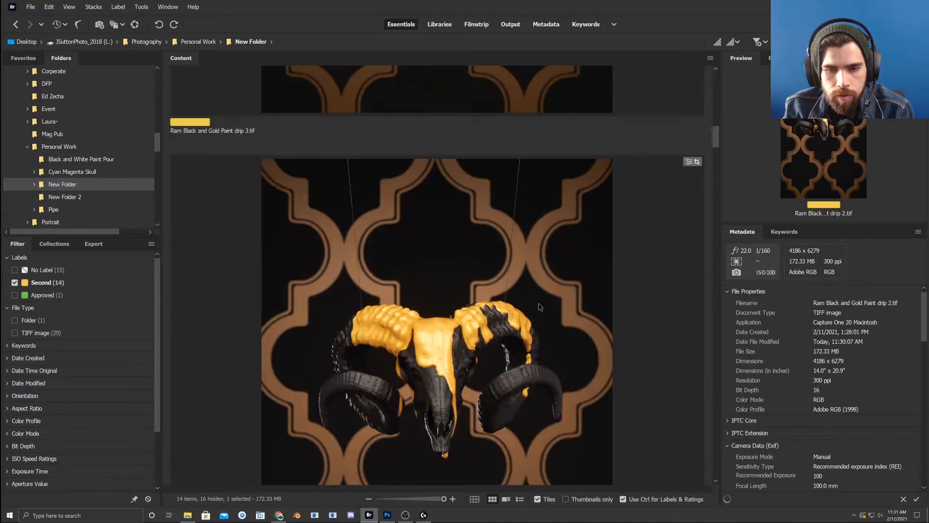
- Compare Ram Black and Gold Paint drip 2 with drip 3 and label drip 3 as Approved
key(Right)
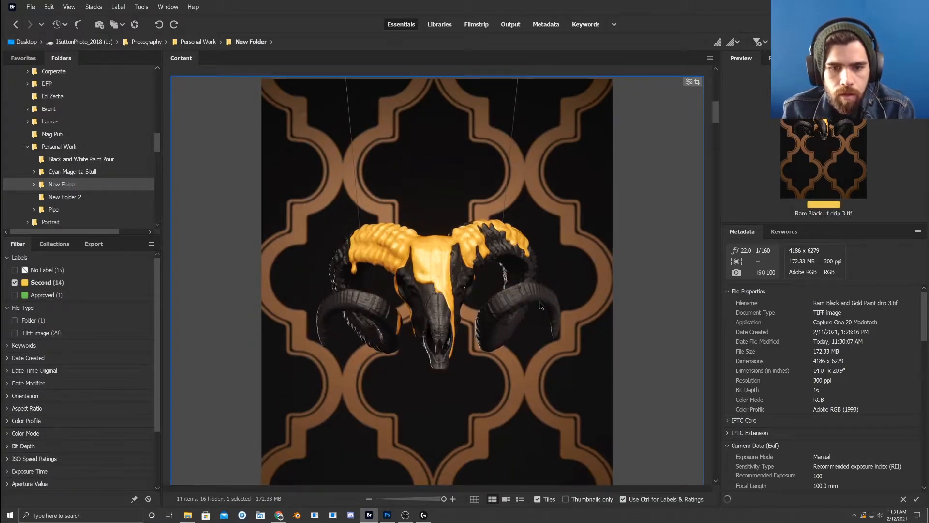
key(Left)
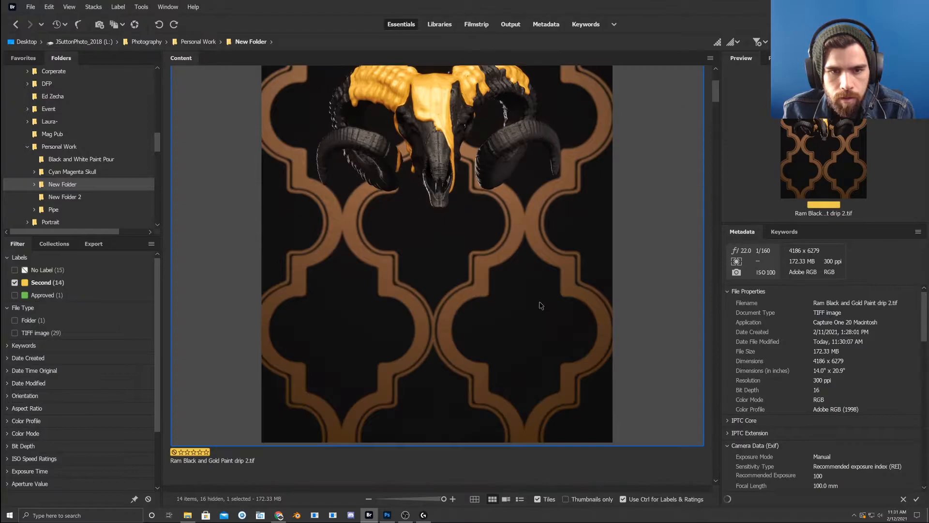
key(Right)
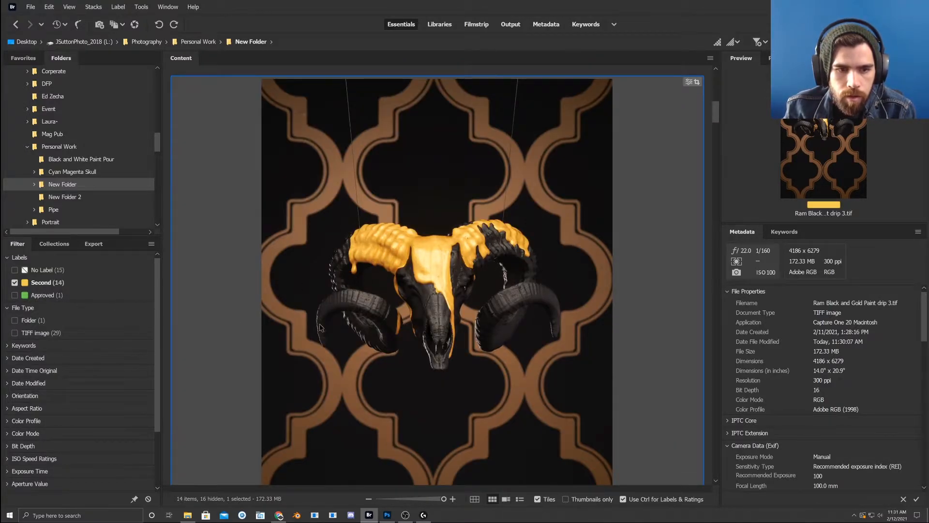
right_click(403, 339)
mouse_move(463, 304)
click(509, 323)
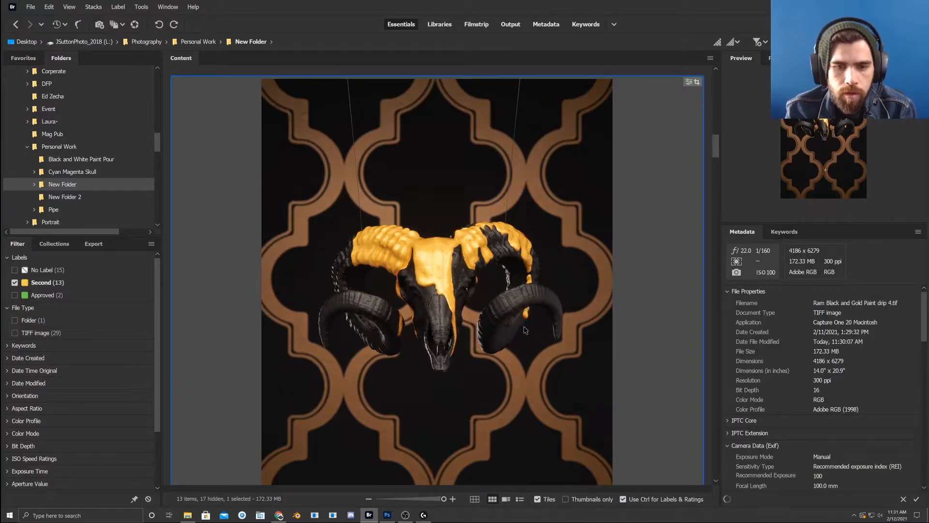
- Review Ram Black and Gold Paint drip 4 through drip 7 and label drip 7 as Approved
key(Right)
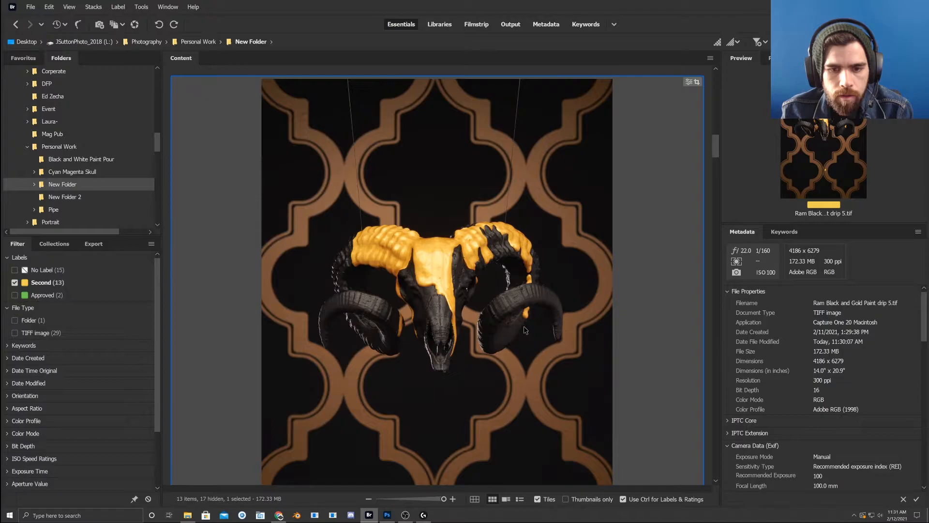
key(Left)
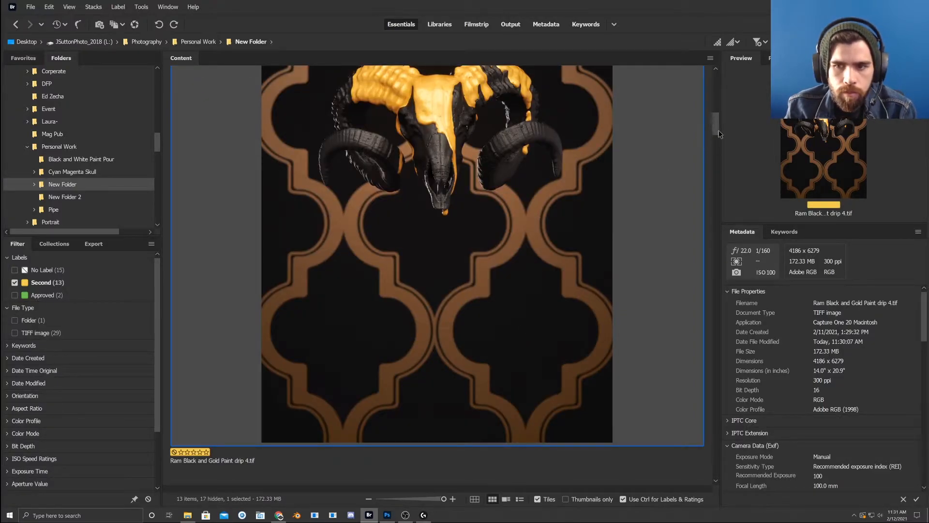
scroll(716, 125, up, 2)
drag(715, 125, 713, 155)
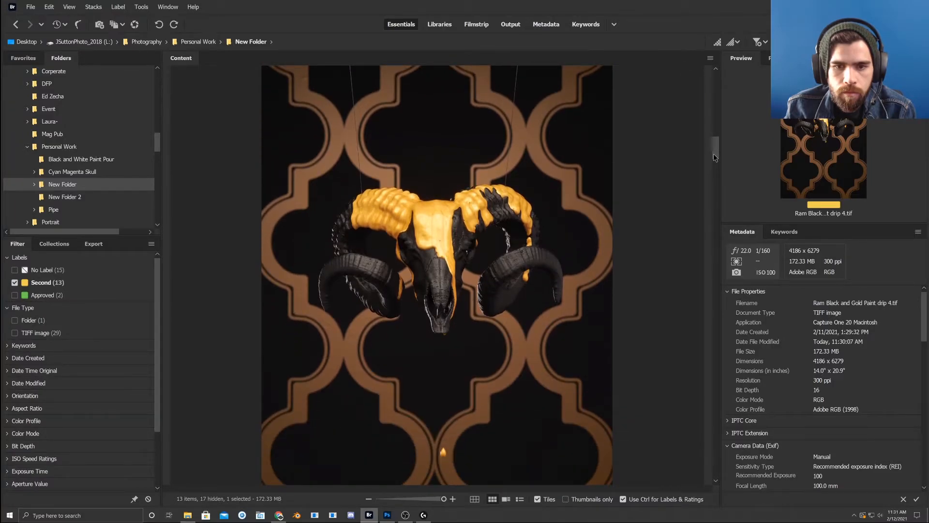
drag(714, 153, 708, 216)
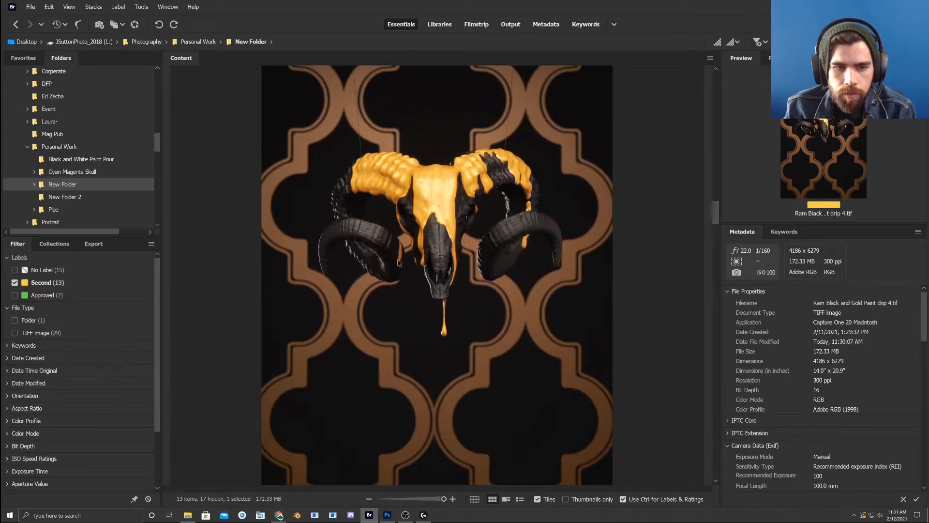
right_click(437, 275)
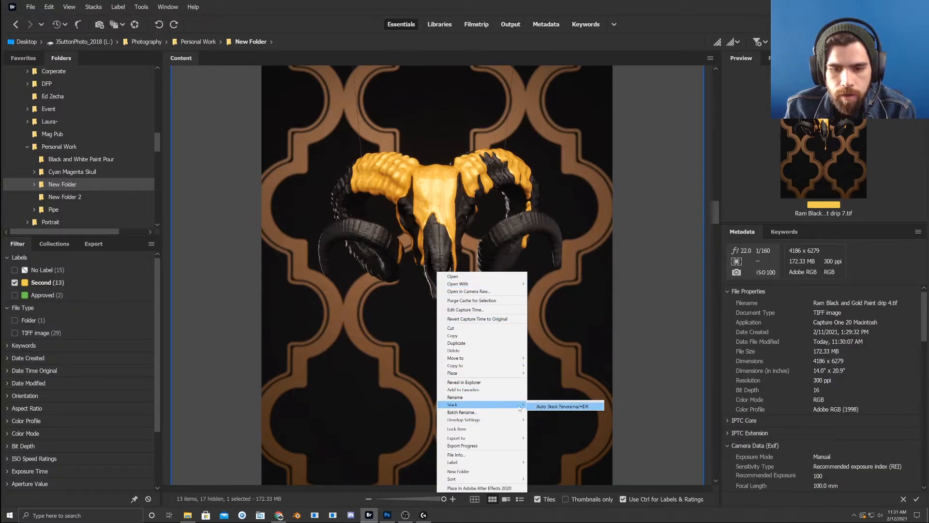
mouse_move(491, 438)
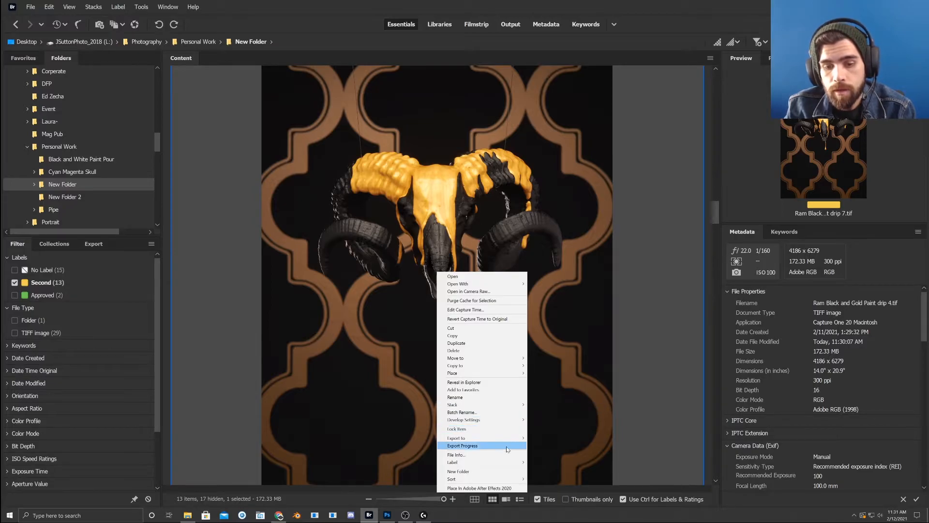
mouse_move(508, 462)
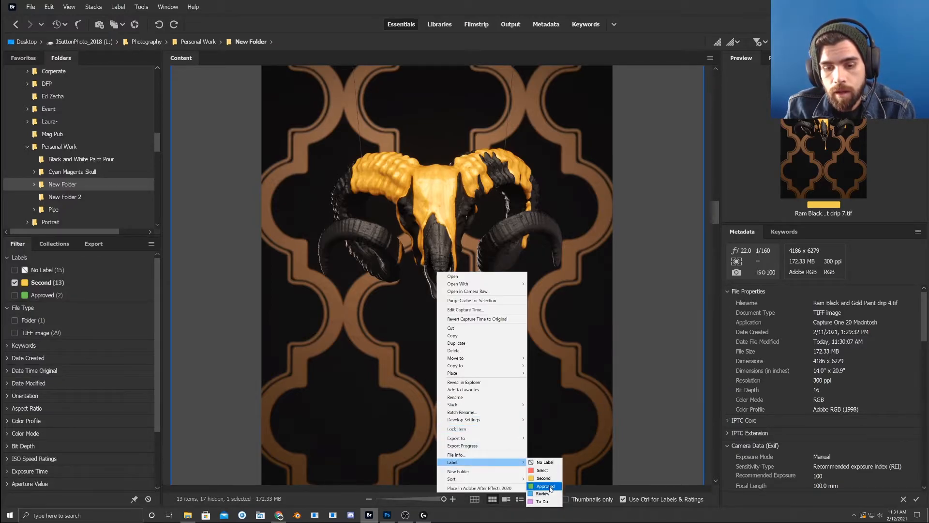
click(540, 488)
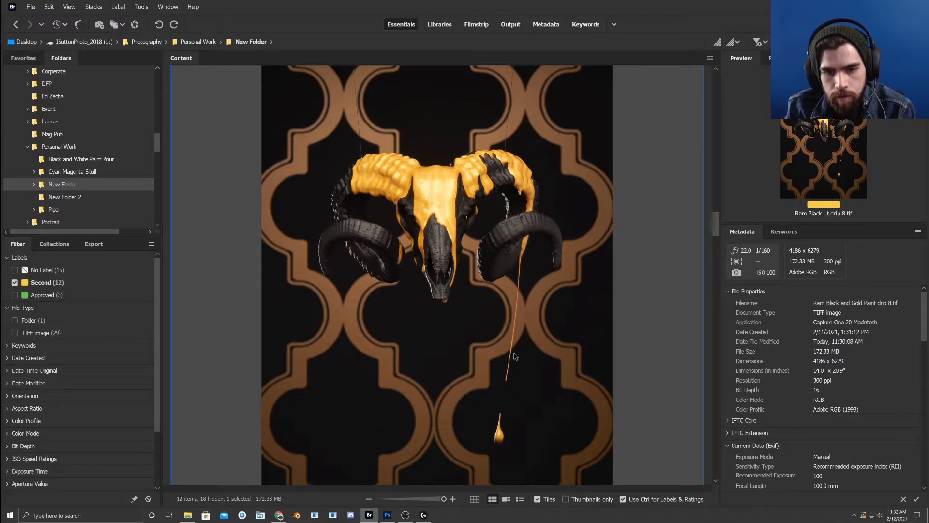
- Label Ram Black and Gold Paint drip 8, with the long drip falling from the horn, as Approved
right_click(512, 369)
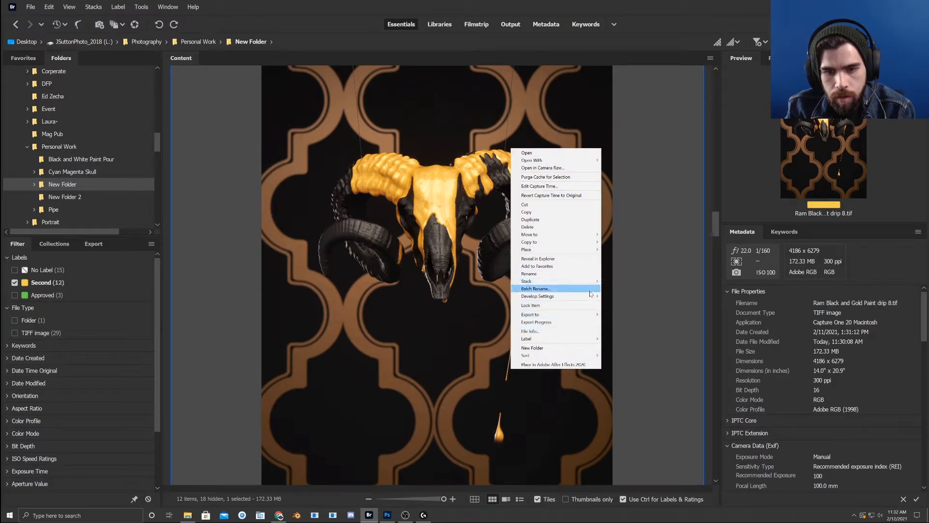
mouse_move(585, 340)
click(618, 361)
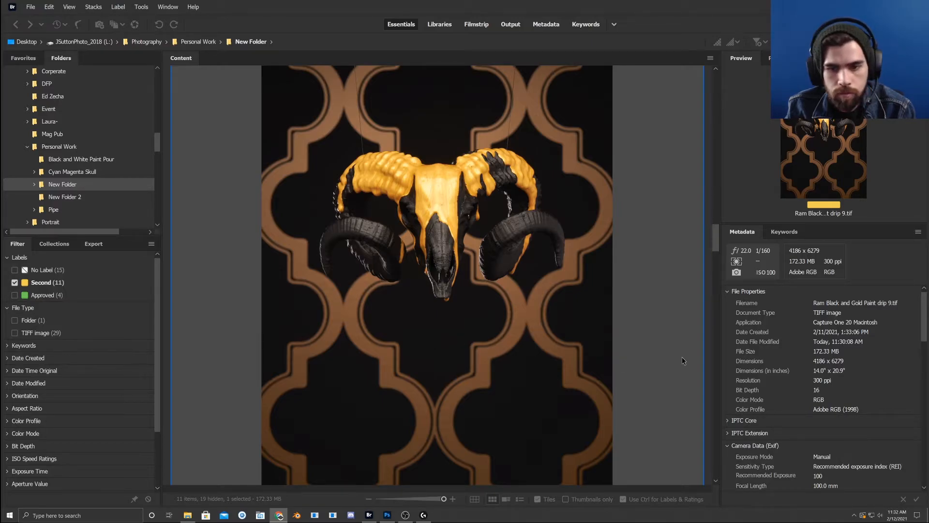
- Go past Ram Black and Gold Paint drip 9 and label drip 10 as Approved
drag(718, 249, 717, 283)
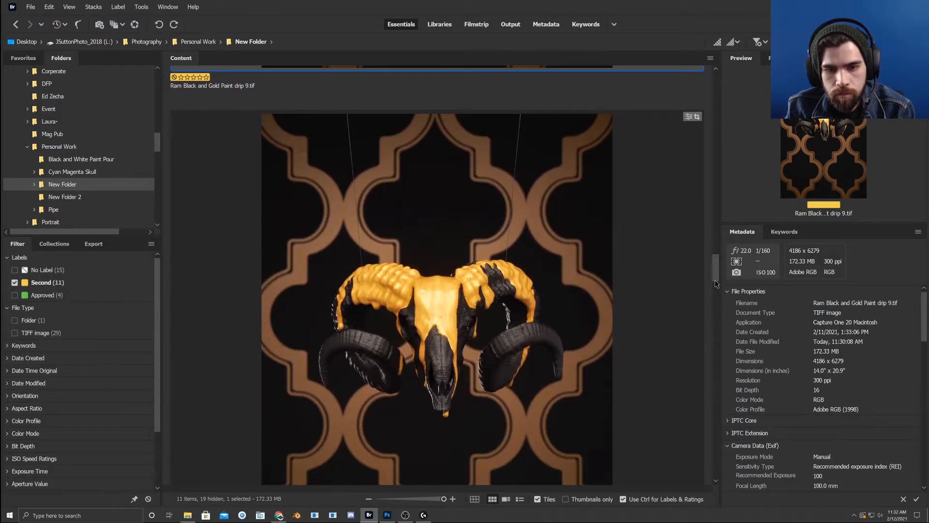
scroll(502, 237, down, 3)
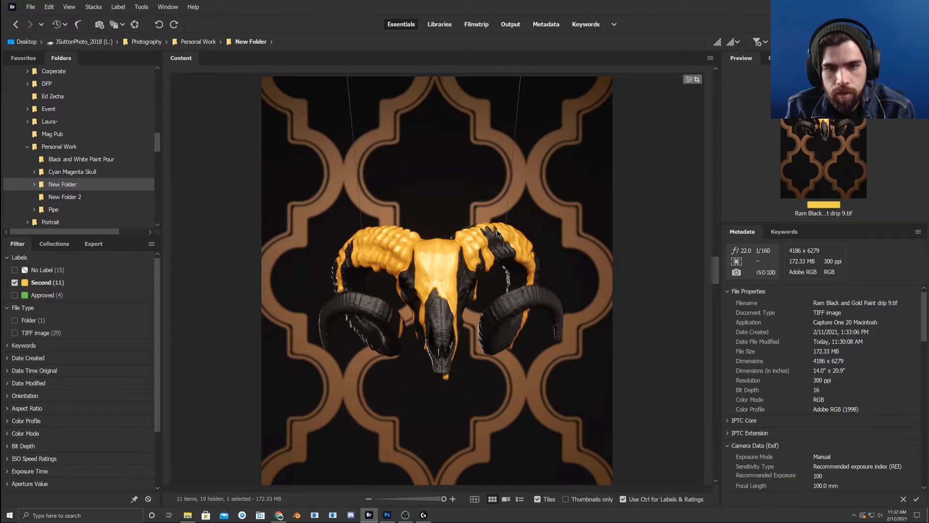
right_click(516, 368)
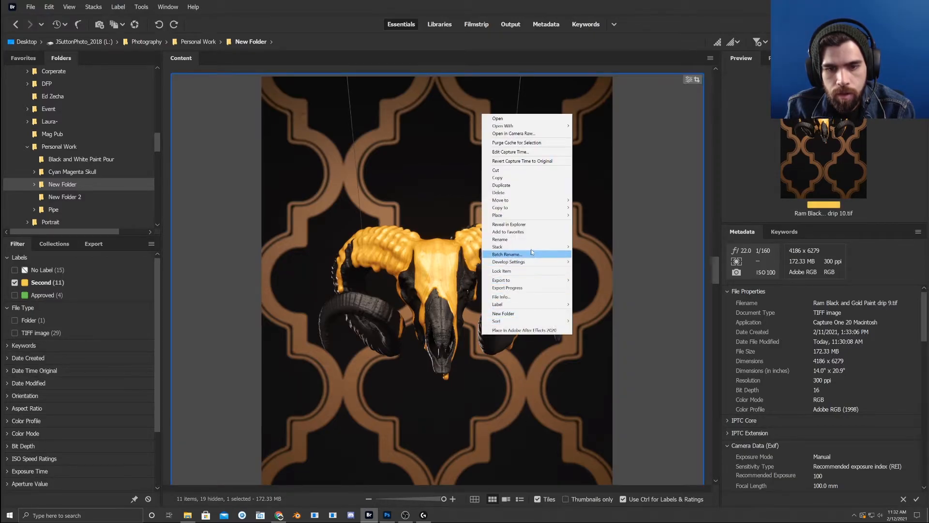
mouse_move(534, 304)
click(591, 327)
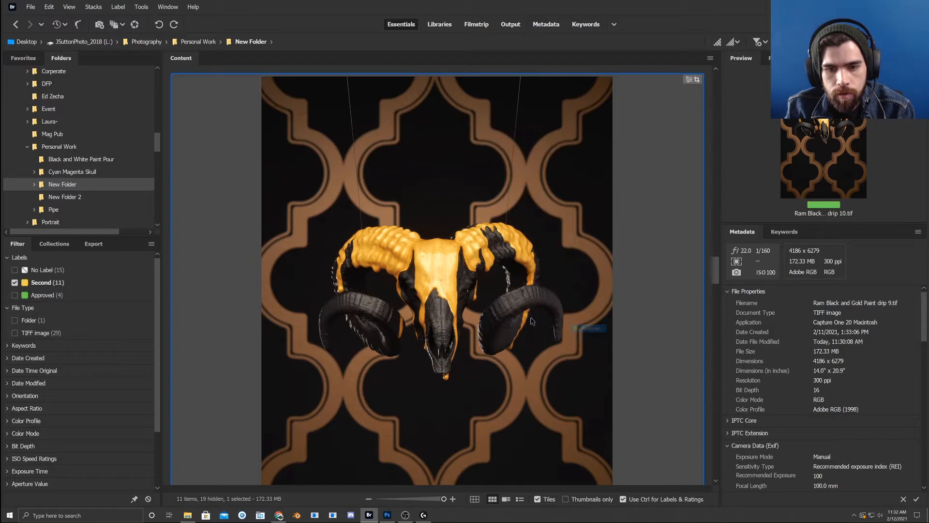
- Review the remaining photos, compare Ram Black and Gold Paint drip 14 with drip 15, and label drip 15 as Approved
drag(718, 291, 714, 416)
click(681, 389)
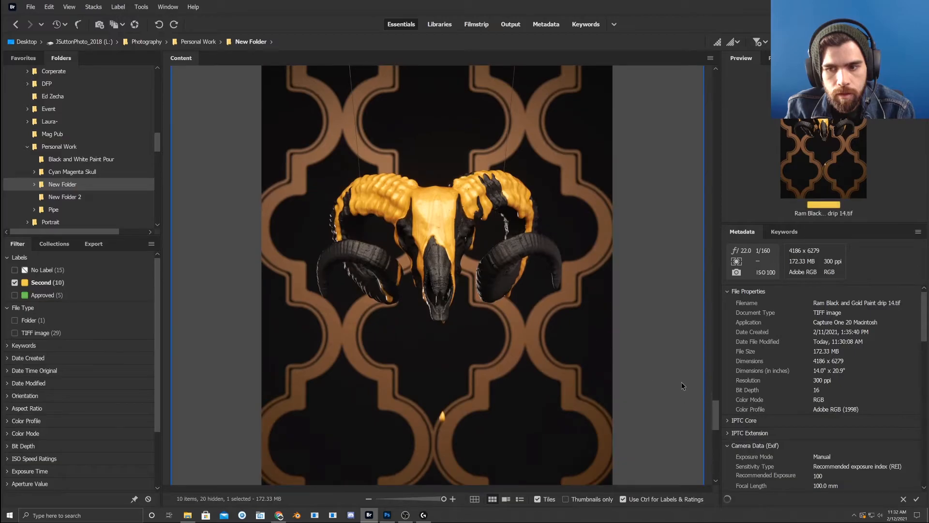
key(Down)
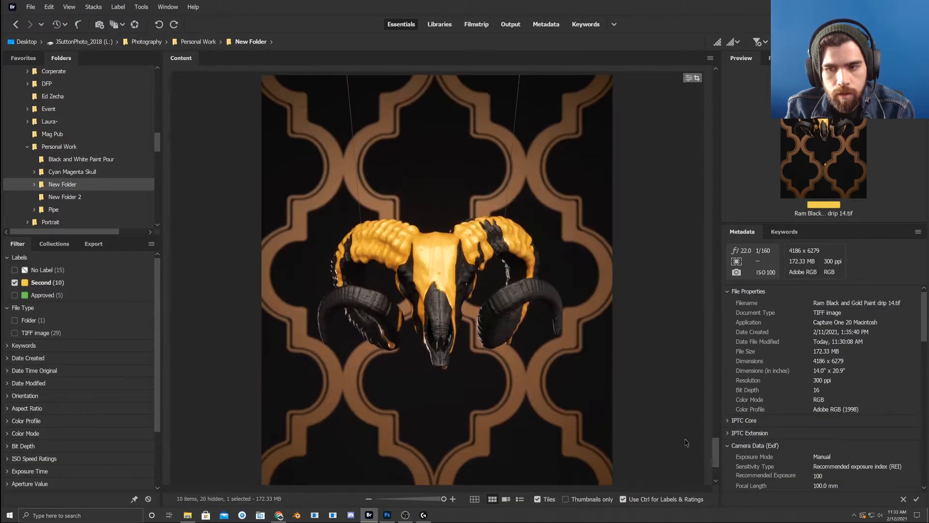
key(Up)
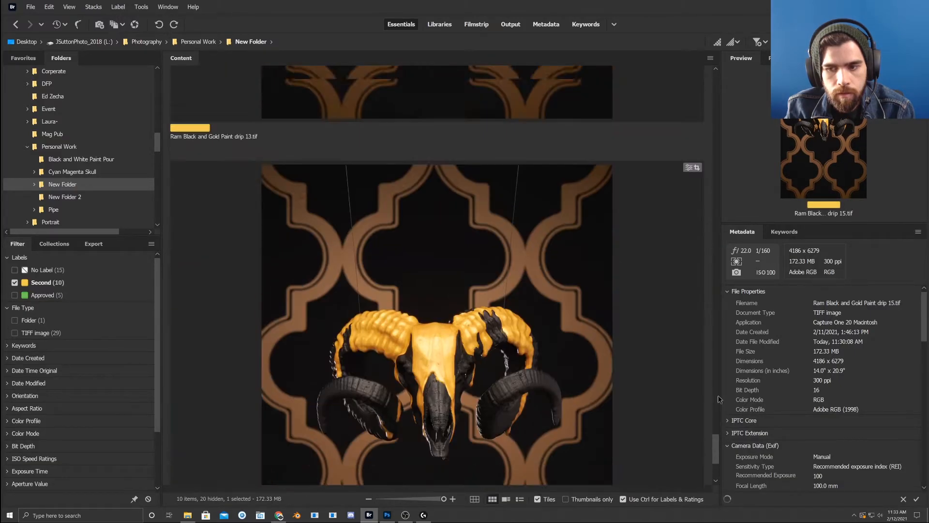
key(Down)
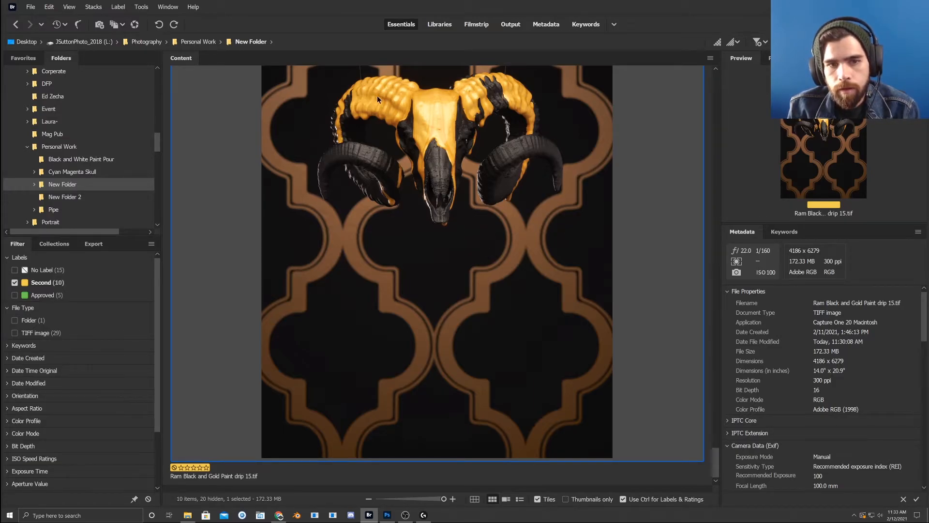
right_click(457, 202)
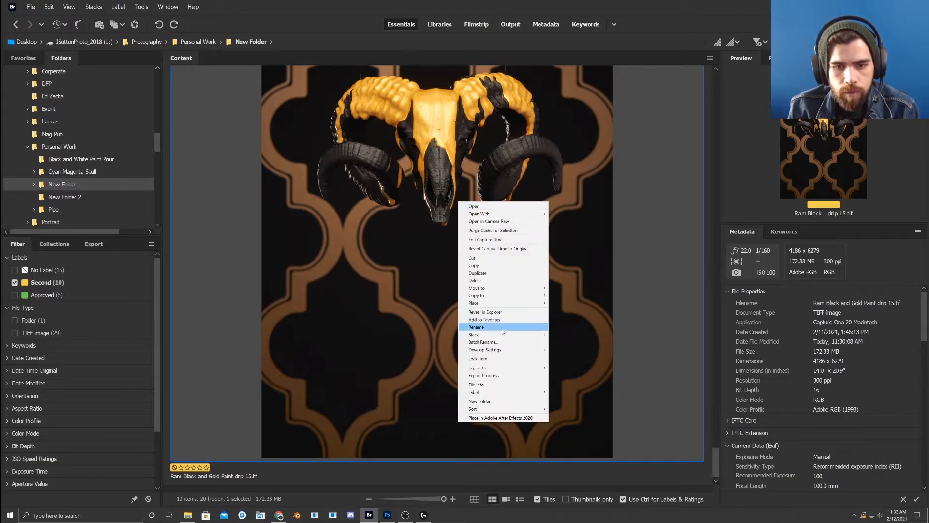
click(564, 415)
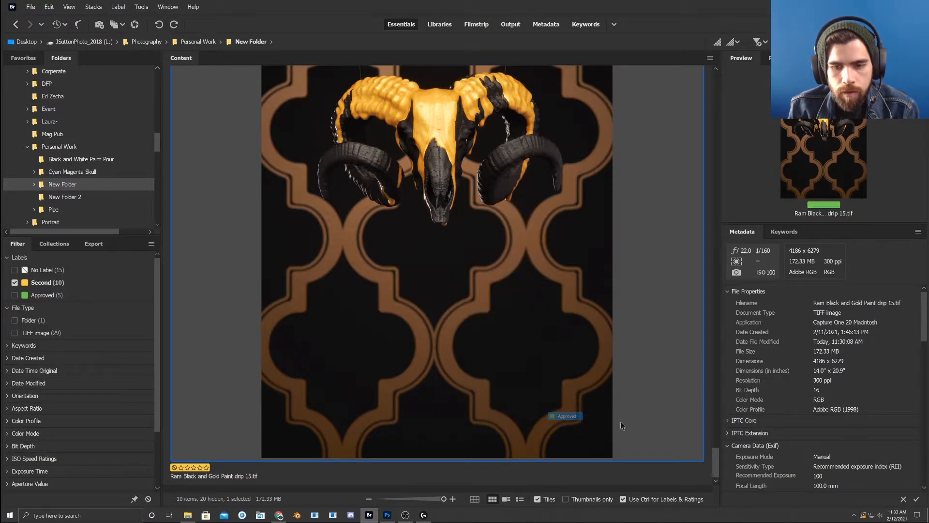
- Filter the folder to only the photos labelled Approved and select Ram Black and Gold Paint drip 1
click(45, 296)
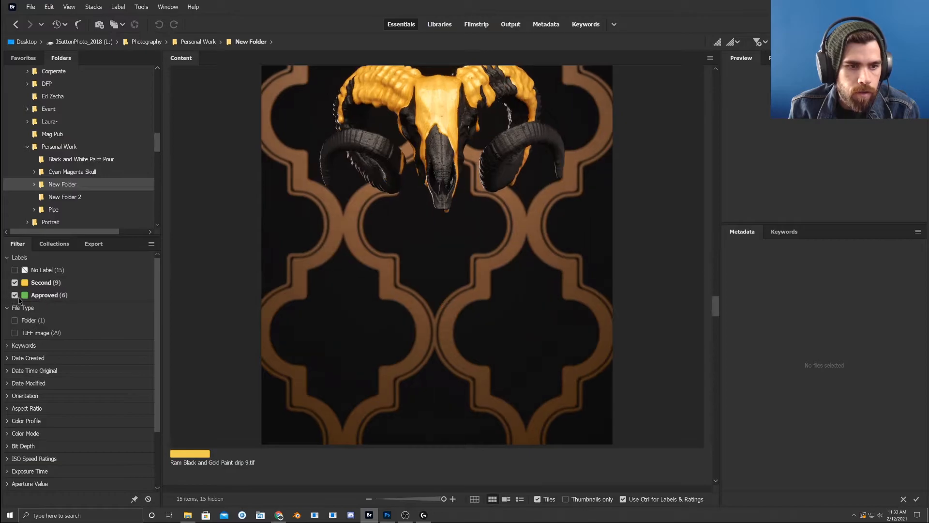
click(28, 285)
drag(719, 440, 676, 93)
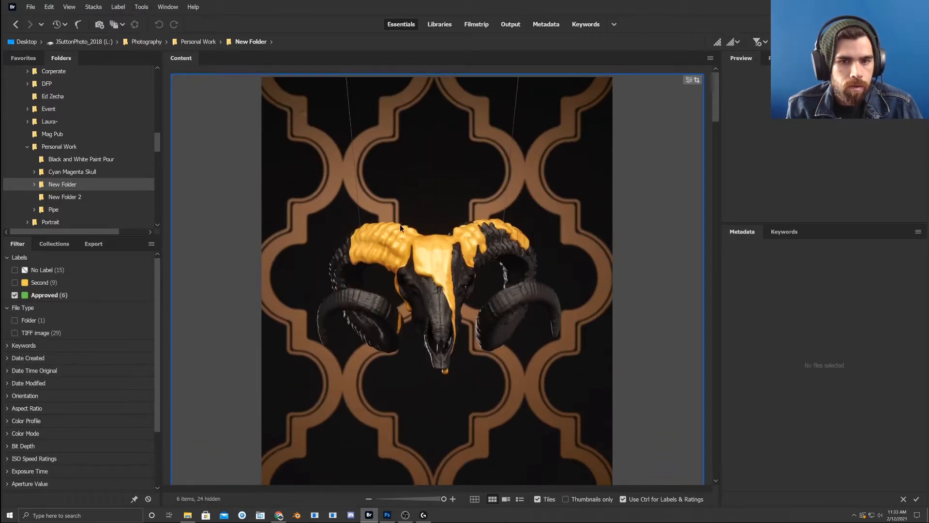
click(484, 249)
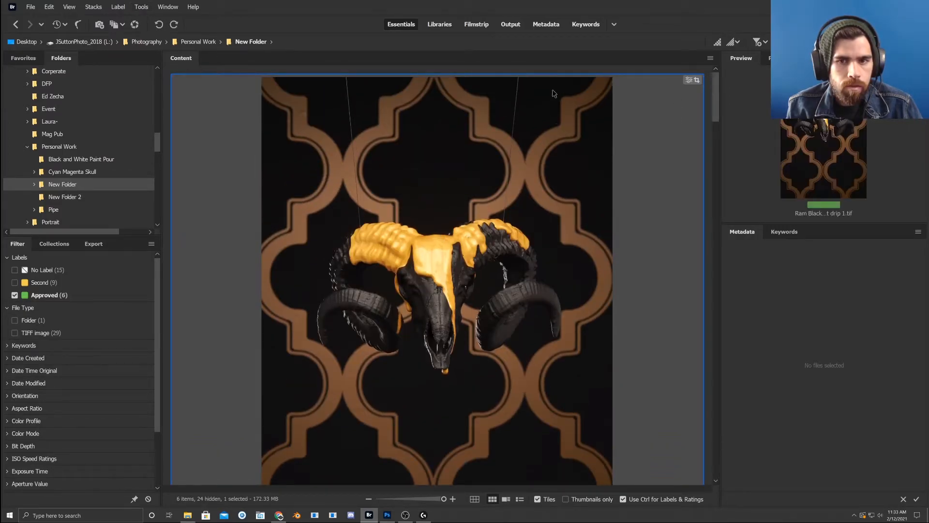
- Load all the Approved ram photos into Camera Raw, check drips 15 and 10, and open the whole set in Photoshop
key(ctrl+a)
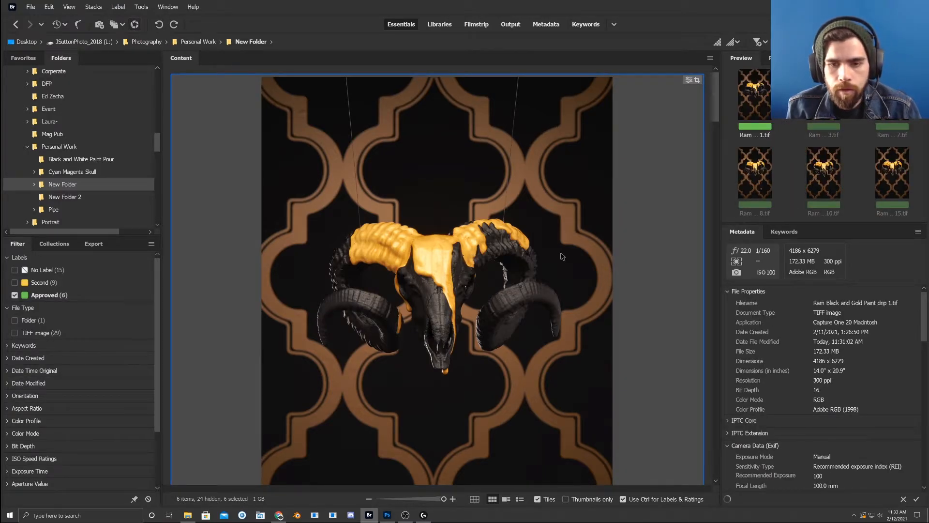
key(ctrl+r)
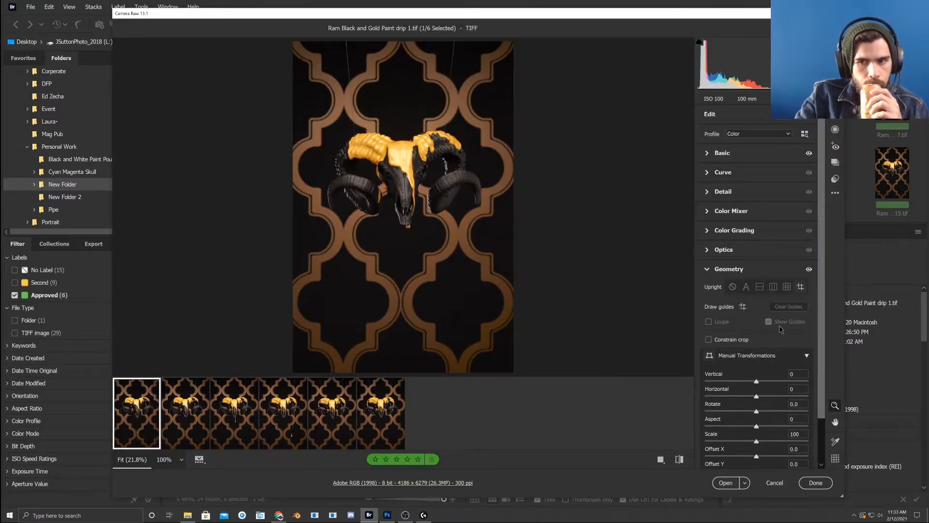
click(712, 154)
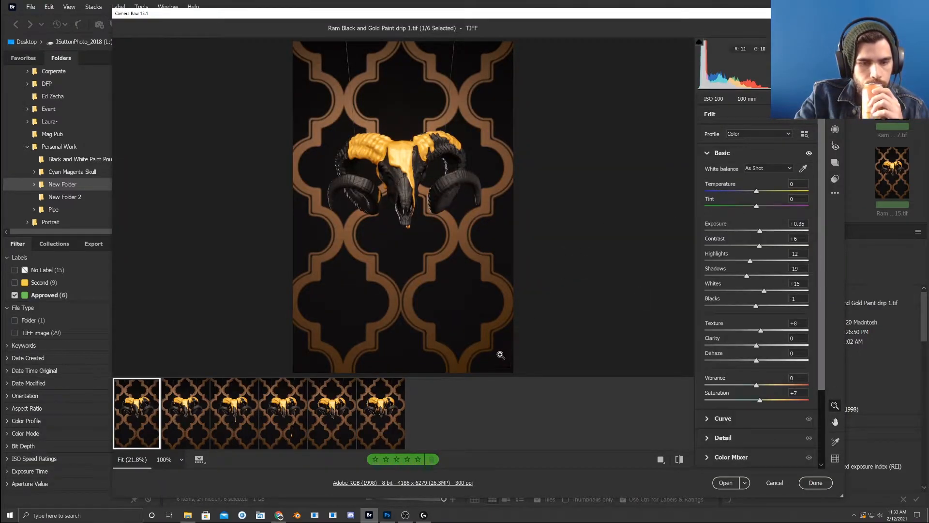
click(390, 430)
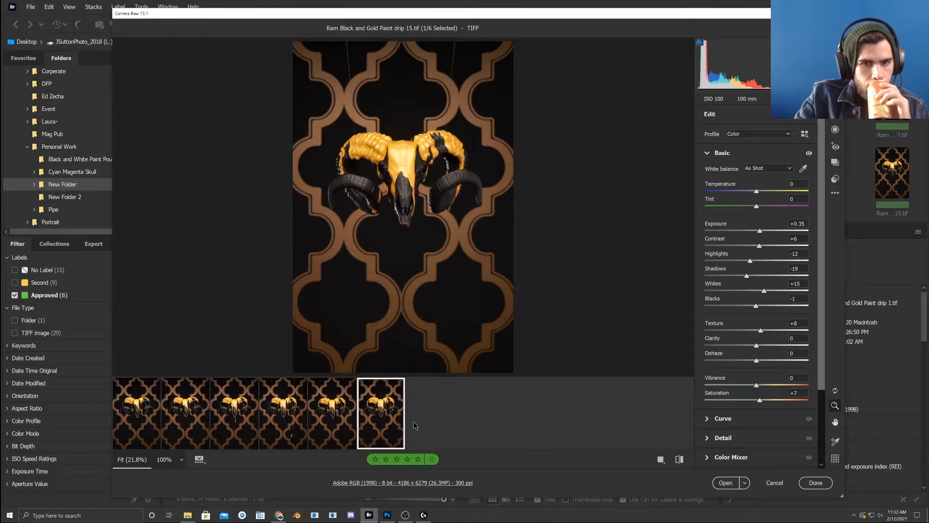
click(334, 425)
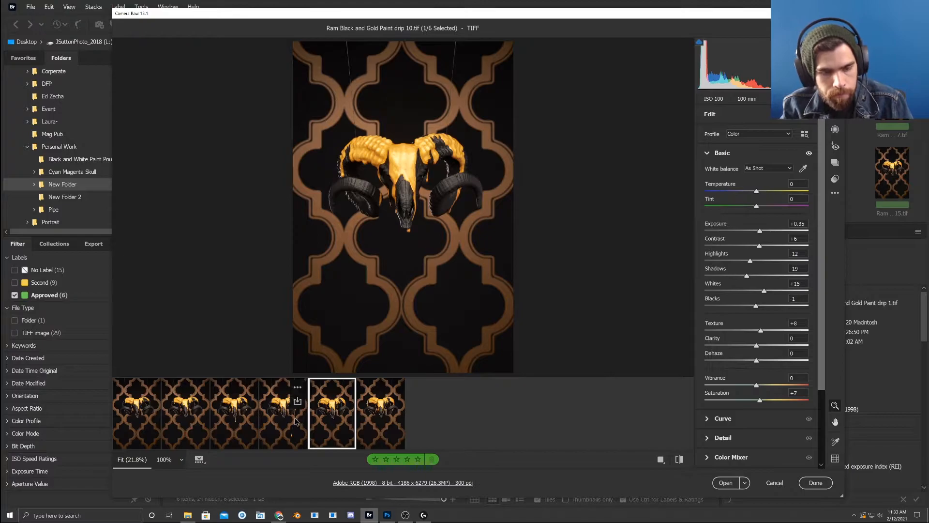
key(ctrl+a)
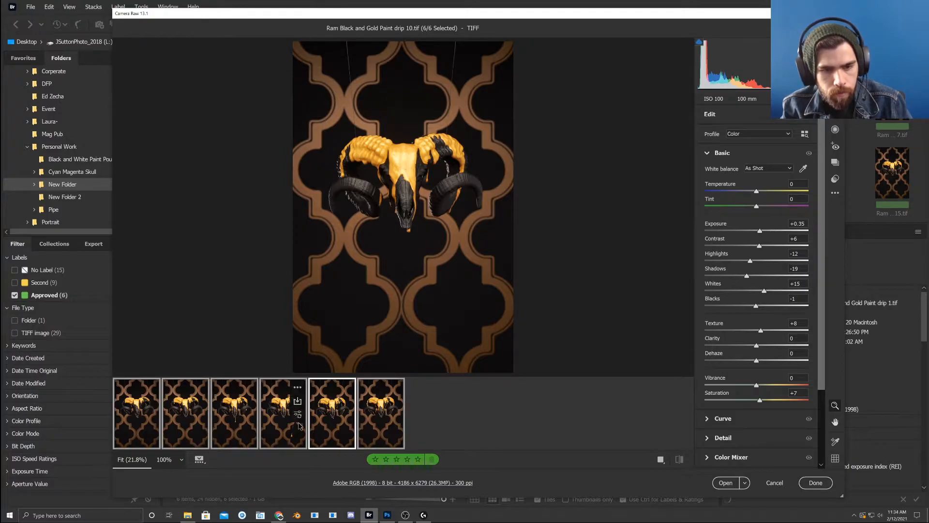
click(725, 483)
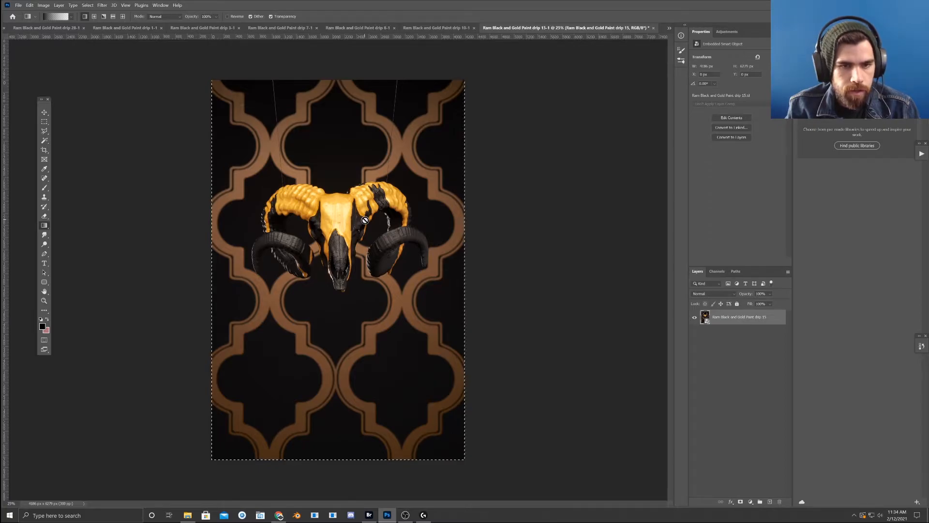
- Copy the entire Ram Black and Gold Paint drip 15 image into the skull composite as a new top layer and lower its opacity
key(ctrl+a)
click(29, 5)
click(51, 59)
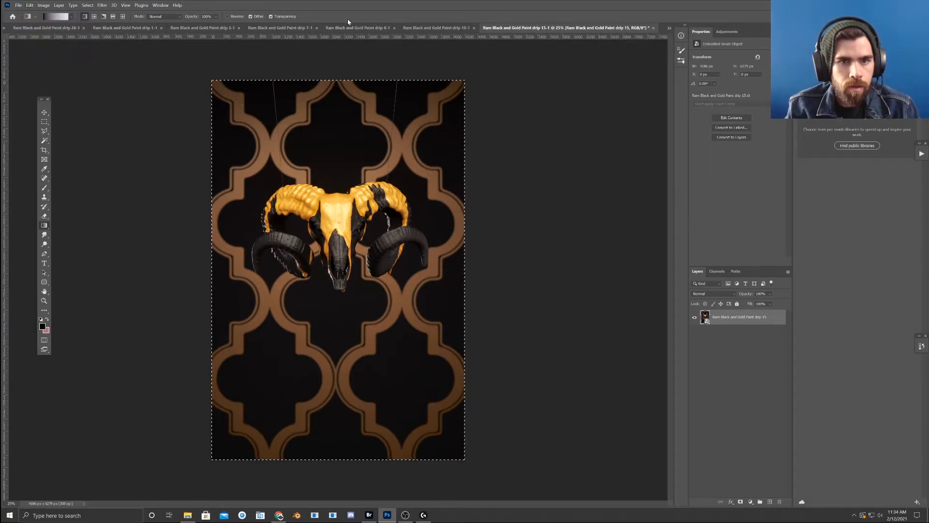
click(51, 29)
drag(51, 39, 196, 85)
drag(88, 30, 653, 29)
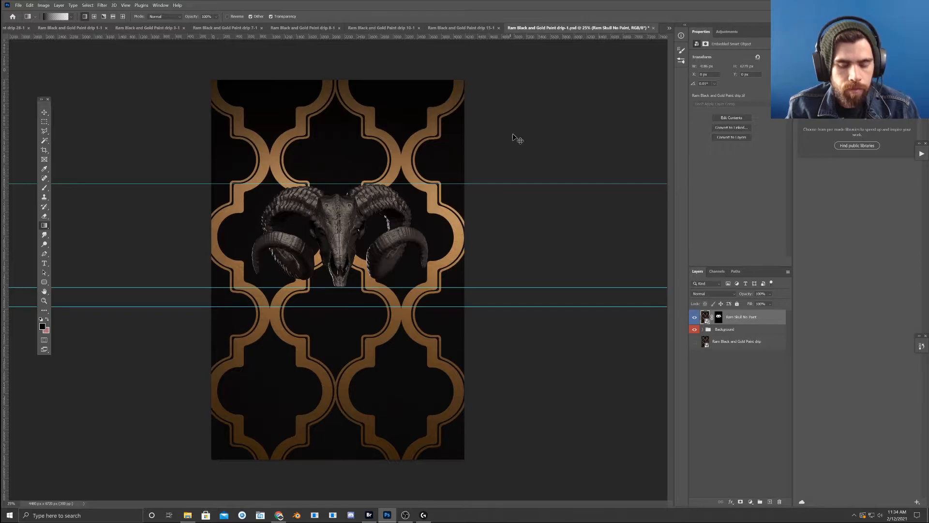
key(ctrl+shift+alt+n)
key(ctrl+shift+alt+e)
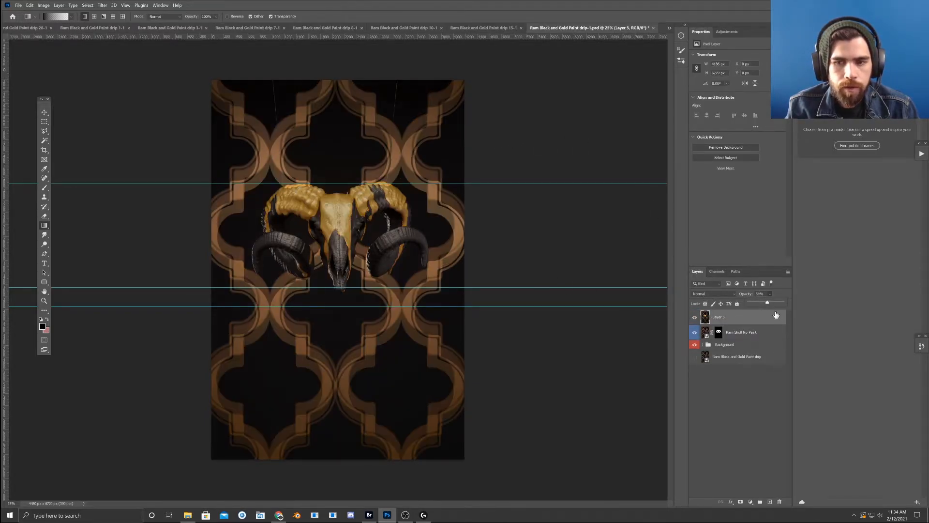
- Move the semi-transparent painted skull layer slightly down and left to line it up with the unpainted skull beneath
click(44, 112)
drag(345, 212, 374, 205)
key(ctrl+plus)
key(ctrl+plus)
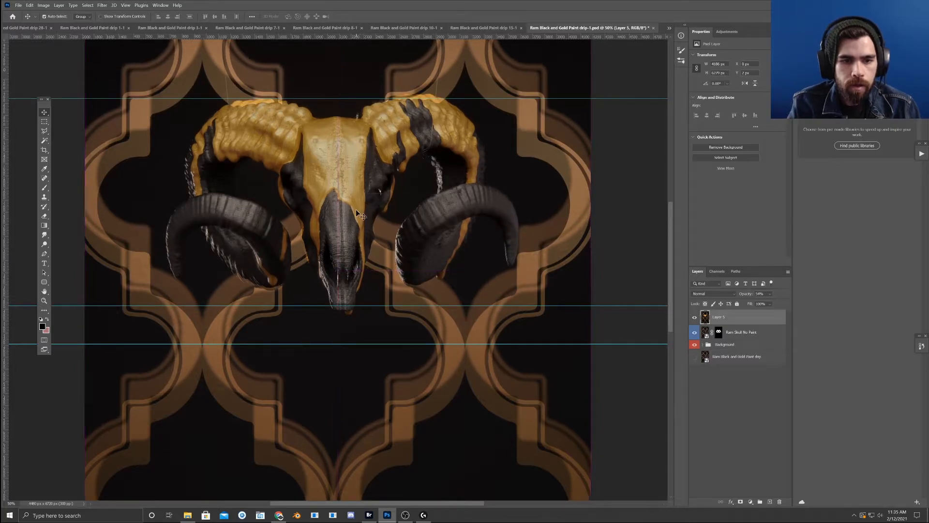
key(shift+Down)
key(shift+Down)
key(shift+Down)
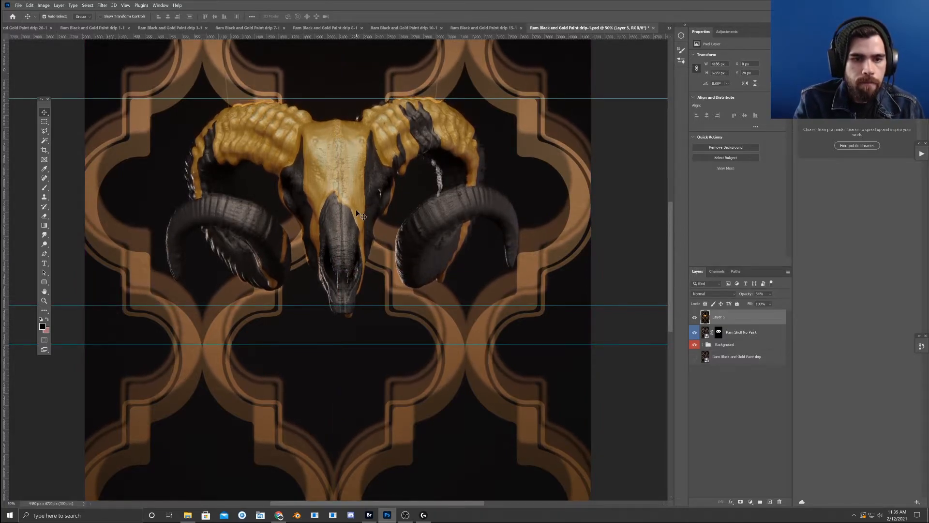
key(Left)
key(Left)
key(Down)
key(Down)
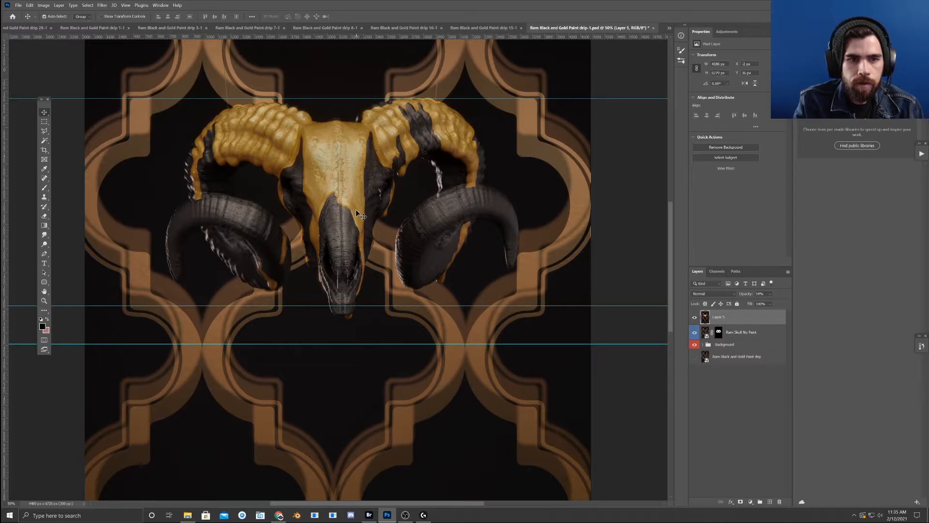
drag(525, 129, 398, 146)
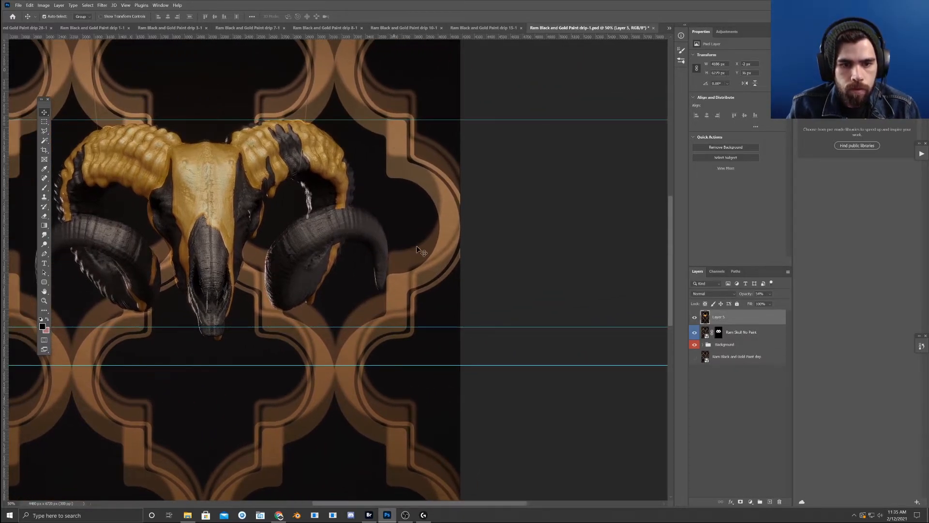
drag(394, 126, 420, 199)
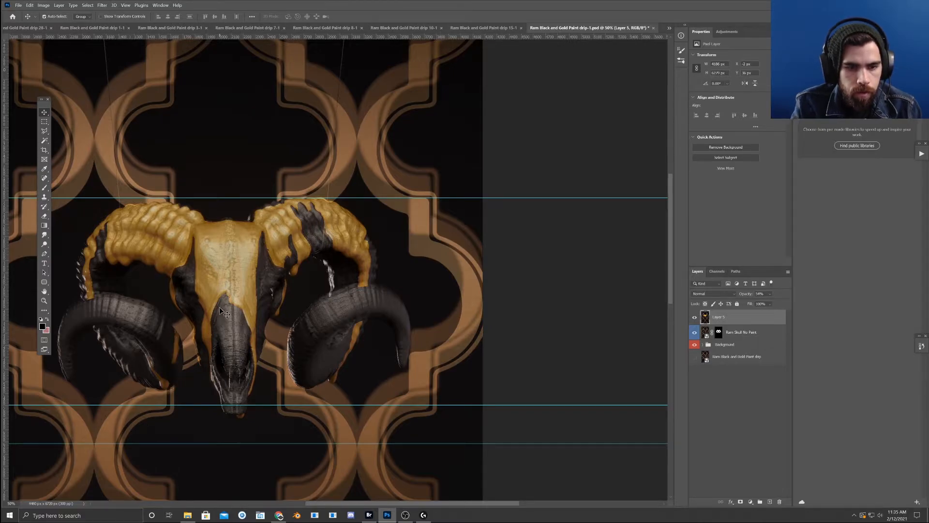
- Fine-tune the painted skull layer's vertical position in small nudges until its horns and snout match the unpainted skull
key(Down)
key(Down)
key(Down)
key(Down)
key(Up)
key(Up)
key(Up)
key(Up)
key(Up)
key(Up)
key(Up)
key(Up)
key(Up)
key(Up)
key(Up)
key(Up)
key(Up)
key(Up)
key(Up)
key(Up)
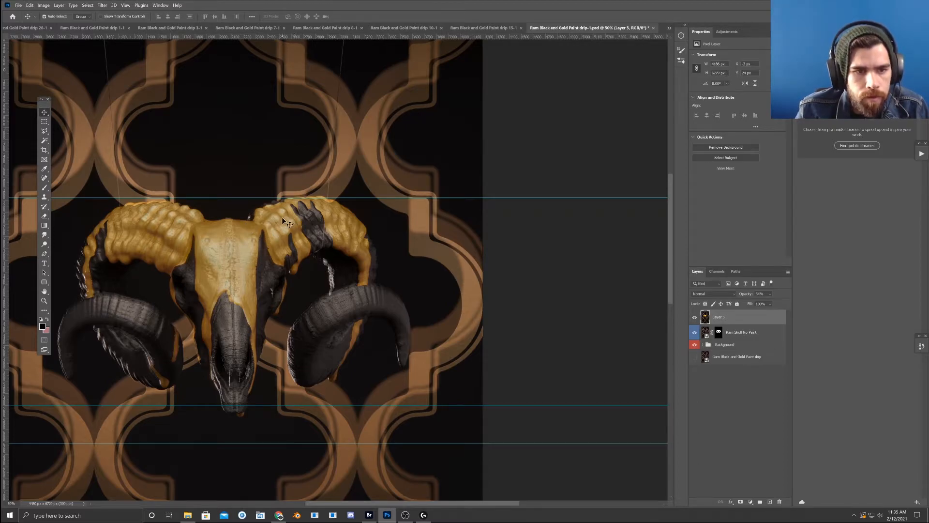
key(Down)
key(Down)
key(Down)
key(Down)
key(Down)
key(Down)
key(Down)
key(Down)
key(Down)
key(Down)
key(Down)
key(Down)
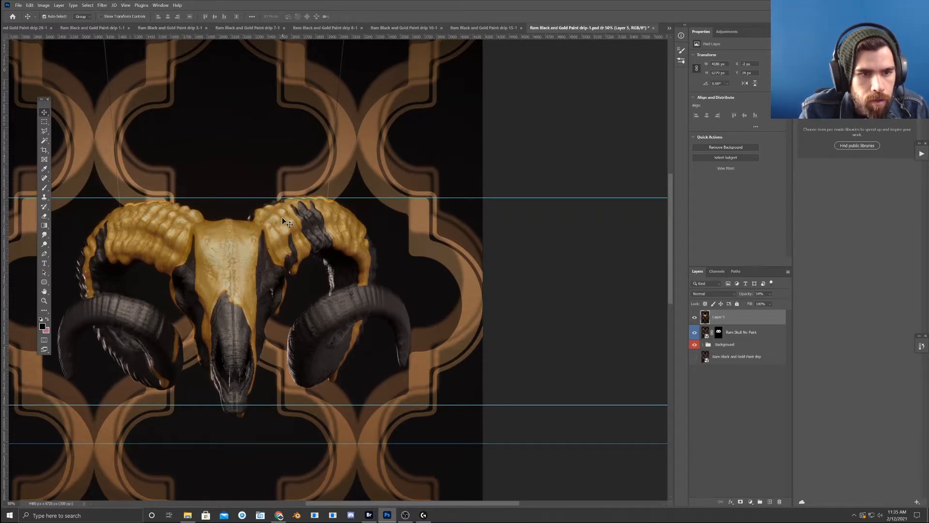
key(Down)
key(Down)
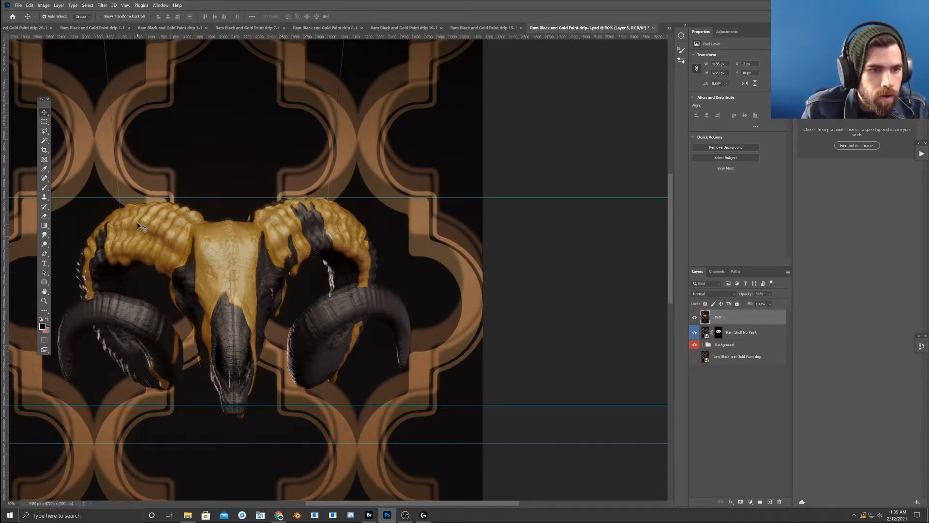
- Warp the painted skull layer, pulling its left edge slightly outward and its right edge slightly inward to match the horns below
drag(110, 70, 153, 66)
click(29, 4)
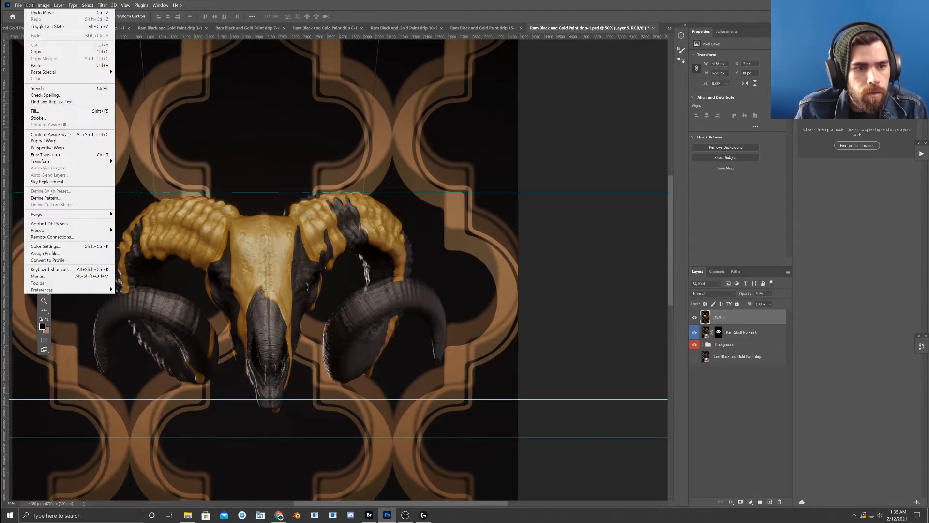
mouse_move(43, 161)
click(127, 208)
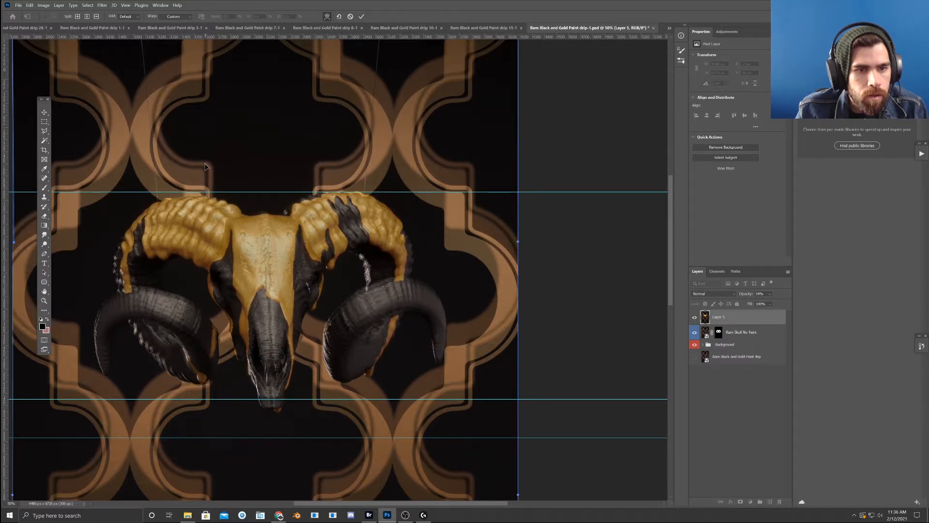
drag(128, 330, 205, 320)
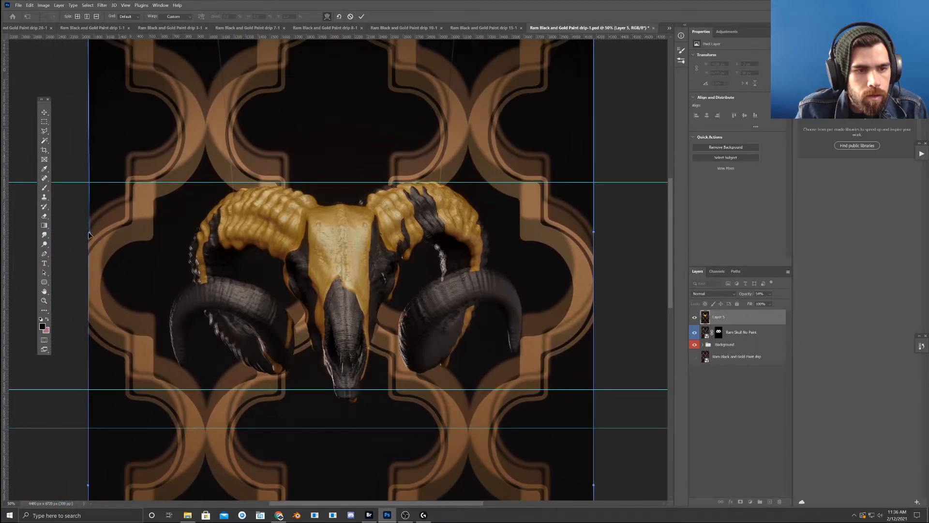
drag(88, 234, 83, 235)
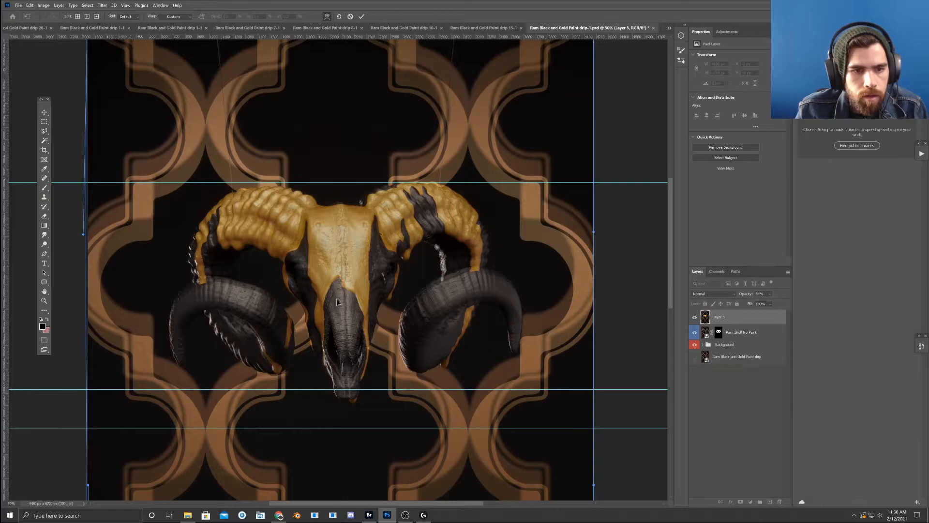
drag(595, 235, 585, 234)
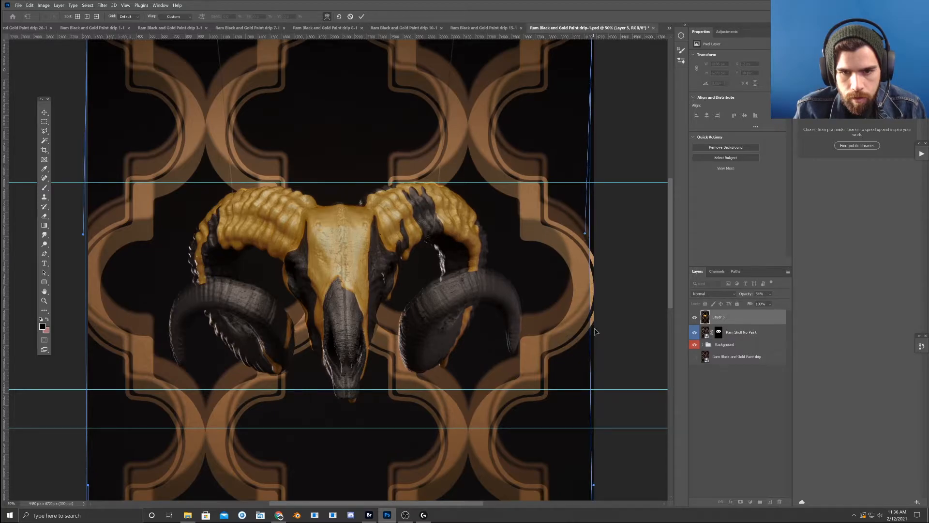
scroll(610, 275, down, 5)
scroll(581, 242, right, 2)
drag(556, 394, 559, 393)
drag(468, 250, 475, 346)
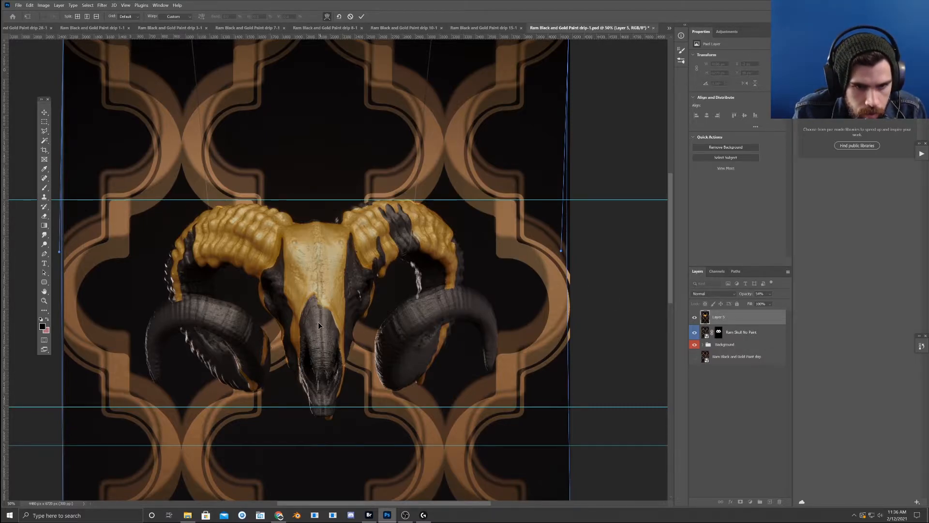
- Restore the painted skull layer to 100% opacity and apply the warp
click(770, 295)
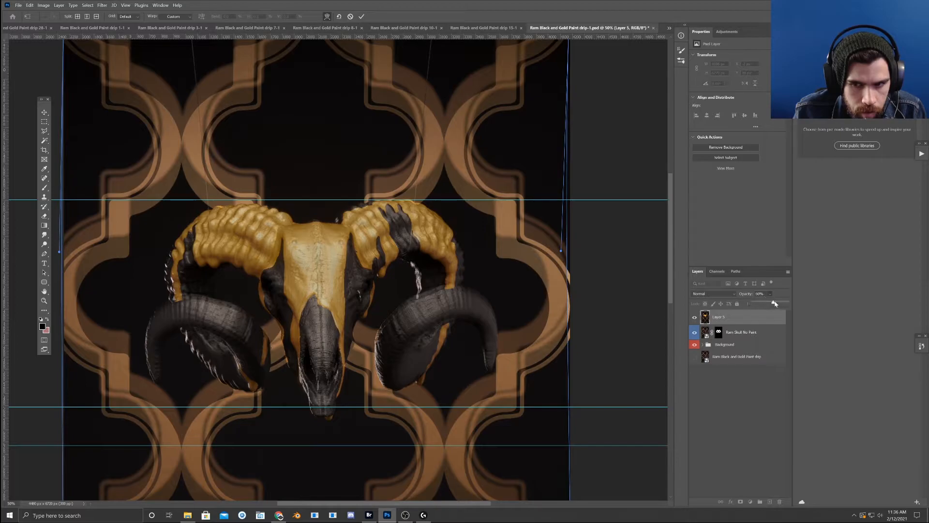
drag(772, 303, 788, 304)
click(695, 318)
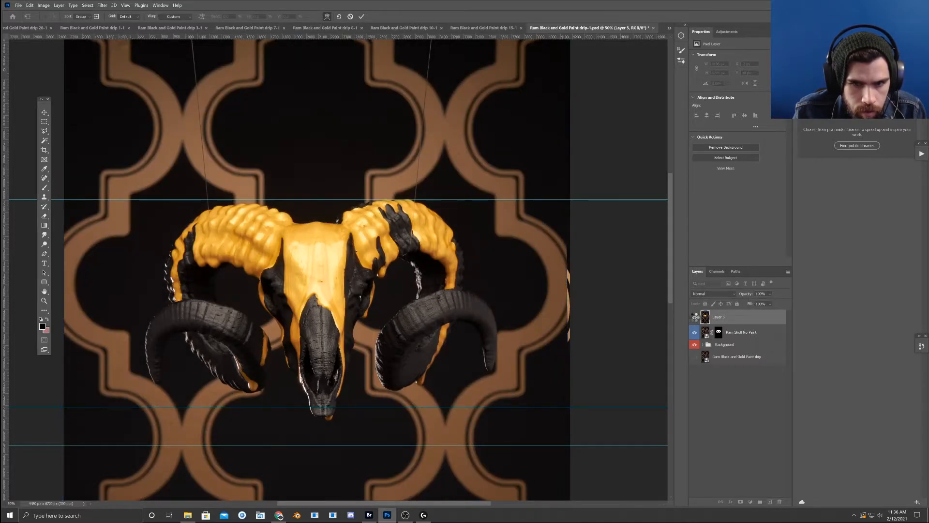
- Compare the painted skull layer with the unpainted skull by repeatedly hiding and showing it, leaving it shown
click(695, 318)
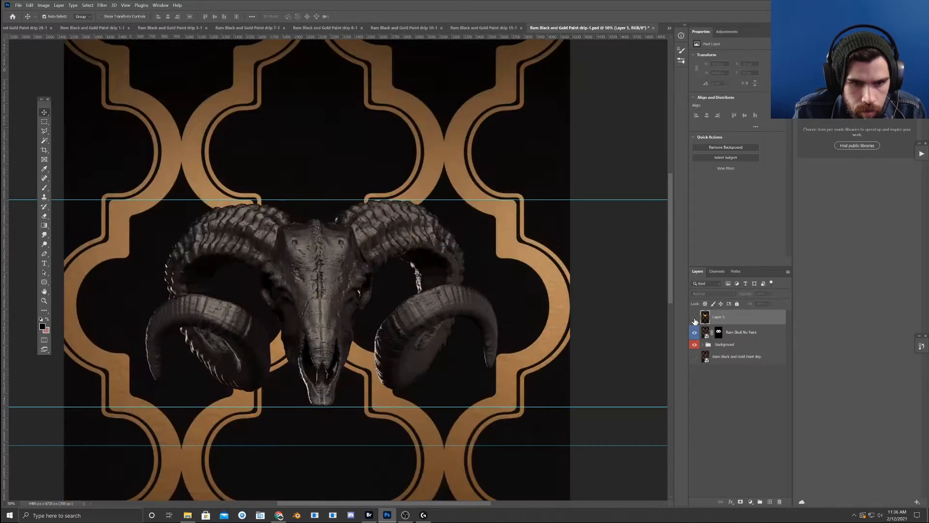
click(695, 318)
click(695, 317)
click(695, 318)
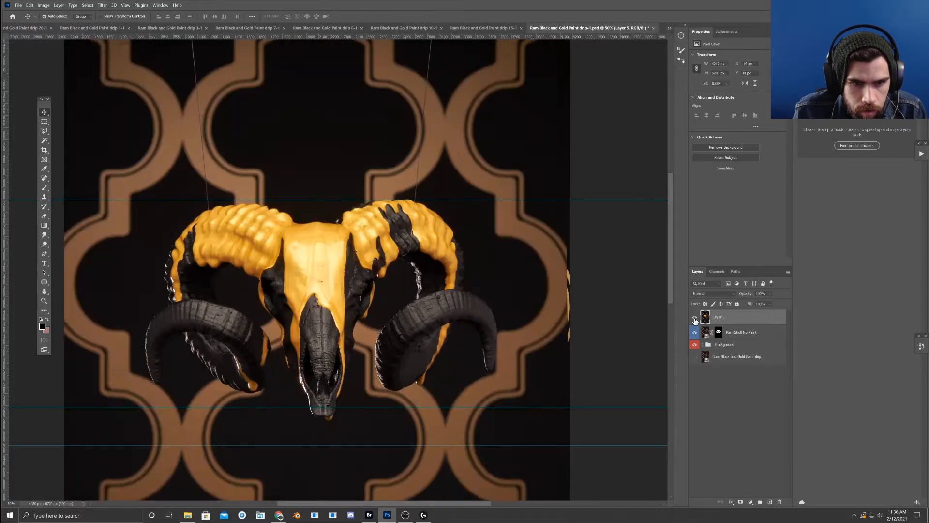
click(694, 318)
click(695, 318)
click(695, 318)
click(694, 317)
click(694, 318)
click(694, 318)
click(695, 318)
click(695, 318)
click(696, 318)
click(695, 318)
click(695, 318)
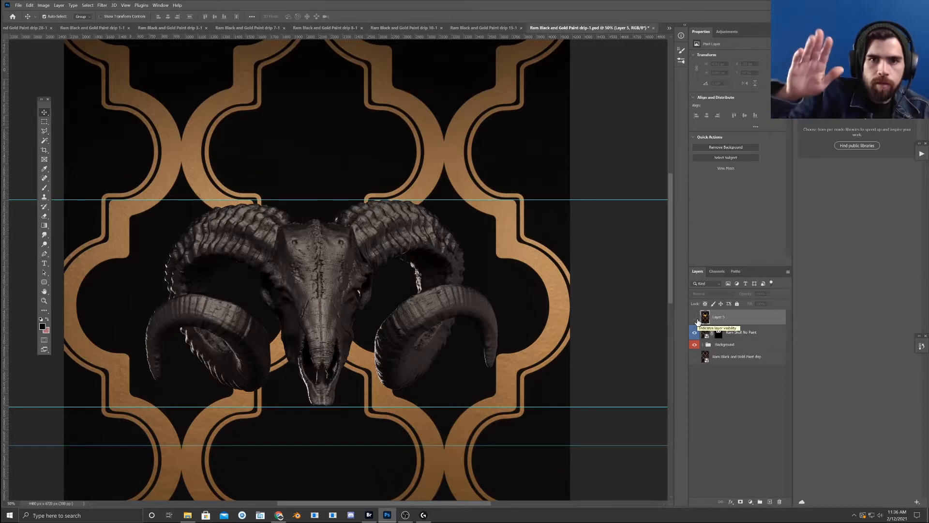
click(695, 318)
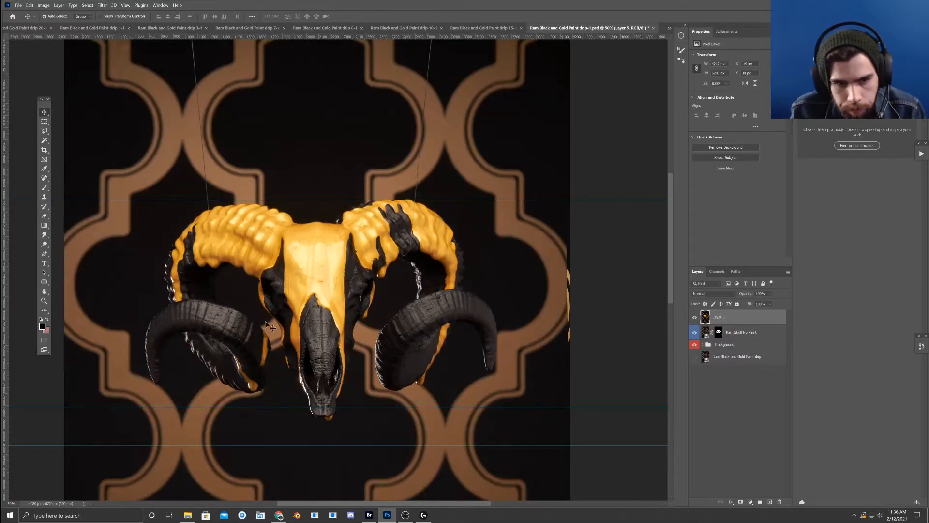
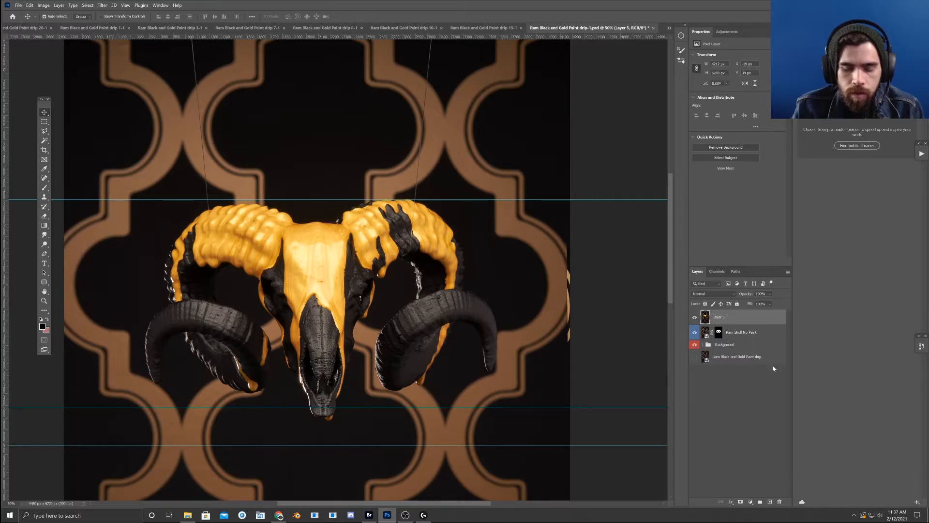
- Start a Pen path on the painted skull layer, tracing the upper outer edge of the gold paint on the left horn
key(ctrl+plus)
key(ctrl+plus)
key(ctrl+plus)
scroll(437, 291, left, 10)
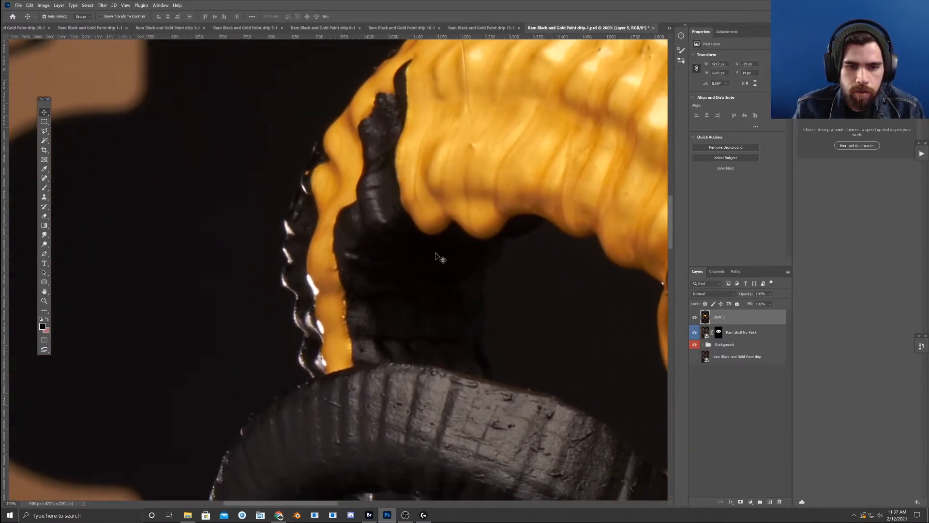
scroll(438, 257, up, 10)
click(45, 254)
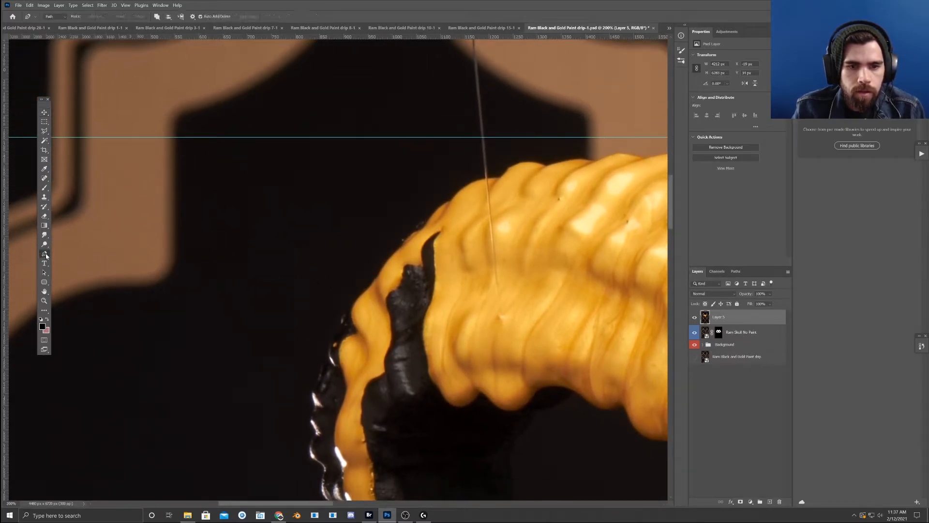
click(451, 200)
click(424, 226)
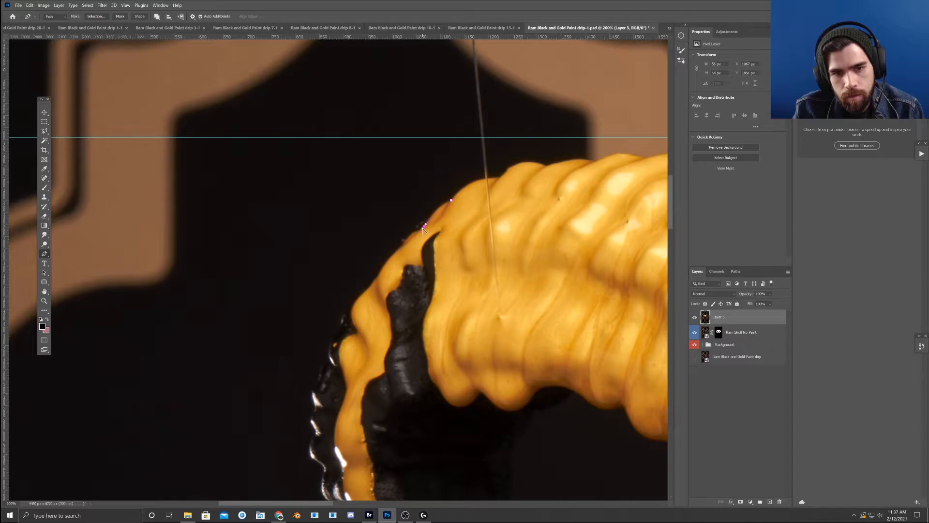
drag(437, 204, 437, 205)
drag(411, 282, 449, 255)
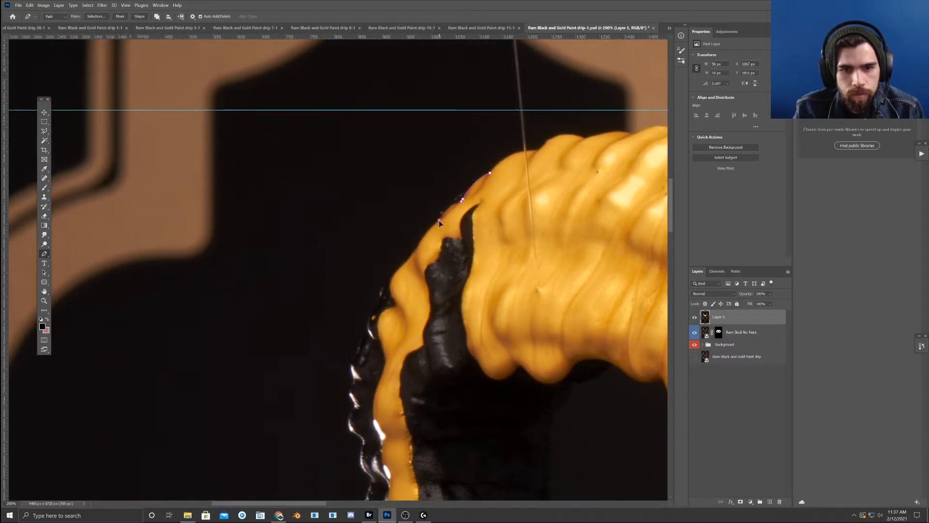
mouse_move(439, 221)
mouse_down()
mouse_move(461, 203)
mouse_move(446, 206)
mouse_up()
drag(458, 250, 474, 229)
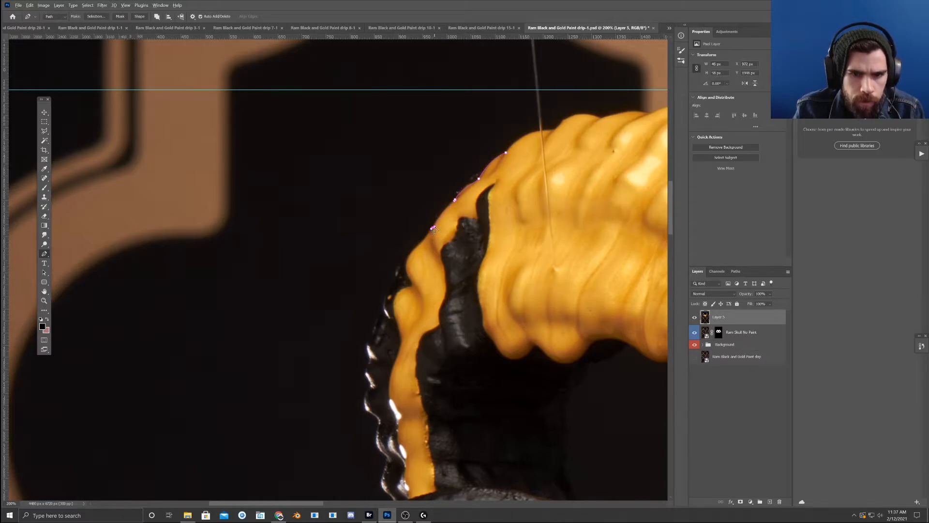
- Continue the path down the gold paint's outer edge into the first notch on the left horn
drag(461, 244, 473, 220)
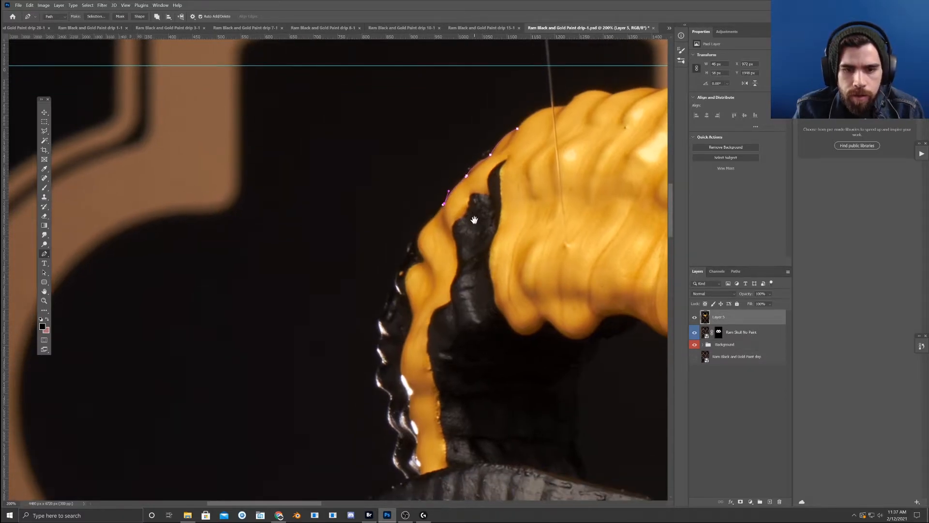
click(423, 228)
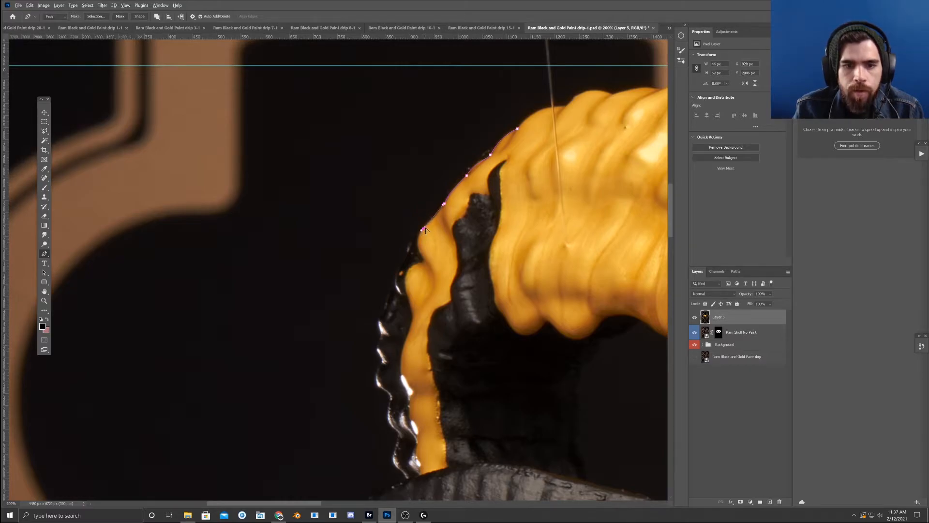
click(425, 228)
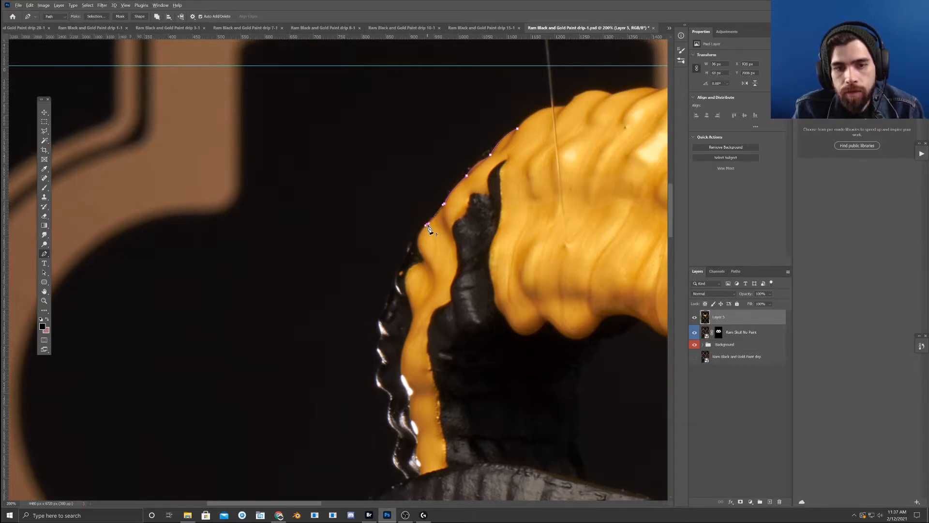
drag(442, 254, 445, 246)
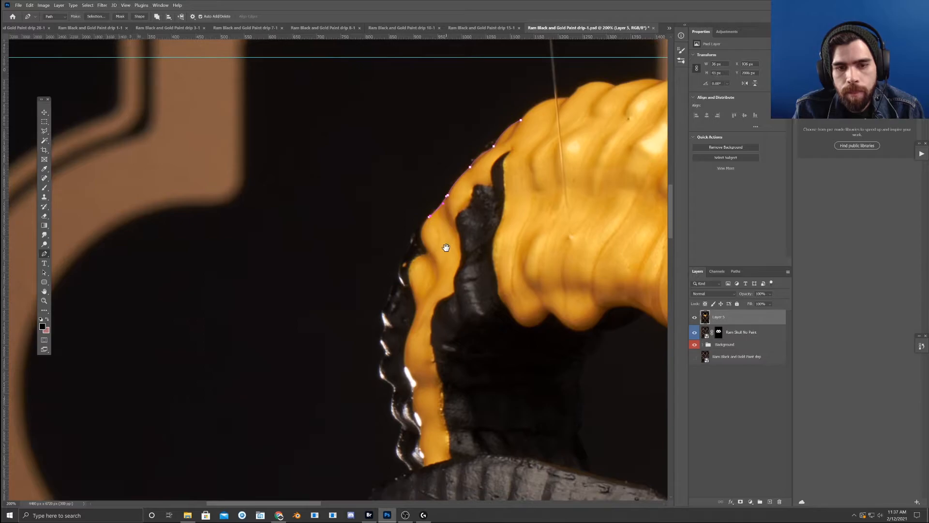
click(425, 248)
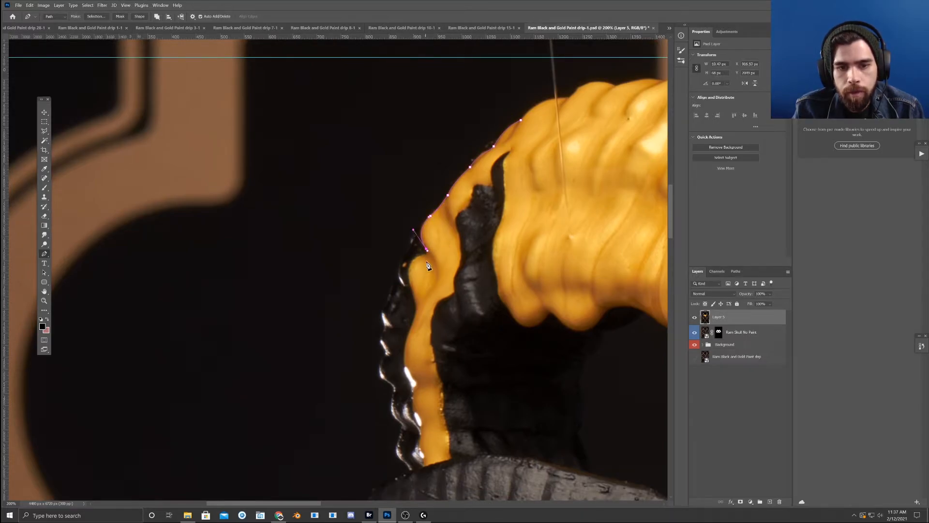
- Shape the path tightly around the notch and onto the top of the rounded paint bulge below it
key(ctrl+plus)
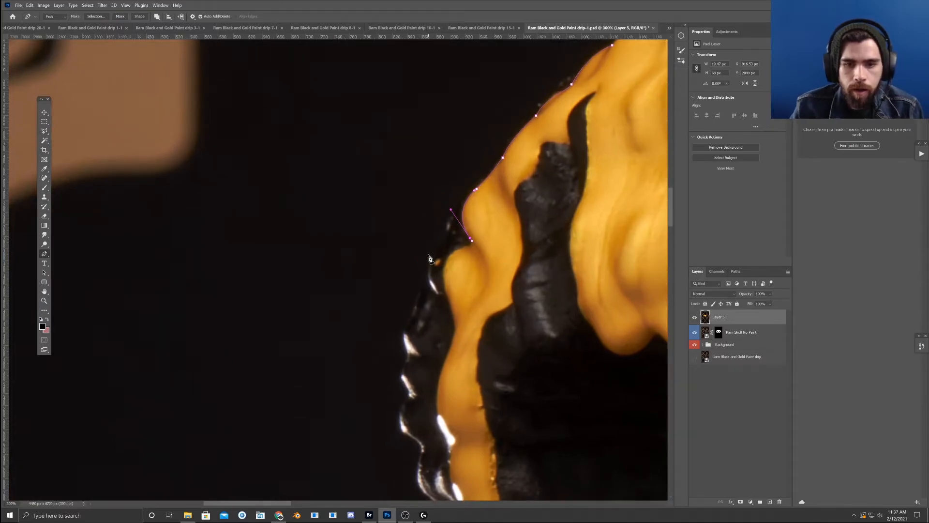
click(458, 249)
drag(473, 248, 475, 249)
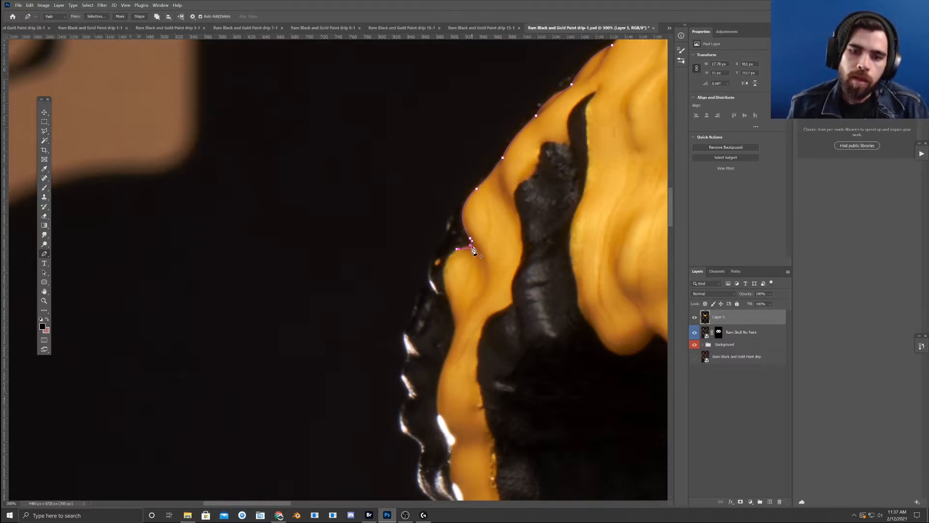
drag(472, 246, 476, 246)
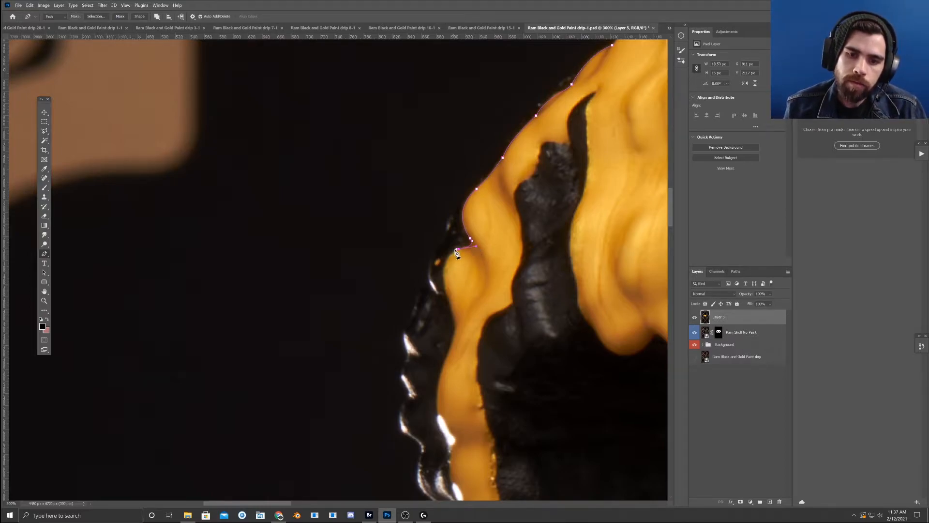
drag(461, 250, 473, 244)
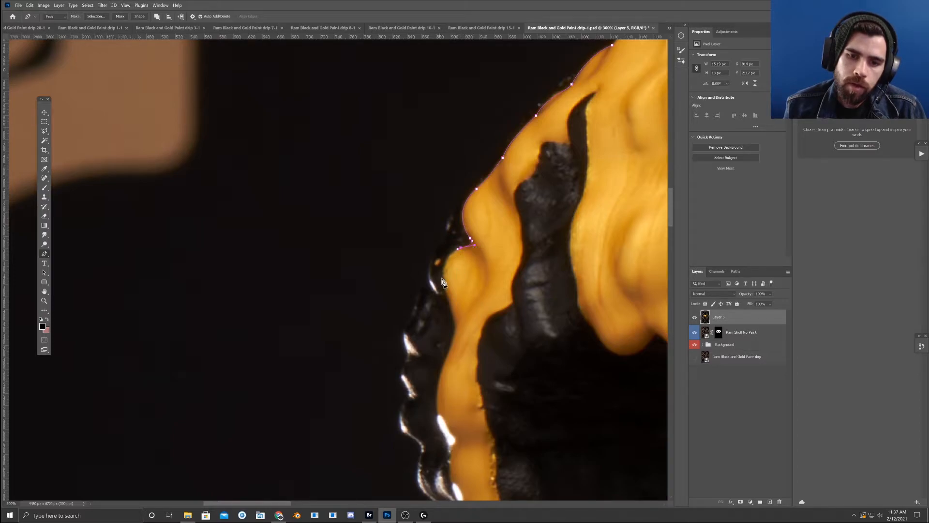
- Trace the path around the paint bulge's outer side and through the dip beneath it to the start of the narrow drip
drag(443, 280, 441, 262)
click(452, 317)
drag(454, 318, 453, 319)
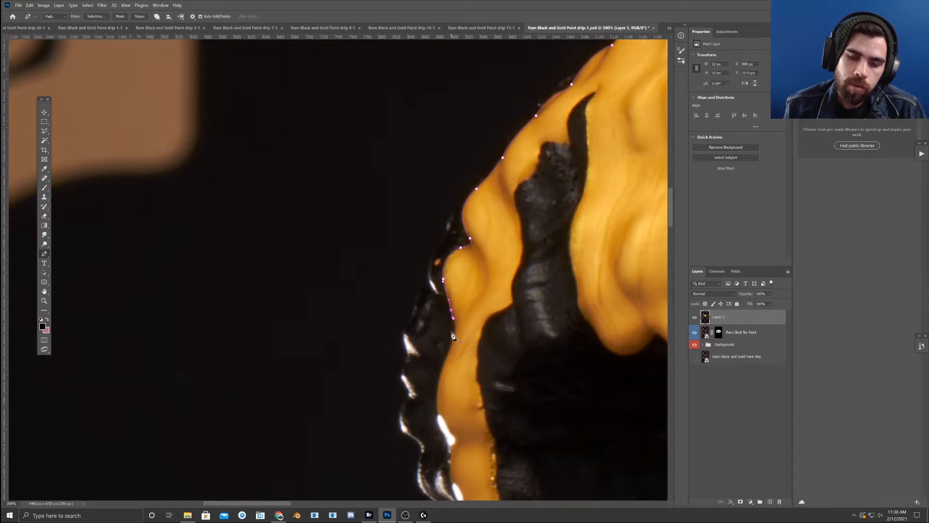
drag(453, 319, 454, 316)
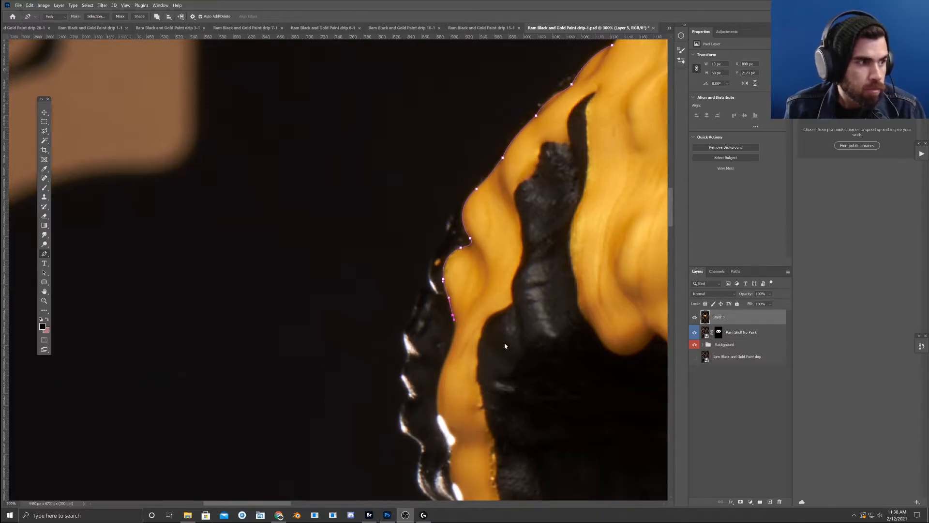
click(444, 365)
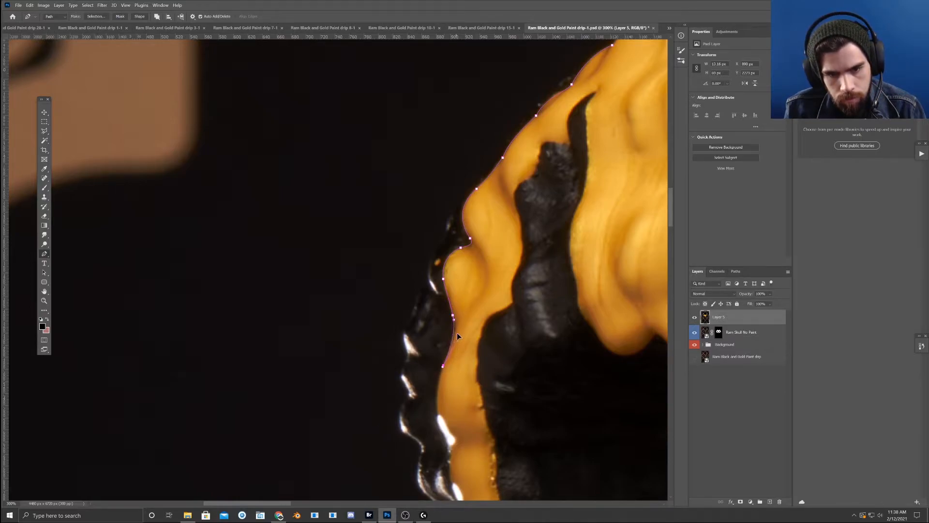
- Extend the path down the narrow drip's outer edge alongside the bright white highlights, undoing the misplaced segment
drag(460, 329, 492, 272)
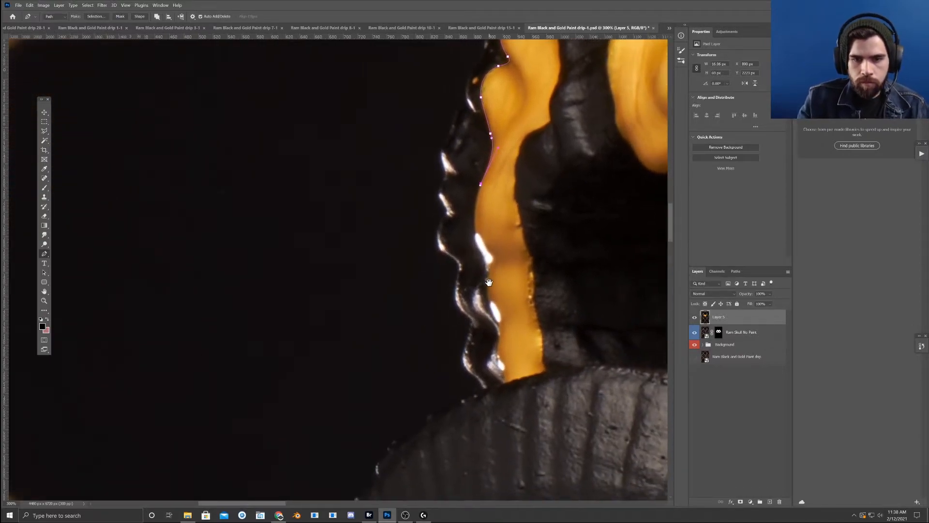
click(475, 231)
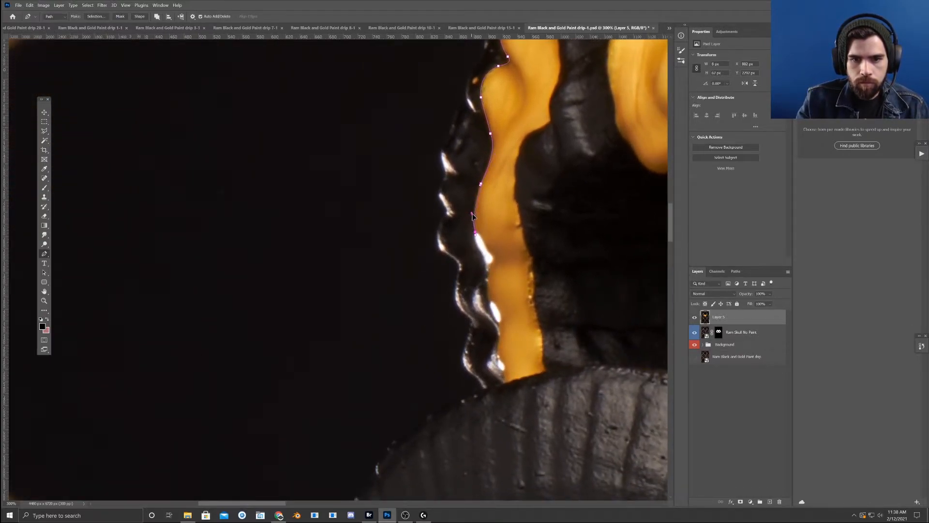
drag(474, 215, 478, 191)
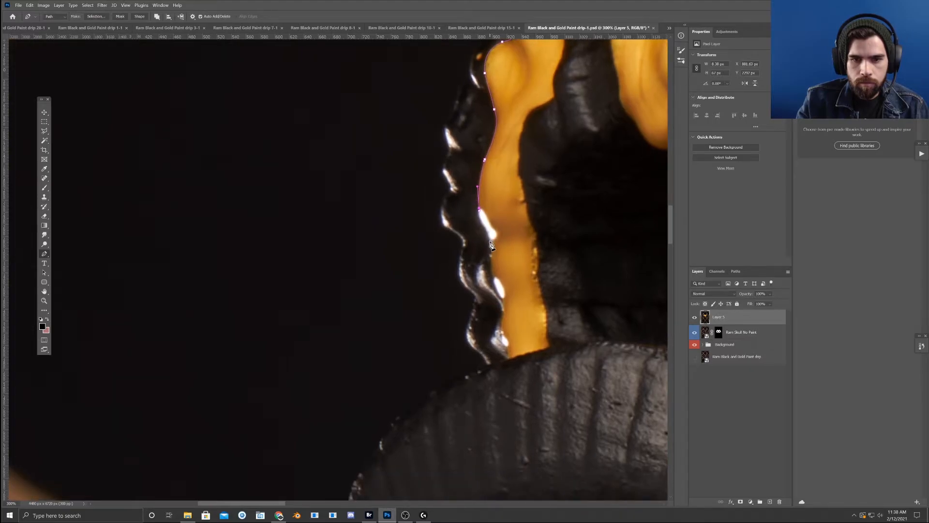
click(491, 243)
click(503, 301)
drag(504, 302, 504, 267)
key(ctrl+z)
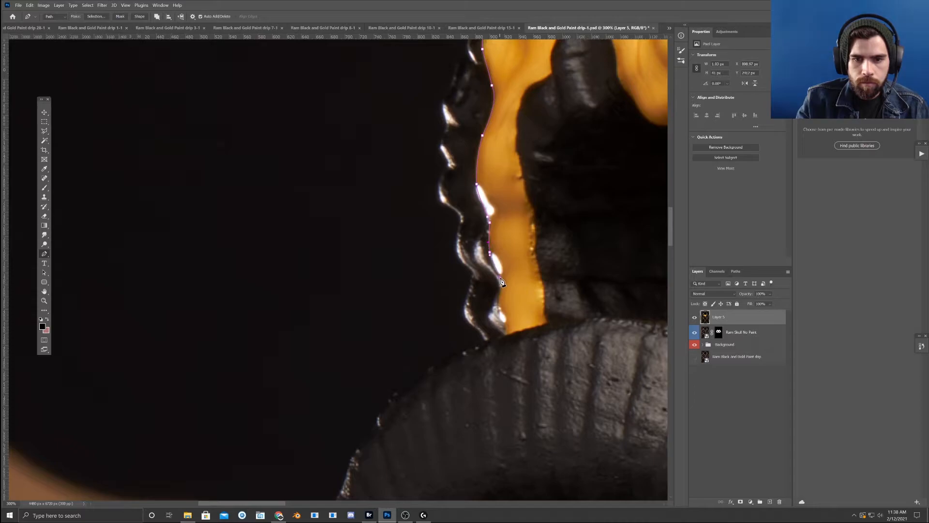
- Finish the narrow drip's outer edge down to its lower corner on the curled horn, ending in a sharp corner point
drag(522, 280, 514, 244)
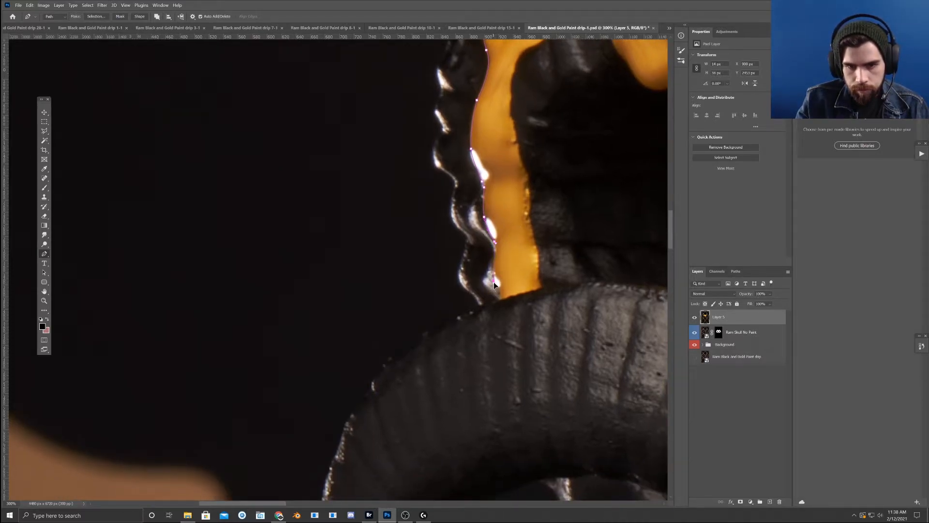
drag(492, 274, 508, 274)
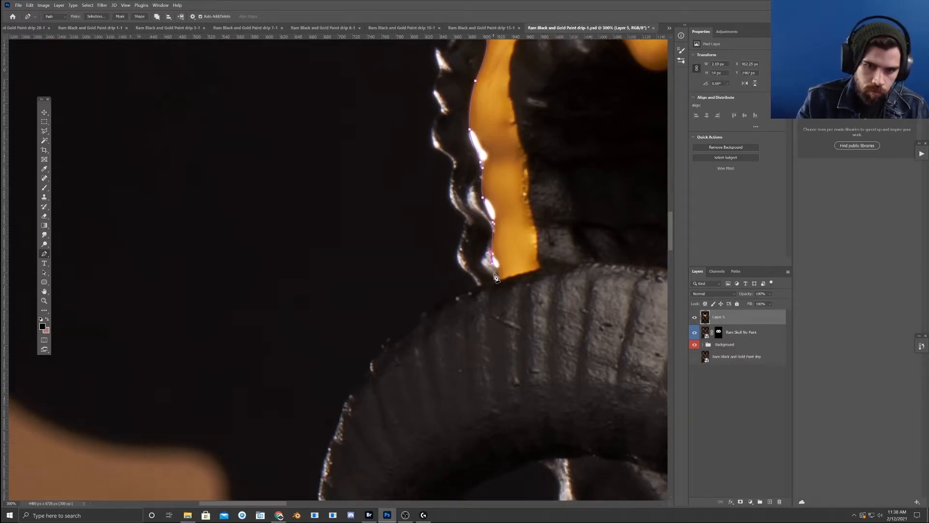
click(498, 273)
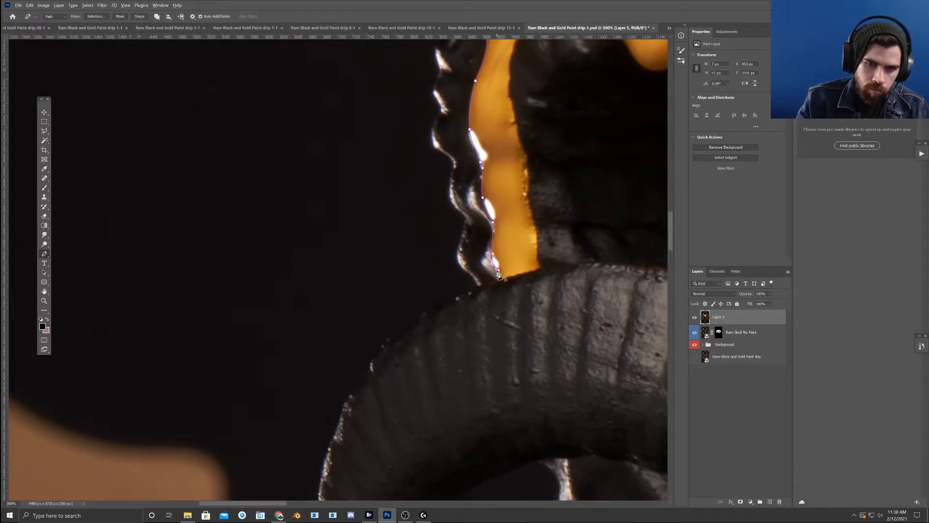
drag(498, 280, 476, 311)
alt+click(498, 280)
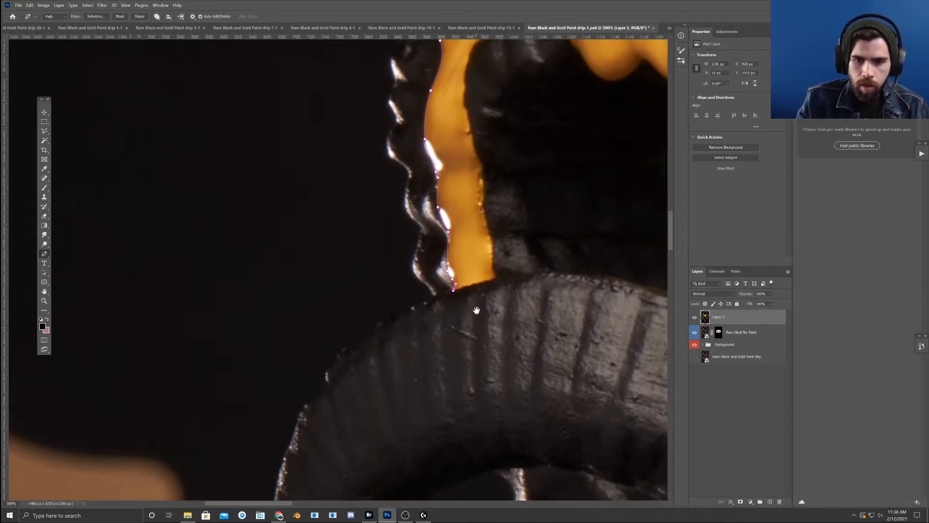
click(497, 277)
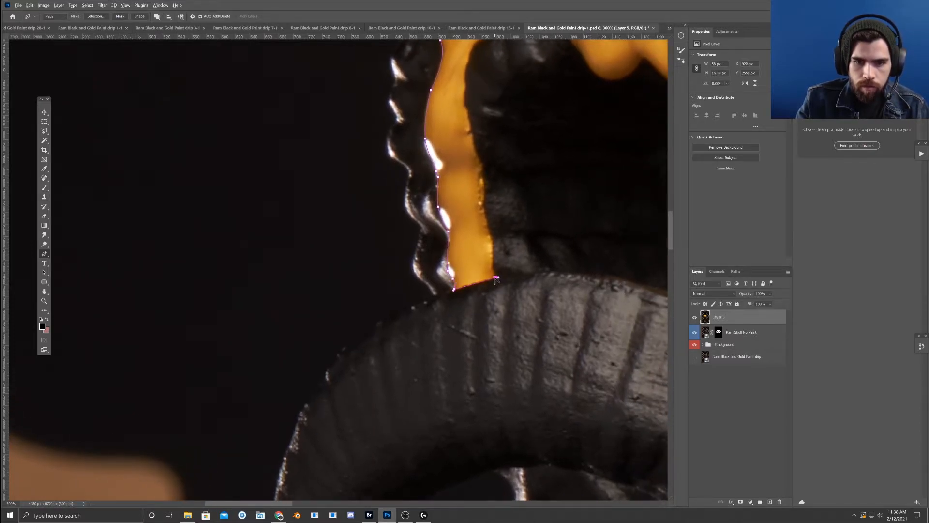
key(ctrl+z)
click(496, 278)
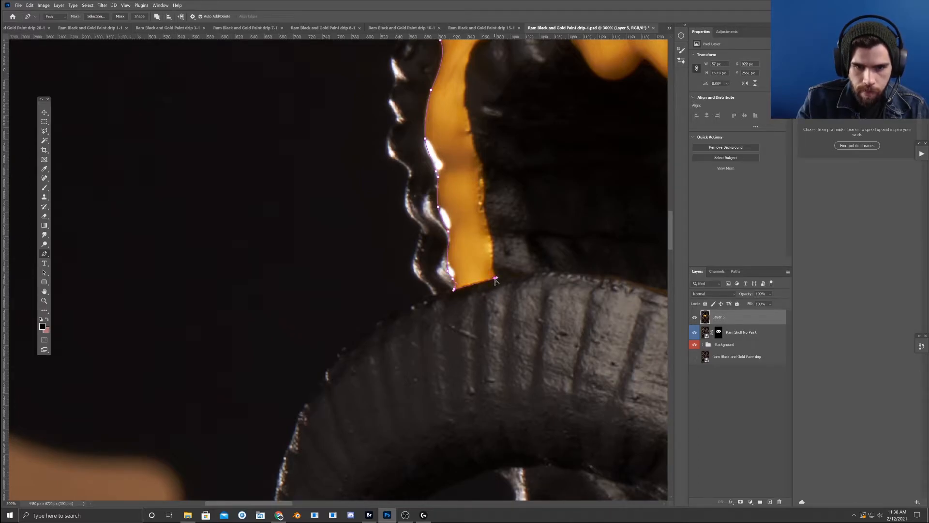
key(ctrl+z)
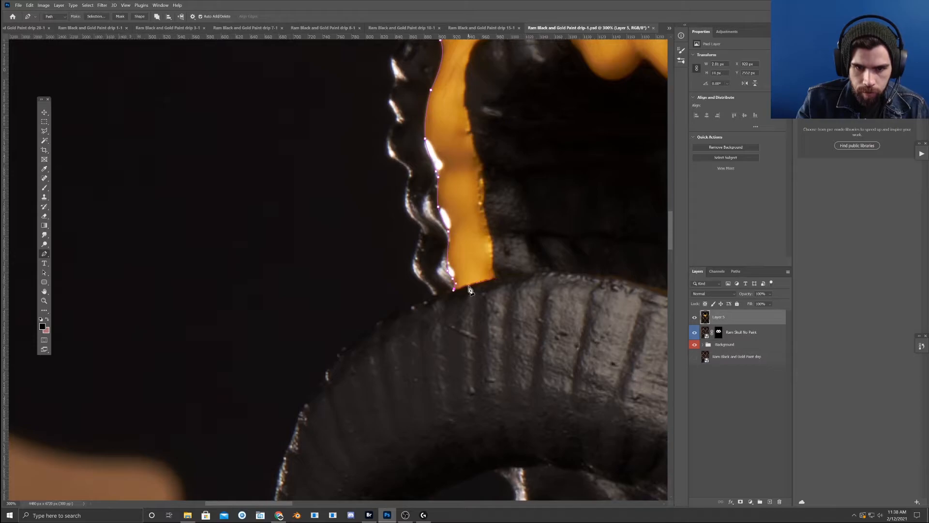
- Trace the drip's bottom edge along the curled horn with short path segments, ending at its inner corner
click(461, 292)
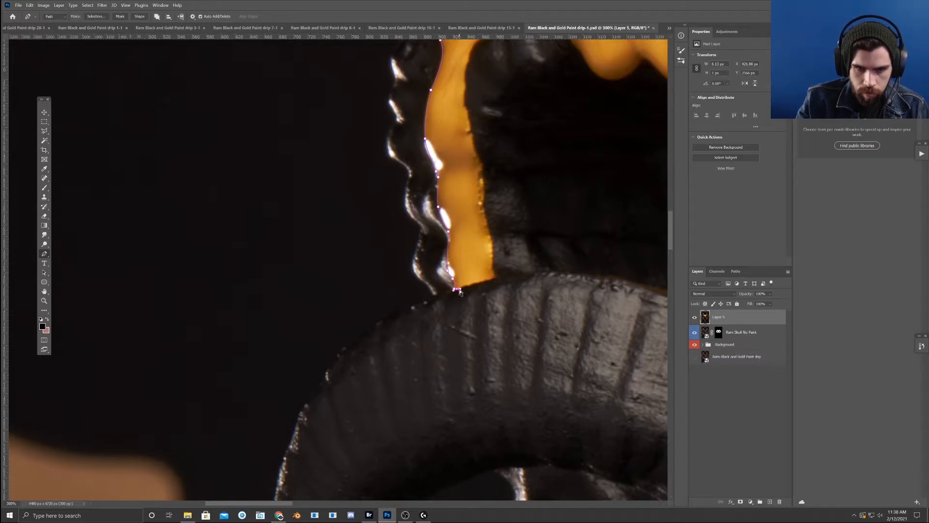
click(468, 286)
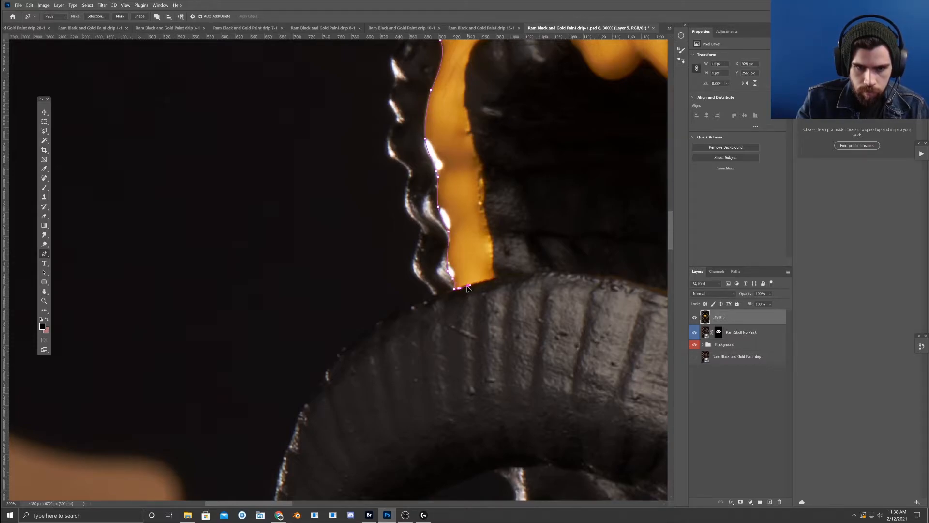
click(479, 284)
key(ctrl+z)
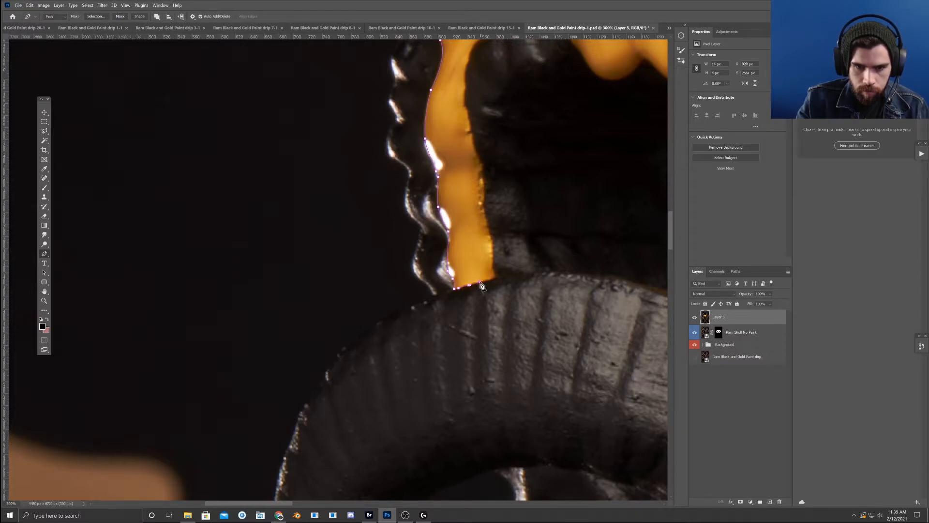
click(498, 277)
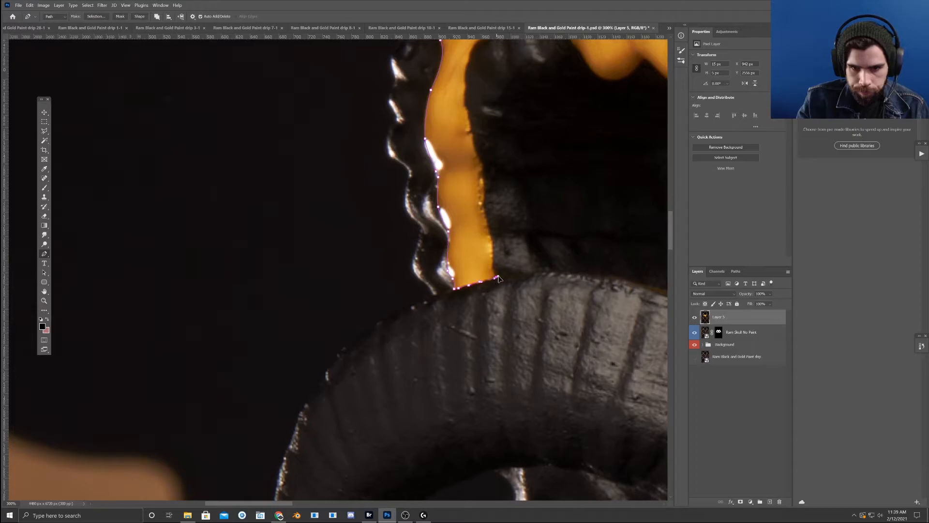
- Trace the path up the lower part of the narrow drip's inner edge from the horn, undoing the misplaced first point
drag(508, 279, 458, 293)
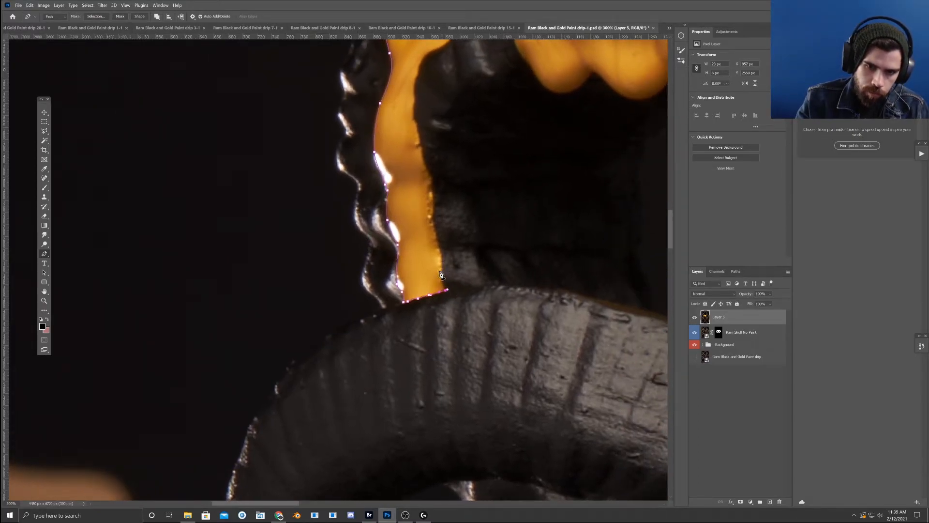
click(442, 262)
key(ctrl+z)
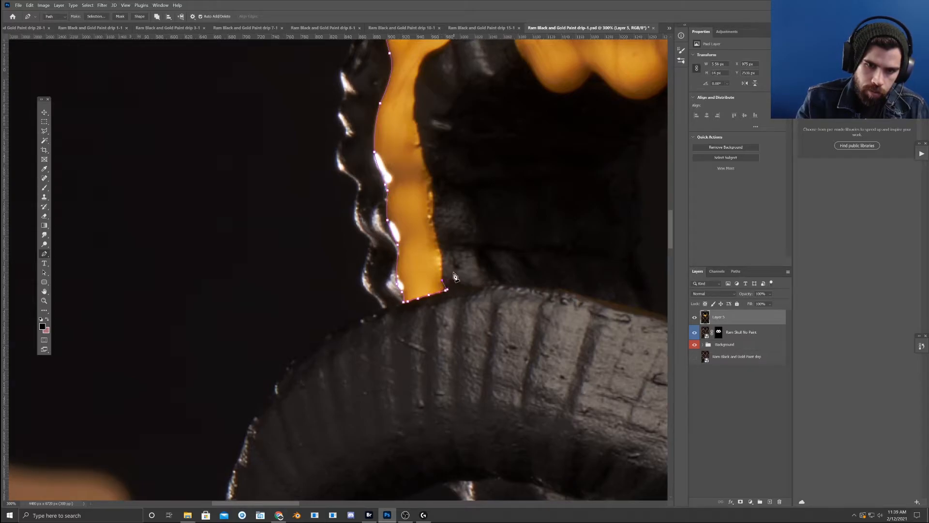
click(441, 281)
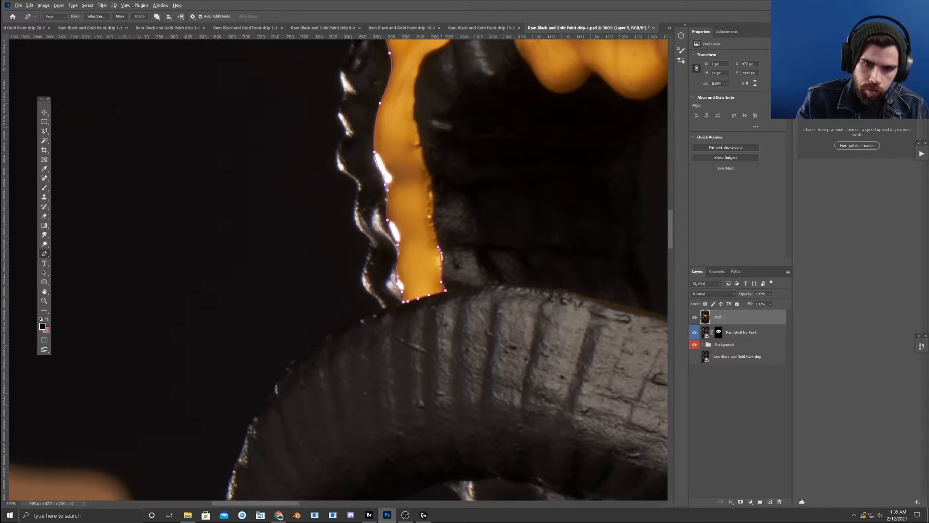
scroll(445, 255, up, 2)
click(430, 255)
scroll(450, 250, up, 2)
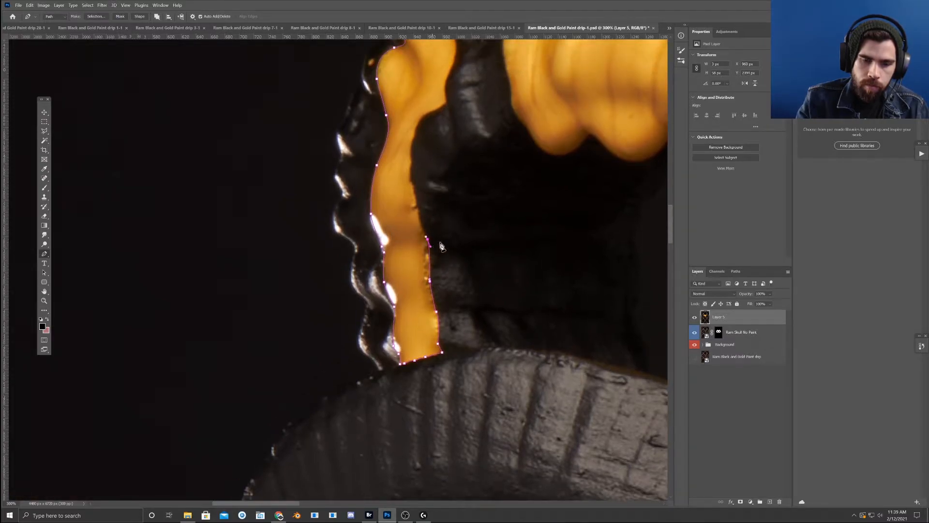
- Extend the path up the narrow drip's inner edge past the small bumps to the straight stretch above them
scroll(426, 240, up, 2)
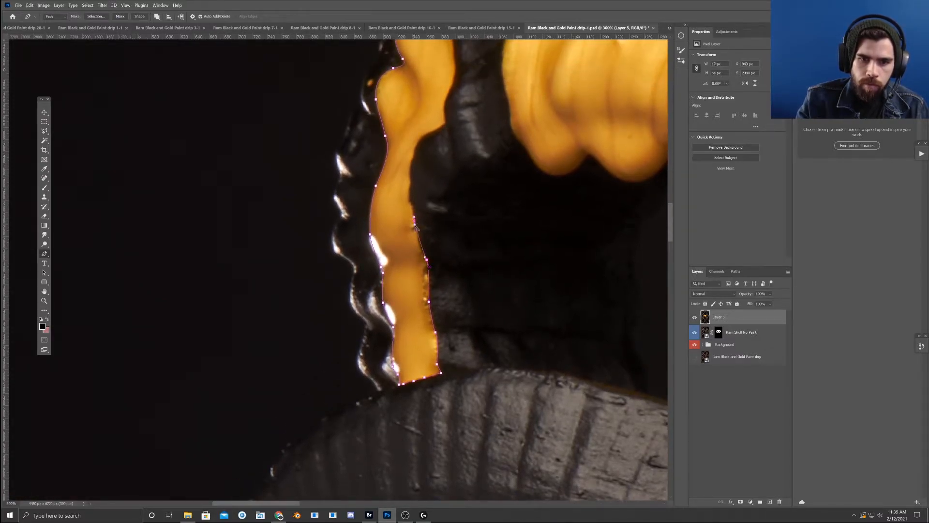
click(419, 246)
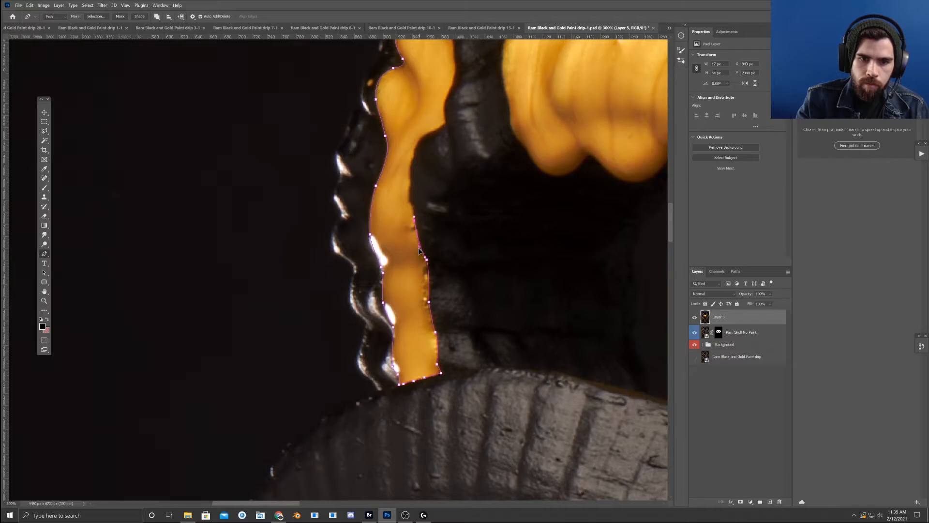
click(409, 202)
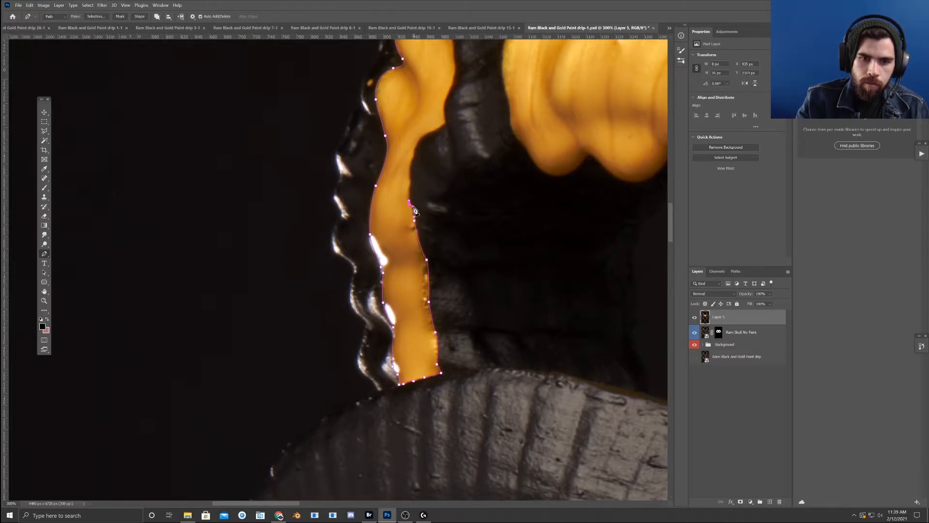
click(409, 183)
scroll(409, 189, up, 1)
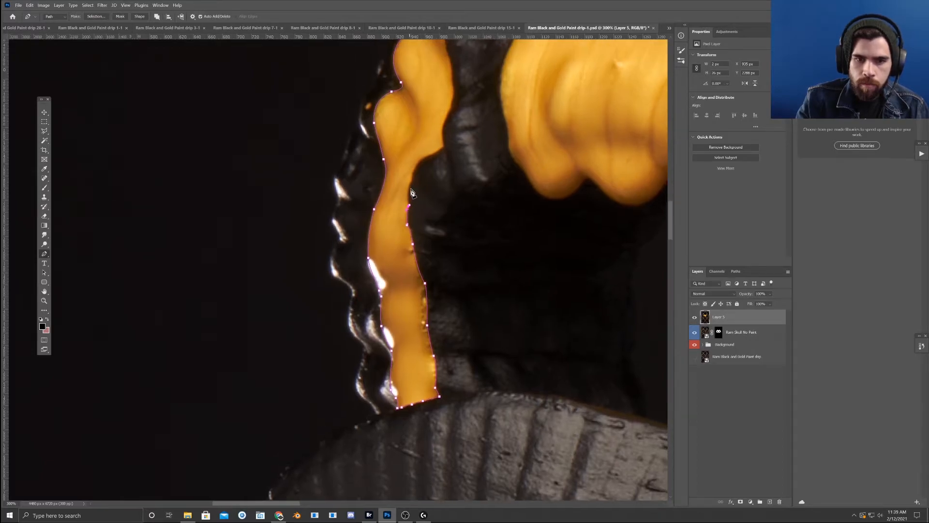
- Curve the path around the top of the narrow drip and out to the pointed corner beneath the paint bulge
click(411, 180)
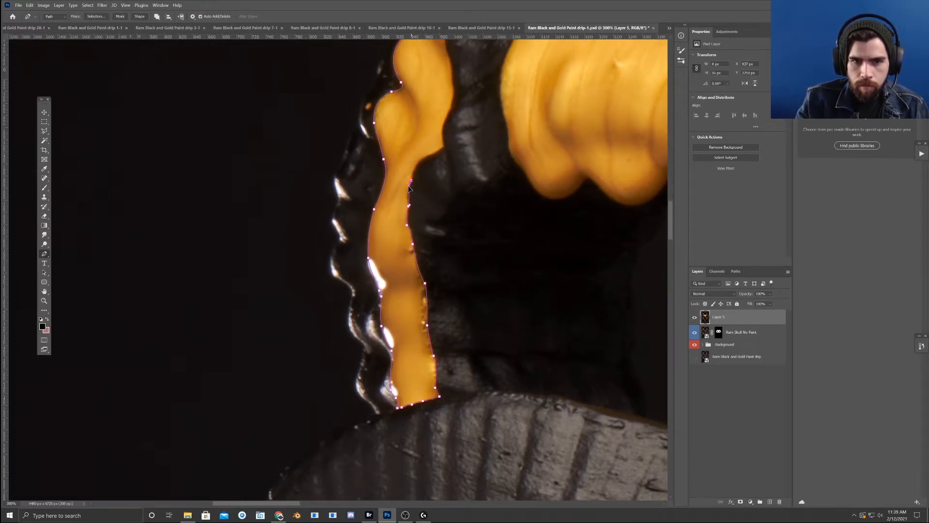
click(425, 157)
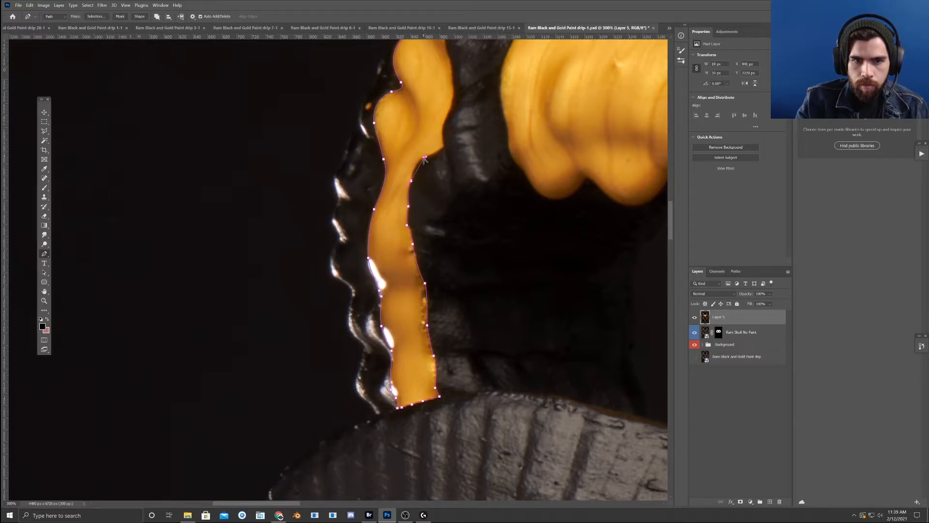
drag(451, 154, 419, 197)
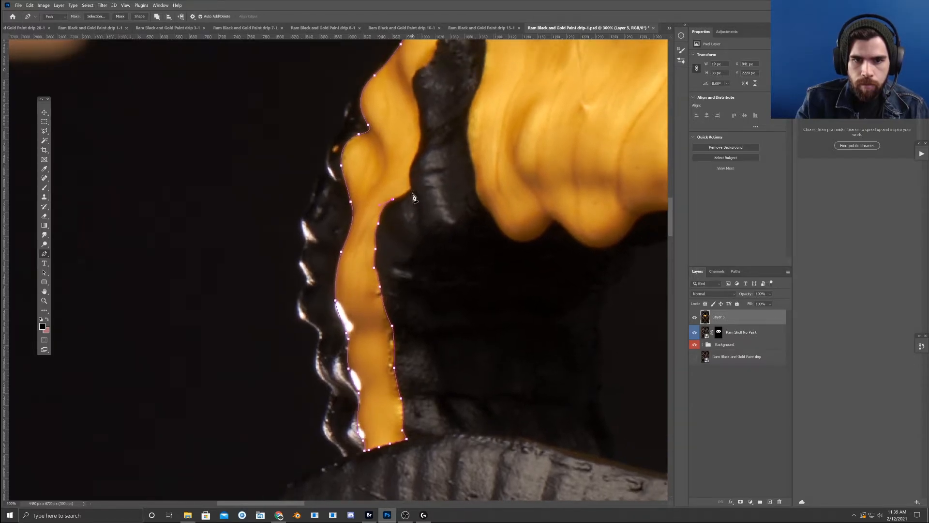
click(410, 189)
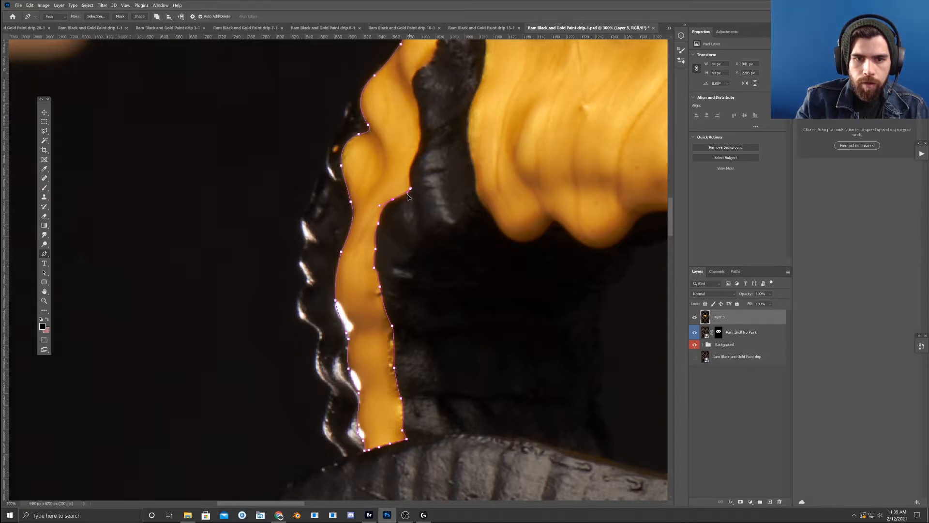
- Trace the path up the paint bulge's inner side from the pointed corner, undoing and replacing the misplaced curve segment
drag(418, 201, 605, 421)
drag(179, 203, 209, 184)
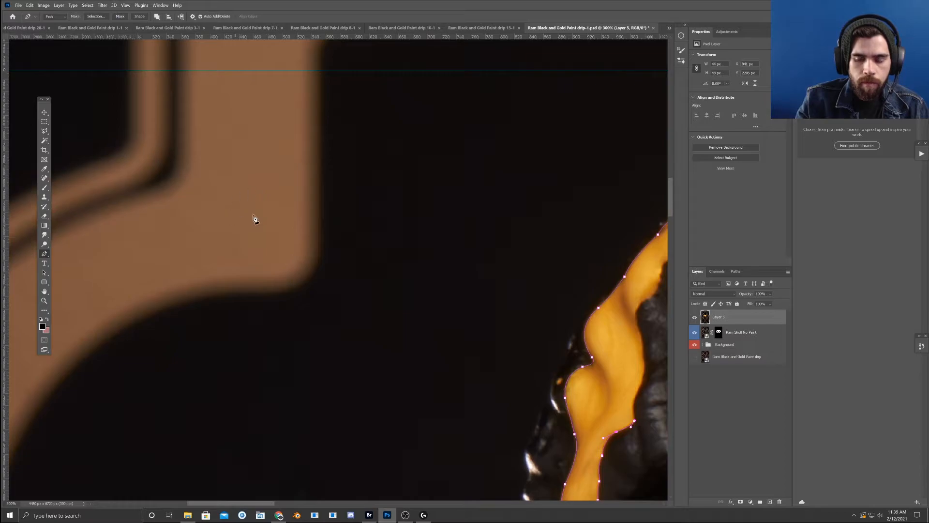
drag(317, 219, 241, 145)
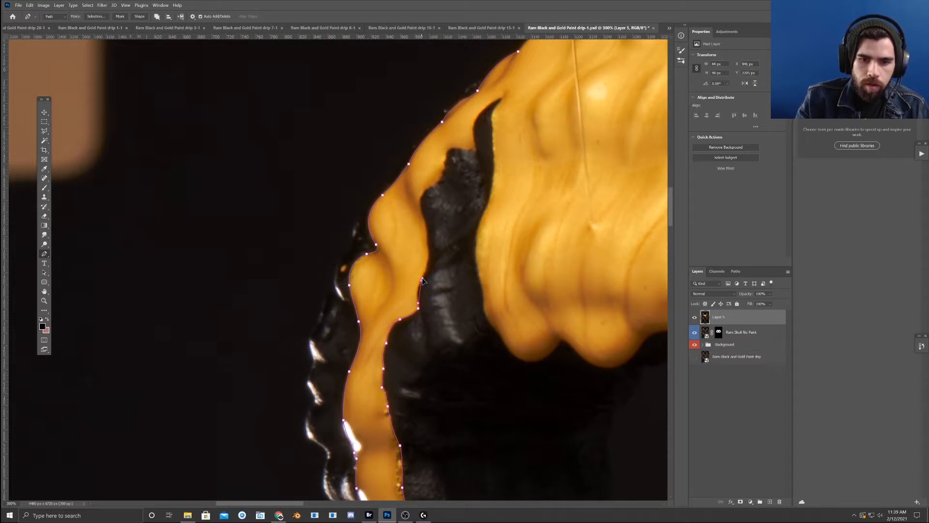
click(423, 276)
drag(418, 283, 415, 288)
drag(428, 248, 429, 266)
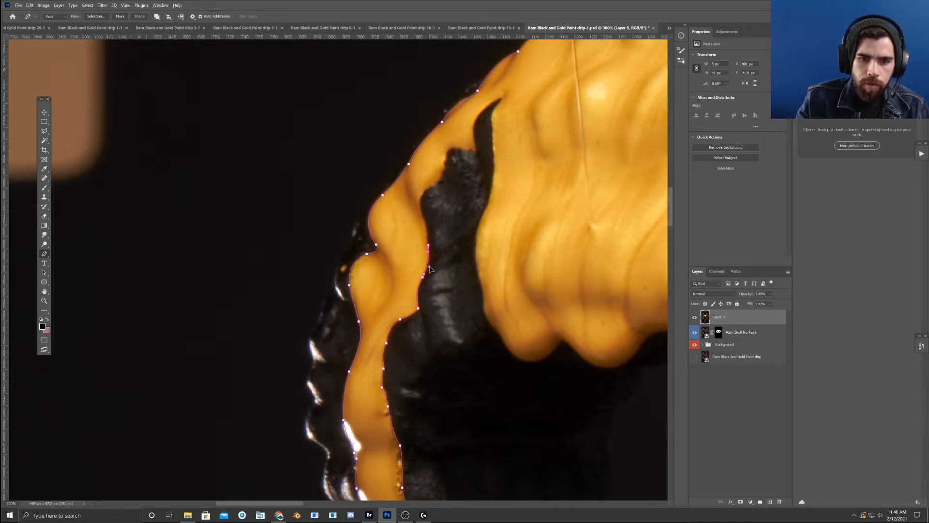
drag(420, 205, 428, 223)
key(ctrl+z)
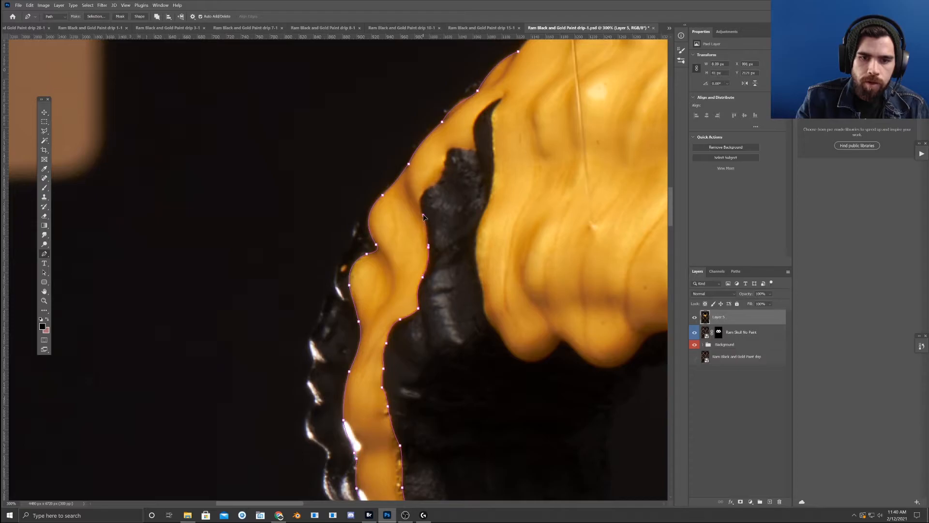
click(424, 219)
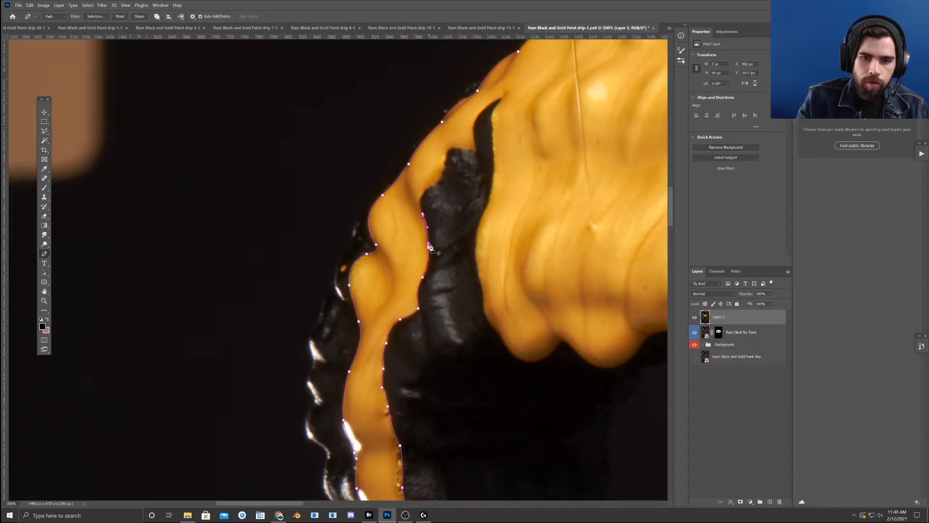
- Carry the path around the corner above the bulge with a sharp anchor point and start along the dark gap's upper-left edge
scroll(426, 228, up, 1)
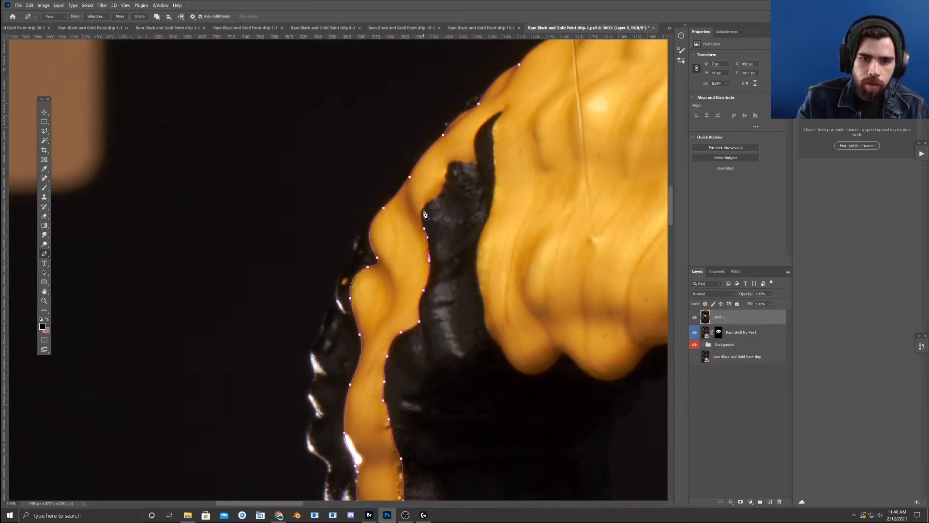
click(424, 207)
drag(424, 205, 433, 195)
alt+click(424, 205)
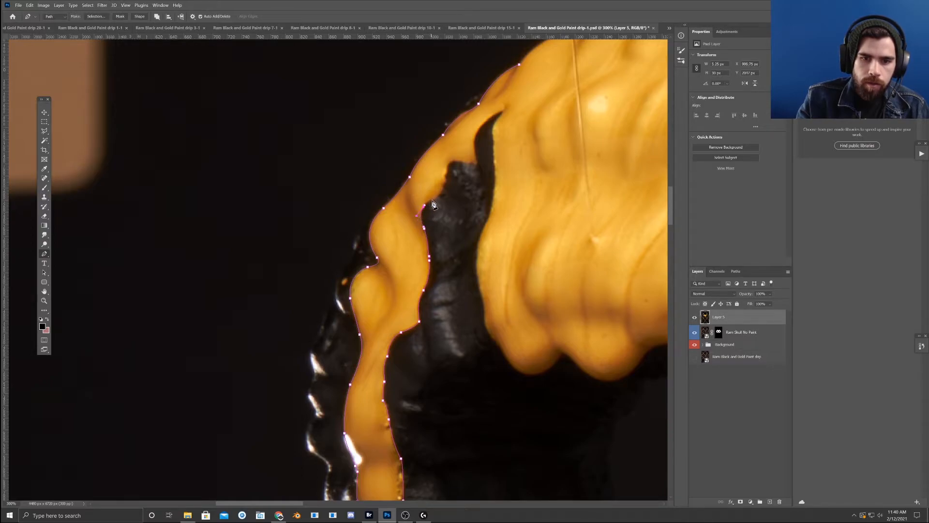
click(437, 198)
click(435, 199)
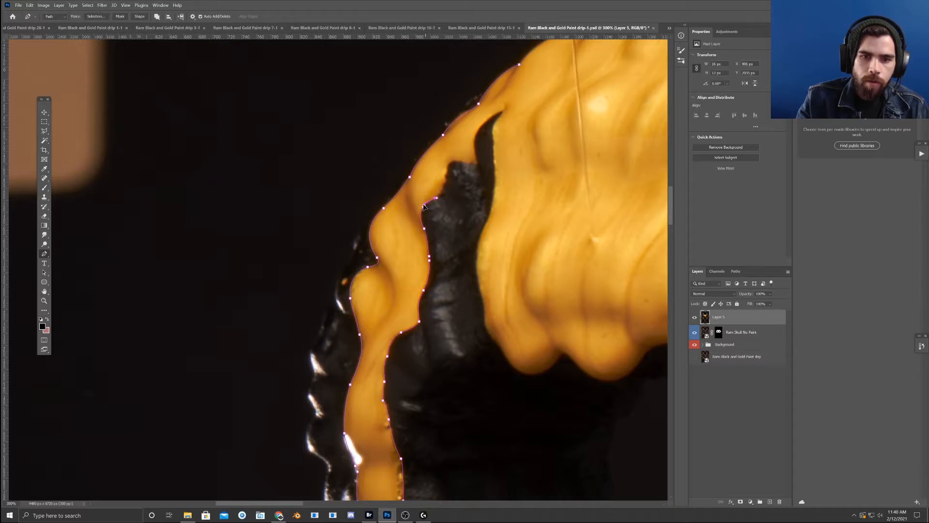
- Continue the Pen path up the left gold drip's inner edge, around the small notch, to the pointed tip of the dark gap
click(444, 185)
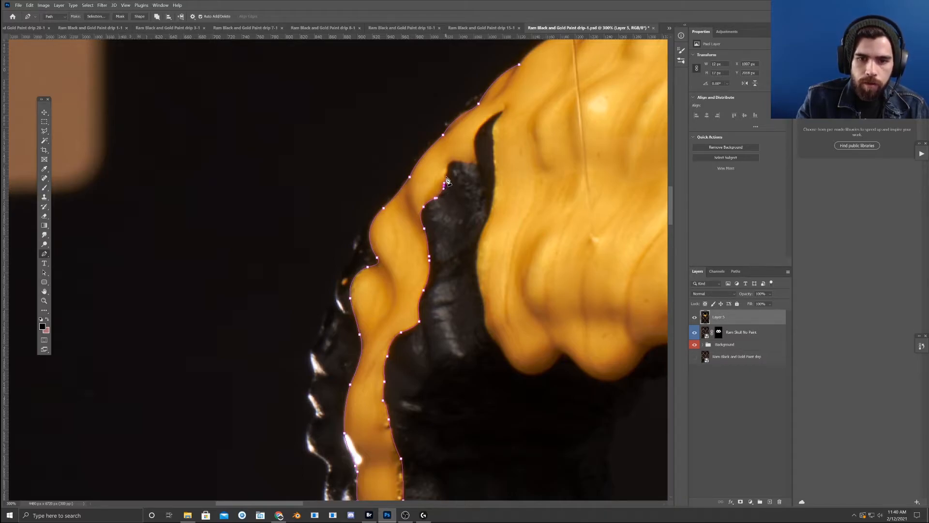
mouse_move(447, 181)
mouse_down()
mouse_move(458, 161)
mouse_move(446, 159)
mouse_move(448, 174)
mouse_move(443, 159)
mouse_move(450, 179)
mouse_up()
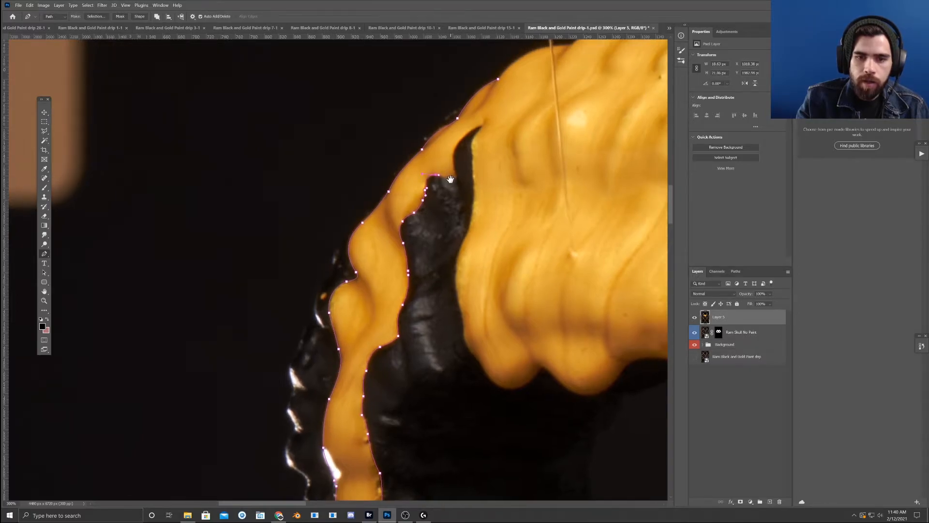
key(ctrl+z)
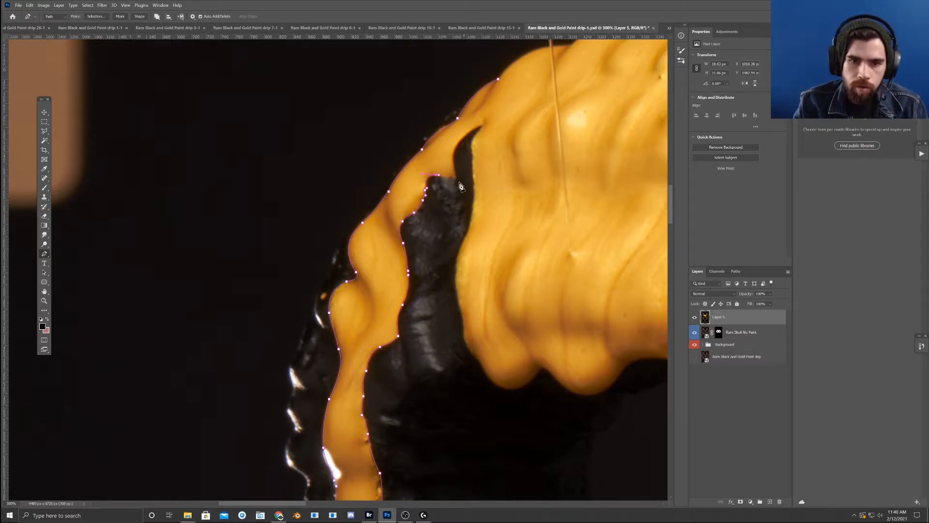
click(449, 178)
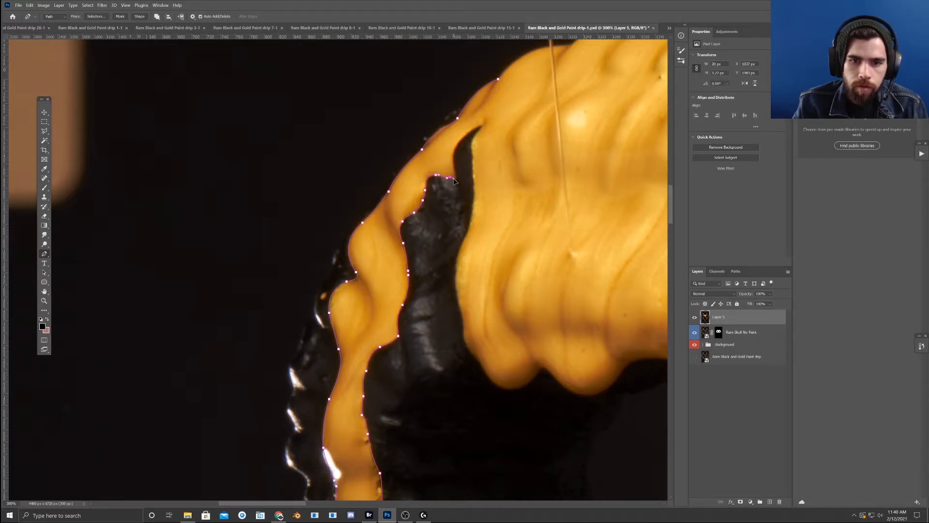
click(456, 178)
click(454, 154)
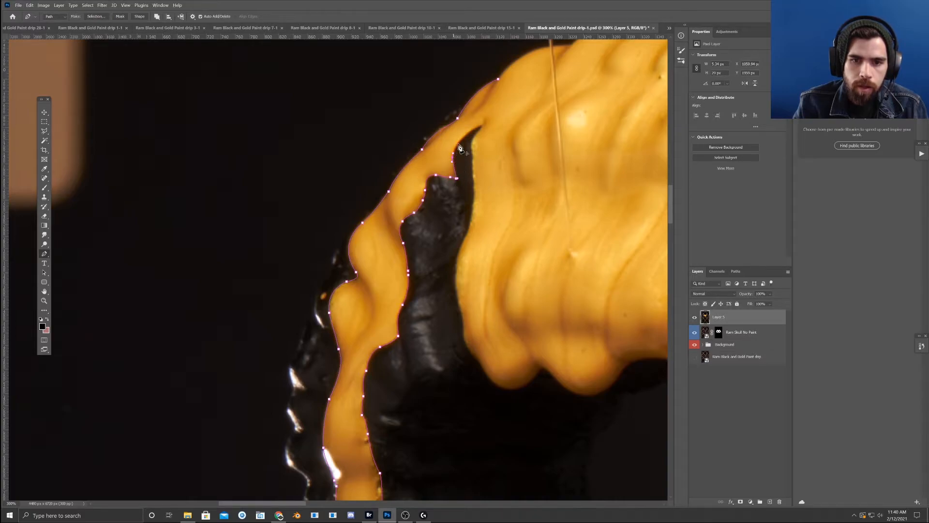
click(483, 126)
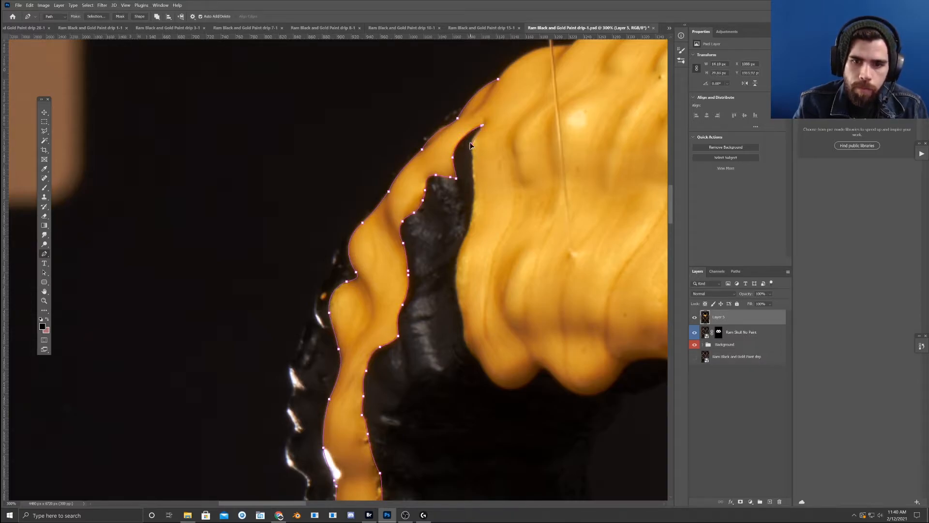
- Trace the Pen path down the right side of the dark gap, along the main gold area's left edge toward its first lobe
drag(470, 139, 470, 138)
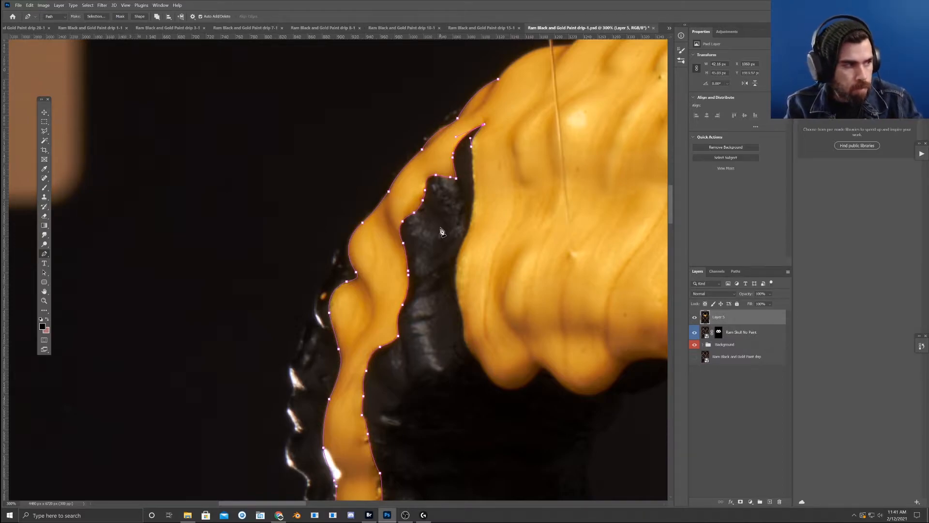
click(473, 196)
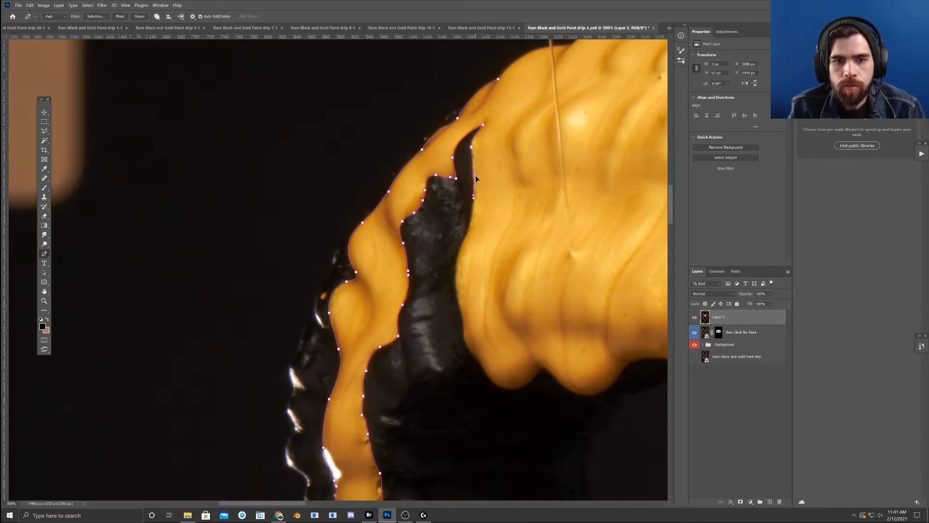
scroll(465, 213, down, 2)
click(462, 225)
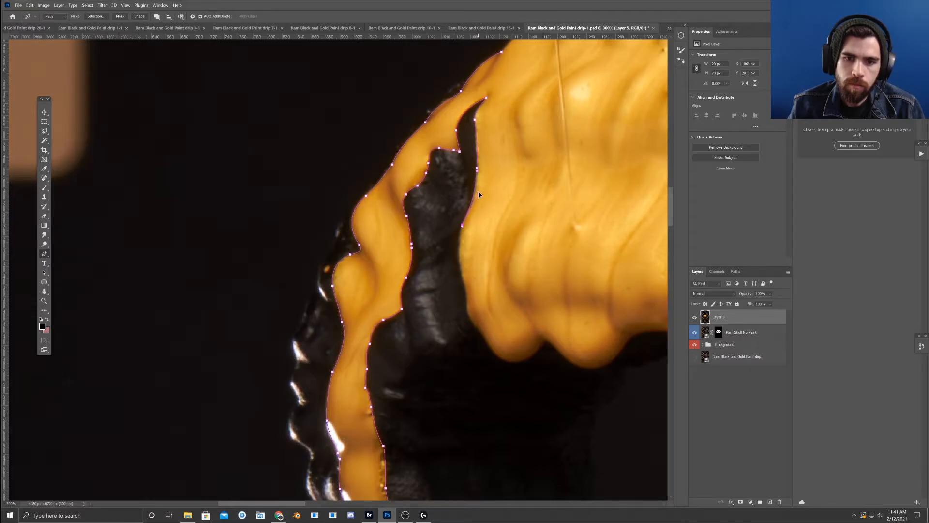
scroll(474, 208, down, 2)
click(460, 250)
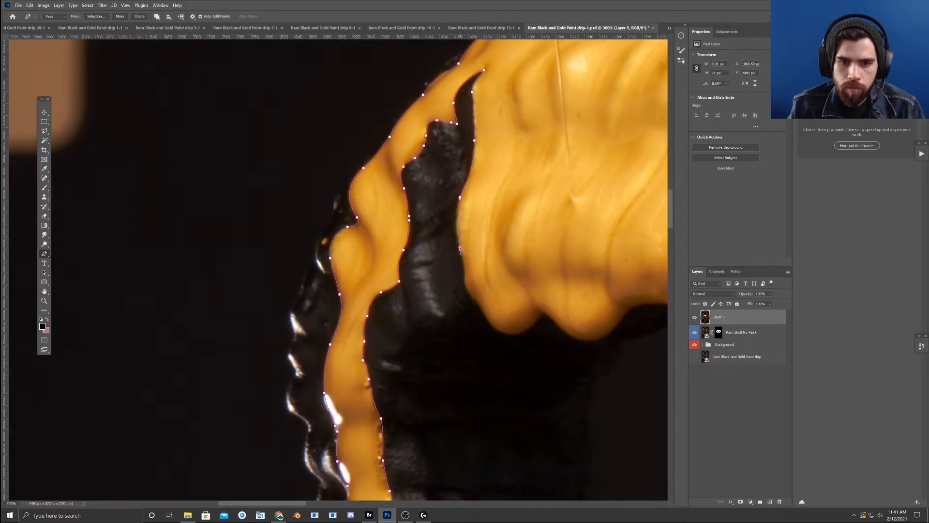
click(463, 284)
key(ctrl+z)
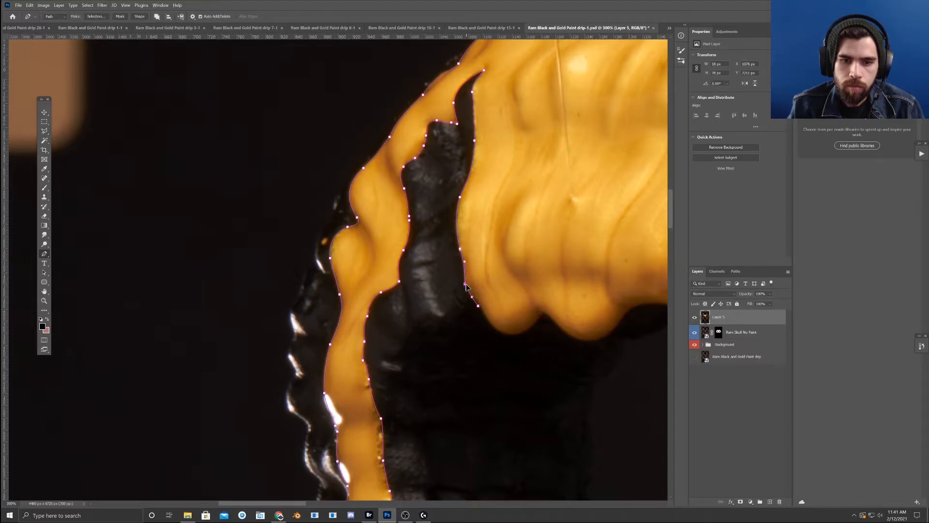
- Curve the Pen path around the first rounded gold lobe, through the notch, to the underside of the second lobe
click(503, 333)
drag(501, 332, 494, 333)
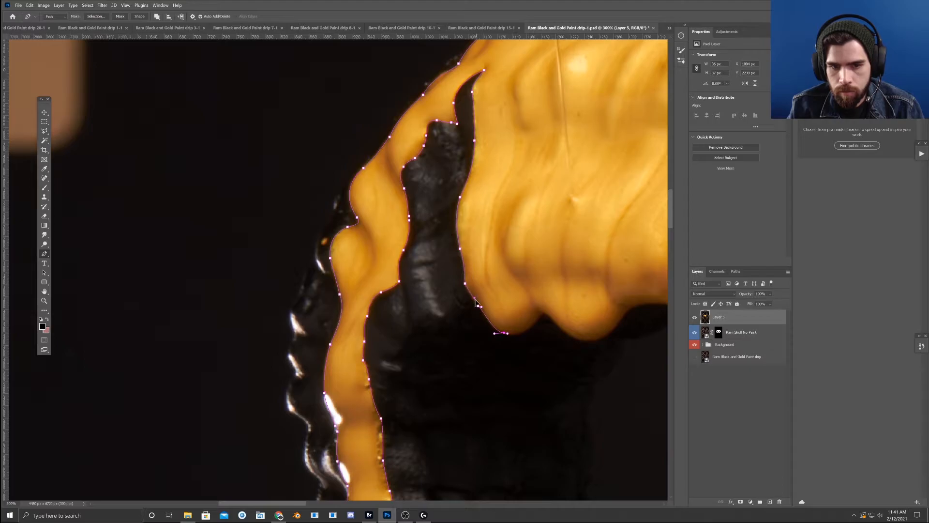
click(532, 326)
drag(532, 328, 521, 339)
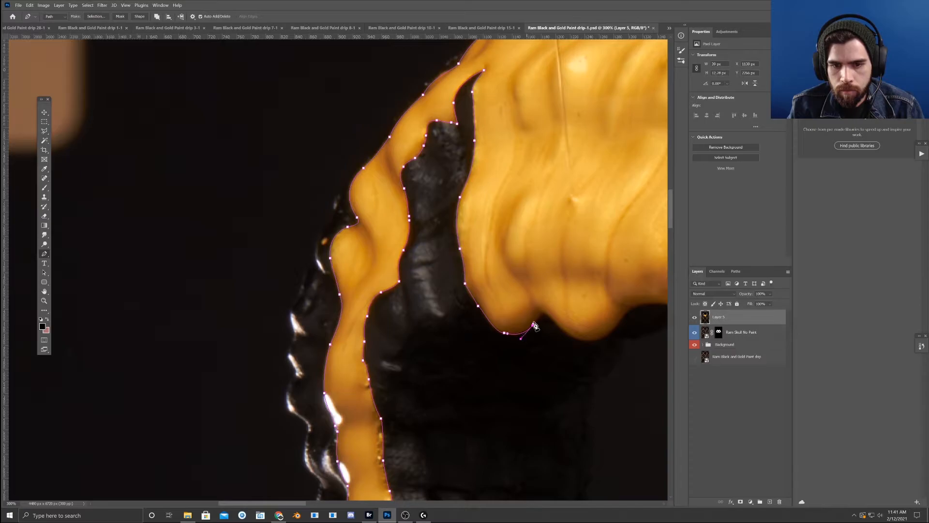
click(541, 315)
drag(552, 322, 404, 267)
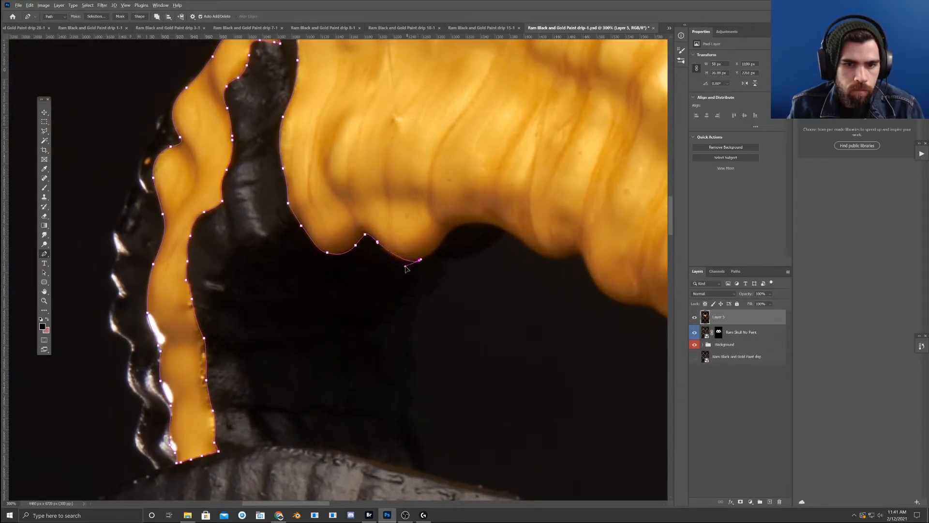
- Trace the Pen path up the second lobe's right side and over the dark arch beside it
click(451, 230)
key(ctrl+z)
drag(450, 233, 421, 260)
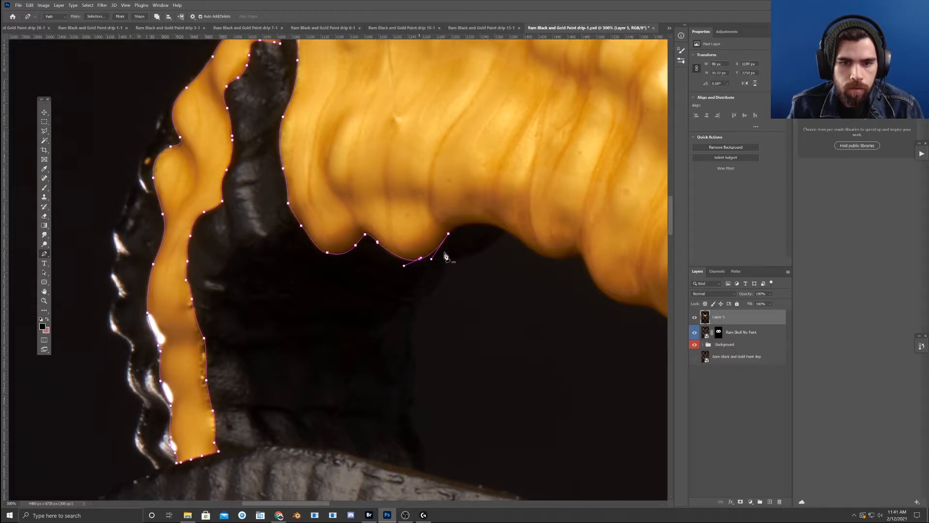
drag(490, 234, 438, 245)
click(445, 237)
drag(444, 240, 458, 251)
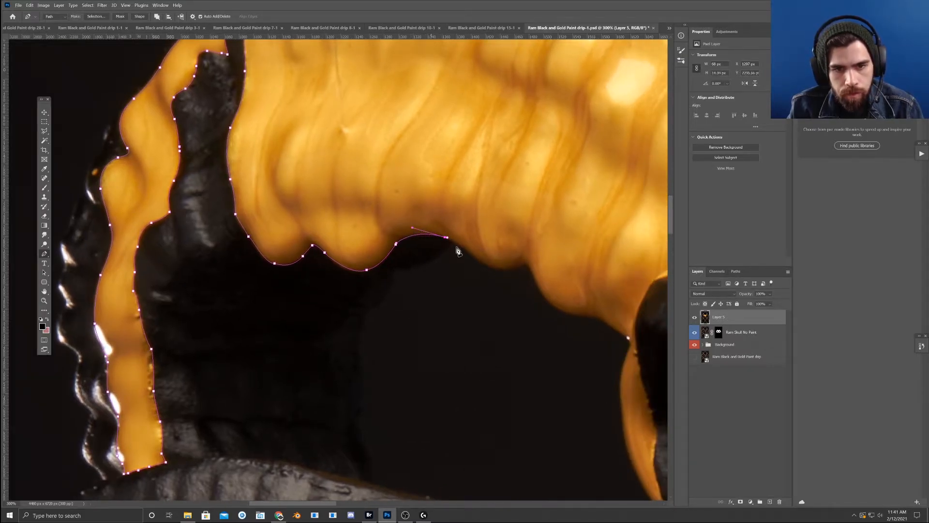
- Extend the Pen path along the underside of the shallow third lobe to the corner at its right end, refining the preceding anchor
click(477, 260)
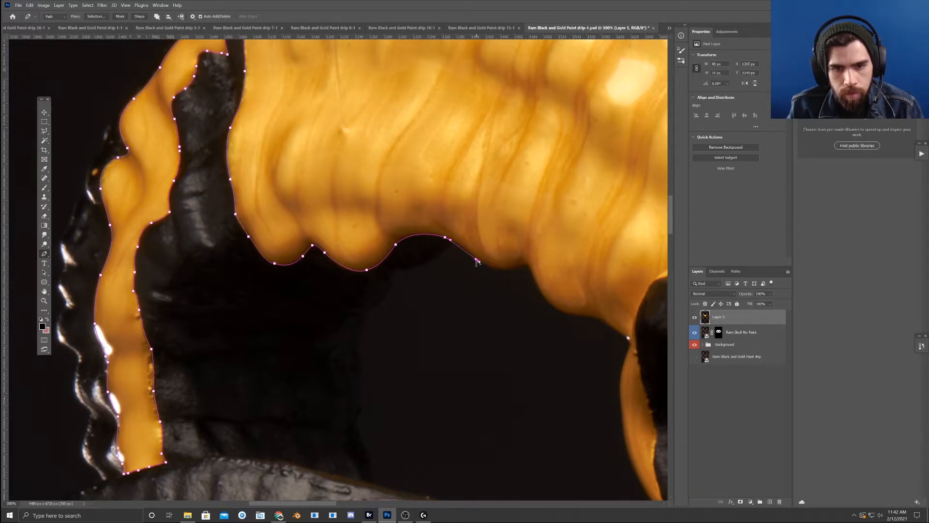
click(520, 266)
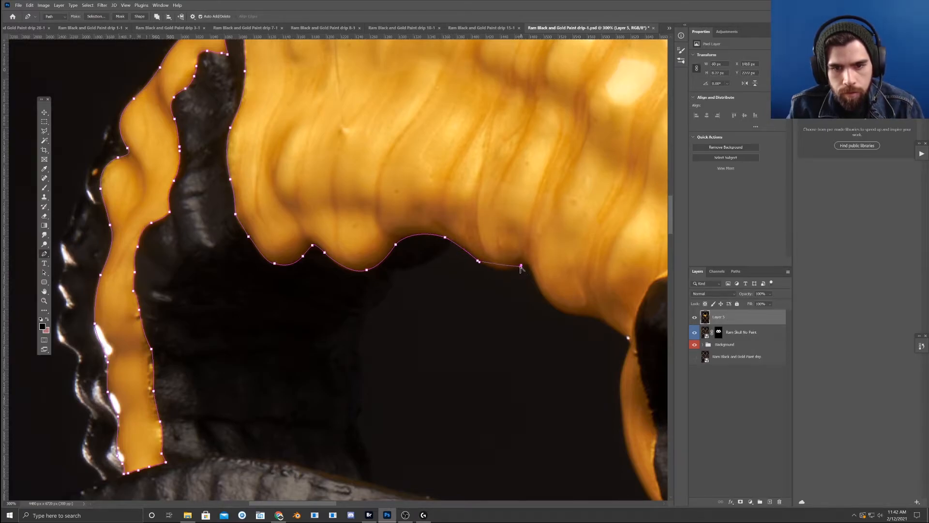
drag(521, 269, 495, 275)
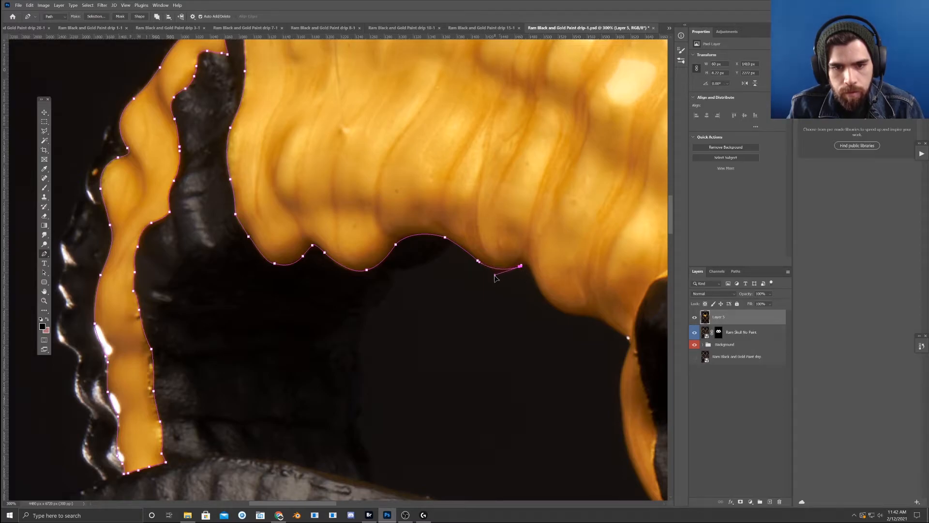
ctrl+click(478, 261)
drag(477, 260, 477, 259)
click(531, 269)
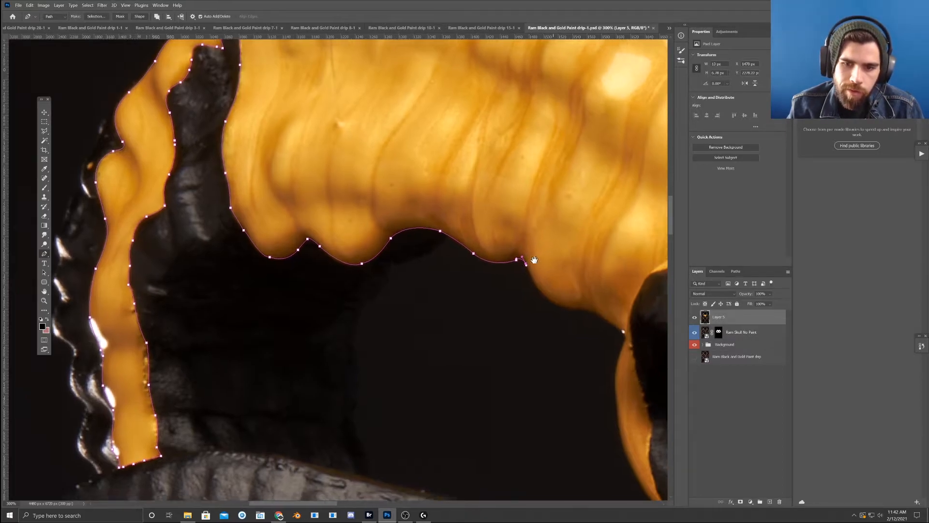
- Curve the Pen path around the fourth gold lobe to the point where the thin drip begins beside the dark horn
drag(548, 275, 494, 235)
click(510, 273)
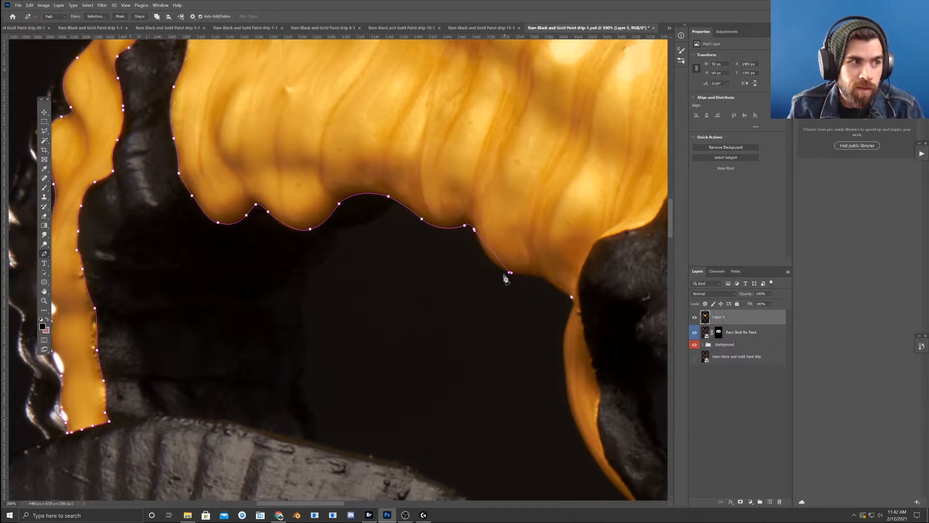
drag(510, 273, 488, 268)
click(474, 229)
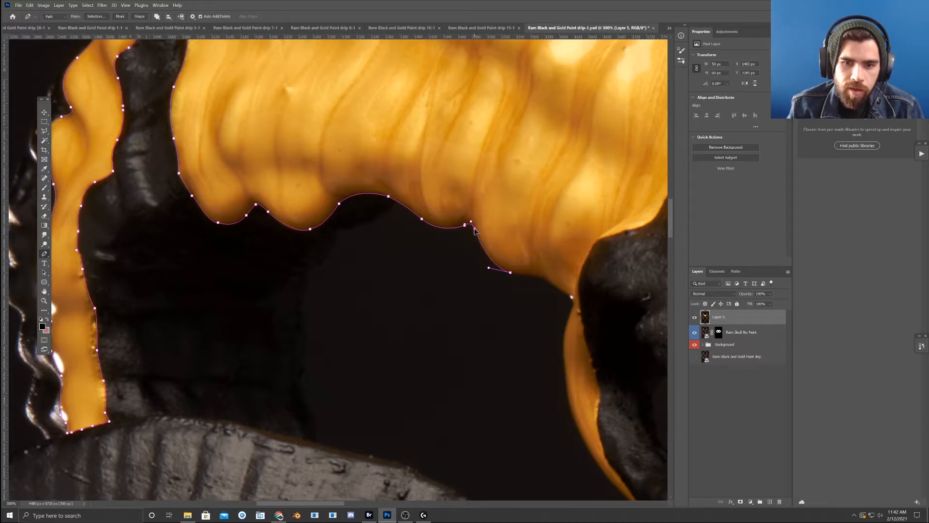
click(547, 280)
click(536, 274)
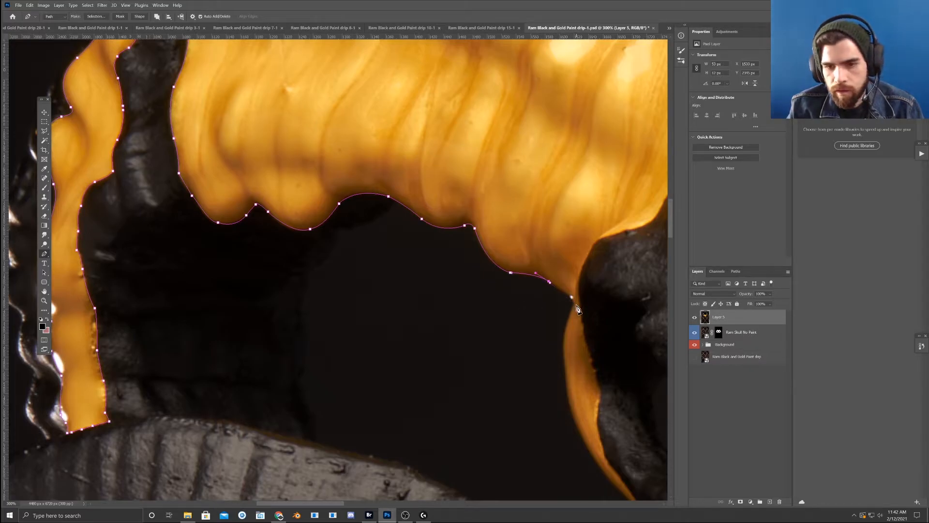
click(574, 303)
- Trace curved Pen path segments down the outer left edge of the thin drip's upper bulge
drag(563, 376, 491, 262)
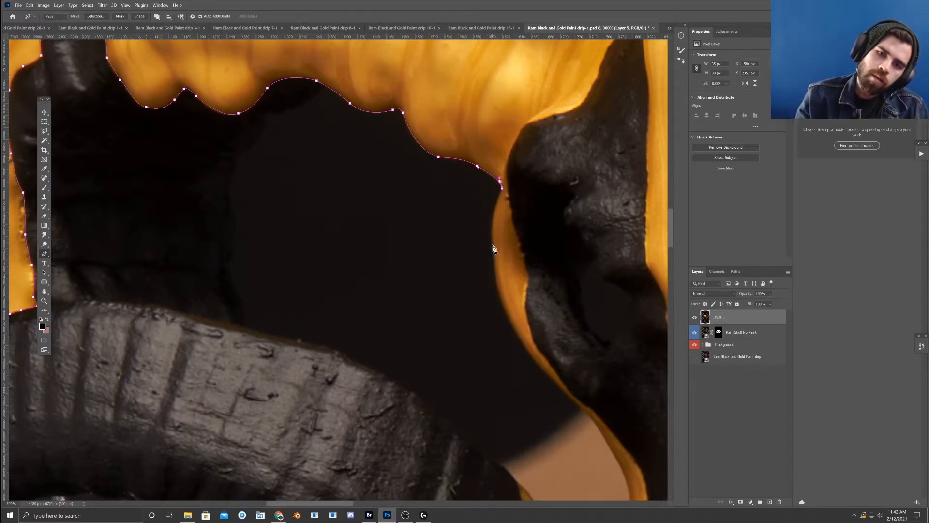
click(492, 243)
drag(492, 238, 487, 225)
drag(502, 189, 488, 218)
drag(528, 251, 516, 199)
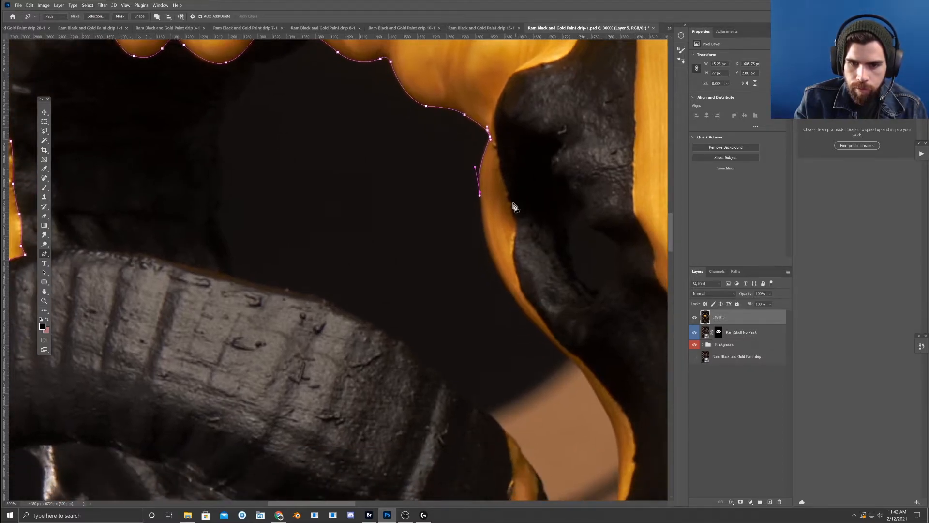
click(501, 277)
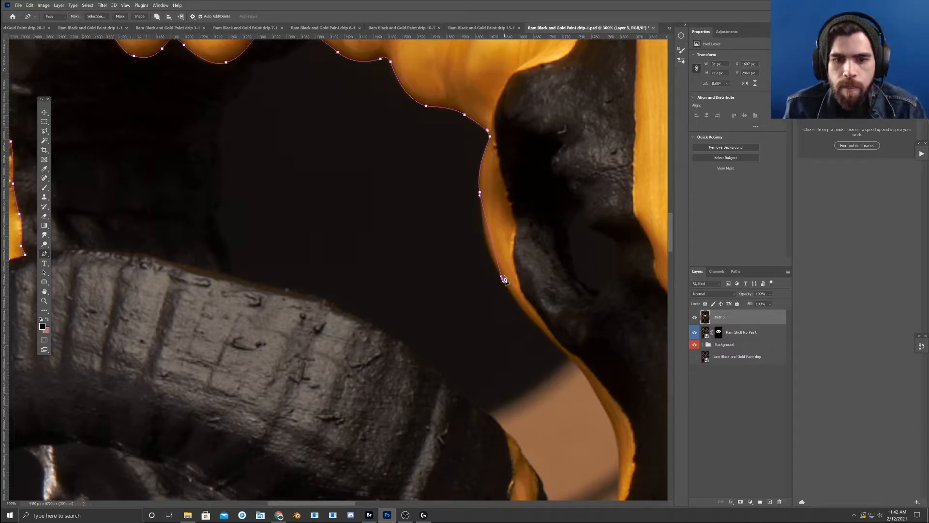
drag(502, 276, 483, 254)
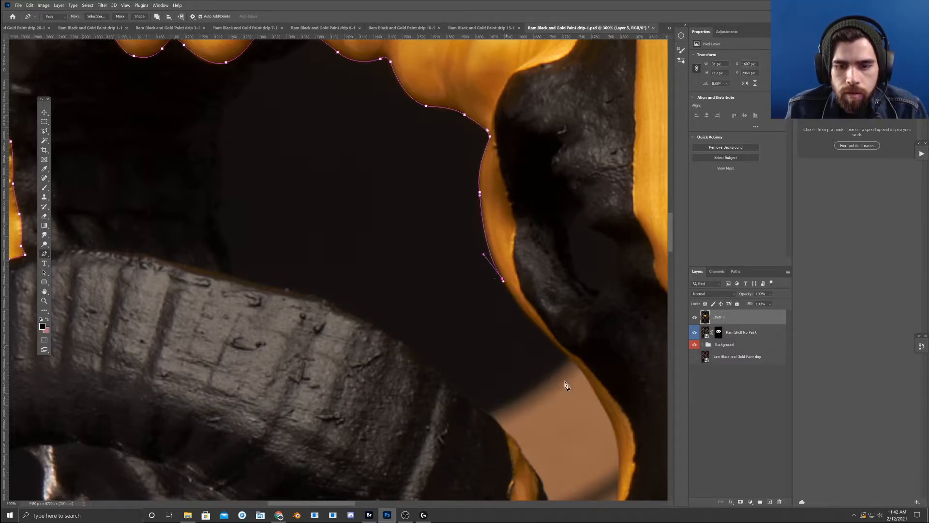
- Continue the Pen path down the thin drip's left edge past where it meets the tan background shape
drag(579, 391, 441, 247)
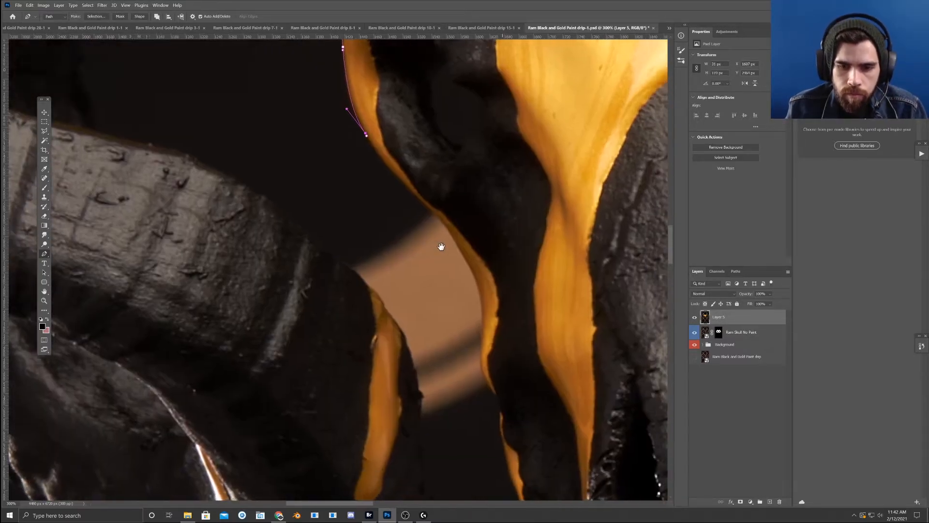
click(437, 217)
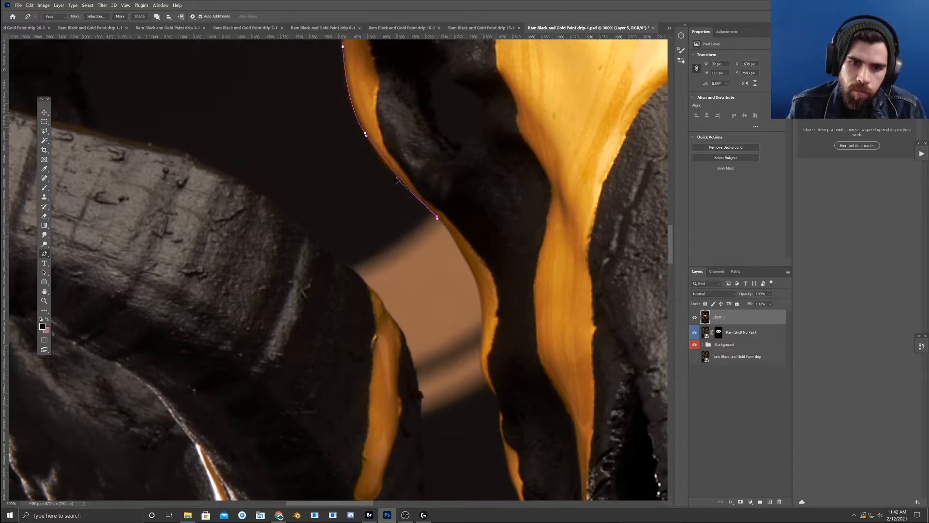
click(381, 165)
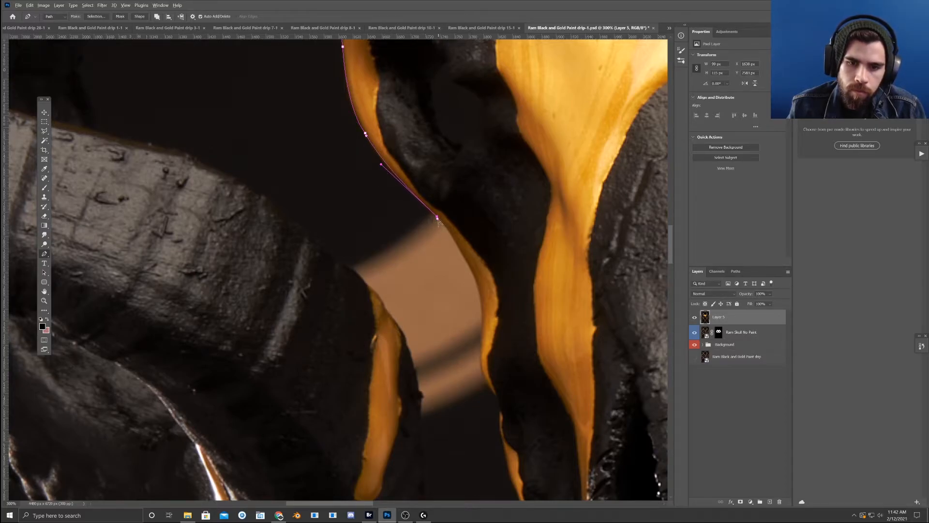
click(460, 250)
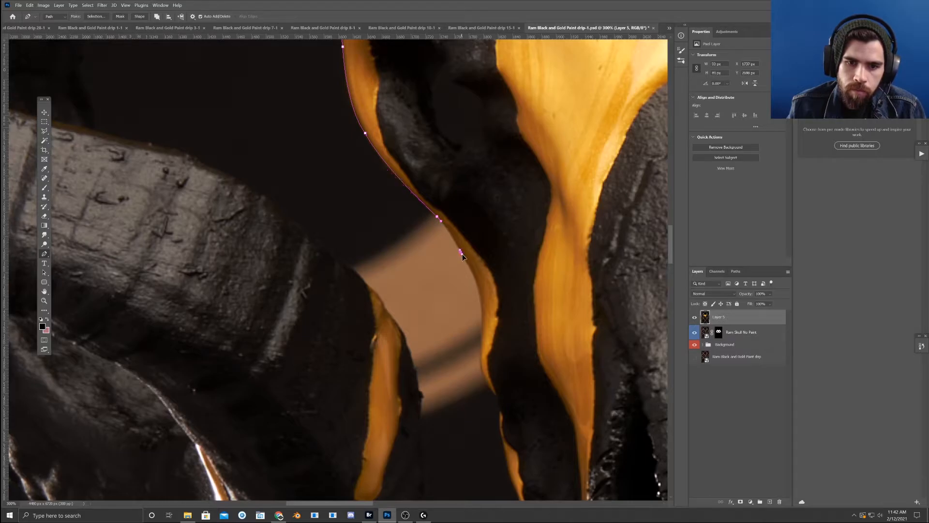
- Extend the Pen path along the drip's edge beside the tan background down to the narrow point below its lower bulge
scroll(462, 271, down, 2)
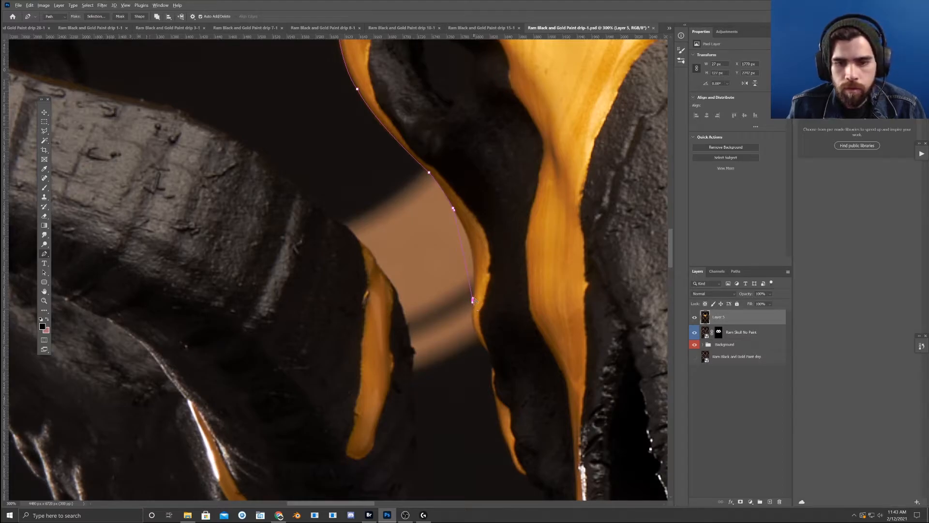
scroll(501, 301, down, 3)
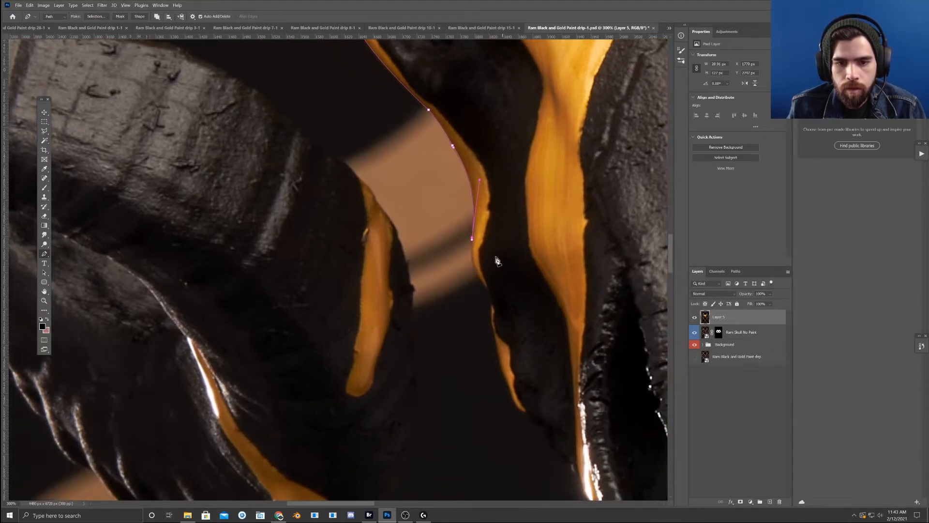
drag(488, 293, 470, 275)
drag(545, 249, 364, 147)
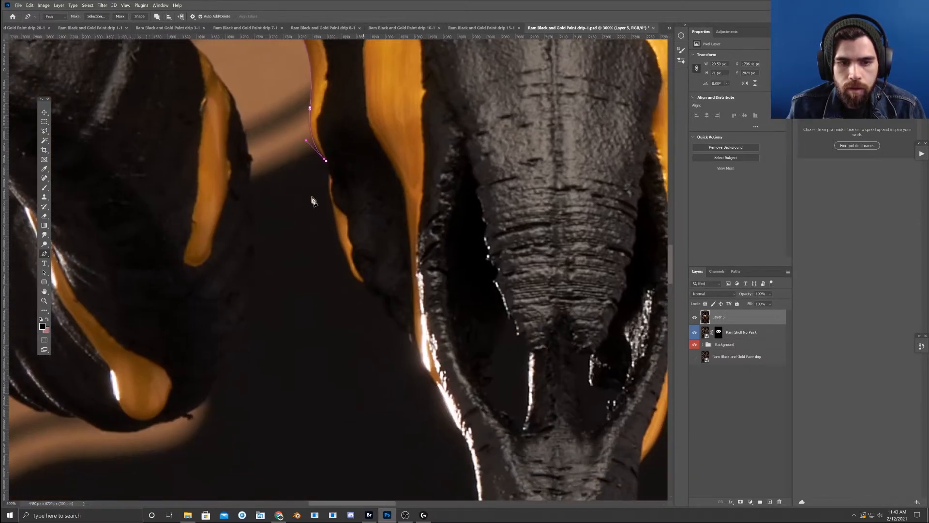
drag(290, 238, 359, 343)
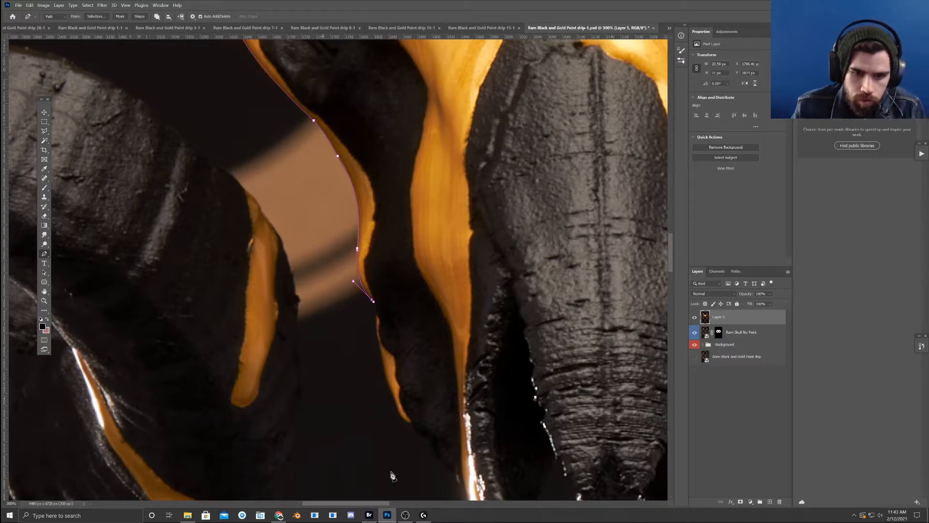
- Review the traced path against the whole skull and examine the drip's narrow lower point
drag(429, 346, 401, 388)
drag(343, 344, 344, 345)
drag(386, 375, 376, 472)
key(ctrl+minus)
key(ctrl+minus)
key(ctrl+minus)
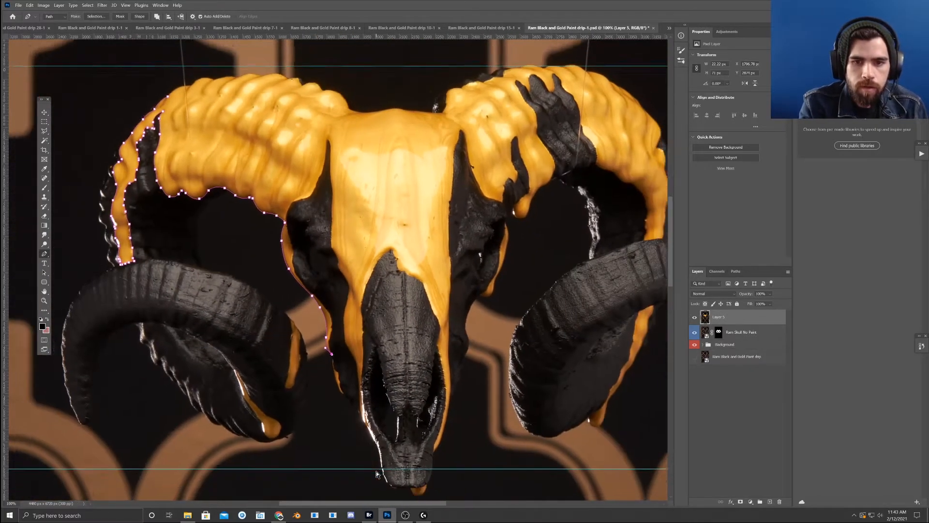
key(ctrl+plus)
key(ctrl+plus)
key(ctrl+plus)
key(ctrl+plus)
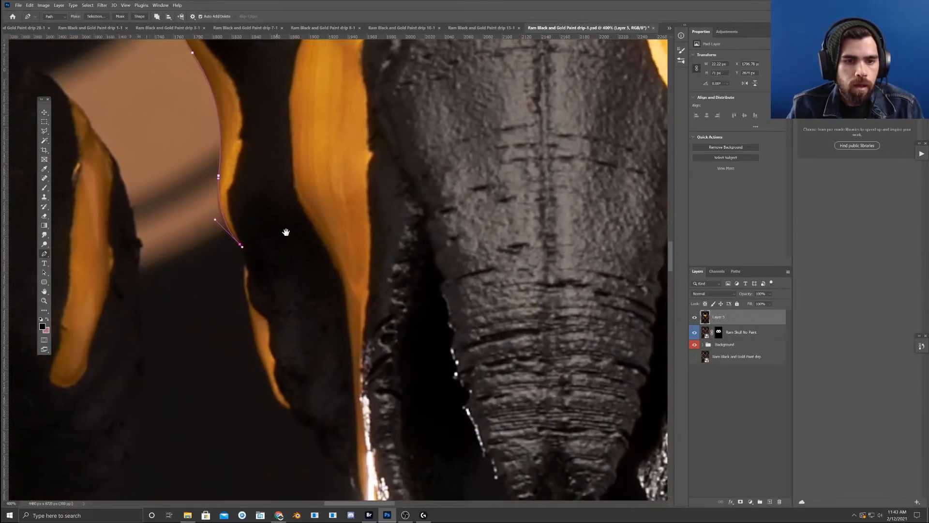
- Turn the Pen path around the drip's narrow lower point and trace up the inner edge of its lower bulge
drag(249, 185, 259, 214)
scroll(258, 191, up, 3)
key(ctrl+z)
key(ctrl+z)
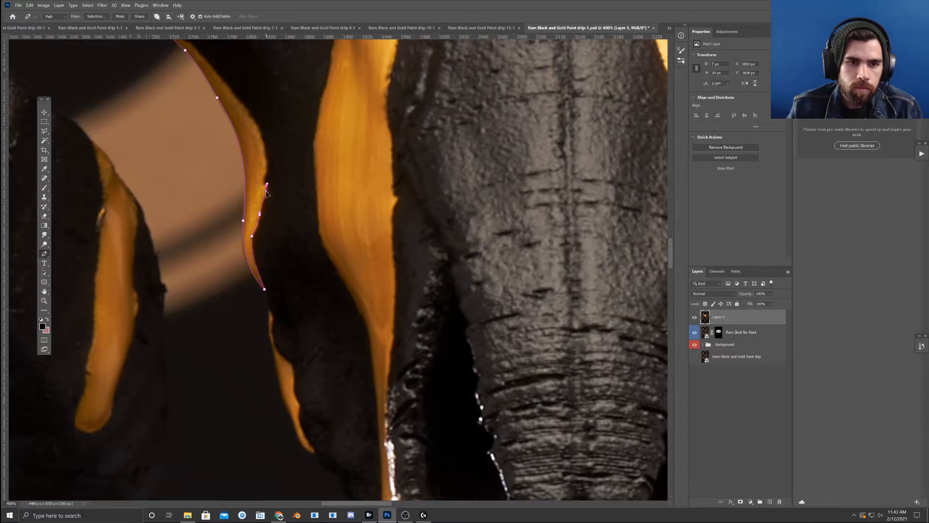
scroll(265, 191, up, 3)
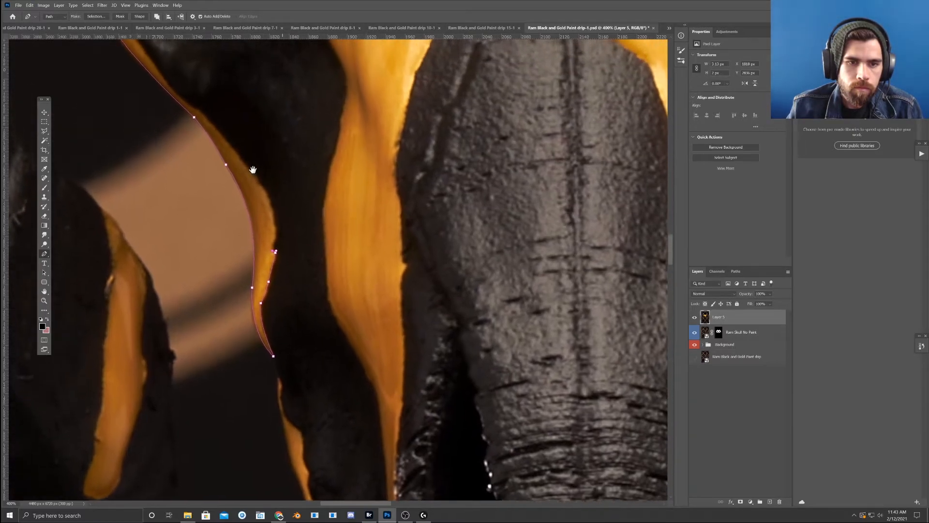
drag(251, 173, 279, 234)
key(ctrl+z)
key(ctrl+z)
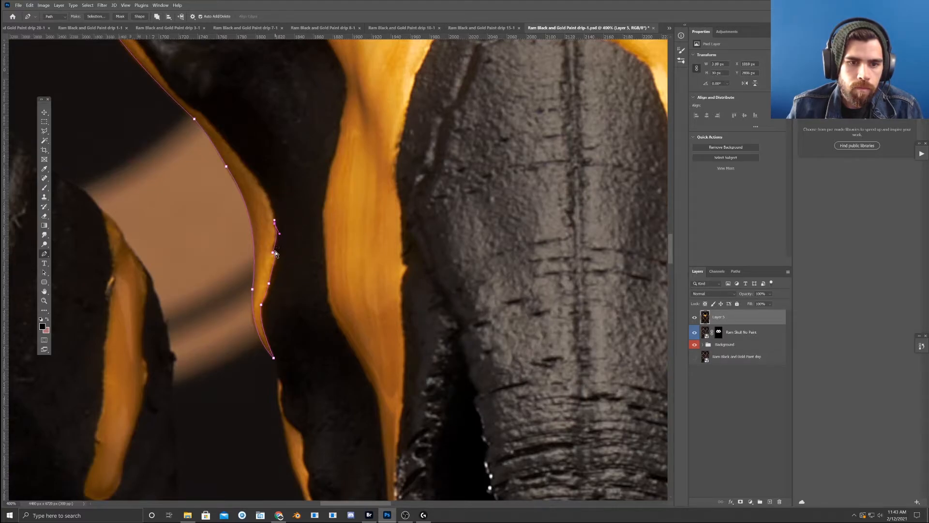
drag(304, 192, 323, 235)
key(ctrl+z)
key(ctrl+z)
key(ctrl+z)
- Trace the Pen path with closely spaced points around the small notch on the drip's inner edge
key(ctrl+plus)
key(ctrl+plus)
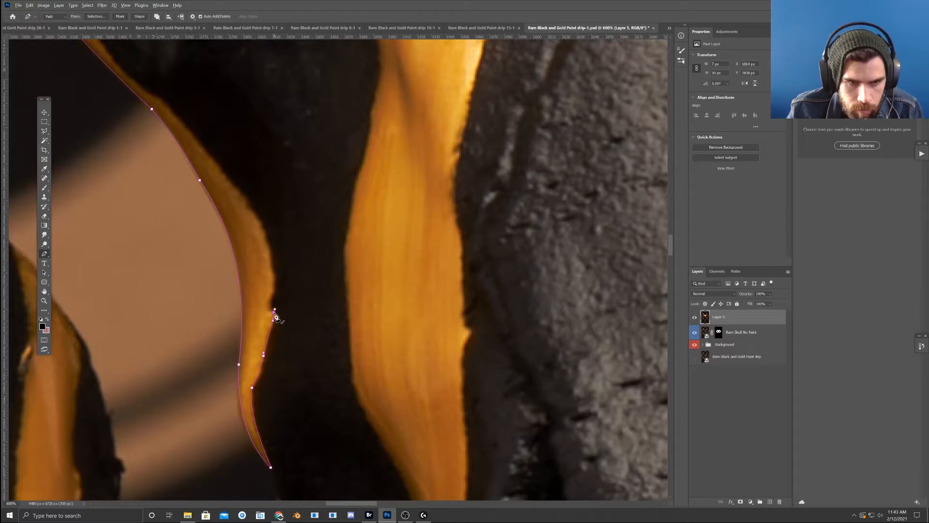
drag(275, 316, 276, 311)
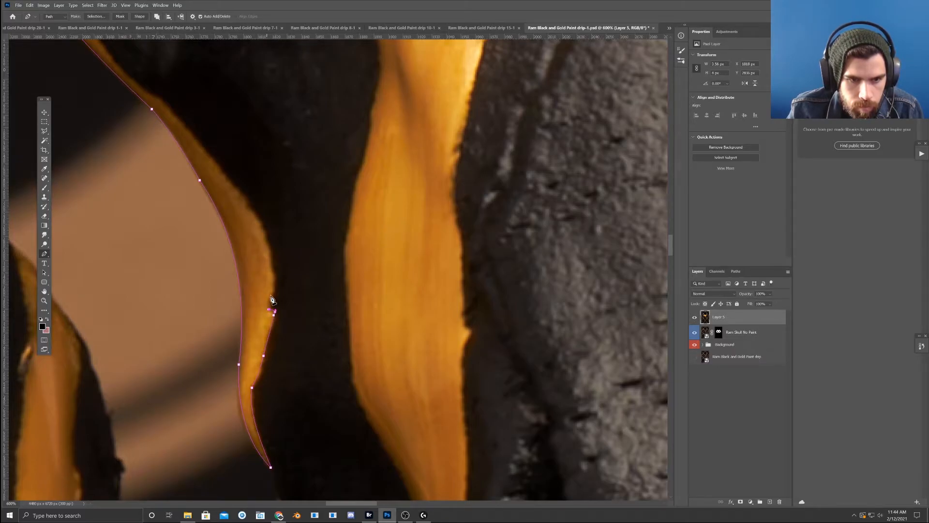
click(271, 297)
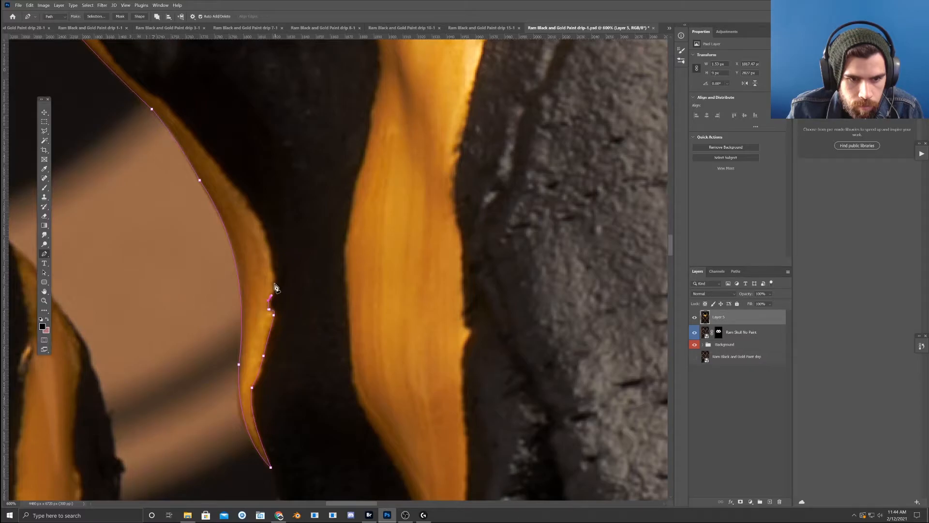
drag(285, 270, 284, 283)
click(271, 273)
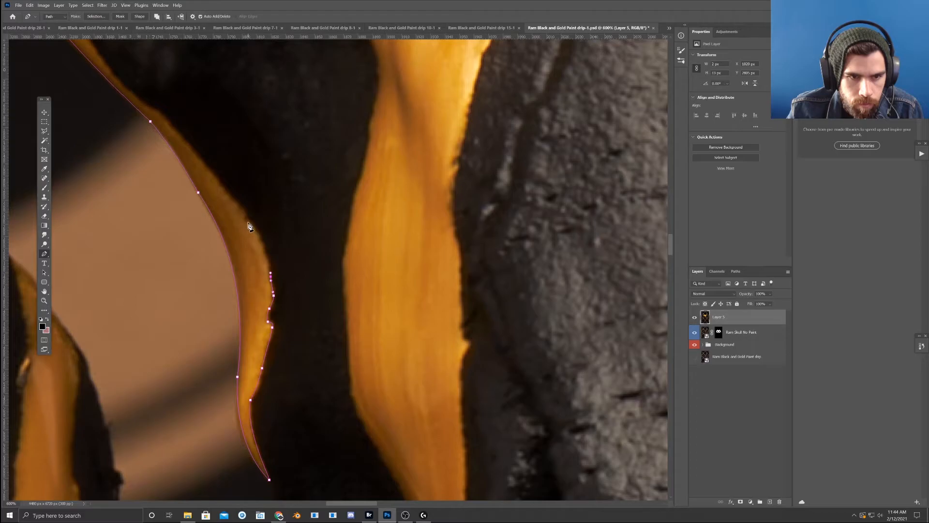
- Curve the Pen path over the upper part of the drip's bulge to the thin neck beside the tan background shape
click(268, 248)
click(247, 219)
drag(231, 199, 262, 212)
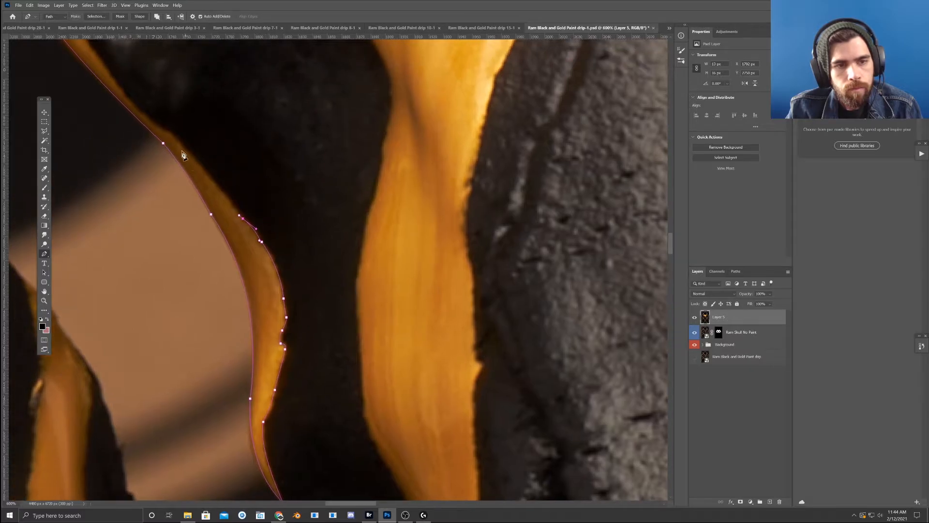
drag(232, 156, 301, 246)
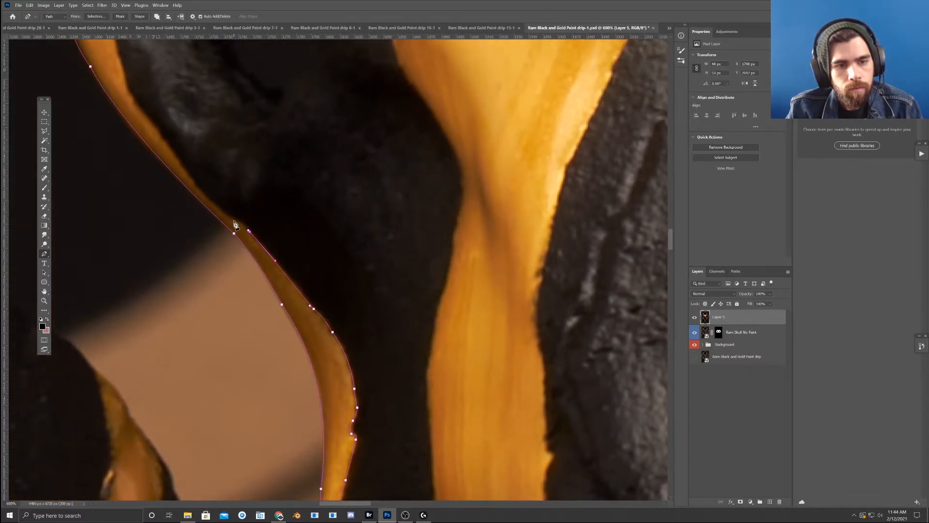
drag(235, 217, 248, 239)
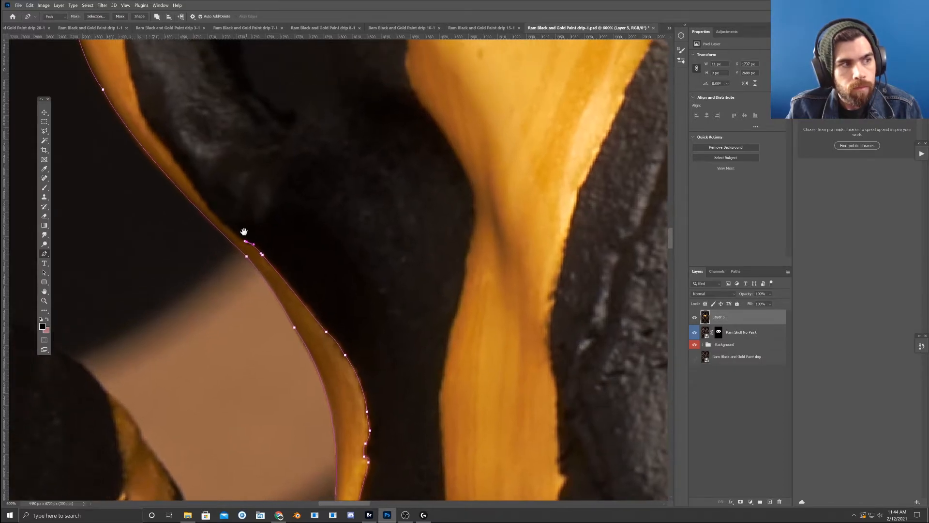
- Continue the Pen path from the thin neck up the drip's inner edge along the grey bone
click(202, 201)
drag(203, 201, 217, 222)
drag(195, 164, 219, 196)
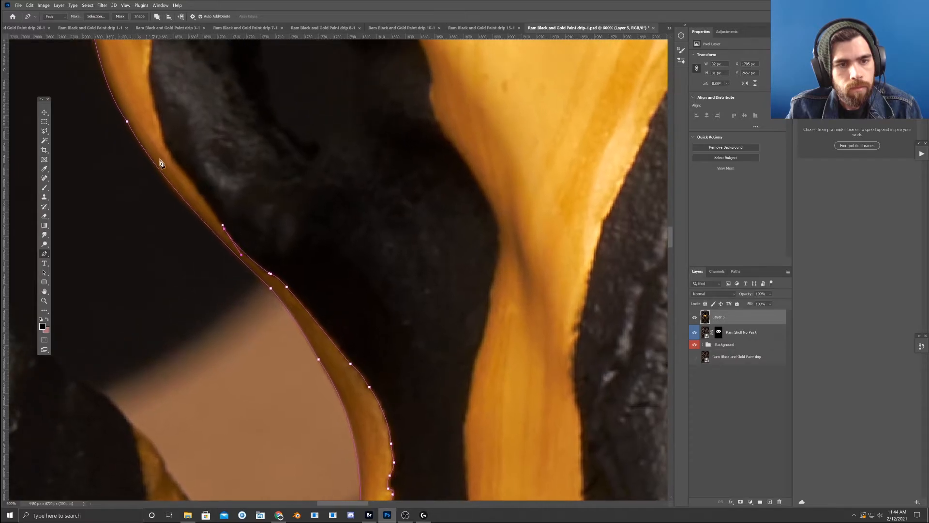
drag(166, 146, 179, 165)
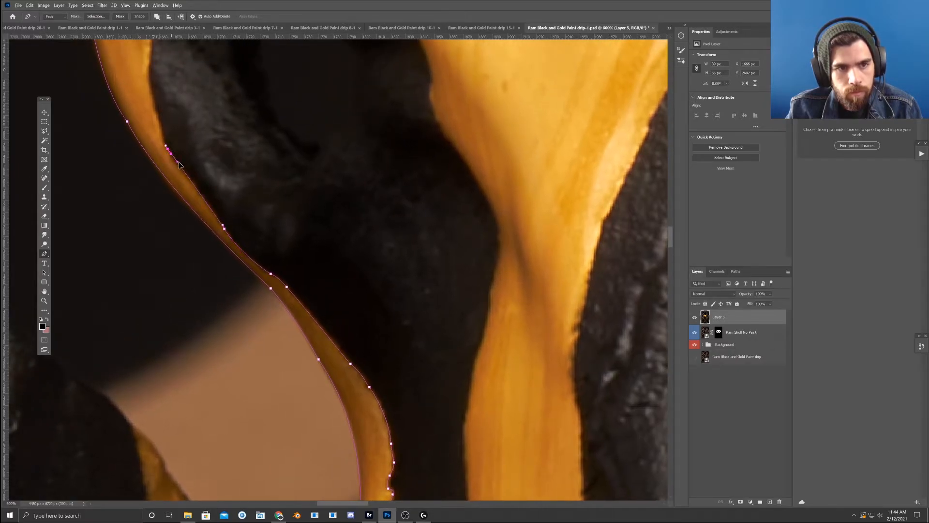
drag(207, 131, 238, 230)
drag(182, 165, 181, 172)
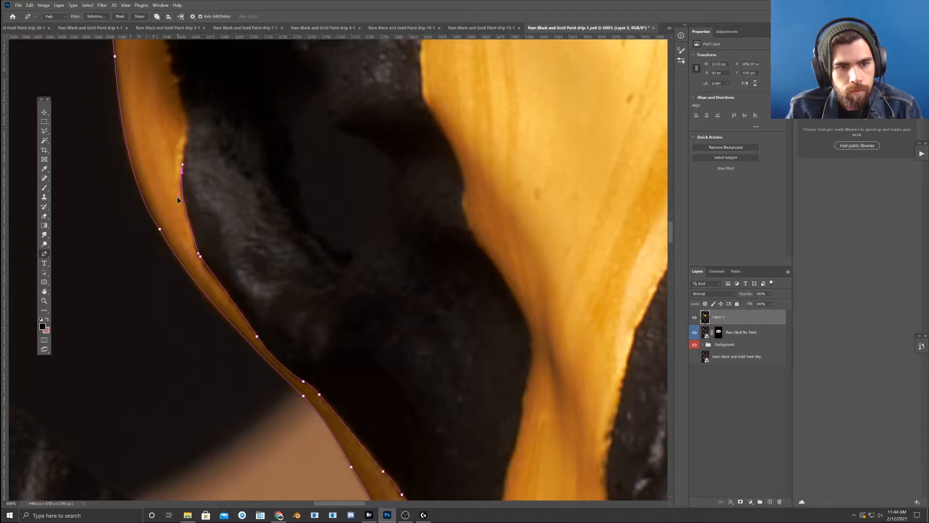
- Extend the Pen path around the corner in the widening drip's inner edge and up beside the black hollow
drag(188, 114, 248, 221)
key(ctrl+z)
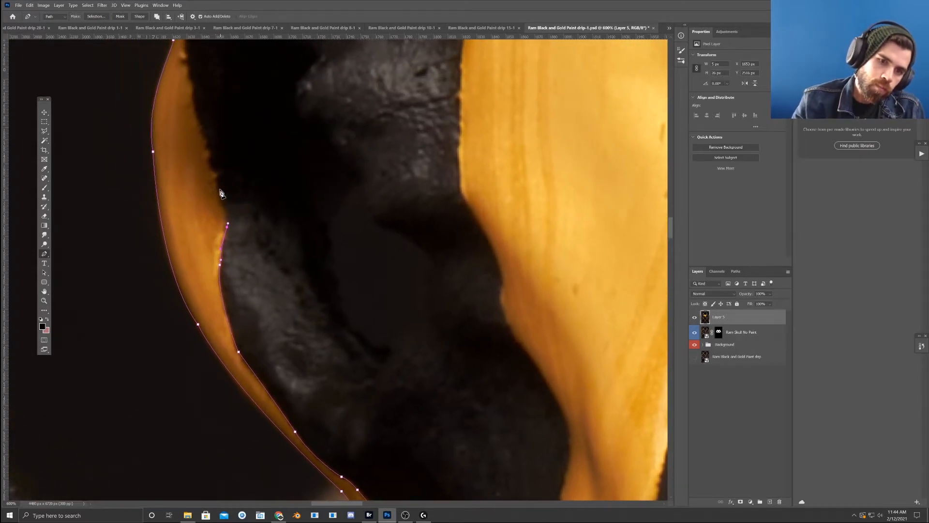
drag(219, 191, 249, 231)
drag(207, 145, 216, 198)
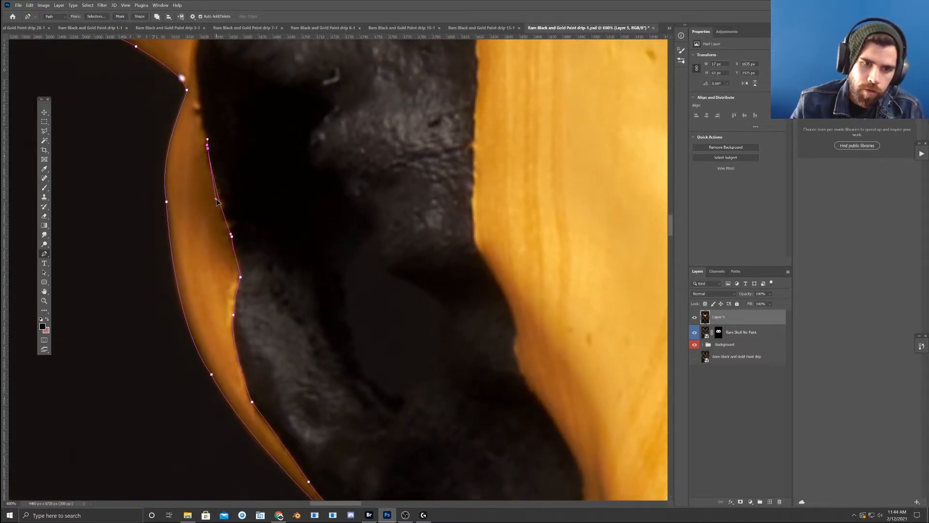
drag(241, 145, 255, 197)
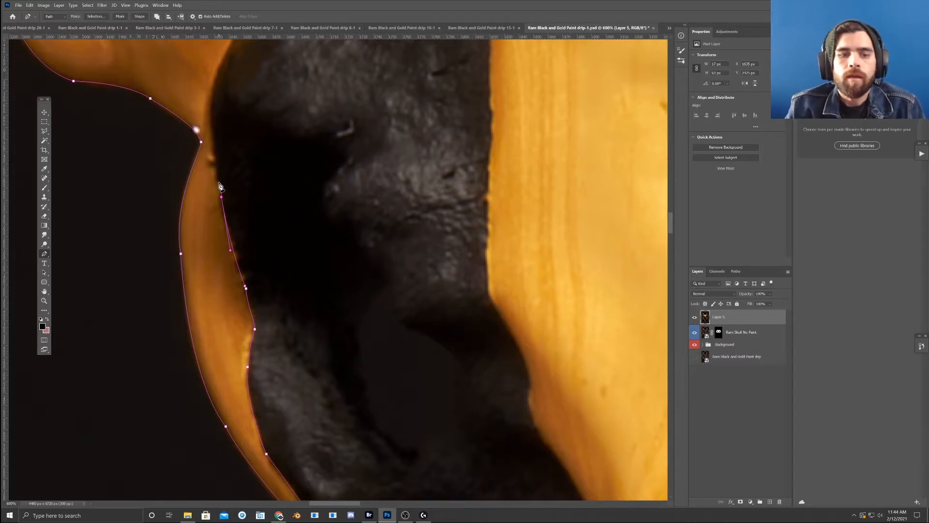
- Trace the Pen path up the left side of the dark bone patch and around its rounded upper corner
drag(210, 116, 211, 175)
drag(236, 142, 243, 253)
drag(230, 164, 213, 194)
click(245, 144)
drag(266, 177, 245, 241)
click(254, 189)
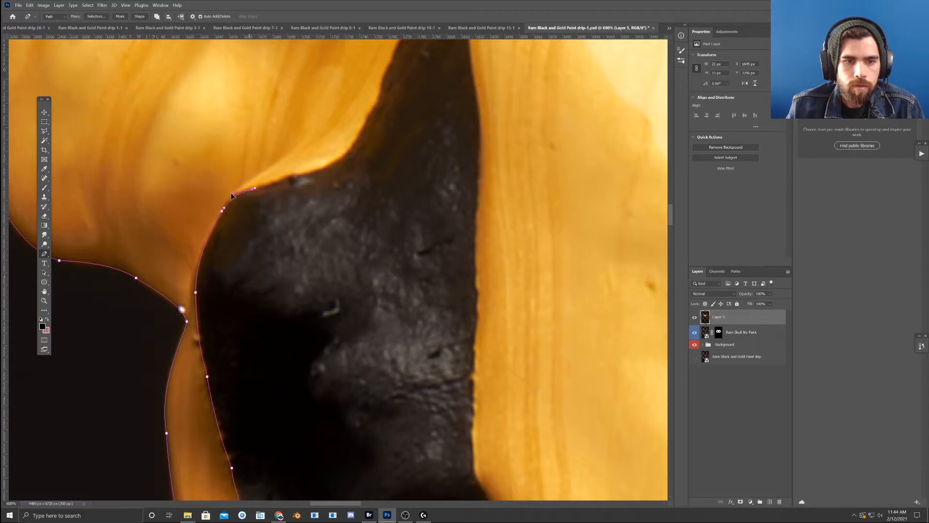
- Add Pen path points along the gold edge above the dark bone patch toward the base of the dark wedge
click(318, 172)
drag(316, 172, 287, 180)
key(ctrl+z)
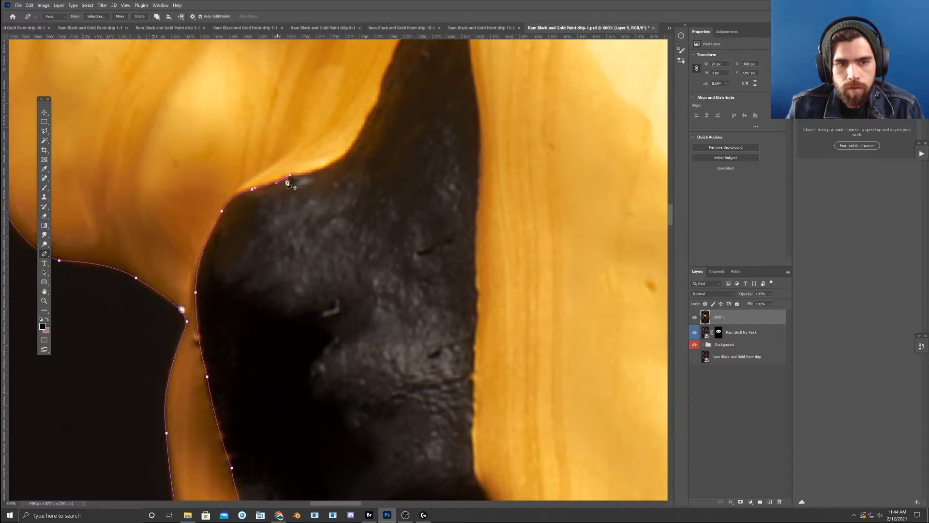
drag(319, 172, 314, 176)
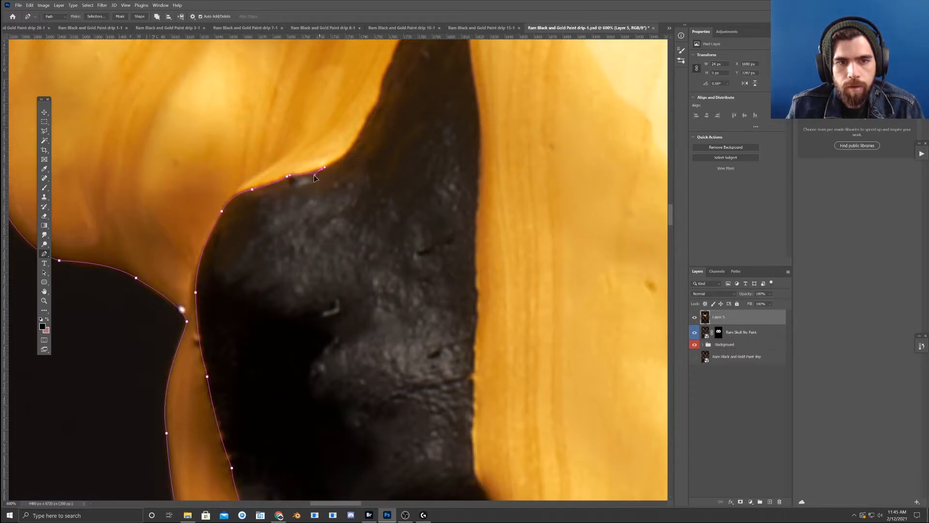
drag(374, 160, 350, 202)
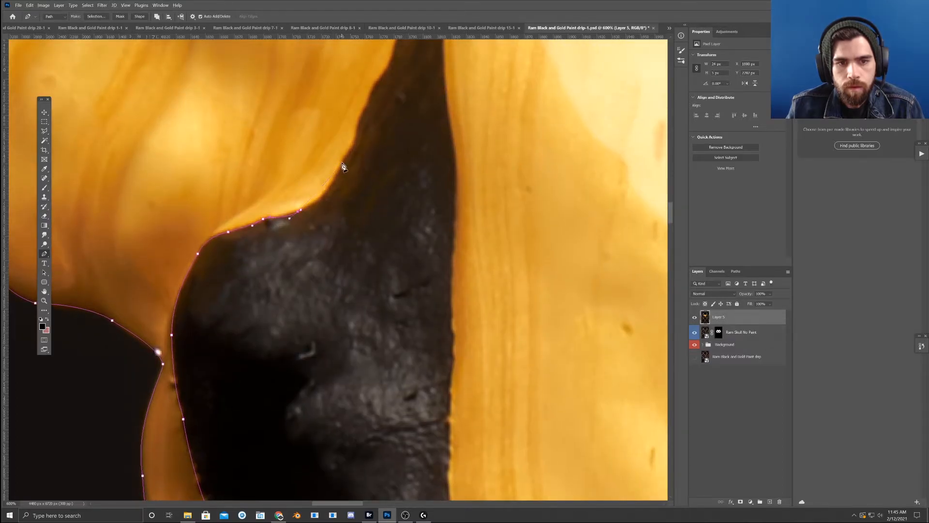
- Curve the Pen path from the top of the dark bone patch up the lower left edge of the dark wedge
drag(344, 158, 354, 209)
drag(351, 176, 337, 206)
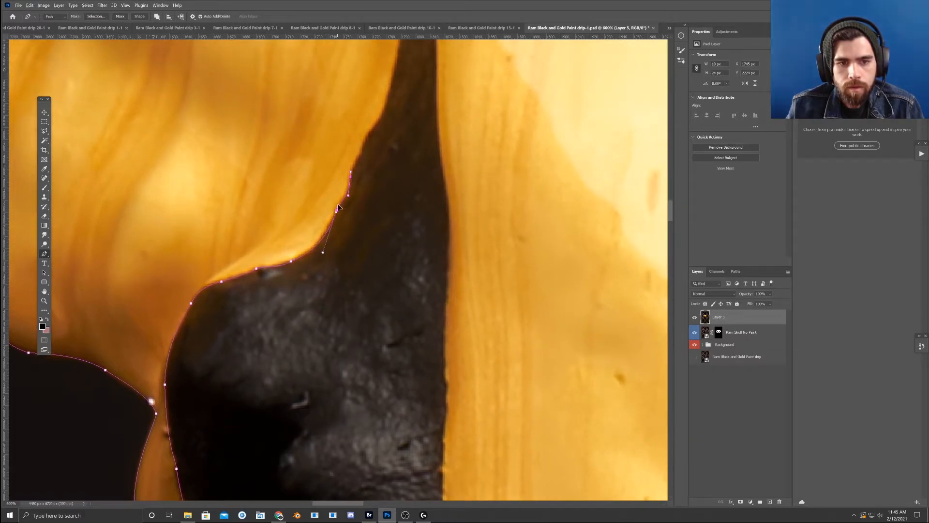
drag(367, 173, 358, 209)
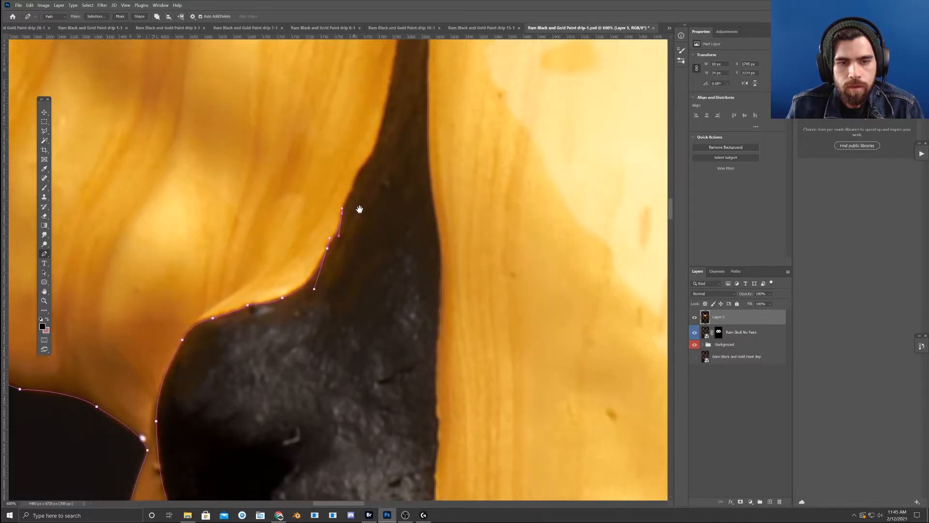
click(360, 171)
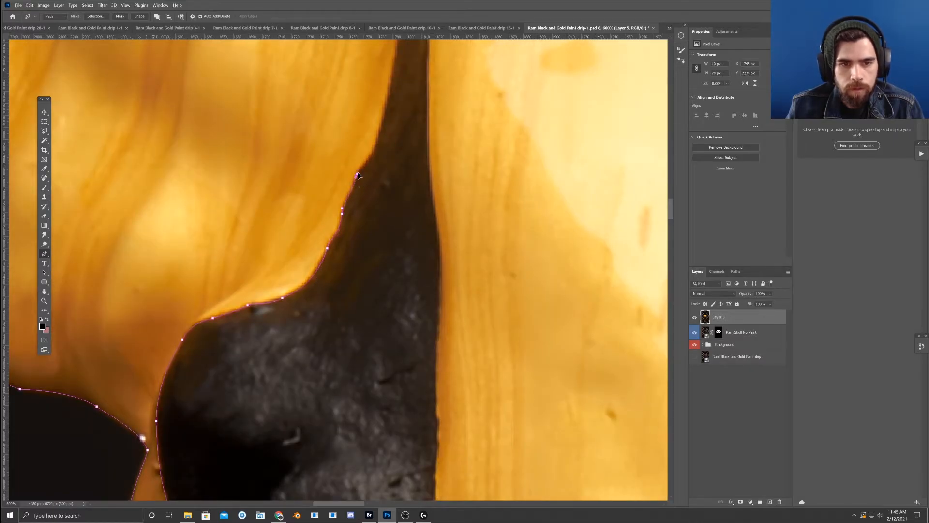
drag(352, 193, 351, 193)
drag(369, 183, 358, 225)
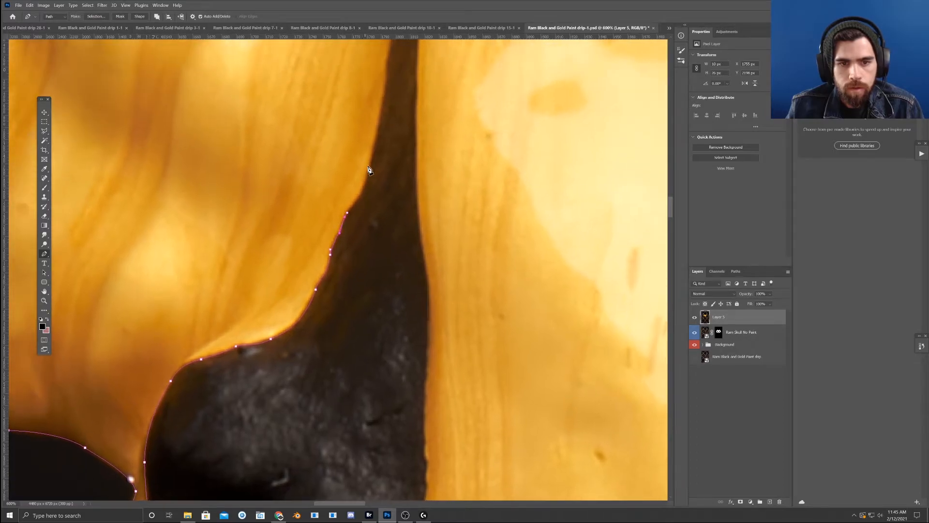
- Trace the Pen path up the dark wedge's narrowing left edge and around its pointed tip
drag(373, 149, 376, 145)
drag(368, 180, 371, 253)
drag(366, 150, 372, 209)
drag(360, 146, 361, 143)
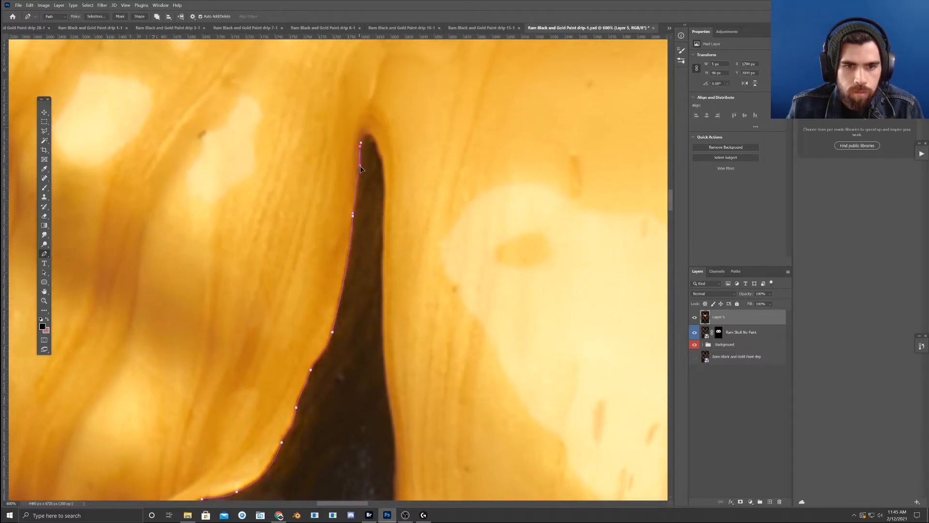
click(374, 141)
drag(365, 129, 366, 128)
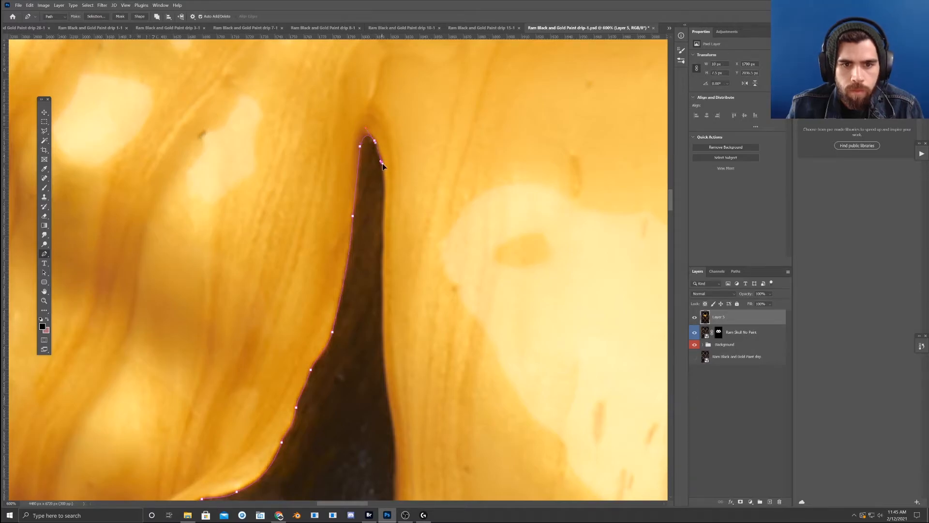
- Extend the Pen path from the wedge's tip down the upper part of its right edge
drag(385, 224, 381, 183)
click(383, 244)
key(ctrl+z)
drag(382, 188, 382, 194)
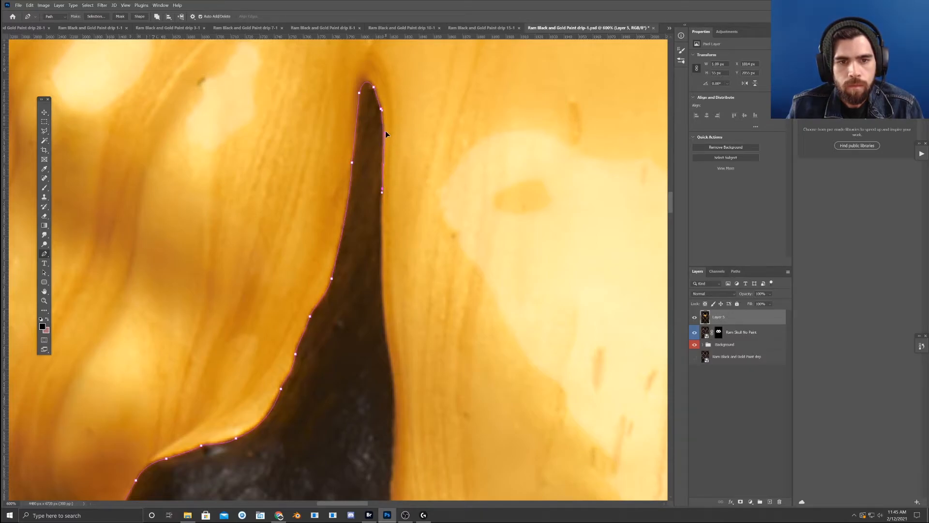
drag(391, 253, 392, 158)
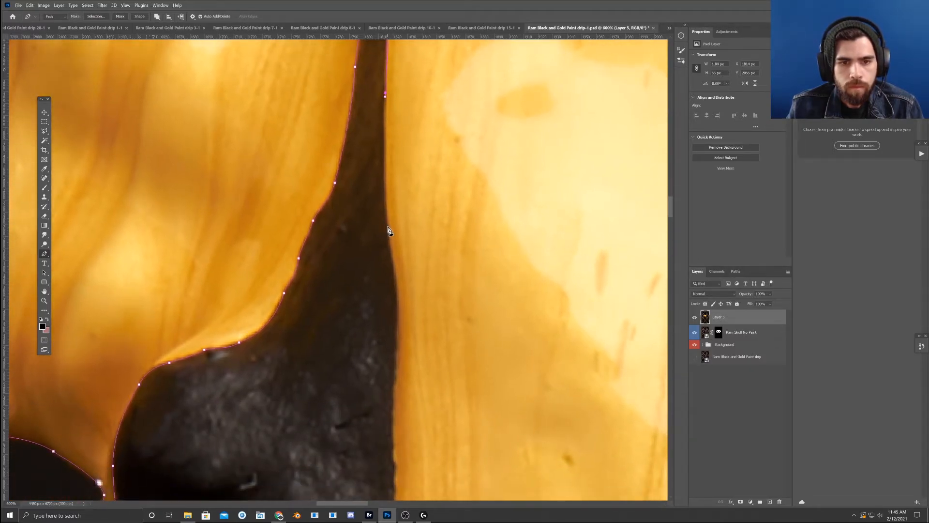
key(ctrl+z)
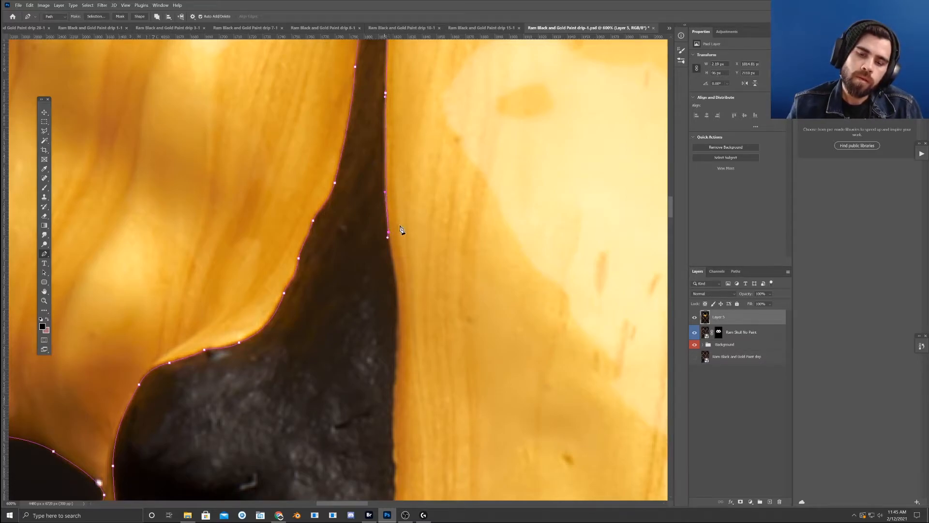
- Continue the Pen path down the forehead paint's edge past the wedge's base and alongside the dark bone patch
drag(396, 217, 391, 122)
click(392, 217)
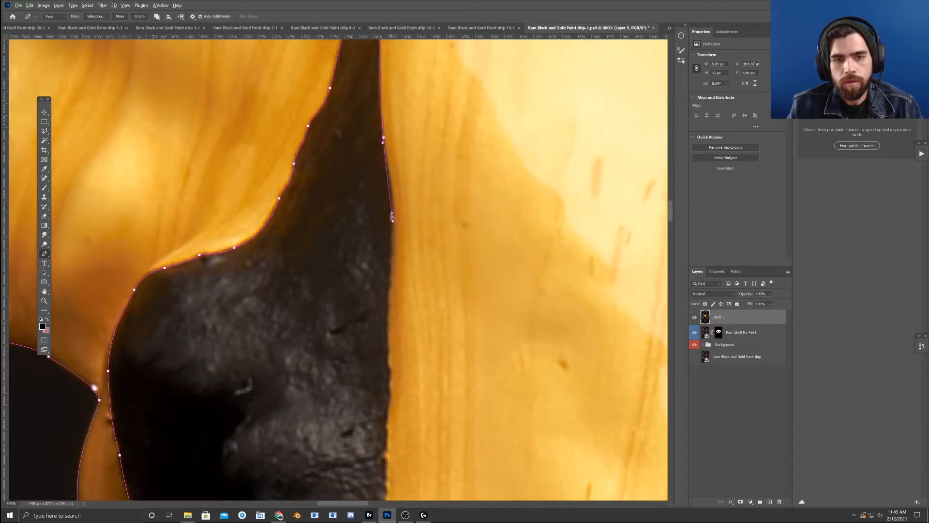
click(394, 190)
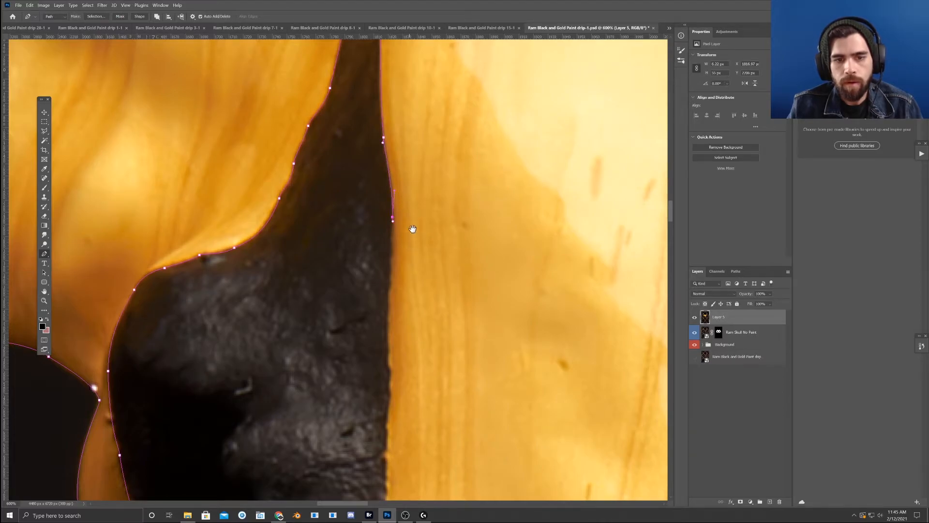
drag(410, 264, 407, 186)
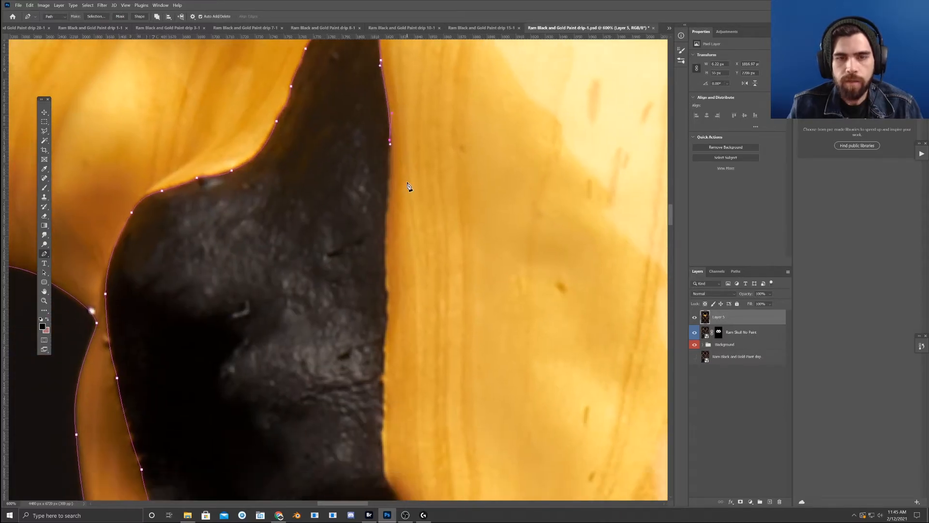
click(387, 228)
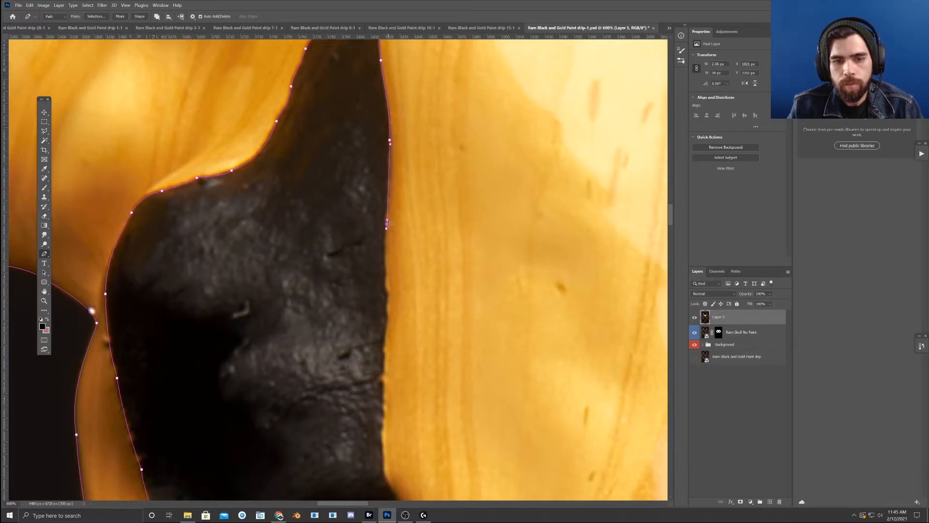
- Extend the Pen path down the forehead paint's nearly straight left edge alongside the dark bone patch
drag(390, 203, 389, 199)
drag(411, 256, 411, 204)
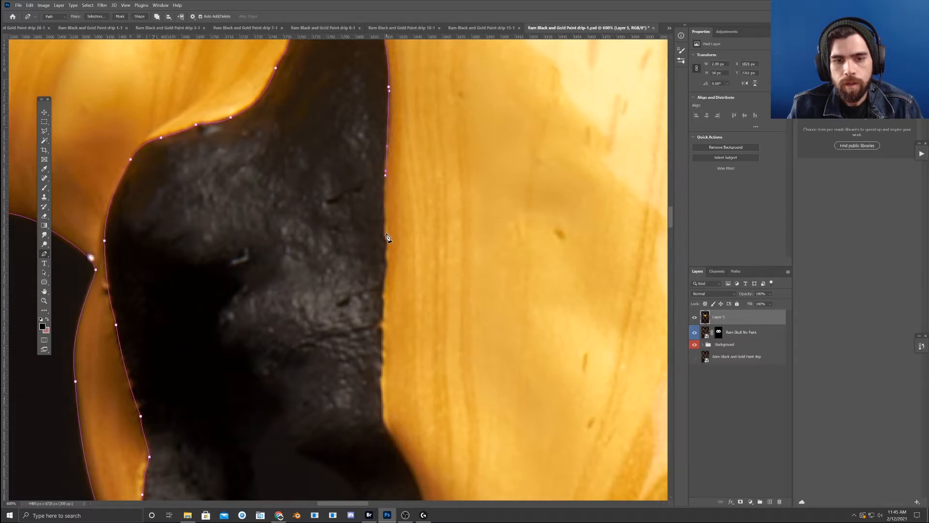
scroll(386, 223, down, 2)
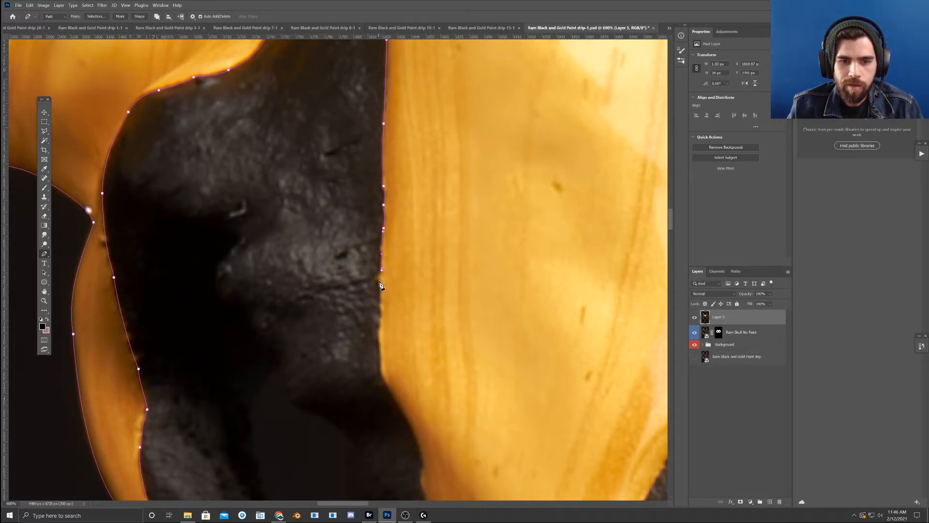
scroll(380, 285, down, 1)
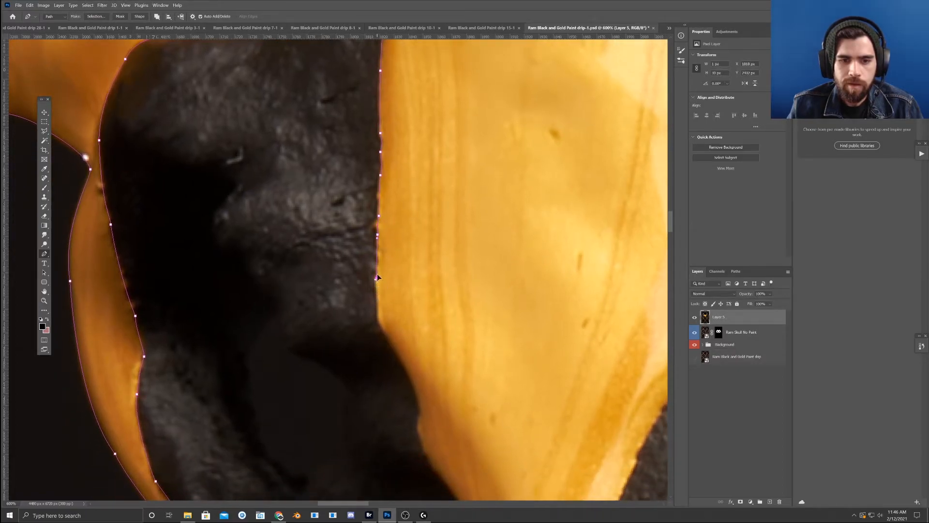
- Continue the Pen path to the dark patch's lower corner and around the bend where the paint edge turns diagonal
drag(379, 256, 379, 258)
click(377, 305)
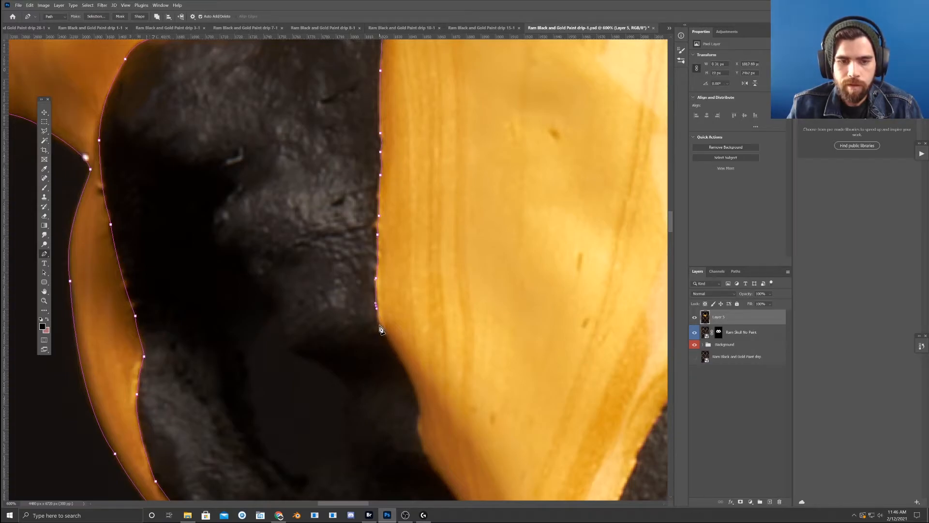
key(ctrl+z)
click(378, 321)
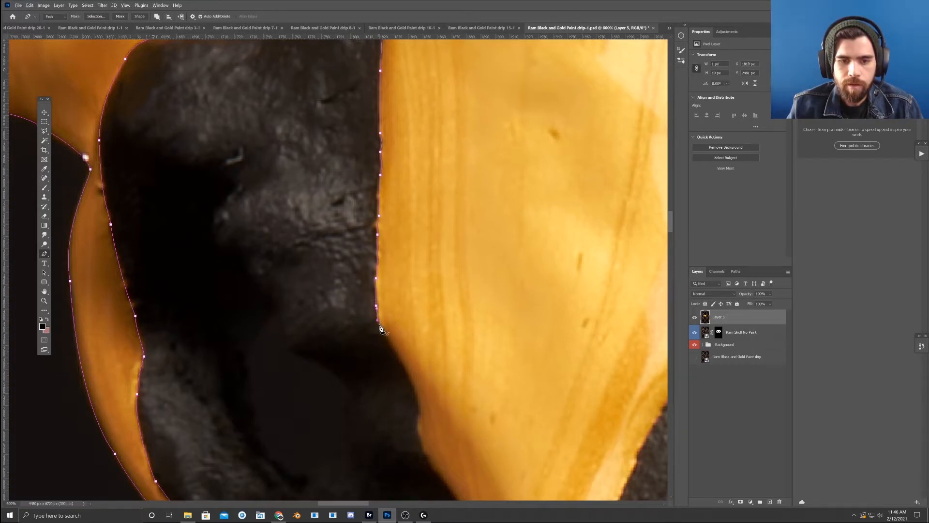
click(384, 334)
click(383, 333)
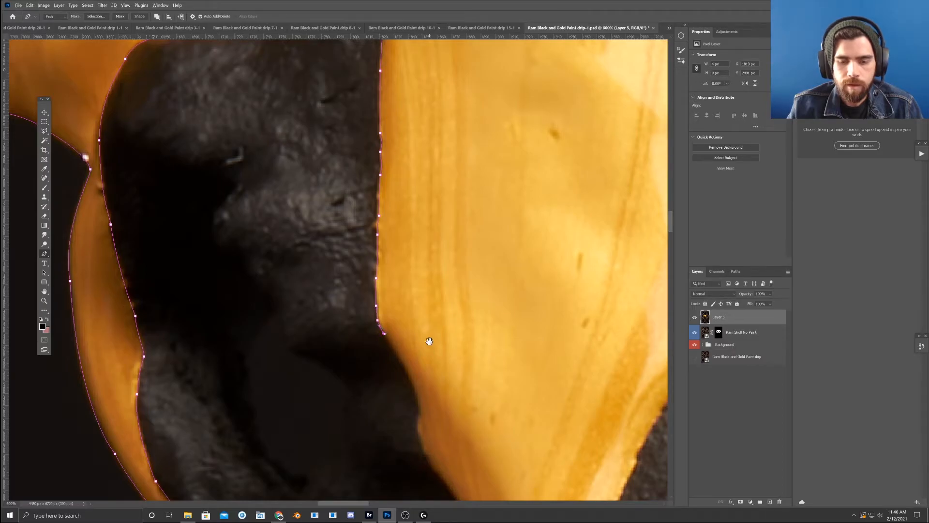
- Curve the Pen path from the corner down the diagonal paint edge to the small notch, adjusting its handles to fit
drag(429, 348, 377, 240)
click(368, 303)
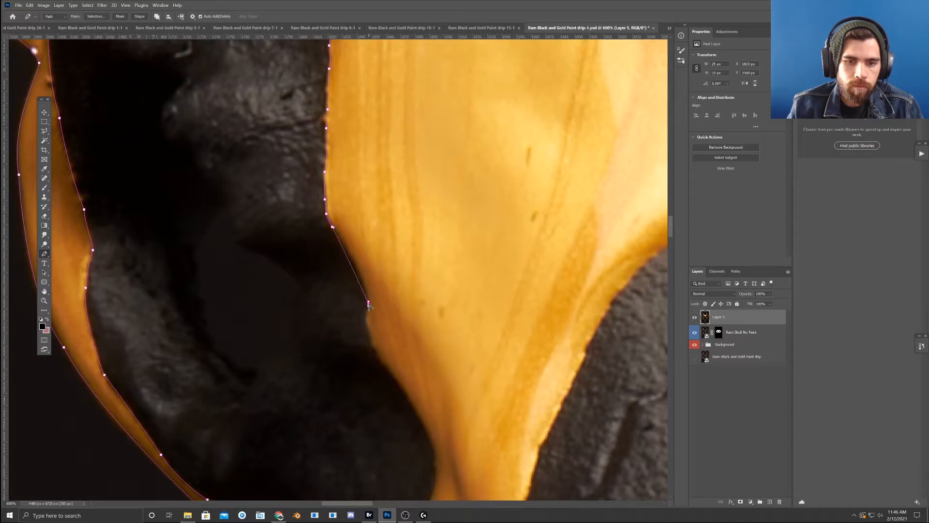
drag(368, 303, 368, 280)
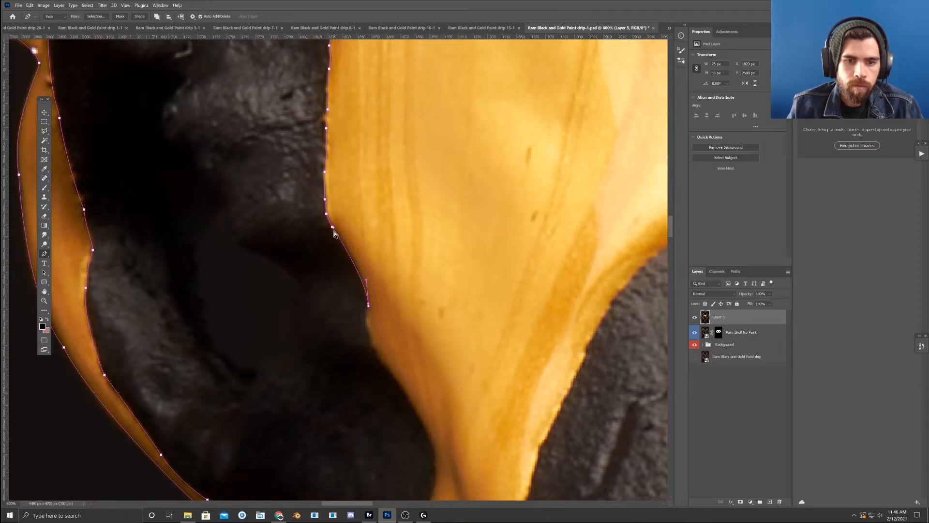
drag(334, 231, 342, 240)
- Trace the Pen path around the notch and along the tapering left edge above the drip's narrow neck
drag(404, 308, 406, 278)
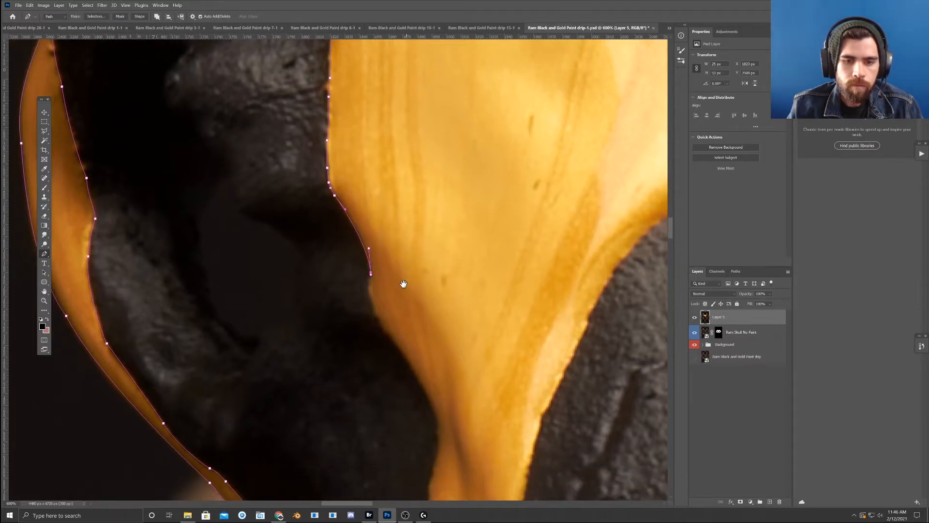
click(373, 305)
click(406, 361)
drag(408, 363, 384, 335)
drag(426, 396, 384, 306)
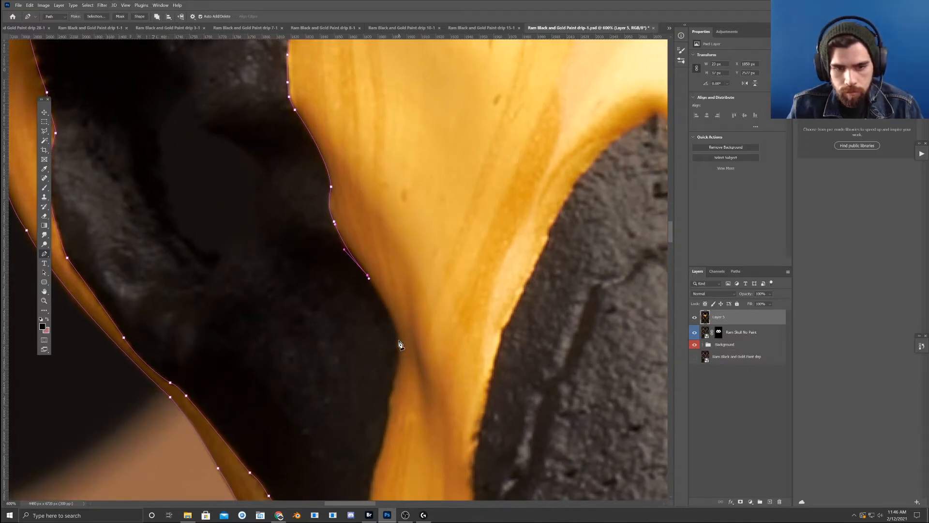
- Carry the Pen path around the drip's narrow neck and curve the segment just below it, redoing the misplaced adjustment
drag(398, 342, 413, 202)
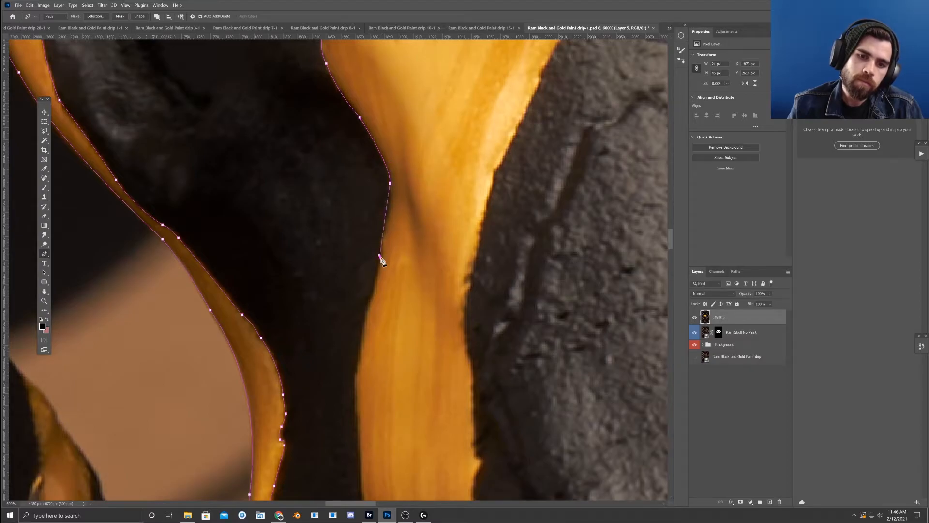
click(385, 229)
drag(385, 229, 392, 213)
key(ctrl+space)
key(ctrl+z)
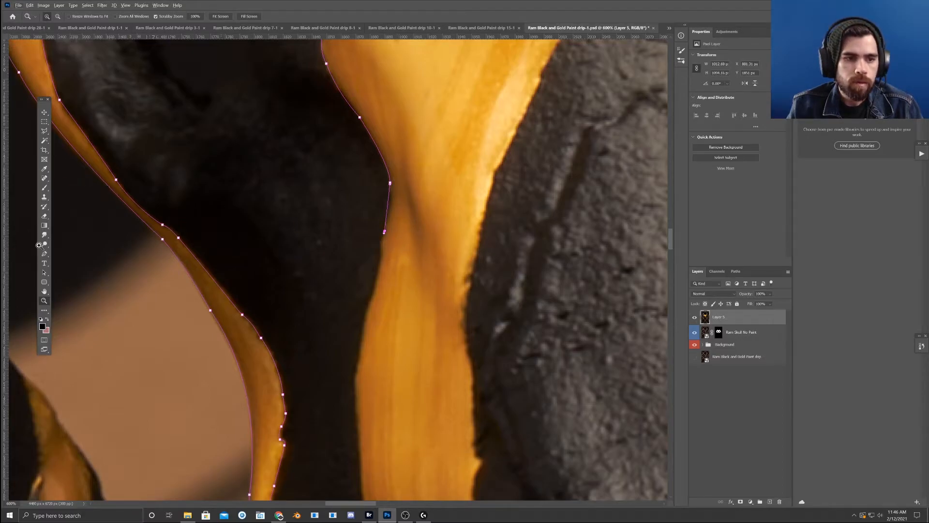
click(44, 254)
drag(385, 230, 392, 202)
- Trace the Pen path down the drip's left edge below the neck, curving it around the outward bulge
drag(402, 279, 416, 178)
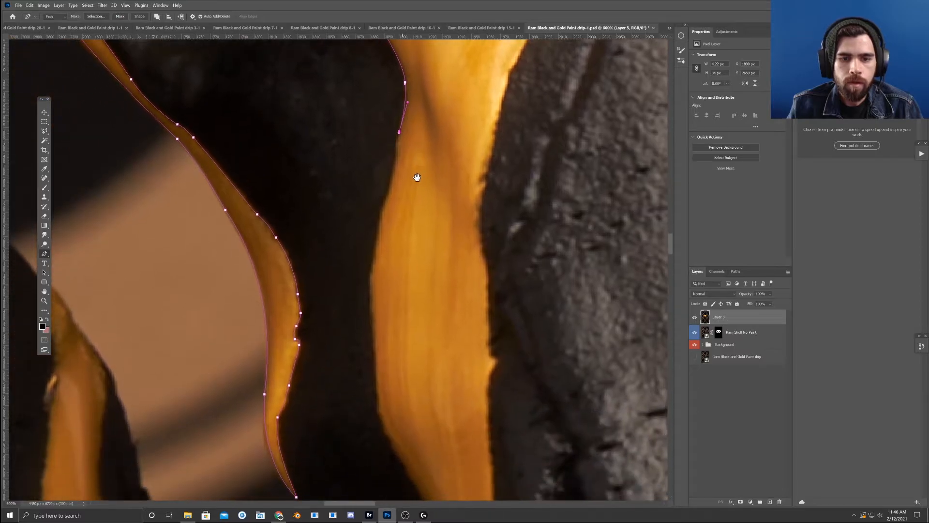
click(387, 201)
drag(398, 173, 398, 170)
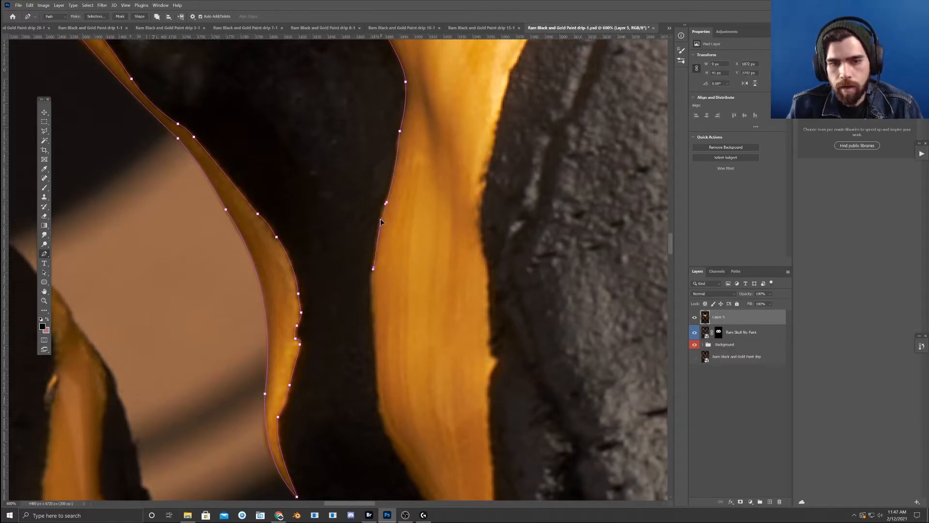
scroll(380, 219, down, 2)
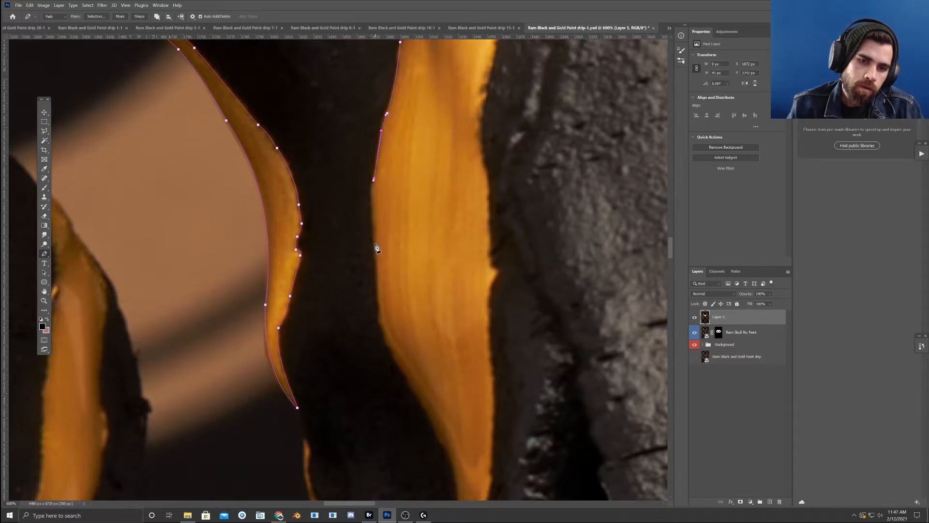
drag(376, 250, 377, 244)
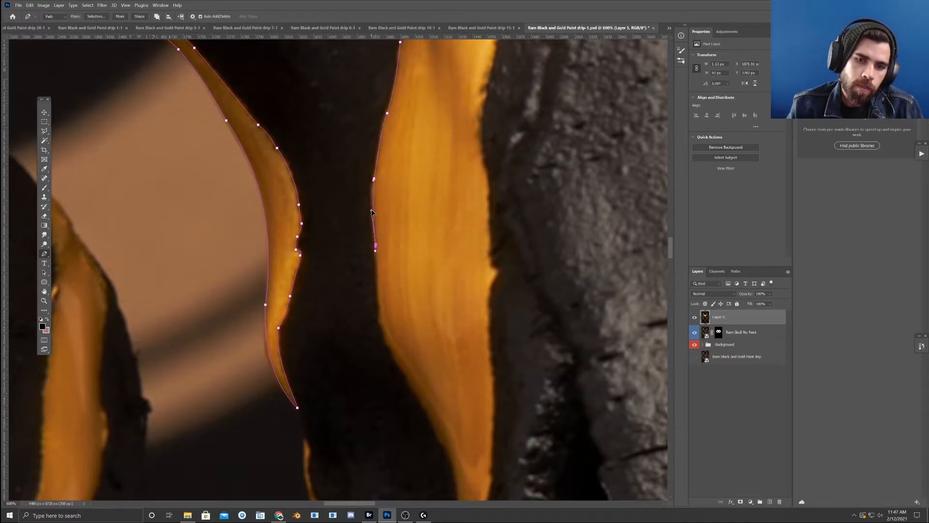
- Extend the Pen path to the bulge's lower end and around the bend where the drip starts to taper
scroll(373, 218, down, 2)
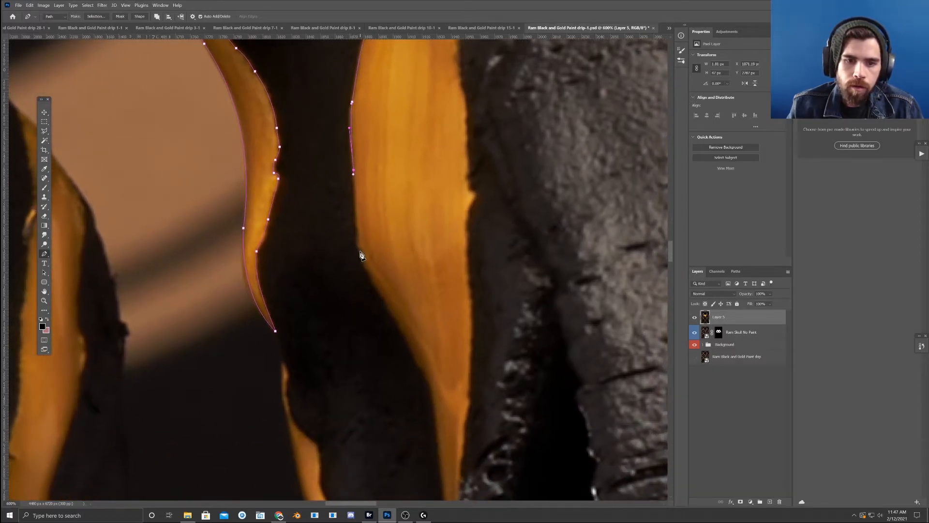
drag(361, 251, 356, 233)
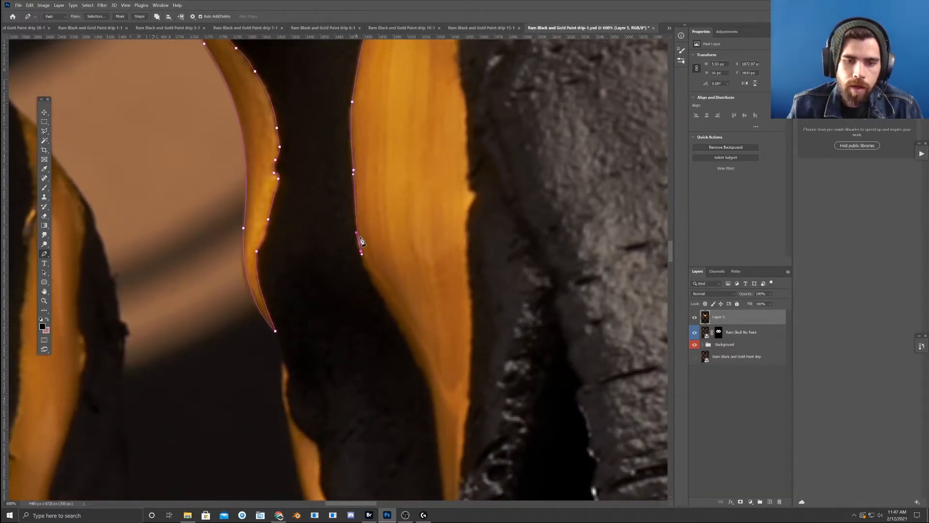
drag(395, 257, 384, 222)
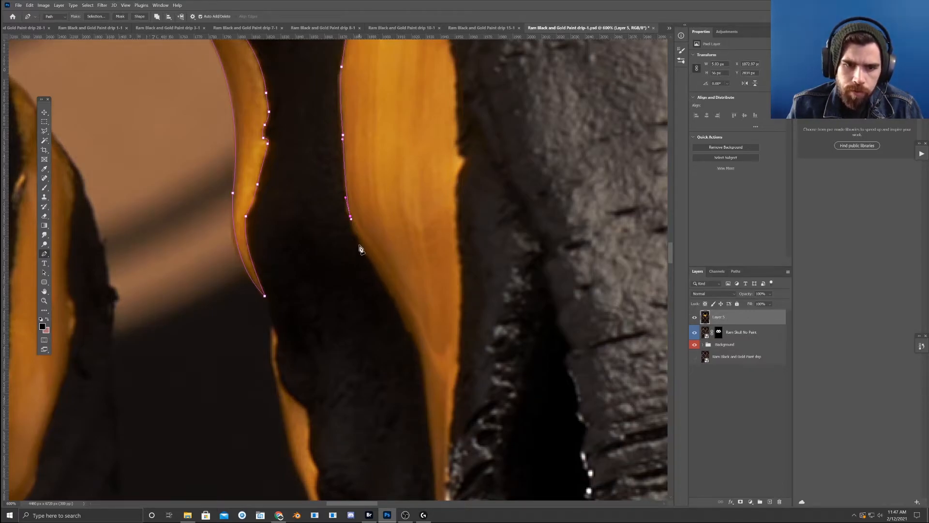
drag(363, 245, 354, 233)
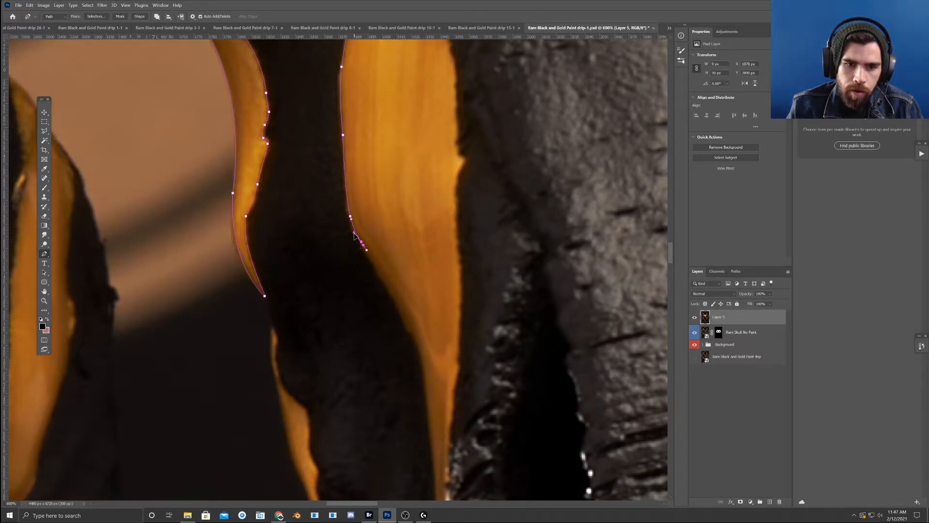
- Curve the Pen path down the drip's tapering left edge into the thin gold strip beside the white highlight
drag(393, 299, 403, 259)
click(395, 323)
drag(395, 322, 392, 283)
drag(411, 329, 400, 276)
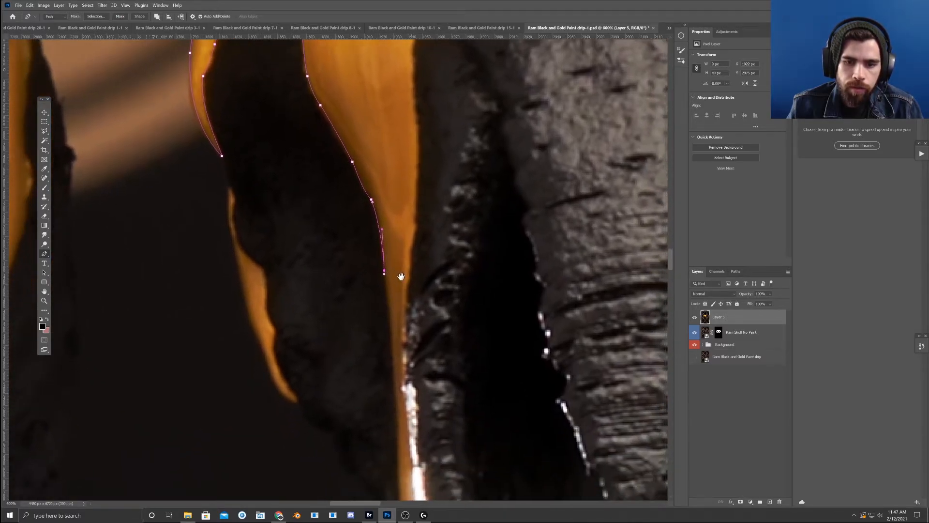
click(390, 332)
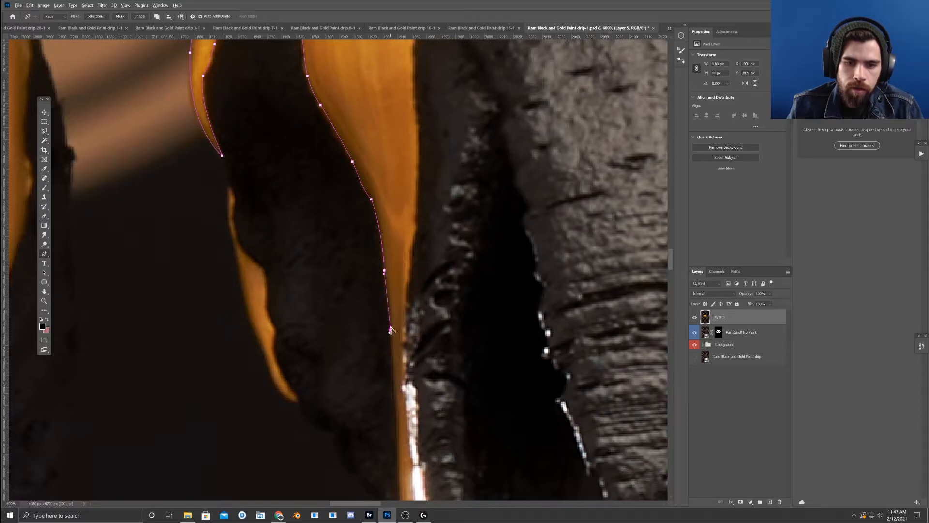
click(391, 343)
drag(391, 332, 392, 332)
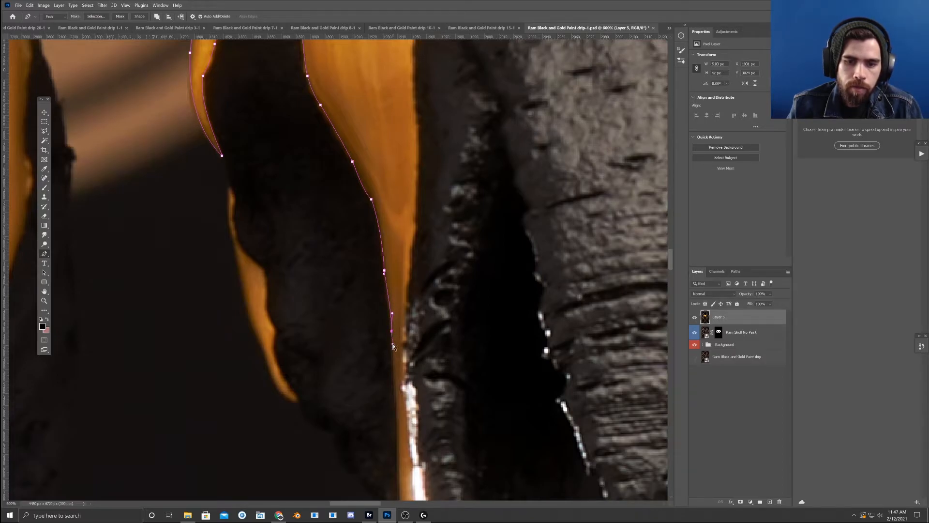
- Trace the Pen path down the thin gold strip's outer edge and past the bright highlight to its lower tip
scroll(390, 372, down, 3)
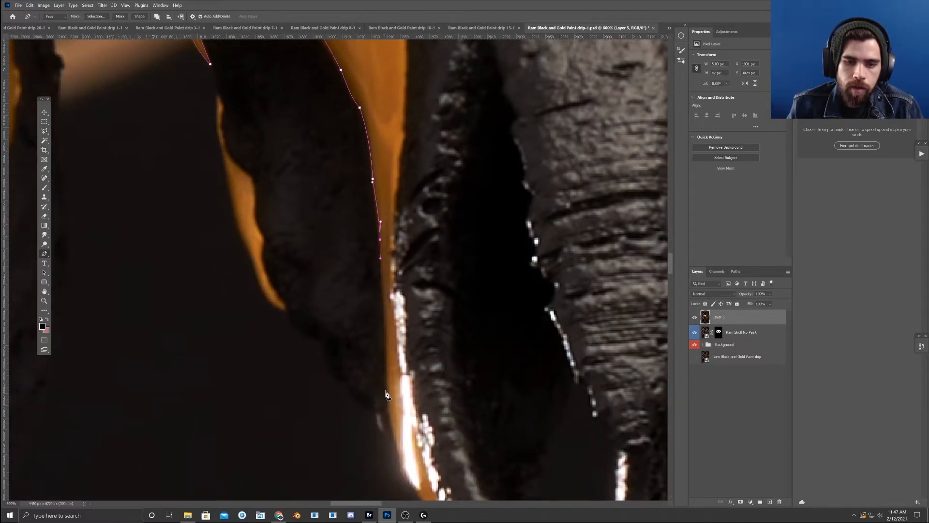
click(387, 390)
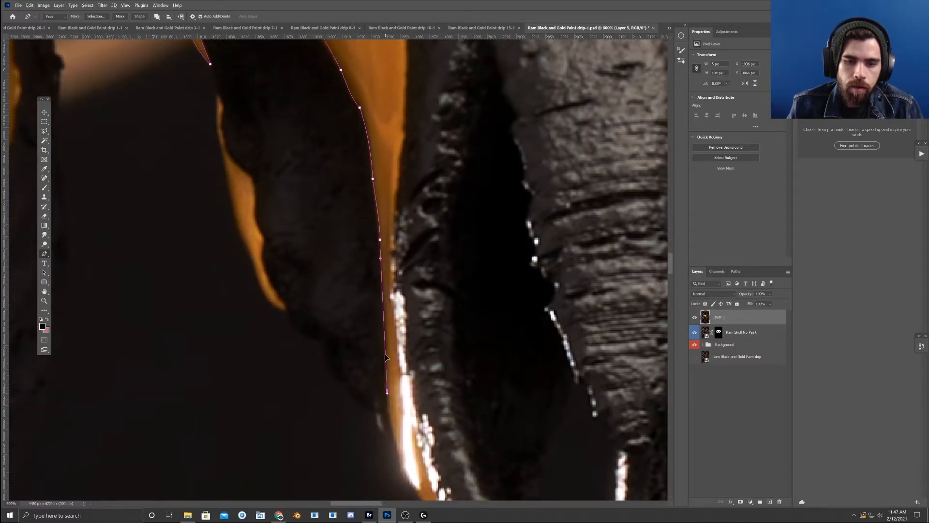
scroll(385, 334, down, 3)
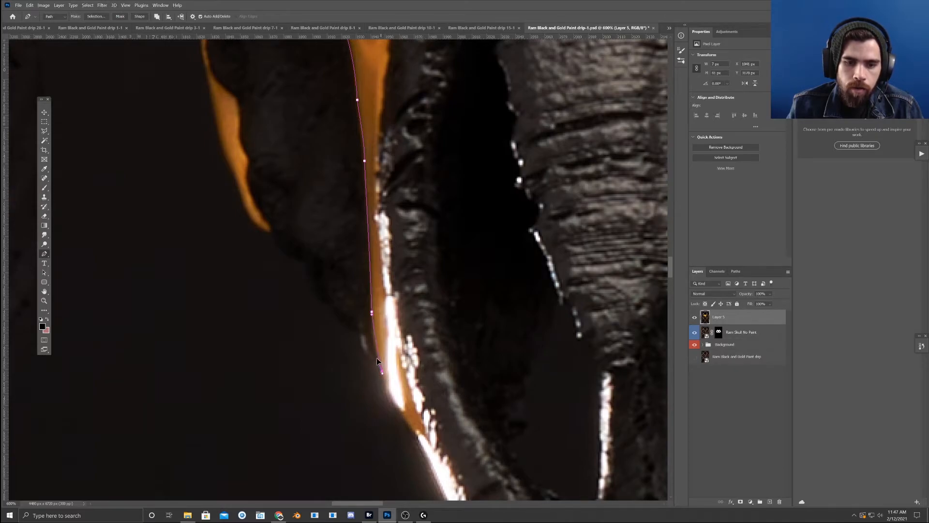
scroll(395, 378, down, 2)
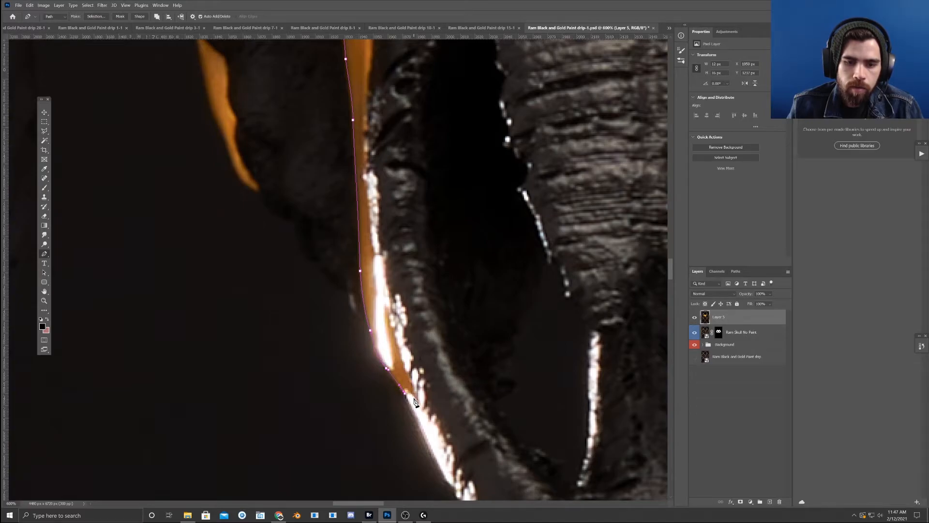
- Turn the Pen path around the strip's lower tip and trace back up its inner edge along the white highlight
drag(419, 407, 327, 325)
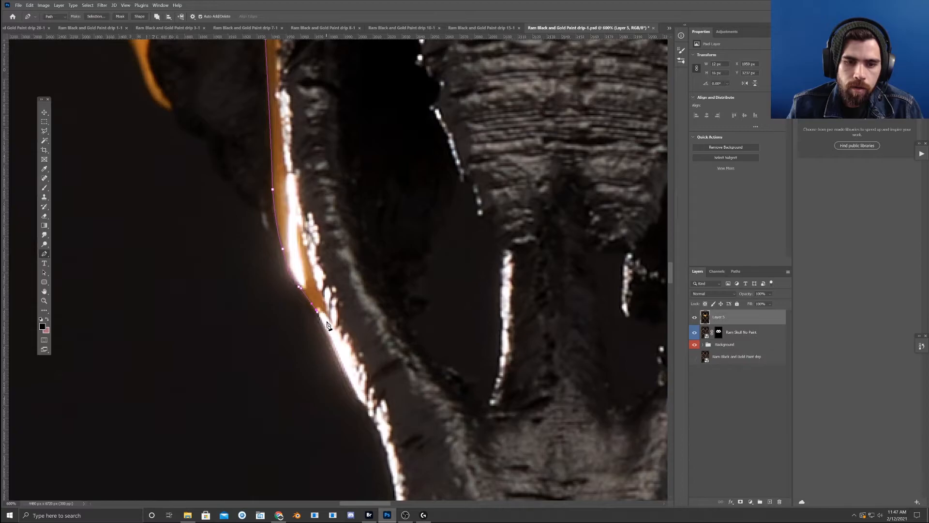
drag(319, 285, 323, 303)
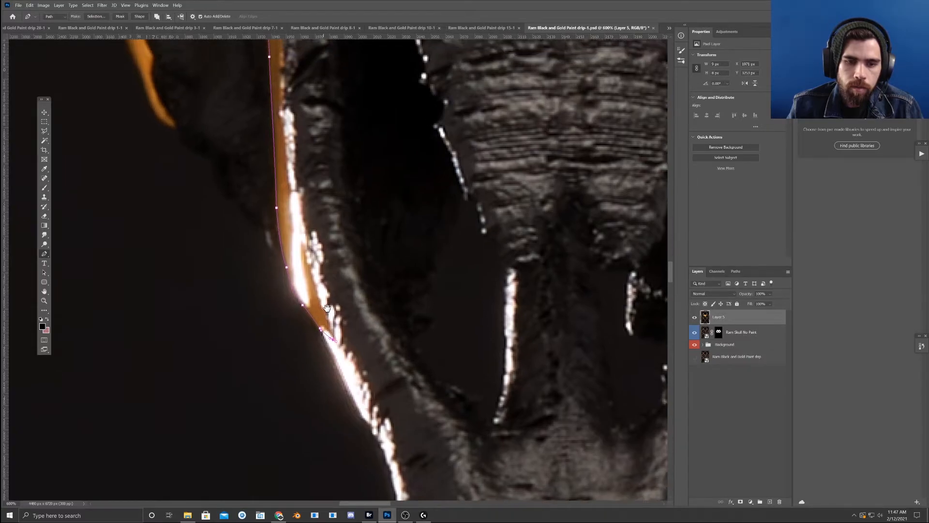
click(307, 261)
drag(318, 301, 319, 307)
drag(319, 267, 351, 364)
click(315, 227)
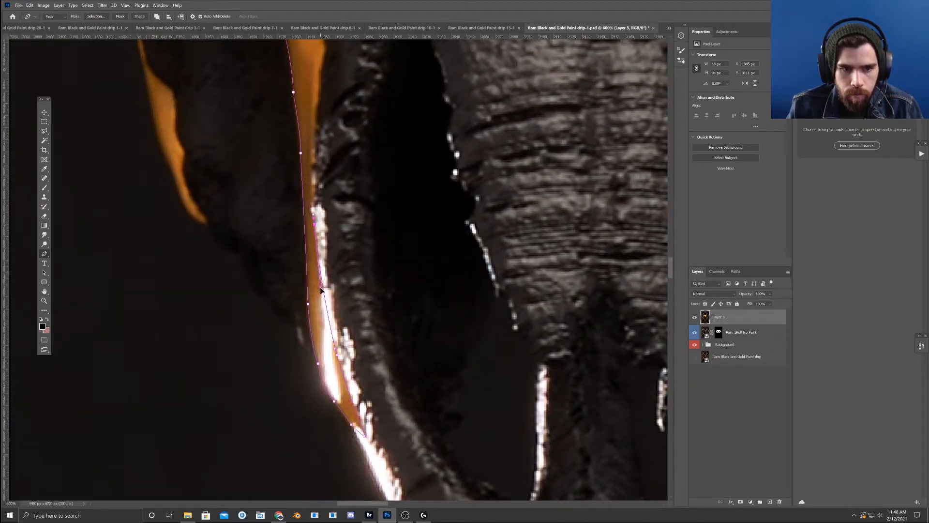
- Curve the Pen path up the drip's right edge from the top of the white highlight to the widening gold area
drag(325, 226, 337, 295)
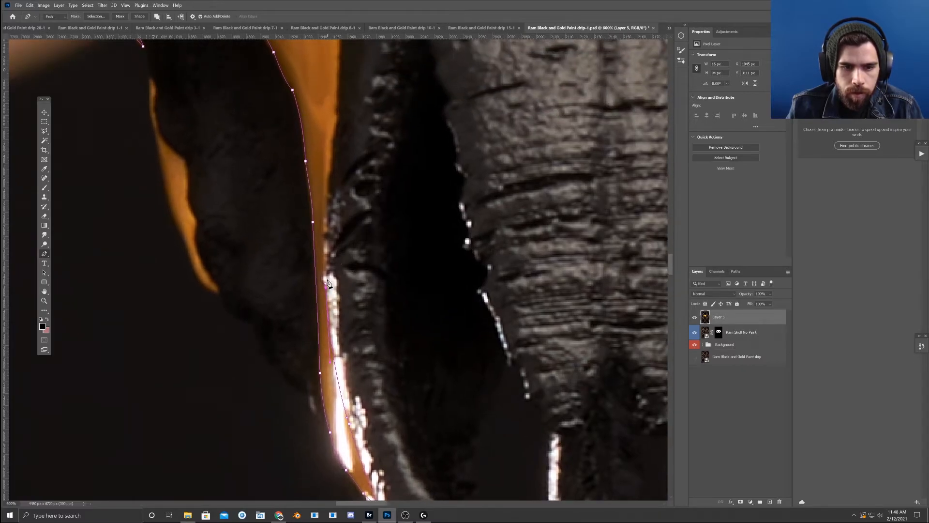
drag(330, 174, 325, 198)
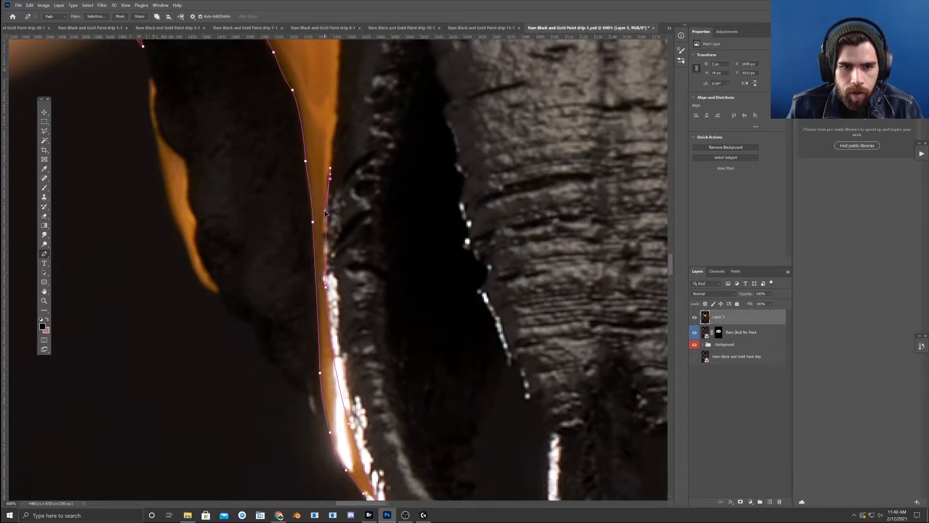
scroll(325, 213, up, 3)
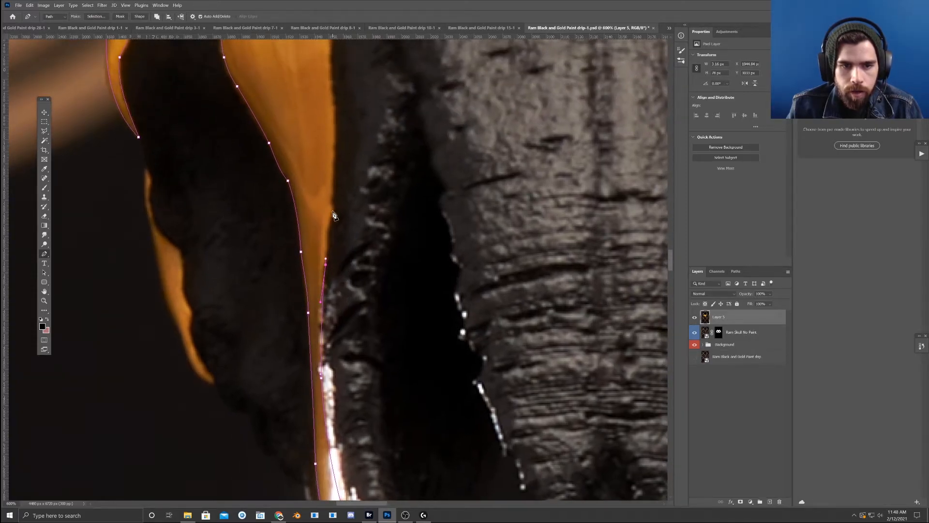
click(331, 211)
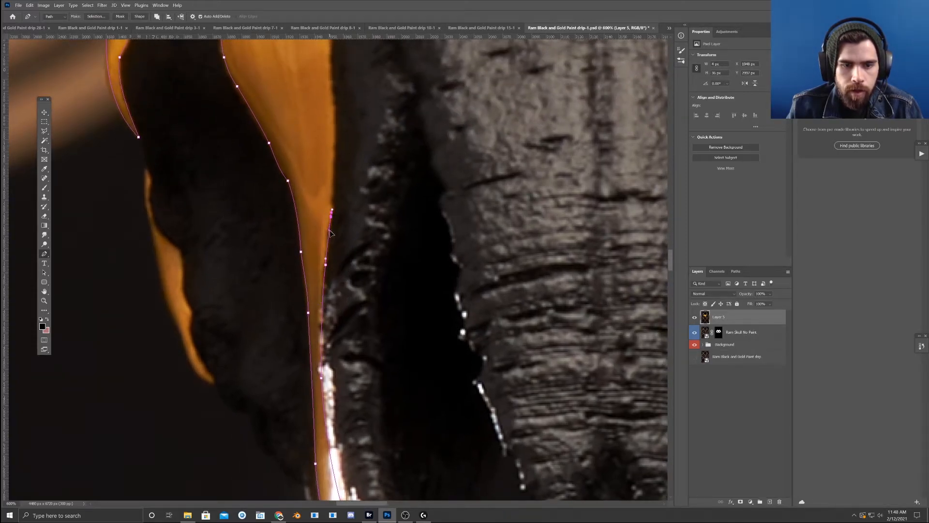
scroll(328, 199, up, 3)
drag(331, 171, 340, 225)
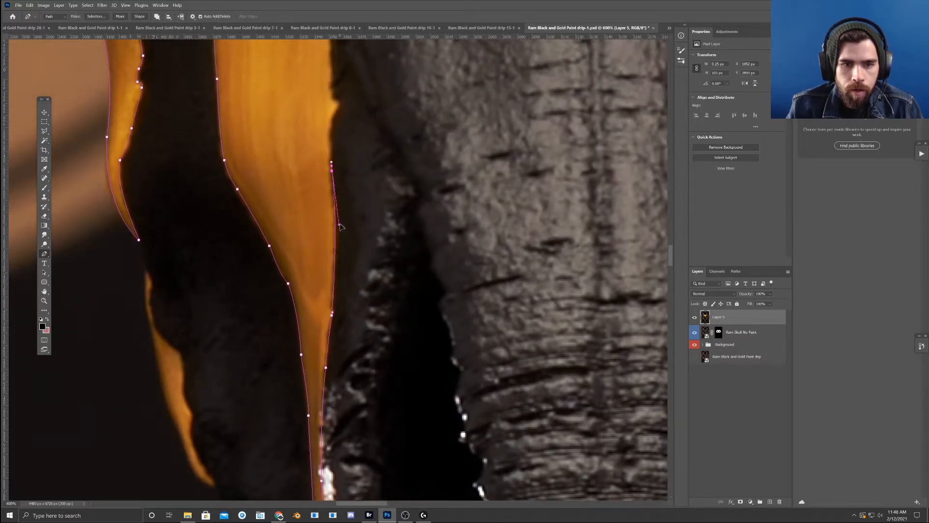
- Trace the Pen path up the drip's right edge, past the small pointed notch and through the slight inward curve above it
drag(334, 142, 357, 296)
click(341, 173)
key(ctrl+z)
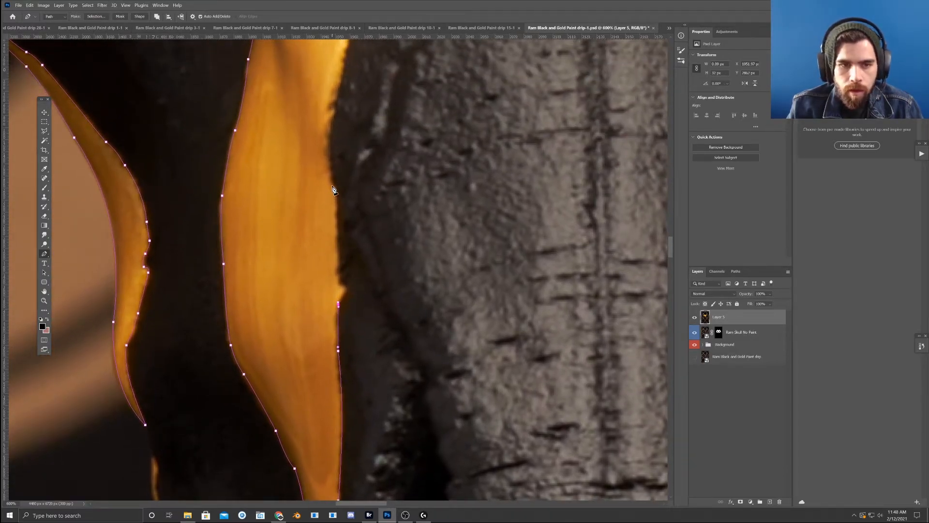
drag(332, 179, 365, 269)
drag(345, 157, 347, 167)
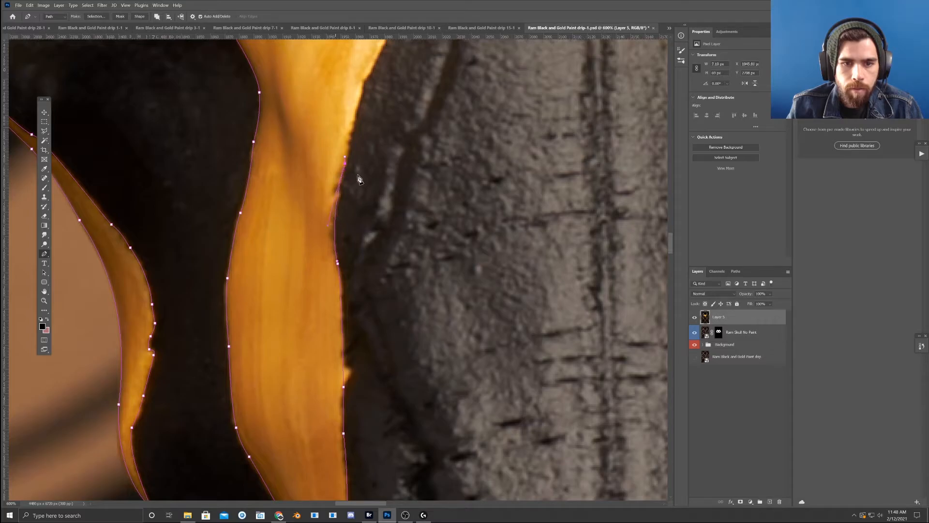
- Extend the Pen path up the drip's right edge to the bend where the gold widens, redoing the misplaced anchor points
drag(390, 84, 352, 235)
drag(324, 197, 316, 223)
drag(318, 256, 316, 264)
key(ctrl+z)
key(ctrl+z)
click(317, 266)
key(ctrl+z)
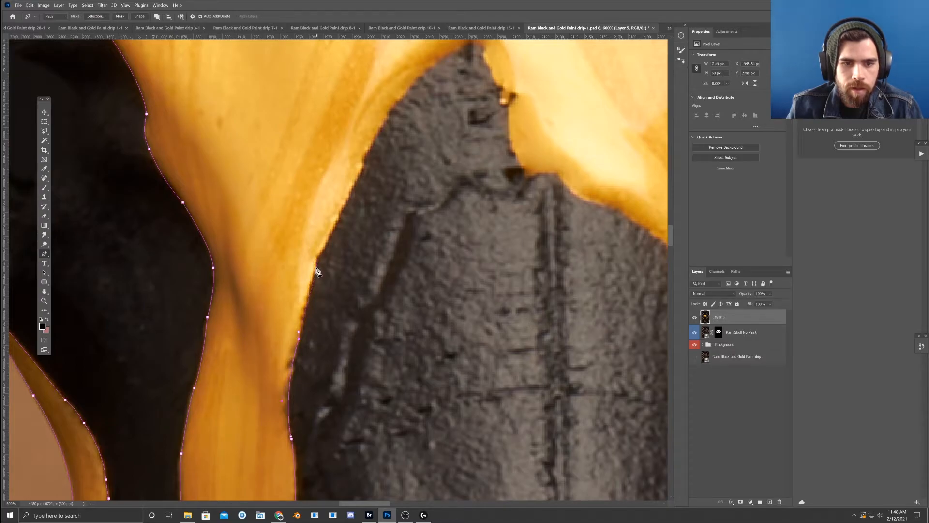
click(316, 265)
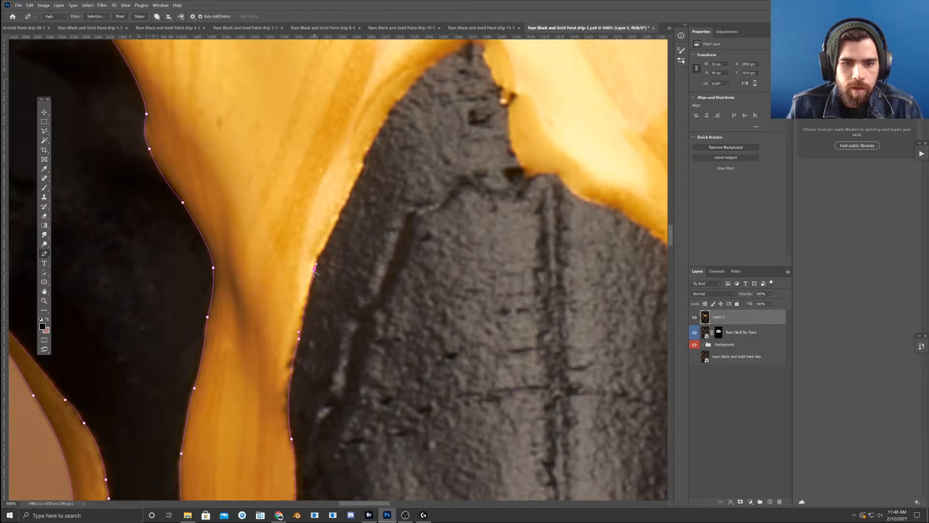
drag(354, 205, 348, 262)
click(314, 307)
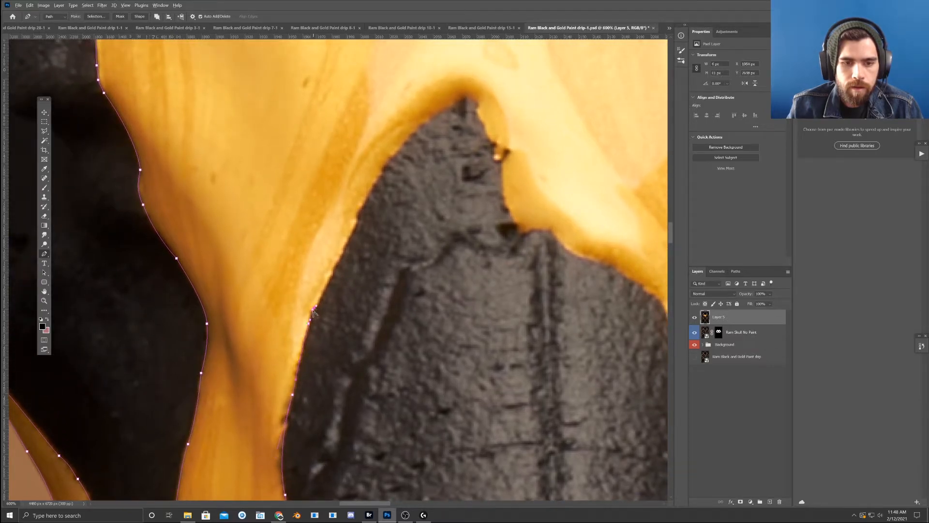
- Curve the Pen path up the left slope of the dark arch between the two drips, towards its peak
drag(357, 255, 354, 276)
click(353, 245)
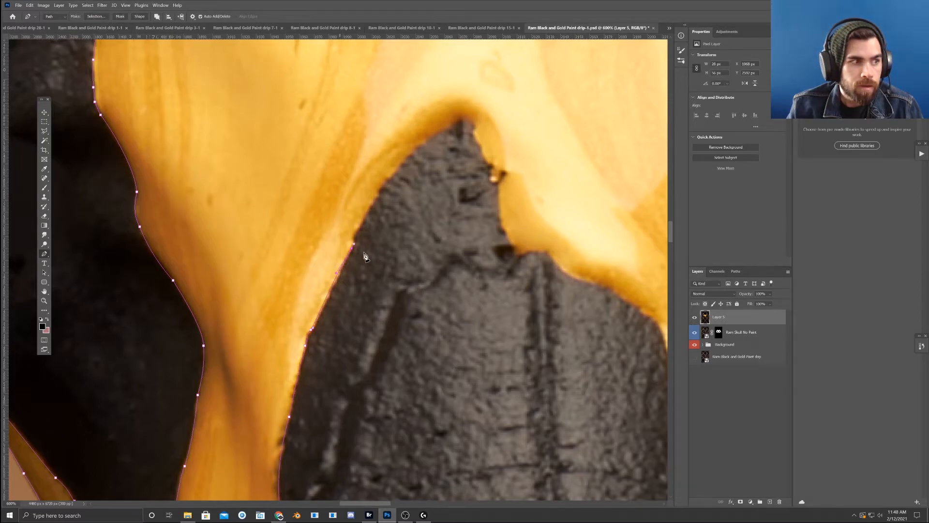
drag(387, 237, 363, 298)
click(333, 289)
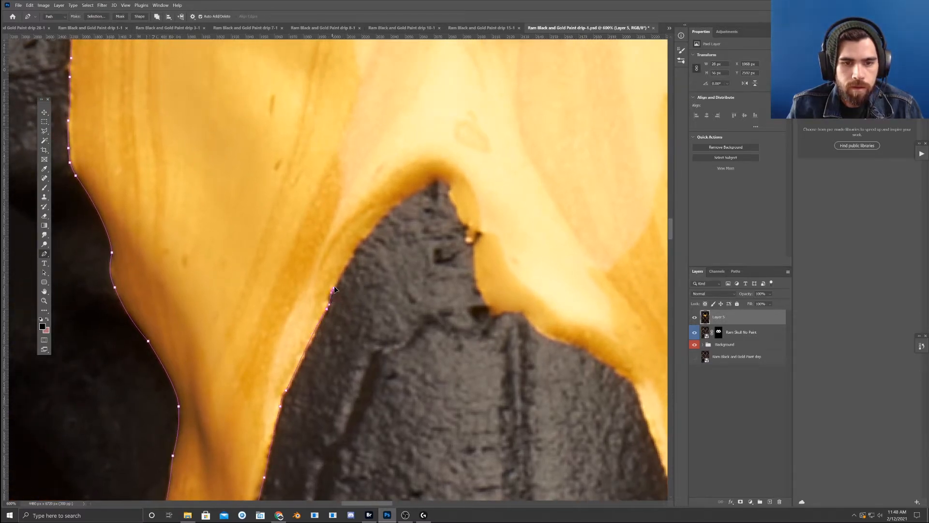
click(382, 220)
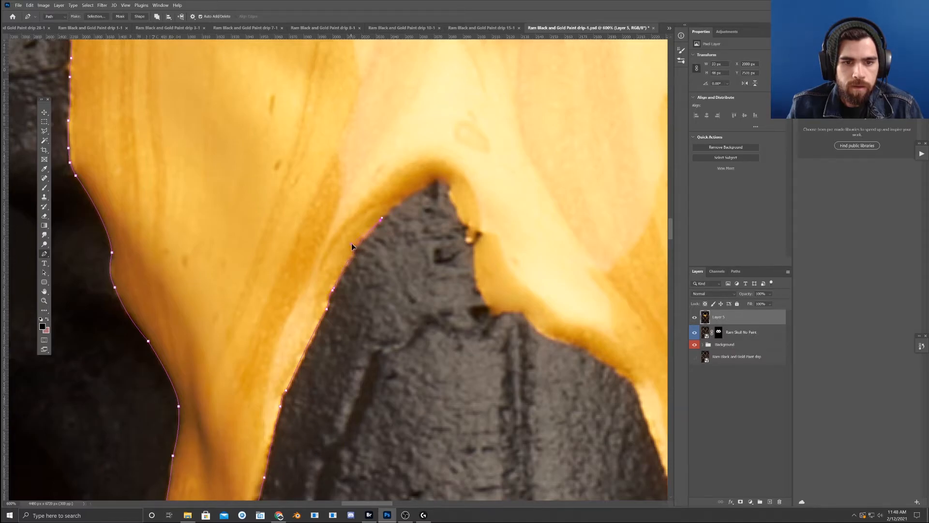
alt+drag(338, 279, 344, 274)
- Take the Pen path over the dark arch's peak and down its jagged right side past the tiny gold droplet
drag(423, 216, 388, 272)
drag(400, 238, 397, 241)
click(399, 244)
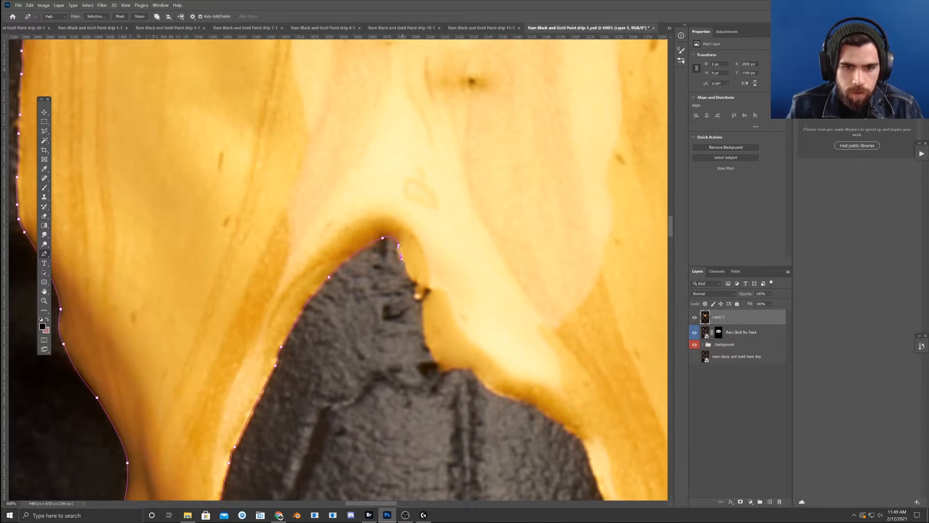
drag(397, 253, 395, 251)
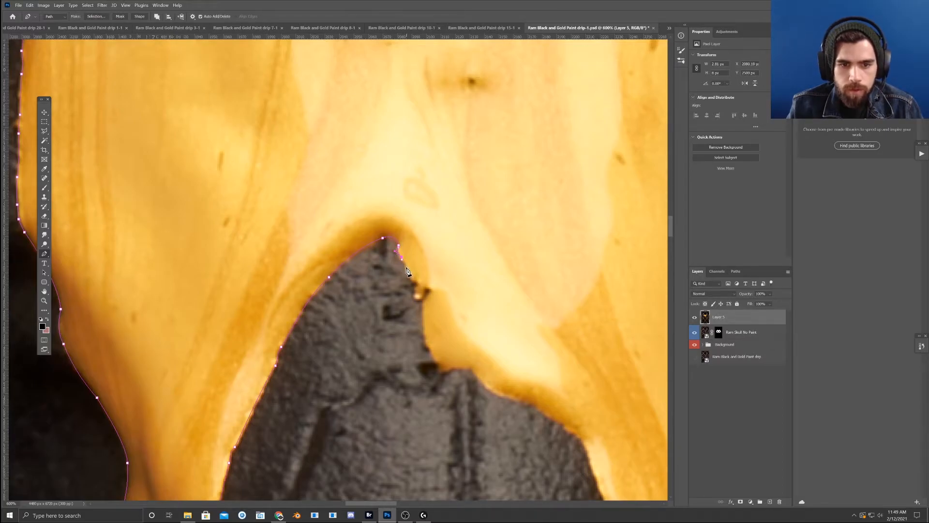
click(415, 283)
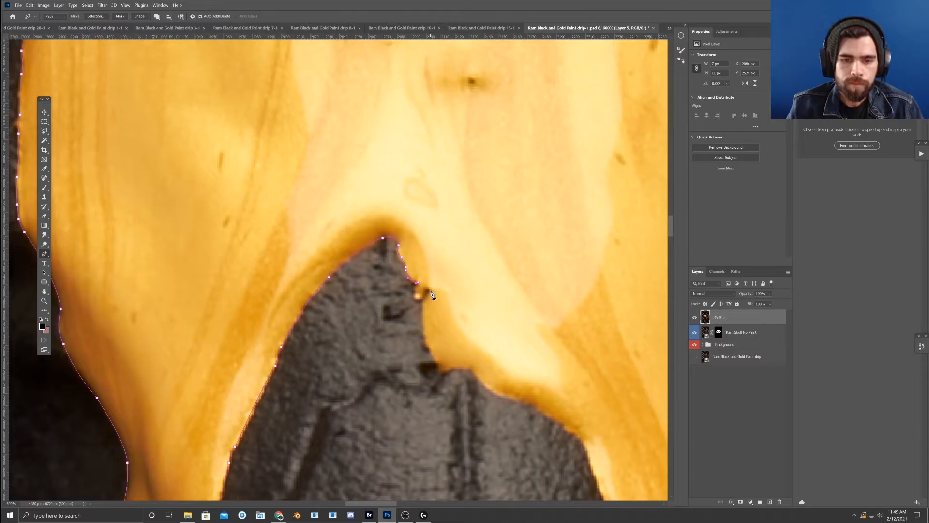
click(421, 306)
- Trace the Pen path down the gold edge below the droplet, around the dark notch and along the short ledge
drag(455, 314, 441, 268)
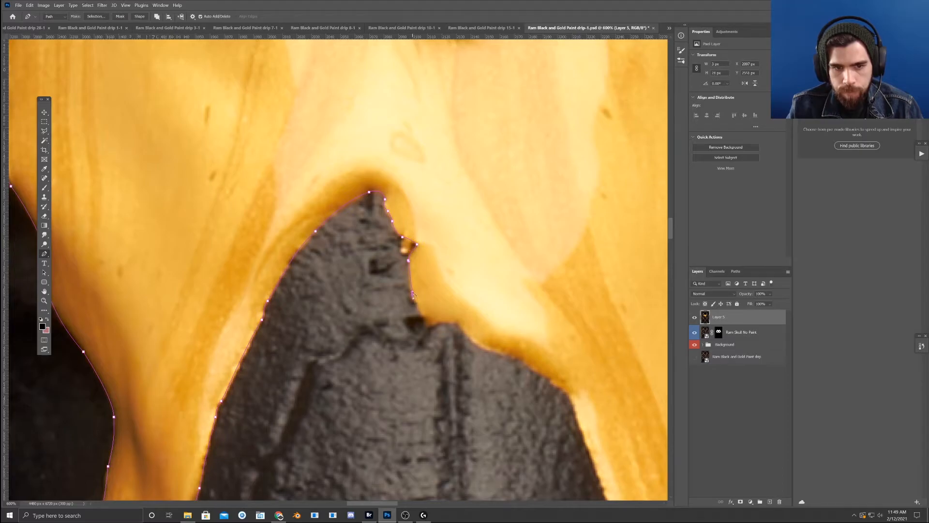
click(424, 316)
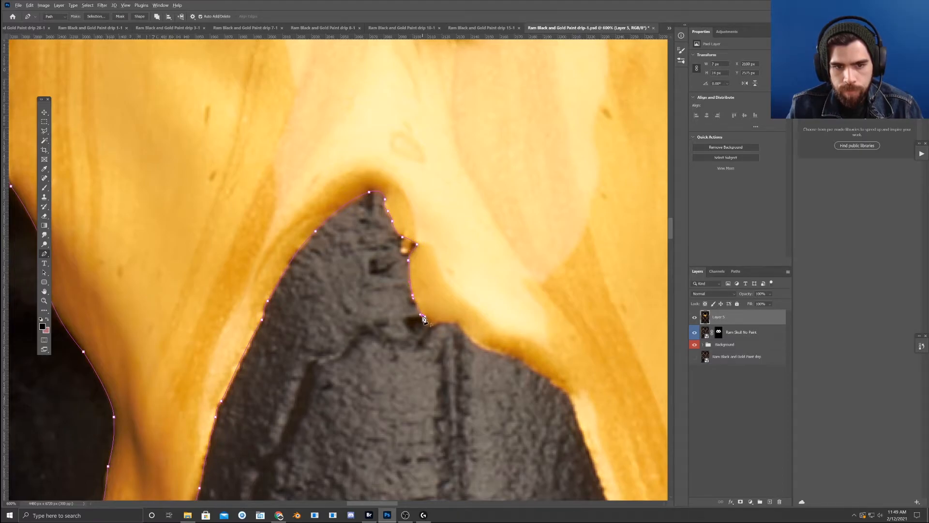
click(425, 327)
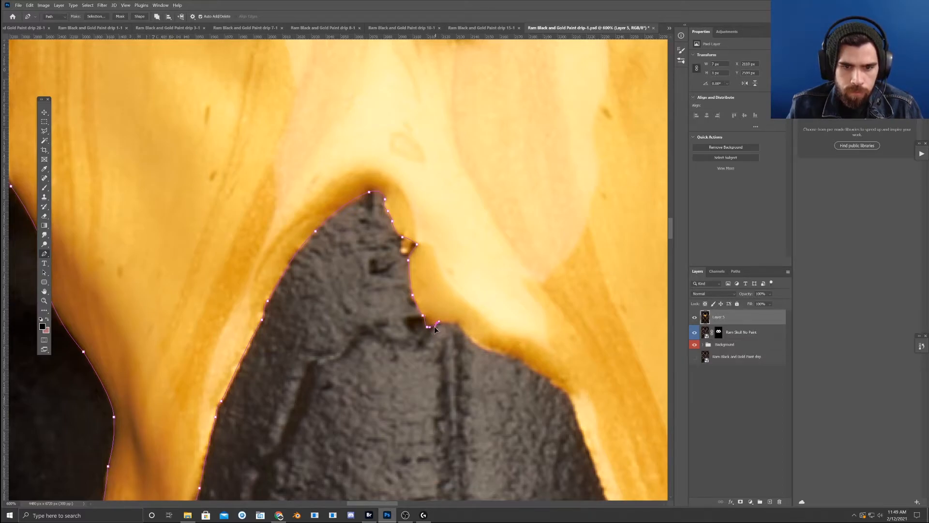
drag(458, 325, 441, 297)
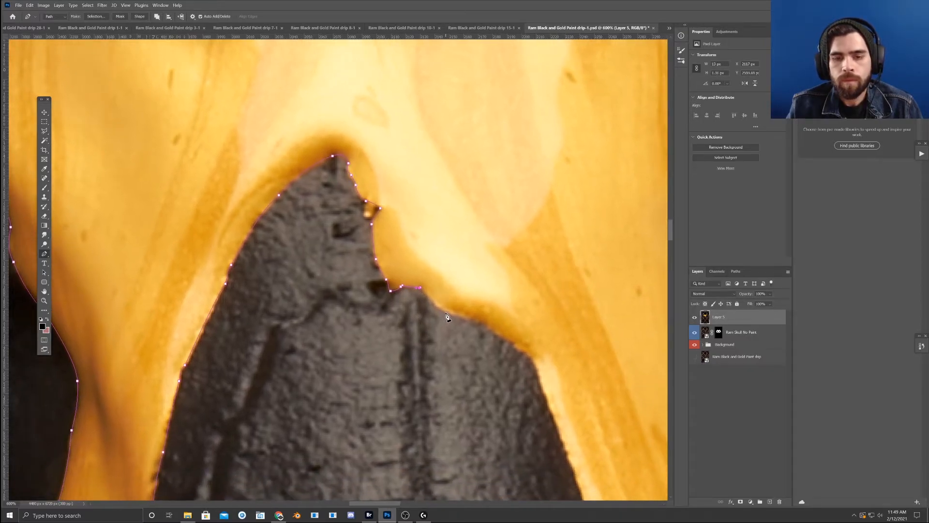
- Follow the gold's sloping lower edge with the Pen path to the corner and start down the right-hand drip's inner edge
click(447, 313)
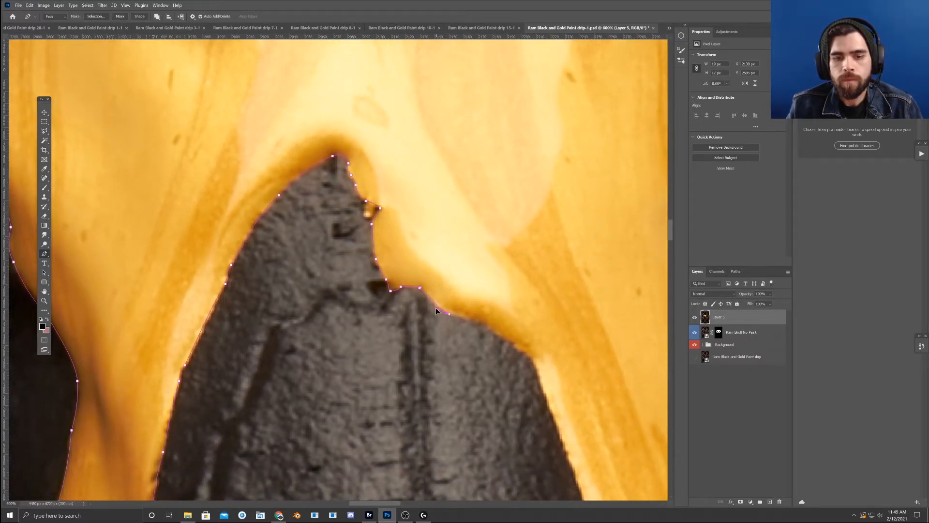
drag(471, 323, 434, 295)
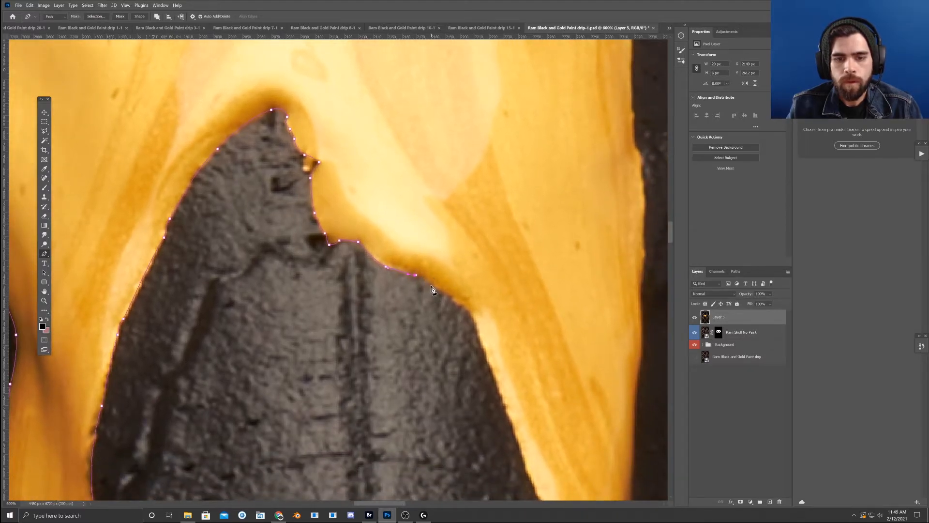
drag(473, 301, 394, 261)
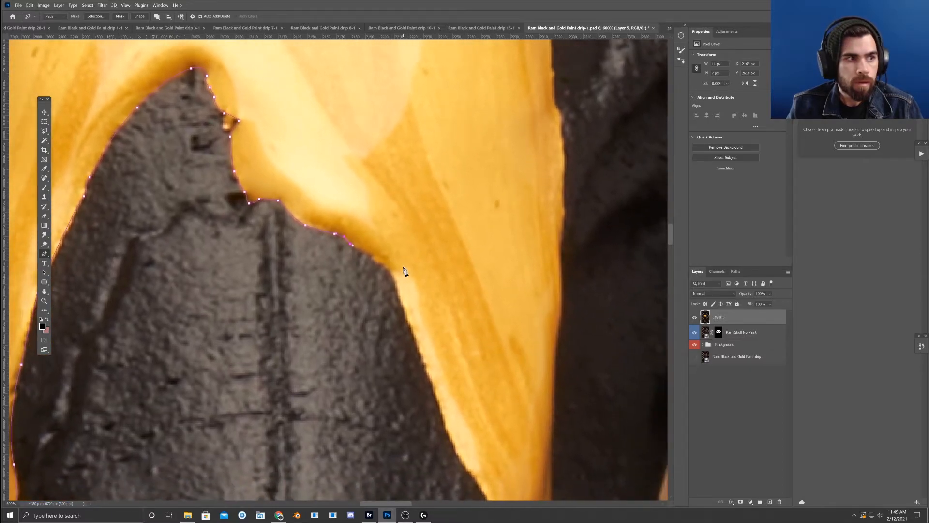
click(373, 254)
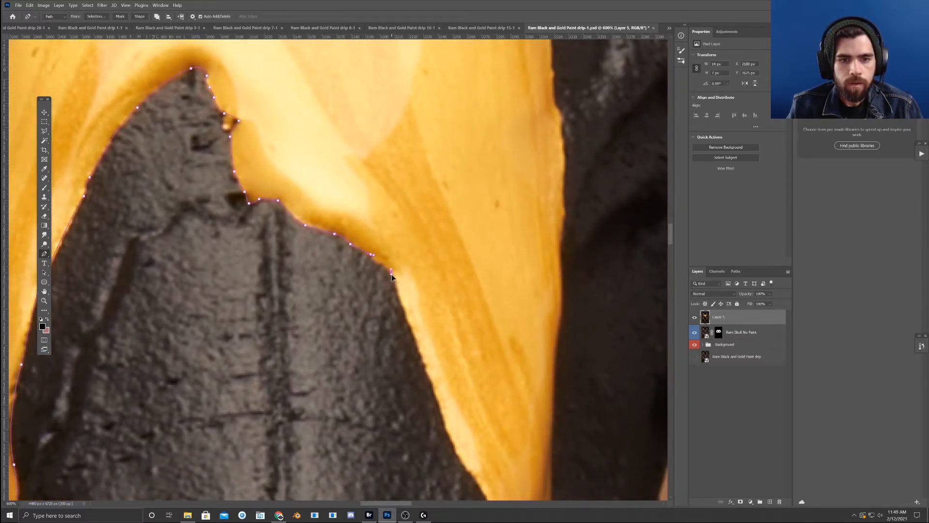
drag(405, 310, 332, 187)
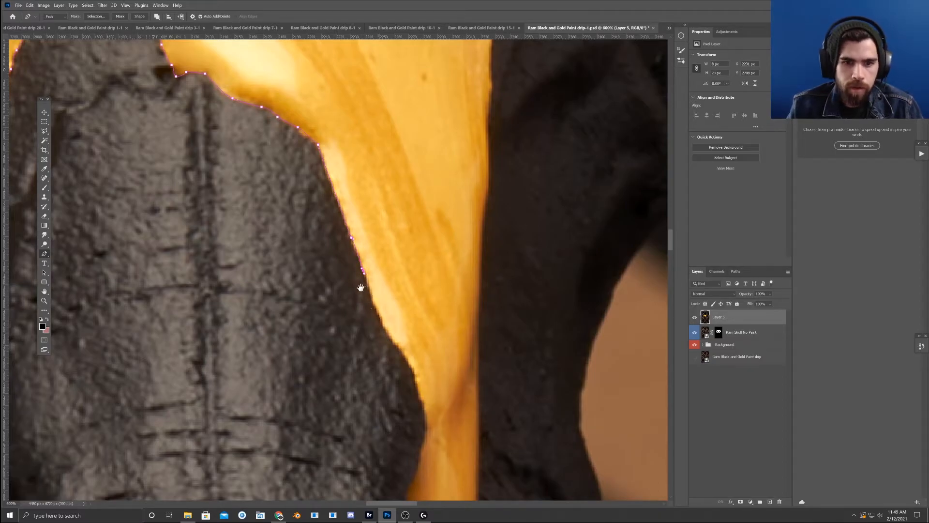
- Trace the Pen path down the right-hand drip's inner edge past the bright highlight to where the drip narrows
drag(366, 295, 334, 243)
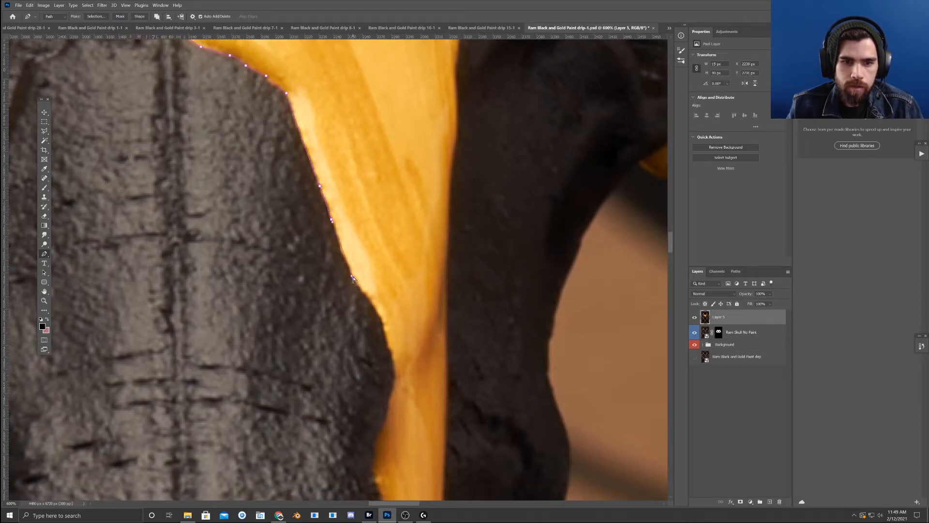
drag(383, 286, 352, 231)
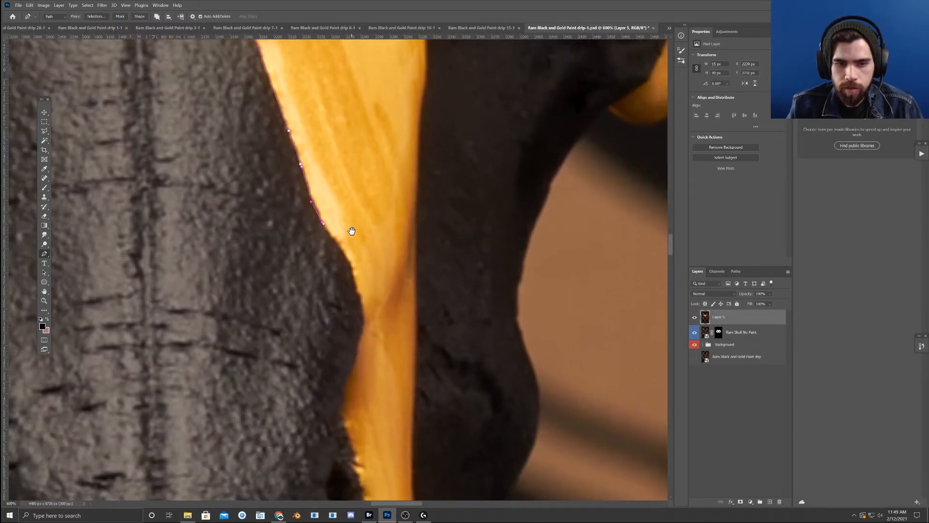
click(347, 260)
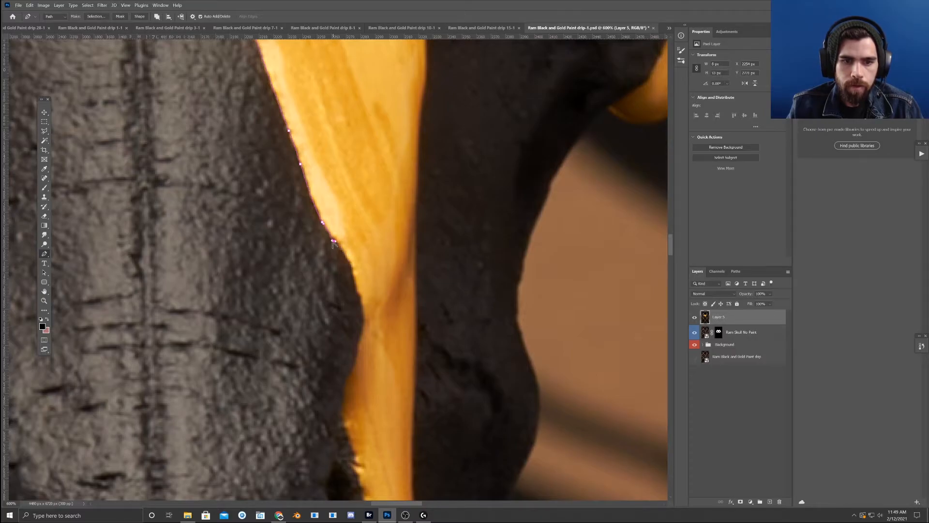
click(351, 271)
drag(360, 292, 347, 265)
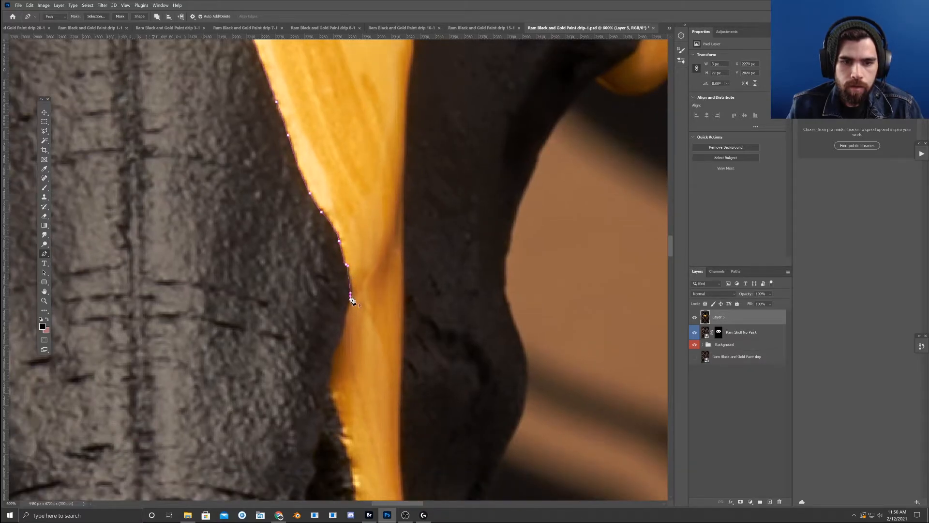
- Curve the Pen path around the drip's narrowing, out to its pointed left bulge and back in along the rough edge
drag(365, 310, 366, 225)
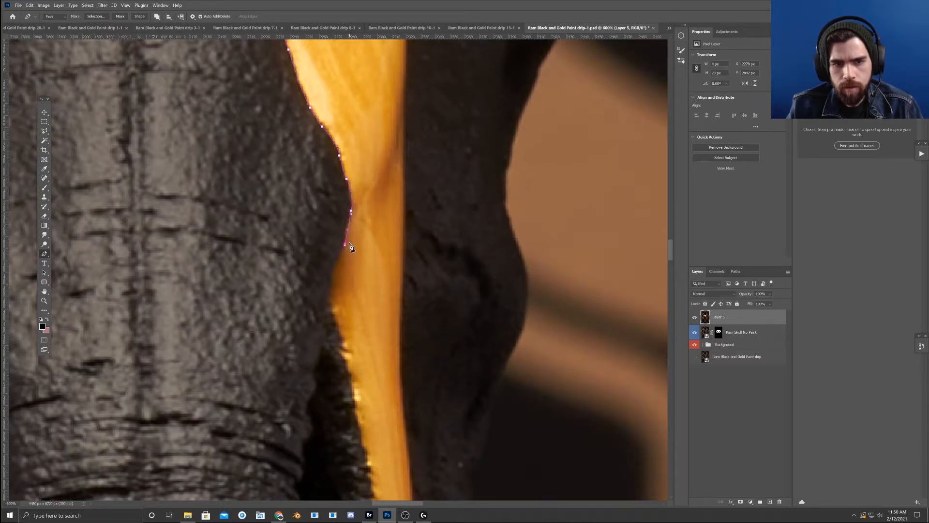
click(332, 272)
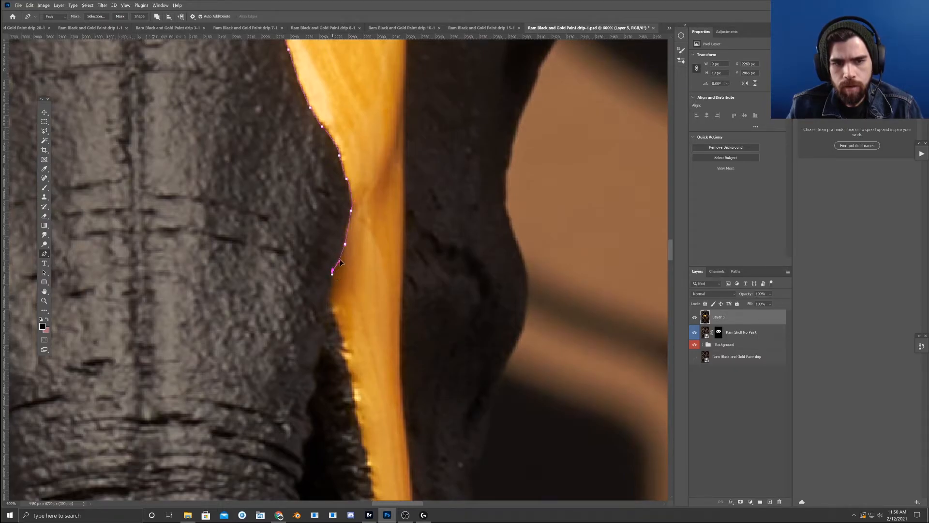
scroll(337, 261, down, 2)
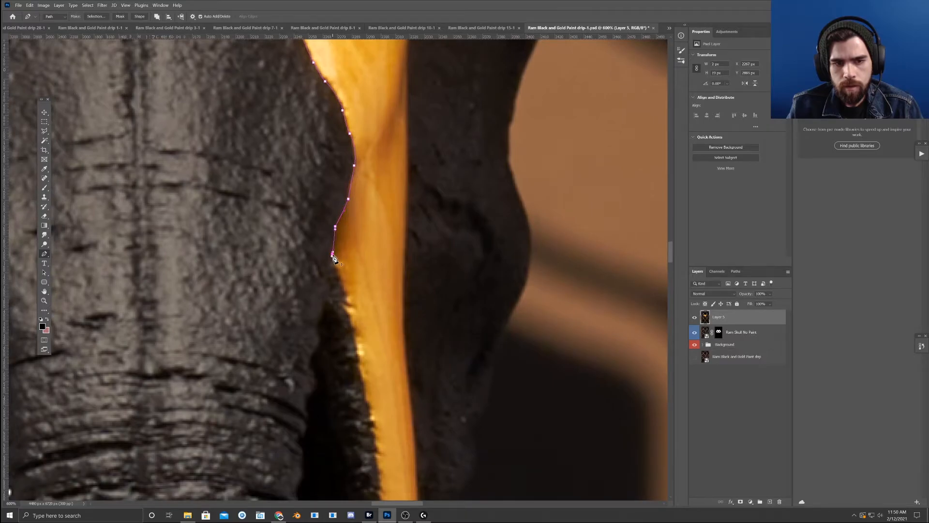
scroll(335, 247, down, 4)
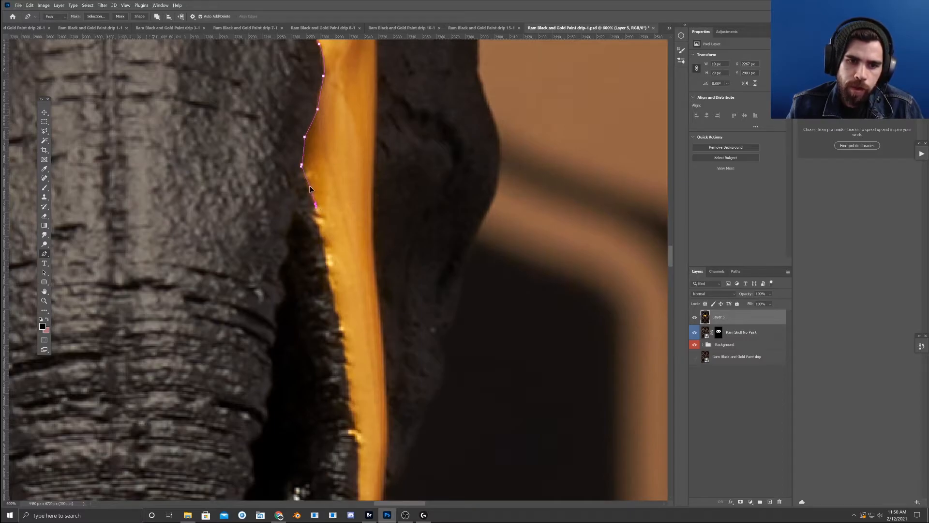
scroll(339, 235, down, 1)
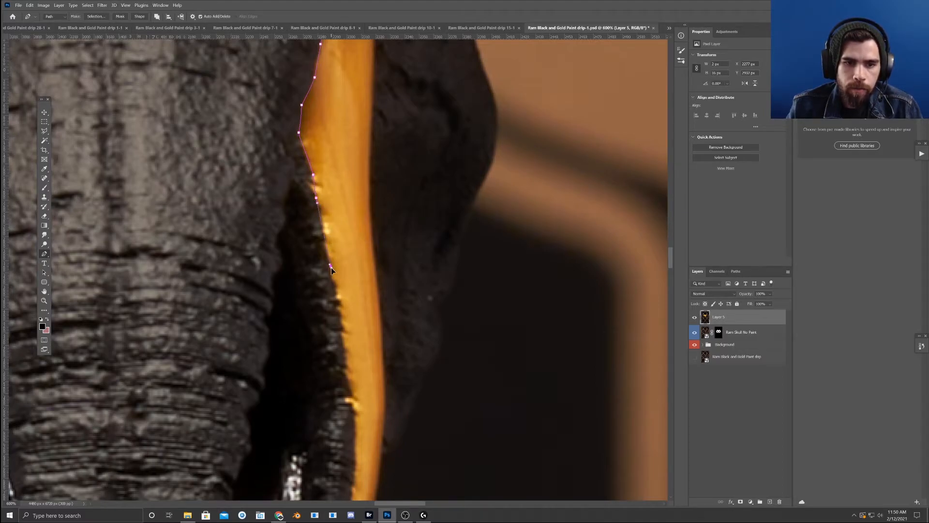
- Continue the Pen path down the drip's rough inner edge with closely spaced points, redoing the misplaced last point
scroll(329, 256, down, 2)
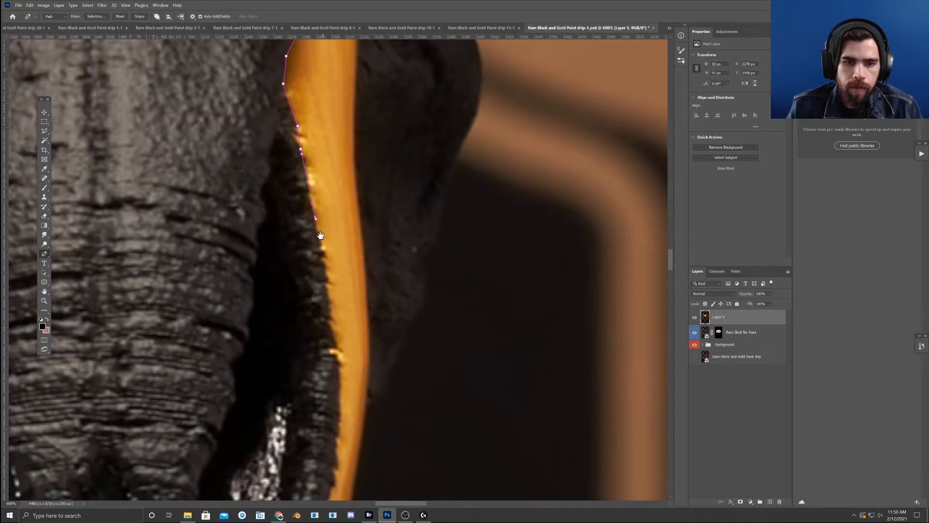
click(319, 234)
click(323, 249)
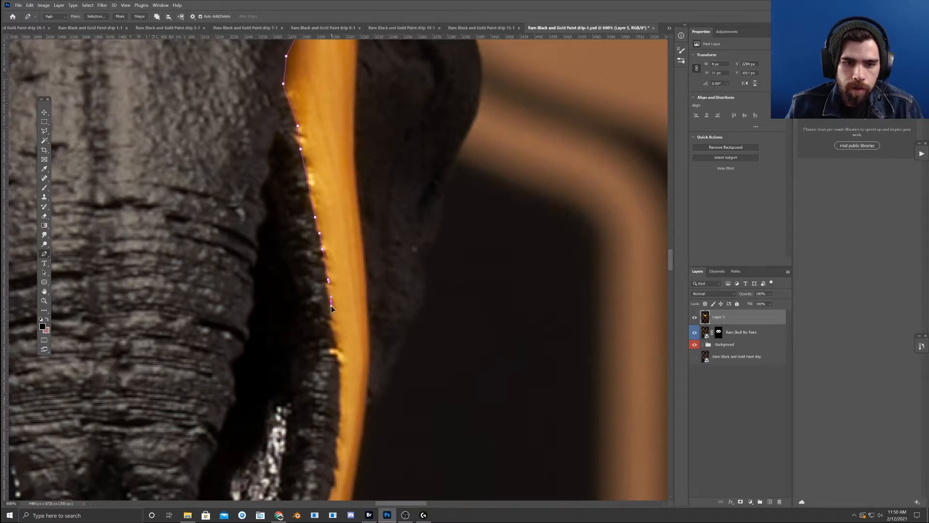
key(ctrl+z)
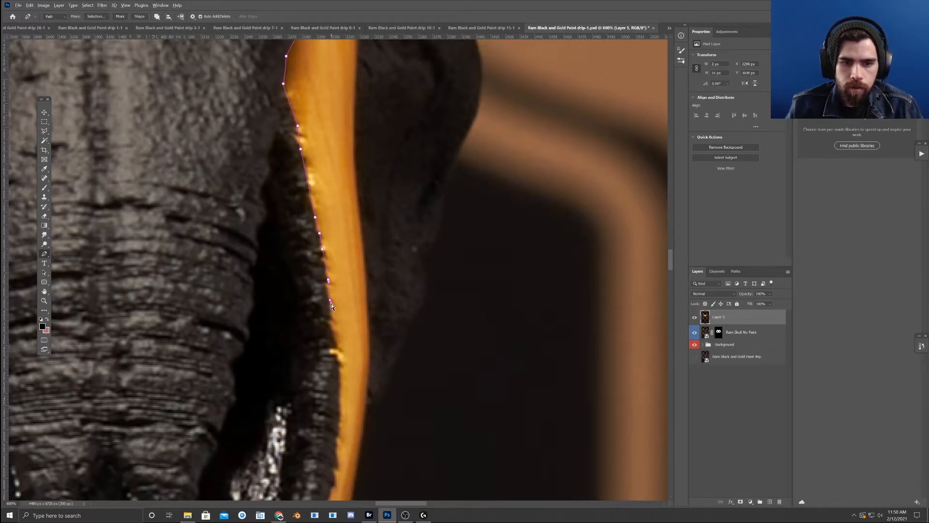
drag(330, 295, 328, 292)
- Trace the Pen path past the small gold spur and down the drip's inner edge to where it bends left
drag(341, 329, 332, 295)
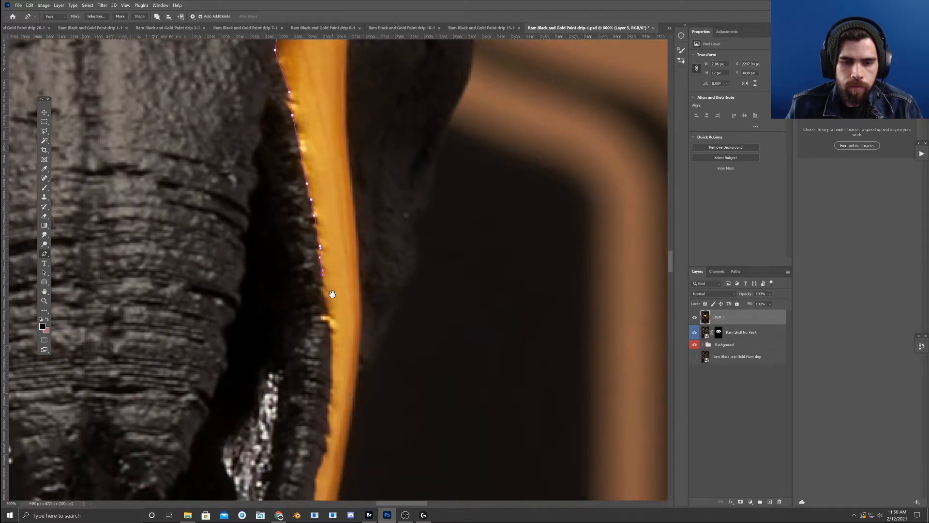
drag(344, 332, 343, 244)
click(329, 323)
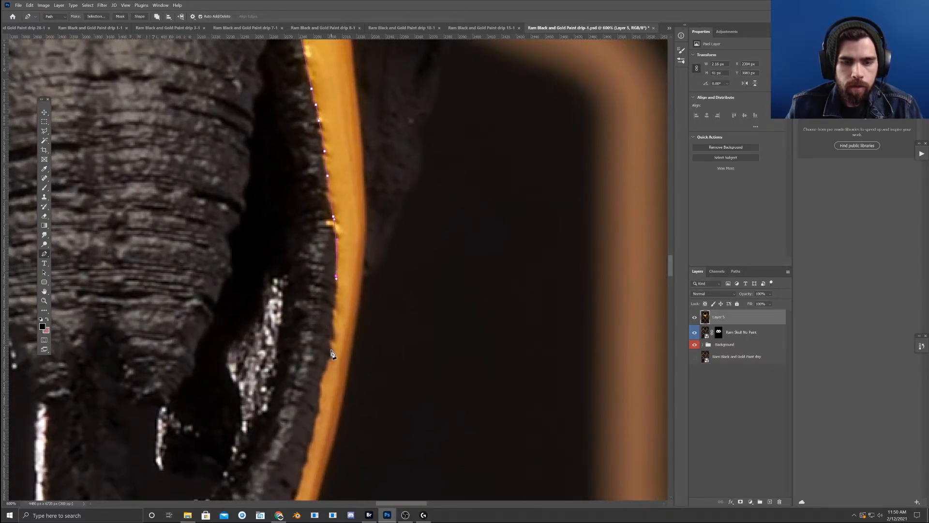
click(332, 352)
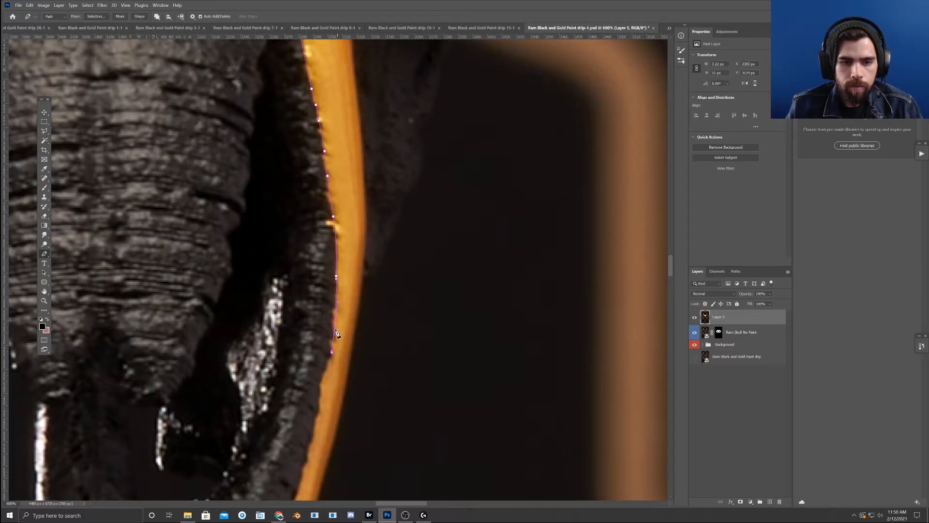
- Continue the Pen path down the drip's inner edge and into the small dark notch near its lower end
scroll(330, 309, down, 3)
click(318, 312)
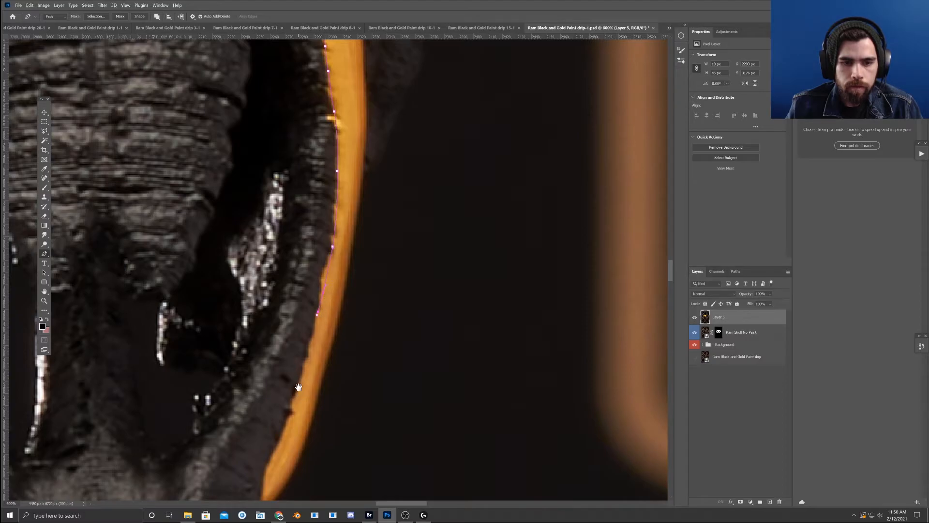
scroll(319, 298, down, 2)
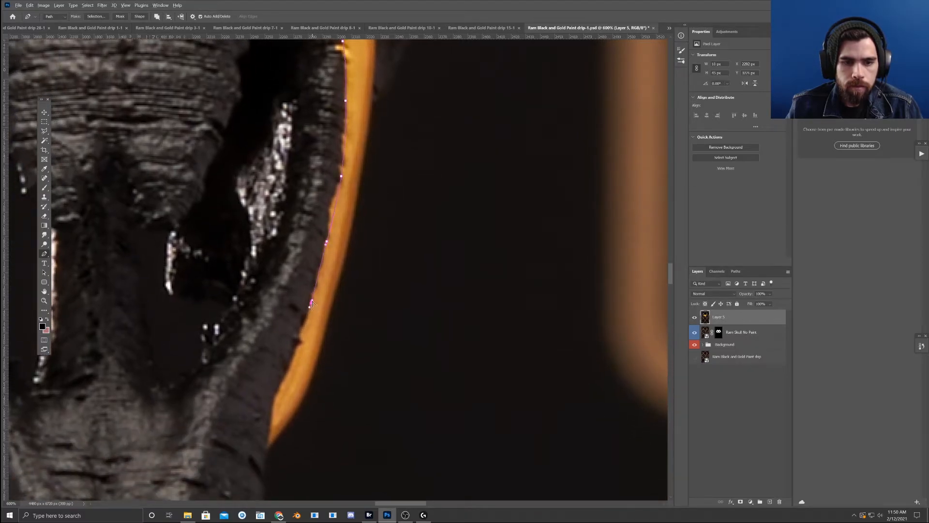
scroll(321, 278, down, 1)
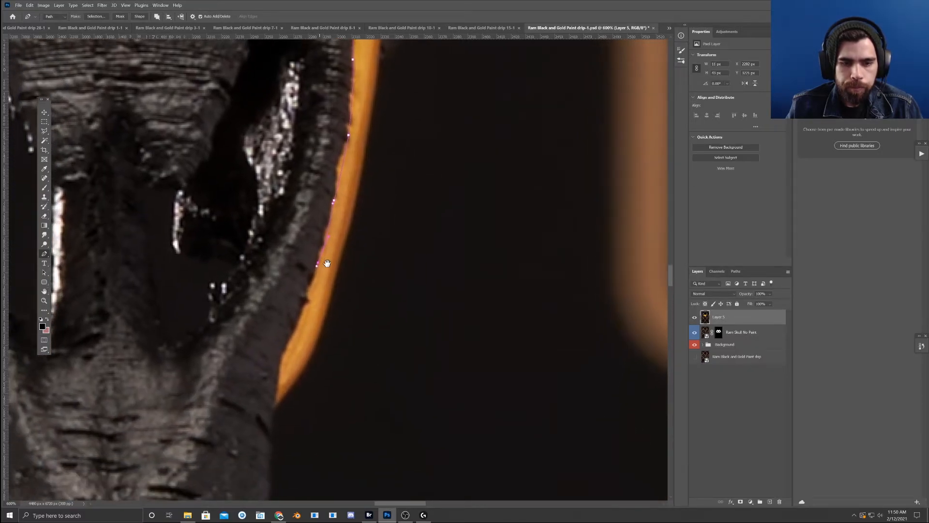
click(310, 291)
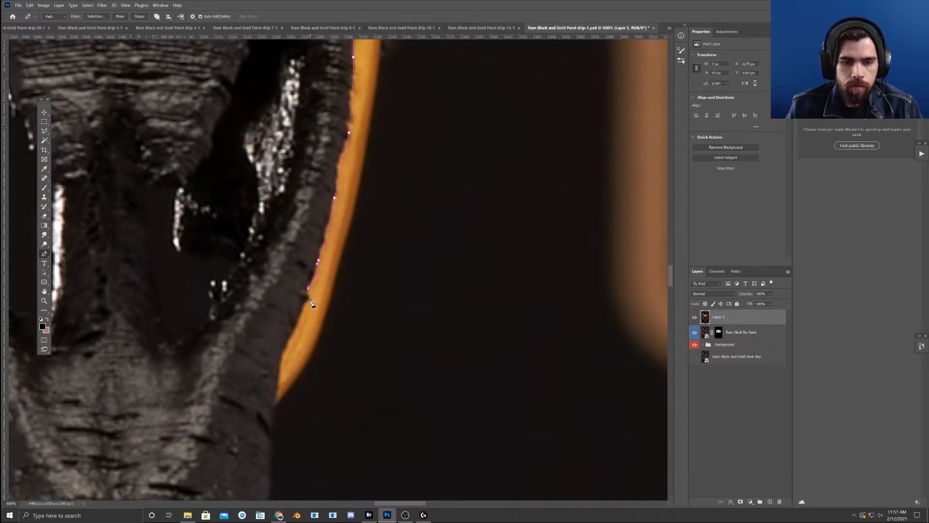
click(310, 298)
drag(310, 298, 313, 299)
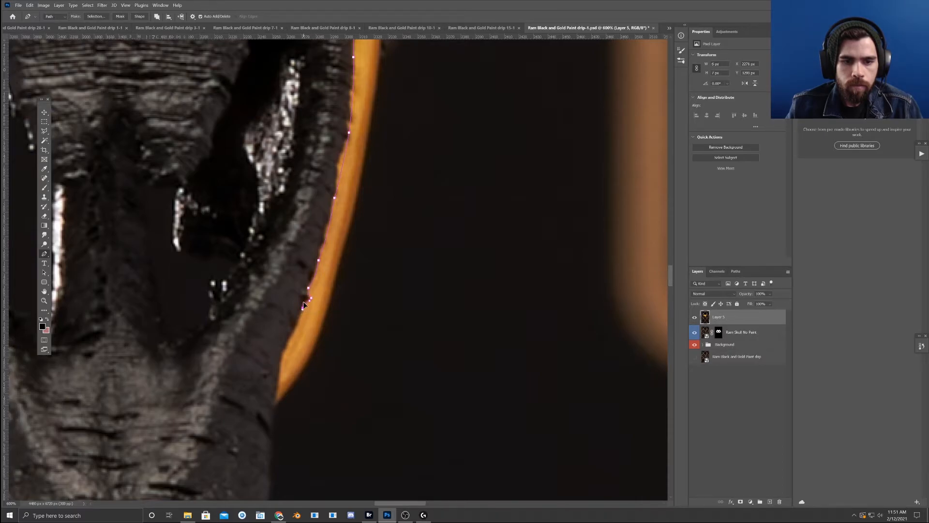
- Trace the Pen path from the dark notch down to the drip's pointed lower tip and turn it onto the outer edge
drag(309, 320, 312, 279)
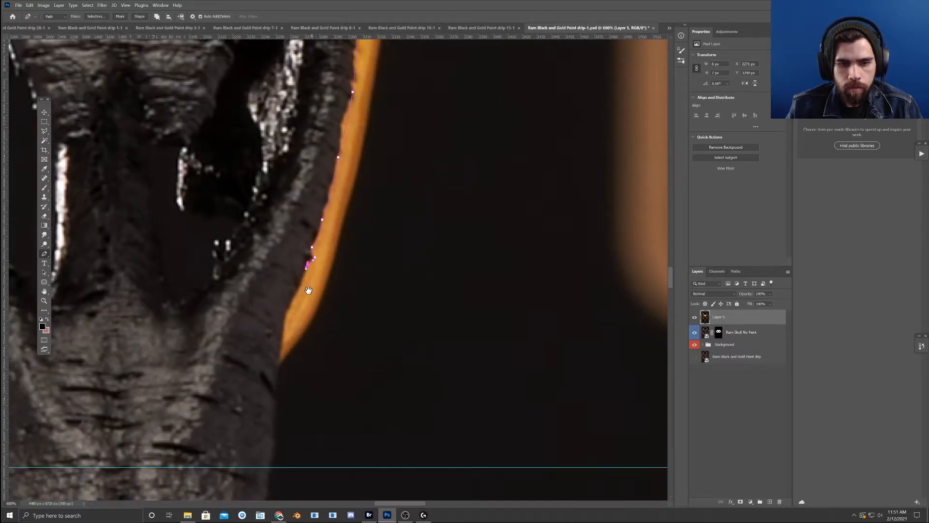
click(287, 312)
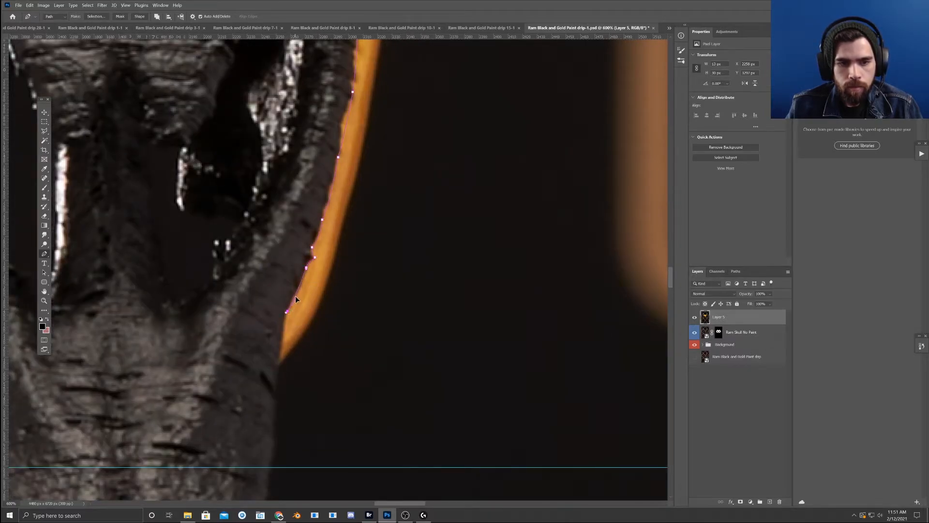
drag(295, 298, 299, 272)
click(285, 330)
click(292, 328)
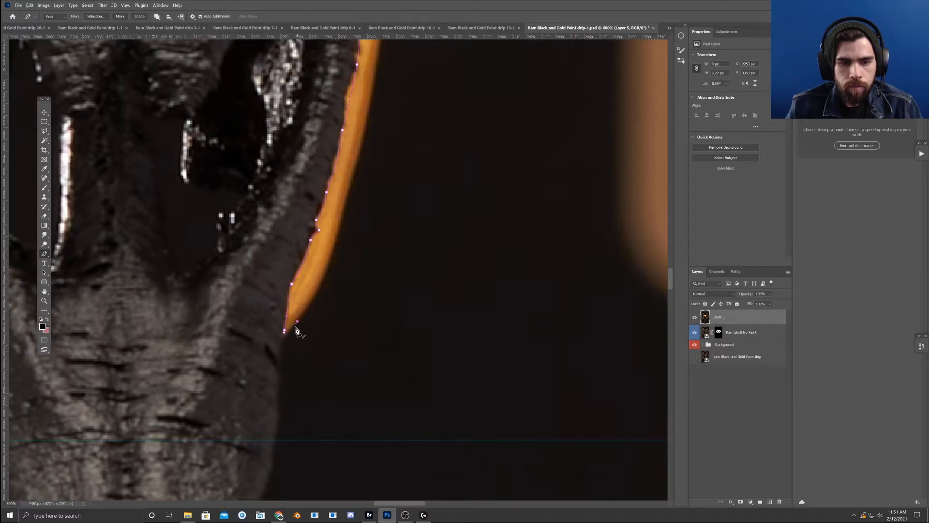
click(291, 331)
mouse_move(287, 332)
mouse_down()
mouse_move(293, 326)
mouse_move(287, 332)
mouse_up()
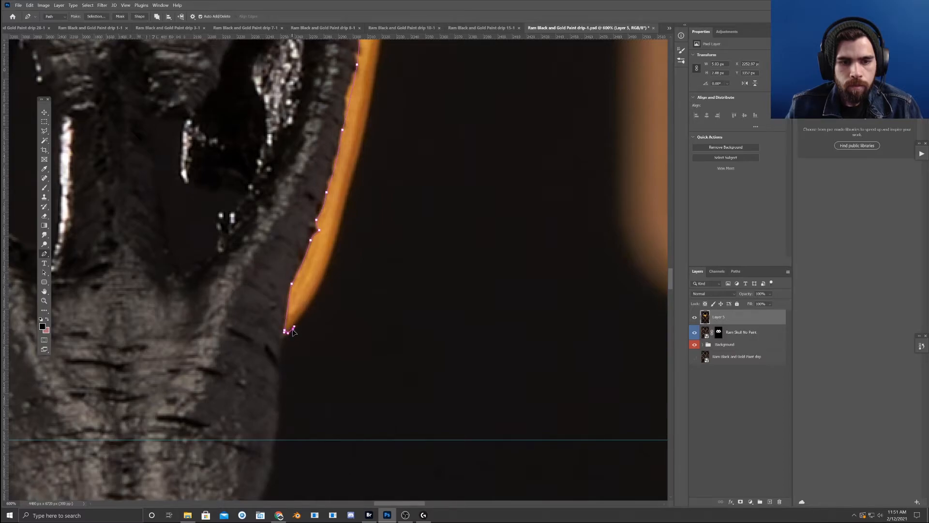
- Trace the Pen path back up the drip's smooth outer edge with long curved segments, past its outward bend
drag(333, 253, 324, 292)
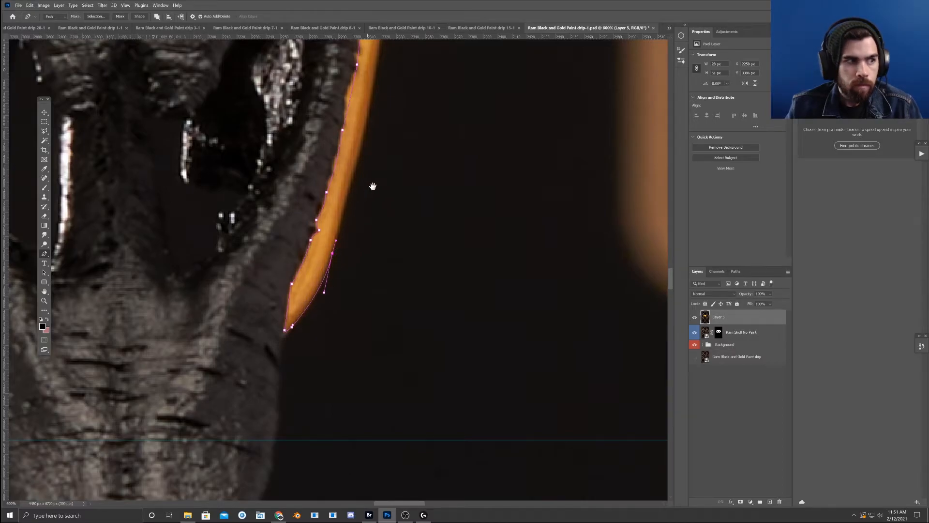
drag(374, 187, 332, 275)
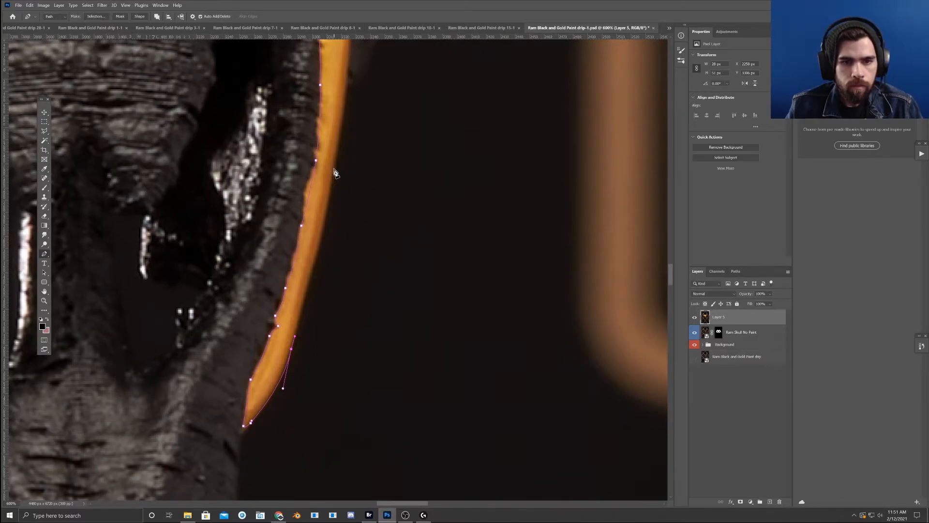
drag(335, 163, 328, 236)
drag(358, 125, 332, 328)
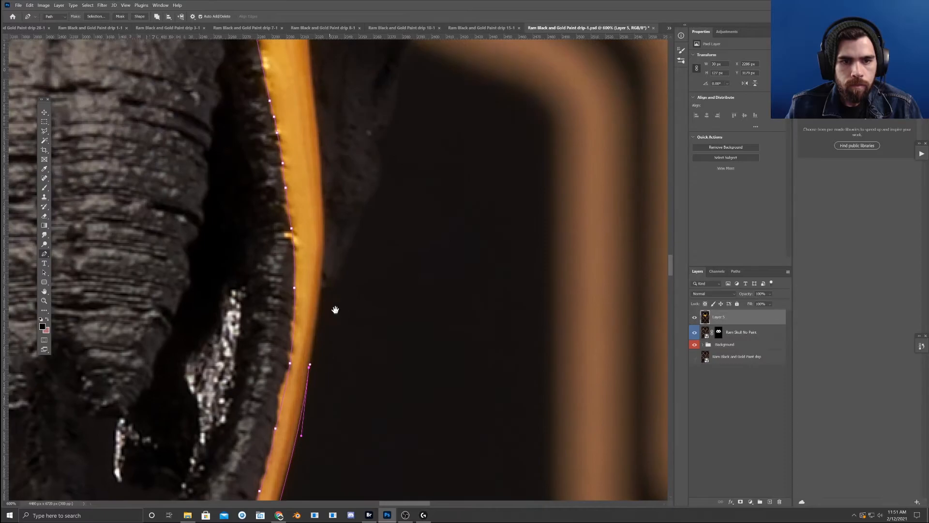
drag(317, 117, 334, 263)
- Extend the Pen path up the drip's nearly straight outer edge past its narrowing and adjust the curve there
drag(333, 99, 288, 314)
drag(283, 207, 280, 242)
drag(307, 149, 281, 331)
drag(280, 210, 278, 212)
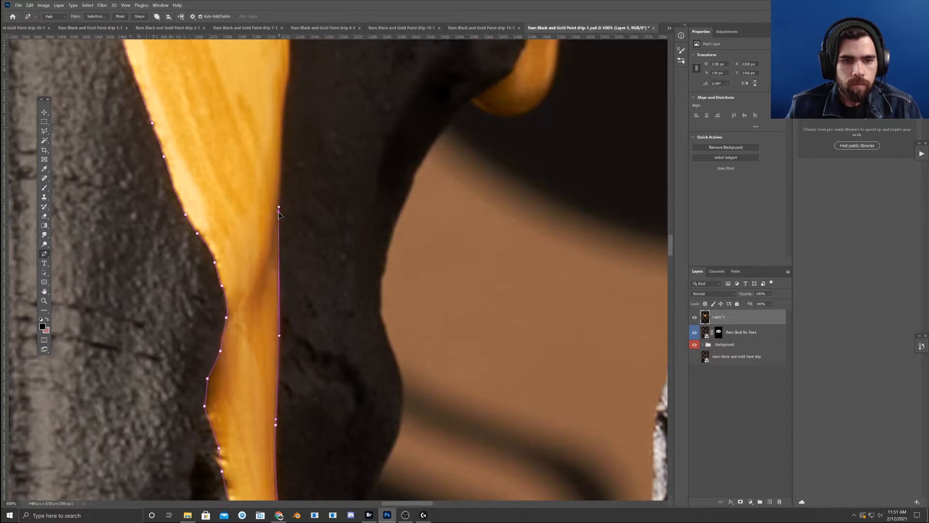
drag(279, 335, 281, 331)
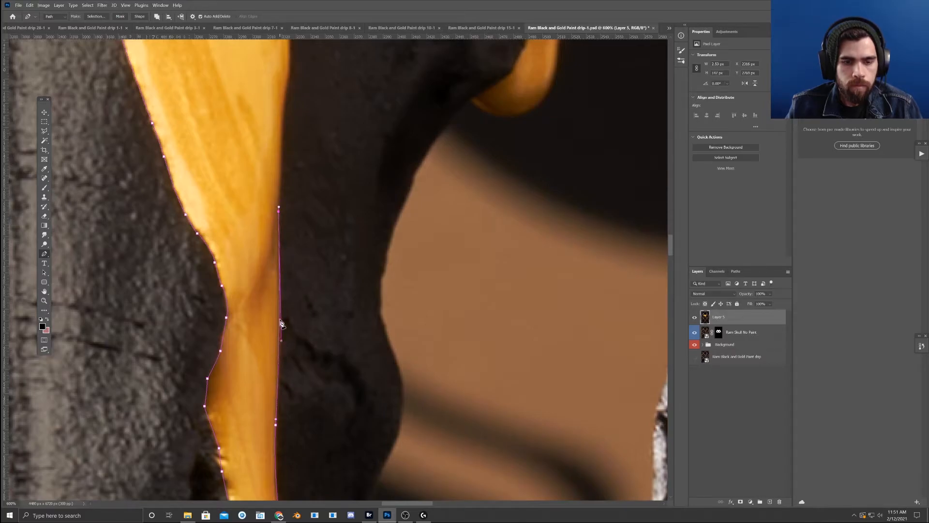
- Continue the Pen path up the outer edge of the widening gold area, placing closely spaced points along its slight bulge
scroll(279, 334, up, 5)
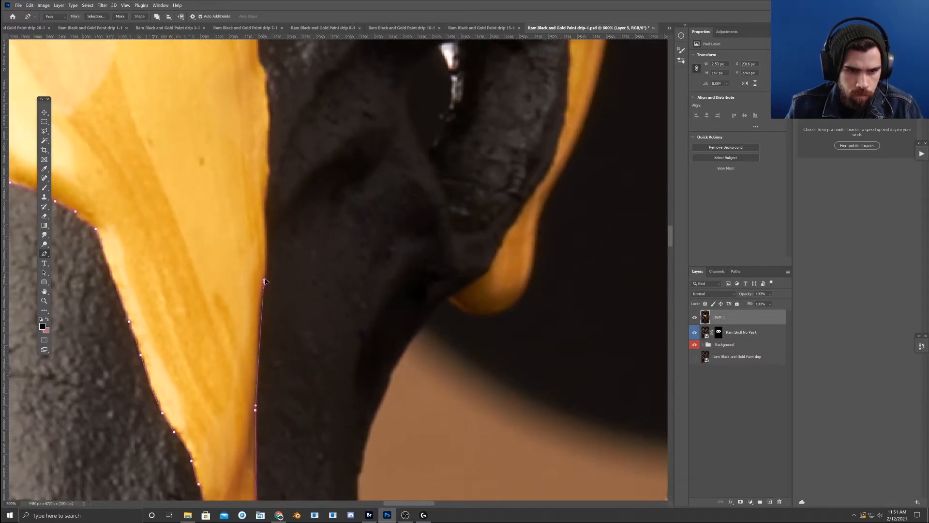
drag(264, 281, 268, 254)
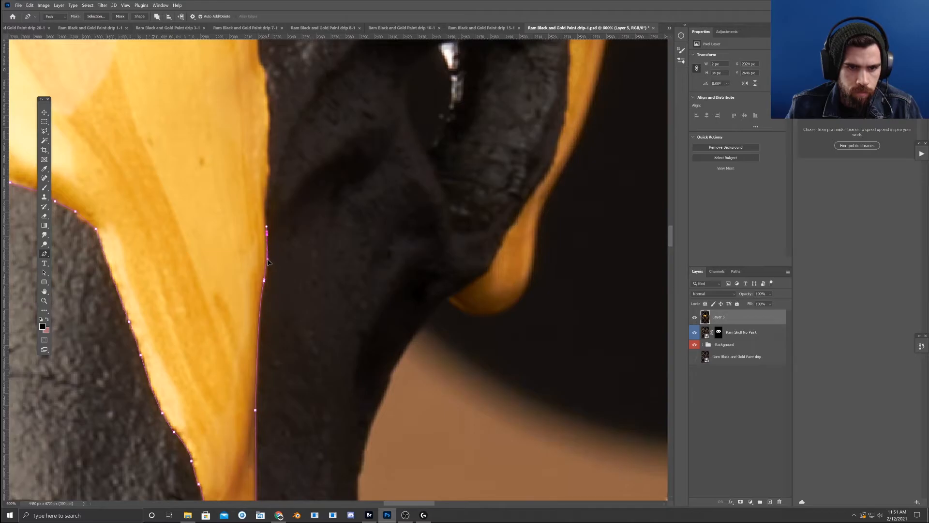
click(266, 196)
scroll(284, 213, up, 2)
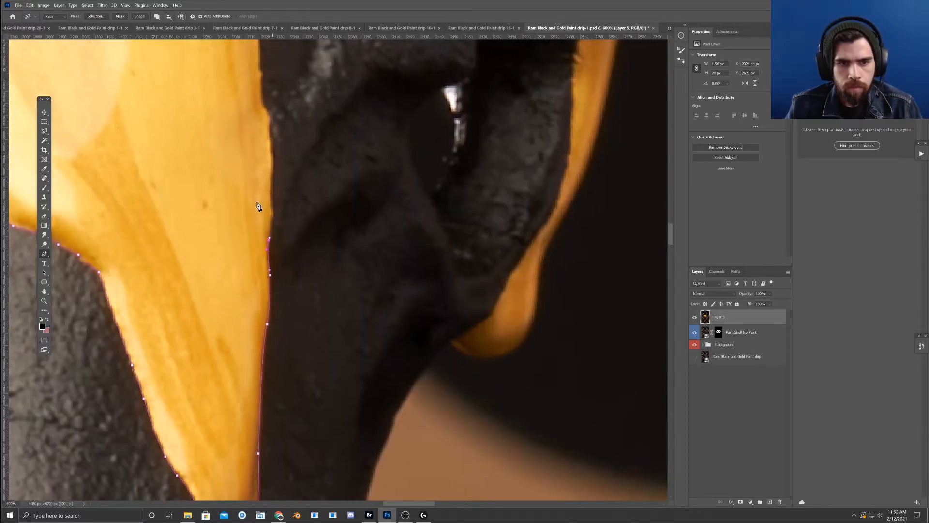
click(270, 218)
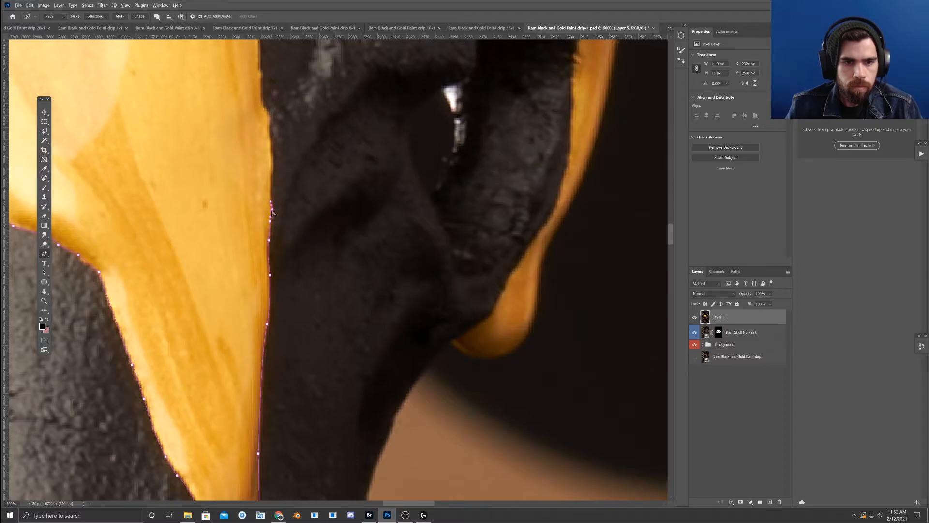
scroll(273, 215, up, 2)
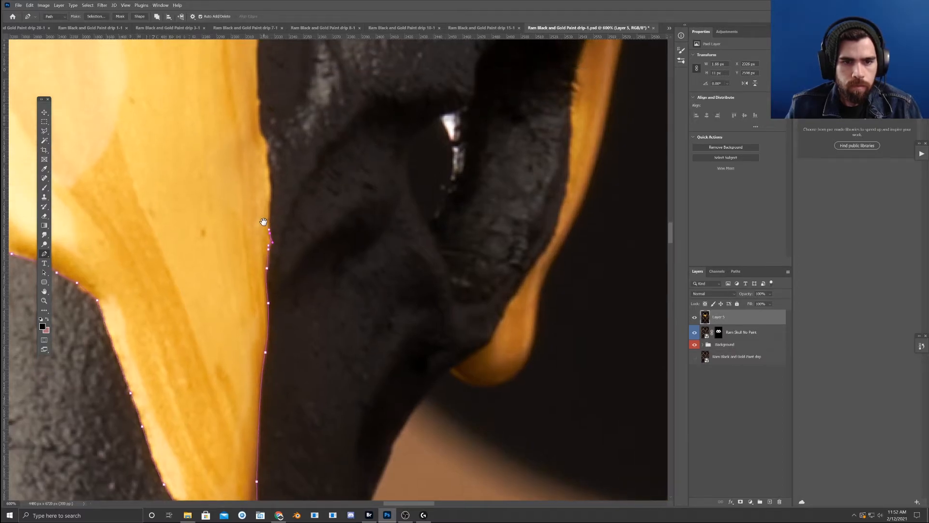
click(271, 186)
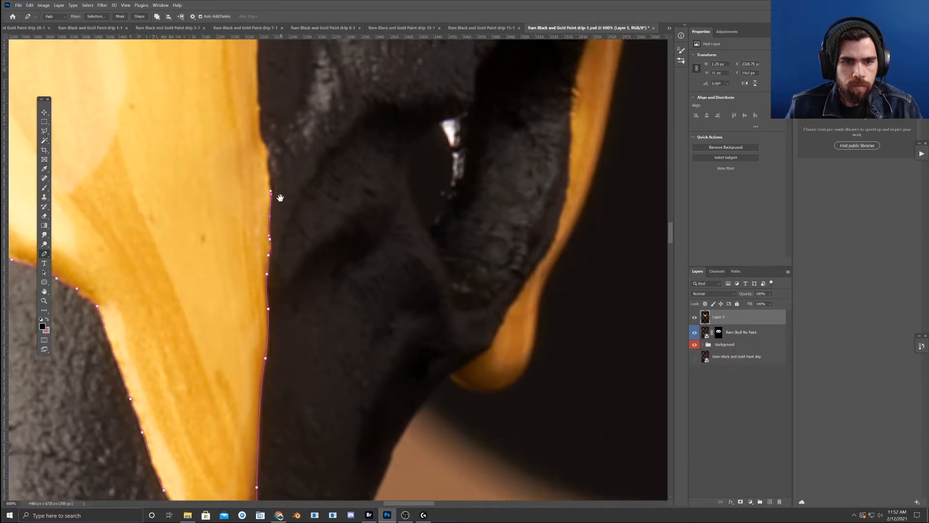
- Trace the Pen path around the small step in the gold edge and up the long straight stretch above it
scroll(259, 189, up, 2)
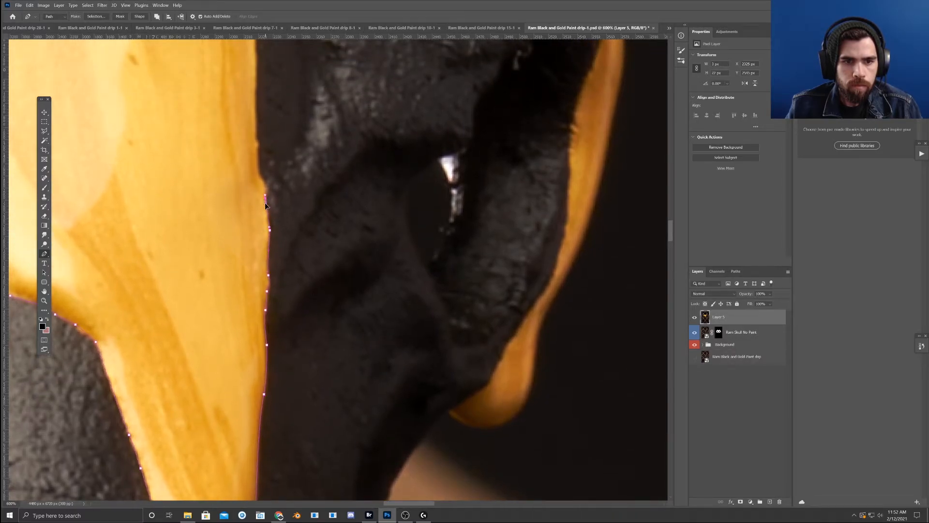
click(258, 160)
drag(258, 164, 257, 176)
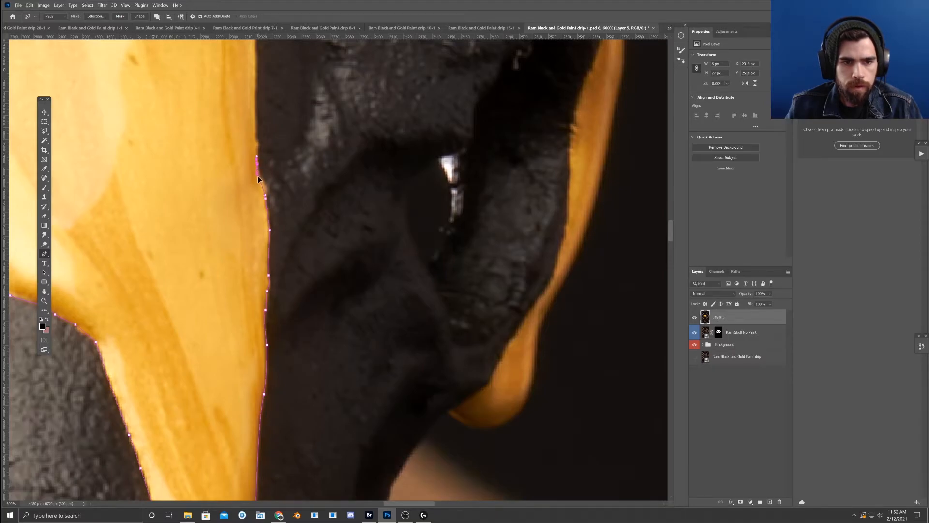
scroll(256, 184, up, 10)
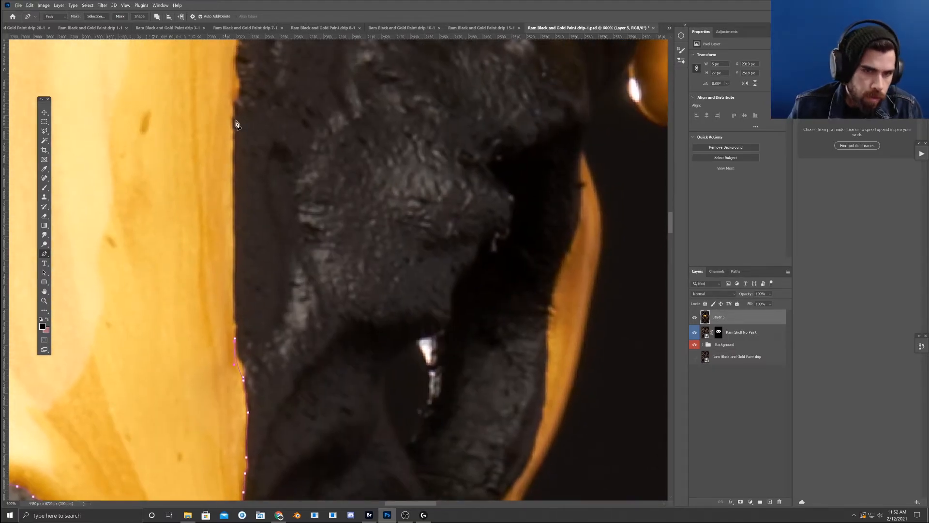
drag(231, 114, 233, 128)
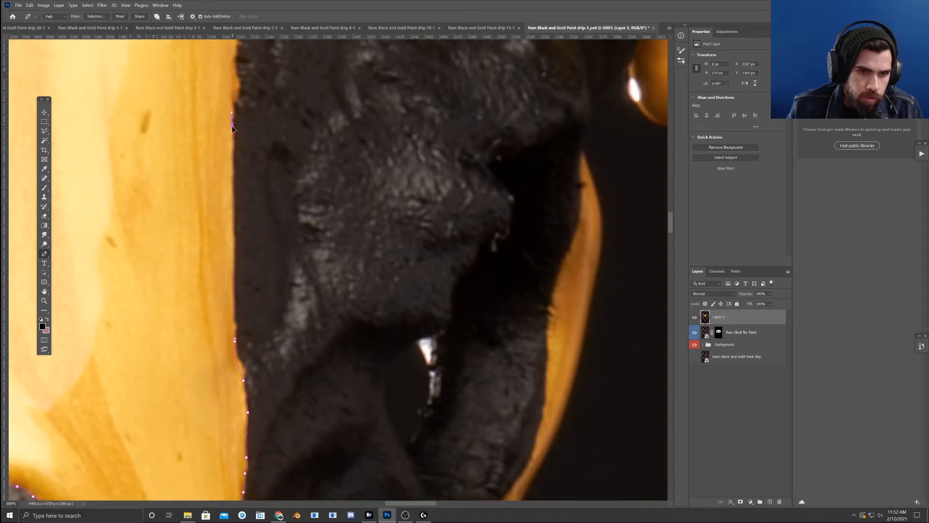
- Outline the dark bump cutting into the gold edge with the Pen path and continue just above it
scroll(237, 193, up, 9)
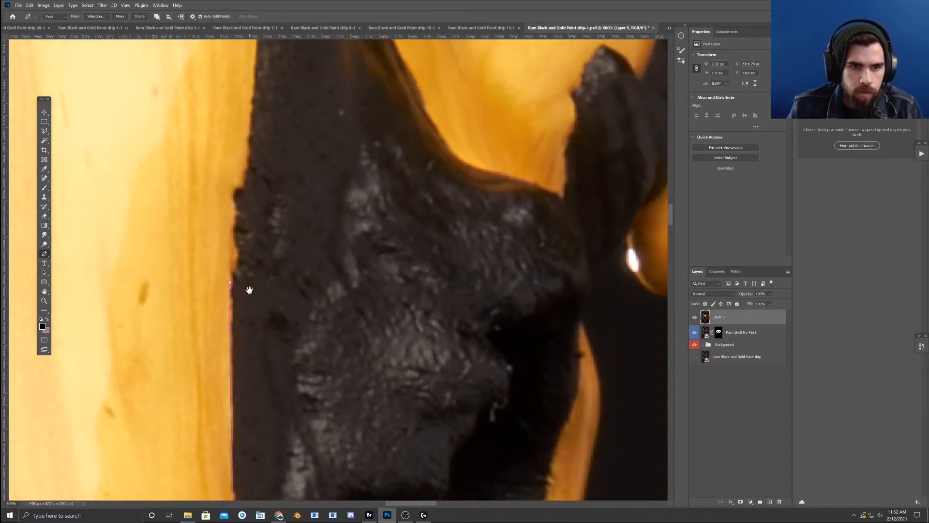
click(232, 193)
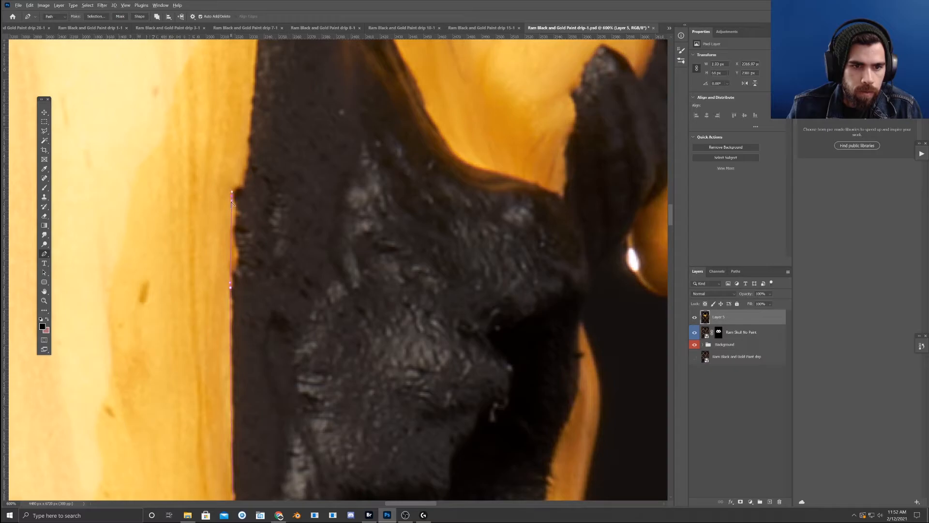
click(242, 185)
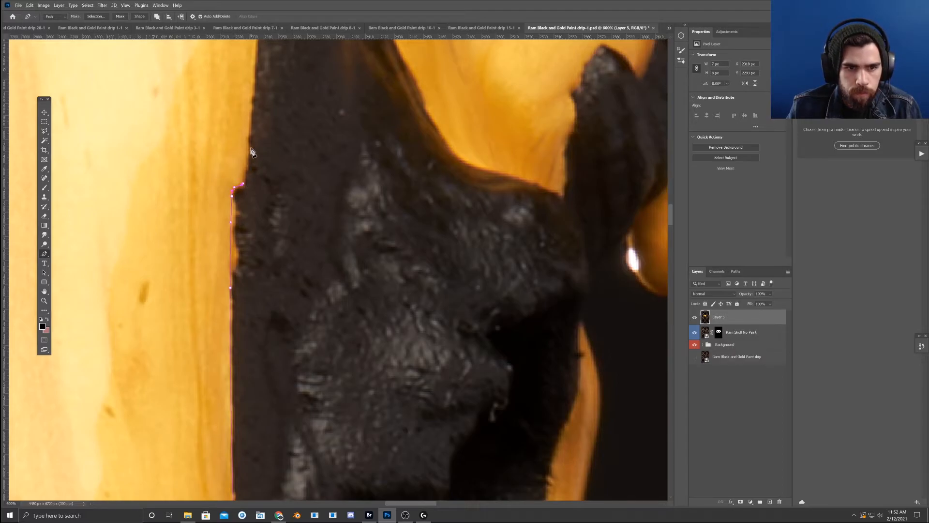
click(250, 129)
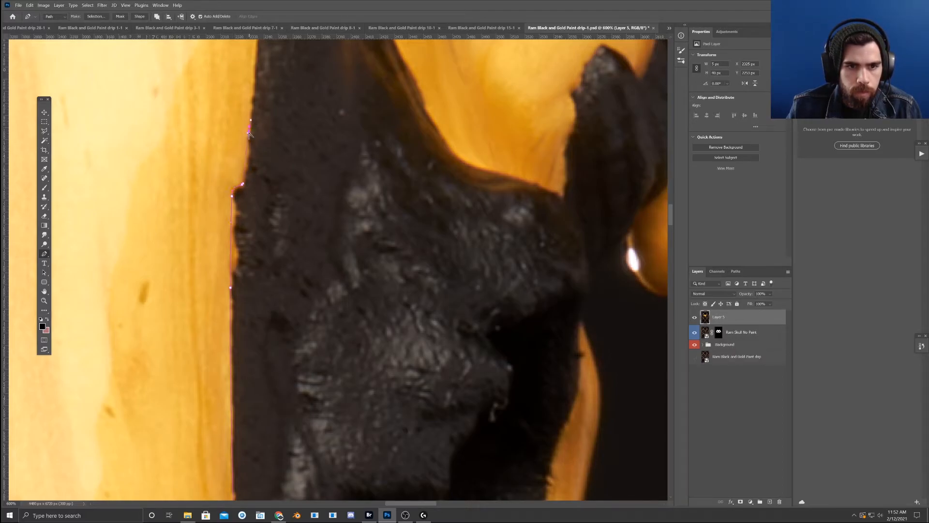
- Trace the Pen path up the left side of the dark wedge to where it starts leaning toward its tip
drag(264, 121, 263, 282)
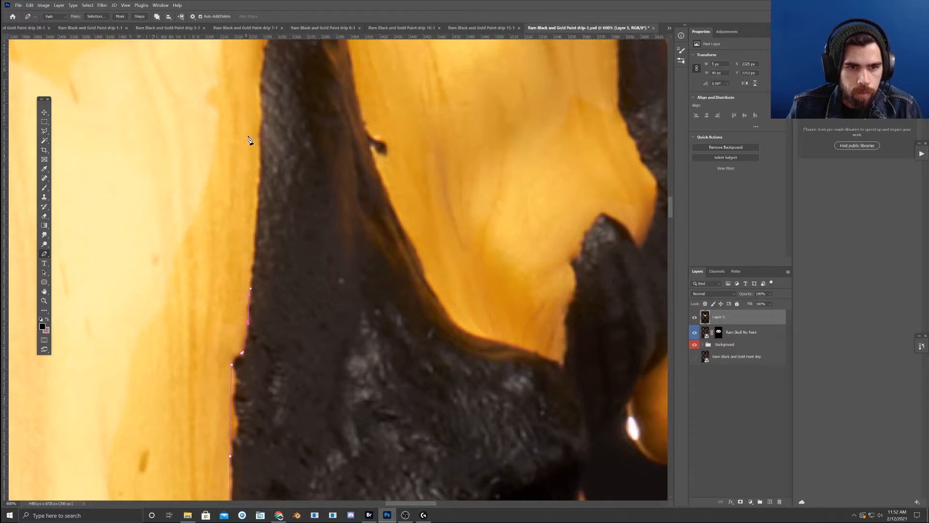
click(259, 128)
drag(259, 140, 262, 269)
mouse_move(258, 188)
mouse_down()
mouse_move(259, 178)
mouse_move(248, 193)
mouse_up()
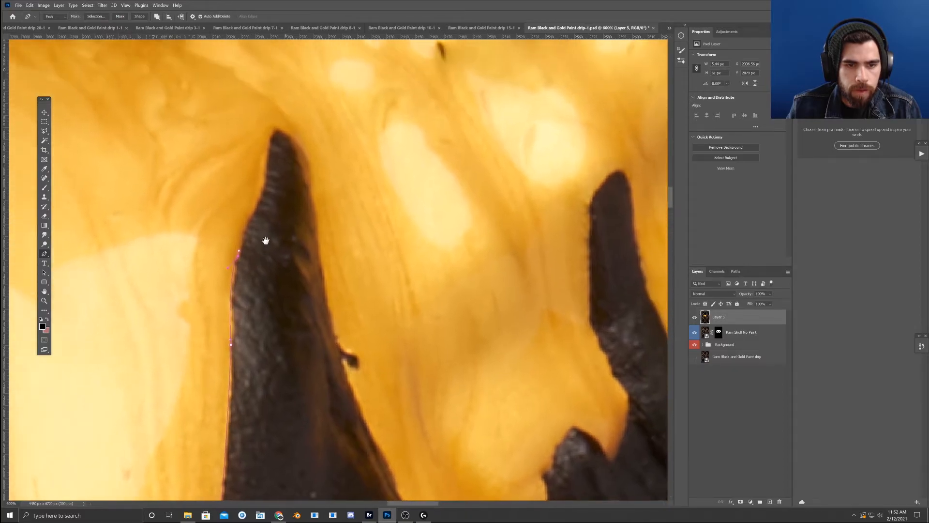
- Continue the Pen path along the bend below the dark wedge's tip, undoing the misplaced curve and placing a closer point
drag(286, 169, 263, 241)
drag(259, 197, 259, 205)
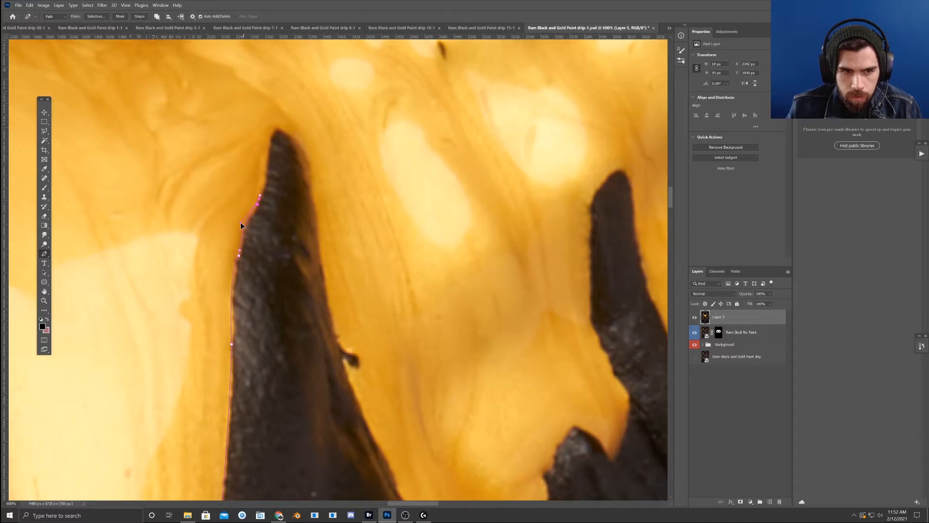
mouse_move(237, 228)
mouse_down()
mouse_move(249, 219)
mouse_move(246, 228)
mouse_up()
key(ctrl+z)
key(ctrl+z)
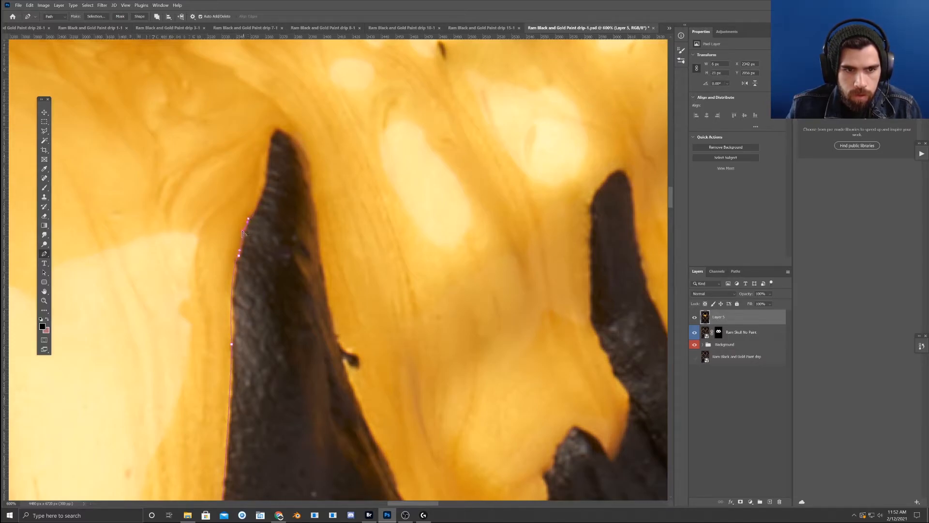
- Carry the Pen path up to the dark wedge's tip and over it onto the wedge's right side
drag(266, 166, 268, 190)
drag(273, 131, 276, 128)
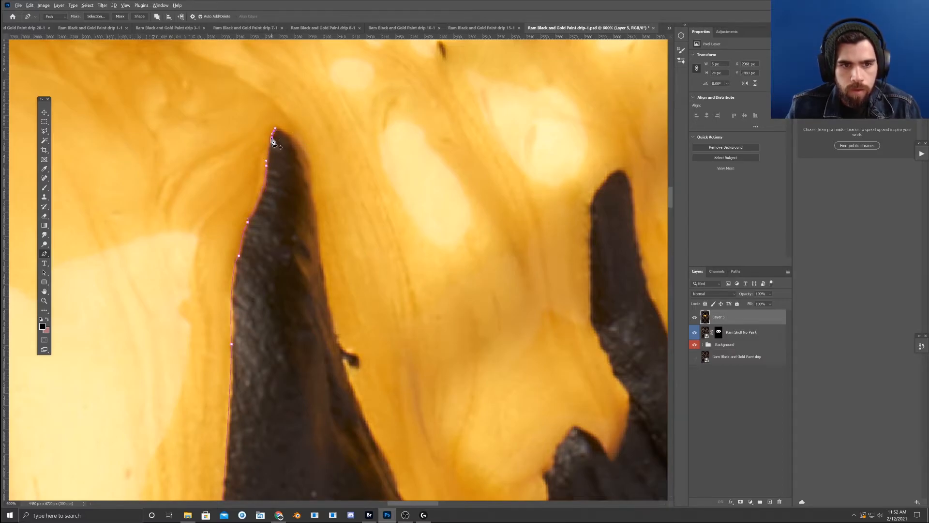
click(276, 128)
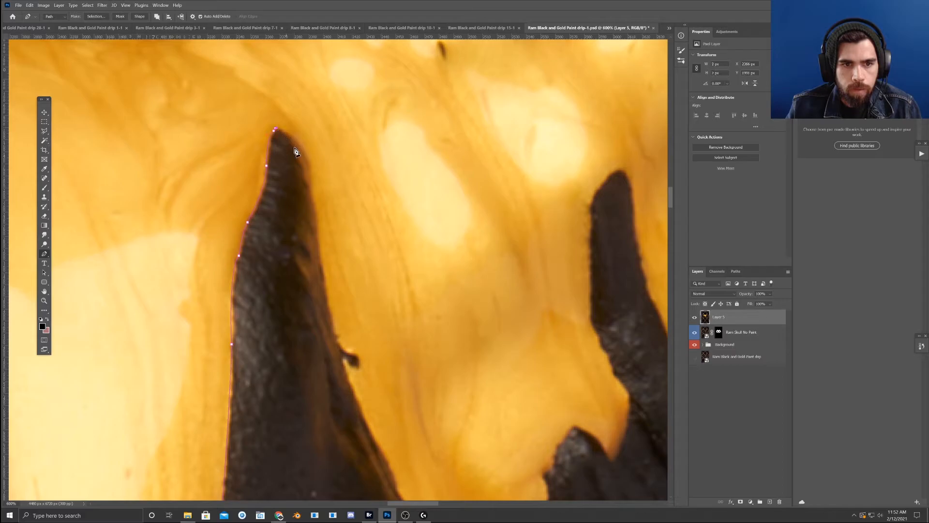
drag(258, 317, 235, 305)
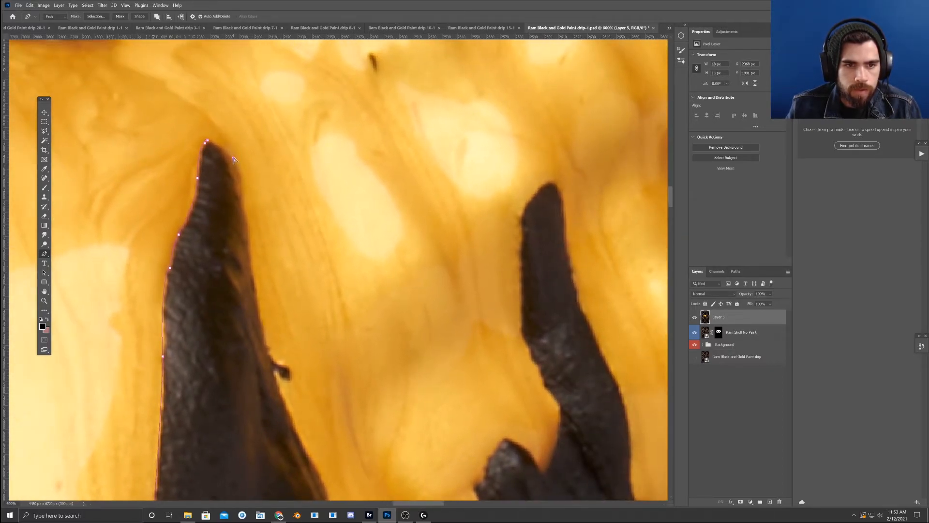
- Trace the Pen path down the dark wedge's right side, passing the small dark speck along the wedge's edge
drag(228, 197, 191, 127)
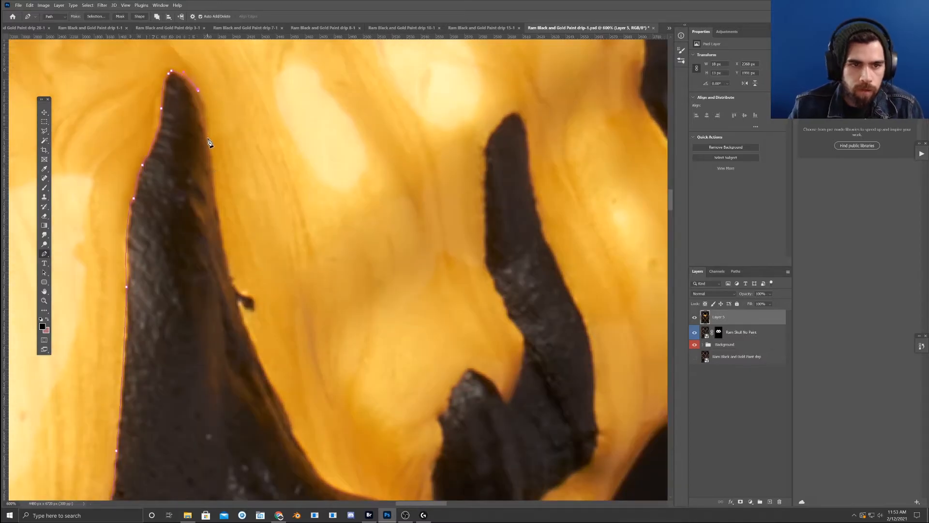
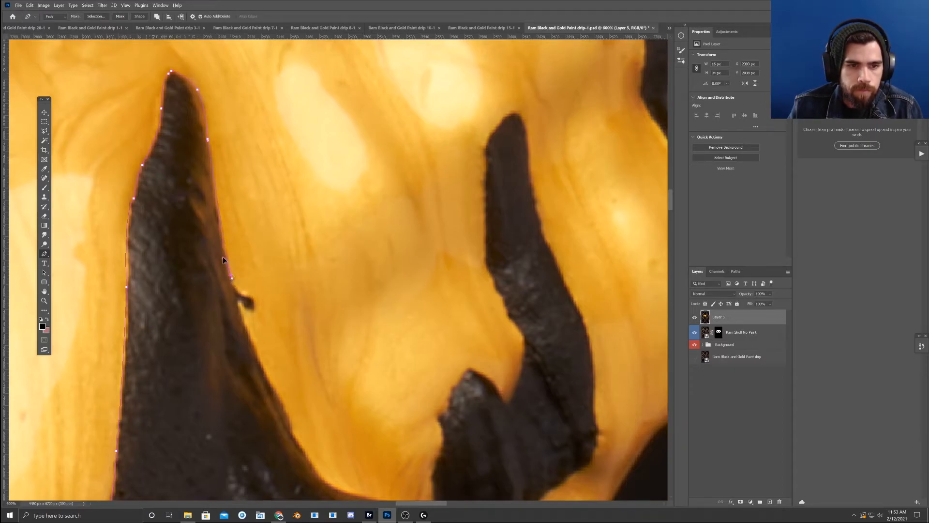
drag(250, 316, 230, 271)
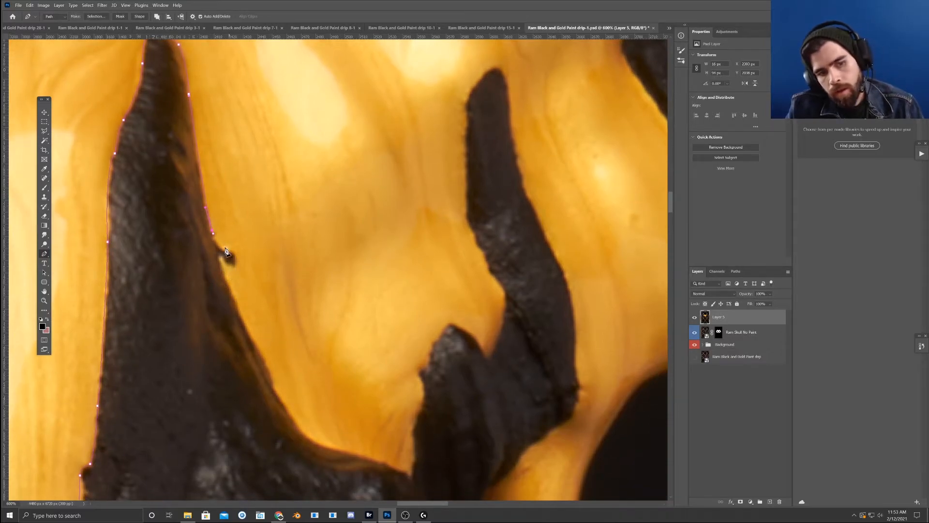
drag(297, 261, 350, 287)
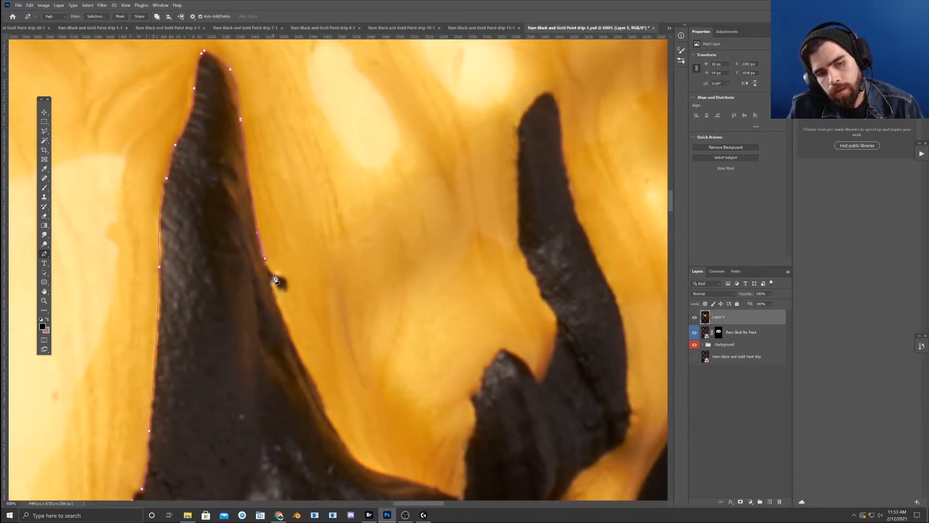
click(273, 299)
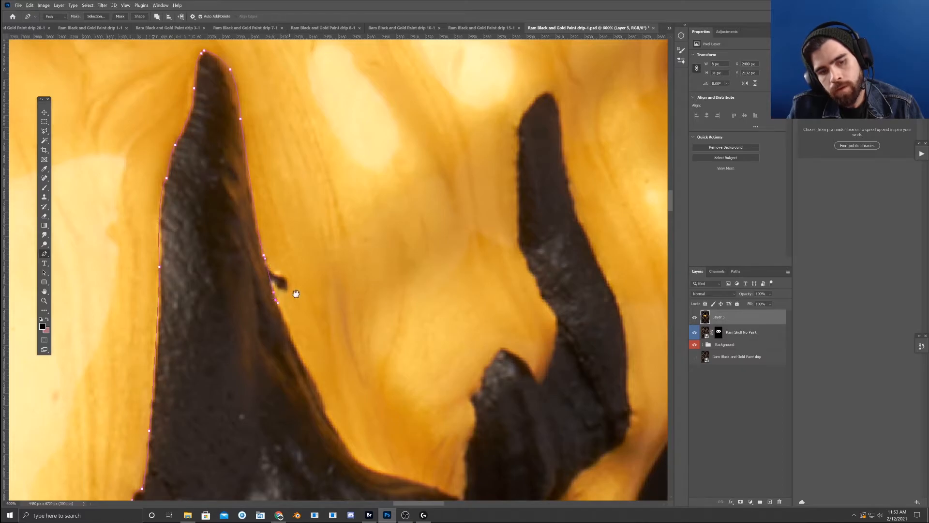
drag(295, 296, 264, 236)
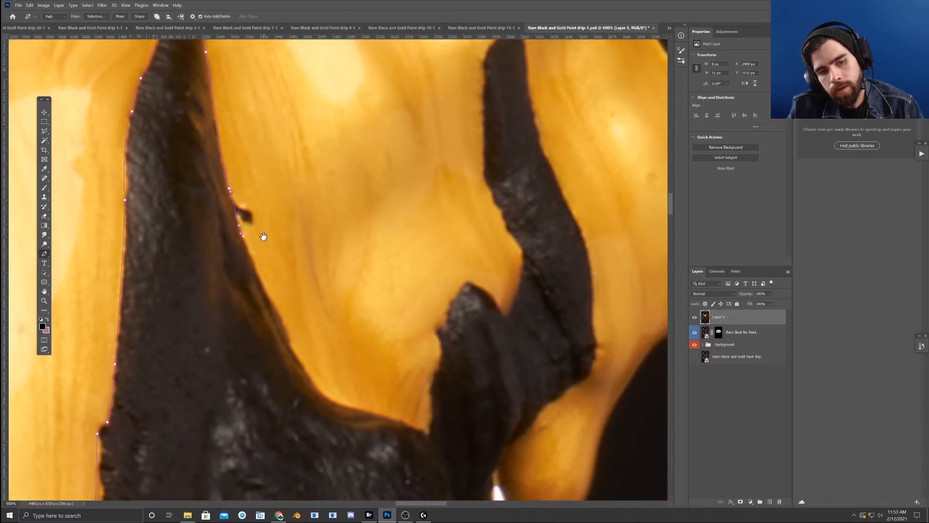
click(266, 294)
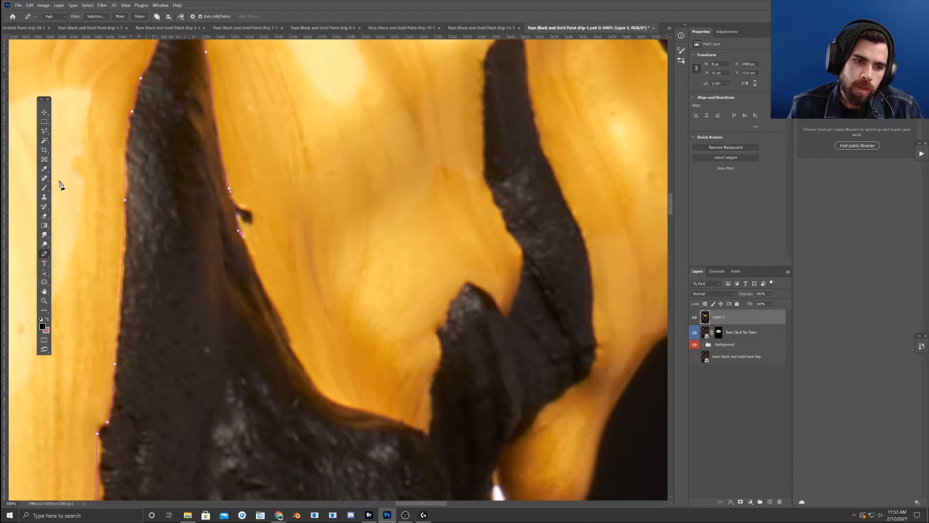
- Remove the small dark speck beside the wedge's right edge with the Spot Healing Brush and return to the Pen tool
click(45, 178)
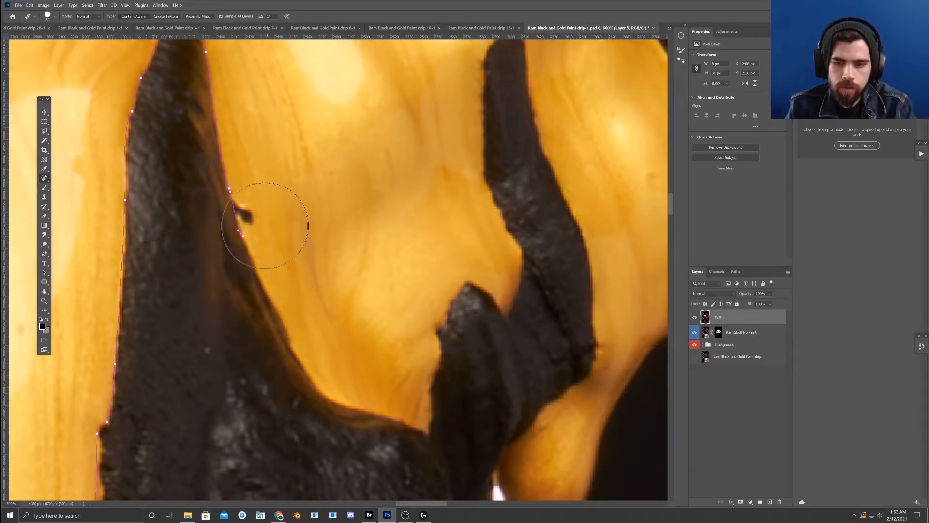
click(250, 218)
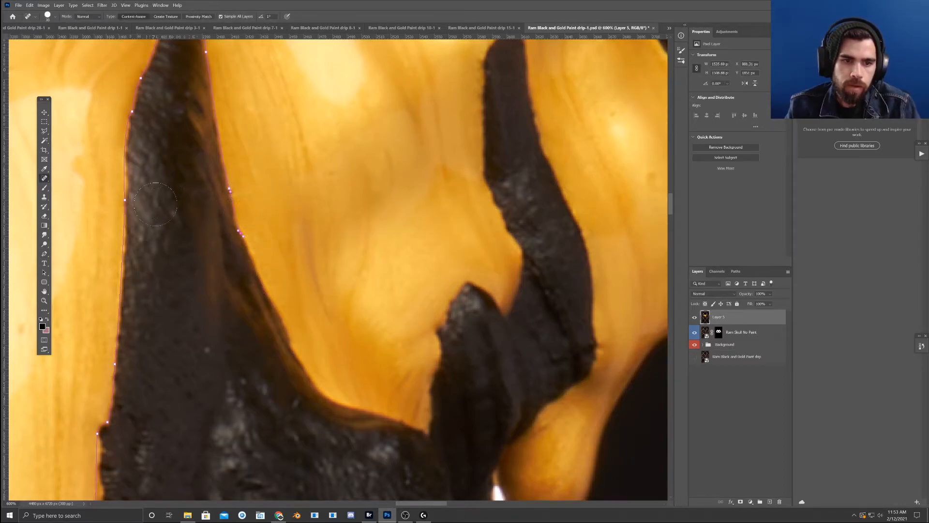
click(44, 253)
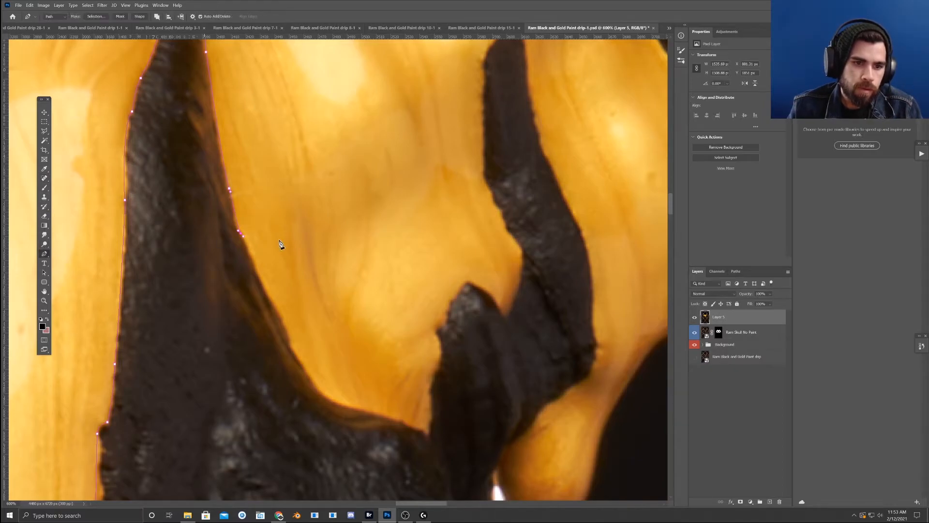
- Continue the Pen path down the wedge's right edge and along its curved base to the gold's pointed lower corner
drag(263, 283, 238, 216)
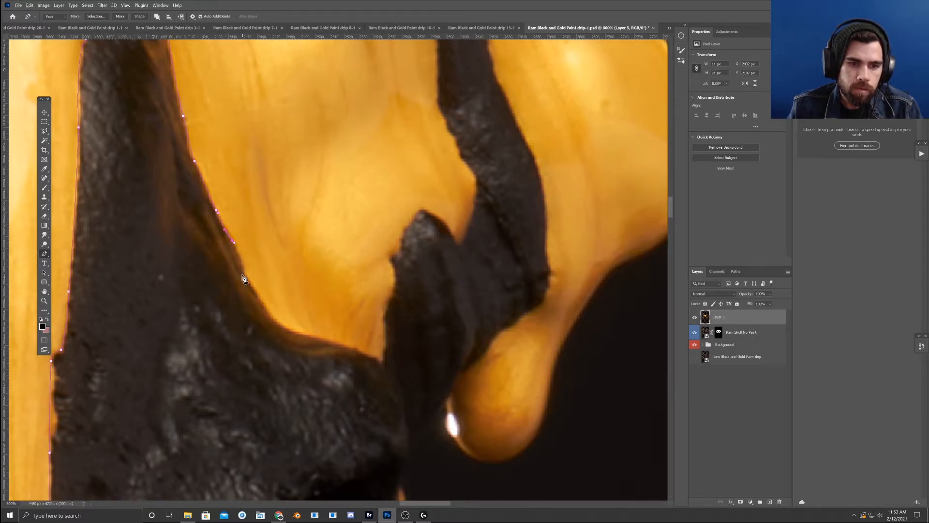
click(268, 311)
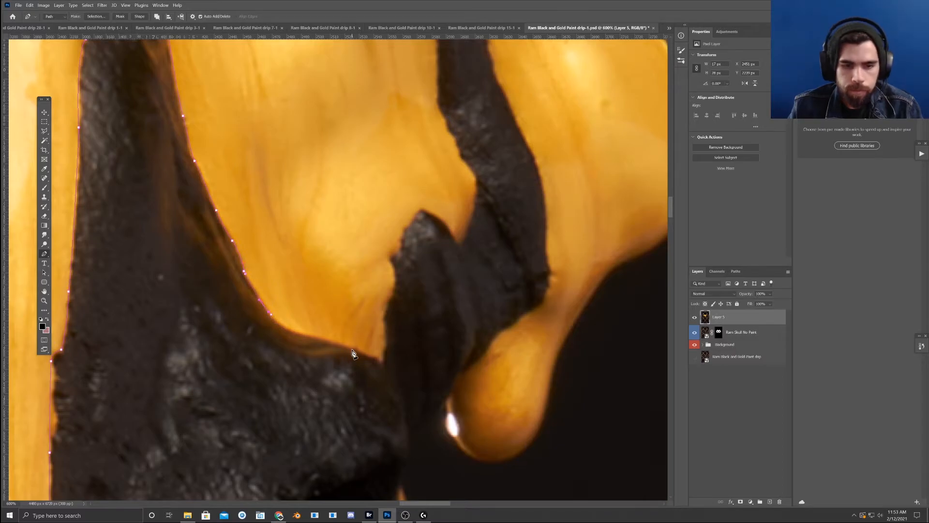
click(319, 340)
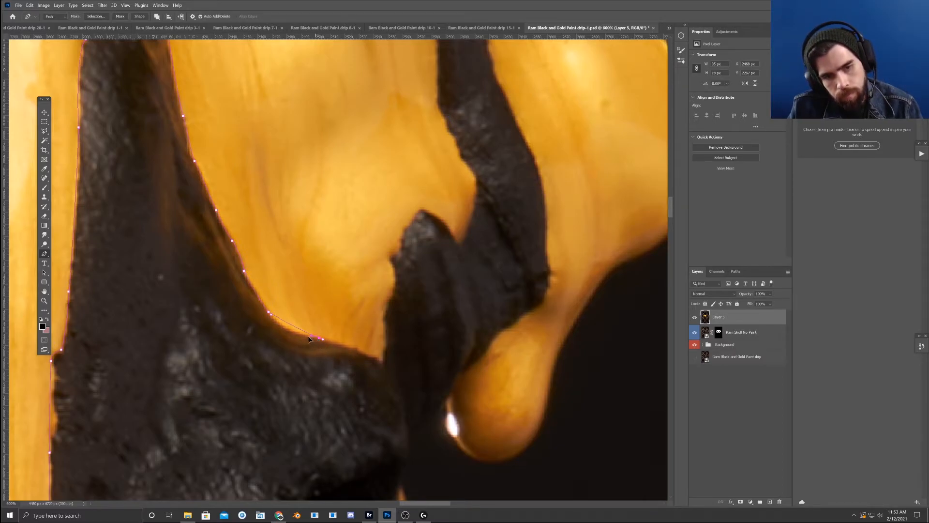
click(380, 361)
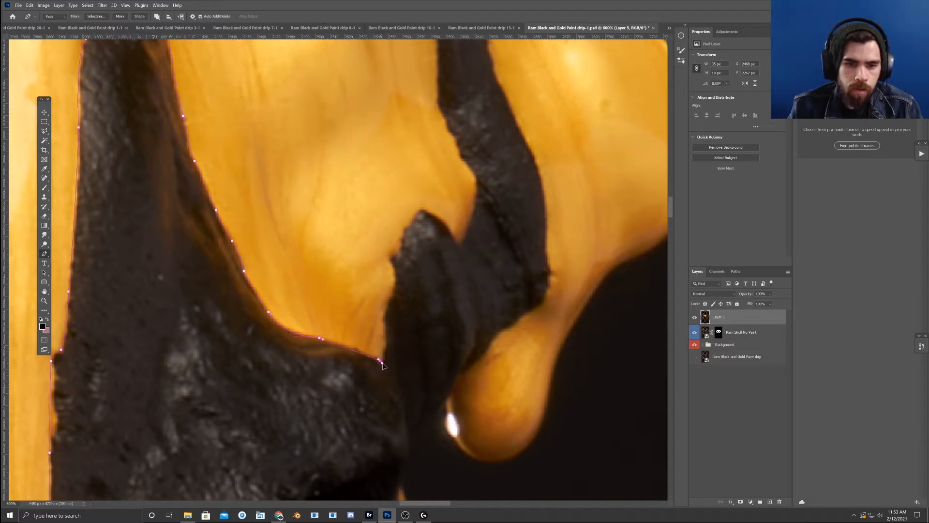
- Turn the Pen path at the gold's lower corner and trace it up the left side of the small dark peak
click(387, 348)
drag(405, 328, 285, 339)
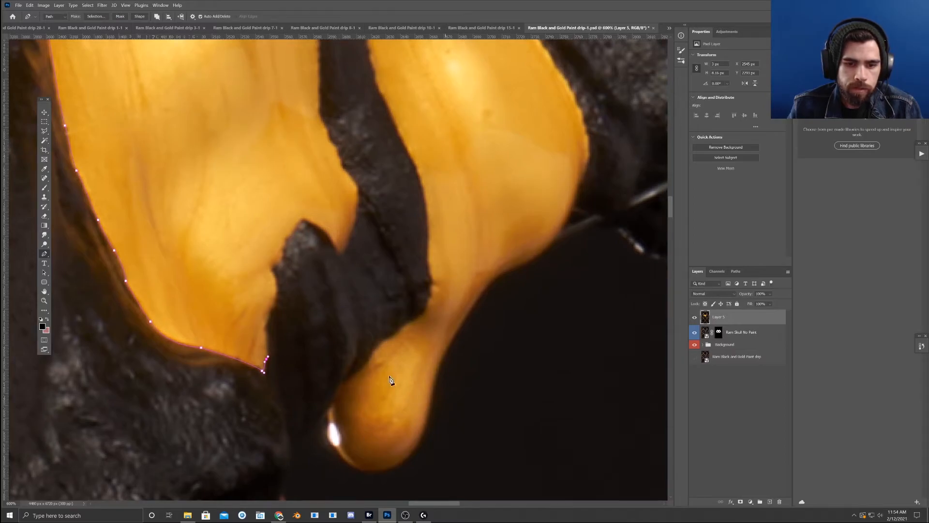
click(264, 326)
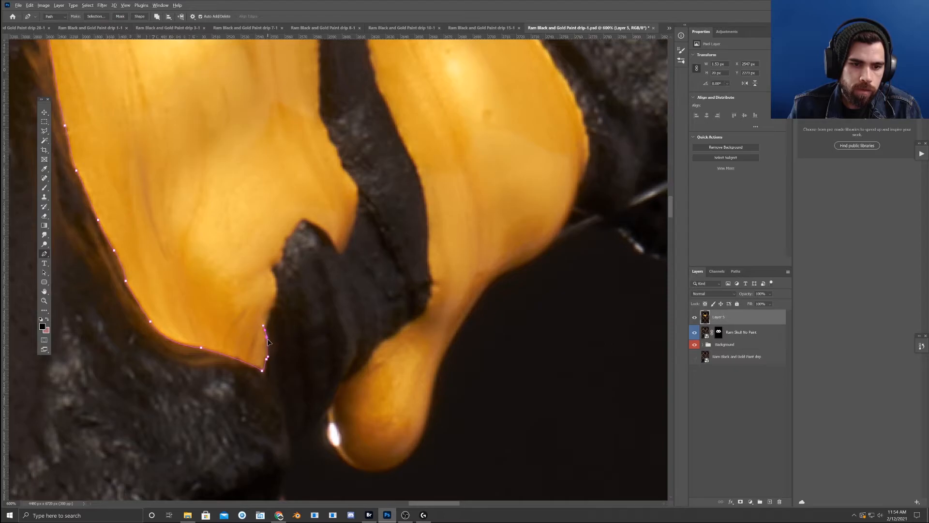
click(272, 307)
drag(270, 266, 272, 274)
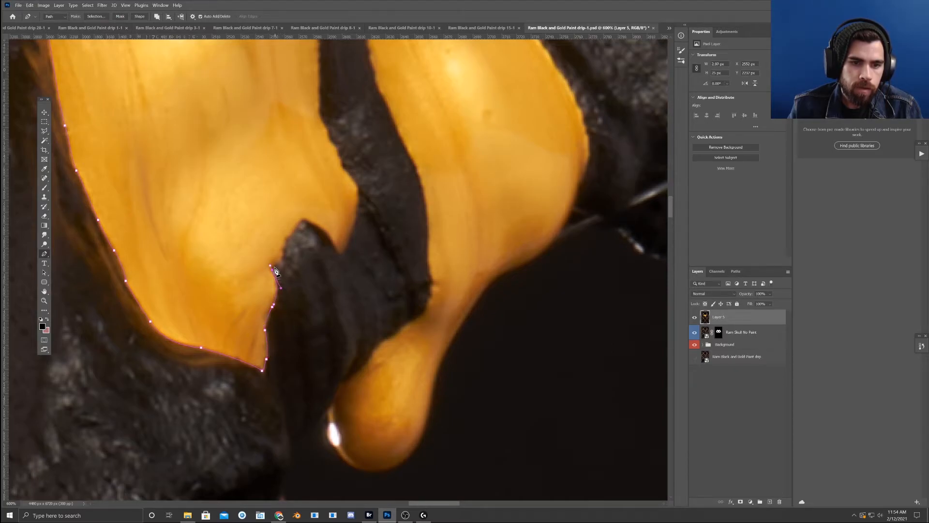
click(282, 248)
drag(283, 247, 281, 257)
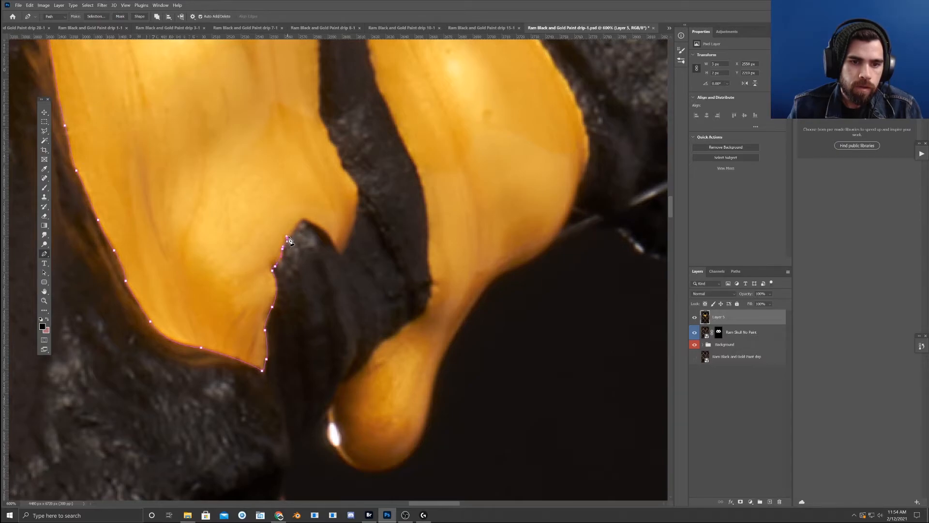
- Carry the Pen path over the small dark peak's tip, down into the gold notch and up its other side
click(298, 223)
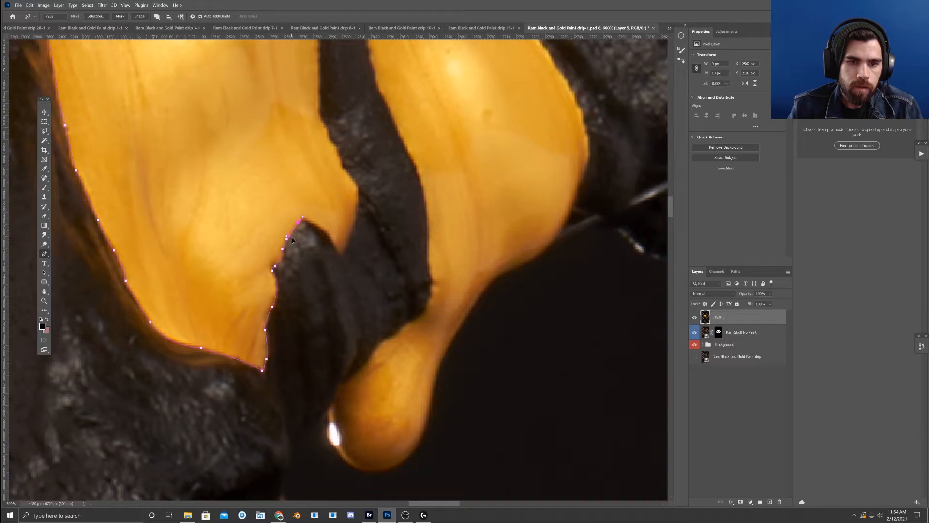
click(320, 226)
click(326, 232)
click(338, 252)
click(352, 230)
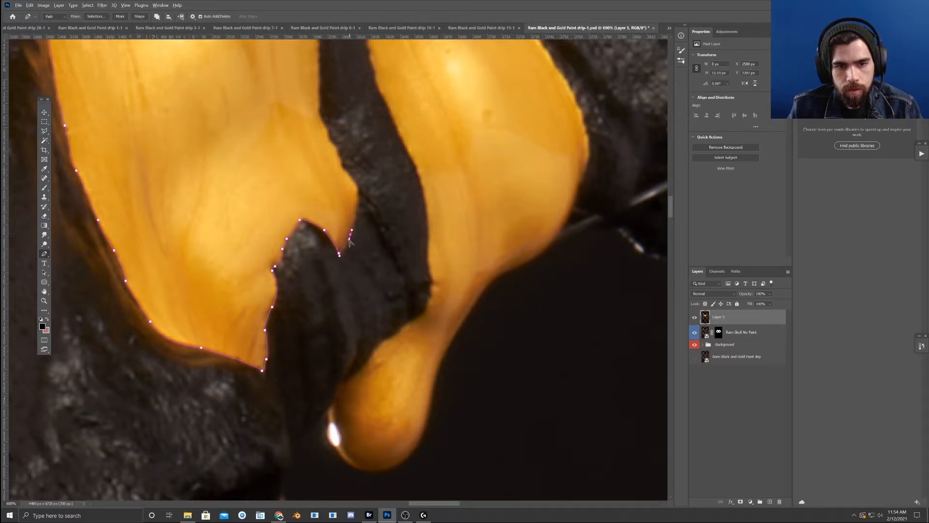
- Trace the Pen path around the gold bulge above the notch and up the lower left edge of the long dark strip
drag(354, 239, 338, 279)
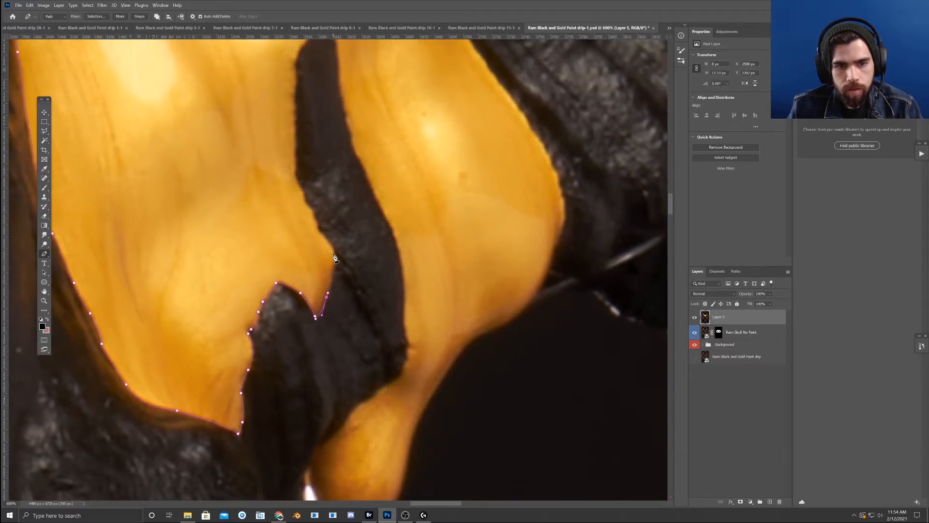
click(334, 250)
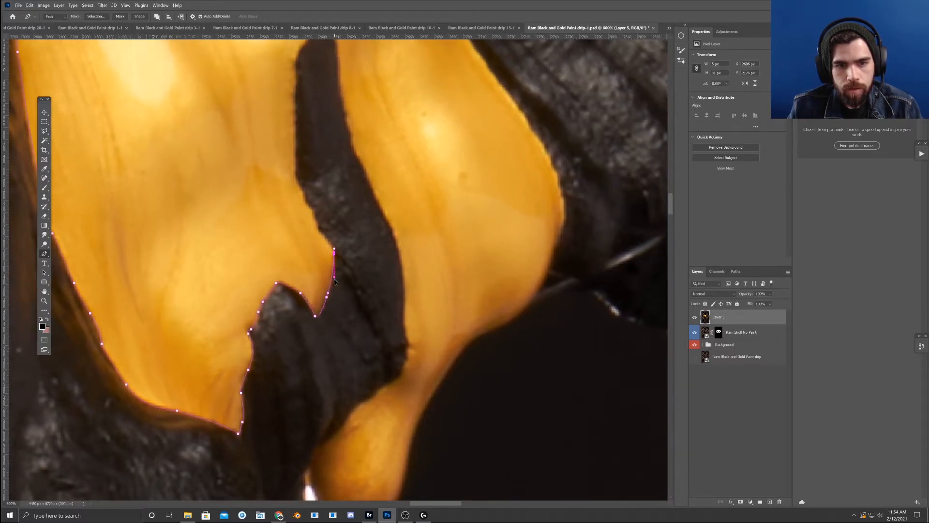
click(317, 227)
drag(320, 233, 333, 247)
click(305, 201)
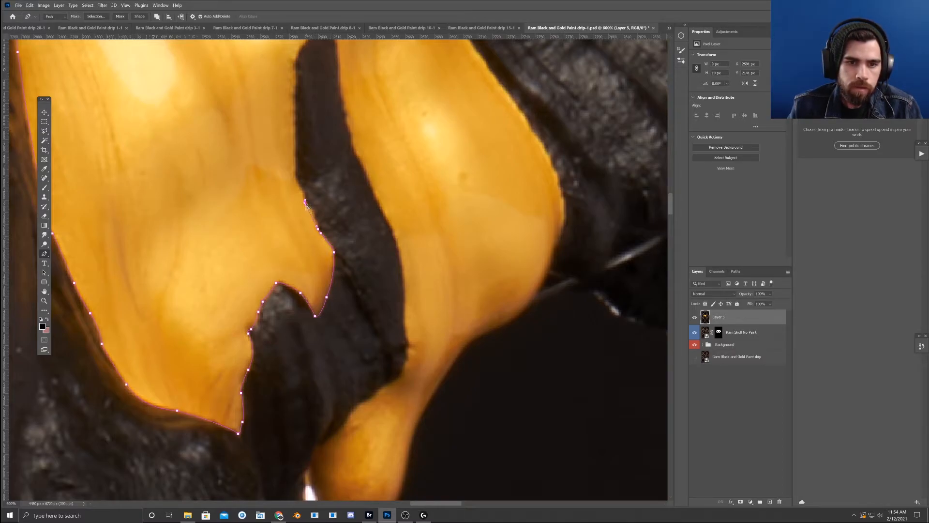
click(295, 176)
- Extend the Pen path up the long dark strip's left edge and curve it over the strip's rounded tip
drag(300, 184, 324, 252)
click(305, 191)
drag(309, 209, 307, 213)
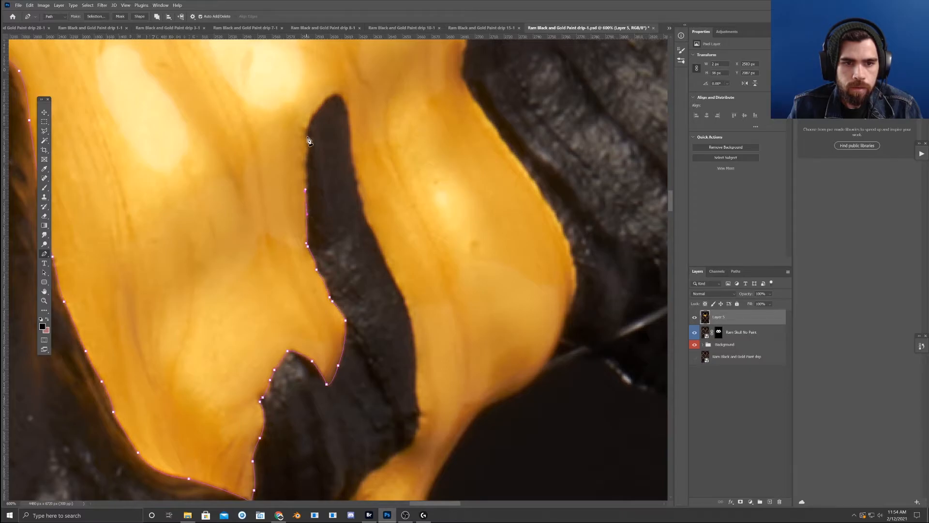
drag(306, 129, 309, 149)
drag(326, 124, 266, 252)
click(262, 232)
click(280, 226)
drag(281, 226, 276, 214)
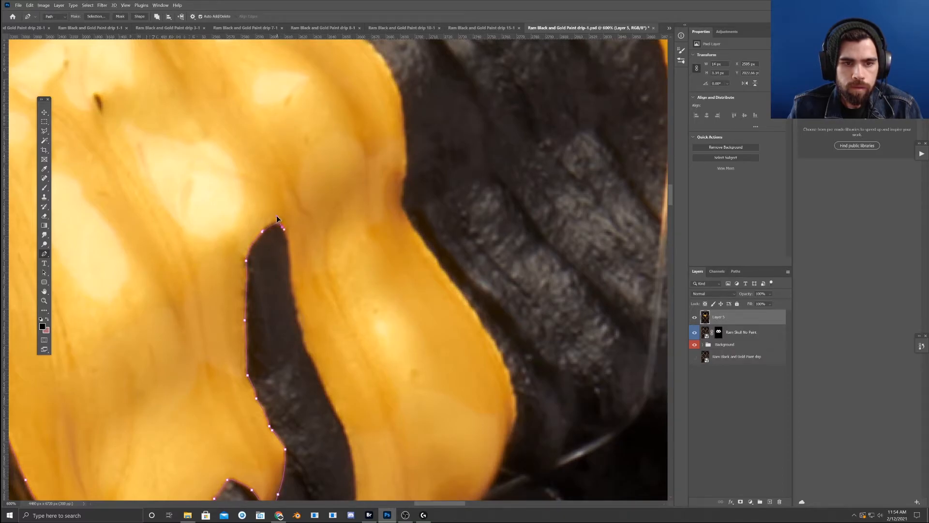
- Trace the Pen path down the long dark strip's right edge, replacing the first curve with a closer point below the tip
drag(297, 246, 276, 173)
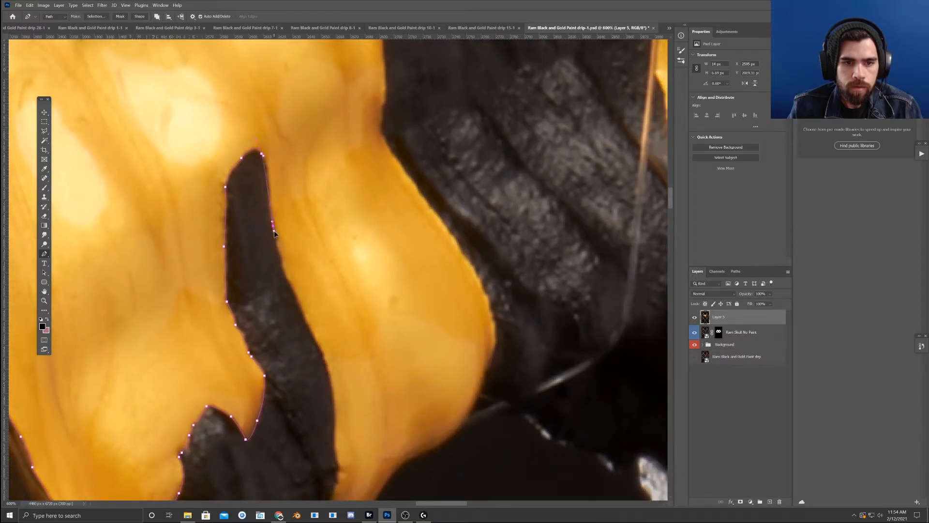
click(269, 193)
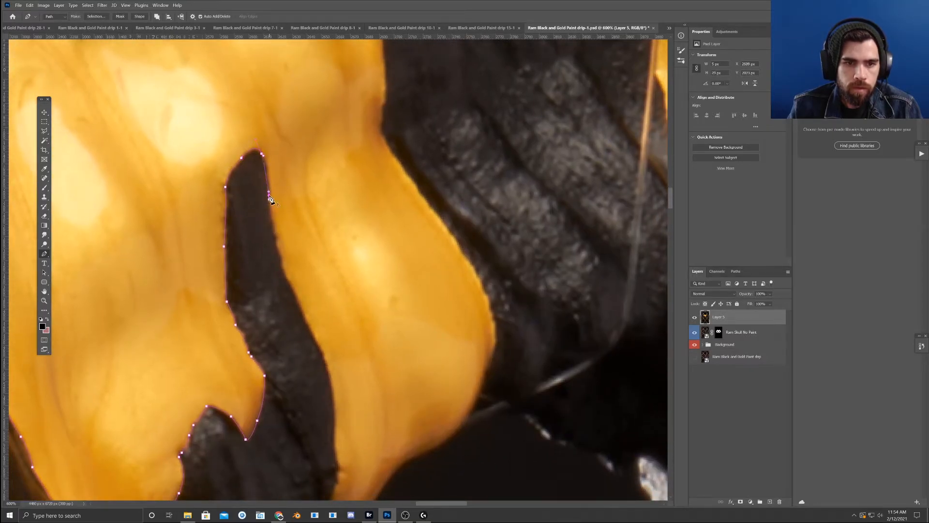
drag(269, 192, 268, 161)
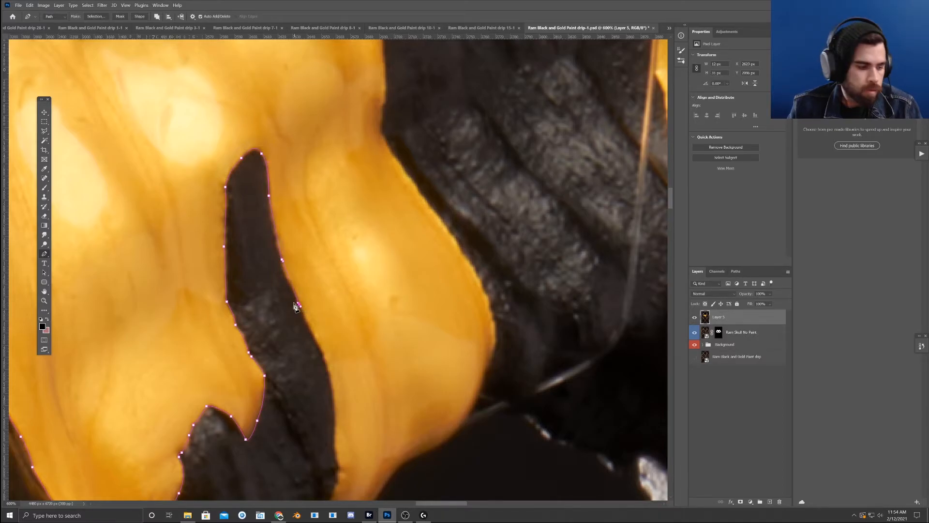
drag(298, 303, 298, 300)
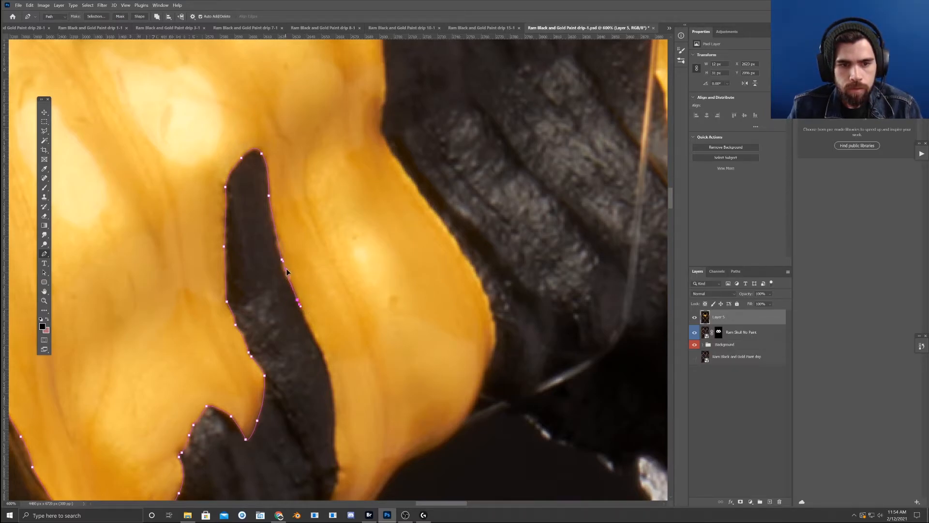
scroll(289, 269, down, 3)
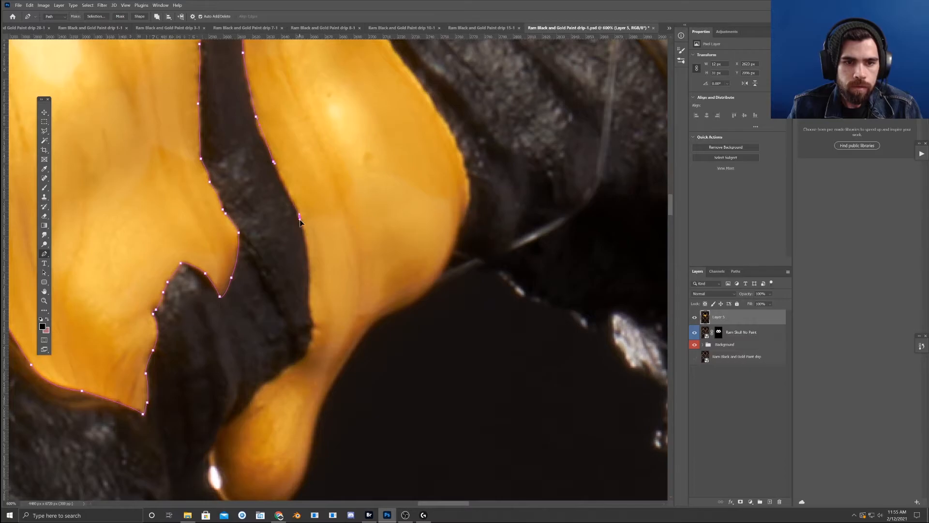
click(308, 289)
- Outline the dark strip's lower corner and the hanging gold drop's upper left edge with the Pen path, undoing a misplaced point
scroll(315, 257, down, 1)
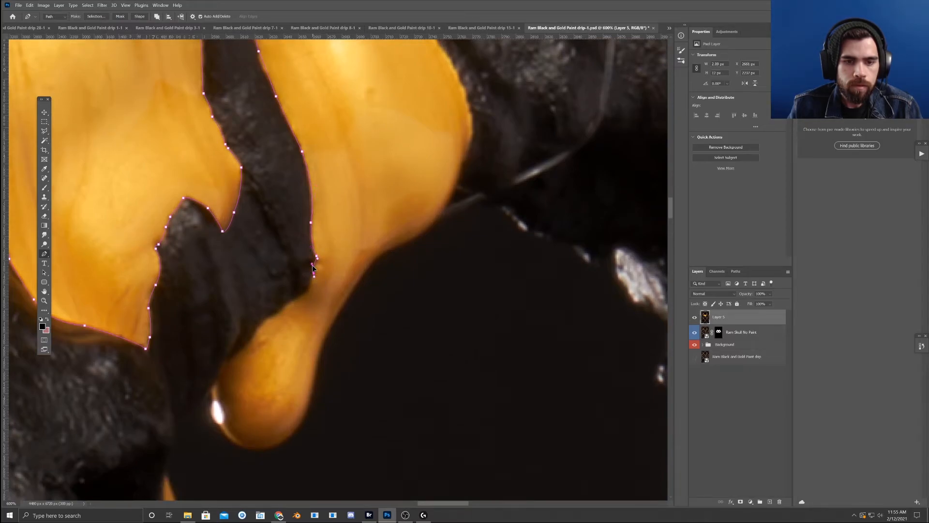
click(309, 291)
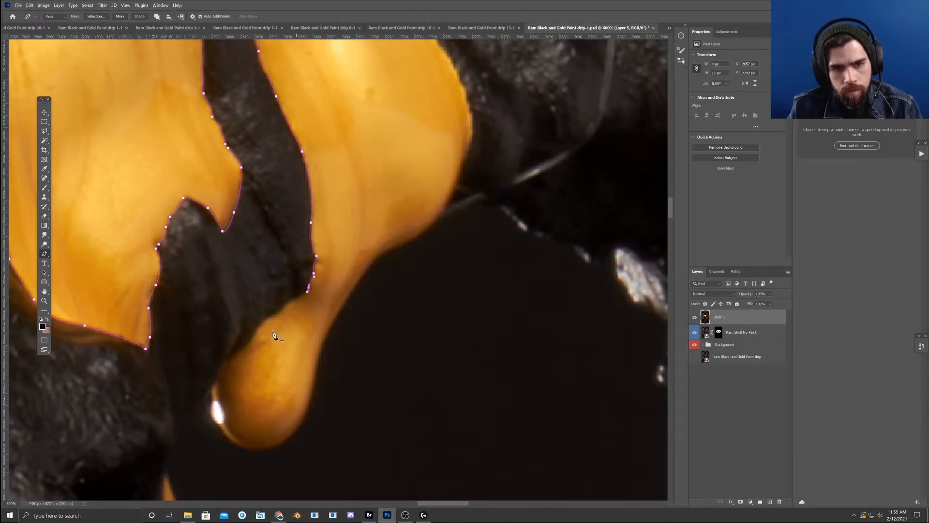
click(285, 305)
key(ctrl+z)
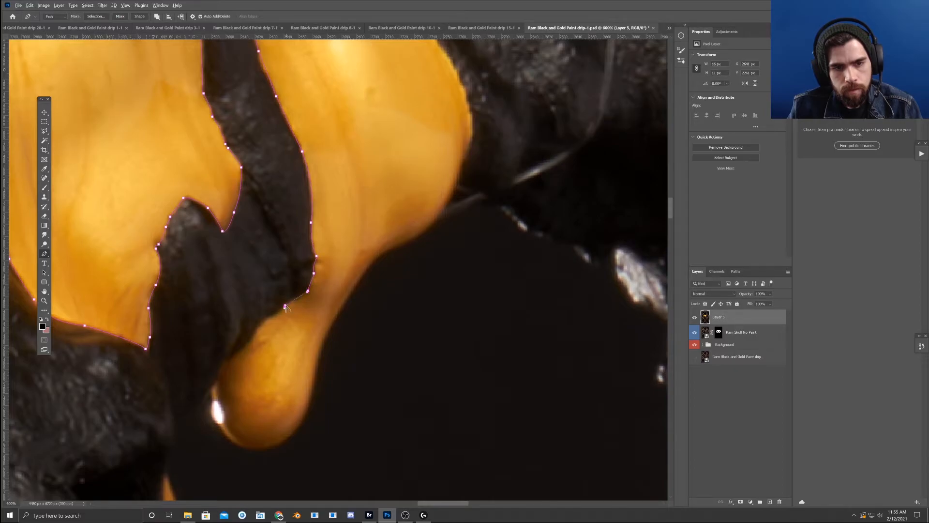
drag(287, 322, 347, 226)
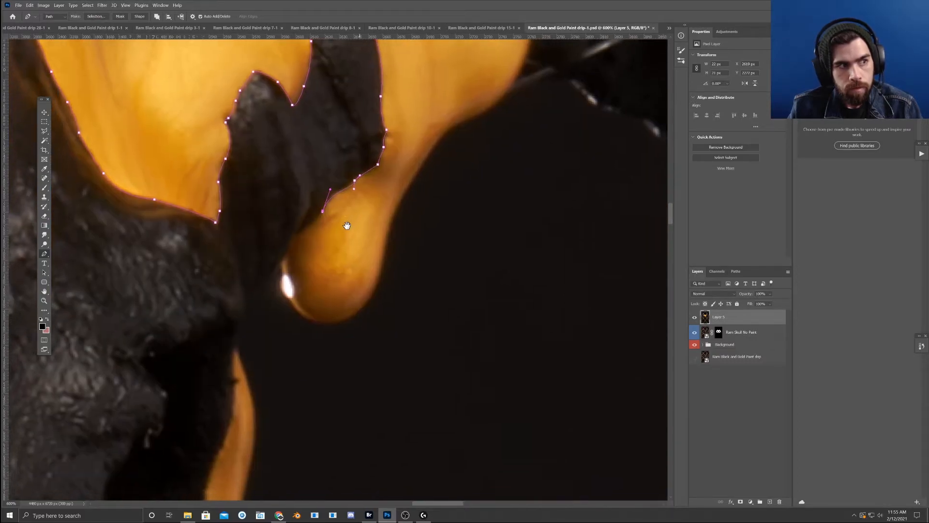
click(293, 236)
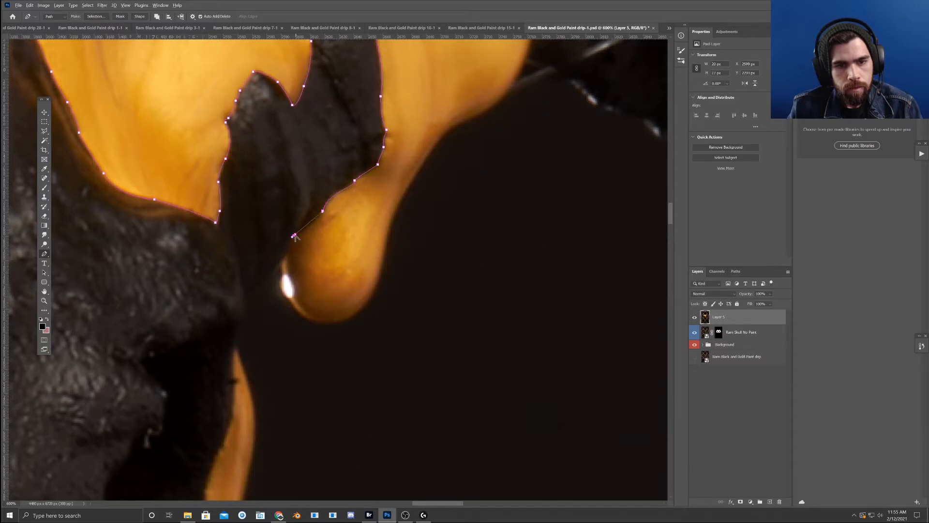
- Curve the Pen path around the hanging gold drop's rounded bottom and up its right edge to the narrow neck
click(281, 262)
drag(285, 296, 302, 322)
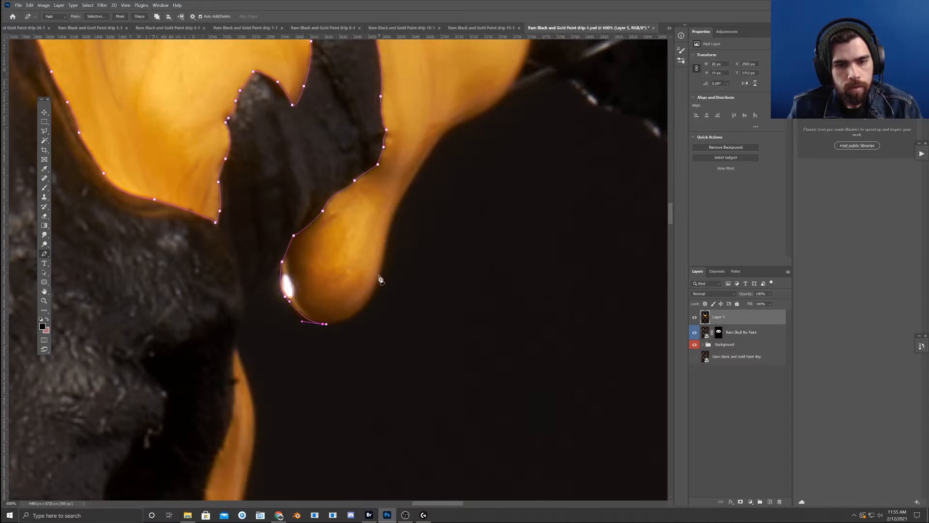
drag(380, 272, 366, 326)
drag(407, 231, 319, 334)
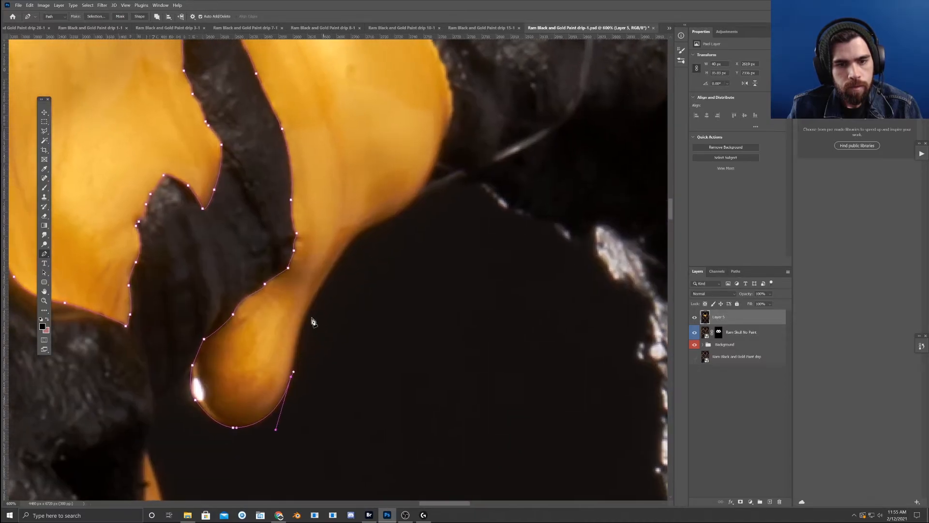
drag(325, 283, 298, 315)
drag(373, 246, 279, 308)
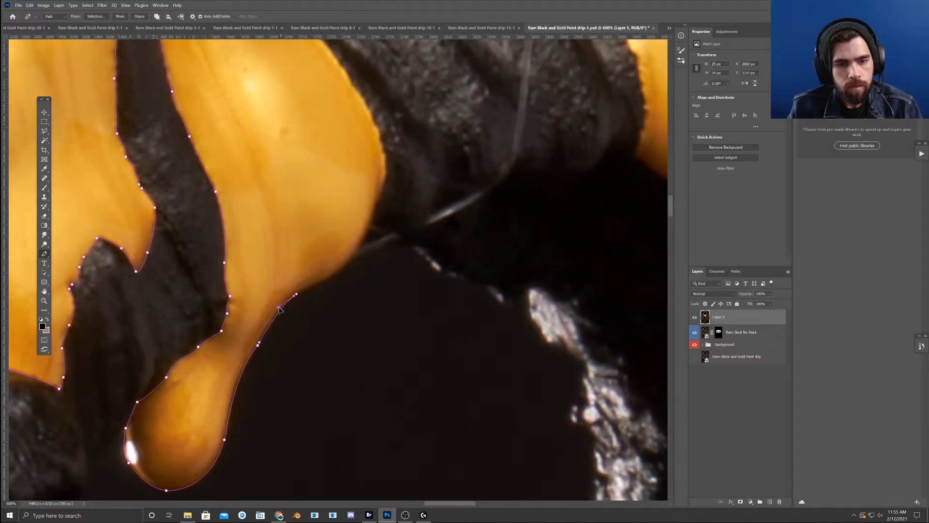
- Trace the Pen path along the underside of the gold bulge above the drop and up the bulge's right edge
drag(371, 269, 293, 320)
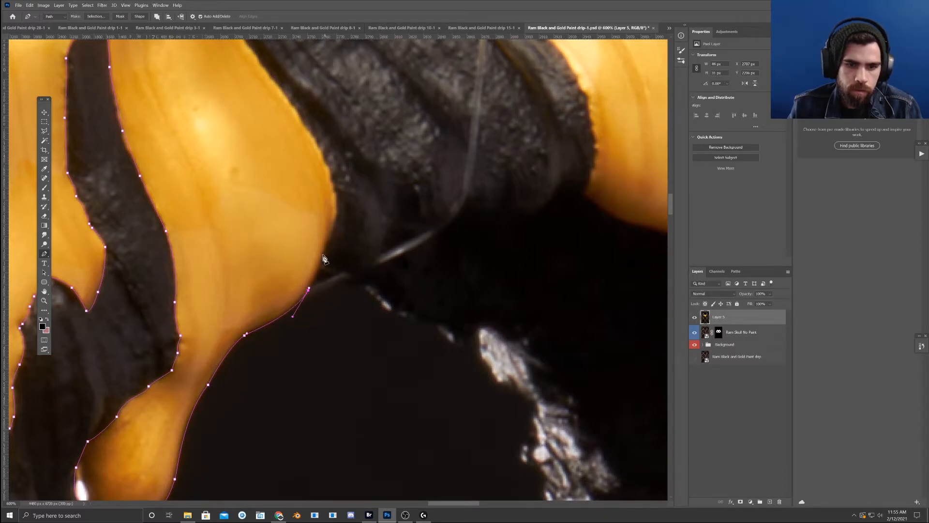
click(336, 215)
drag(338, 219, 329, 247)
drag(373, 204, 374, 317)
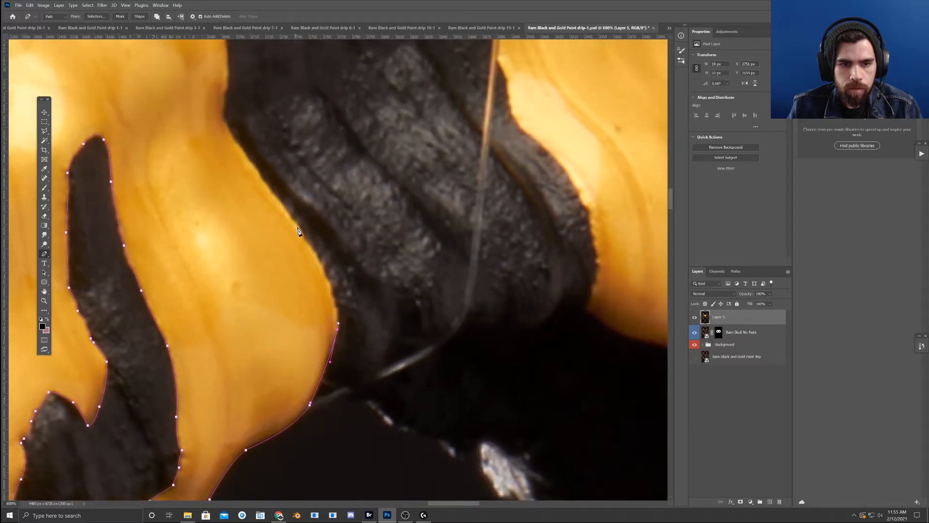
drag(295, 227, 339, 277)
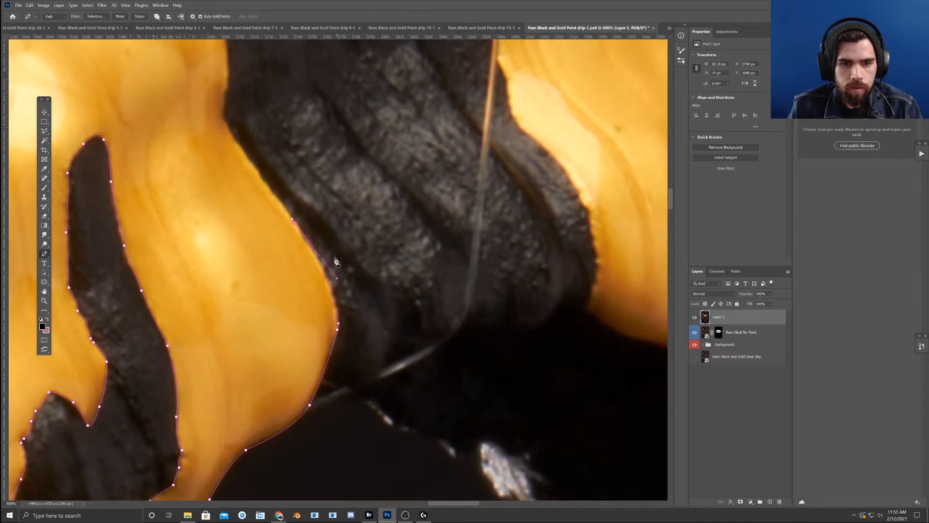
- Extend the Pen path up the left edge of the wide hand-shaped dark area to the base of its left finger
drag(320, 205, 370, 405)
click(274, 321)
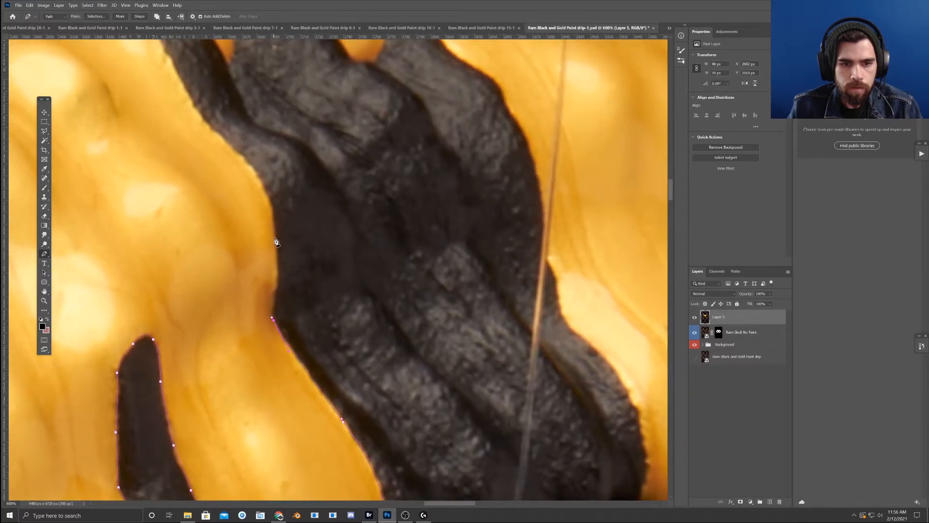
click(273, 220)
drag(276, 244, 283, 264)
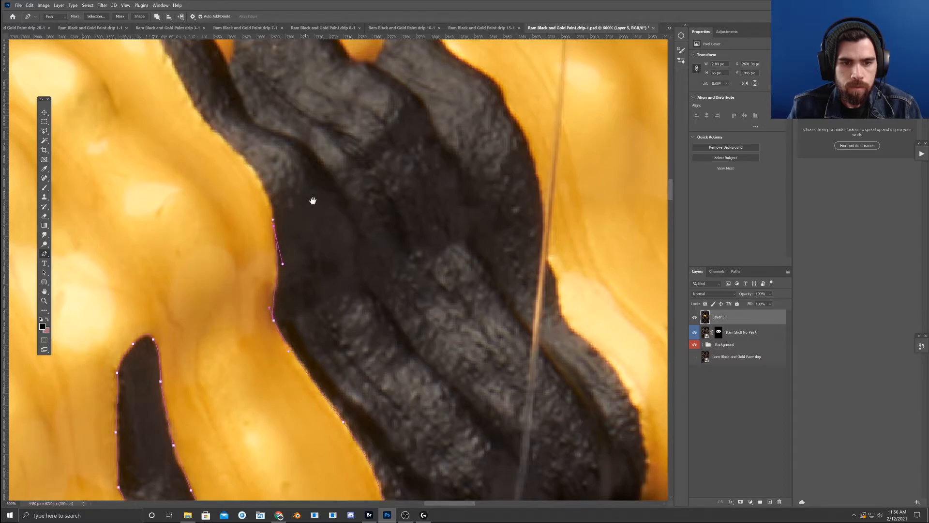
drag(311, 193, 348, 313)
drag(248, 247, 304, 288)
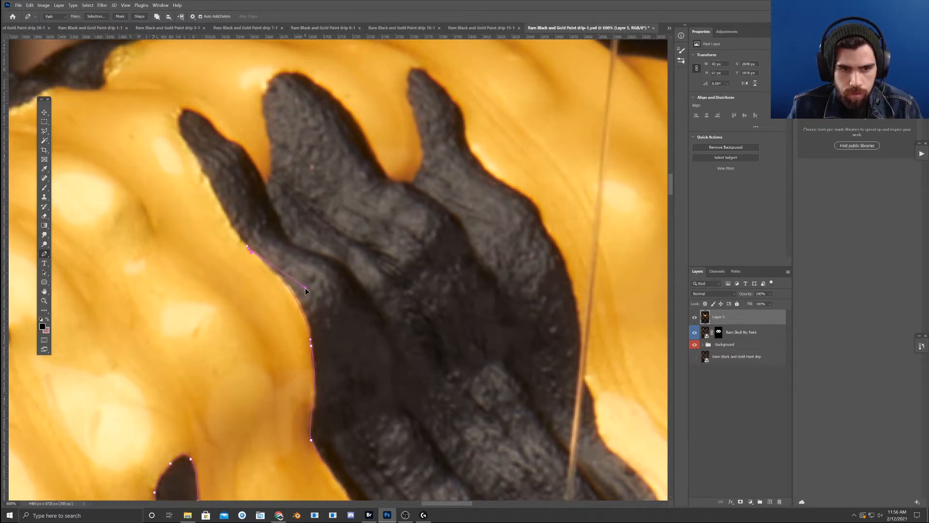
- Outline the left dark finger with the Pen path, over its tip and down to the notch beside the middle finger
drag(200, 164, 205, 180)
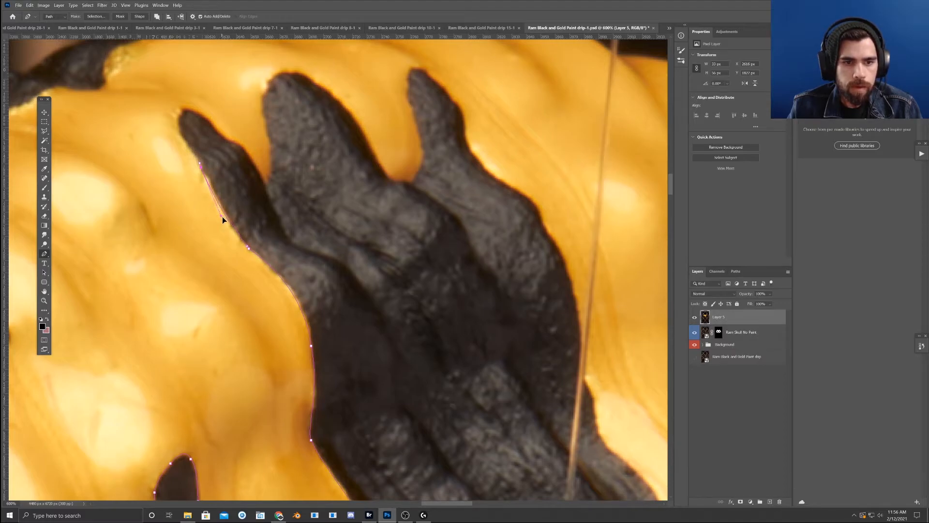
drag(217, 164, 265, 222)
click(226, 189)
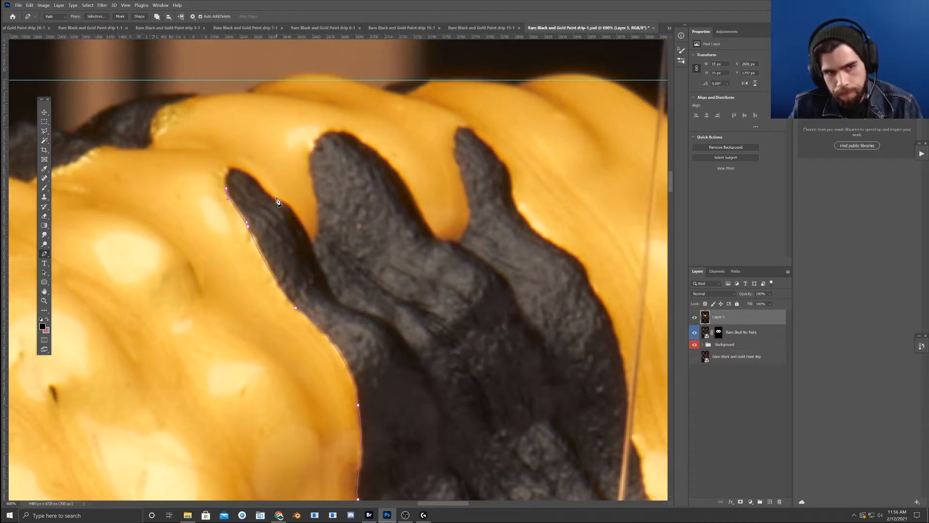
click(227, 170)
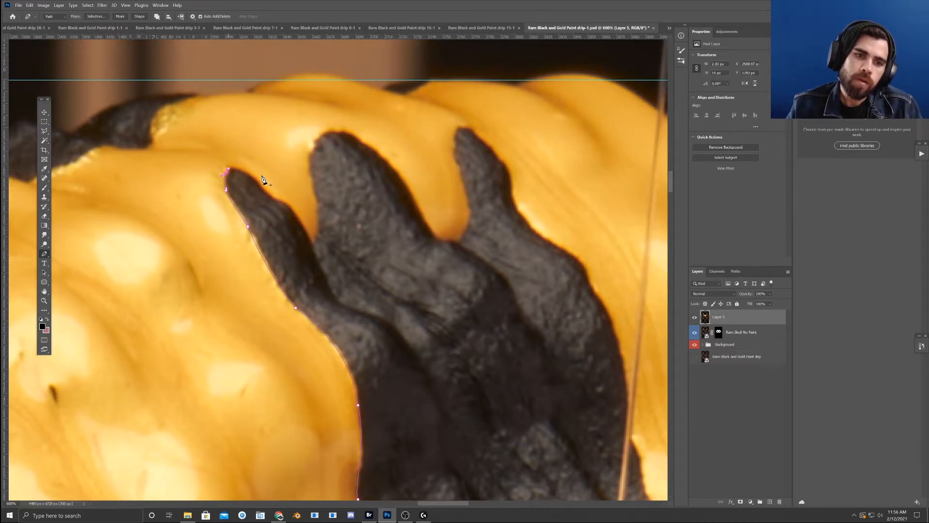
click(253, 179)
click(284, 203)
click(310, 242)
drag(311, 243, 302, 221)
- Trace the Pen path up the middle dark finger's left edge, over its rounded tip and down its right edge
drag(314, 189, 324, 228)
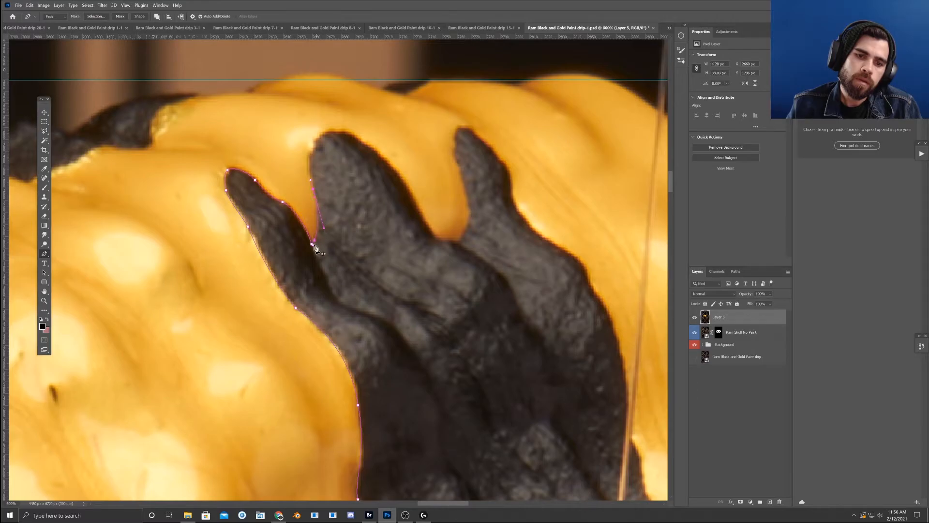
drag(313, 142, 301, 159)
drag(357, 138, 338, 119)
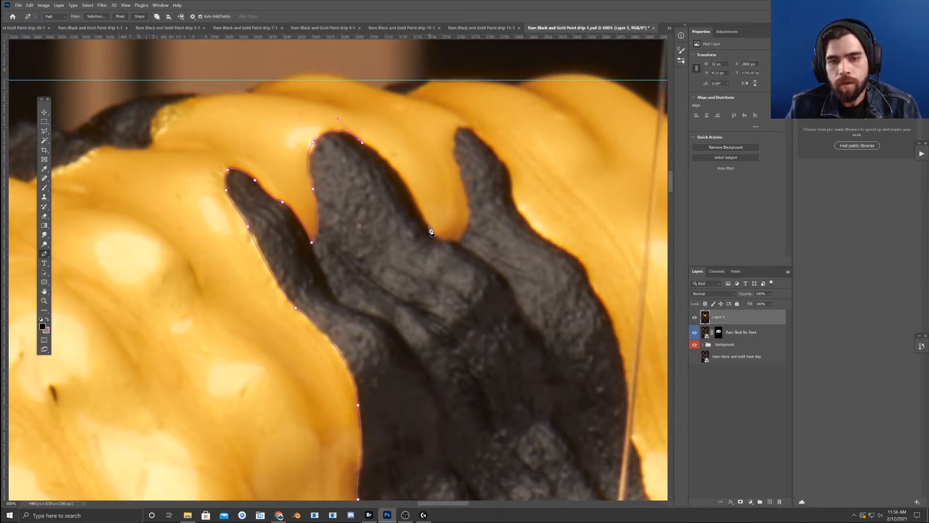
click(428, 225)
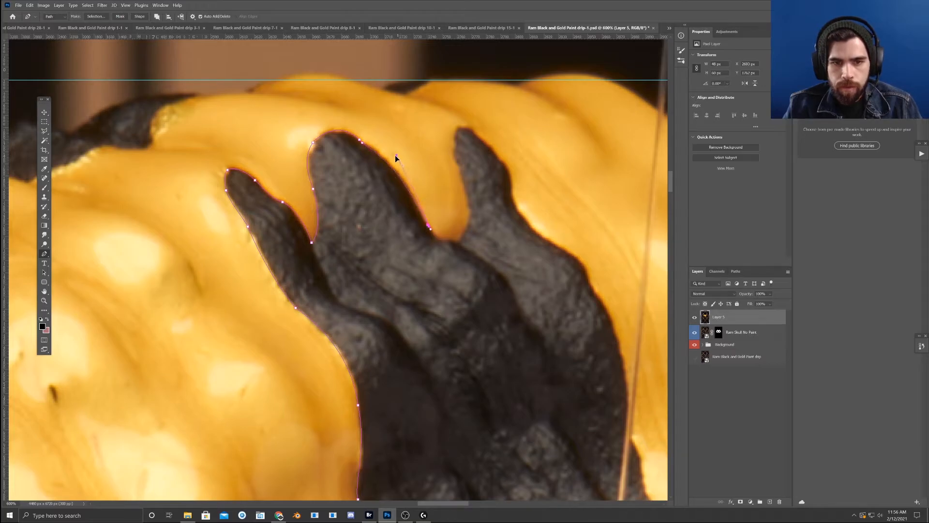
- Curve the Pen path around the gold dip between the middle and right dark fingers and up the right finger's left edge
drag(462, 236, 438, 251)
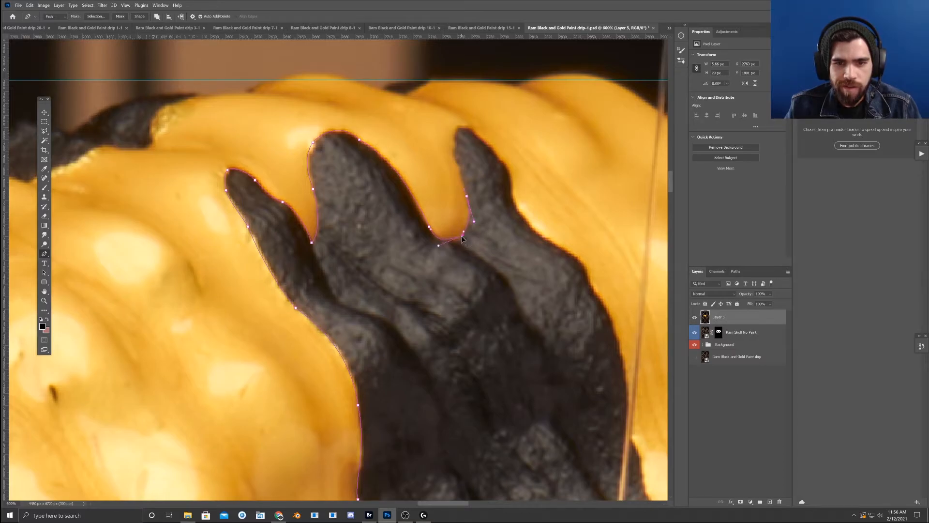
click(437, 251)
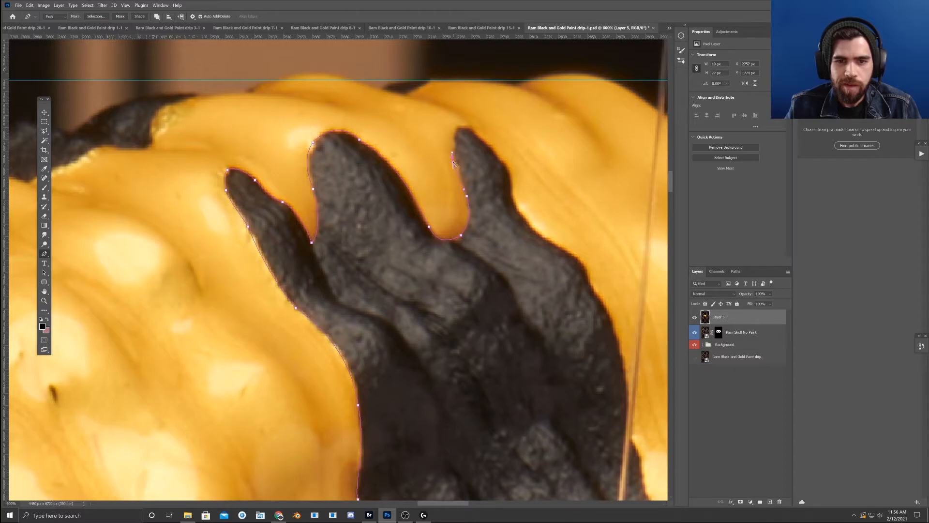
click(454, 135)
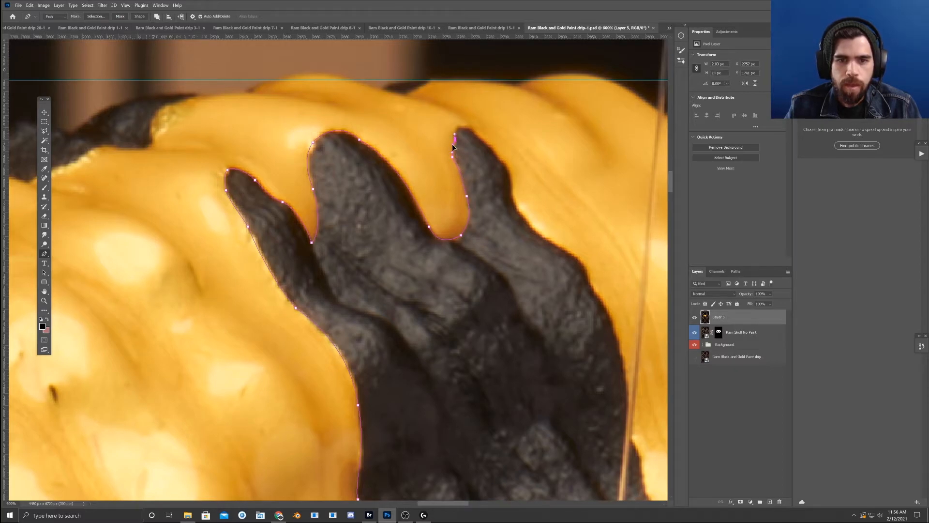
- Trace the Pen path over the right dark finger's tip and down its right edge to the bend at its base
click(472, 130)
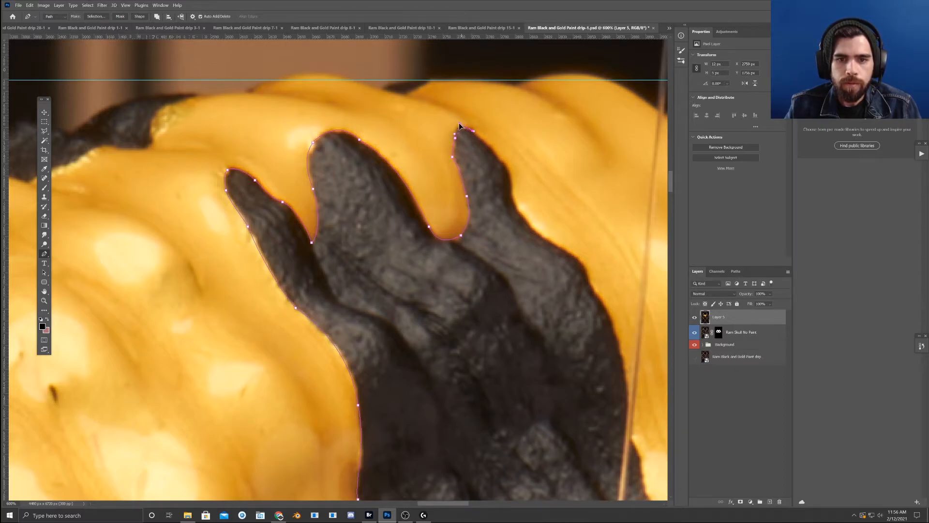
drag(458, 120, 459, 120)
drag(479, 141, 436, 124)
click(461, 149)
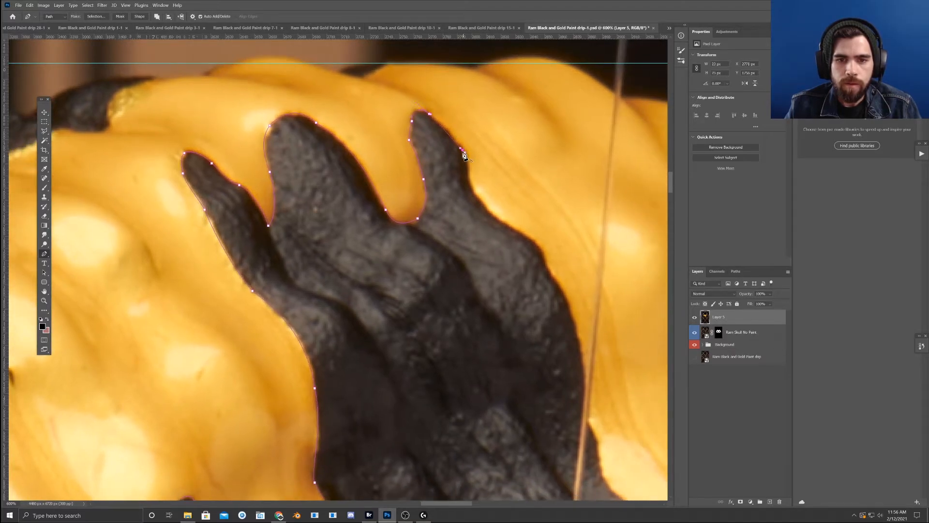
click(468, 177)
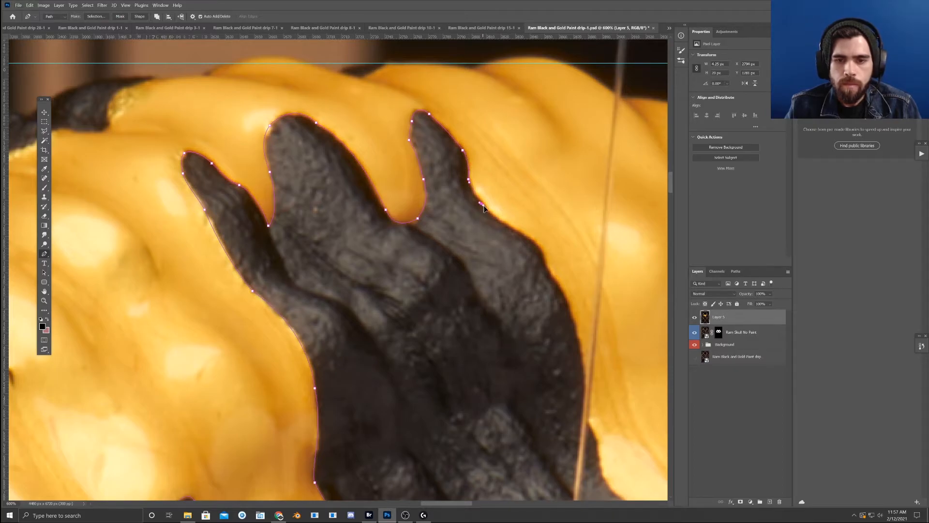
click(484, 206)
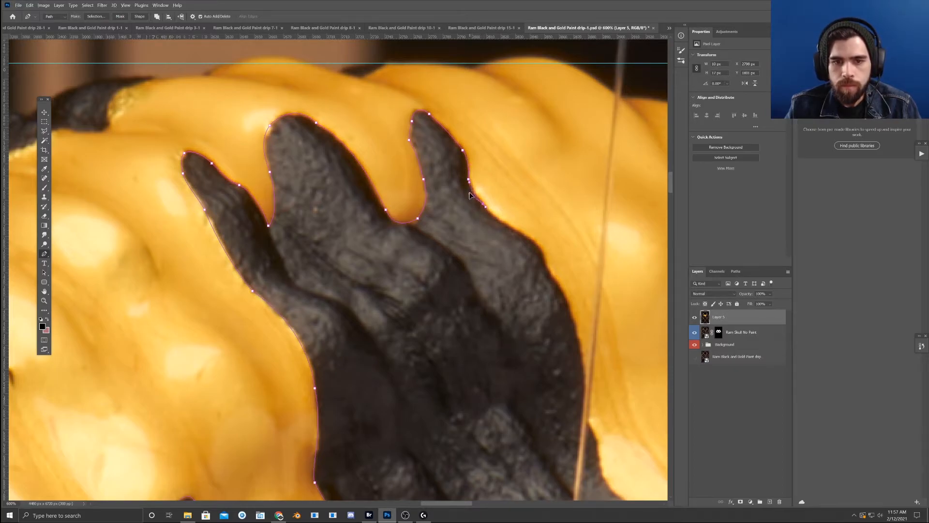
- Extend the Pen path along the dark area's right shoulder and down to where the thin strand meets its edge
drag(524, 220, 441, 178)
drag(514, 203, 444, 152)
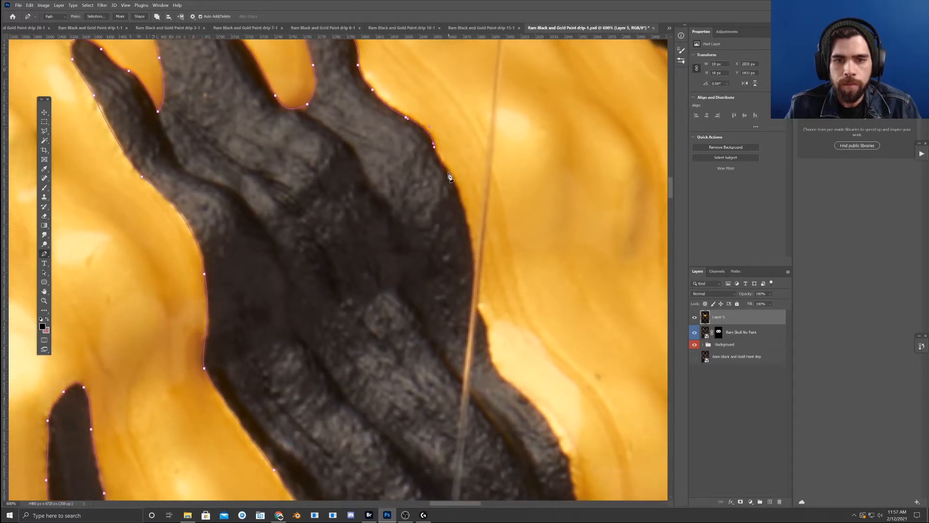
click(442, 163)
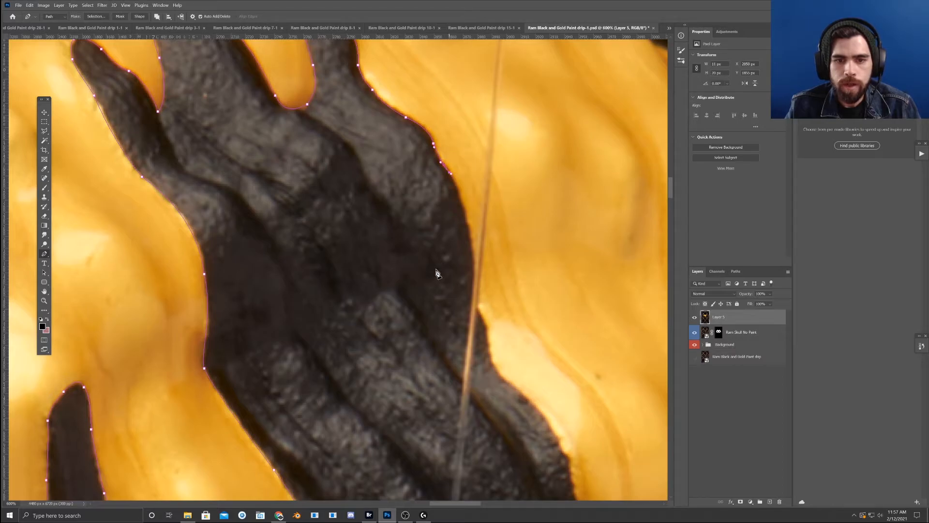
click(474, 261)
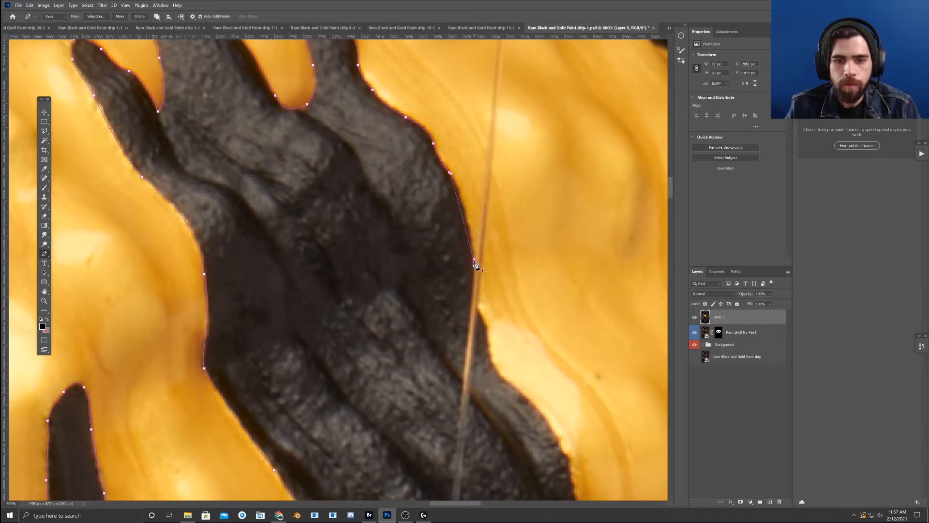
- Trace the Pen path past the thin strand and around the inward bend beside the bright gold highlight
scroll(477, 203, down, 3)
scroll(477, 203, right, 1)
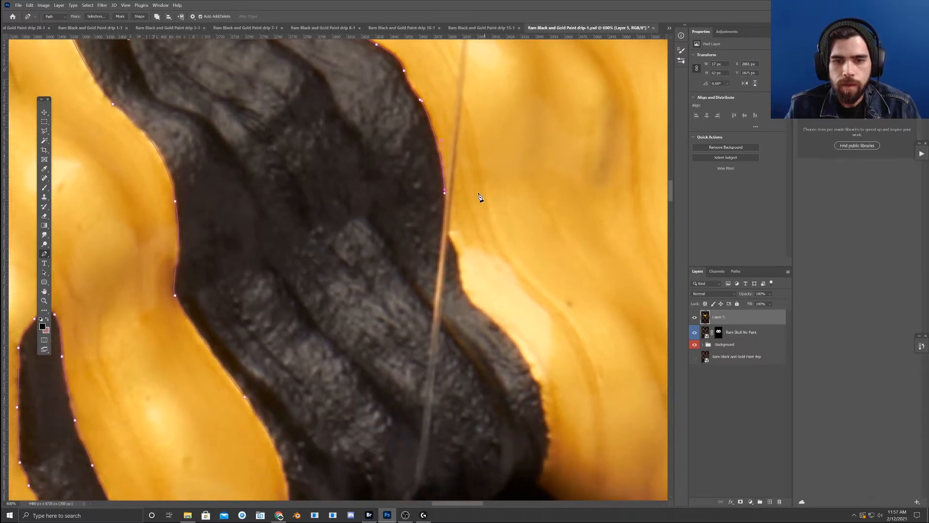
click(449, 238)
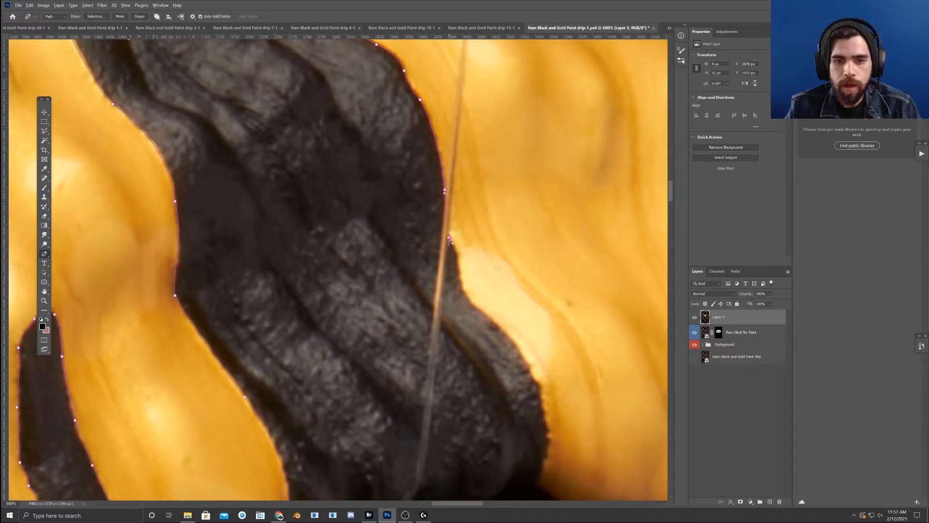
scroll(445, 235, down, 1)
click(455, 237)
scroll(460, 228, down, 1)
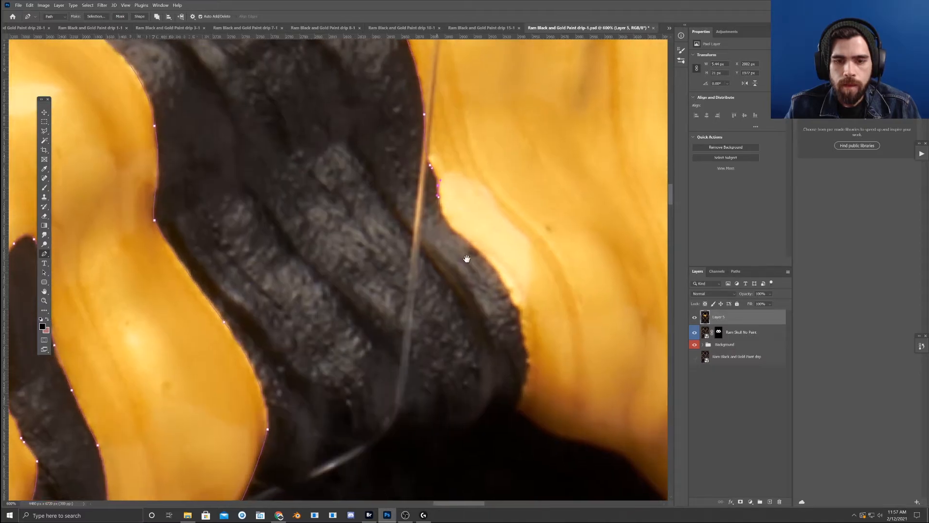
drag(465, 239, 446, 236)
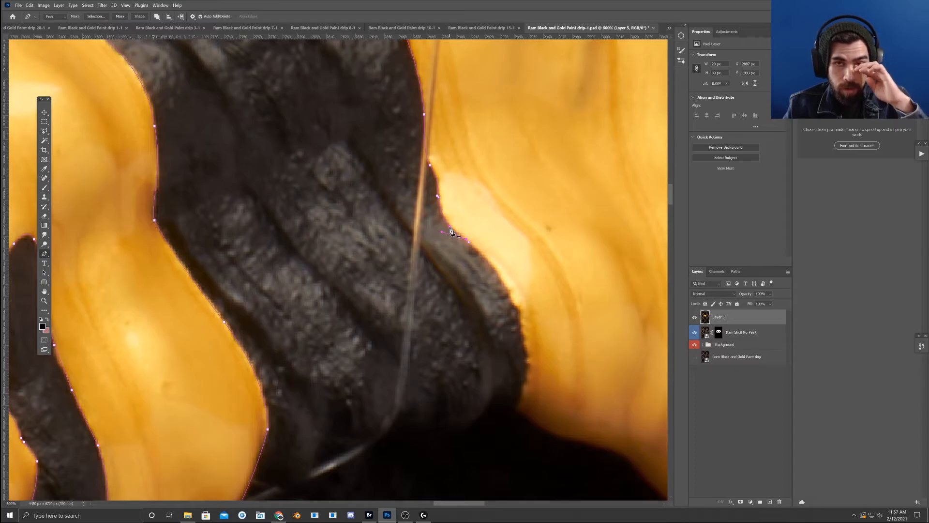
- Trace the Pen path down the dark area's lower right edge to its bottom corner and adjust the corner point
click(505, 287)
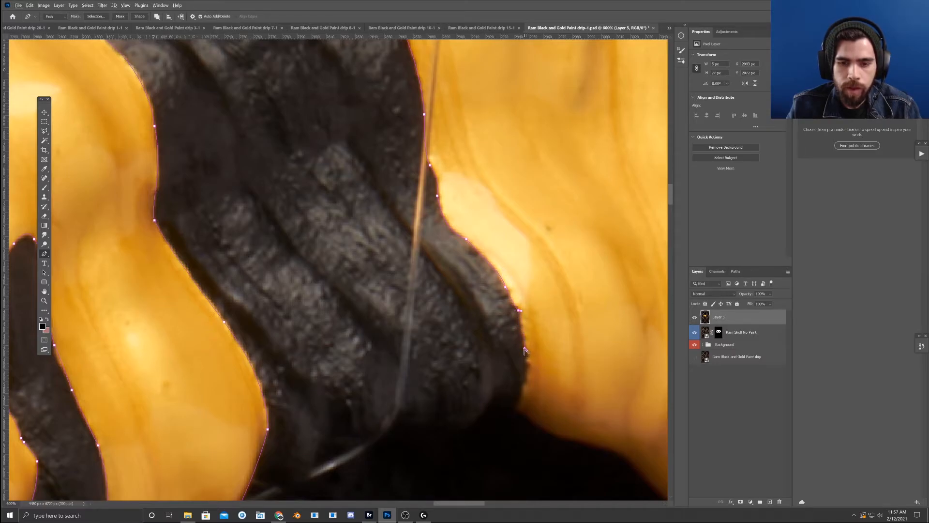
drag(525, 334, 510, 255)
click(501, 329)
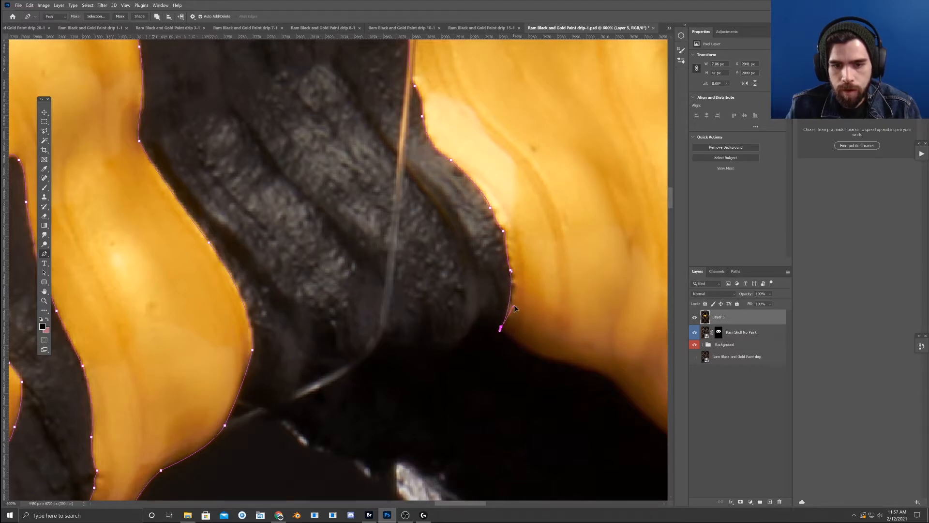
drag(554, 315, 477, 249)
alt+click(419, 259)
key(ctrl+z)
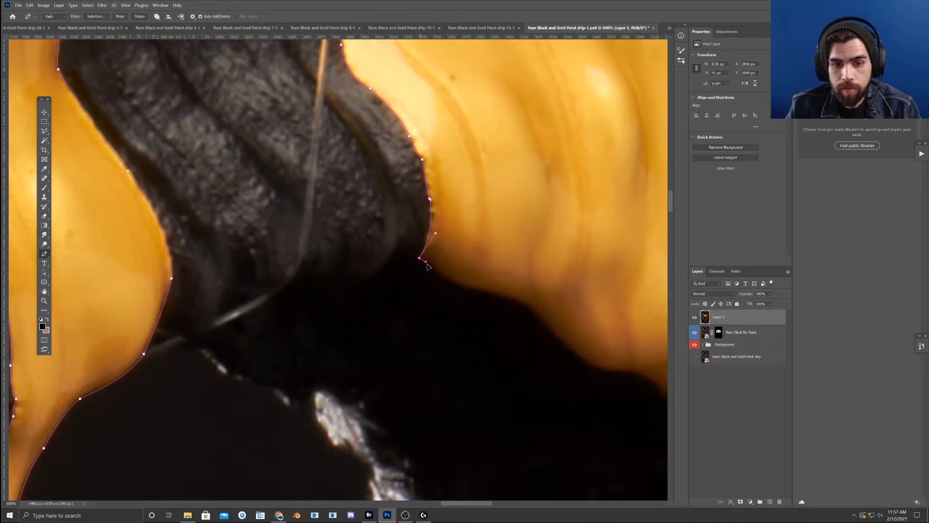
drag(420, 261, 421, 259)
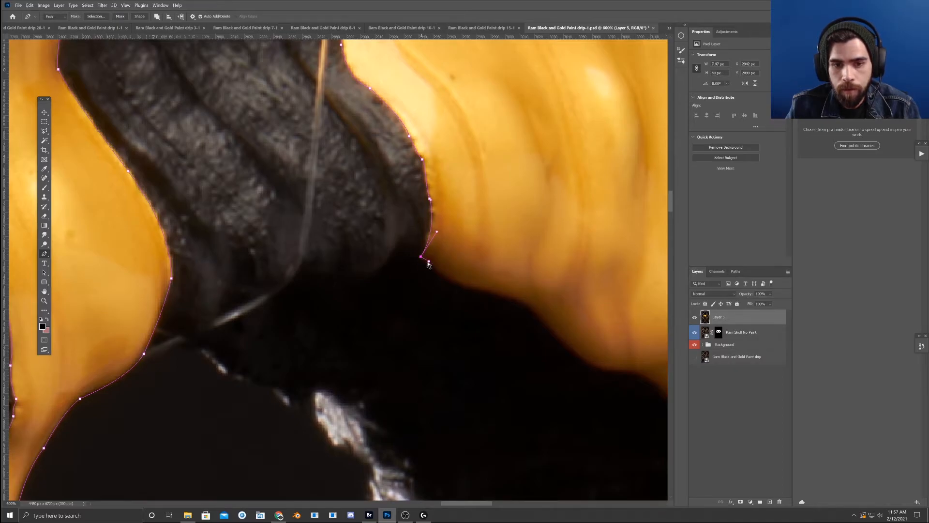
- Extend the Pen path from the corner along the wavy underside of the right gold mass toward its long downward drip
drag(469, 289, 451, 284)
drag(534, 293, 465, 260)
click(474, 306)
drag(504, 326, 396, 250)
click(410, 261)
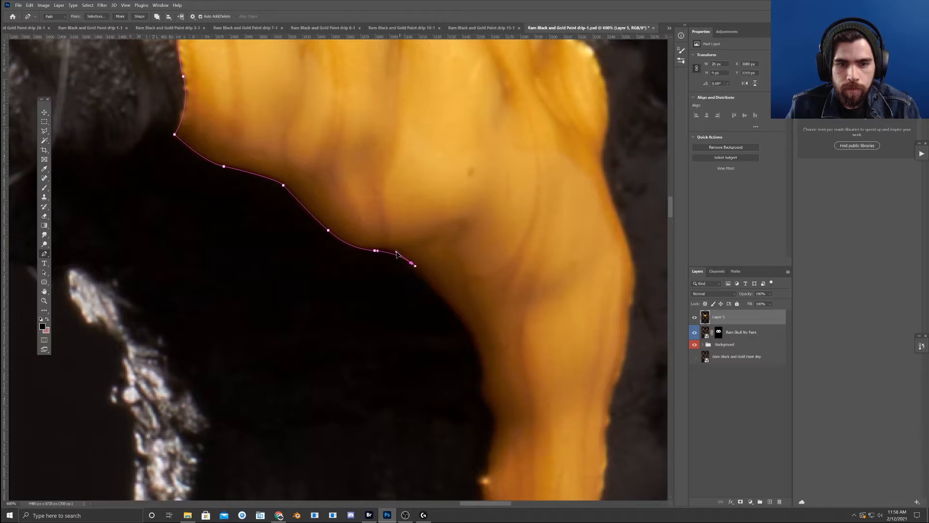
drag(432, 308, 384, 237)
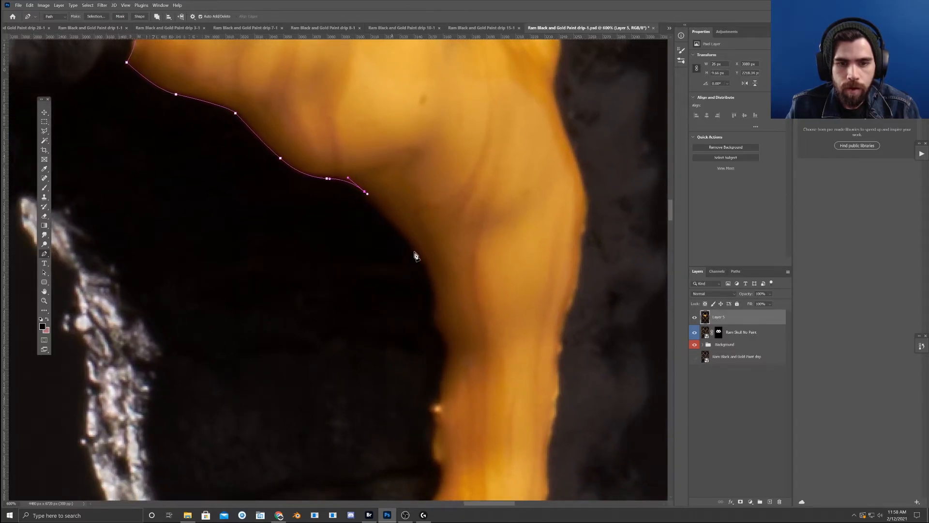
- Extend the Pen path around the long drip's curved inner shoulder and down its inner edge toward the small bright bump
click(408, 239)
click(428, 279)
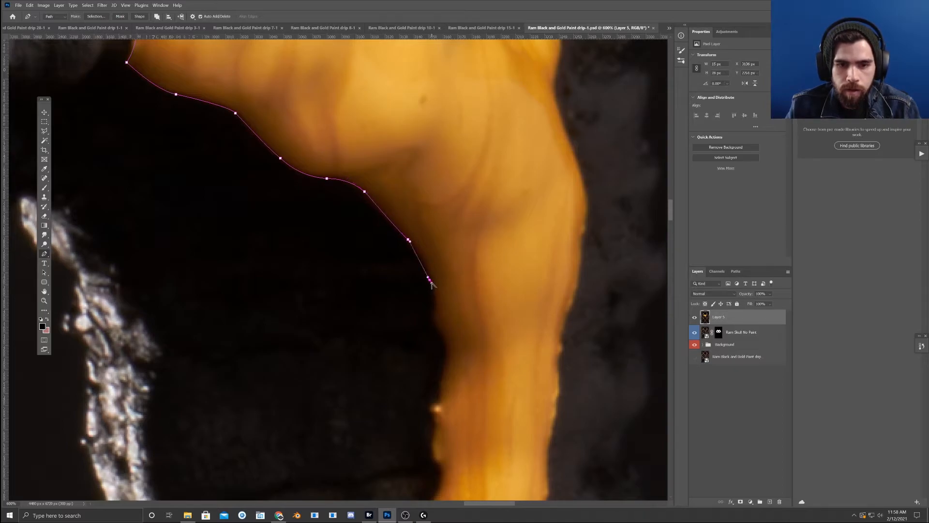
drag(463, 290, 446, 226)
click(418, 249)
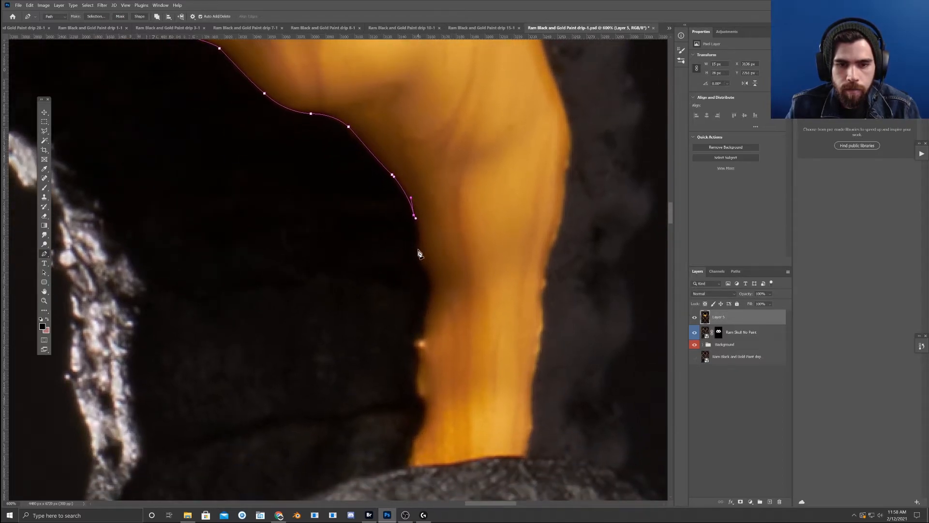
click(429, 272)
click(425, 312)
- Trace the Pen path around the small bright bump and down the long drip's inner edge toward its base
scroll(438, 286, down, 1)
click(423, 310)
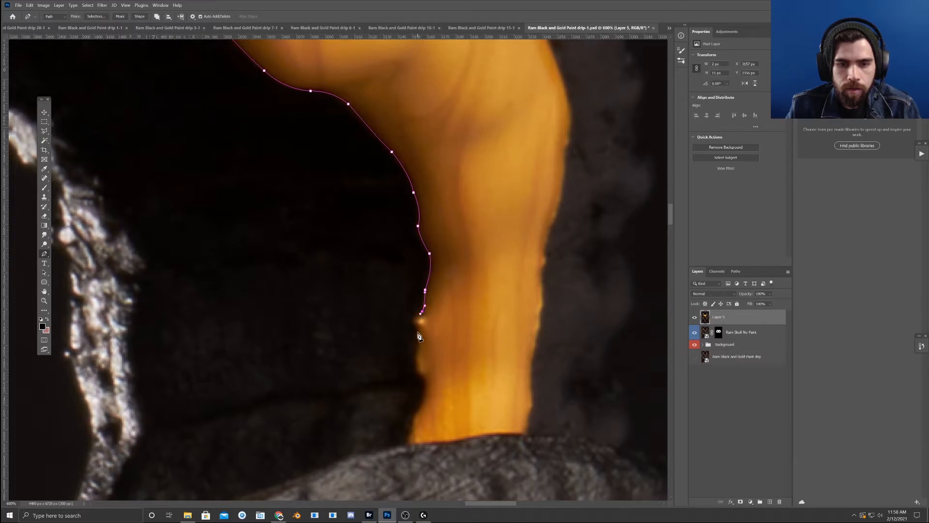
scroll(423, 334, down, 2)
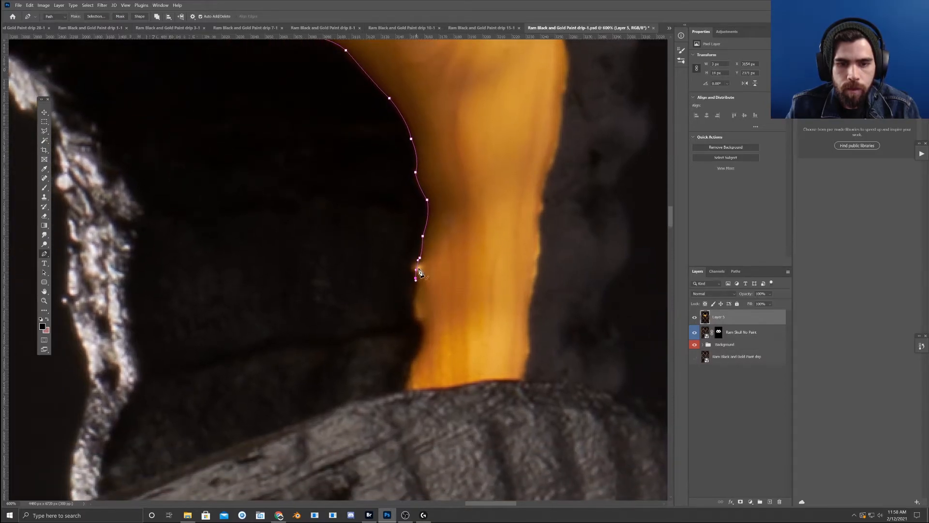
click(415, 303)
click(421, 324)
click(412, 360)
- Trace the Pen path along the long drip's base where it meets the ridged horn and around the outer corner
drag(414, 356, 467, 308)
key(ctrl+z)
drag(401, 349, 436, 335)
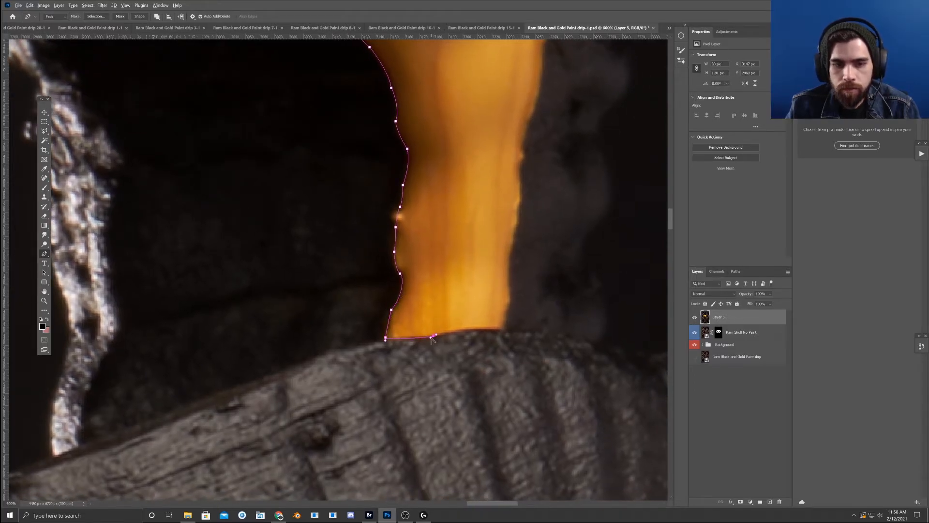
click(500, 329)
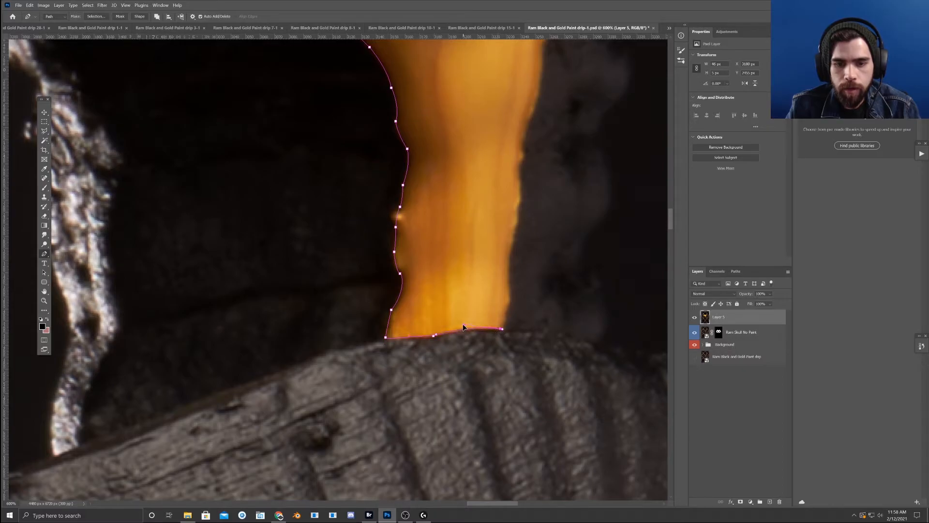
mouse_move(514, 305)
mouse_down()
mouse_move(504, 314)
mouse_move(499, 288)
mouse_move(499, 309)
mouse_up()
key(ctrl+z)
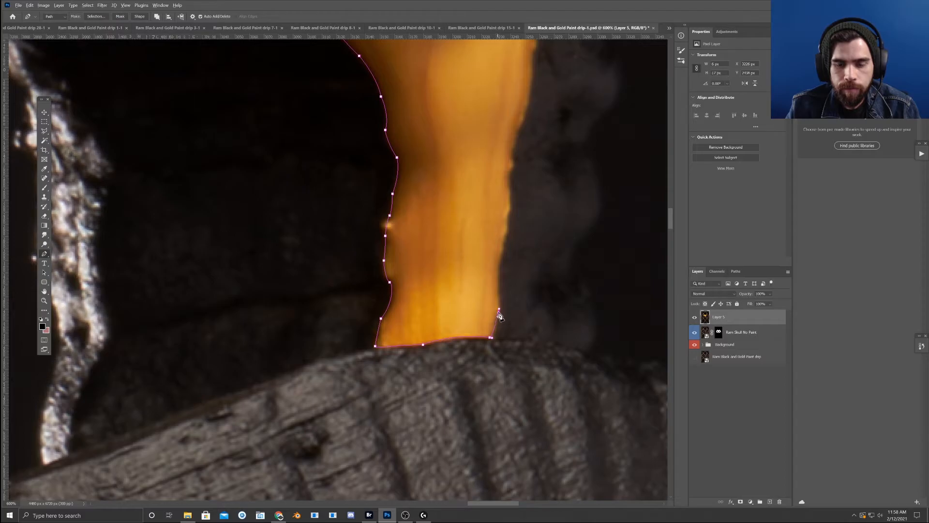
- Trace the Pen path up the long drip's outer edge, following its small bumps to the widening shoulder
drag(503, 245, 511, 259)
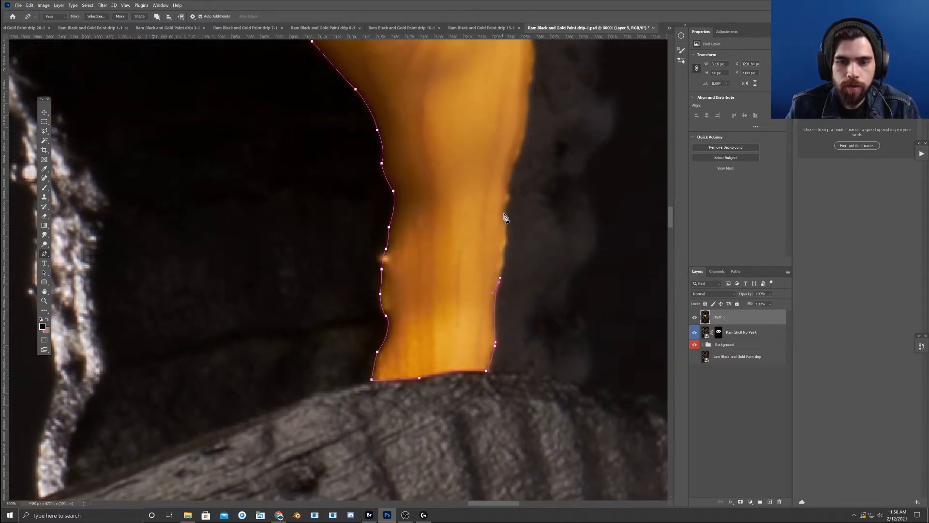
drag(504, 248, 502, 264)
key(ctrl+z)
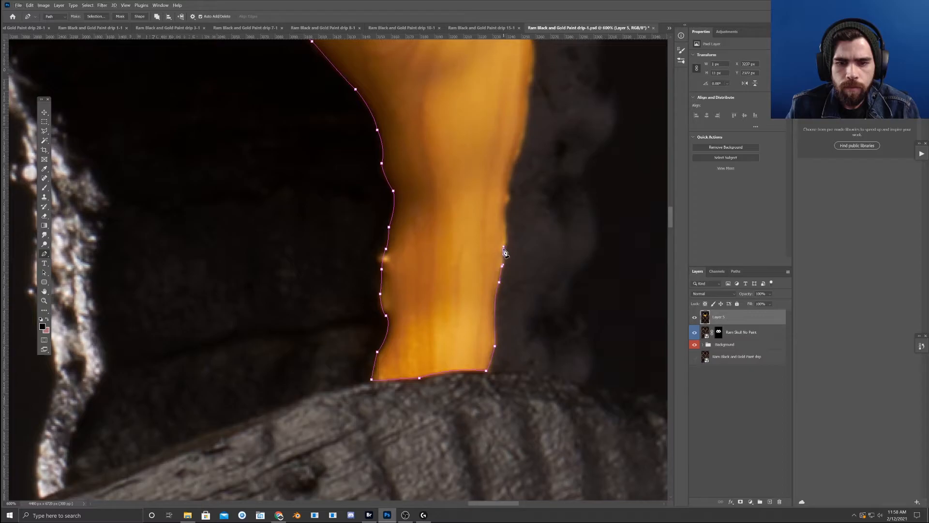
drag(504, 218, 511, 242)
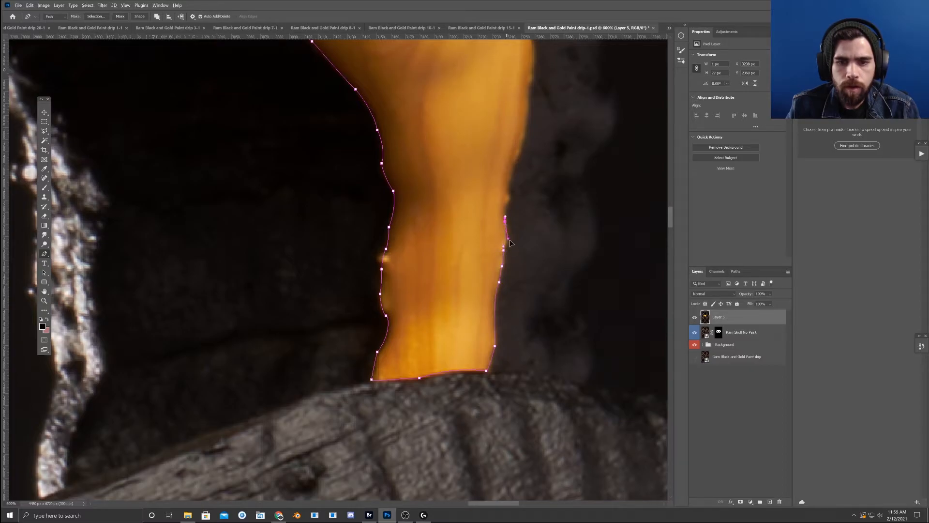
scroll(512, 222, up, 2)
click(512, 197)
drag(514, 198, 516, 203)
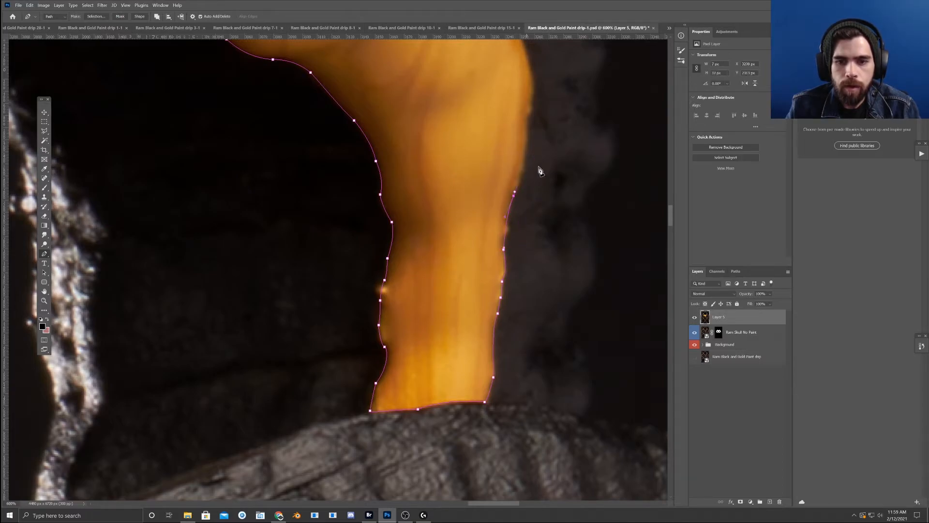
click(528, 117)
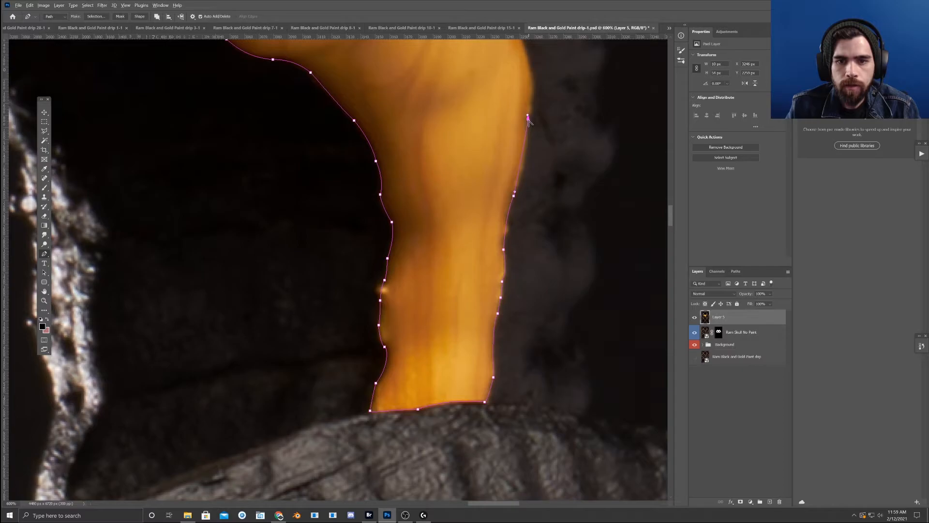
- Extend the Pen path over the drip's outer bulge and up the side of the small gold lobe
drag(529, 123, 502, 253)
drag(494, 171, 512, 214)
drag(517, 155, 507, 248)
drag(459, 191, 461, 204)
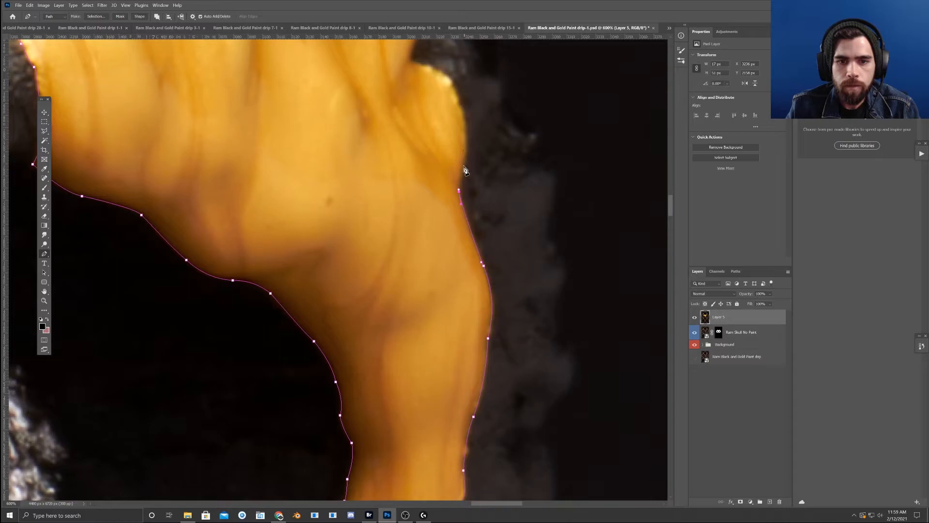
drag(463, 164, 462, 176)
scroll(463, 191, up, 2)
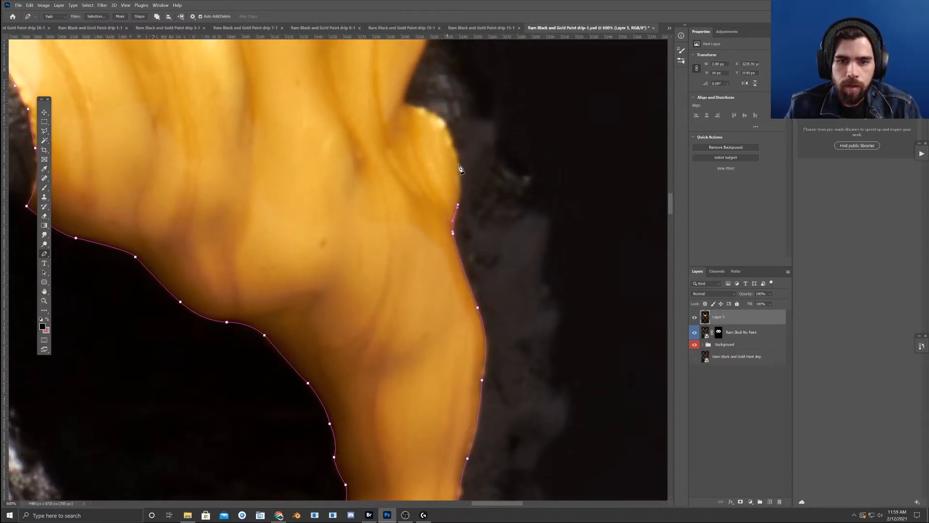
drag(456, 153, 466, 175)
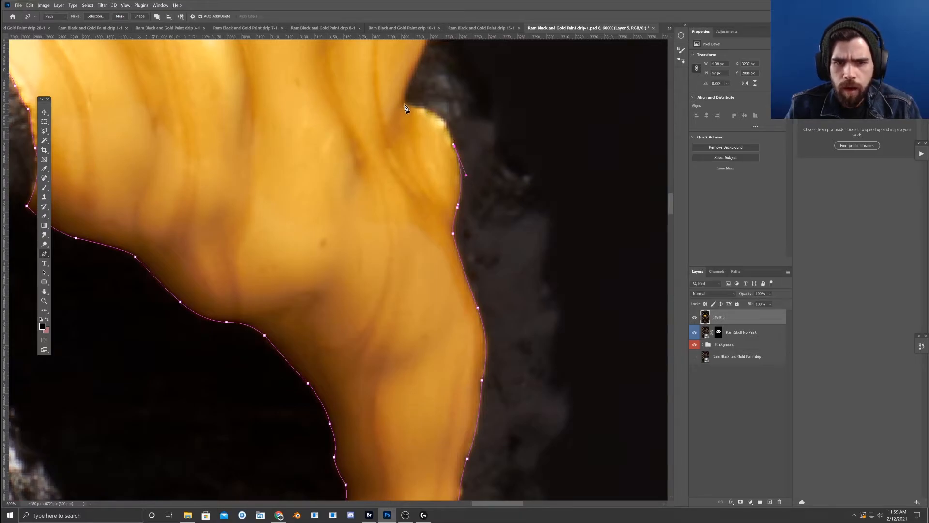
drag(406, 104, 451, 116)
key(ctrl+z)
key(ctrl+z)
key(ctrl+z)
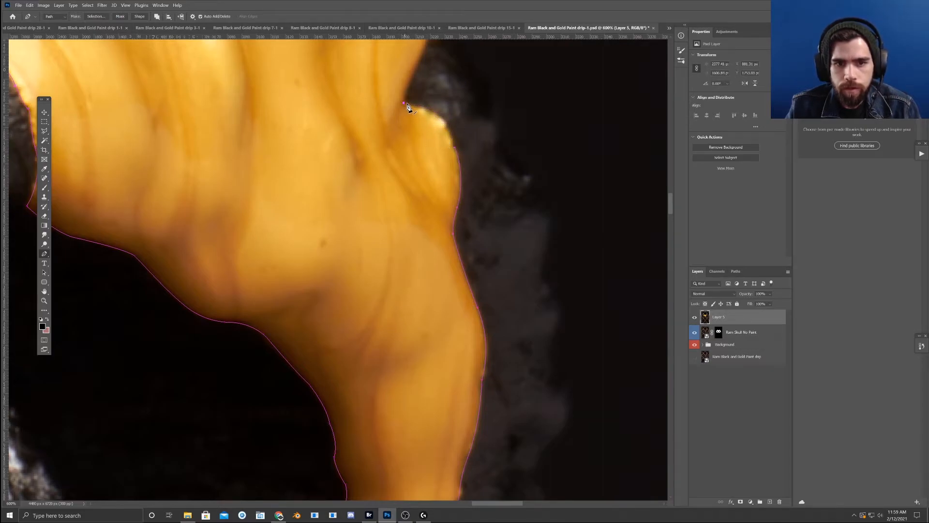
drag(404, 103, 455, 114)
key(ctrl+z)
- Trace the Pen path over the small lobe's top into the notch and up the next gold bulge, adjusting the anchor points
click(434, 113)
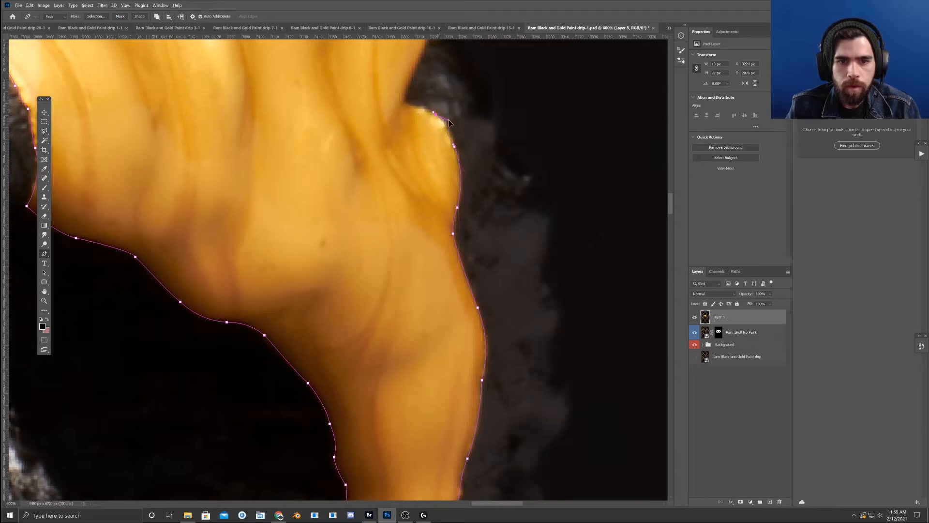
click(404, 103)
drag(434, 98, 411, 235)
drag(404, 185, 403, 188)
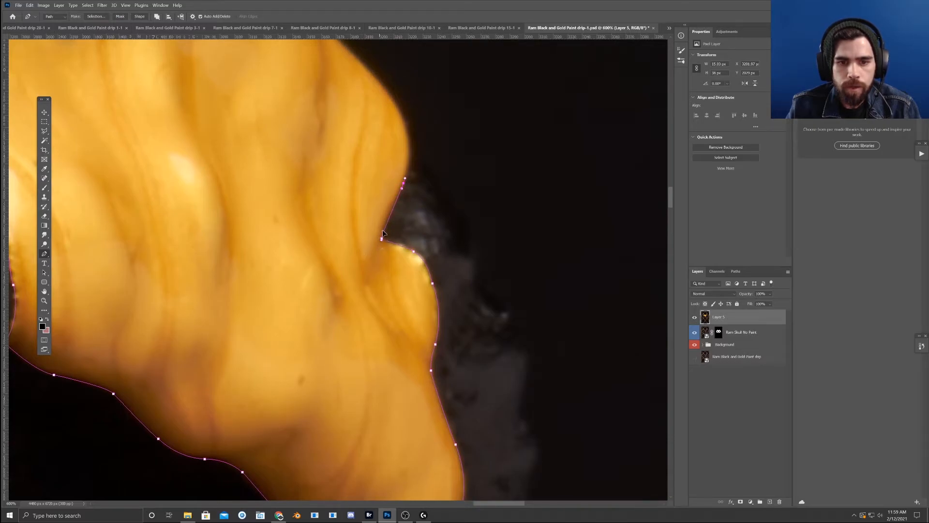
drag(382, 239, 367, 314)
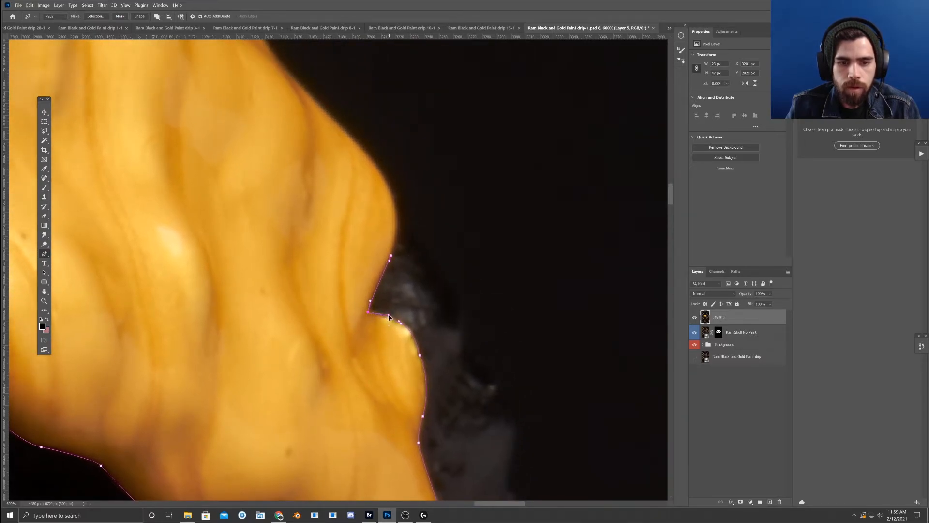
scroll(395, 310, up, 1)
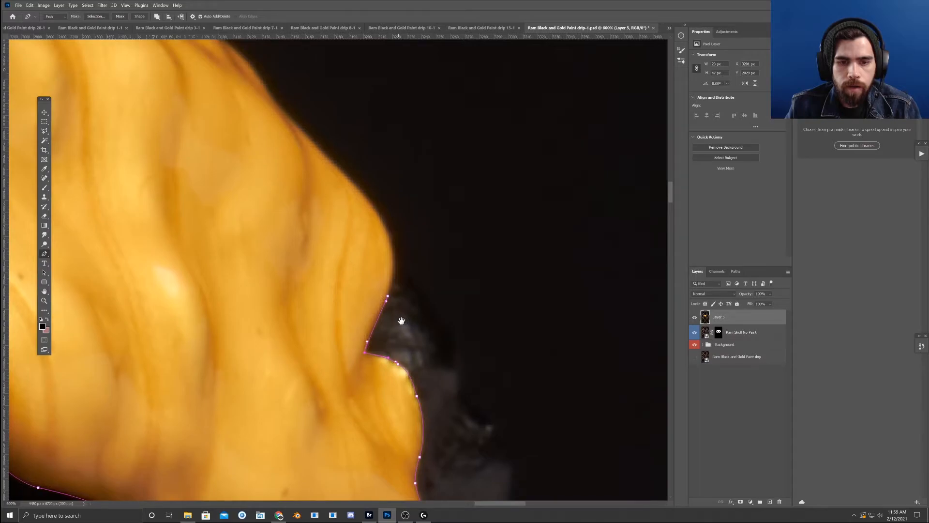
ctrl+click(387, 296)
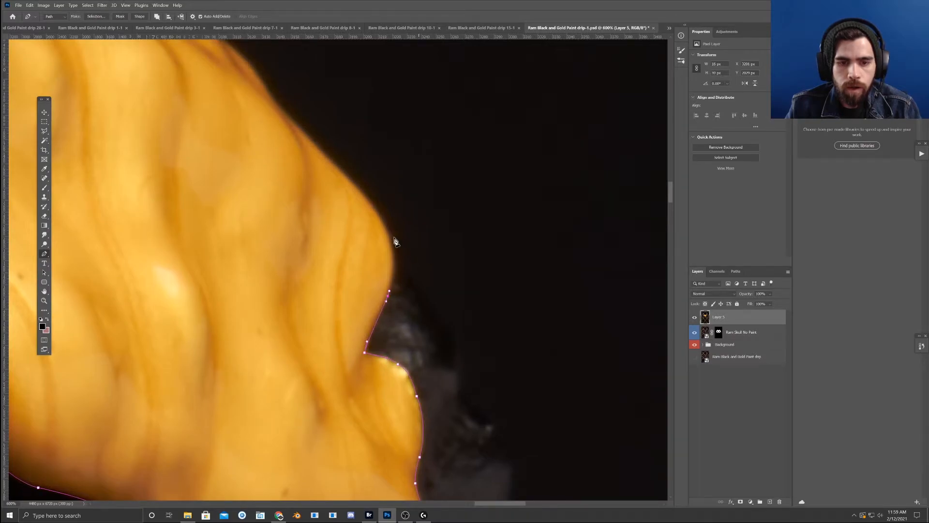
- Trace the Pen path around the bulge and up the gold mass's long outer slope against the black background
drag(371, 207, 423, 267)
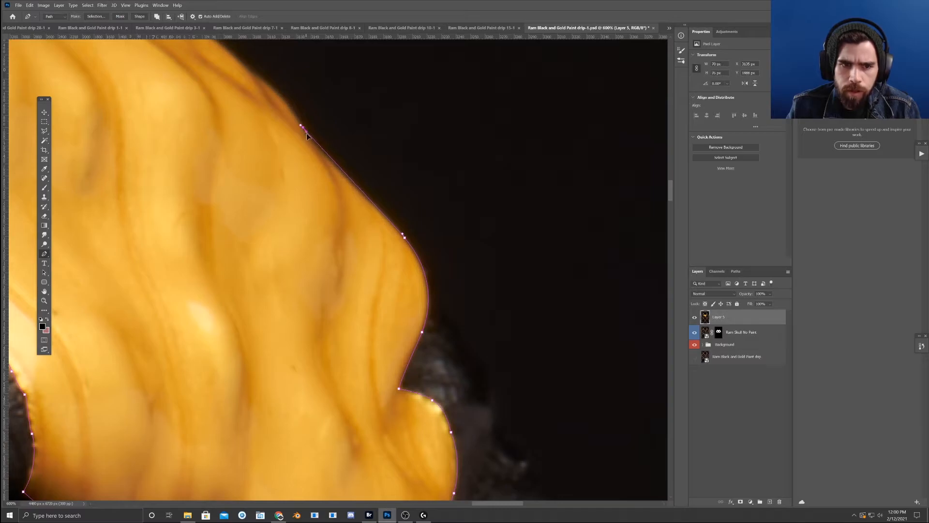
drag(325, 124, 363, 203)
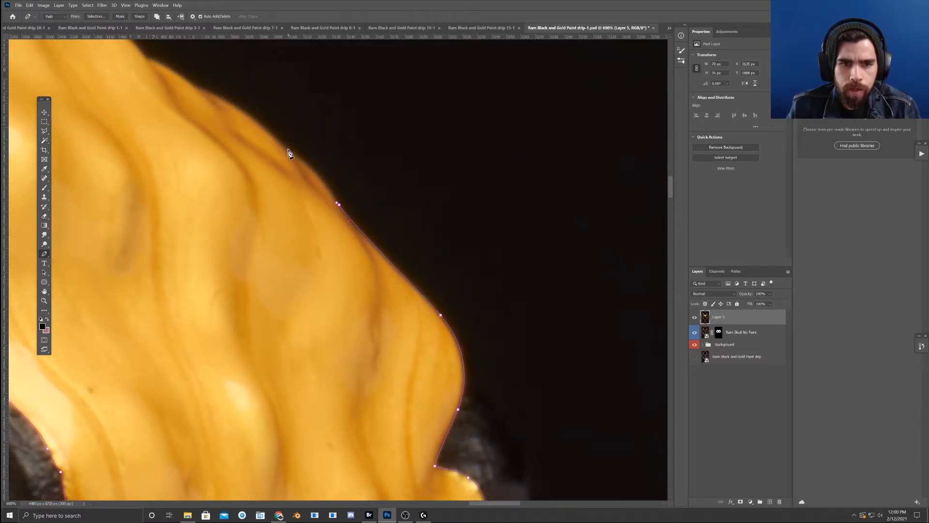
drag(291, 153, 311, 159)
drag(276, 148, 351, 200)
drag(272, 139, 376, 232)
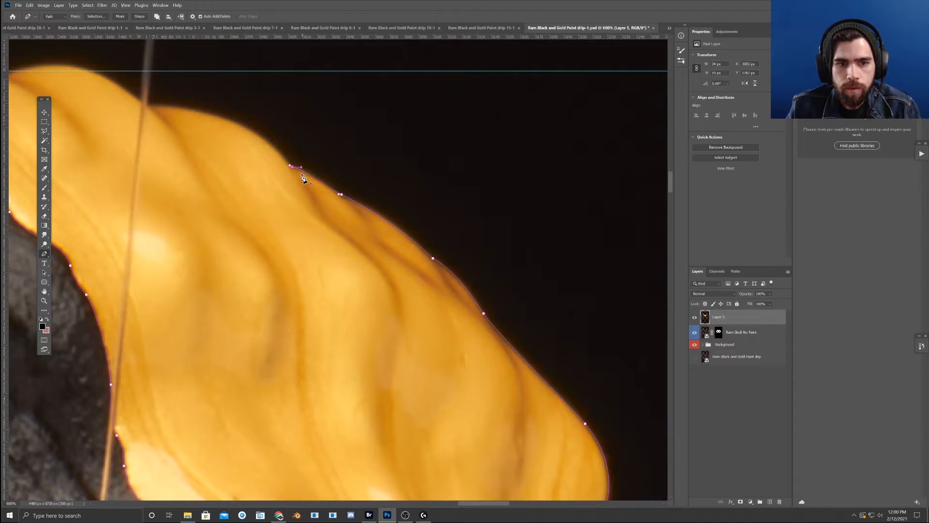
drag(303, 175, 328, 195)
- Extend the Pen path over the gold ridges on both sides of the thin strand and refine the curve where they meet
click(174, 125)
drag(178, 127, 293, 136)
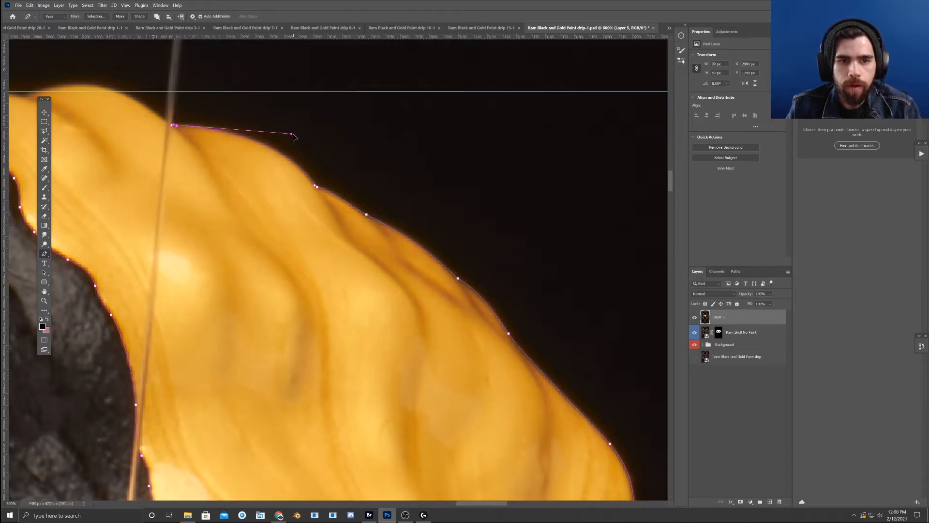
drag(236, 186, 375, 238)
drag(164, 148, 243, 113)
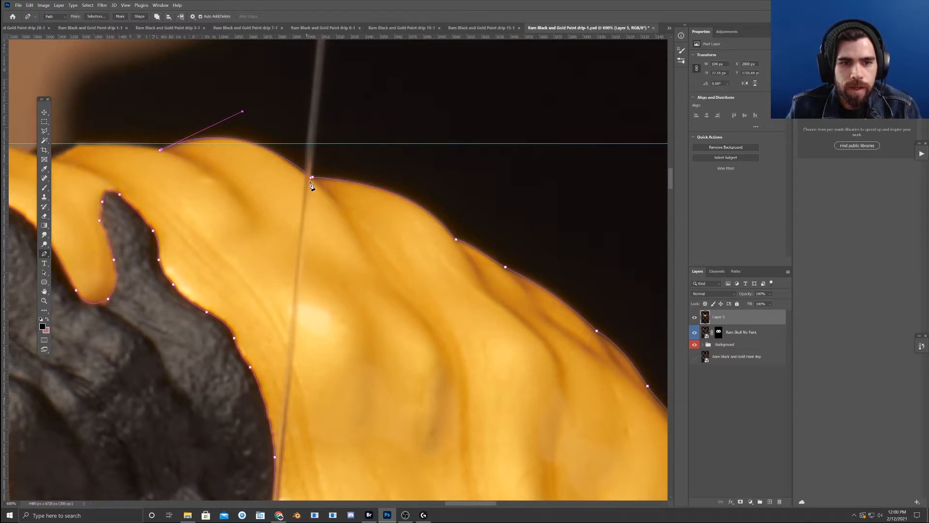
drag(312, 178, 306, 180)
drag(243, 113, 261, 113)
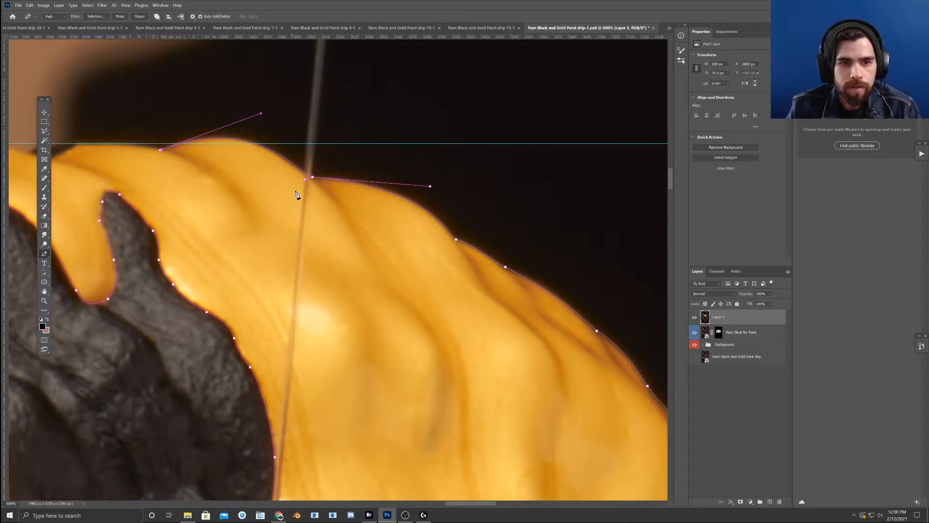
- Trace the Pen path over the next gold ridge to the small dark gap and adjust its end point and curve
scroll(275, 189, left, 3)
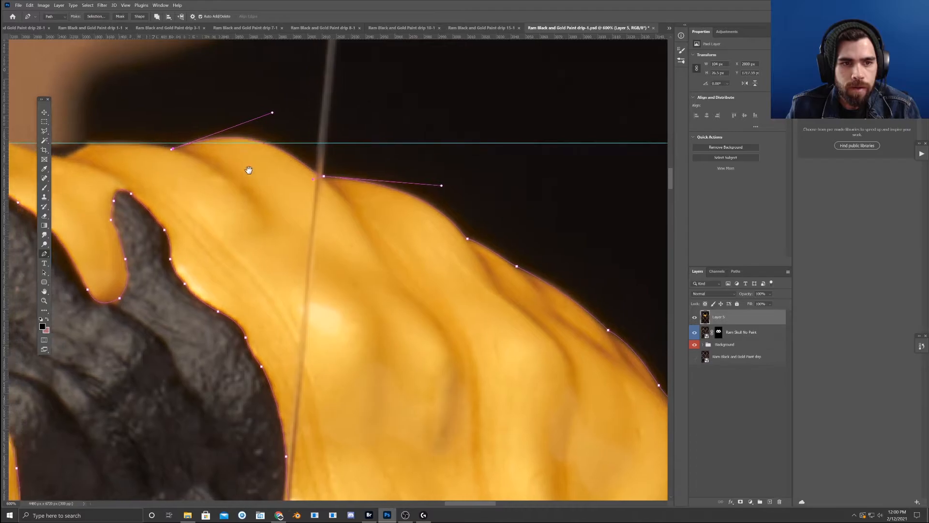
click(178, 158)
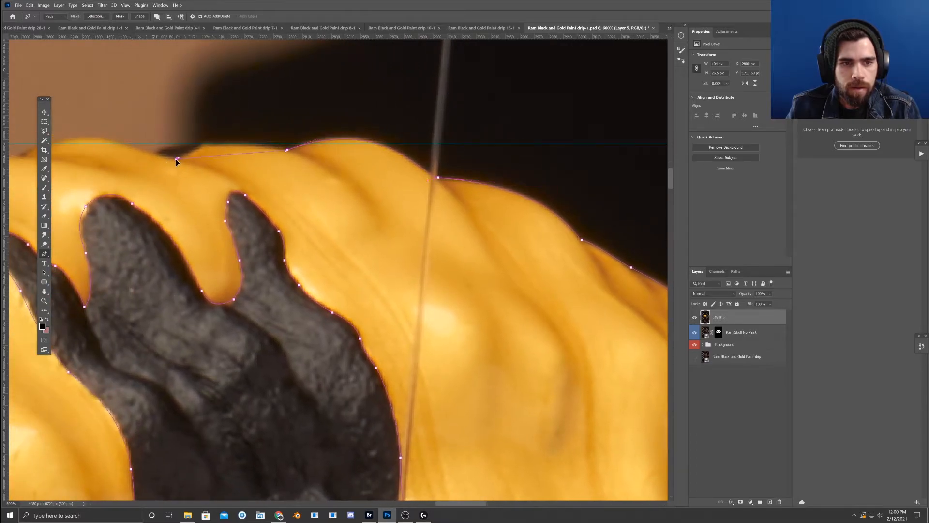
drag(178, 158, 241, 122)
drag(179, 160, 177, 160)
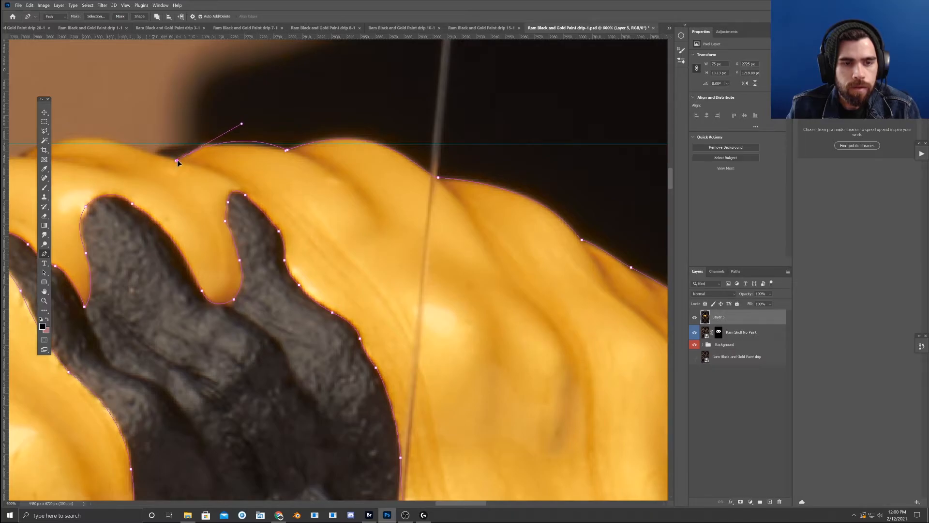
drag(241, 124, 235, 131)
- Trace the Pen path over the gold ridge beyond the small dark gap, along the tan background
scroll(359, 182, left, 5)
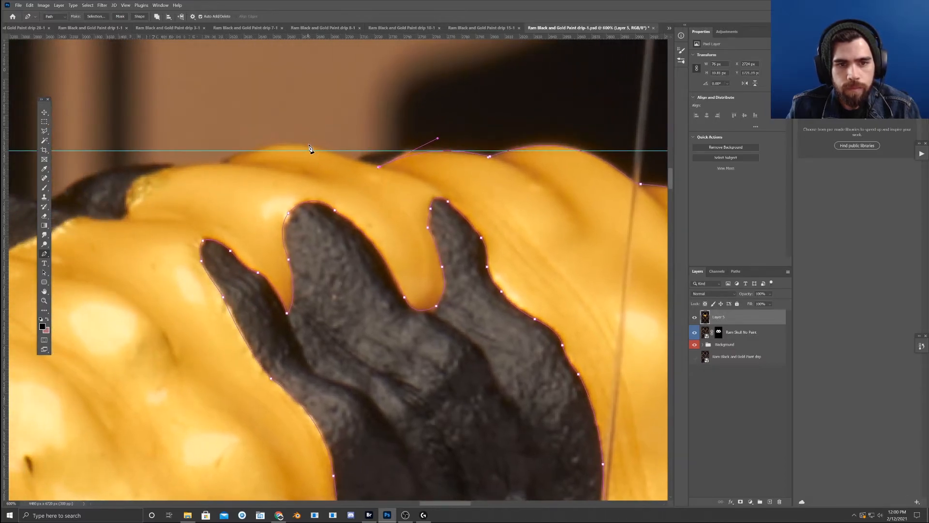
click(309, 146)
key(ctrl+z)
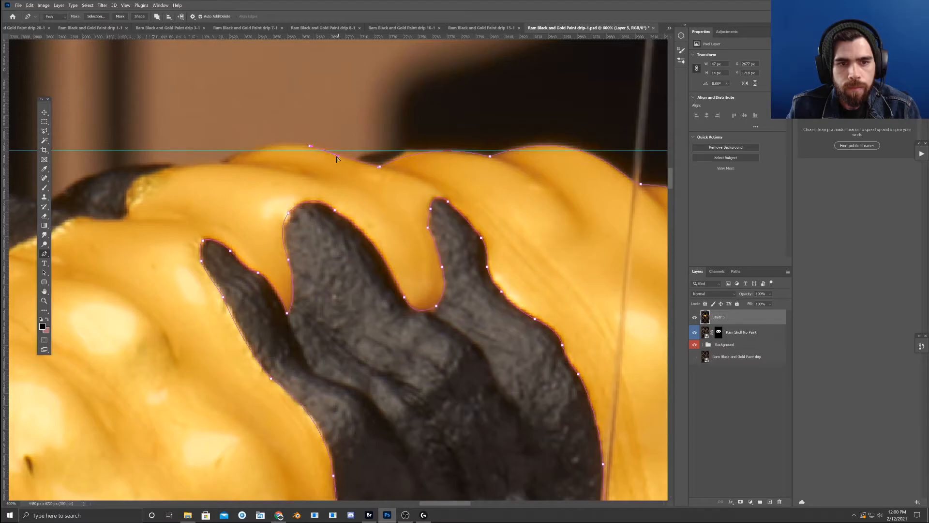
click(228, 161)
drag(228, 158, 270, 135)
drag(222, 195, 311, 165)
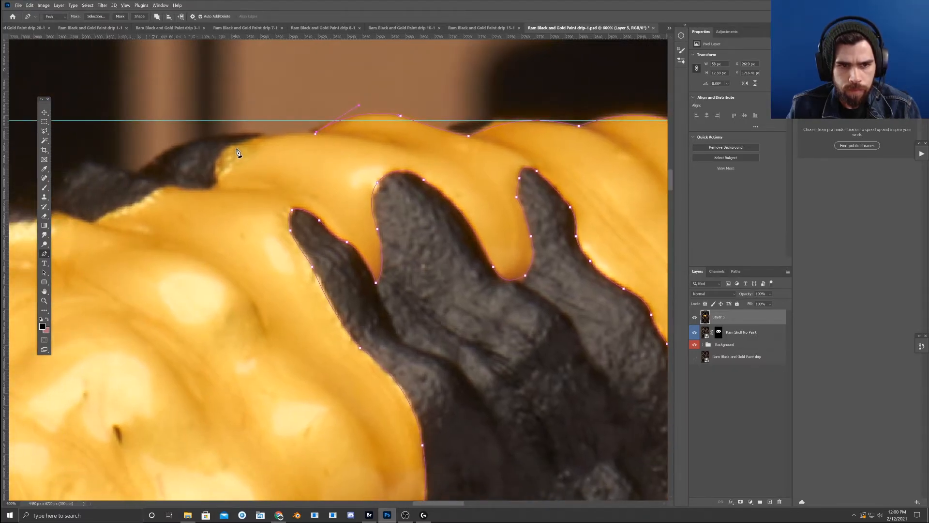
- Extend the Pen path along the gold crest and around the speckled yellow edge beside the dark patch
drag(235, 145, 257, 134)
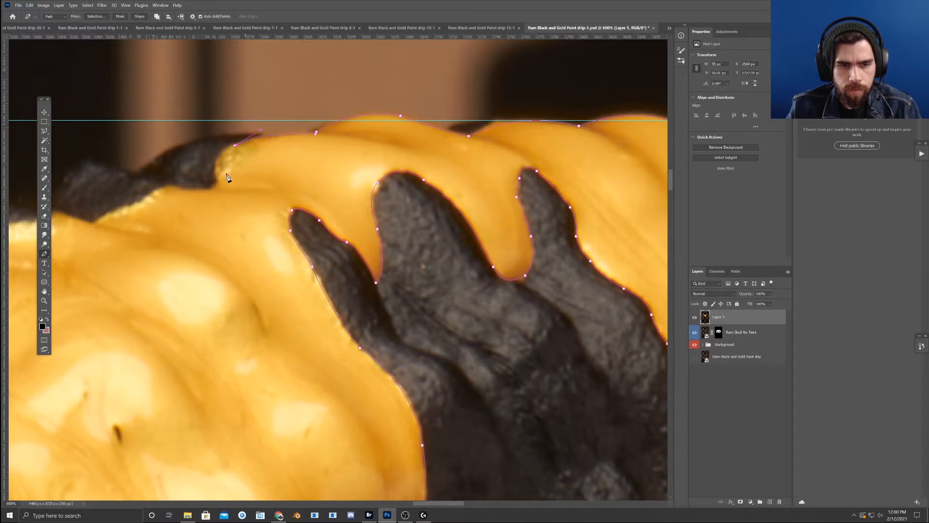
drag(218, 179, 207, 152)
click(208, 191)
key(ctrl+z)
drag(208, 190, 289, 179)
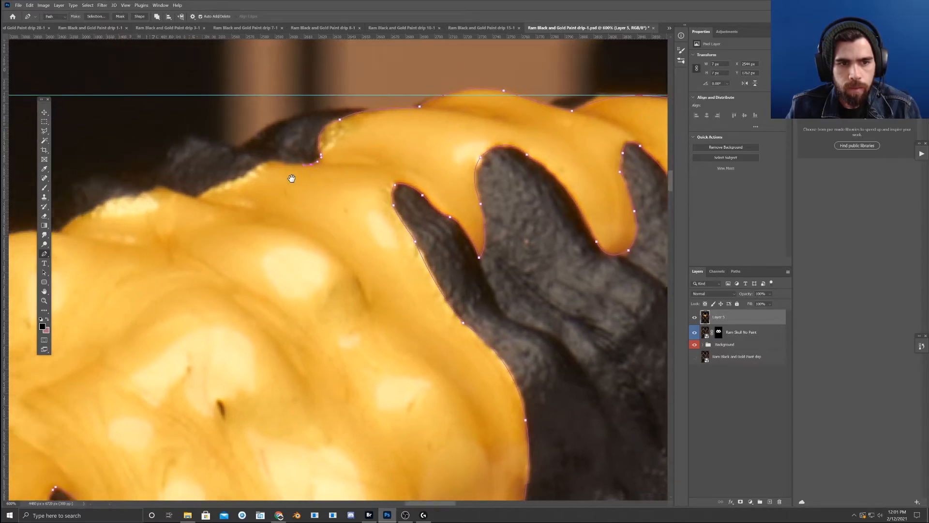
- Review the Pen path around the whole skull, including the gold edge still left to trace
key(ctrl+minus)
key(ctrl+minus)
key(ctrl+minus)
key(ctrl+minus)
key(ctrl+minus)
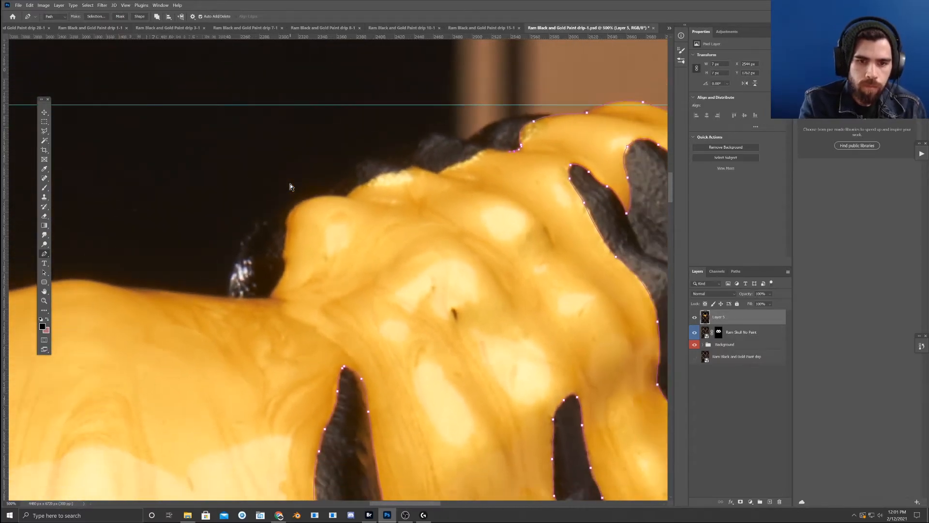
key(ctrl+minus)
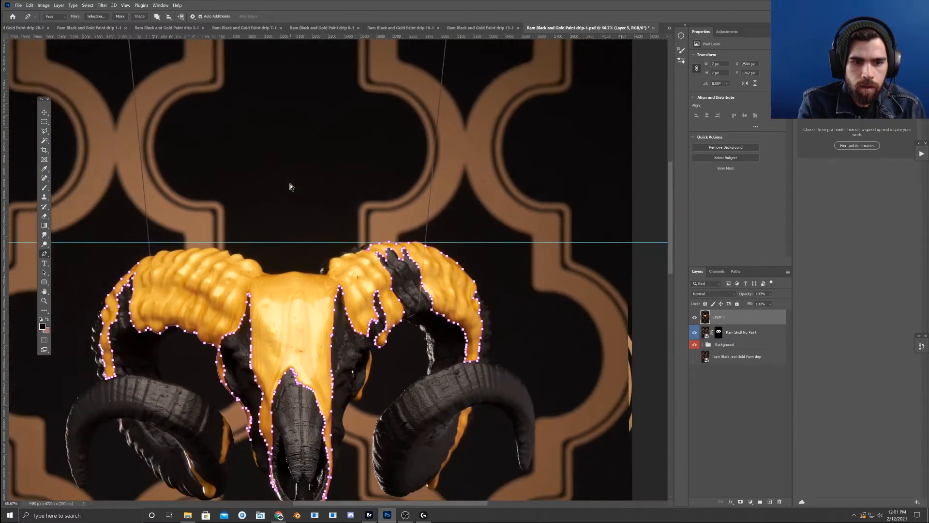
key(ctrl+minus)
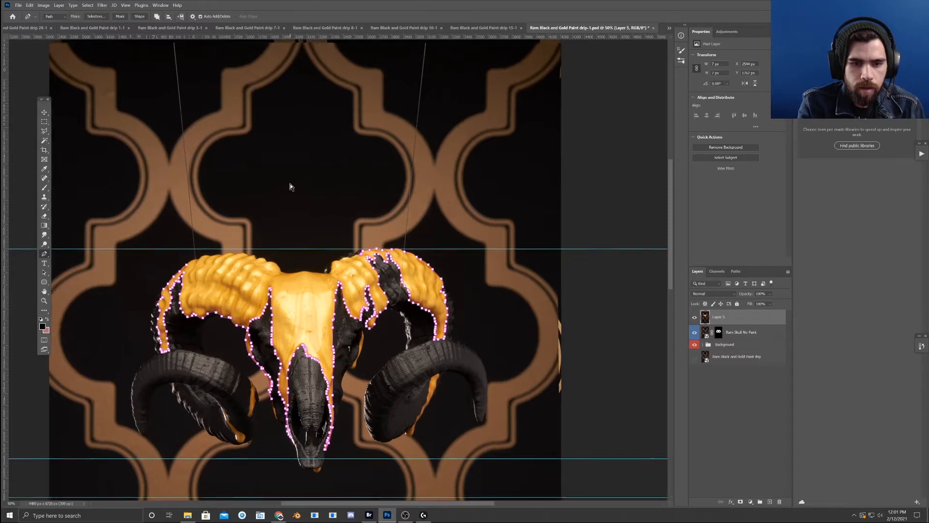
key(ctrl+plus)
key(ctrl+plus)
key(ctrl+plus)
key(ctrl+plus)
key(ctrl+plus)
key(ctrl+plus)
key(ctrl+plus)
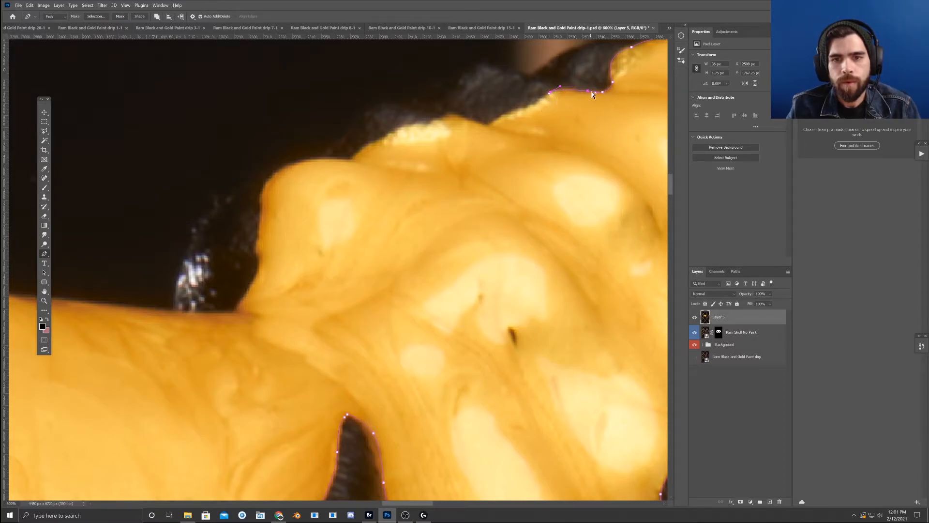
- Trace the Pen path along the speckled yellow crests beside the dark patches to the start of the rounded bulge
click(488, 125)
click(505, 115)
key(ctrl+z)
key(ctrl+z)
drag(512, 112, 535, 107)
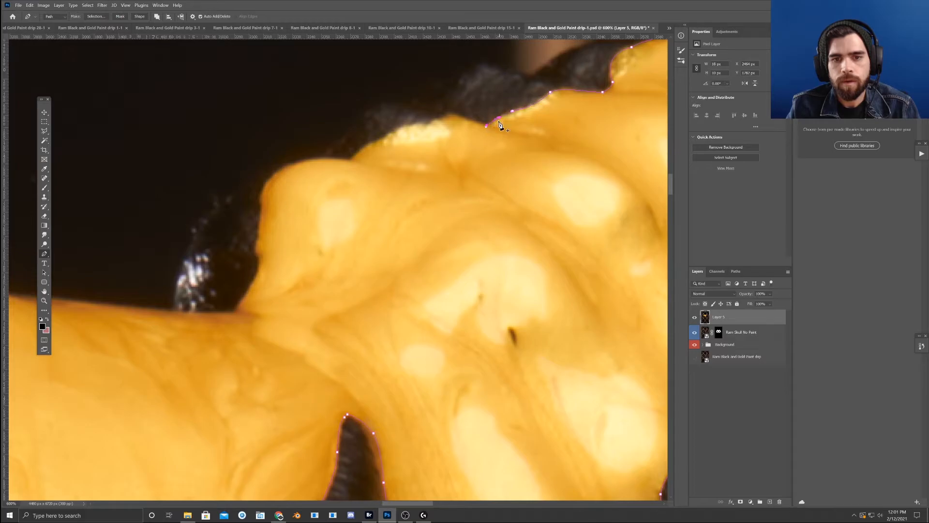
click(449, 112)
drag(396, 148, 441, 135)
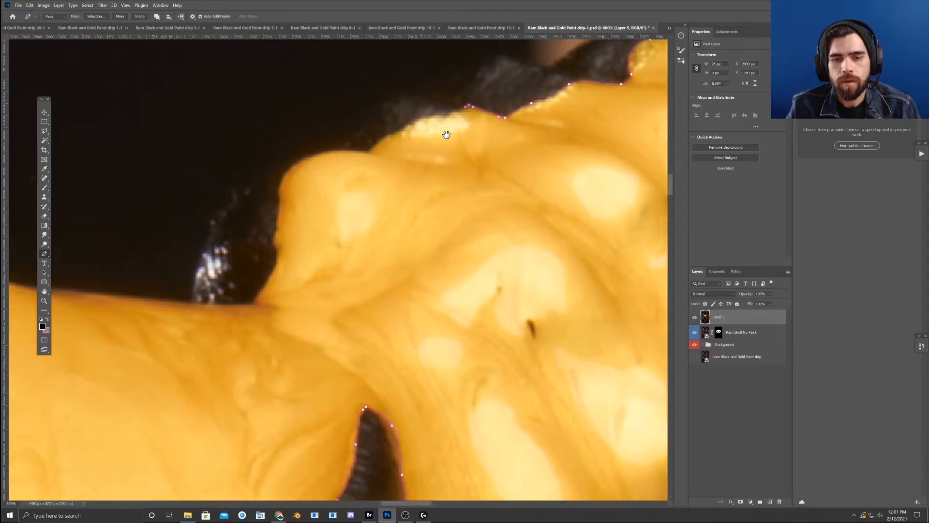
click(472, 118)
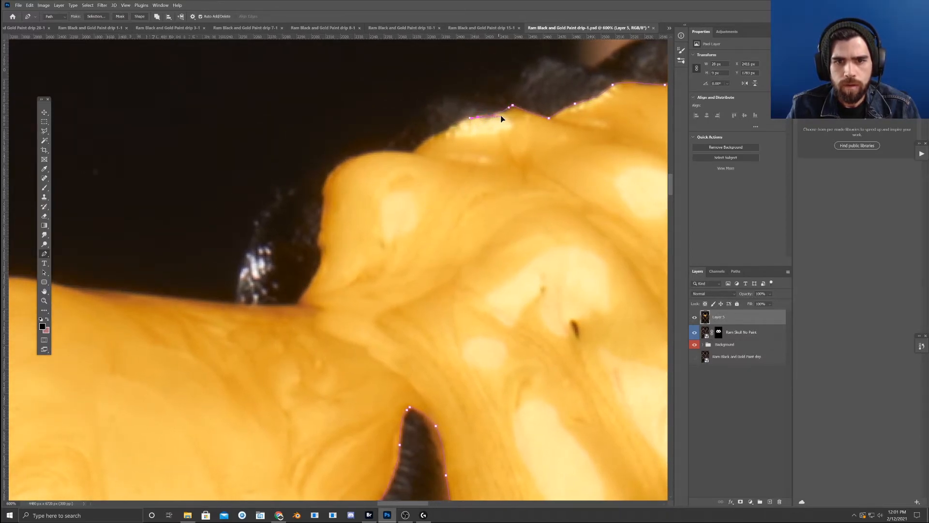
click(413, 152)
- Trace the Pen path around the rounded gold bulge and down to the notch where the horn meets the forehead
drag(447, 164, 477, 141)
click(377, 137)
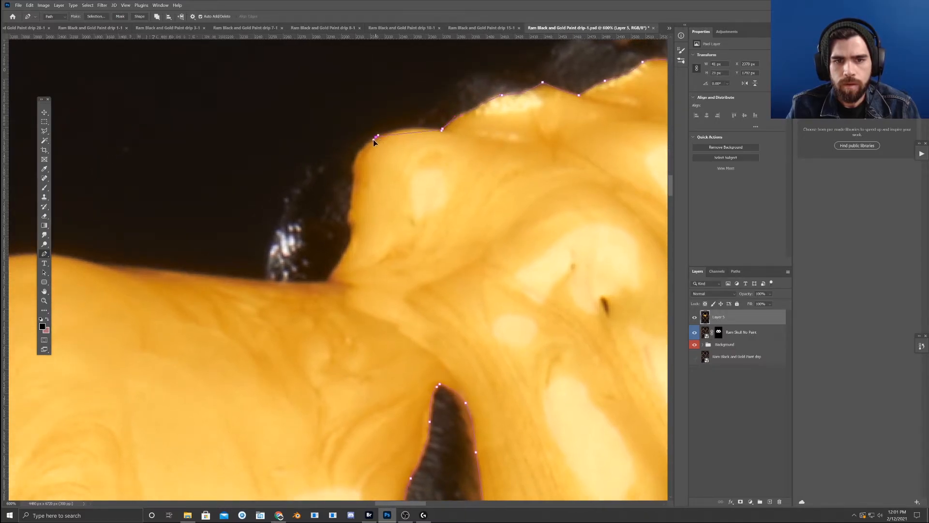
drag(379, 135, 396, 122)
drag(393, 163, 438, 79)
drag(396, 136, 402, 128)
click(399, 150)
click(373, 203)
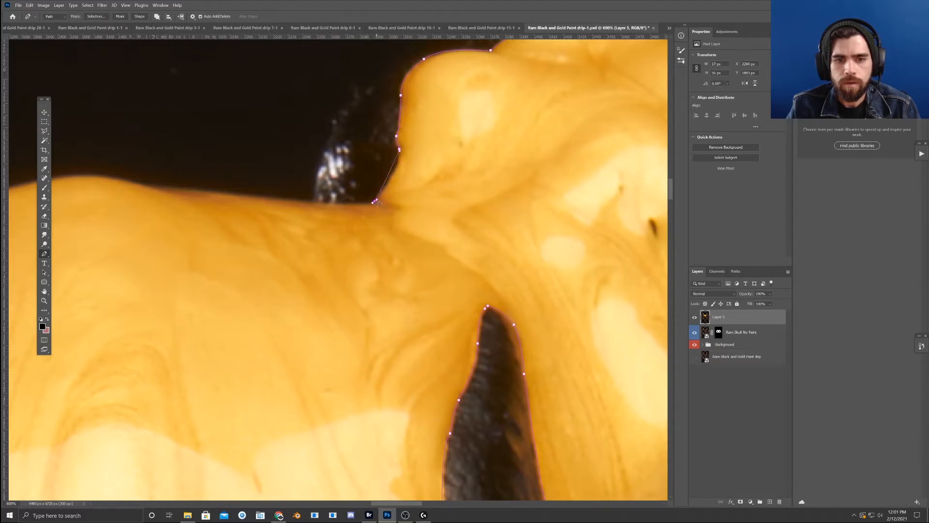
- Extend the Pen path from the notch along the nearly straight upper edge of the gold forehead
drag(382, 208, 421, 201)
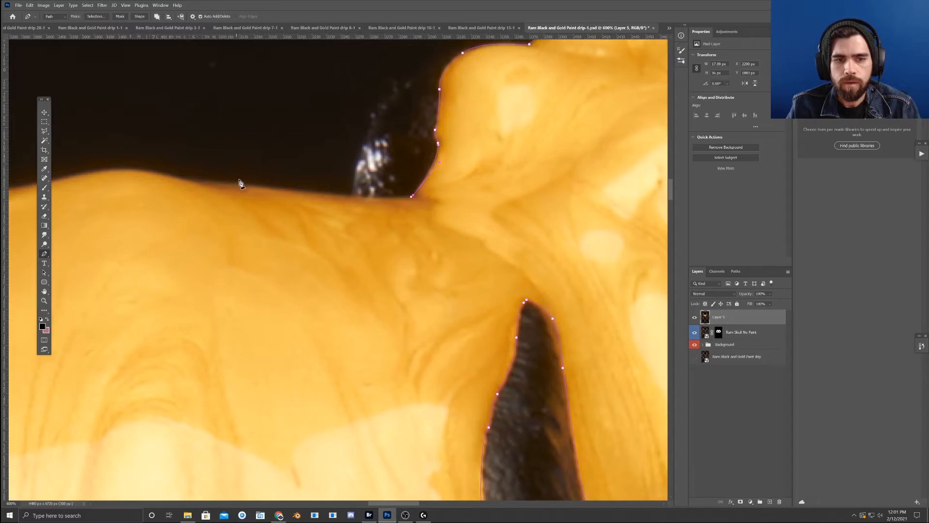
click(224, 182)
click(413, 196)
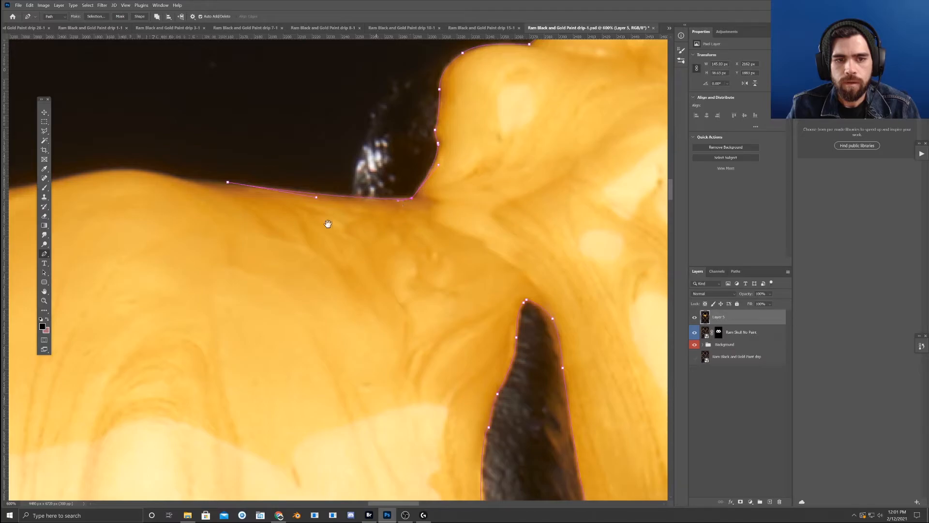
drag(339, 222, 421, 216)
click(287, 170)
- Trace the Pen path over the forehead's gentle hump and through the dip to the base of the other horn
drag(177, 171, 237, 152)
key(ctrl+z)
drag(180, 169, 235, 155)
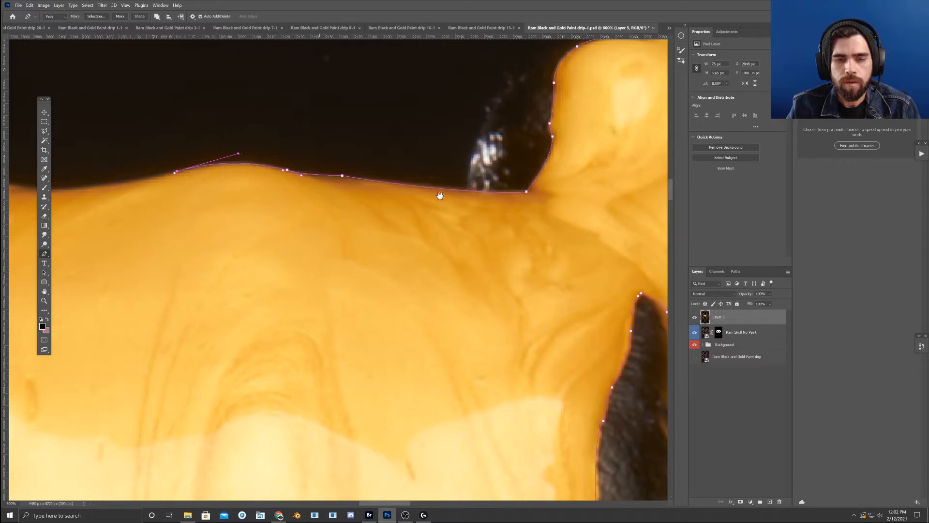
drag(421, 194, 484, 209)
drag(220, 189, 286, 239)
drag(219, 145, 294, 195)
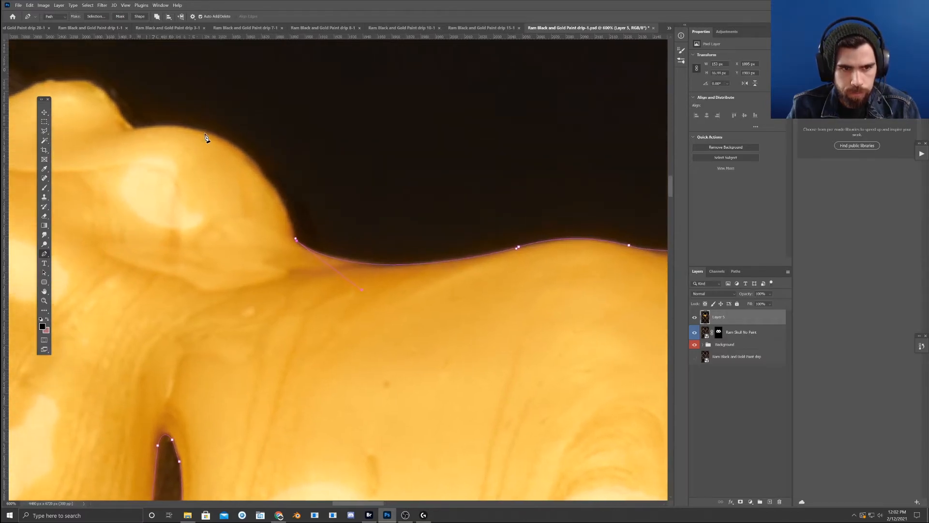
- Trace the Pen path over the first two gold bumps of the other horn and refine the curve between them
drag(220, 137, 278, 154)
drag(135, 135, 329, 237)
click(196, 184)
drag(257, 175, 277, 176)
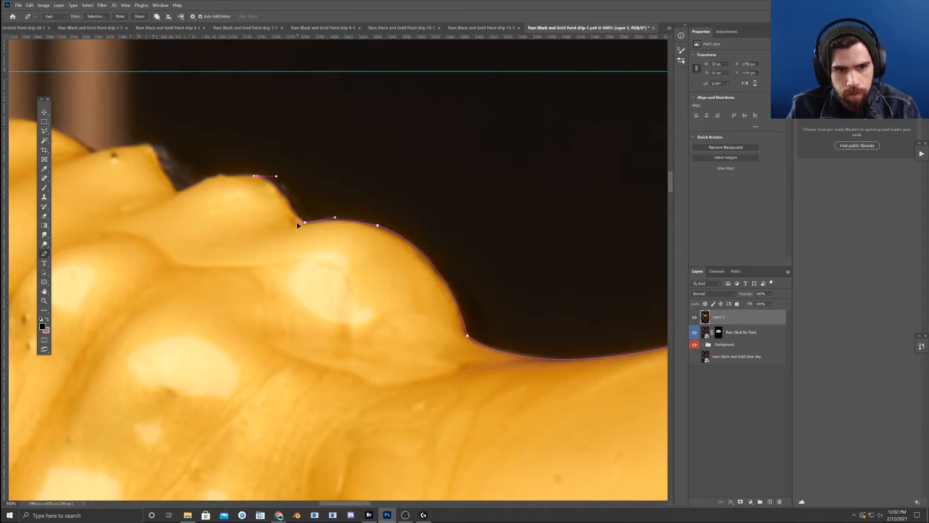
ctrl+click(274, 184)
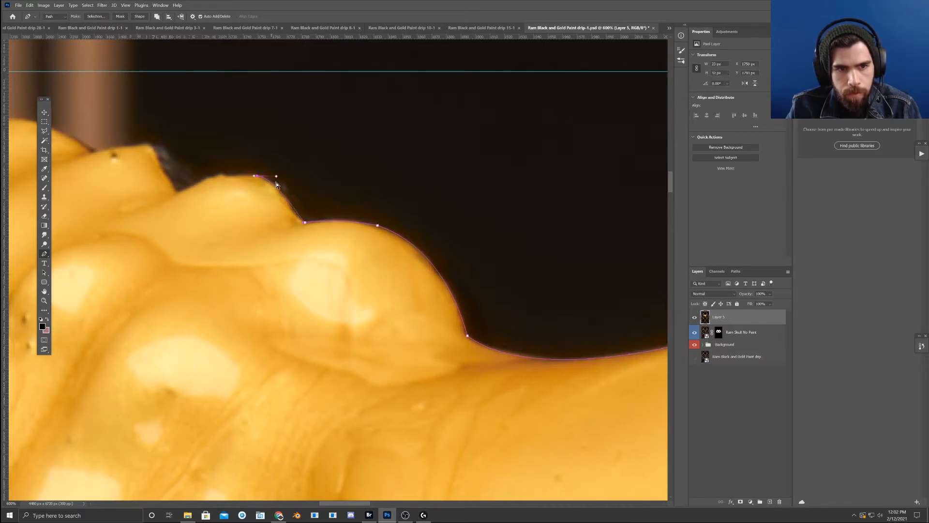
drag(303, 223, 296, 221)
drag(213, 207, 274, 221)
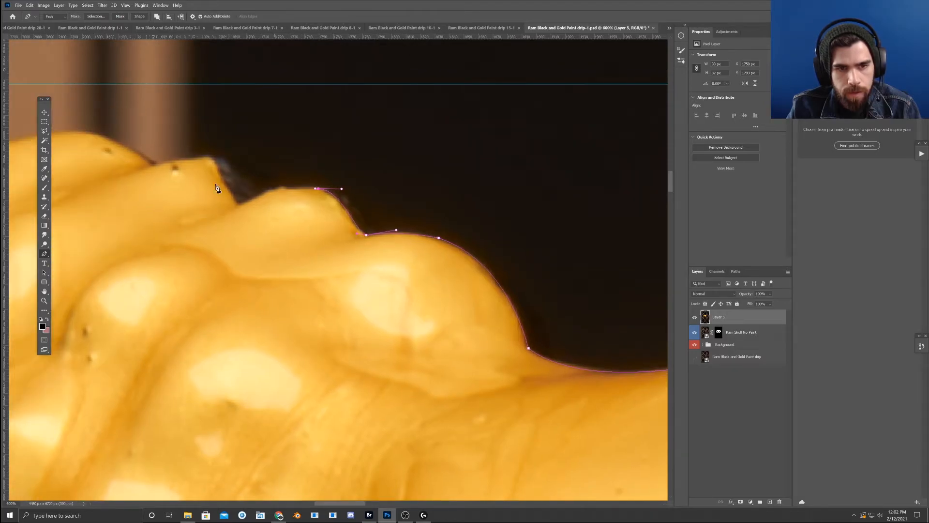
- Continue the Pen path down the second bump into the dark notch and up to the next gold crest
click(245, 203)
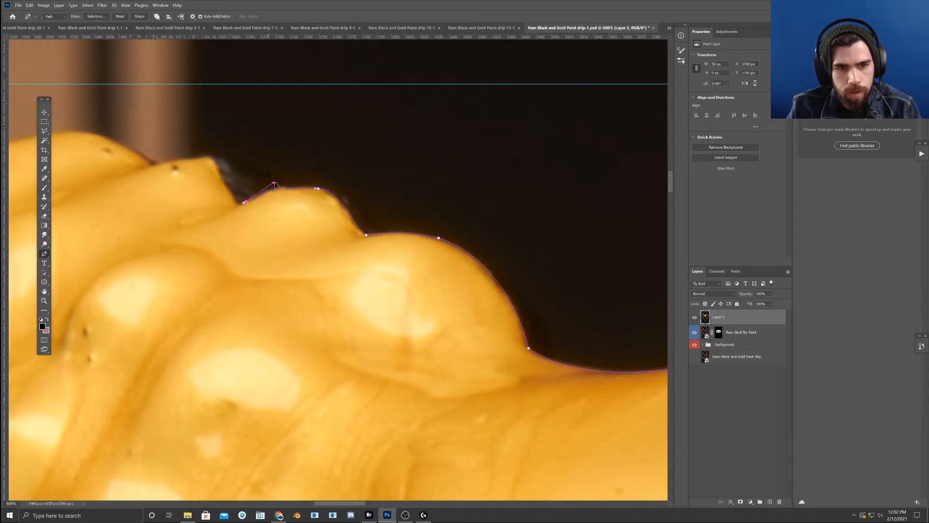
key(ctrl+z)
click(264, 193)
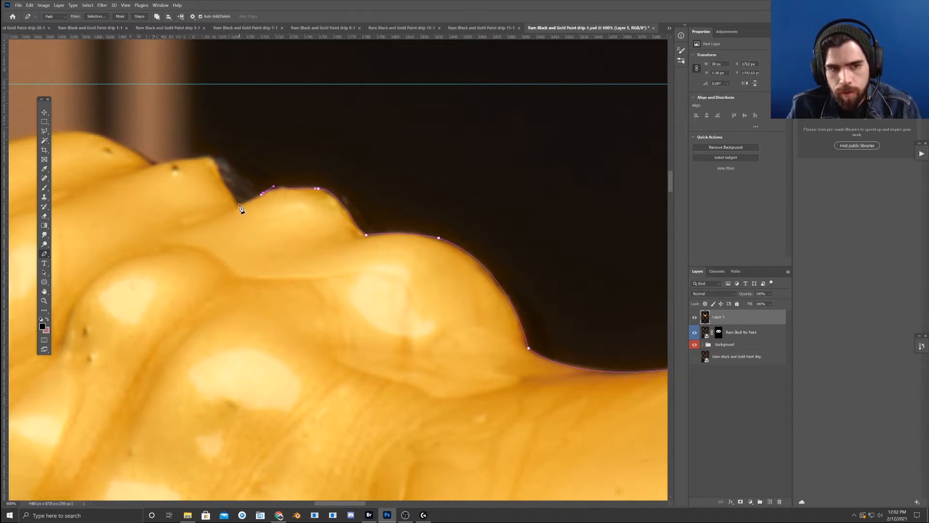
drag(239, 204, 294, 232)
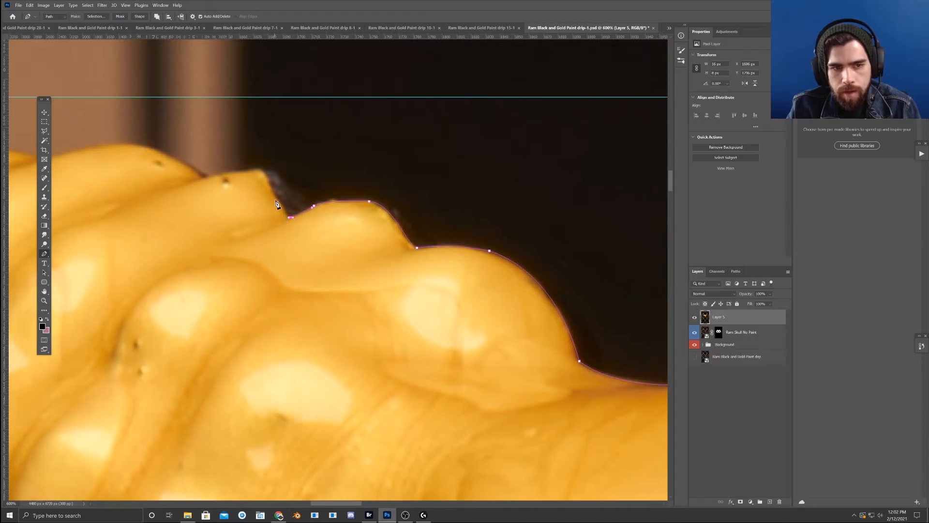
drag(271, 189, 275, 201)
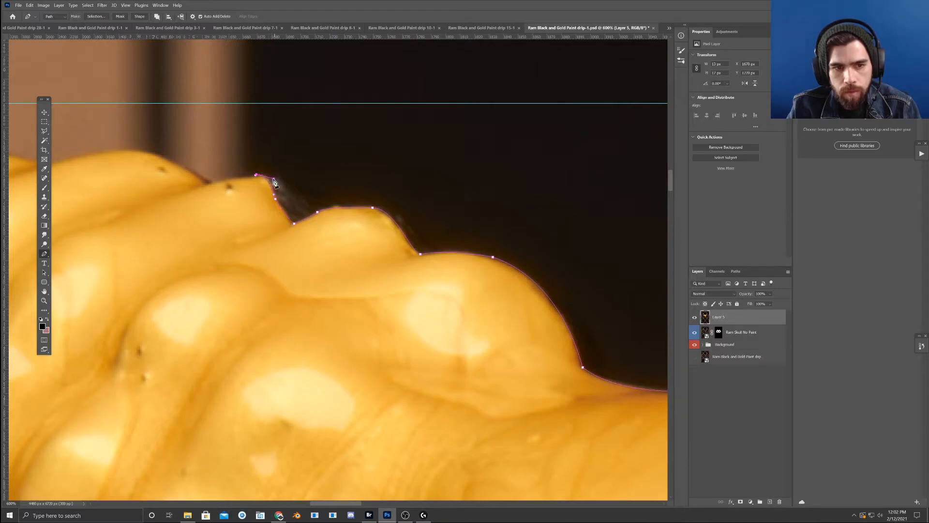
- Trace the Pen path over the gold horn ridges that border the tan background stripe
drag(261, 176, 344, 210)
drag(231, 175, 298, 165)
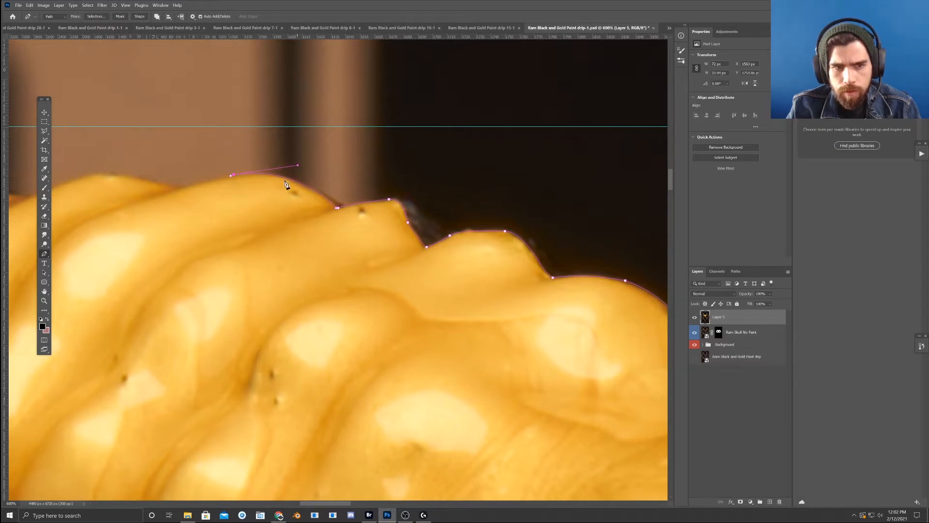
drag(239, 199, 336, 193)
drag(281, 180, 396, 159)
drag(302, 197, 383, 200)
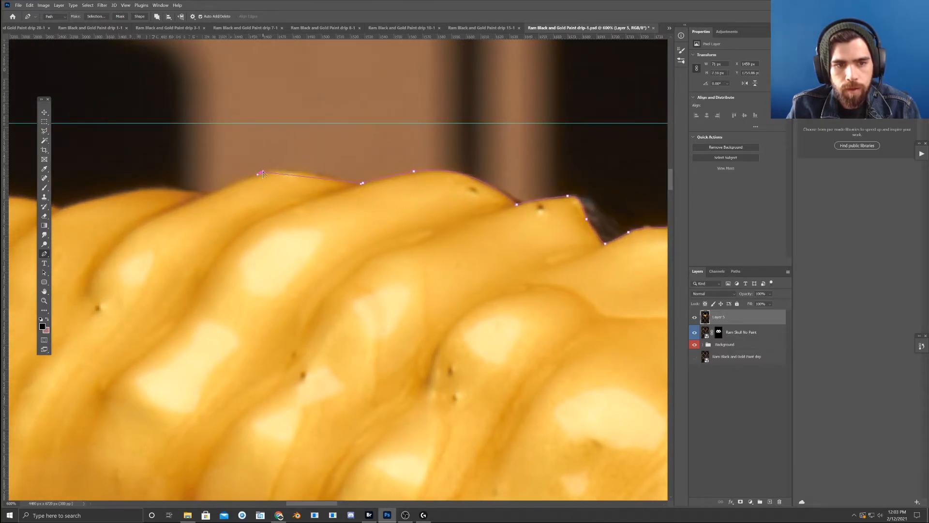
drag(249, 206, 416, 177)
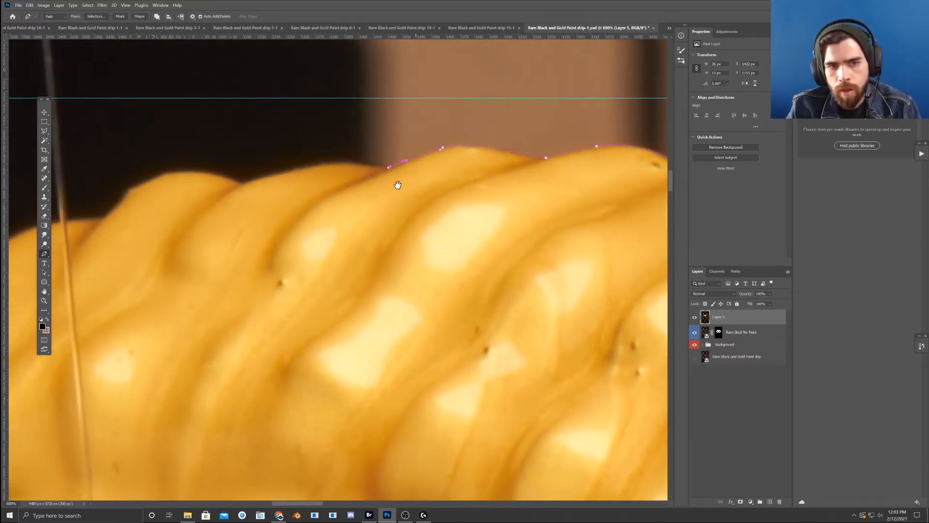
- Trace the Pen path over the next two gold ridges to the notch beside the thin hanging strand
drag(271, 174, 338, 151)
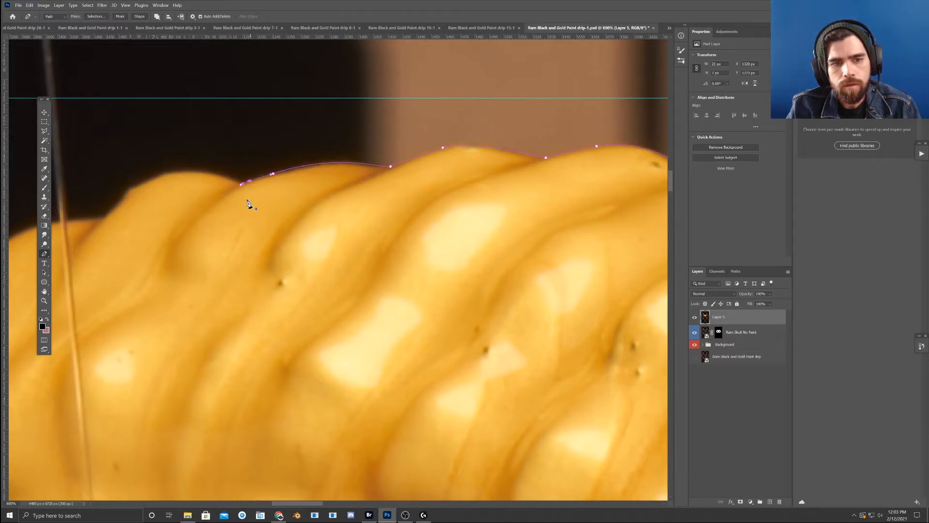
drag(251, 201, 428, 188)
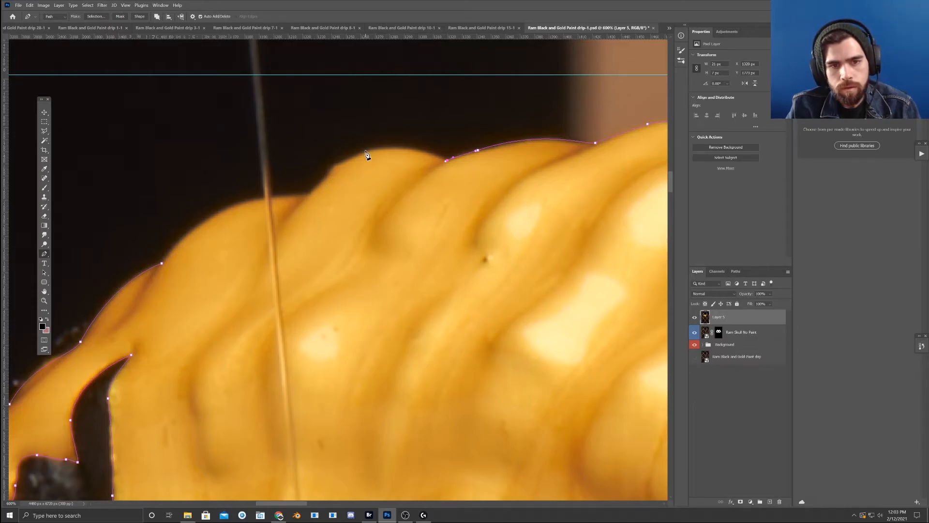
drag(361, 151, 406, 139)
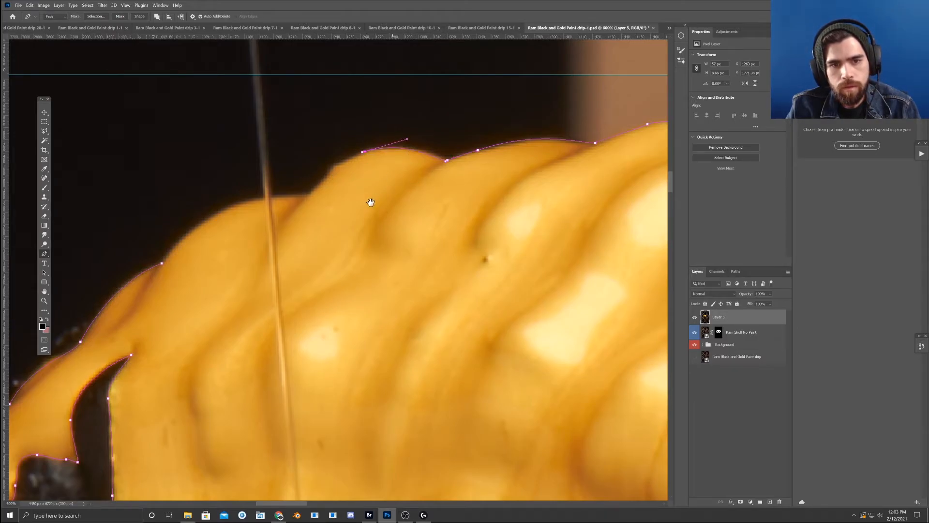
drag(370, 201, 405, 179)
click(345, 172)
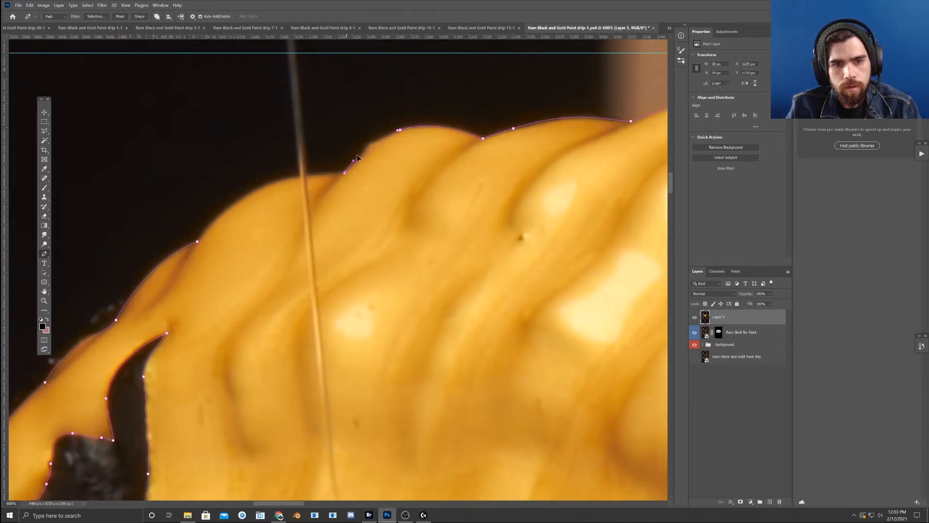
click(377, 139)
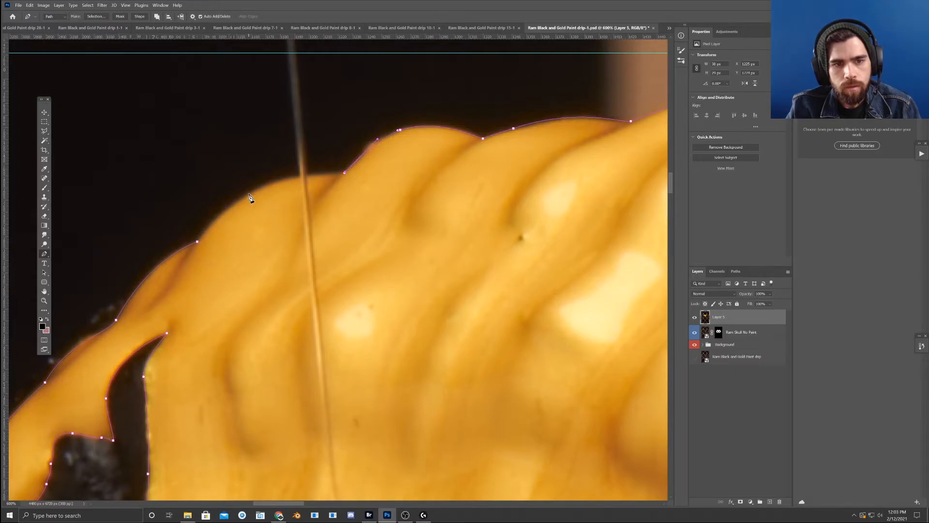
- Carry the Pen path across the thin strand and over the last ridge, closing it on the existing horn outline
drag(248, 196, 277, 173)
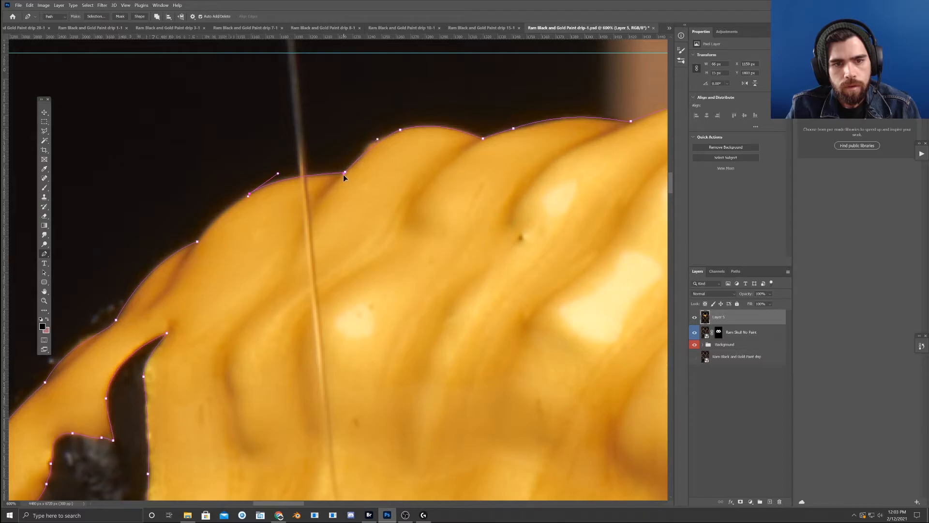
click(377, 141)
drag(266, 207, 315, 193)
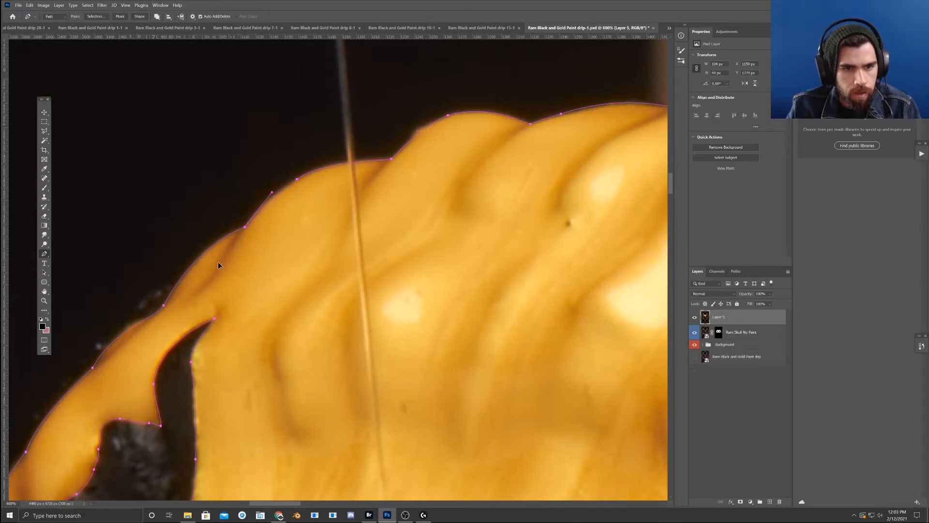
key(ctrl+z)
- Convert the completed path into a selection and add it as a layer mask on Layer 5
scroll(549, 295, down, 8)
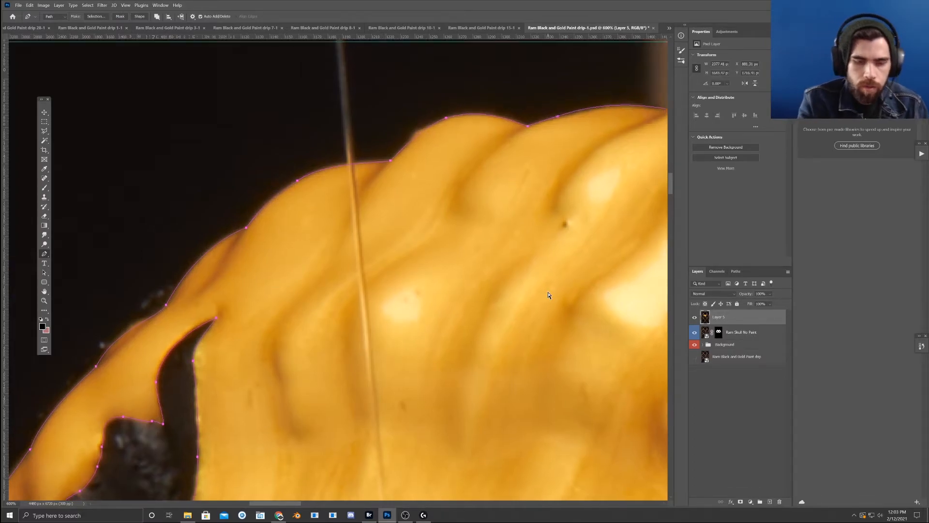
scroll(549, 295, down, 1)
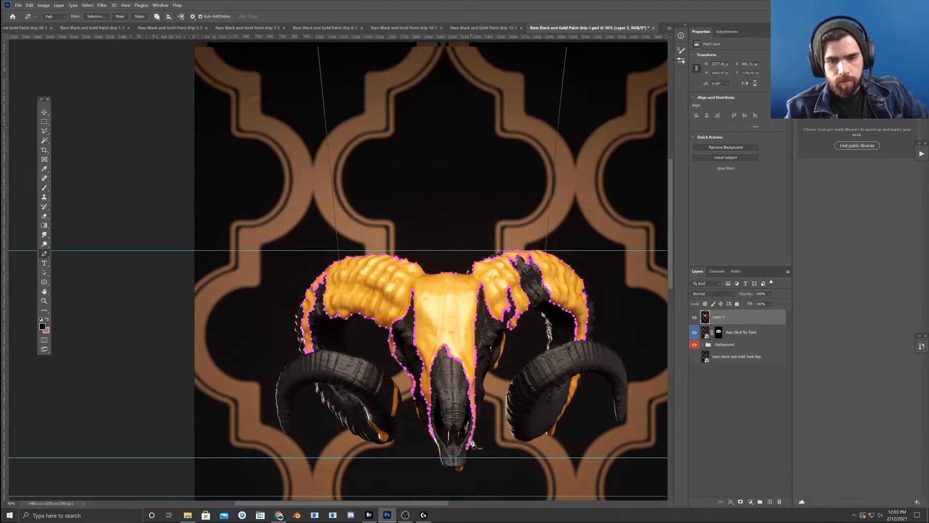
right_click(458, 313)
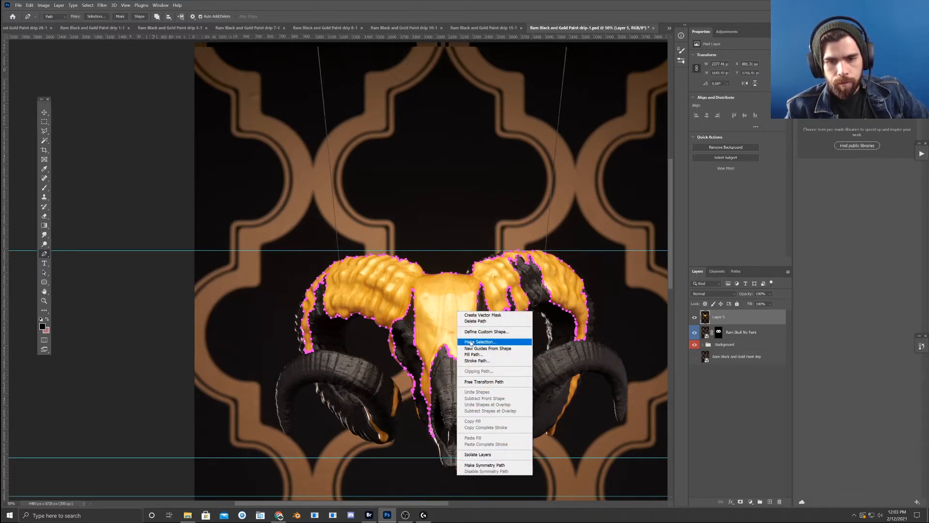
click(471, 342)
click(501, 147)
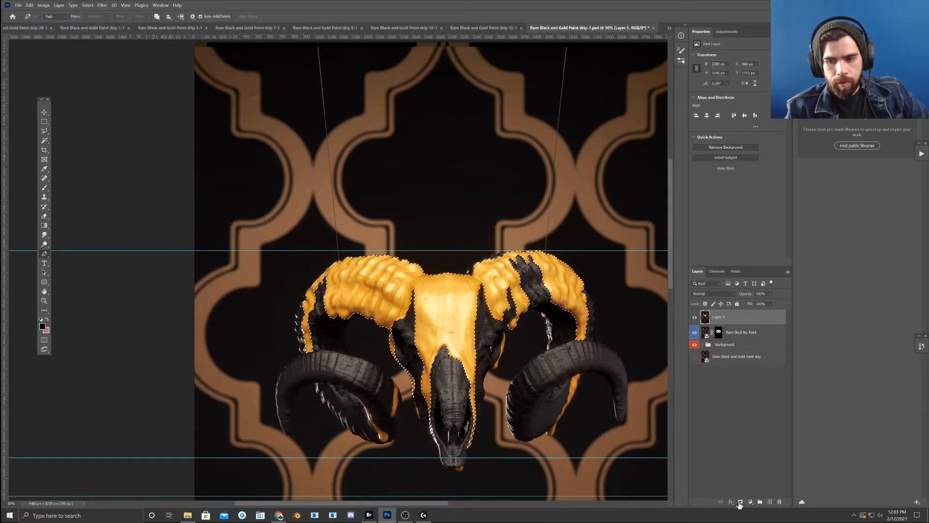
click(740, 503)
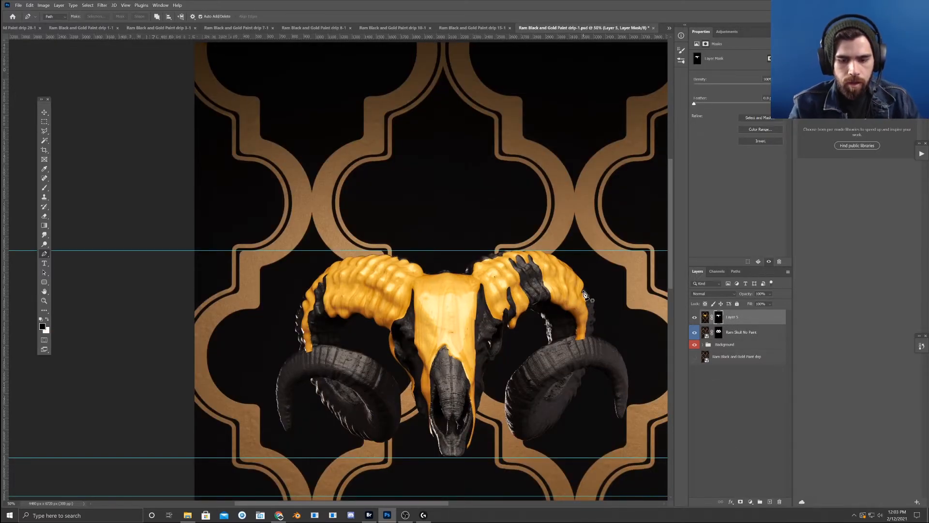
- Toggle Layer 5's visibility to compare the masked gold paint with the unpainted skull underneath
key(ctrl+plus)
drag(447, 351, 388, 260)
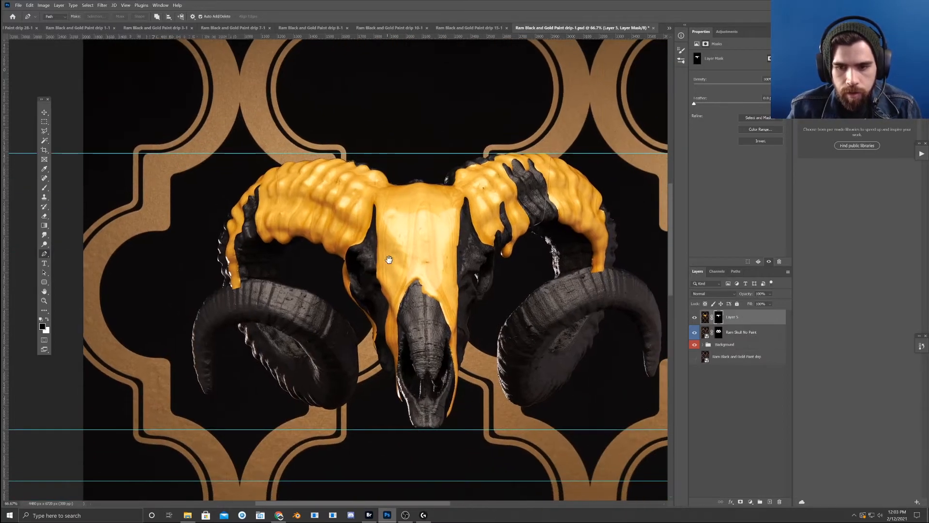
click(696, 318)
click(695, 318)
click(696, 318)
click(695, 318)
click(44, 113)
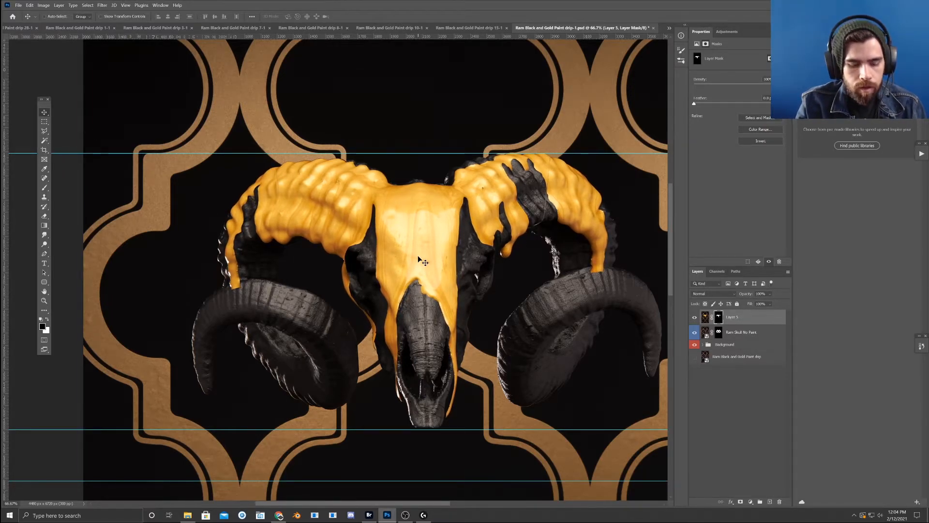
key(ctrl+comma)
click(694, 317)
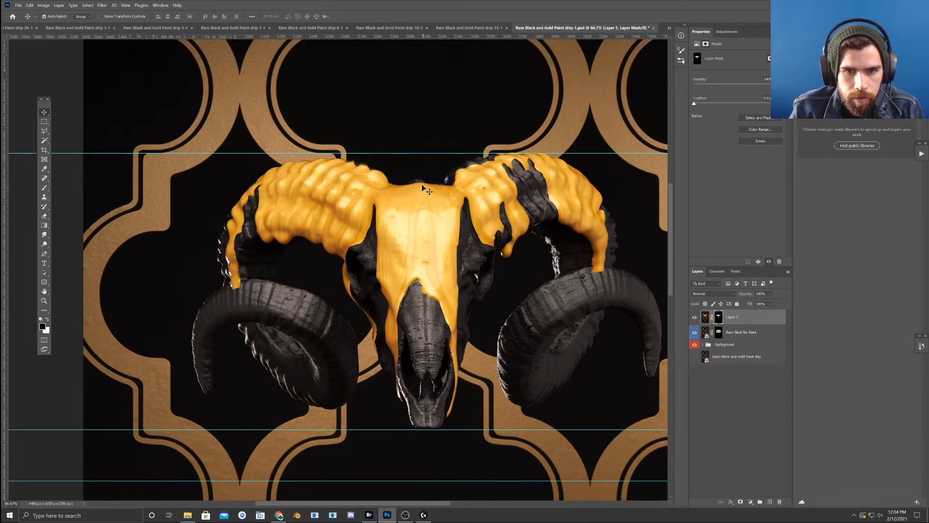
click(30, 5)
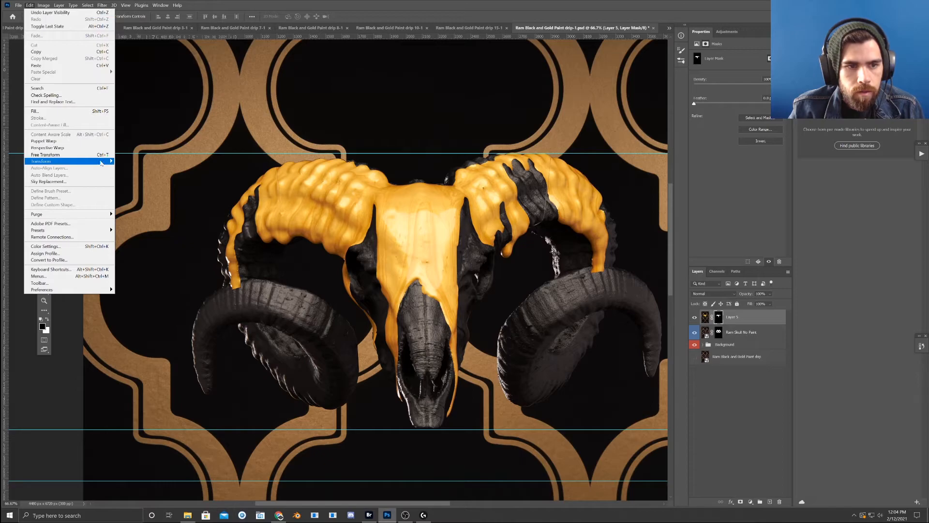
mouse_move(101, 163)
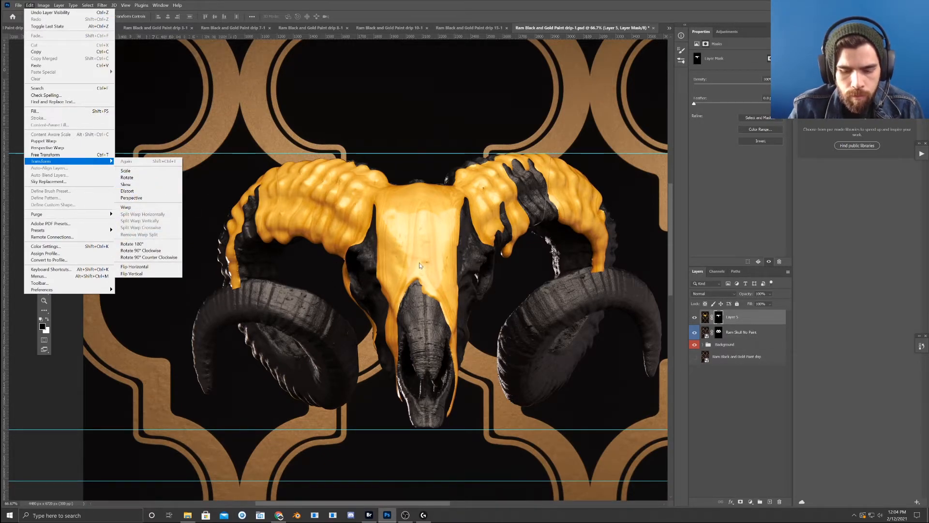
click(292, 322)
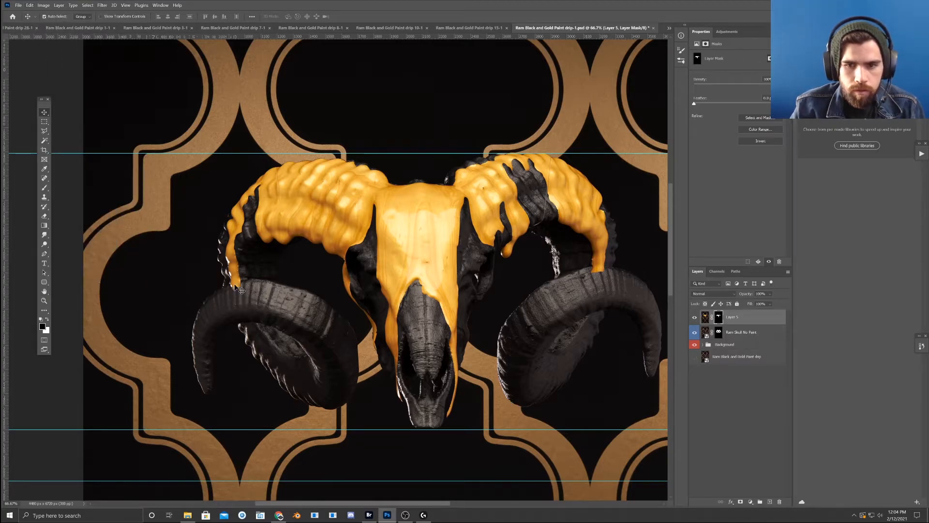
- Examine at 300% how the masked gold drip and paint edges sit on the skull's left horn
key(ctrl+plus)
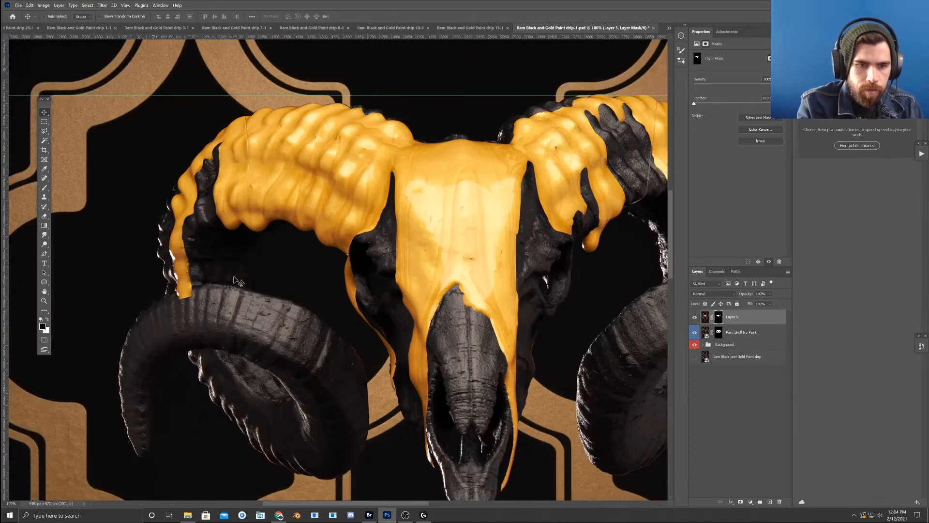
key(ctrl+plus)
key(ctrl+plus)
drag(205, 267, 663, 136)
drag(400, 269, 353, 318)
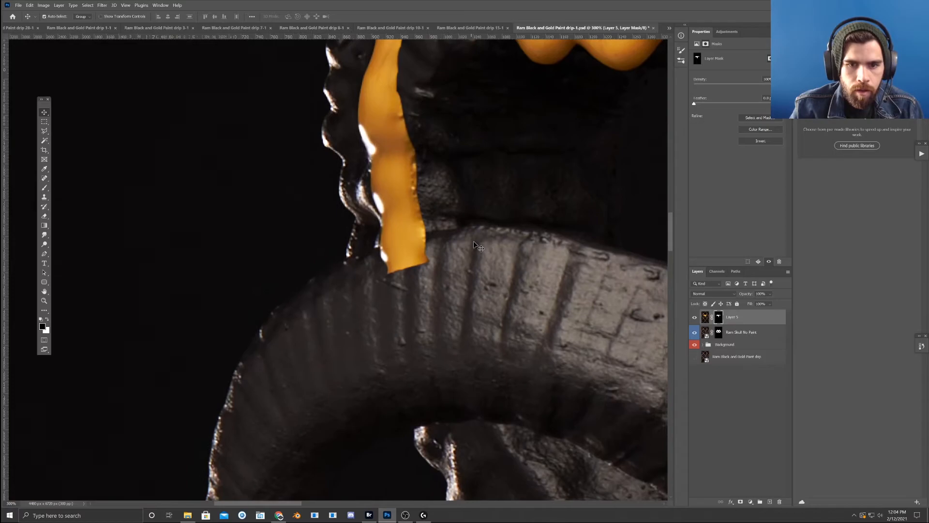
drag(473, 242, 354, 377)
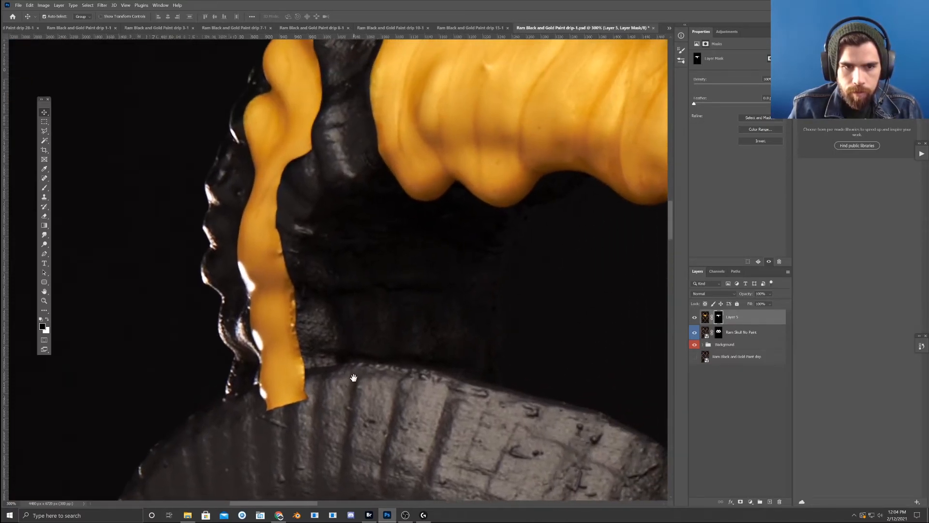
drag(399, 207, 341, 373)
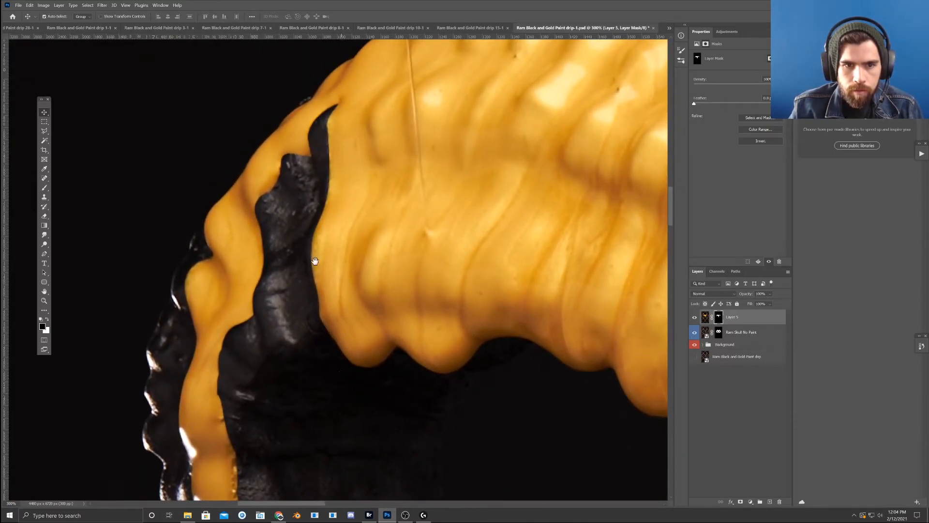
drag(279, 221, 277, 86)
drag(208, 402, 227, 309)
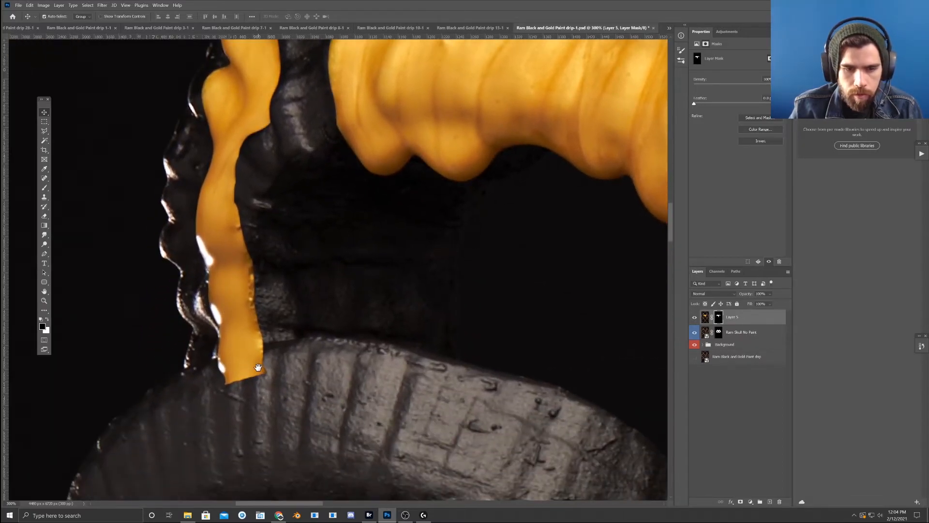
drag(430, 122, 400, 427)
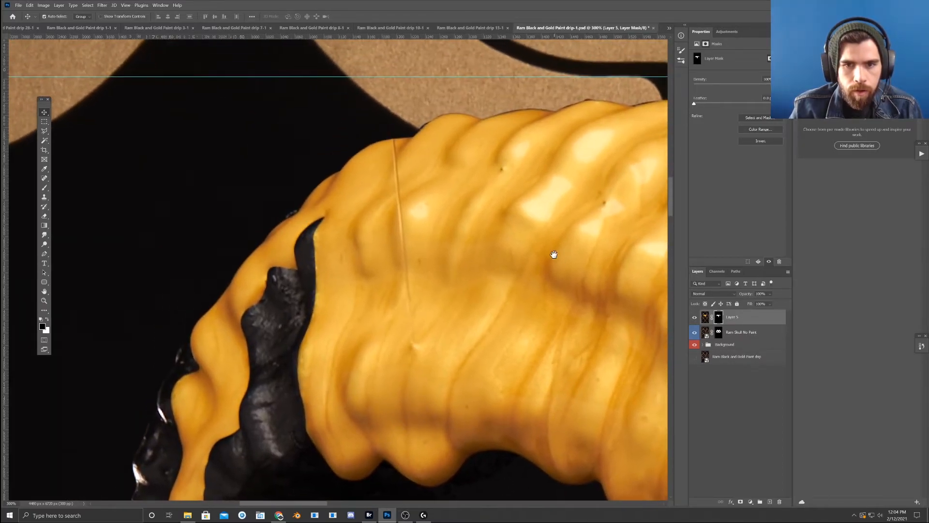
- Inspect the gold mask edges across the top of the left horn and down the right horn to its drips
drag(554, 260, 377, 360)
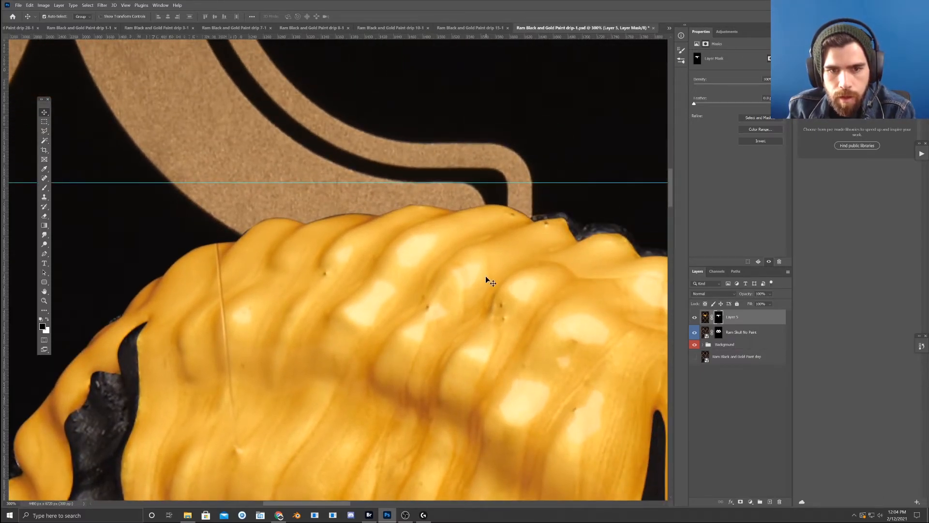
drag(515, 272, 216, 324)
drag(507, 290, 469, 288)
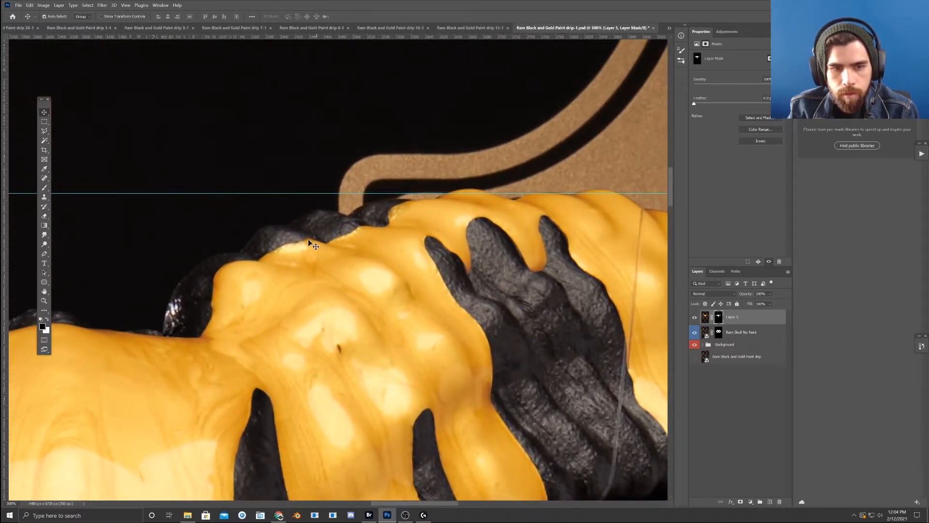
drag(333, 244, 207, 248)
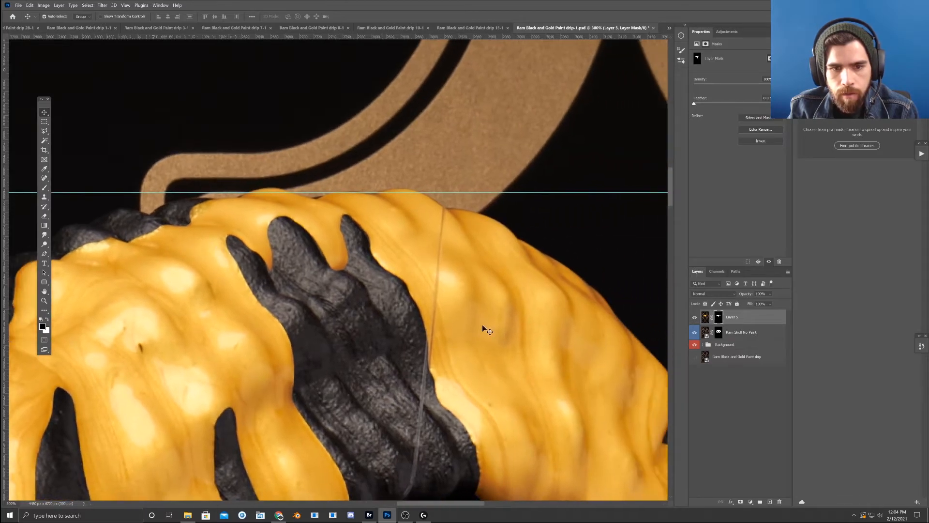
drag(472, 326, 336, 191)
drag(459, 412, 366, 176)
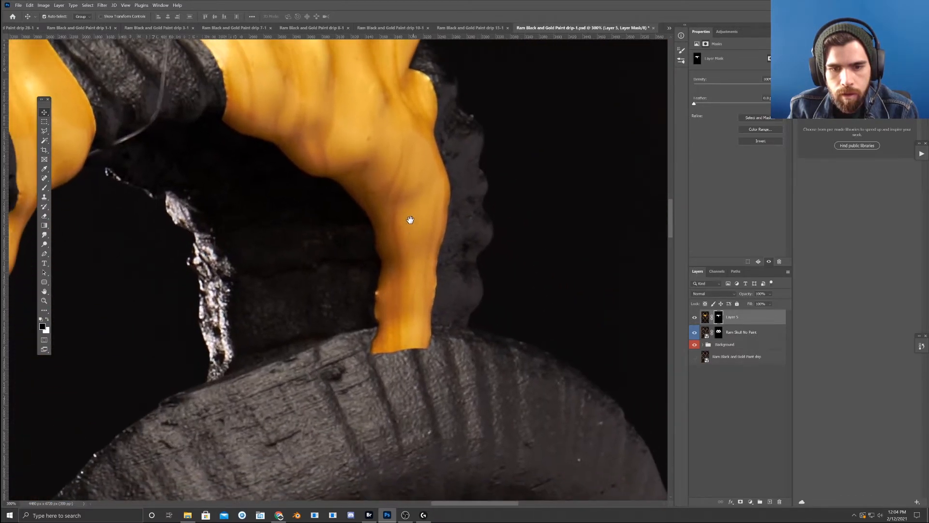
drag(319, 237, 554, 286)
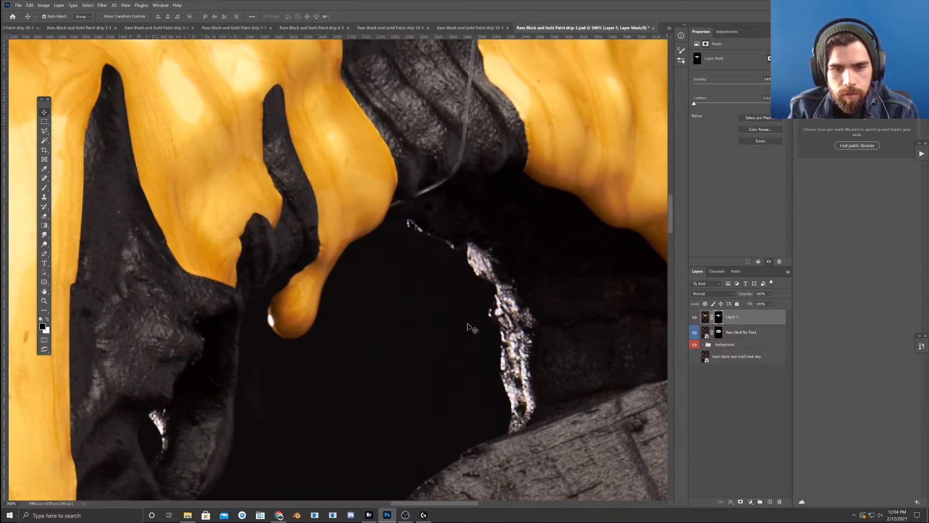
drag(311, 262, 311, 257)
scroll(312, 256, down, 3)
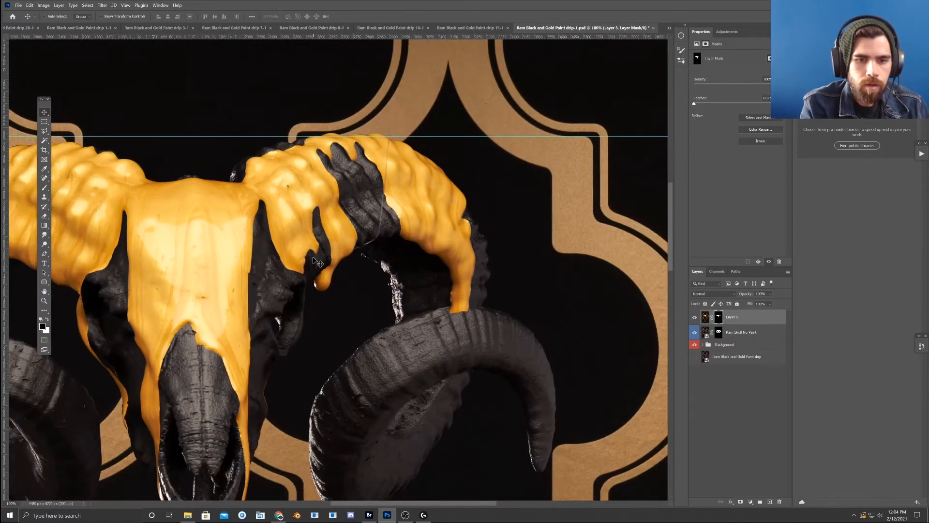
drag(289, 284, 321, 267)
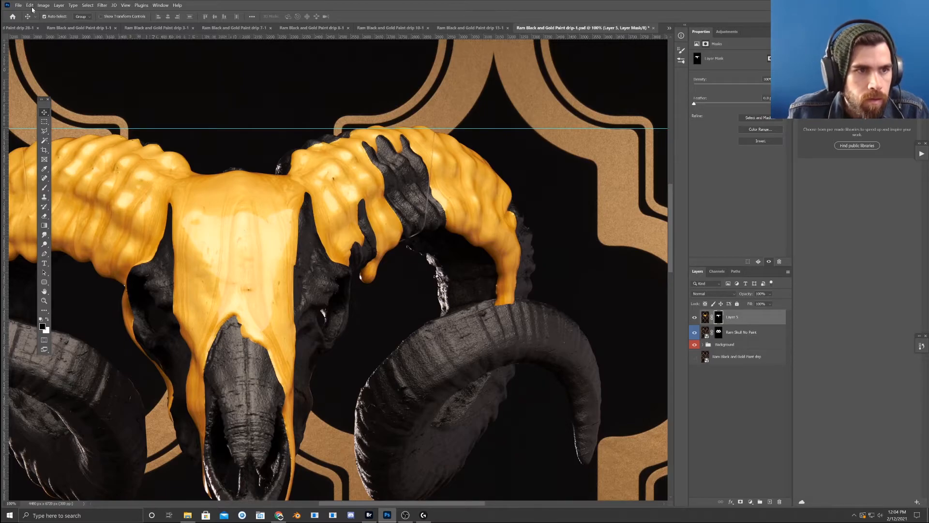
- Warp Layer 5's image rather than its mask, nudging the right edge's upper handle and the left edge's lower handle slightly inward
click(706, 318)
click(44, 5)
click(44, 5)
click(30, 6)
click(30, 6)
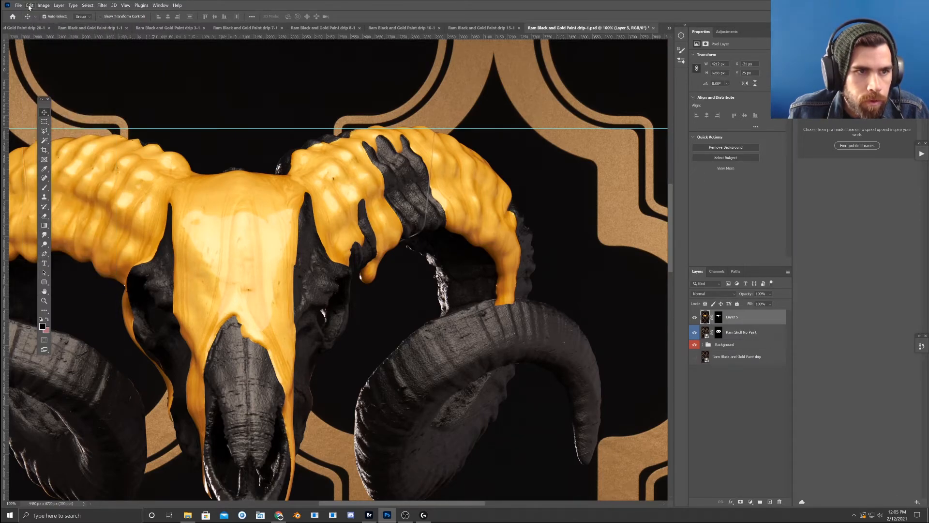
click(30, 6)
mouse_move(89, 161)
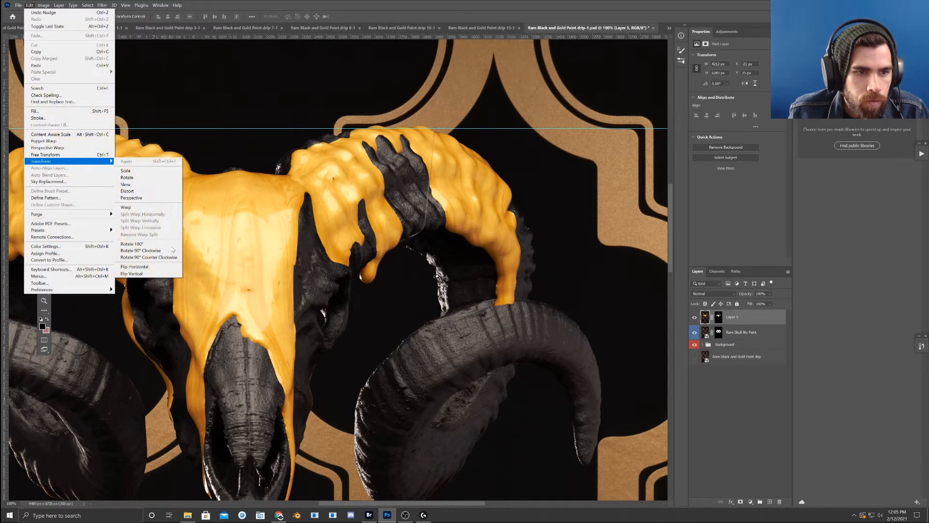
click(145, 208)
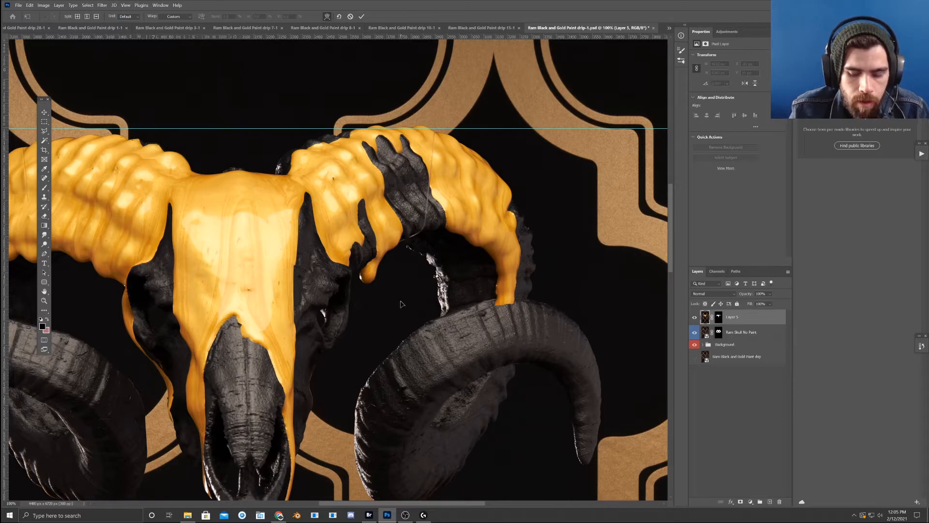
drag(409, 307, 350, 176)
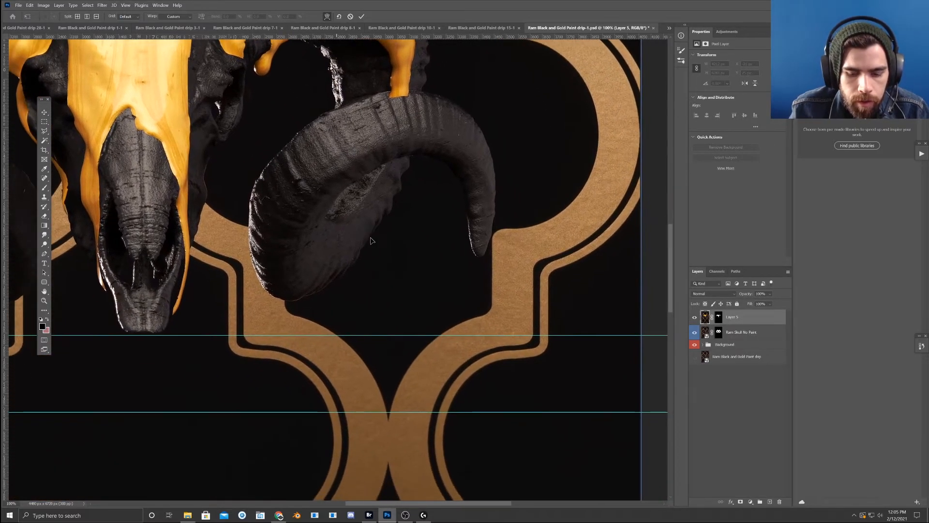
key(ctrl+minus)
key(ctrl+minus)
key(ctrl+minus)
key(ctrl+minus)
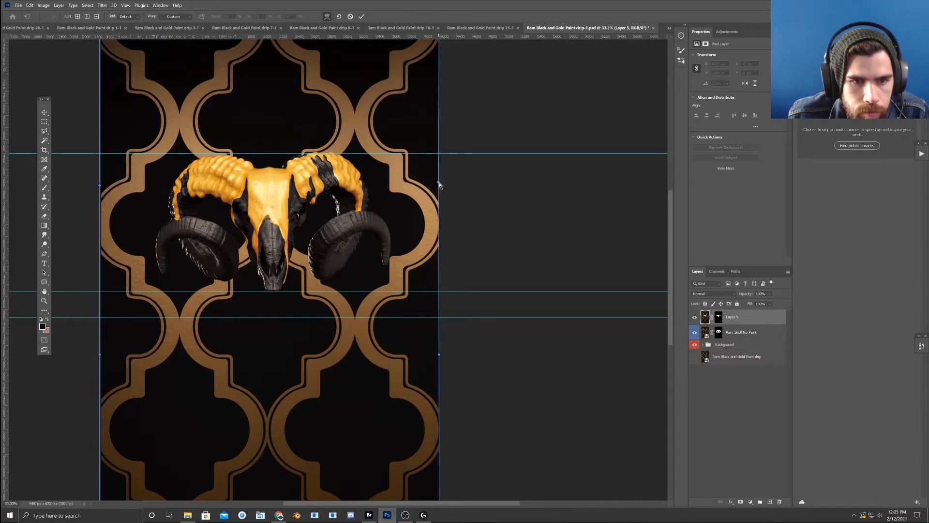
drag(437, 181, 438, 181)
drag(101, 356, 101, 352)
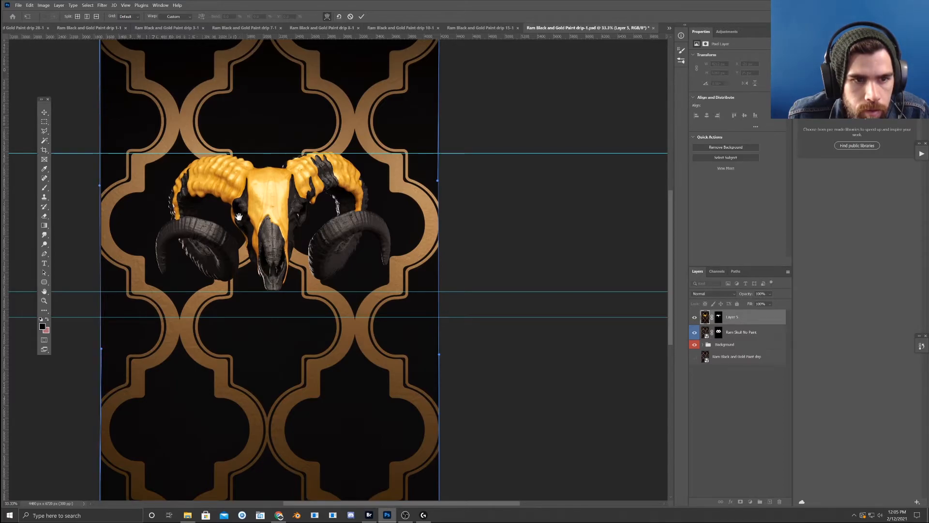
drag(220, 234, 254, 322)
key(ctrl+plus)
key(ctrl+plus)
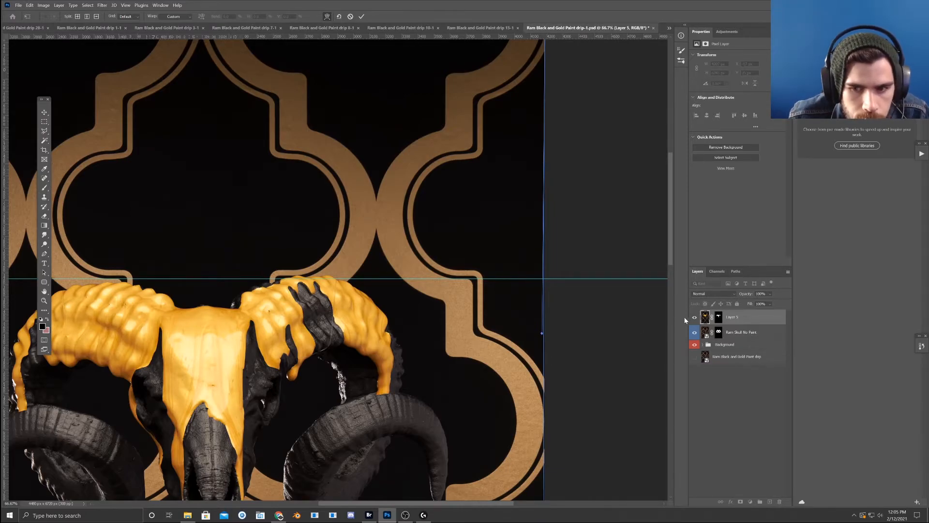
key(Return)
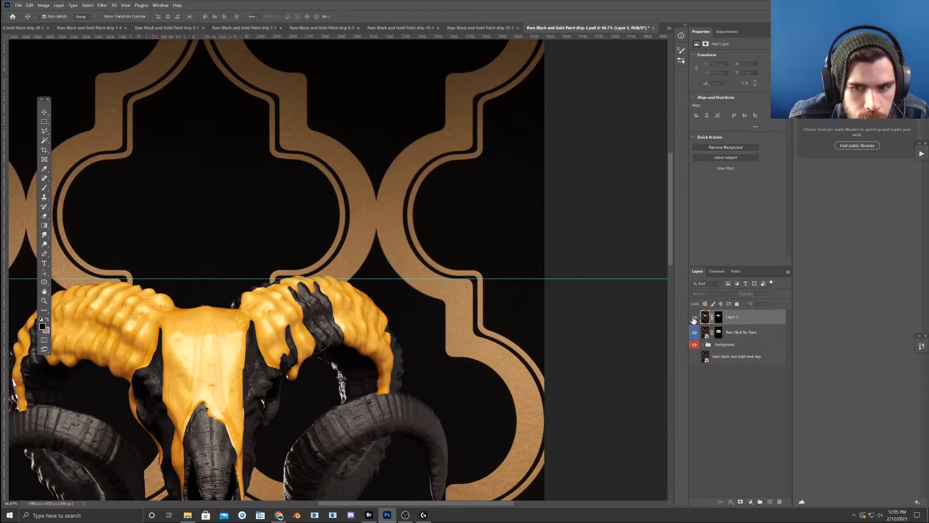
- Toggle Layer 5 off and on to check the warped gold paint against the unpainted skull
click(695, 317)
click(695, 317)
click(694, 317)
click(695, 317)
click(695, 317)
click(695, 318)
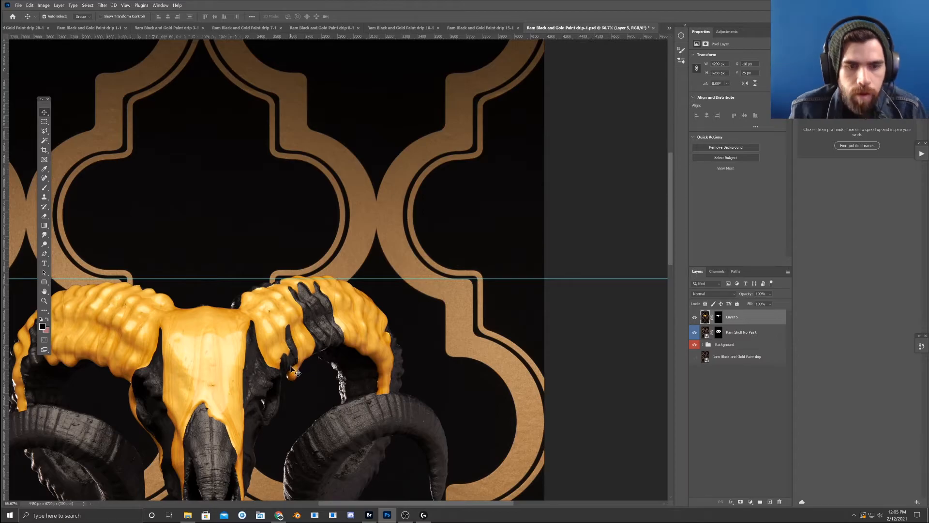
drag(295, 371, 343, 337)
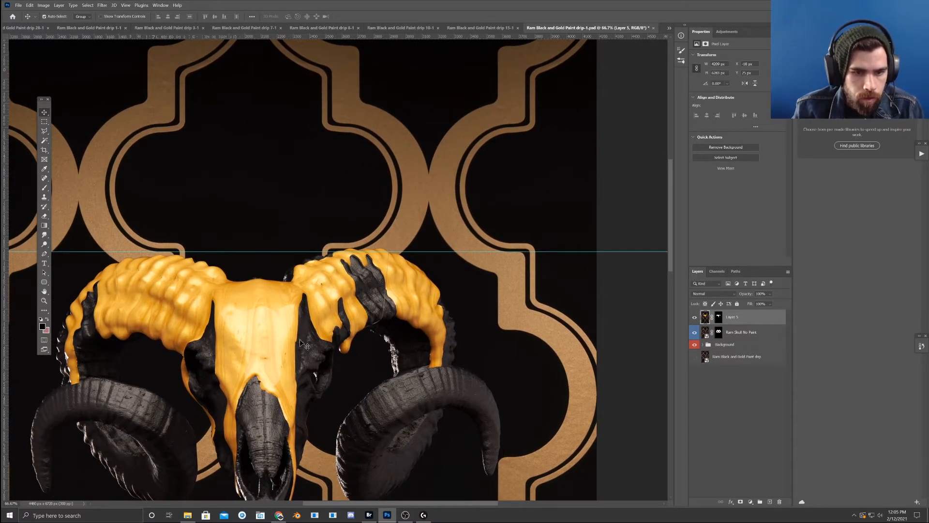
mouse_move(191, 364)
mouse_down()
mouse_move(222, 351)
mouse_move(253, 355)
mouse_move(116, 339)
mouse_up()
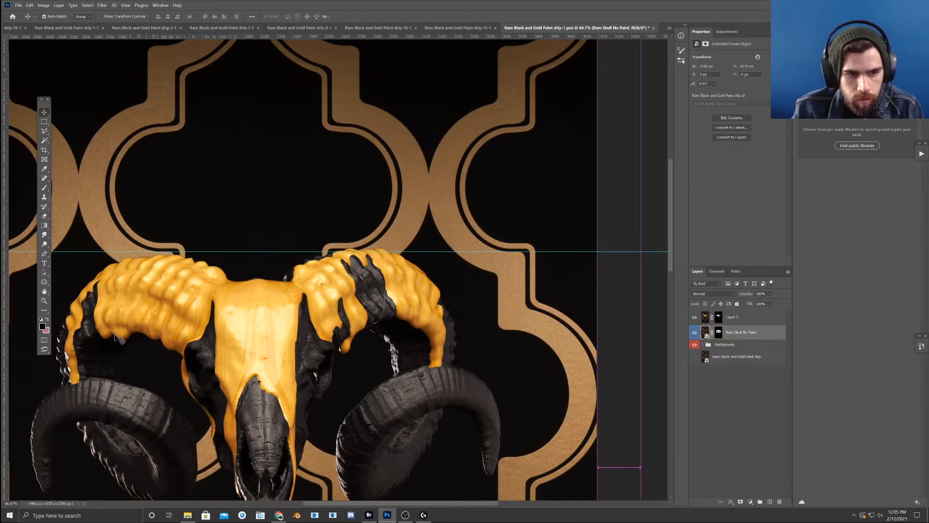
scroll(155, 368, down, 3)
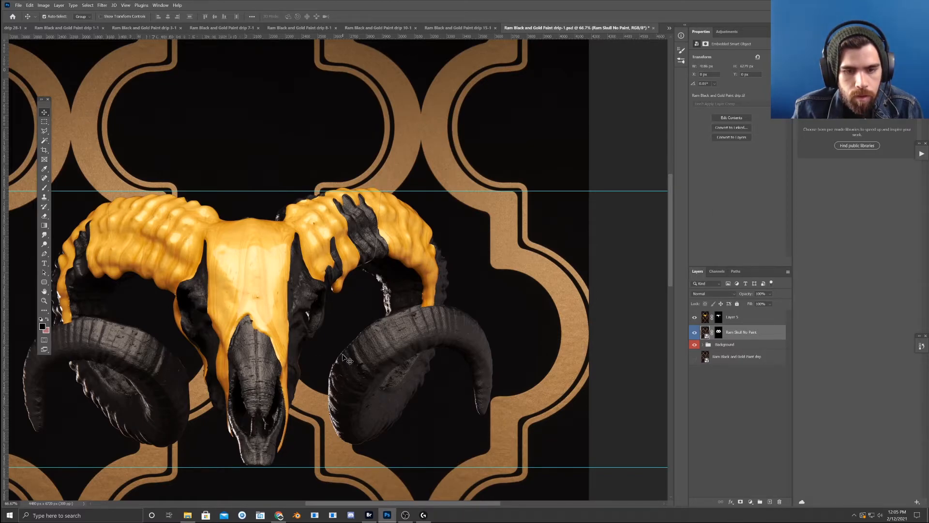
drag(556, 378, 531, 331)
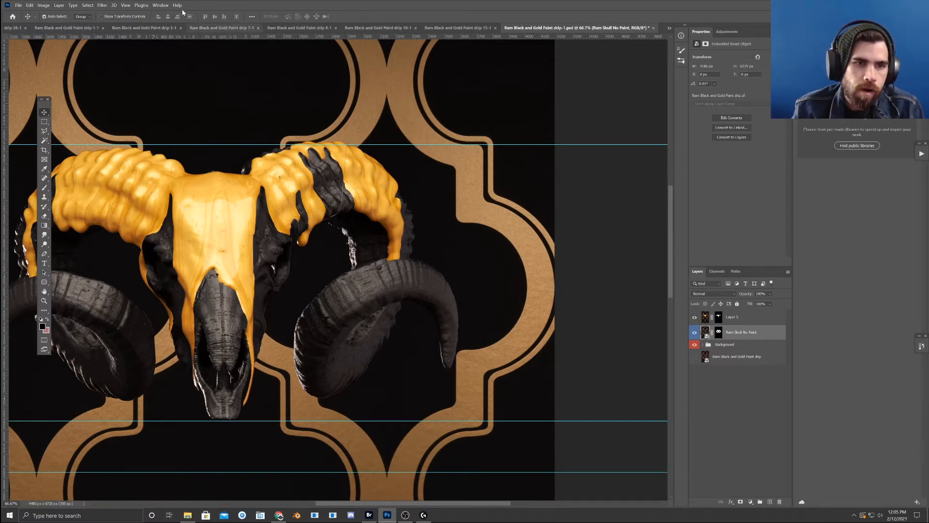
- Make Layer 5 active, then select the whole canvas and copy it merged
key(alt+bracketright)
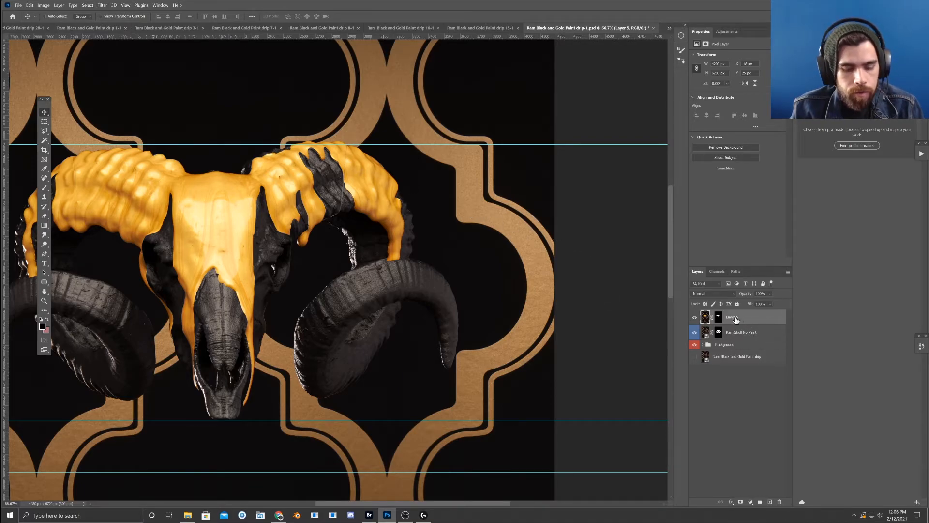
click(30, 5)
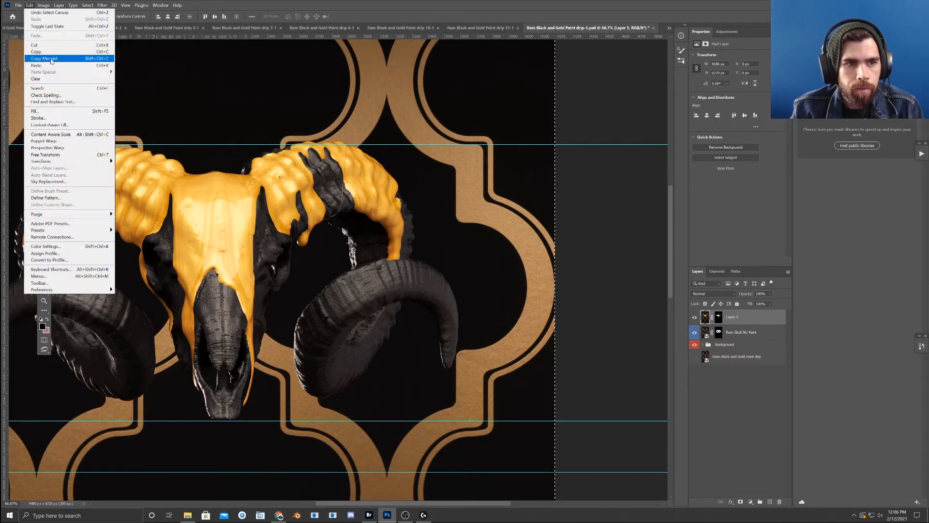
click(47, 58)
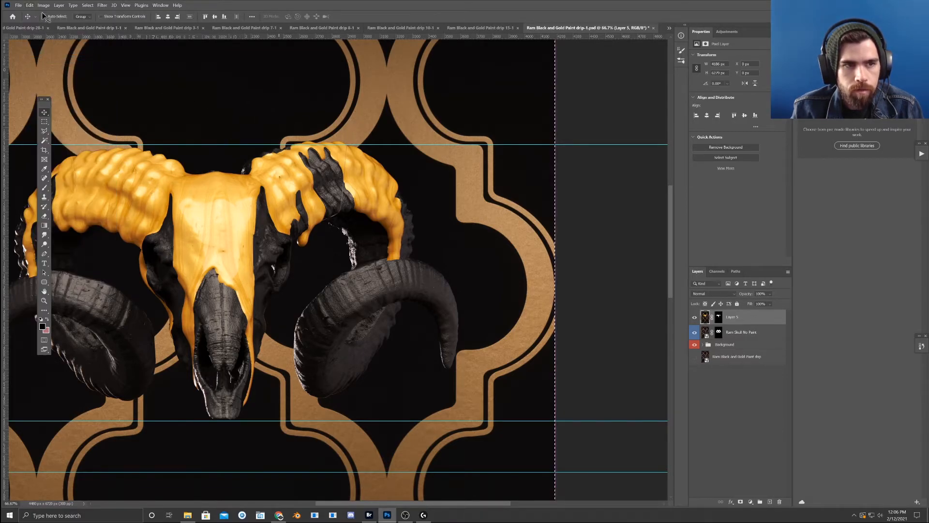
click(30, 5)
click(36, 65)
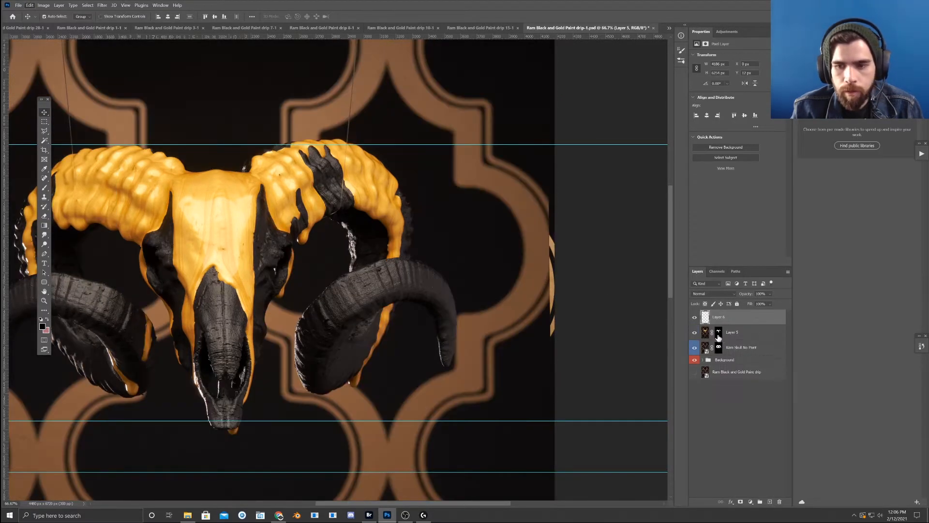
key(ctrl+z)
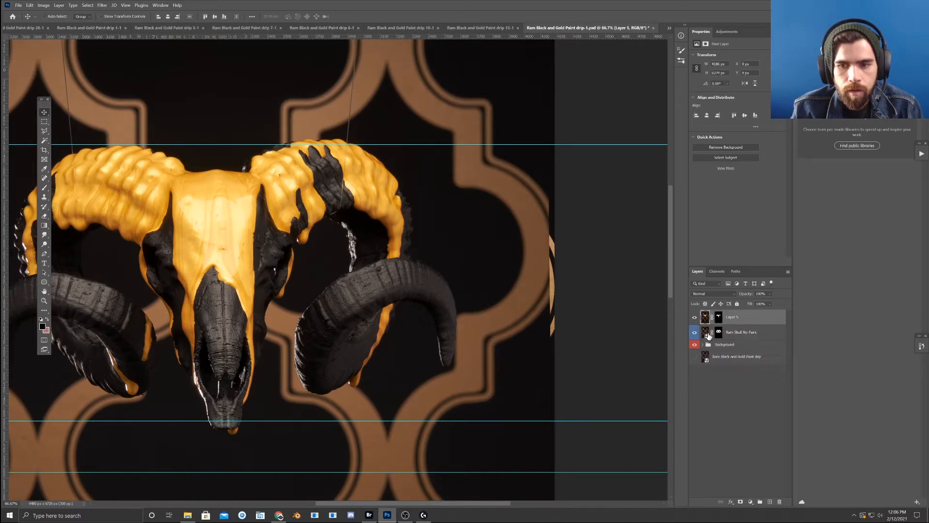
- Hide the Ram Skull No Paint layer and the Background group, copy the visible gold paint merged, and paste it as a new layer
drag(696, 334, 695, 344)
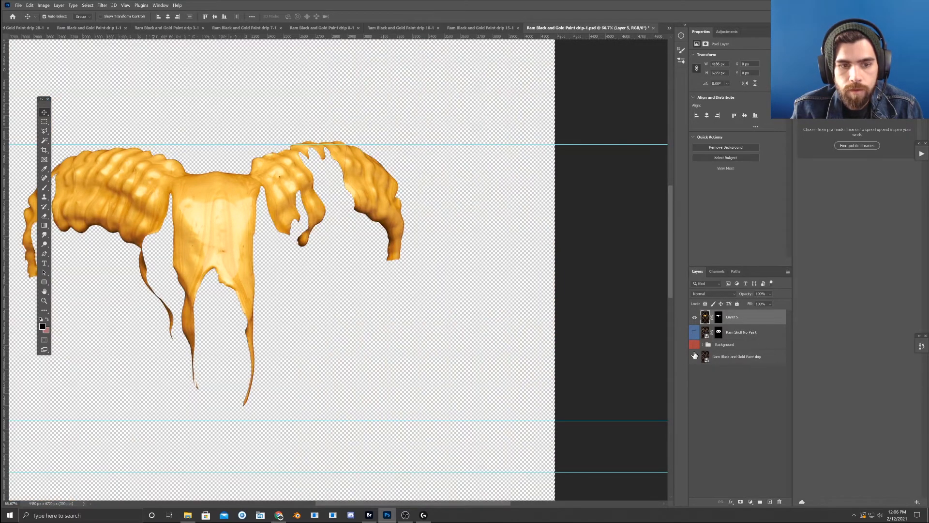
click(30, 6)
click(52, 59)
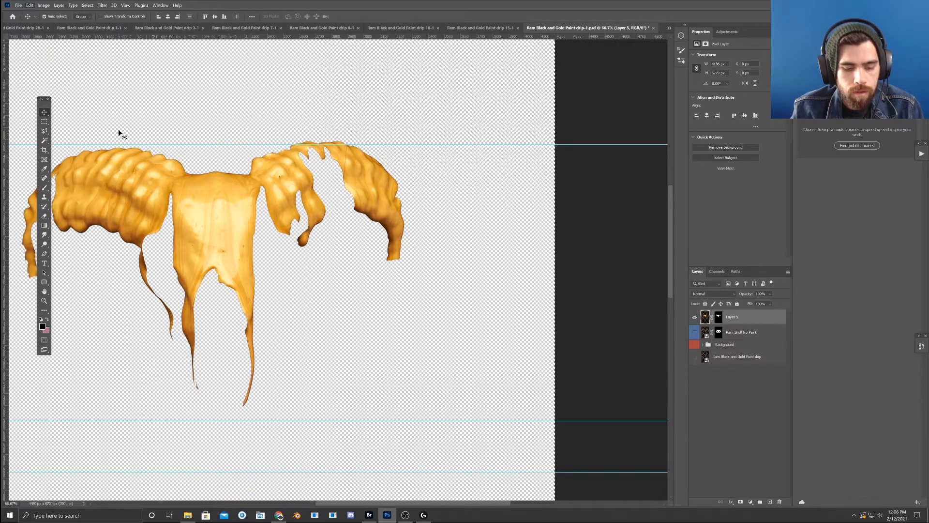
key(ctrl+v)
- Move the pasted paint up over Layer 5's matching paint, nudge it into register, and hide Layer 5 to check the alignment
mouse_move(218, 310)
mouse_down()
mouse_move(210, 202)
mouse_move(215, 210)
mouse_up()
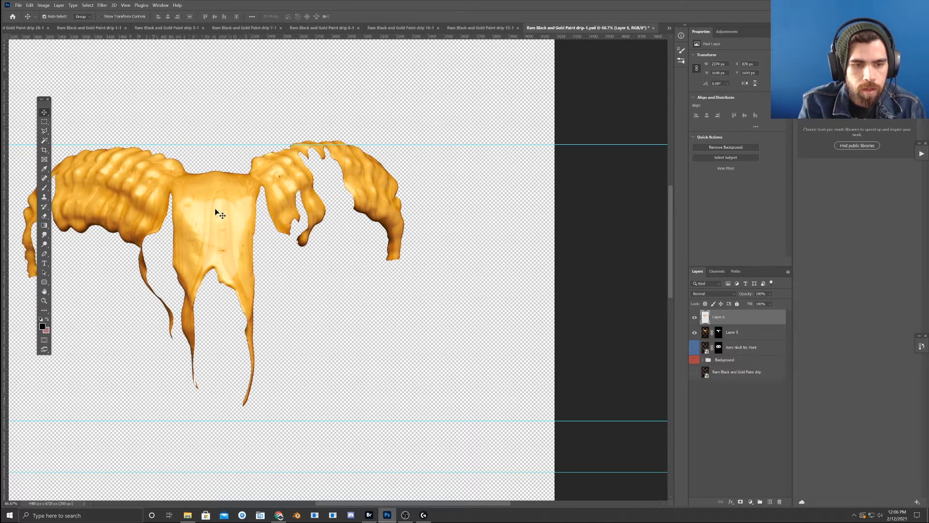
key(Up)
key(Up)
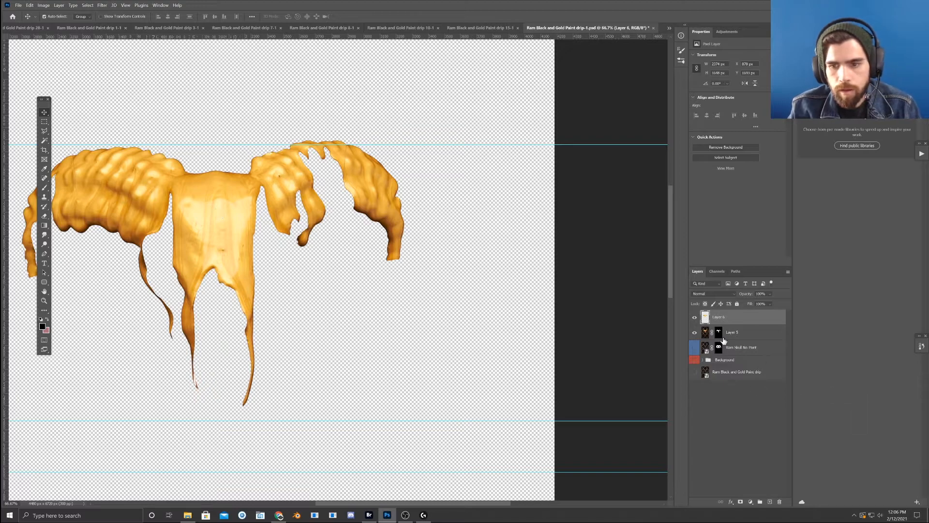
click(695, 332)
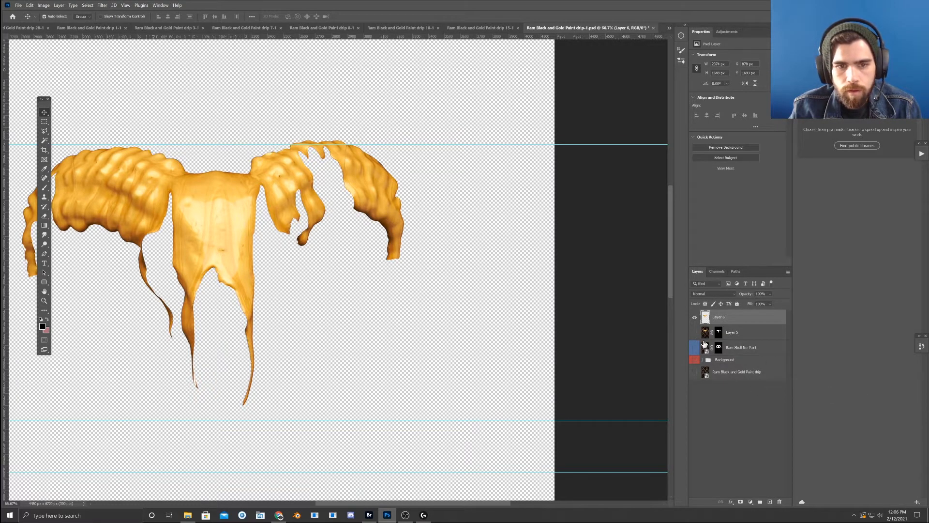
click(102, 6)
click(111, 67)
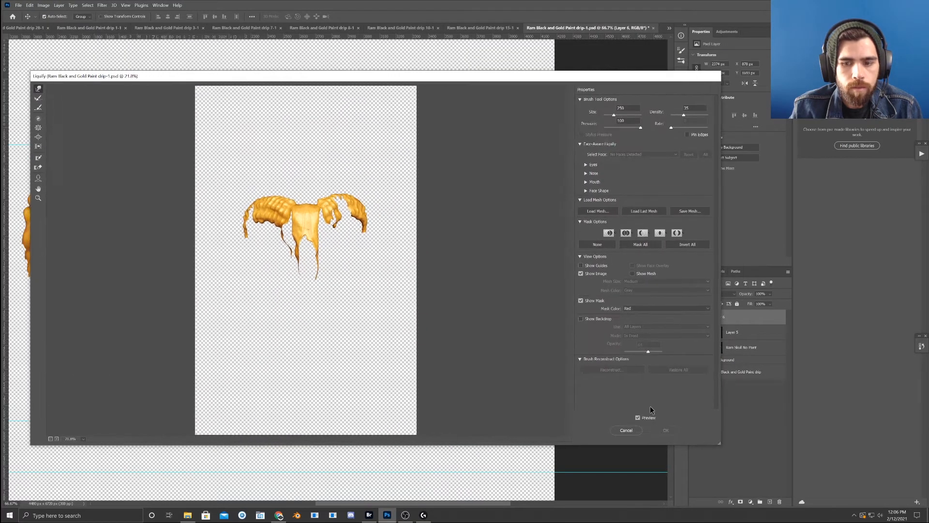
click(659, 428)
- With Ram Skull No Paint visible and Layer 5 hidden, start Liquify on the pasted paint layer and turn on its backdrop
click(695, 347)
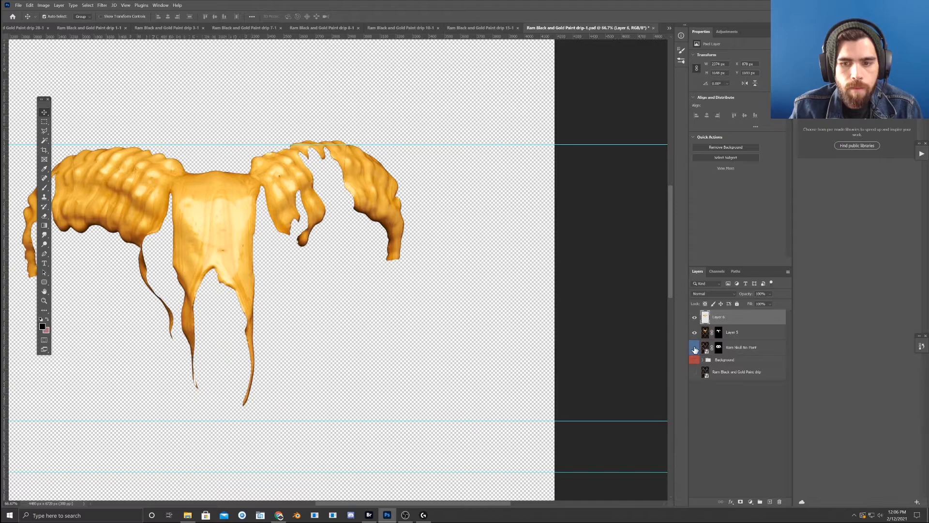
click(695, 332)
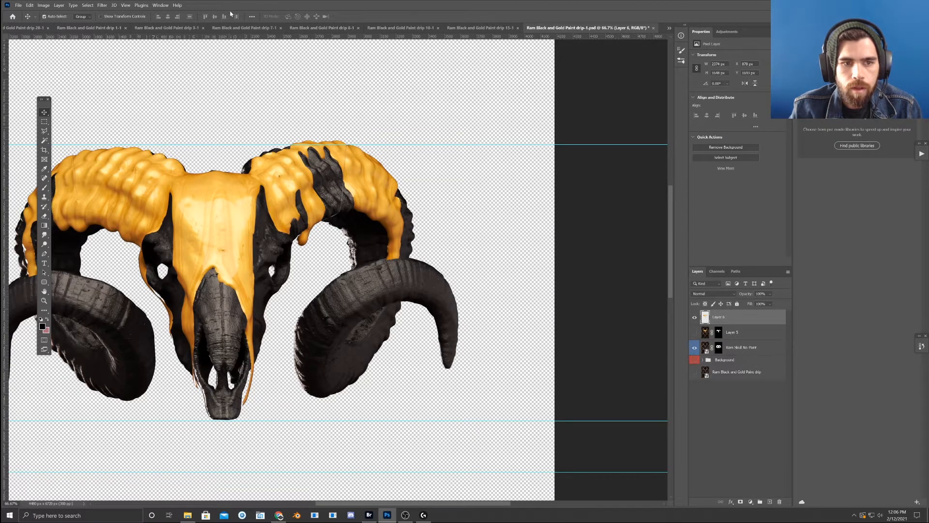
click(102, 6)
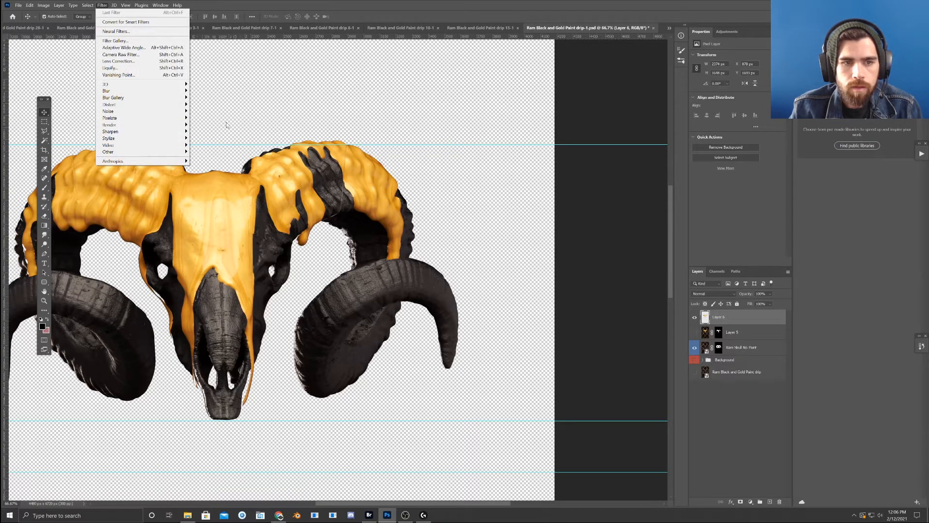
click(147, 70)
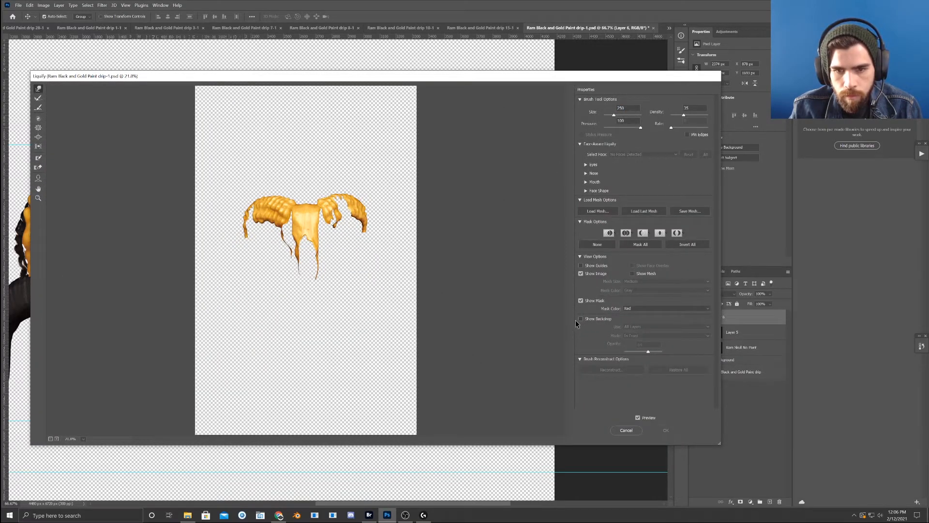
click(581, 318)
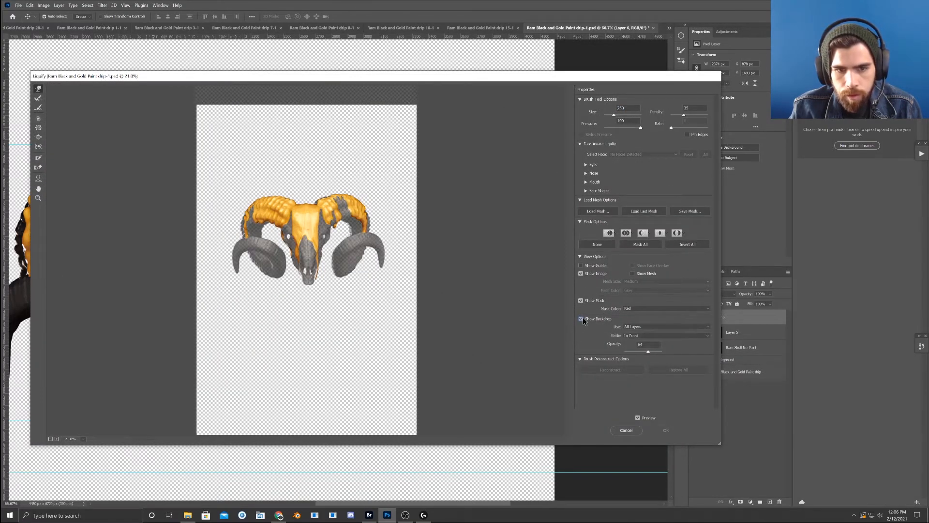
- Warp the gold drip on the right side of the snout inward toward the jaw using a Liquify brush size of 800
key(ctrl+plus)
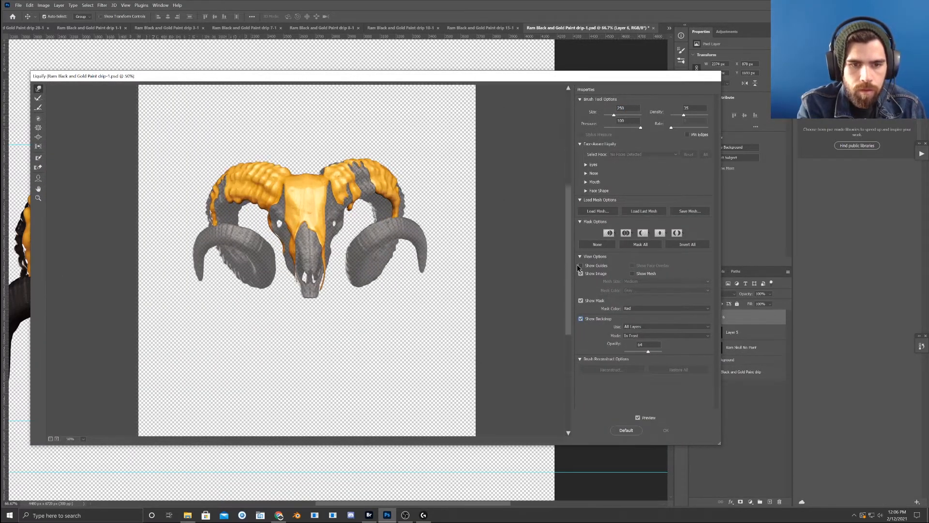
key(ctrl+plus)
key(ctrl+plus)
key(ctrl+plus)
key(ctrl+plus)
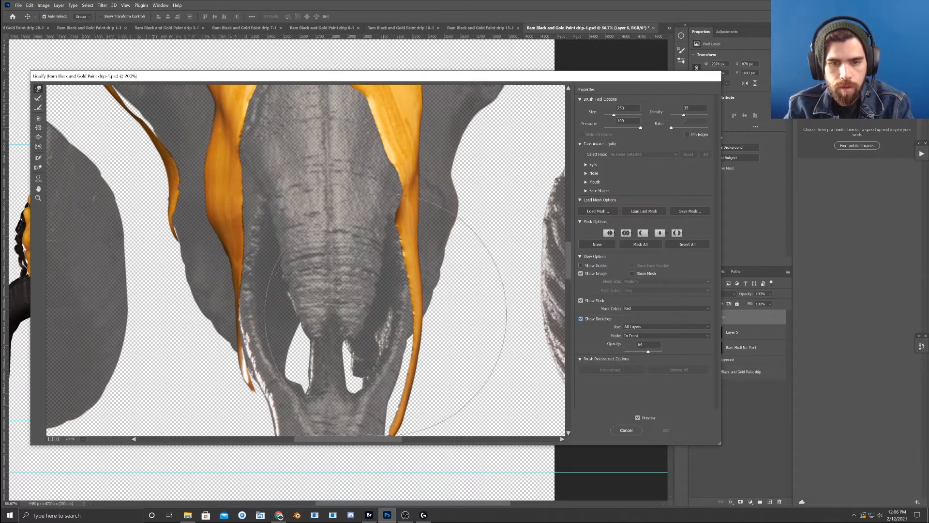
key(ctrl+minus)
key(ctrl+minus)
mouse_move(448, 327)
mouse_down()
mouse_move(394, 331)
mouse_move(382, 346)
mouse_up()
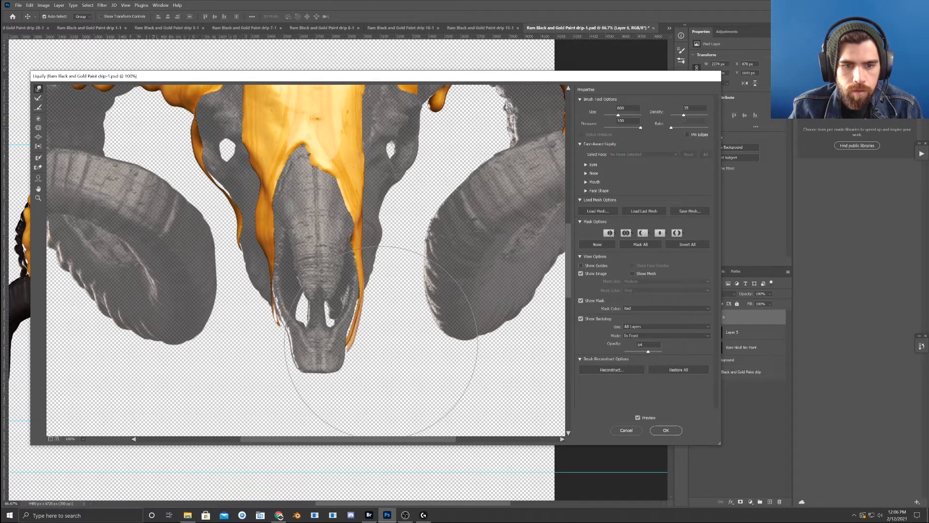
drag(404, 315, 399, 311)
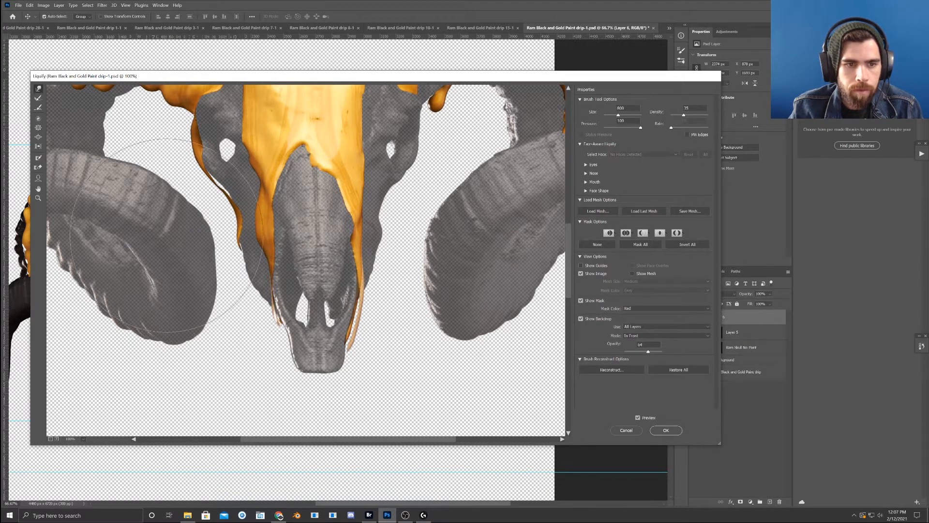
- Push the thin gold drip beside the left eye socket slightly upward with a smaller brush, and reduce the brush size to 250
key(bracketleft)
key(bracketleft)
key(bracketleft)
key(bracketleft)
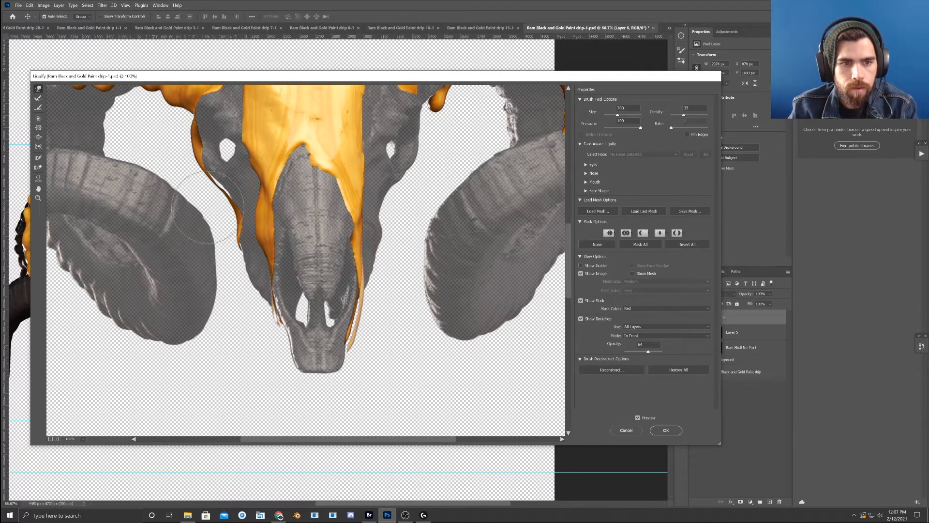
drag(212, 202, 212, 193)
key(bracketleft)
key(bracketleft)
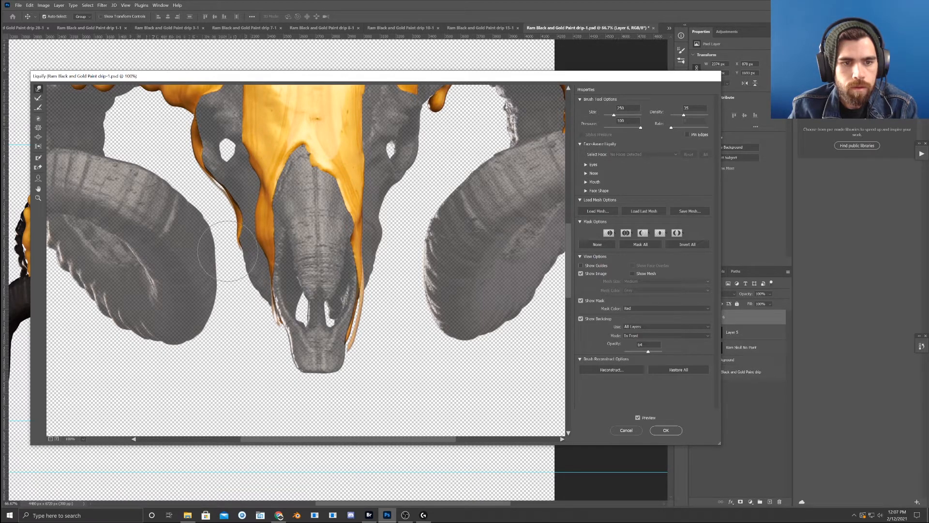
- Examine the gold drips on the right and left horns against the backdrop, trying brush sizes 400 and 175
drag(449, 245, 386, 337)
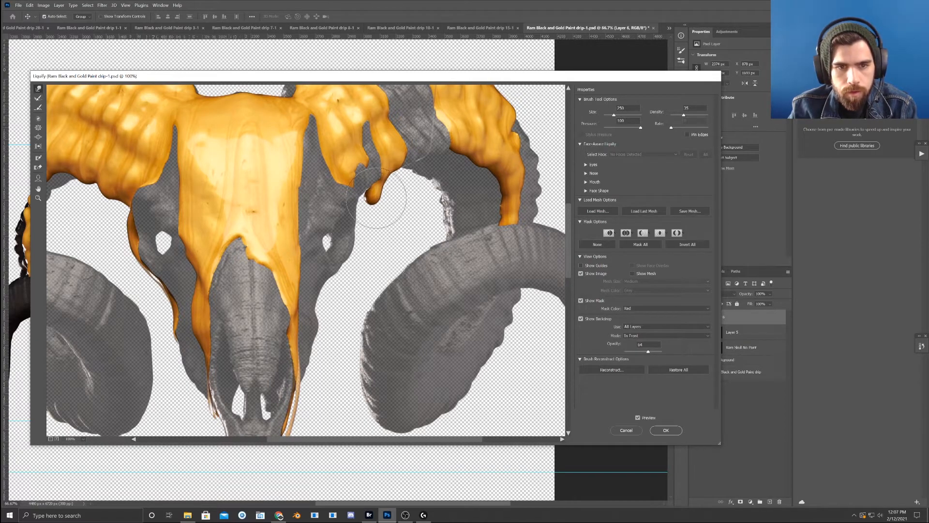
mouse_move(442, 267)
mouse_down()
mouse_move(363, 258)
mouse_move(347, 295)
mouse_up()
key(bracketright)
key(bracketright)
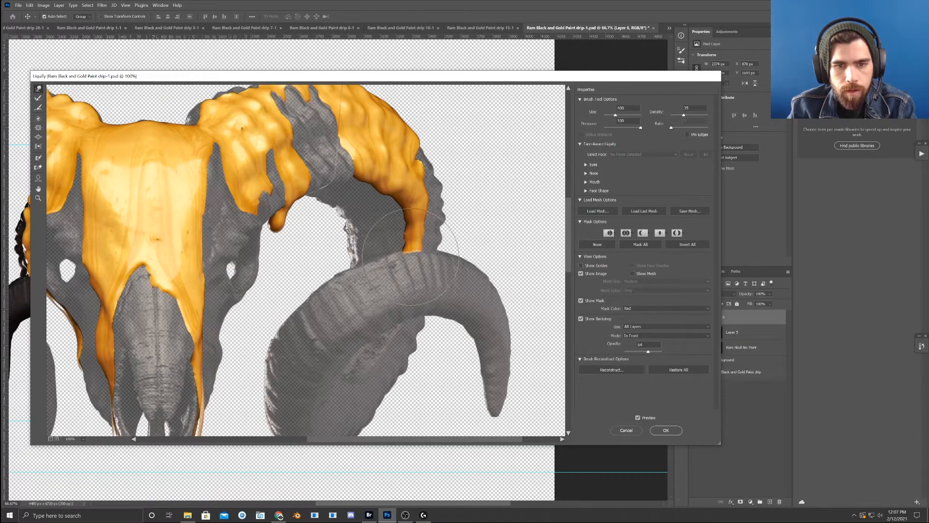
drag(280, 307, 602, 308)
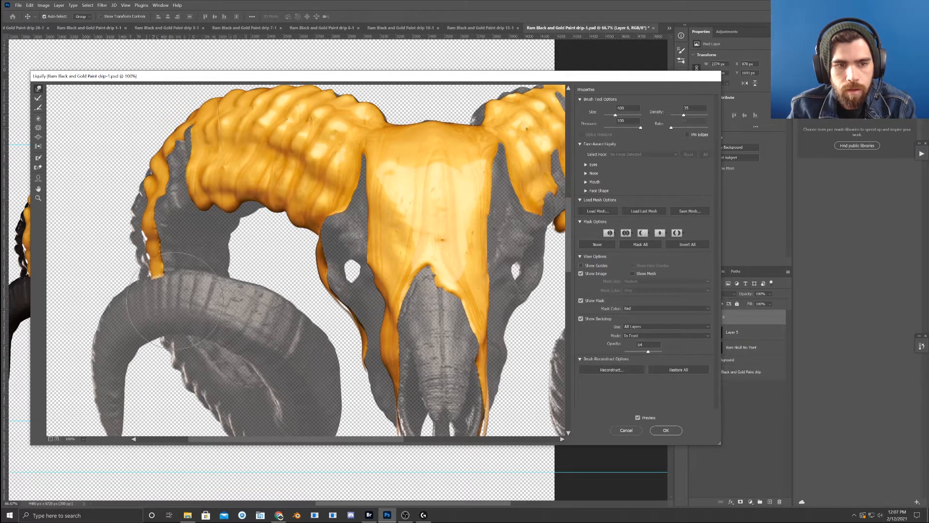
key(bracketleft)
key(bracketleft)
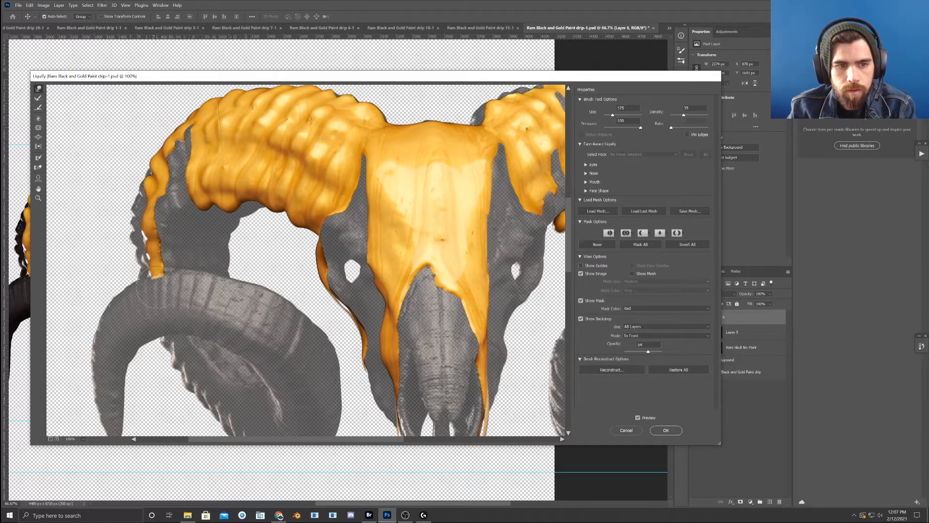
drag(196, 281, 184, 298)
drag(240, 287, 245, 305)
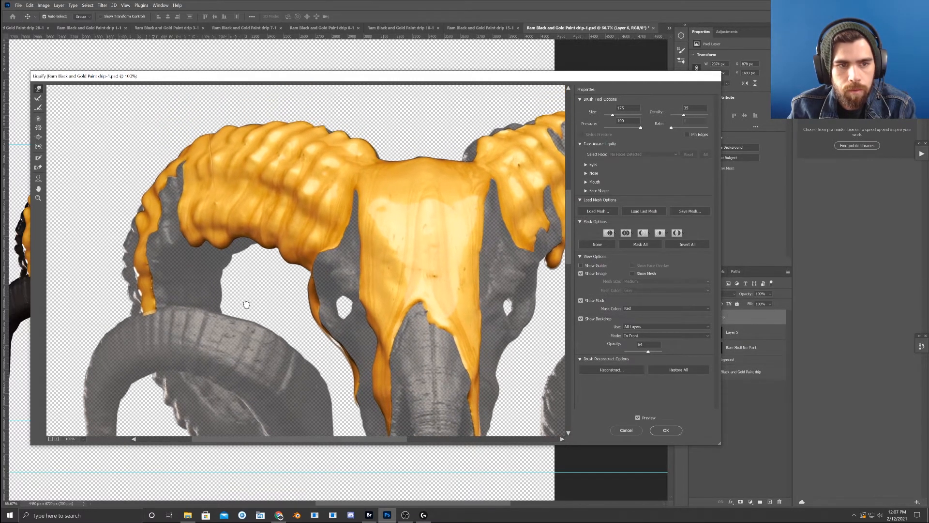
- Adjust the Liquify brush to 250 and down to 125 for the gold edge at the upper base of the right horn
drag(381, 234, 343, 266)
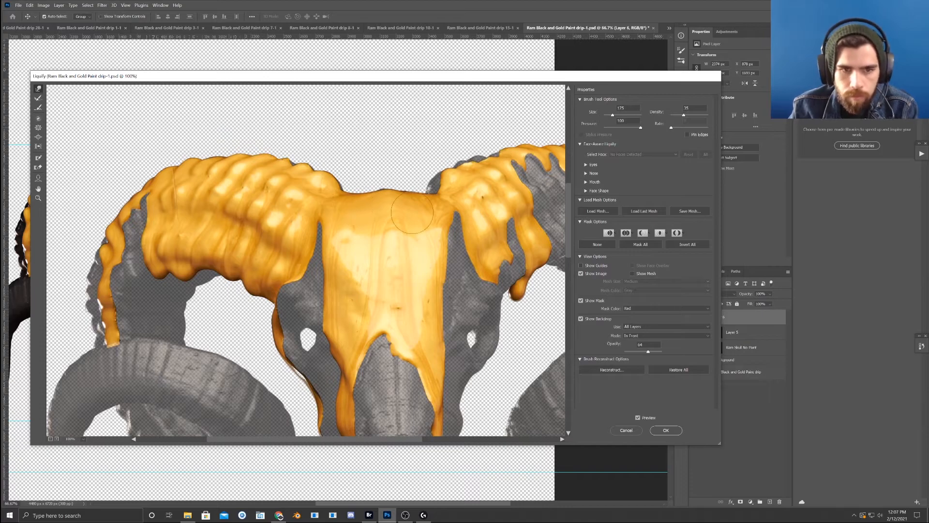
key(bracketright)
key(bracketright)
key(bracketright)
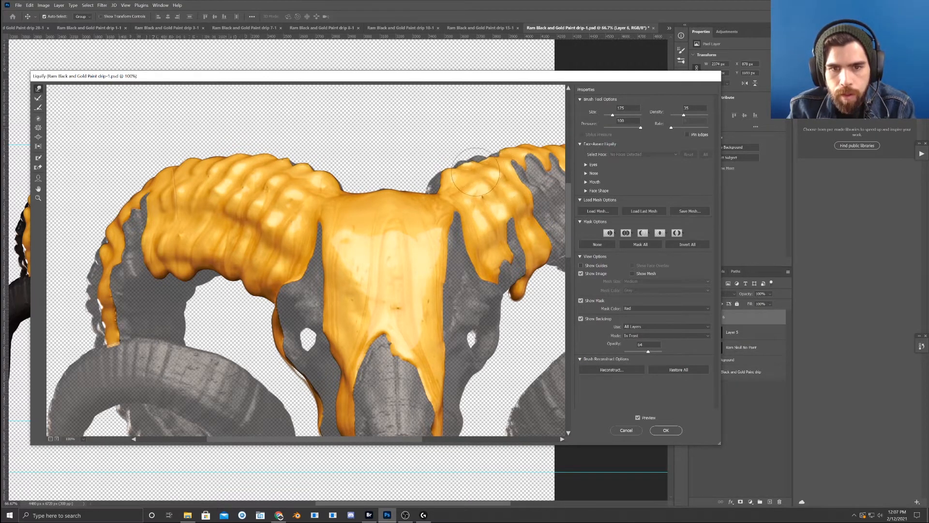
key(bracketleft)
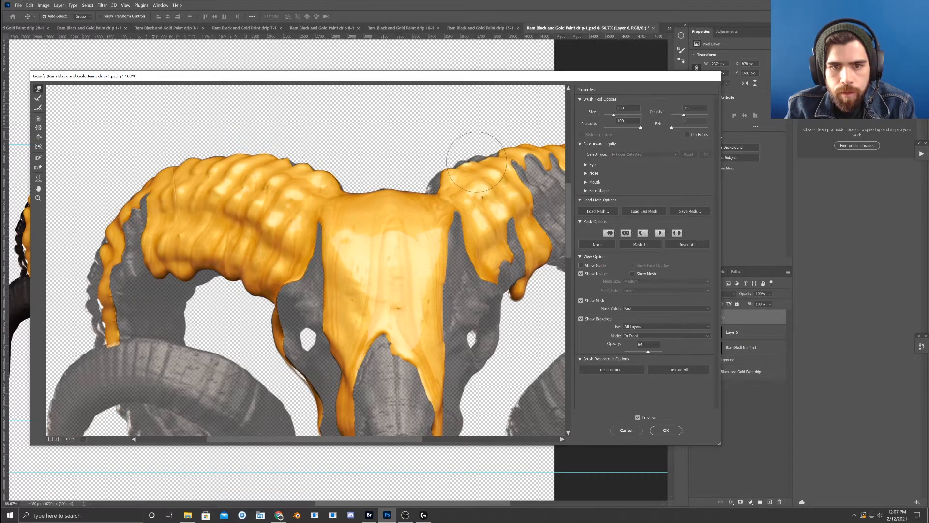
key(bracketleft)
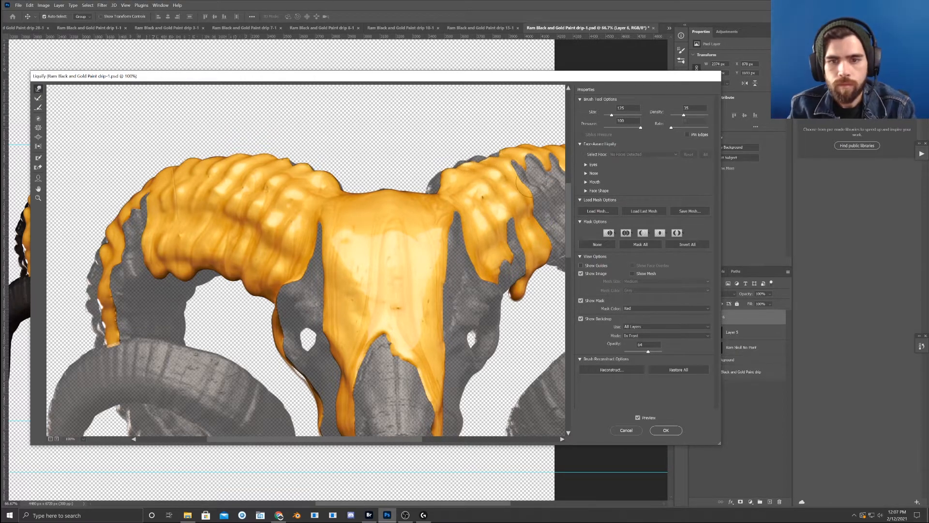
drag(504, 217, 465, 219)
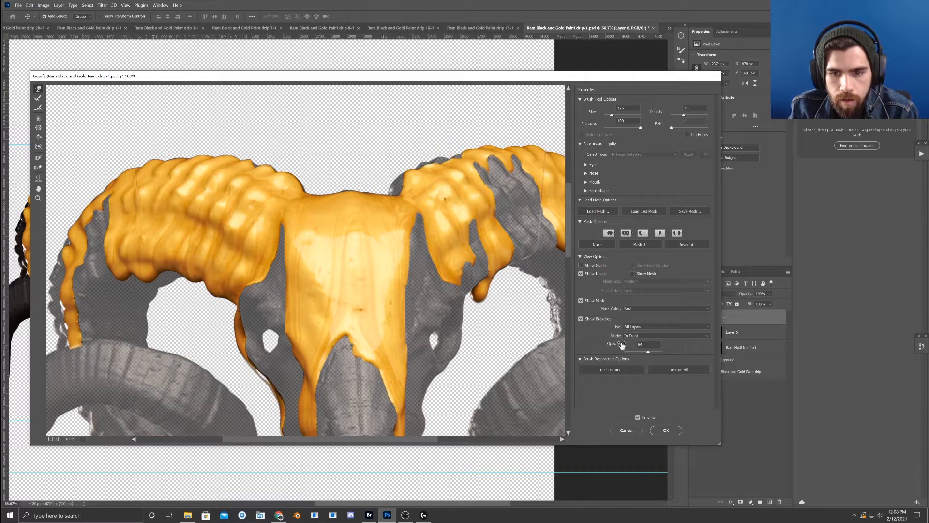
- Lower the Liquify backdrop opacity to 38 and enlarge the brush to 400 for the right horn's gold
drag(641, 353, 639, 354)
key(bracketright)
key(bracketright)
key(bracketright)
key(bracketright)
key(bracketright)
key(bracketright)
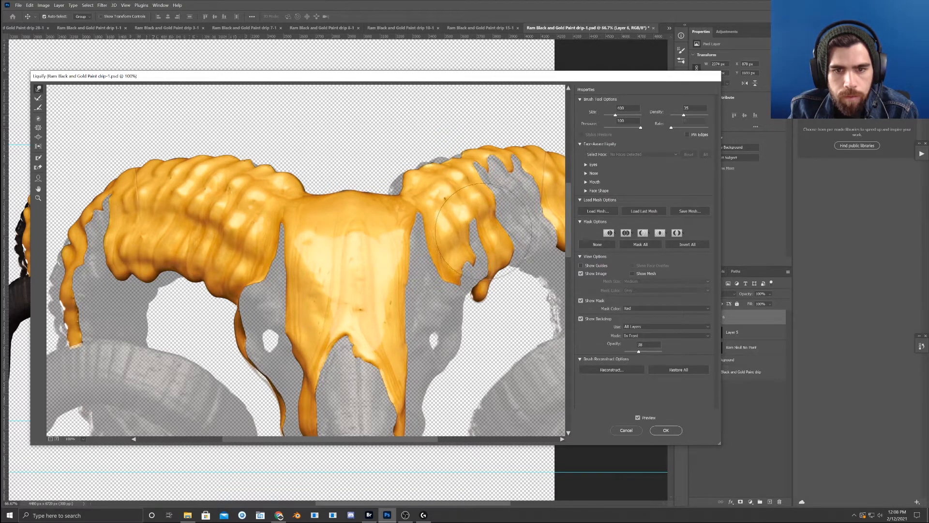
drag(500, 239, 402, 220)
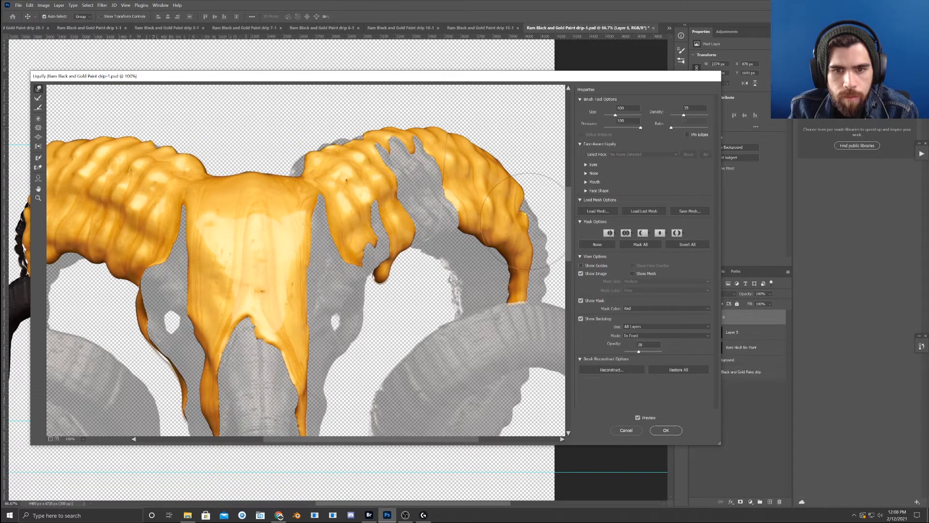
- Enlarge the Liquify warp brush and push the gold paint edge above the skull's nose upward
drag(347, 226, 413, 155)
mouse_move(340, 263)
mouse_down()
mouse_move(358, 222)
mouse_move(367, 224)
mouse_up()
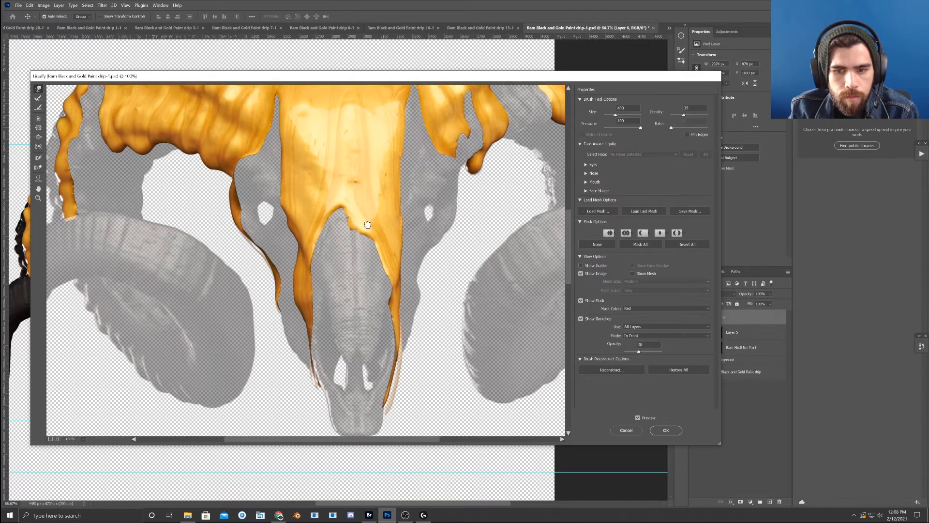
mouse_move(309, 280)
mouse_down()
mouse_move(393, 302)
mouse_move(386, 323)
mouse_move(353, 313)
mouse_up()
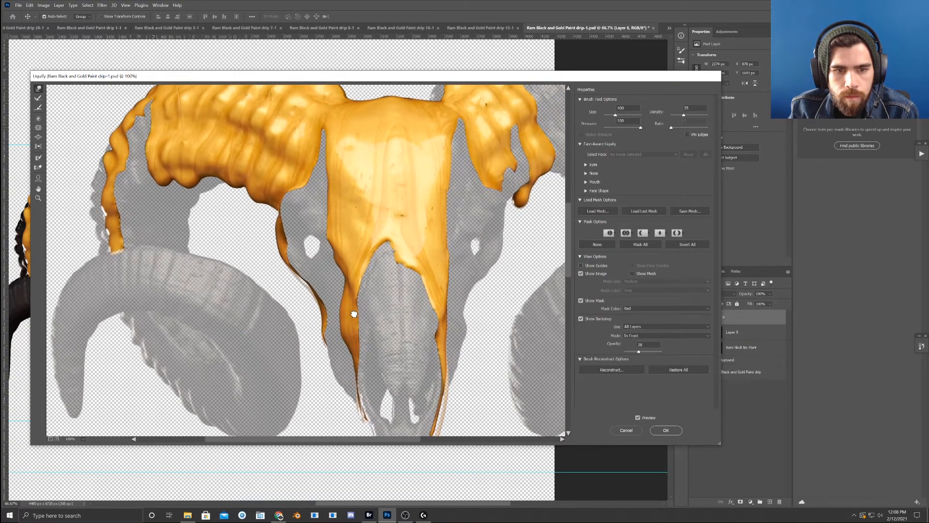
mouse_move(375, 225)
mouse_down()
mouse_move(373, 279)
mouse_move(365, 258)
mouse_up()
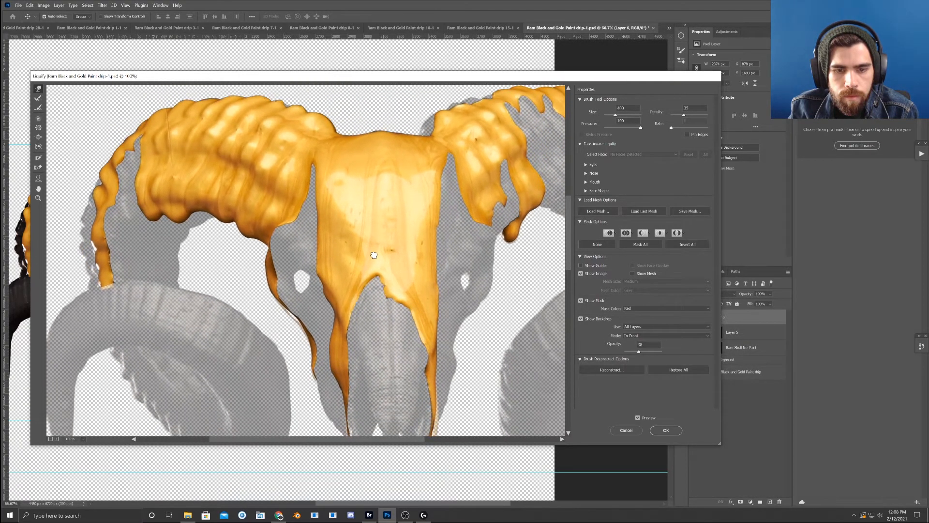
key(bracketleft)
key(bracketleft)
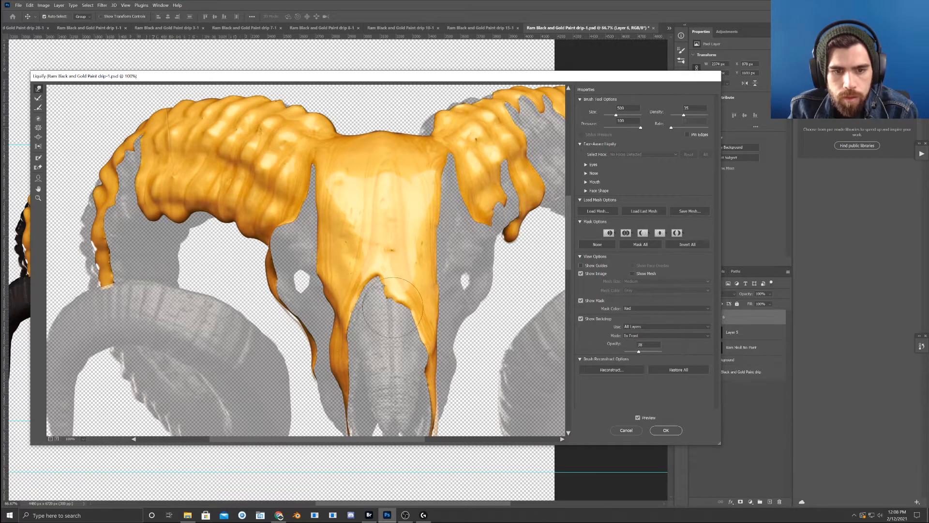
key(bracketright)
key(bracketright)
key(bracketright)
key(bracketright)
key(bracketright)
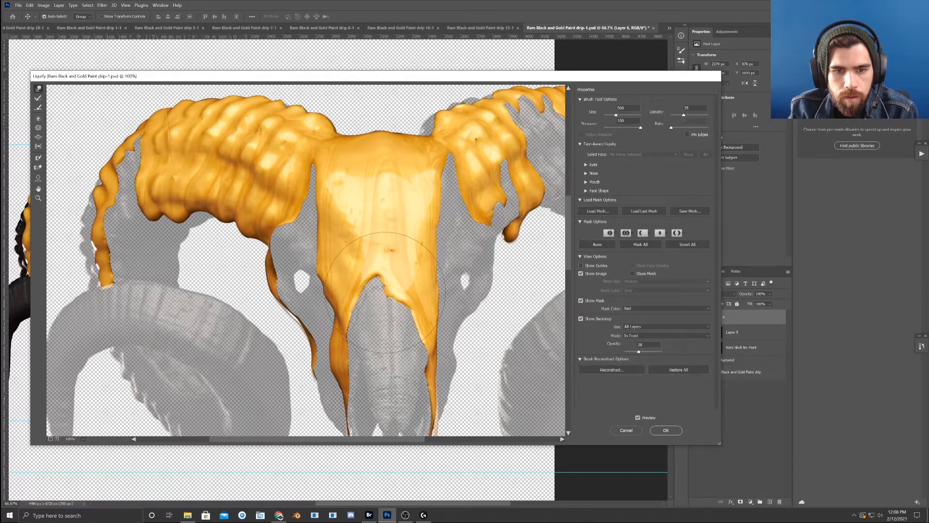
drag(386, 285, 385, 276)
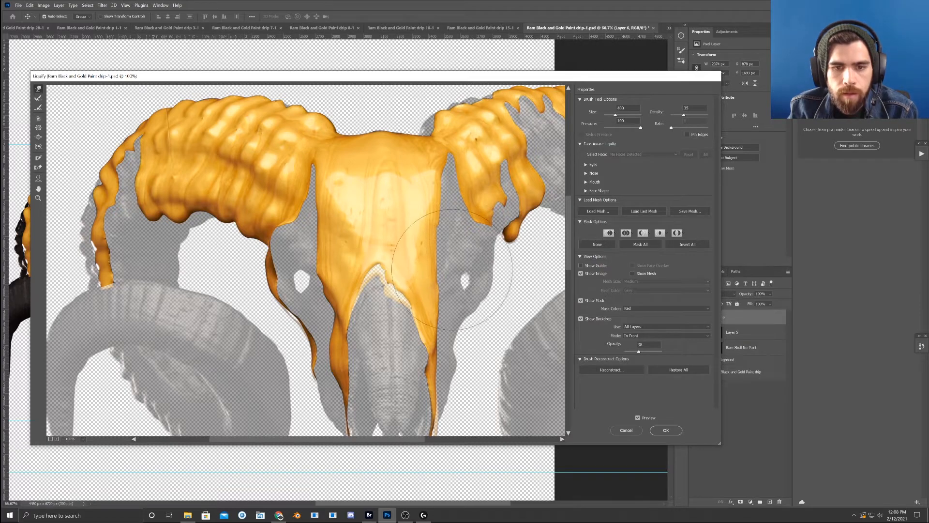
- Warp the left edge of the gold forehead paint inward with Liquify, adjusting the brush size for finer areas
key(bracketleft)
key(bracketleft)
key(bracketleft)
key(bracketleft)
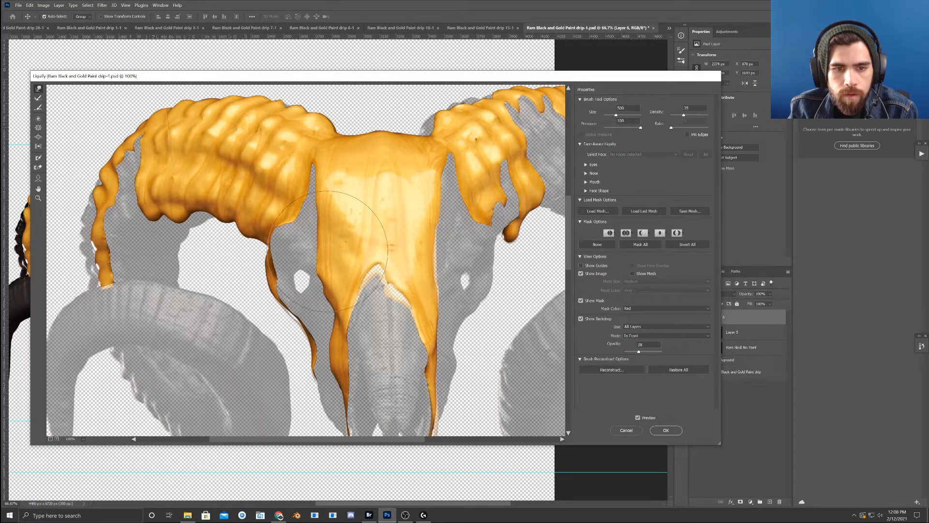
key(bracketleft)
key(bracketright)
mouse_move(318, 242)
mouse_down()
mouse_move(309, 239)
mouse_move(324, 206)
mouse_move(320, 187)
mouse_up()
key(bracketleft)
key(bracketleft)
key(bracketleft)
key(bracketright)
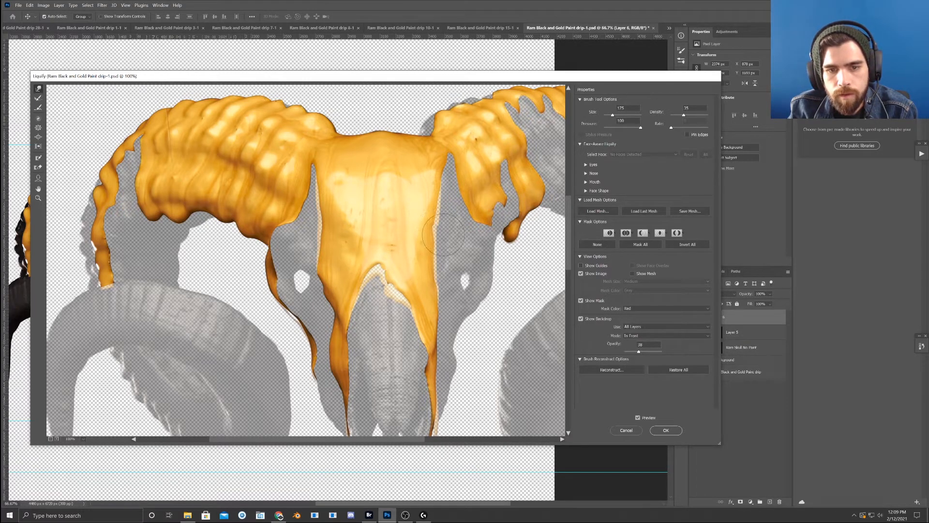
- Warp the right edge of the gold forehead paint inward with varying brush sizes and apply the Liquify changes
key(bracketright)
key(bracketright)
key(bracketright)
key(bracketright)
key(bracketright)
key(bracketleft)
key(bracketleft)
key(bracketleft)
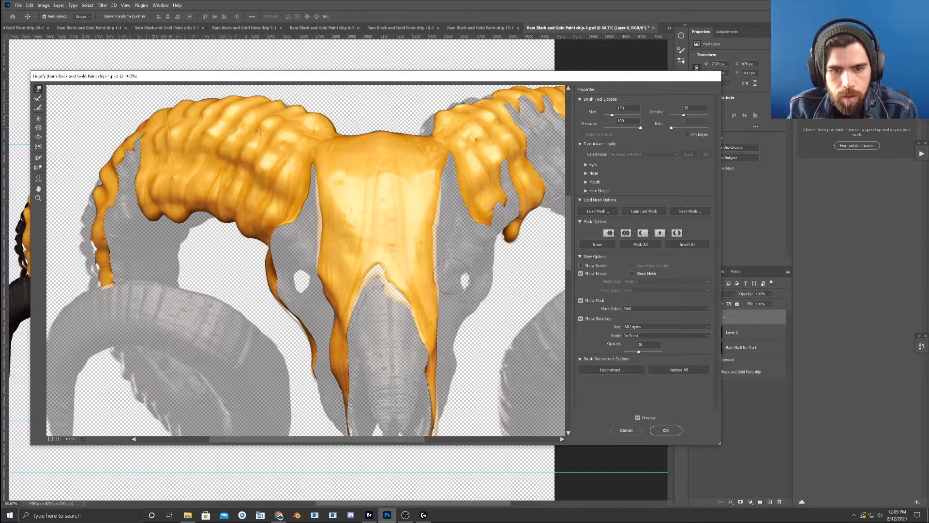
key(bracketright)
key(bracketright)
key(bracketright)
key(bracketright)
key(bracketleft)
key(bracketleft)
key(bracketleft)
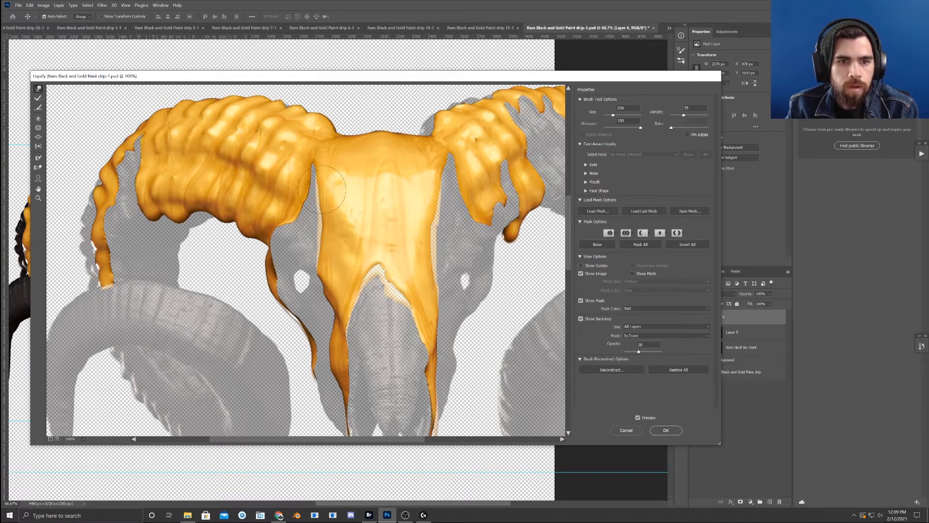
key(ctrl+0)
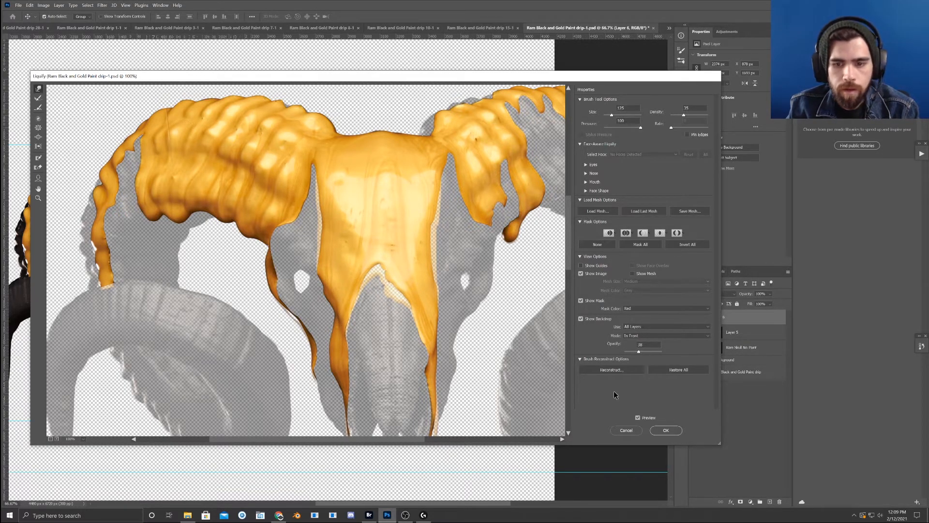
click(666, 430)
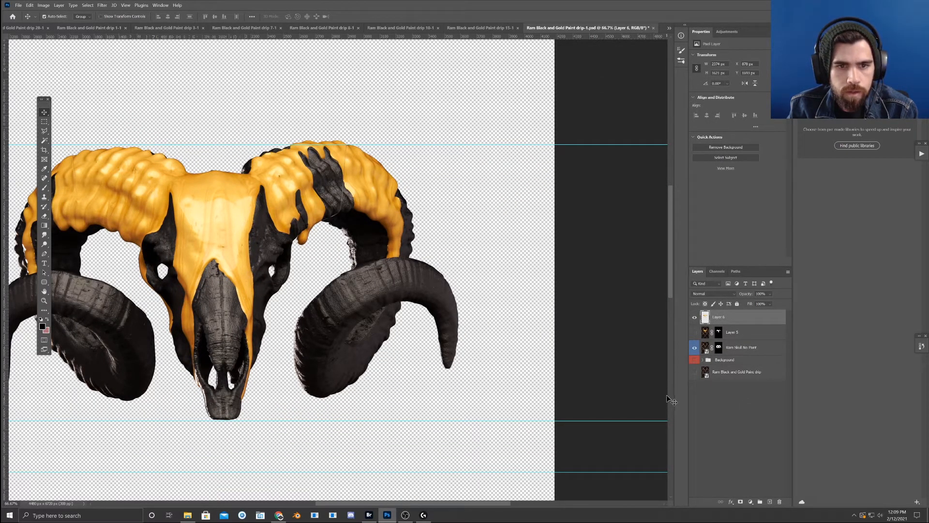
- Compare the paint with and without Layer 5, then show the Background group with Layer 5 and the original photo layer hidden
click(694, 333)
click(695, 333)
click(695, 333)
click(694, 371)
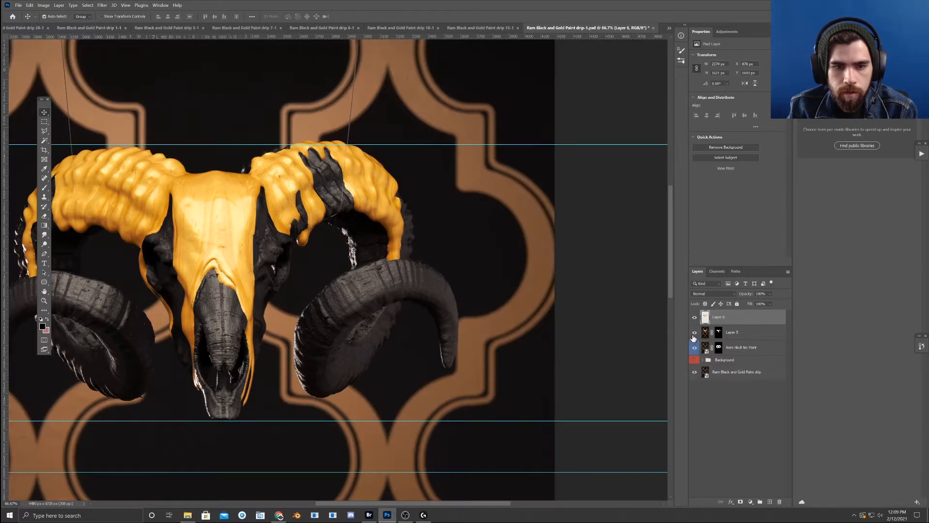
click(694, 372)
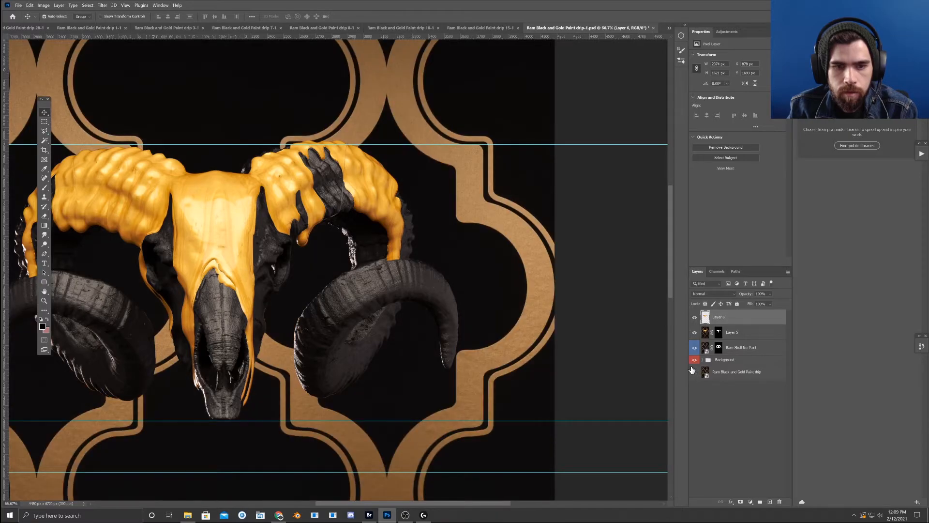
click(695, 332)
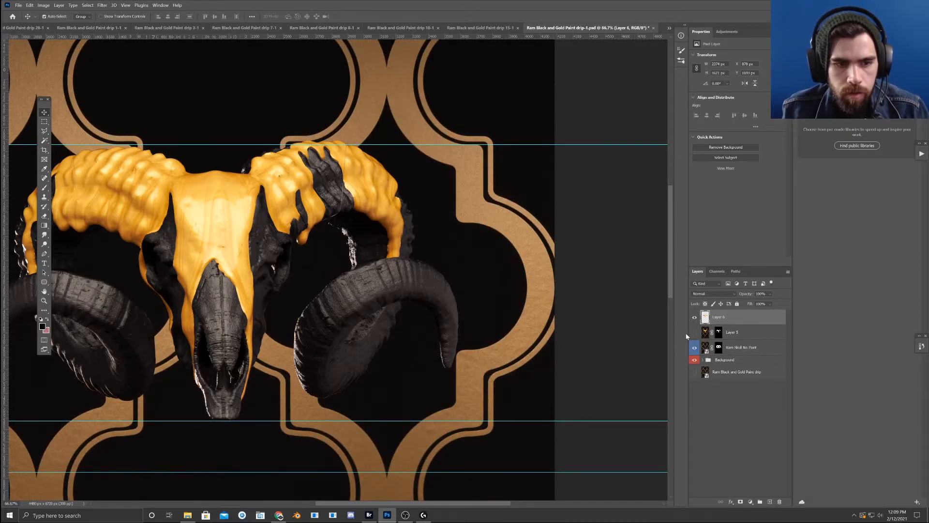
drag(466, 284, 552, 281)
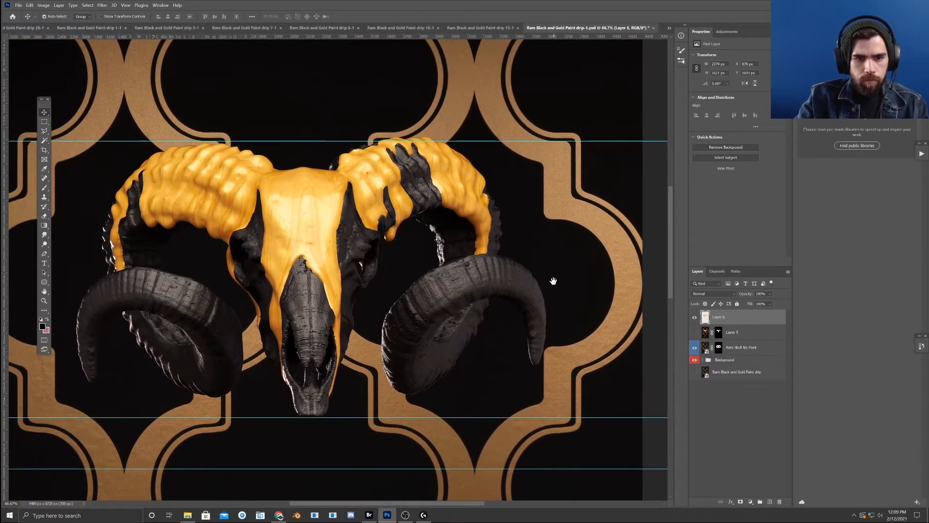
drag(467, 265, 510, 261)
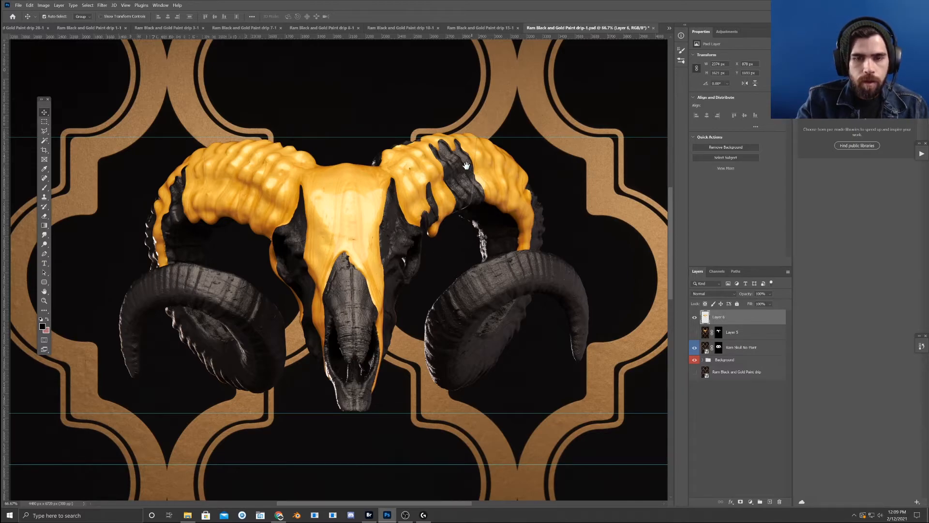
drag(466, 165, 438, 163)
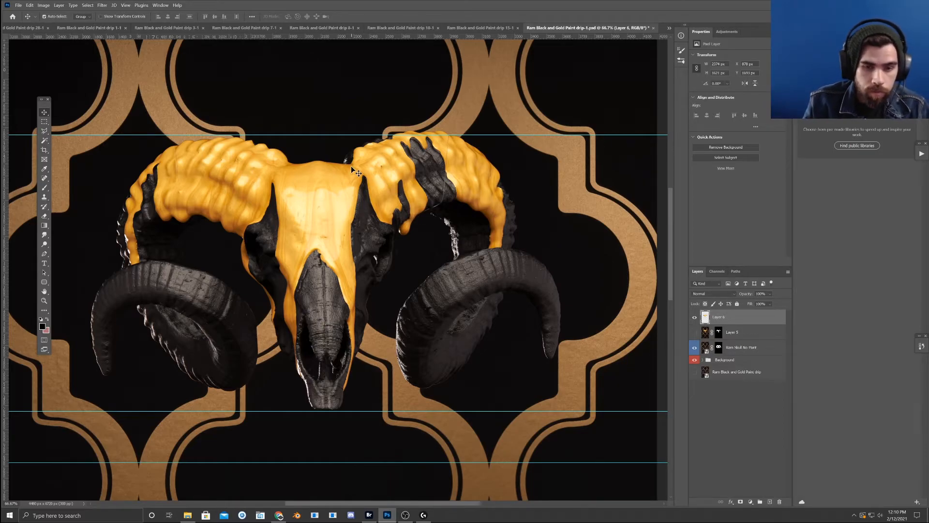
- Show Layer 5 with its layer mask disabled, and hide Layer 6
scroll(373, 425, down, 3)
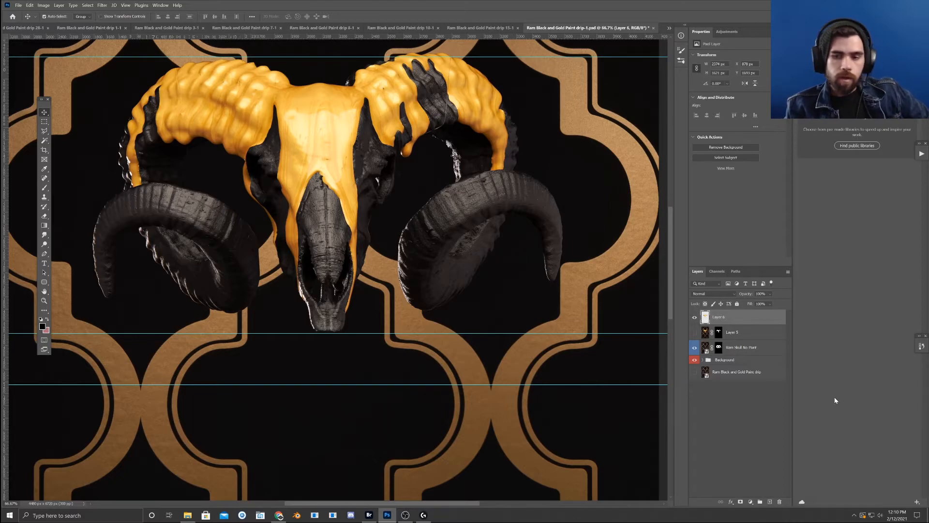
click(695, 332)
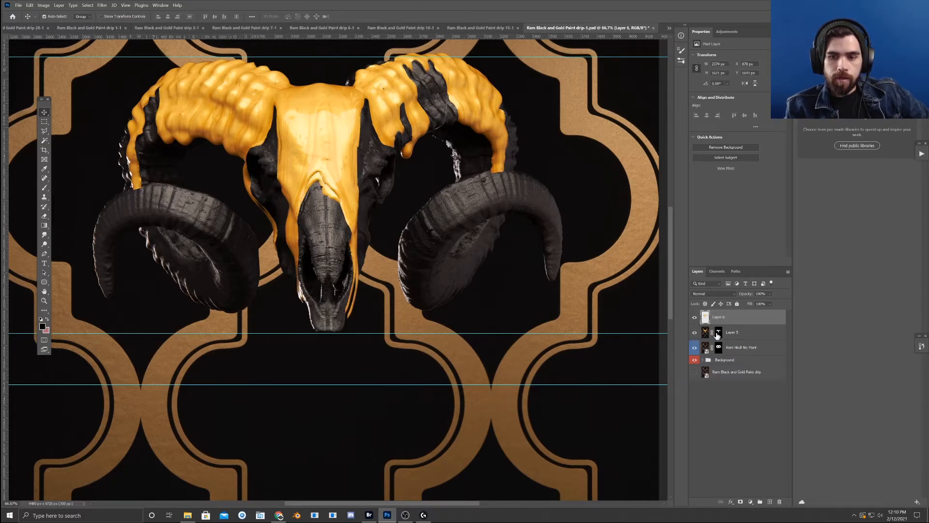
right_click(717, 334)
click(730, 339)
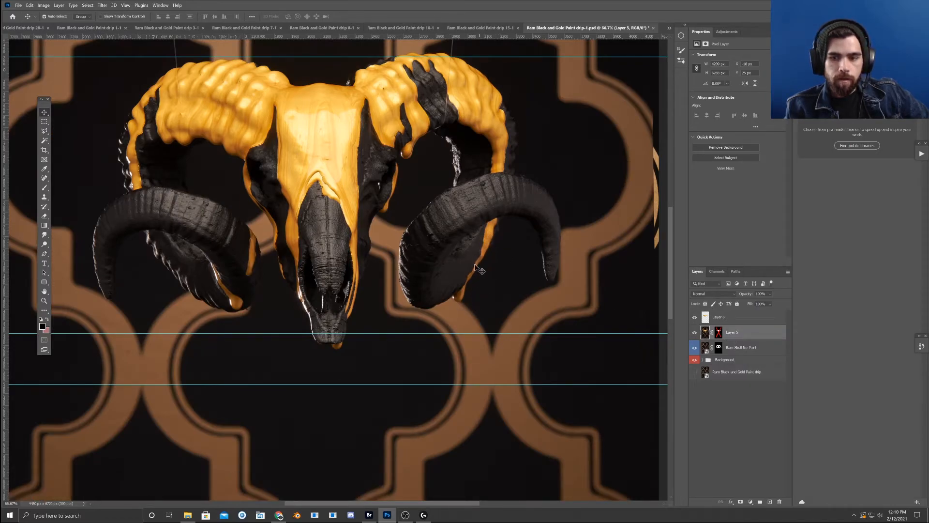
click(695, 317)
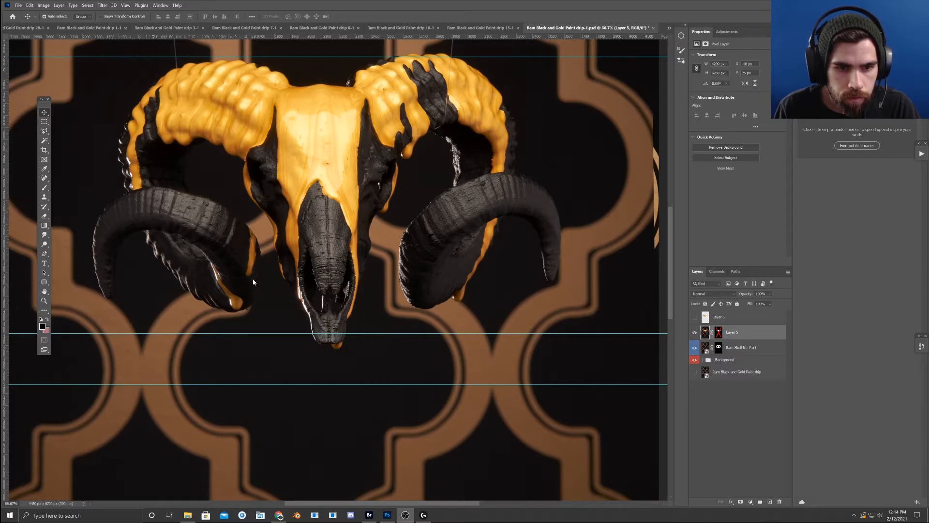
click(695, 317)
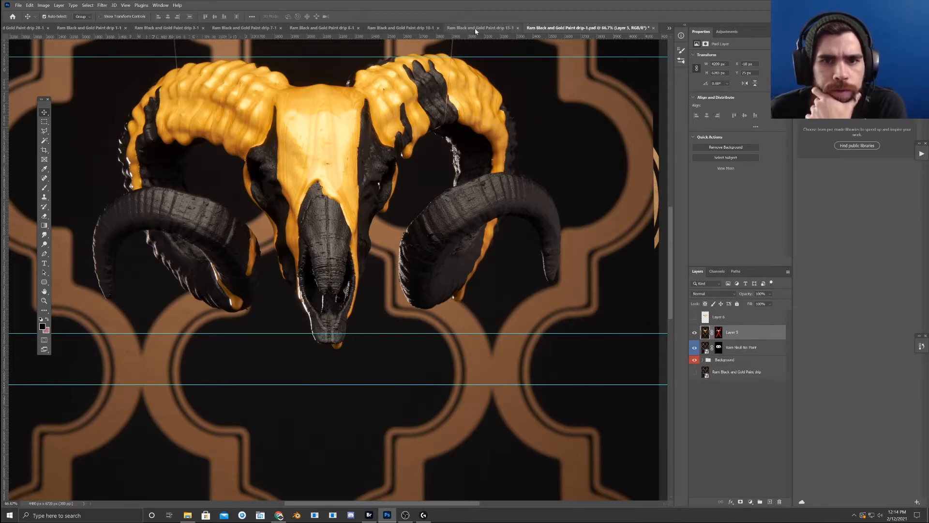
- Compare the paint drips in the Ram Black and Gold Paint drip 8-1, 10-1 and 15-1 documents
click(414, 28)
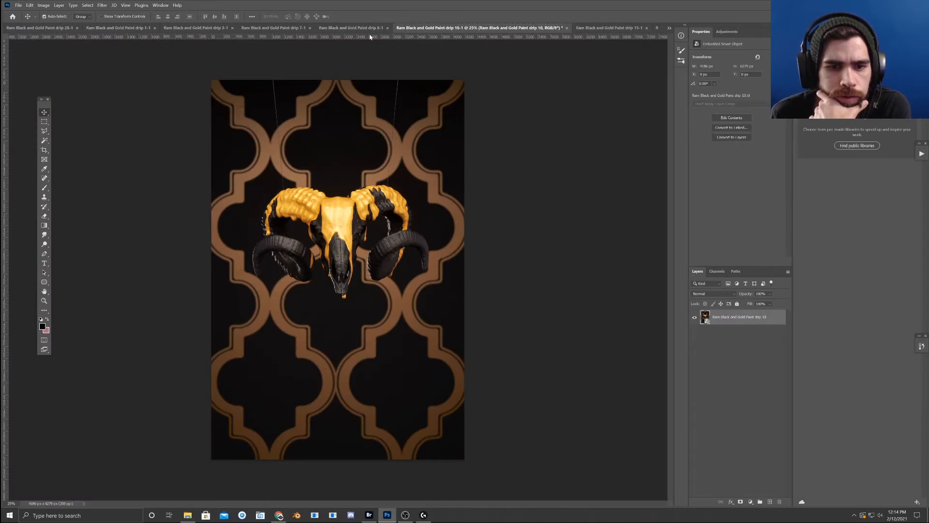
click(351, 29)
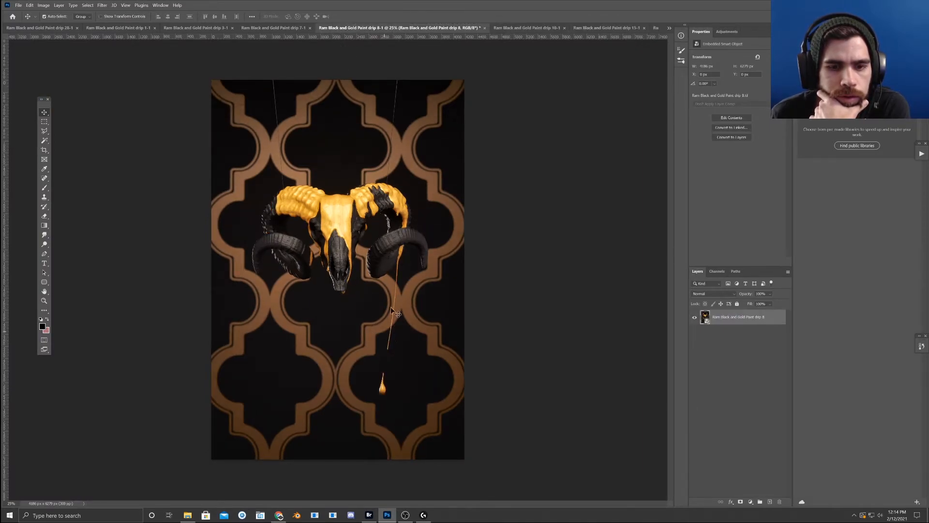
click(608, 28)
click(433, 29)
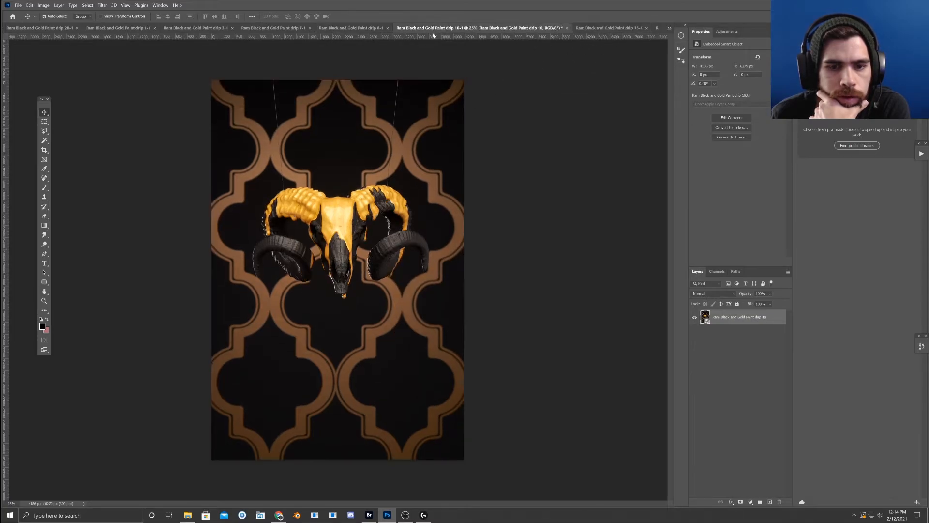
click(343, 28)
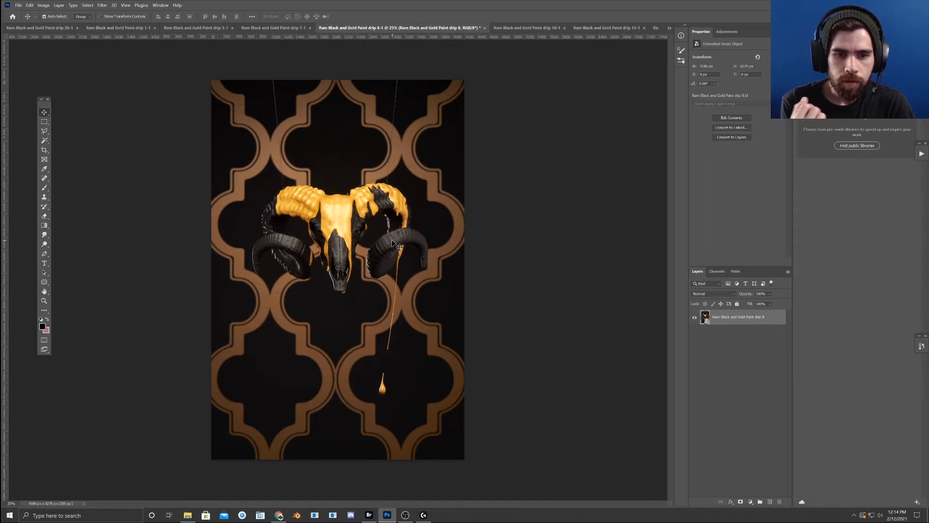
click(578, 28)
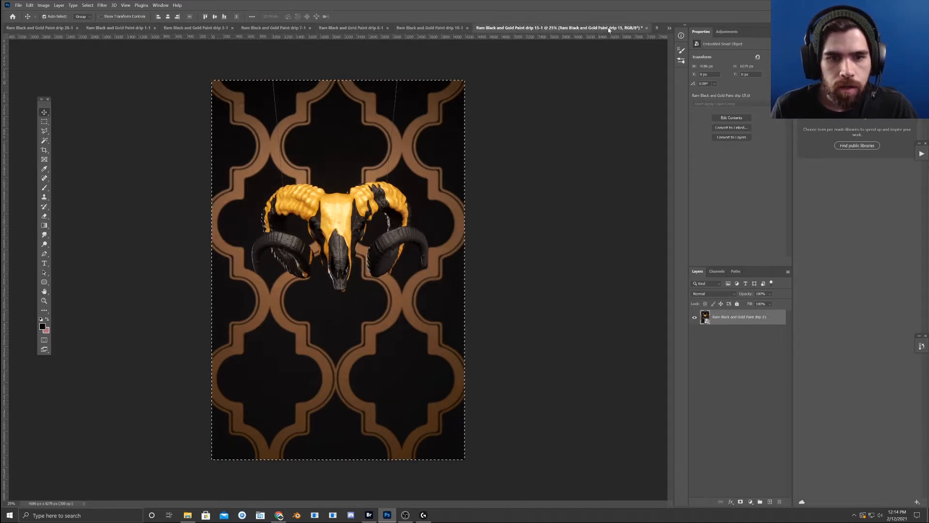
- Copy the entire Ram Black and Gold Paint drip 8-1 image and paste it into Ram Black and Gold Paint drip-1.psd above Layer 5
click(374, 29)
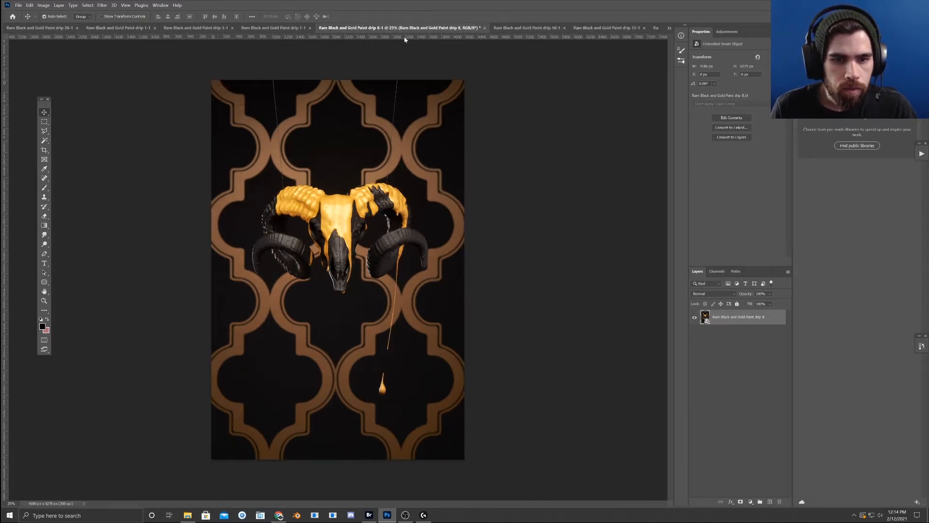
key(ctrl+a)
click(30, 5)
click(100, 59)
click(594, 28)
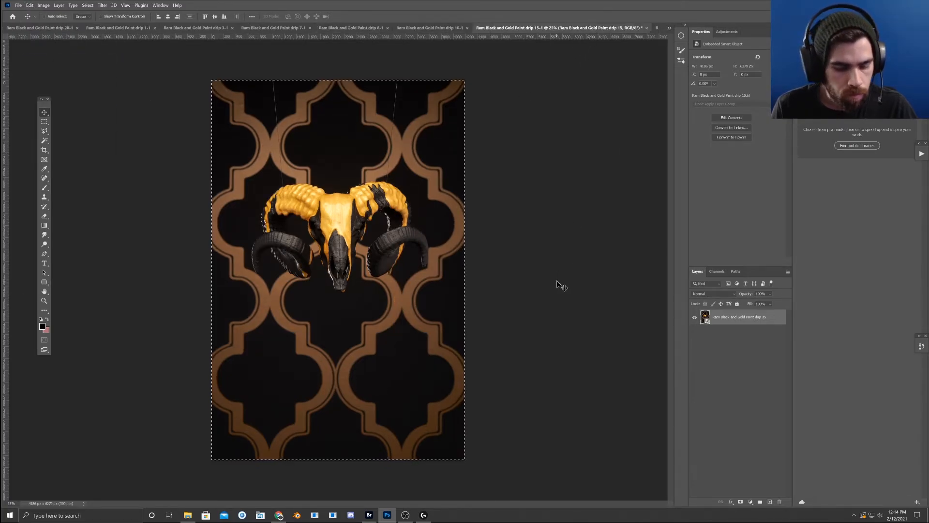
click(670, 28)
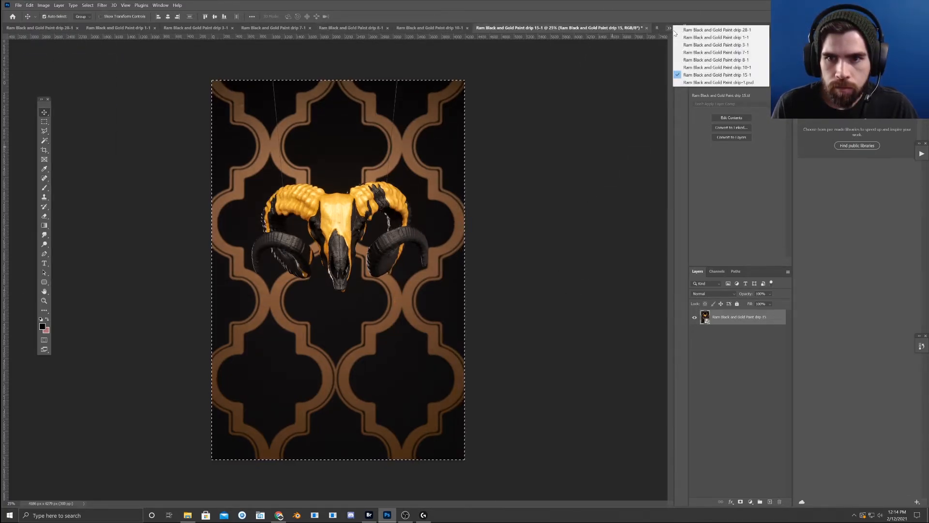
click(692, 83)
key(ctrl+v)
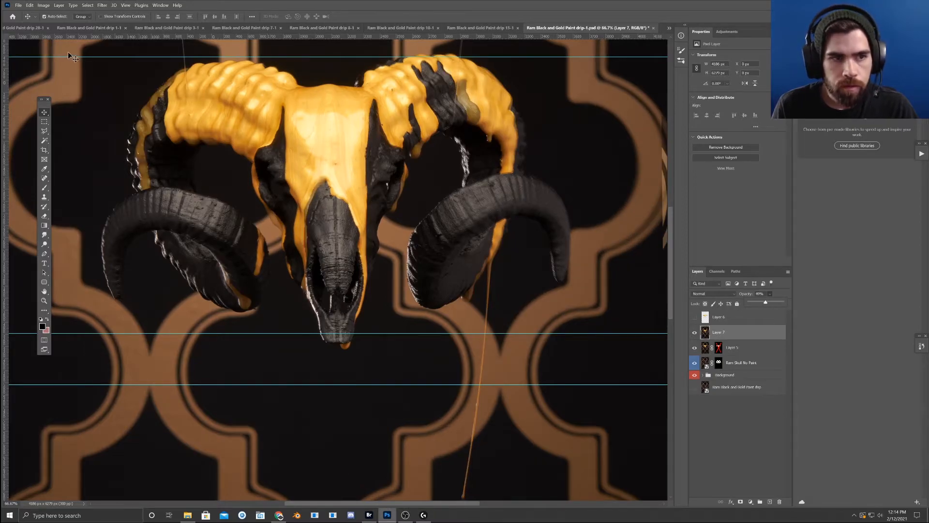
- Nudge Layer 7 into alignment with the layers beneath it, matching the long gold drip and its wide top under the horn
drag(375, 171, 374, 170)
drag(564, 249, 508, 65)
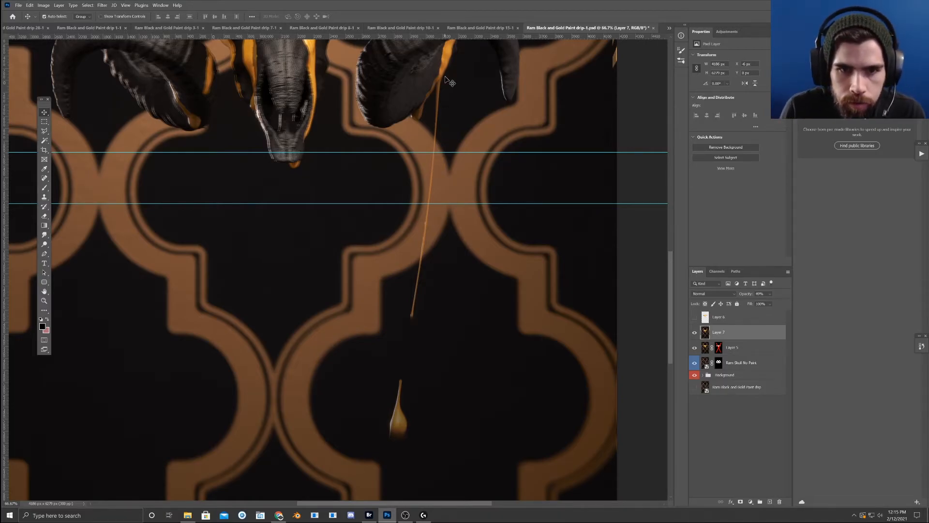
drag(446, 75, 449, 115)
scroll(460, 121, up, 5)
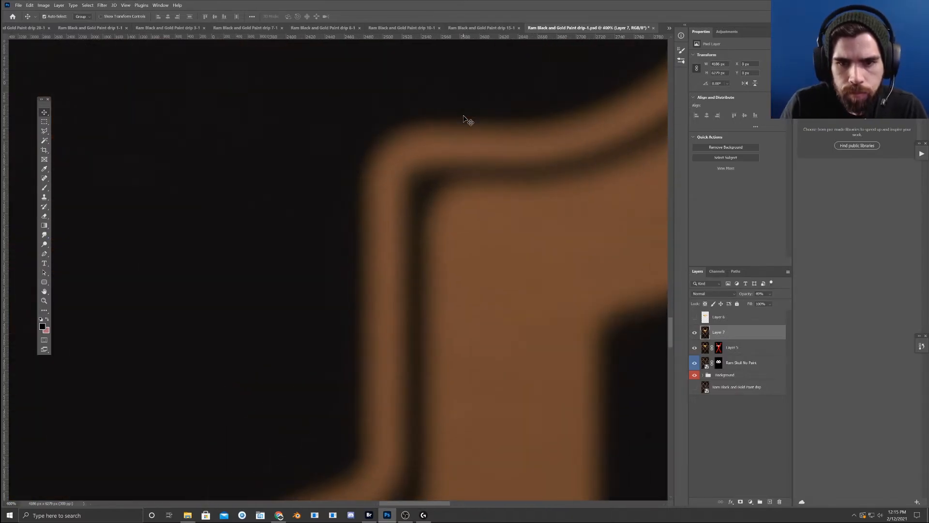
drag(492, 109, 309, 348)
drag(487, 114, 351, 280)
drag(427, 205, 404, 386)
key(ctrl+z)
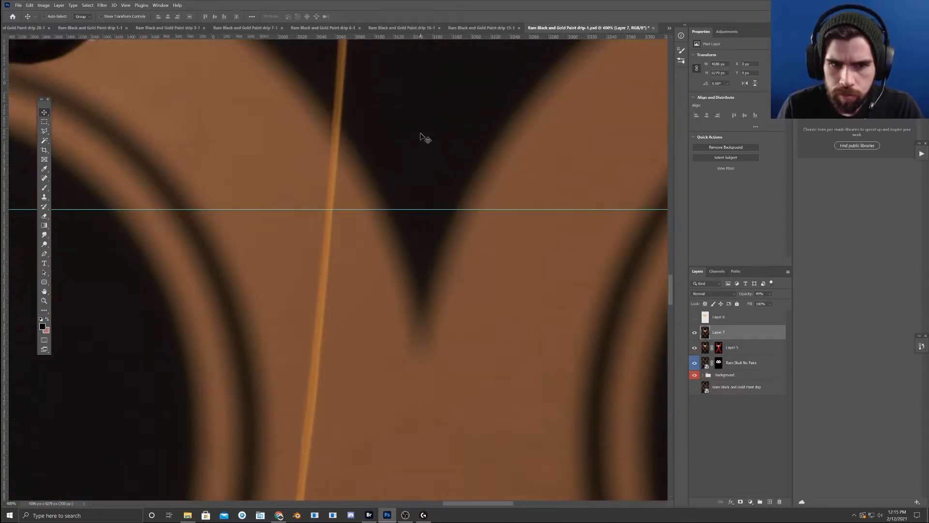
drag(431, 125, 446, 266)
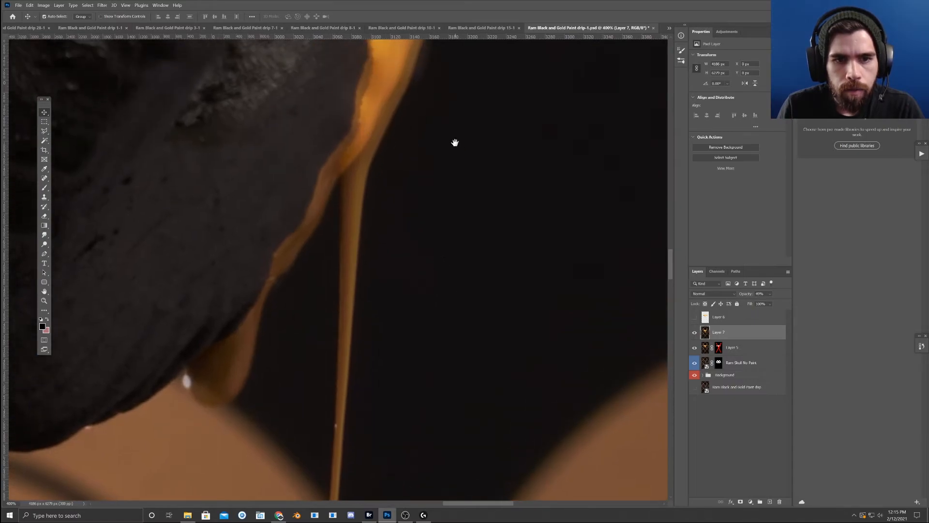
drag(454, 139, 415, 421)
key(Up)
key(Up)
key(Up)
key(Up)
key(Up)
key(Up)
key(Up)
key(Left)
key(Left)
key(Up)
key(Left)
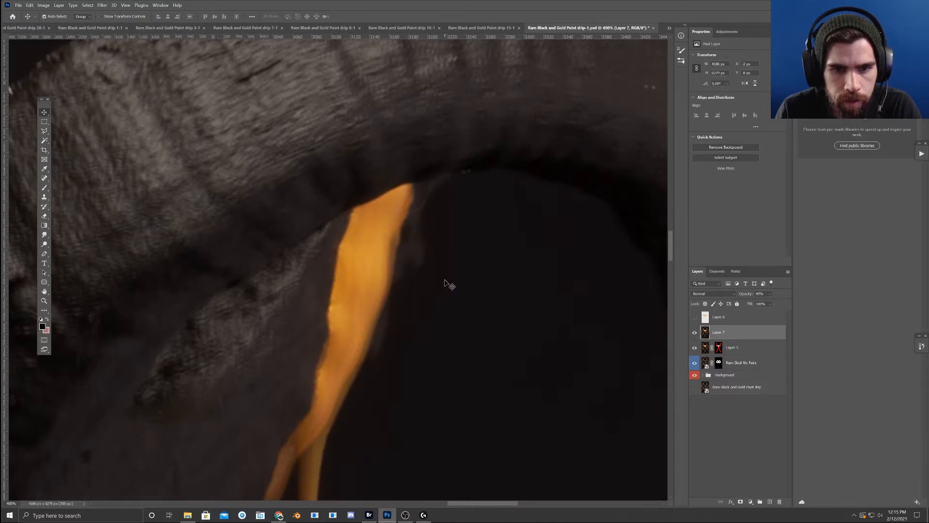
key(Left)
key(Right)
- Check the alignment along the drip and set Layer 7's opacity to 100%
drag(432, 251, 385, 56)
drag(347, 274, 452, 259)
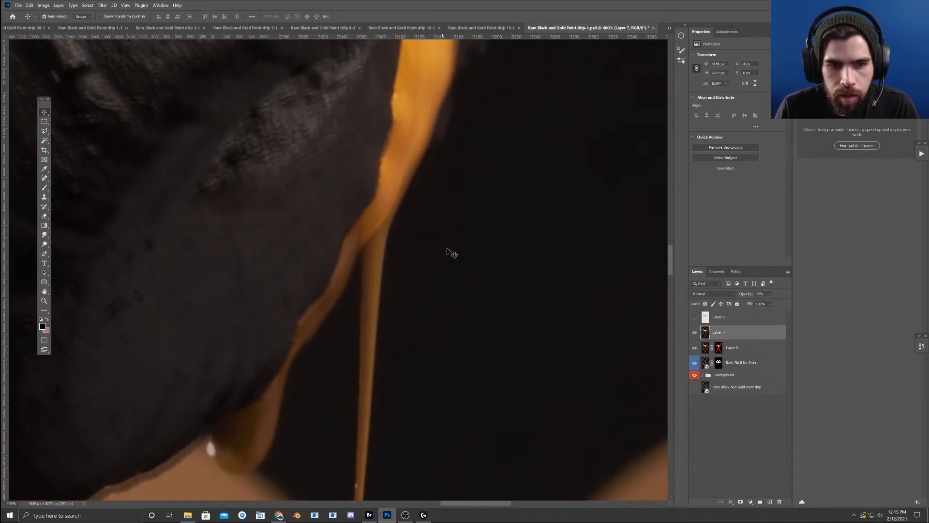
drag(442, 255, 444, 457)
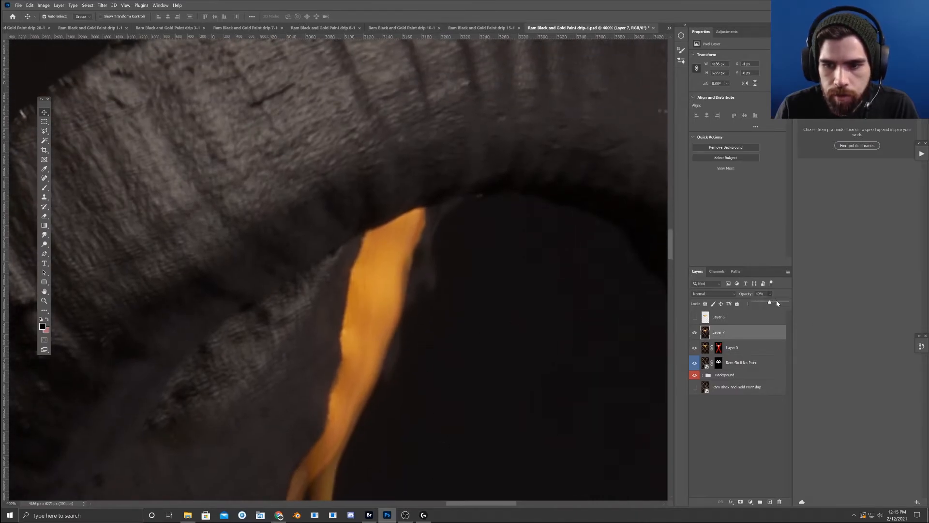
drag(776, 303, 814, 305)
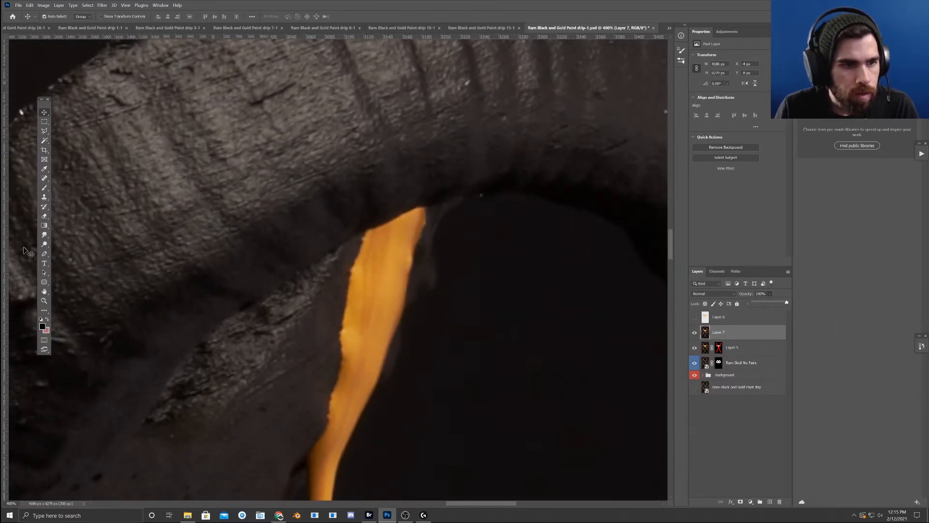
- Start a Pen path where the drip emerges below the horn and trace down the right edge of its wide upper part
click(44, 255)
click(425, 208)
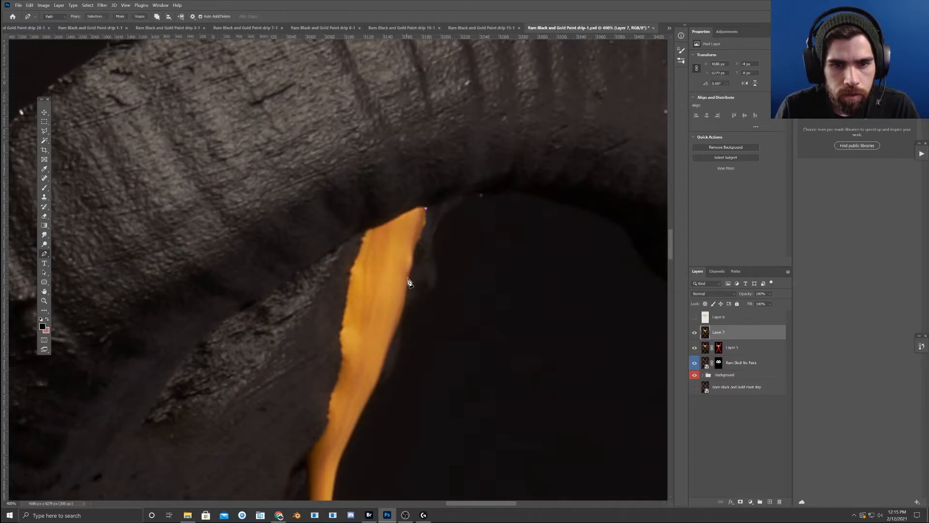
drag(413, 259, 416, 241)
drag(406, 299, 407, 287)
drag(386, 359, 410, 285)
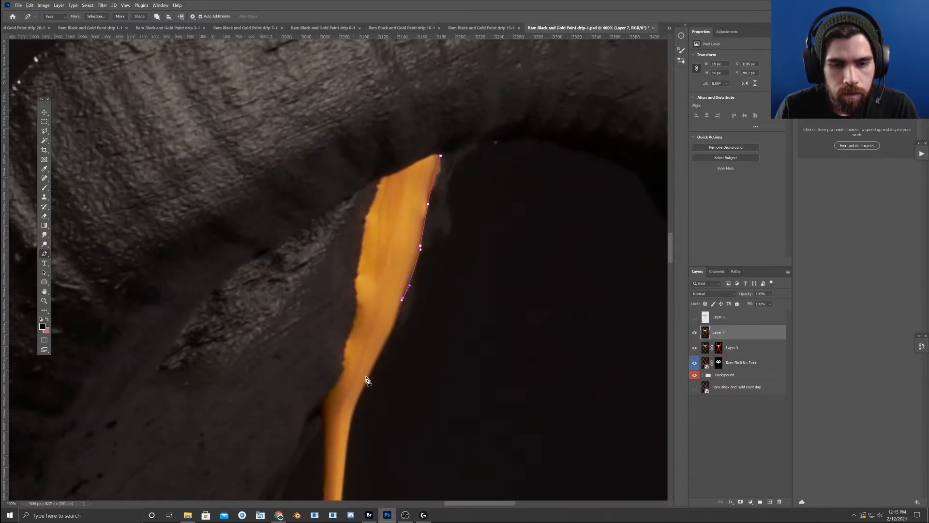
drag(375, 363, 373, 367)
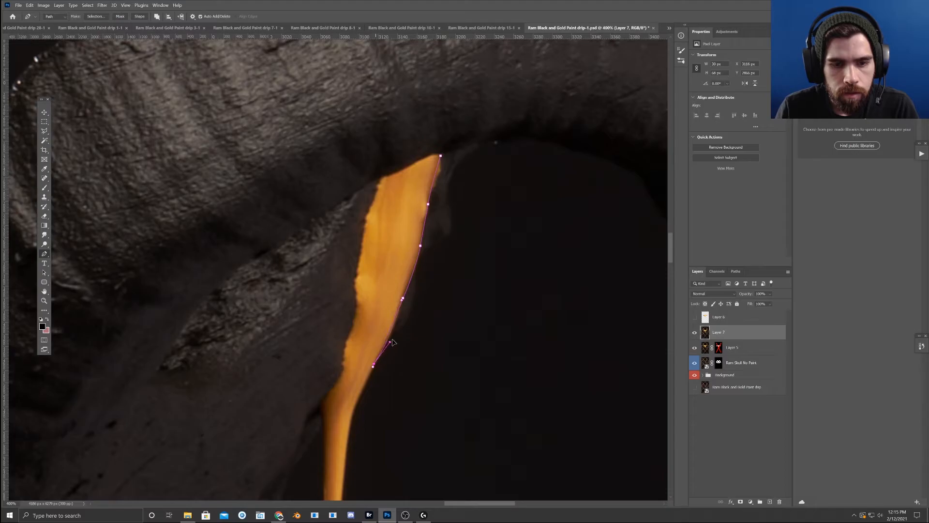
key(ctrl+z)
drag(389, 335, 388, 337)
- Extend the path around the bend where the drip narrows and down the right edge of the upper thin strand
drag(359, 389, 368, 327)
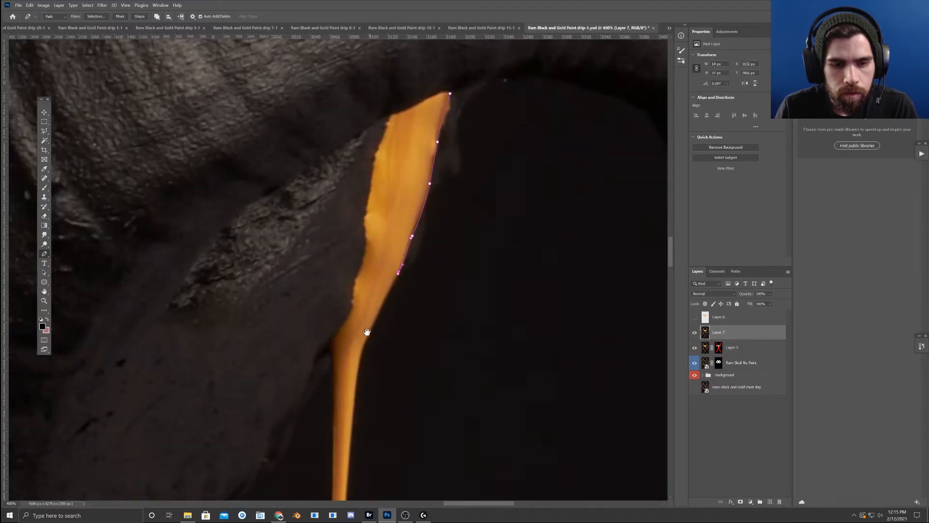
click(365, 343)
drag(392, 341, 399, 280)
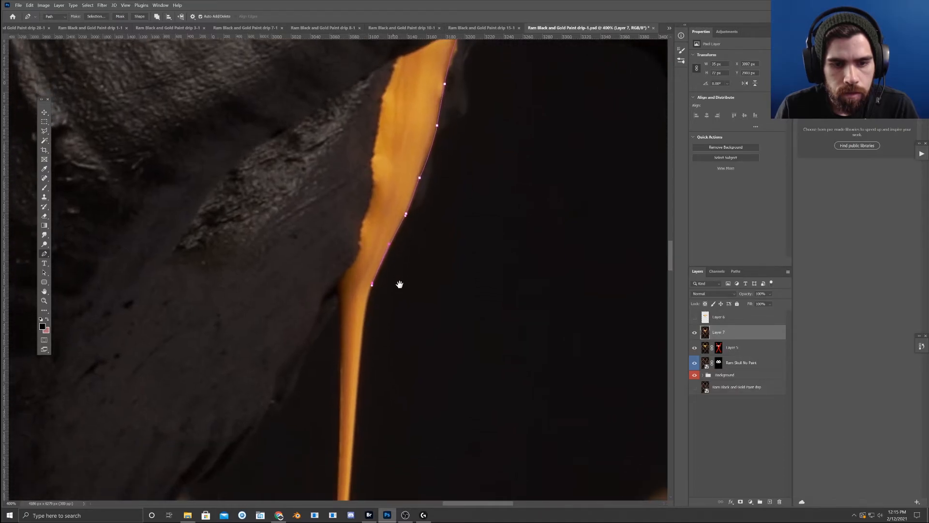
click(360, 352)
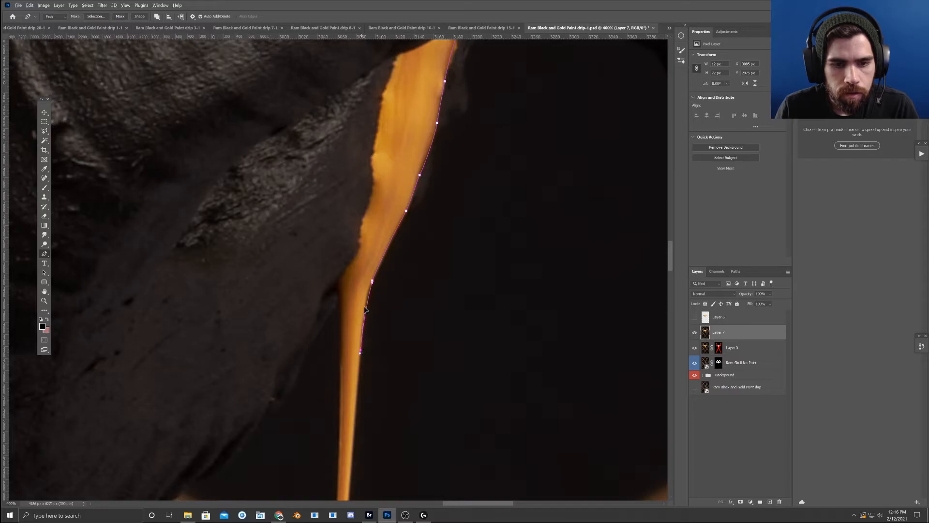
drag(400, 361, 409, 170)
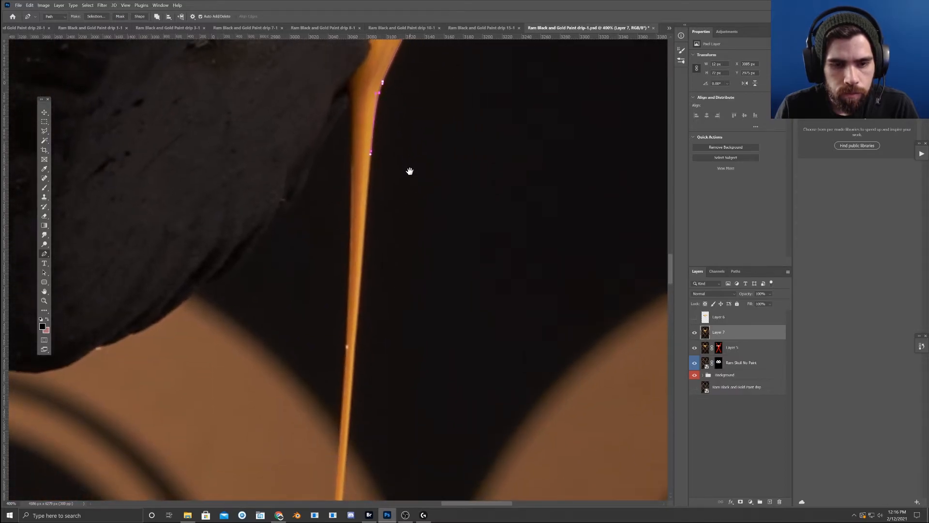
click(352, 392)
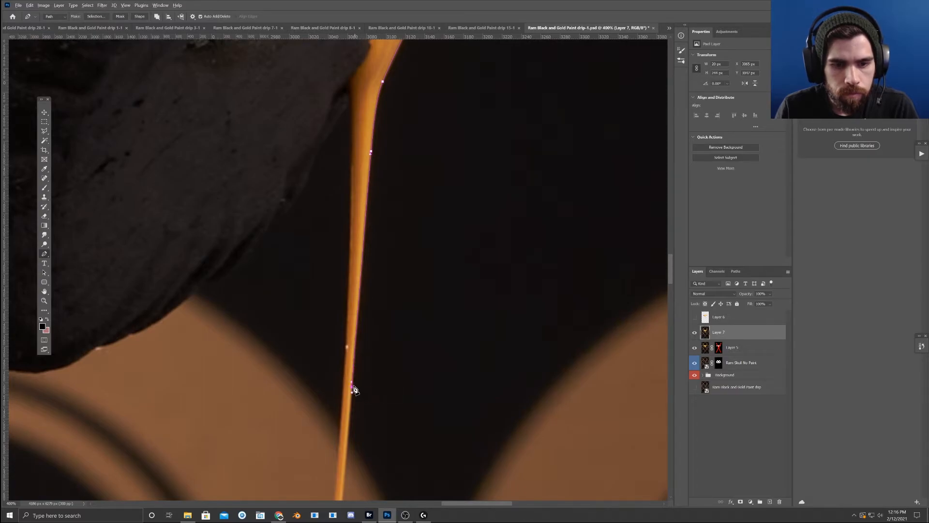
- Continue the path down the right edge of the thin strand to just above its flared tip
drag(354, 372, 401, 226)
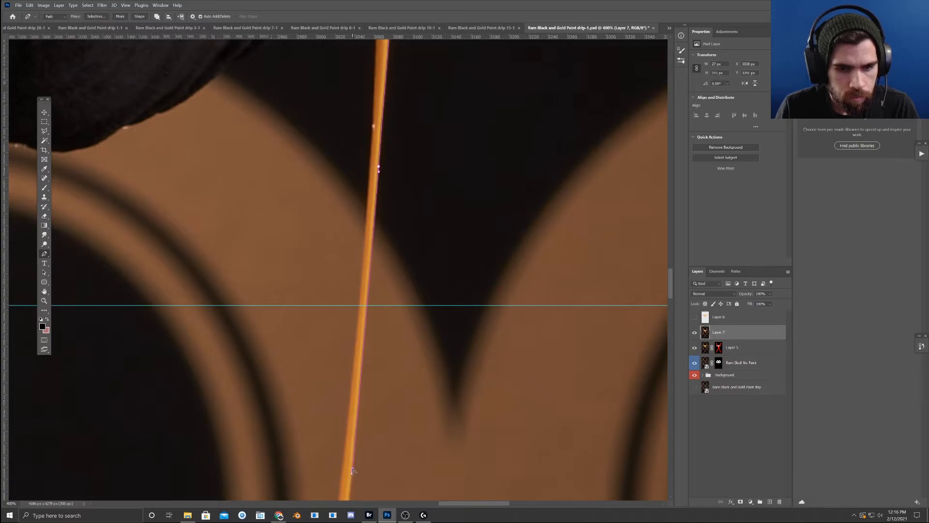
drag(356, 440, 405, 203)
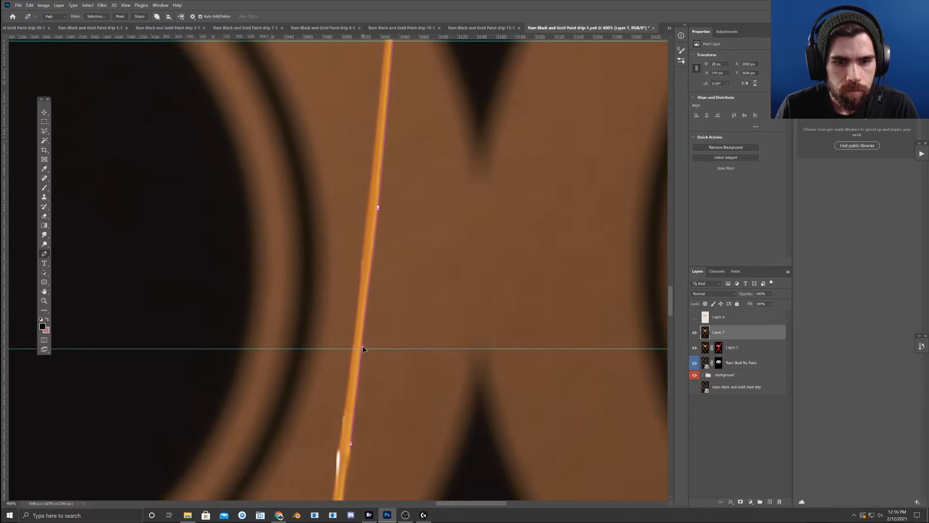
drag(358, 358, 376, 46)
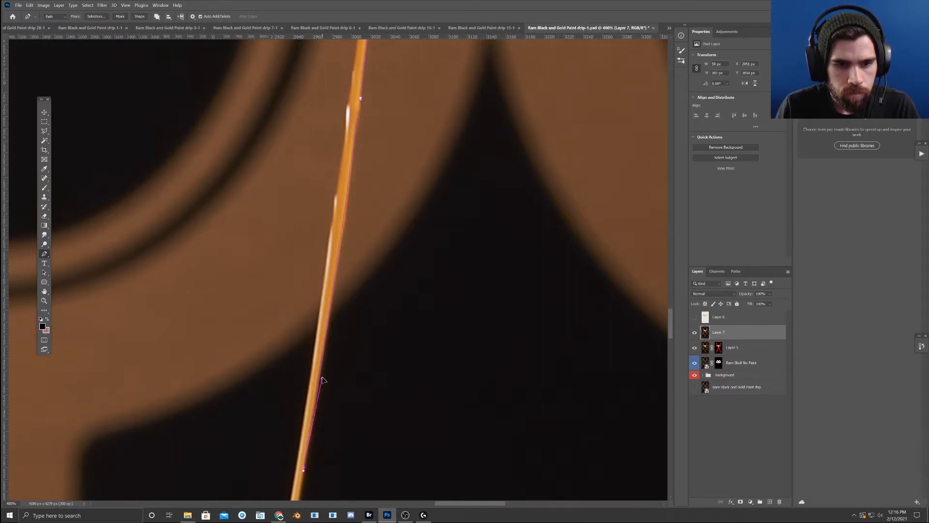
click(348, 229)
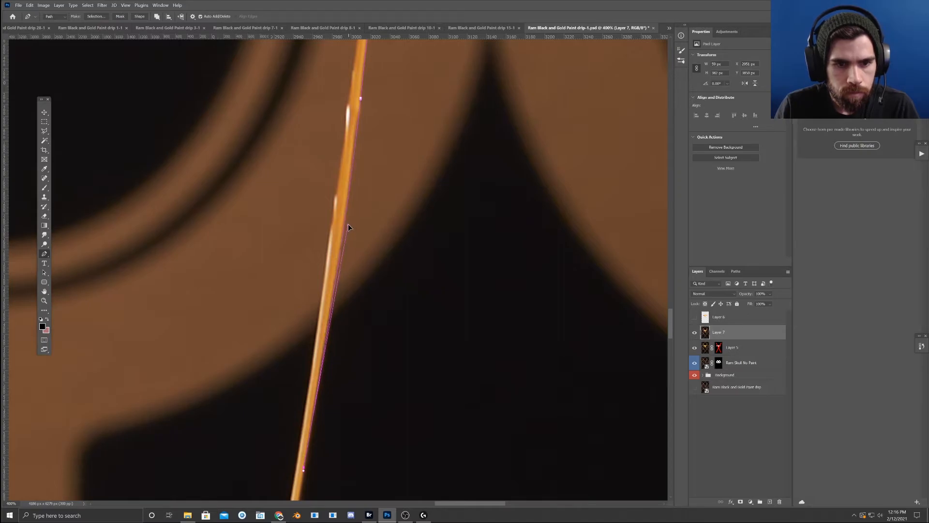
drag(362, 334, 371, 93)
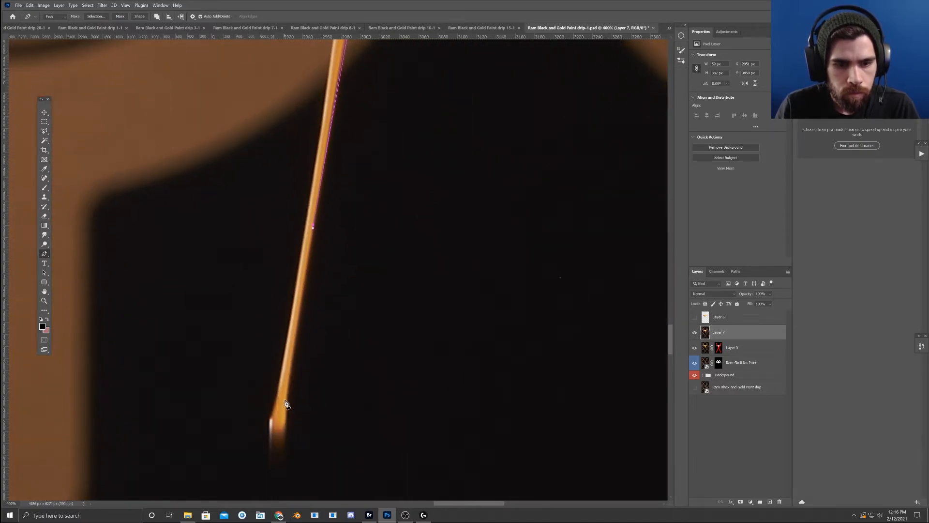
click(288, 386)
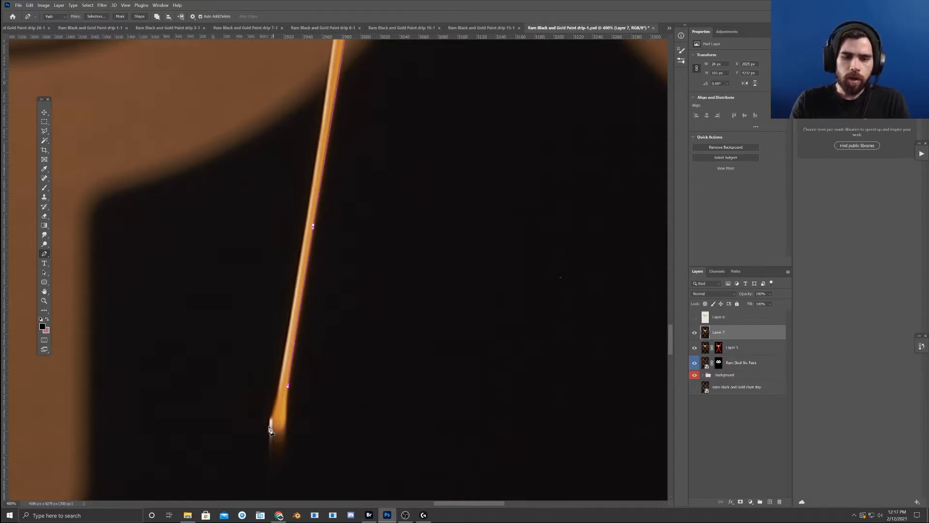
- Carry the path around the flared tip, cutting off the faded end, and onto the left edge of the strand
scroll(265, 426, up, 2)
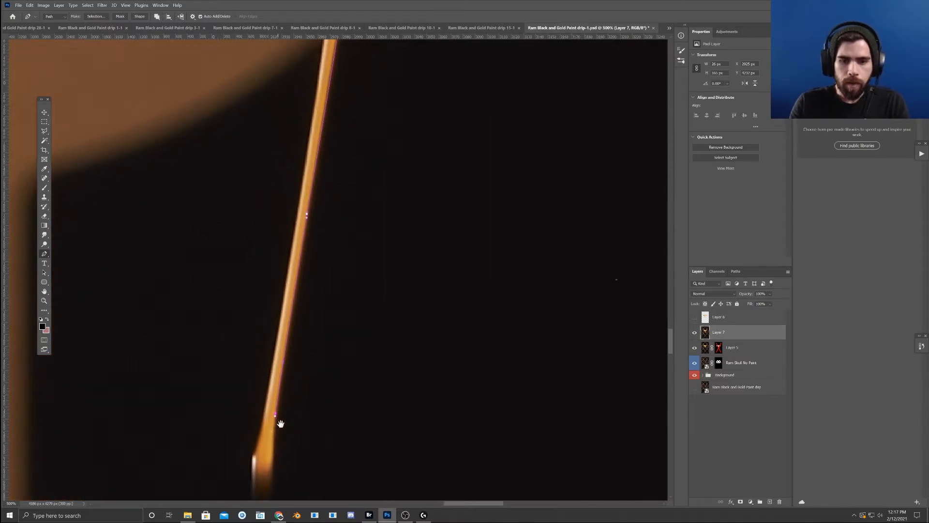
scroll(280, 422, up, 1)
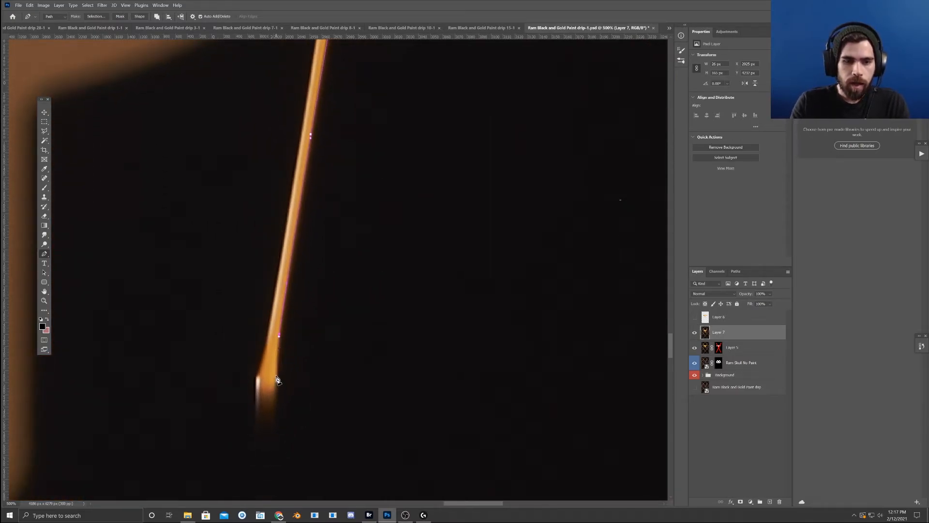
click(277, 377)
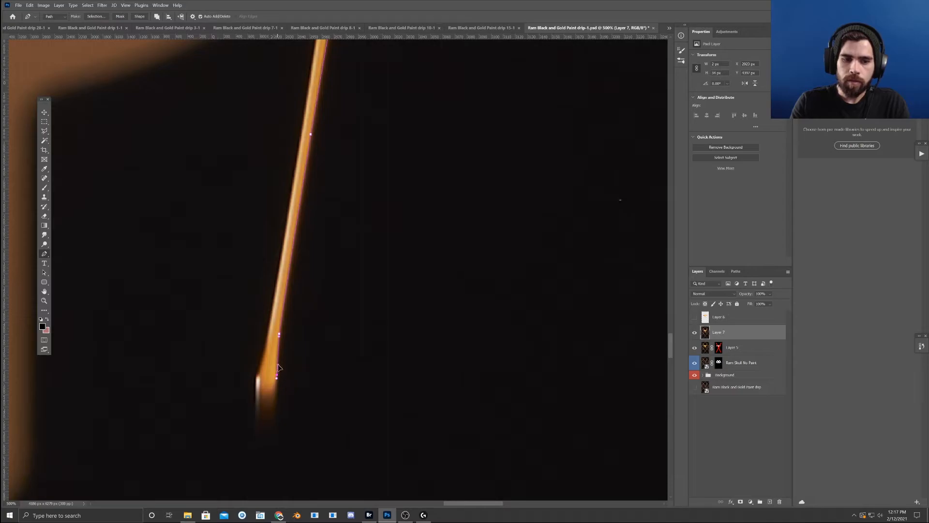
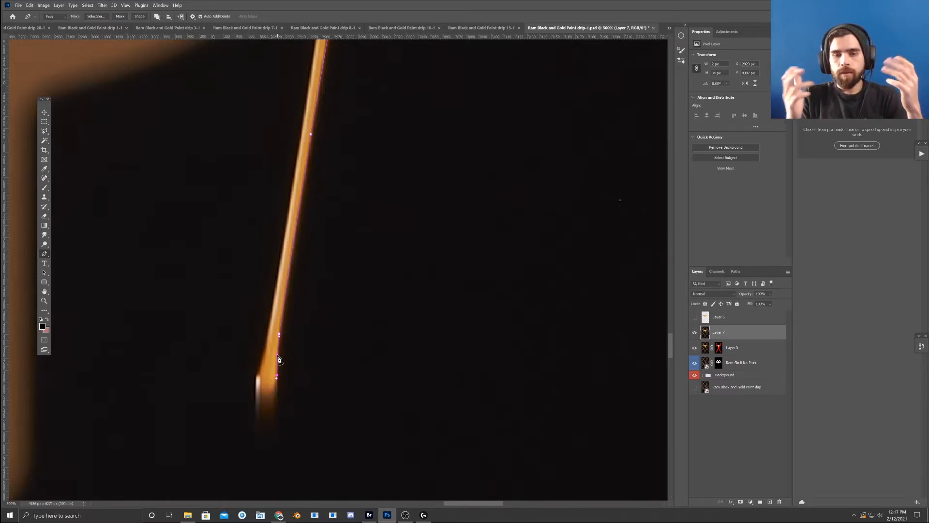
click(256, 388)
click(276, 401)
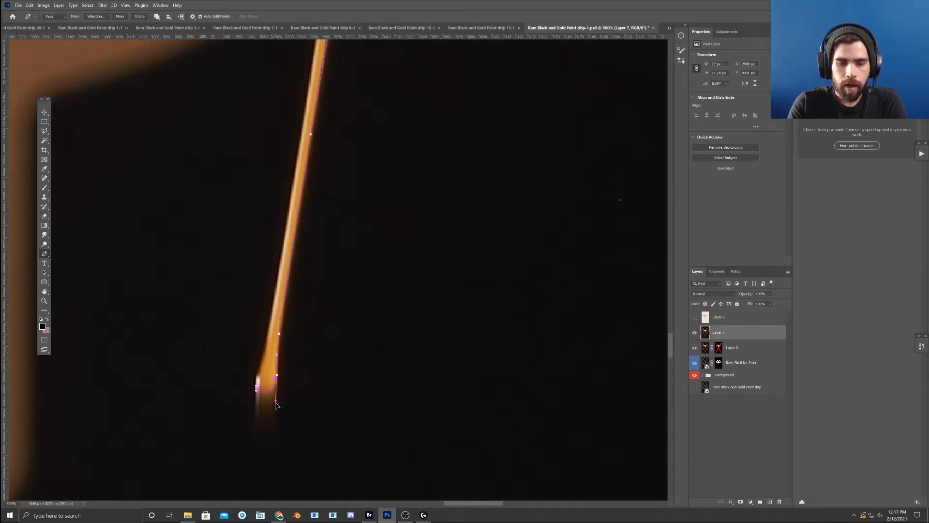
click(261, 367)
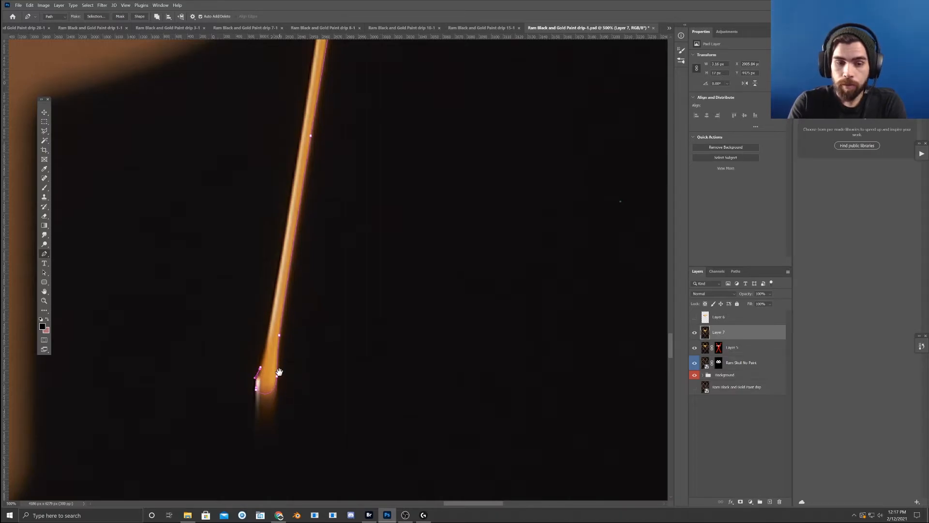
- Trace the path from the flared tip up the left edge of the lower strand over the dark background
drag(280, 367, 280, 400)
click(268, 351)
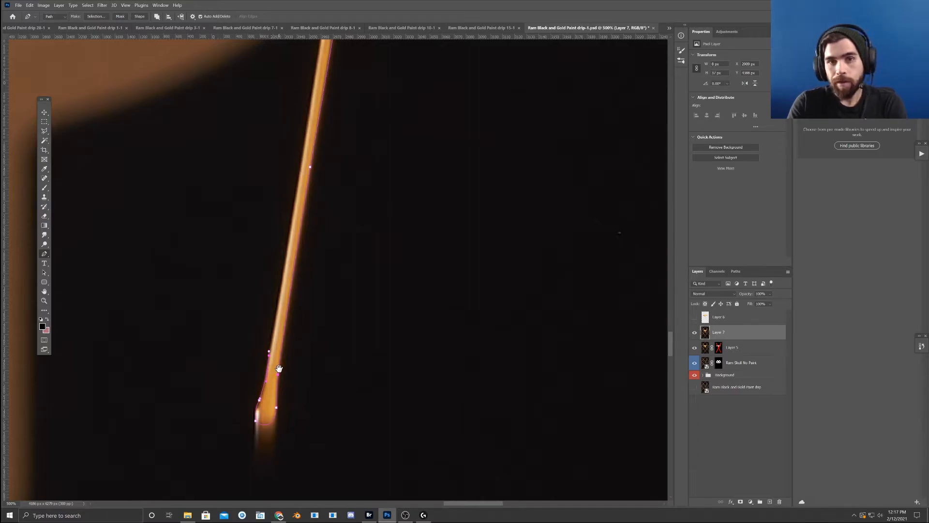
drag(276, 367, 275, 380)
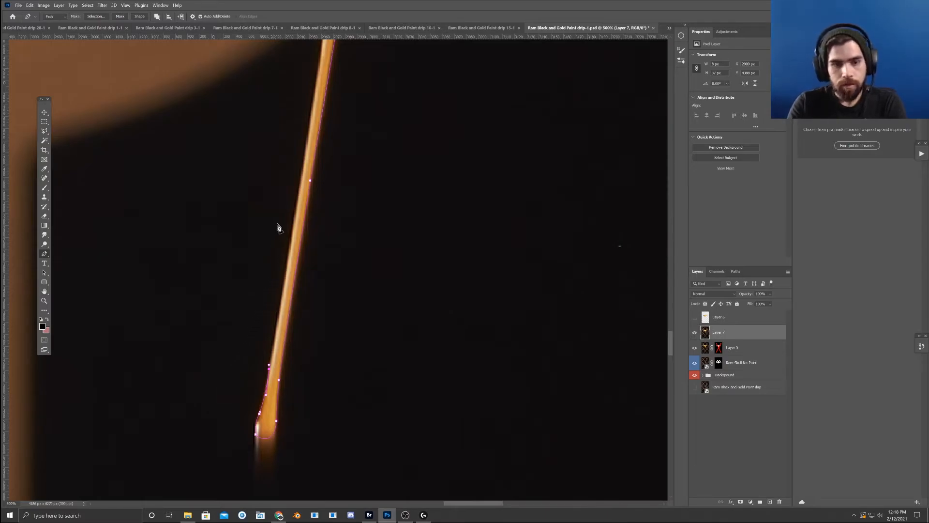
click(299, 190)
drag(300, 186, 300, 185)
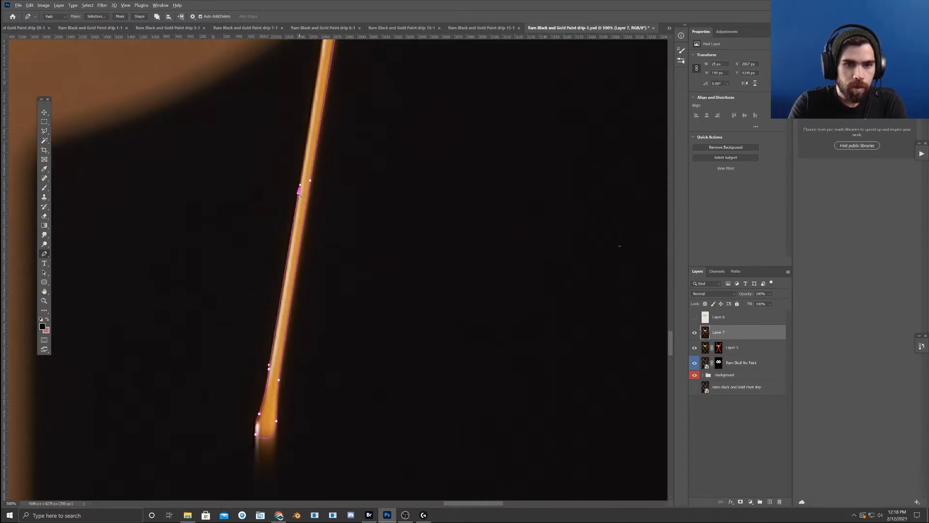
- Extend the path up the left edge of the thin strand from the dark background onto the brown area
scroll(291, 256, up, 5)
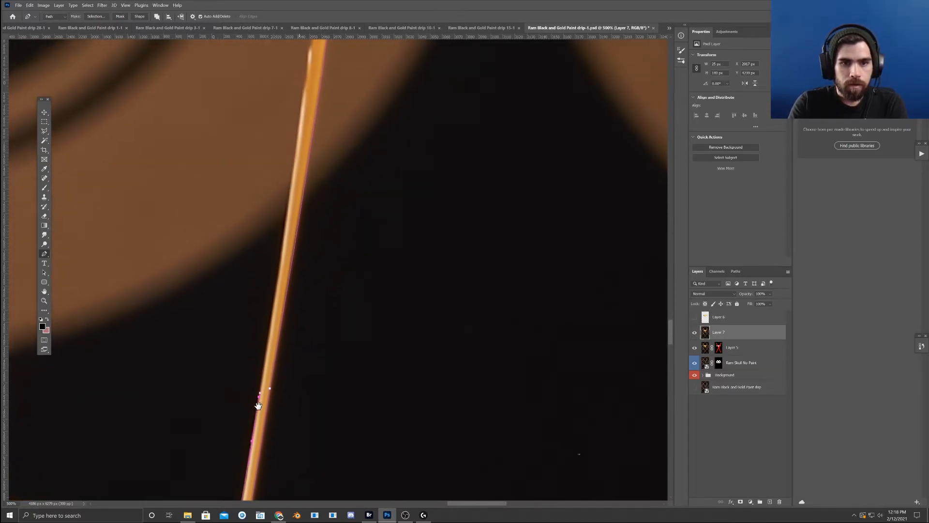
click(296, 133)
drag(292, 204, 286, 253)
drag(302, 150, 280, 296)
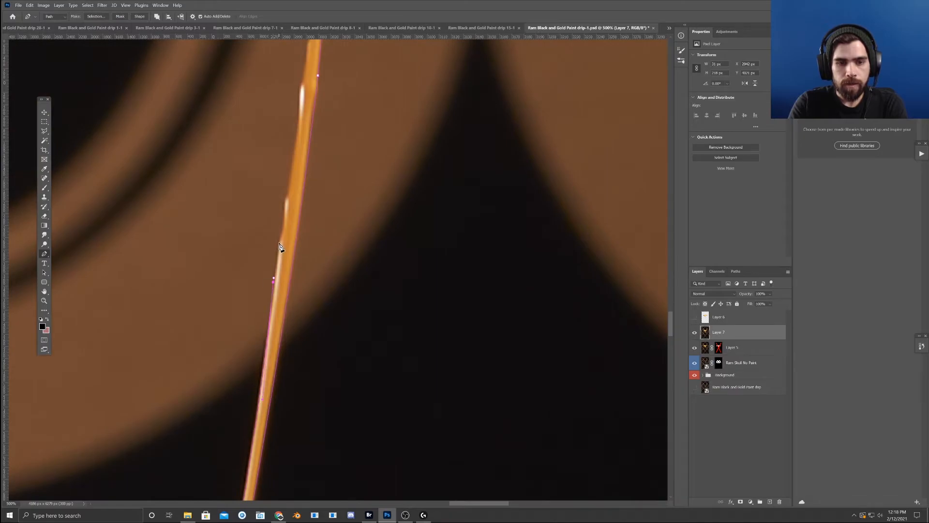
- Trace the strand's left edge past the small white highlights to the brighter highlight above them
click(279, 239)
click(284, 199)
drag(284, 225, 285, 226)
drag(295, 183, 290, 208)
key(ctrl+z)
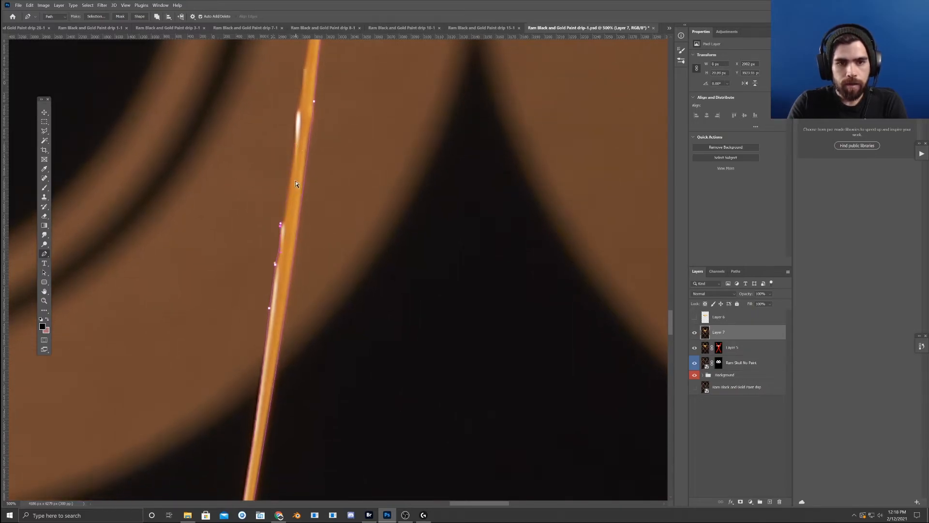
click(295, 127)
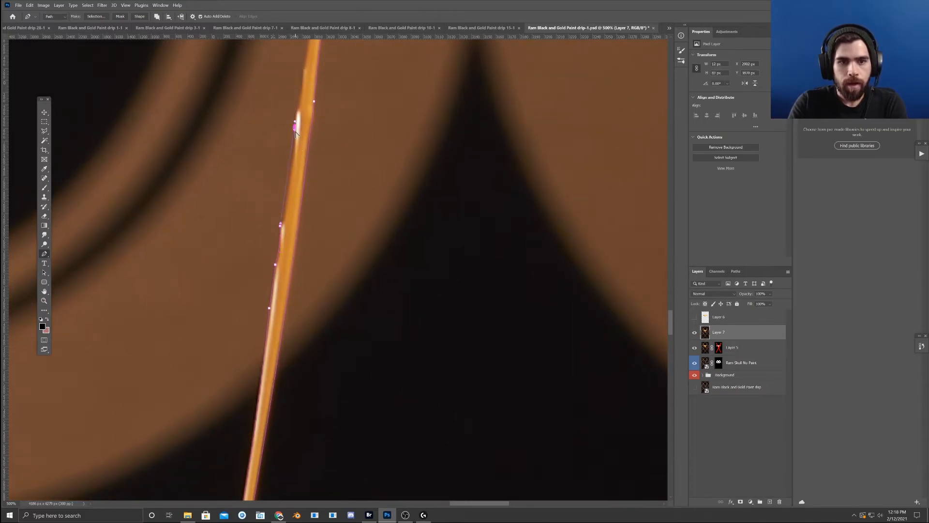
- Continue the path up the strand's left edge across the brown area, past both horizontal guides
scroll(295, 167, up, 3)
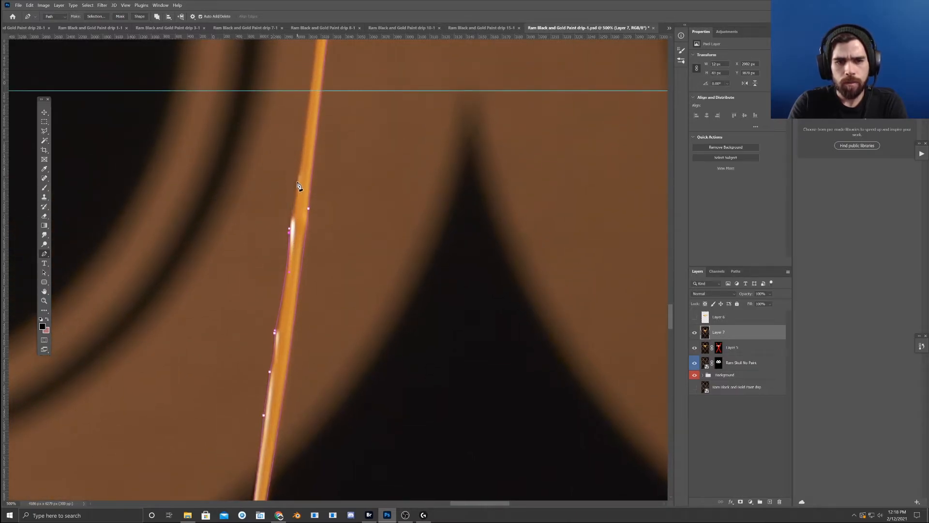
scroll(300, 193, up, 2)
click(312, 88)
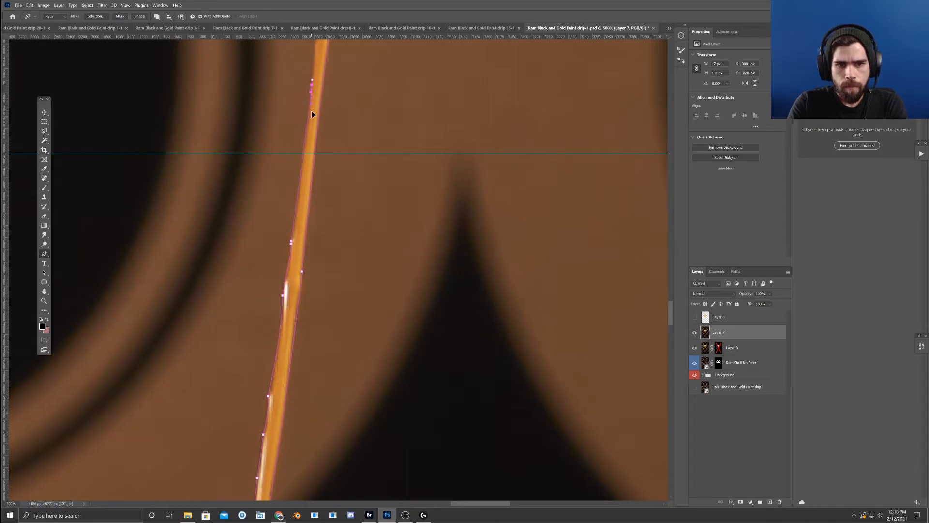
drag(345, 85, 291, 369)
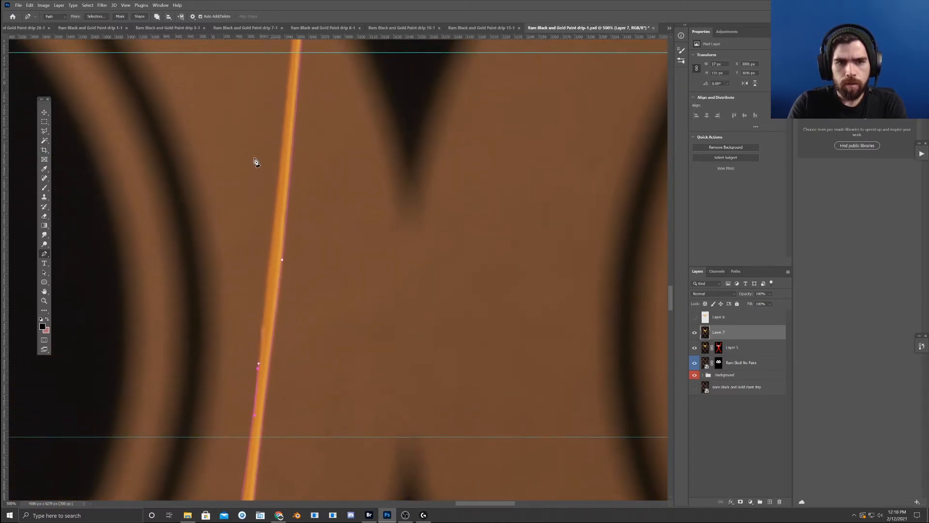
click(286, 100)
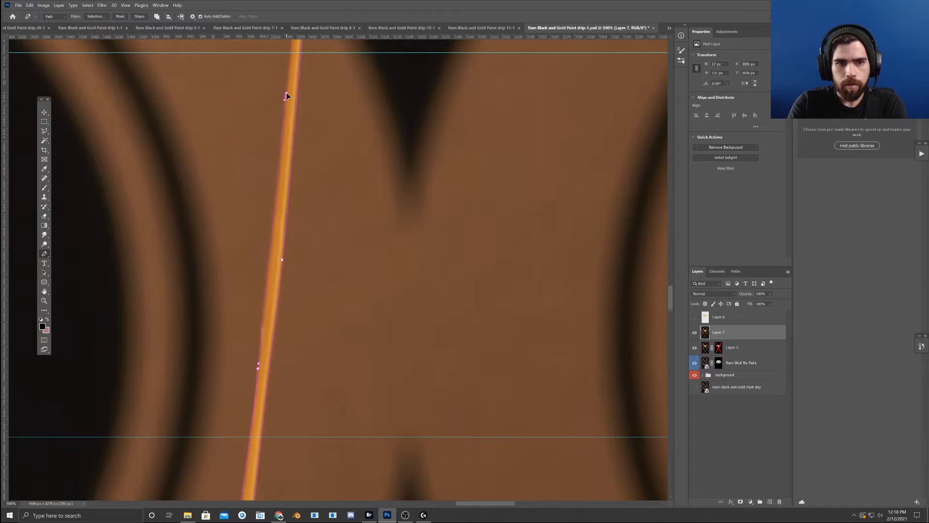
drag(284, 104, 254, 372)
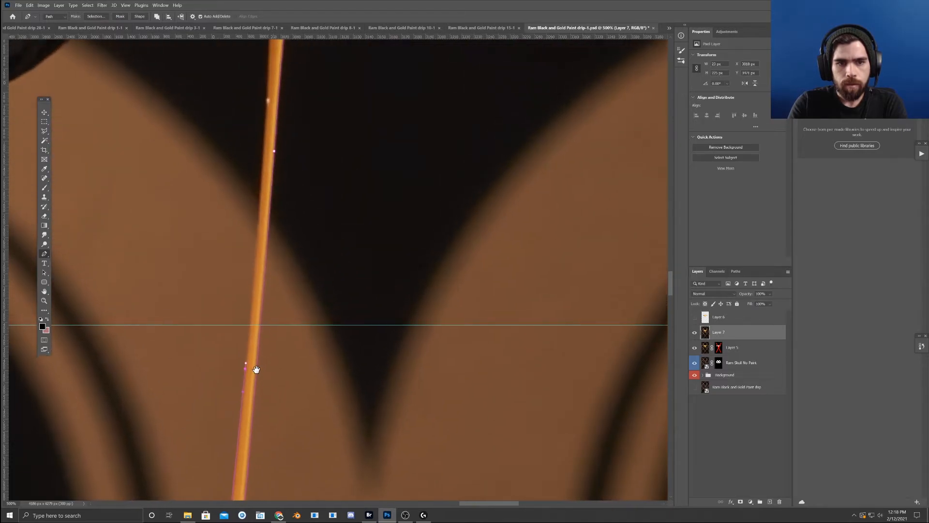
- Carry the path up the widening left edge of the drip to the corner where it meets the skull
drag(268, 82, 273, 294)
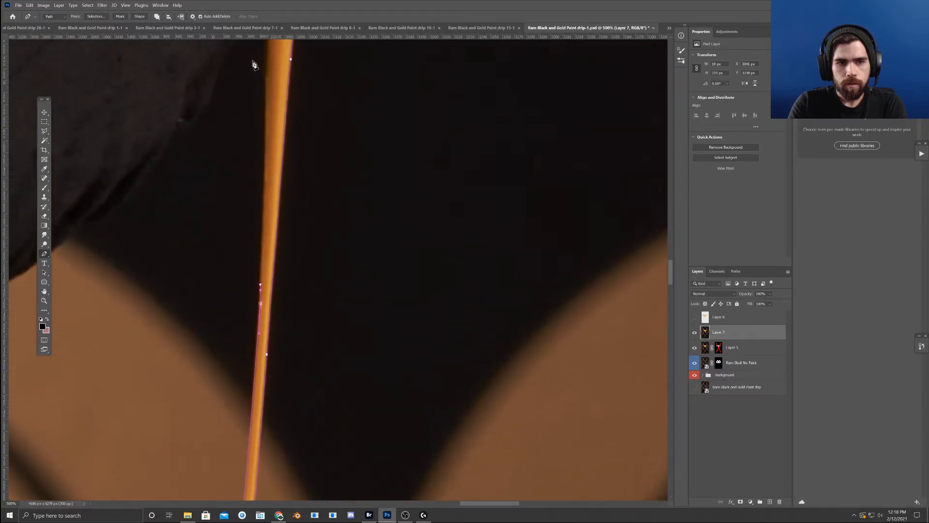
drag(266, 60, 276, 269)
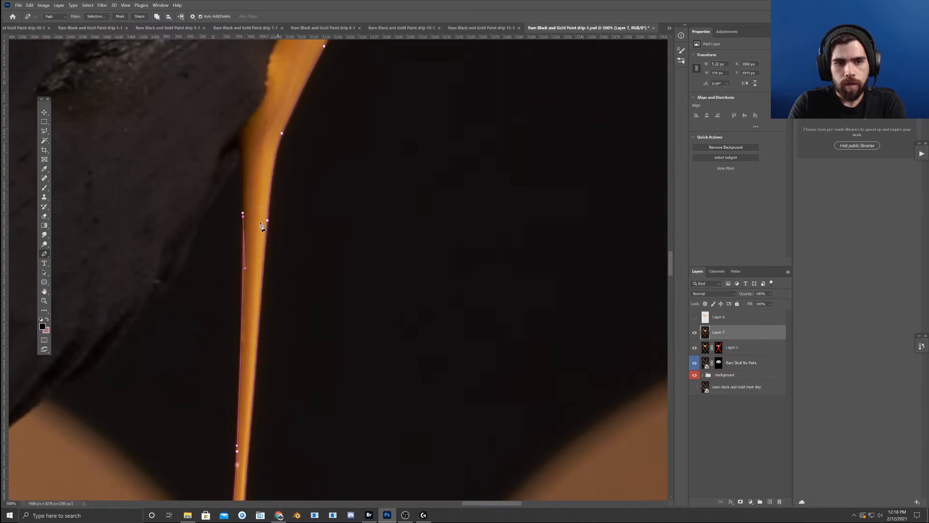
click(241, 134)
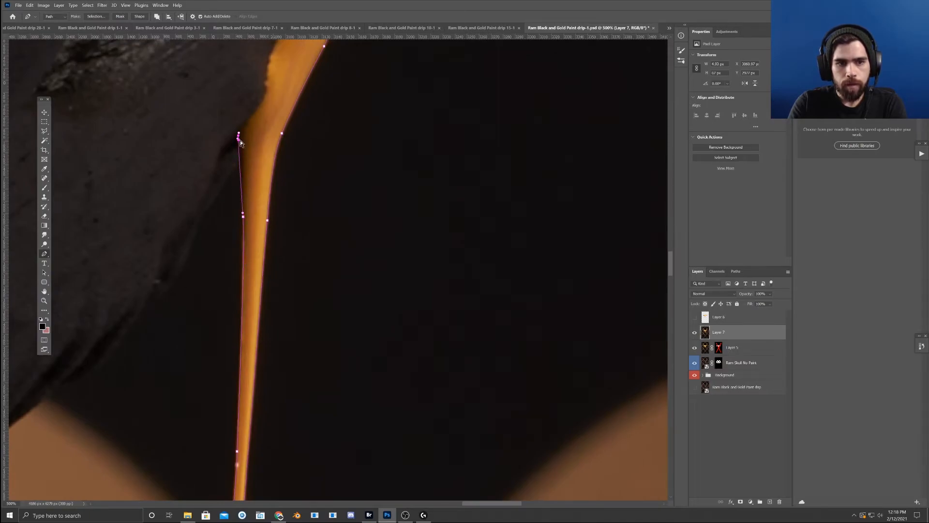
drag(240, 140, 246, 165)
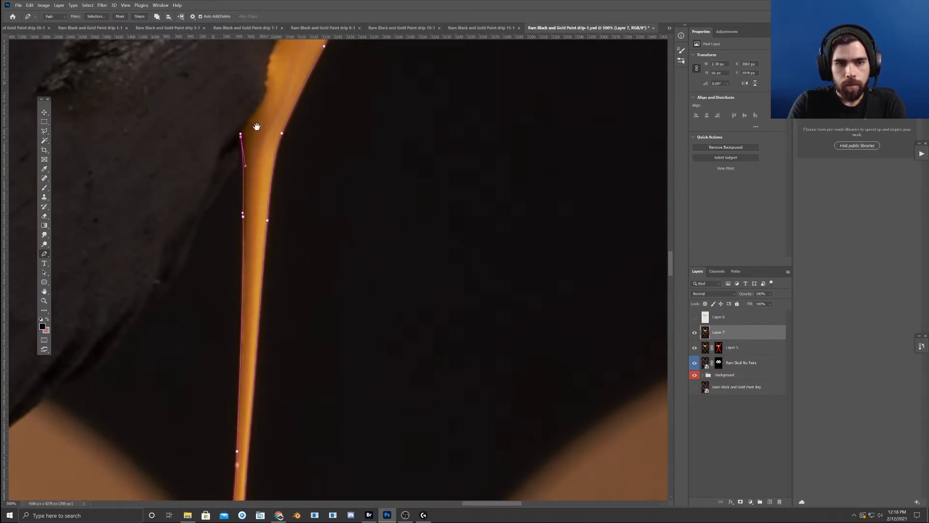
- Trace the drip's uneven left edge against the skull, from the bend up past the small bulge
drag(254, 117, 256, 168)
click(268, 137)
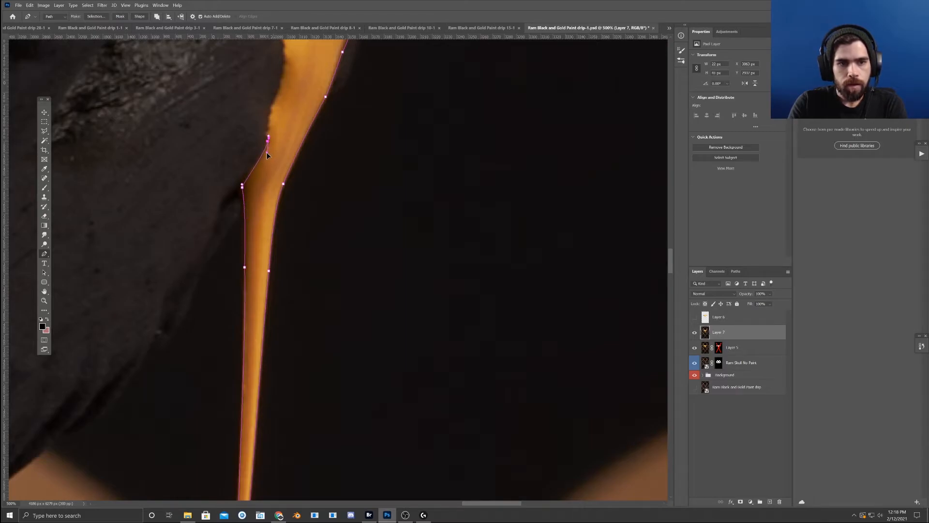
click(276, 97)
drag(274, 101, 267, 117)
drag(297, 92, 293, 214)
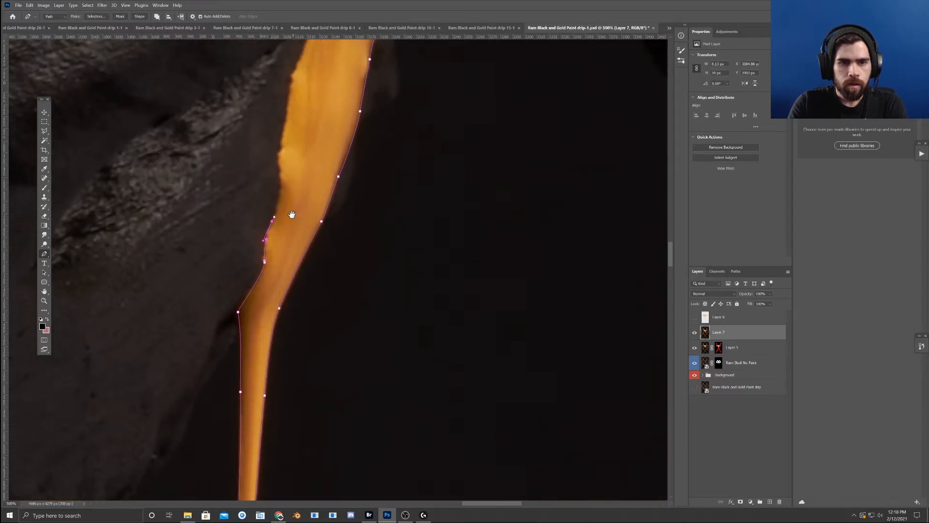
click(278, 152)
drag(278, 158, 285, 187)
drag(281, 146, 281, 142)
scroll(285, 140, up, 3)
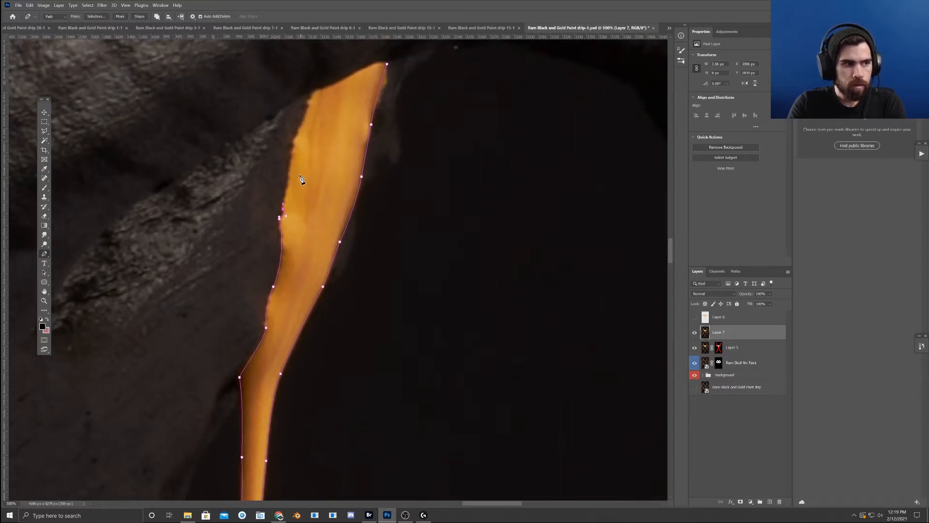
- Finish the upper left edge and slanted top of the drip, closing the path at its starting point
click(292, 150)
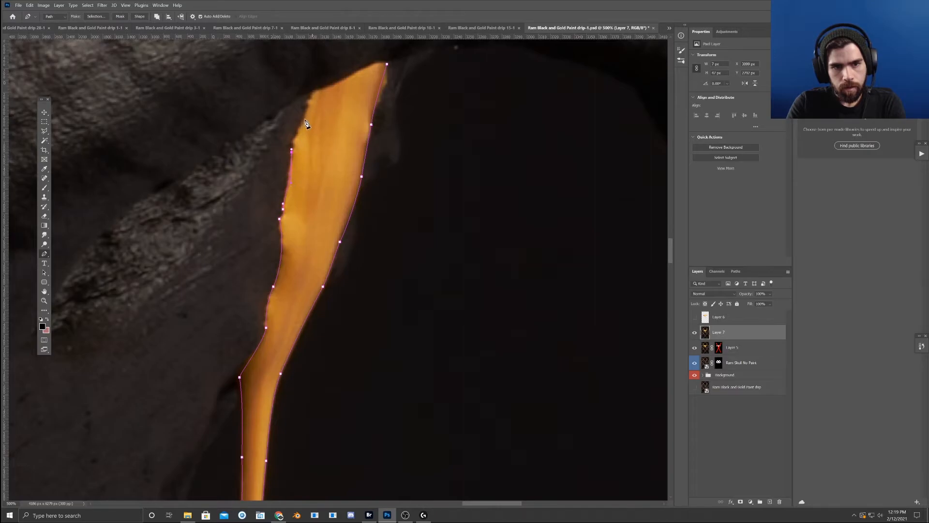
click(294, 138)
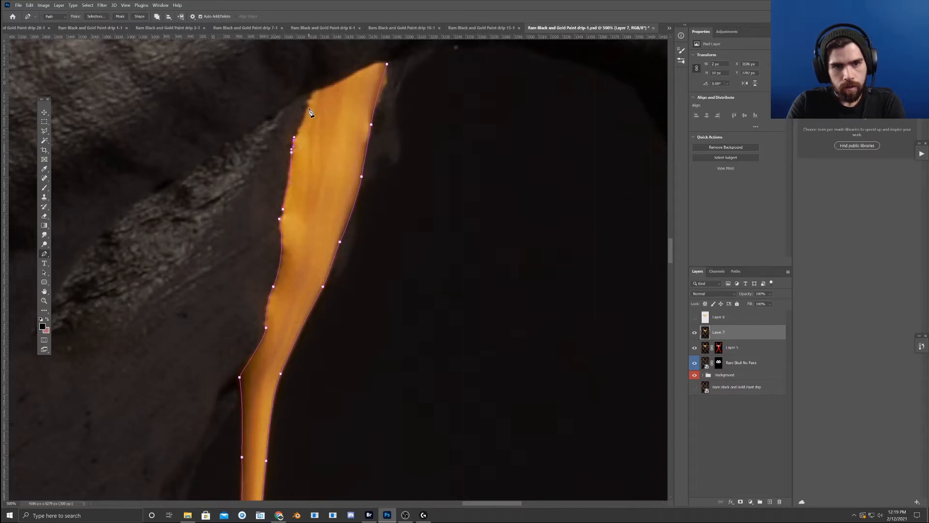
click(313, 91)
click(340, 81)
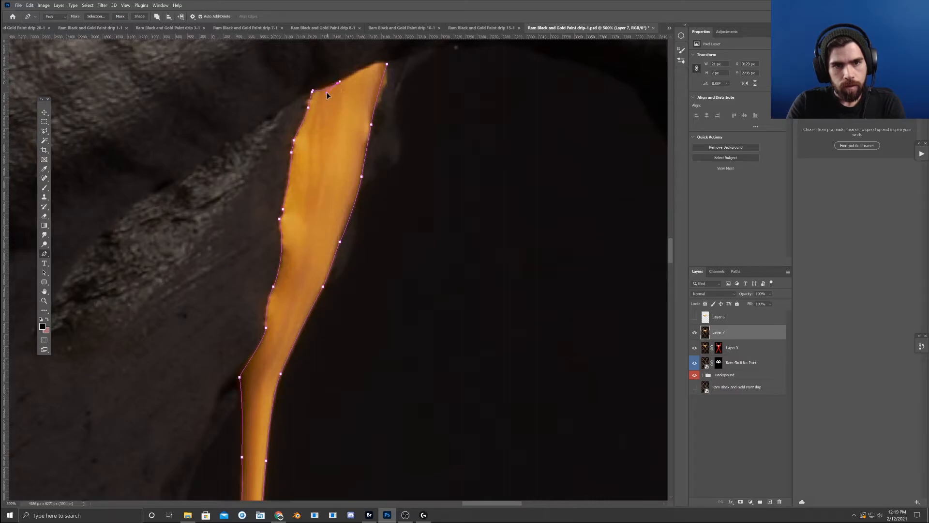
click(375, 63)
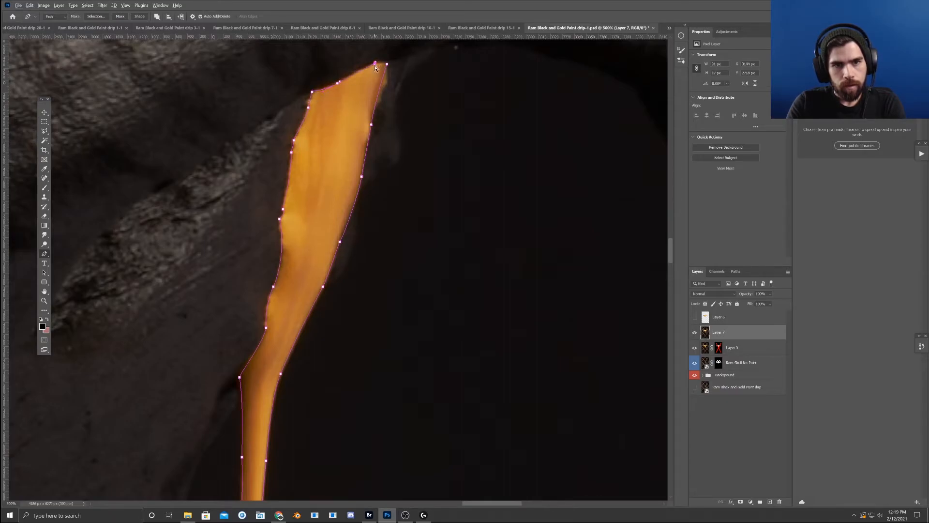
click(386, 63)
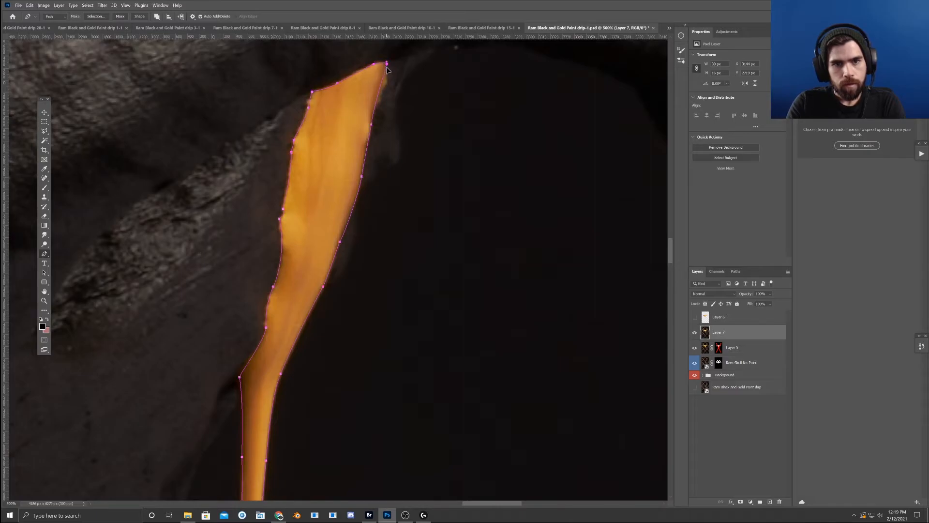
- Convert the closed path to a selection and mask Layer 7 with it
right_click(342, 118)
click(370, 142)
click(502, 146)
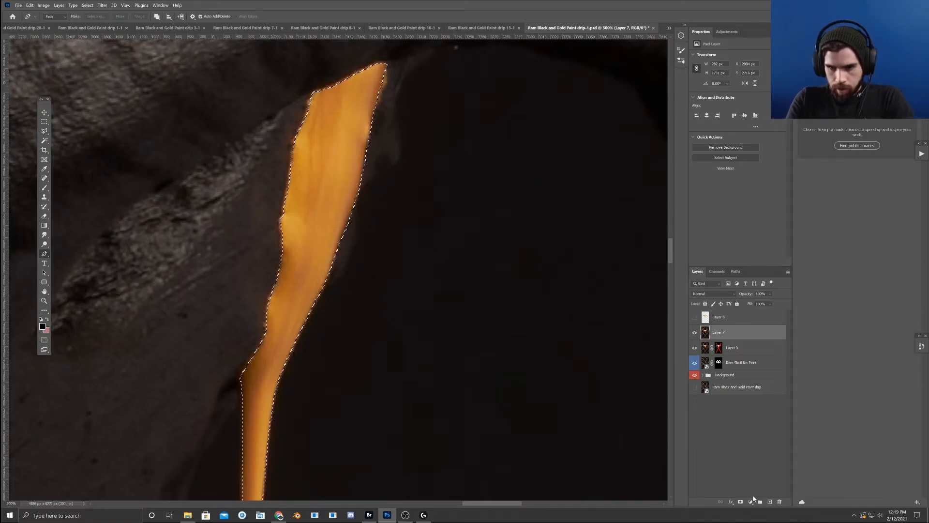
click(740, 501)
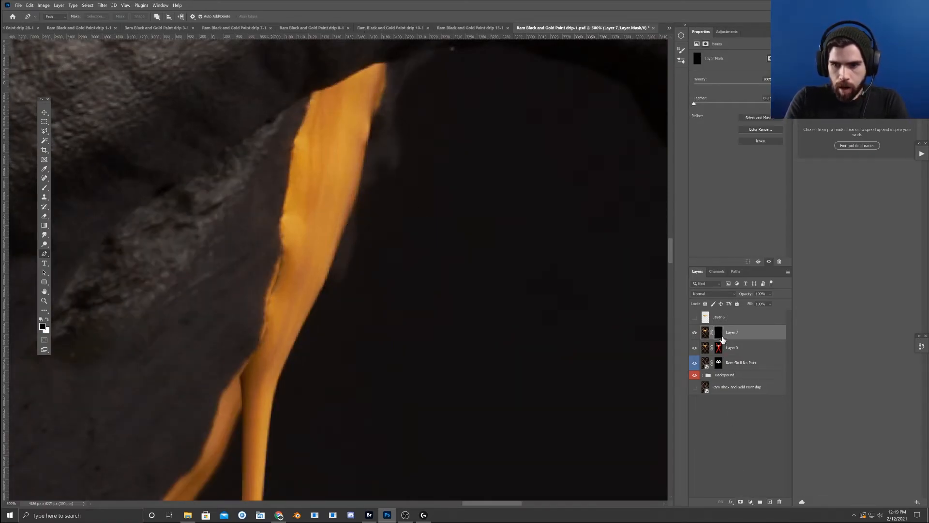
- Disable Layer 7's mask and start a new path around the rounded tip of the detached drop below
right_click(720, 336)
click(738, 339)
drag(461, 448, 396, 150)
drag(379, 331, 426, 289)
key(ctrl+minus)
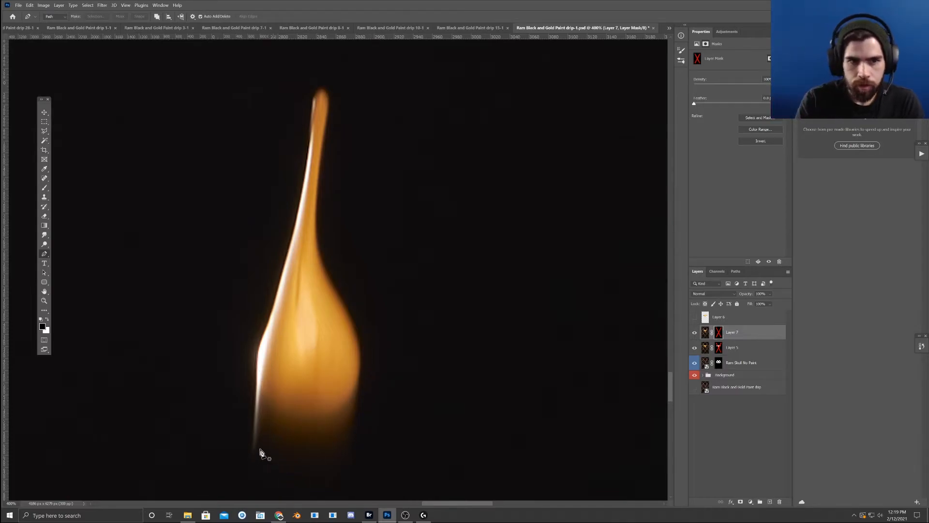
drag(379, 241, 387, 367)
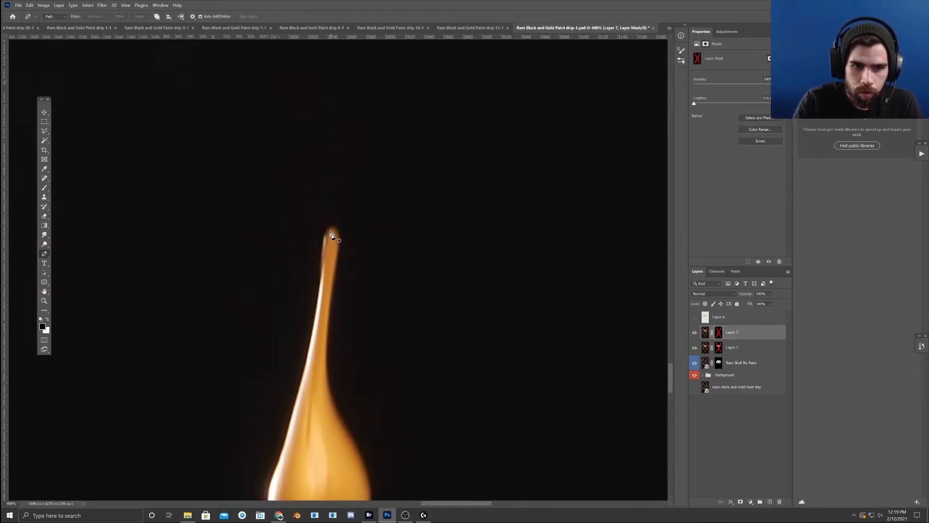
click(329, 227)
click(339, 235)
drag(333, 231, 335, 224)
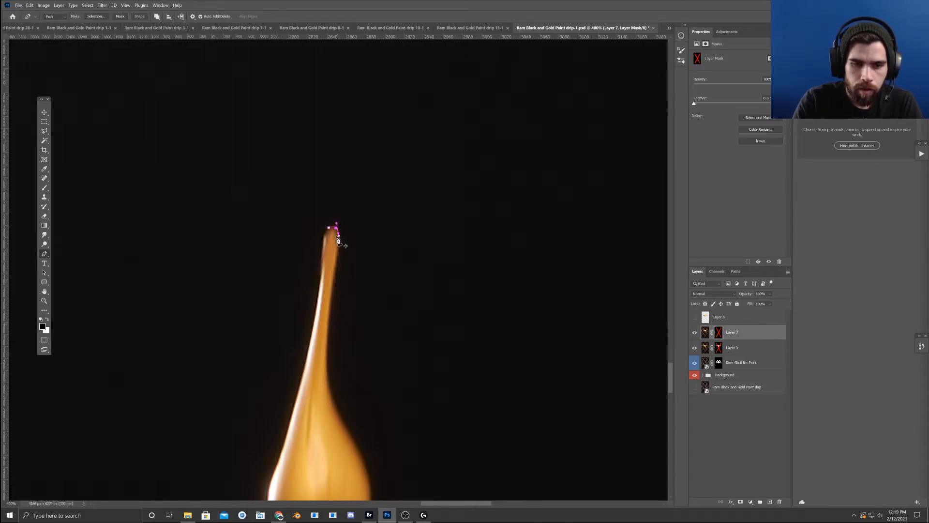
- Trace the right edge of the drop's narrow neck down to where the bulb begins to widen
click(330, 294)
drag(331, 294, 333, 273)
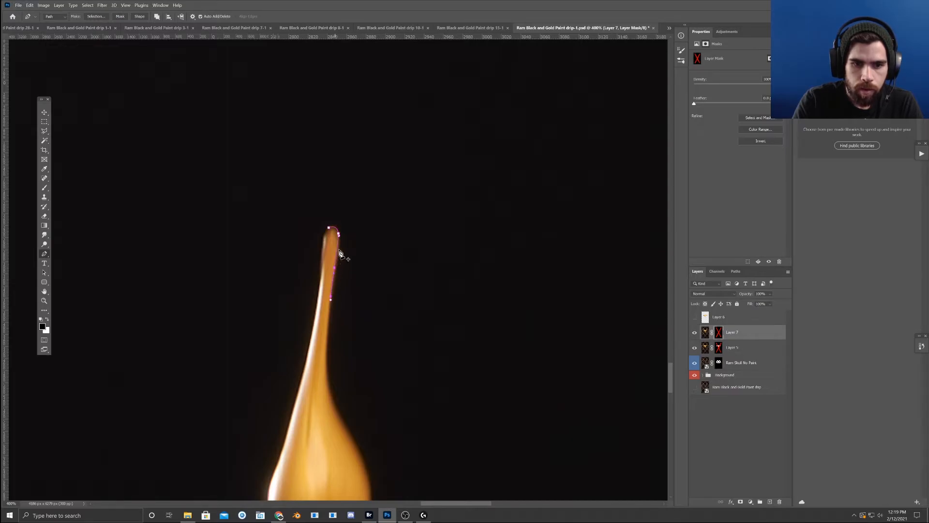
drag(338, 235, 339, 238)
scroll(329, 305, down, 3)
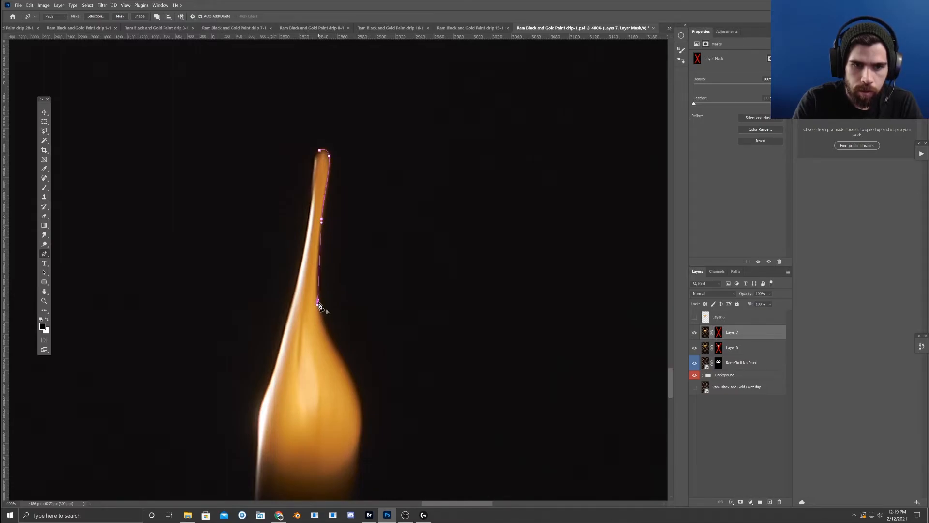
drag(318, 299, 316, 279)
drag(343, 313, 327, 264)
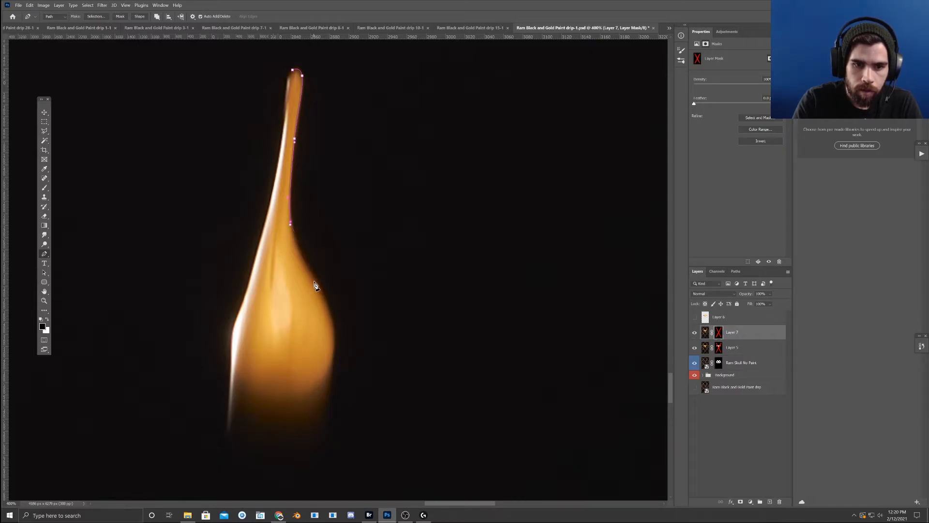
- Curve the path around the bulb's right side and rounded bottom to its left edge, cutting off the faded end
click(299, 260)
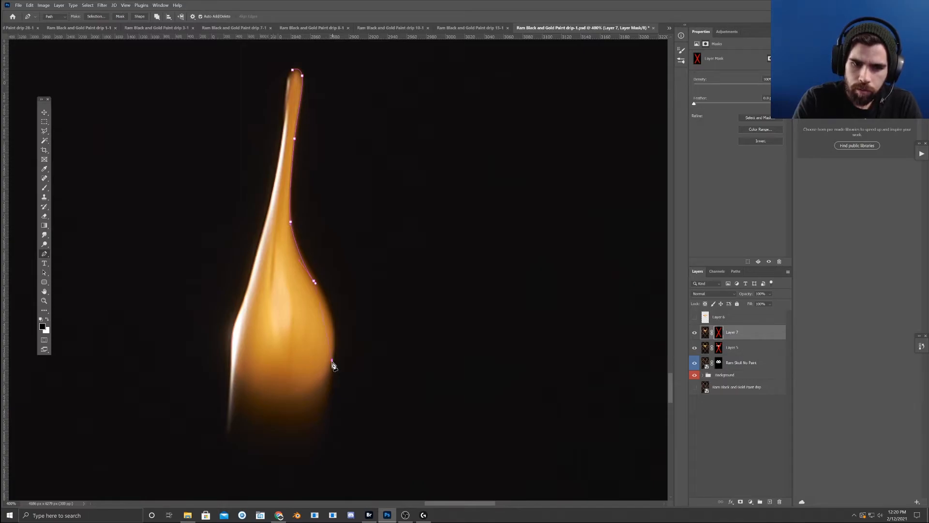
drag(333, 360, 340, 319)
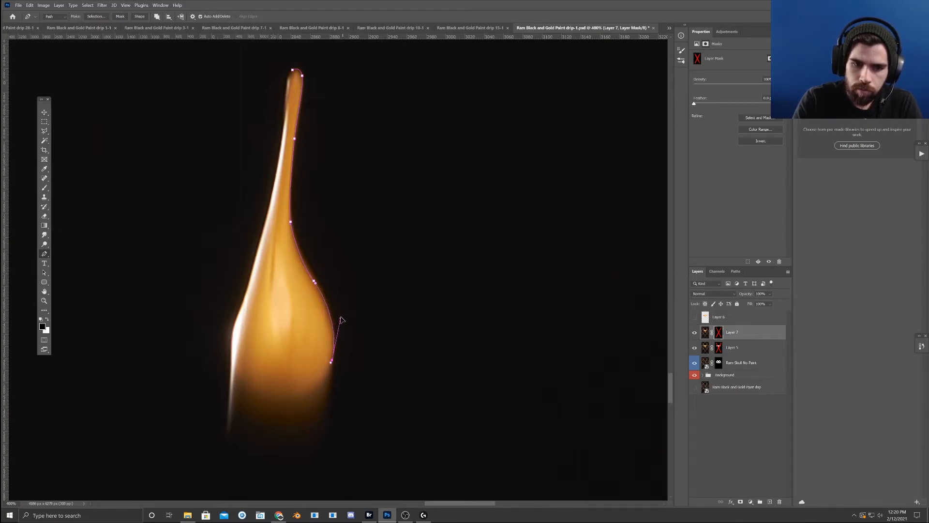
drag(294, 394, 327, 389)
drag(231, 353, 240, 405)
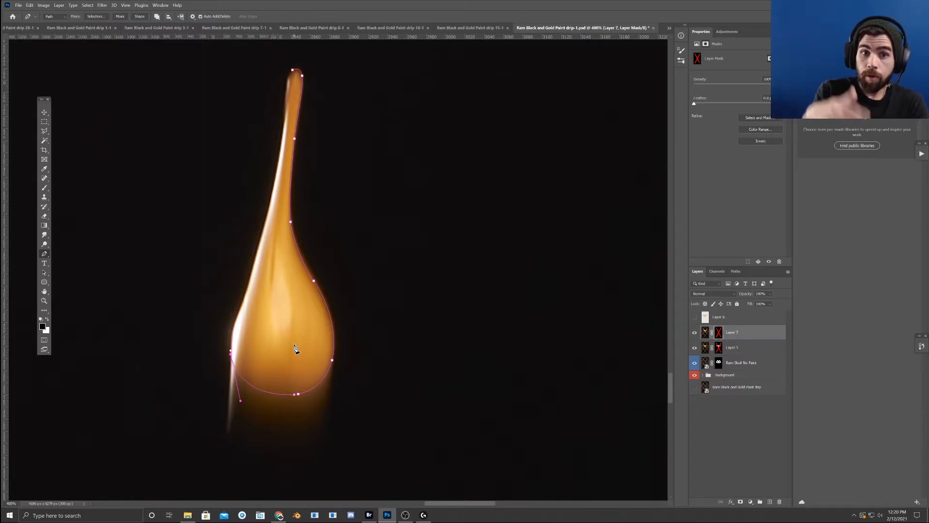
- Trace the highlighted left edge up the bulb and neck, closing the path at the drop's tip
click(238, 314)
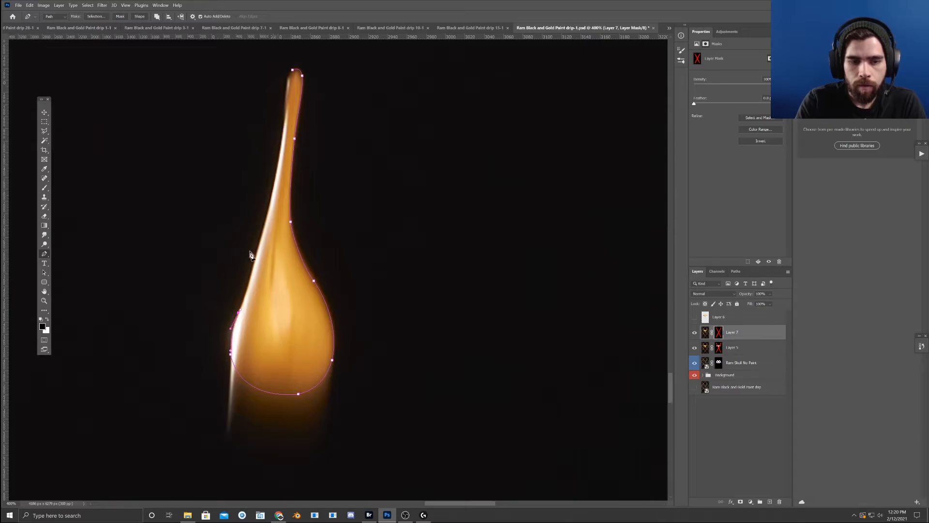
drag(273, 193, 273, 201)
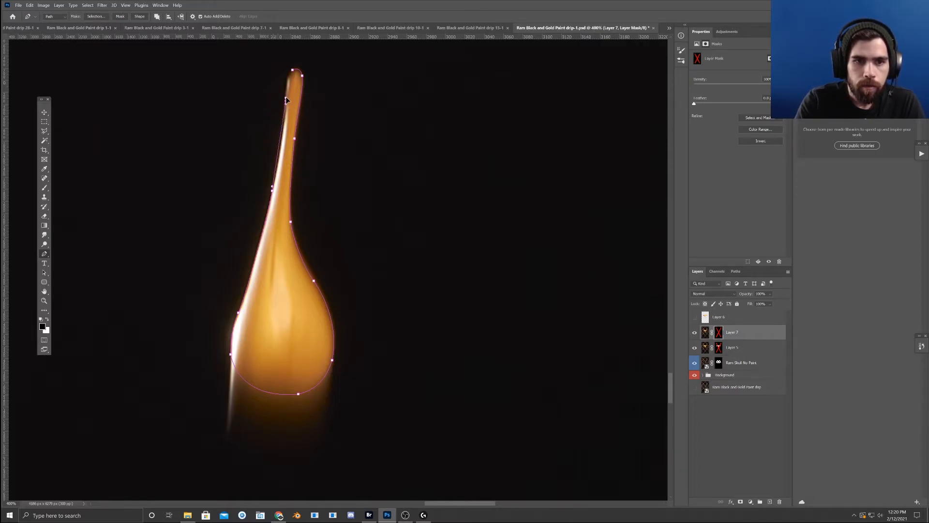
drag(285, 141, 280, 161)
click(295, 74)
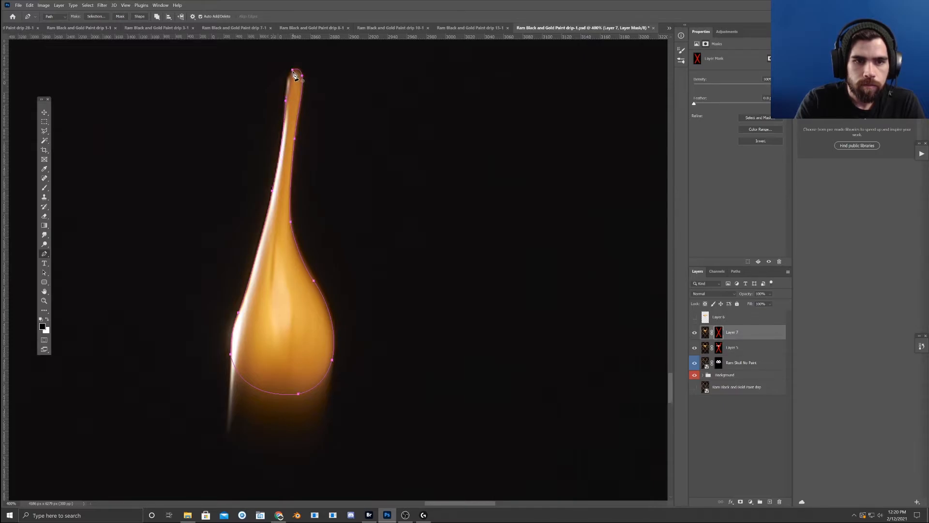
- Convert the drop path to a selection, fill it with white on Layer 7's mask, re-enable the mask and deselect
right_click(297, 85)
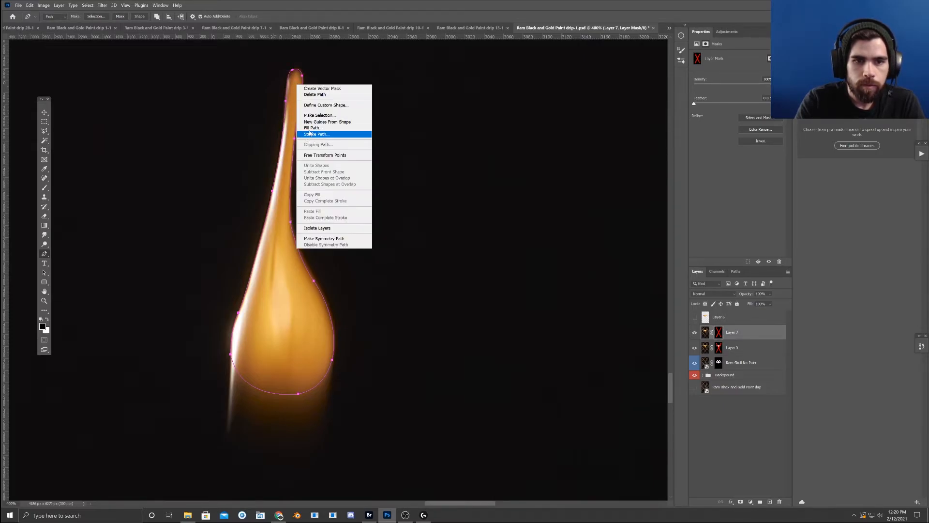
click(320, 116)
click(507, 147)
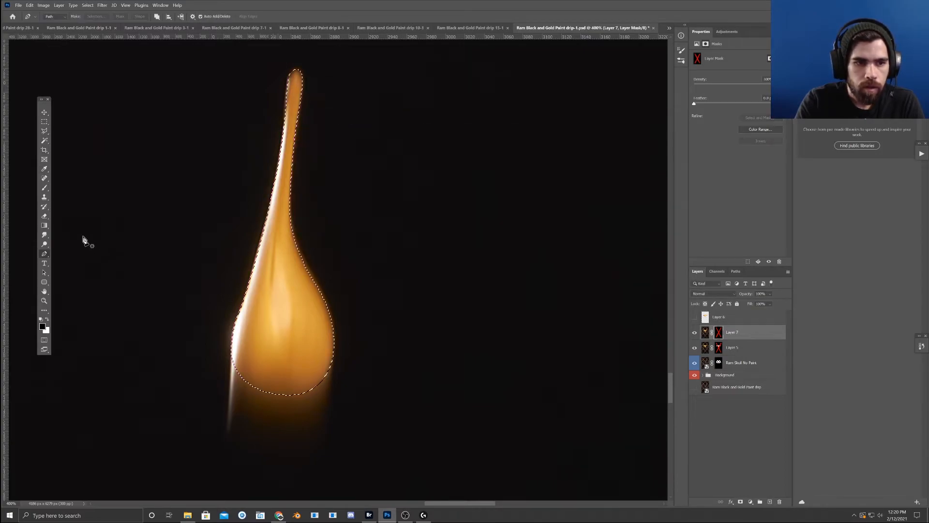
drag(44, 225, 73, 234)
key(x)
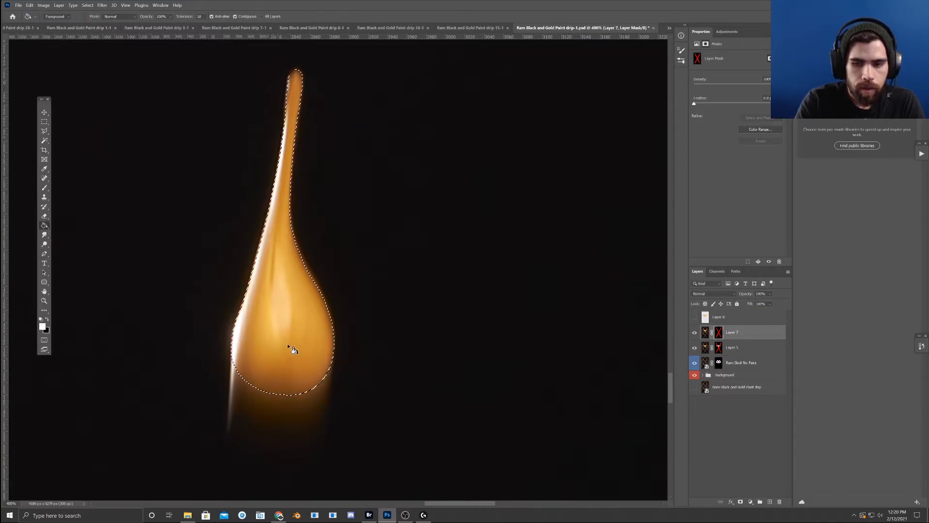
right_click(719, 331)
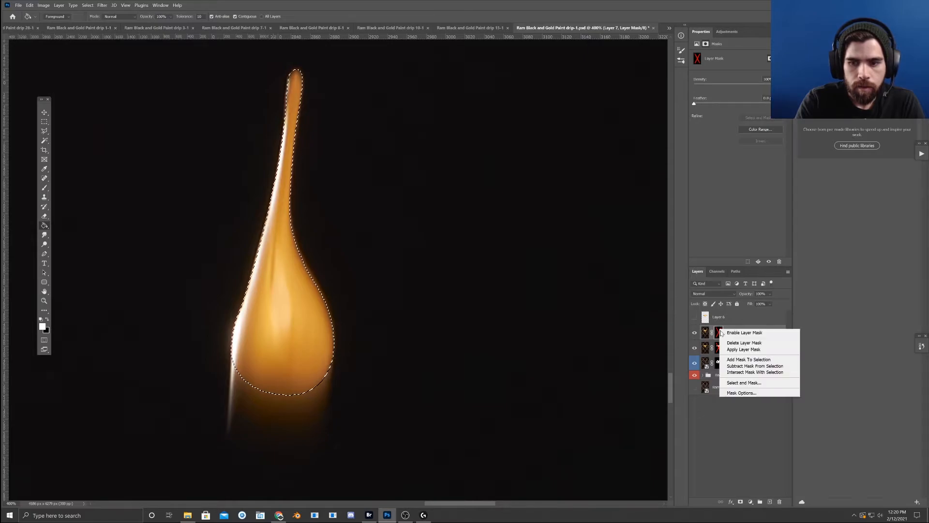
click(734, 333)
key(ctrl+d)
click(45, 122)
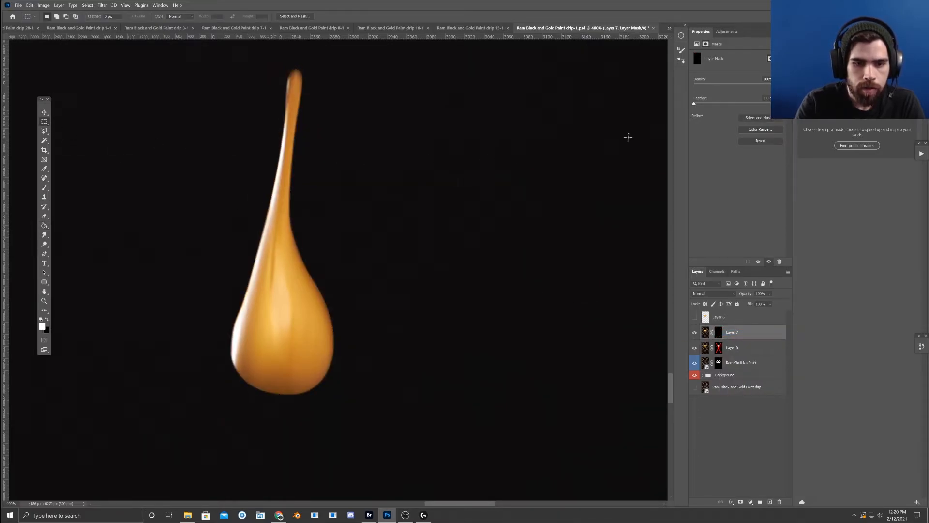
- Hide Layer 5 and show the gold paint of Layer 6 above the masked drip
key(ctrl+minus)
key(ctrl+minus)
key(ctrl+minus)
key(ctrl+minus)
key(ctrl+minus)
key(ctrl+minus)
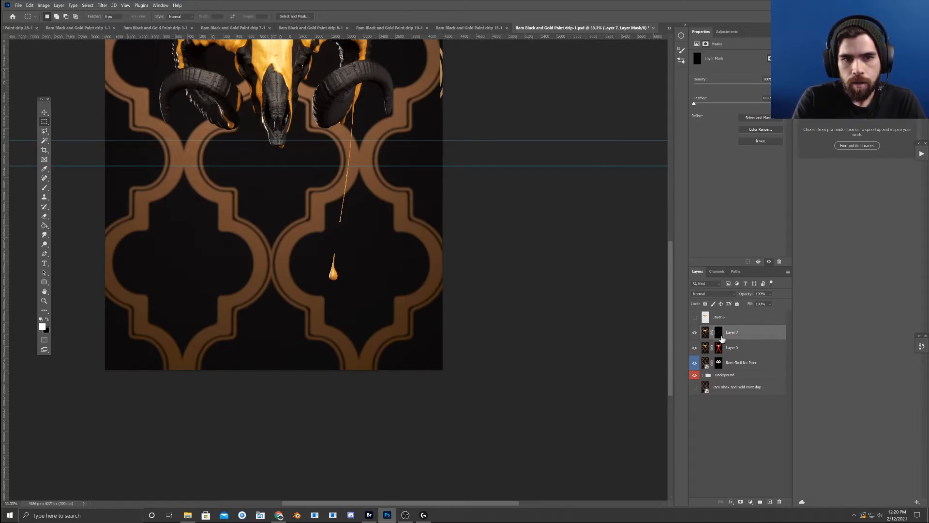
click(695, 348)
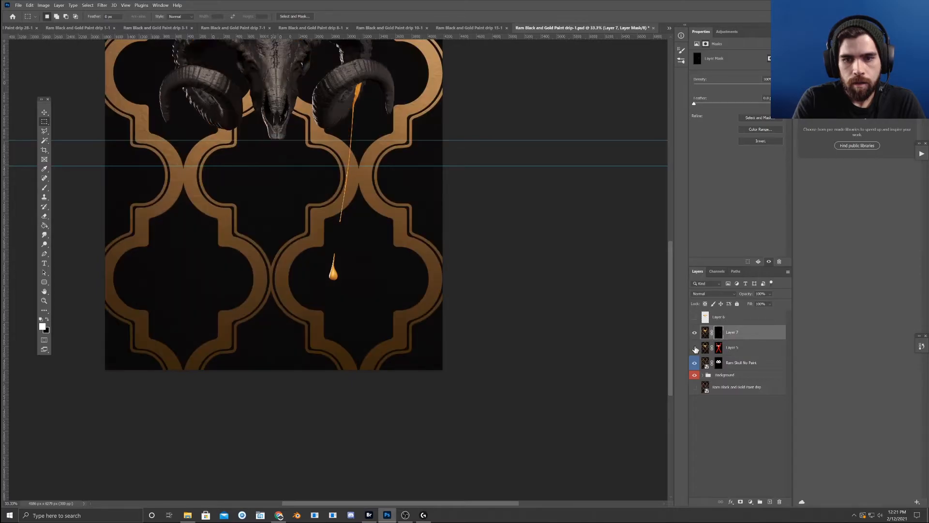
click(695, 317)
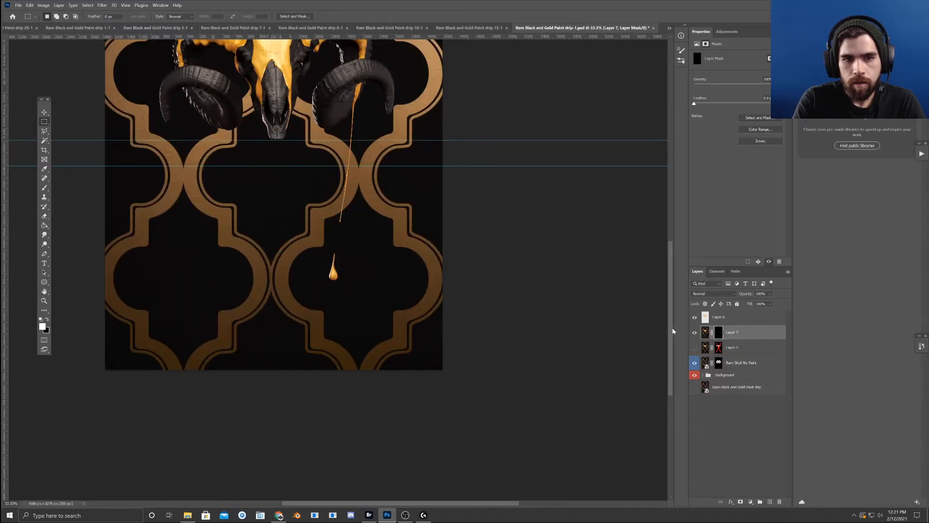
drag(516, 174, 516, 311)
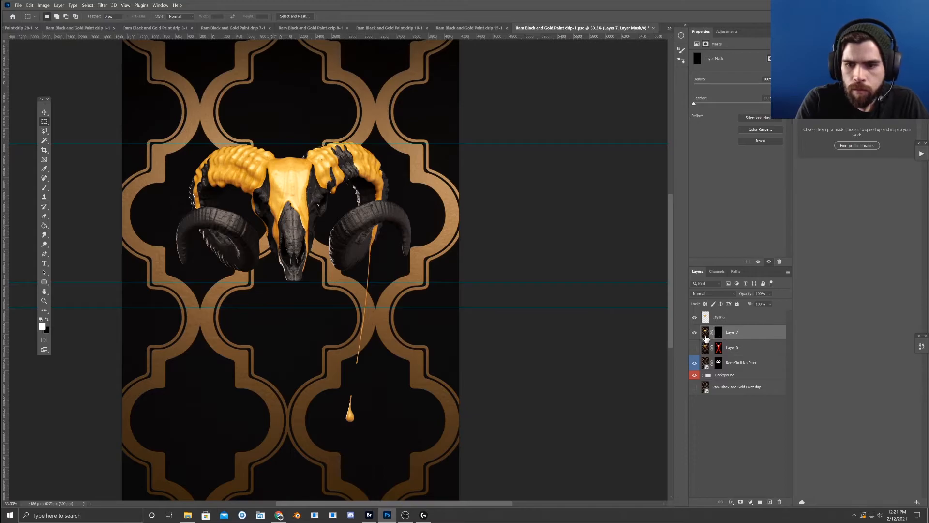
- Try to warp Layer 7's image by pulling its lower-right corner outward to straighten the long drip and drop
click(705, 332)
click(694, 317)
click(29, 6)
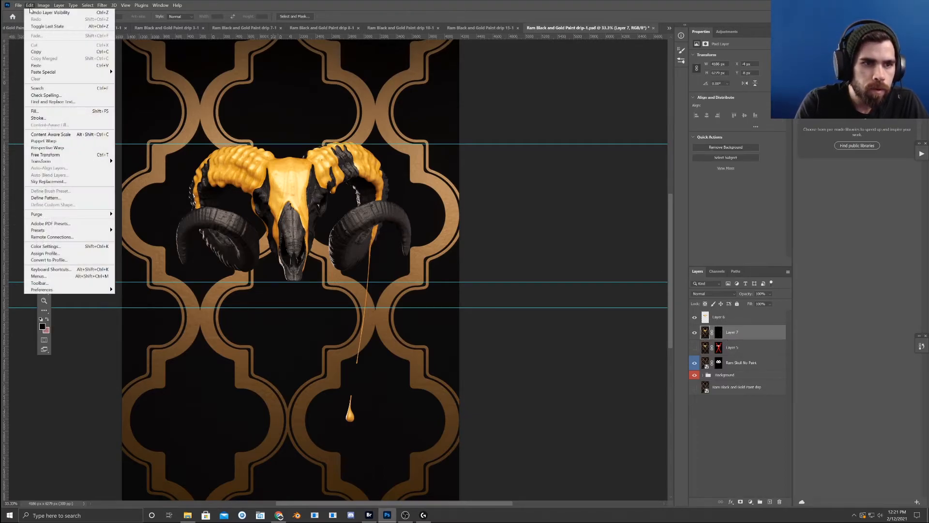
mouse_move(71, 162)
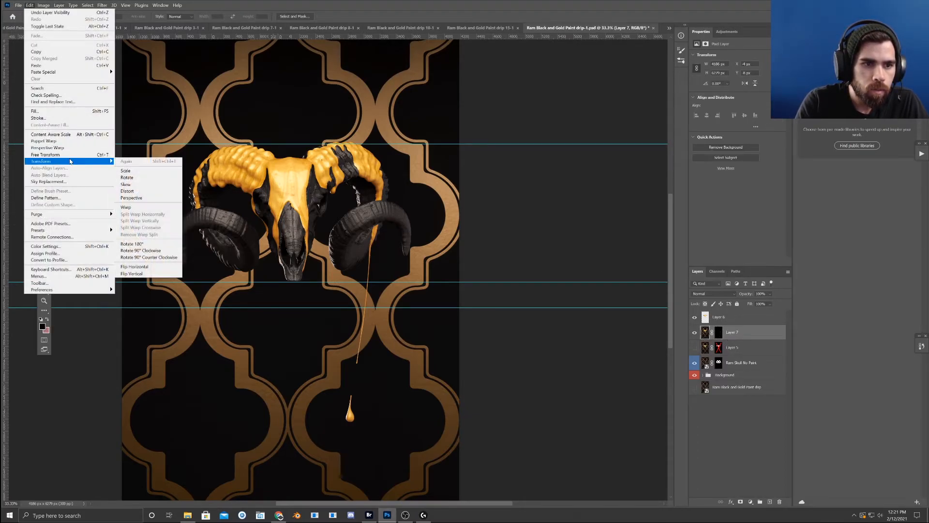
click(148, 208)
scroll(544, 326, down, 5)
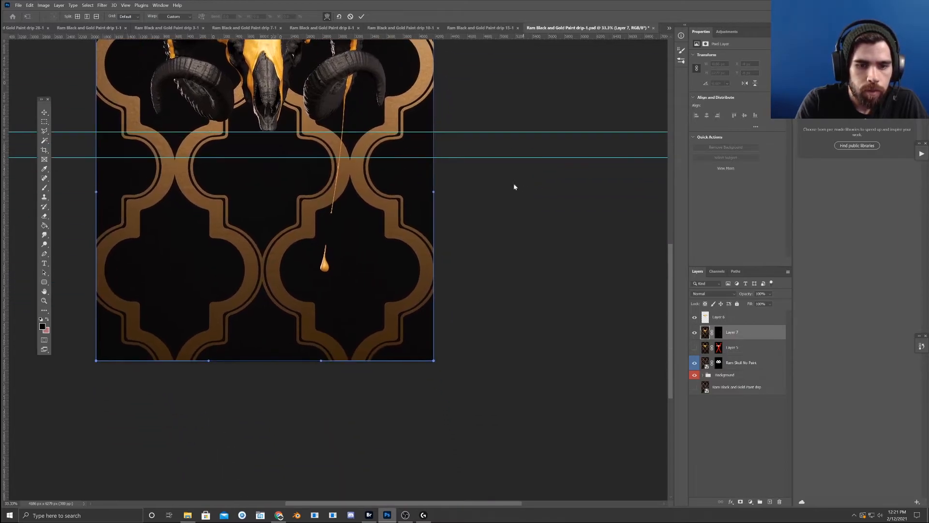
drag(434, 364, 536, 362)
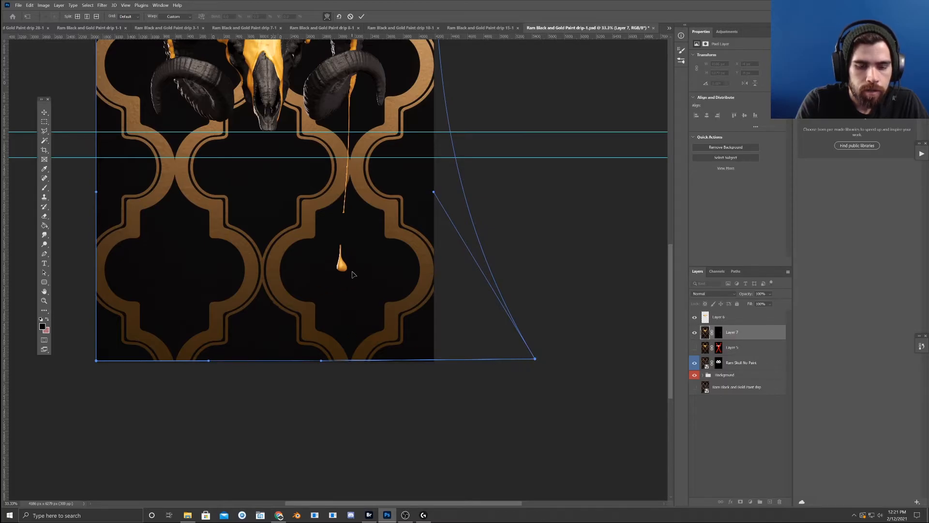
key(ctrl+z)
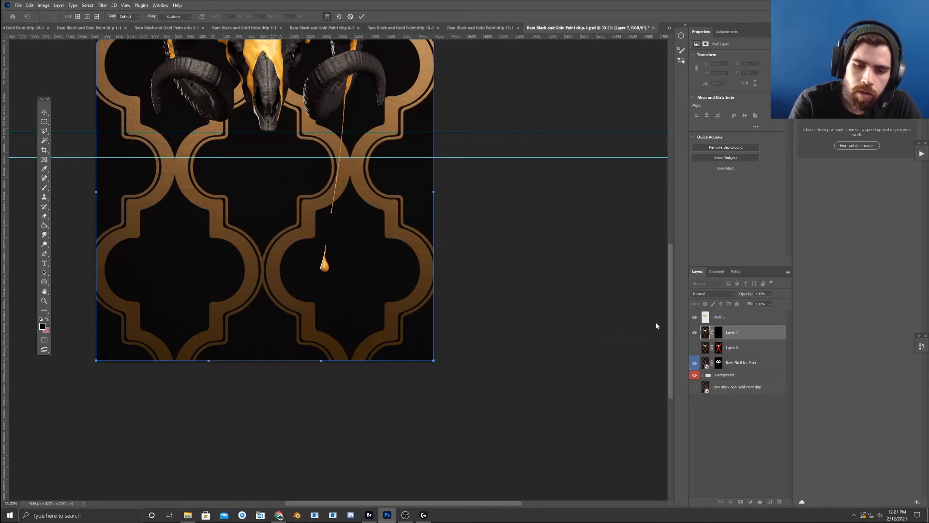
- Hide the Background group, Ram Skull No Paint and Layer 6, and paste a merged copy of the visible drips as a new layer
click(694, 375)
click(695, 318)
key(ctrl+a)
click(30, 5)
click(48, 60)
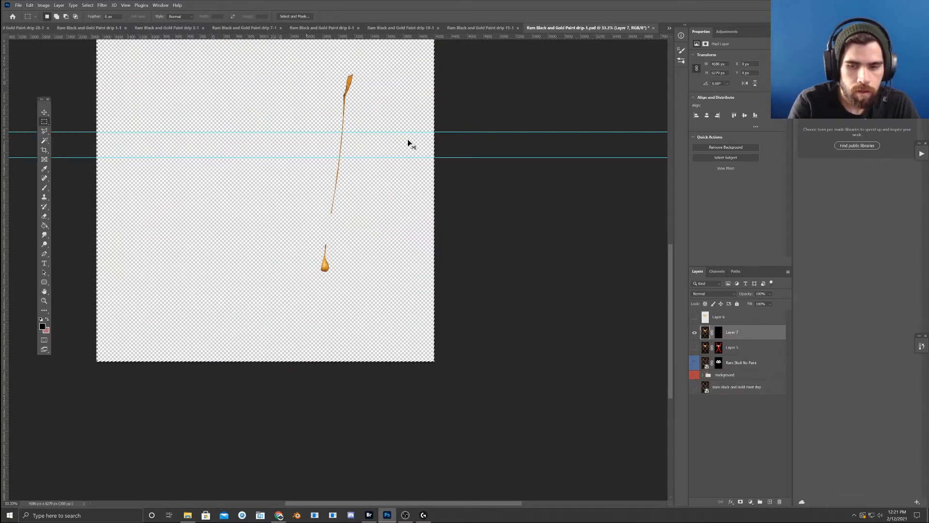
key(ctrl+v)
- Move the pasted drip copy over the original and nudge it into exact alignment at the detached drop
key(v)
drag(257, 201, 326, 266)
scroll(346, 251, up, 3)
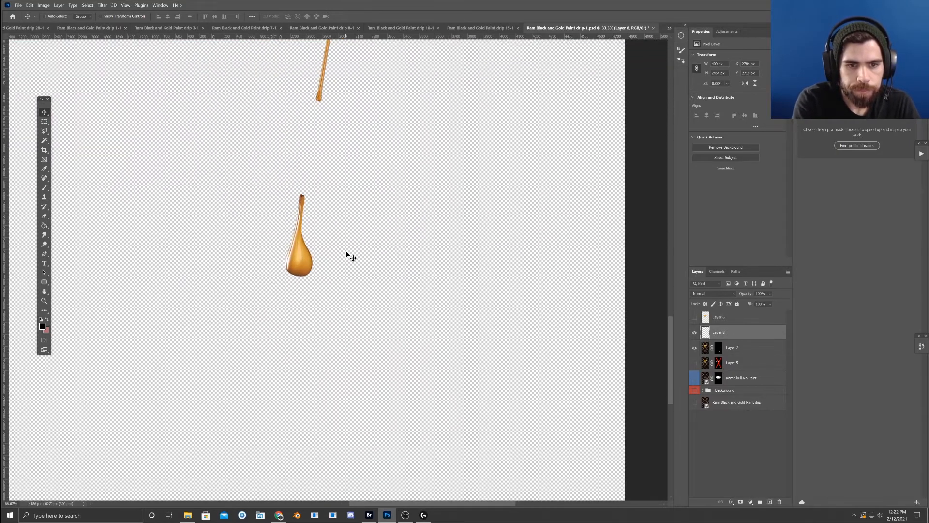
key(Left)
key(Left)
key(Left)
key(Left)
key(Left)
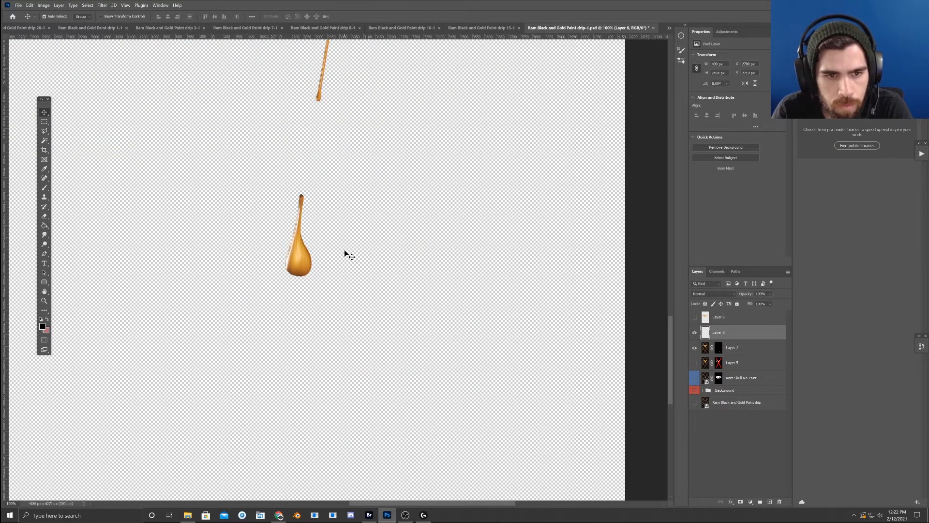
key(Up)
key(Left)
key(Left)
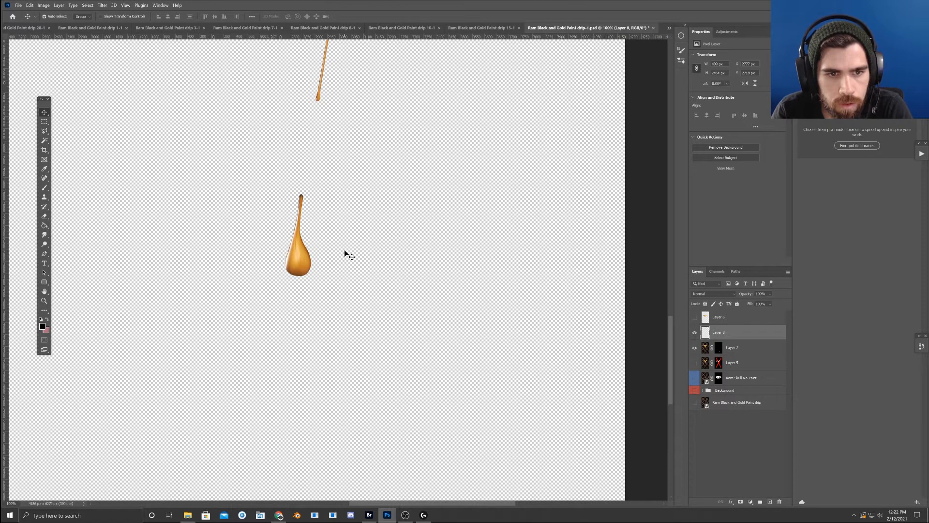
- Check the copy's alignment along the upper drip and hide Layer 7
drag(440, 180, 442, 377)
drag(454, 85, 433, 372)
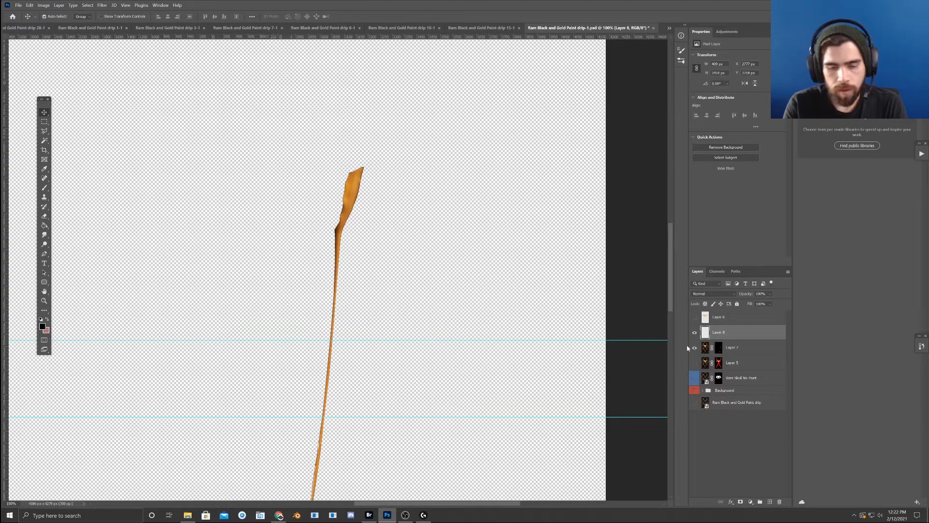
key(ctrl+minus)
key(ctrl+minus)
key(ctrl+minus)
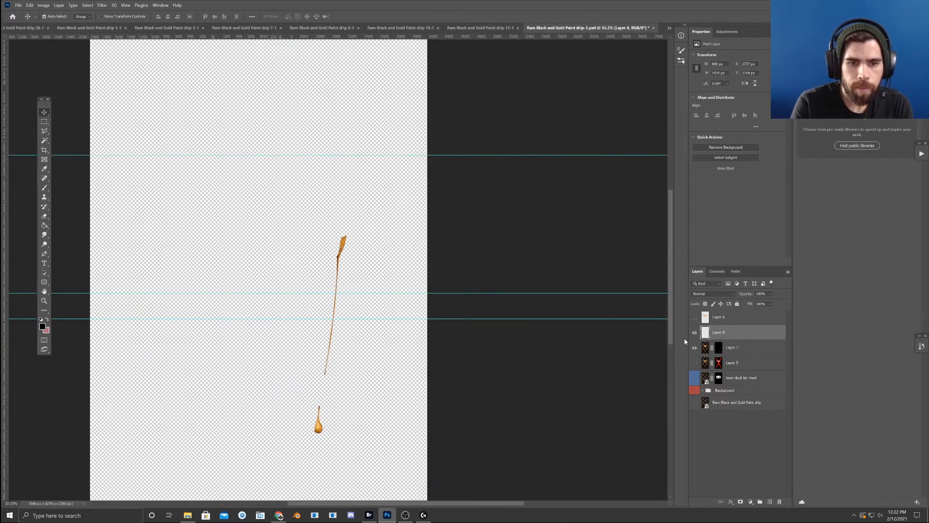
click(102, 5)
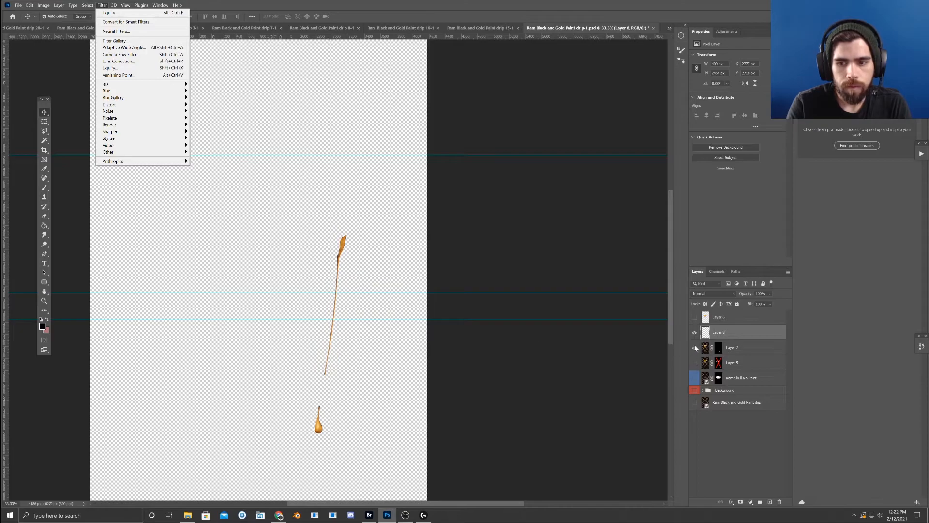
click(695, 349)
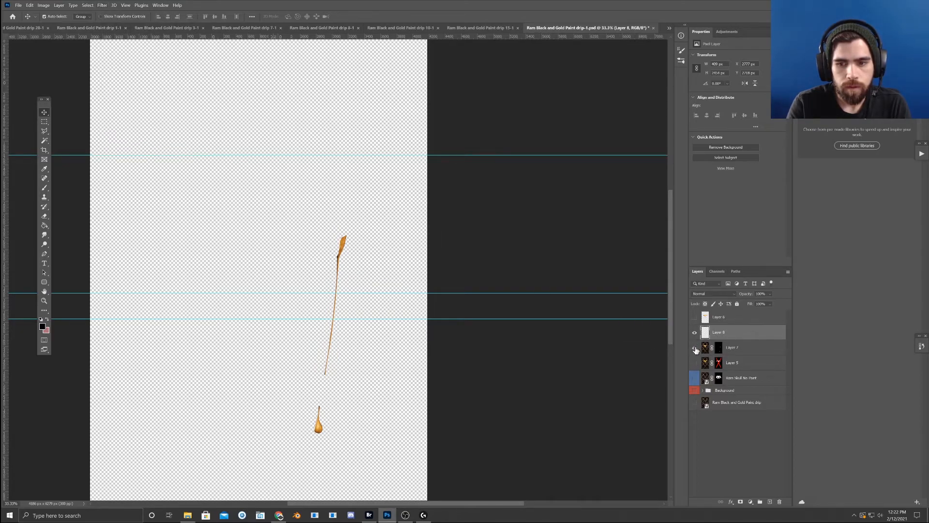
- Liquify Layer 8 with a brush large enough to span the drip and drop, pushing their lower part right until the drip hangs nearly vertical
click(102, 5)
click(131, 68)
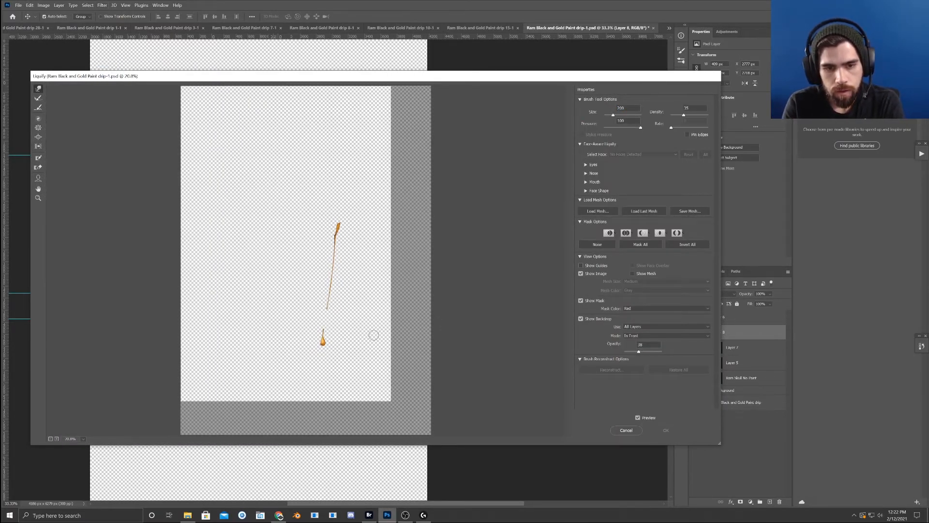
key(bracketright)
key(bracketright)
key(bracketright)
key(bracketright)
key(bracketright)
key(bracketright)
key(bracketright)
key(bracketright)
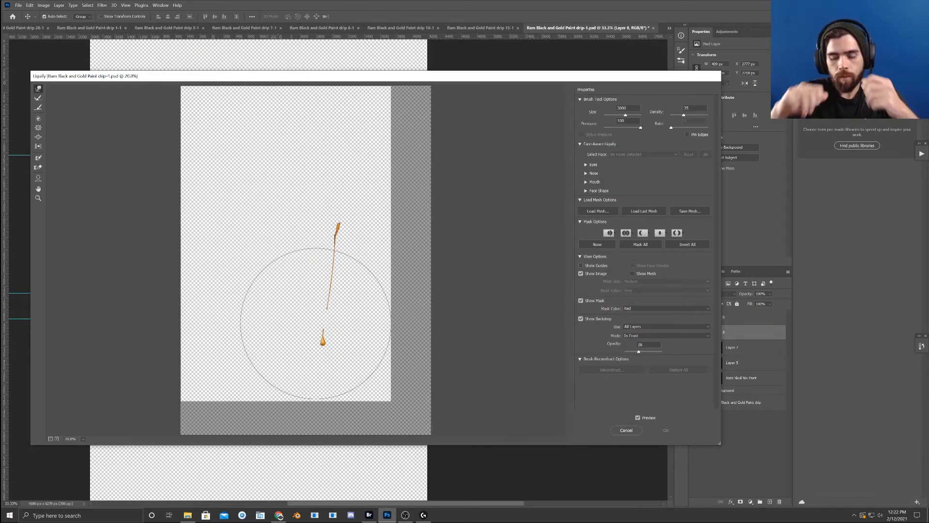
key(bracketright)
key(bracketright)
key(bracketright)
key(bracketright)
key(bracketright)
key(bracketright)
key(bracketright)
key(bracketright)
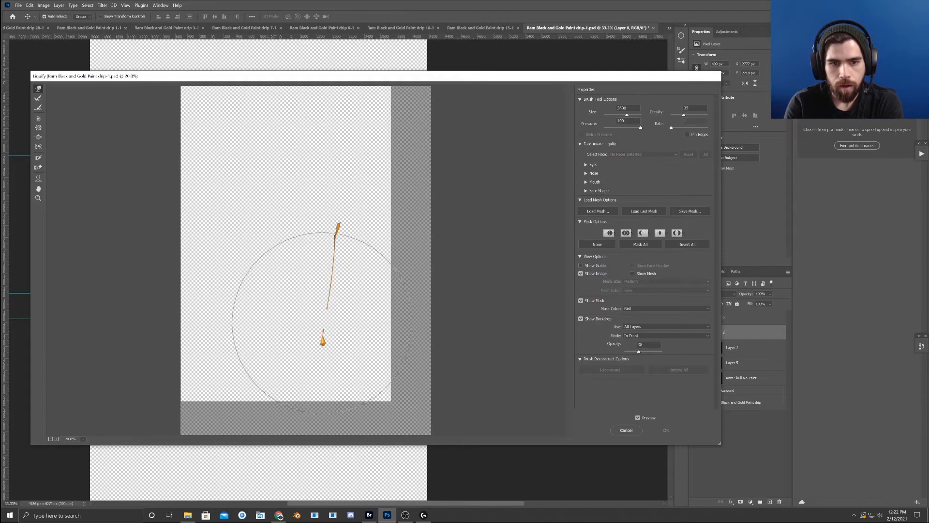
key(bracketright)
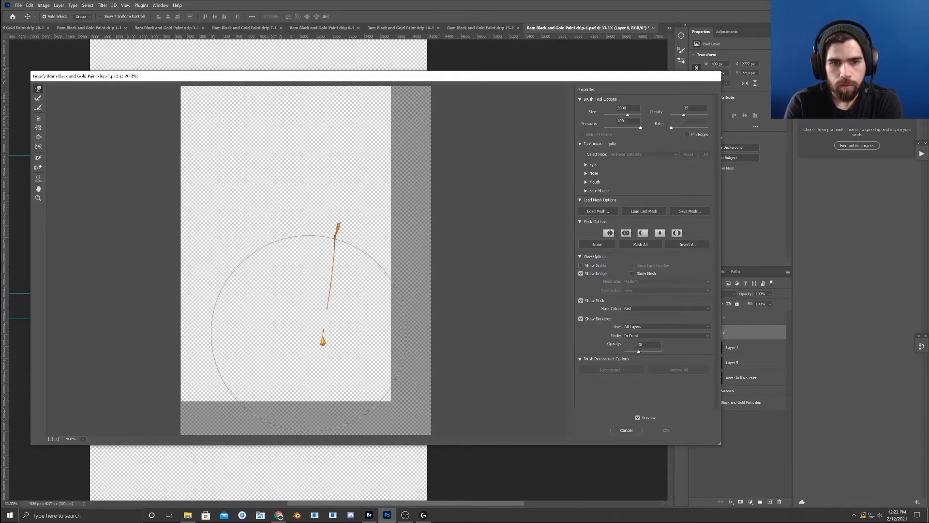
drag(310, 334, 322, 335)
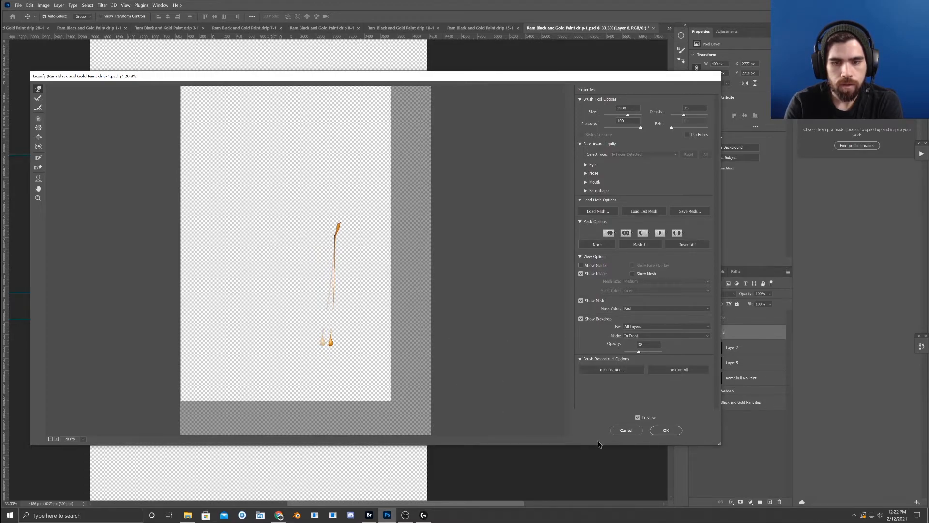
click(666, 429)
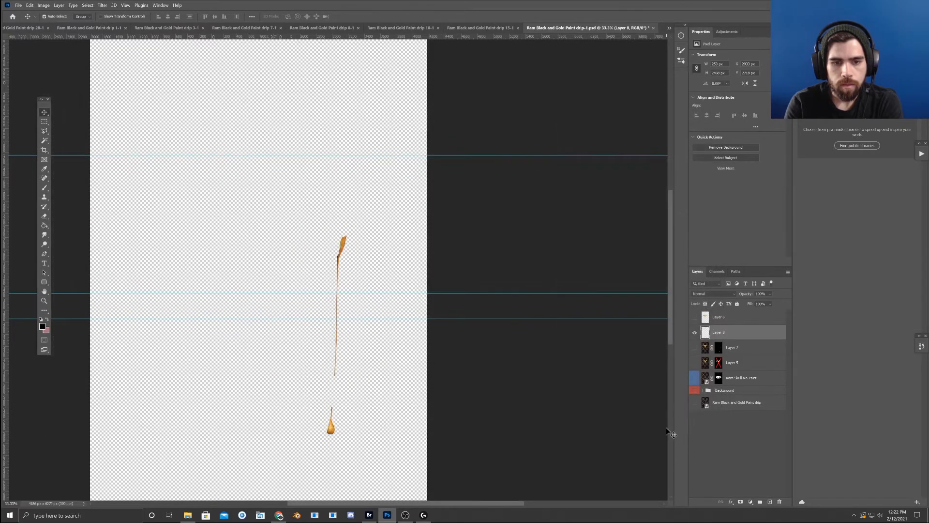
- Compare the liquified drip with Layers 7 and 5, and move Layer 5 to the bottom of the layer stack
click(695, 362)
click(695, 362)
click(695, 358)
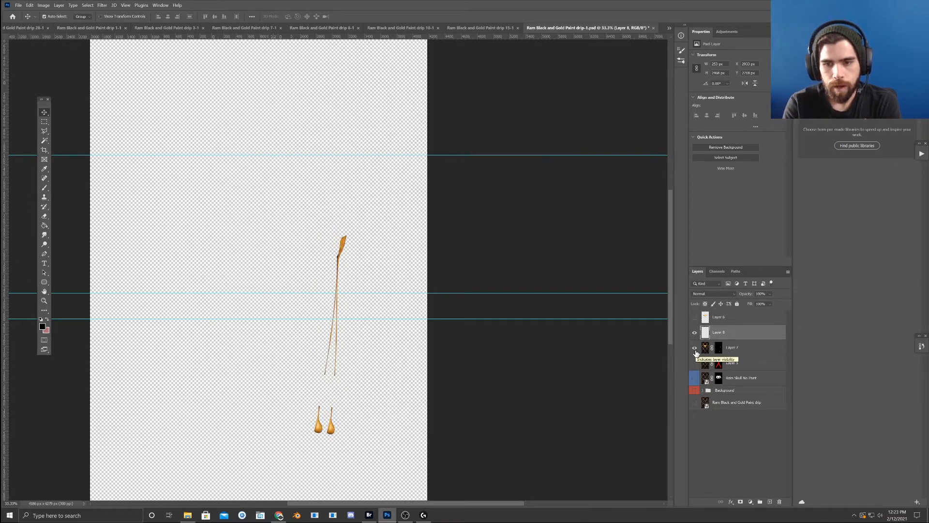
click(695, 350)
click(695, 364)
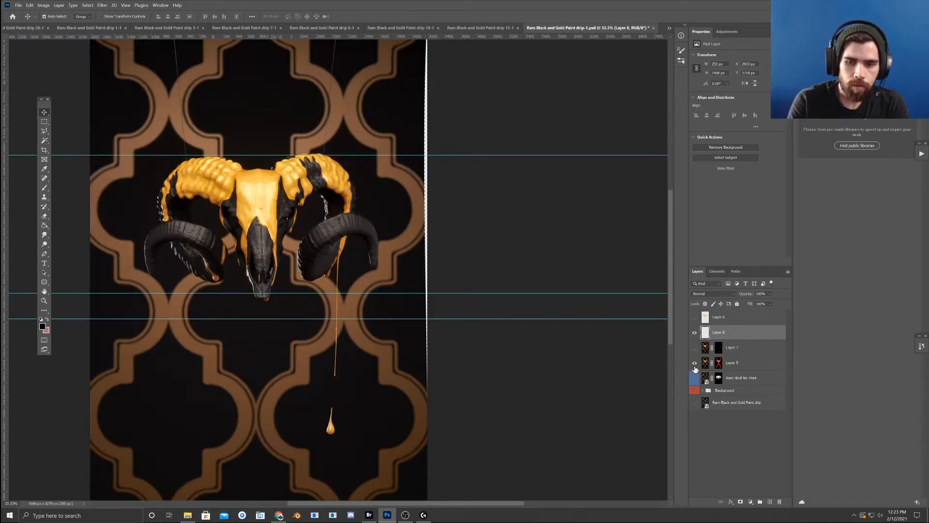
click(694, 364)
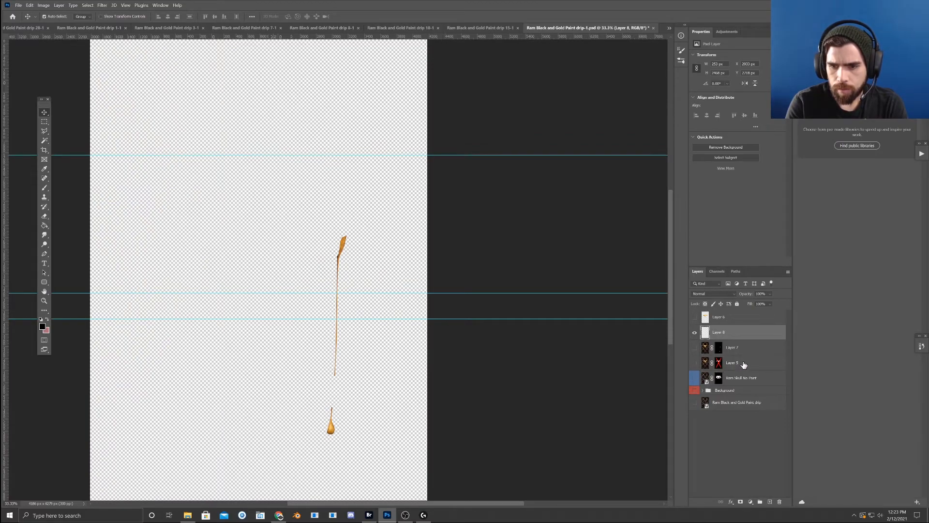
drag(741, 366, 745, 432)
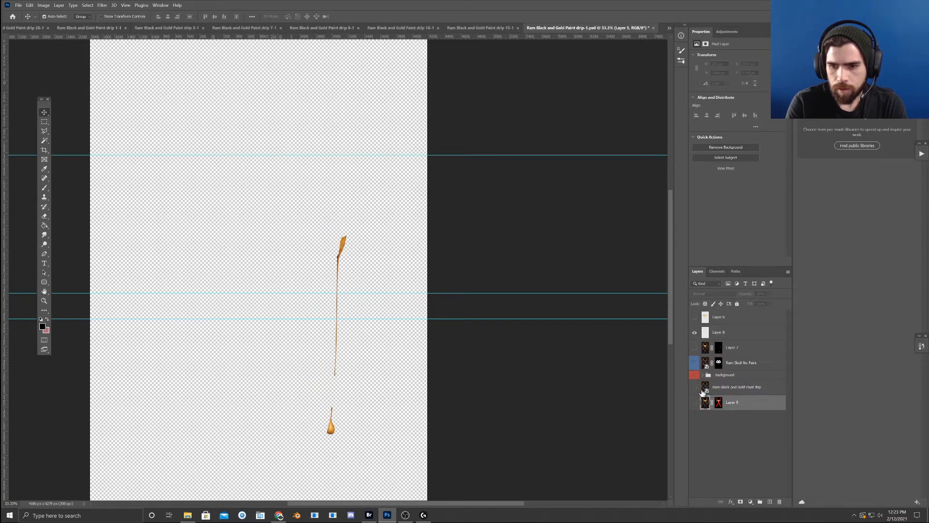
- Show Ram Skull No Paint, Layer 6 and the Background group again, keeping Layer 7 hidden after a brief comparison
click(694, 348)
click(695, 348)
click(695, 348)
click(695, 363)
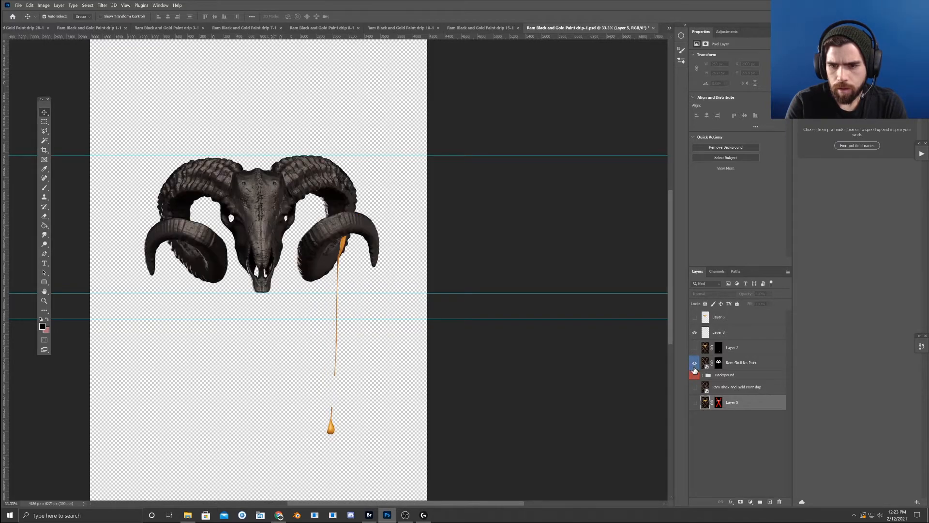
click(695, 317)
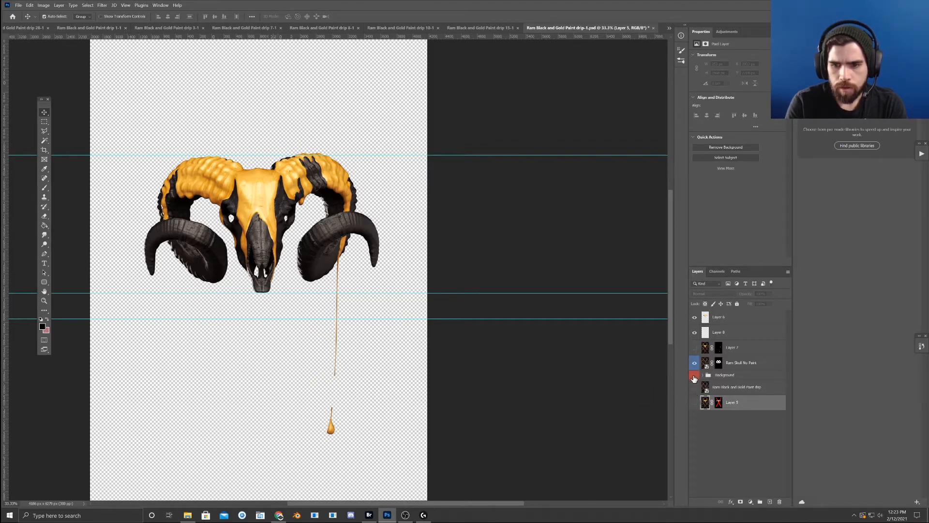
click(695, 376)
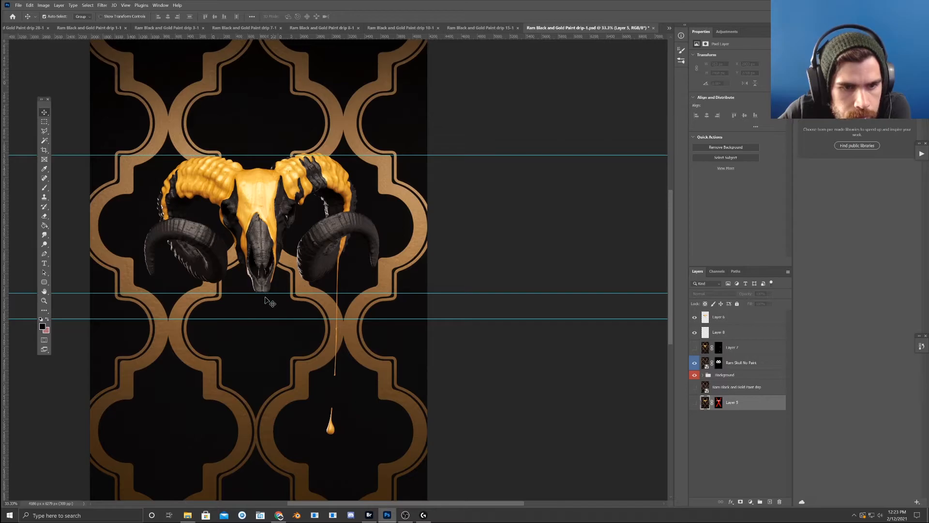
- Copy the merged image from the Ram Black and Gold Paint drip 7-1 document and paste it as the top layer of the composite
click(244, 28)
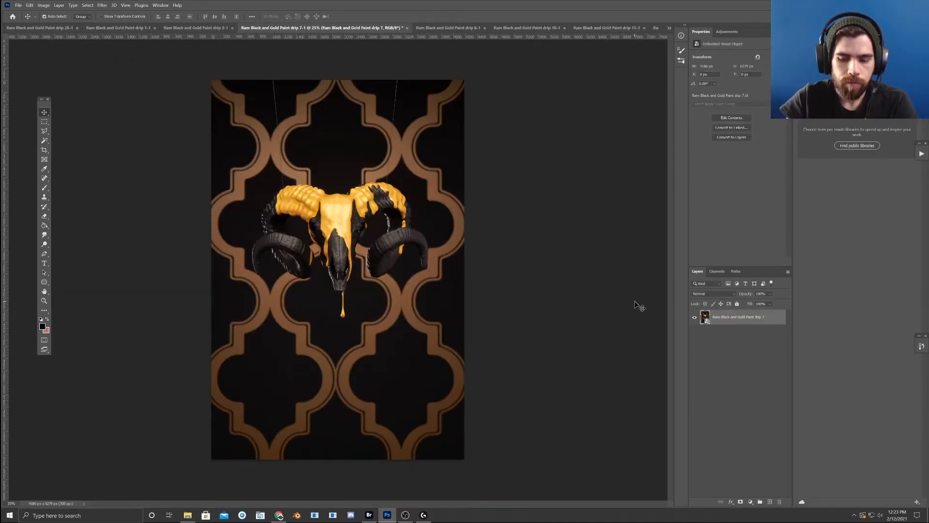
key(ctrl+plus)
key(ctrl+plus)
key(ctrl+plus)
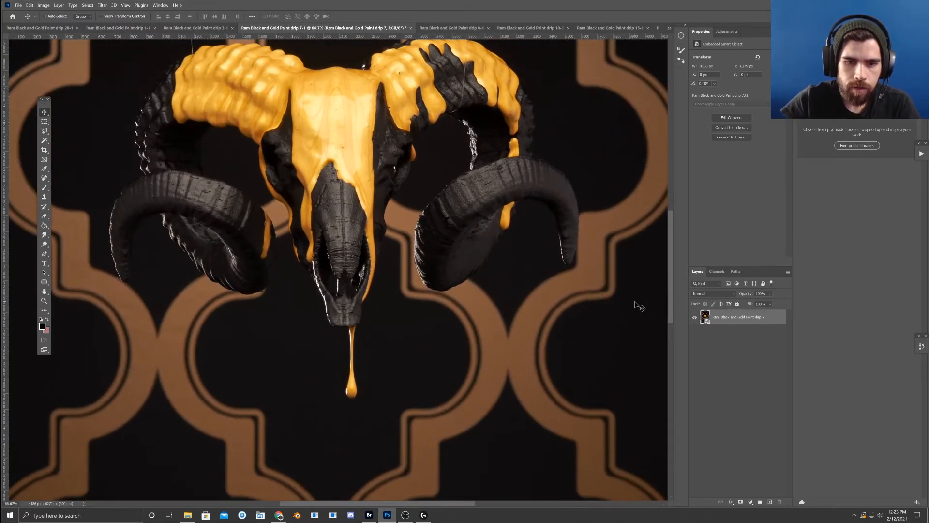
click(30, 6)
click(44, 58)
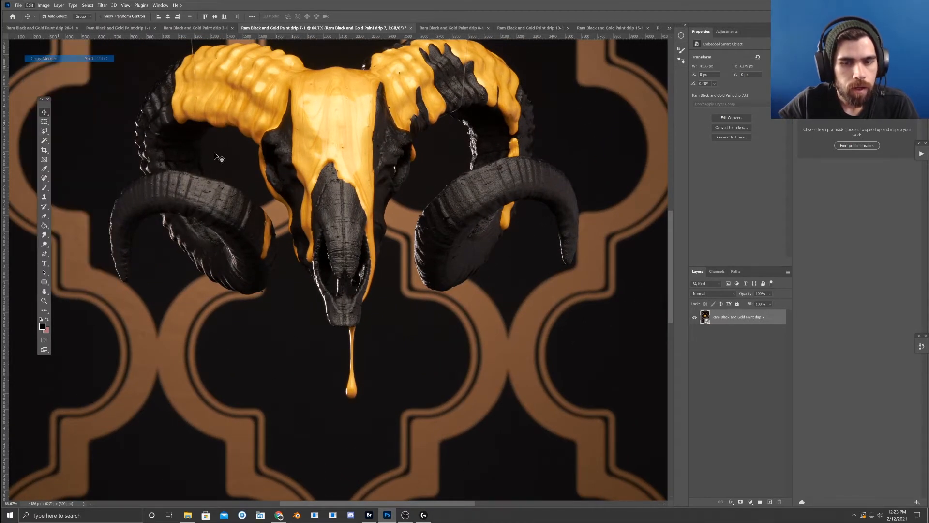
click(667, 28)
click(702, 87)
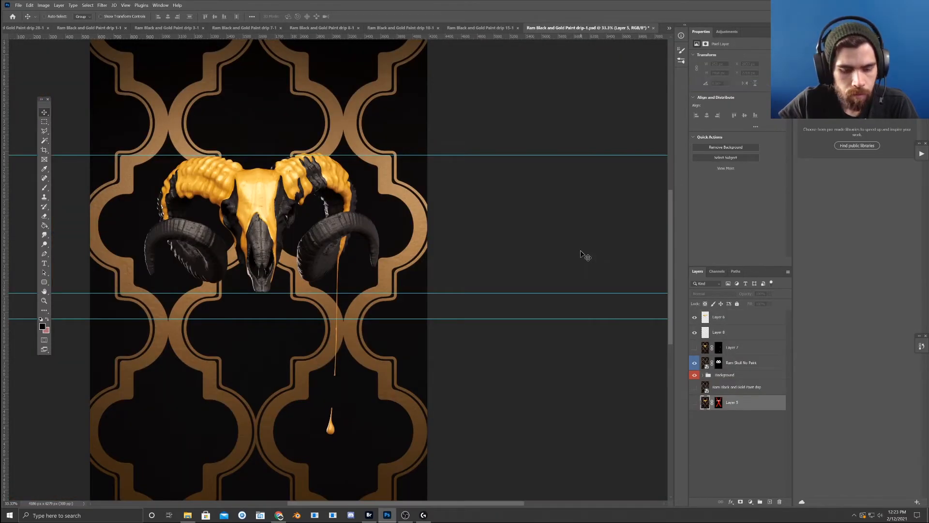
key(ctrl+v)
drag(738, 406, 722, 311)
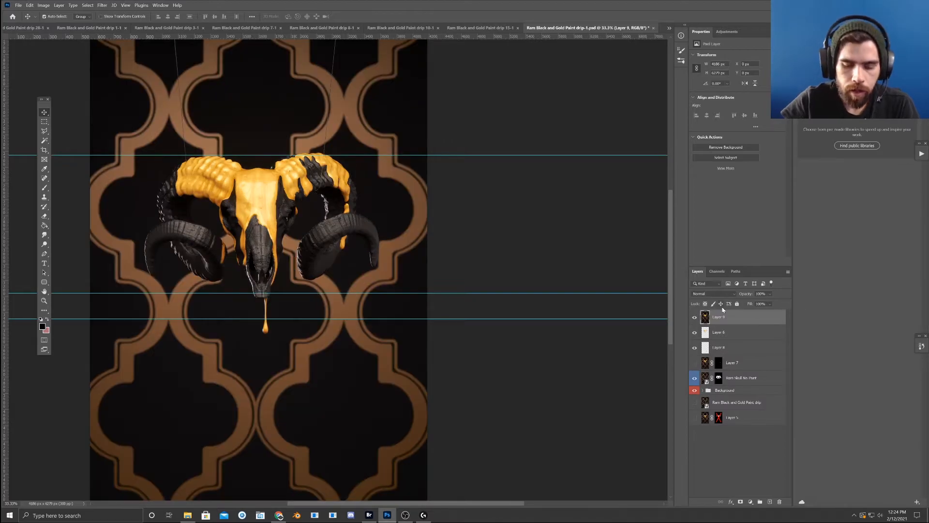
- Trace the right edge of the snout drip on Layer 9 with a Pen path, from the jaw down around the base of the drop
key(ctrl+plus)
key(ctrl+plus)
key(ctrl+plus)
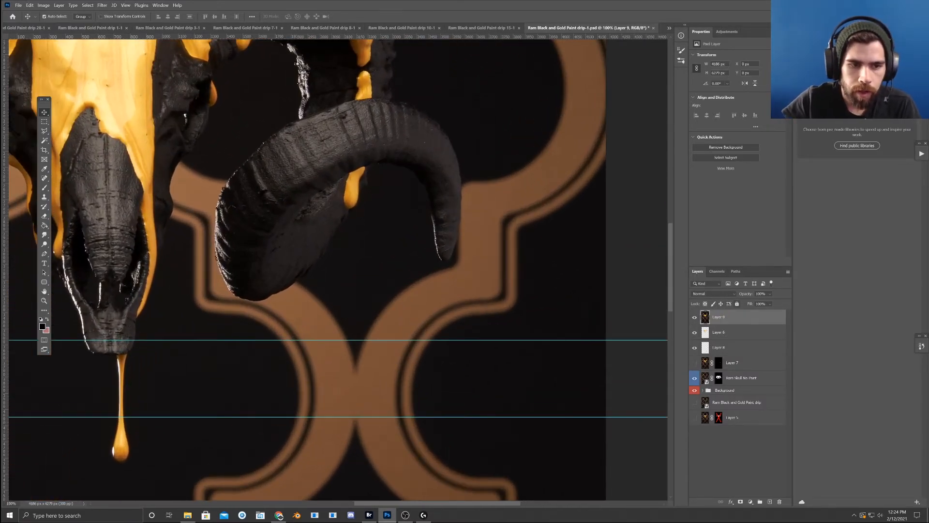
drag(331, 272, 519, 192)
drag(317, 353, 448, 334)
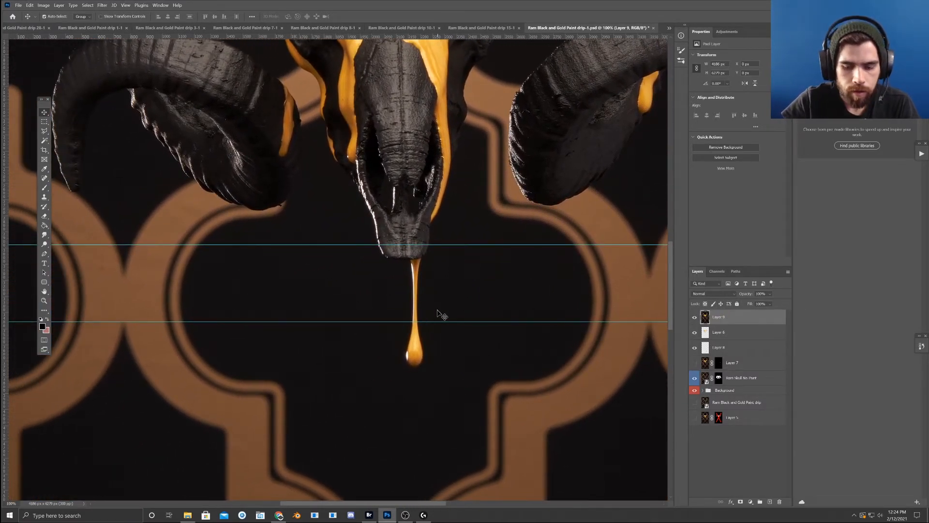
key(ctrl+plus)
drag(548, 323, 385, 184)
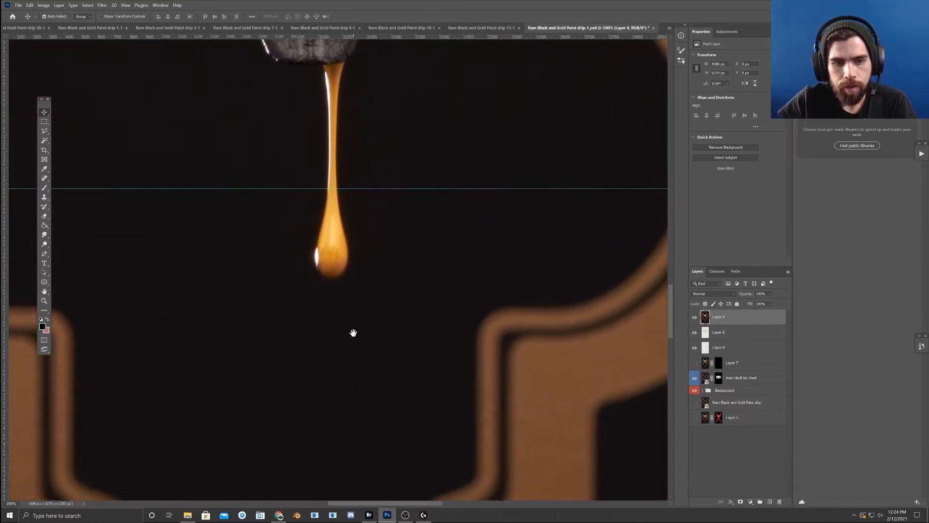
click(44, 254)
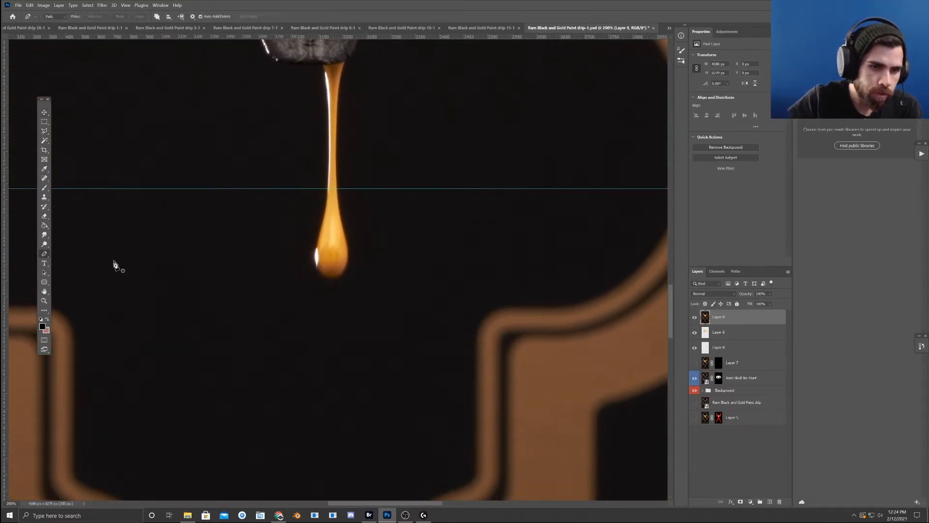
click(345, 61)
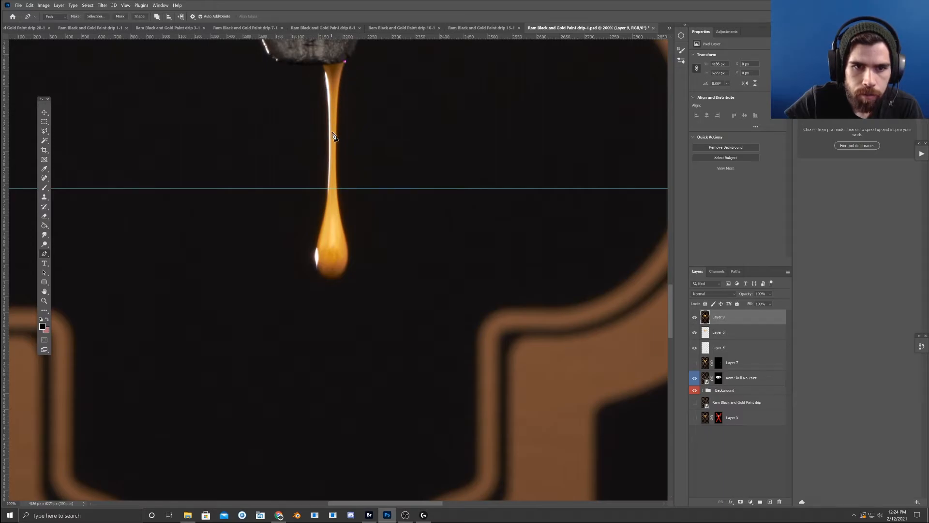
click(336, 139)
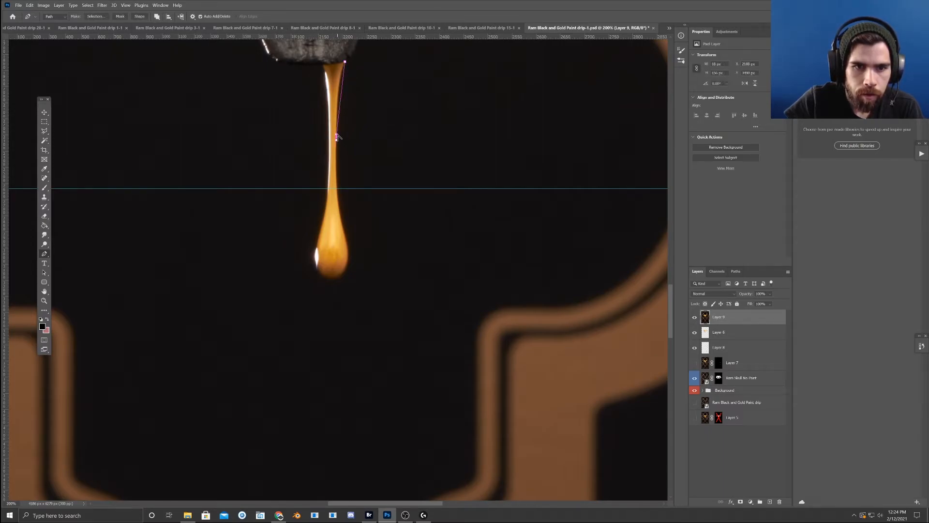
click(341, 223)
drag(338, 187, 335, 184)
click(342, 224)
click(338, 276)
drag(338, 277, 357, 265)
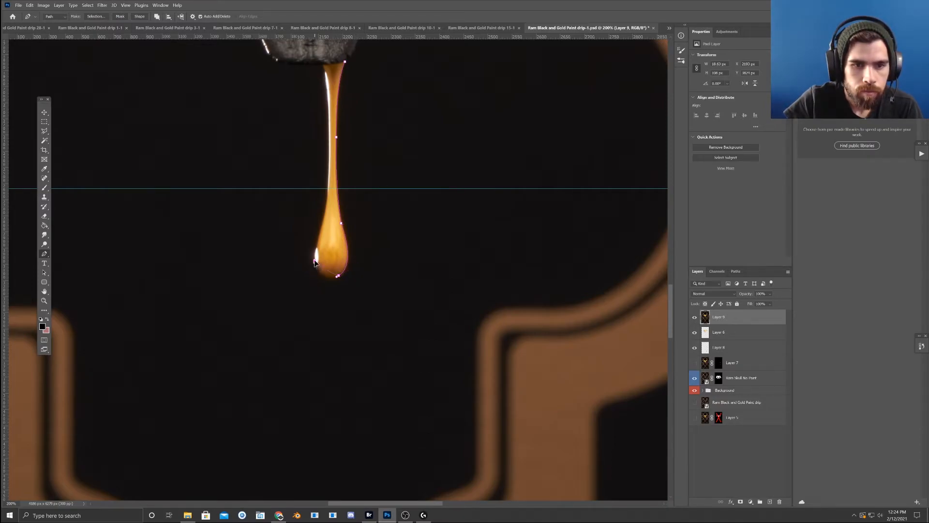
- Continue the path up the left edge of the drop and thin strand, closing it where the drip meets the snout
click(314, 260)
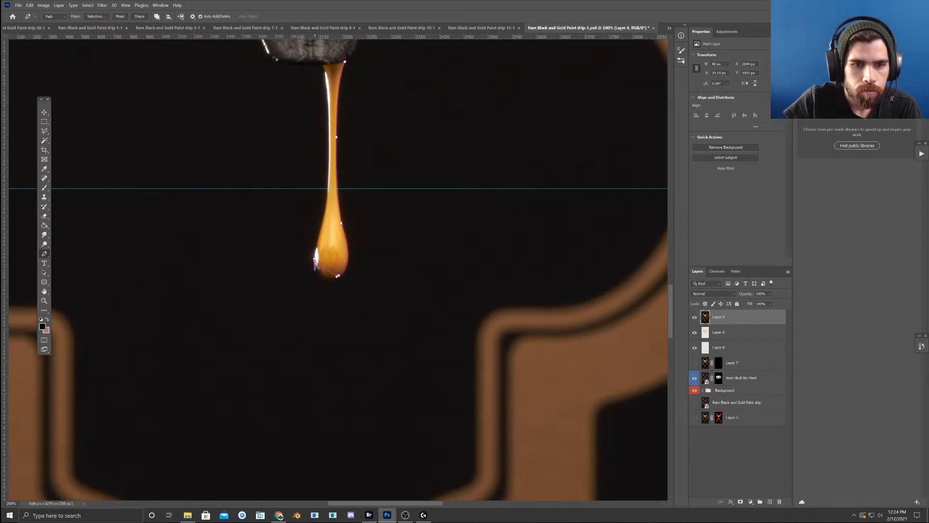
drag(316, 272, 320, 283)
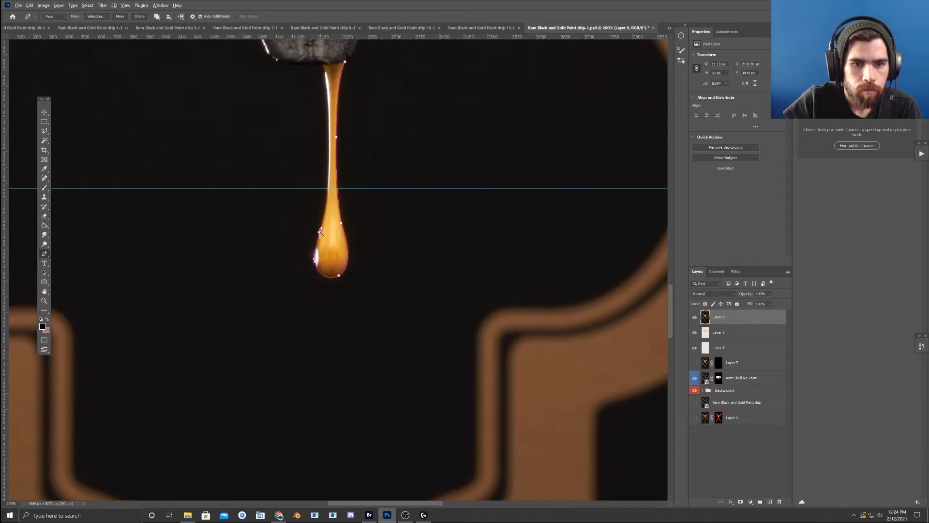
click(321, 228)
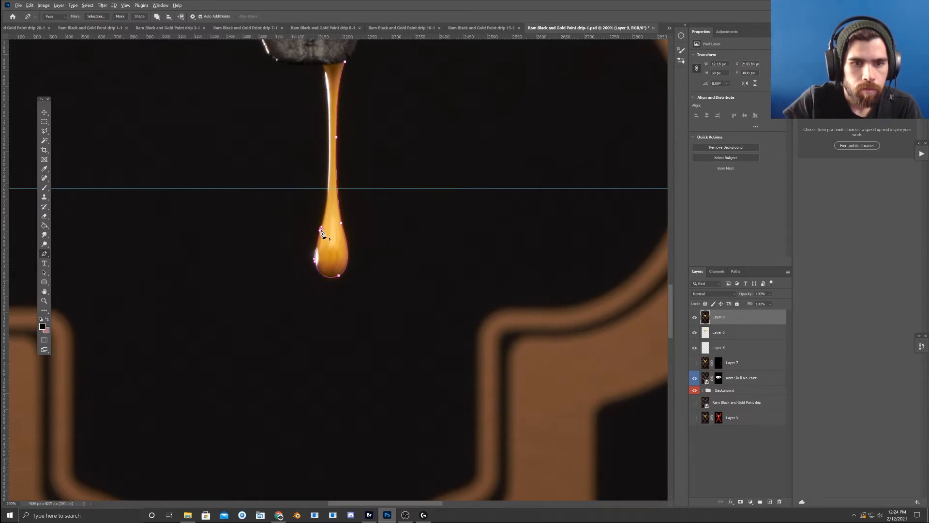
click(315, 256)
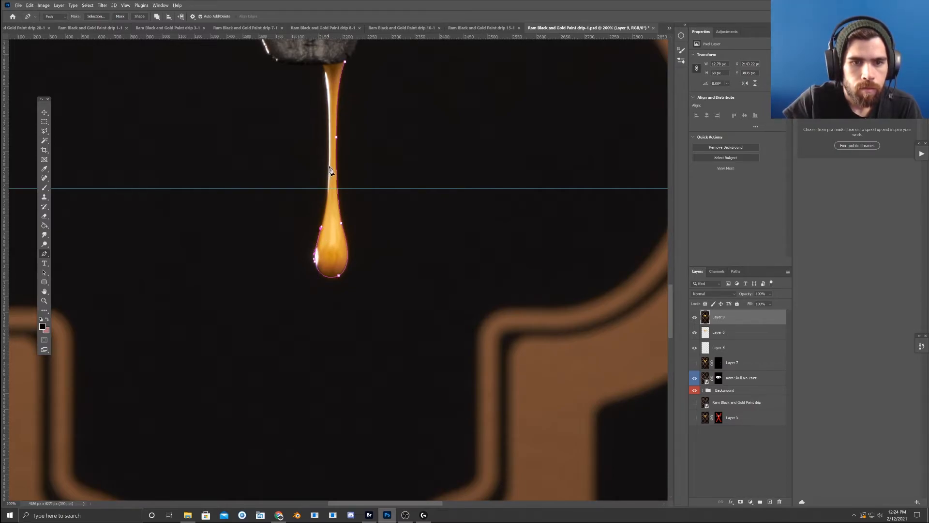
click(329, 165)
drag(332, 132, 321, 238)
click(312, 170)
click(334, 169)
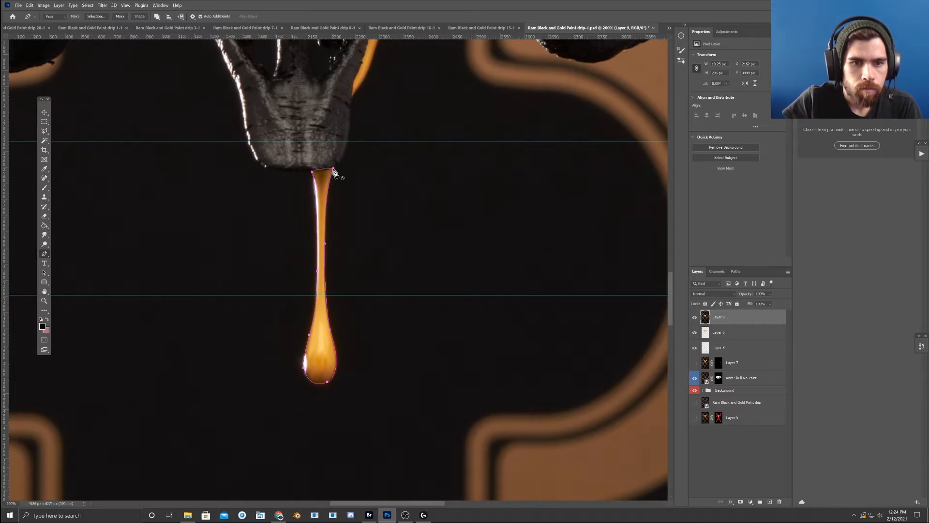
- Convert the closed drip path into an anti-aliased new selection and use it as a layer mask on Layer 9
right_click(320, 193)
click(338, 228)
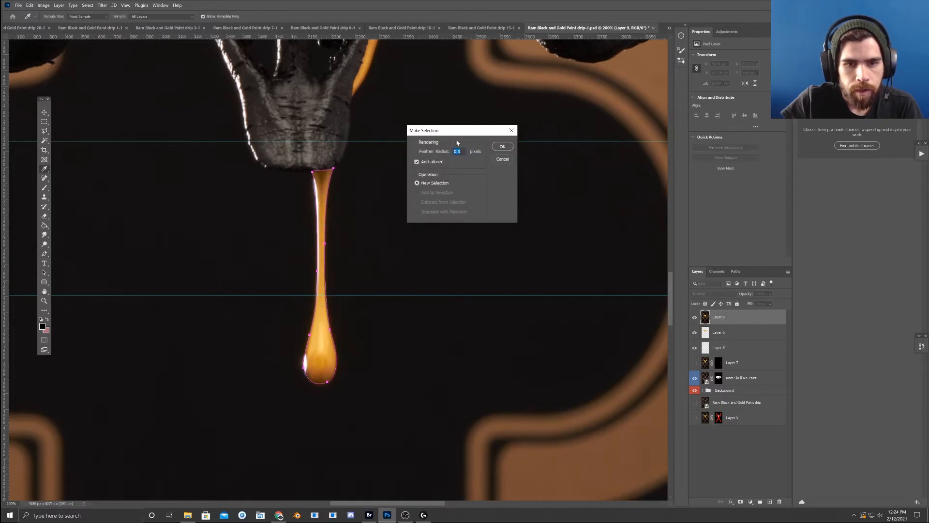
click(502, 146)
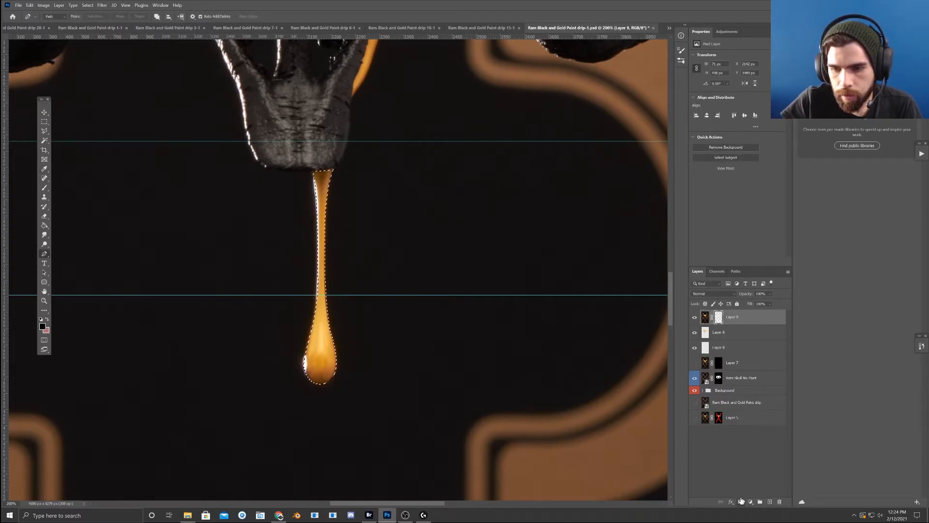
click(740, 502)
key(ctrl+minus)
key(ctrl+minus)
key(ctrl+minus)
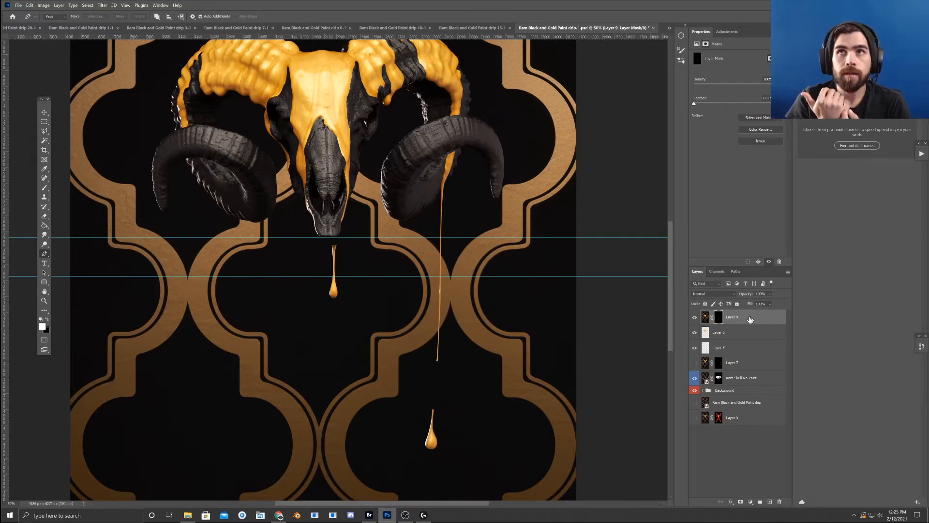
- Place Layer 9 directly below Ram Skull No Paint and nudge the masked drip up toward the tip of the snout
drag(750, 320, 745, 380)
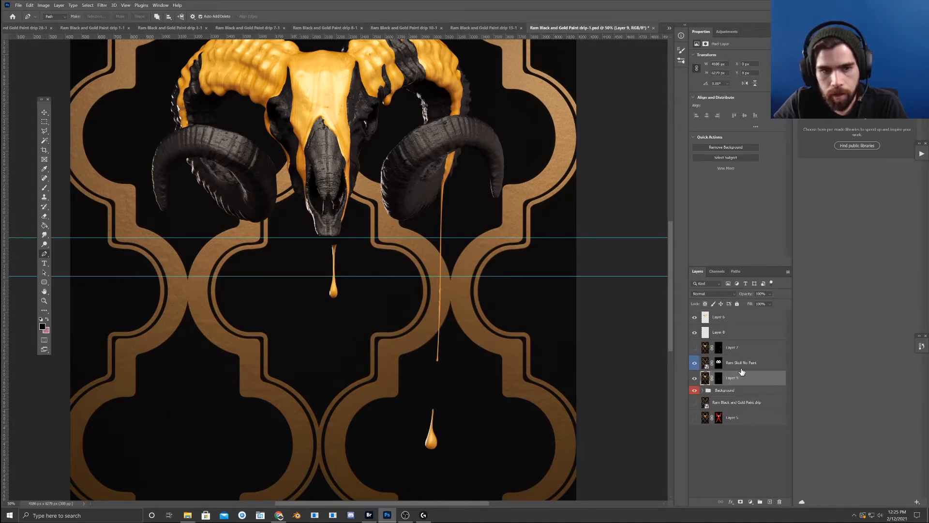
click(44, 112)
drag(346, 159, 344, 160)
key(Up)
key(Up)
key(Up)
key(Up)
key(Up)
key(Up)
key(Up)
key(Up)
key(Up)
key(Up)
key(Up)
key(Up)
key(Up)
key(Up)
key(Up)
key(Up)
key(Up)
key(Up)
key(Up)
key(Up)
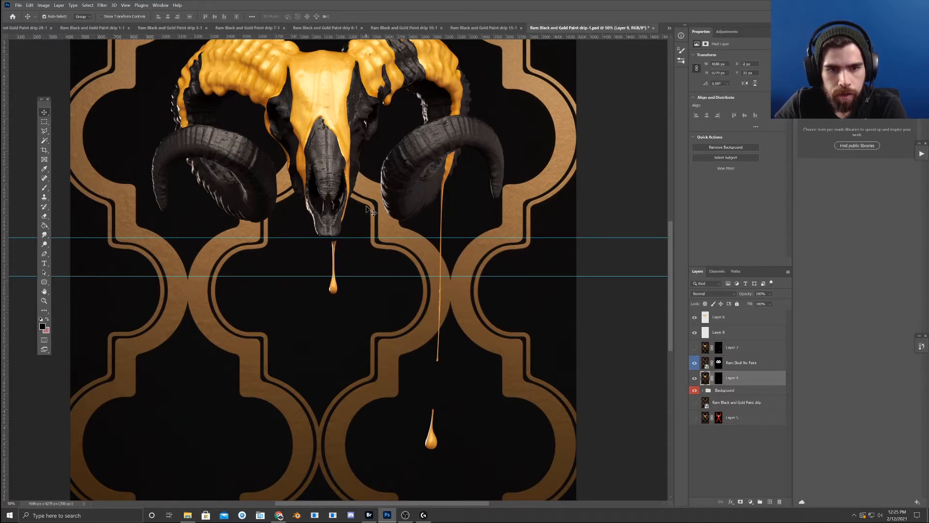
- Hide the guides and nudge the Layer 9 drip further up until its top end meets the underside of the snout
click(126, 6)
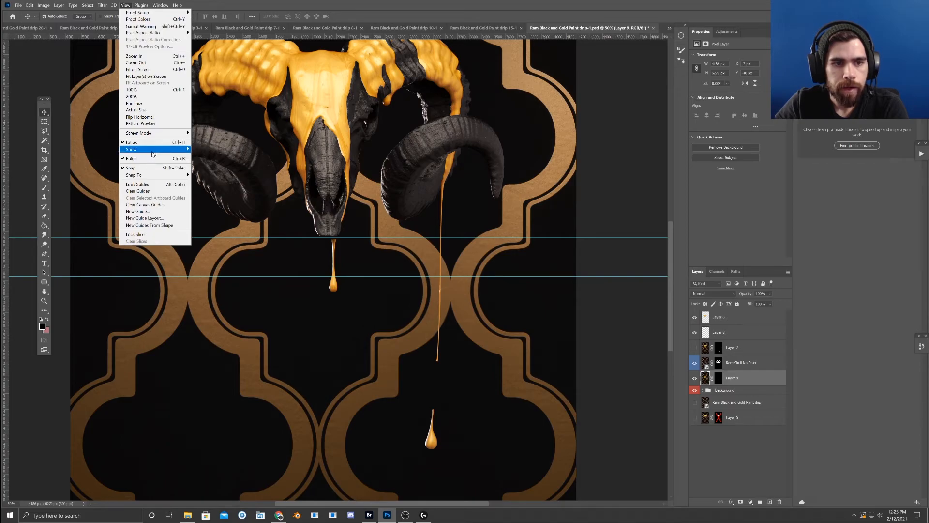
mouse_move(154, 154)
click(203, 176)
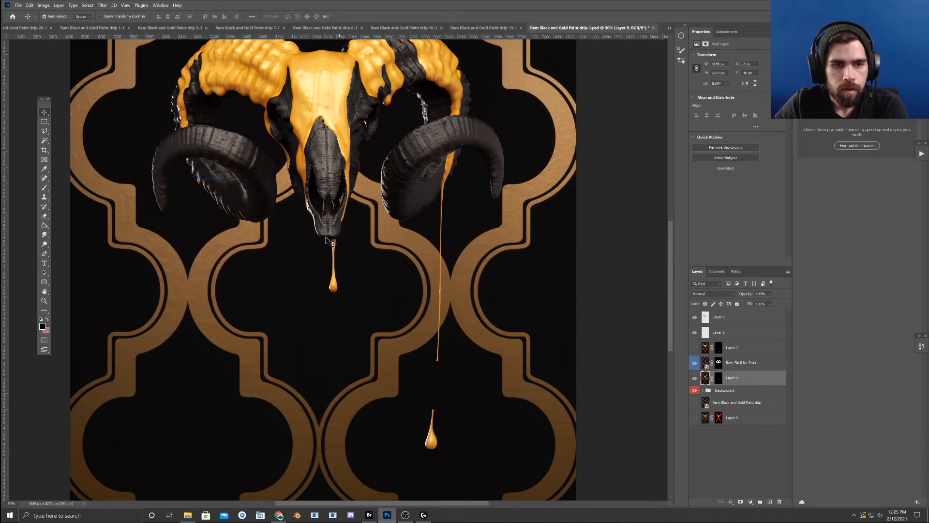
key(Up)
key(Up)
key(Up)
key(Up)
key(Up)
key(Up)
key(Up)
key(Up)
key(Up)
key(Up)
key(Up)
key(Up)
key(Up)
key(Up)
key(Up)
key(Up)
key(Up)
key(Up)
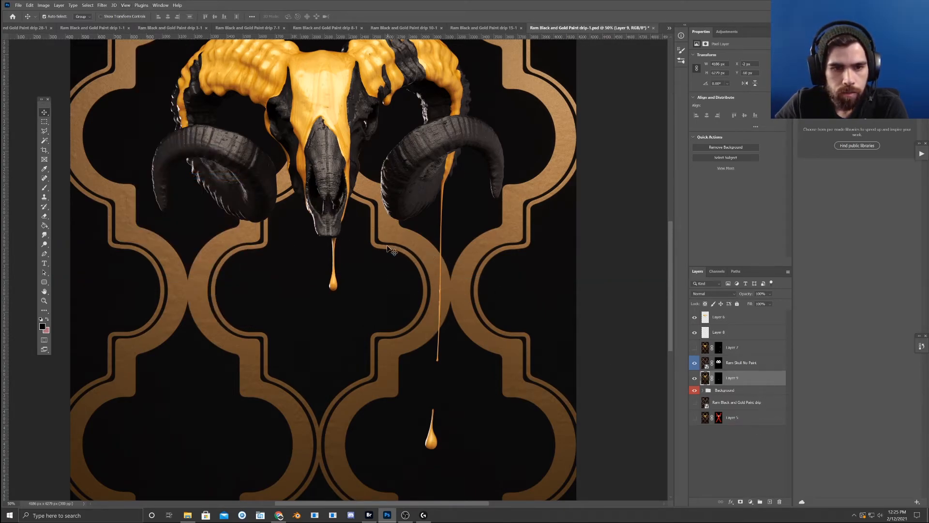
- Fine-tune the height of the Layer 9 drip against the snout's underside and shift it 1 px right
key(ctrl+equal)
key(ctrl+equal)
key(ctrl+equal)
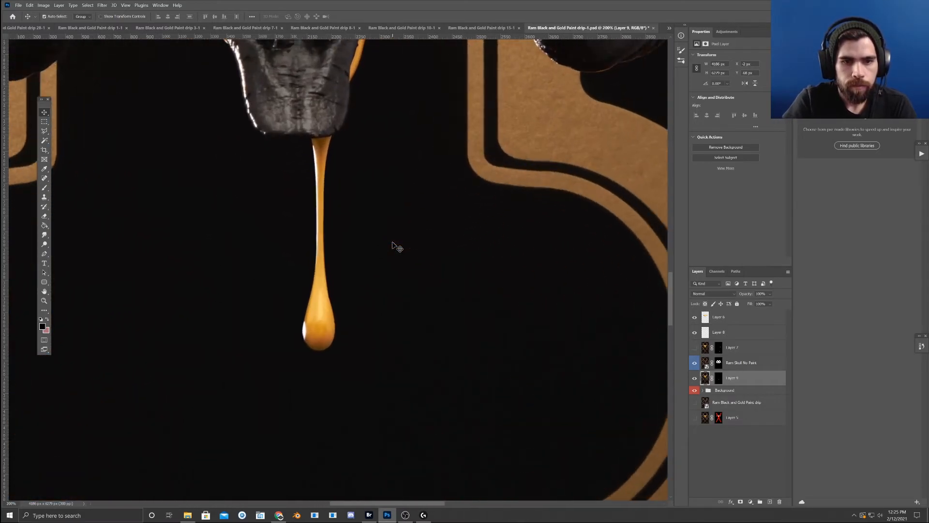
key(Down)
key(Down)
key(Down)
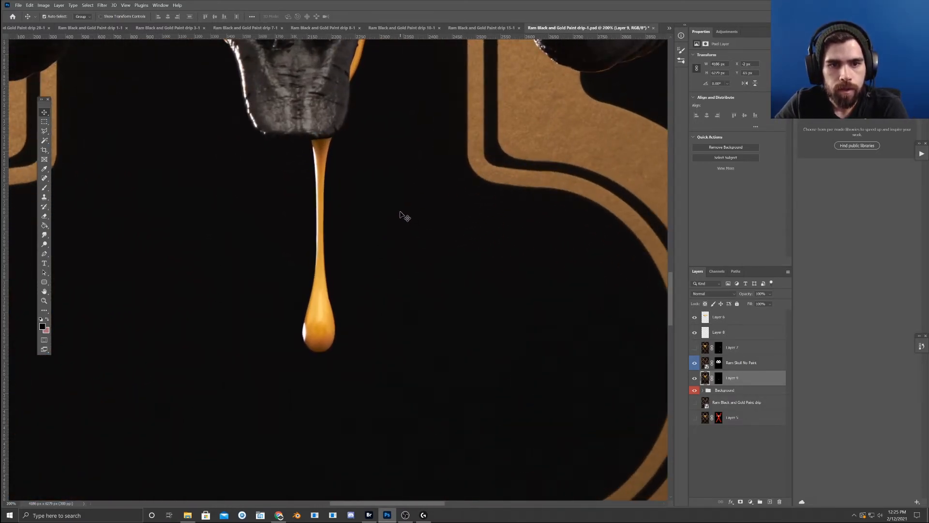
key(Up)
key(Up)
key(Up)
key(Up)
key(Up)
key(Up)
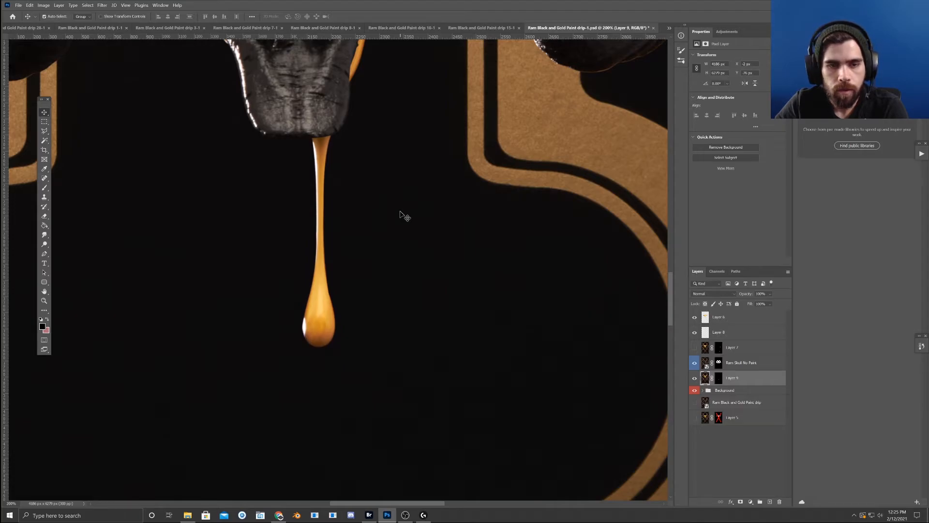
key(Up)
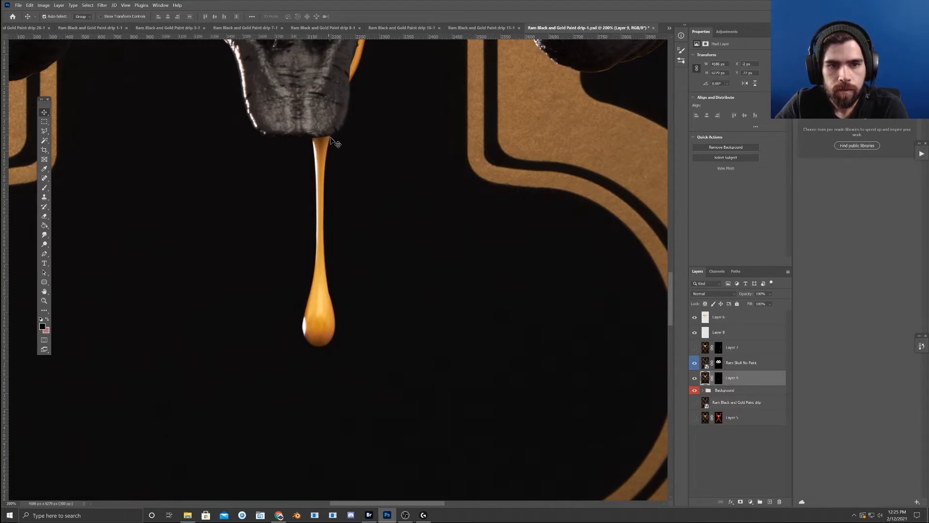
key(Down)
key(Down)
key(Down)
key(Down)
key(Down)
key(Down)
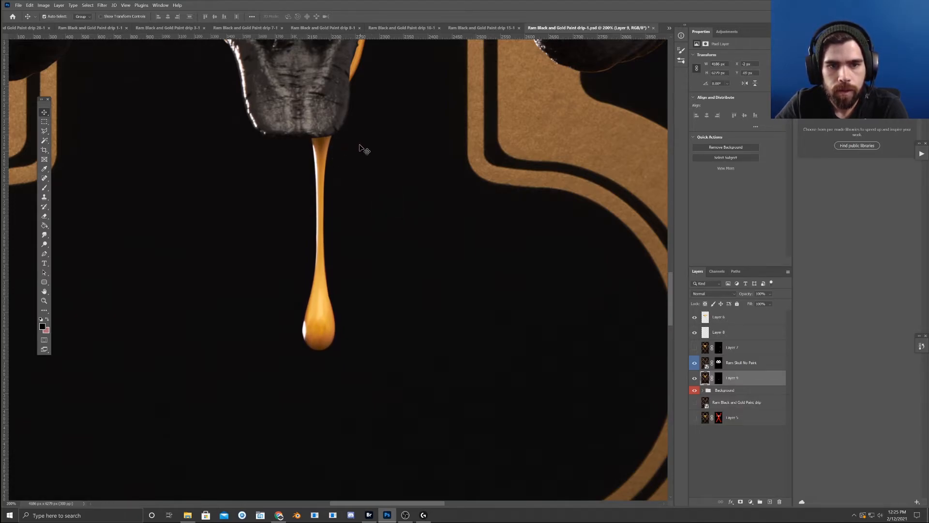
key(Right)
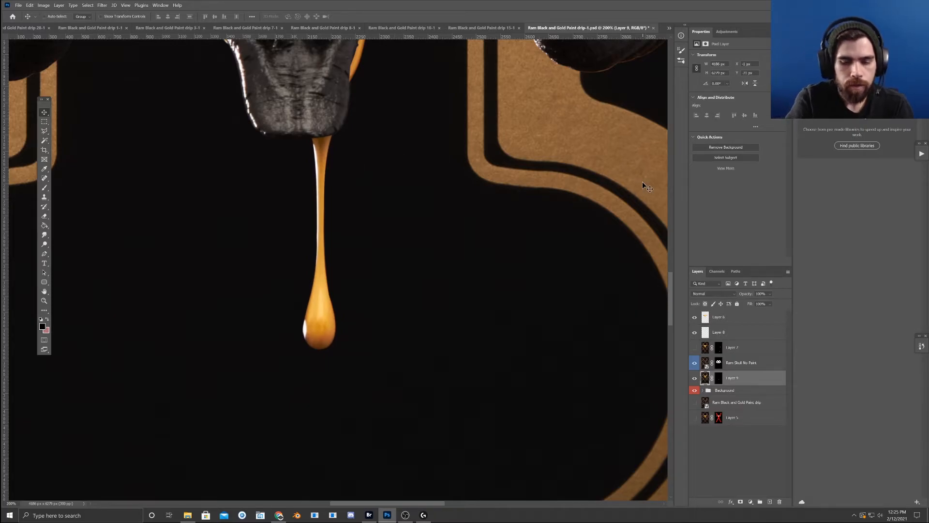
key(ctrl+minus)
key(ctrl+minus)
key(ctrl+minus)
key(ctrl+minus)
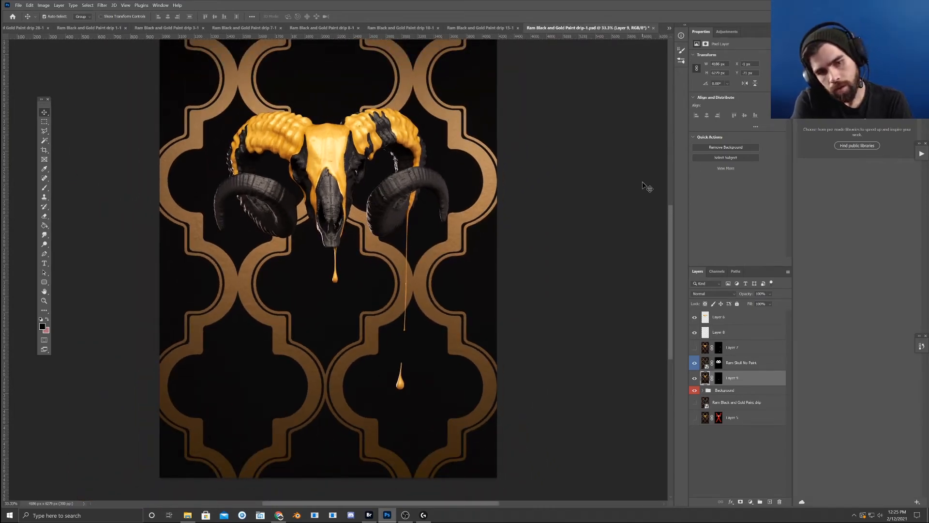
drag(368, 261, 375, 324)
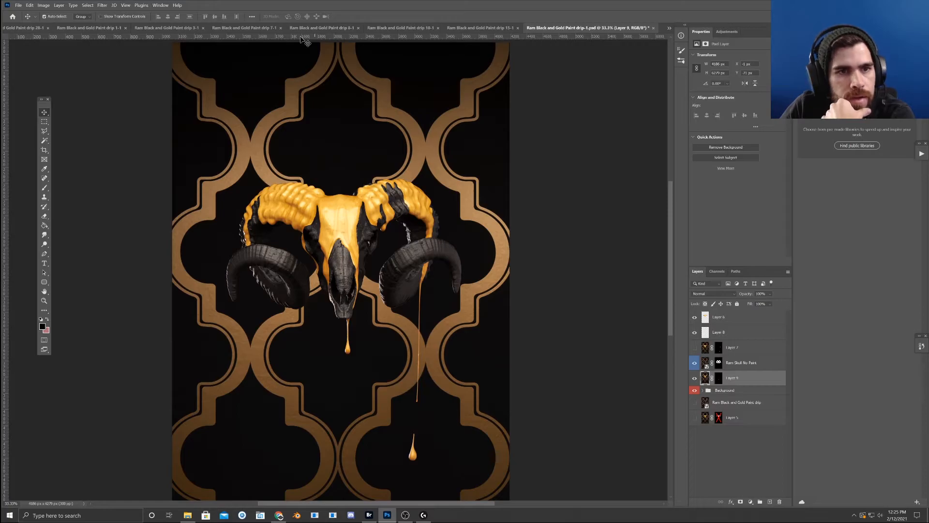
- Copy the Ram Black and Gold Paint drip 1-1 photo and paste it as a new layer into Ram Black and Gold Paint drip-1.psd
click(246, 28)
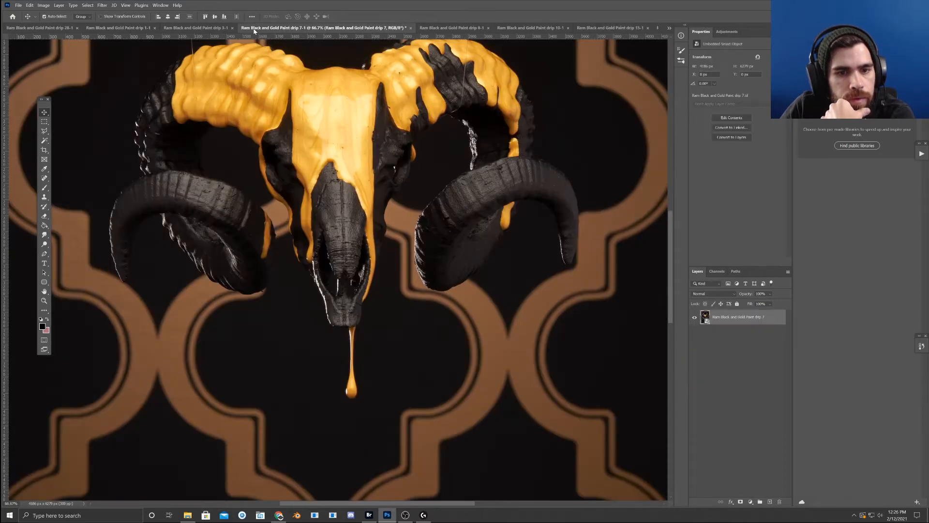
click(125, 27)
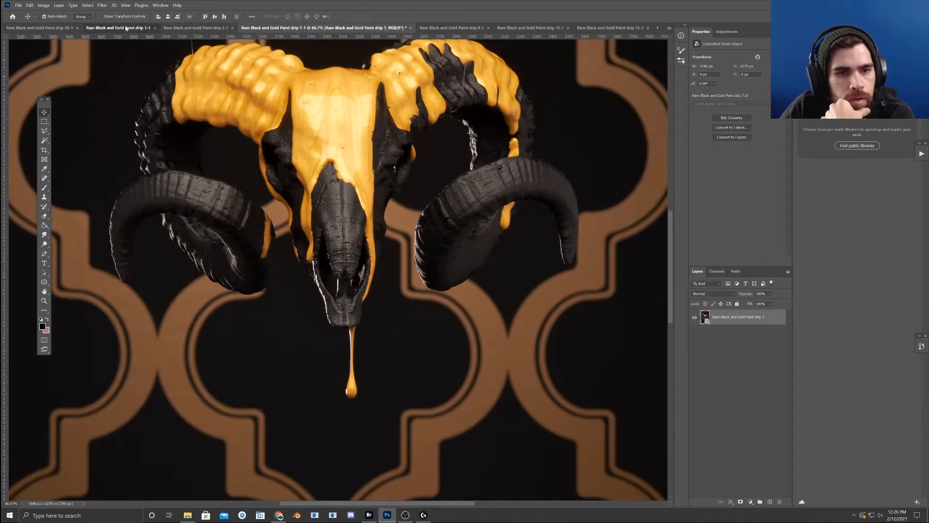
click(51, 28)
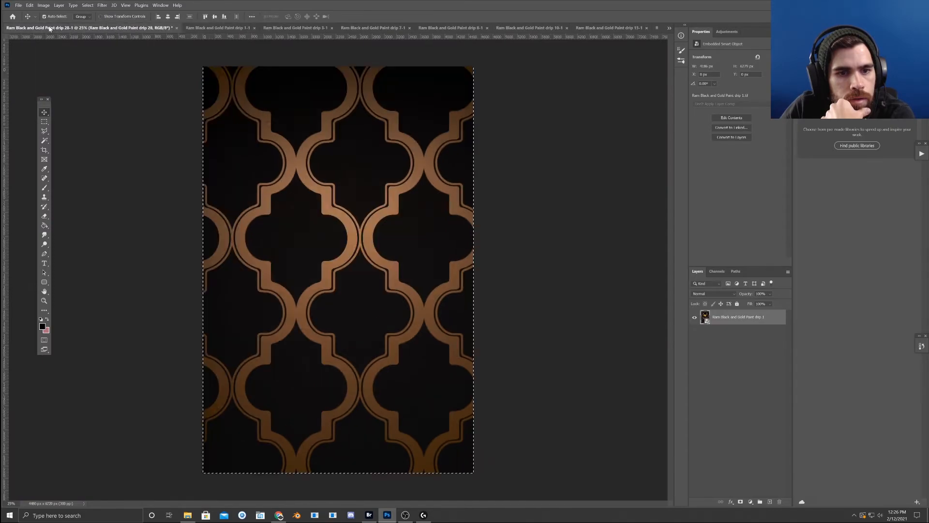
click(212, 28)
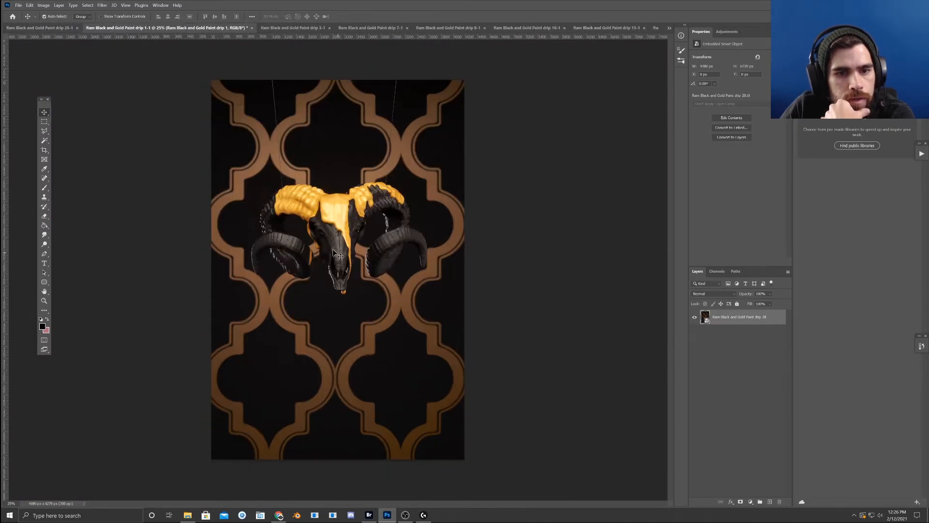
scroll(390, 237, up, 4)
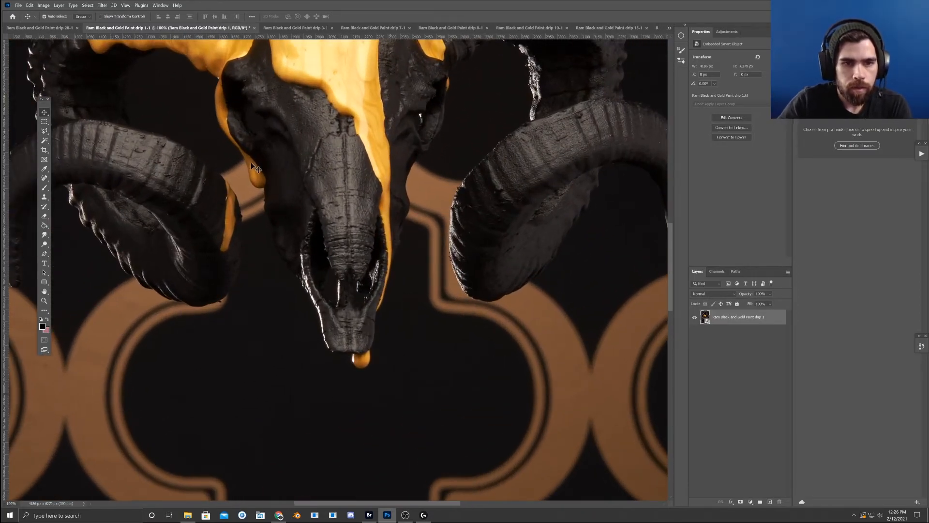
click(29, 6)
key(Escape)
click(670, 28)
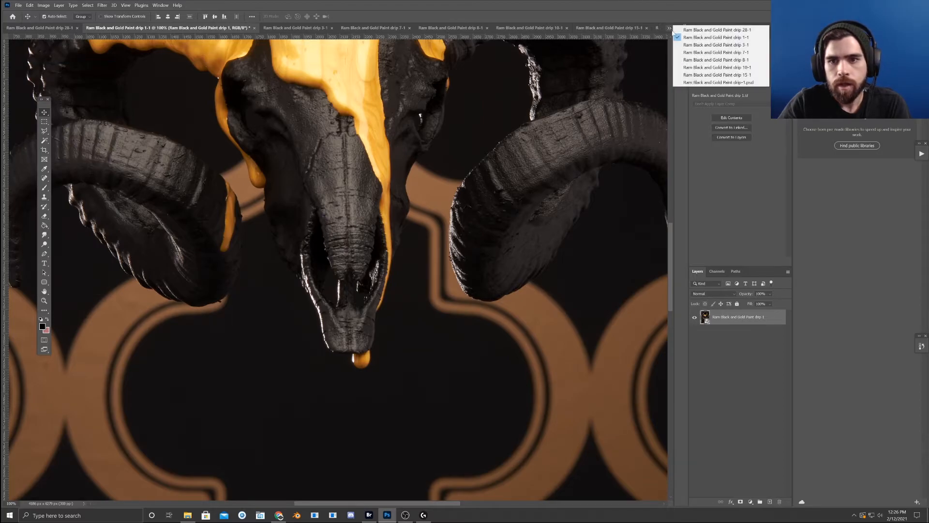
click(718, 83)
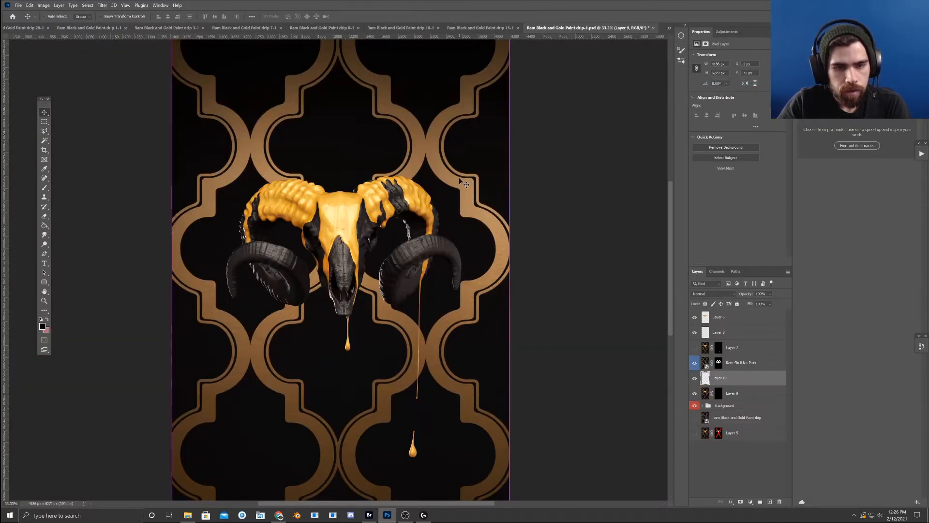
key(ctrl+v)
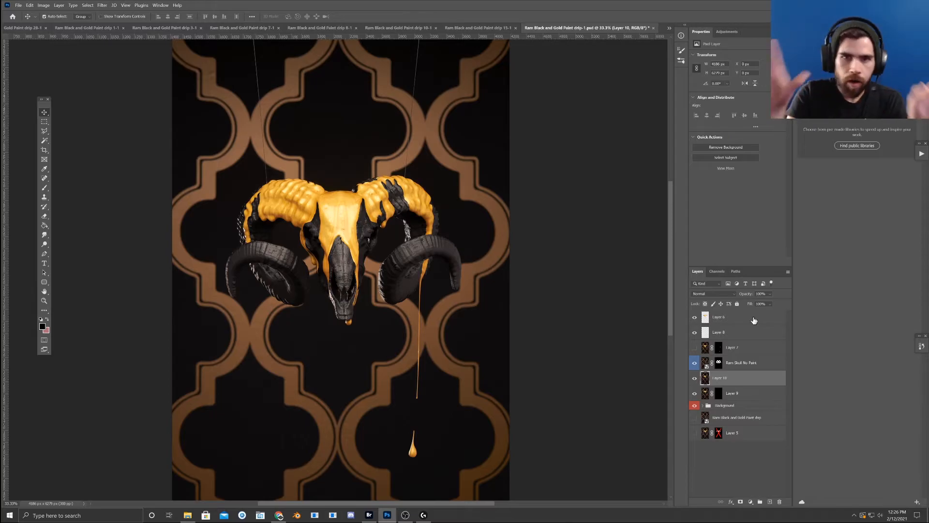
- Move Layer 10 to the top of the layer stack, lower its opacity and align its skull with the skull below
drag(735, 378, 752, 315)
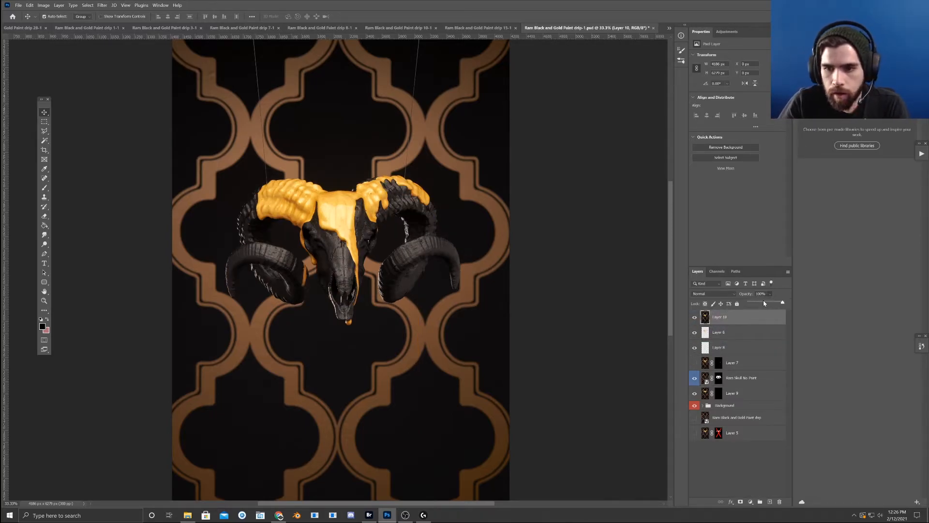
click(763, 303)
key(ctrl+plus)
key(ctrl+plus)
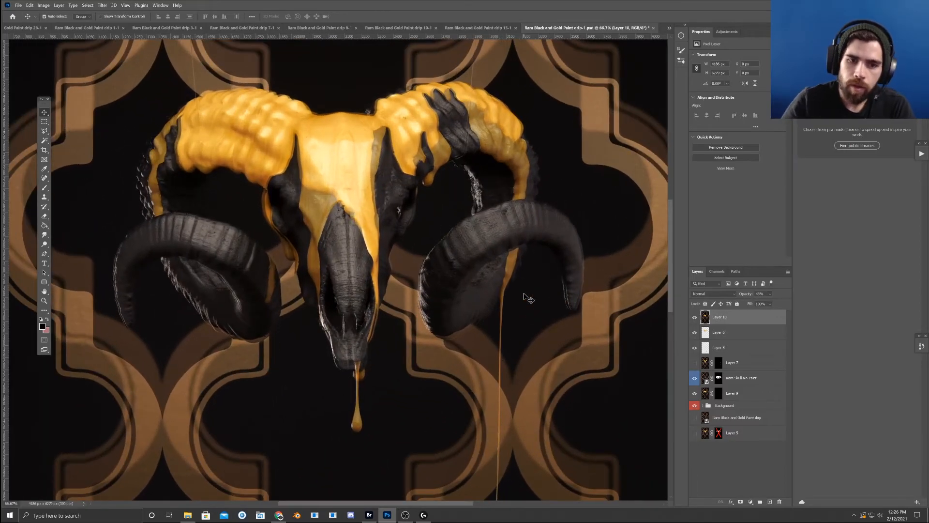
drag(350, 247, 345, 249)
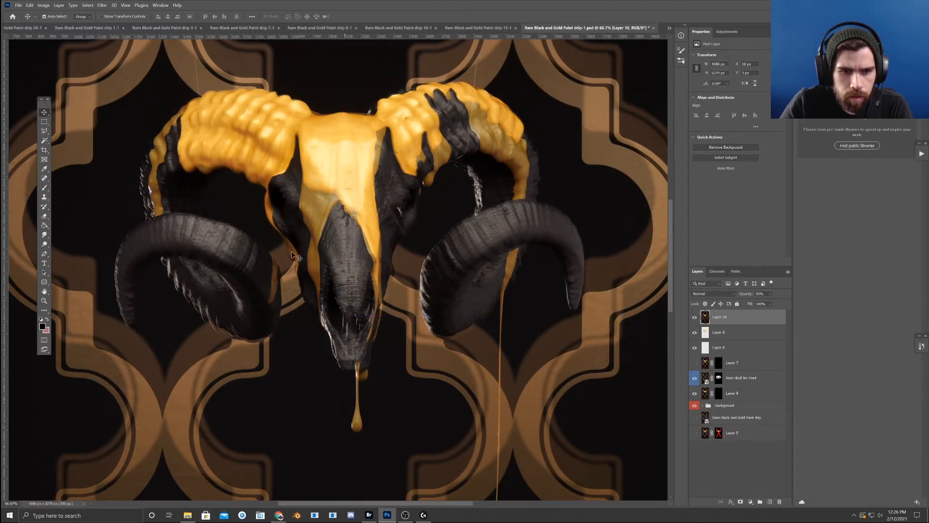
- Trace the outer edge of Layer 10's small drip beside the left eye socket with the Pen tool, continuing around its rounded bottom
key(ctrl+plus)
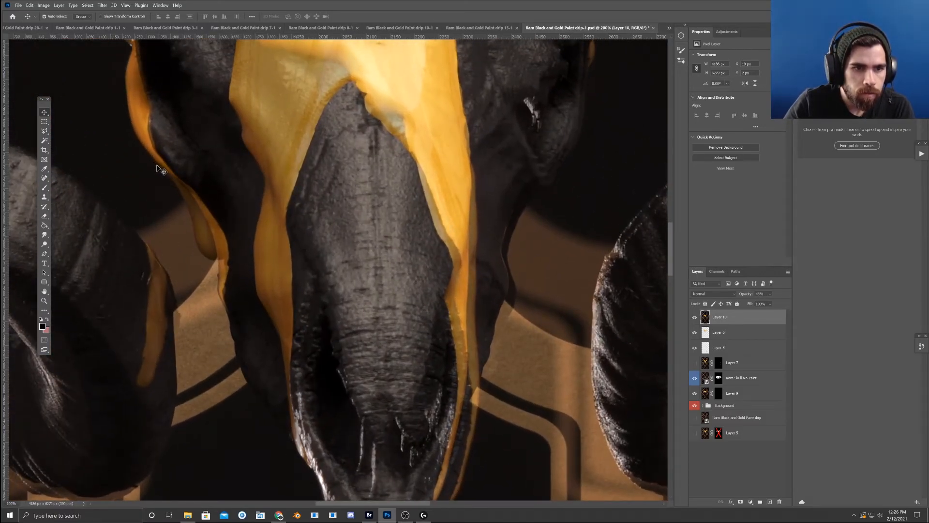
click(44, 254)
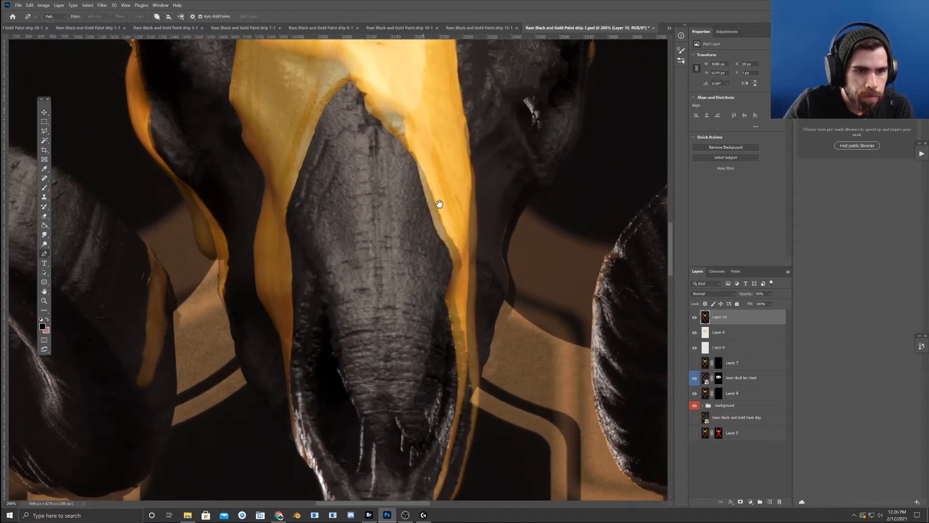
key(ctrl+plus)
drag(513, 283, 615, 450)
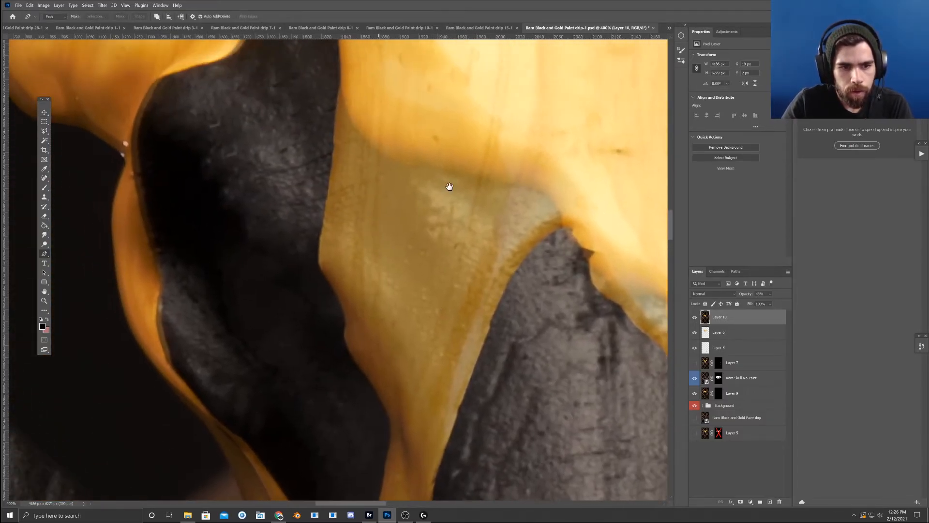
drag(434, 195, 471, 173)
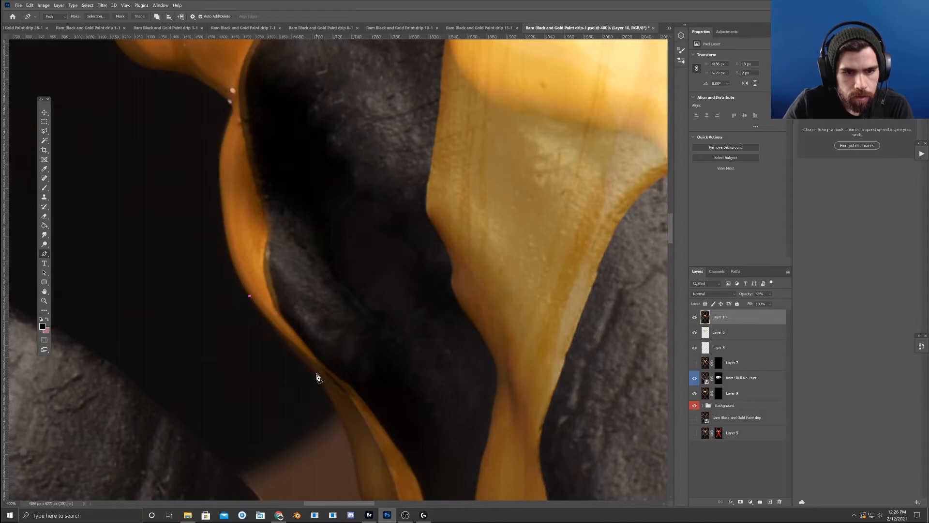
drag(310, 369, 288, 227)
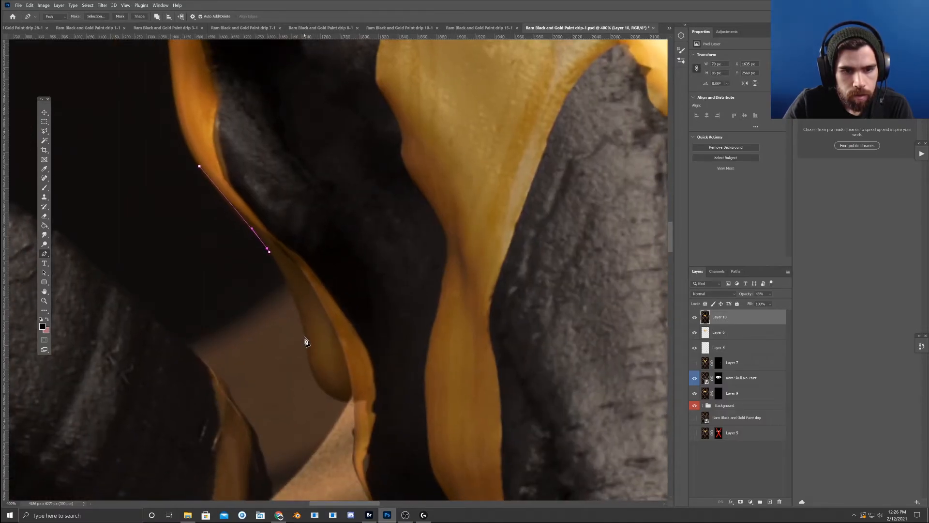
drag(304, 337, 300, 298)
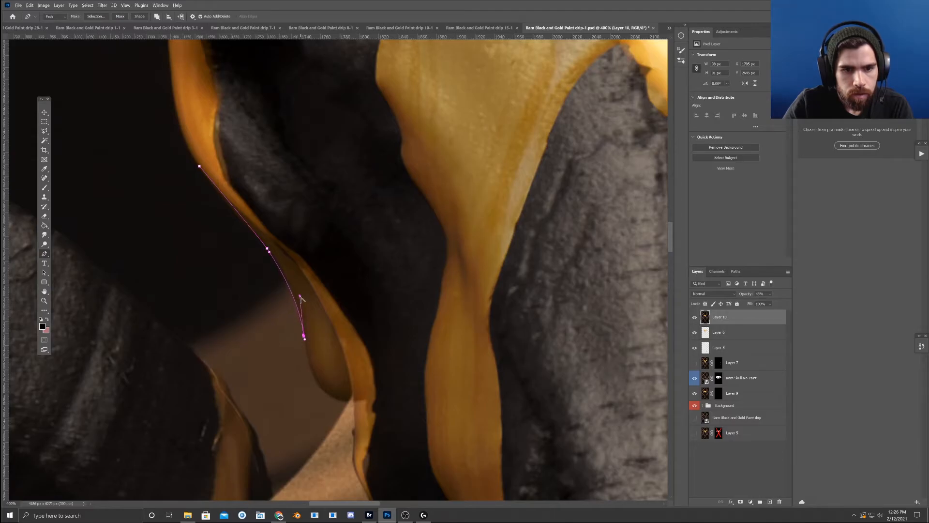
drag(334, 398, 308, 390)
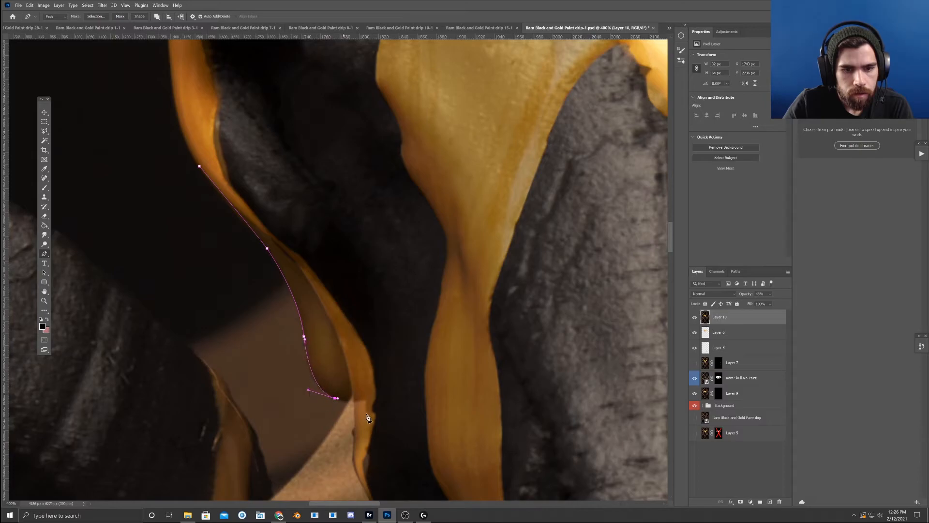
drag(367, 397, 371, 397)
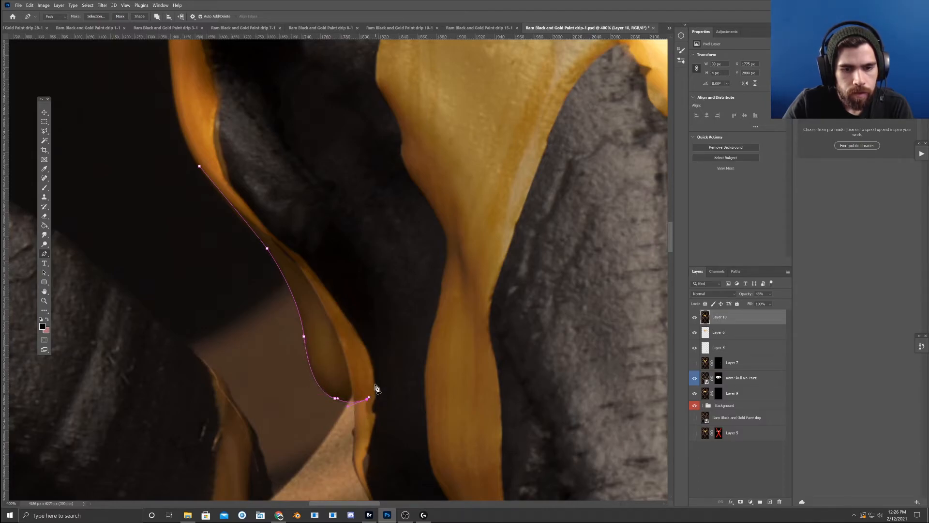
- Set Layer 10's opacity to 100% and refine the path's end point at the bottom of the drip
drag(395, 452, 371, 382)
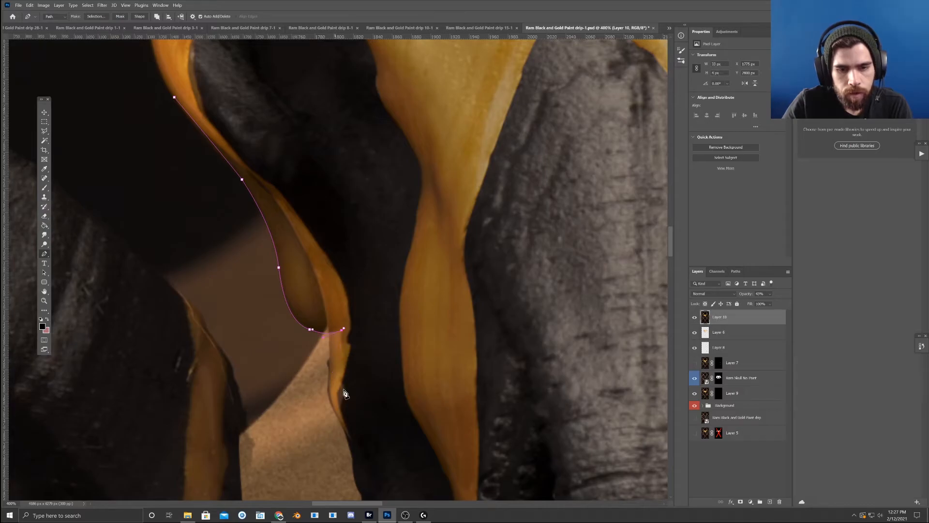
drag(376, 342, 382, 371)
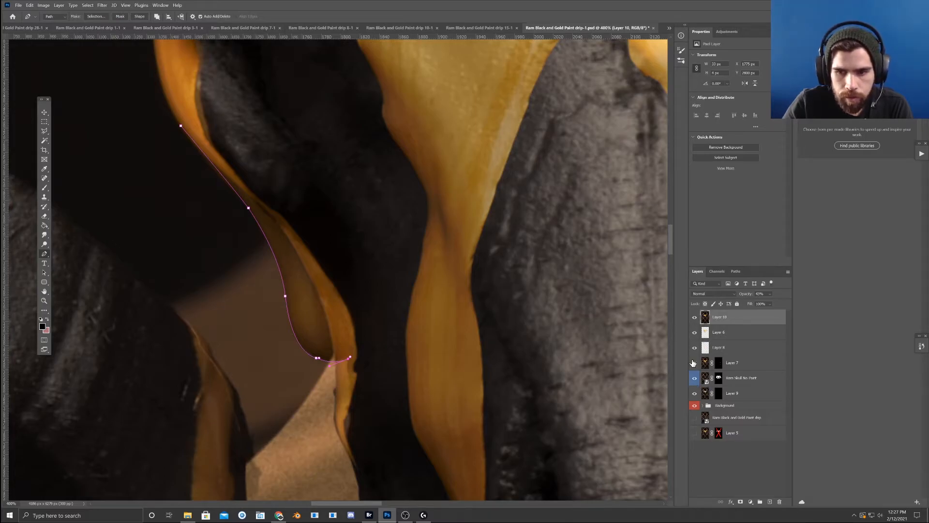
click(770, 294)
drag(783, 304, 786, 304)
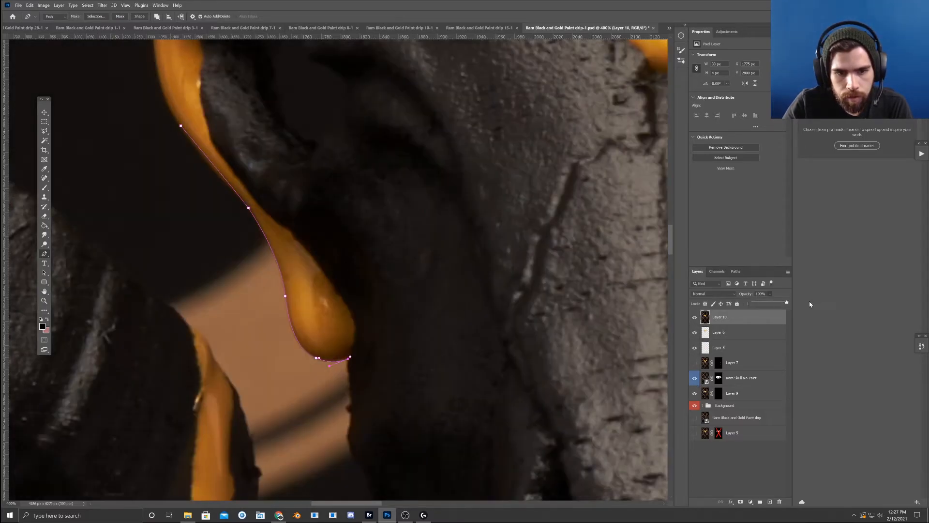
drag(347, 360, 346, 357)
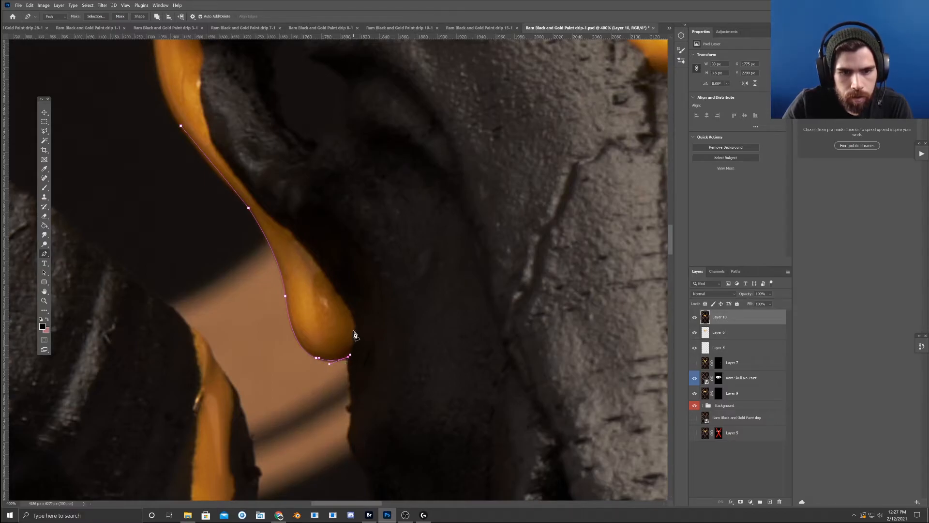
- Continue the path up the inner edge of the drip, along its narrow neck to the edge of the eye socket
drag(351, 317, 359, 335)
drag(291, 234, 331, 272)
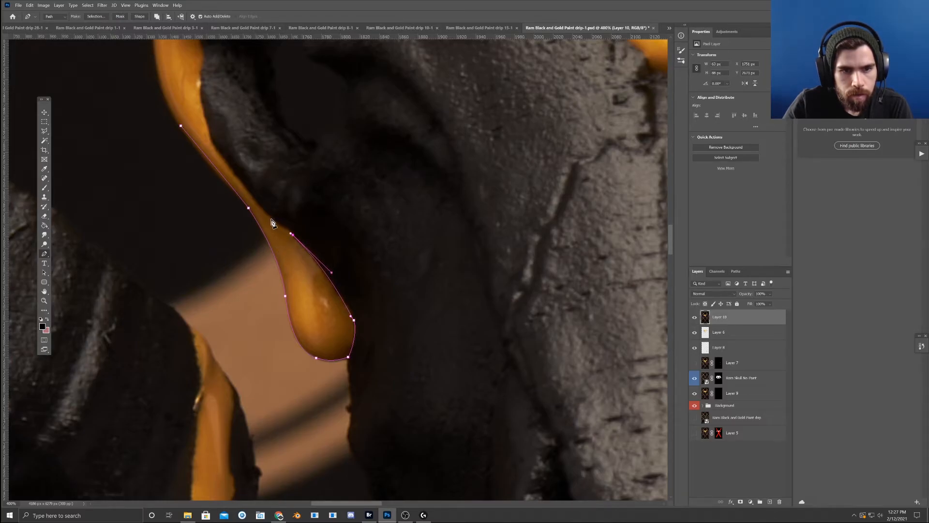
drag(262, 209, 263, 214)
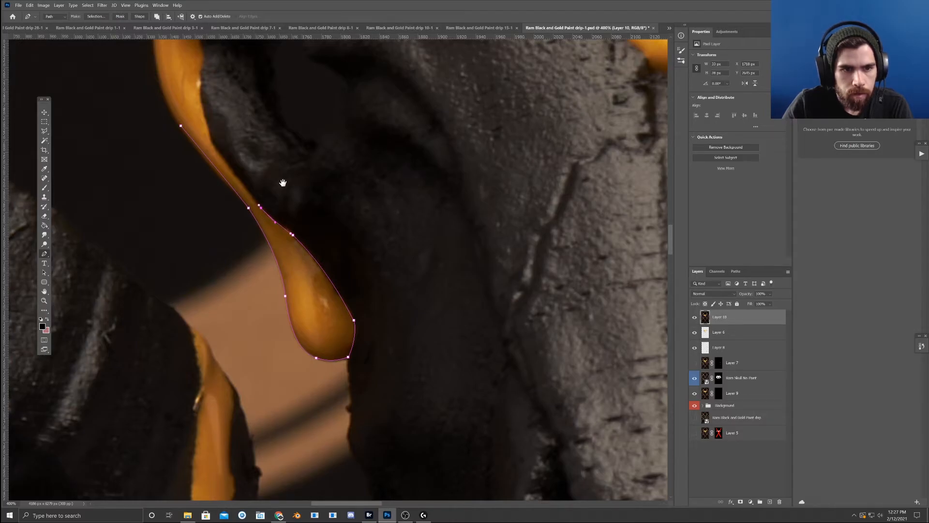
drag(283, 182, 323, 279)
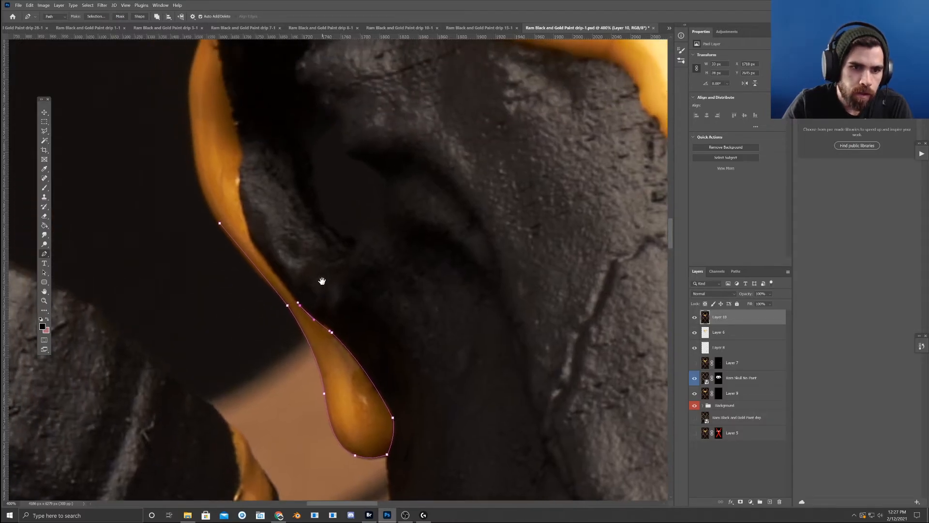
click(249, 238)
drag(250, 244, 249, 264)
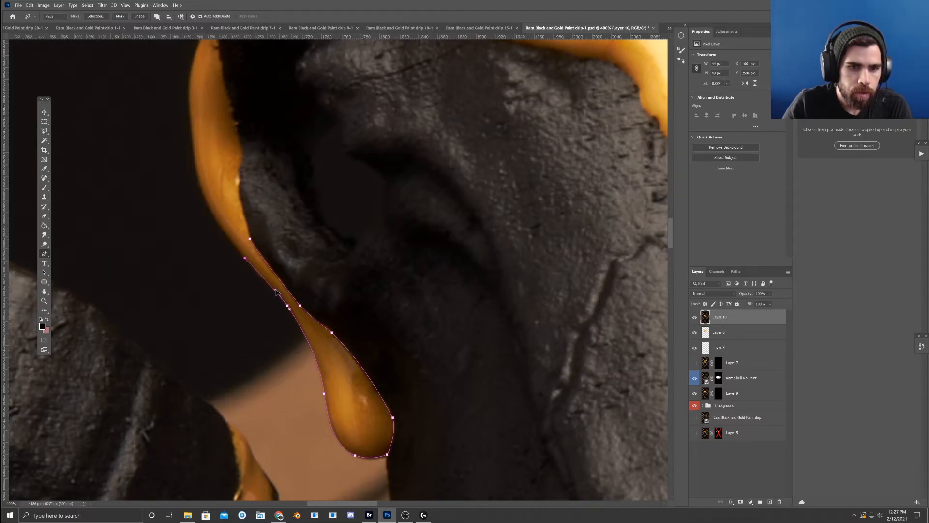
- Adjust the path at the drip's neck, carry it across the paint to the outer edge and close it
click(274, 290)
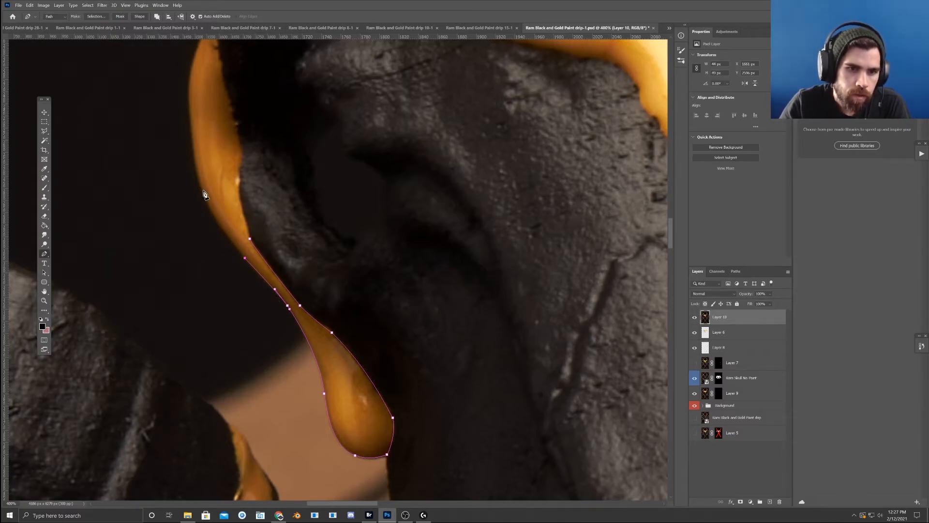
drag(202, 193, 223, 239)
key(ctrl+z)
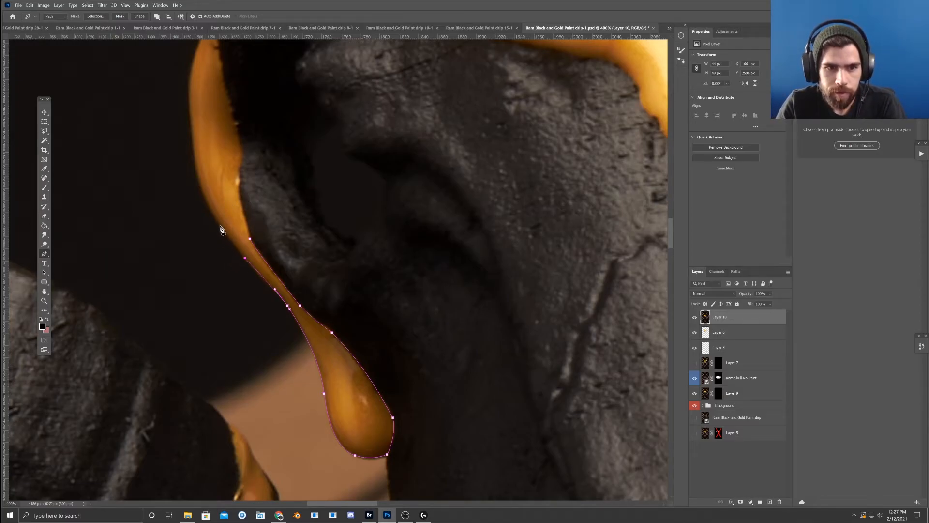
drag(220, 226, 221, 230)
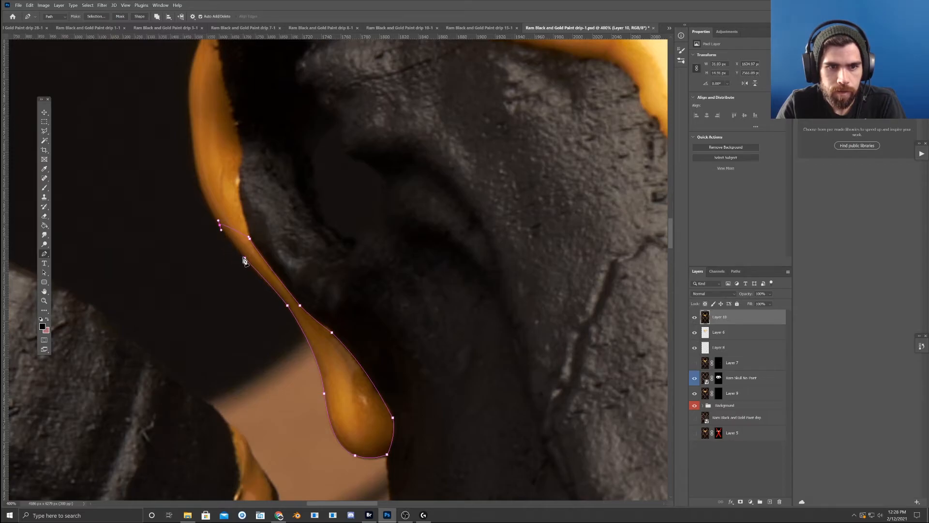
click(244, 258)
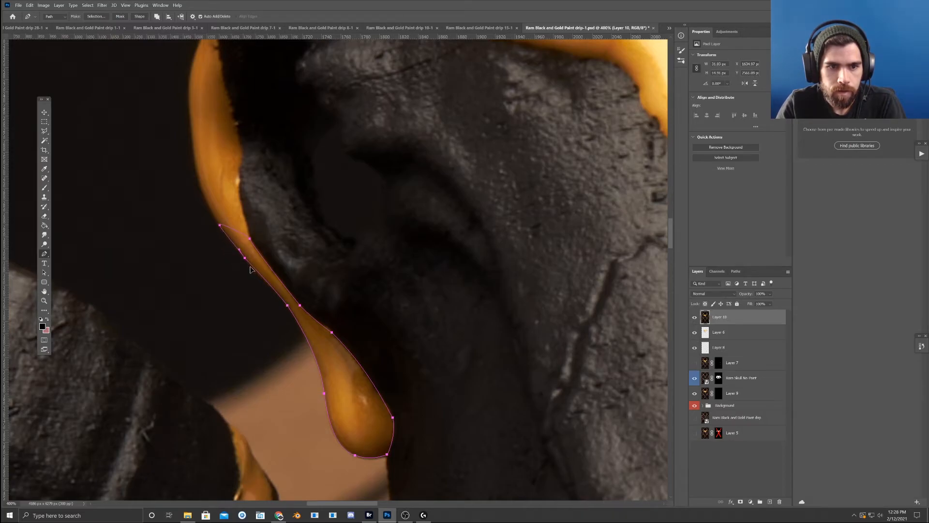
- Convert the closed drip path into an anti-aliased new selection with a 0.3 px feather and use it as a layer mask on Layer 10
right_click(257, 269)
click(277, 305)
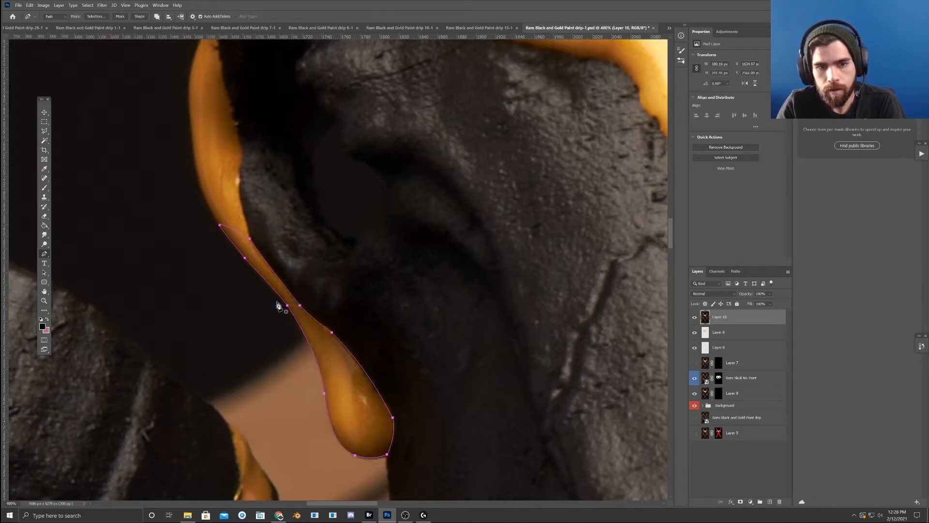
right_click(283, 290)
click(296, 313)
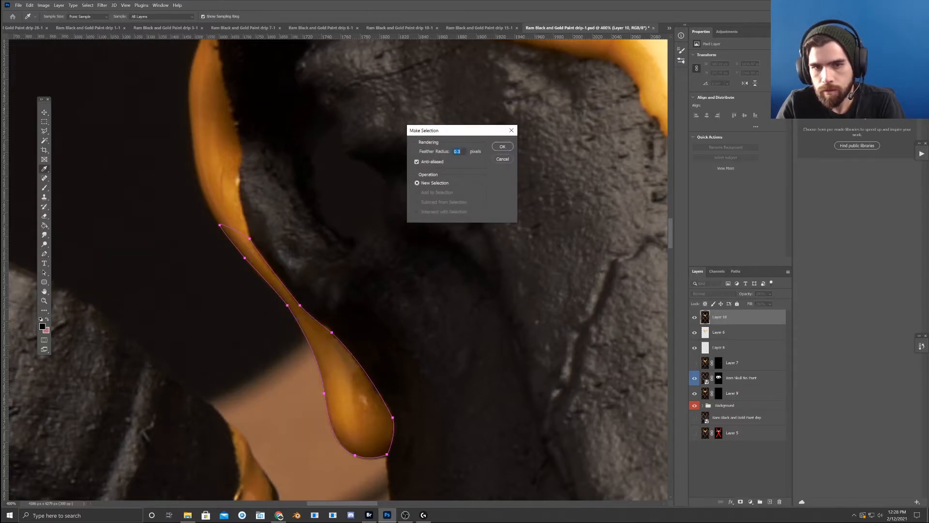
click(503, 147)
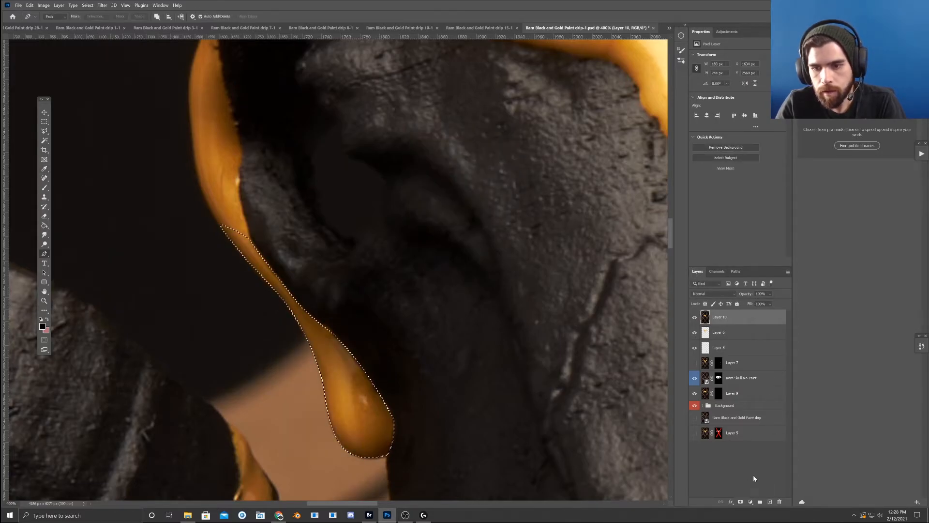
click(740, 503)
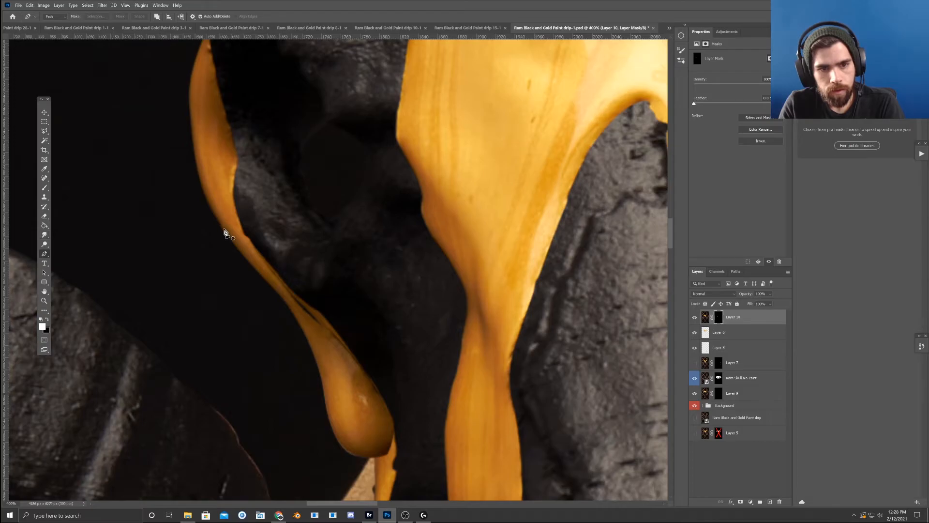
- Add a new layer above Layer 10 and spot-heal the dark notch on the inner edge of the drip's narrow neck
click(44, 178)
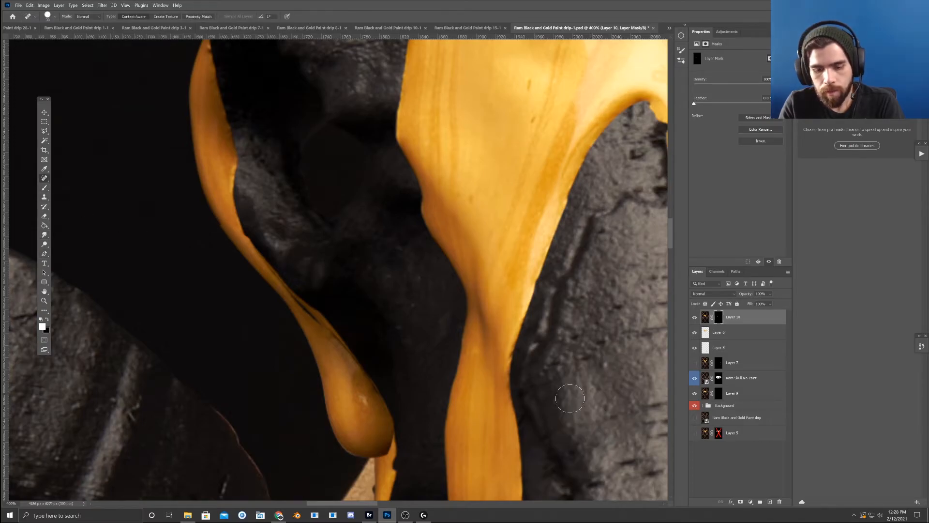
key(bracketleft)
key(bracketleft)
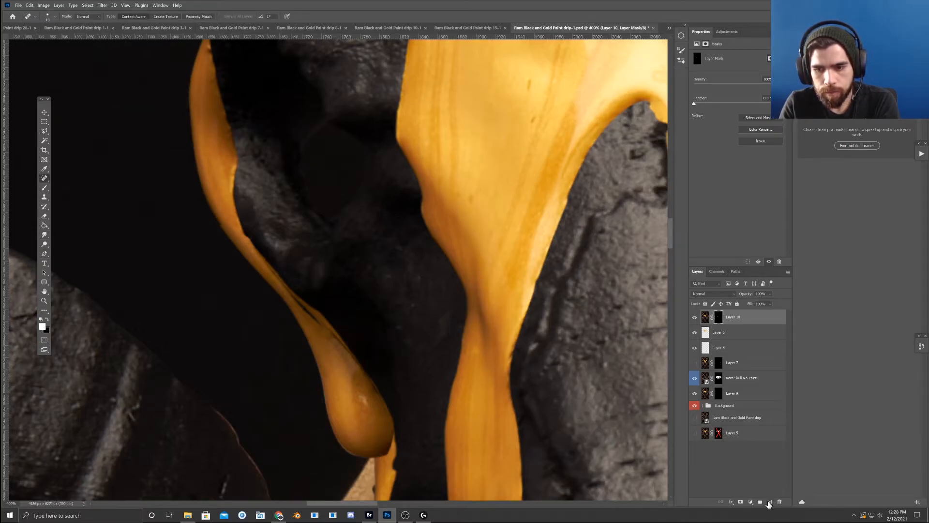
click(769, 503)
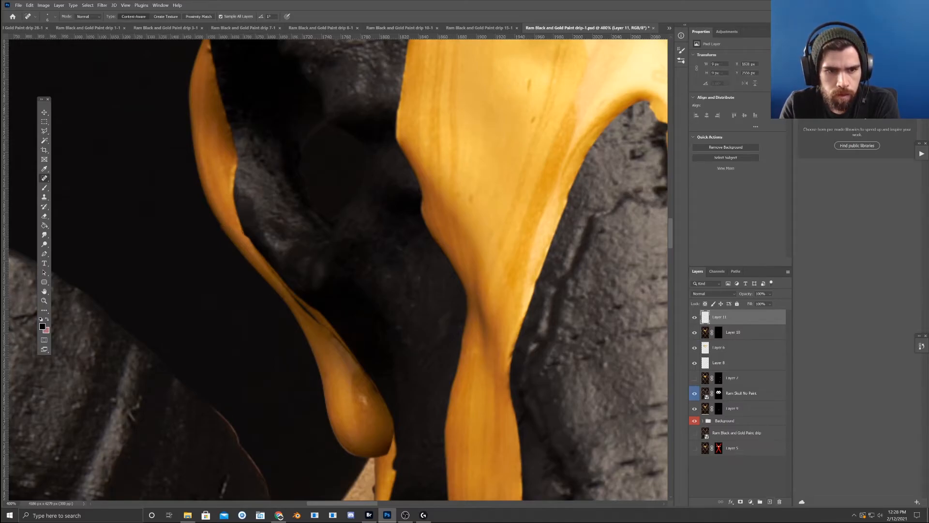
click(246, 239)
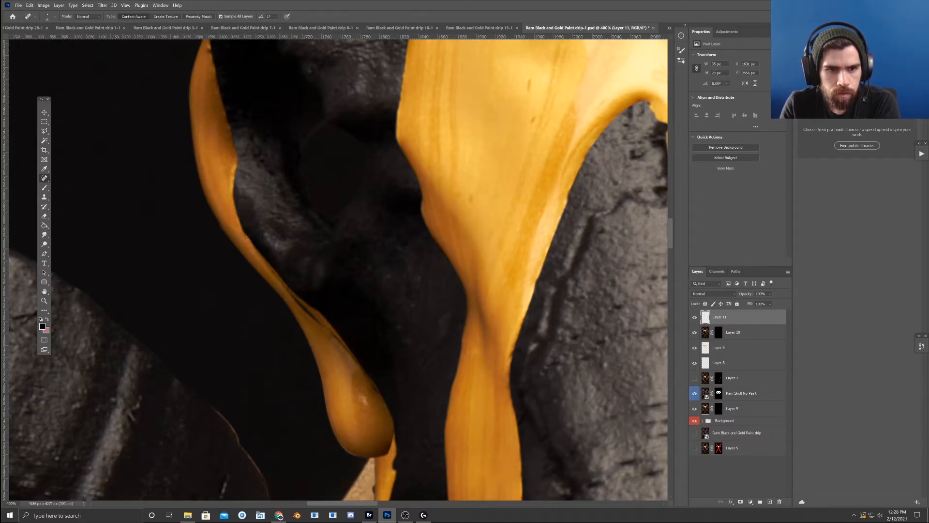
drag(224, 219, 241, 238)
- Try to spot-heal the dark crease between the drip's neck and bulb with a slightly larger brush
key(bracketright)
key(bracketright)
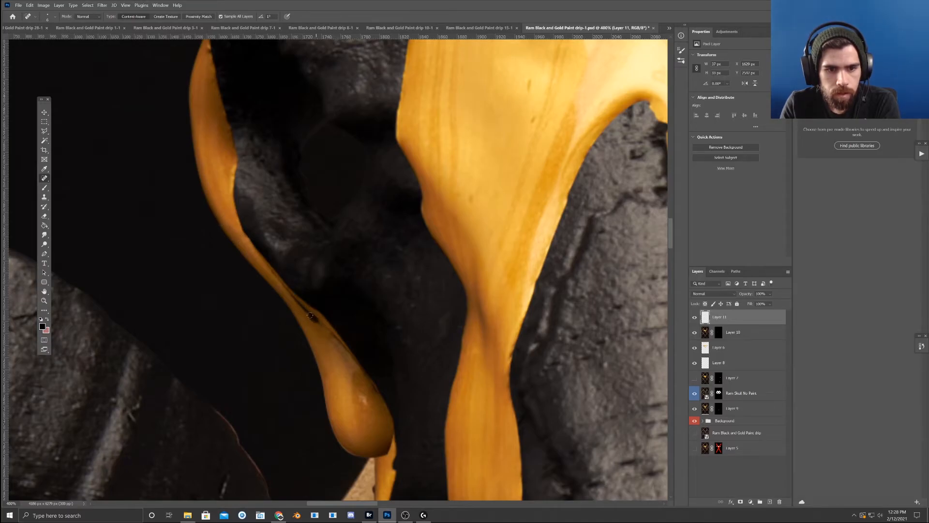
mouse_move(313, 318)
mouse_down()
mouse_move(337, 339)
mouse_move(309, 312)
mouse_up()
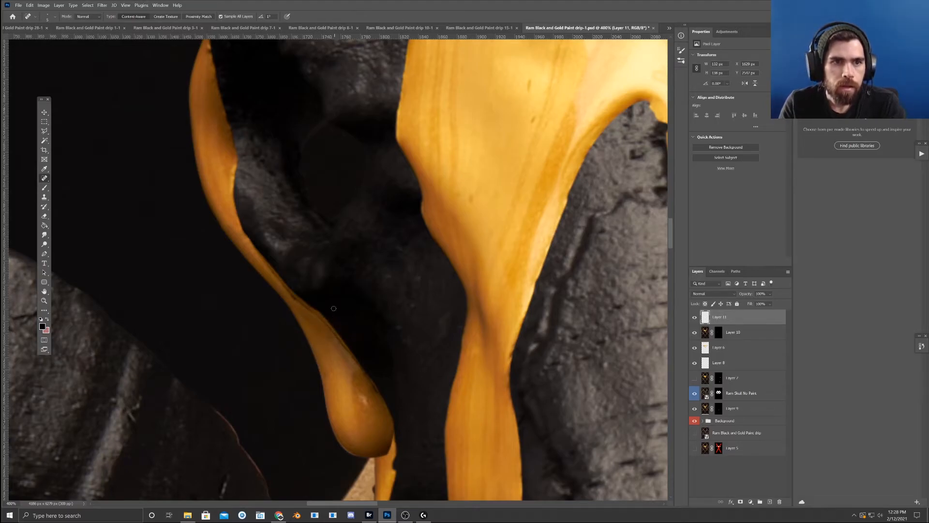
right_click(45, 178)
click(67, 179)
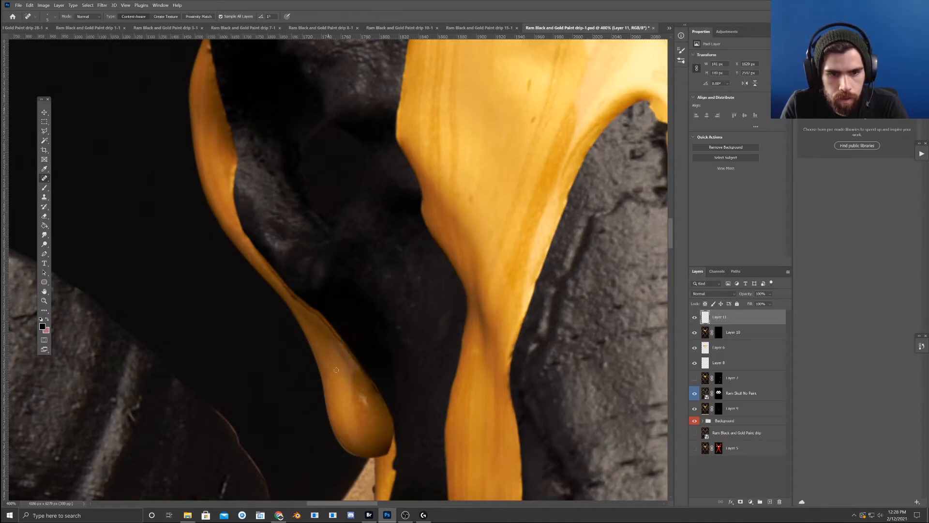
key(ctrl+z)
key(ctrl+z)
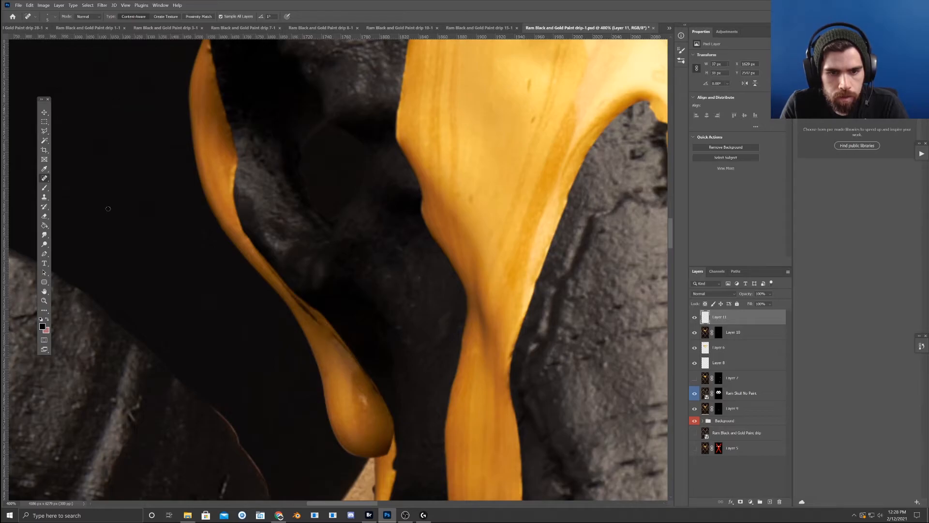
- Try to cover the dark crease above the bulb by cloning nearby clean paint with a much smaller Clone Stamp brush
right_click(46, 179)
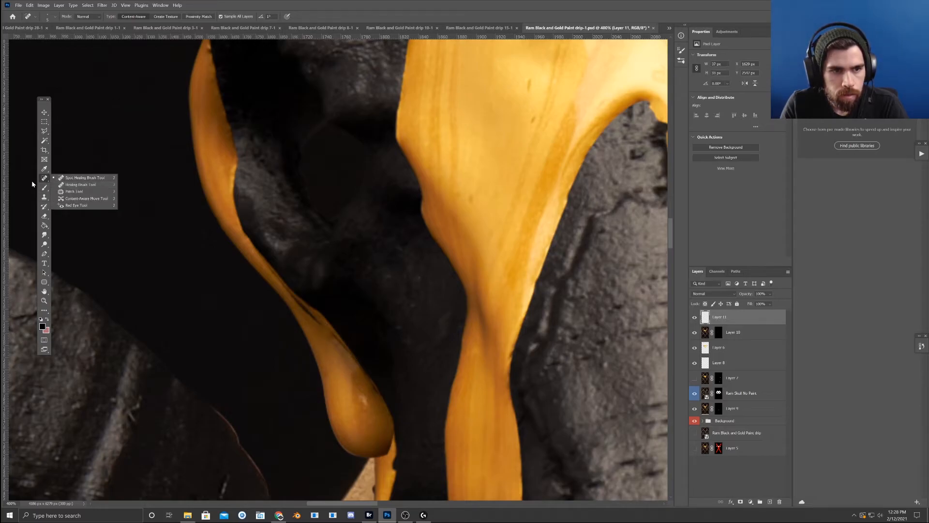
click(45, 205)
click(44, 198)
key(bracketleft)
key(bracketleft)
key(bracketleft)
key(bracketleft)
key(bracketleft)
key(bracketleft)
key(bracketleft)
key(bracketleft)
key(bracketleft)
key(bracketleft)
key(bracketleft)
key(bracketleft)
key(bracketleft)
key(bracketleft)
key(bracketleft)
key(bracketleft)
key(bracketleft)
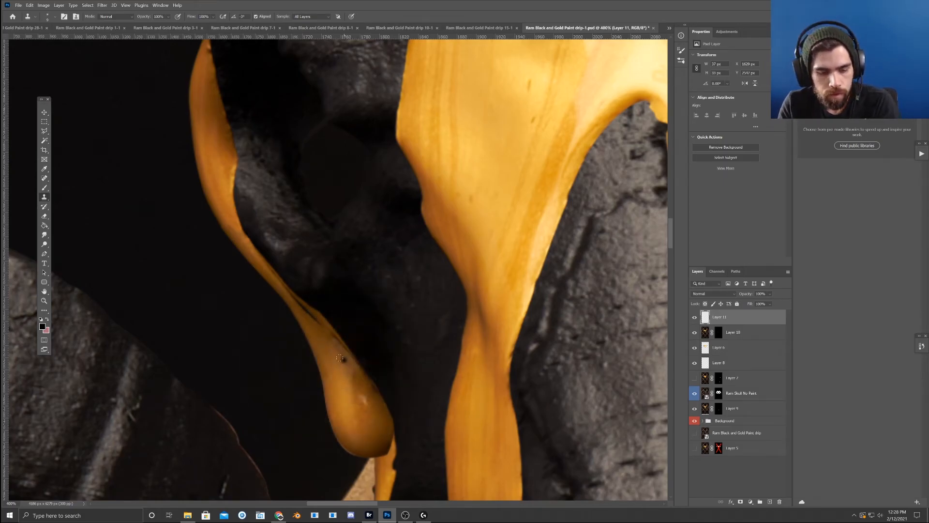
alt+click(327, 351)
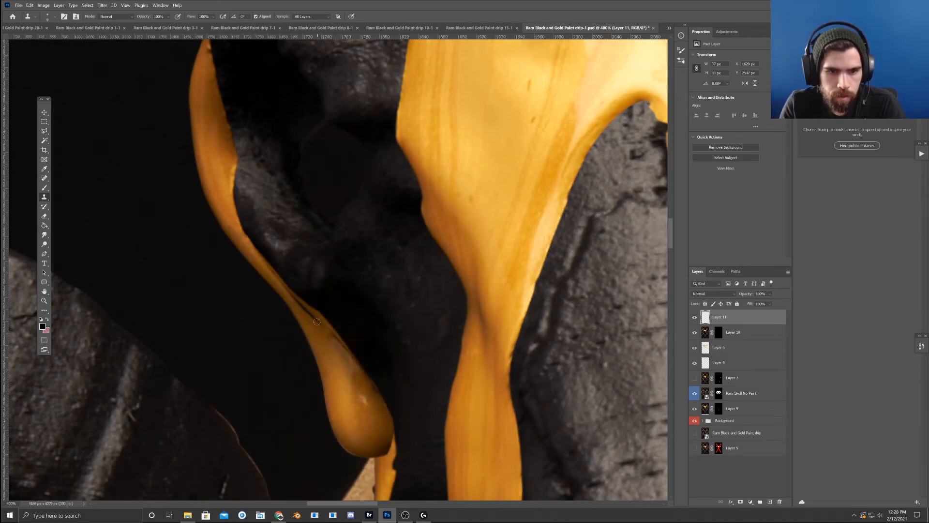
key(ctrl+z)
alt+click(318, 329)
mouse_move(317, 322)
mouse_down()
mouse_move(312, 317)
mouse_move(321, 336)
mouse_up()
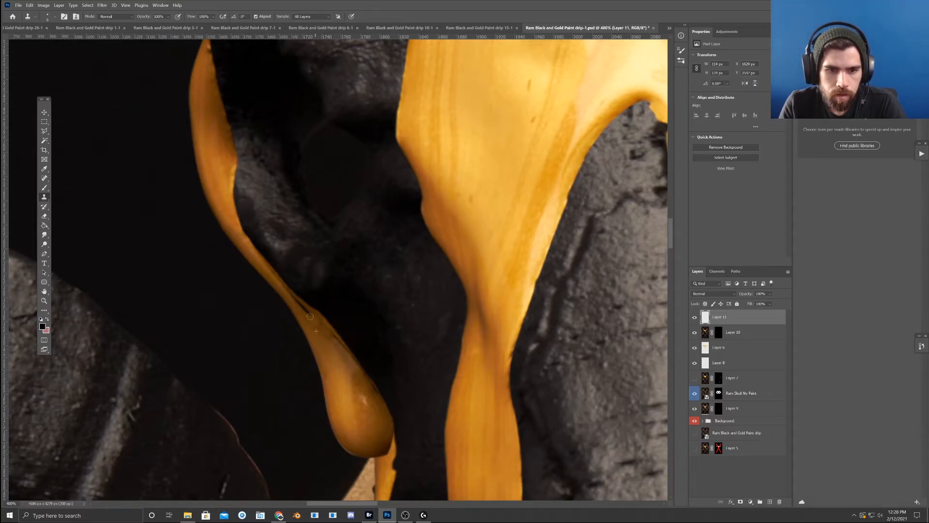
key(ctrl+z)
- Heal the dark crease above the bulb on Layer 11 using a small Healing Brush sampled from the paint beside it
drag(45, 178, 78, 188)
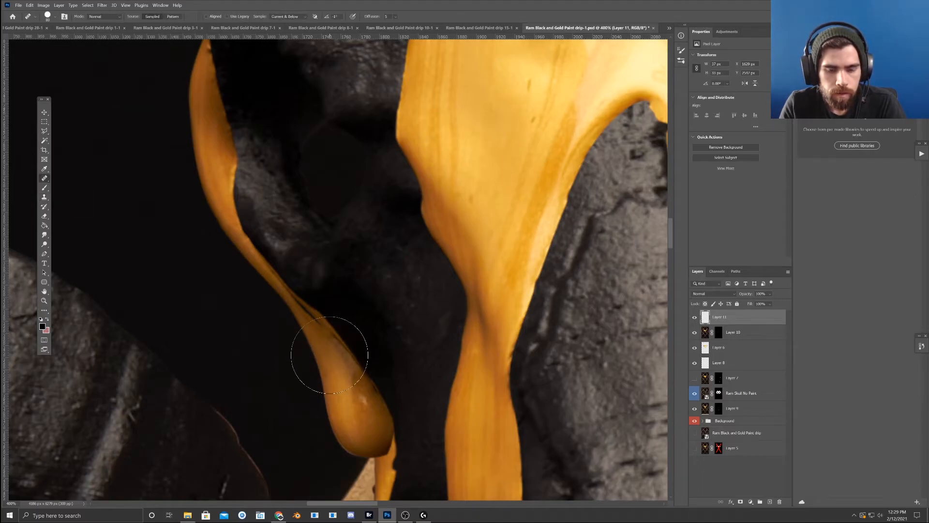
alt+click(330, 355)
key(bracketleft)
key(bracketleft)
key(bracketleft)
key(bracketleft)
key(bracketleft)
key(bracketleft)
key(bracketleft)
key(bracketleft)
key(bracketleft)
key(bracketleft)
key(bracketleft)
key(bracketleft)
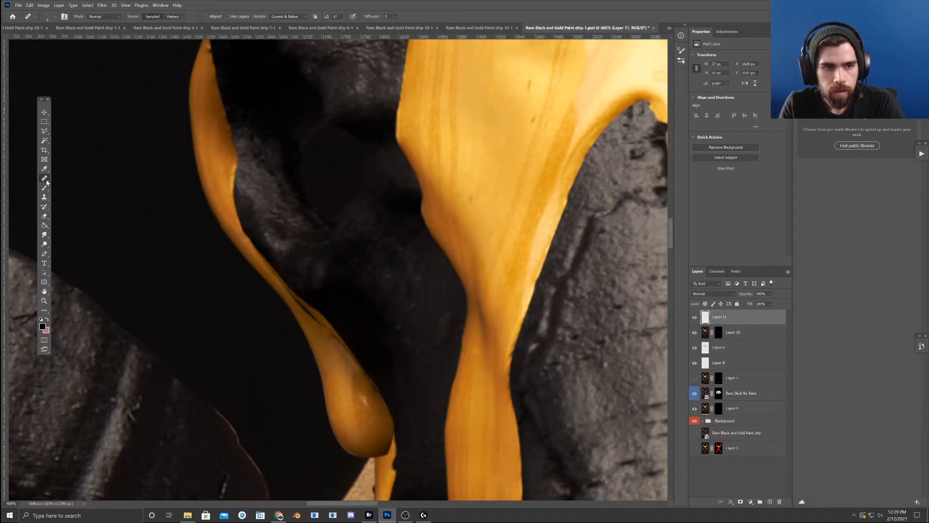
right_click(46, 182)
click(71, 185)
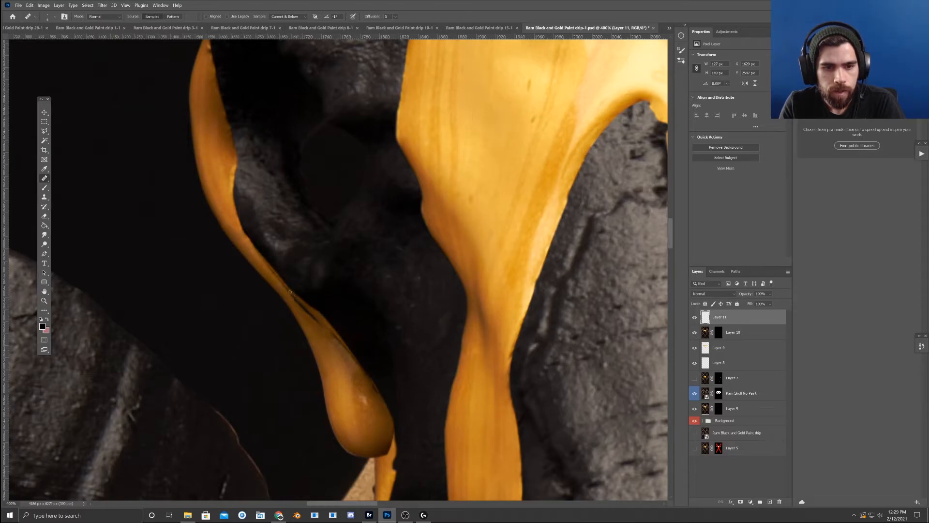
alt+click(322, 331)
drag(318, 323, 301, 305)
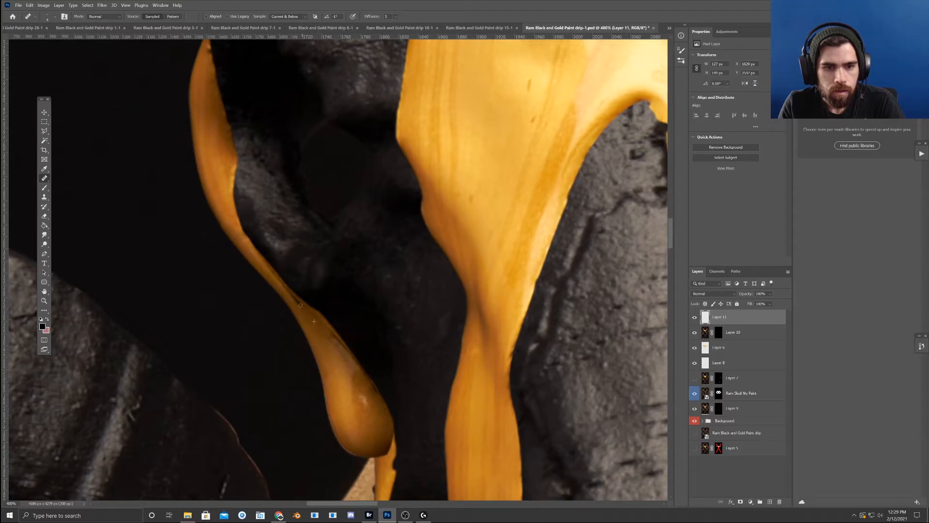
- Resample the clean paint and heal the remaining dark marks along the inner edge of the bulb
alt+click(316, 327)
drag(330, 332, 337, 341)
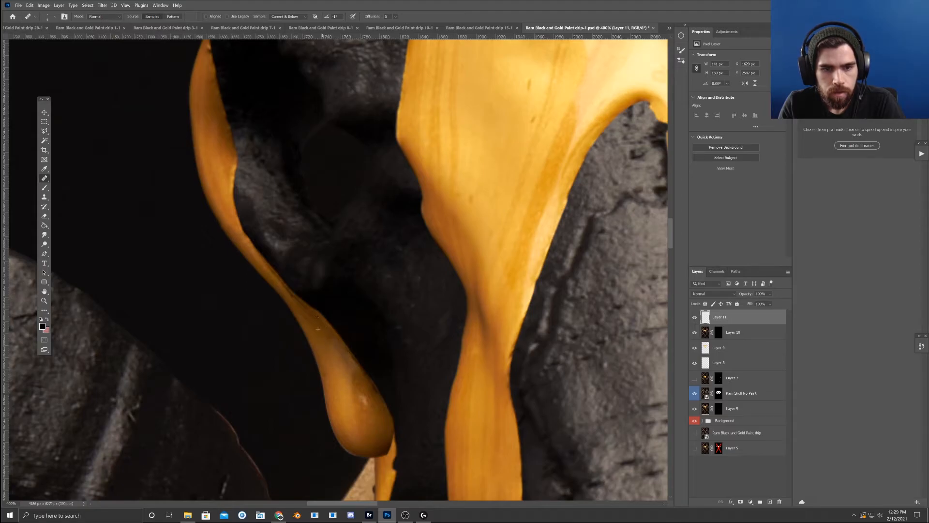
drag(344, 359, 347, 359)
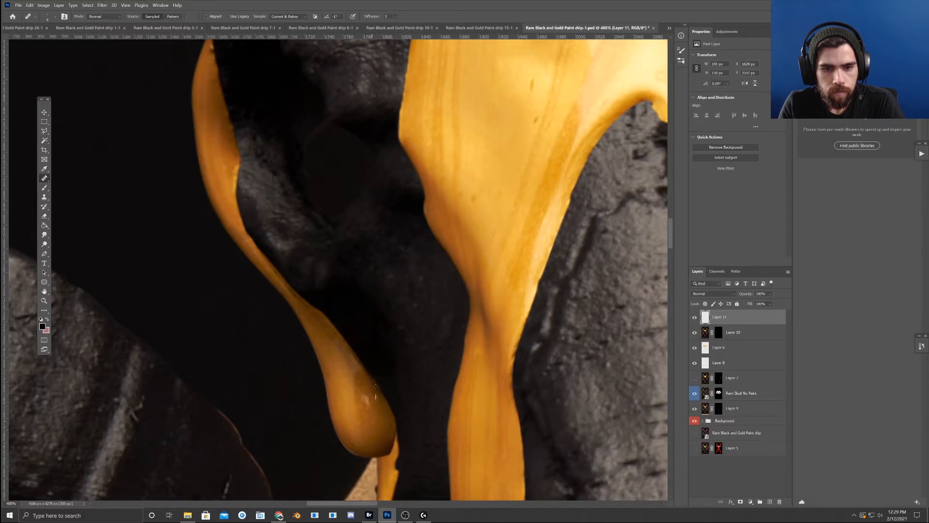
drag(372, 382, 364, 373)
drag(365, 378, 397, 427)
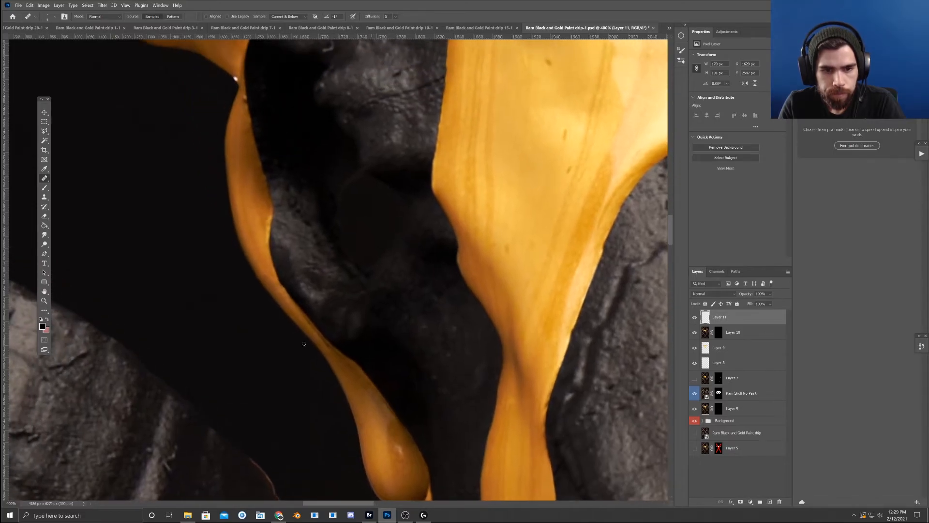
alt+click(293, 313)
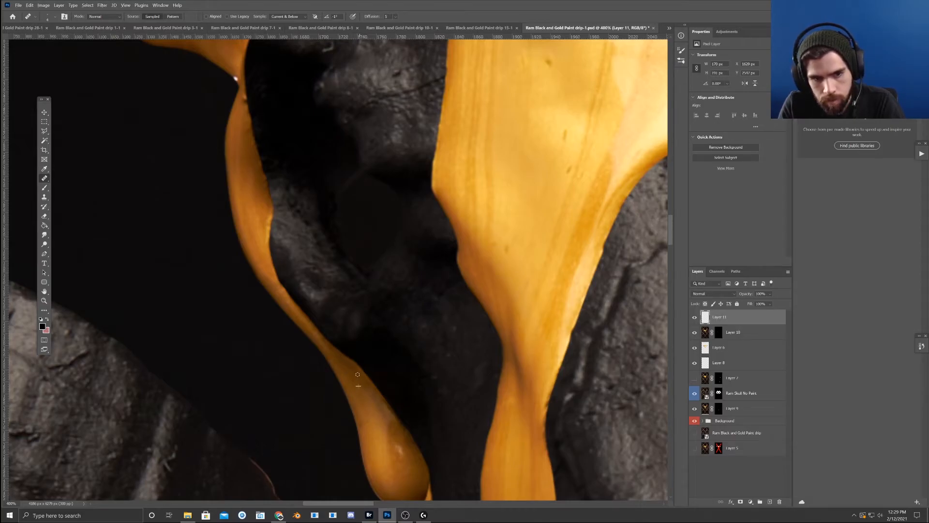
- Try to hide the thin drip below the bulb by painting white on Layer 10's mask with a small brush
drag(355, 359, 276, 272)
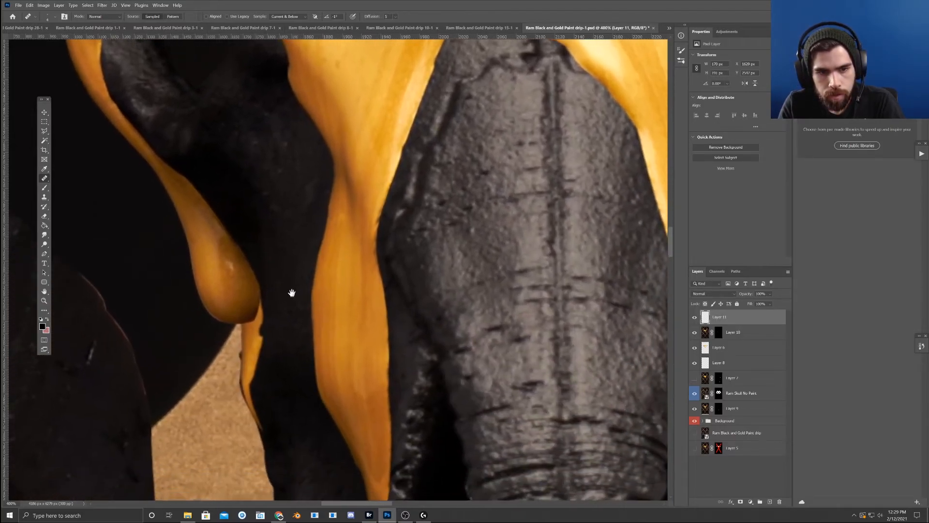
drag(274, 338, 304, 349)
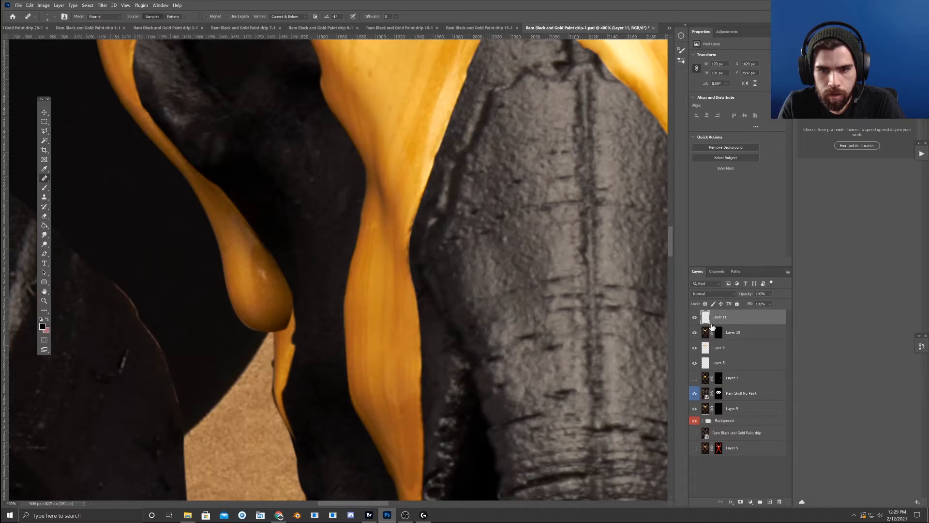
click(719, 332)
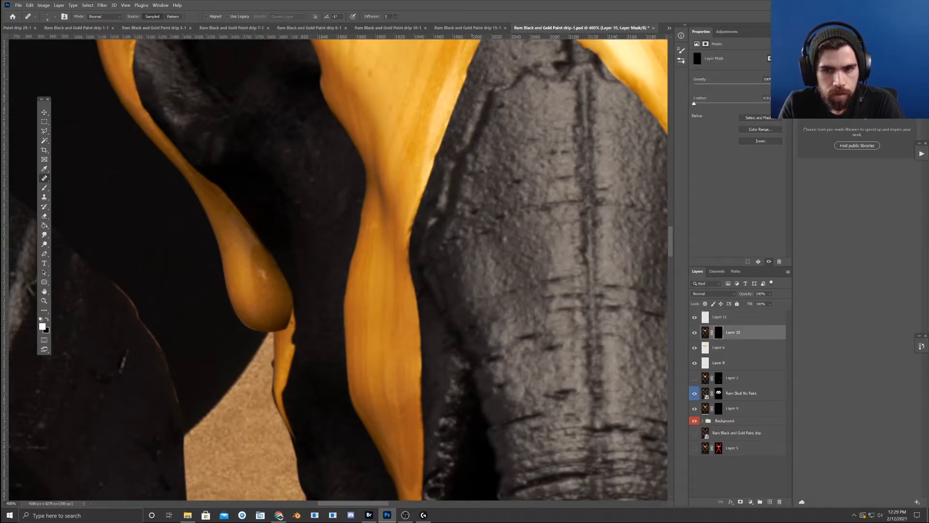
click(44, 187)
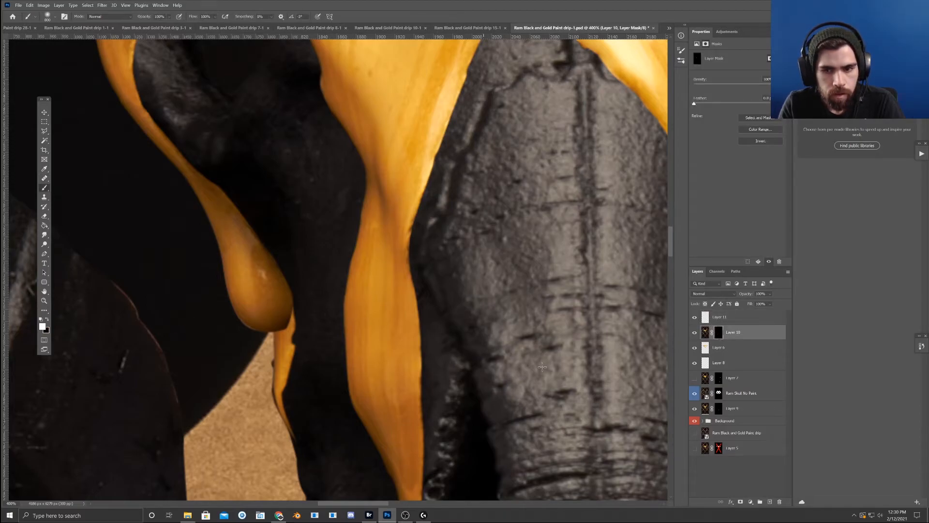
key(bracketleft)
key(bracketleft)
key(bracketleft)
key(bracketleft)
key(bracketleft)
key(bracketleft)
key(bracketleft)
key(bracketleft)
key(bracketleft)
key(bracketleft)
key(bracketleft)
key(bracketleft)
key(bracketleft)
key(bracketleft)
key(bracketleft)
key(bracketleft)
key(bracketleft)
key(bracketleft)
key(bracketleft)
key(bracketleft)
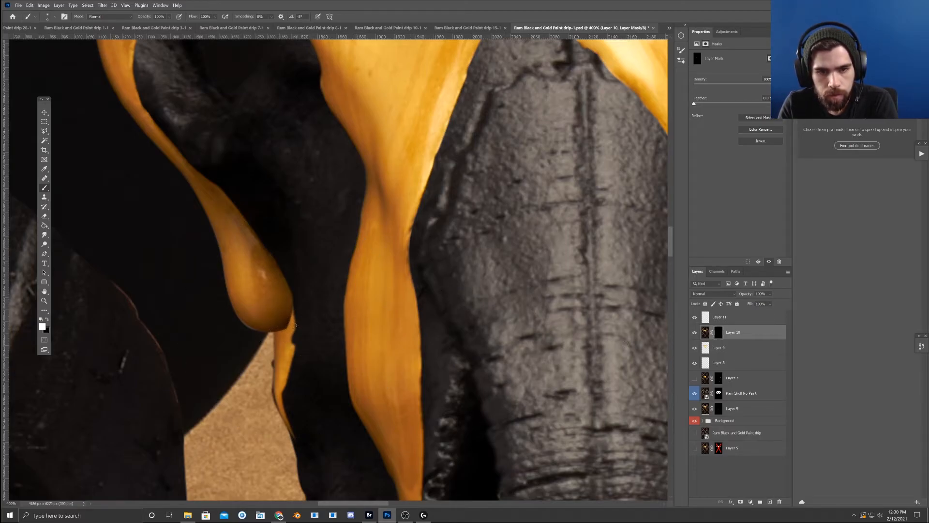
mouse_move(292, 323)
mouse_down()
mouse_move(292, 335)
mouse_move(294, 309)
mouse_up()
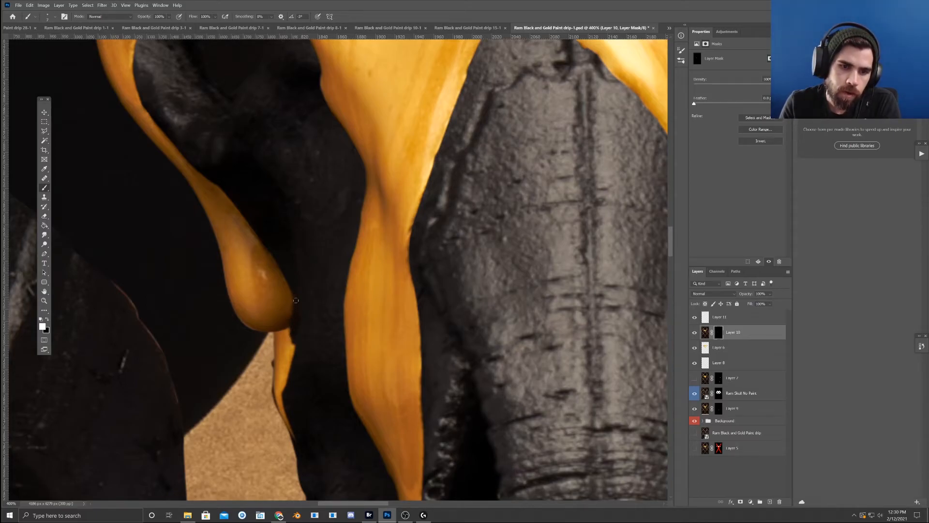
mouse_move(294, 341)
mouse_down()
mouse_move(293, 367)
mouse_move(294, 330)
mouse_move(277, 335)
mouse_move(274, 352)
mouse_move(283, 354)
mouse_move(286, 336)
mouse_move(285, 376)
mouse_up()
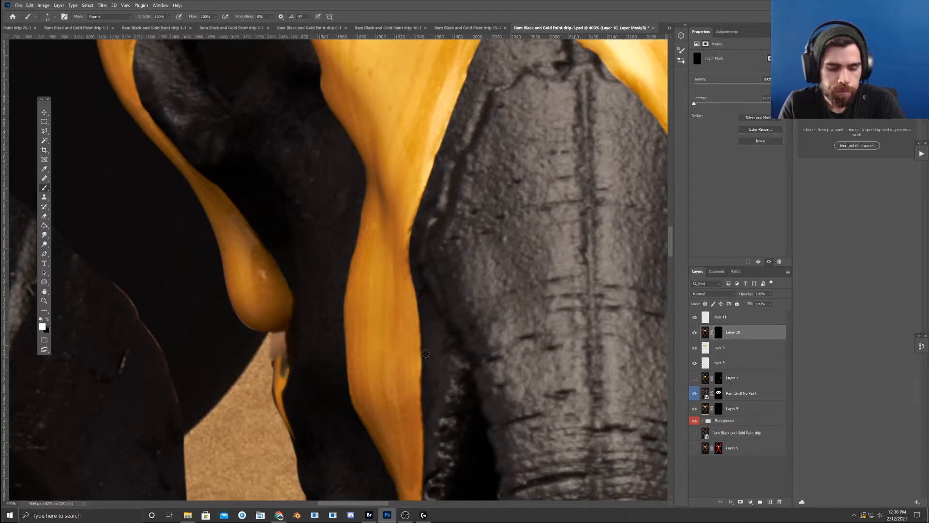
ctrl+click(296, 297)
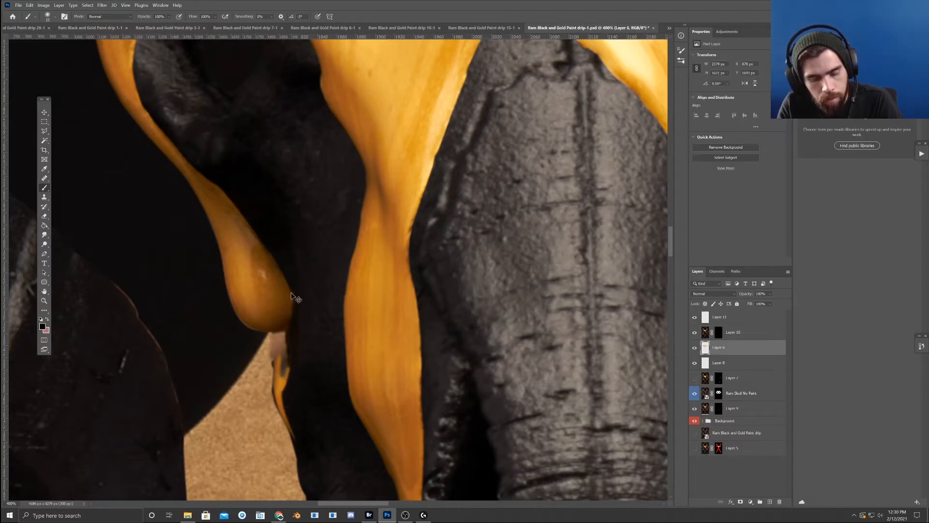
key(ctrl+z)
key(ctrl+z)
key(ctrl+z)
key(ctrl+z)
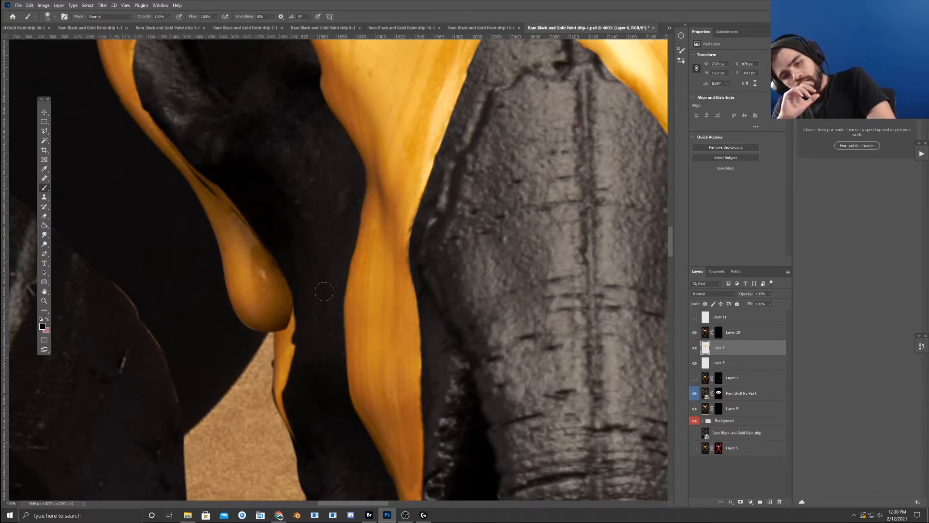
key(ctrl+shift+z)
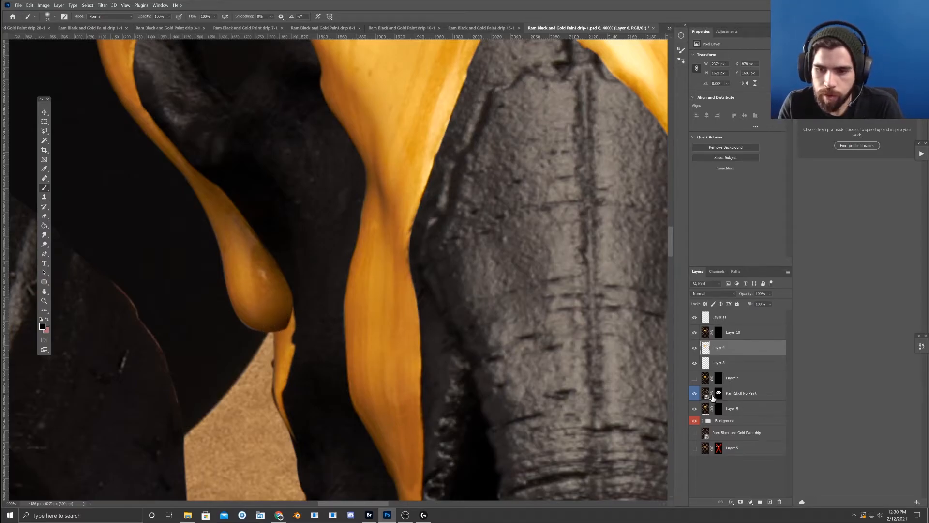
- Add a layer mask to Layer 6 and paint it black over the thin drip hanging below the bulb
key(v)
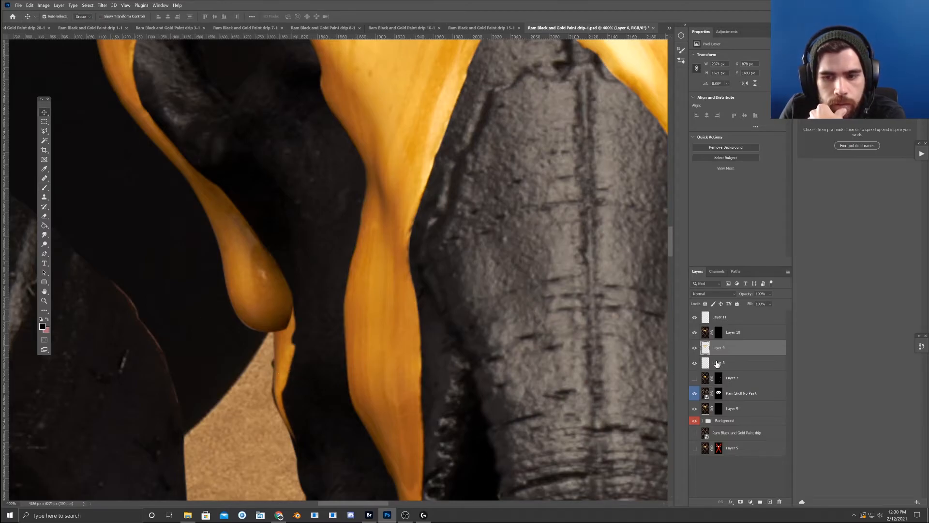
click(741, 502)
key(b)
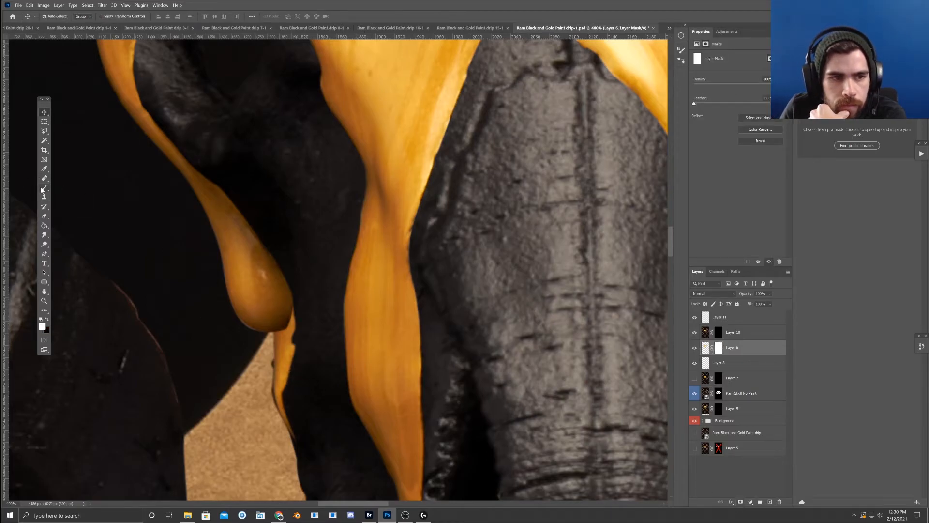
key(x)
mouse_move(290, 431)
mouse_down()
mouse_move(284, 402)
mouse_move(287, 430)
mouse_move(282, 346)
mouse_move(295, 322)
mouse_move(285, 342)
mouse_up()
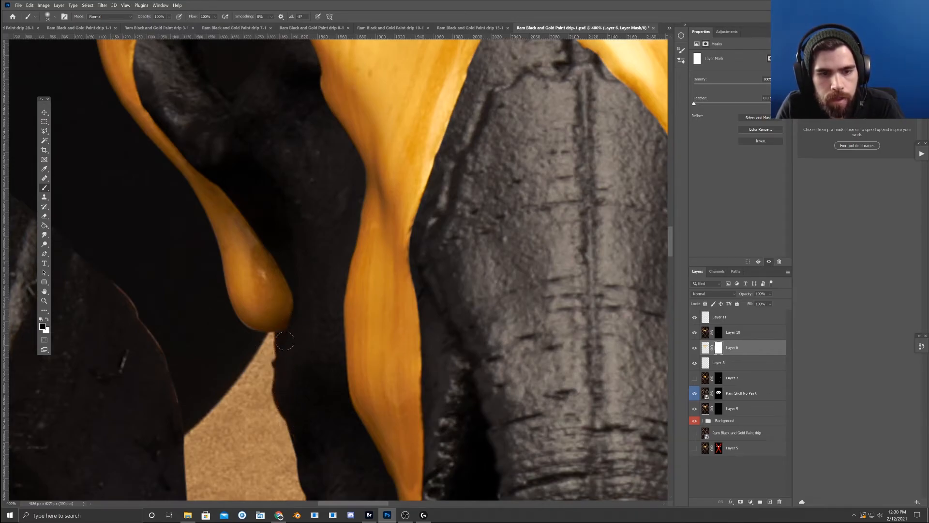
- Try to touch up the bulb drip's inner edge on Layer 10's mask with a smaller white brush, and undo the last stroke
click(720, 334)
key(x)
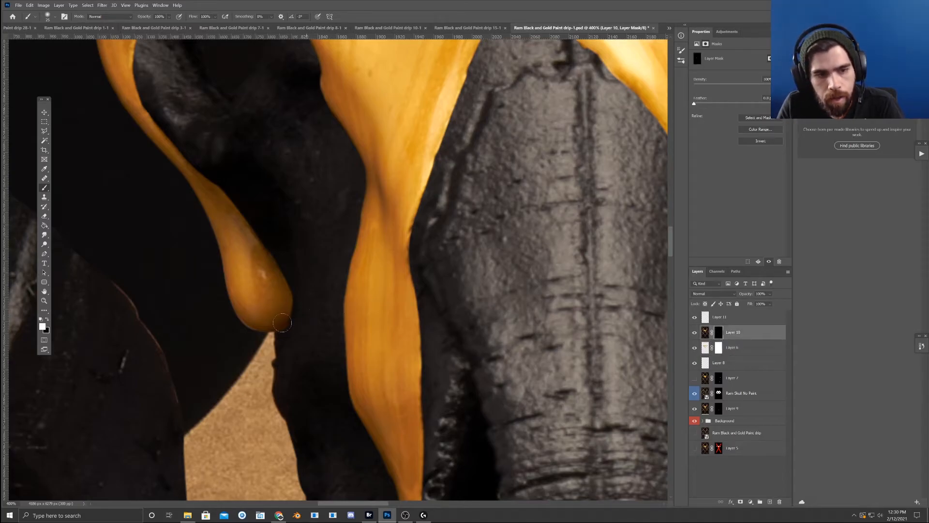
key(bracketleft)
key(bracketleft)
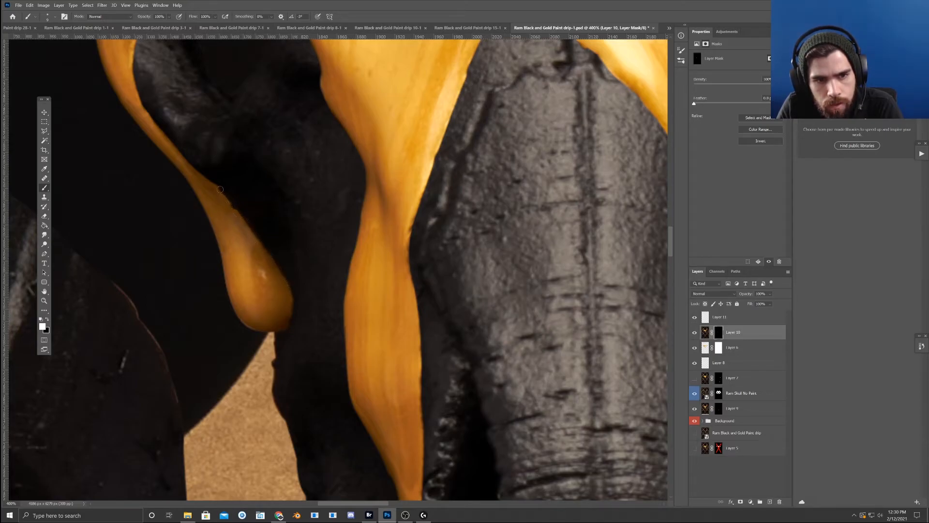
key(ctrl+z)
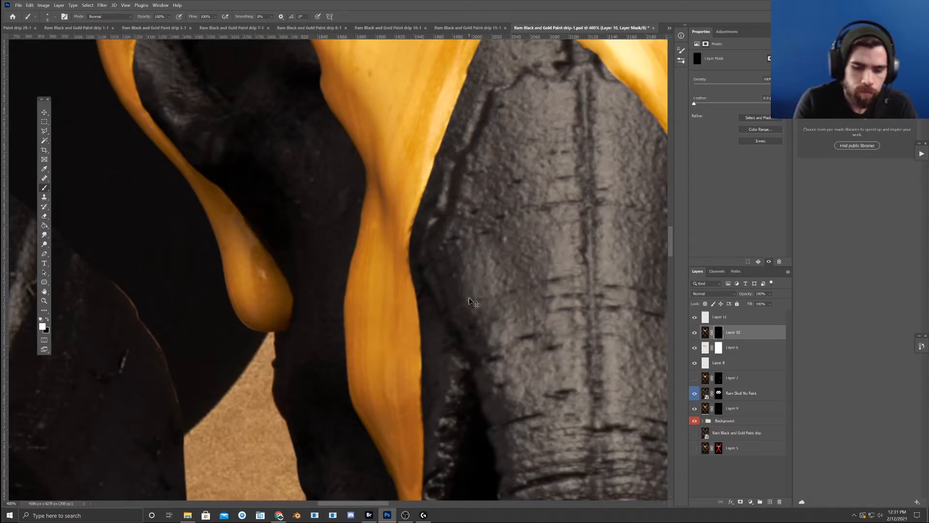
- Review the whole skull composite and examine the drip 28-1 and drip 1-1 source photos for further usable paint drips
scroll(473, 302, down, 4)
scroll(474, 302, down, 1)
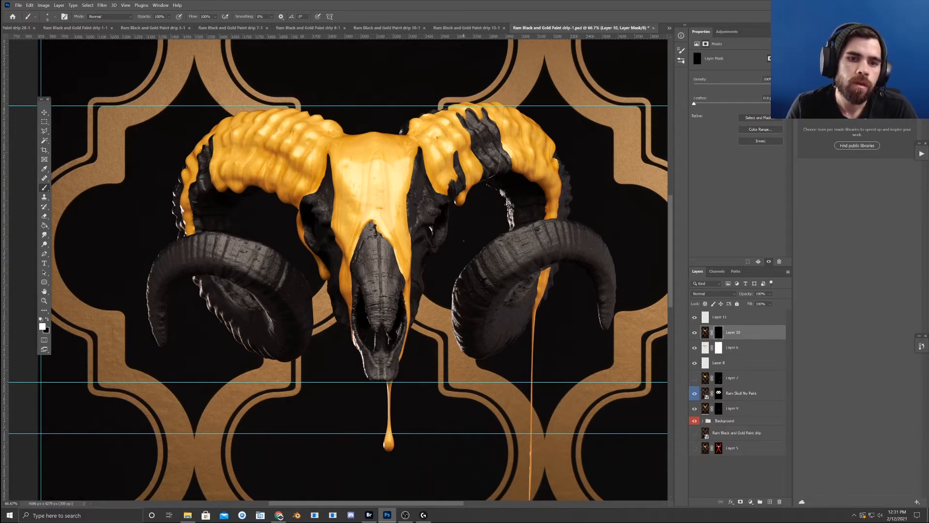
drag(452, 272, 456, 233)
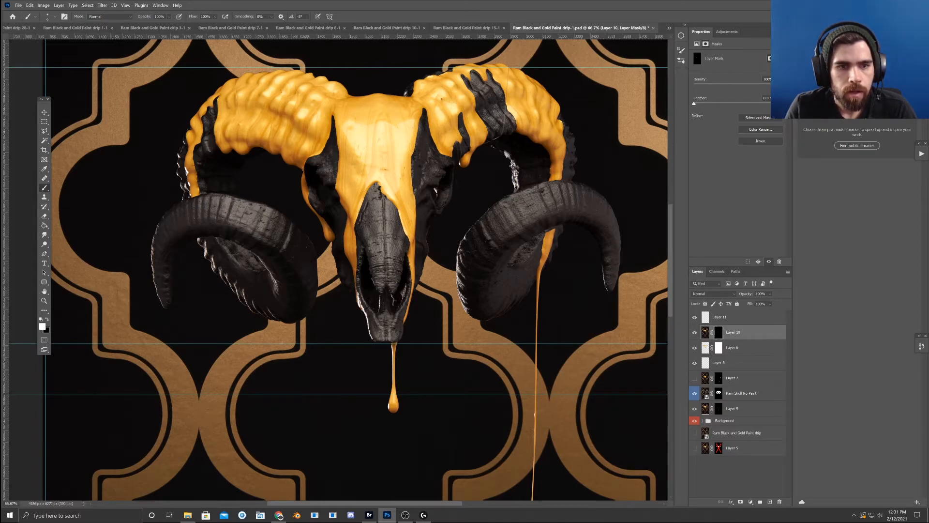
click(20, 29)
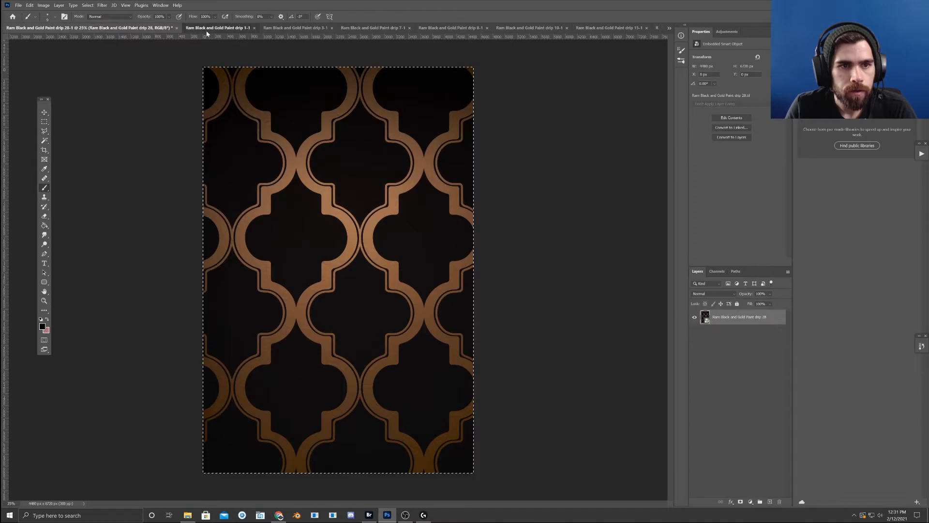
click(206, 28)
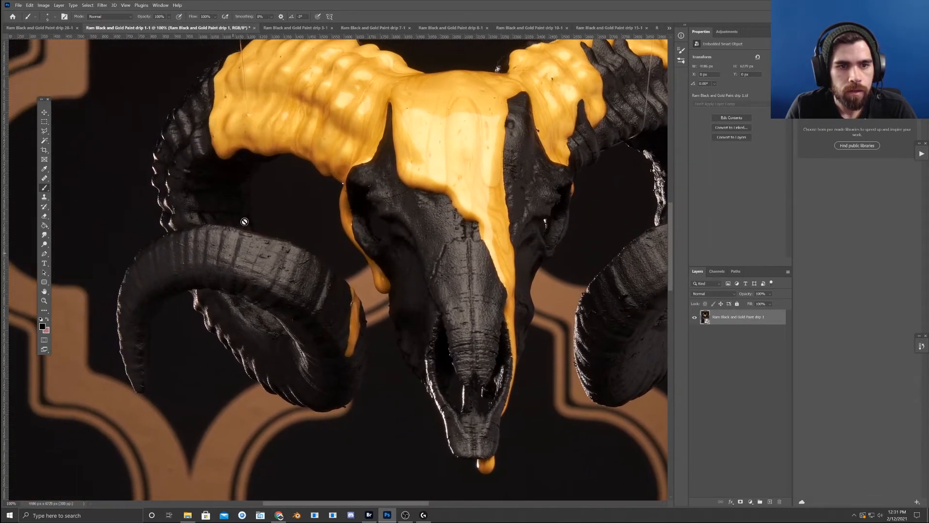
drag(386, 188, 299, 227)
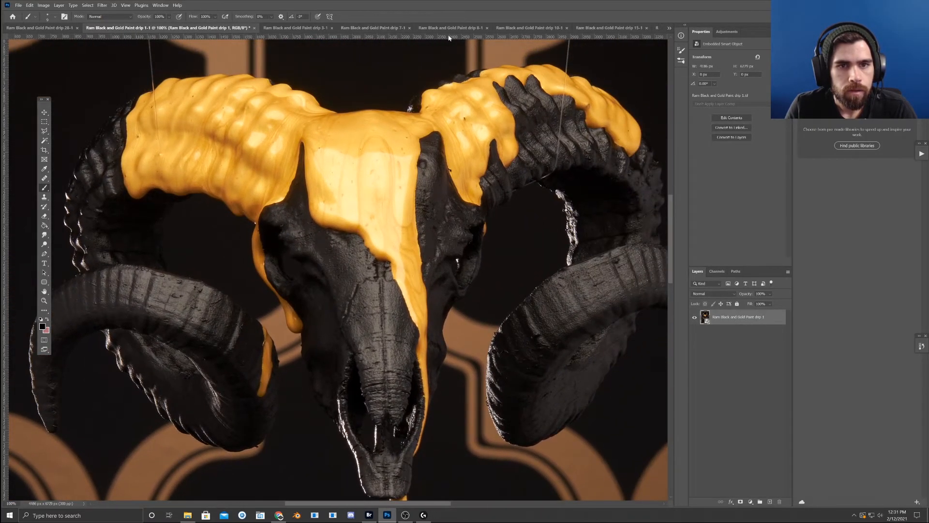
drag(180, 170, 181, 162)
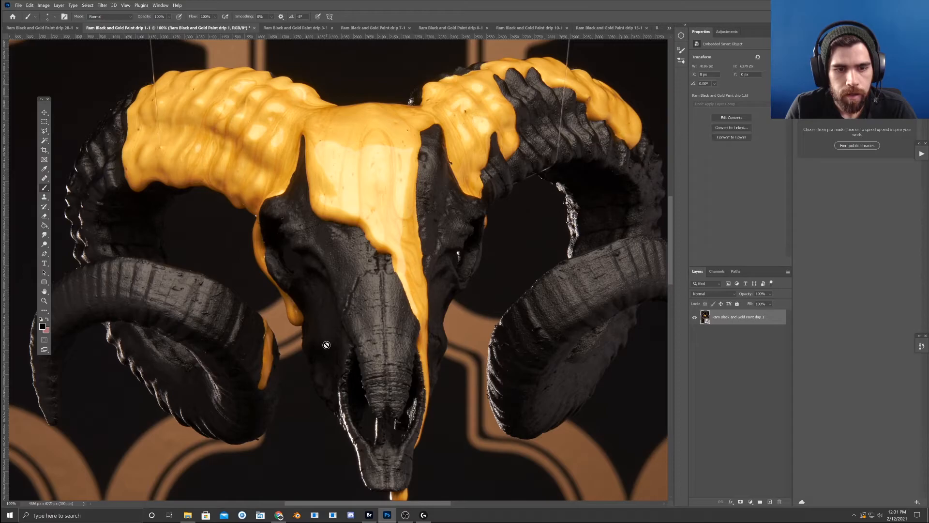
- Copy the entire merged image of the drip 3-1 photo and paste it above Layer 10 in the drip-1.psd composite
click(293, 28)
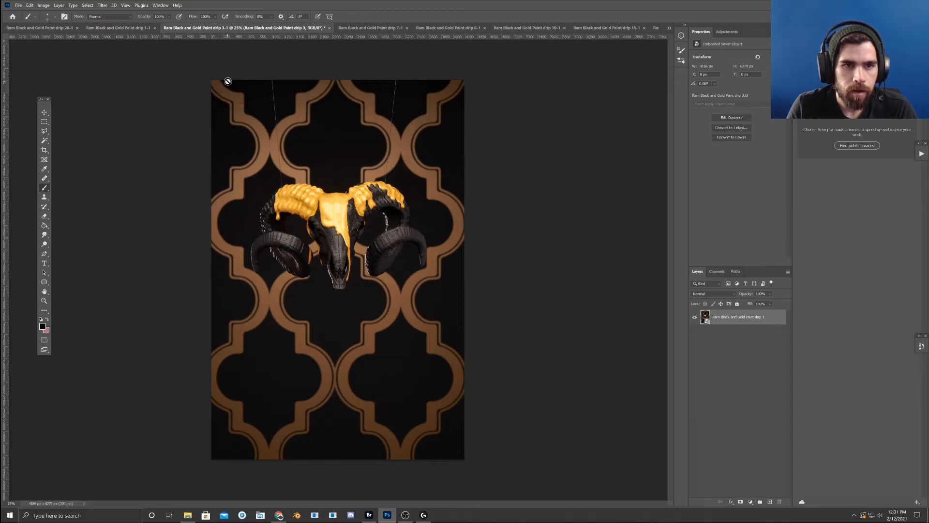
key(ctrl+a)
click(29, 6)
click(92, 58)
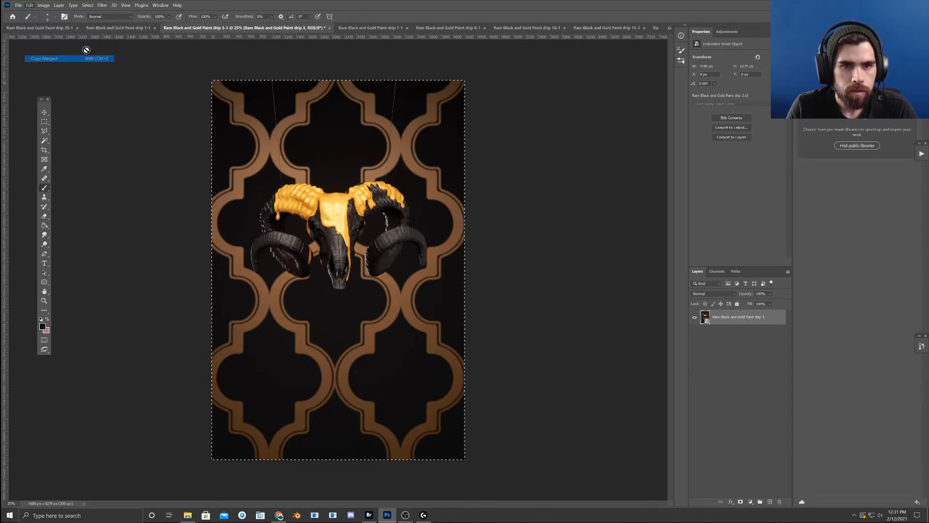
click(669, 28)
click(716, 83)
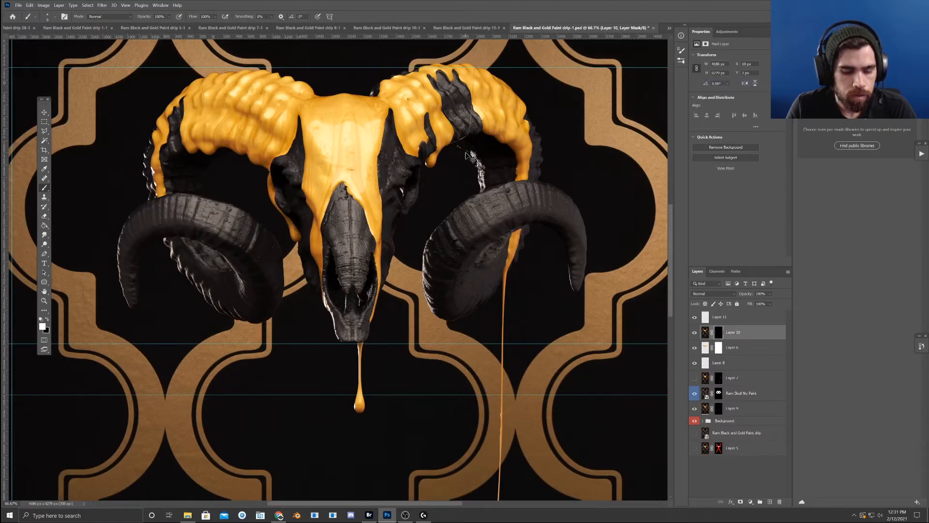
key(ctrl+v)
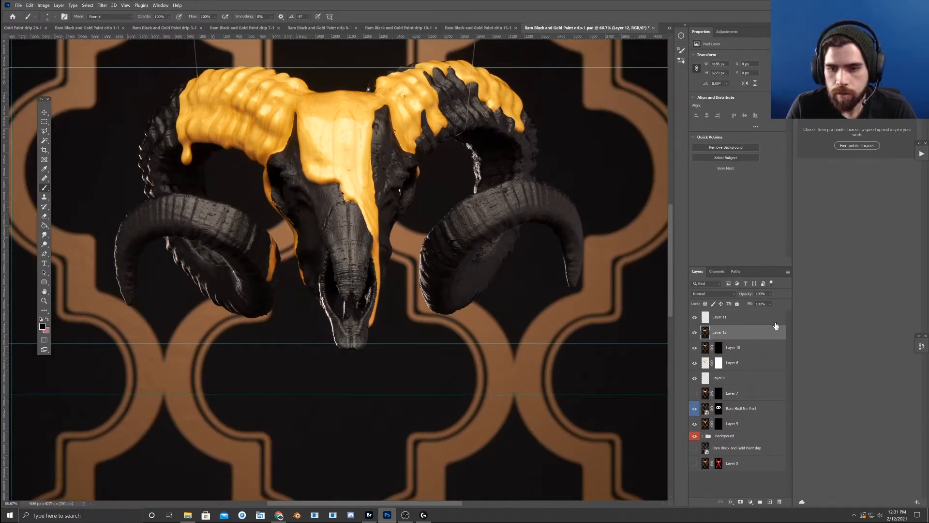
- Lower Layer 12's opacity and shift the layer until its short drip lines up beneath the paint on the left horn
click(770, 293)
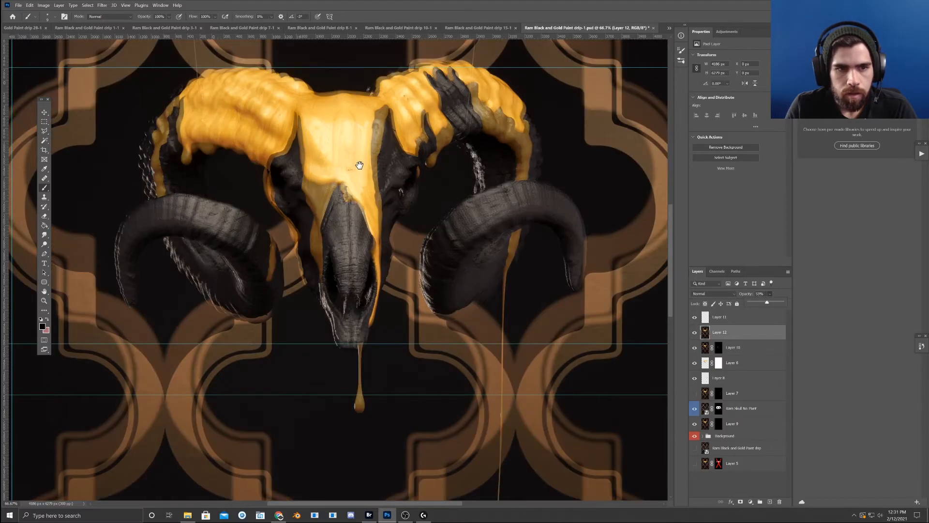
drag(359, 166, 429, 232)
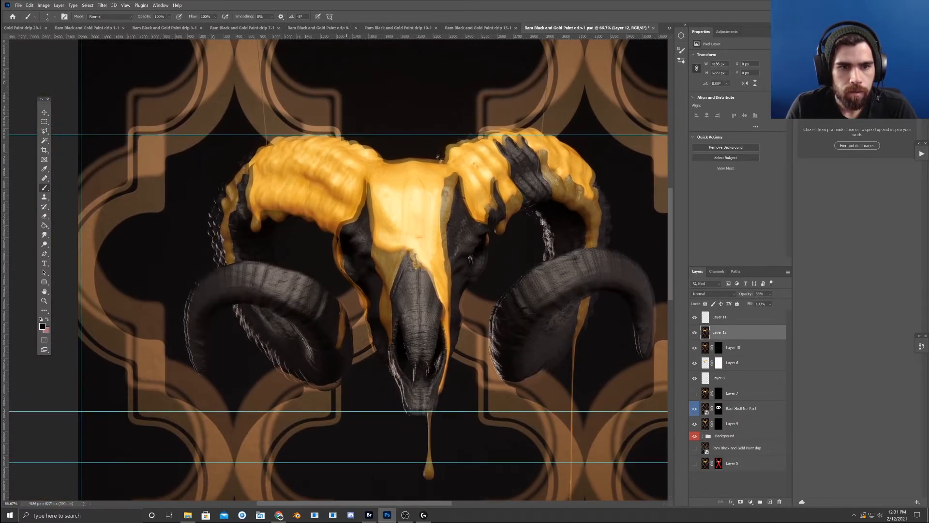
click(47, 115)
mouse_move(307, 182)
mouse_down()
mouse_move(405, 234)
mouse_move(376, 228)
mouse_move(374, 237)
mouse_move(386, 235)
mouse_move(379, 228)
mouse_move(390, 238)
mouse_up()
key(ctrl+plus)
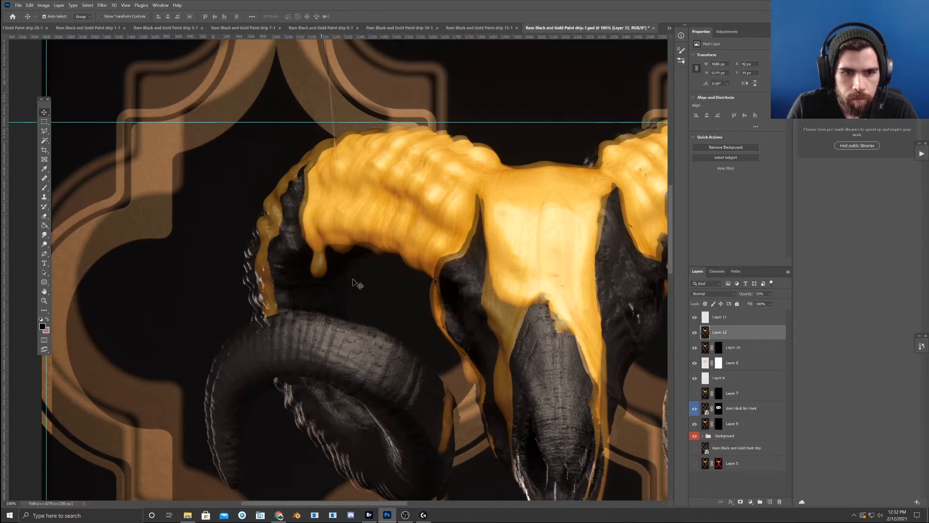
key(ctrl+plus)
key(ctrl+plus)
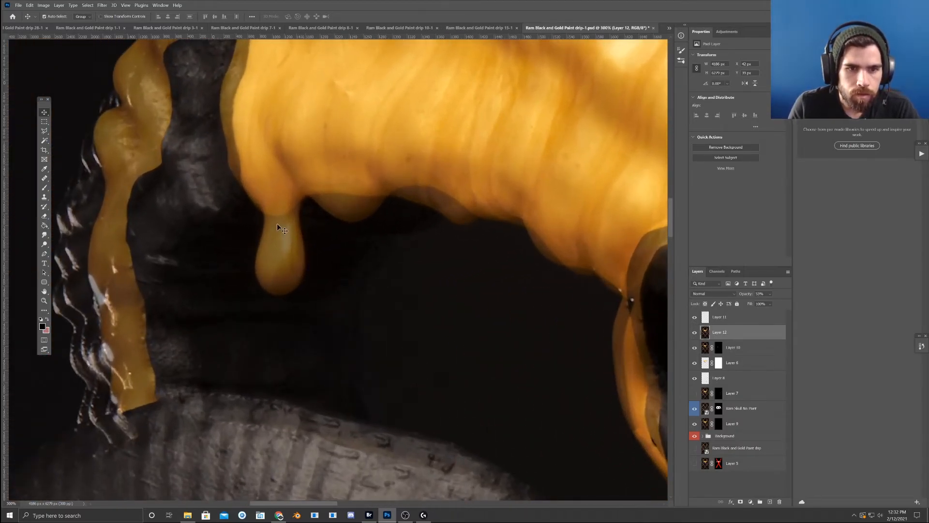
key(Left)
key(Left)
key(Left)
key(Left)
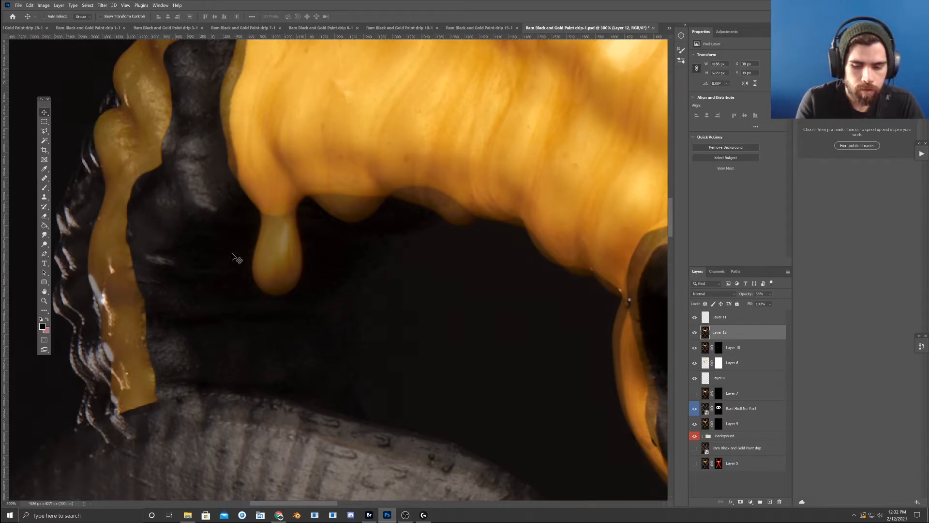
- Trace the left side of the short drip with a Pen path from the horn paint down to the bulb's widest point
key(ctrl+plus)
click(44, 254)
click(224, 178)
drag(232, 226, 241, 194)
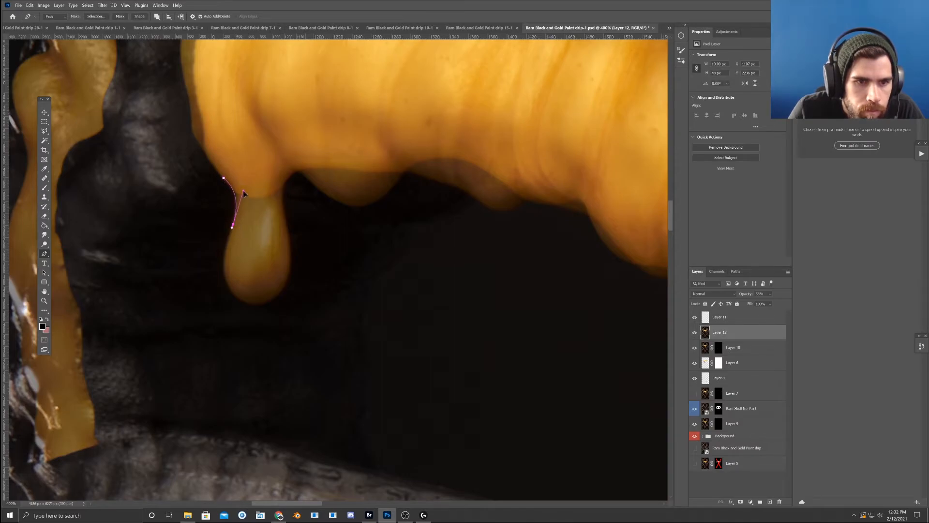
key(ctrl+z)
click(235, 209)
drag(236, 208, 241, 194)
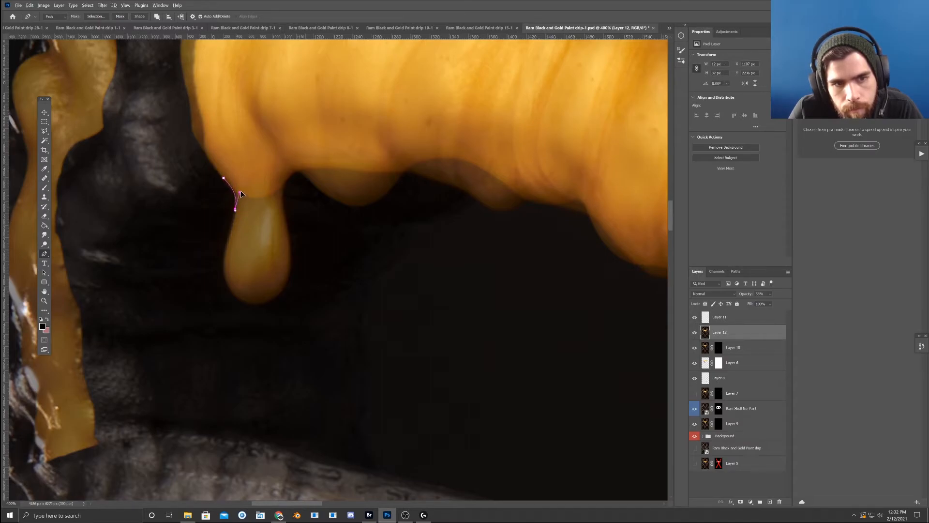
click(224, 266)
drag(230, 237, 237, 216)
key(ctrl+z)
drag(223, 257, 223, 255)
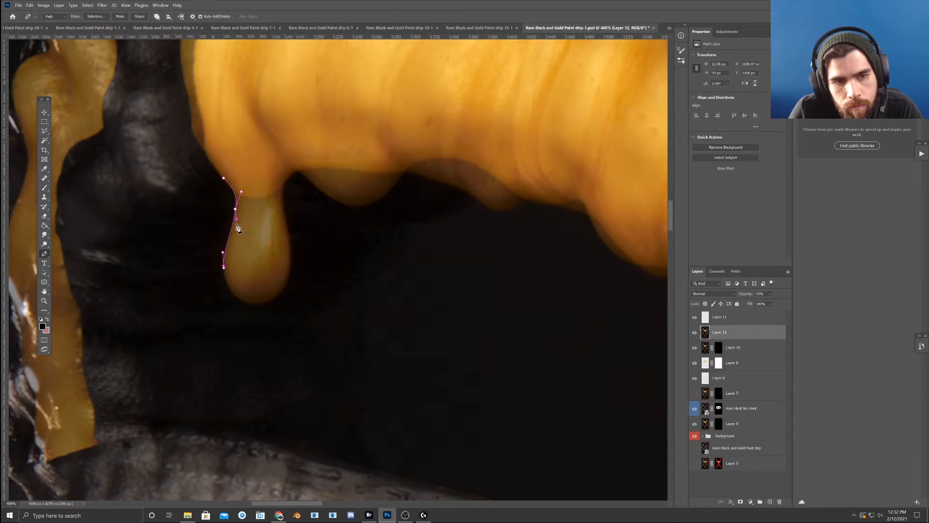
drag(223, 255, 223, 253)
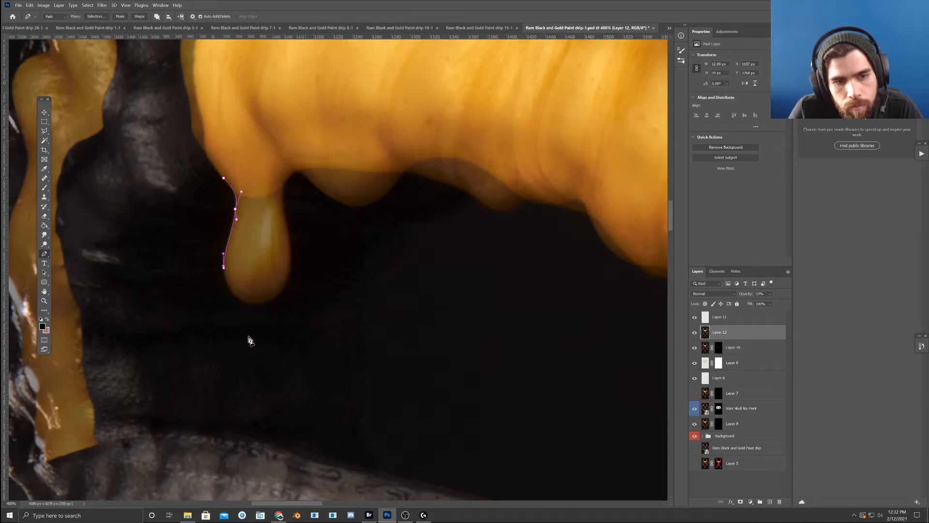
- Continue the Pen path around the bottom of the bulb and up its right side to the drip's neck
click(248, 304)
drag(248, 304, 227, 301)
drag(290, 266, 285, 310)
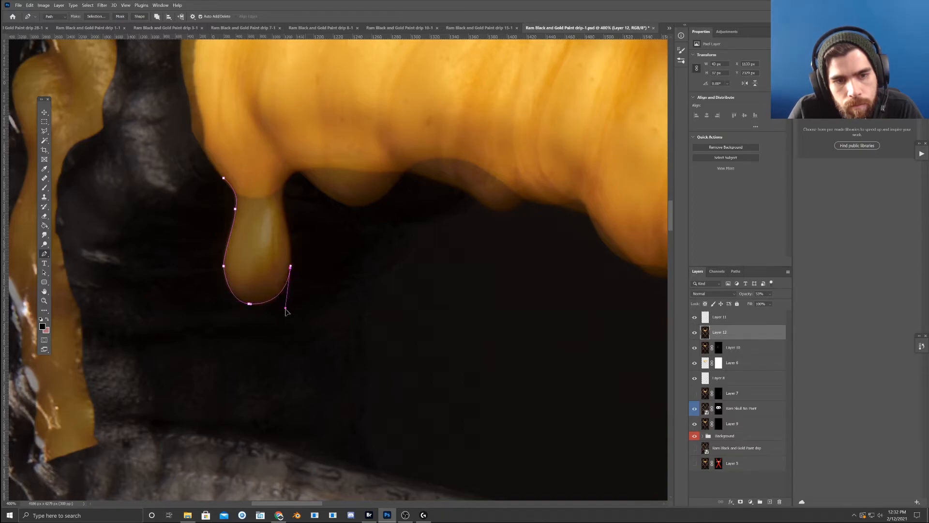
click(285, 214)
drag(286, 215, 294, 247)
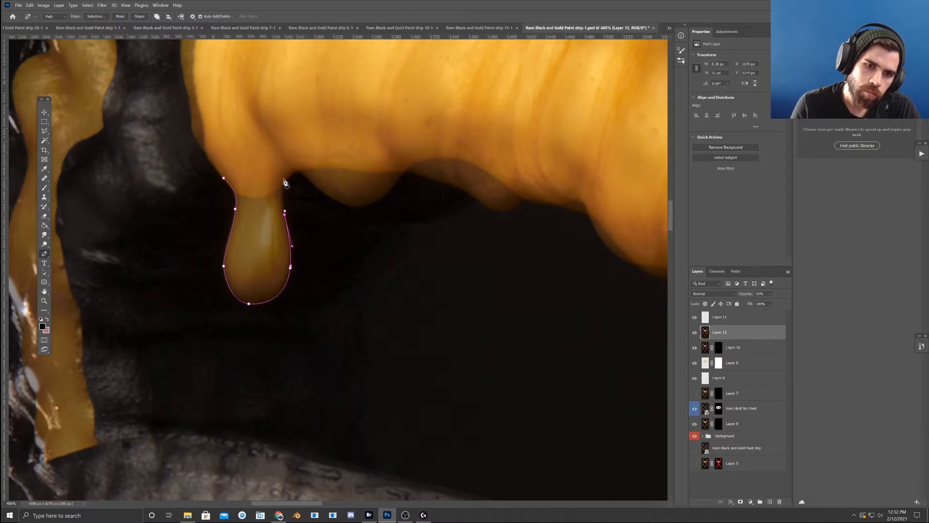
- Close the Pen path through the horn paint above the drip and convert it into a selection
click(290, 175)
drag(291, 176, 278, 187)
click(301, 170)
mouse_move(297, 172)
mouse_down()
mouse_move(296, 138)
mouse_move(247, 135)
mouse_up()
click(221, 152)
click(223, 178)
right_click(261, 179)
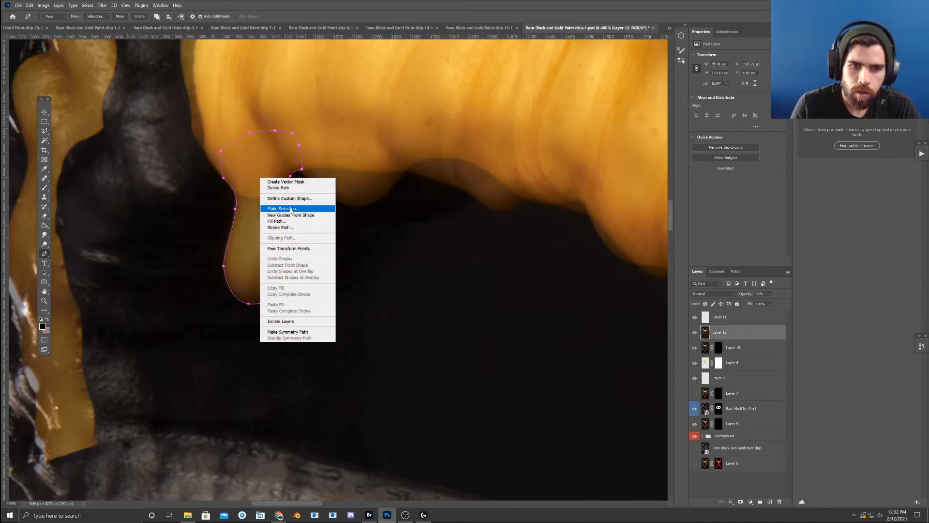
click(291, 209)
click(502, 146)
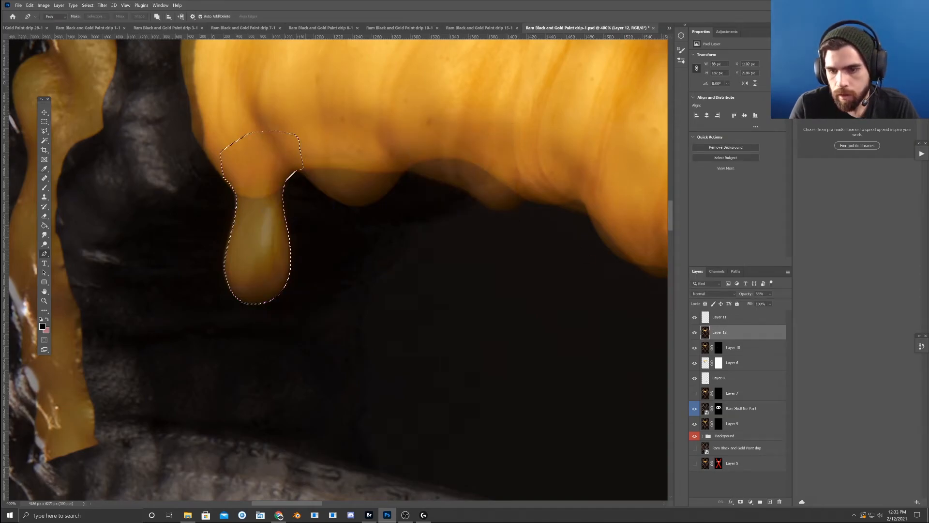
- Mask Layer 12 to the selected drip and set the layer's opacity to 100%
click(739, 502)
drag(387, 171, 483, 301)
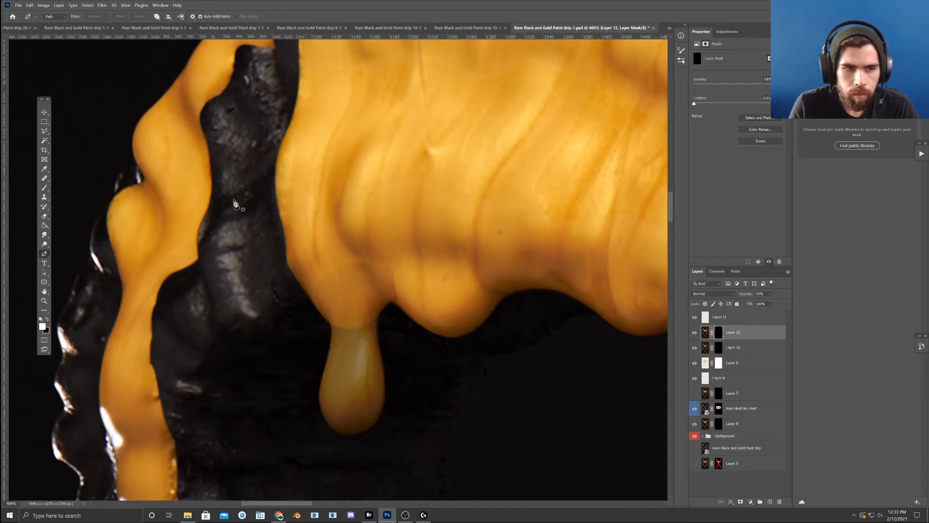
click(44, 187)
key(x)
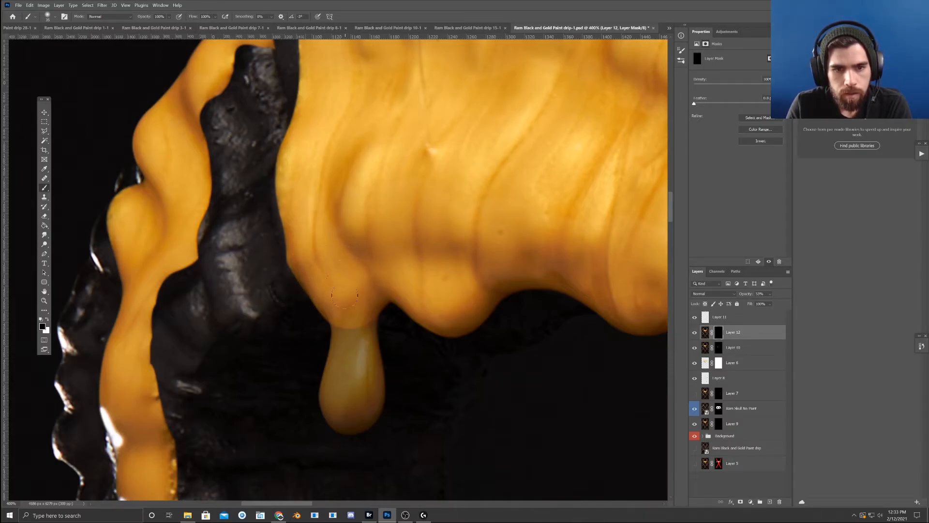
drag(770, 296, 816, 303)
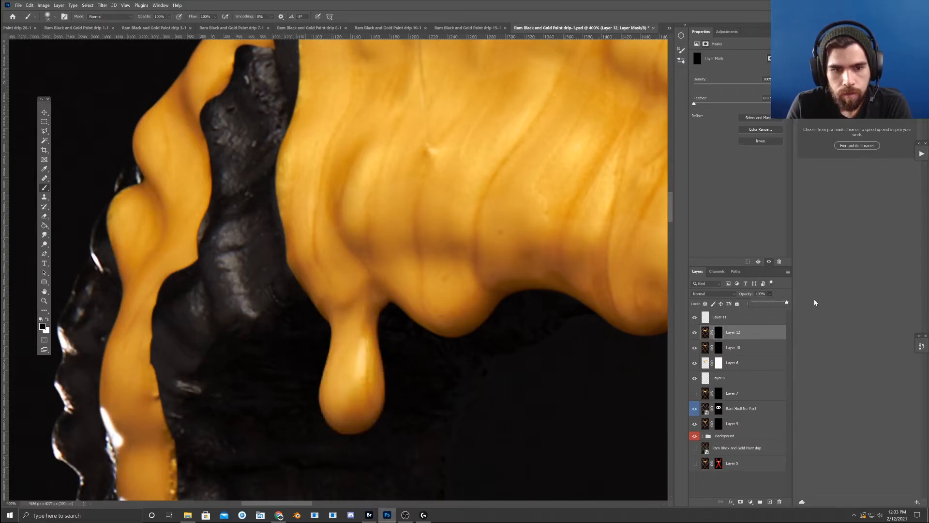
- Blend the top of the drip into the horn paint by brushing black on Layer 12's mask
click(356, 303)
key(x)
key(x)
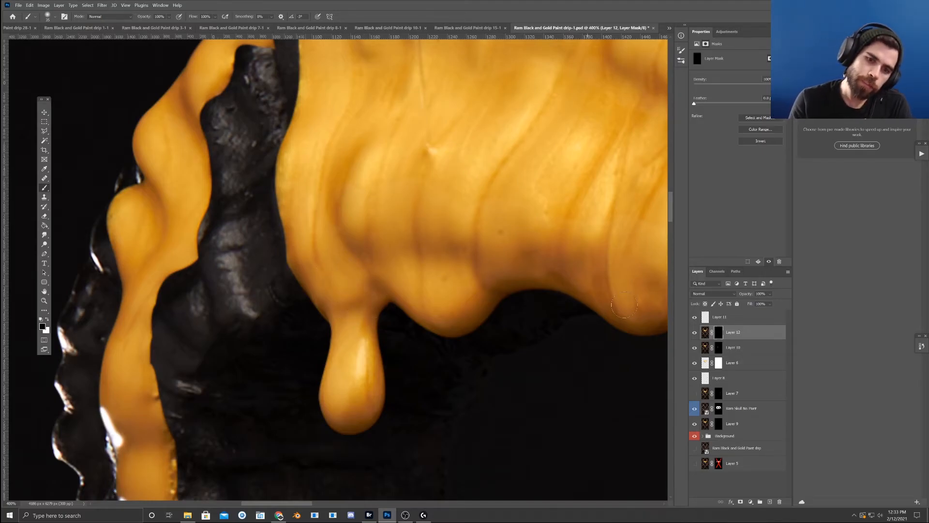
- Examine the masked drip within the whole composite, including both horns and the long drips below the skull
key(ctrl+minus)
key(ctrl+minus)
key(ctrl+minus)
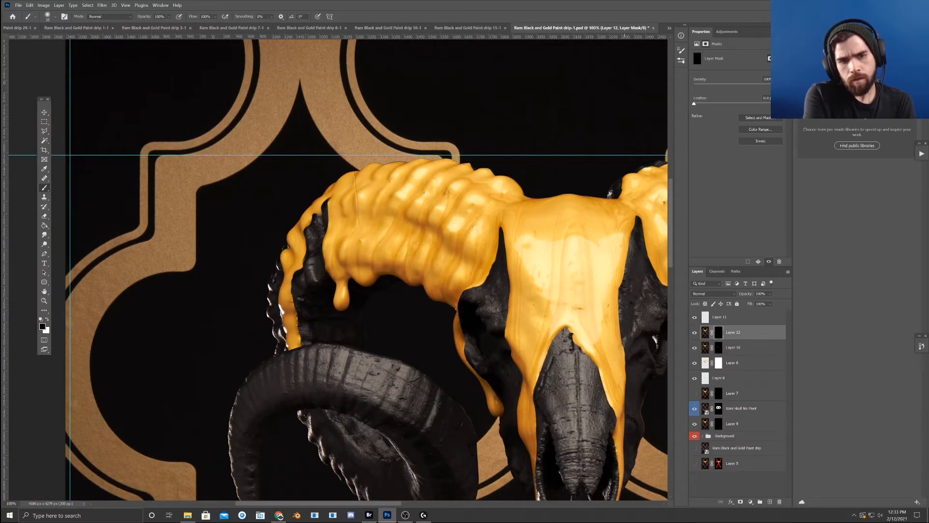
key(ctrl+minus)
key(ctrl+minus)
key(ctrl+minus)
key(ctrl+plus)
key(ctrl+plus)
scroll(460, 306, down, 5)
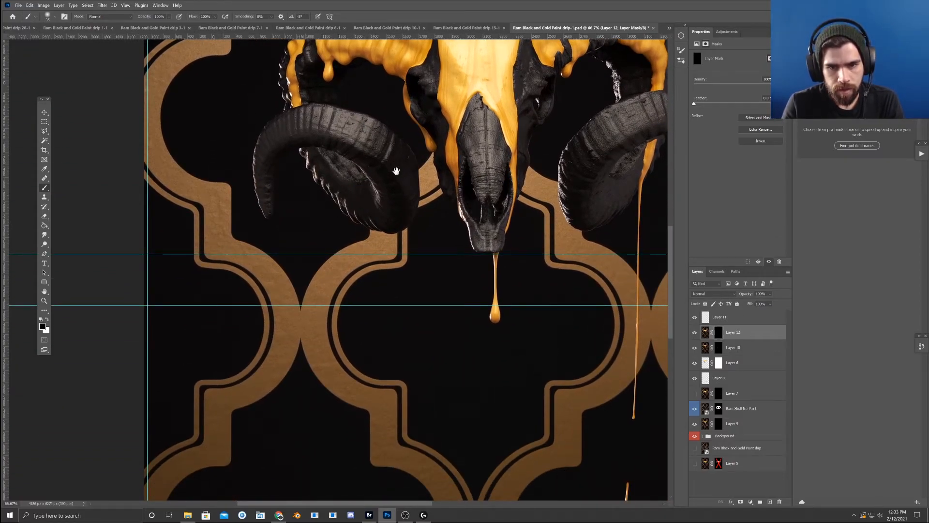
drag(392, 174, 279, 234)
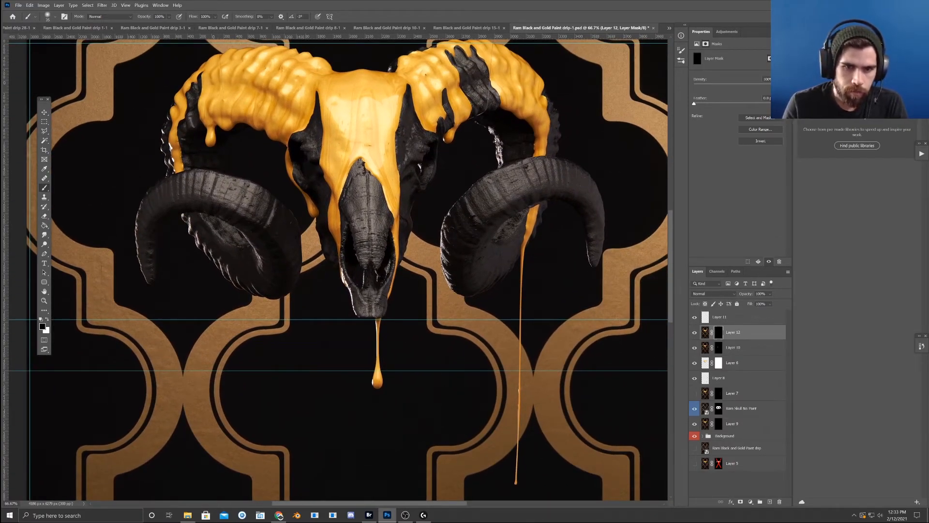
- Look through the open paint drip photos for more usable drips, ending back at Ram Black and Gold Paint drip-1.psd
click(154, 28)
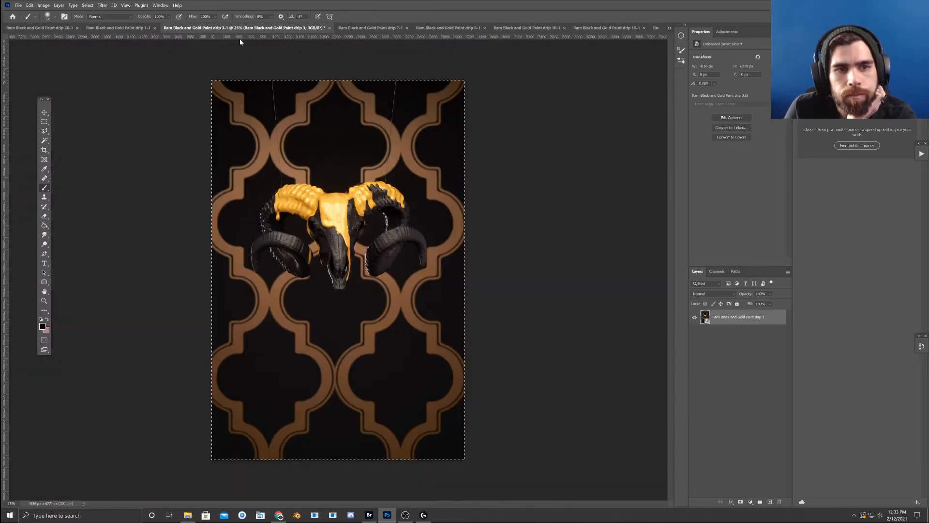
click(371, 28)
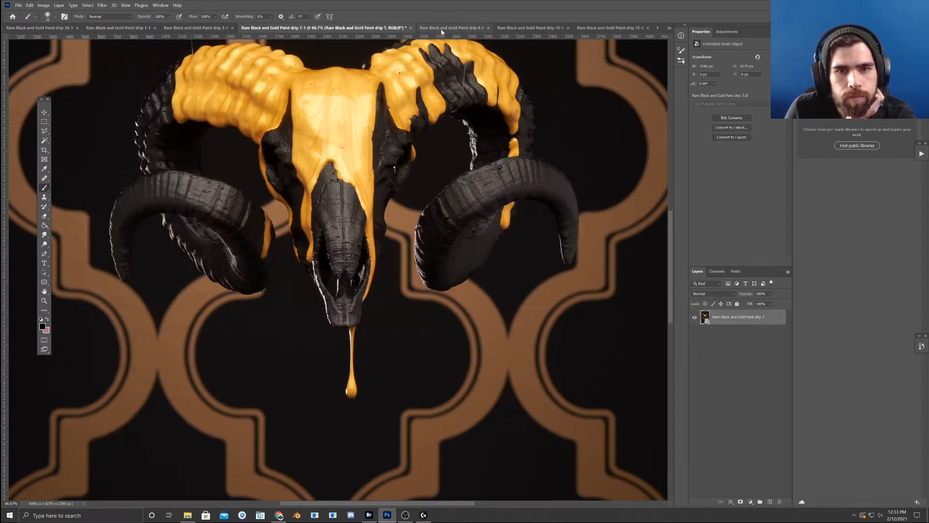
click(453, 28)
click(544, 28)
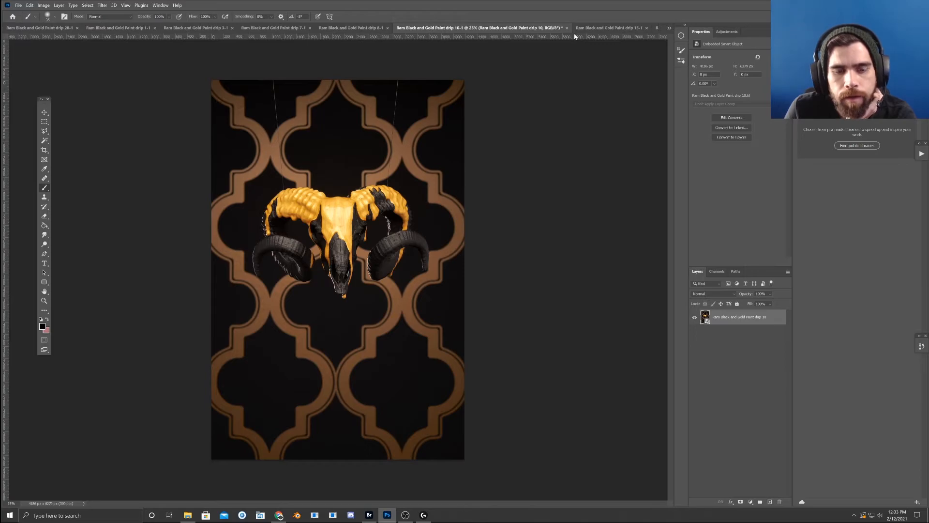
click(605, 28)
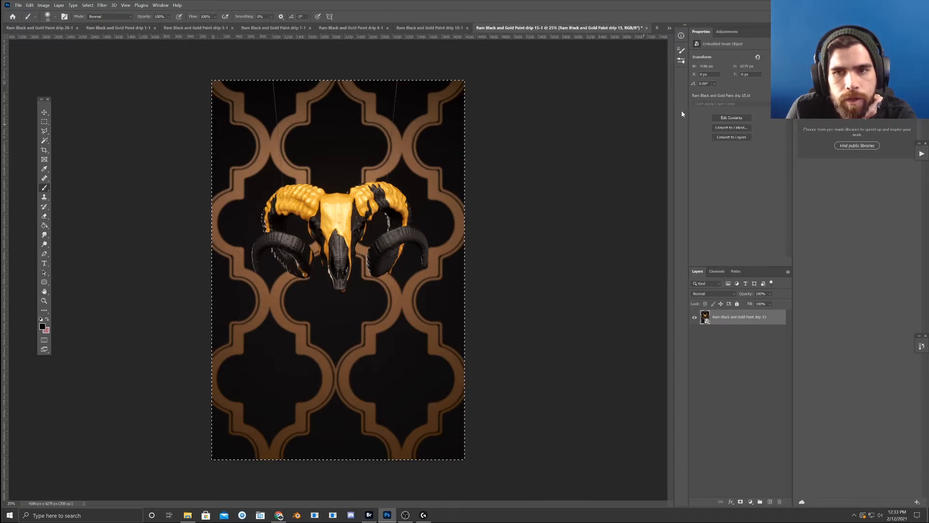
click(670, 27)
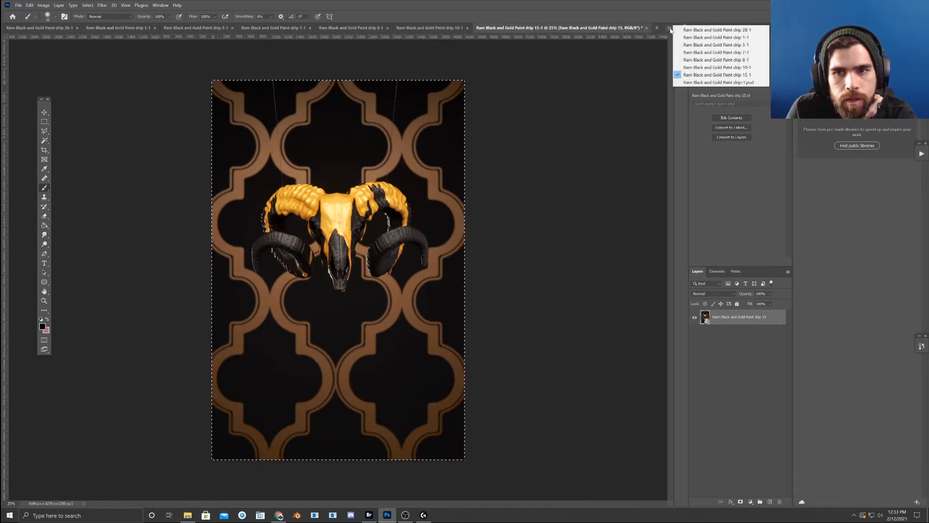
click(689, 83)
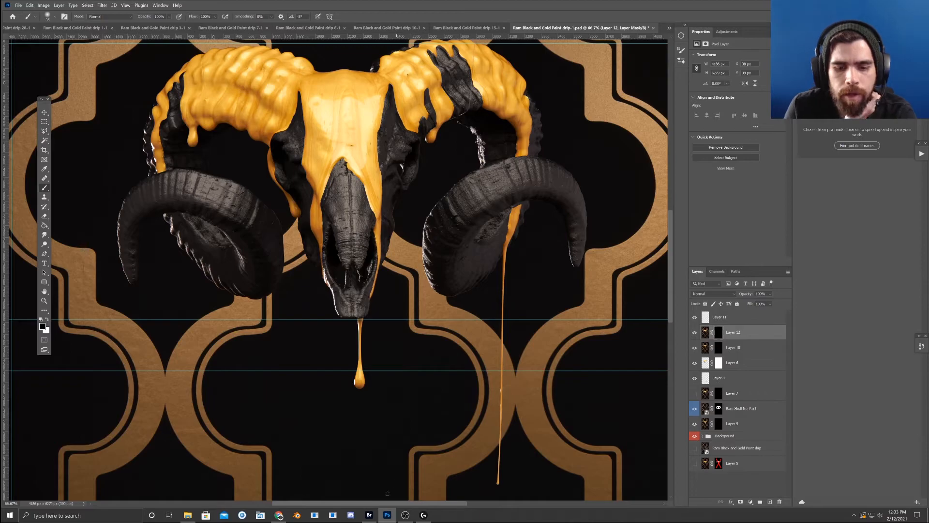
- Switch to Bridge, filter New Folder to unlabelled files, and browse those photos for another drip source
click(369, 514)
click(15, 269)
click(15, 294)
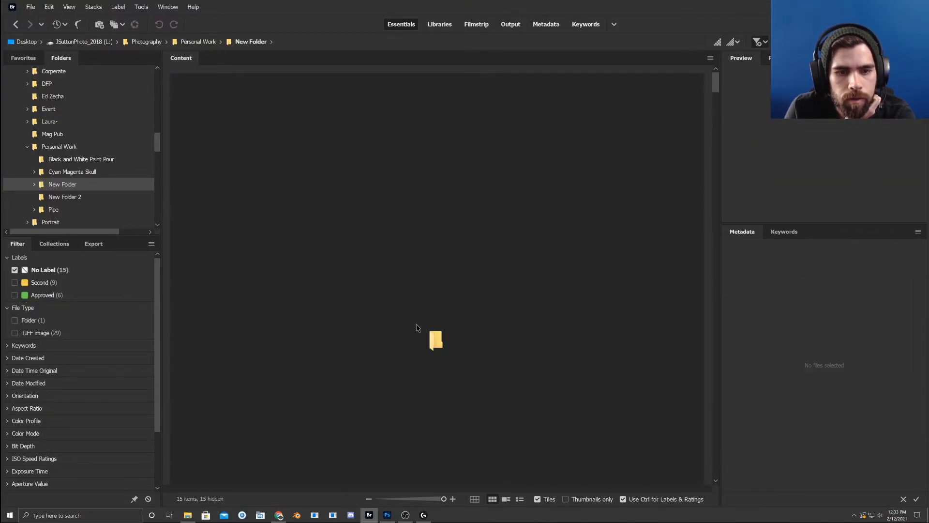
scroll(419, 328, down, 4)
scroll(418, 329, up, 4)
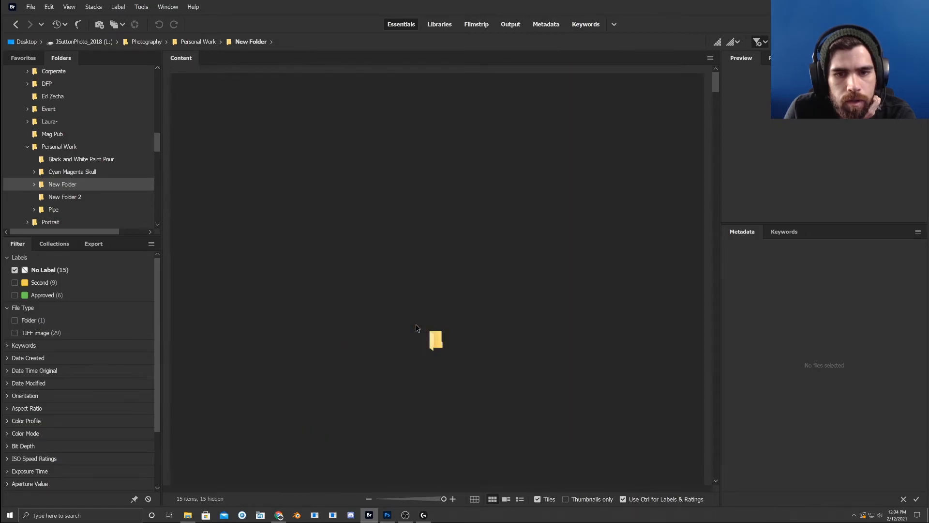
scroll(416, 328, down, 10)
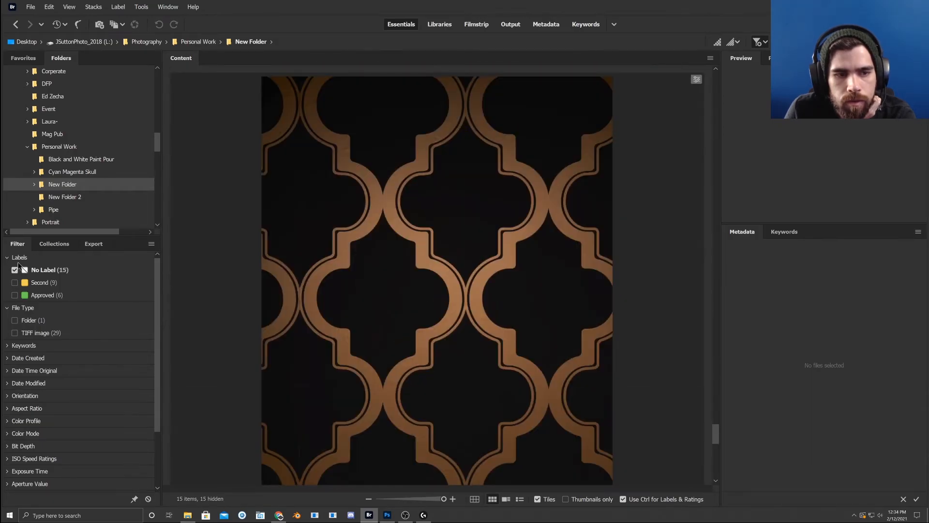
scroll(476, 350, up, 3)
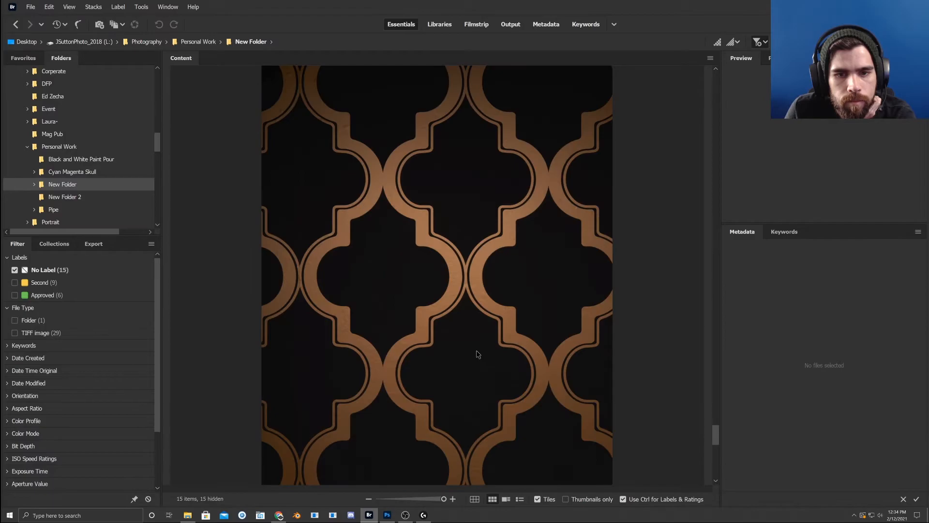
scroll(477, 354, up, 5)
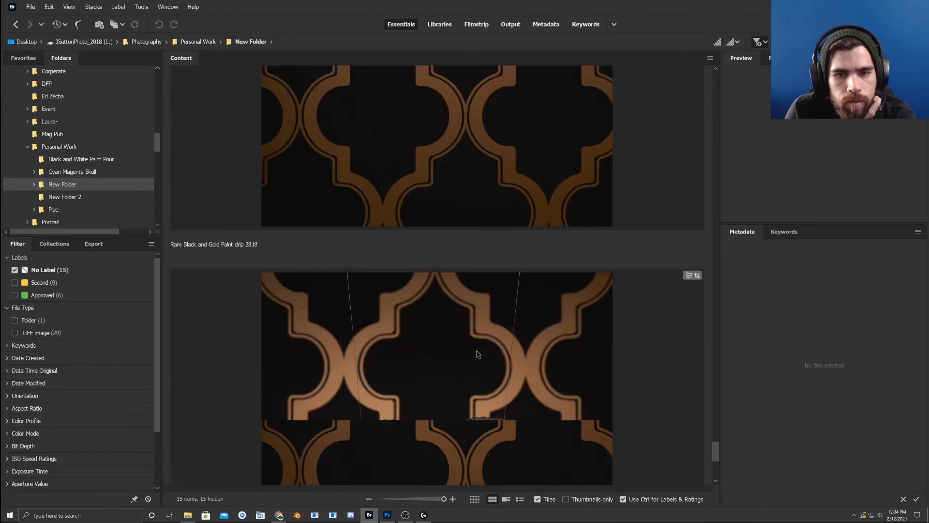
scroll(477, 354, up, 8)
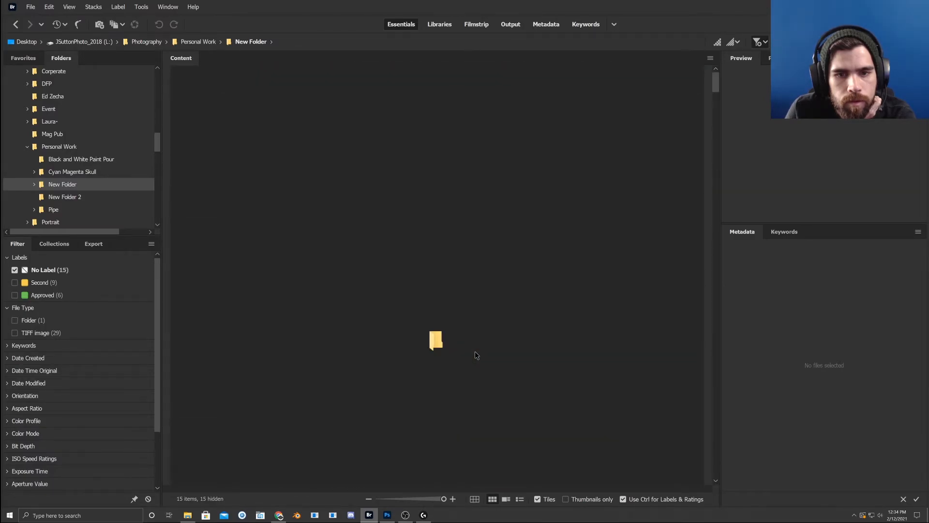
scroll(476, 355, down, 5)
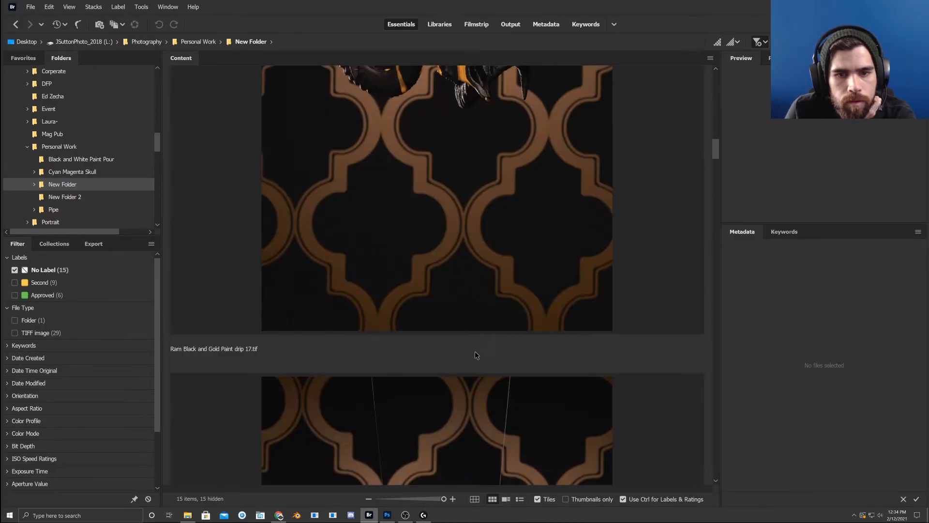
- Clear the label filter and compare the paint drip photos for gold drips on the curled horn
click(15, 270)
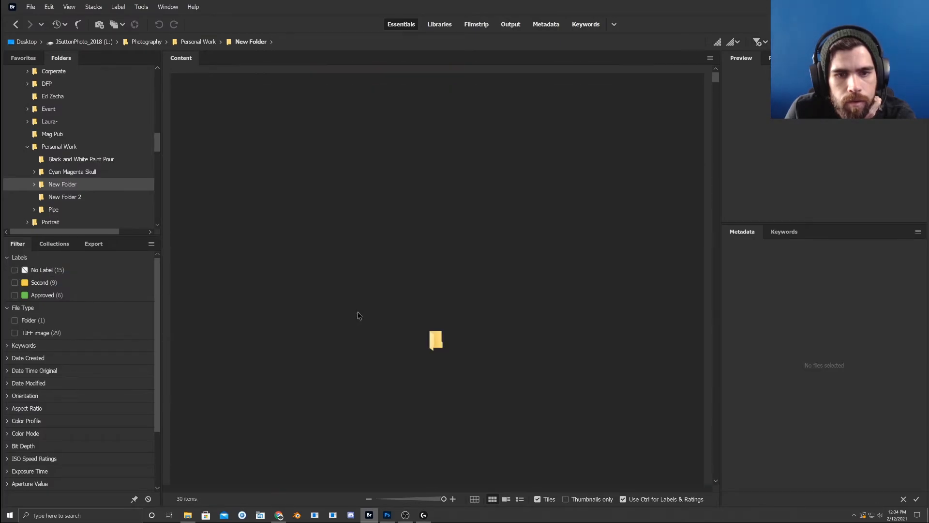
scroll(360, 315, down, 3)
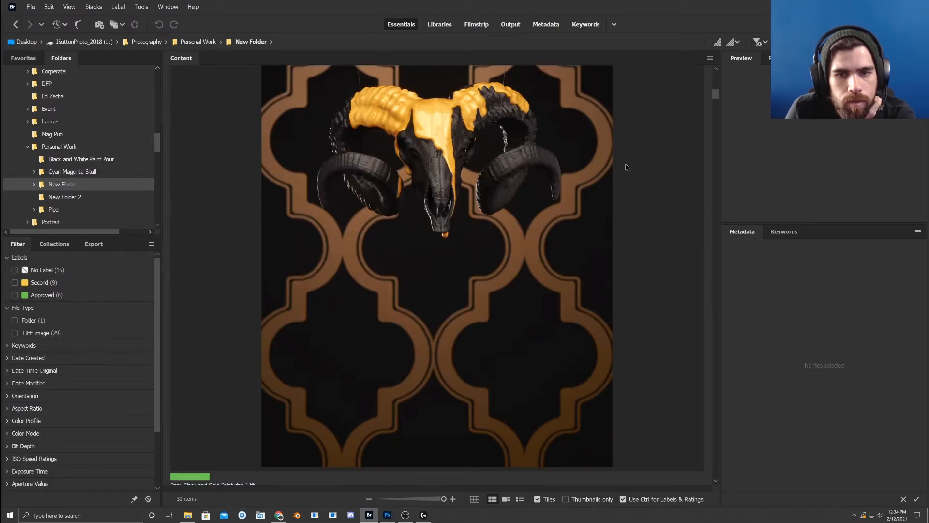
mouse_move(717, 96)
mouse_down()
mouse_move(712, 81)
mouse_move(707, 105)
mouse_up()
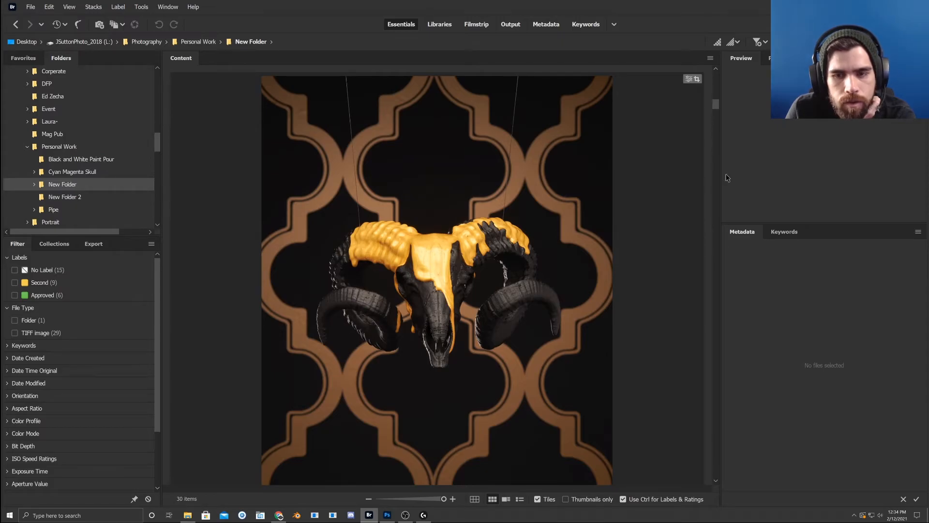
drag(717, 104, 685, 271)
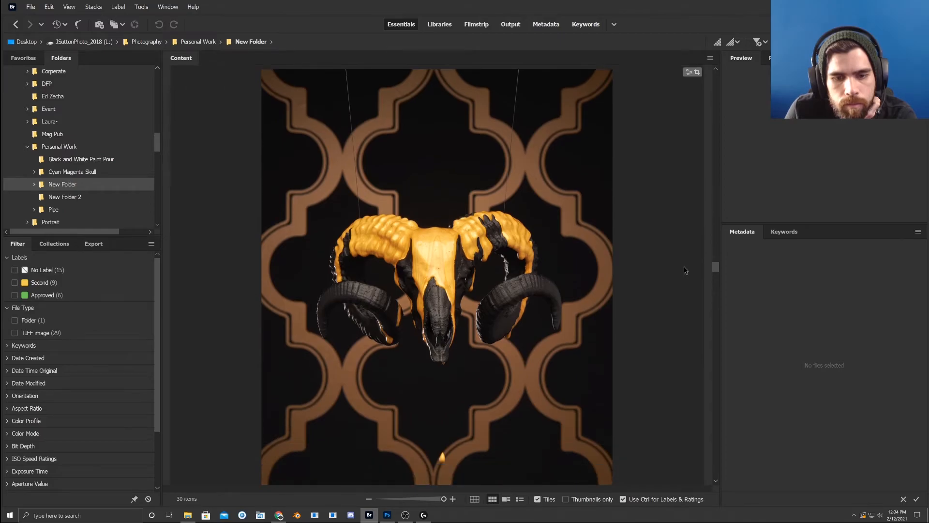
scroll(686, 270, down, 2)
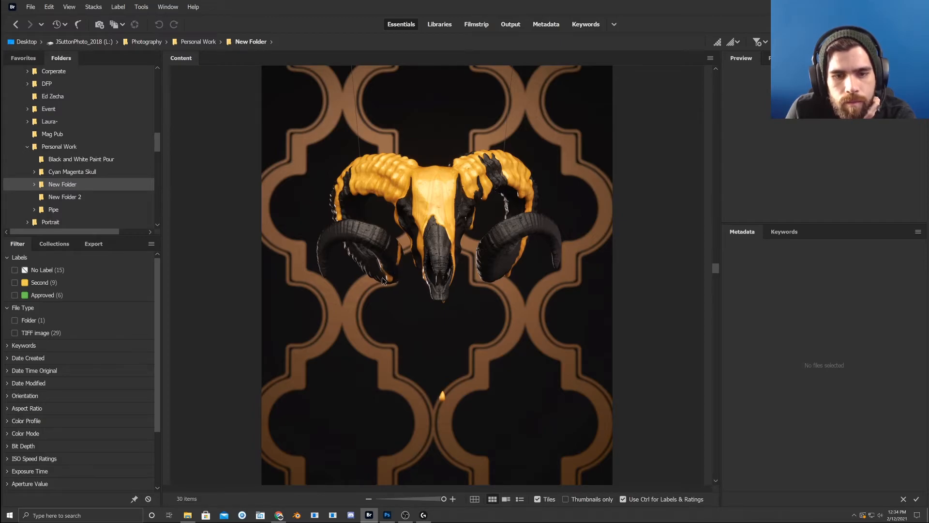
mouse_move(716, 270)
mouse_down()
mouse_move(710, 296)
mouse_move(717, 146)
mouse_up()
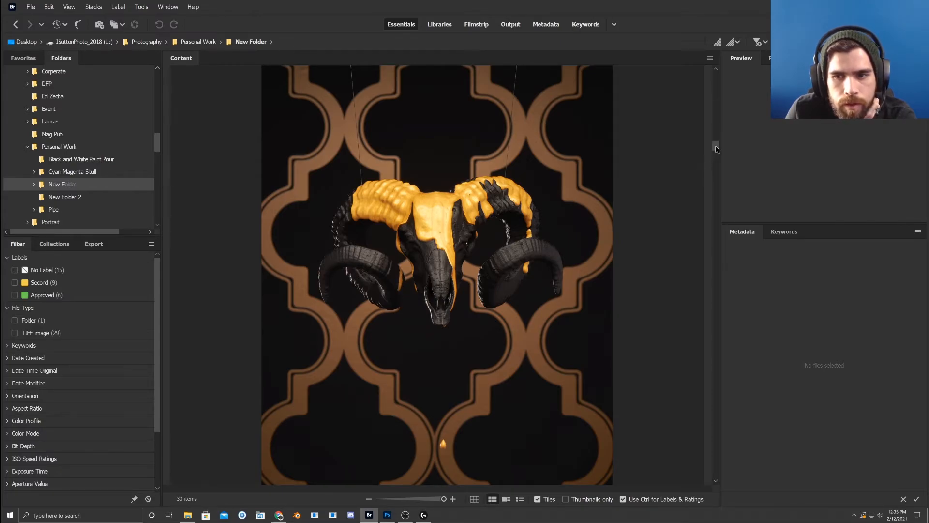
scroll(717, 171, down, 3)
scroll(717, 170, down, 5)
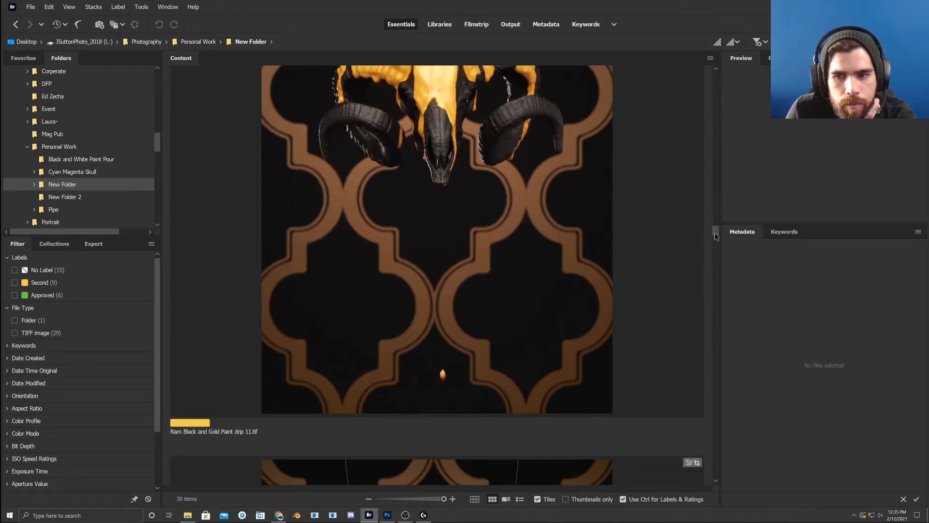
drag(715, 236, 715, 229)
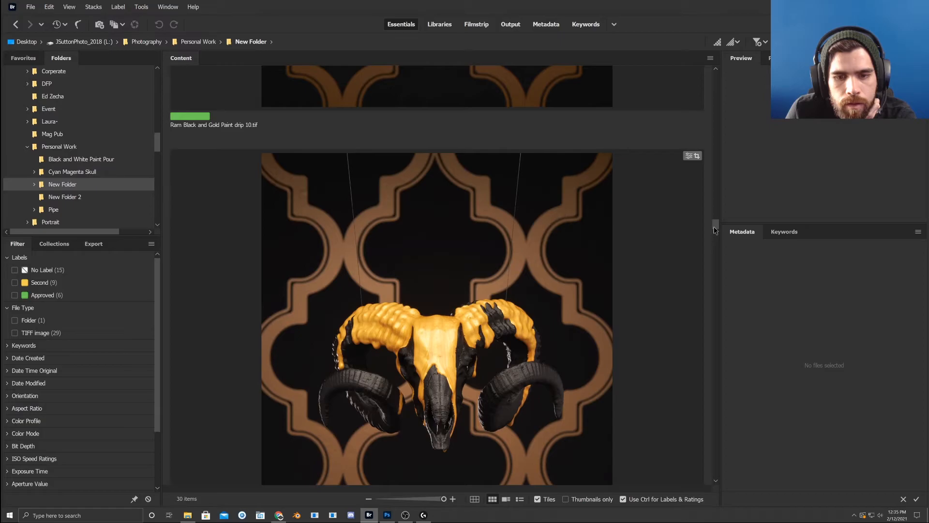
drag(713, 226, 714, 296)
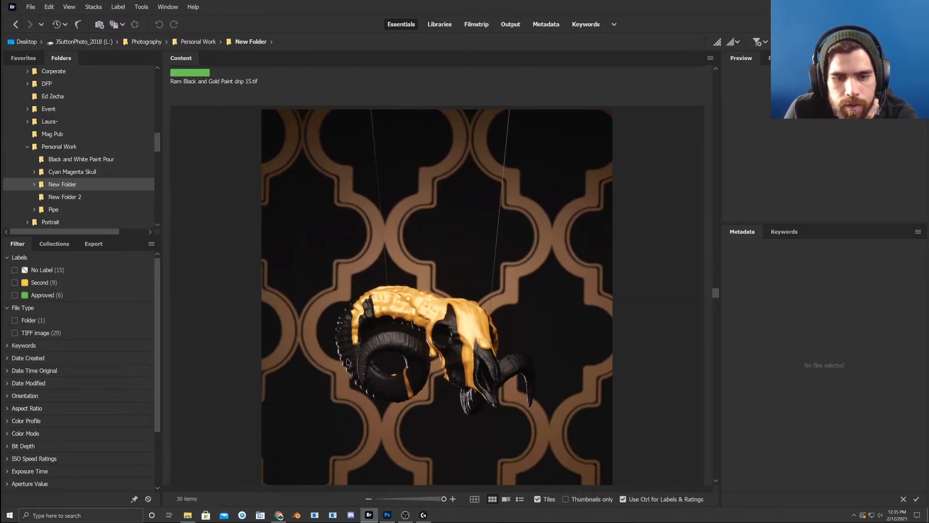
drag(716, 298, 716, 273)
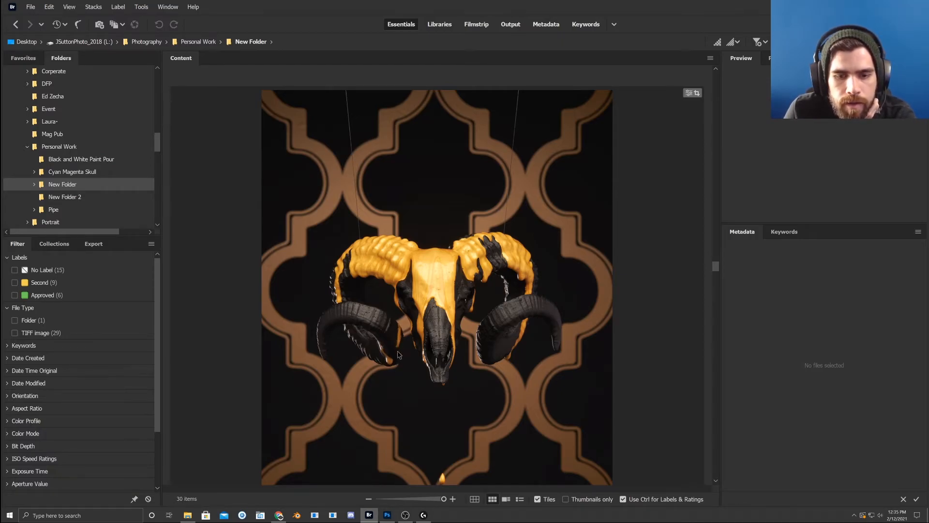
- Open Ram Black and Gold Paint drip 14.tif through Camera Raw in Photoshop as a normal image
click(385, 360)
scroll(293, 197, down, 5)
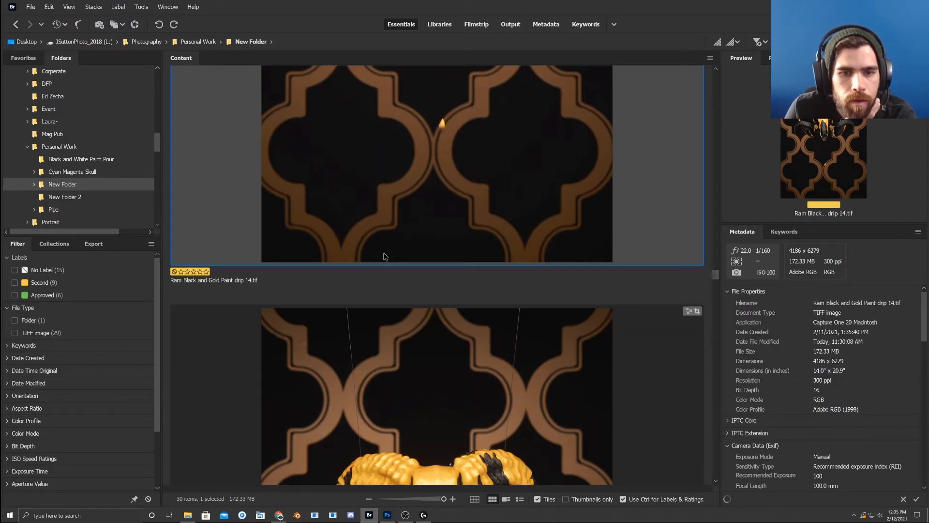
click(135, 24)
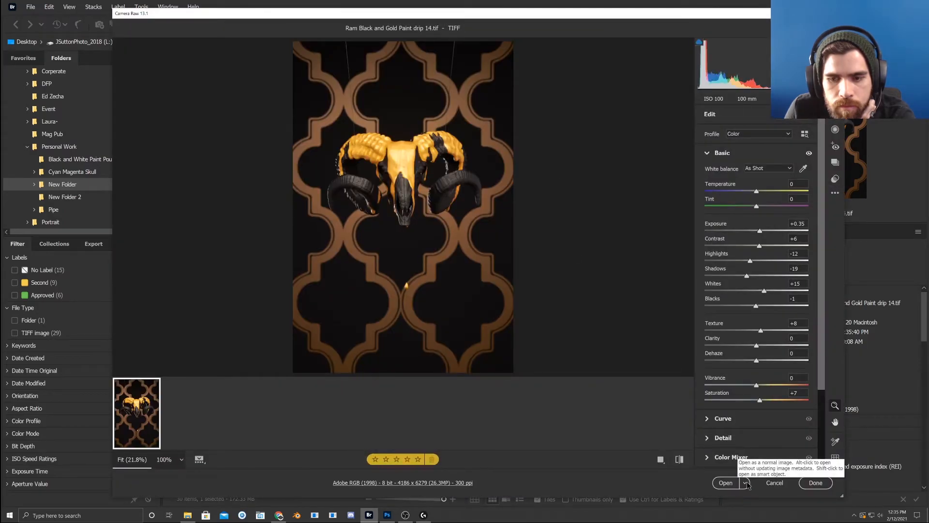
click(748, 484)
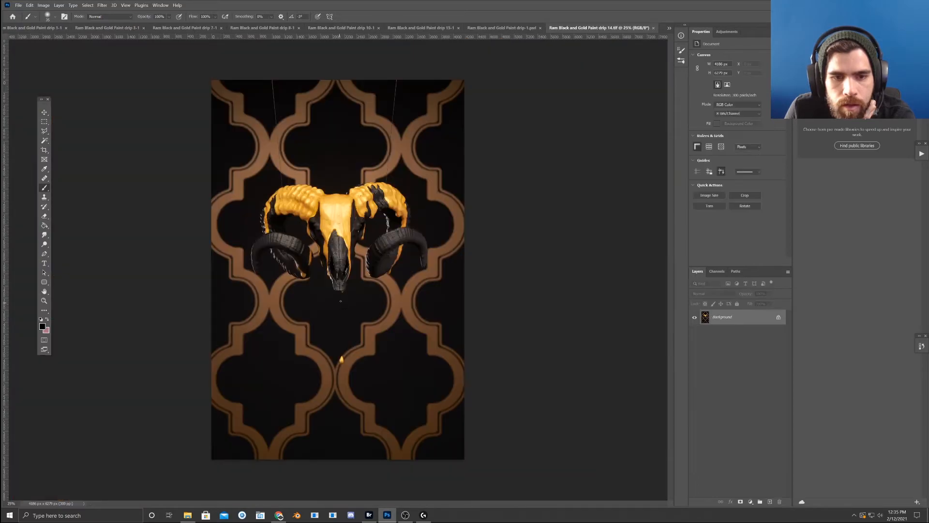
- Copy the entire drip 14 image, paste it above Layer 11 in Ram Black and Gold Paint drip-1.psd, and lower the pasted layer's opacity
click(29, 5)
click(52, 52)
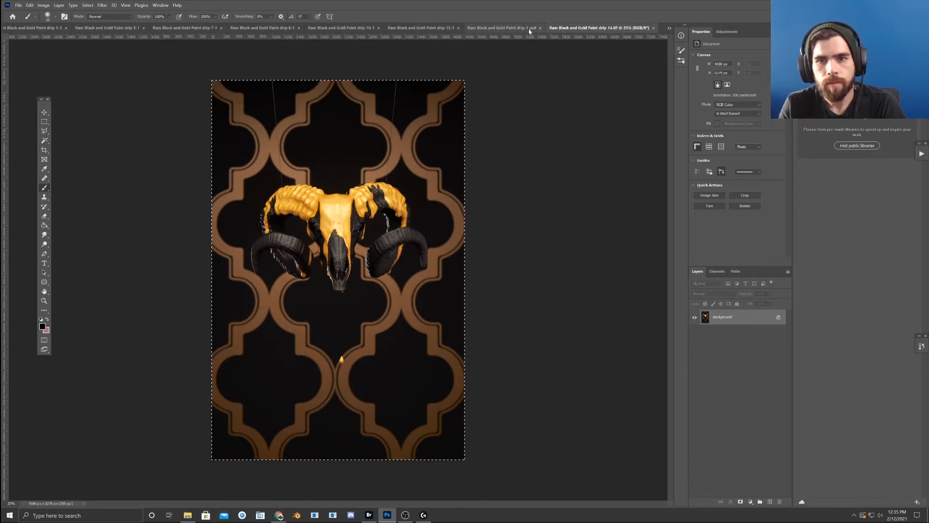
click(516, 29)
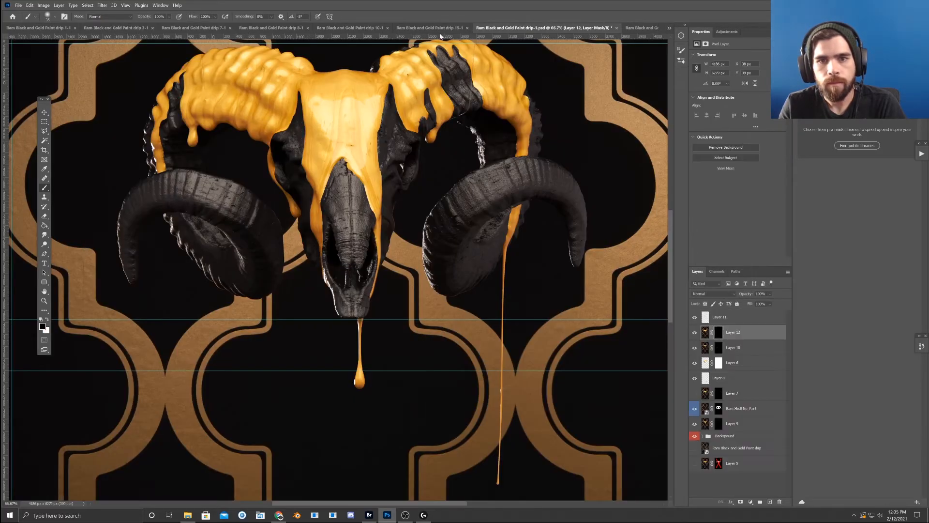
click(748, 318)
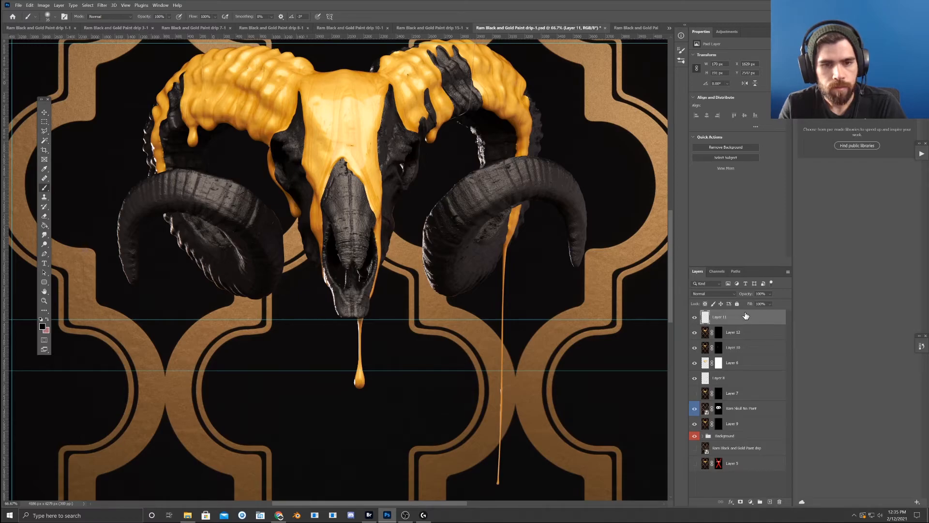
key(ctrl+v)
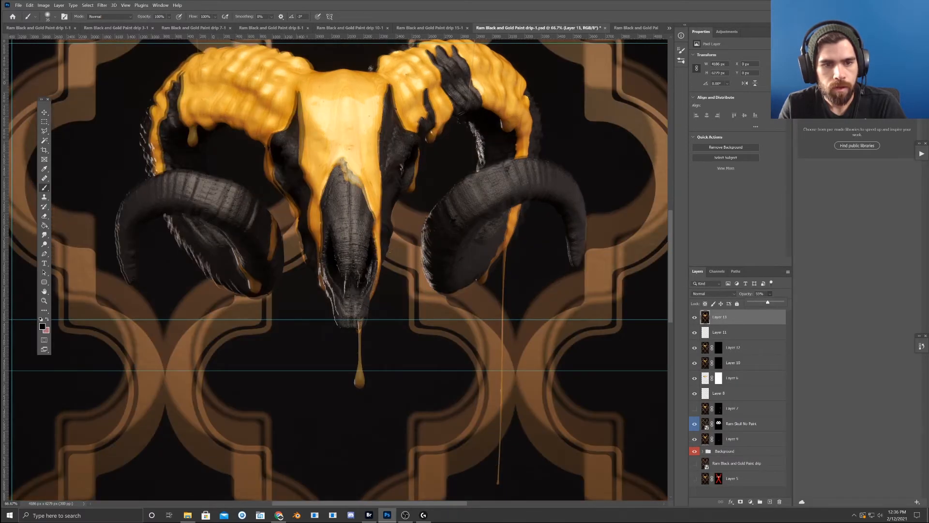
- Move the semi-transparent Layer 13 so its curled horn beside the snout lines up with the horn in the composite
scroll(387, 252, up, 4)
drag(405, 232, 546, 216)
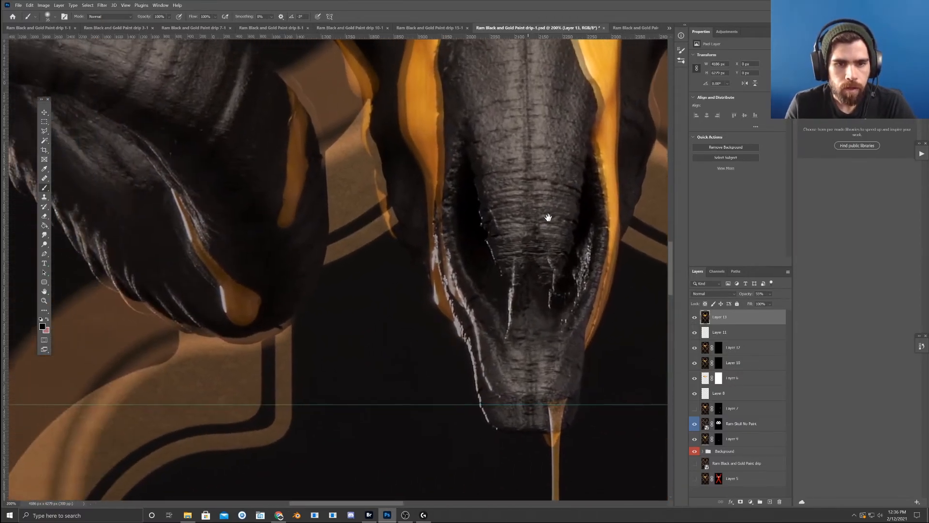
key(v)
drag(298, 179, 315, 187)
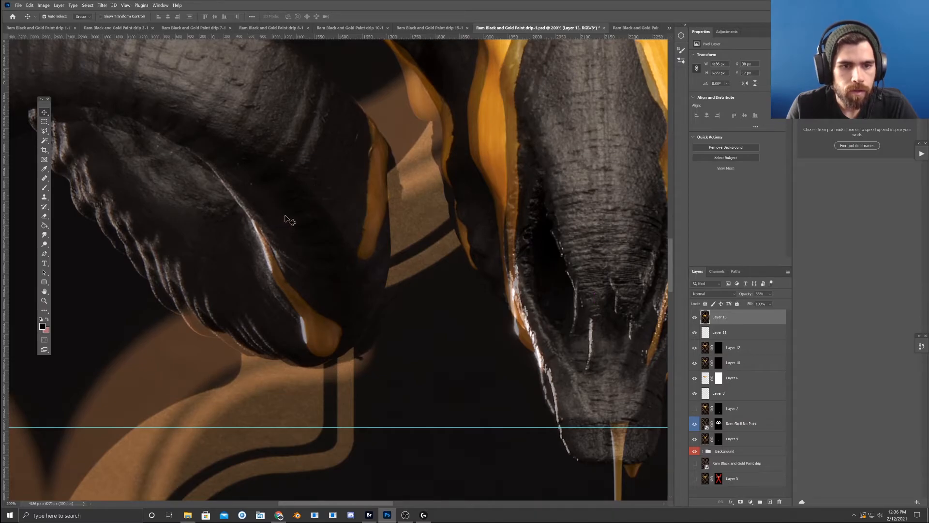
- Start a Pen path at the drip's narrow upper tip on the curled horn and trace its inner edge down to the bulb
scroll(345, 242, up, 1)
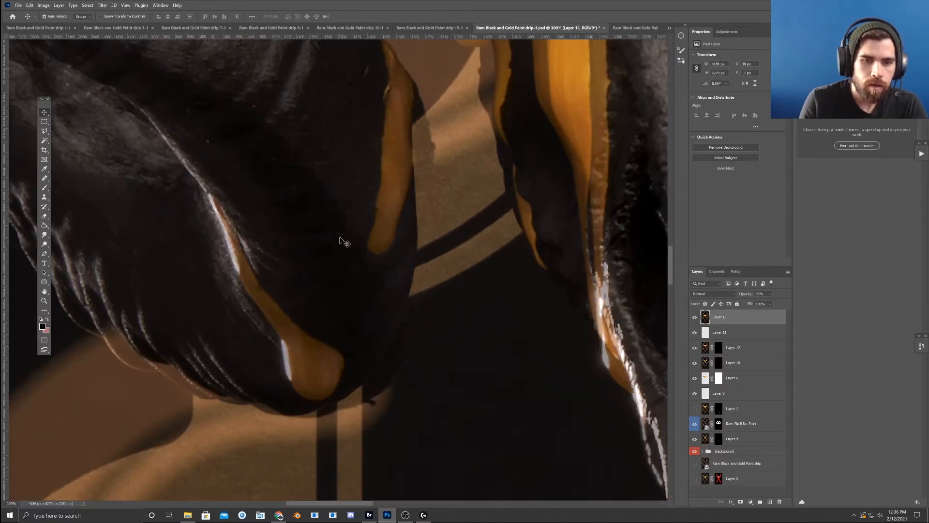
key(p)
scroll(202, 216, up, 1)
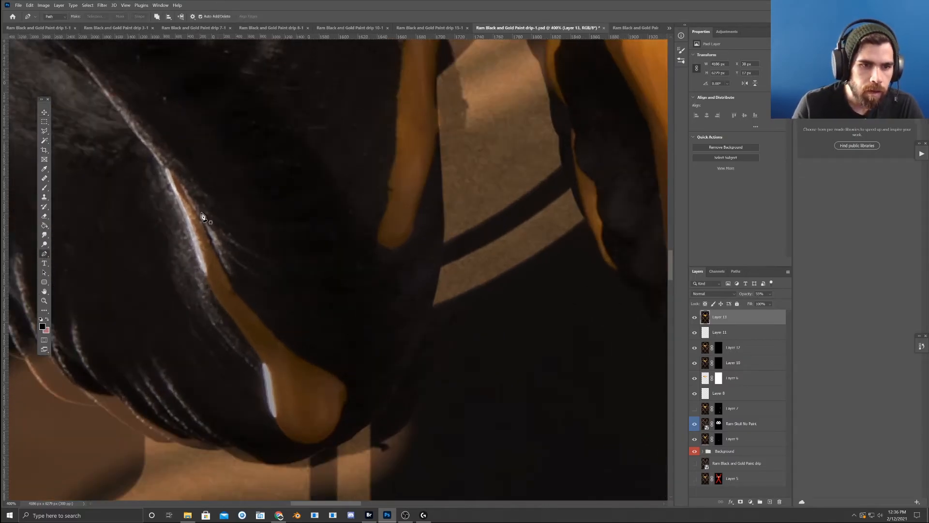
click(167, 169)
click(190, 201)
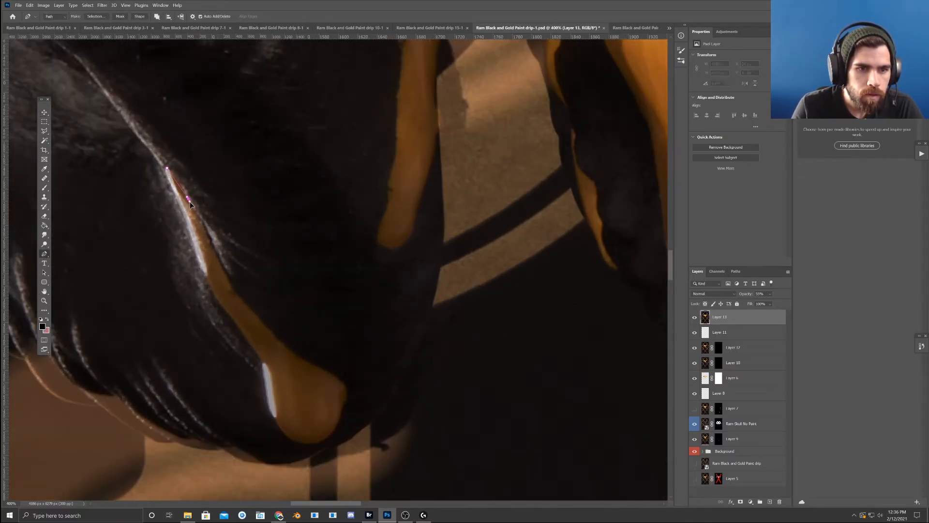
click(211, 243)
click(285, 346)
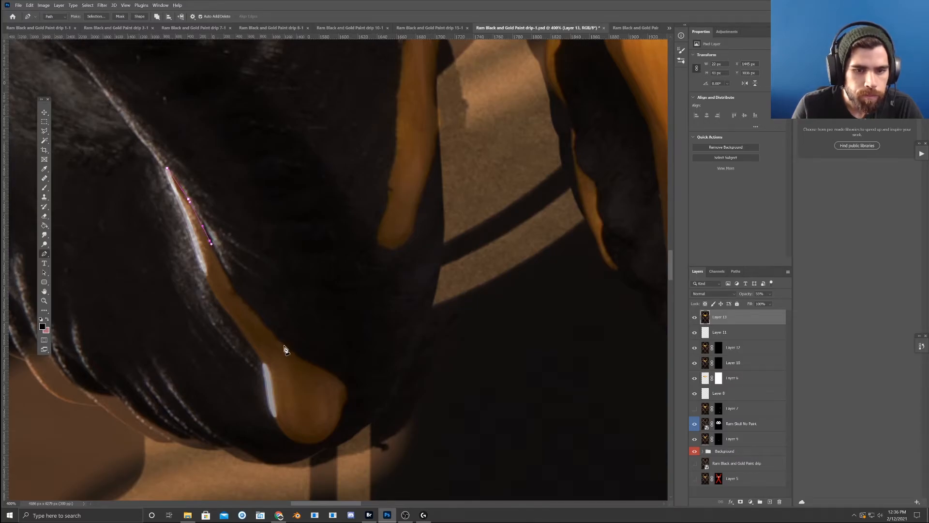
drag(258, 326, 221, 288)
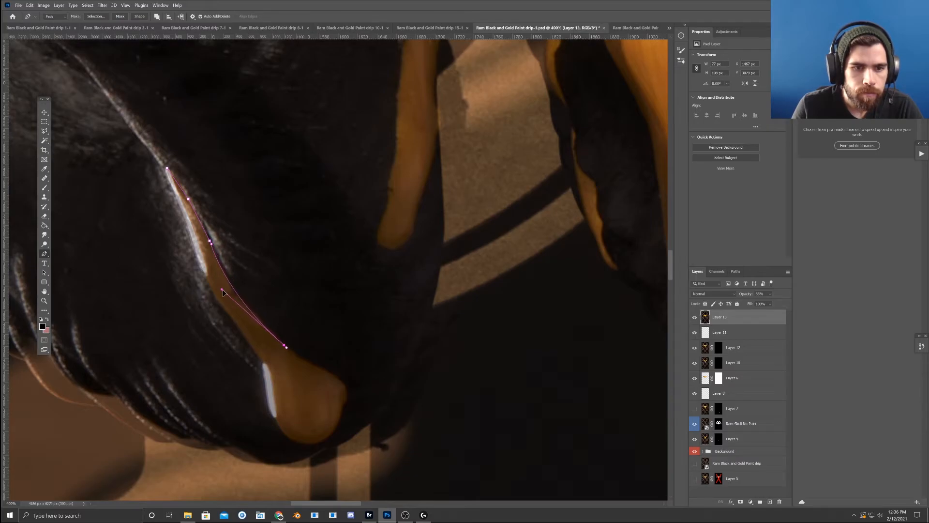
- Continue the path around the rounded bulb at the lower end of the horn drip, shaping the curves to its outline
click(329, 372)
drag(316, 367, 290, 329)
click(306, 349)
drag(311, 341, 315, 334)
click(271, 390)
ctrl+drag(273, 389, 298, 387)
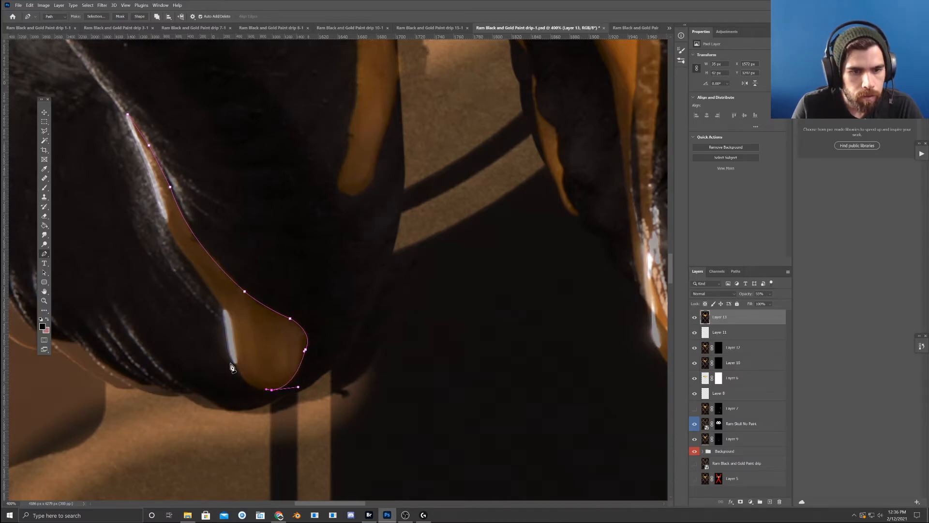
- Trace the drip's highlighted outer edge back up to the narrow tip and close the path
drag(233, 359, 246, 392)
click(223, 309)
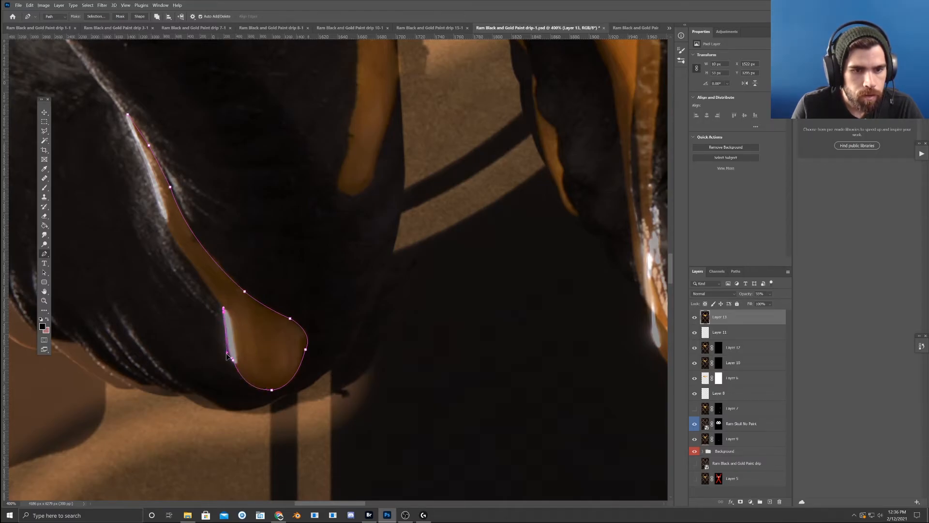
drag(226, 310, 240, 340)
click(187, 270)
drag(189, 275, 213, 304)
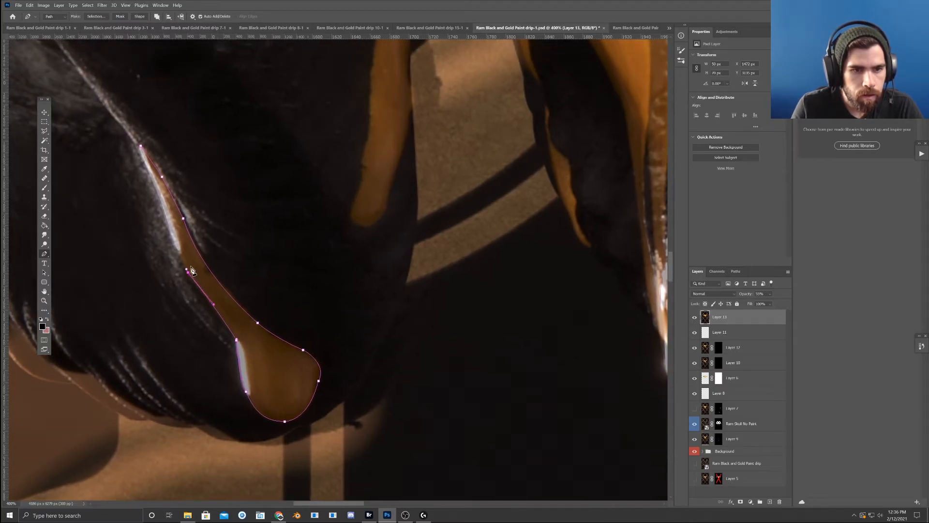
drag(191, 266, 204, 292)
click(158, 191)
drag(159, 194, 171, 213)
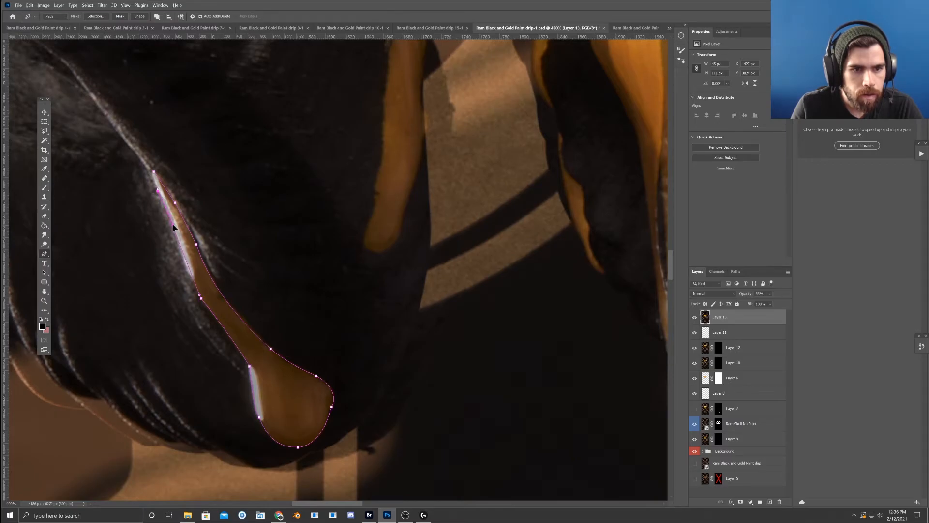
click(158, 174)
- Convert the drip path to a selection, mask Layer 13 with it, and restore the layer's opacity to 100%
right_click(238, 335)
click(266, 368)
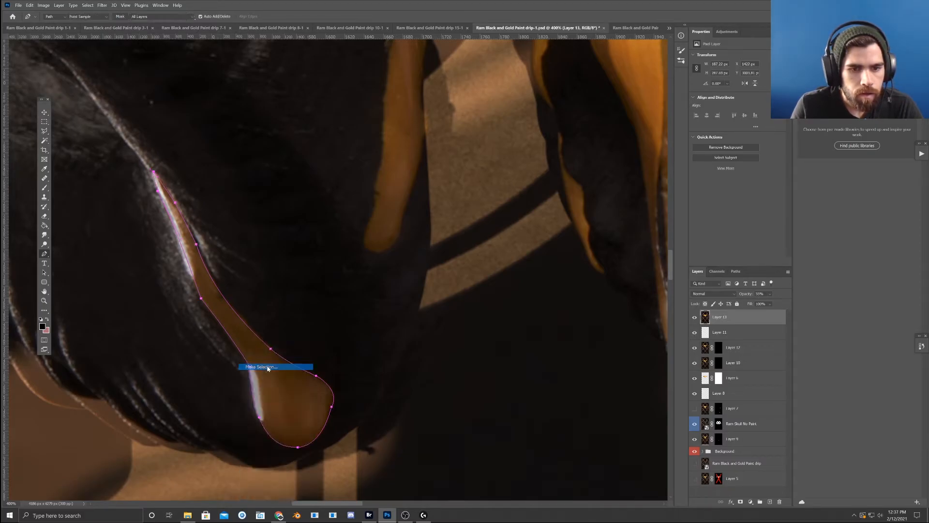
click(504, 150)
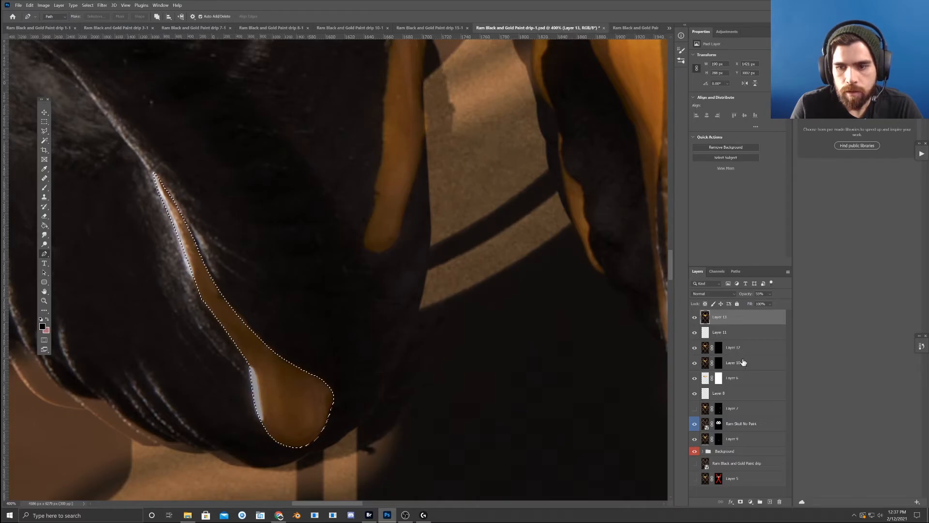
click(741, 503)
click(770, 293)
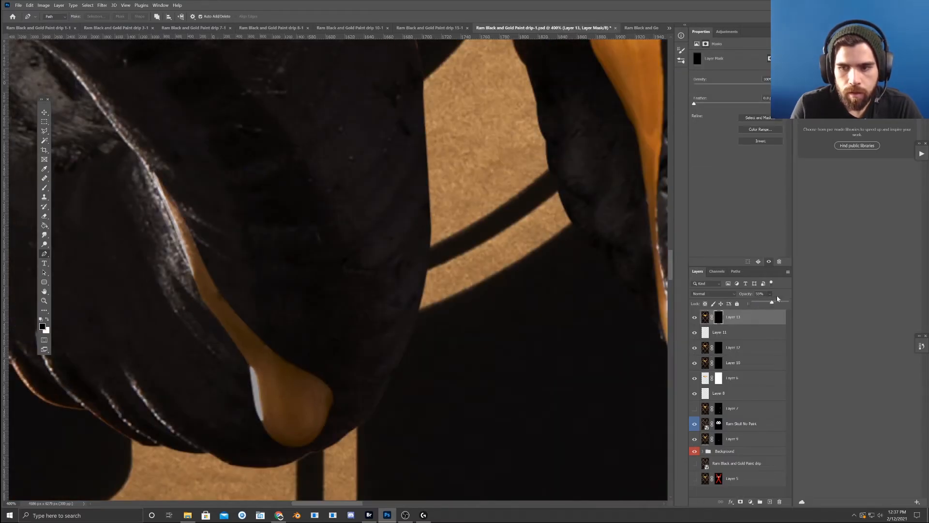
- Examine how the masked horn drip fits in with the whole skull composition
key(ctrl+minus)
key(ctrl+minus)
key(ctrl+minus)
key(ctrl+minus)
key(ctrl+minus)
key(ctrl+minus)
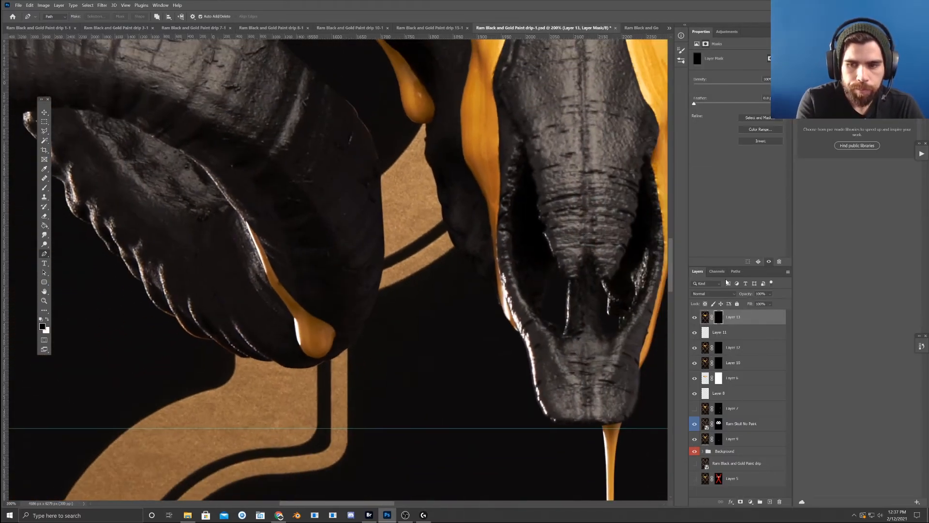
key(ctrl+minus)
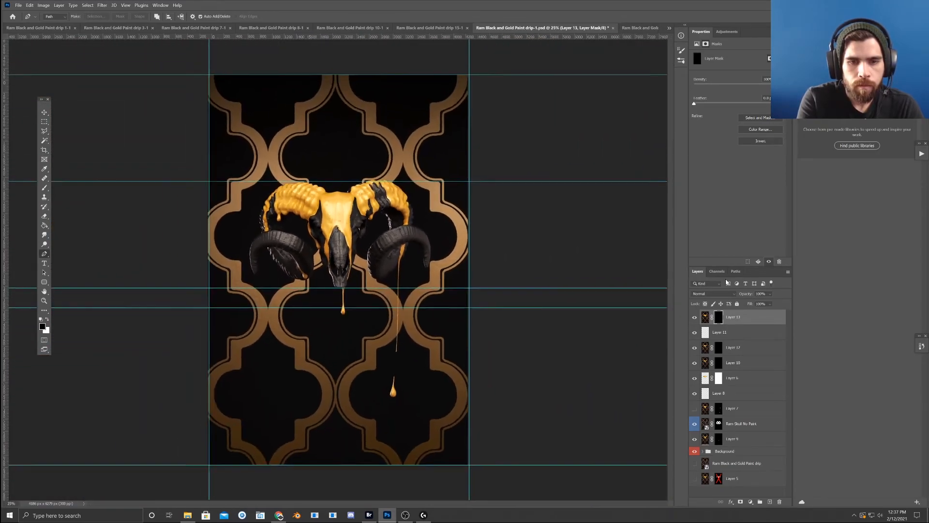
key(ctrl+plus)
key(ctrl+plus)
key(ctrl+minus)
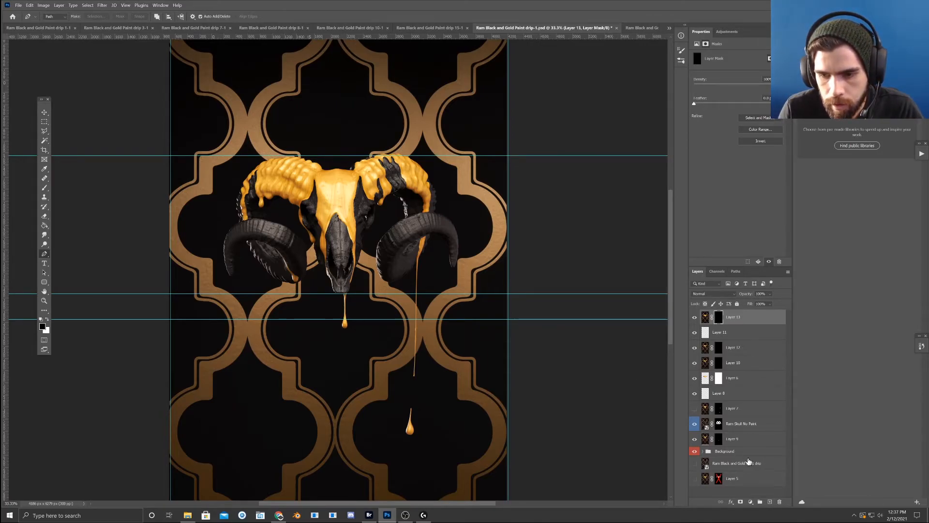
- Color-label Layer 9, Layer 7 and all layers from Layer 8 up through Layer 13 yellow
click(748, 445)
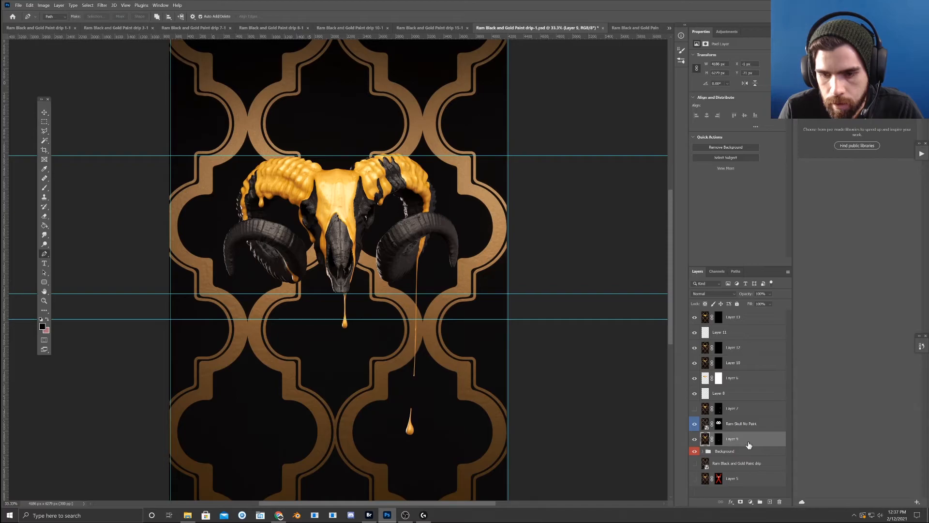
right_click(748, 444)
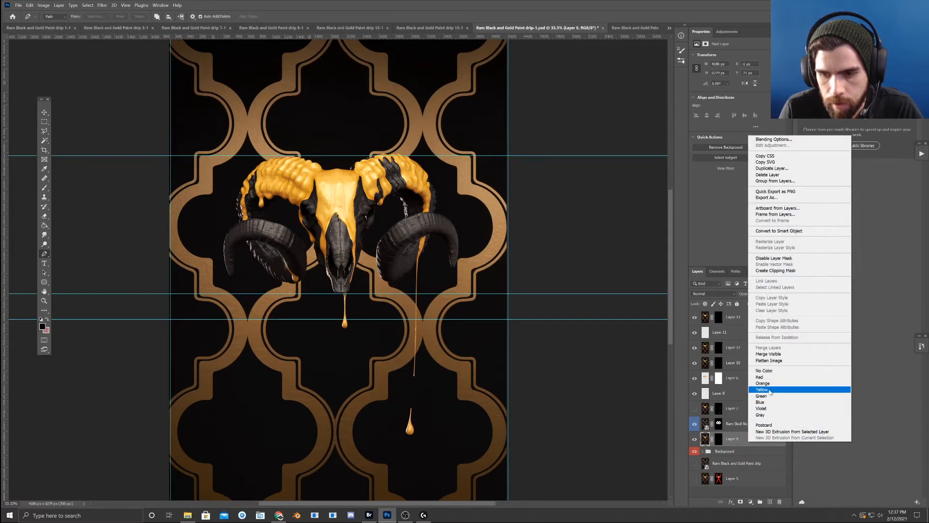
click(767, 389)
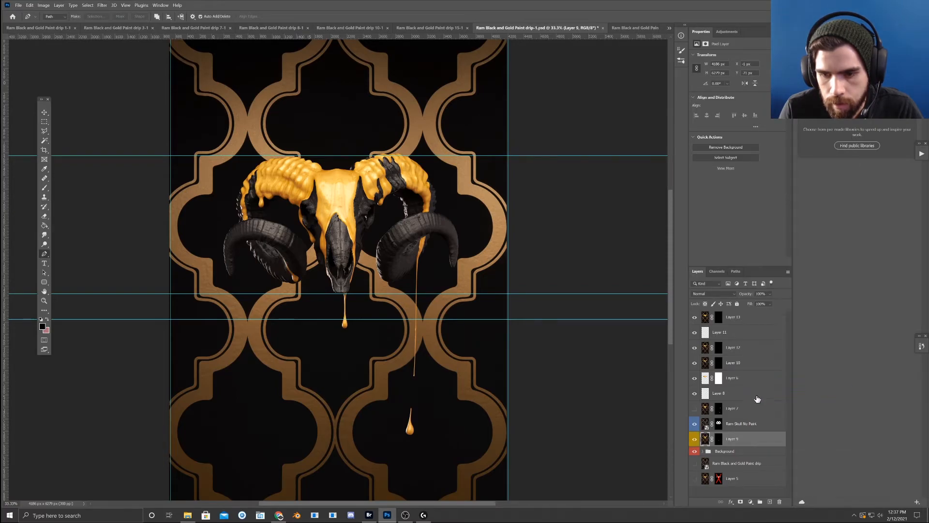
click(747, 395)
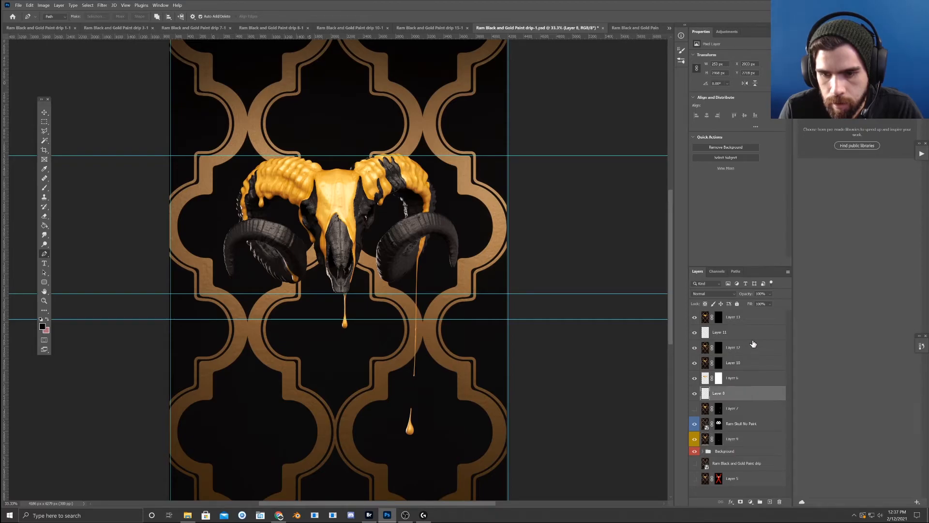
shift+click(756, 322)
right_click(756, 322)
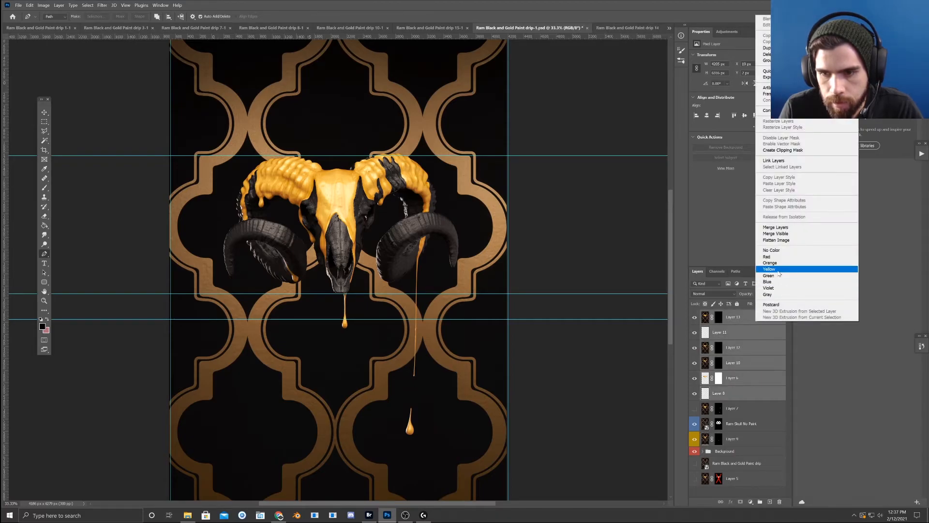
click(777, 269)
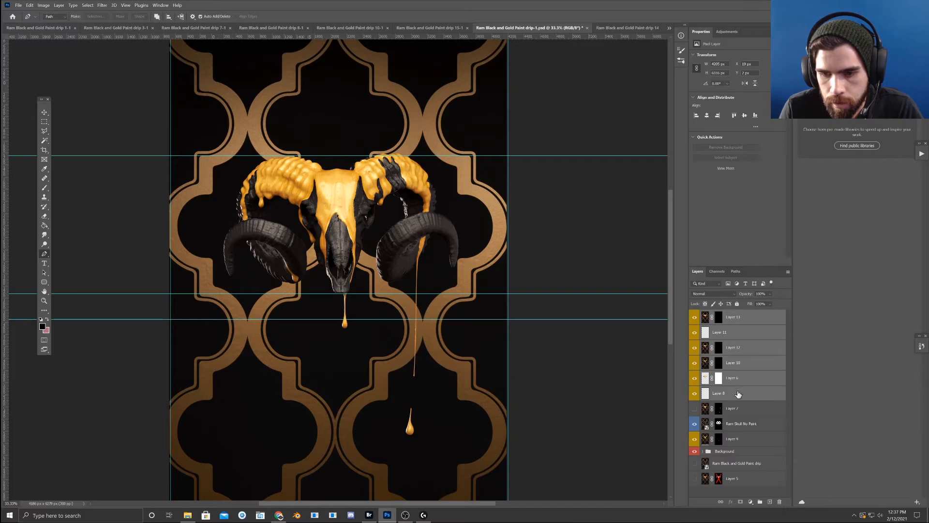
right_click(754, 409)
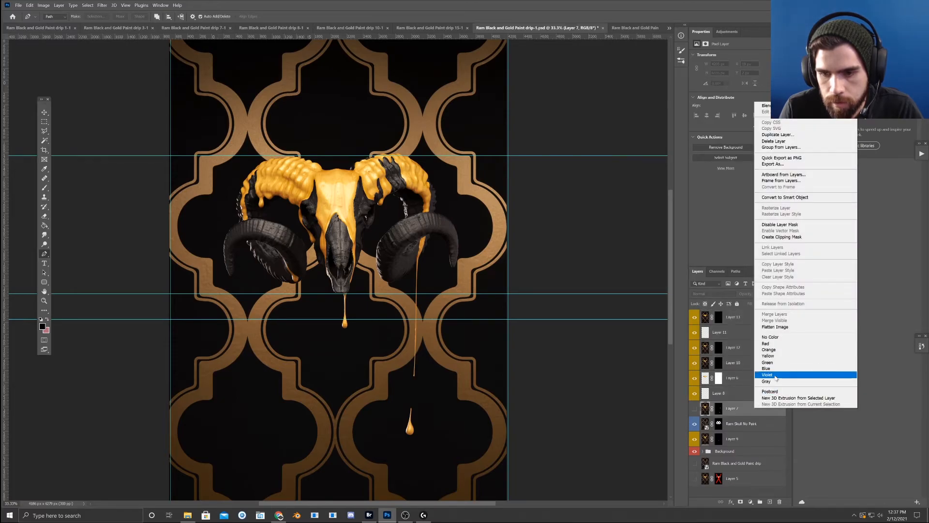
click(768, 356)
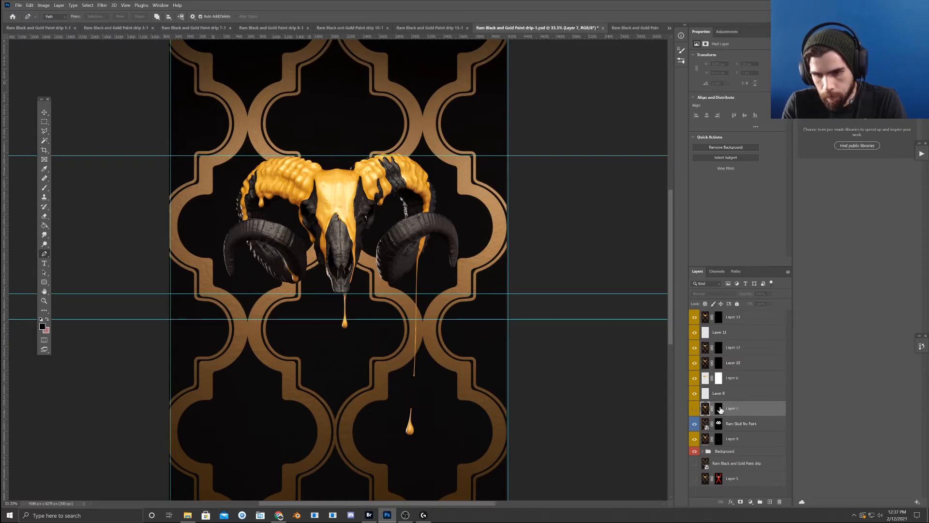
- Select the Ram Skull No Paint layer and inspect the curled horn with the long drip up close
click(746, 426)
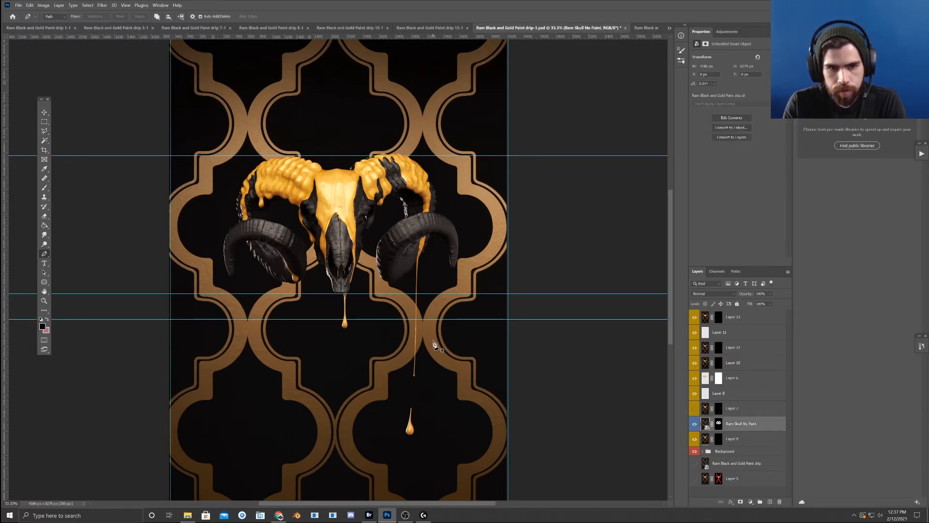
key(ctrl+1)
key(ctrl+plus)
key(space)
drag(403, 345, 160, 285)
drag(401, 296, 563, 417)
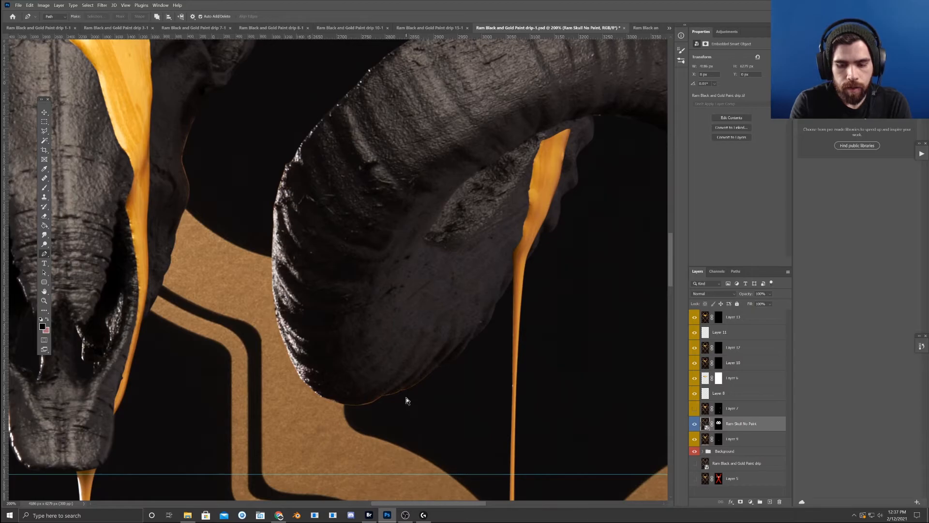
key(ctrl+minus)
key(ctrl+minus)
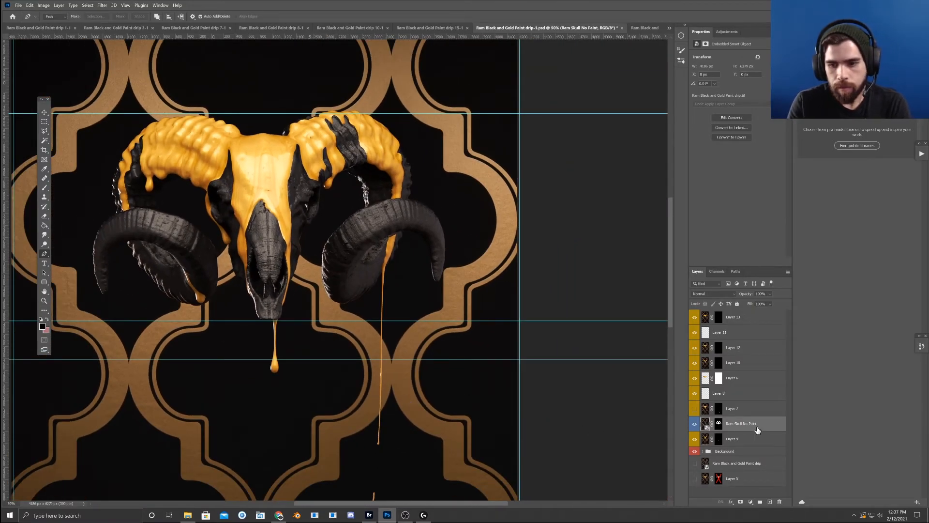
- Add a Hue/Saturation adjustment above the Ram Skull No Paint layer and clip it to that layer
right_click(757, 429)
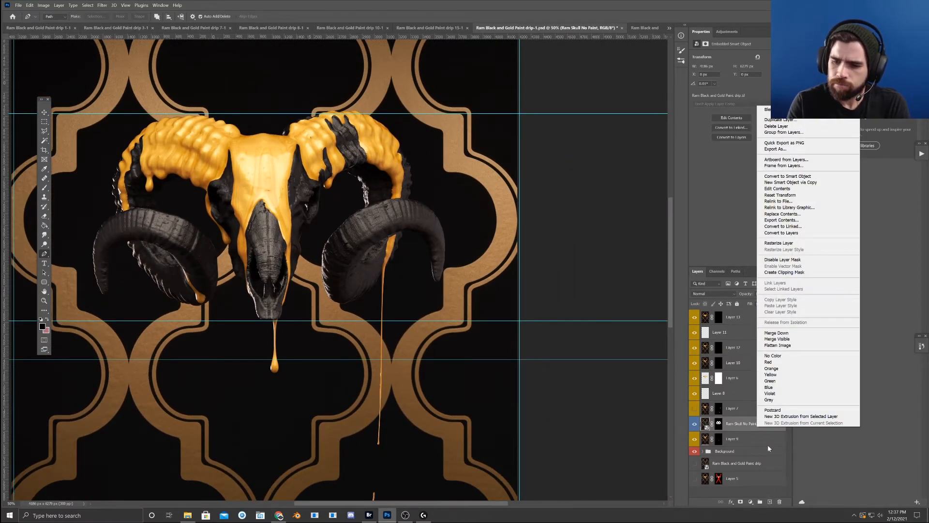
click(751, 503)
click(751, 504)
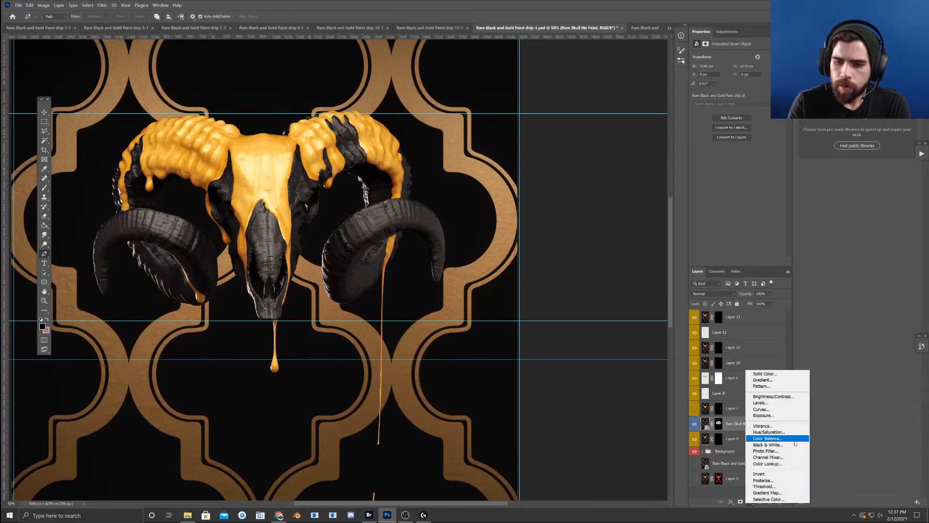
click(765, 432)
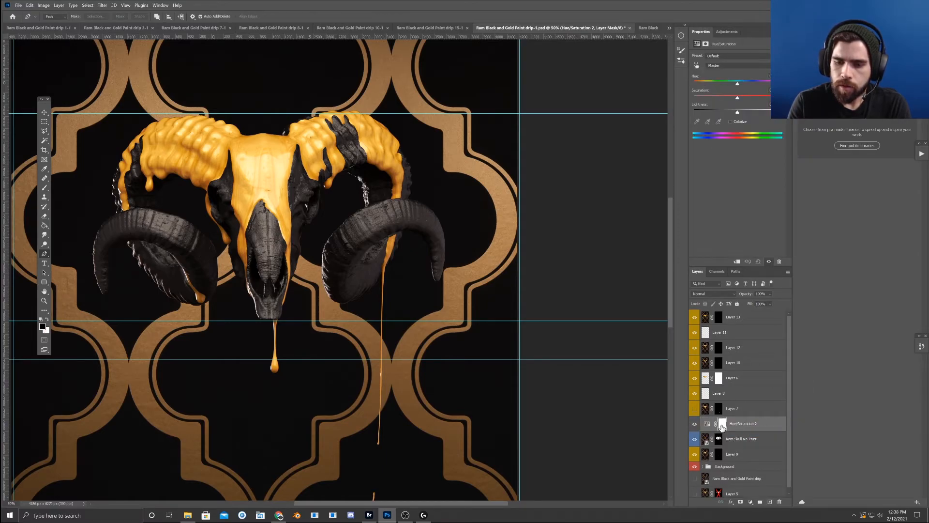
right_click(748, 429)
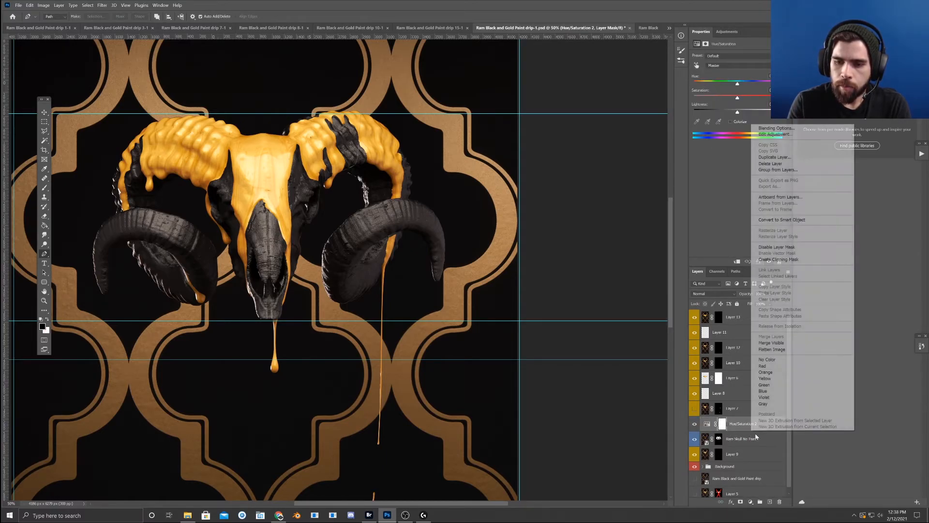
click(791, 261)
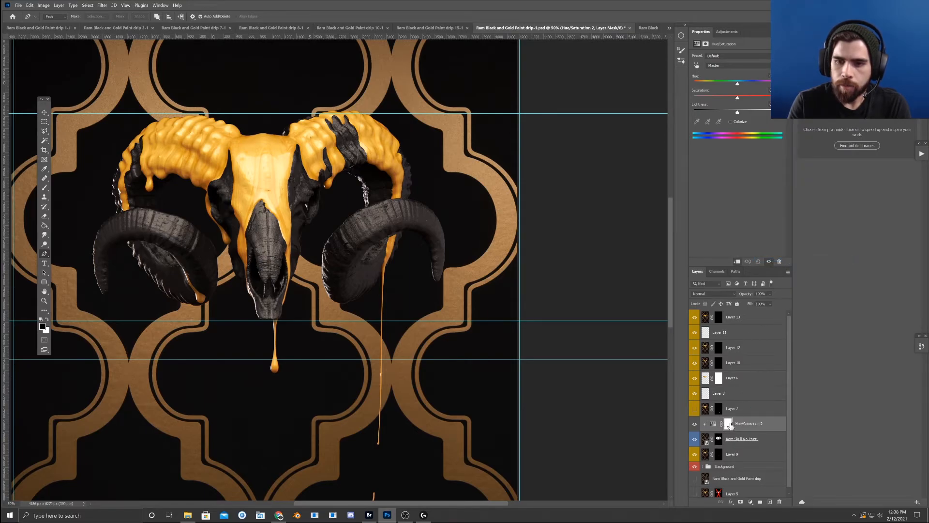
- Fully desaturate the master range of the skull's Hue/Saturation adjustment, then try darkening and lightening its Reds
drag(738, 97, 598, 99)
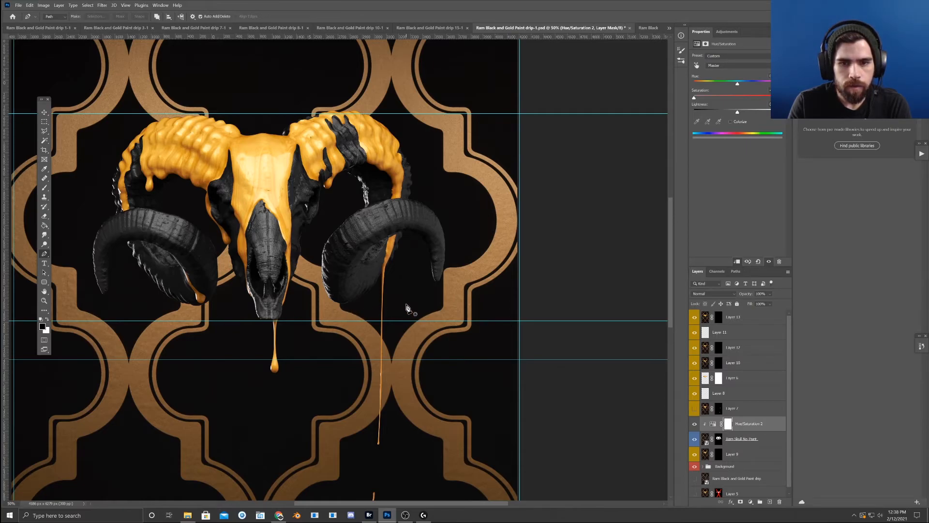
click(738, 65)
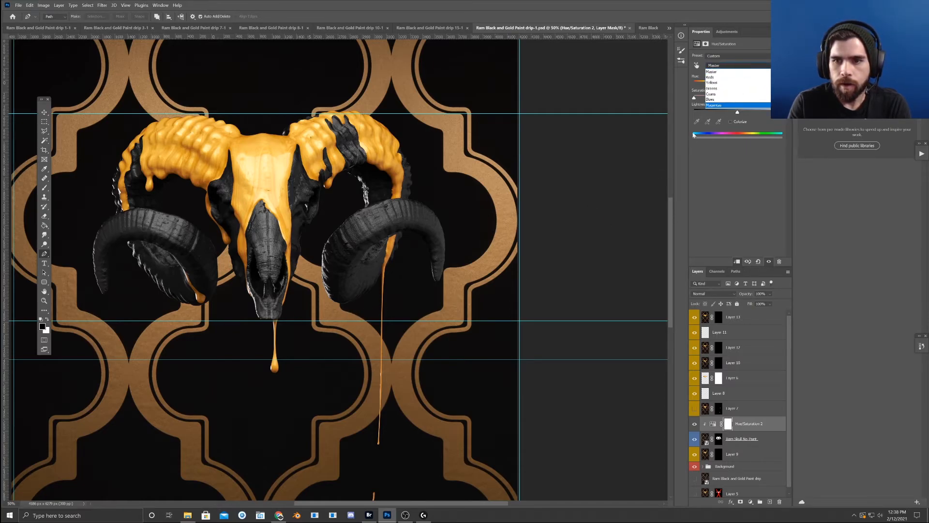
click(728, 77)
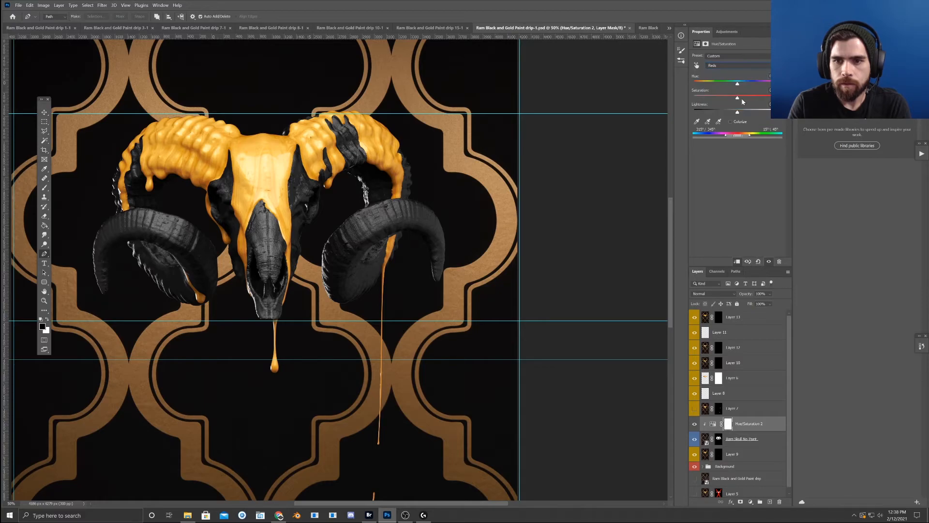
drag(738, 113, 729, 112)
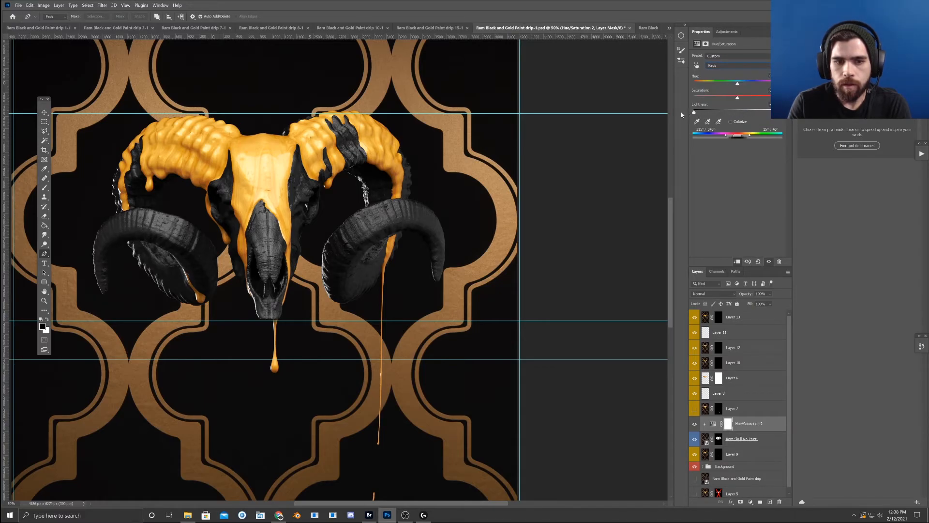
drag(763, 112, 725, 113)
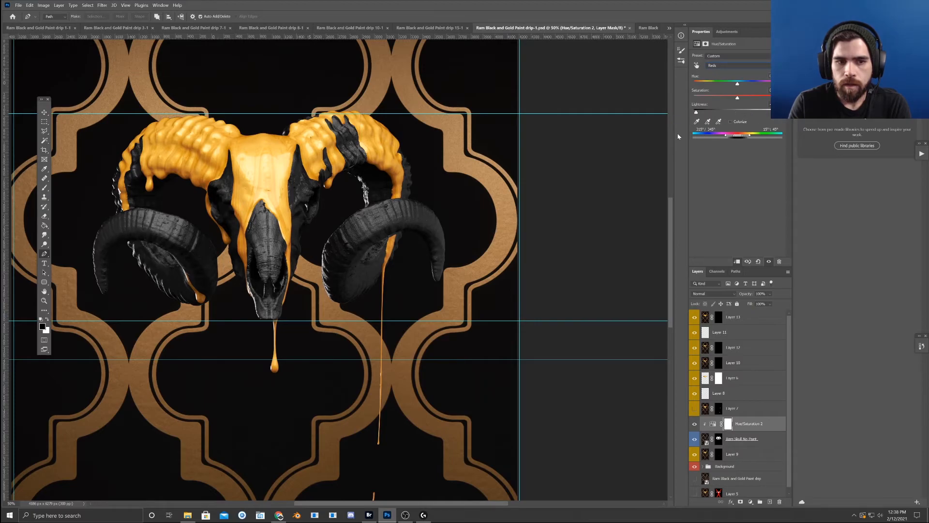
drag(697, 140, 769, 136)
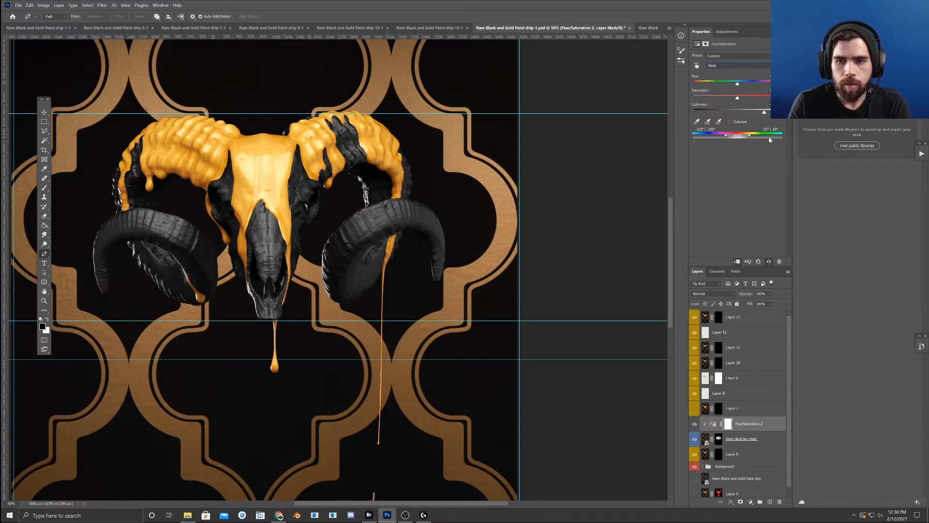
- Add a Levels adjustment clipped to the skull layer and lower its white output level to about 54
drag(390, 308, 465, 269)
key(ctrl+plus)
key(ctrl+plus)
key(ctrl+plus)
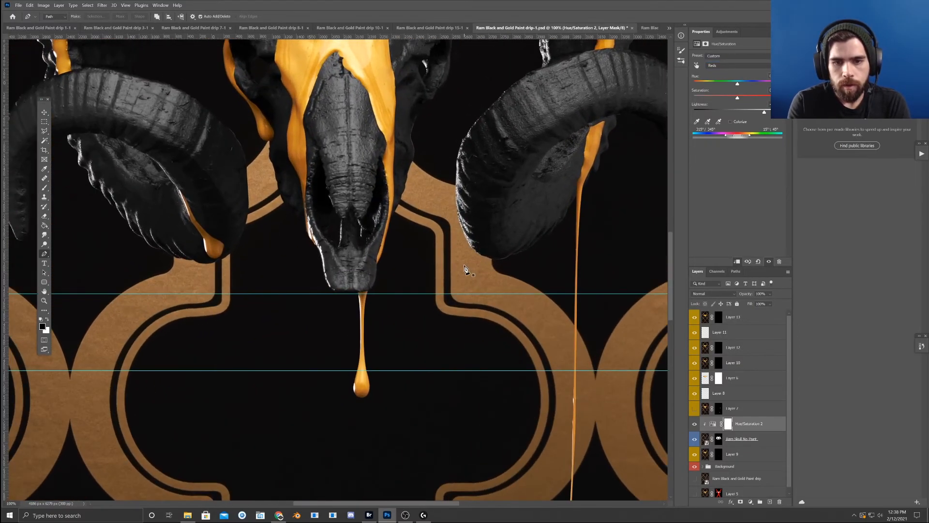
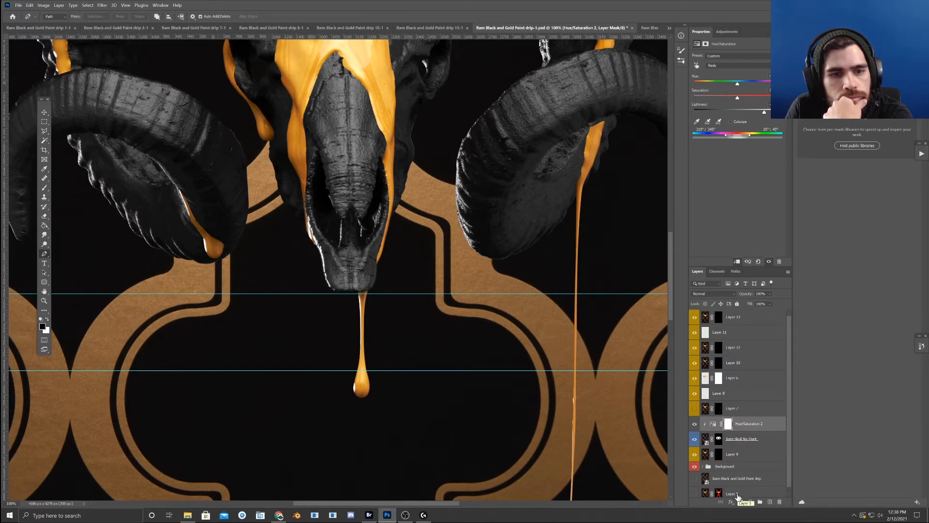
scroll(550, 396, up, 5)
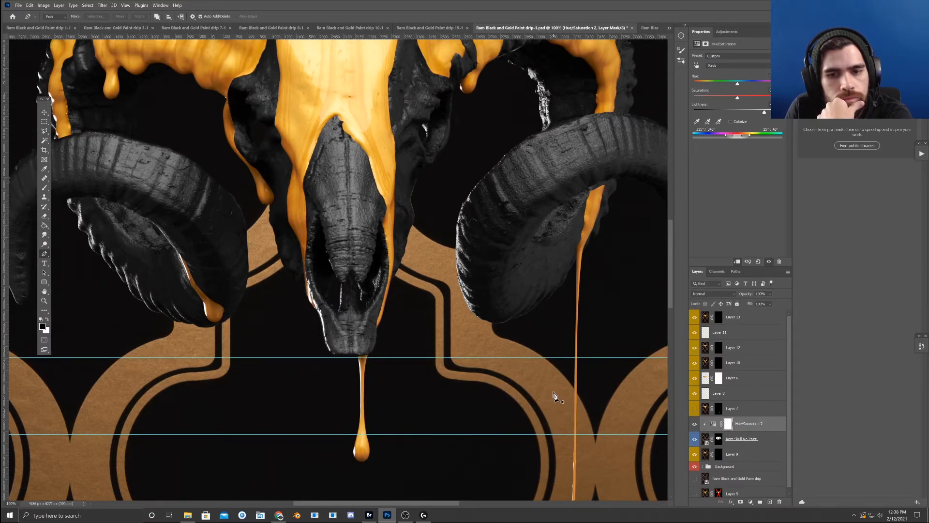
scroll(553, 396, down, 1)
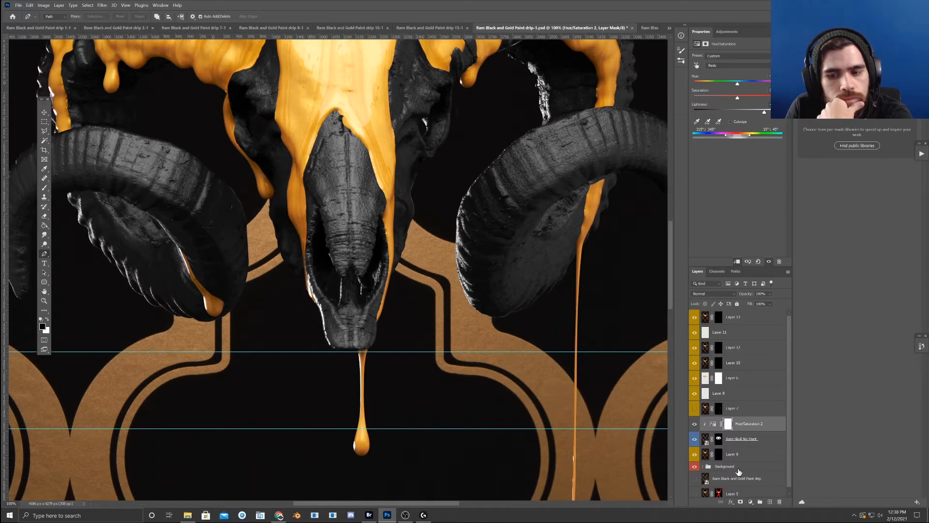
click(751, 502)
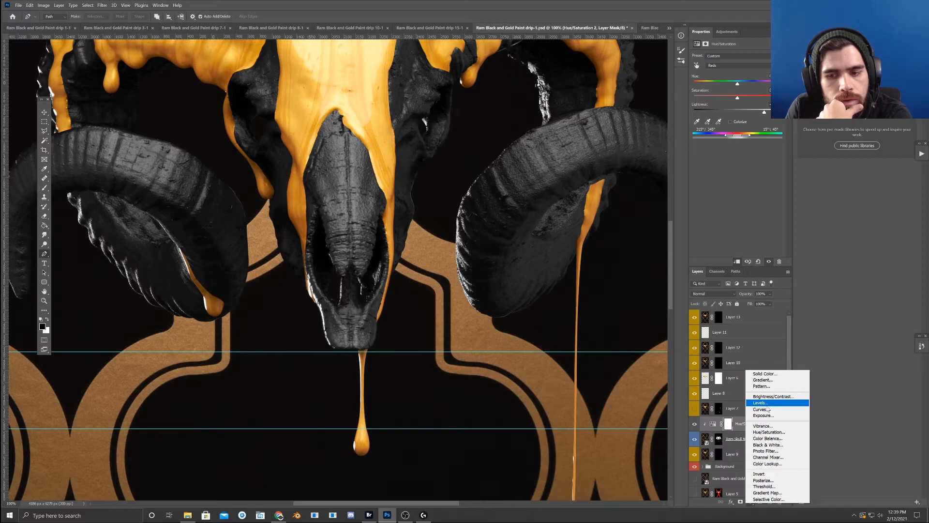
click(761, 402)
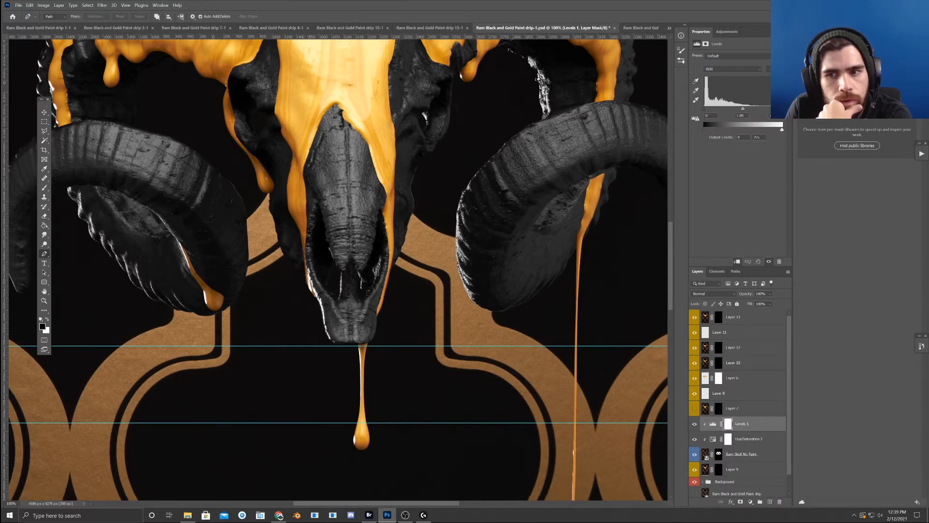
drag(740, 110, 721, 136)
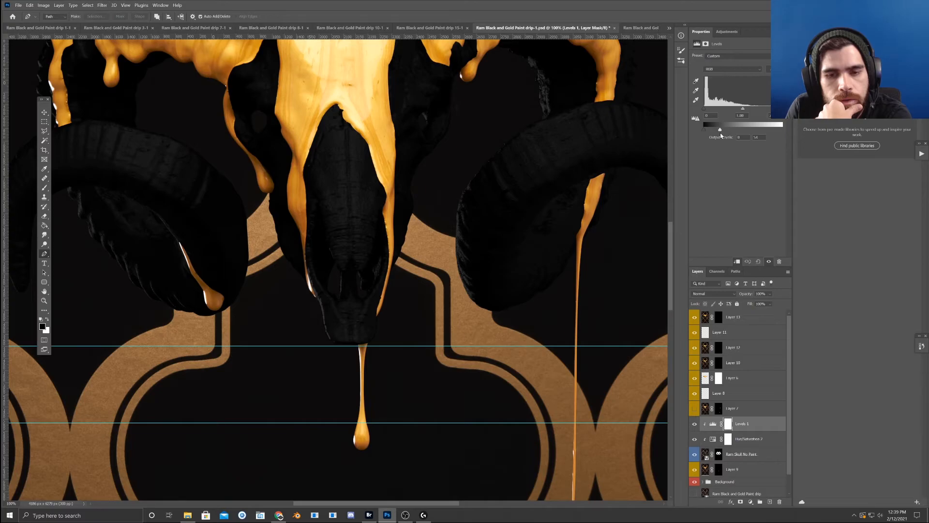
- Fill the Levels mask with black and touch up the darkening around the curled horns with a small brush, alternating white and black
scroll(624, 367, down, 2)
click(44, 225)
click(410, 241)
click(44, 189)
key(x)
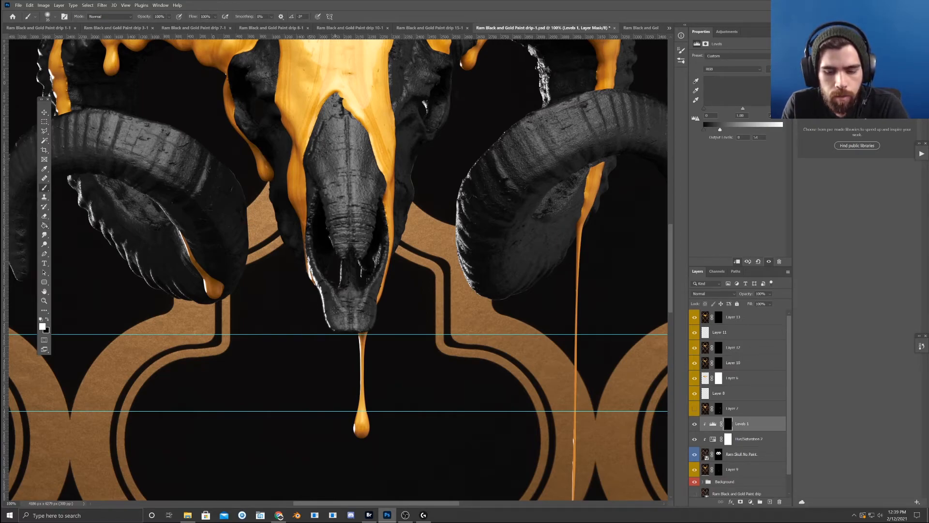
key(bracketleft)
key(bracketleft)
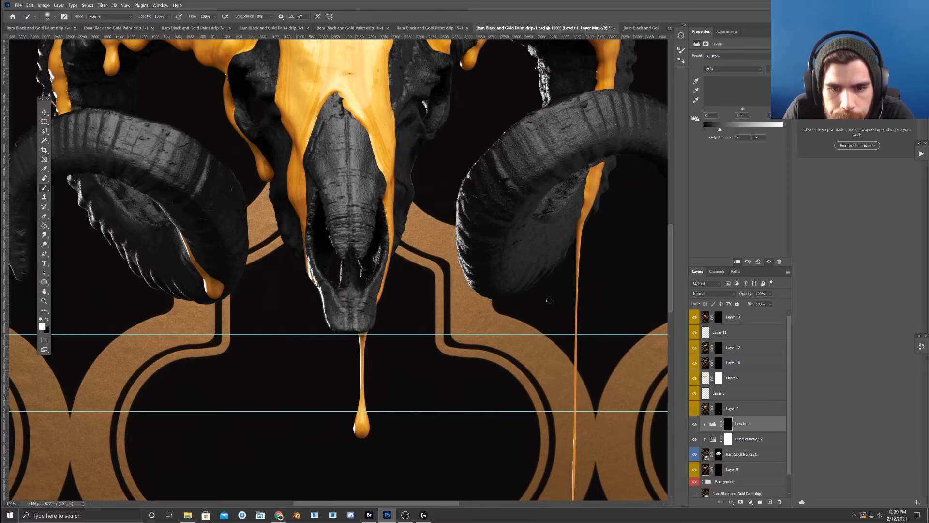
scroll(291, 322, down, 1)
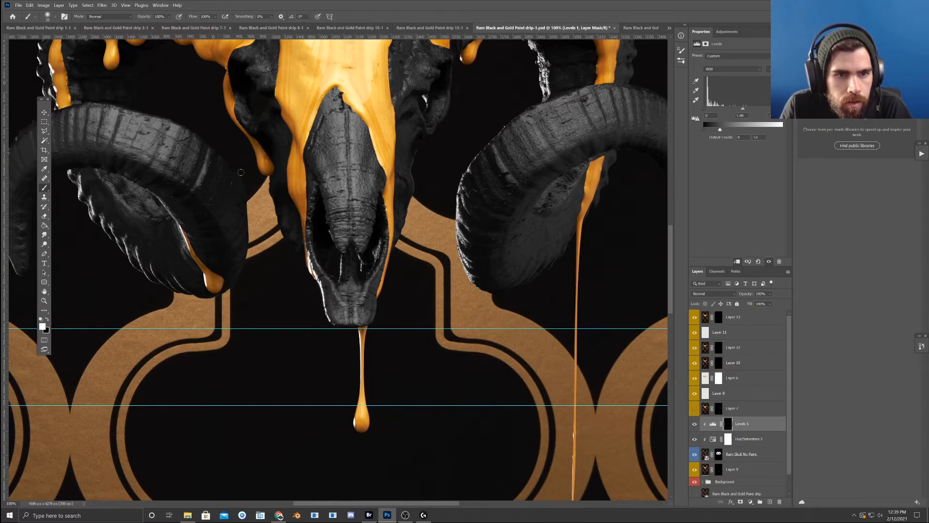
key(x)
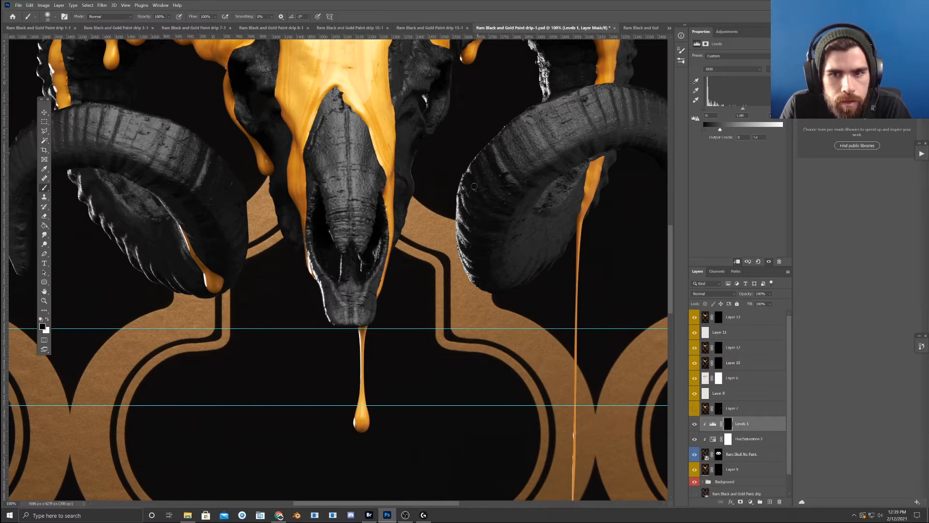
mouse_move(444, 167)
mouse_down()
mouse_move(444, 346)
mouse_move(551, 297)
mouse_move(411, 281)
mouse_up()
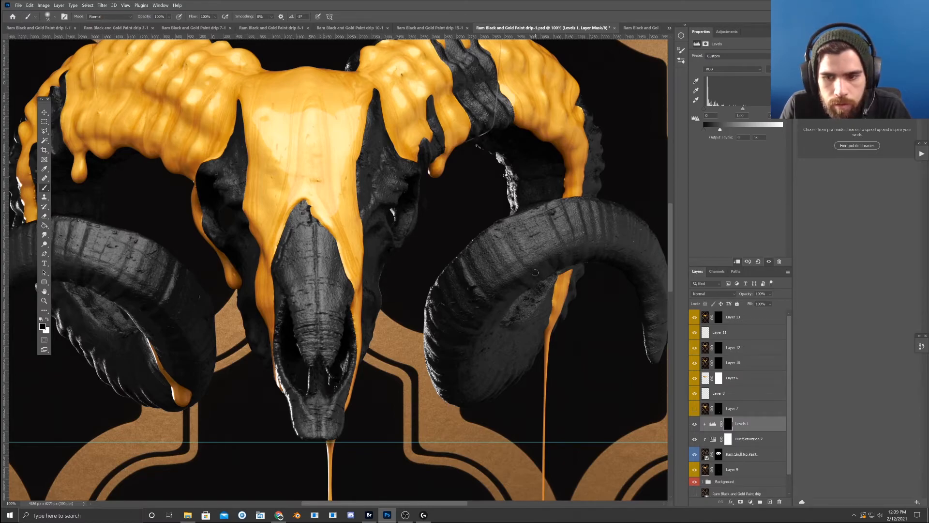
key(x)
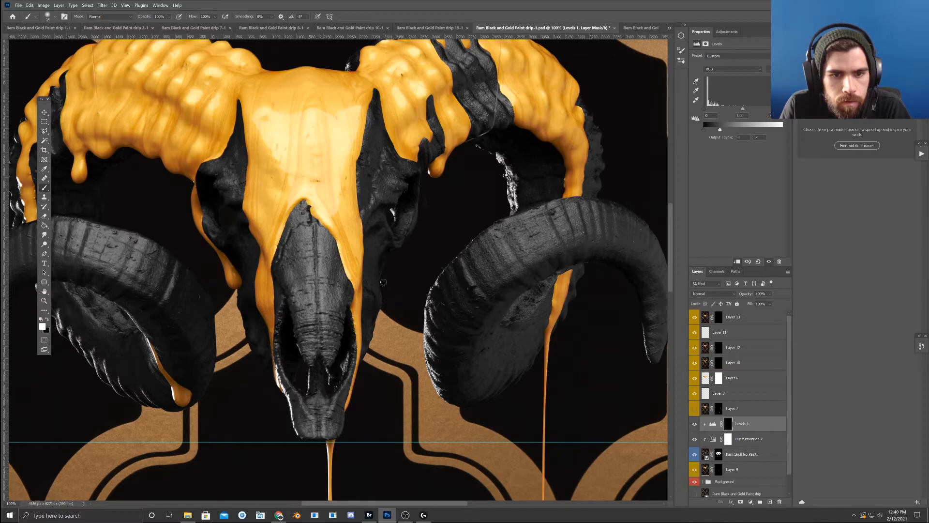
- In the Levels layer's blending options, split the underlying layer's shadow range to 0 / 74 and apply it
scroll(624, 404, down, 1)
click(760, 430)
double_click(760, 430)
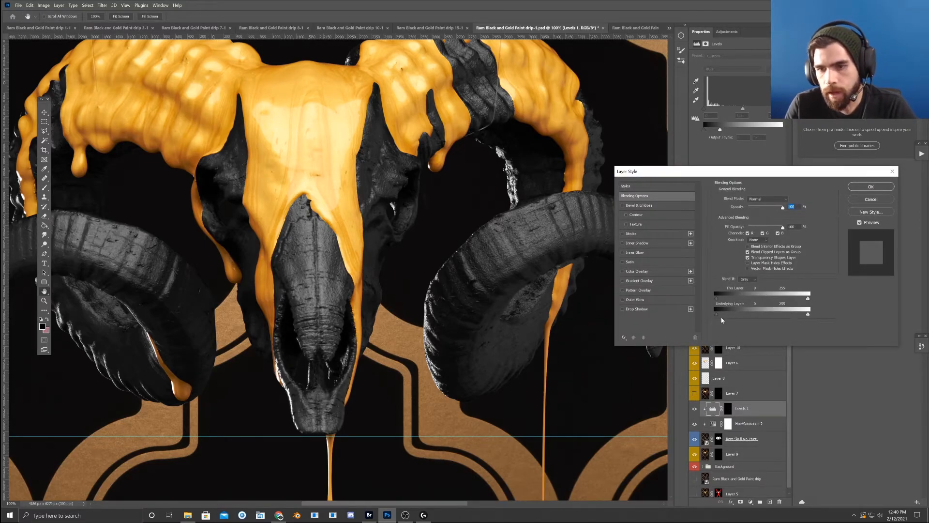
drag(716, 315, 771, 320)
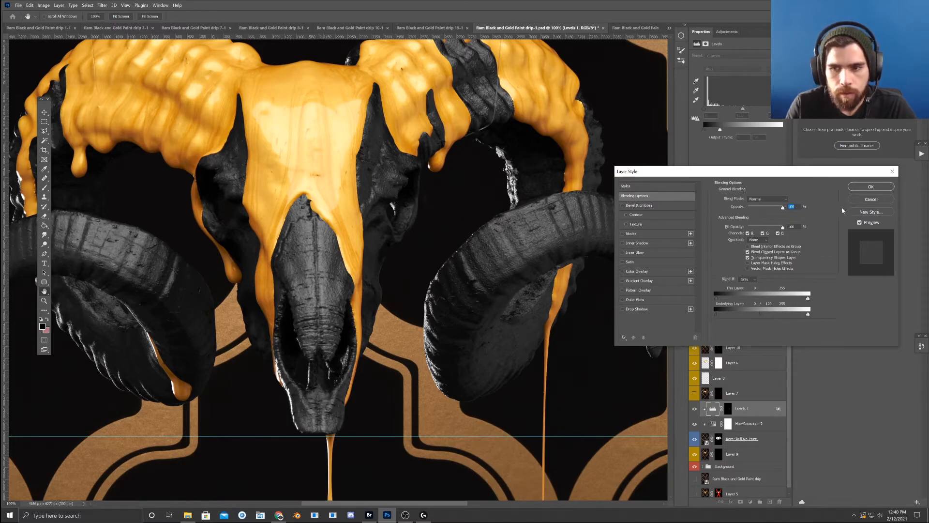
drag(749, 317, 744, 316)
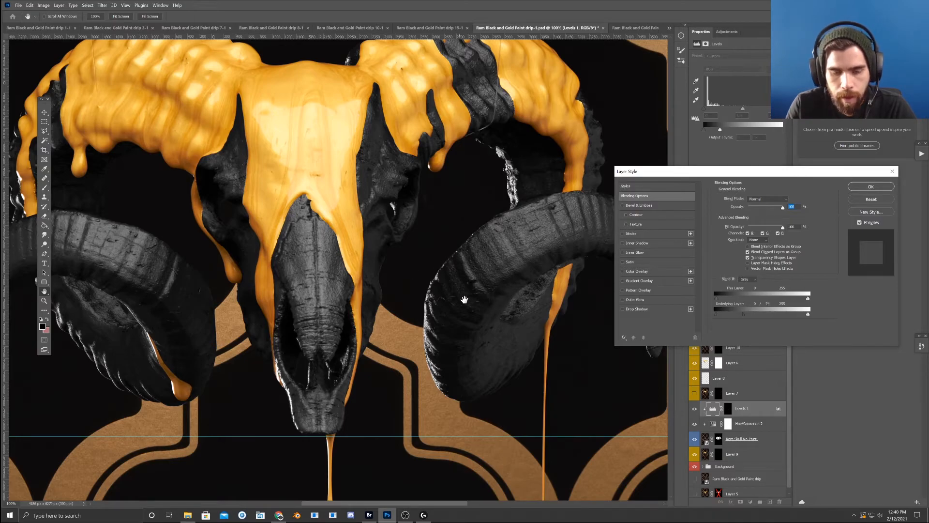
key(ctrl+minus)
key(ctrl+minus)
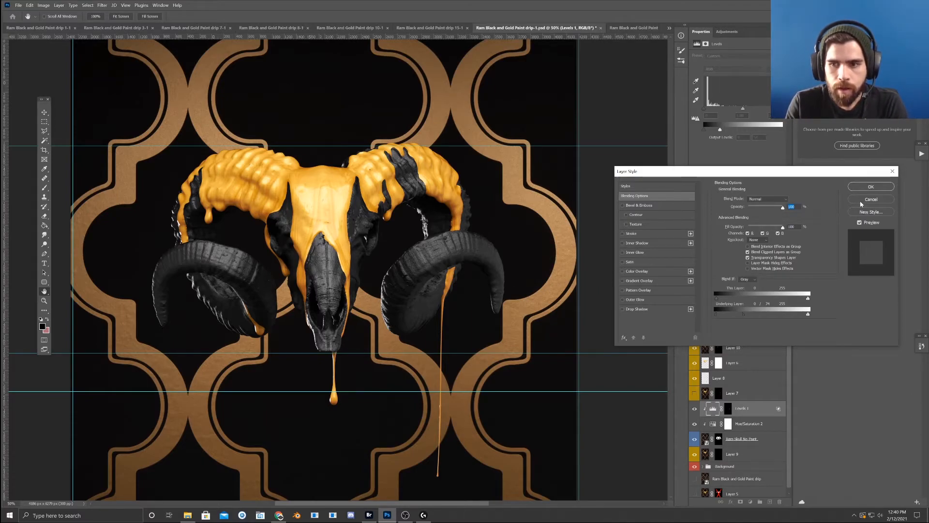
click(854, 187)
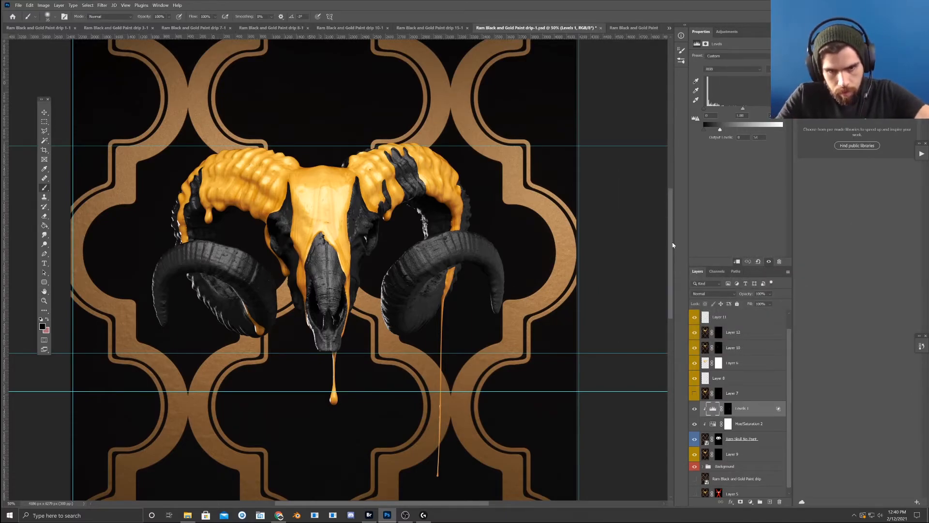
- Select Layer 8 with the long horn drip and its detached drop, and open it in the Liquify filter
scroll(580, 251, down, 1)
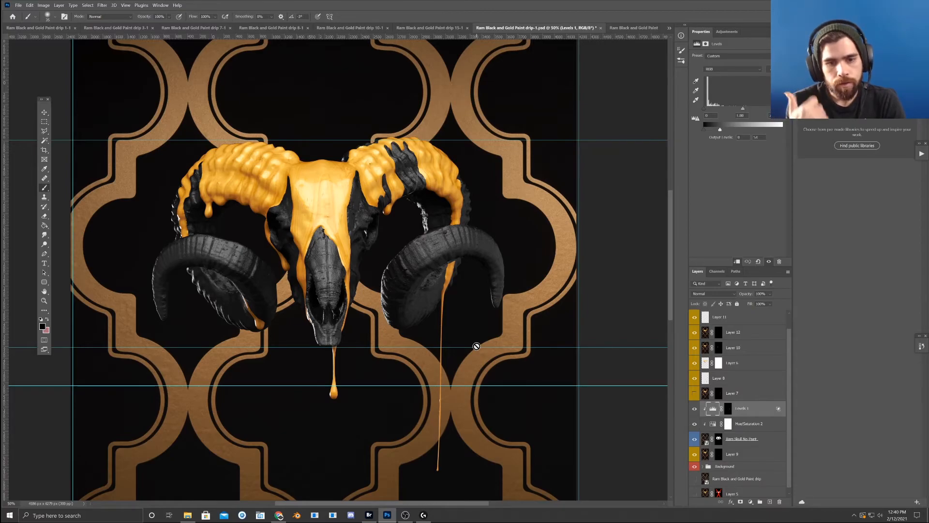
drag(390, 308, 410, 288)
key(ctrl+minus)
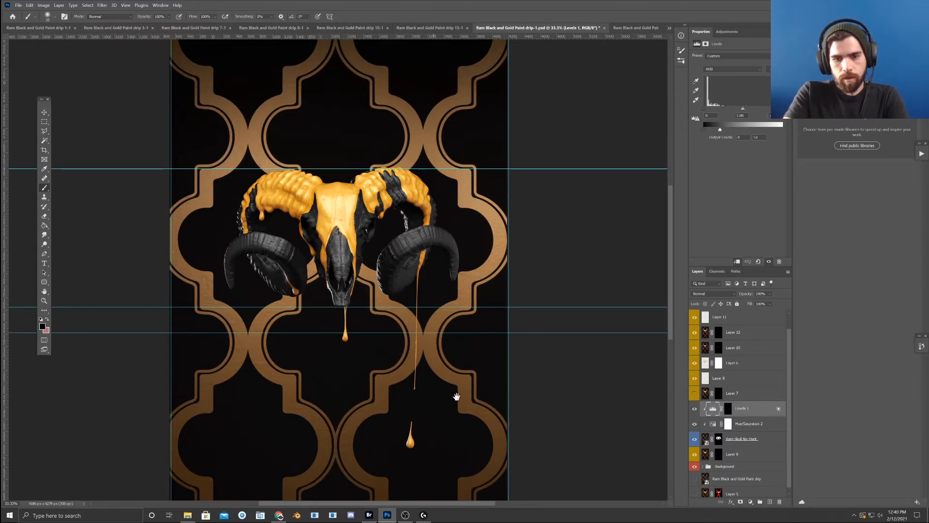
drag(452, 388, 458, 332)
click(44, 112)
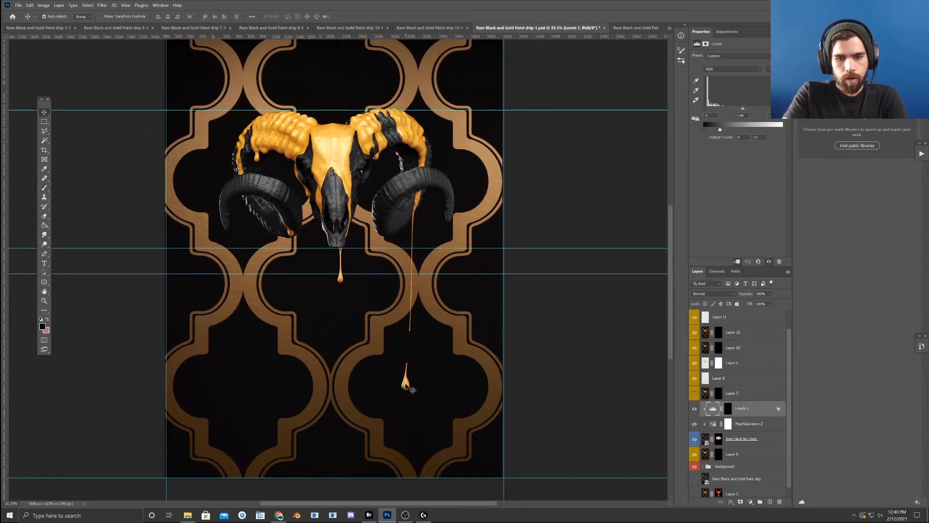
click(407, 385)
click(102, 5)
click(163, 92)
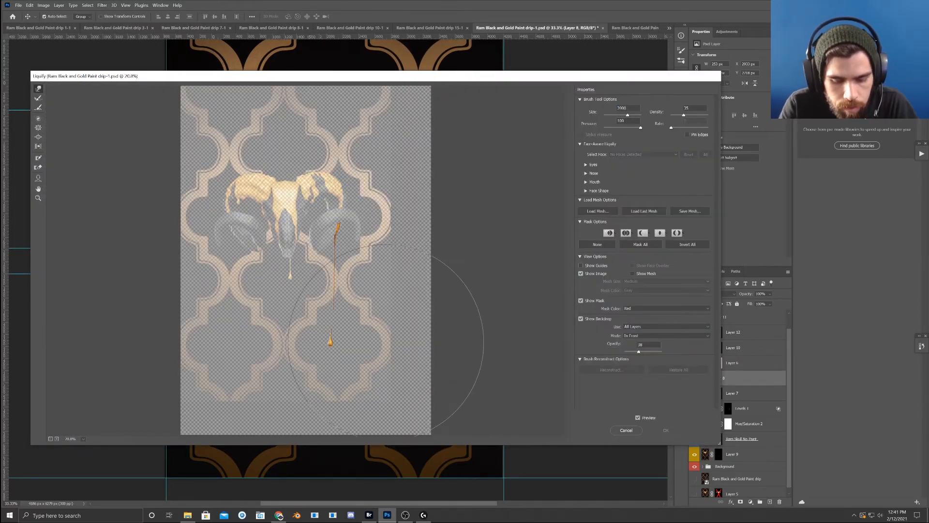
- Push the side edge of the detached gold drop outward using a Forward Warp brush of size 125
key(ctrl+plus)
key(ctrl+plus)
key(ctrl+plus)
key(ctrl+plus)
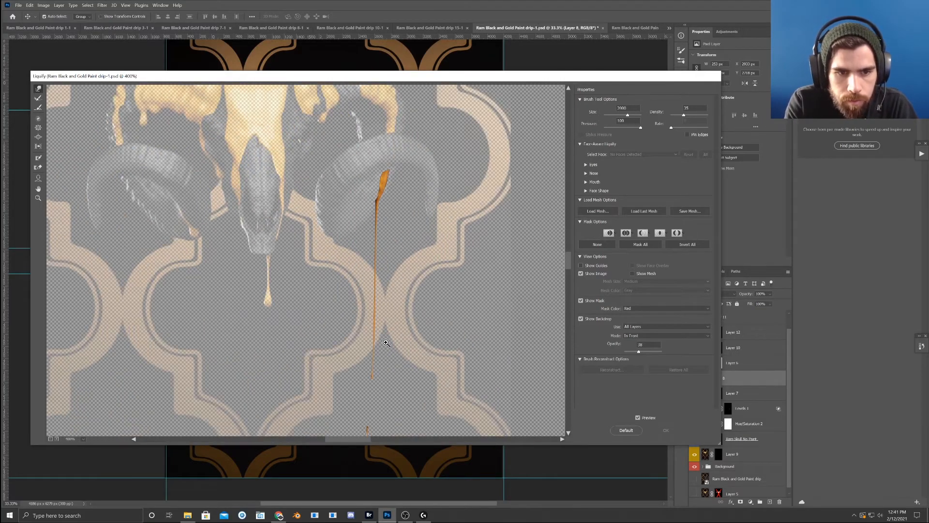
key(ctrl+plus)
drag(392, 338, 357, 200)
drag(479, 341, 279, 193)
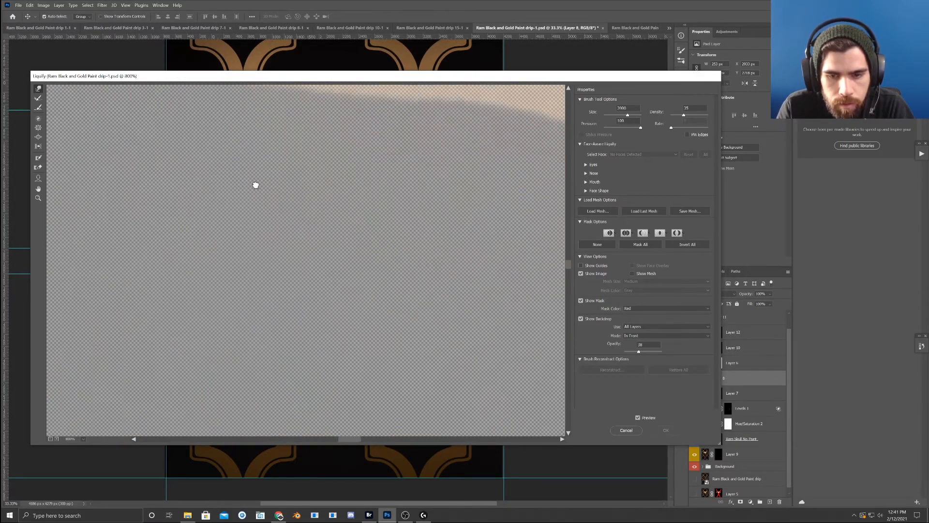
key(ctrl+minus)
key(ctrl+minus)
mouse_move(467, 330)
mouse_down()
mouse_move(344, 209)
mouse_move(408, 279)
mouse_move(361, 139)
mouse_up()
drag(428, 371, 417, 191)
mouse_move(423, 351)
mouse_down()
mouse_move(410, 137)
mouse_move(424, 129)
mouse_up()
drag(413, 283, 409, 143)
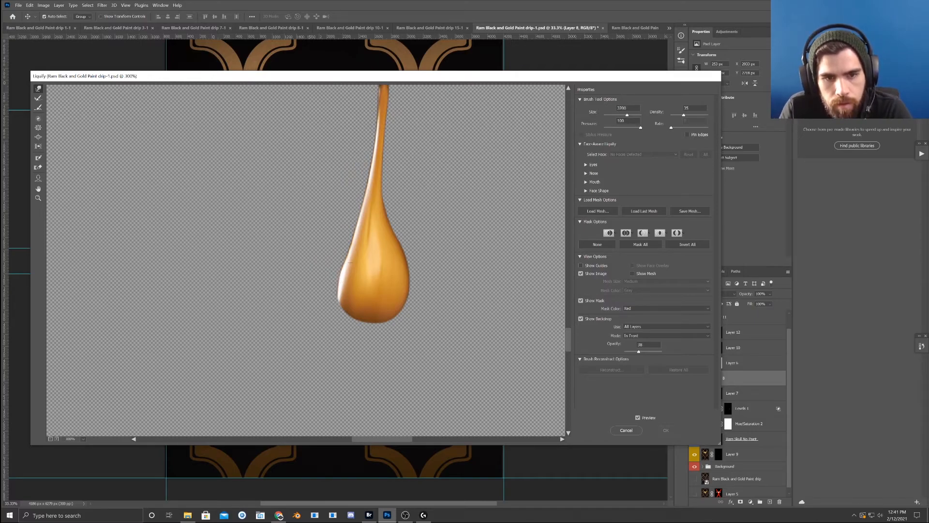
key(bracketleft)
key(bracketleft)
key(bracketleft)
key(bracketleft)
key(bracketleft)
key(bracketleft)
key(bracketleft)
key(bracketleft)
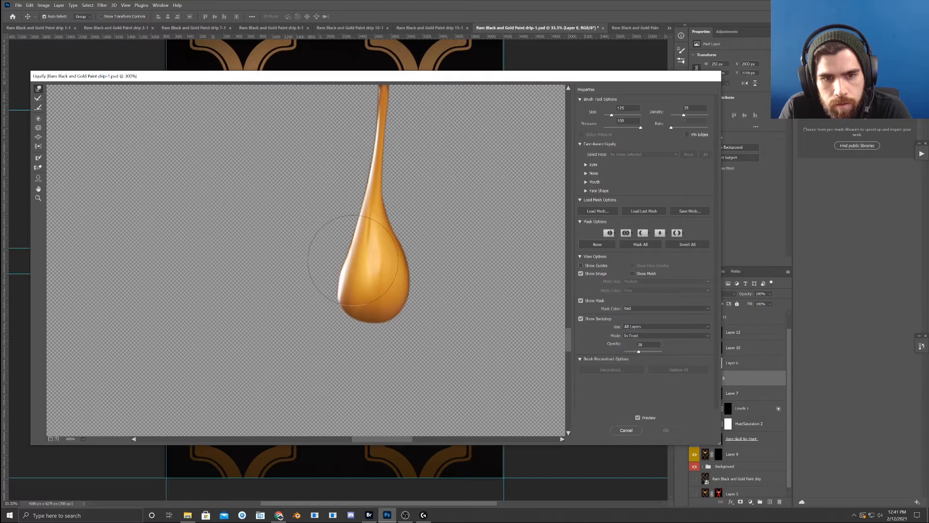
drag(344, 265, 343, 264)
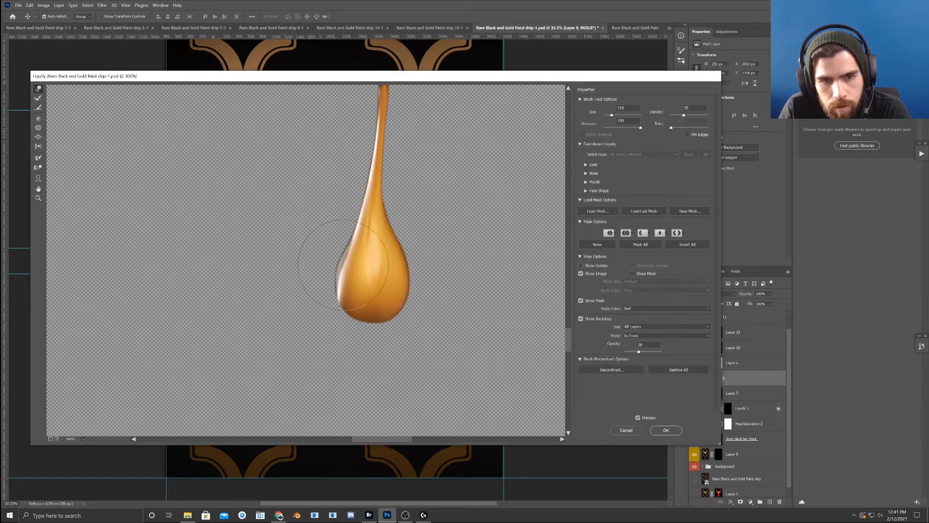
- Refine the drop's outline with a warp brush of size 90 and apply the Liquify changes
key(bracketleft)
key(bracketleft)
key(bracketleft)
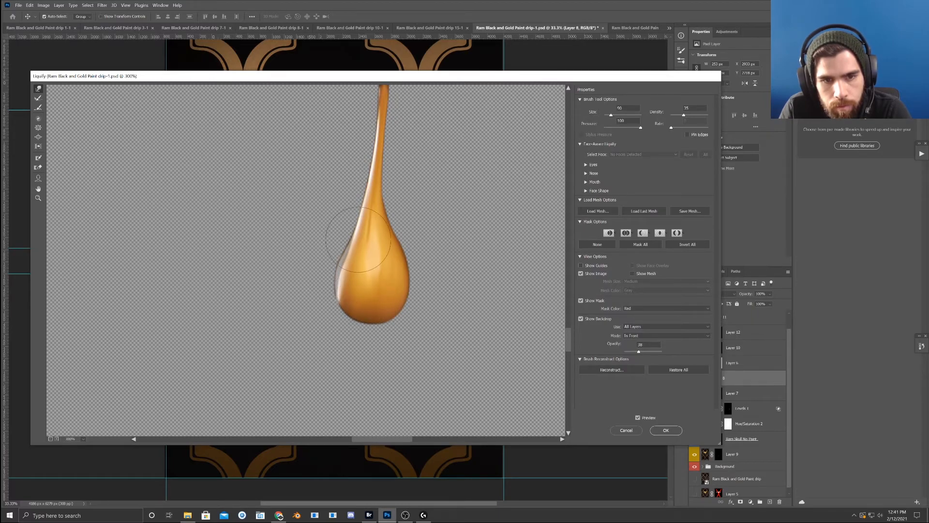
click(666, 429)
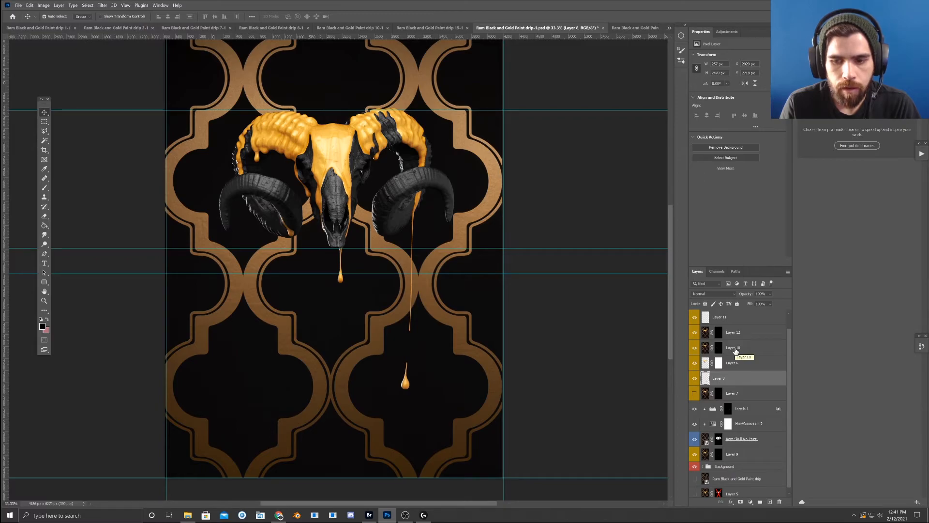
- Group all skull and gold paint layers from Layer 9 up through Layer 13, leaving the Background group separate
click(757, 456)
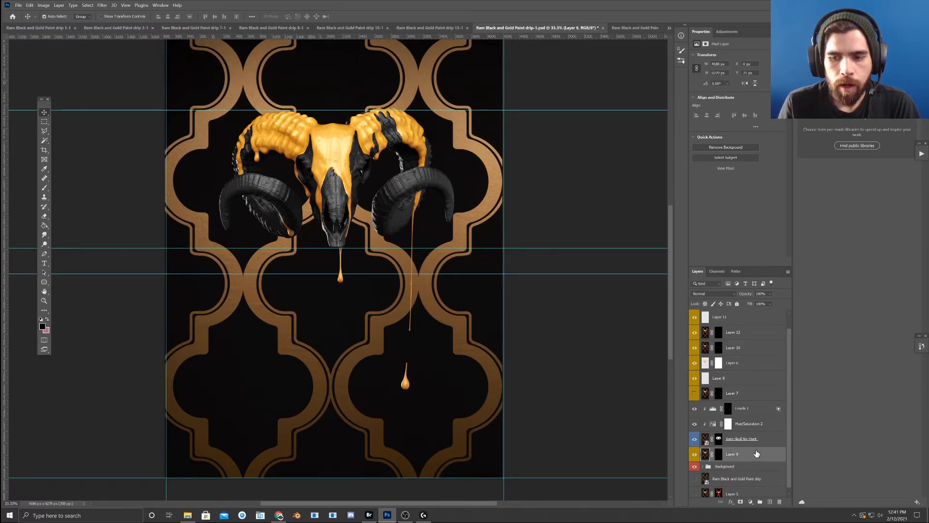
shift+click(751, 320)
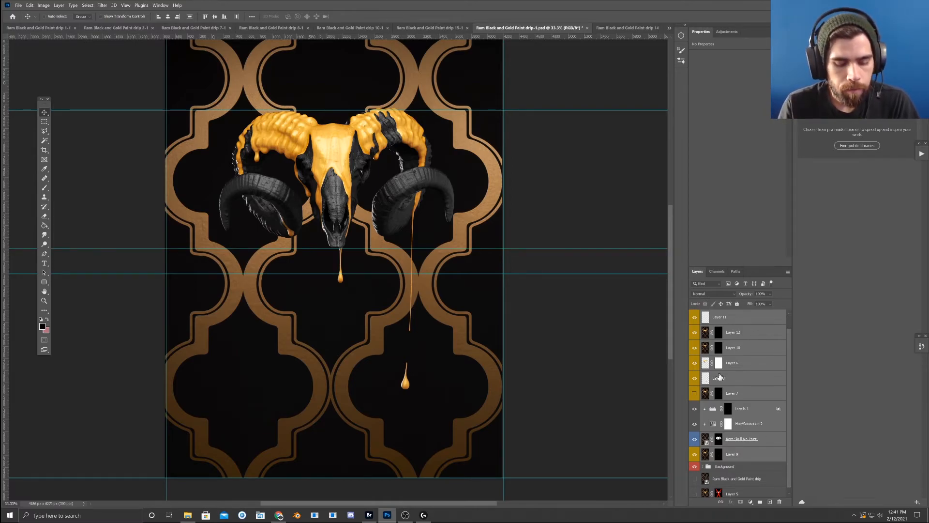
scroll(739, 486, down, 1)
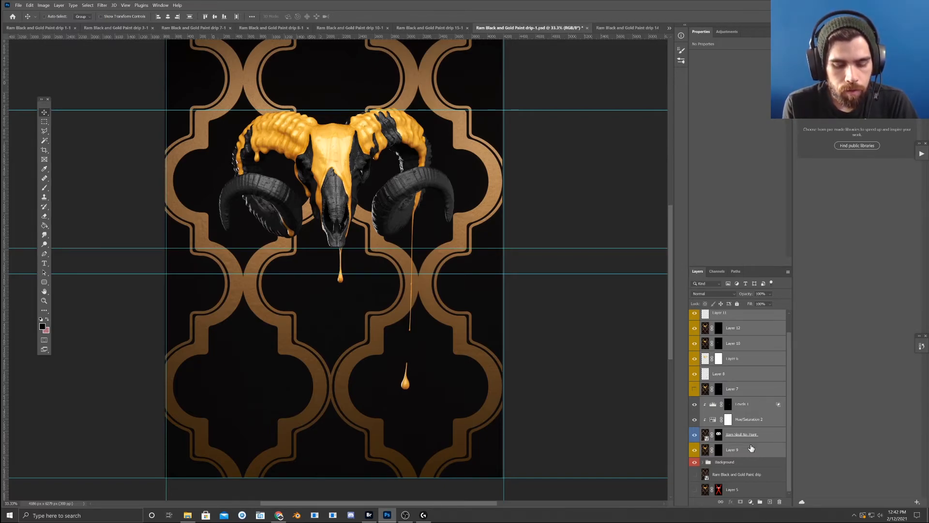
key(ctrl+g)
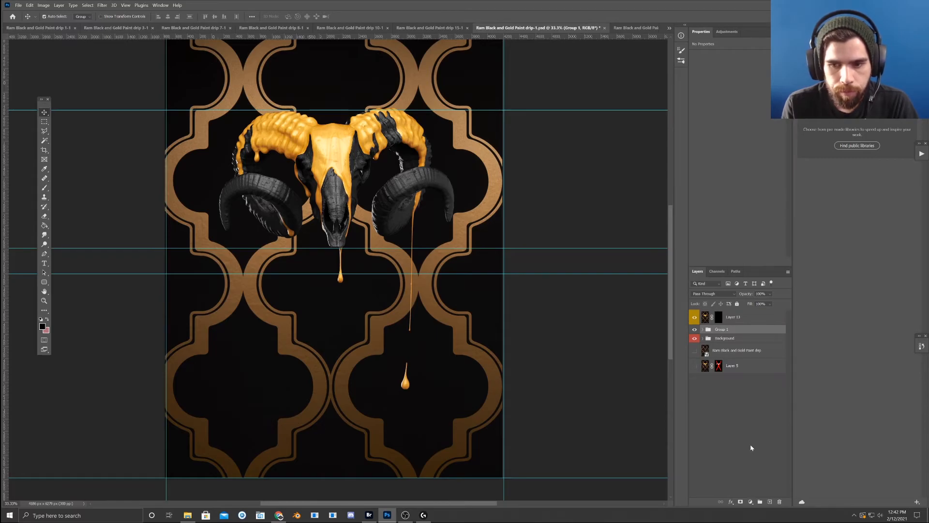
key(ctrl+z)
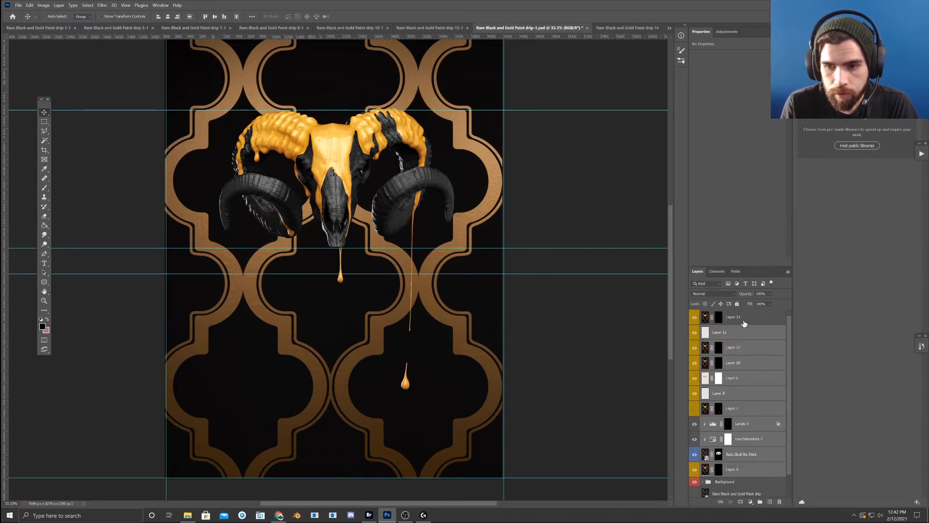
shift+click(744, 324)
key(ctrl+g)
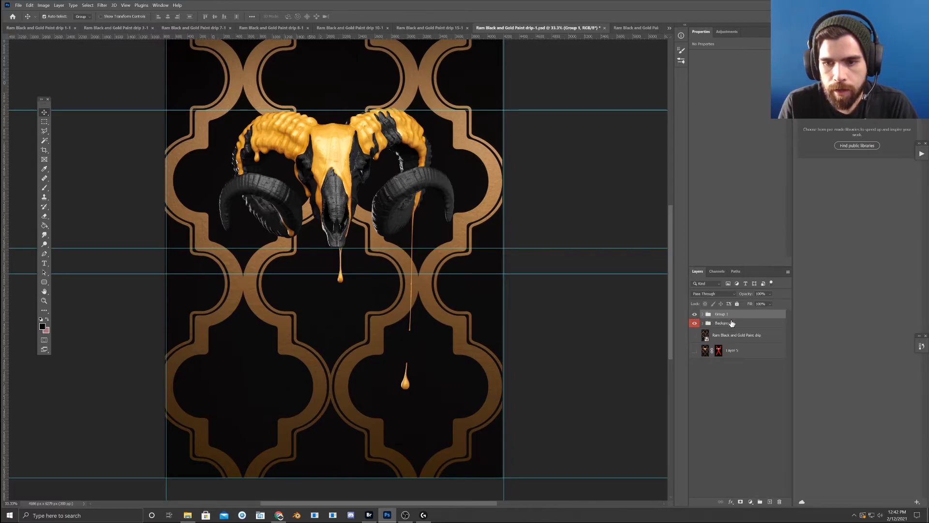
- Add a Hue/Saturation adjustment layer above the new skull group and clip it to that group
click(751, 502)
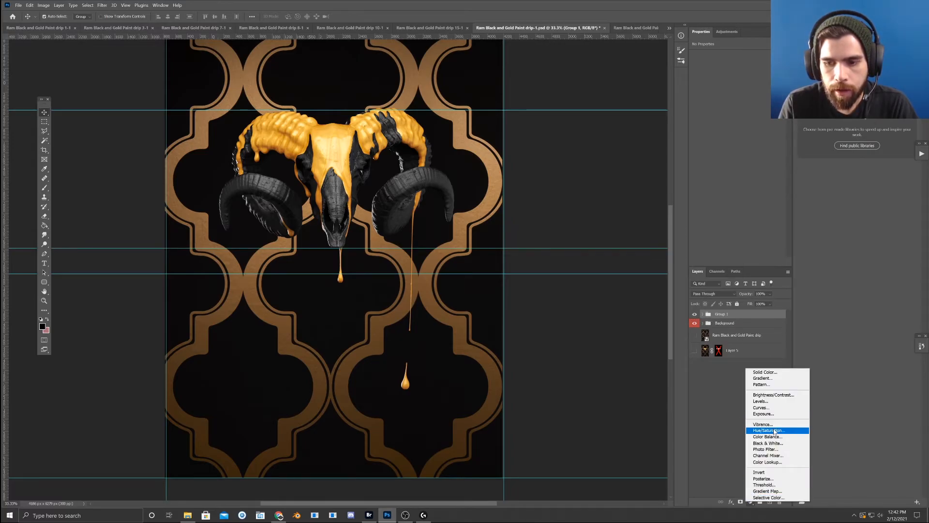
click(777, 430)
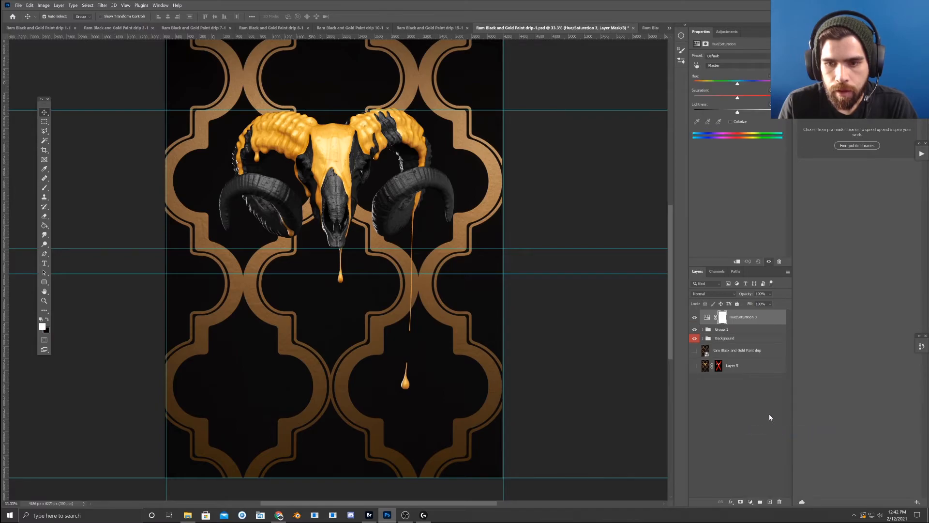
click(738, 262)
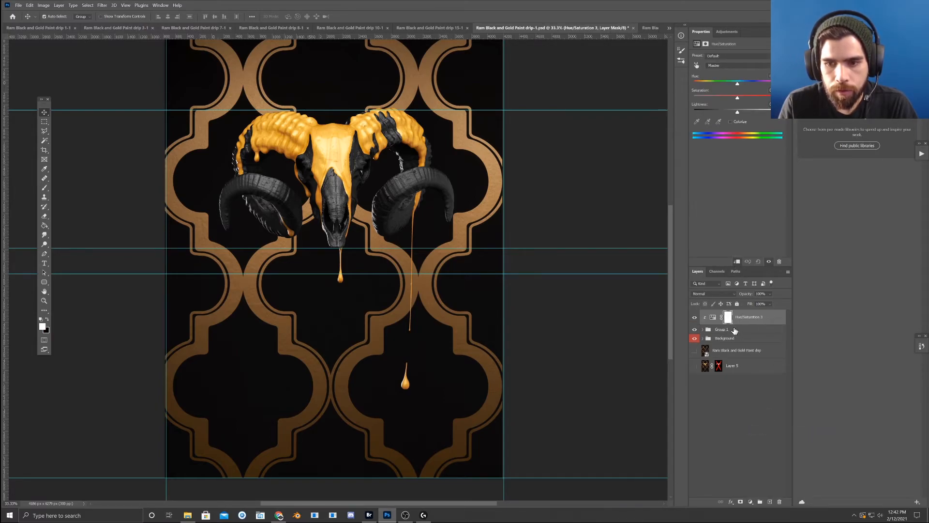
- In the Hue/Saturation adjustment, shift the Yellows hue toward orange and slightly lower their saturation
click(726, 67)
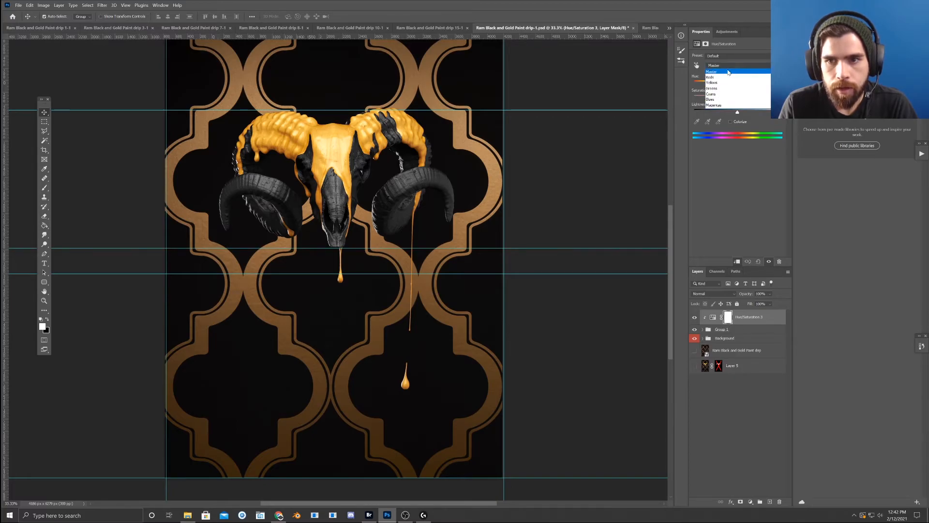
click(728, 85)
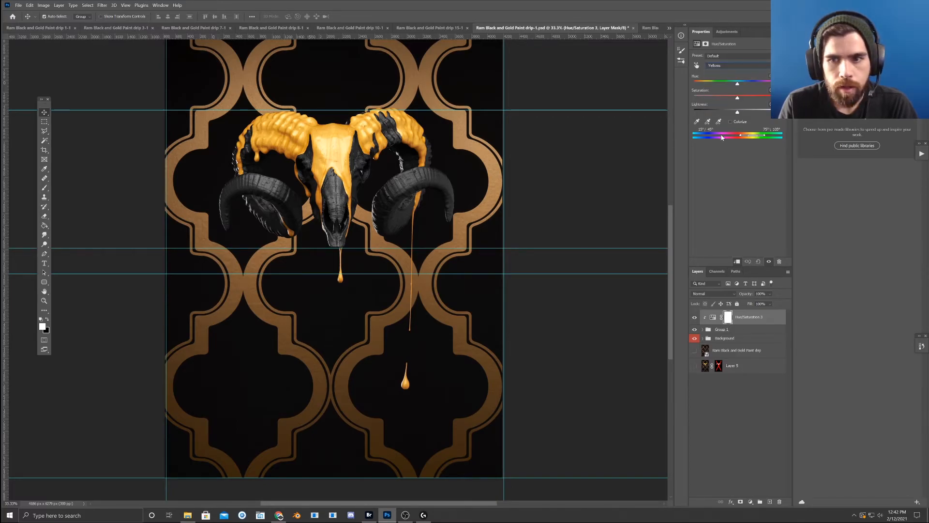
drag(738, 84, 734, 86)
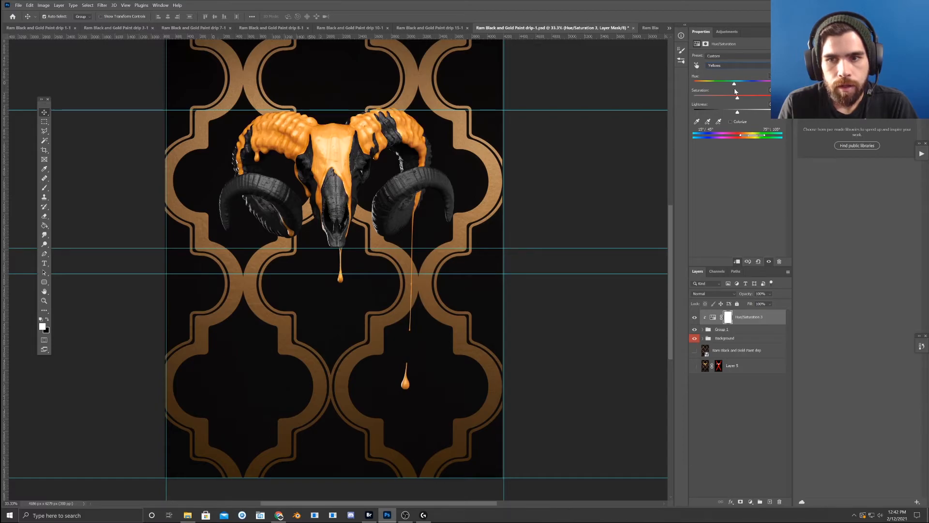
drag(728, 98, 732, 101)
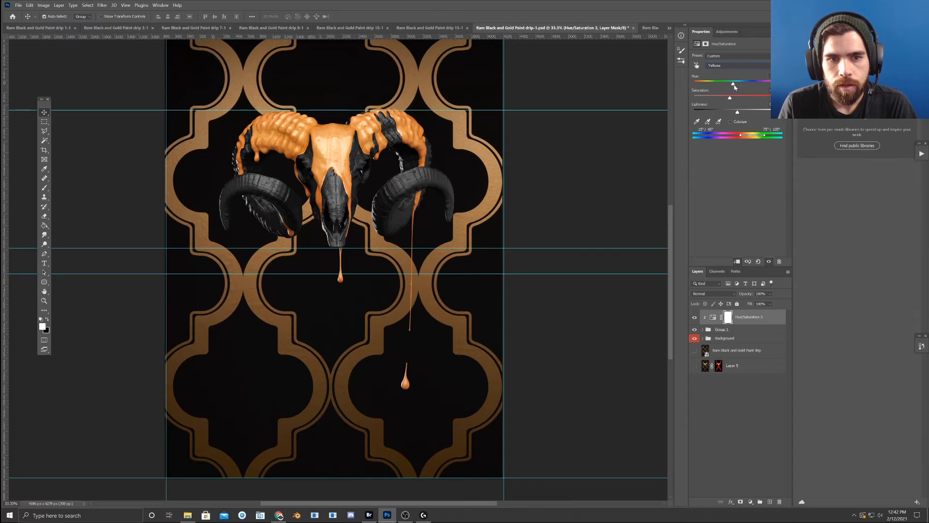
drag(735, 85, 733, 85)
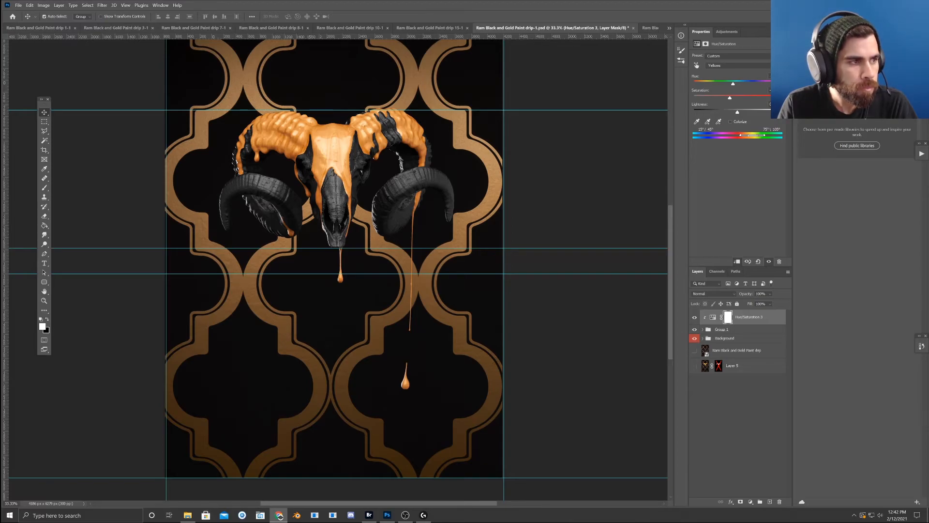
- Switch to the Chrome browser and look through the Google image results for "gold color" as a colour reference
drag(0, 242, 406, 1)
scroll(399, 167, down, 5)
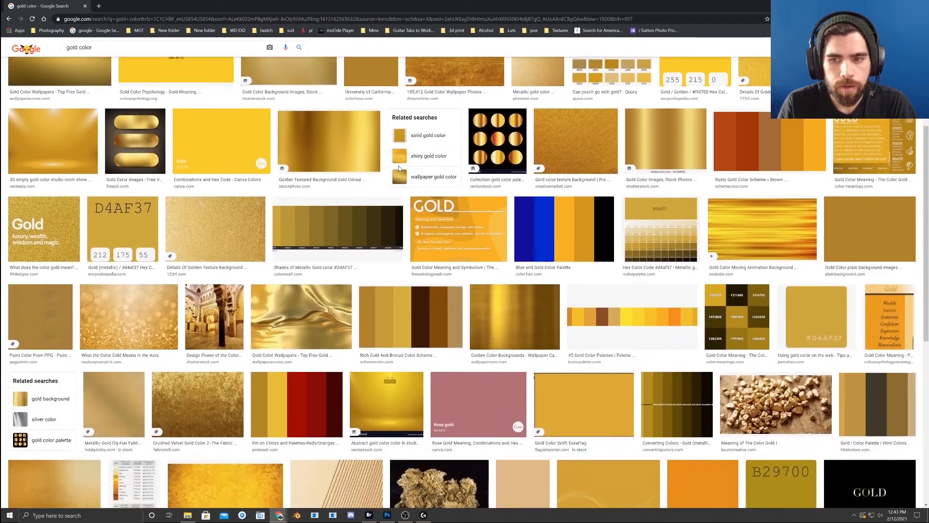
- Browse the gold color image results for a reference swatch
scroll(399, 168, down, 4)
scroll(399, 168, up, 9)
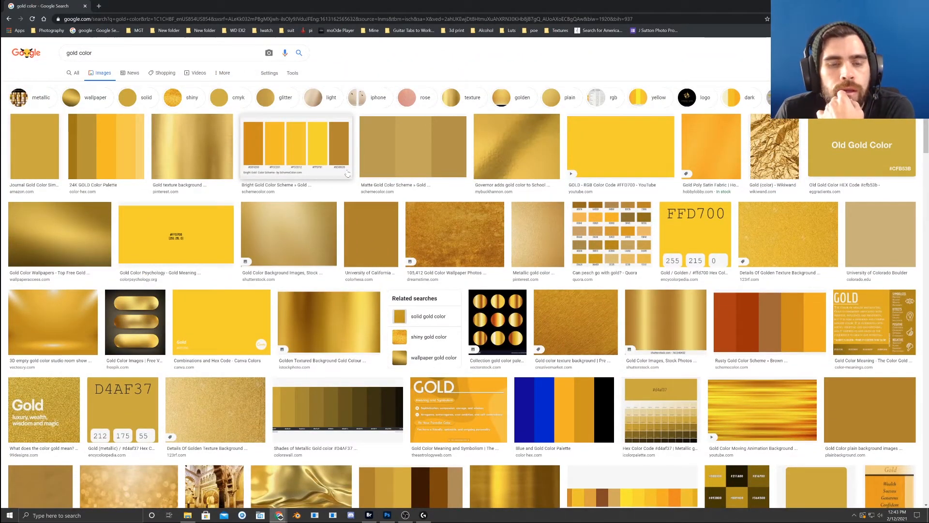
scroll(347, 173, down, 2)
scroll(347, 172, up, 1)
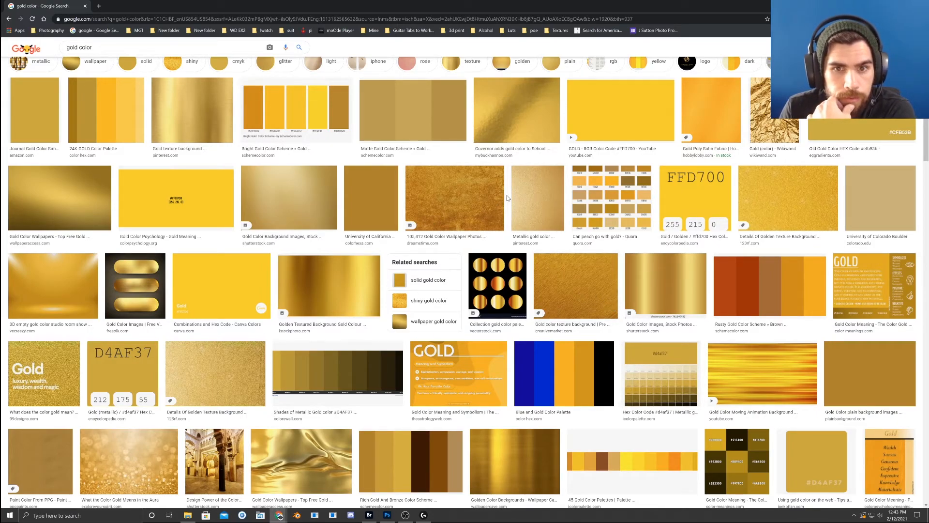
drag(512, 5, 0, 179)
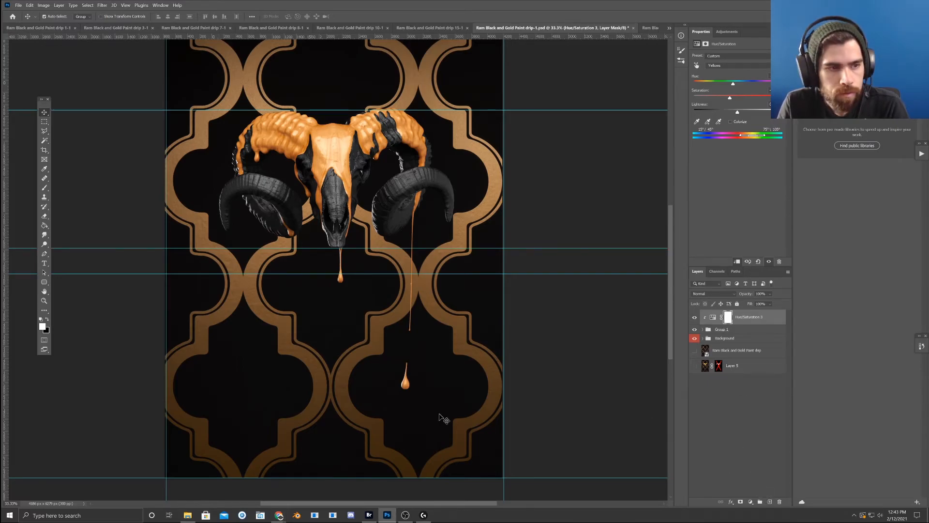
- In Photoshop, paste the Pantone 16-0952 TCX Nugget Gold swatch on a new layer and place it beside the skull's right-hand horn
click(768, 502)
key(ctrl+v)
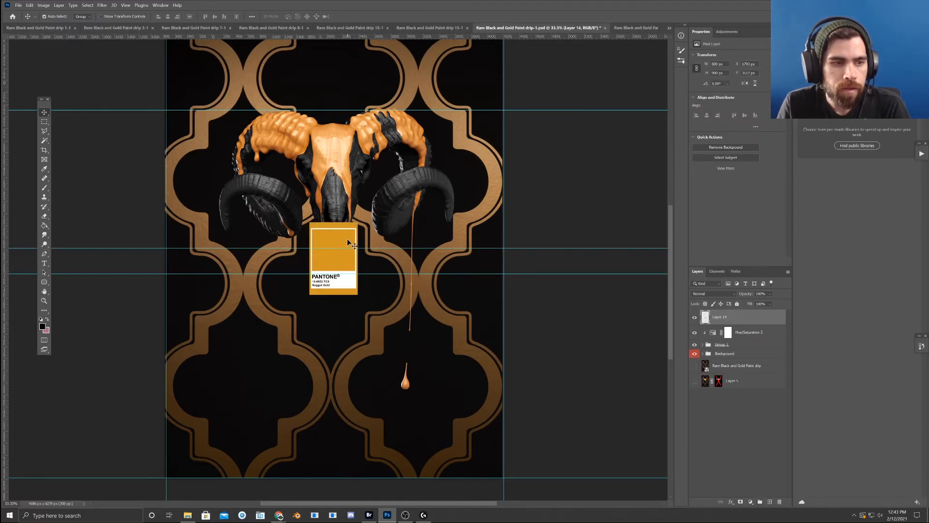
drag(345, 242, 464, 166)
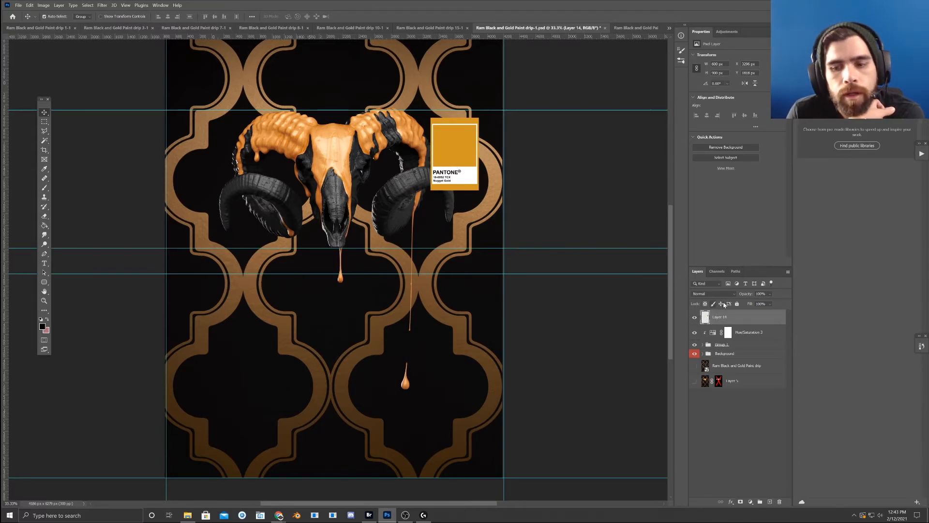
- In the skull's Hue/Saturation 3 adjustment, shift the Yellows hue slightly toward yellow, raise their saturation and lower their lightness slightly
click(711, 332)
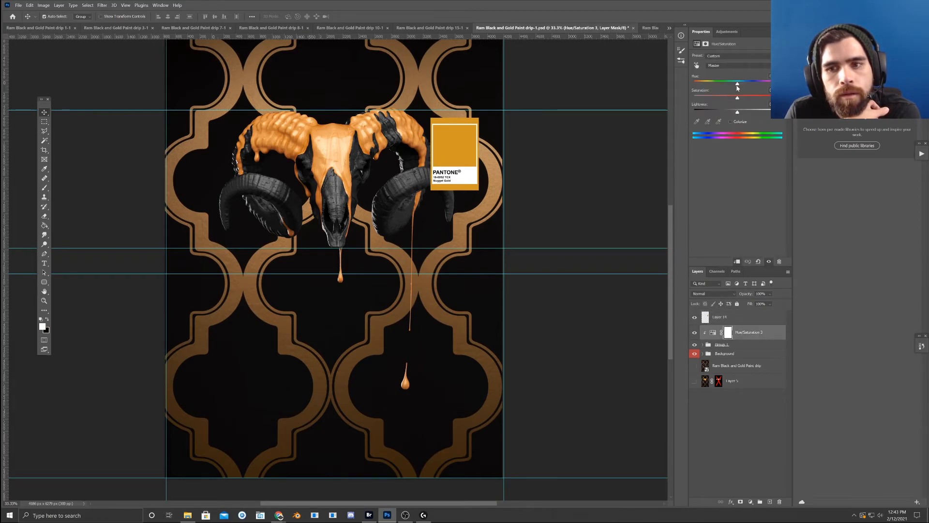
click(735, 65)
click(731, 80)
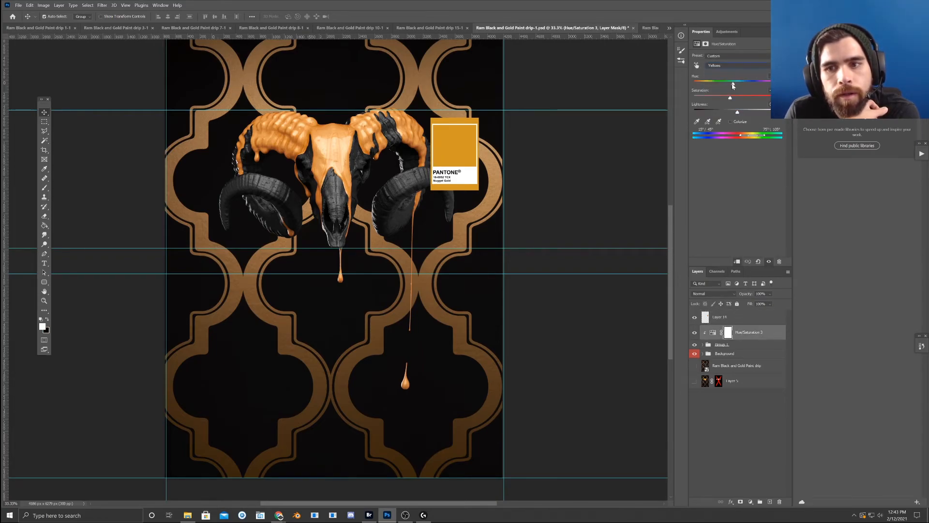
drag(731, 85, 735, 85)
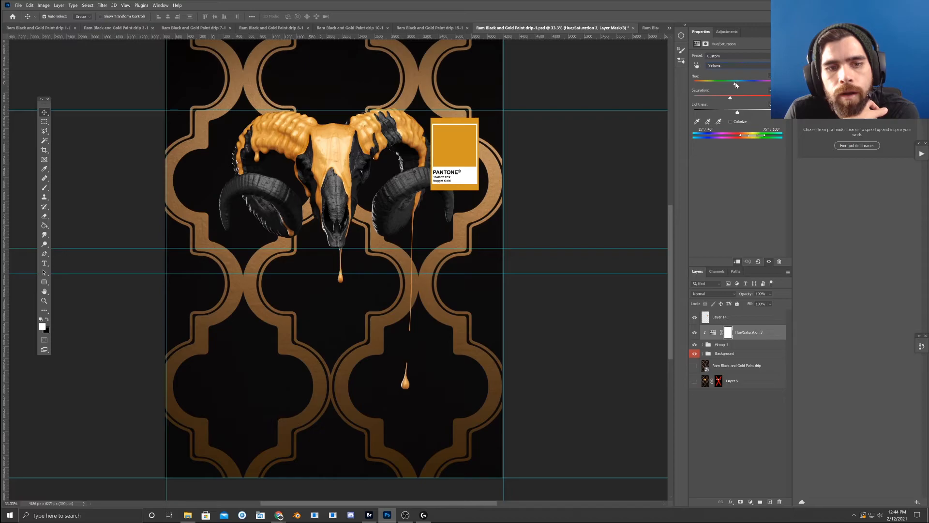
drag(737, 112, 735, 114)
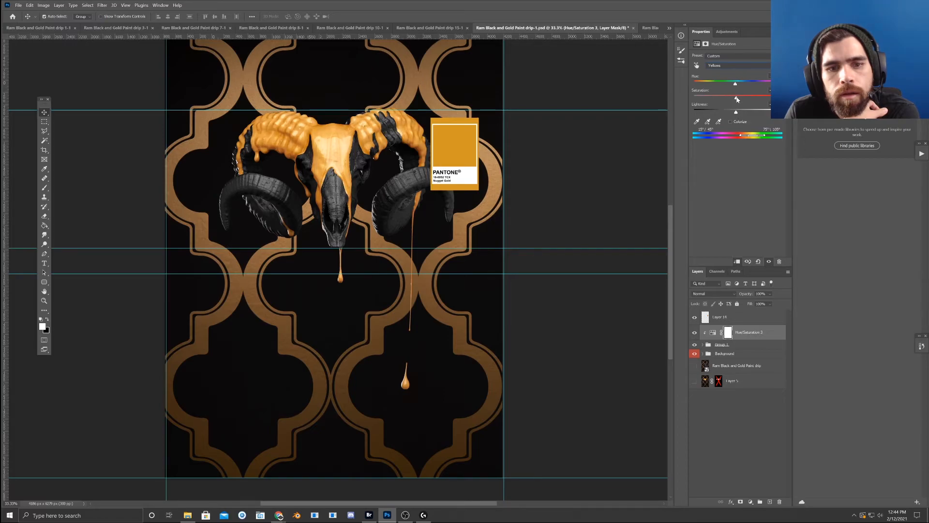
drag(733, 100, 735, 100)
- In the skull's Hue/Saturation 3 adjustment, shift the Reds hue toward yellow to bring the gold paint closer to the swatch
click(738, 66)
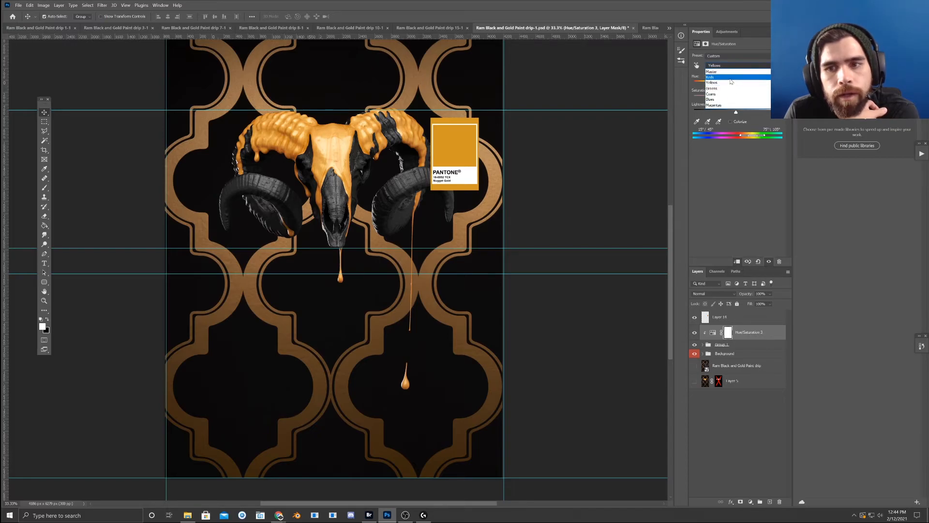
click(737, 77)
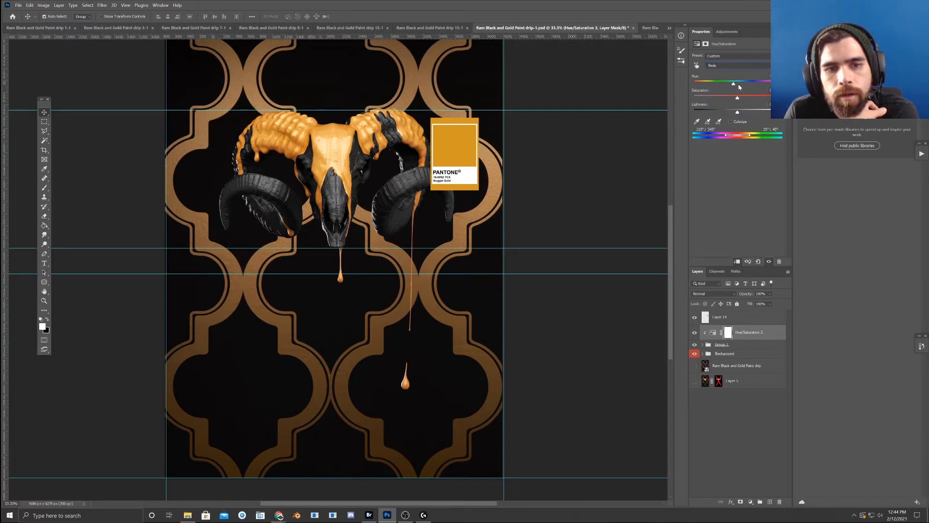
drag(744, 86, 744, 88)
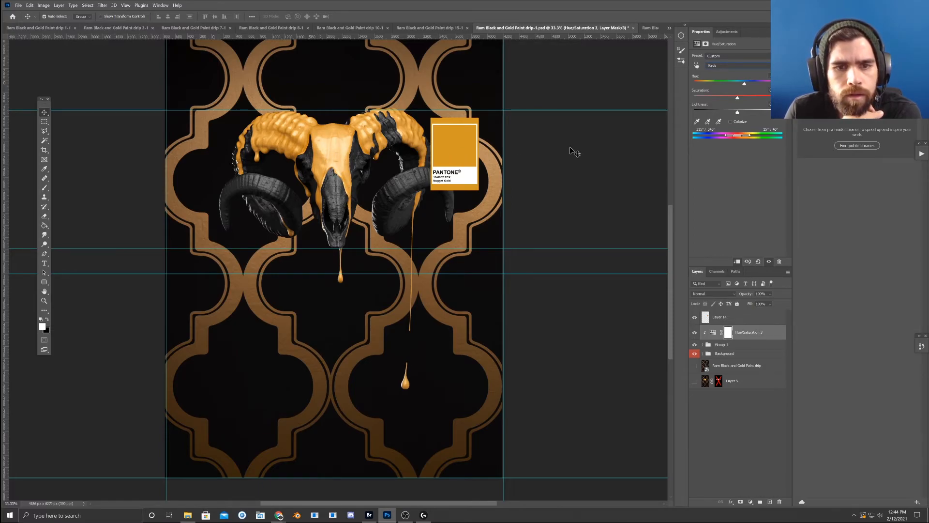
- Move the Pantone swatch against the right-hand horn and compare its color with the gold paint at 100% zoom
drag(443, 145, 420, 148)
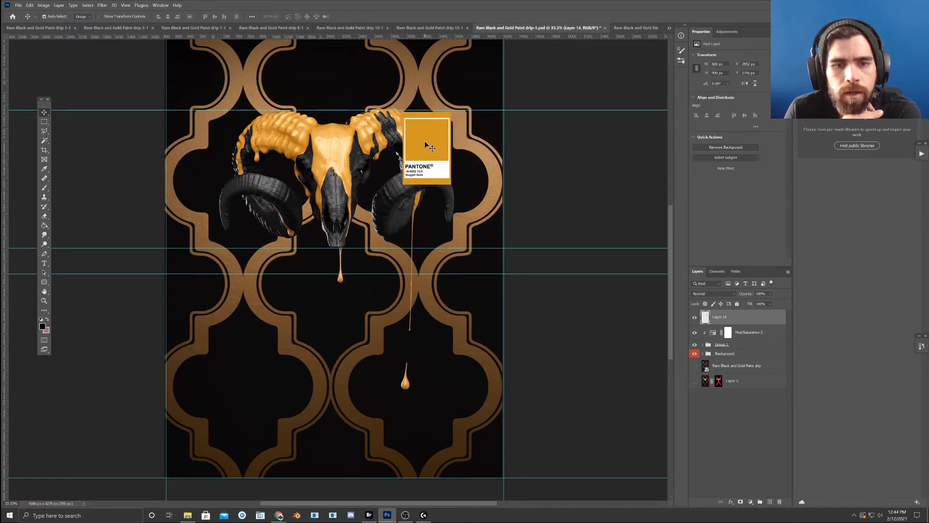
click(709, 334)
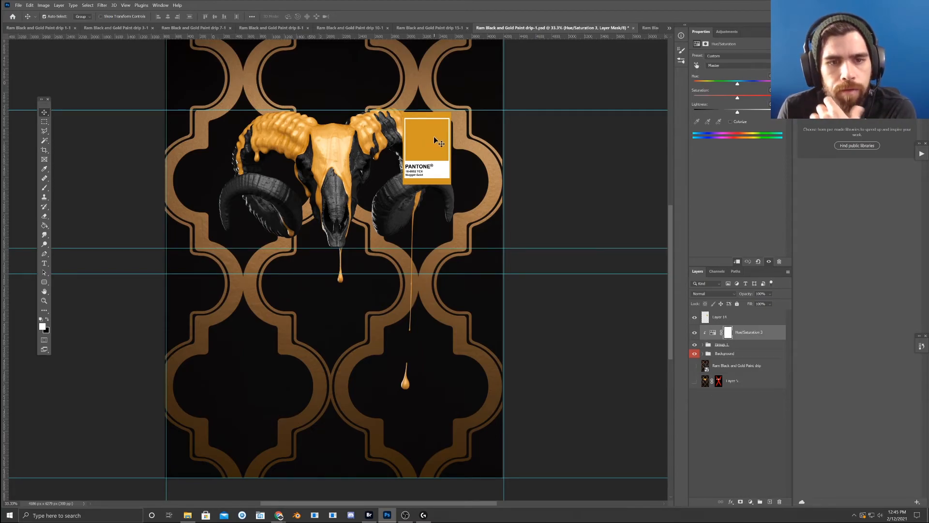
drag(435, 138, 414, 139)
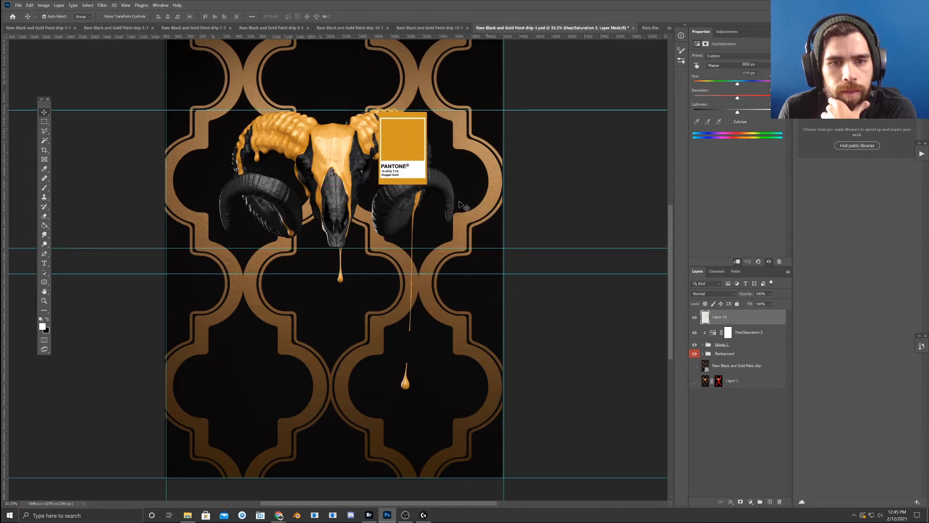
key(ctrl+plus)
key(ctrl+plus)
key(ctrl+plus)
drag(589, 213, 523, 451)
drag(525, 201, 578, 178)
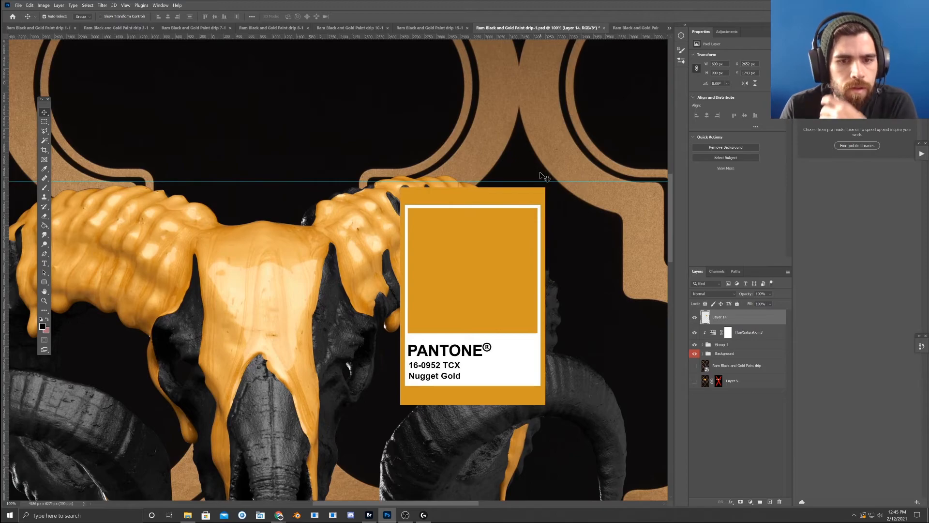
drag(413, 267, 410, 265)
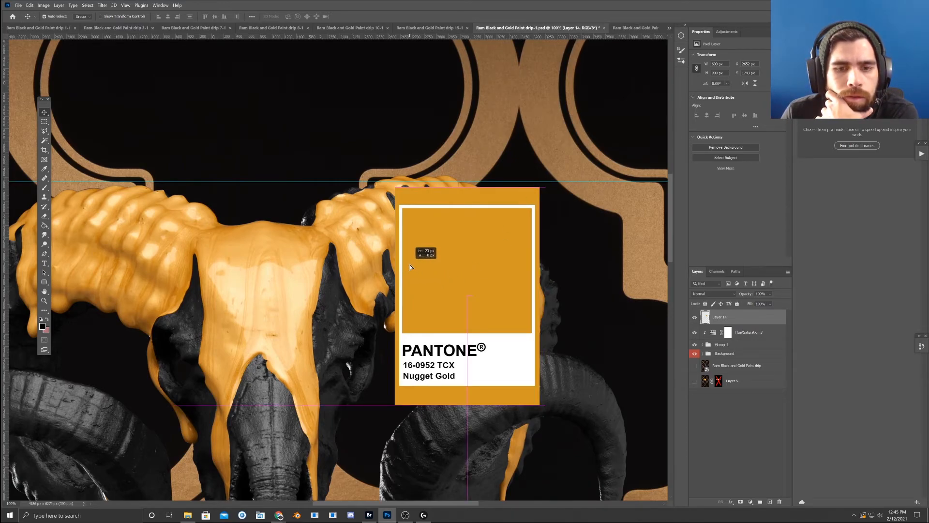
drag(409, 267, 502, 289)
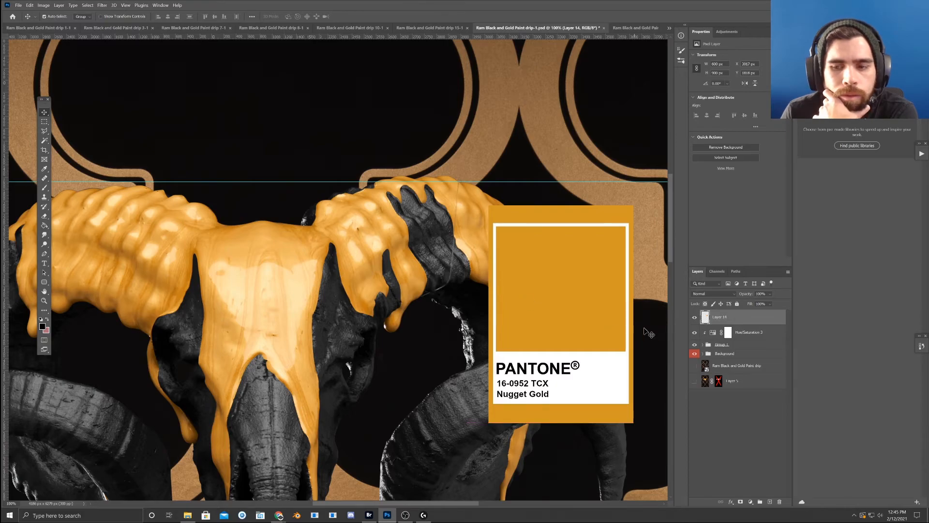
- Hide the Pantone swatch layer and toggle Hue/Saturation 3 to compare the paint with and without the correction
click(695, 317)
click(695, 333)
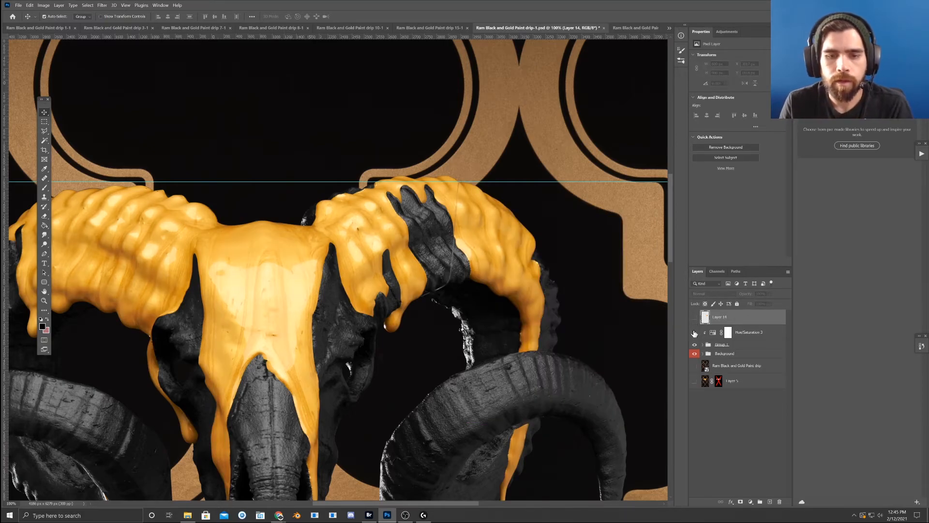
click(695, 333)
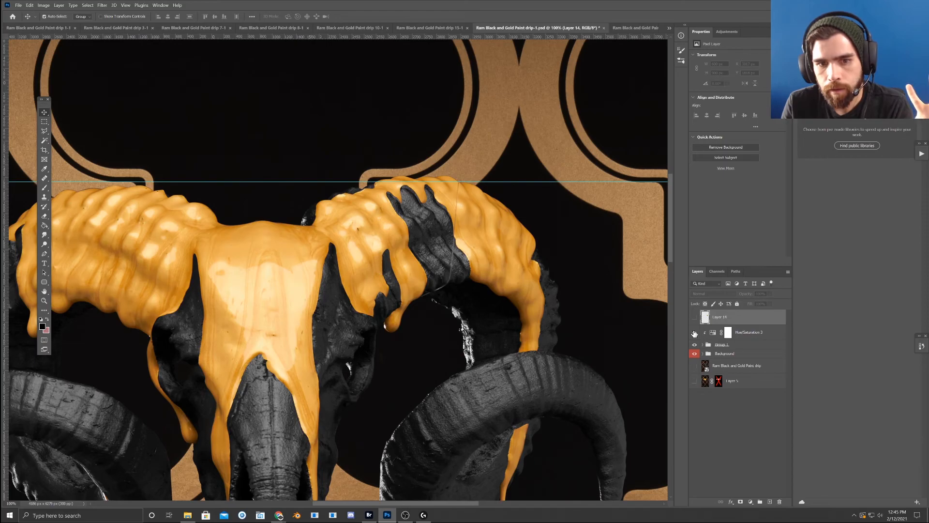
- Add a Hue/Saturation adjustment layer above the Background group and clip it to that group
key(ctrl+minus)
key(ctrl+minus)
key(ctrl+minus)
key(ctrl+minus)
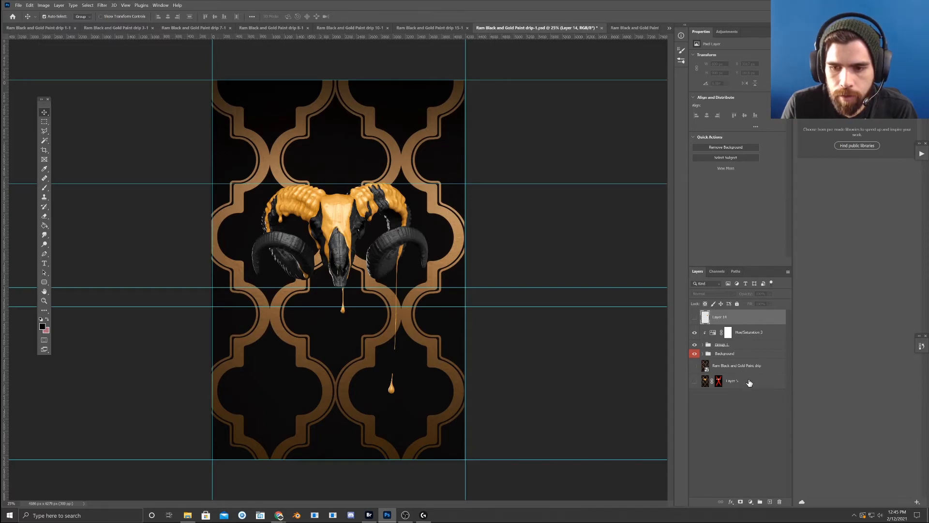
click(742, 355)
click(769, 502)
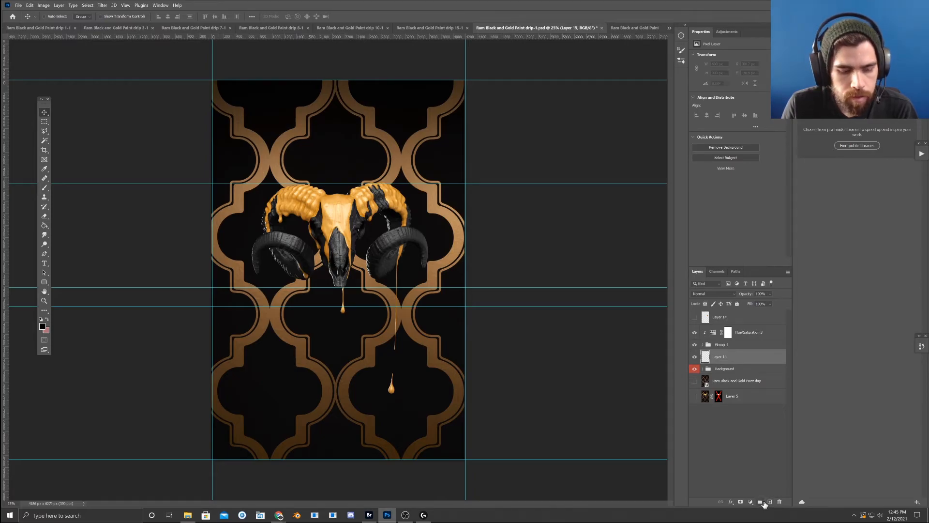
key(ctrl+z)
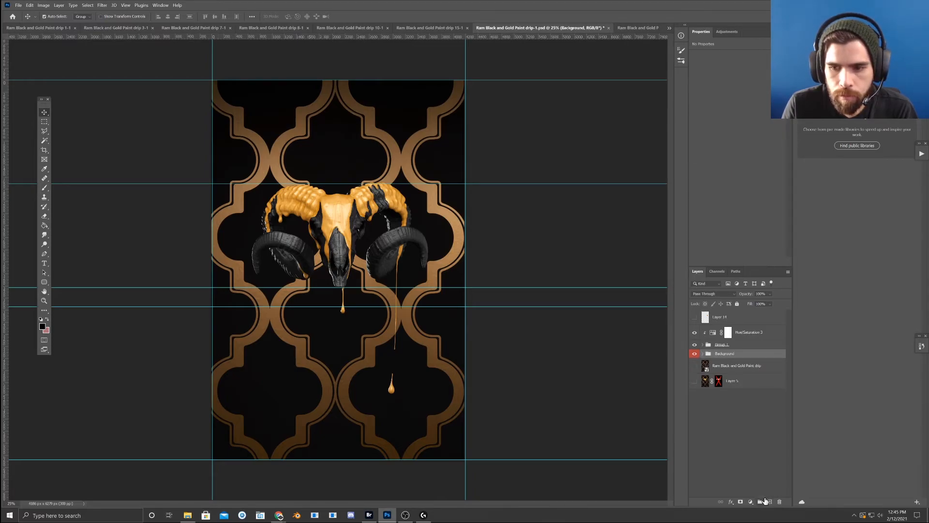
click(751, 502)
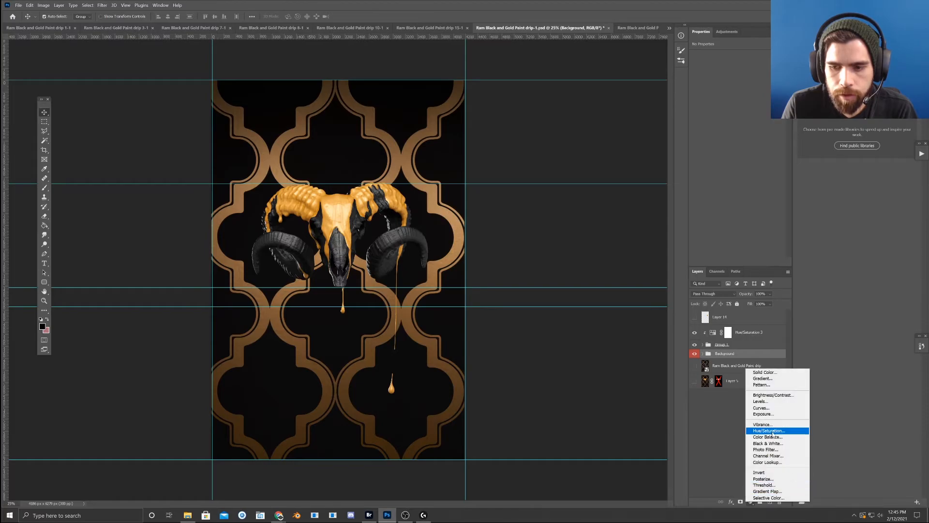
click(774, 433)
click(737, 262)
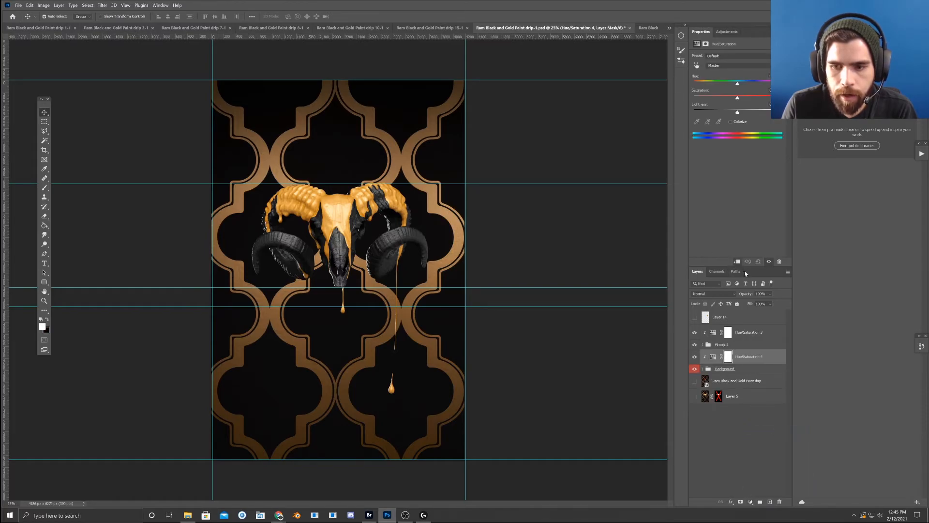
- Show the Pantone swatch layer again and move the swatch below the right-hand horn, next to the background pattern, at 100% zoom
click(695, 317)
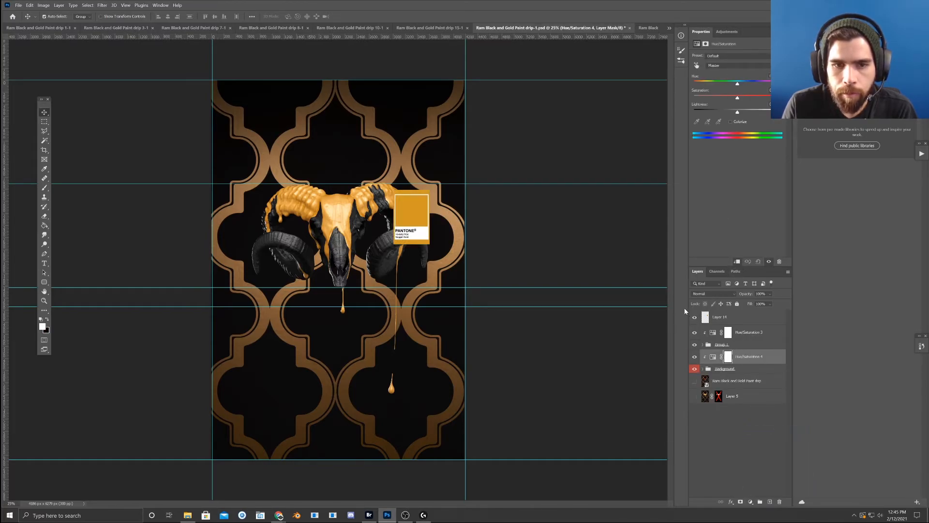
drag(414, 226, 379, 287)
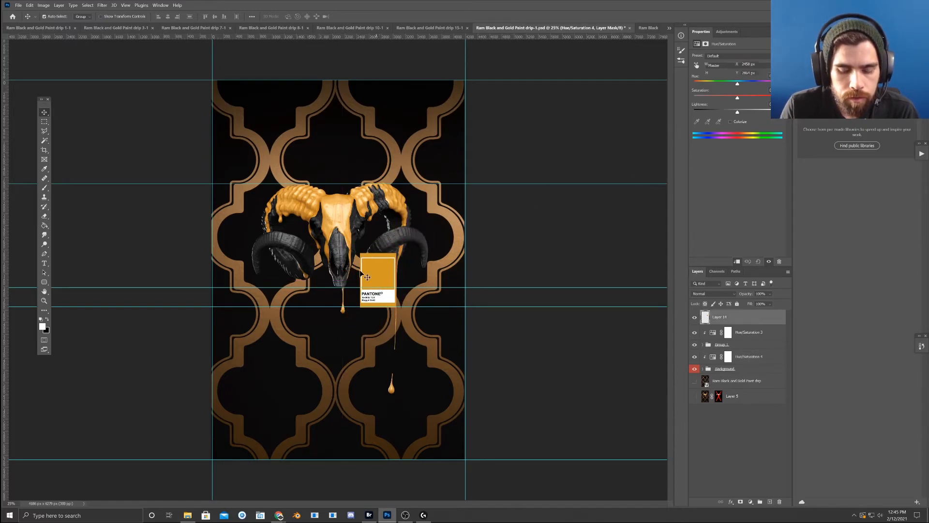
key(ctrl+plus)
key(ctrl+plus)
key(ctrl+plus)
key(ctrl+plus)
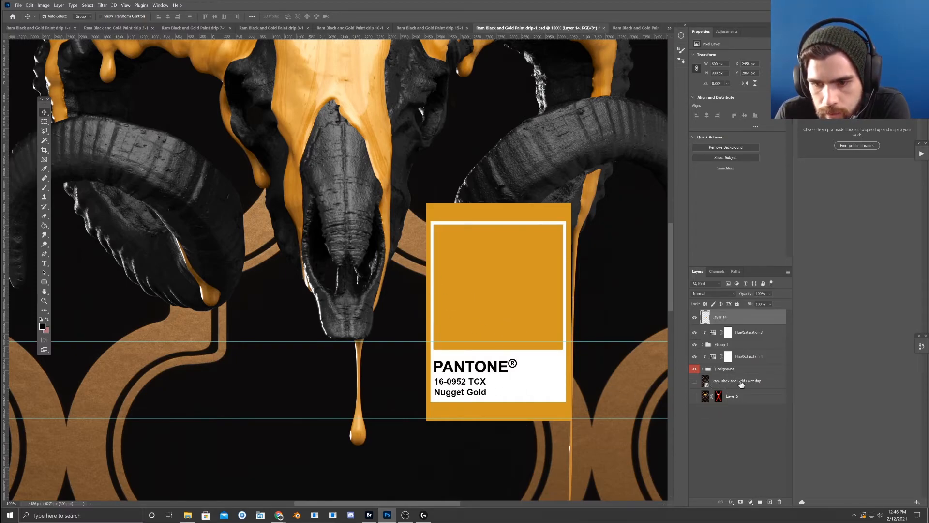
- In the background's Hue/Saturation adjustment, shift the Reds hue slightly toward yellow to match the pattern to the swatch
click(715, 359)
click(726, 65)
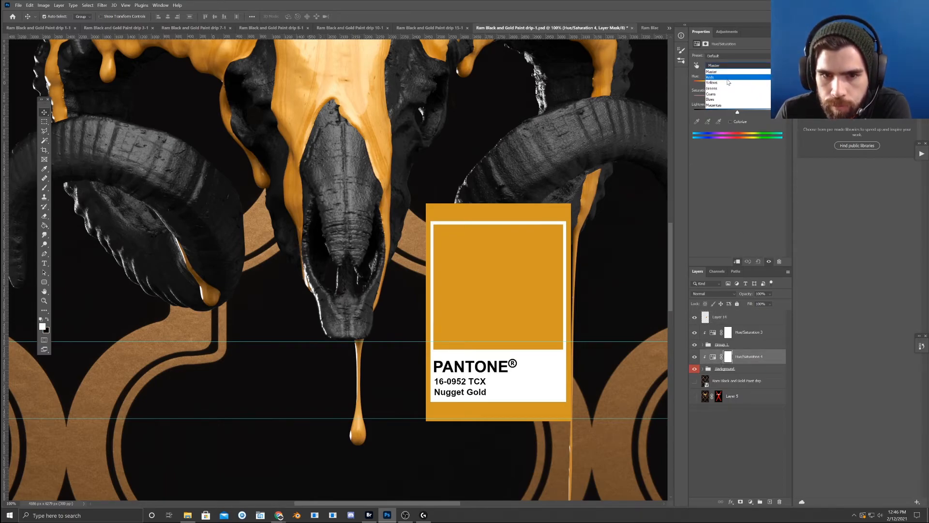
click(727, 79)
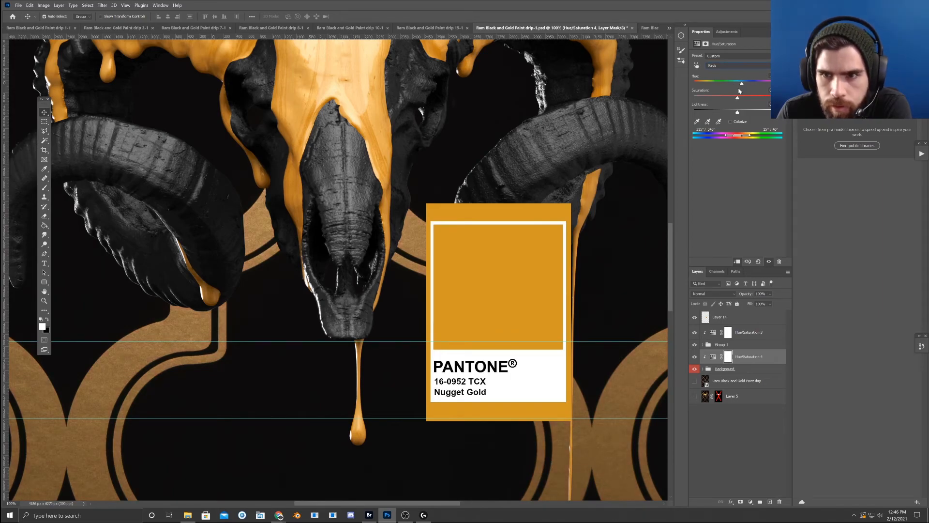
drag(742, 85, 739, 86)
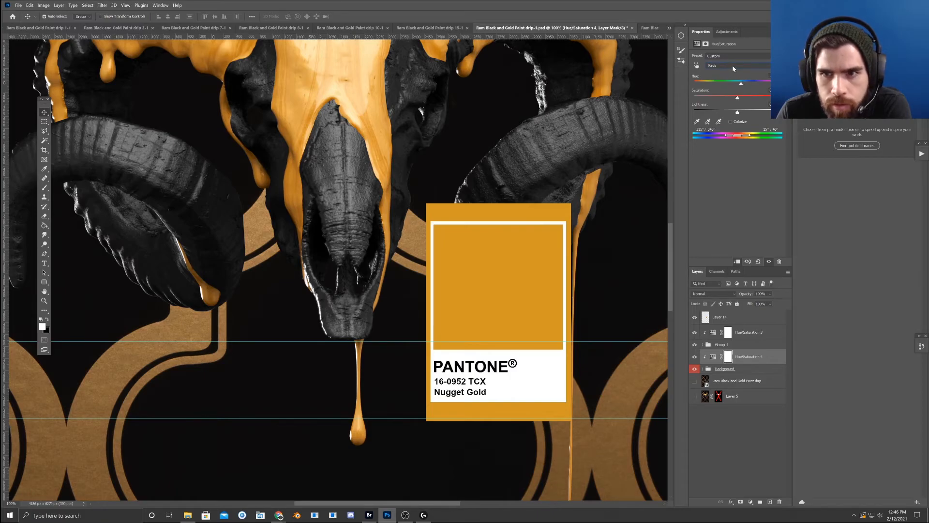
- Try a much higher Yellows saturation in the background's Hue/Saturation adjustment and return it to neutral
click(734, 66)
click(727, 83)
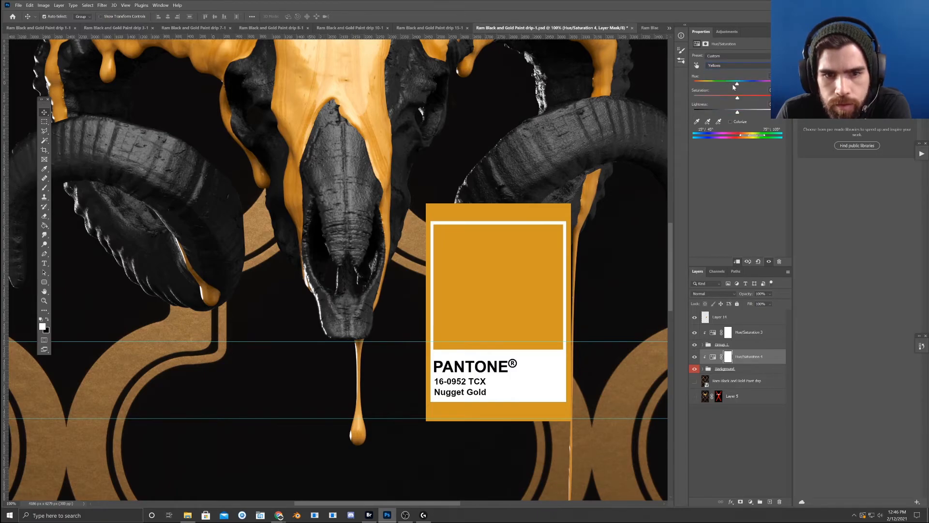
click(742, 85)
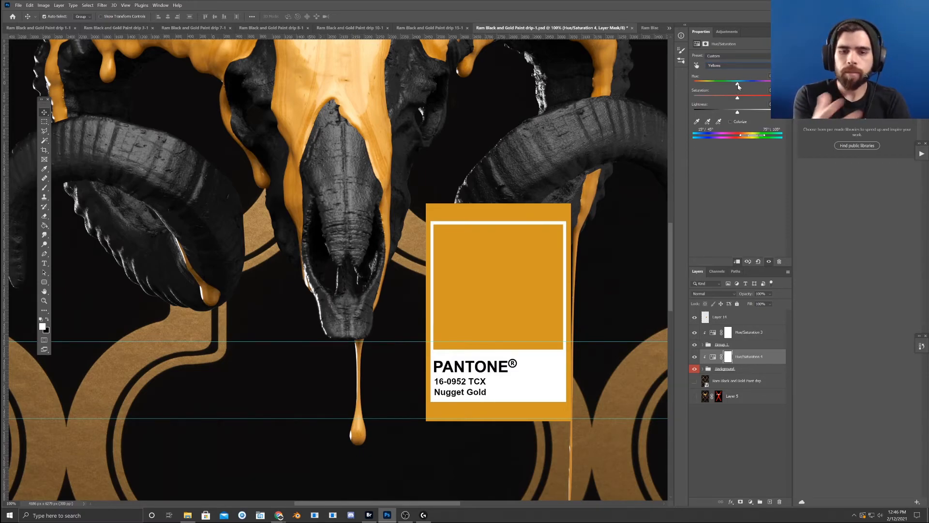
drag(737, 97, 761, 99)
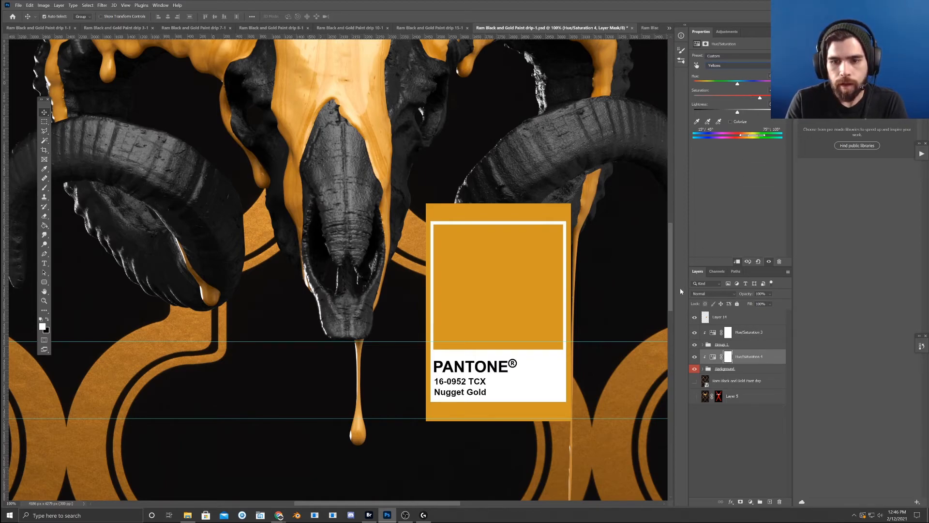
click(739, 98)
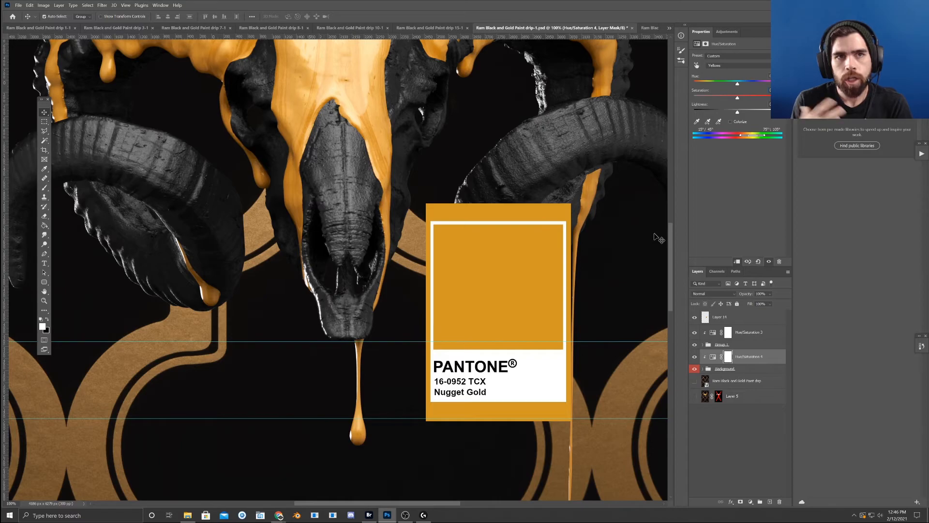
- Hide the Pantone swatch layer and view the whole artwork at 25% zoom
click(695, 317)
key(ctrl+minus)
key(ctrl+minus)
key(ctrl+minus)
key(ctrl+minus)
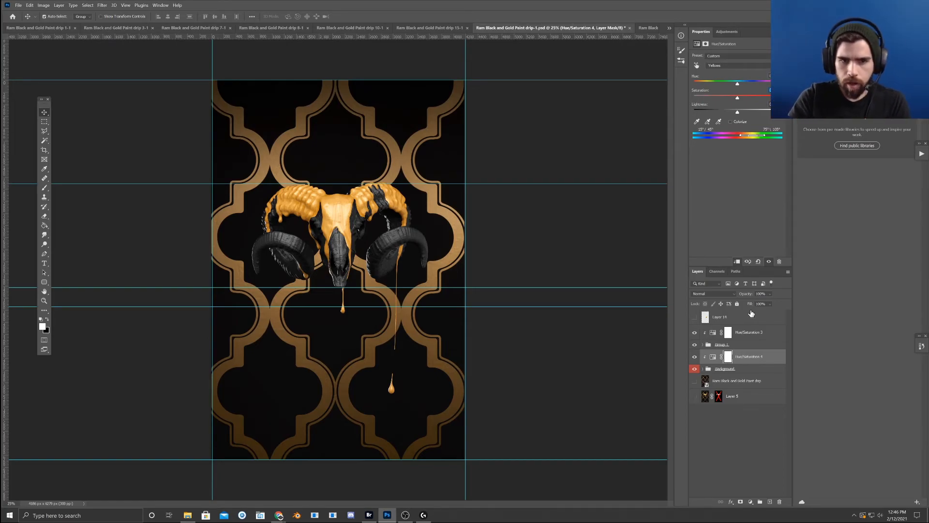
- Expand Group 1 and add a Curves adjustment layer clipped to the Ram Skull No Paint layer
click(703, 345)
scroll(737, 354, down, 2)
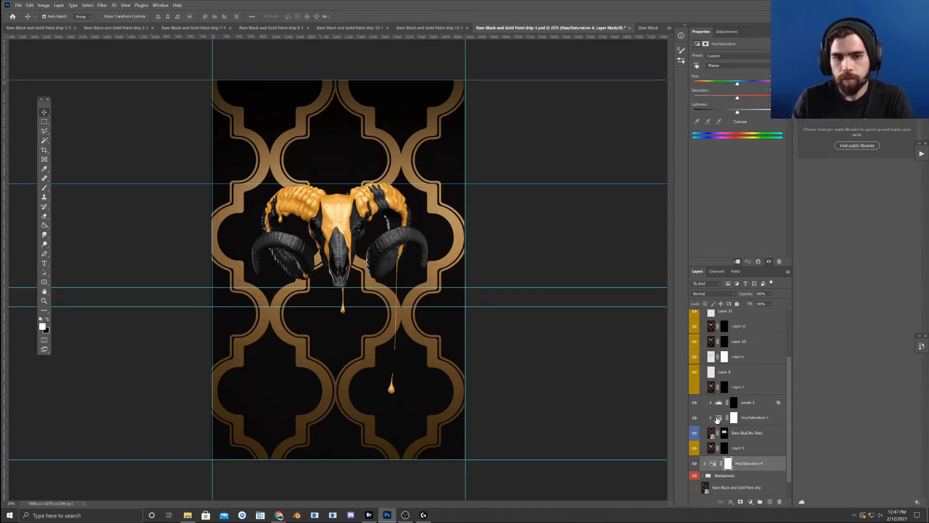
scroll(740, 438, down, 1)
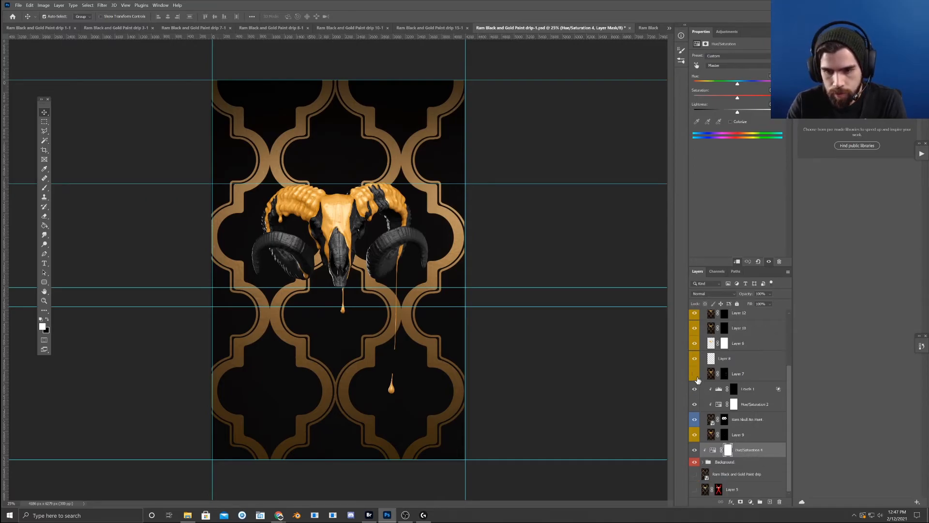
click(774, 420)
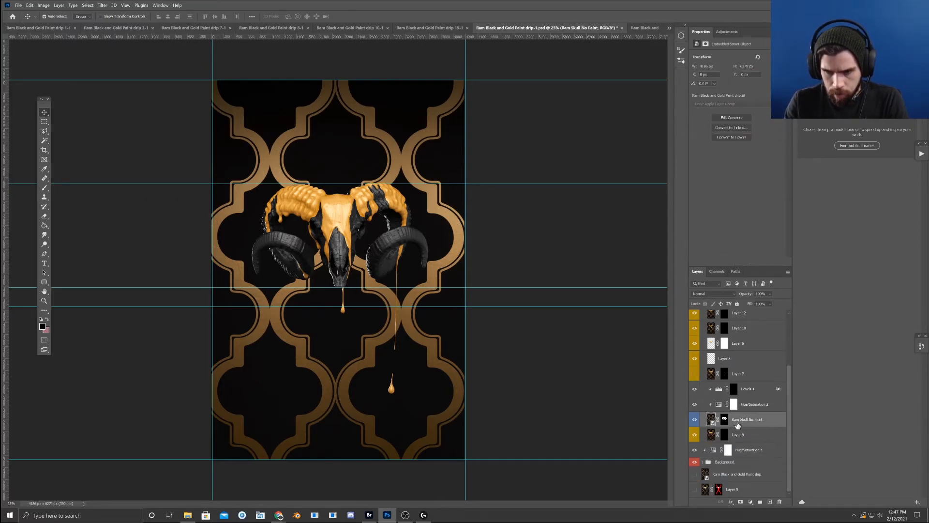
click(750, 502)
click(770, 408)
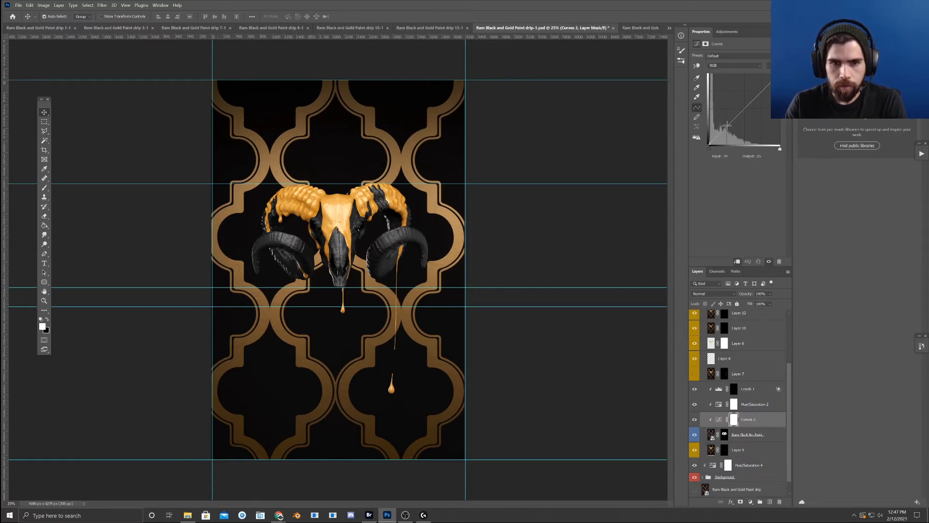
- Shape the RGB curve with midtone, highlight and shadow points to soften the tonal contrast of the unpainted skull
mouse_move(729, 126)
mouse_down()
mouse_move(766, 87)
mouse_move(742, 116)
mouse_up()
click(769, 92)
drag(769, 92, 770, 91)
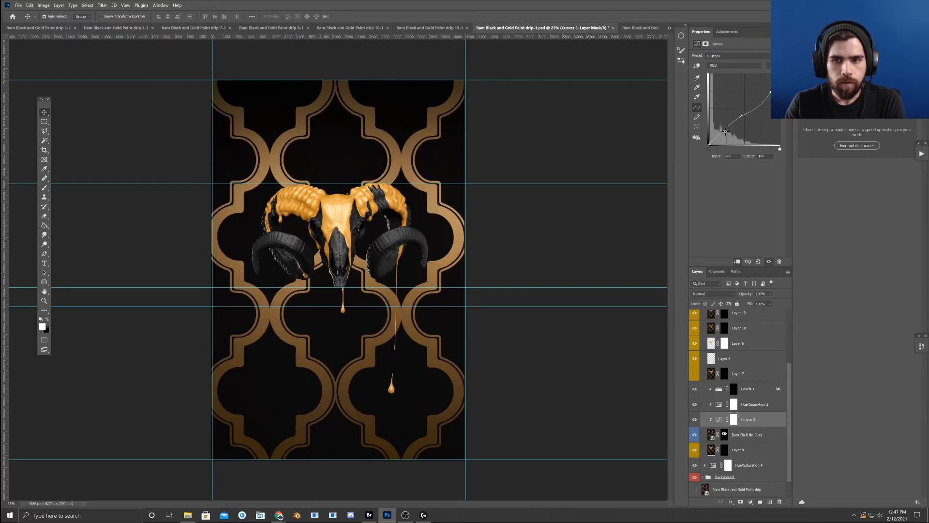
drag(709, 143, 714, 139)
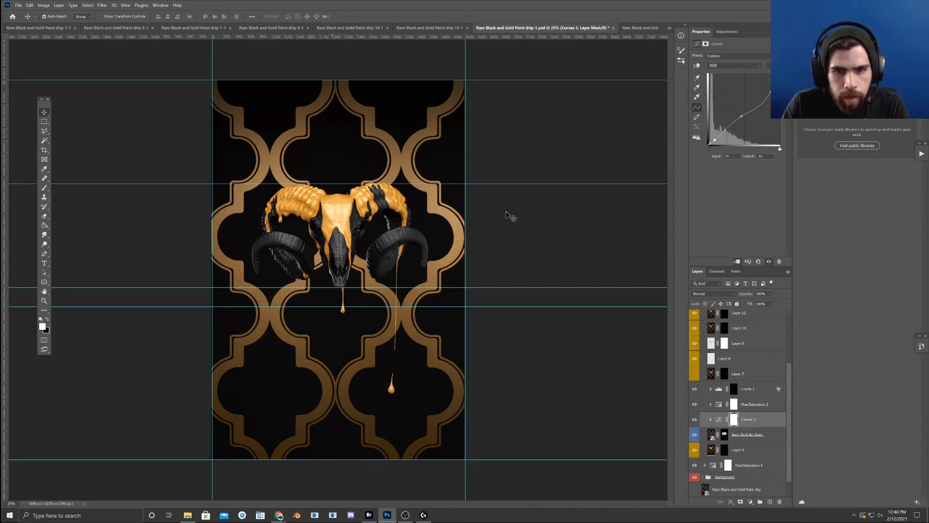
drag(769, 93, 769, 93)
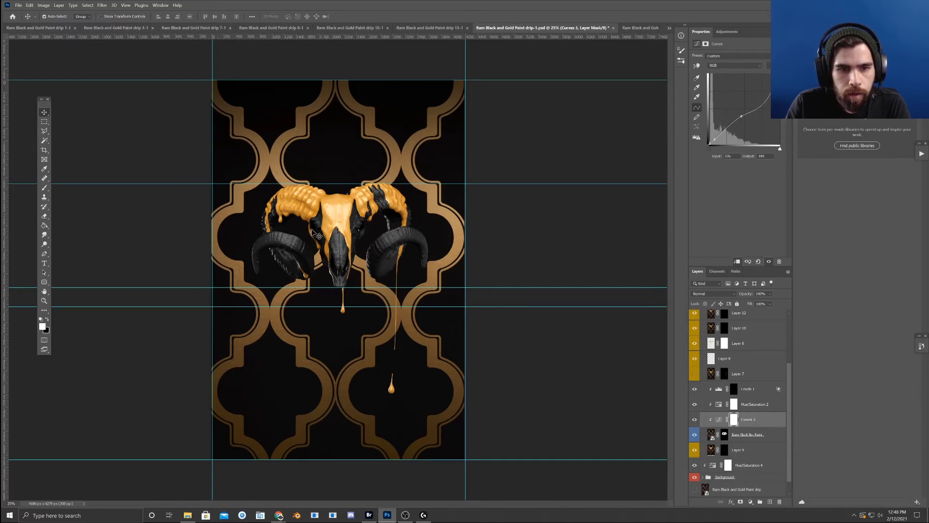
- Paint black on the Curves layer mask with an enlarged brush over the left-hand eye socket and the recess inside the left horn
click(733, 419)
key(b)
key(ctrl+equal)
key(ctrl+equal)
key(ctrl+equal)
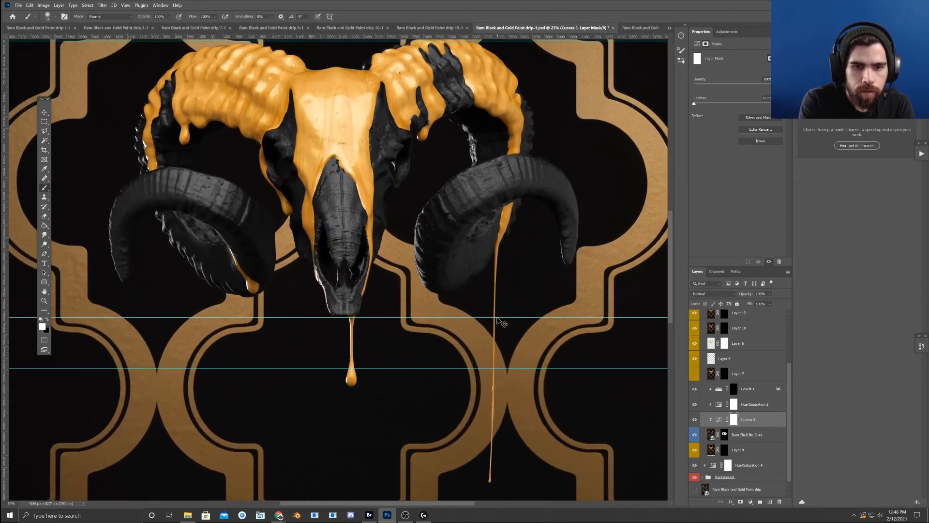
key(x)
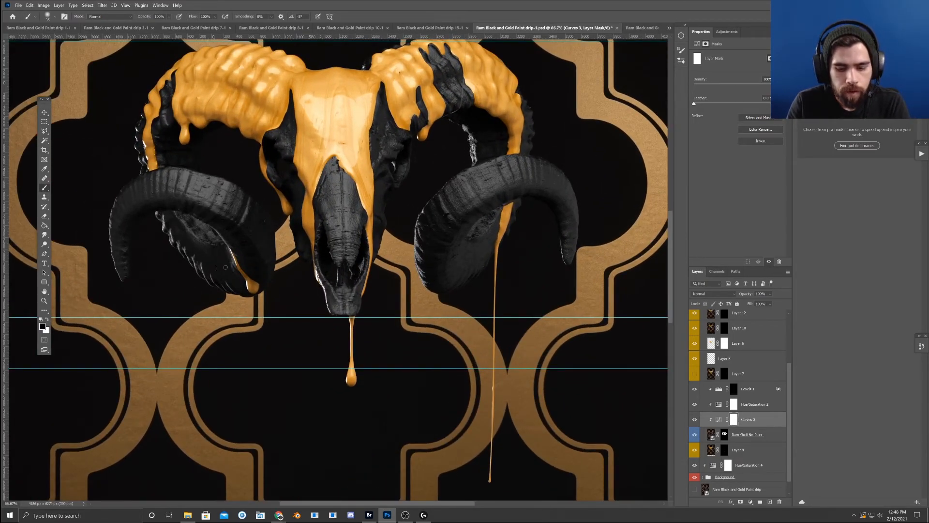
key(bracketright)
key(bracketright)
key(bracketright)
key(bracketright)
key(bracketright)
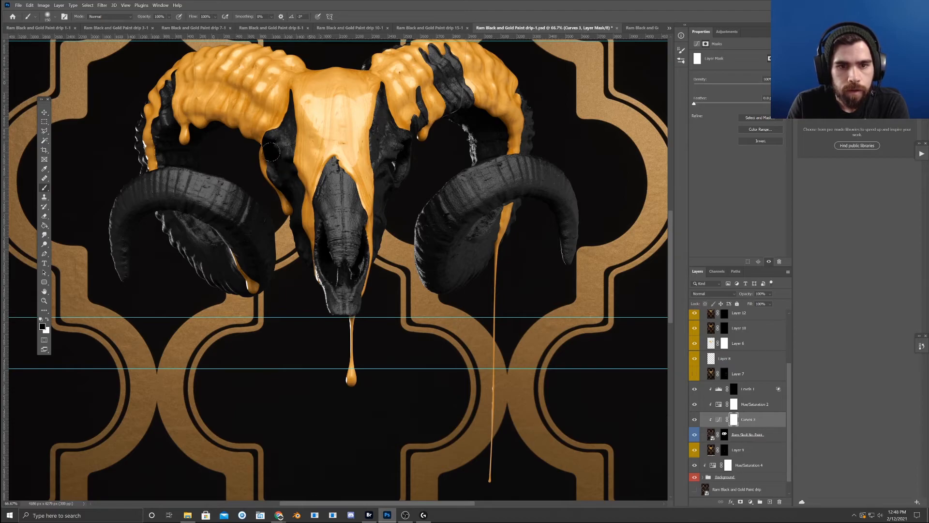
drag(276, 155, 281, 166)
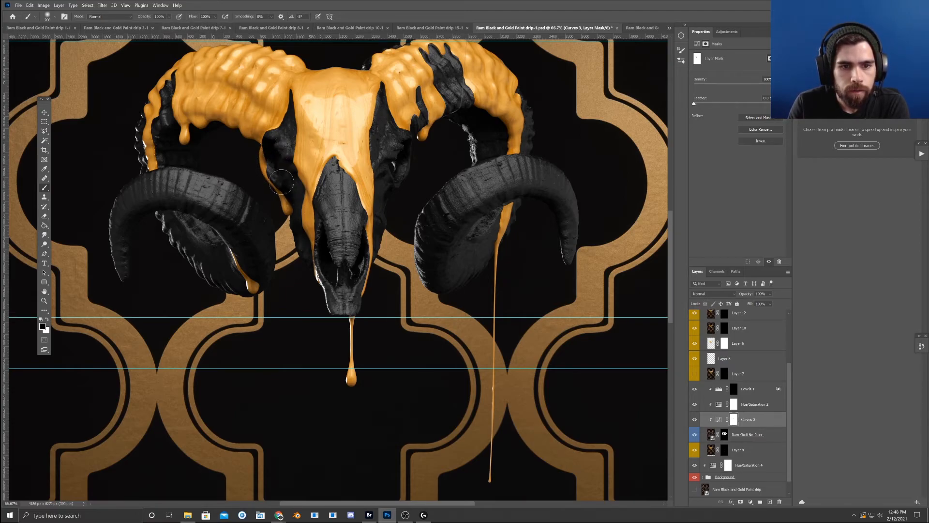
mouse_move(278, 160)
mouse_down()
mouse_move(189, 139)
mouse_move(196, 133)
mouse_move(211, 161)
mouse_move(181, 126)
mouse_move(179, 149)
mouse_up()
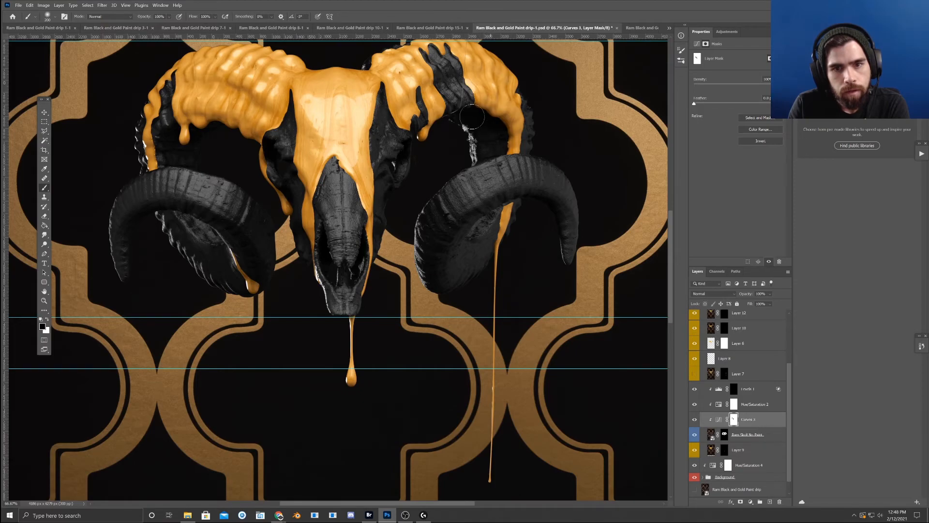
- Examine the dark horns, skull and drips with a smaller brush ready to find areas the curve still affects too strongly
key(bracketleft)
key(bracketleft)
key(bracketleft)
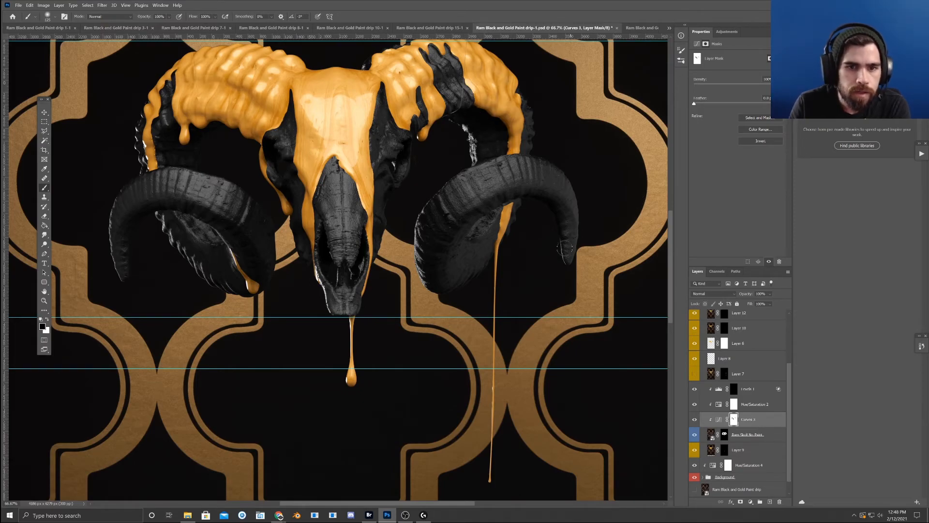
scroll(496, 299, down, 1)
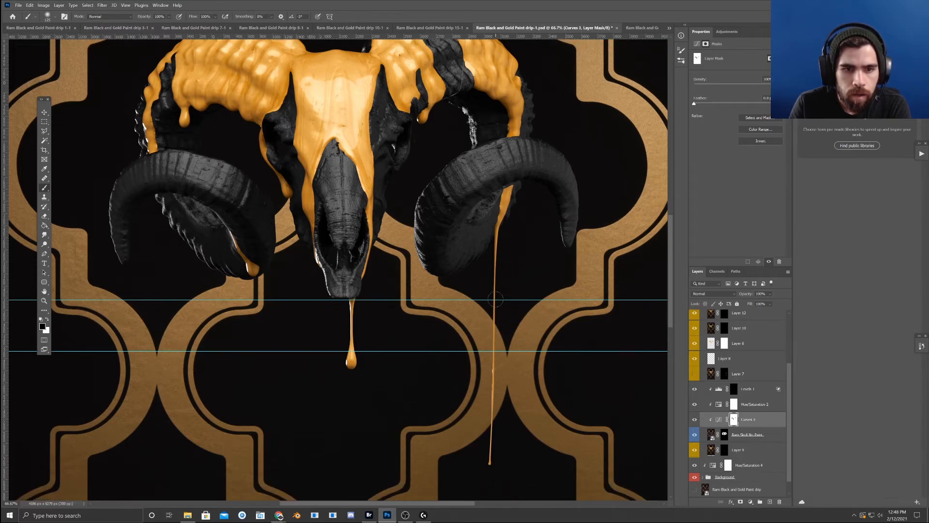
scroll(496, 300, up, 1)
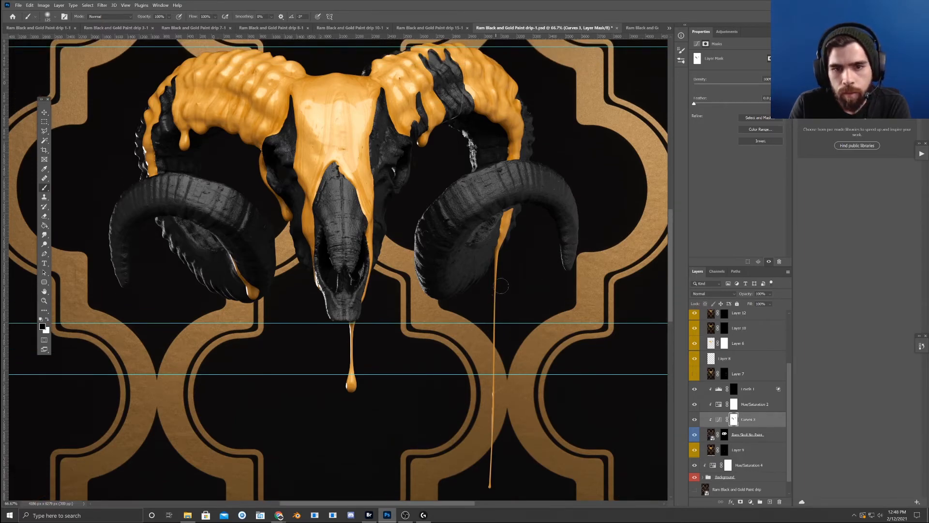
scroll(377, 236, up, 1)
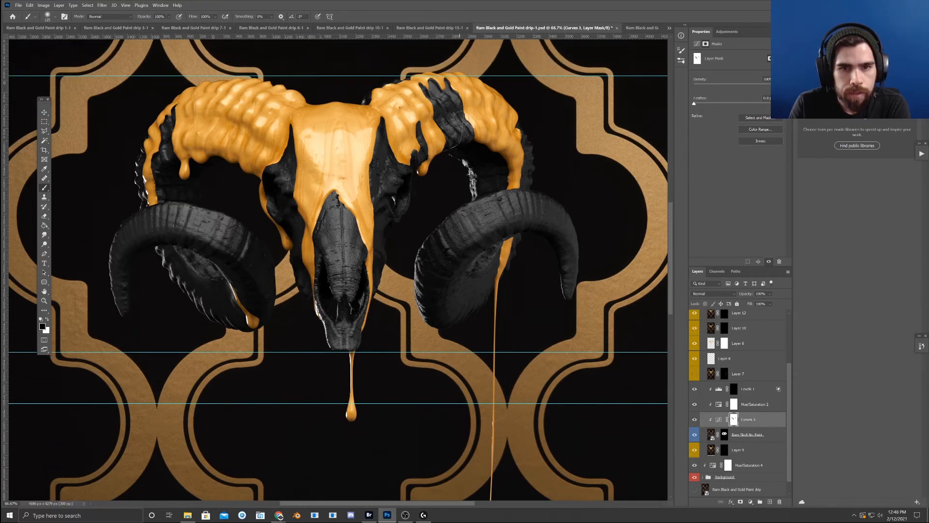
drag(339, 147, 327, 161)
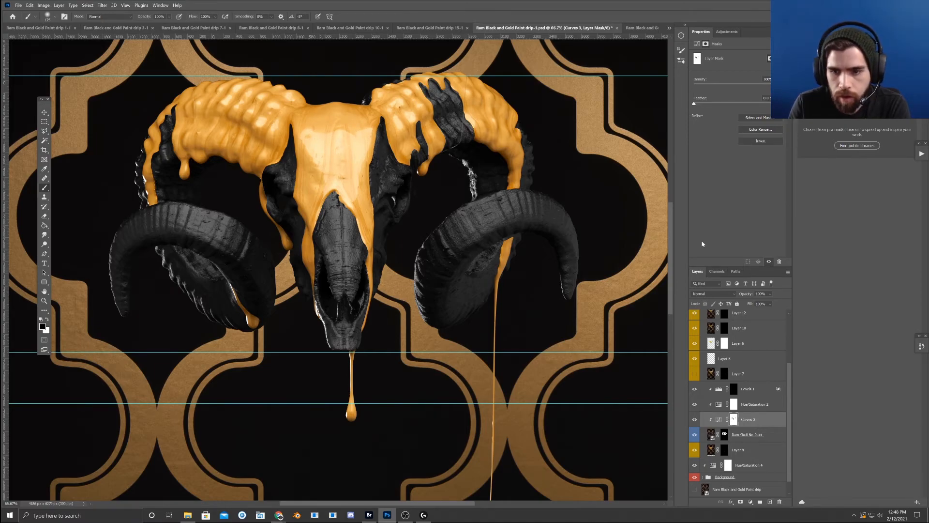
- Collapse Group 1 and add a new empty layer above the hidden Pantone swatch layer
scroll(747, 369, up, 3)
click(767, 322)
scroll(767, 338, down, 4)
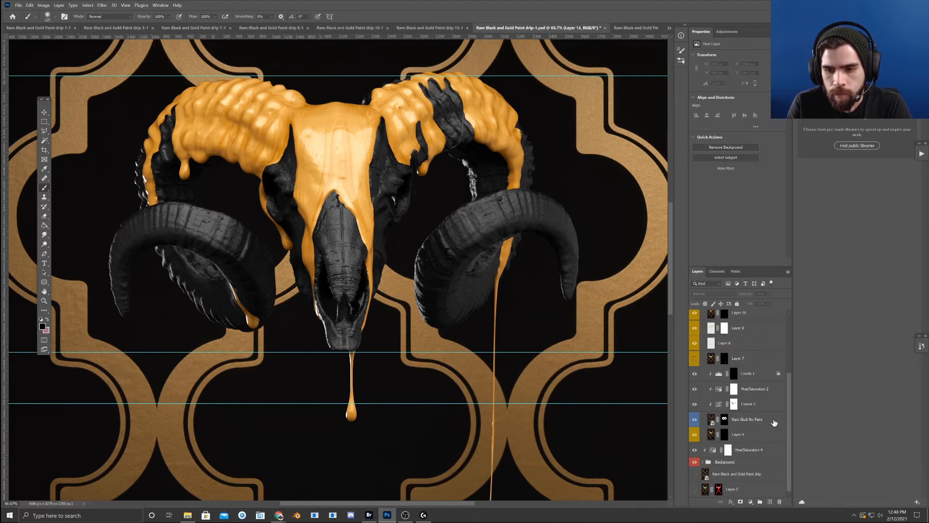
scroll(774, 421, up, 4)
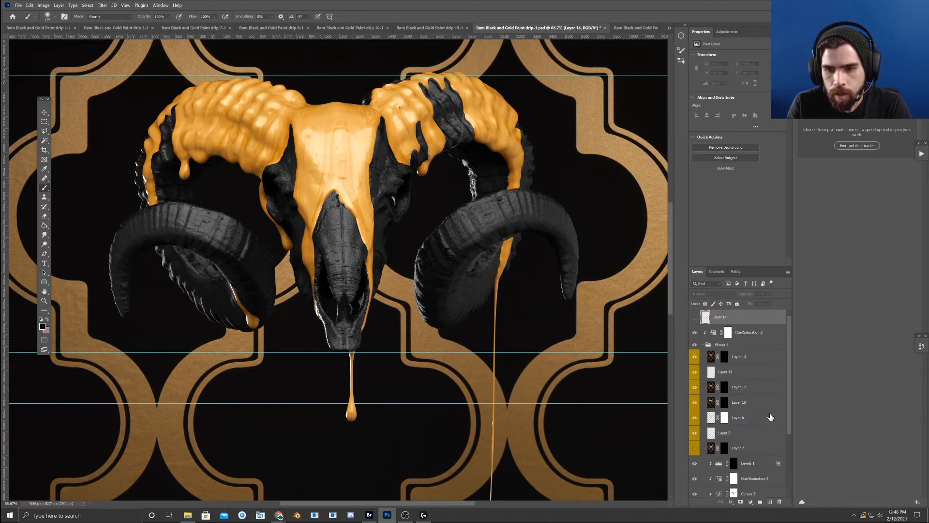
click(702, 344)
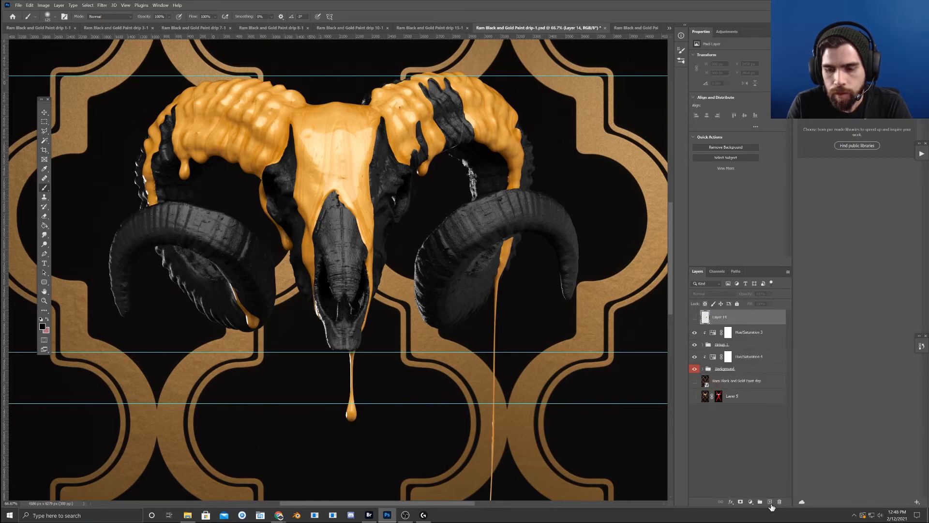
click(770, 502)
- With the Content-Aware Spot Healing Brush sampling all layers, remove the small specks in the gold paint on the left horn
scroll(495, 218, down, 1)
click(44, 179)
right_click(45, 179)
click(78, 177)
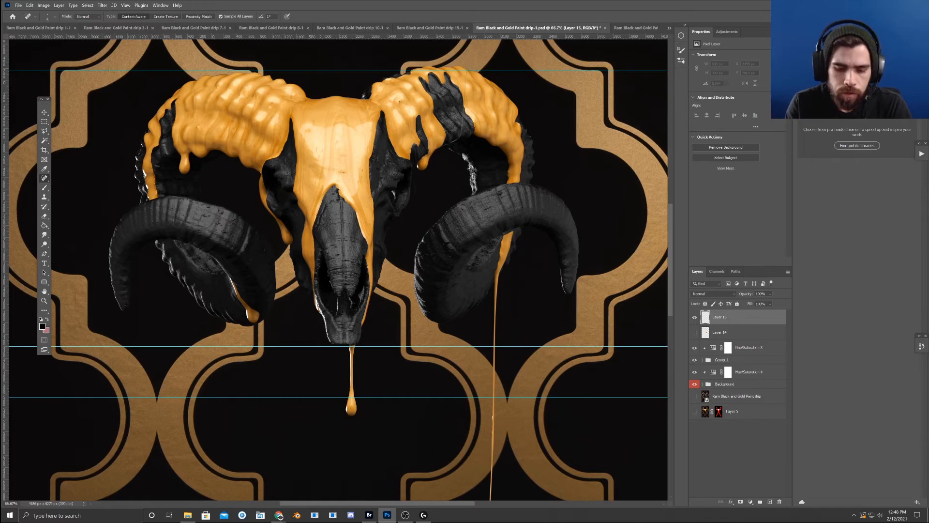
key(ctrl+plus)
key(ctrl+plus)
drag(357, 164, 559, 317)
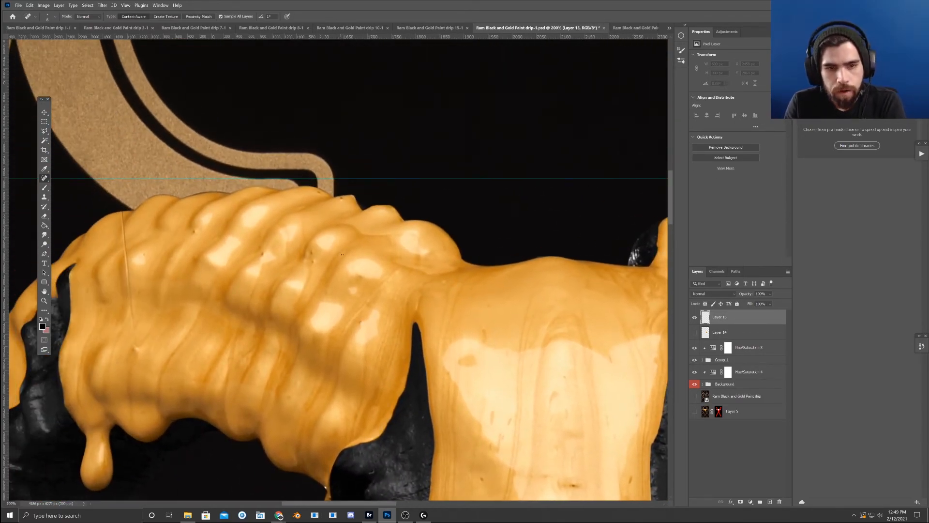
click(314, 261)
click(314, 251)
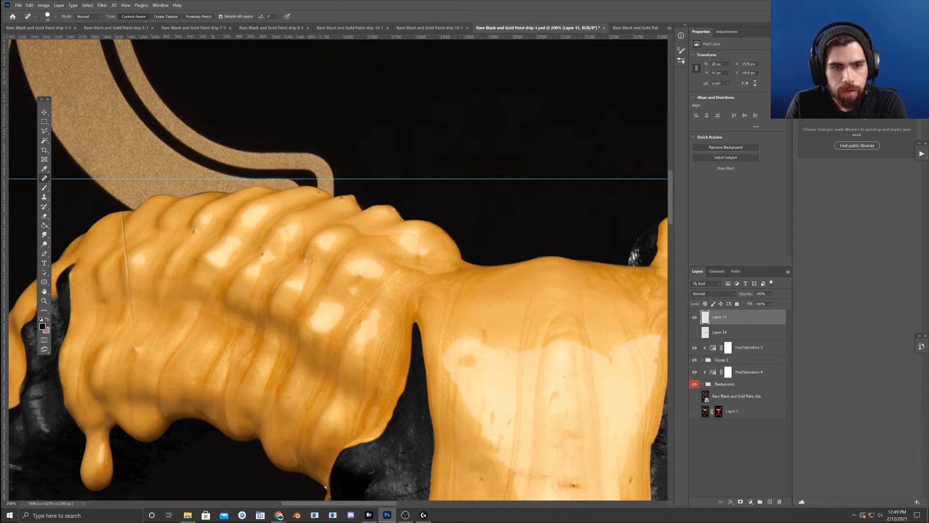
key(bracketleft)
click(261, 251)
click(341, 201)
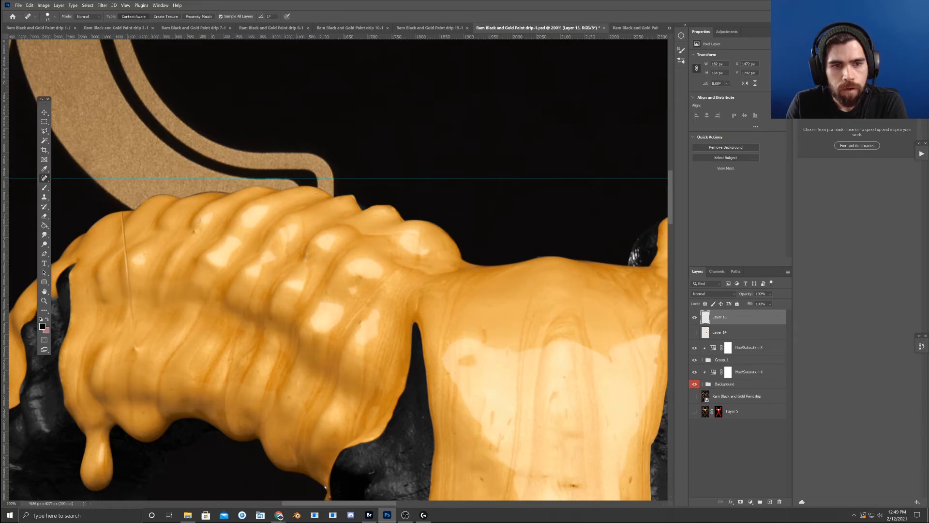
- Heal the thin vertical line running down the outer part of the left horn's gold paint
drag(249, 249, 329, 254)
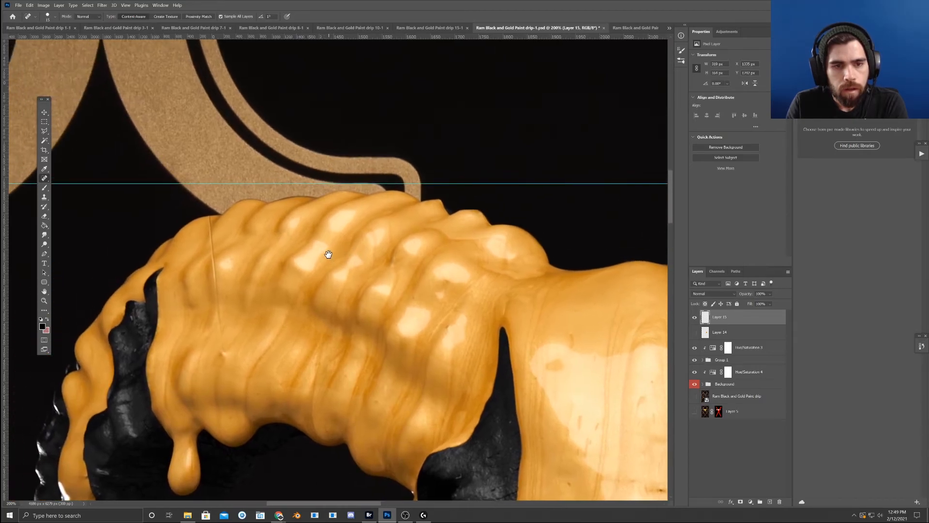
drag(210, 217, 225, 360)
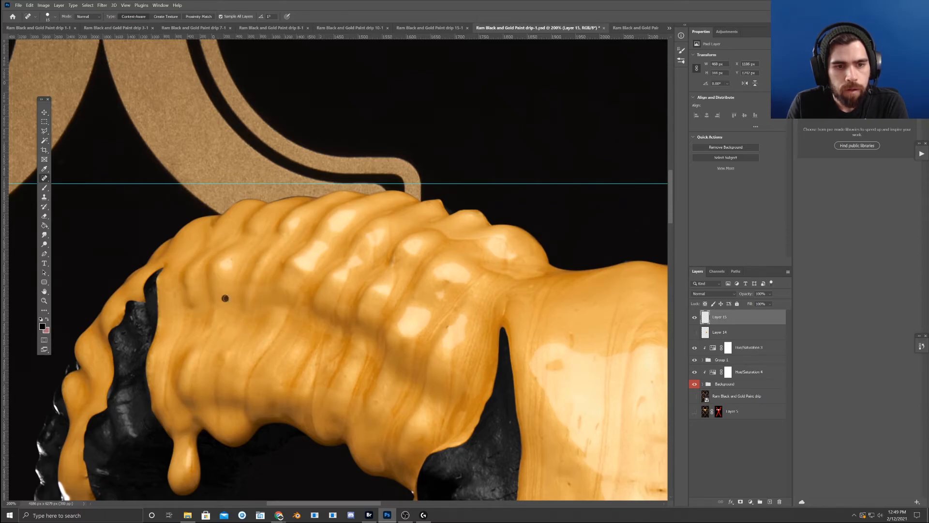
drag(234, 300, 341, 284)
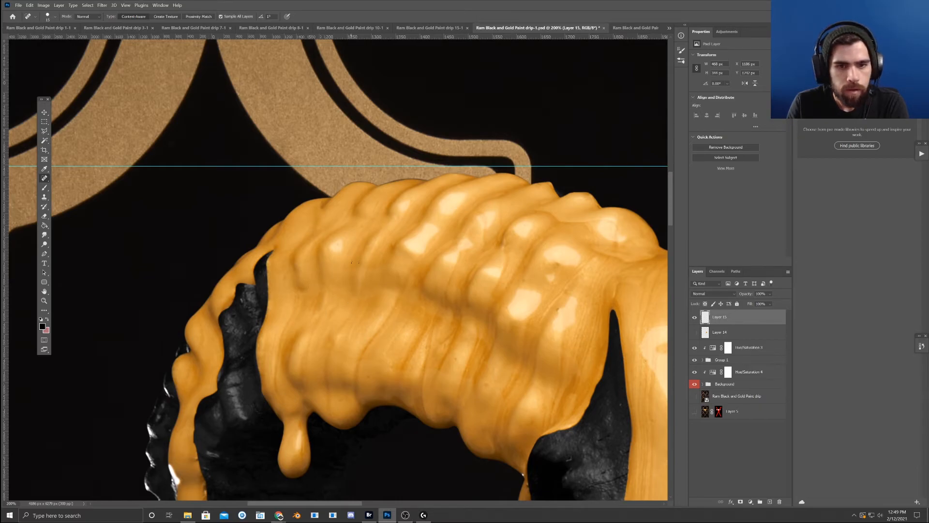
mouse_move(414, 276)
mouse_down()
mouse_move(390, 251)
mouse_move(322, 247)
mouse_up()
drag(349, 279, 239, 257)
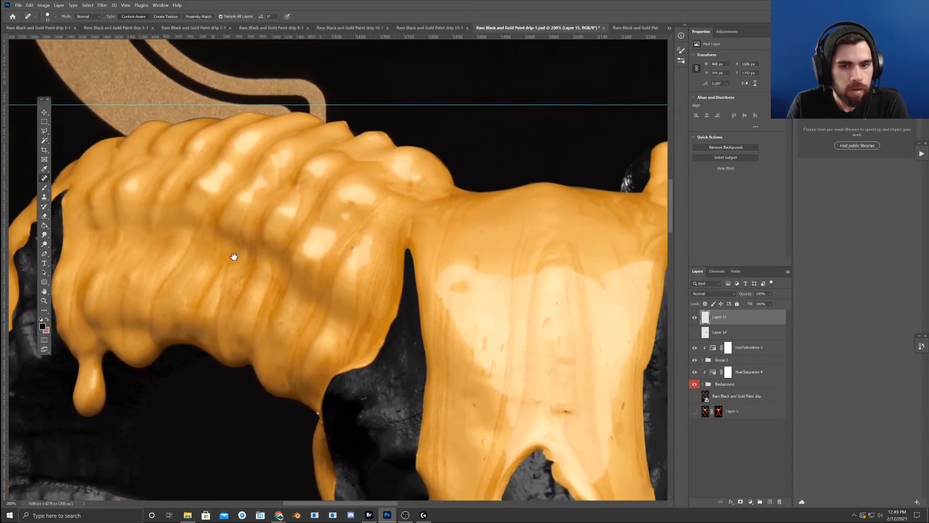
- Heal the dark marks in the bright gold highlight on the skull's forehead
click(481, 402)
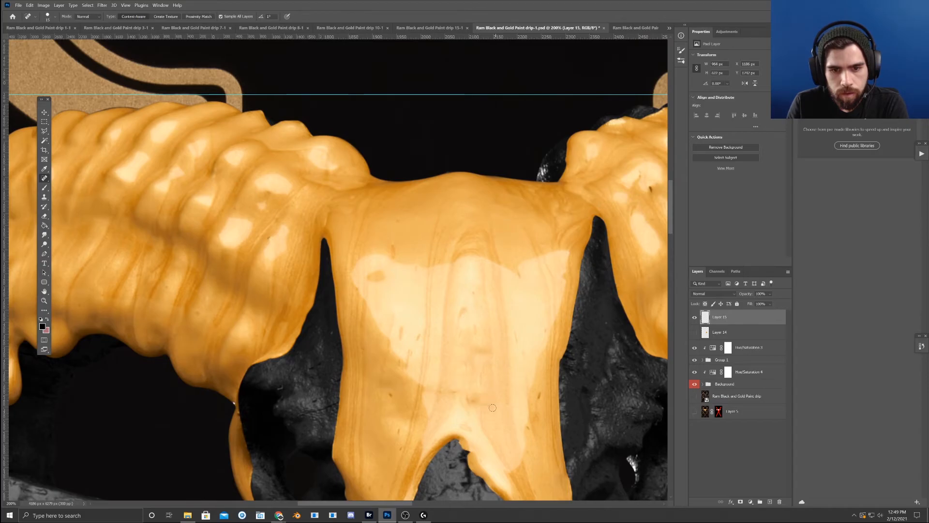
drag(366, 277, 385, 277)
drag(439, 323, 420, 262)
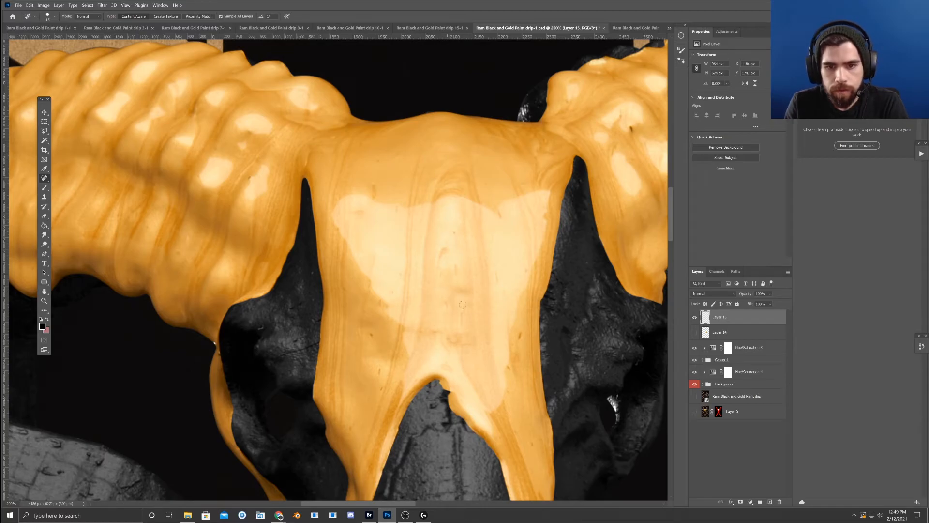
- Heal the lower part of the thin line crossing the bare black section of the right horn
mouse_move(473, 257)
mouse_down()
mouse_move(284, 234)
mouse_move(257, 248)
mouse_up()
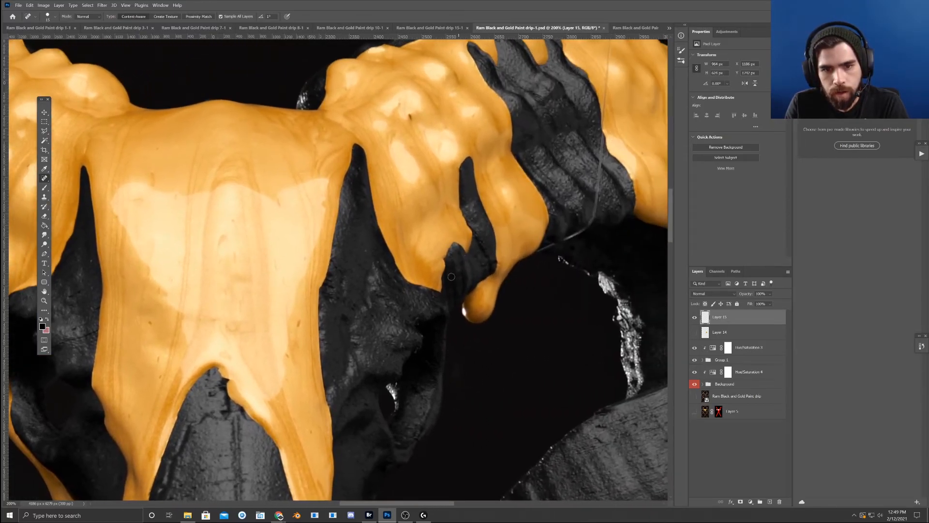
drag(434, 229, 355, 331)
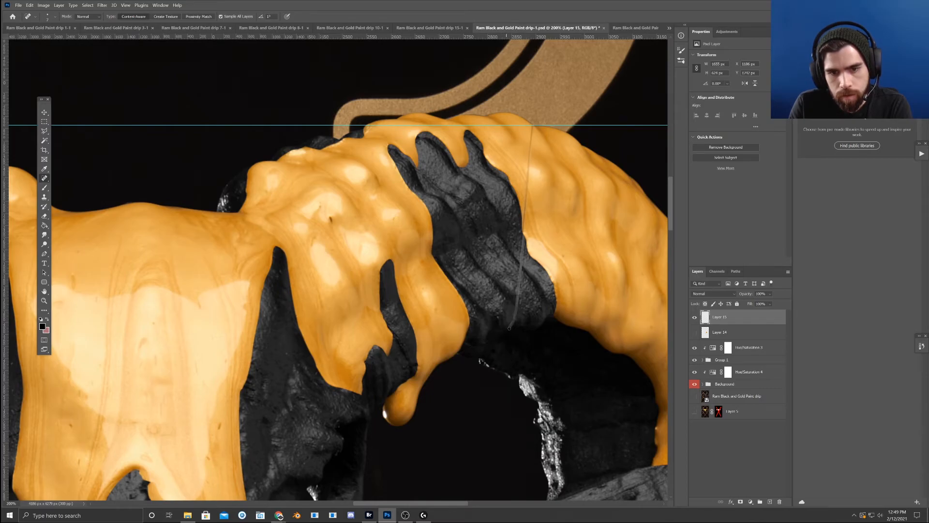
mouse_move(511, 326)
mouse_down()
mouse_move(517, 300)
mouse_move(529, 297)
mouse_move(517, 295)
mouse_move(547, 294)
mouse_move(521, 300)
mouse_move(521, 271)
mouse_move(549, 260)
mouse_up()
key(])
key(])
key(])
key(])
click(523, 265)
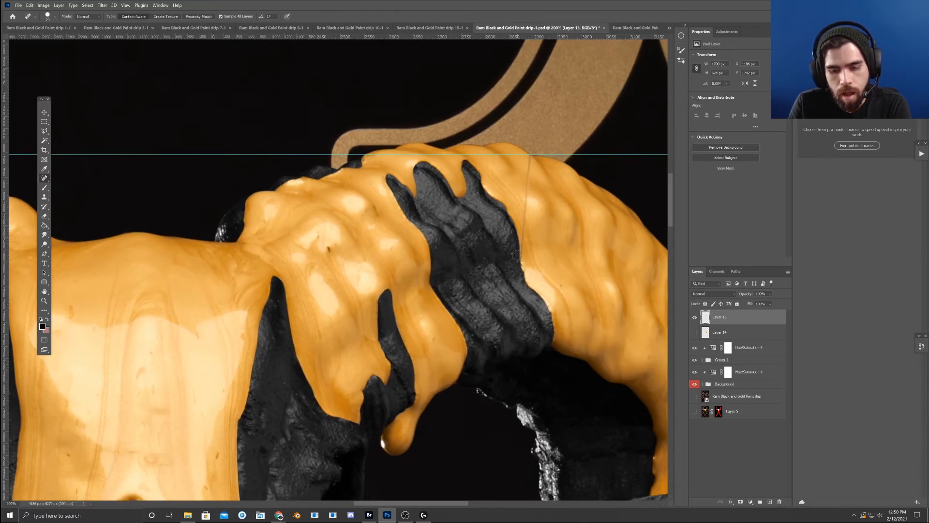
- Heal the rest of the thin line up through the gold paint to the right horn's upper edge
drag(523, 258, 525, 210)
drag(536, 211, 536, 205)
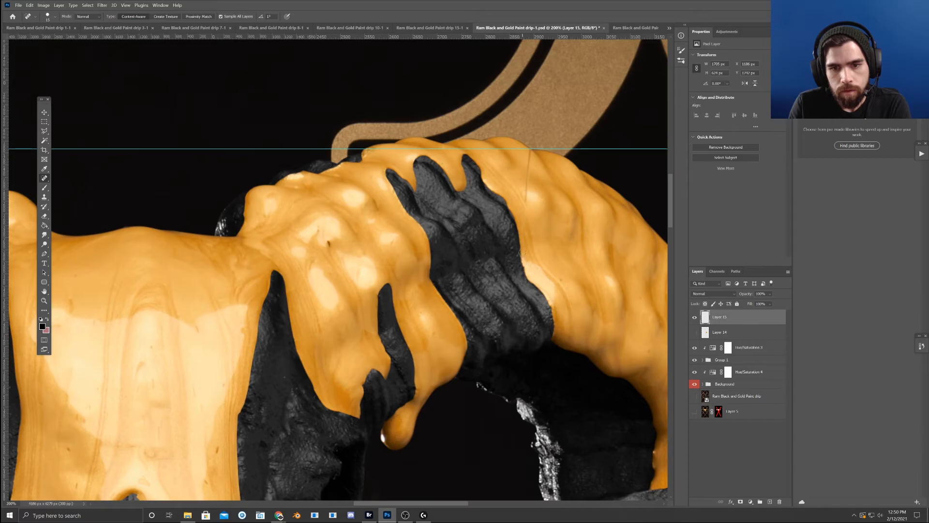
key(bracketright)
drag(527, 190, 529, 149)
- Heal the small marks in the gold paint on the skull's lower forehead and around its bright highlight
scroll(388, 224, left, 5)
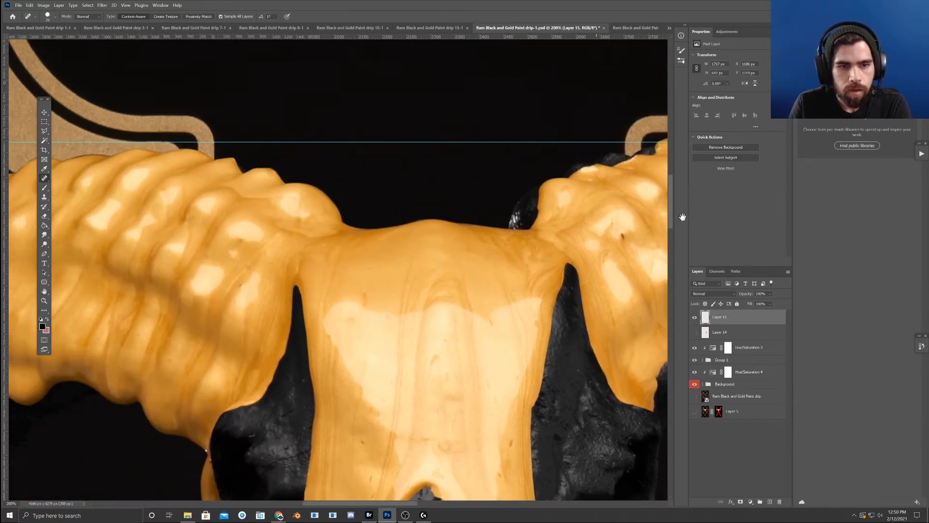
scroll(340, 143, down, 3)
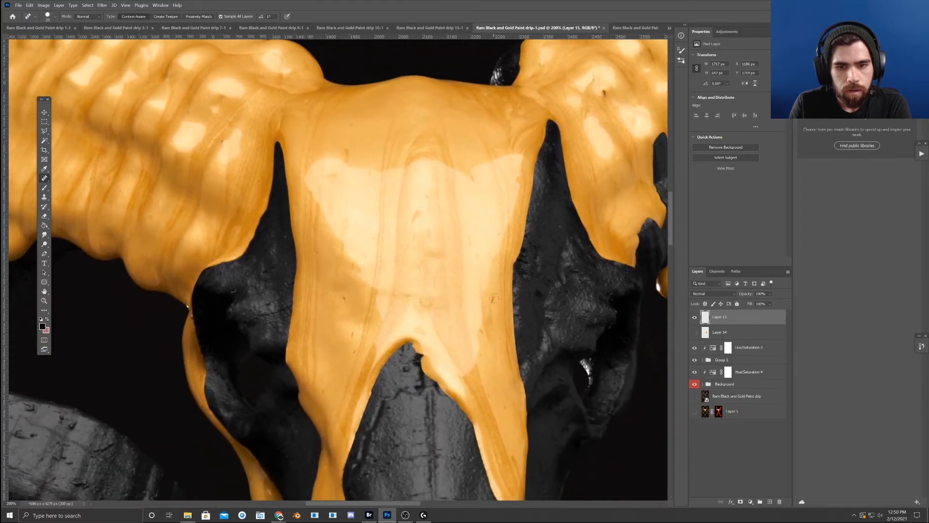
click(483, 331)
drag(352, 352, 352, 333)
scroll(388, 214, up, 1)
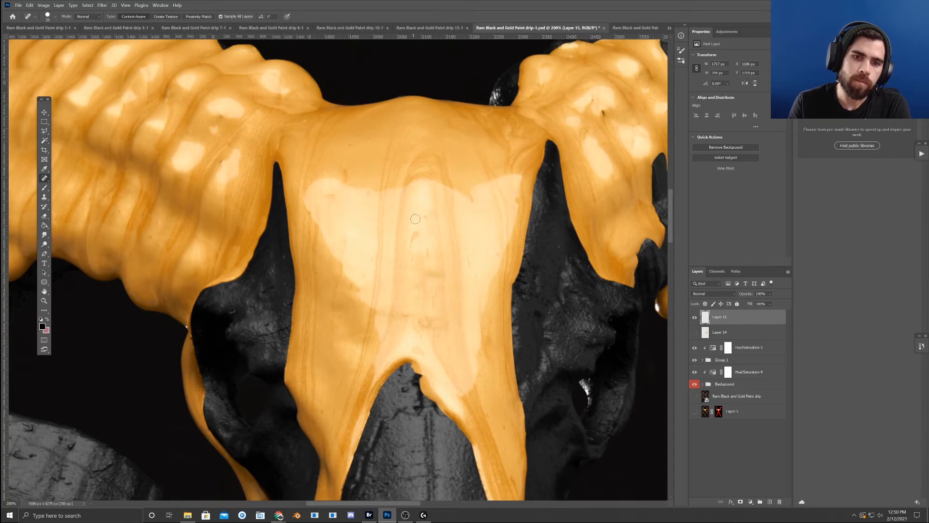
drag(436, 226, 441, 249)
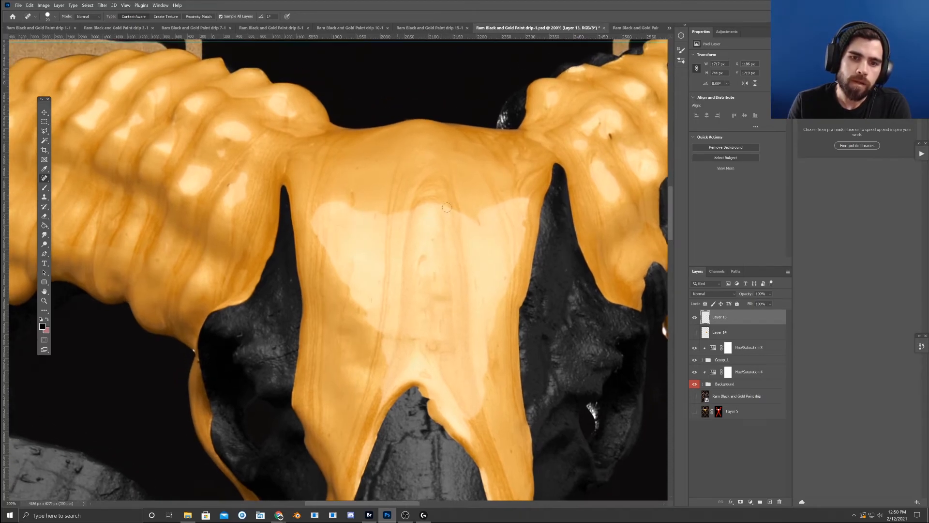
- Resize the Spot Healing Brush and remove specks from the left horn's gold paint and its narrow outer strip
mouse_move(348, 217)
mouse_down()
mouse_move(421, 232)
mouse_move(470, 228)
mouse_move(456, 247)
mouse_move(496, 246)
mouse_up()
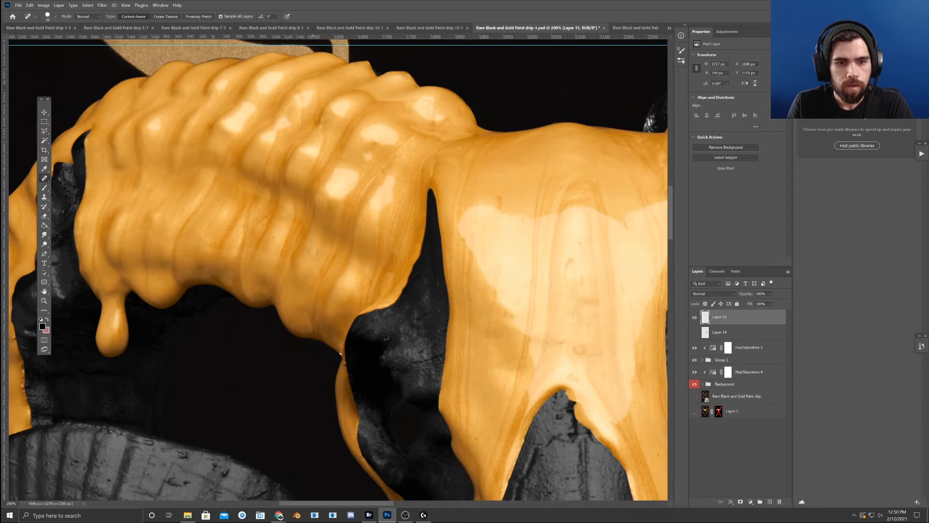
key(bracketleft)
key(bracketleft)
key(bracketleft)
key(bracketleft)
key(bracketleft)
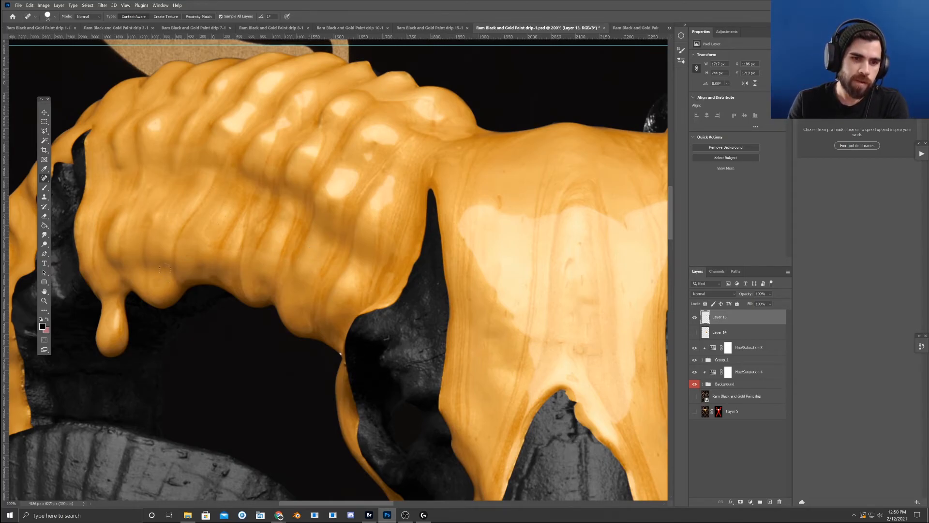
drag(233, 200, 321, 209)
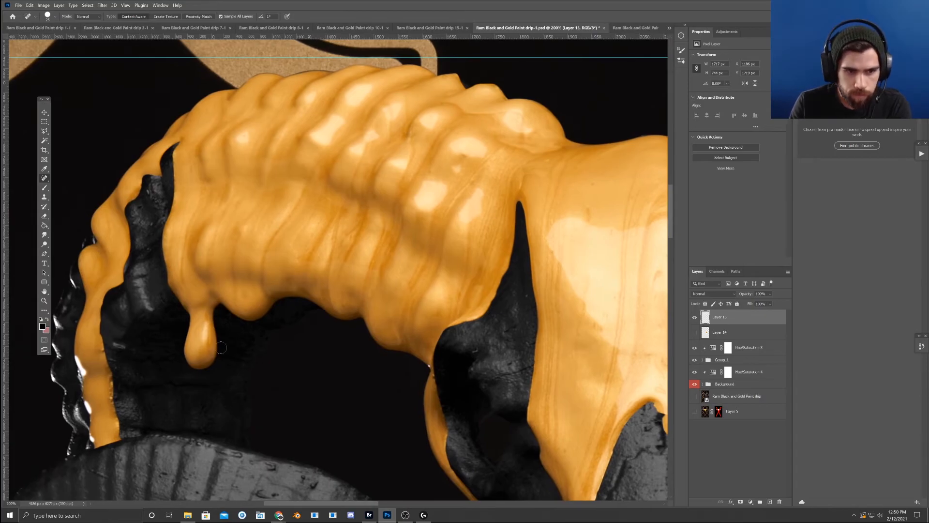
drag(321, 304, 346, 271)
key(bracketleft)
key(bracketleft)
key(bracketleft)
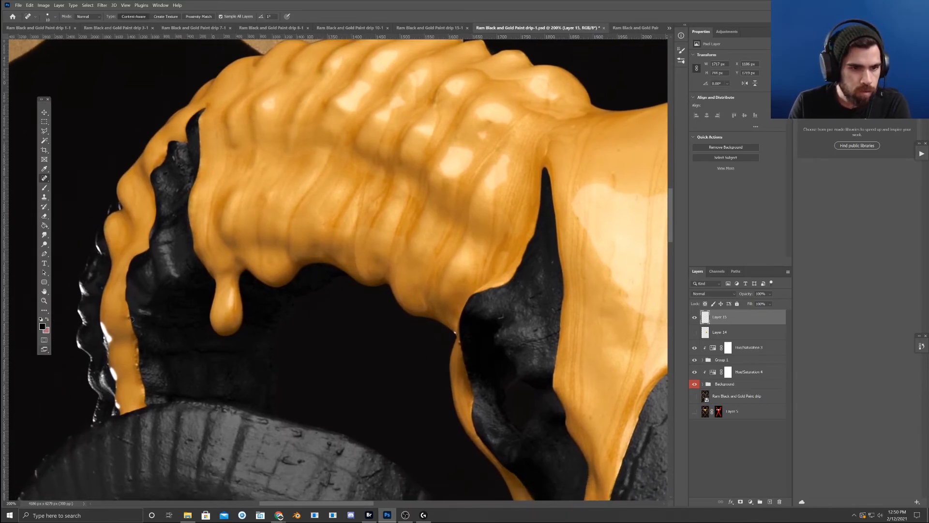
key(bracketright)
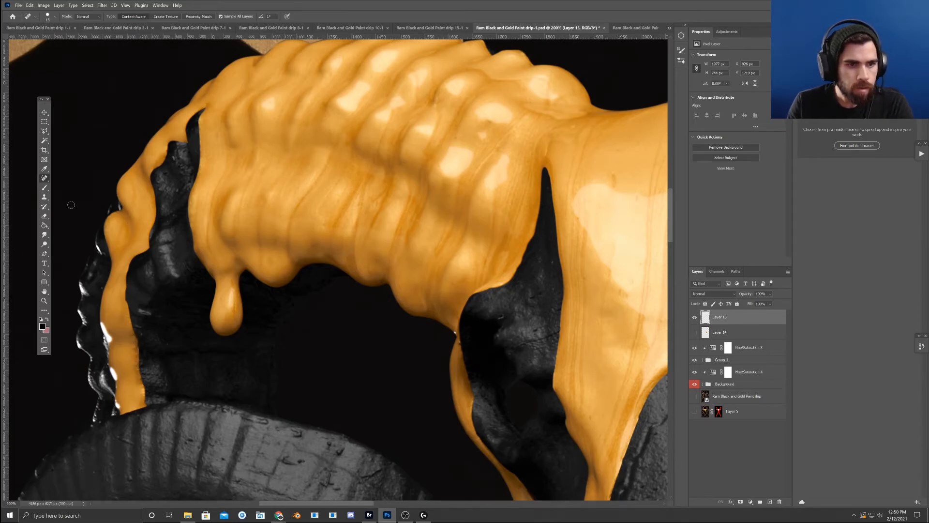
- Switch to the Healing Brush and retouch the dark marks in the narrow gold strip on the left horn's outer side
right_click(44, 178)
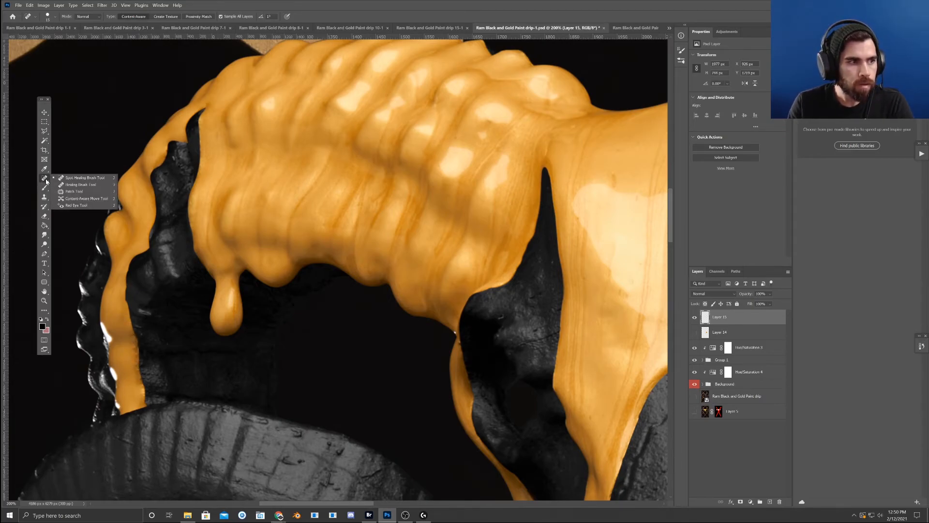
click(77, 185)
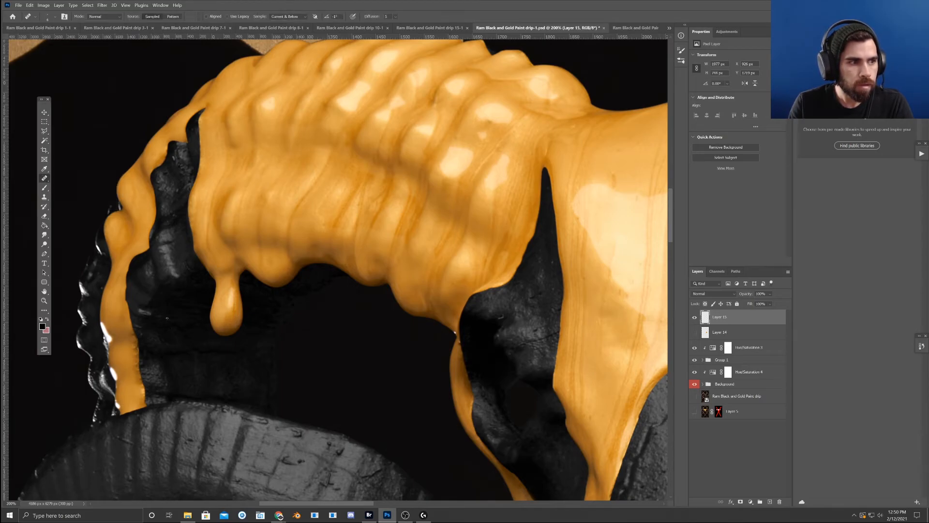
drag(176, 321, 213, 280)
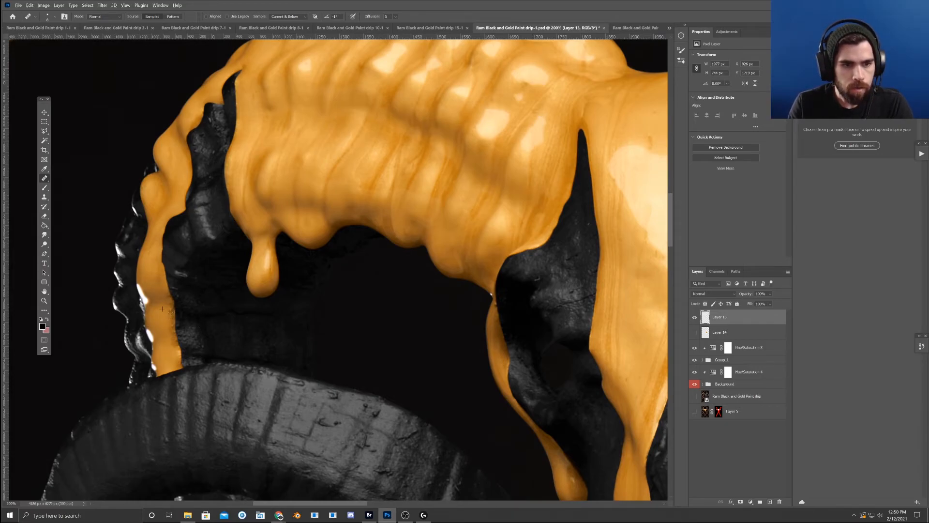
drag(159, 315, 161, 319)
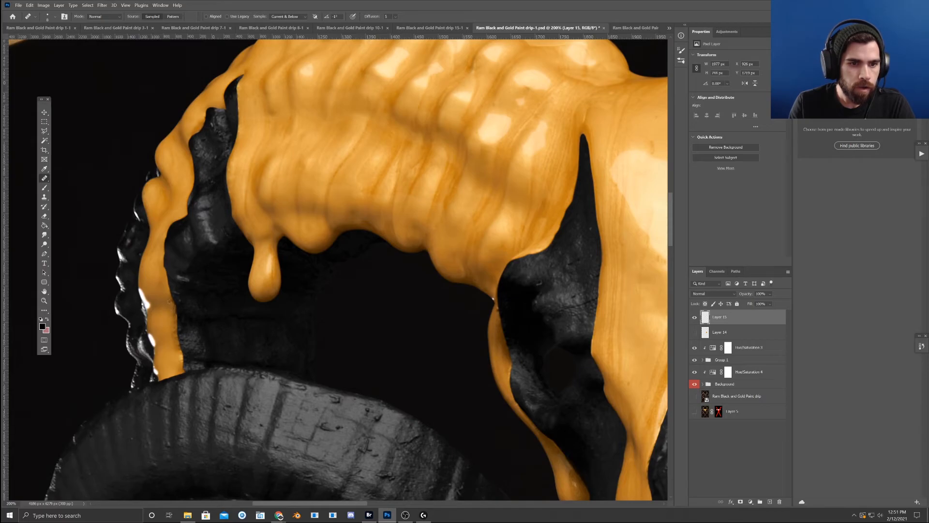
drag(166, 322, 167, 310)
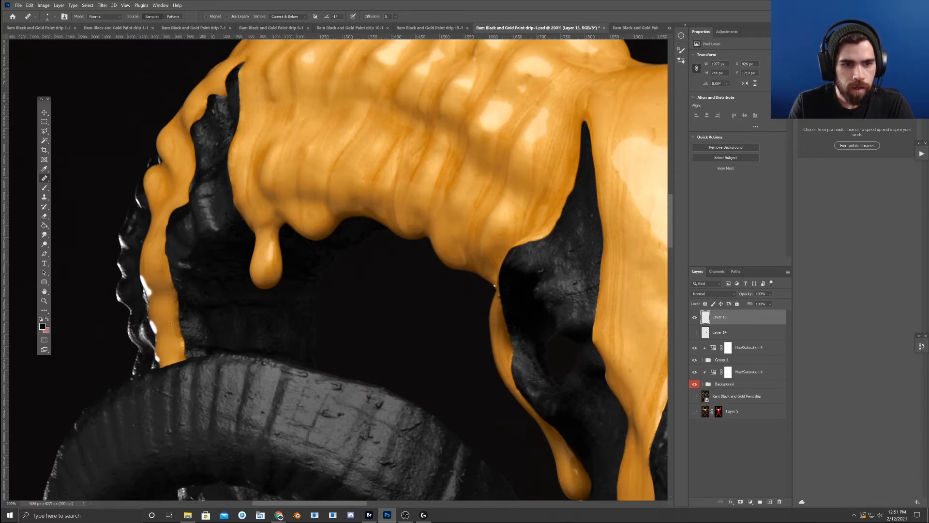
drag(162, 329, 228, 326)
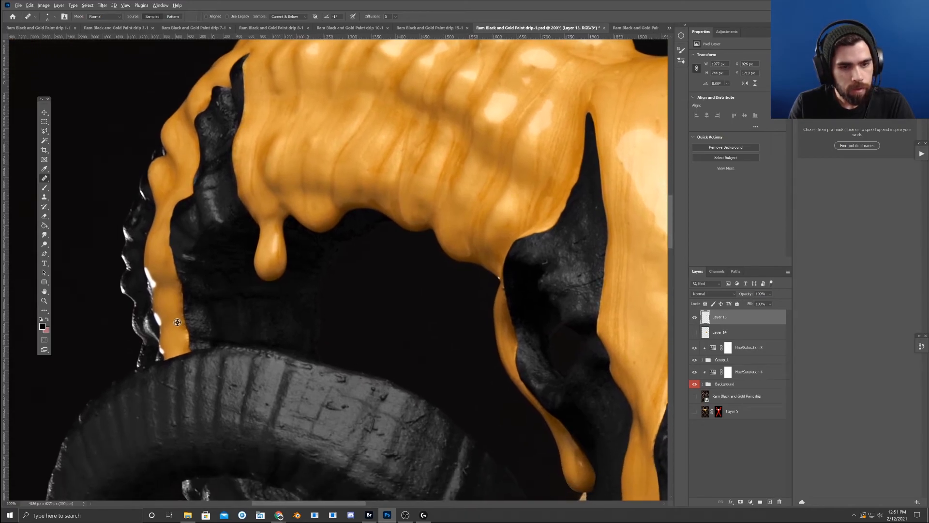
- Sample clean gold from the left horn's outer strip and heal the remaining uneven patches beside it
alt+click(174, 294)
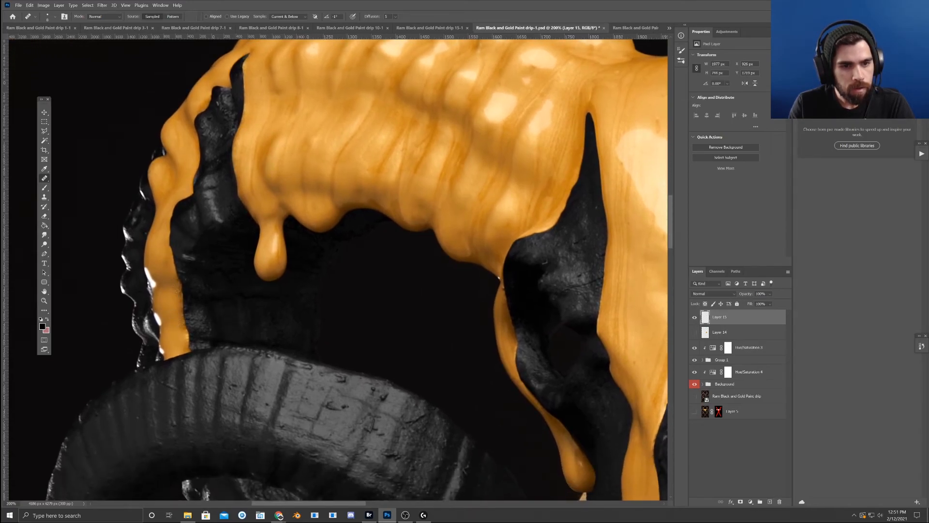
drag(167, 305, 180, 312)
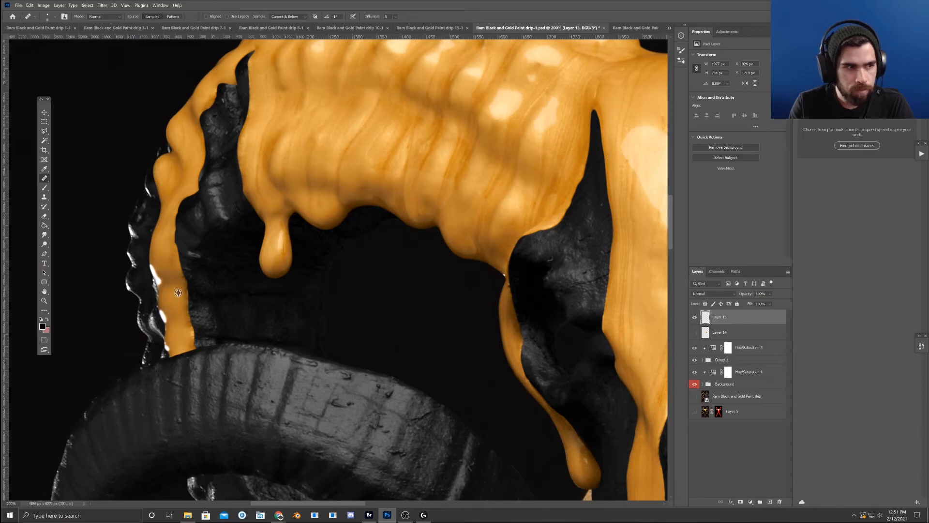
alt+click(175, 296)
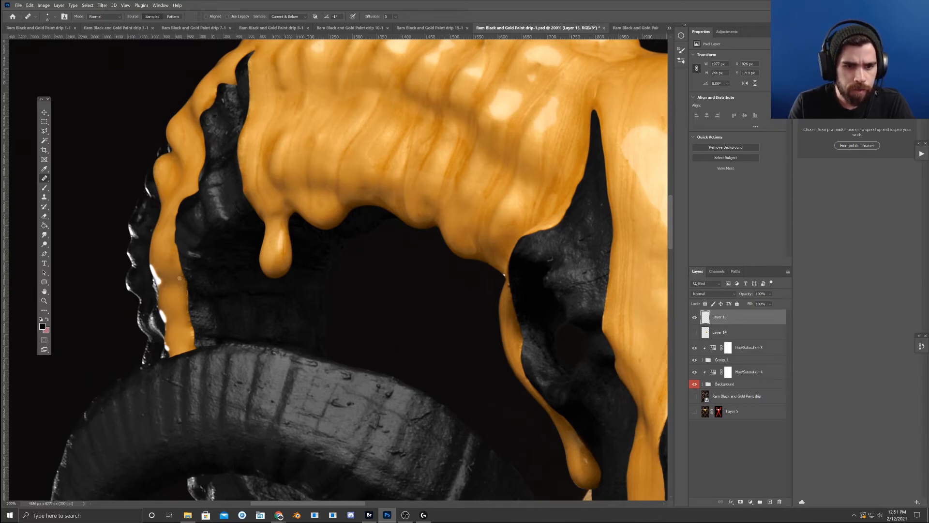
drag(185, 304, 183, 318)
- Return to the Spot Healing Brush and remove the dark speck in the gold highlight on the right horn's inner part
drag(247, 320, 141, 354)
drag(352, 311, 183, 257)
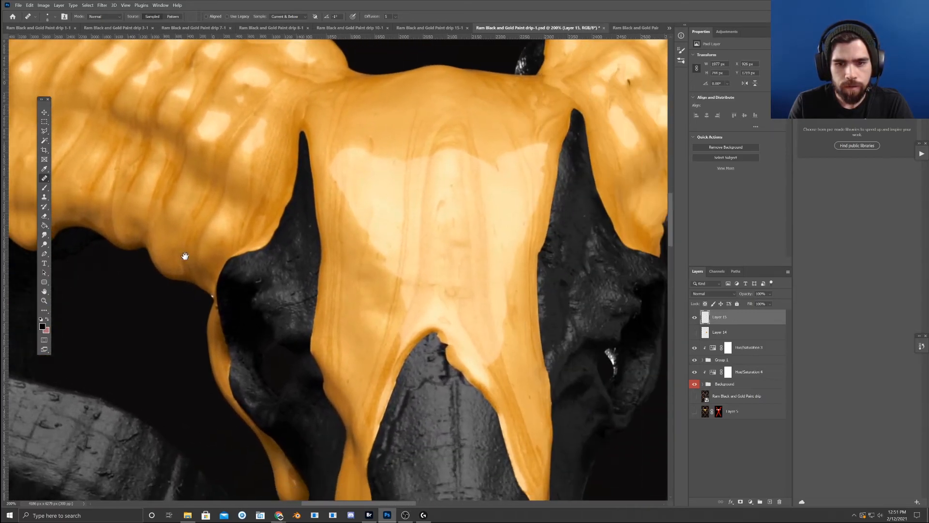
drag(493, 224, 356, 301)
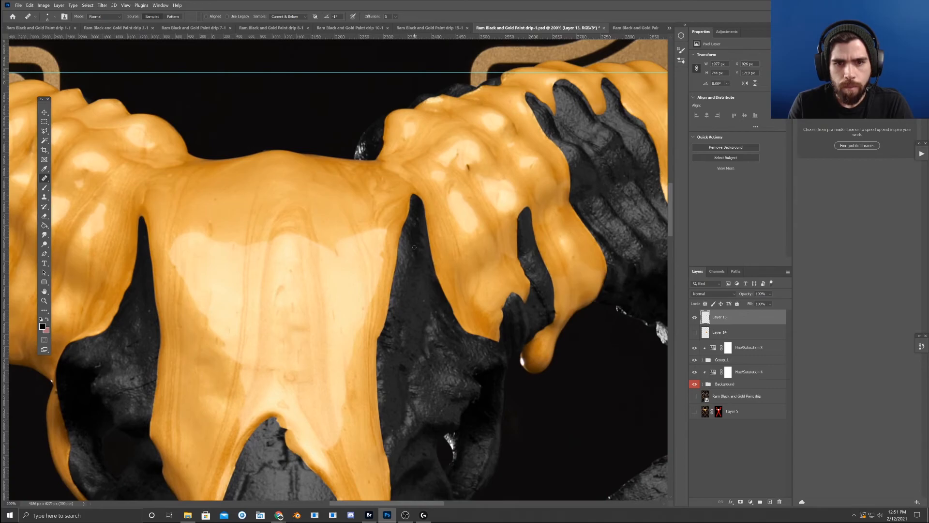
right_click(44, 178)
click(77, 178)
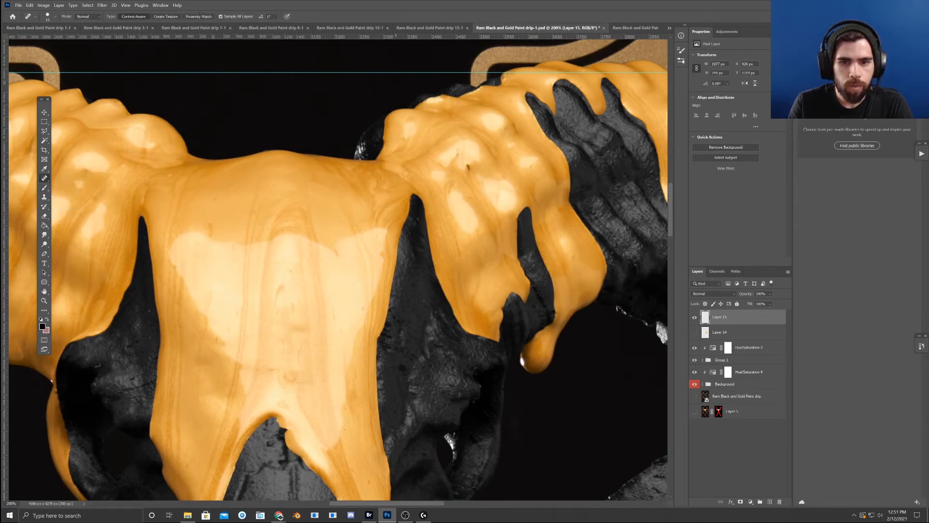
click(465, 168)
- Heal the stray specks in the gold paint along the outer curve of the right horn
mouse_move(525, 195)
mouse_down()
mouse_move(431, 195)
mouse_move(382, 182)
mouse_up()
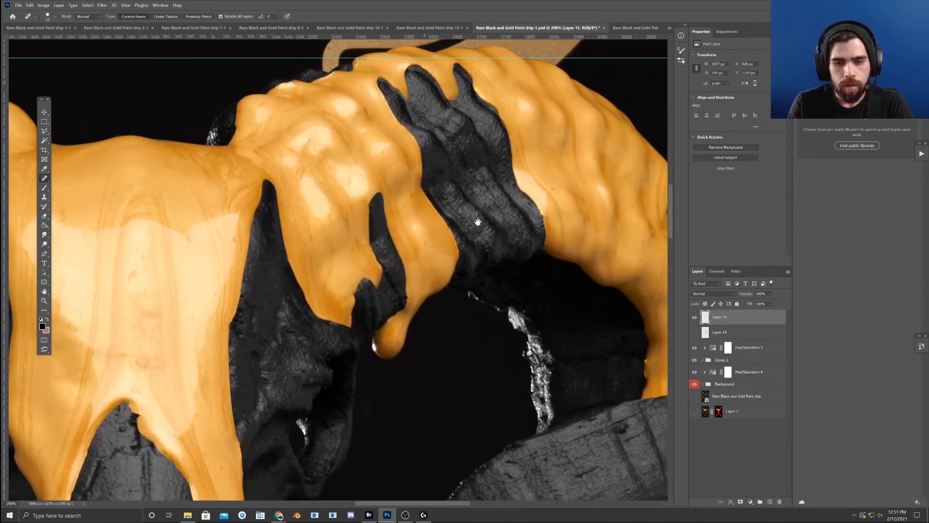
drag(579, 201, 460, 314)
click(558, 251)
drag(411, 278, 537, 208)
drag(395, 298, 535, 215)
mouse_move(227, 302)
mouse_down()
mouse_move(282, 224)
mouse_move(278, 186)
mouse_up()
click(313, 200)
- Check the snout and lower drips for blemishes and heal the mark in the gold paint running down the face
drag(342, 253, 308, 149)
drag(342, 216, 338, 189)
mouse_move(289, 288)
mouse_down()
mouse_move(300, 235)
mouse_move(355, 221)
mouse_up()
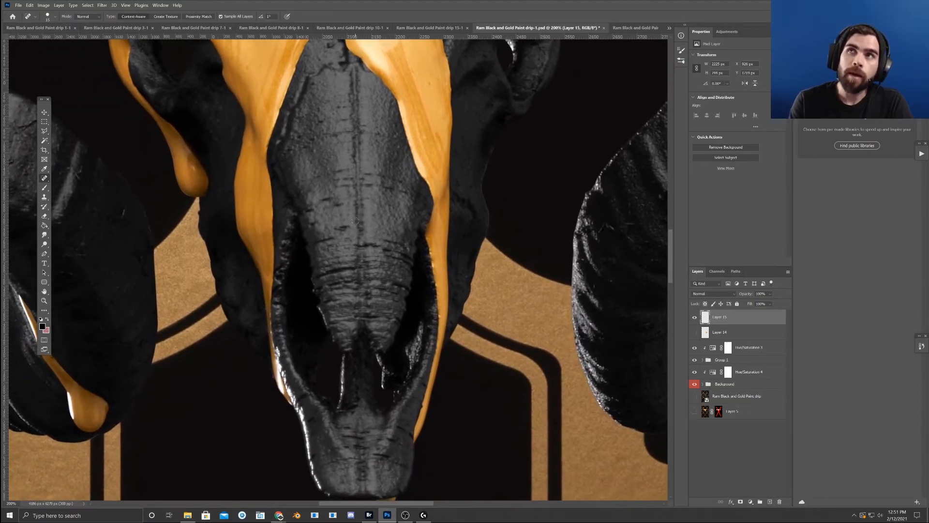
mouse_move(257, 240)
mouse_down()
mouse_move(344, 270)
mouse_move(368, 251)
mouse_move(346, 201)
mouse_move(359, 310)
mouse_up()
mouse_move(346, 145)
mouse_down()
mouse_move(357, 263)
mouse_move(320, 387)
mouse_up()
click(356, 267)
- Inspect the healed gold paint on the horns and forehead, both up close and in the full composition
mouse_move(382, 174)
mouse_down()
mouse_move(346, 278)
mouse_move(360, 280)
mouse_up()
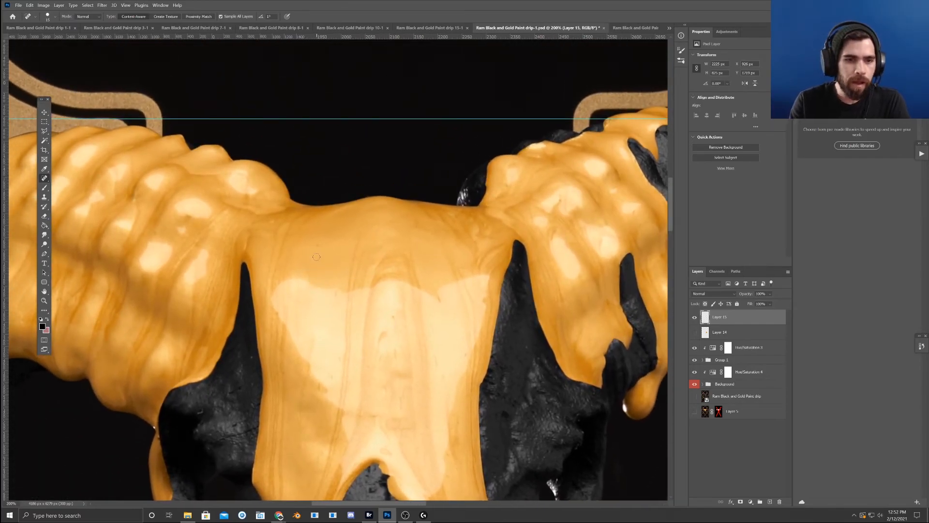
drag(248, 261, 387, 276)
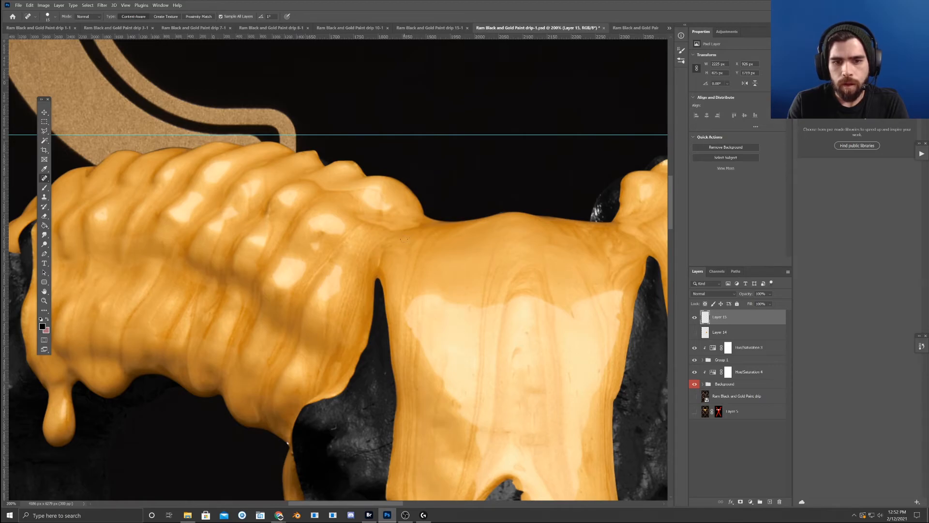
mouse_move(500, 323)
mouse_down()
mouse_move(470, 255)
mouse_move(442, 255)
mouse_up()
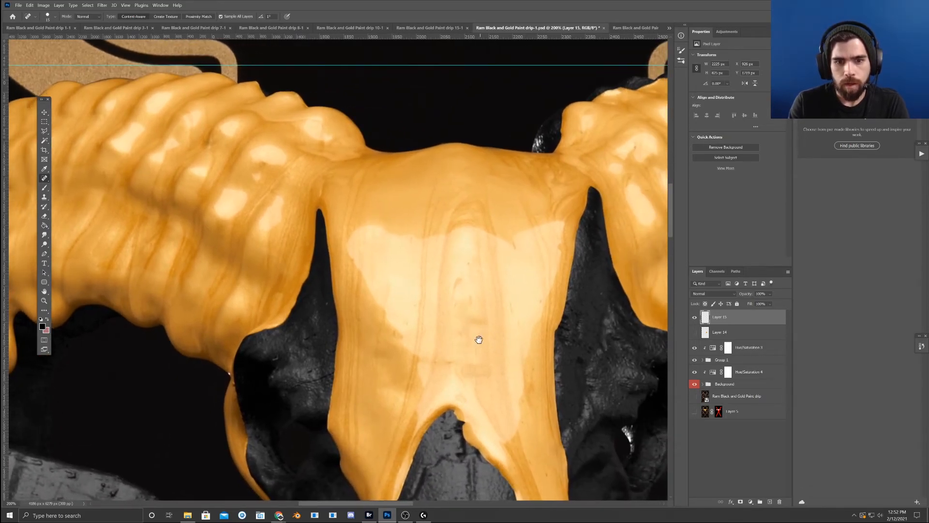
drag(479, 334, 475, 361)
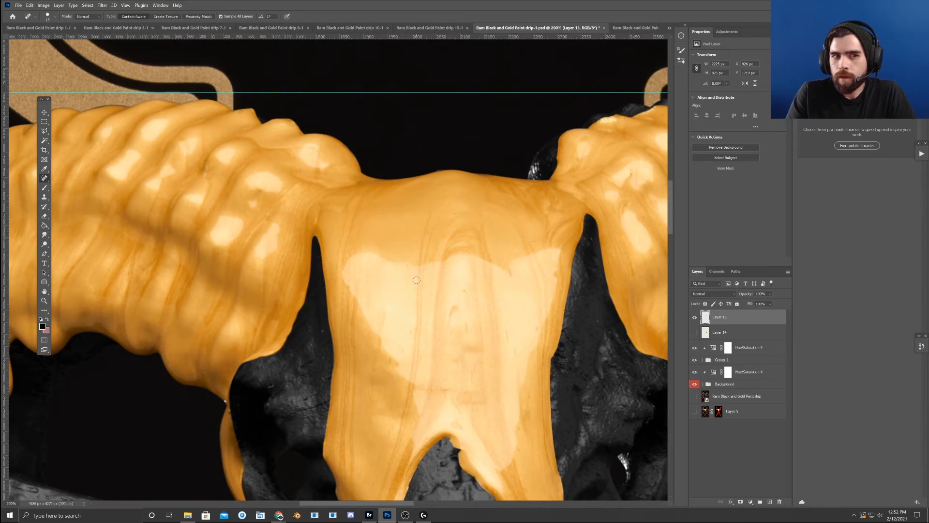
scroll(437, 342, down, 2)
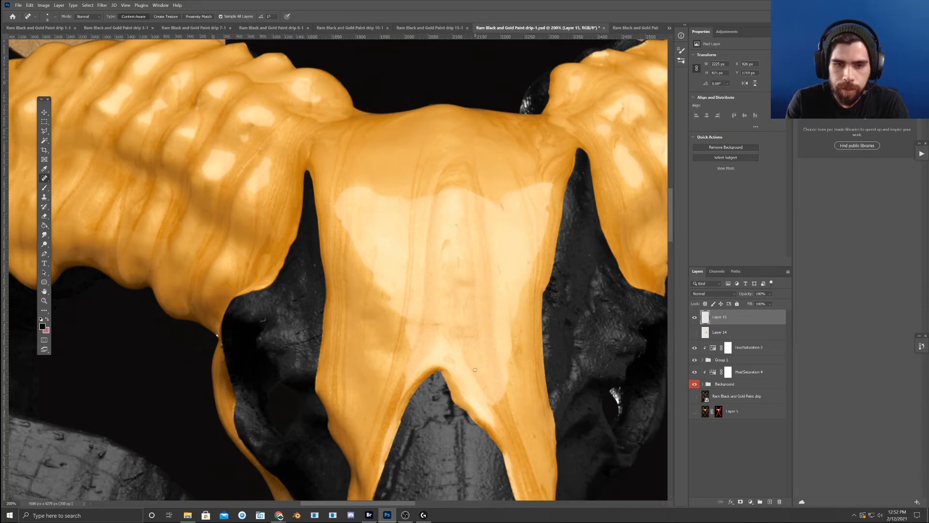
key(ctrl+minus)
key(ctrl+minus)
key(ctrl+minus)
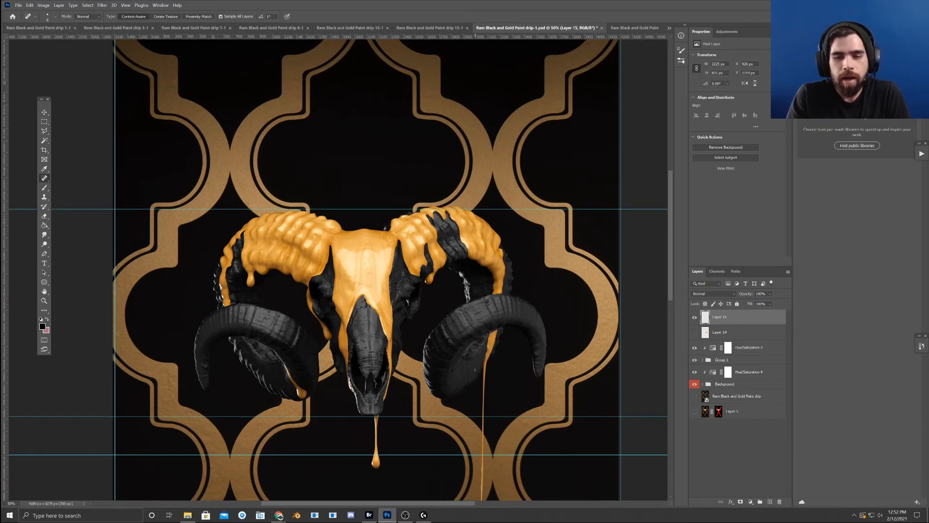
key(ctrl+plus)
key(ctrl+plus)
key(ctrl+plus)
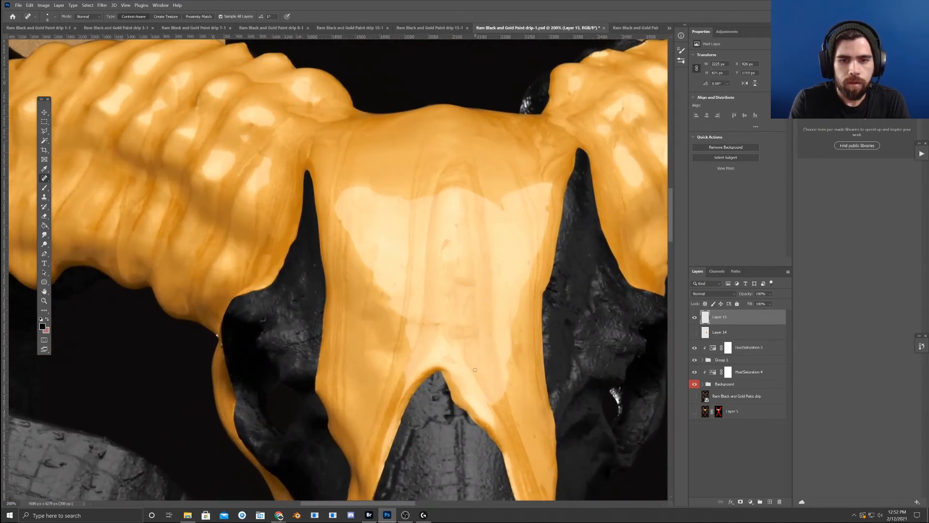
drag(376, 228, 550, 195)
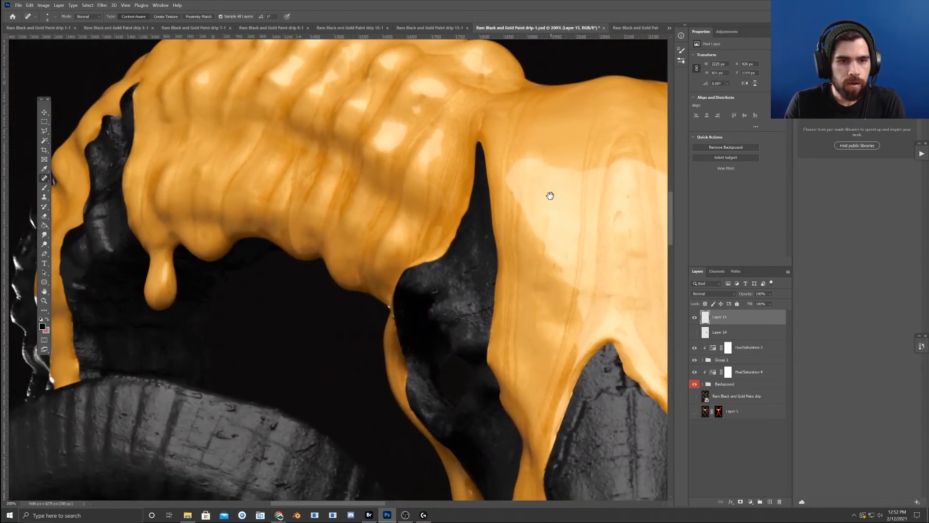
- Examine the left side, snout, lower drips and framing pattern of the composition for remaining specks and blemishes
drag(629, 366, 496, 212)
drag(545, 352, 459, 154)
drag(474, 380, 436, 89)
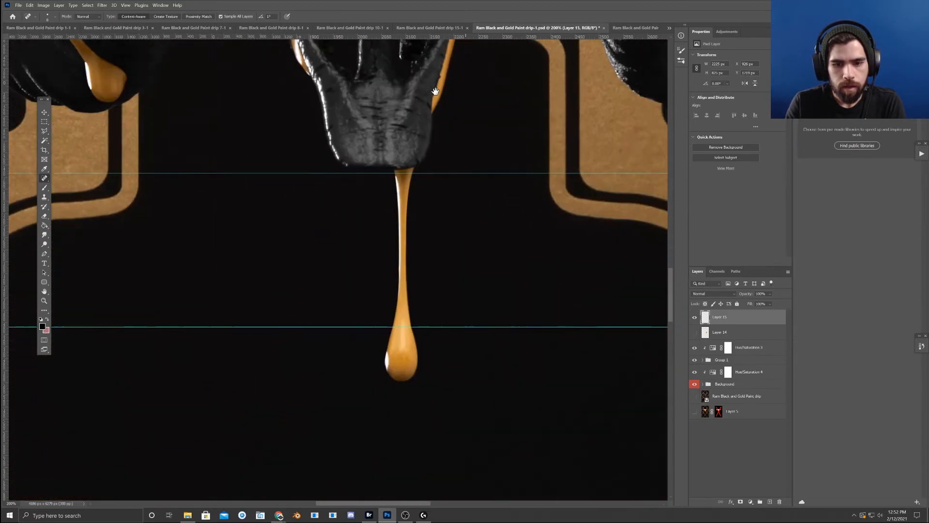
drag(473, 449, 439, 198)
drag(516, 146, 195, 355)
drag(581, 63, 448, 152)
drag(424, 421, 406, 117)
mouse_move(390, 474)
mouse_down()
mouse_move(407, 251)
mouse_move(423, 179)
mouse_move(397, 339)
mouse_up()
drag(441, 156, 395, 311)
drag(416, 129, 460, 363)
drag(412, 52, 452, 295)
mouse_move(448, 200)
mouse_down()
mouse_move(454, 249)
mouse_move(416, 358)
mouse_up()
drag(476, 66, 403, 336)
drag(436, 218, 467, 334)
mouse_move(449, 266)
mouse_down()
mouse_move(475, 147)
mouse_move(476, 73)
mouse_up()
drag(455, 412, 433, 87)
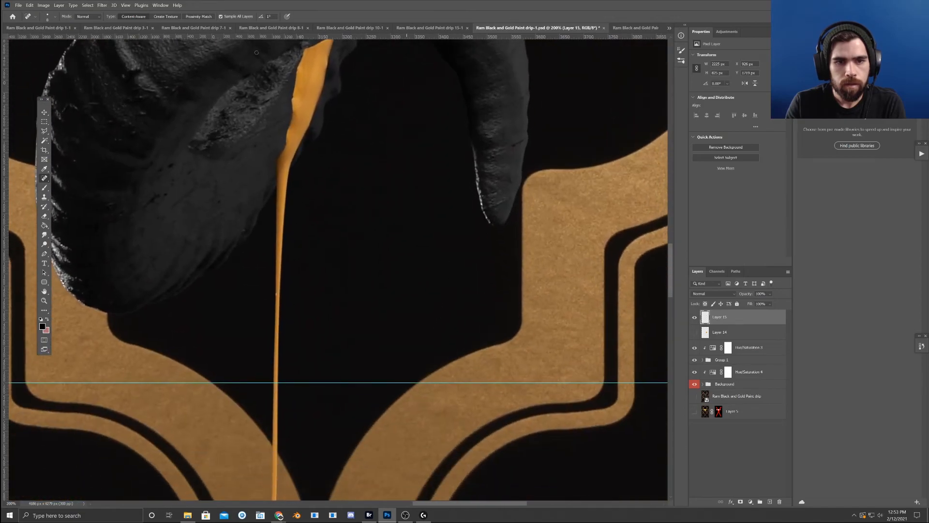
- Heal the bright specks and marks on the black lower right horn, enlarging the healing brush for the bigger ones
mouse_move(298, 92)
mouse_down()
mouse_move(382, 191)
mouse_move(479, 276)
mouse_up()
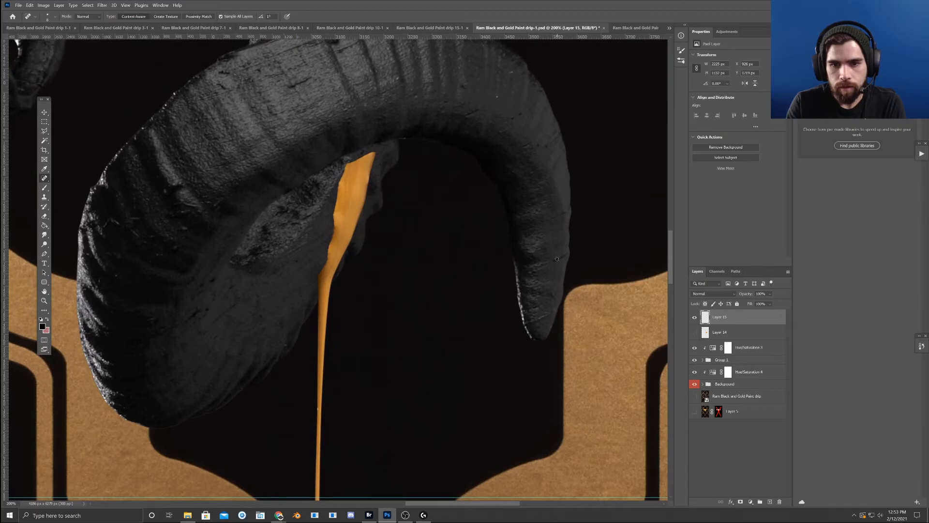
drag(566, 254, 567, 253)
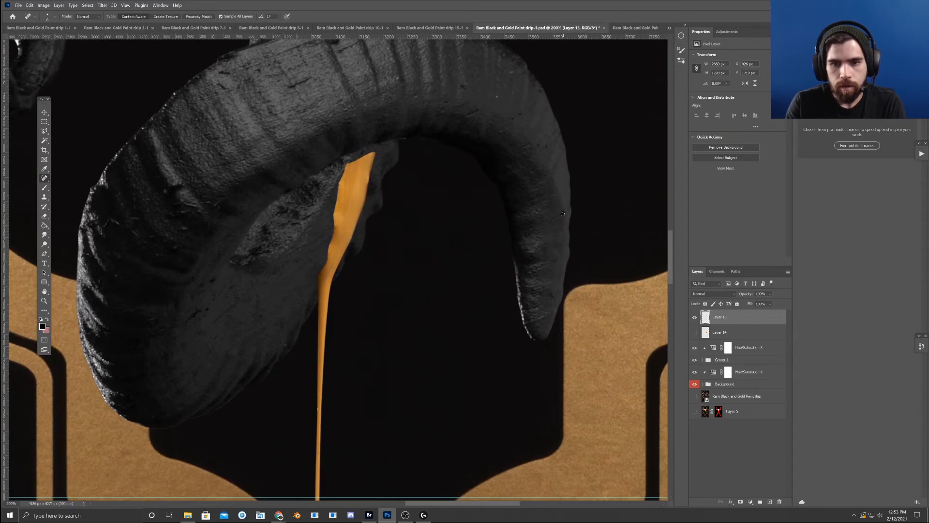
drag(540, 185, 555, 214)
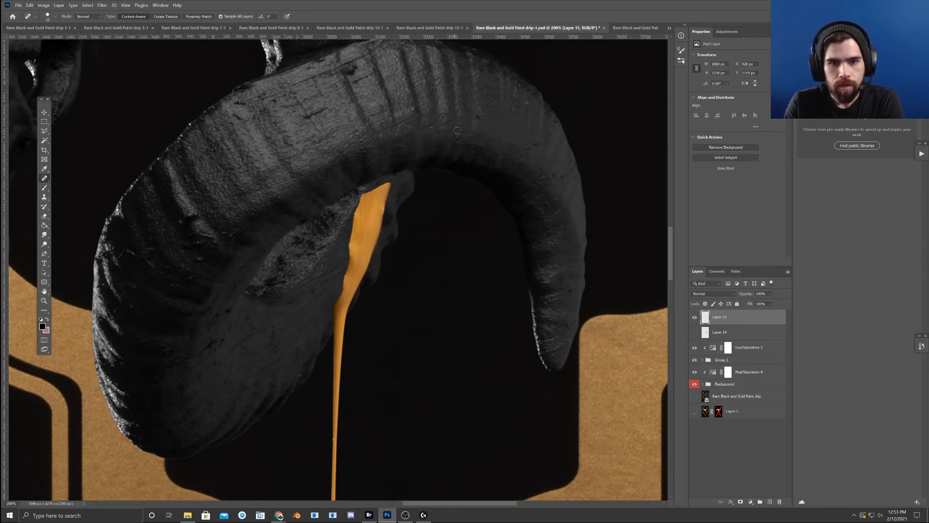
drag(147, 261, 160, 274)
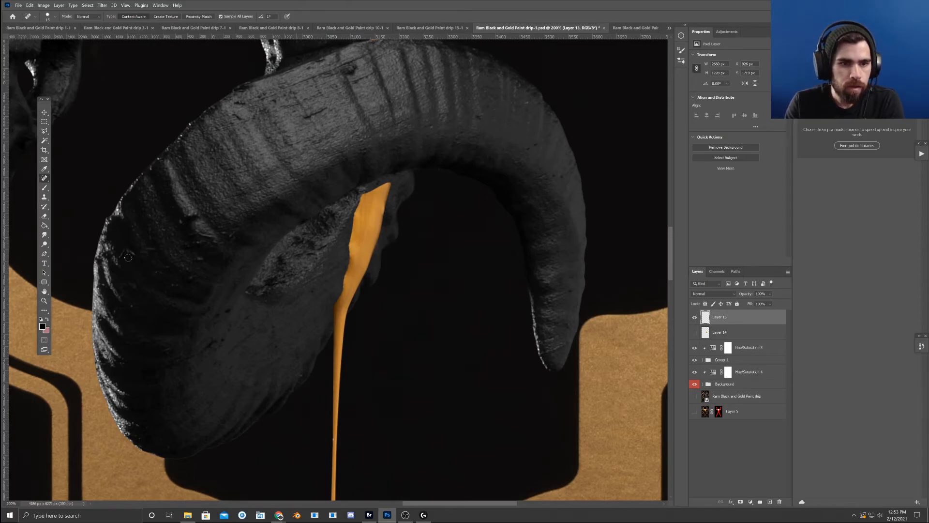
key(bracketright)
drag(196, 241, 322, 158)
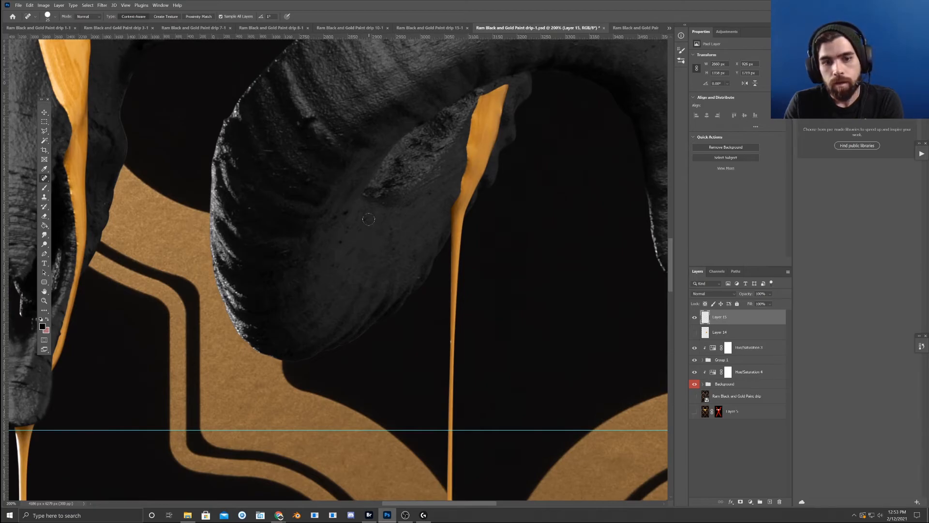
click(309, 119)
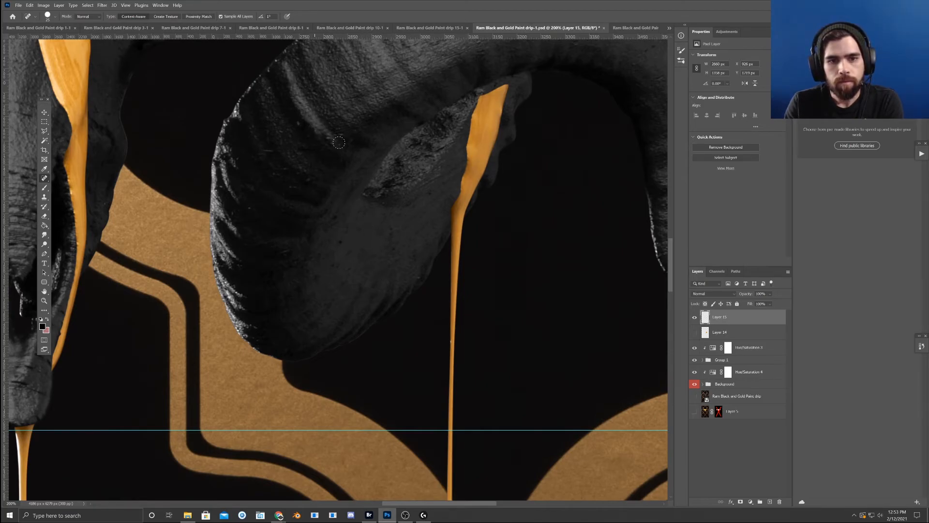
- Heal the bumps and dark marks on the black lower left horn, including those along its highlighted upper edge
drag(283, 176, 460, 136)
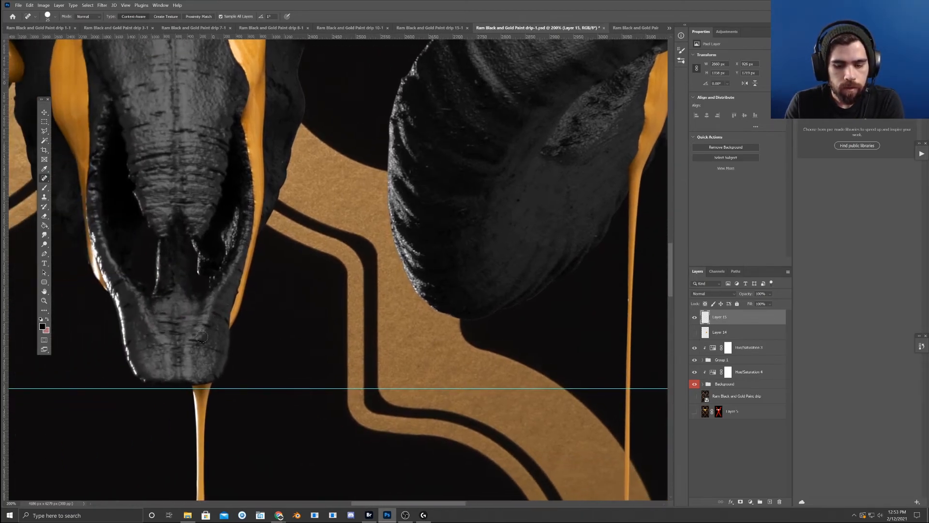
drag(205, 254, 238, 371)
drag(188, 213, 256, 469)
drag(253, 314, 595, 136)
drag(231, 289, 243, 253)
click(398, 292)
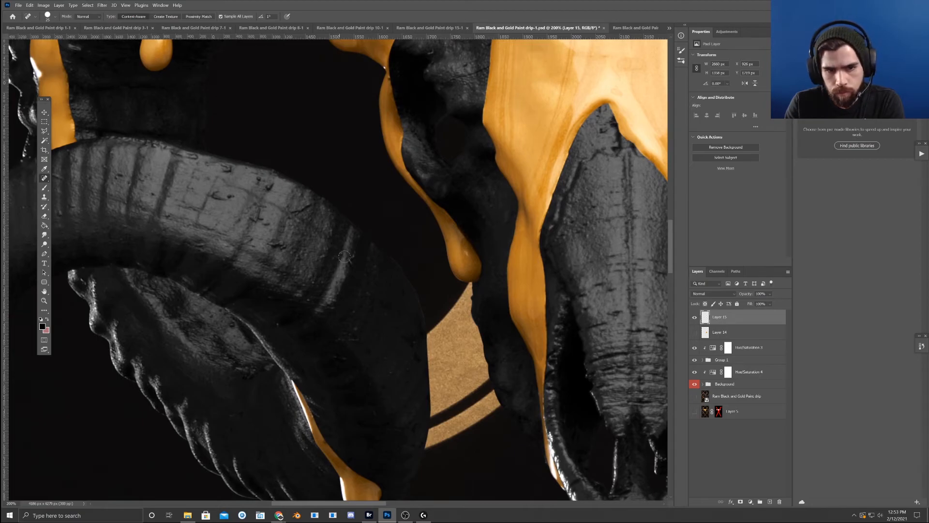
drag(326, 359, 316, 264)
drag(257, 169, 296, 271)
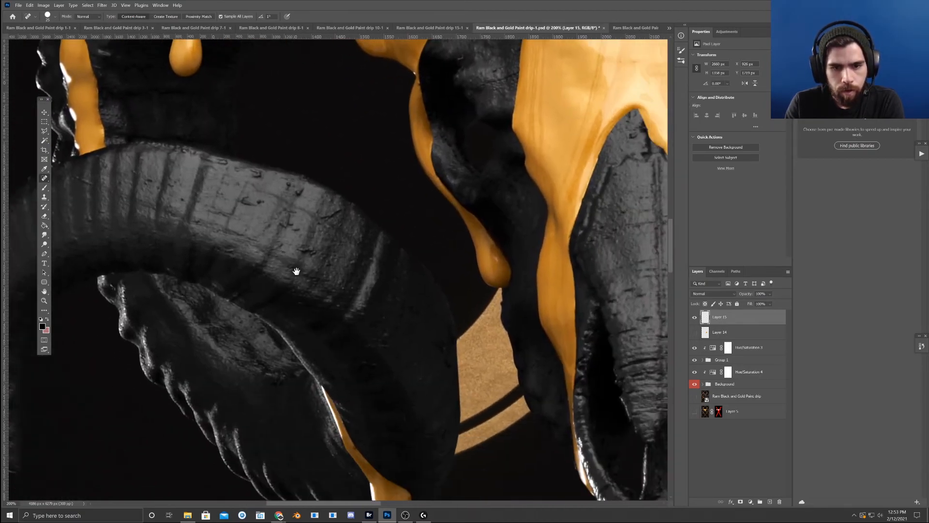
drag(340, 302, 439, 357)
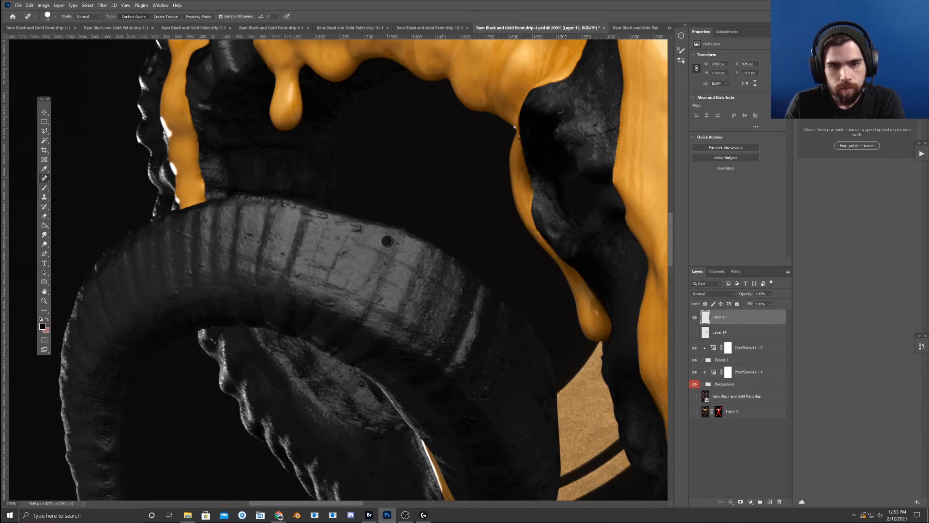
click(316, 215)
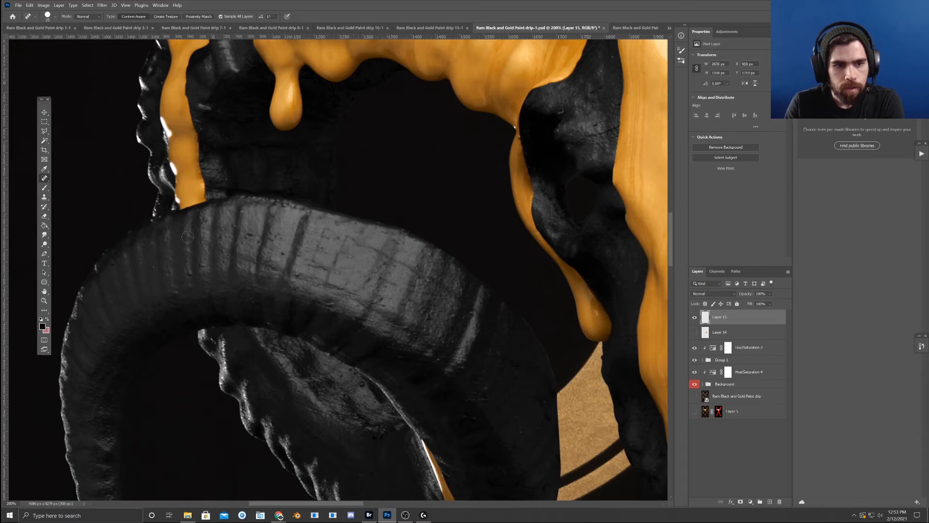
click(224, 250)
- Examine the lower left horn, the gold forehead and the upper right horn for remaining flaws and uneven paint edges
drag(242, 268, 234, 208)
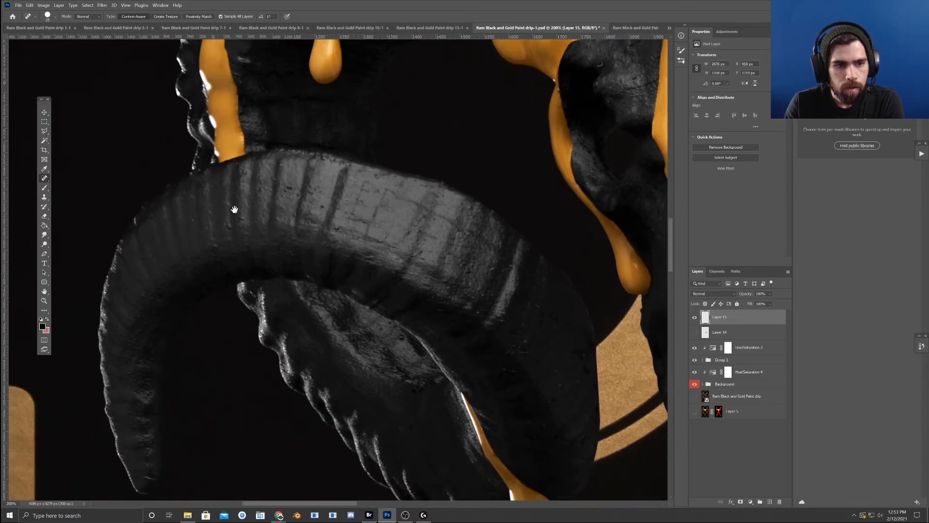
drag(366, 407, 338, 357)
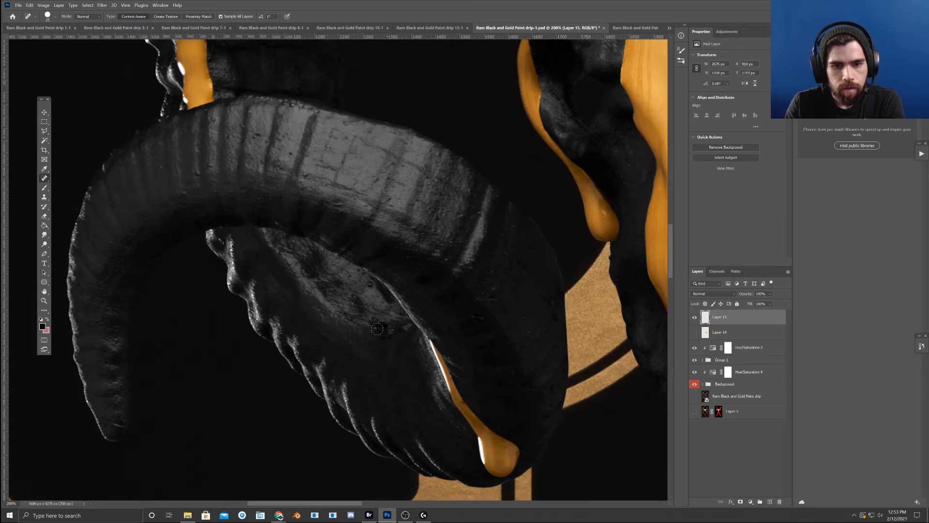
drag(507, 303, 508, 359)
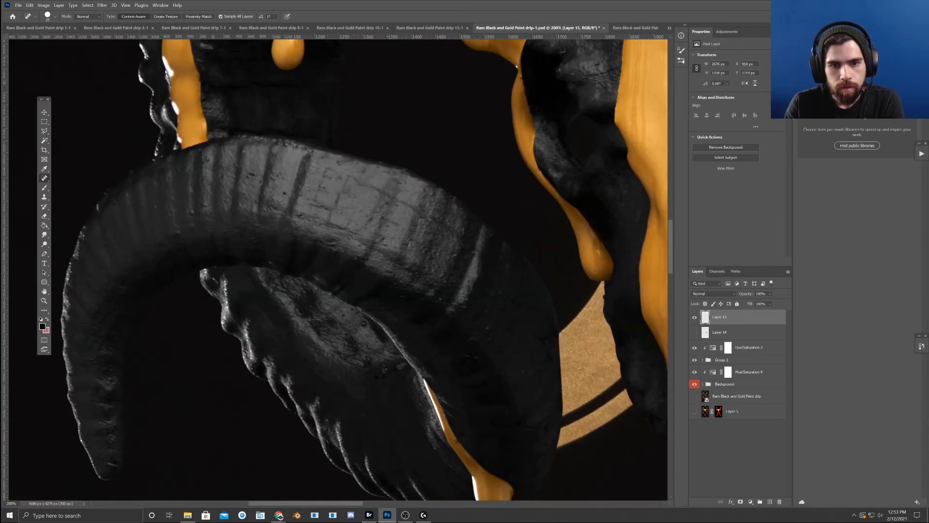
mouse_move(388, 239)
mouse_down()
mouse_move(396, 244)
mouse_move(336, 260)
mouse_up()
drag(419, 276, 301, 190)
drag(530, 288, 382, 229)
drag(544, 101, 450, 425)
drag(512, 275, 516, 356)
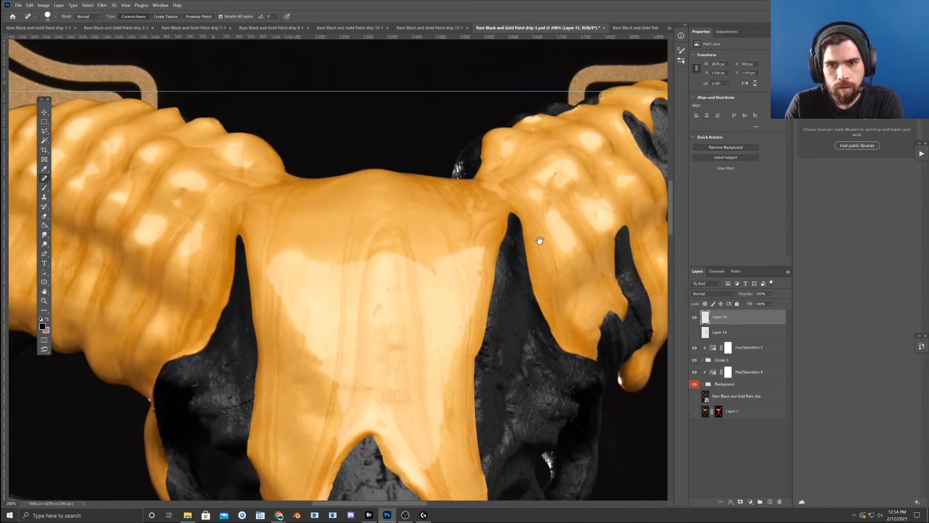
drag(595, 193, 366, 255)
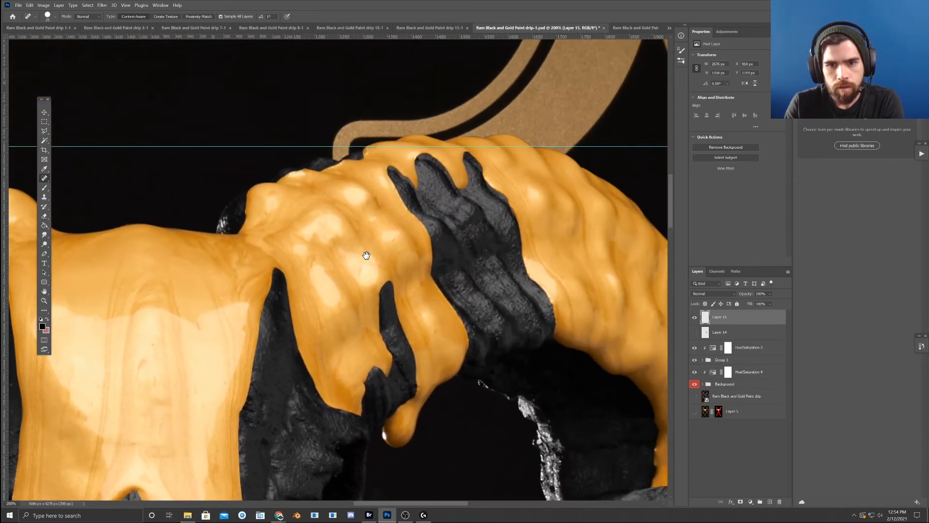
drag(398, 227, 410, 255)
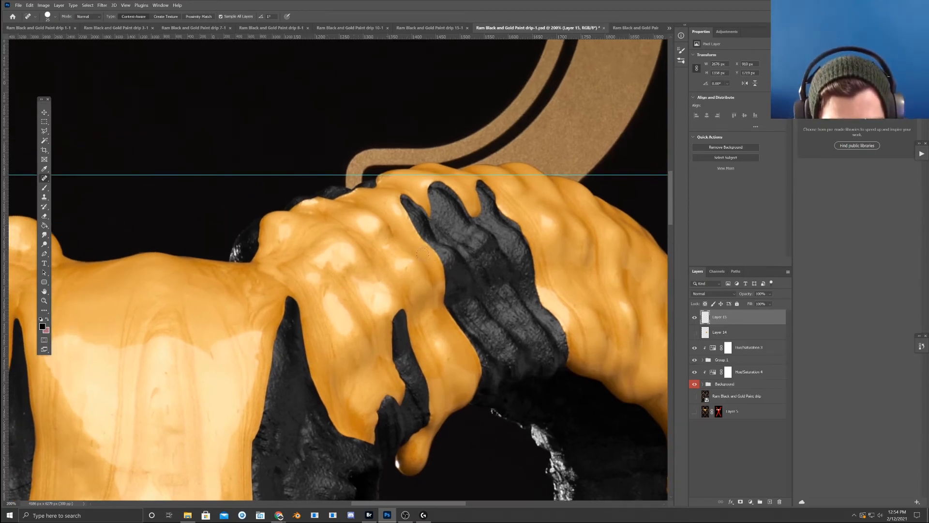
mouse_move(427, 254)
mouse_down()
mouse_move(614, 202)
mouse_move(427, 268)
mouse_up()
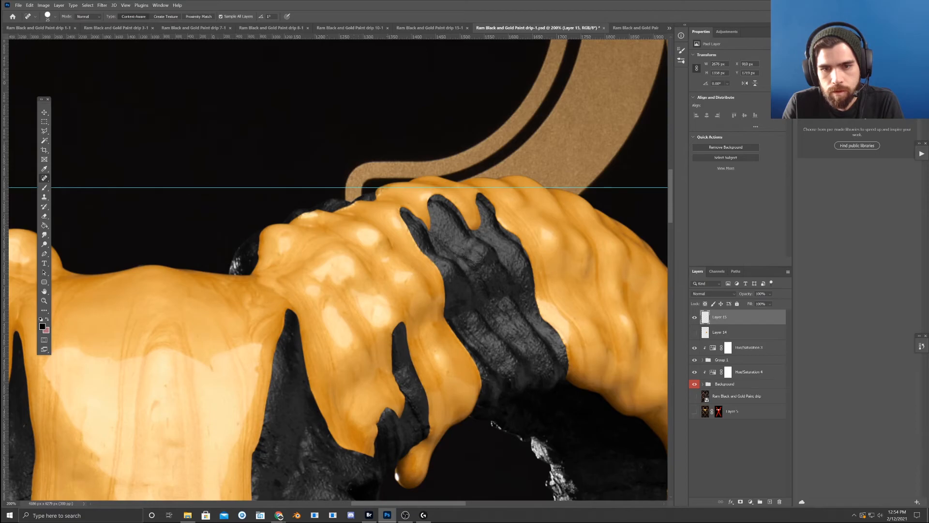
- Expand Group 1 and identify the main gold paint layer by briefly hiding and reshowing Layer 6
key(v)
click(461, 212)
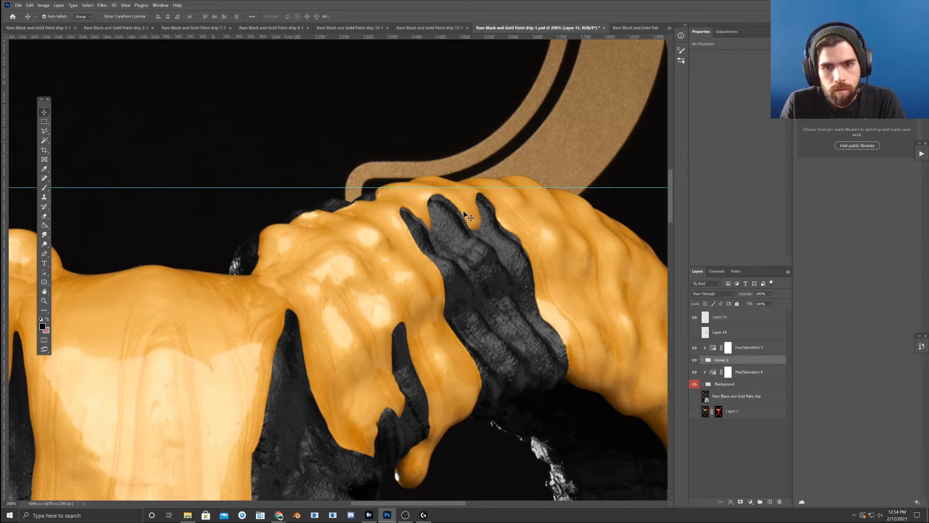
click(703, 360)
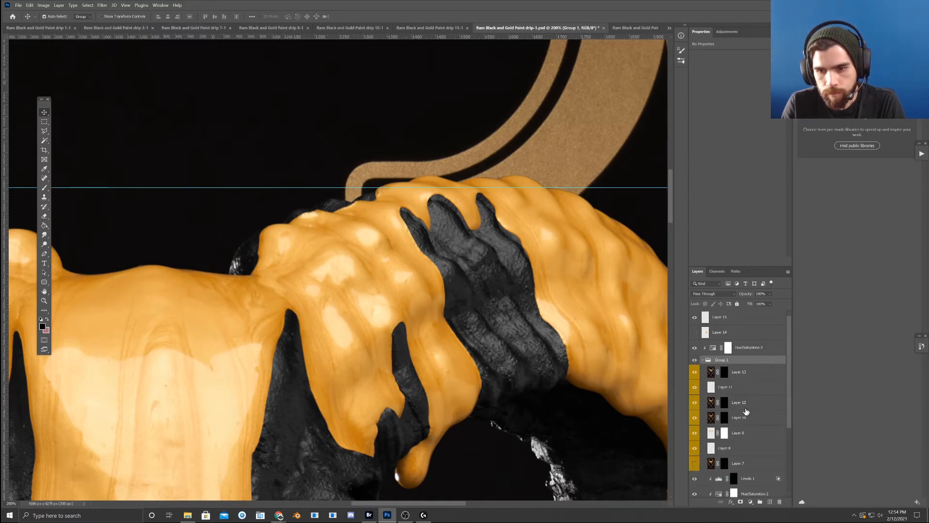
scroll(747, 411, down, 5)
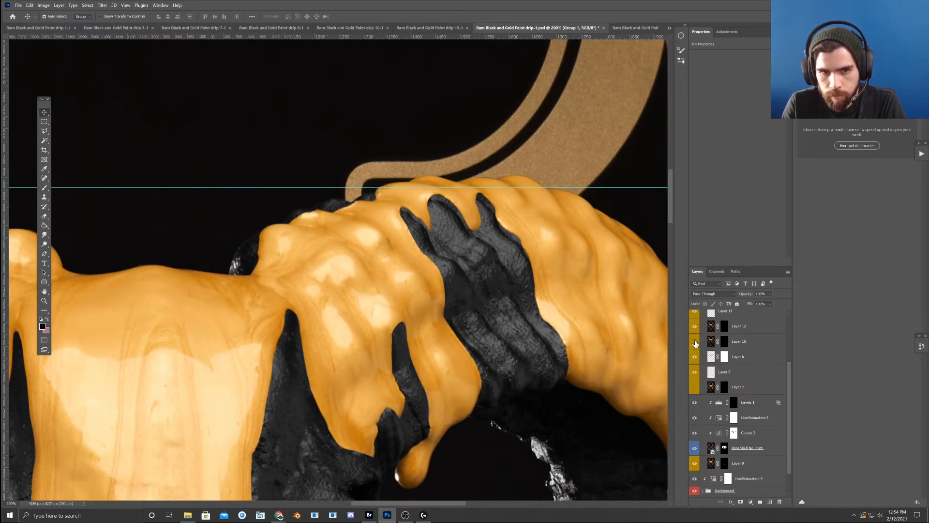
click(694, 361)
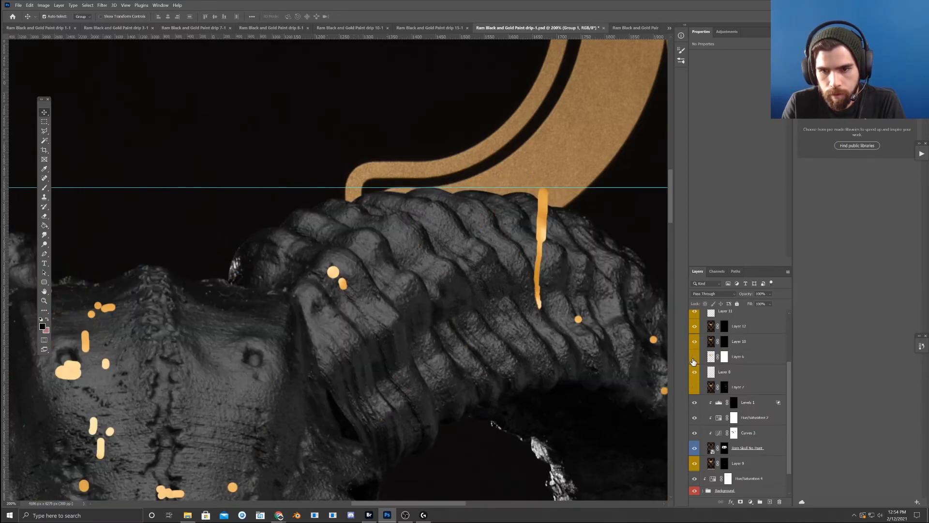
click(693, 362)
- Select the image content of Layer 6 instead of its mask and open it in the Liquify filter
click(30, 5)
mouse_move(62, 162)
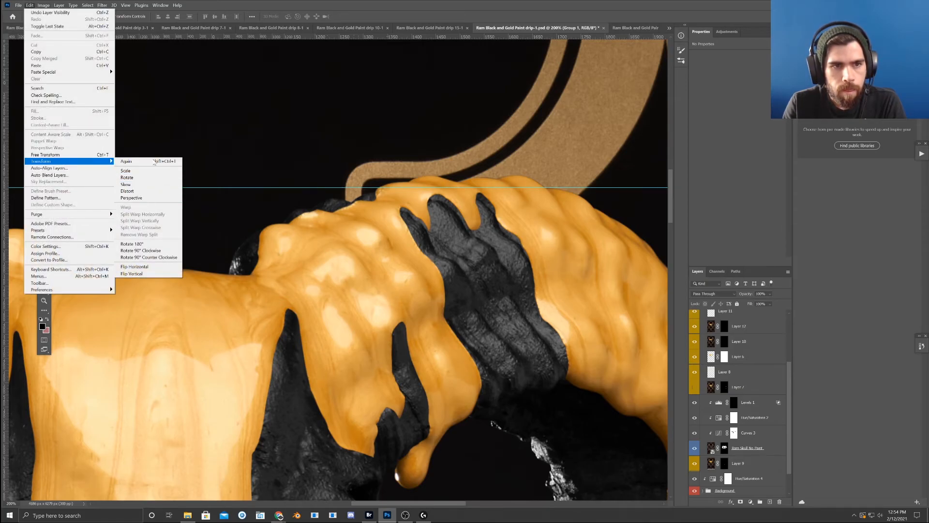
click(102, 5)
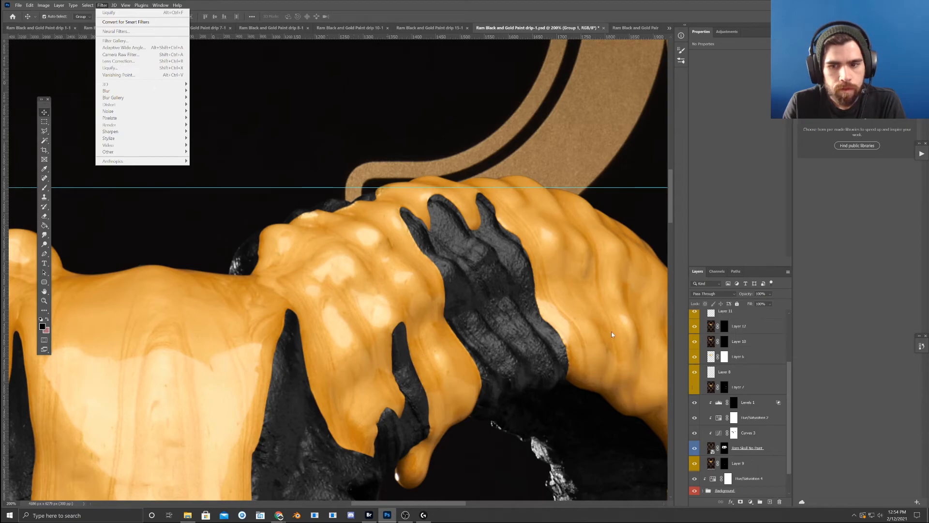
click(728, 357)
click(728, 357)
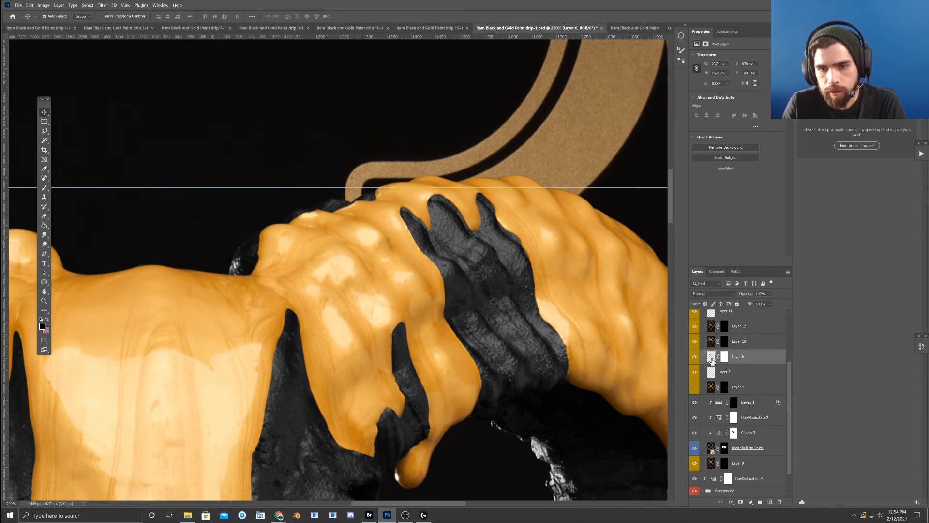
click(102, 4)
click(139, 67)
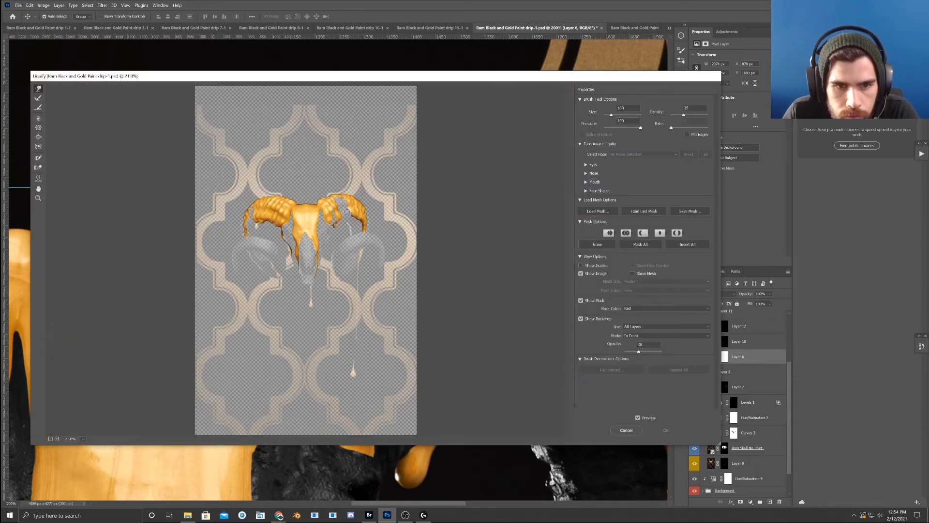
- Reduce the warp brush size to 70 and push the small gold drip's edge at the top of the right horn's black gap
key(ctrl+plus)
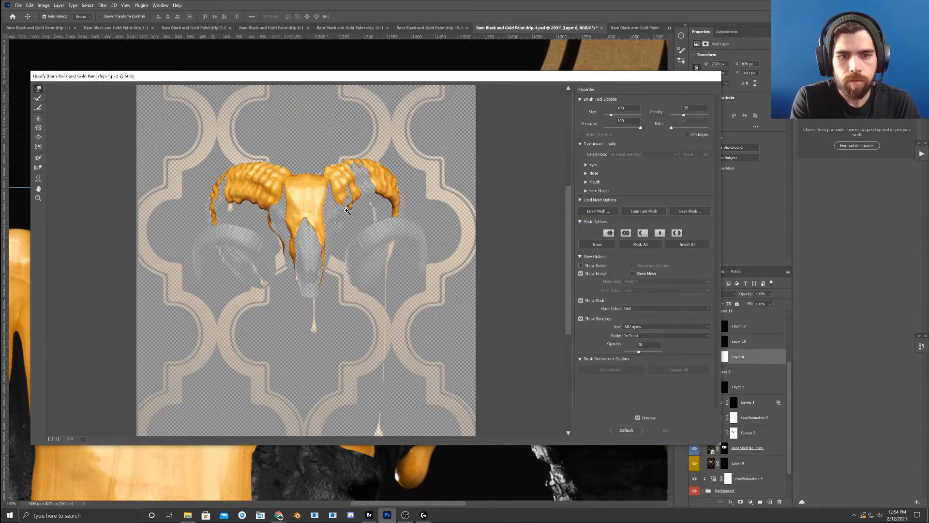
key(ctrl+plus)
key(ctrl+plus)
key(ctrl+plus)
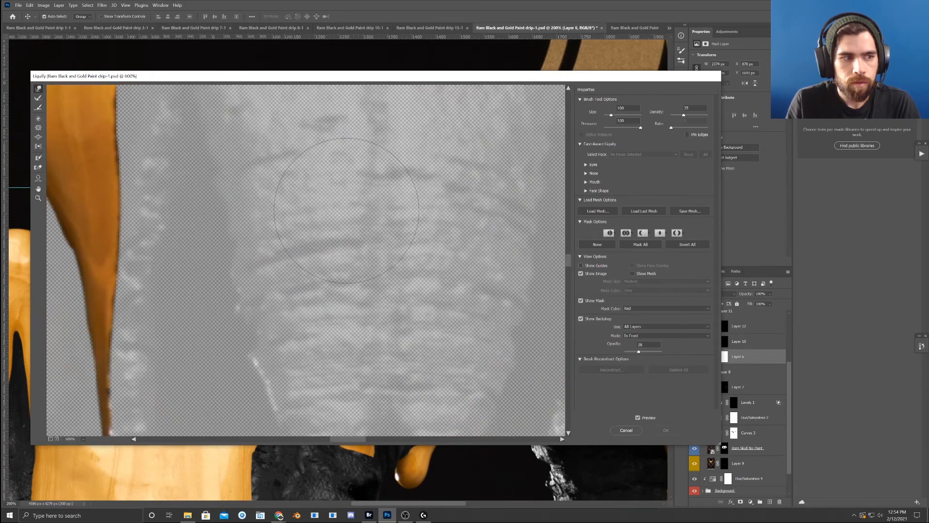
drag(348, 206, 190, 344)
drag(293, 234, 233, 390)
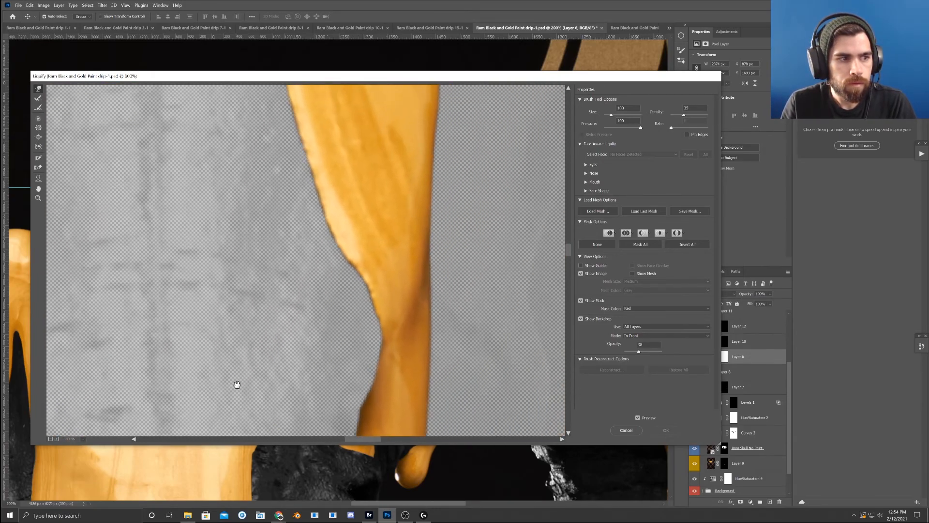
drag(321, 283, 233, 429)
drag(311, 258, 192, 407)
drag(315, 322, 300, 422)
drag(380, 197, 347, 416)
drag(352, 259, 278, 380)
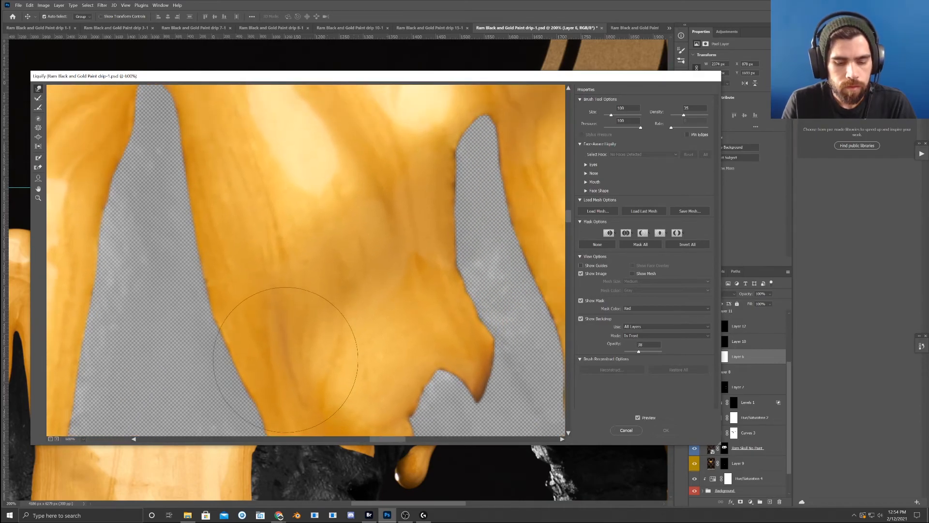
key(ctrl+minus)
key(ctrl+minus)
drag(380, 244, 209, 451)
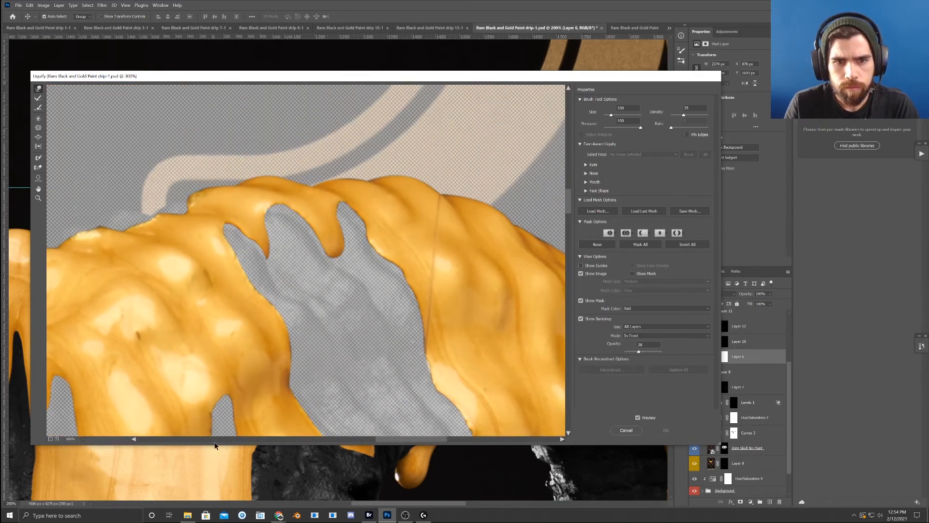
key(bracketleft)
key(bracketleft)
key(bracketleft)
key(bracketleft)
mouse_move(279, 226)
mouse_down()
mouse_move(261, 234)
mouse_move(269, 250)
mouse_up()
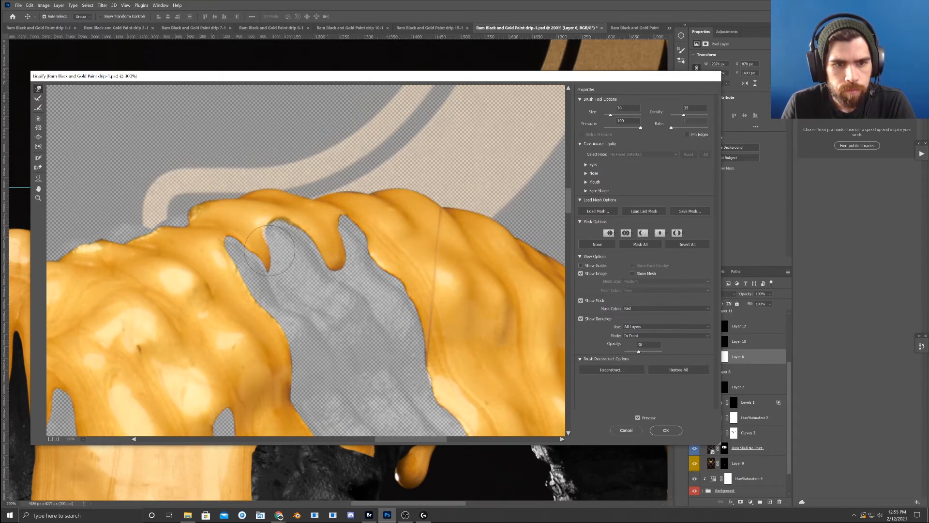
- Reshape the gold drip edges along the top of the right horn's black gap, using warp brush sizes between 40 and 60
key(bracketright)
key(bracketright)
key(bracketleft)
key(bracketleft)
key(bracketleft)
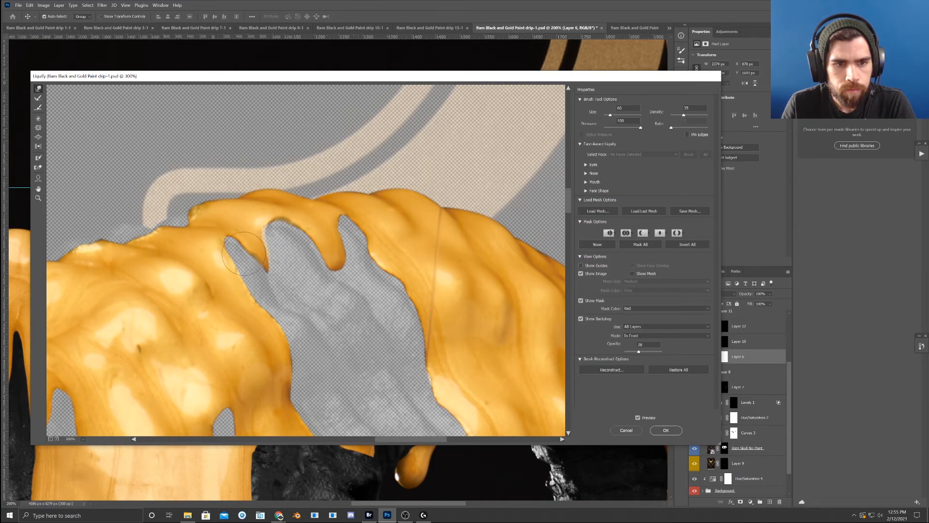
key(bracketleft)
key(bracketright)
key(bracketright)
key(bracketright)
key(bracketleft)
key(bracketleft)
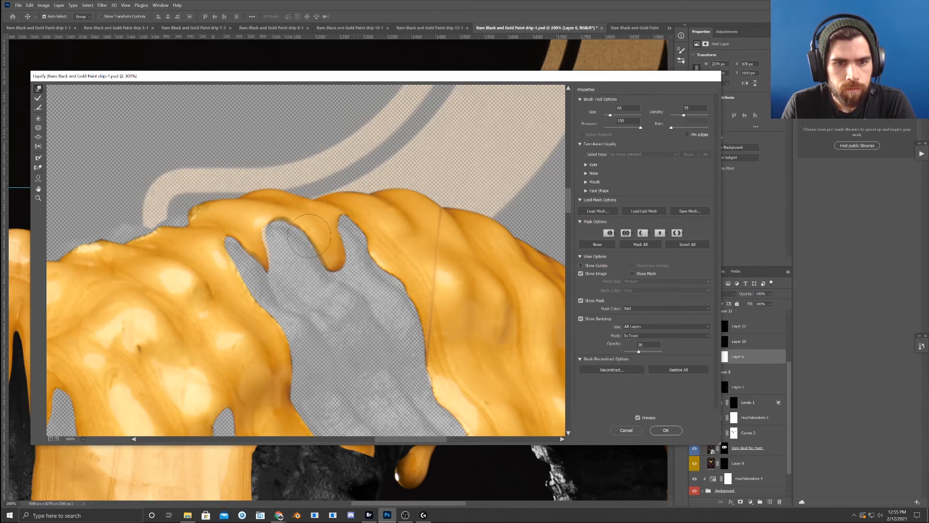
key(bracketleft)
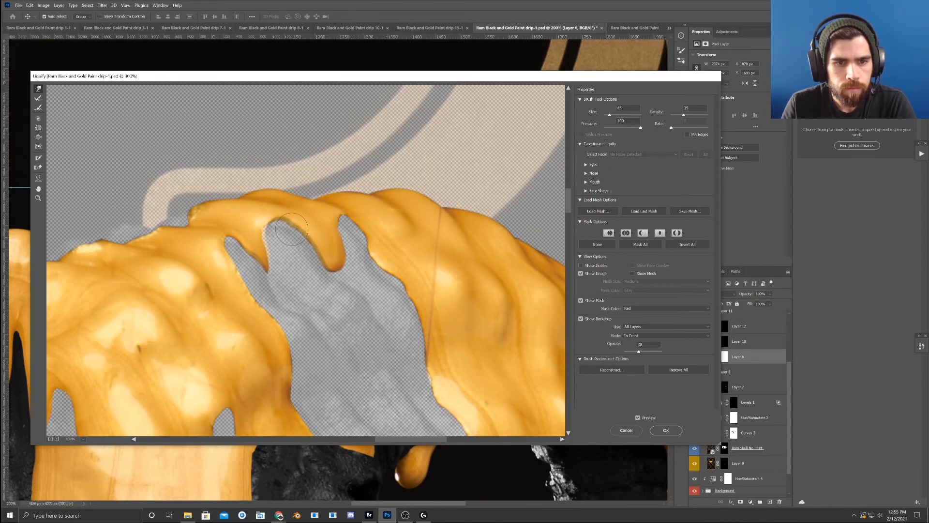
key(bracketright)
key(bracketright)
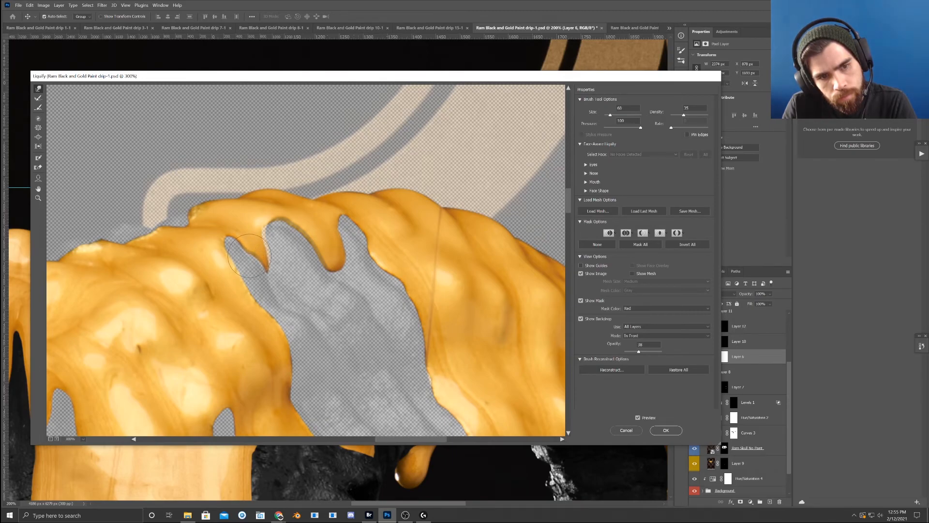
key(bracketleft)
key(bracketleft)
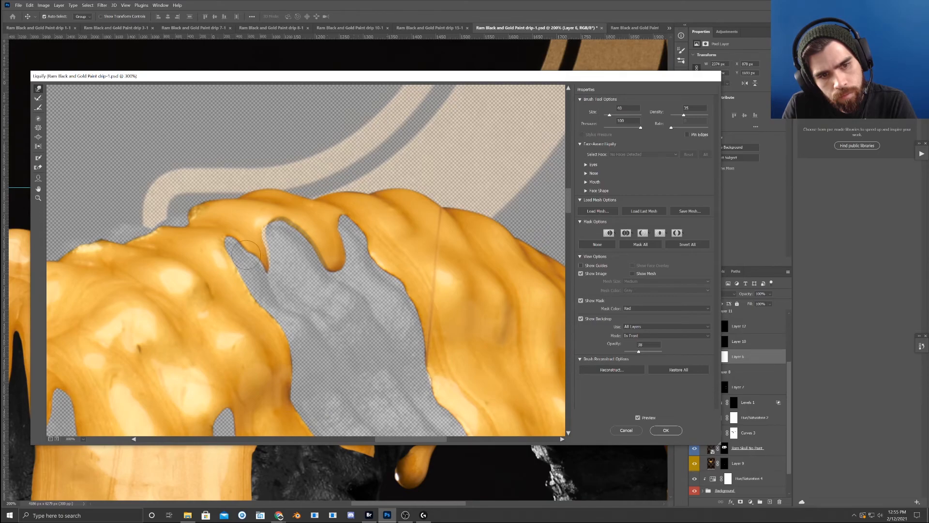
- Raise the backdrop opacity to 76 and refine the small gold drip's edge with a warp brush of about 40
drag(639, 353, 652, 353)
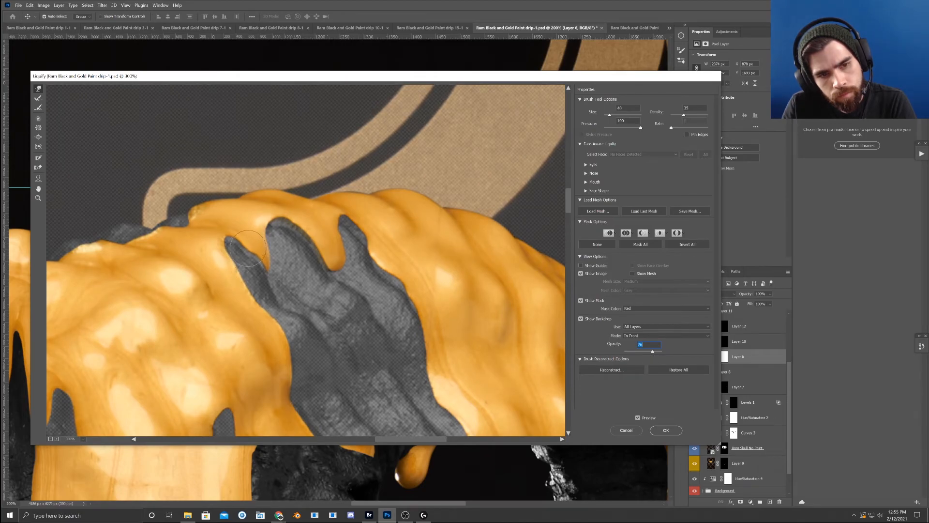
key([)
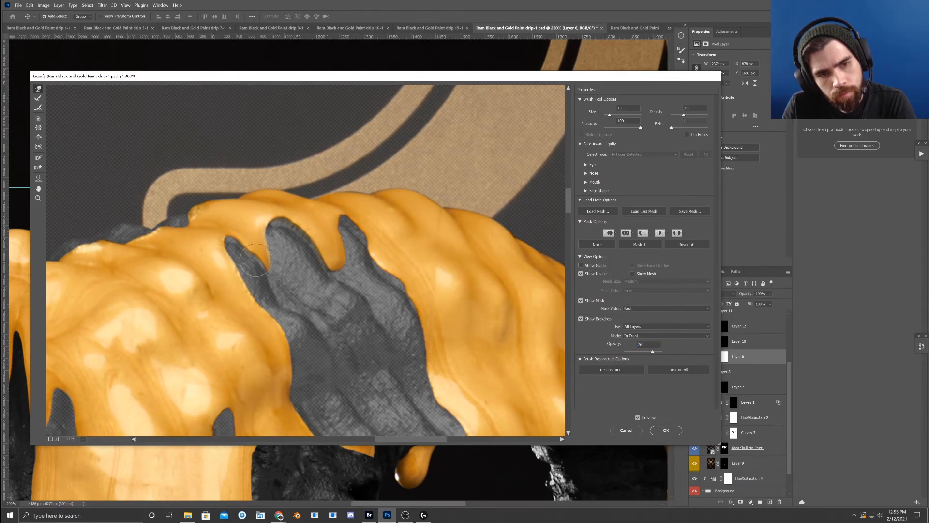
key([)
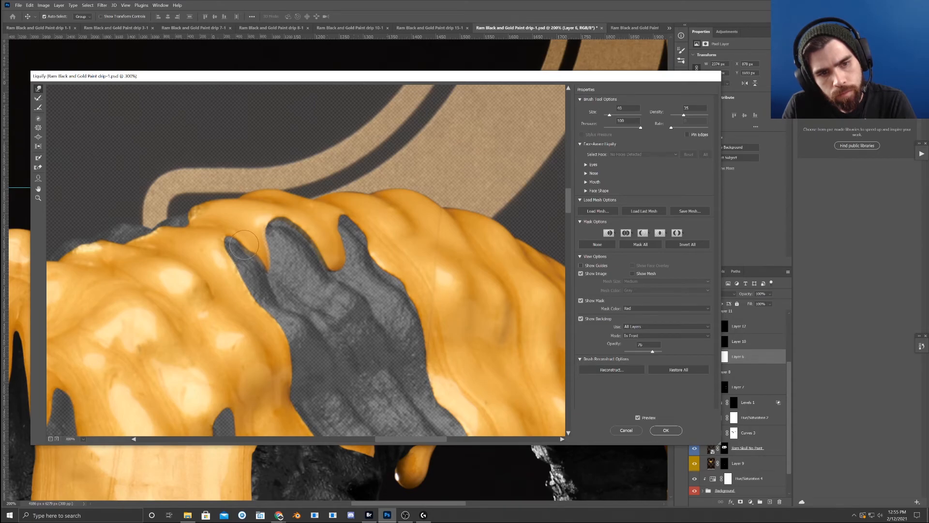
mouse_move(650, 356)
mouse_down()
mouse_move(642, 354)
mouse_move(657, 352)
mouse_up()
click(285, 225)
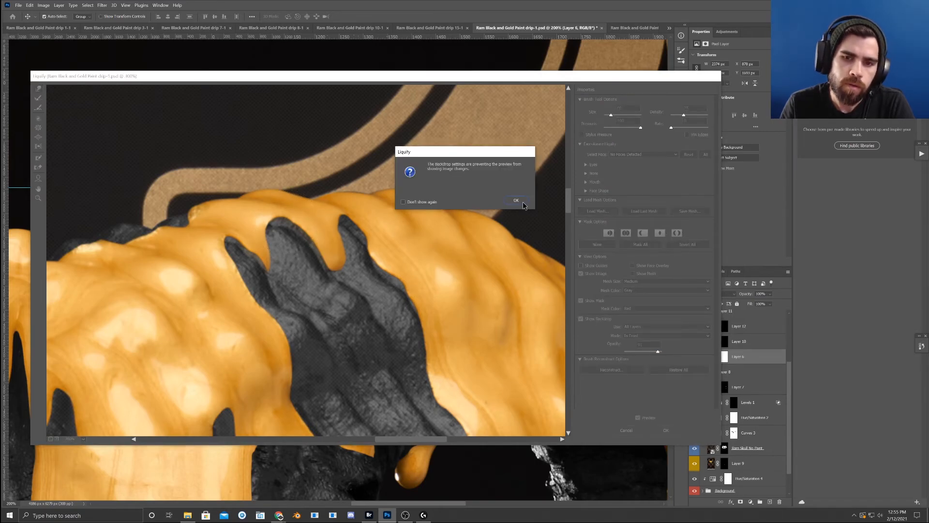
click(522, 204)
- Set the backdrop opacity to 69 and touch up the small drip beside the black gap with a warp brush of 20 to 40
drag(658, 352, 650, 352)
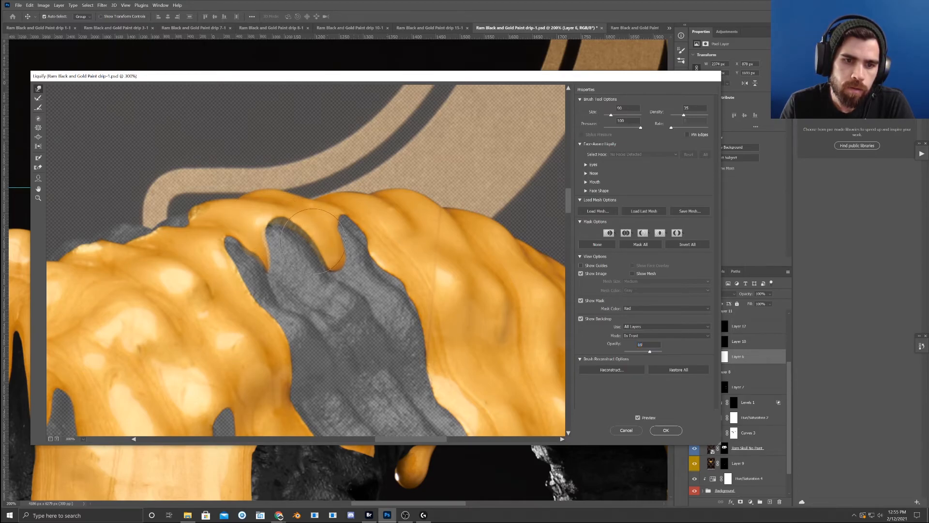
key(bracketleft)
key(bracketleft)
key(bracketleft)
key(bracketleft)
key(bracketleft)
key(bracketleft)
key(bracketleft)
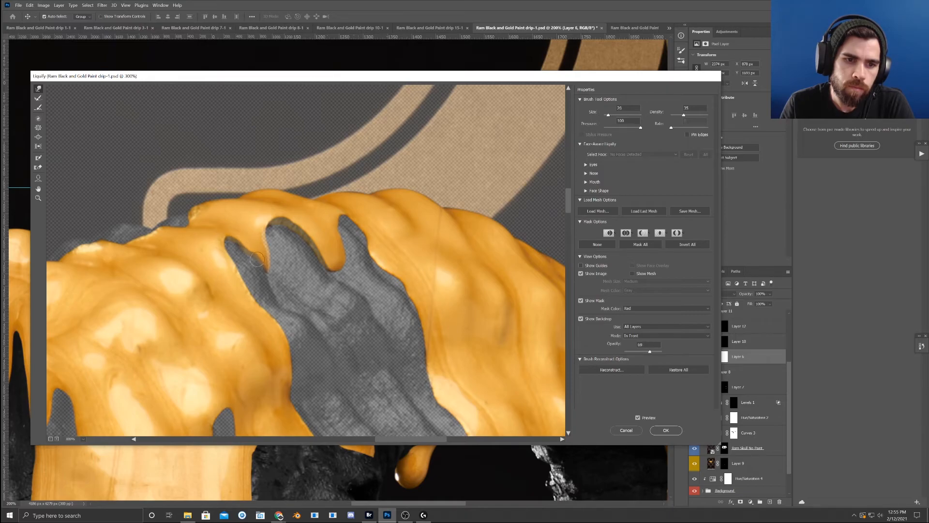
key(bracketright)
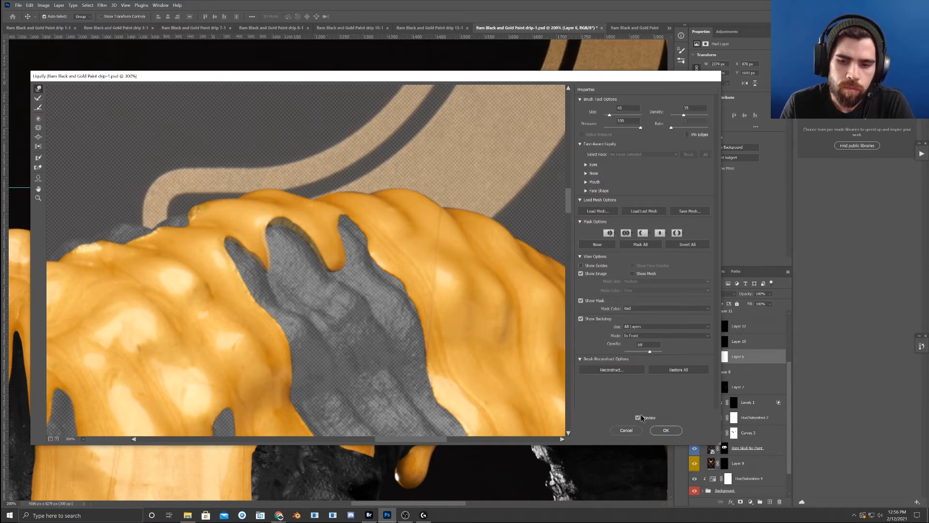
- Raise the backdrop opacity to 100 to check the reshaped drips against the artwork, and apply the Liquify changes
drag(649, 356, 663, 353)
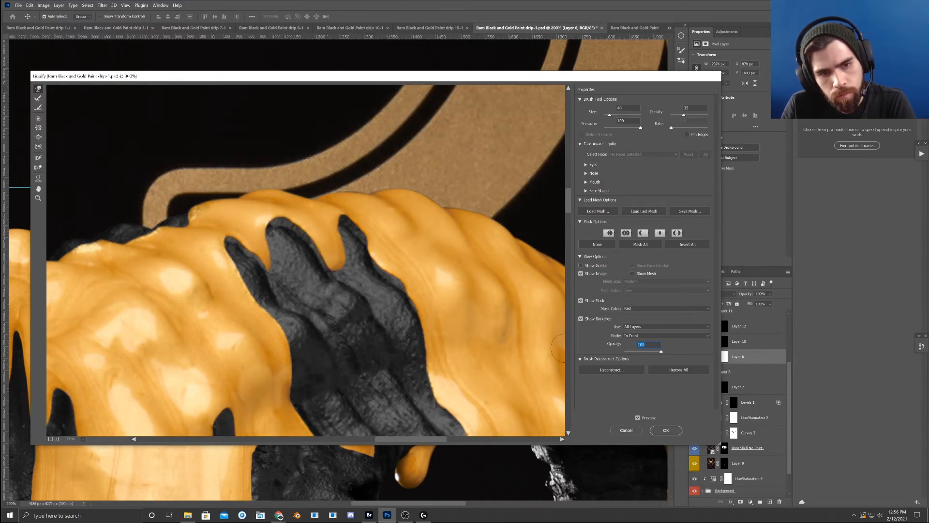
mouse_move(636, 355)
mouse_down()
mouse_move(651, 354)
mouse_move(620, 356)
mouse_move(673, 360)
mouse_up()
click(666, 430)
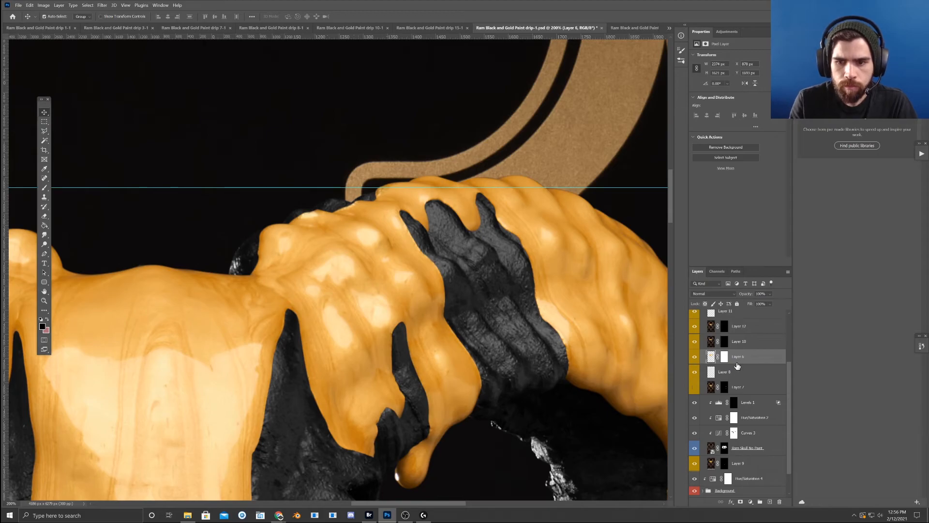
- Examine the whole ram skull artwork from afar and up close, covering both horns, the forehead, the drips and the patterned background
key(ctrl+minus)
key(ctrl+minus)
key(ctrl+minus)
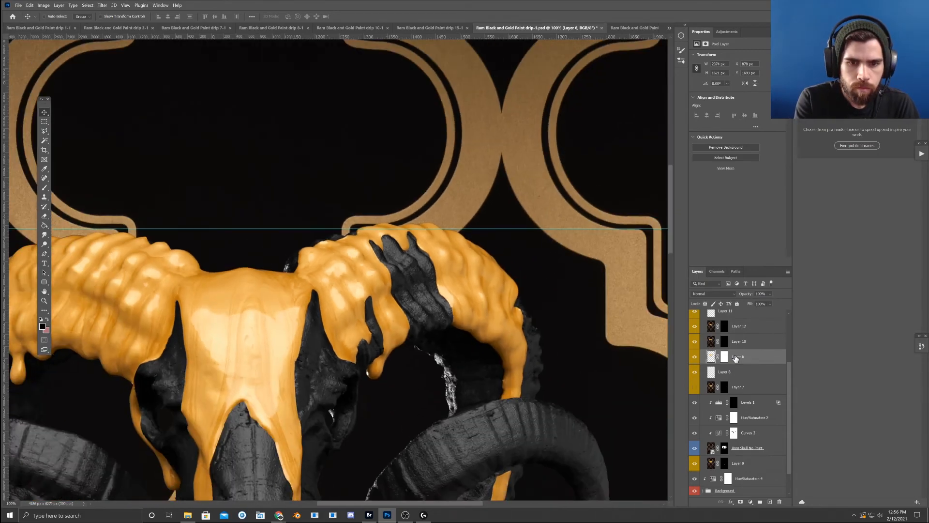
drag(475, 370, 538, 332)
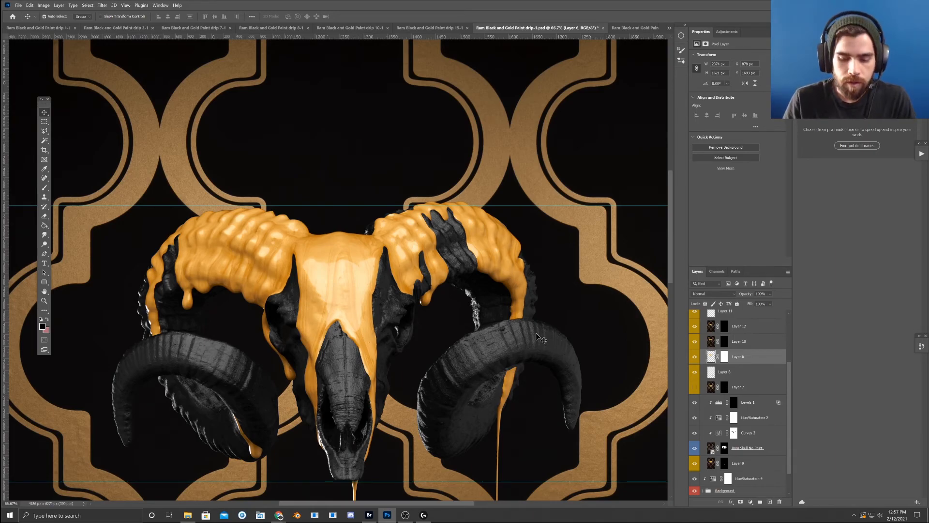
key(ctrl+plus)
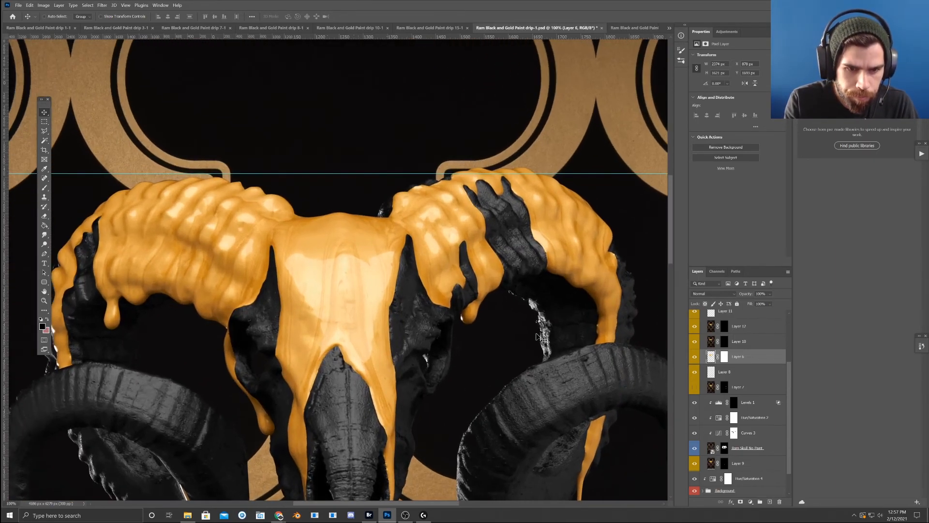
key(ctrl+plus)
key(ctrl+minus)
drag(537, 333, 558, 263)
scroll(754, 344, up, 3)
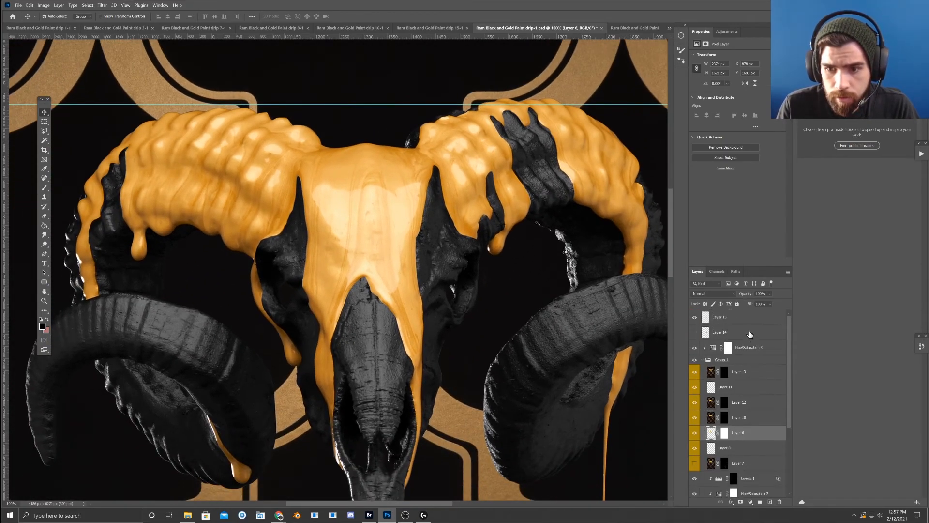
click(748, 319)
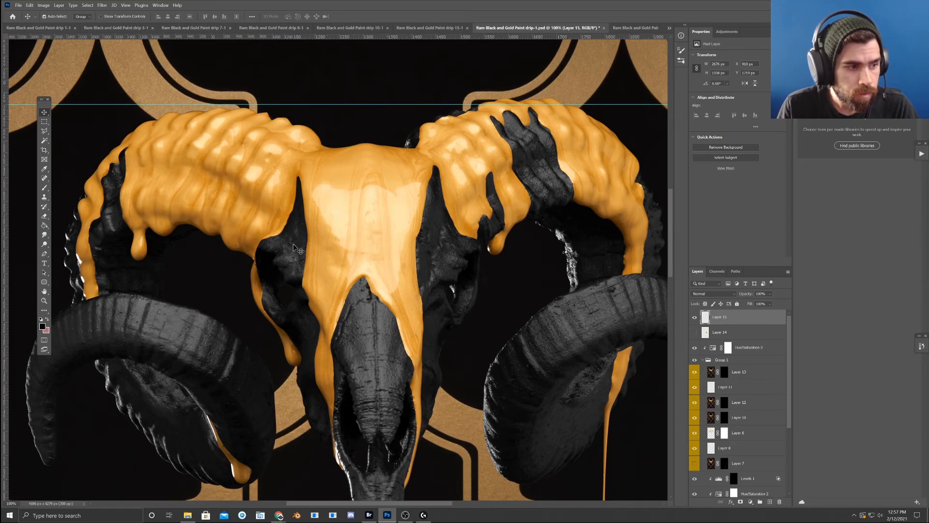
drag(401, 198, 401, 125)
drag(391, 313, 355, 372)
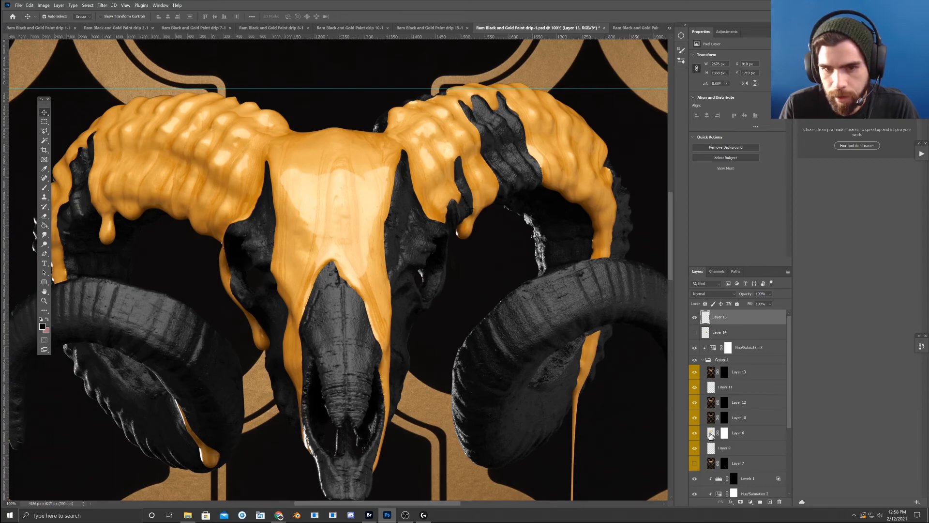
key(ctrl+minus)
key(ctrl+minus)
key(ctrl+minus)
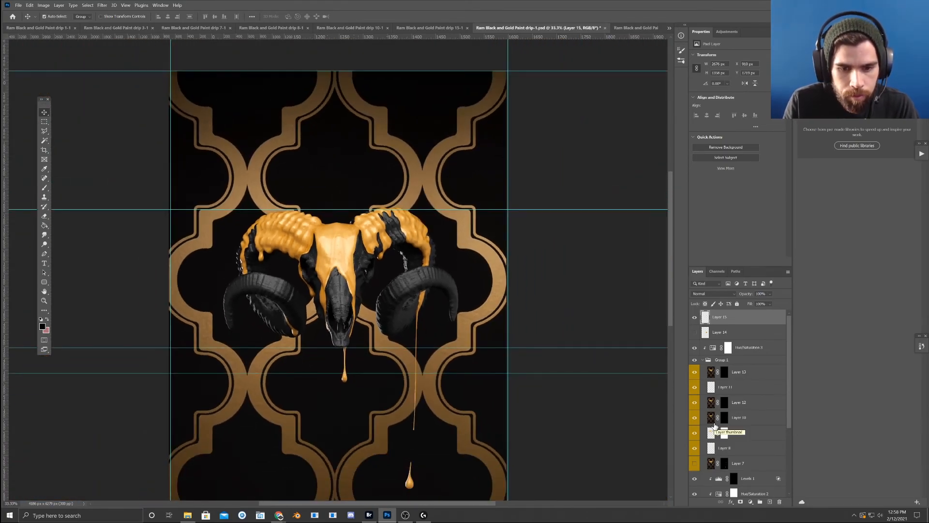
scroll(386, 295, down, 5)
drag(385, 294, 383, 413)
key(ctrl+plus)
key(ctrl+plus)
key(ctrl+plus)
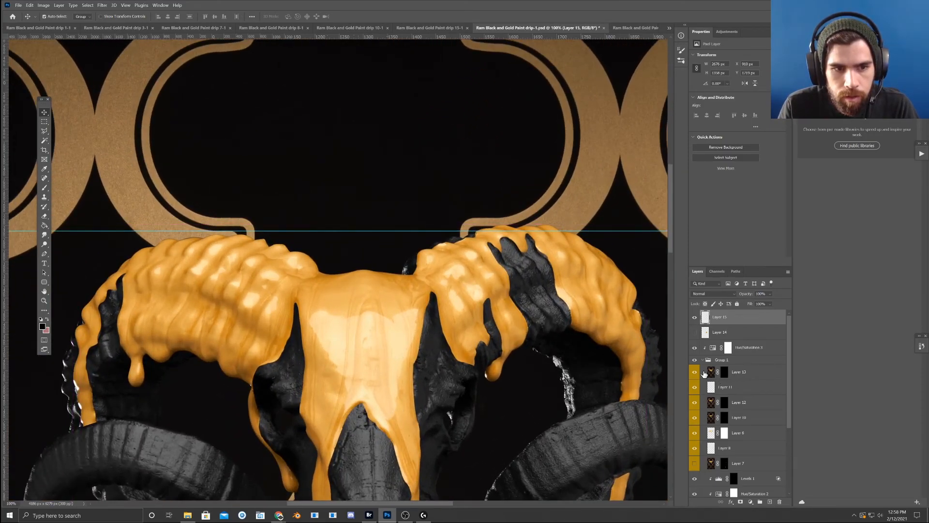
click(189, 241)
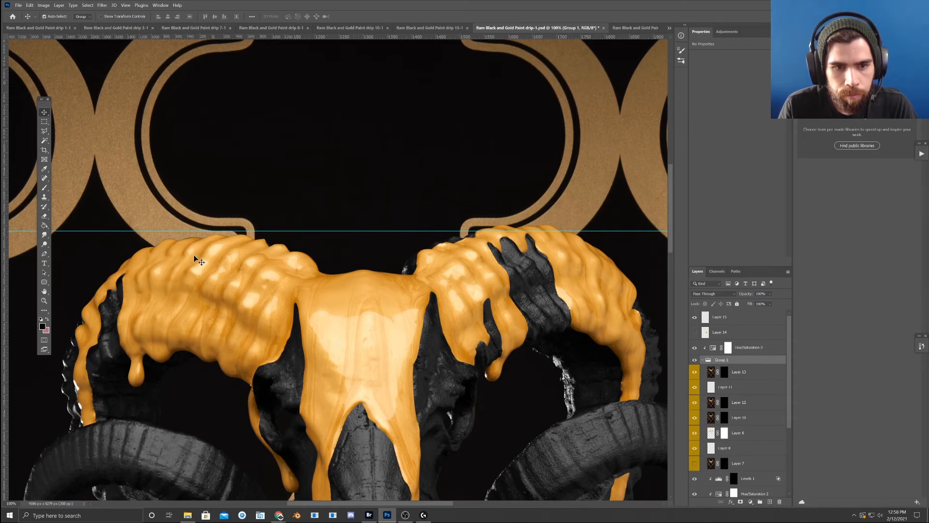
- Group all layers from Layer 15 down through Hue/Saturation 4, leaving out the Background group
click(750, 319)
scroll(722, 354, down, 5)
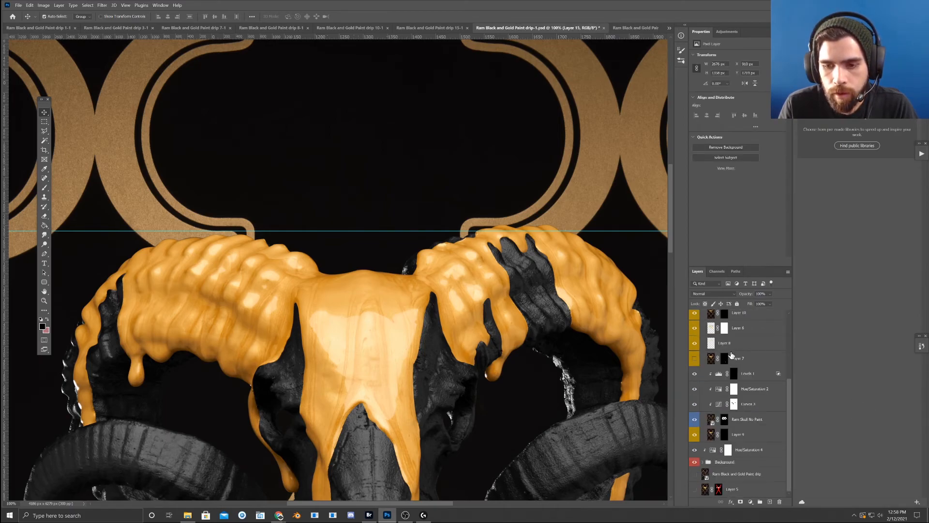
shift+click(766, 442)
key(ctrl+minus)
key(ctrl+minus)
key(ctrl+minus)
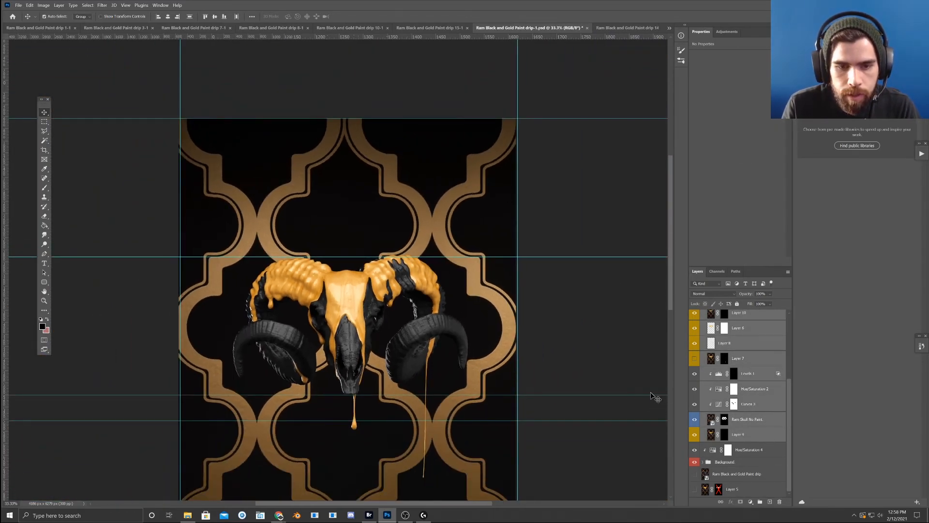
shift+click(771, 455)
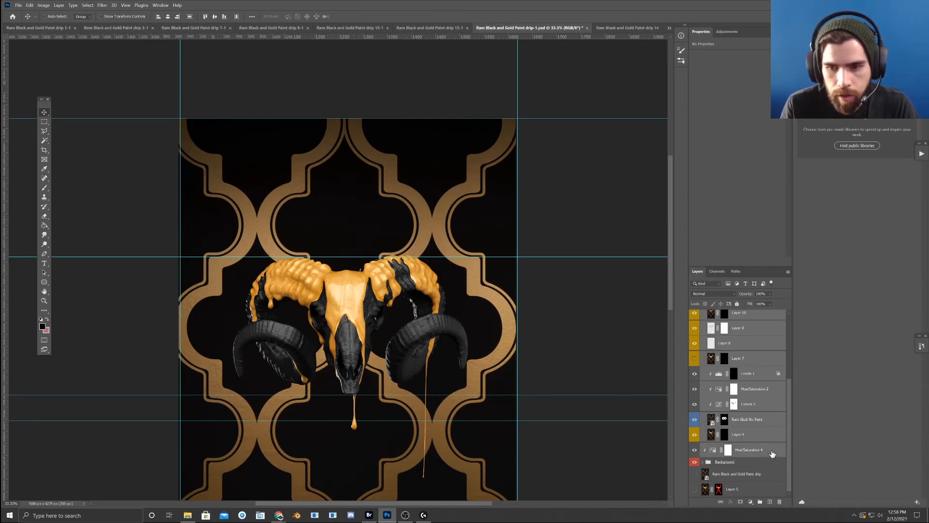
key(ctrl+g)
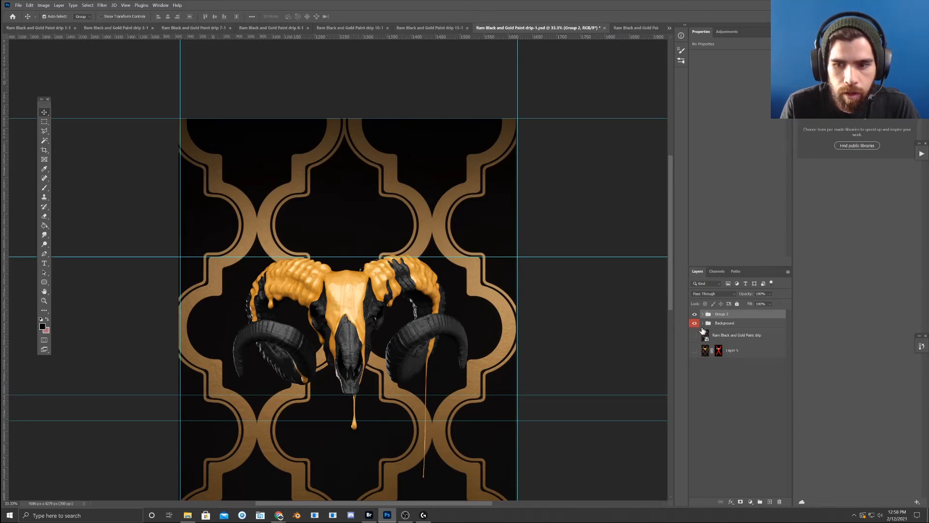
- Rotate the new skull group clockwise by about 1 degree
click(30, 6)
mouse_move(89, 166)
click(149, 176)
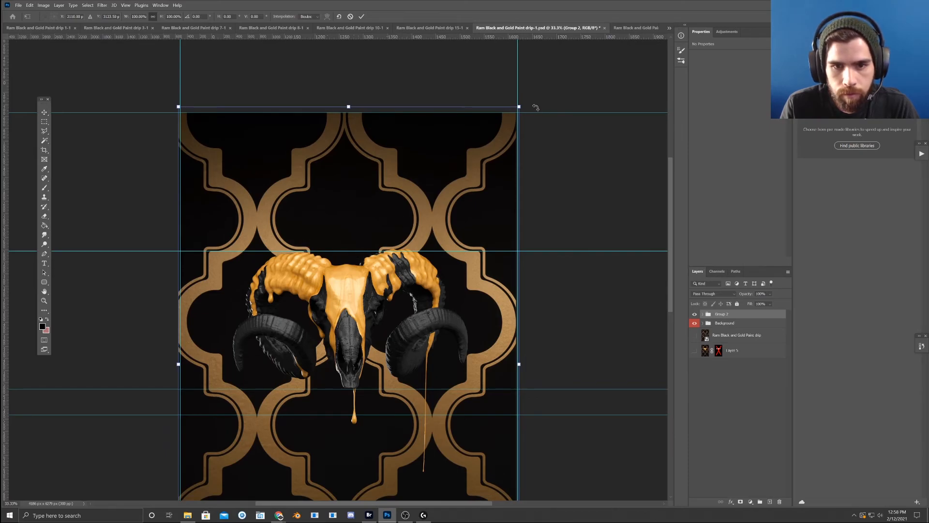
drag(535, 108, 546, 115)
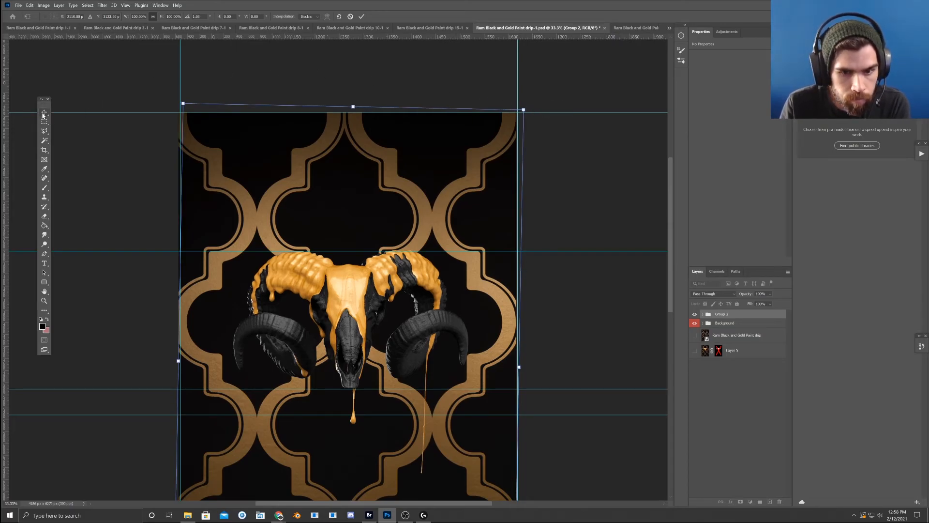
- Nudge the rotated skull group slightly left and down to X 2098 px and Y 3126.5 px
key(Left)
key(Left)
key(Left)
key(Left)
key(Left)
key(Left)
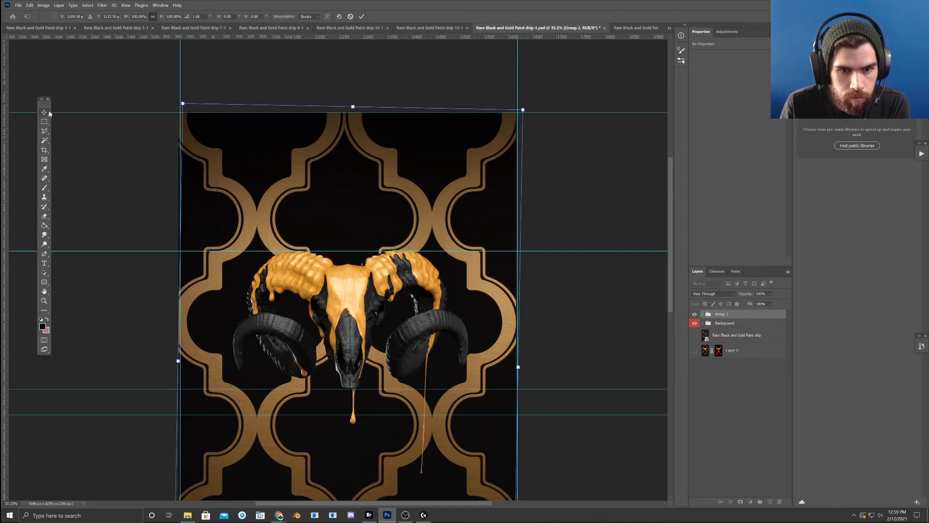
key(Left)
key(Left)
key(Left)
key(Left)
key(Left)
key(Left)
key(Down)
key(Down)
key(Down)
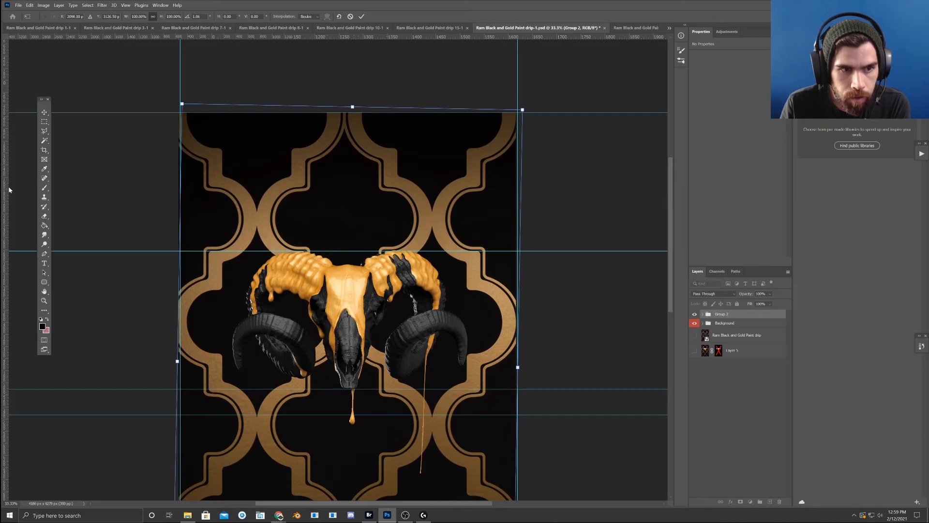
- Place a vertical guide down the middle of the skull and nudge the group horizontally against it to X 2095 px
drag(5, 189, 353, 201)
key(Right)
key(Right)
key(Right)
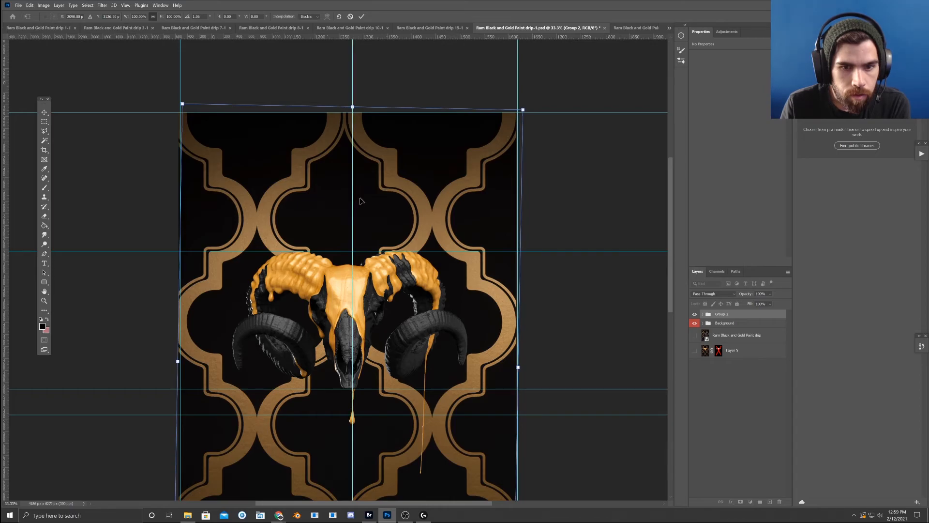
key(Right)
key(Right)
key(Right)
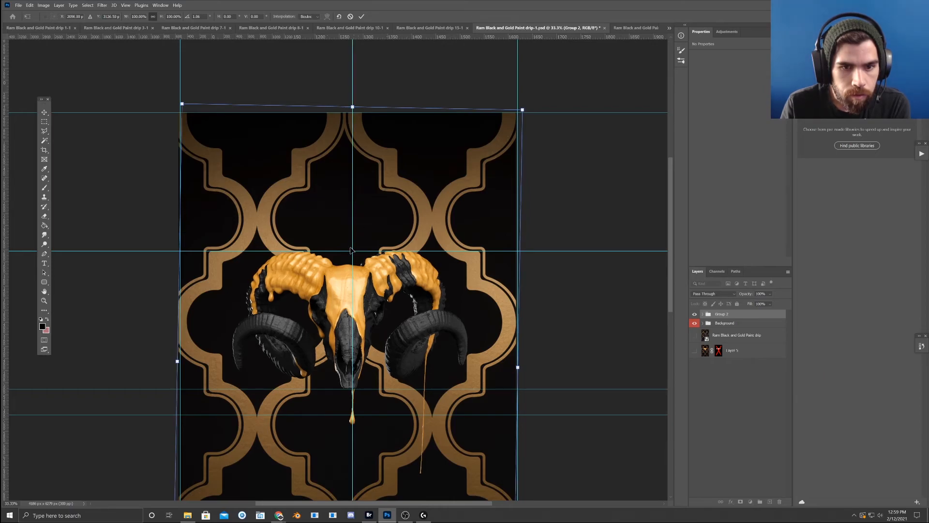
key(Left)
key(Left)
key(Left)
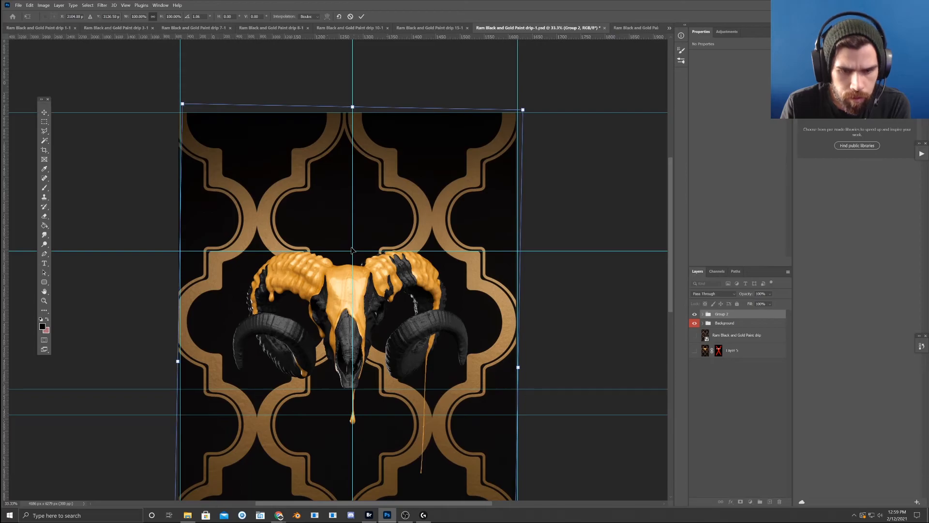
key(Left)
key(Left)
key(Left)
key(Left)
key(Left)
key(Left)
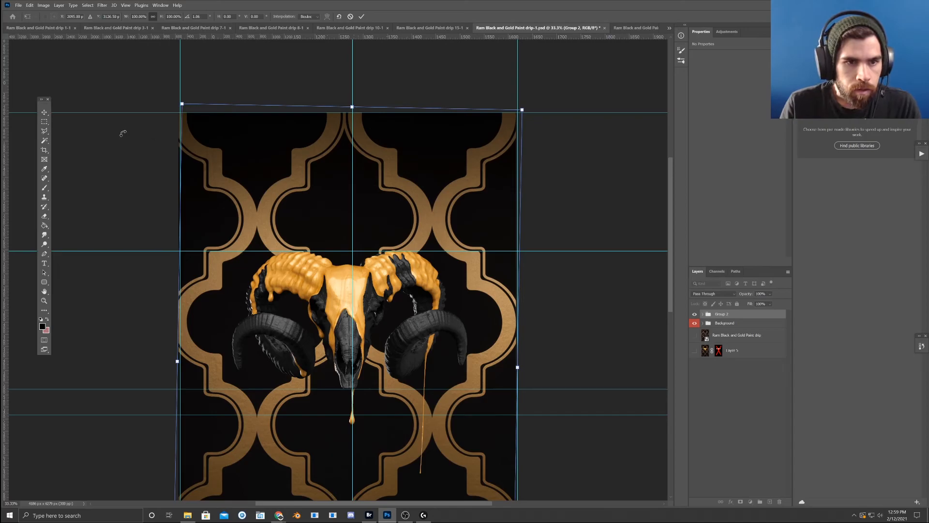
- Apply the skull group's transform and add a layer mask to Group 2
key(Return)
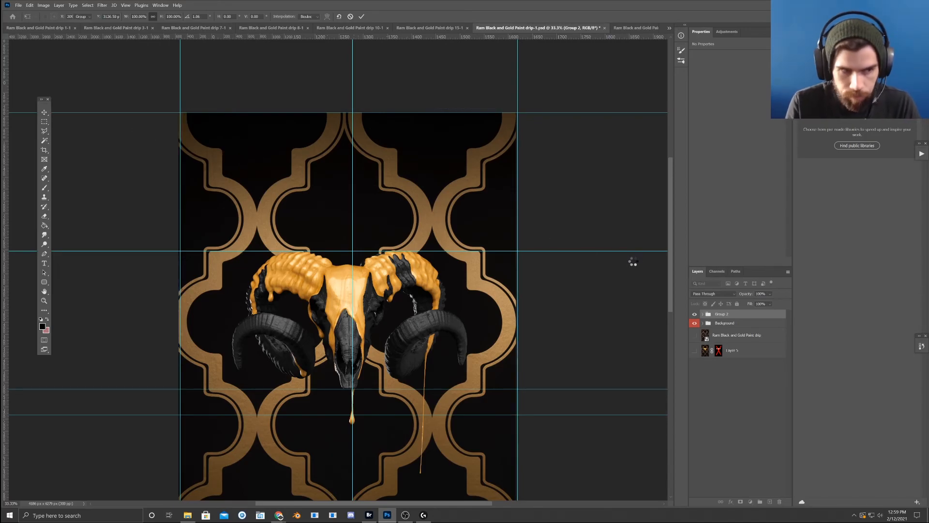
key(ctrl+plus)
key(ctrl+plus)
key(ctrl+plus)
key(ctrl+plus)
key(ctrl+plus)
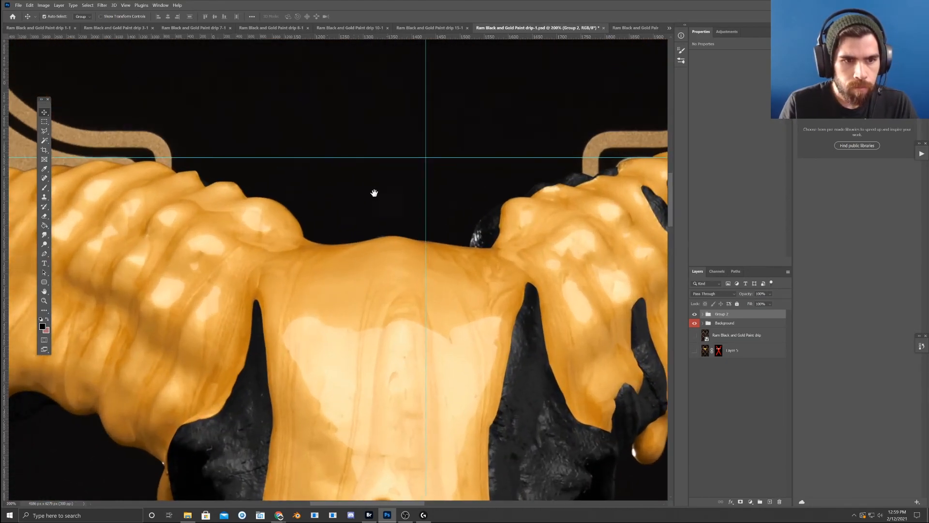
drag(20, 178, 326, 264)
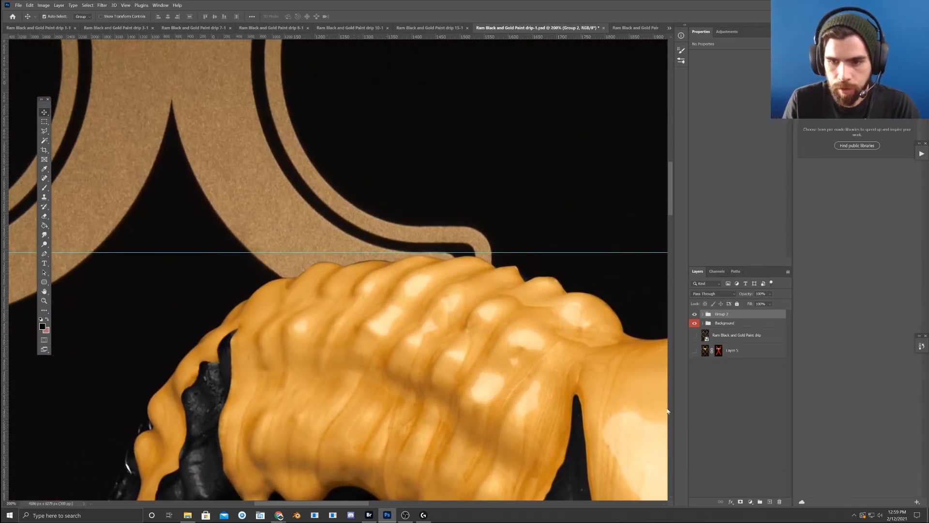
click(740, 502)
- Start a Pen path along the upper edge of the left gold horn, tracing the first ridges where it overlaps the bronze pattern
click(44, 253)
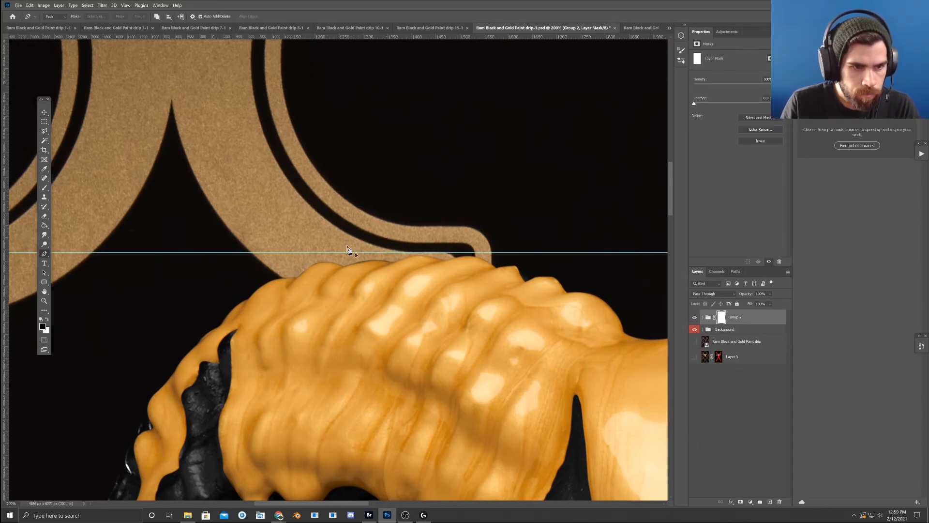
key(ctrl+plus)
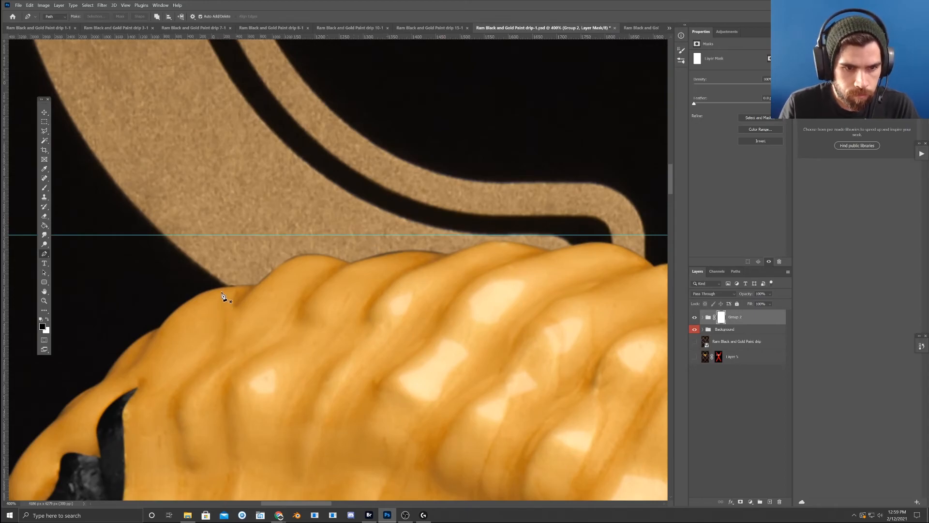
click(220, 288)
drag(254, 285, 242, 285)
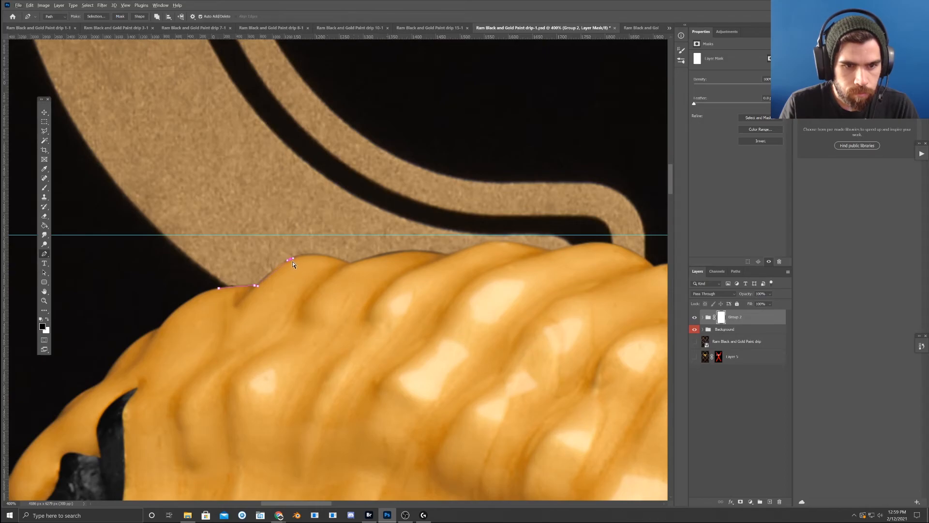
click(298, 257)
click(276, 262)
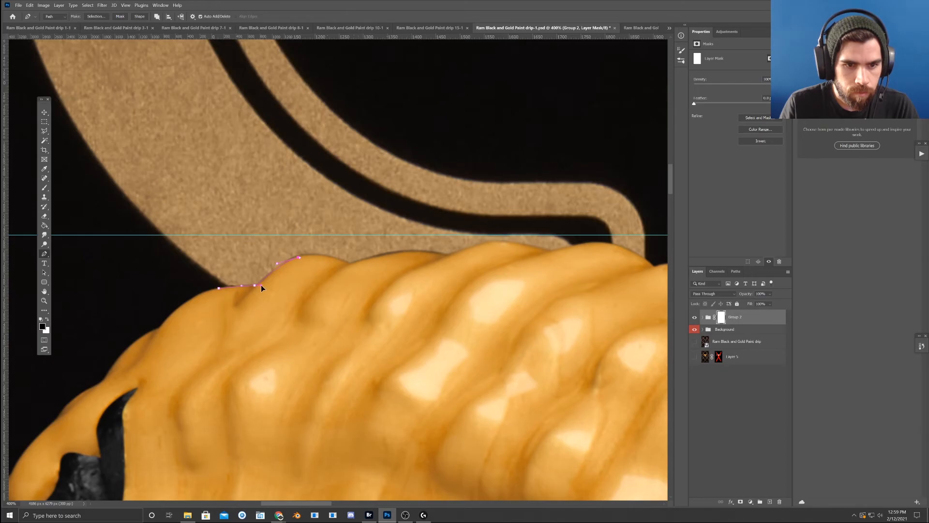
drag(277, 263, 273, 265)
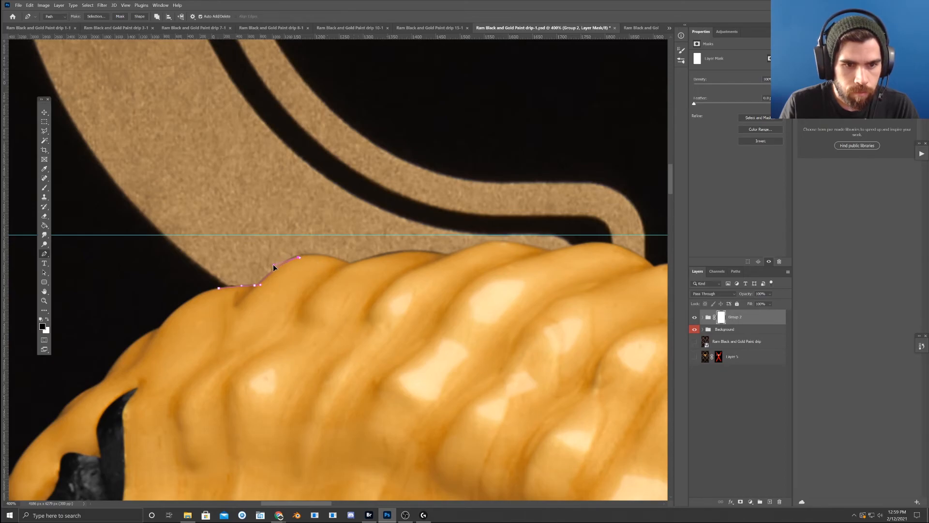
click(348, 263)
drag(347, 263, 321, 251)
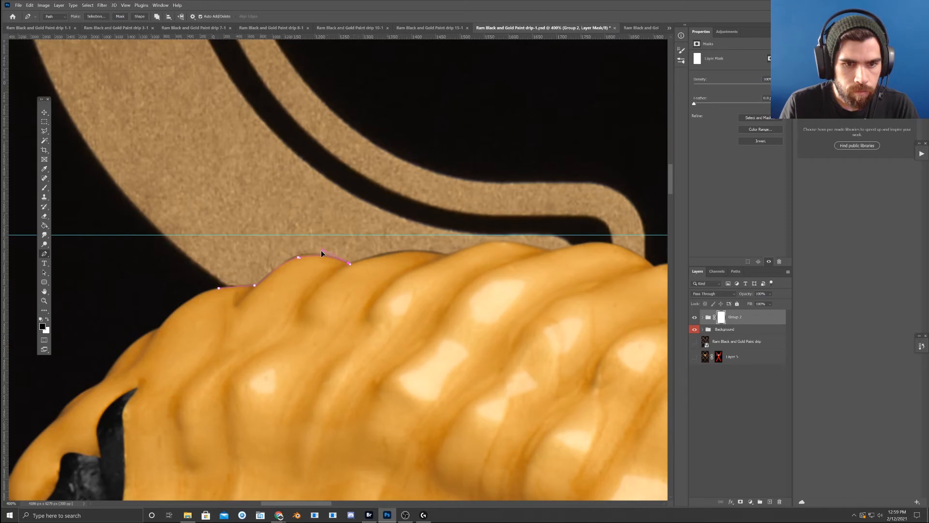
- Continue the path rightward over the left horn's next ridges to the far edge of the bronze pattern
click(408, 253)
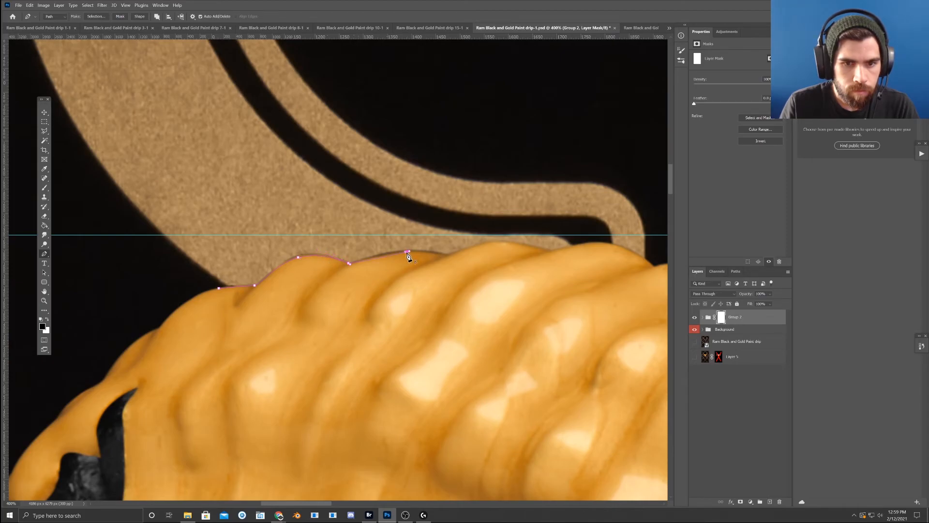
click(377, 254)
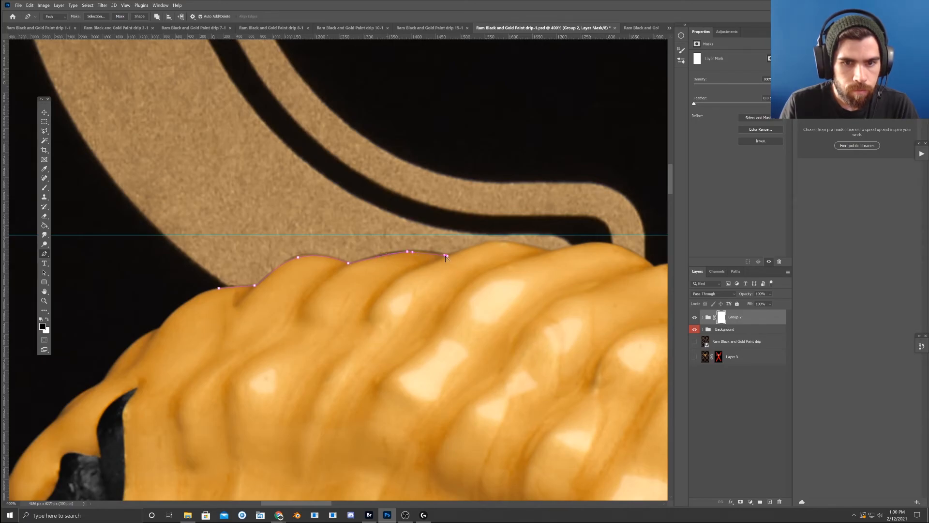
drag(427, 251, 425, 251)
drag(479, 260, 379, 273)
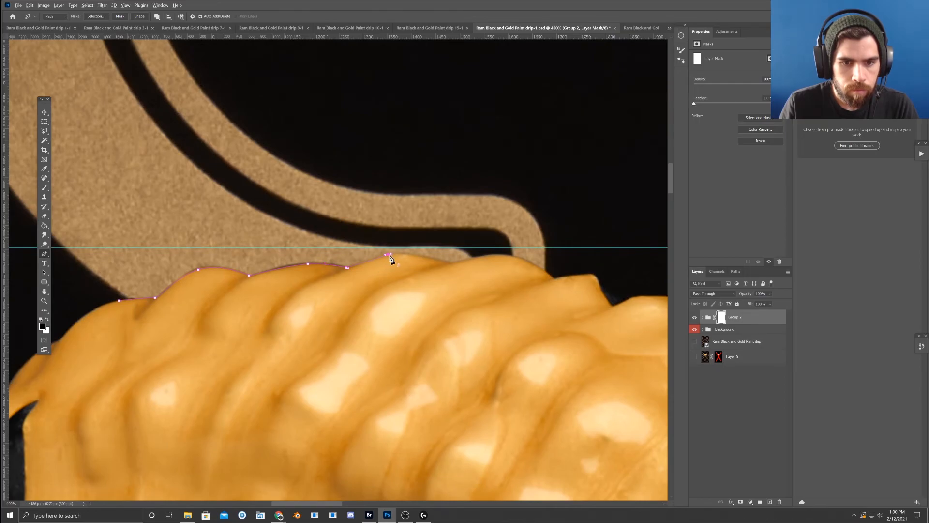
click(364, 260)
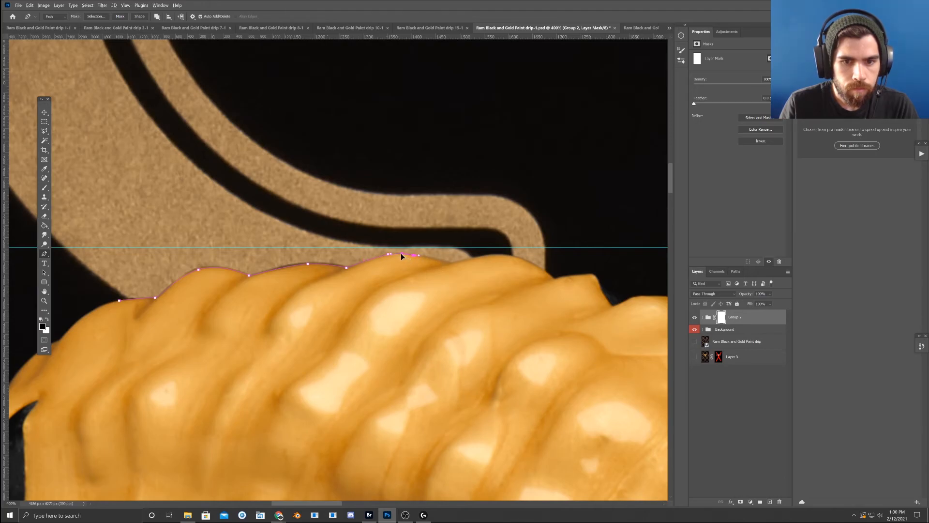
drag(475, 264, 354, 270)
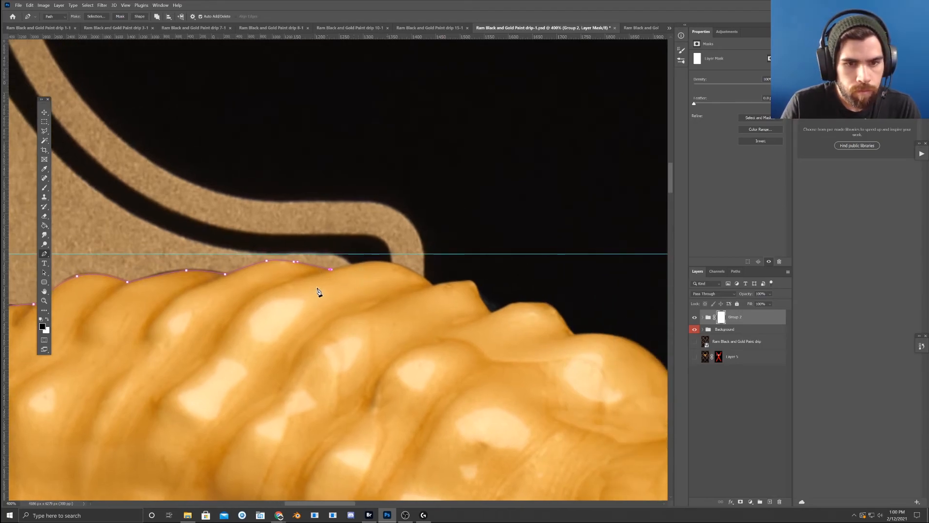
click(363, 262)
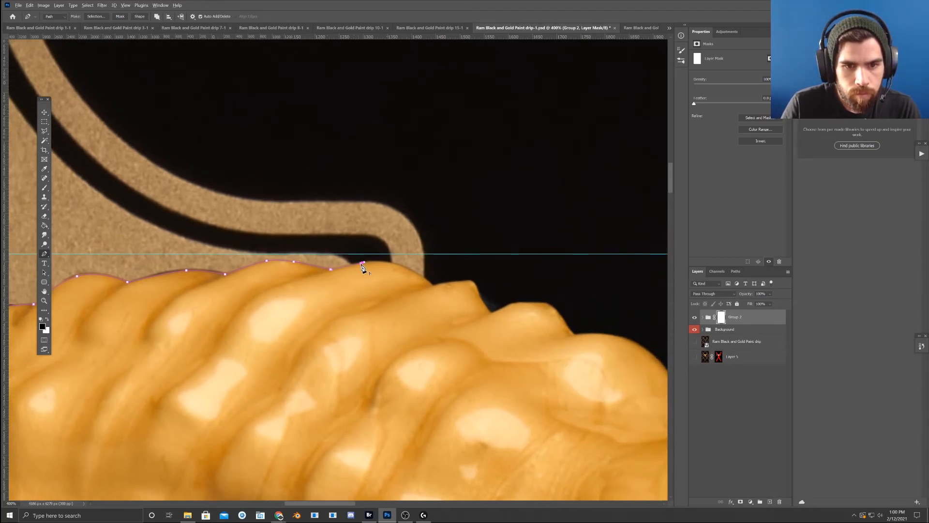
drag(382, 277, 343, 270)
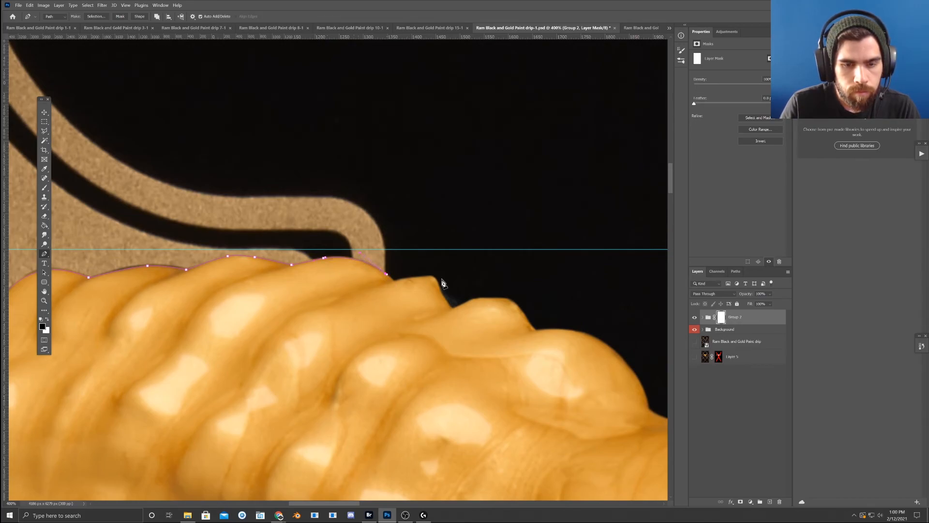
- Extend the path over the small peaked ridge beyond the bronze pattern and adjust its anchors to hug the gold edge
key(ctrl+minus)
key(ctrl+minus)
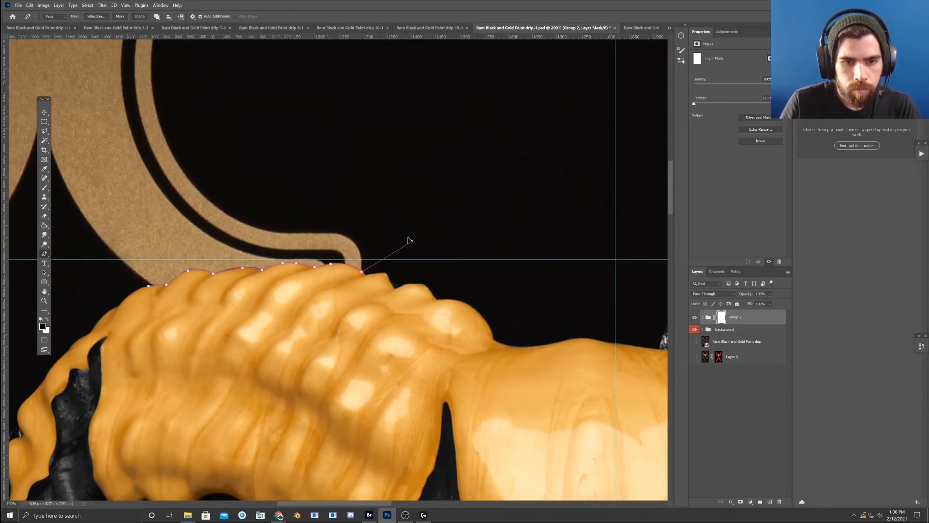
click(376, 272)
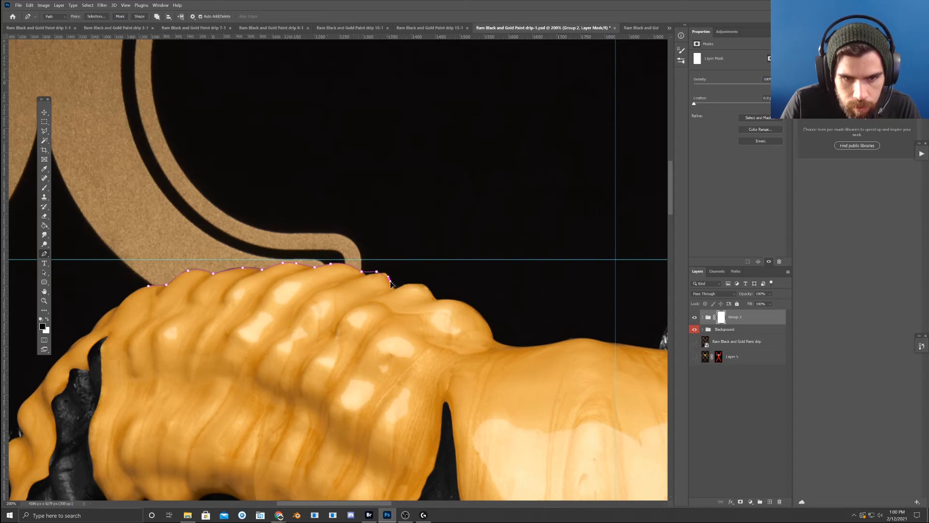
click(393, 283)
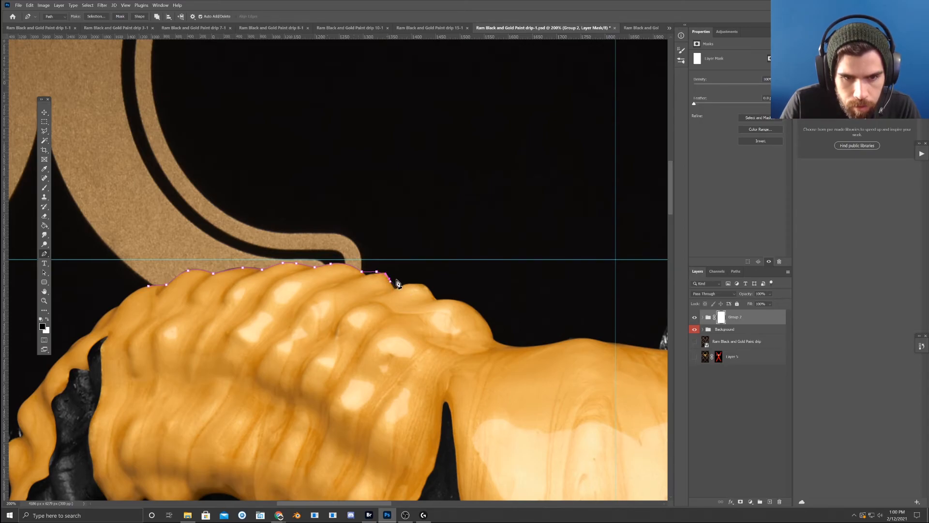
key(ctrl+plus)
key(ctrl+plus)
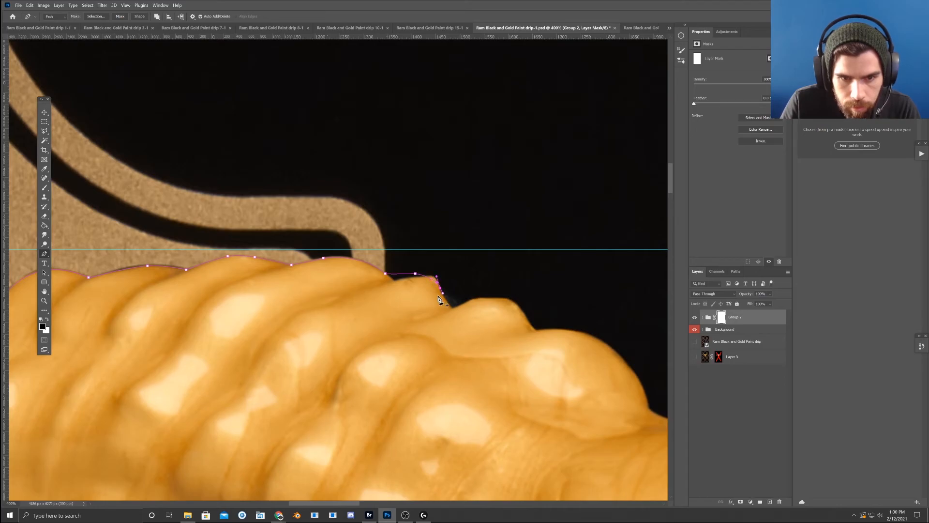
click(418, 276)
click(439, 287)
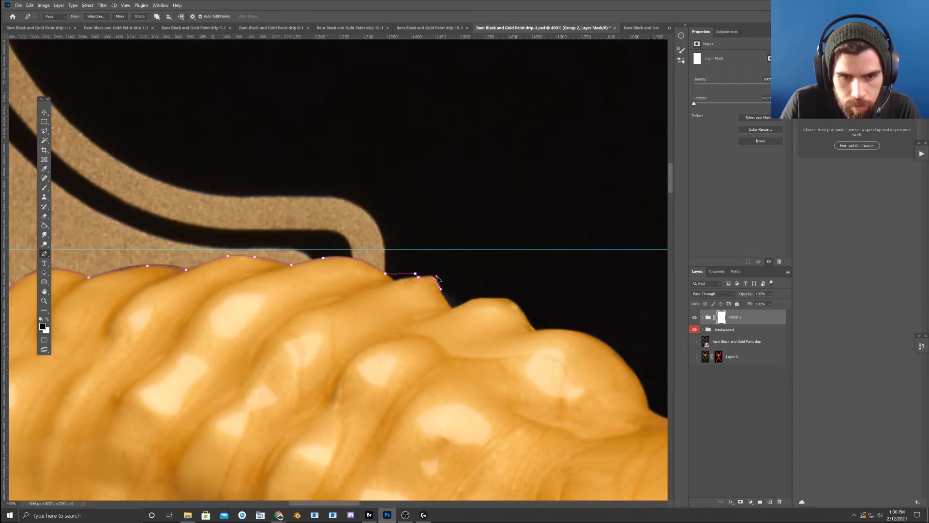
- Loop the path back through the background above the left horn and close it at its starting point
click(465, 282)
drag(448, 230, 439, 223)
drag(426, 218, 414, 213)
drag(324, 206, 544, 219)
click(311, 193)
click(221, 222)
drag(189, 240, 178, 252)
drag(167, 281, 172, 290)
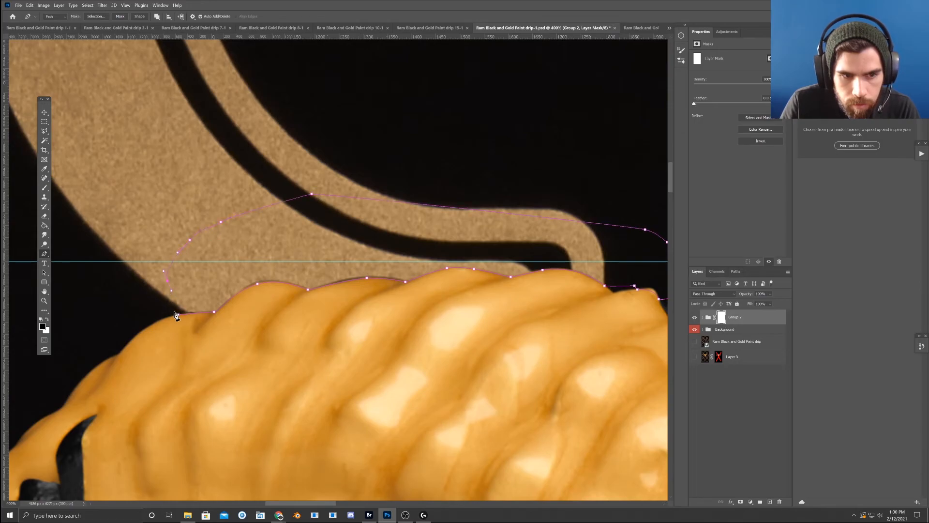
click(178, 315)
- Convert the path to a selection with a 0.3 px feather, fill it with black on Group 2's mask, and deselect
right_click(206, 288)
click(232, 318)
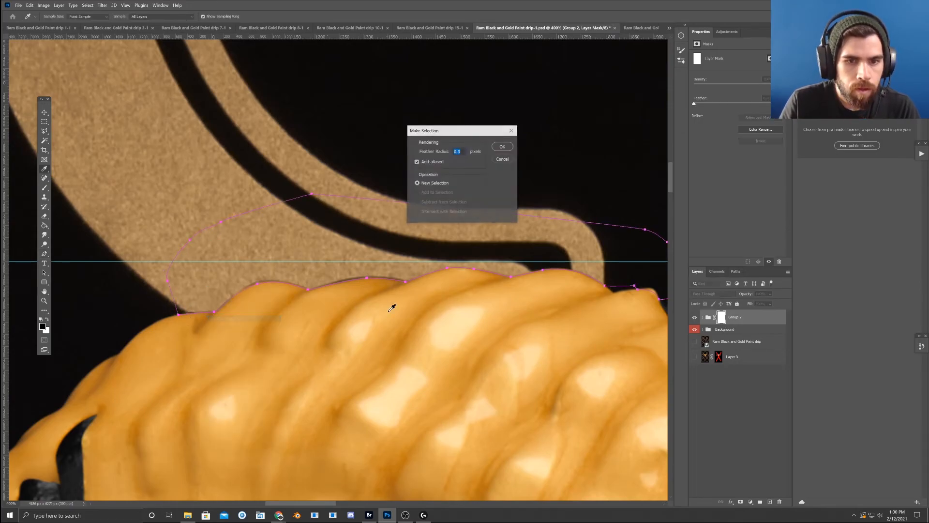
click(502, 147)
key(g)
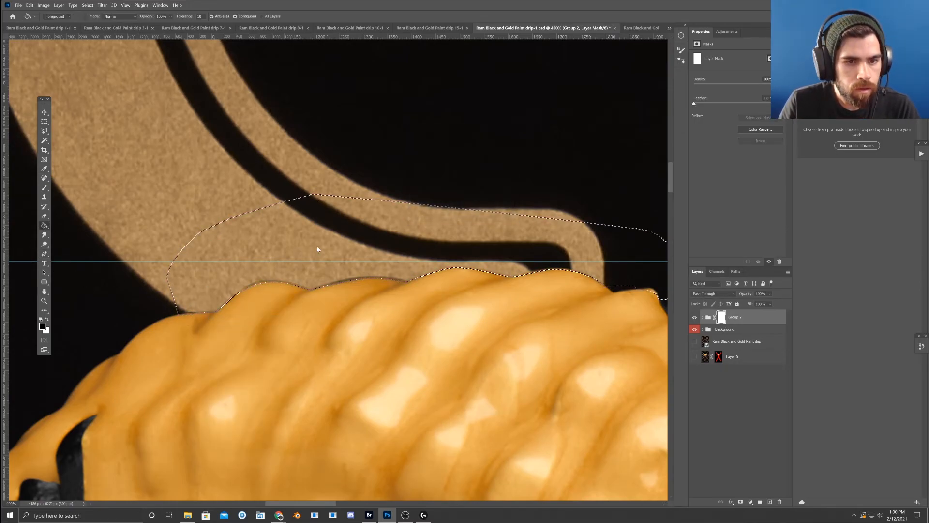
click(44, 122)
click(189, 136)
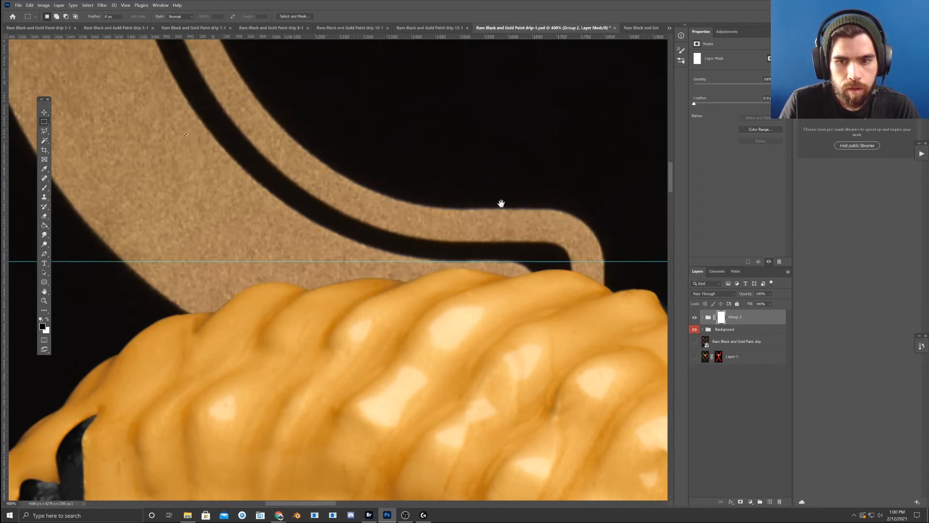
- Ready a smaller brush with white foreground for Group 2's mask and clear the stray leftover selection
drag(493, 203, 360, 184)
click(44, 188)
key(bracketleft)
key(bracketleft)
key(bracketleft)
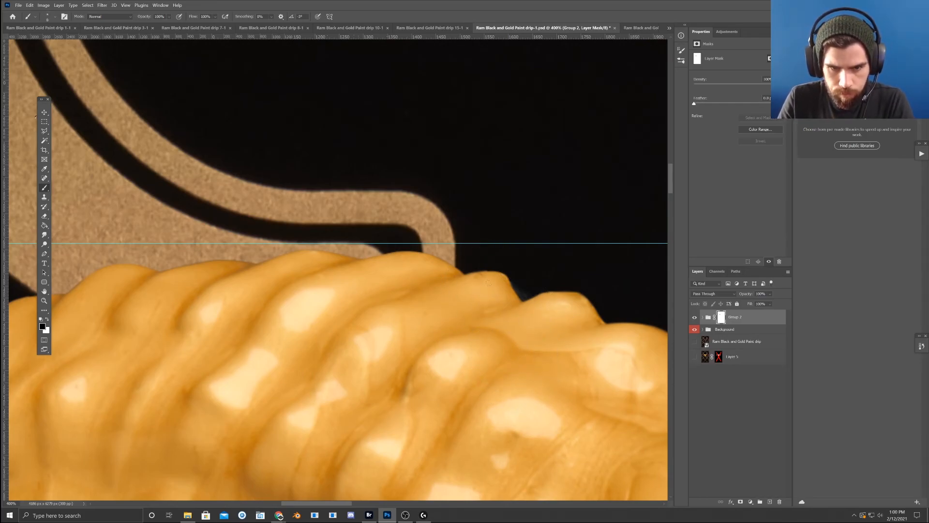
key(x)
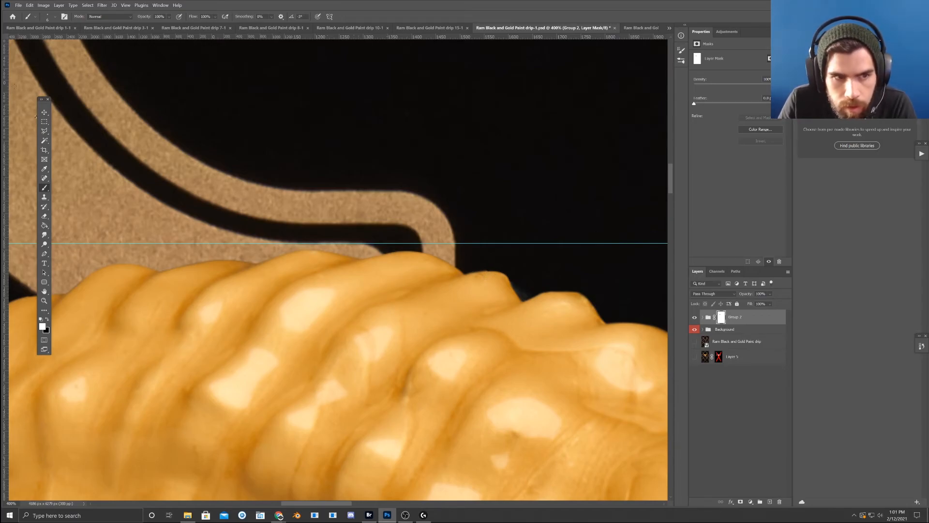
click(42, 122)
click(140, 144)
click(44, 188)
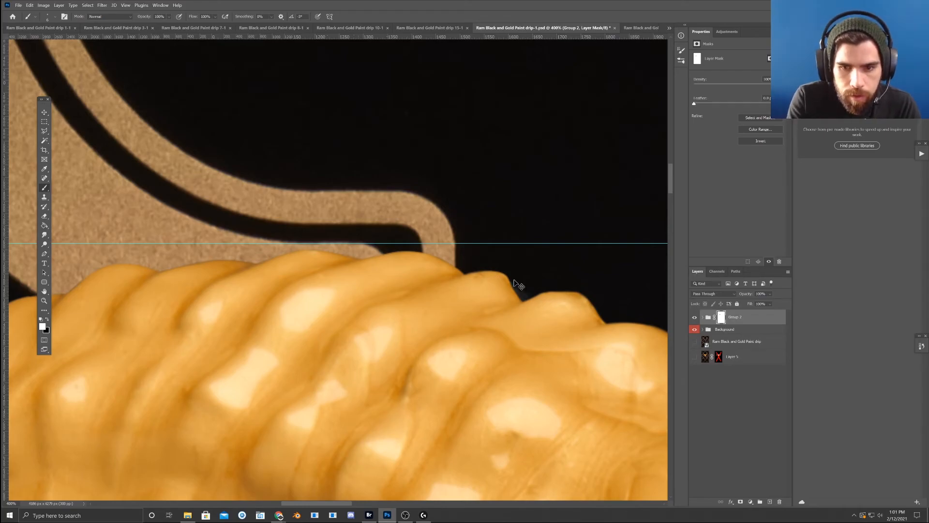
- Add an empty layer above Group 2 and a Curves adjustment layer over it, lowering the curve's highlights to darken the image
drag(562, 339, 332, 195)
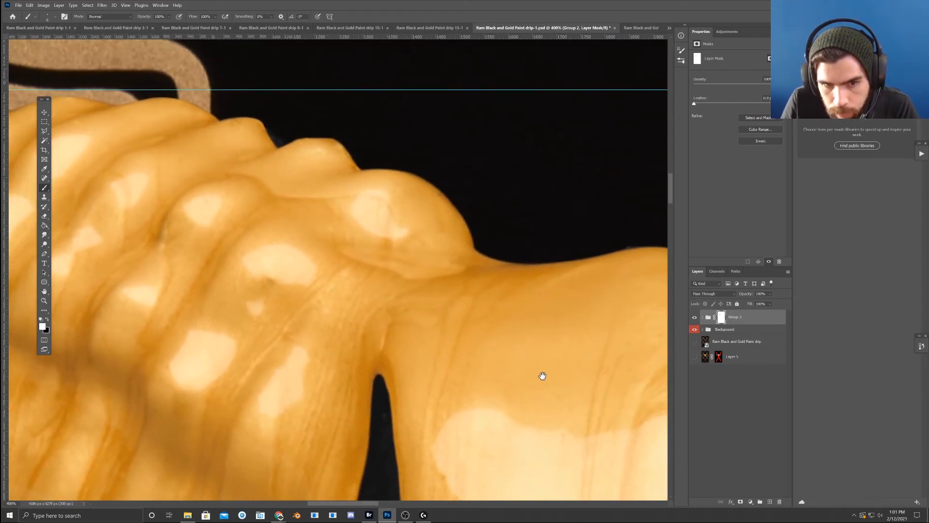
key(ctrl+minus)
key(ctrl+minus)
key(ctrl+minus)
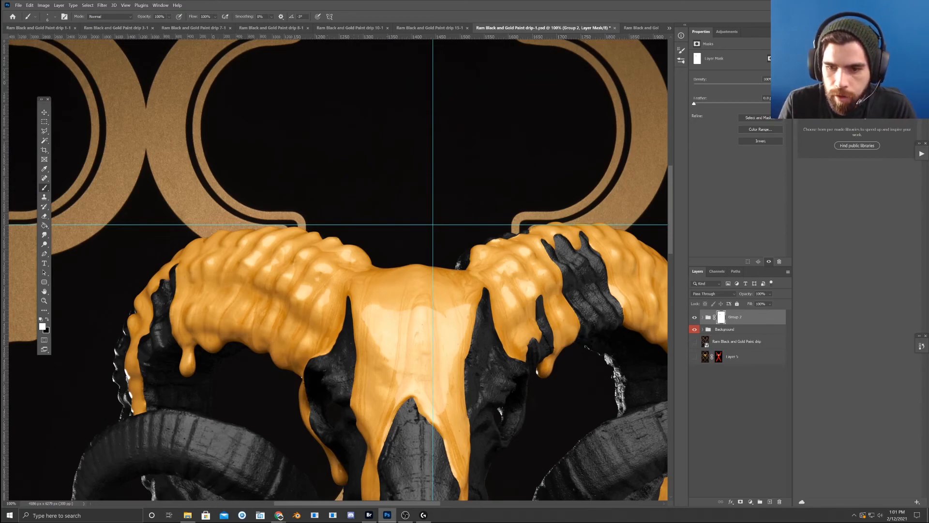
click(769, 501)
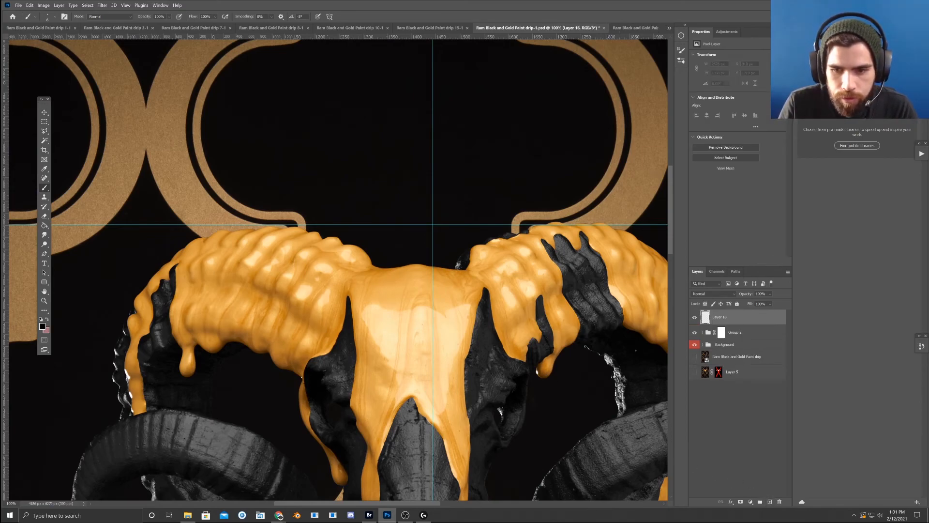
click(750, 502)
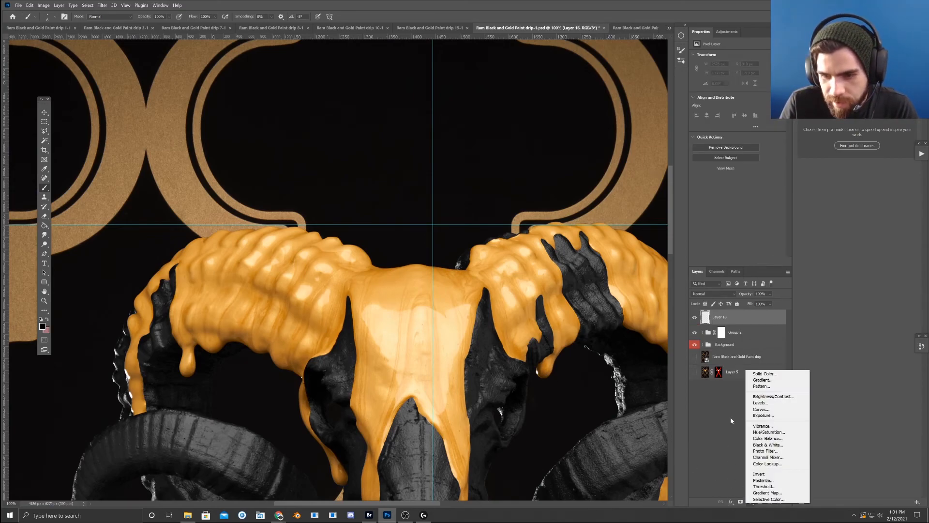
click(774, 409)
click(765, 93)
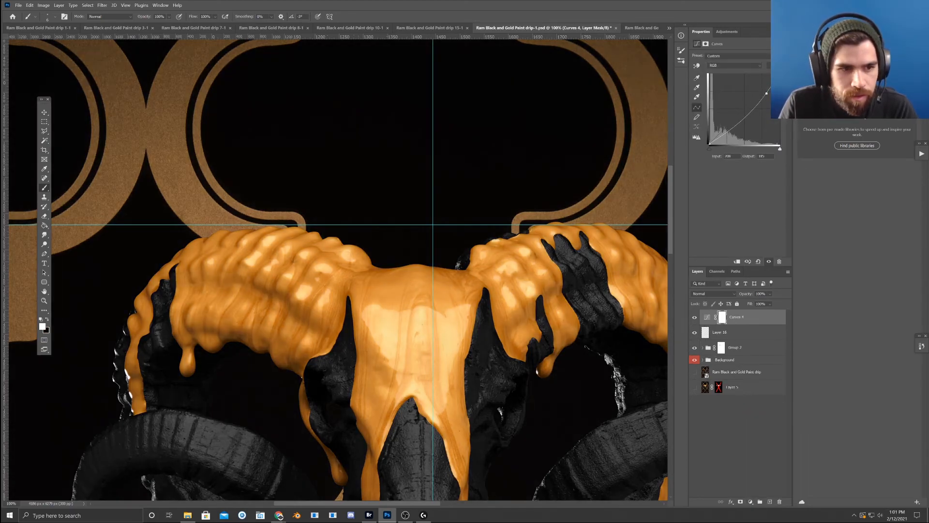
- Fill the new Curves layer's mask with black and ready a white brush for painting on it
click(44, 225)
key(x)
click(370, 272)
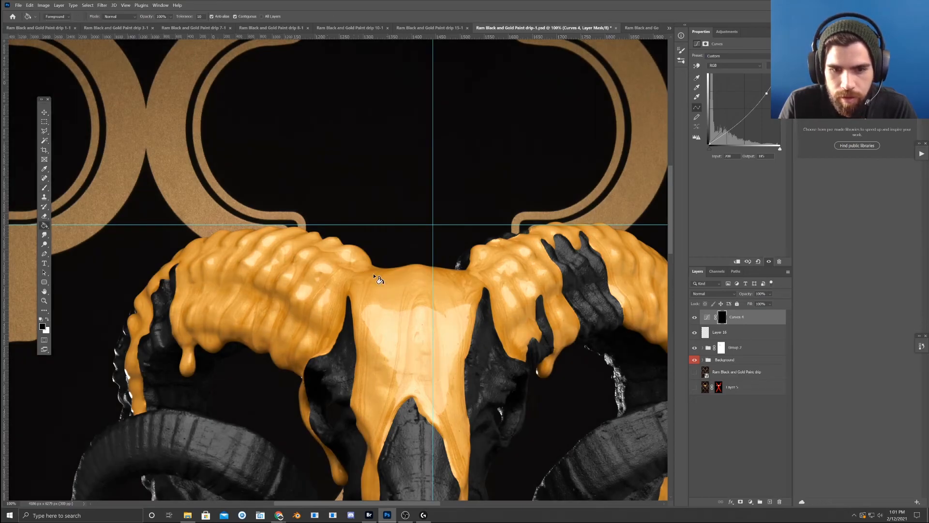
click(44, 187)
key(x)
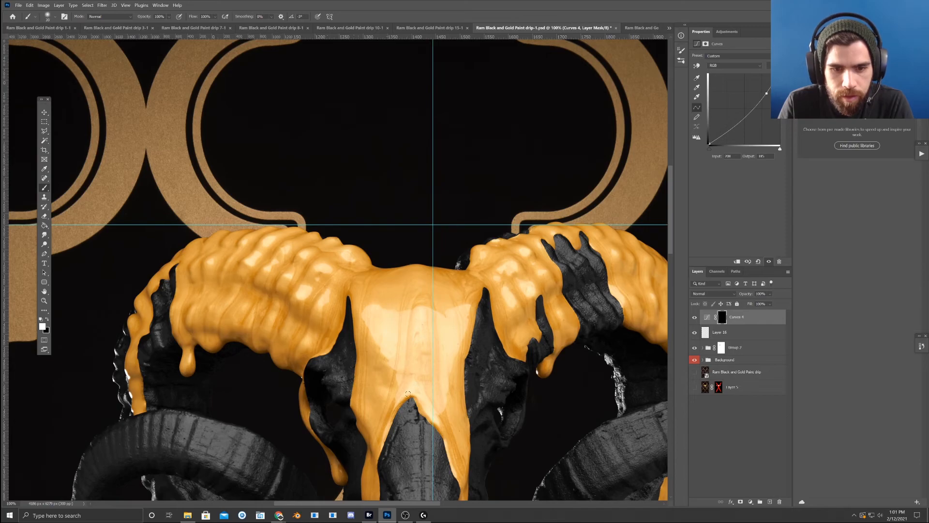
- Enlarge the brush and paint white on the Curves 4 mask over the bright highlight on the skull's forehead
key(bracketright)
key(bracketright)
mouse_move(409, 392)
mouse_down()
mouse_move(431, 412)
mouse_move(431, 335)
mouse_move(426, 393)
mouse_move(402, 340)
mouse_move(397, 374)
mouse_move(371, 316)
mouse_move(397, 324)
mouse_move(387, 318)
mouse_move(430, 318)
mouse_move(423, 347)
mouse_move(447, 326)
mouse_move(434, 366)
mouse_move(448, 351)
mouse_move(446, 360)
mouse_move(464, 312)
mouse_up()
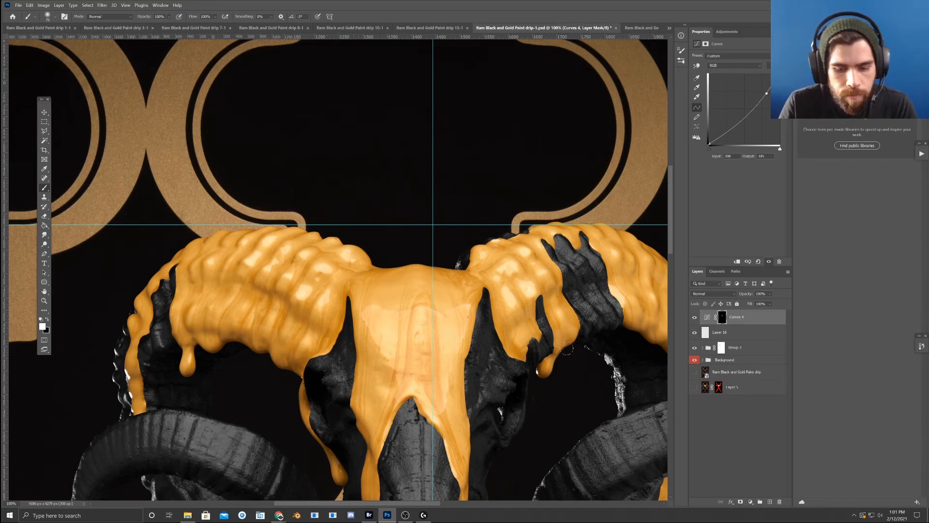
- Raise the Curves 4 highlight point to weaken its darkening, and hide that adjustment layer
key(ctrl+minus)
key(ctrl+minus)
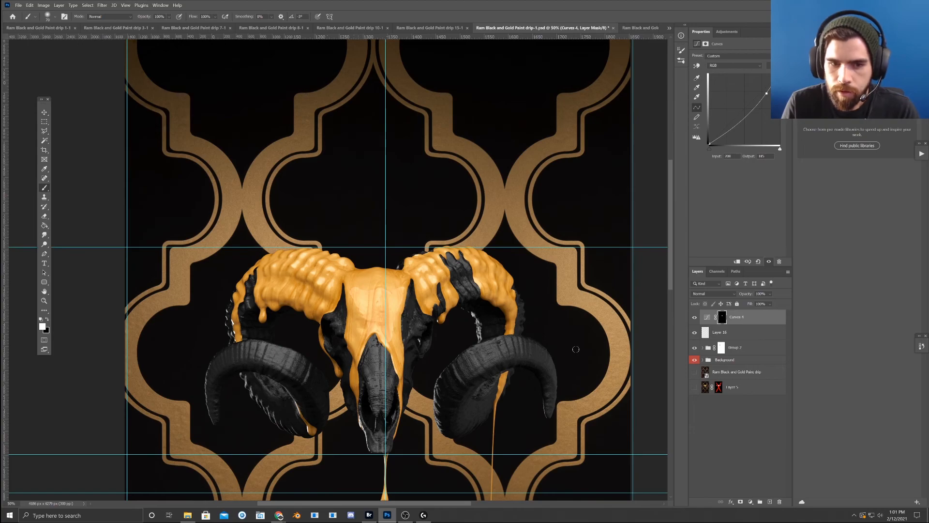
drag(766, 96, 763, 92)
mouse_move(743, 322)
mouse_down()
mouse_move(771, 498)
mouse_move(754, 323)
mouse_up()
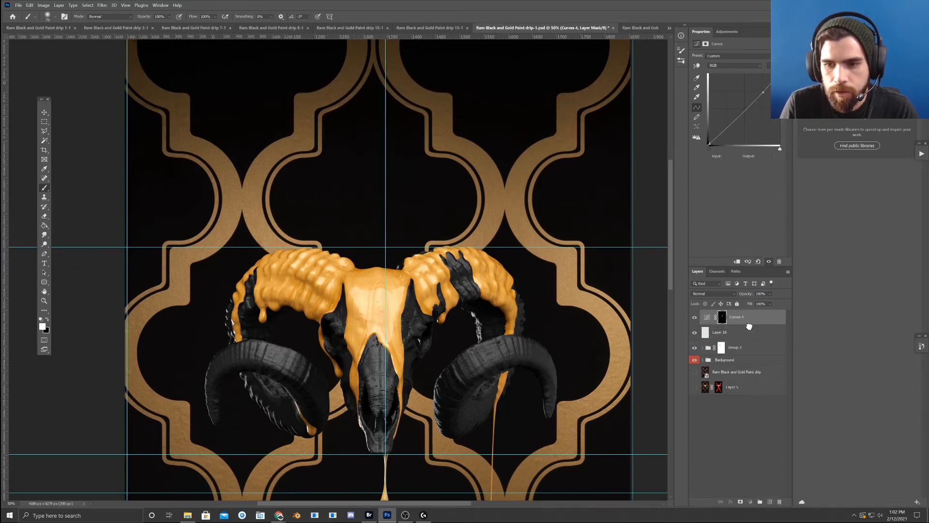
click(695, 318)
- Add an empty layer above Curves 4 and ready the Clone Stamp with an enlarged brush over the forehead
key(ctrl+plus)
key(ctrl+plus)
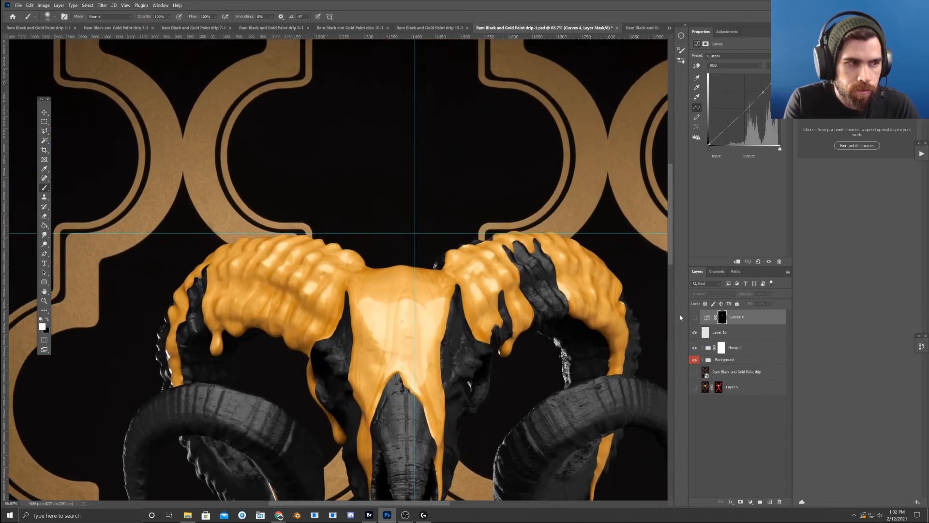
key(ctrl+plus)
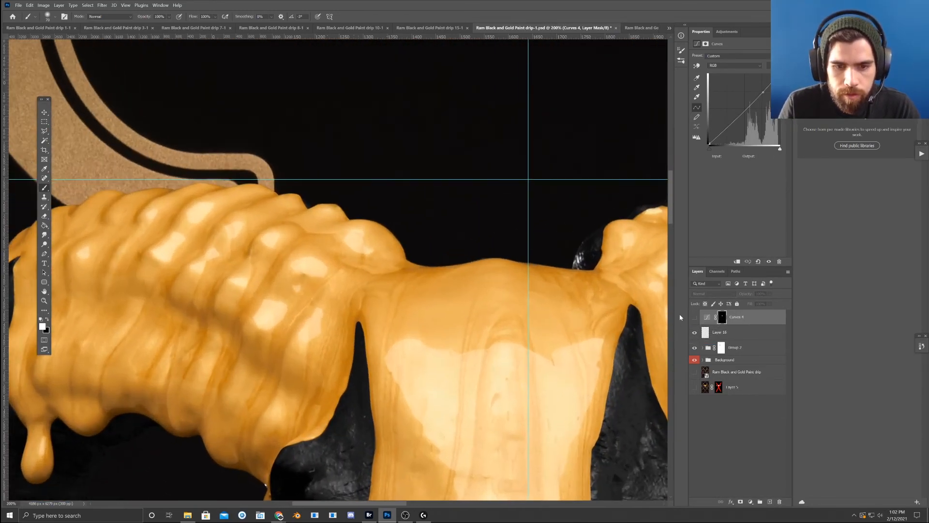
click(770, 502)
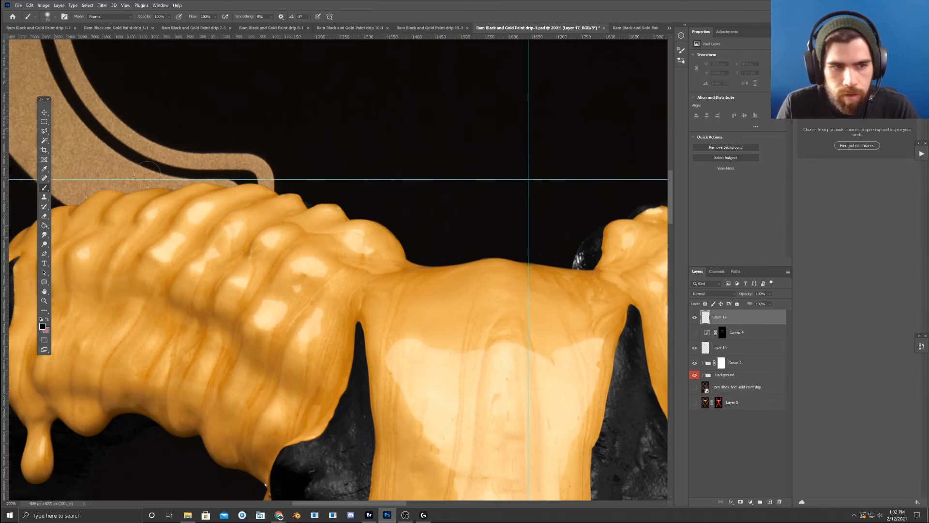
click(45, 196)
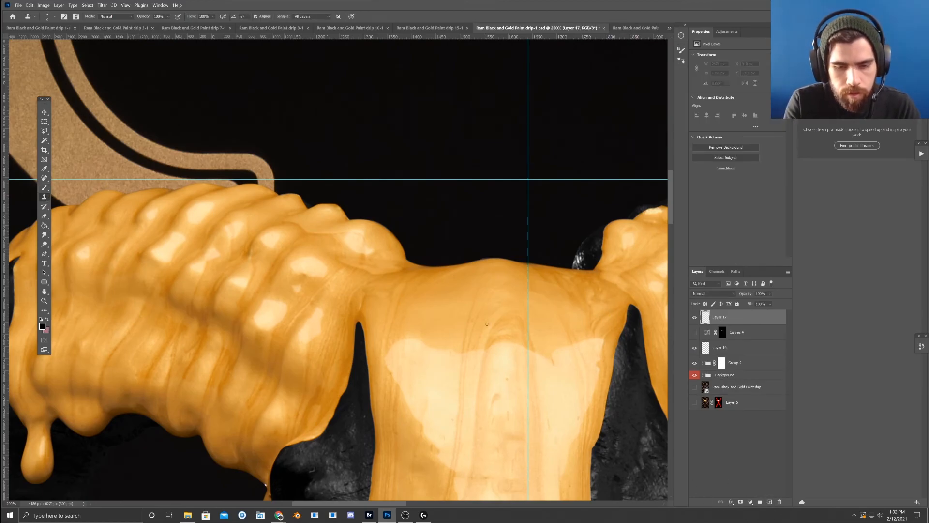
key(bracketright)
key(bracketright)
key(bracketright)
key(bracketright)
key(bracketright)
alt+click(463, 339)
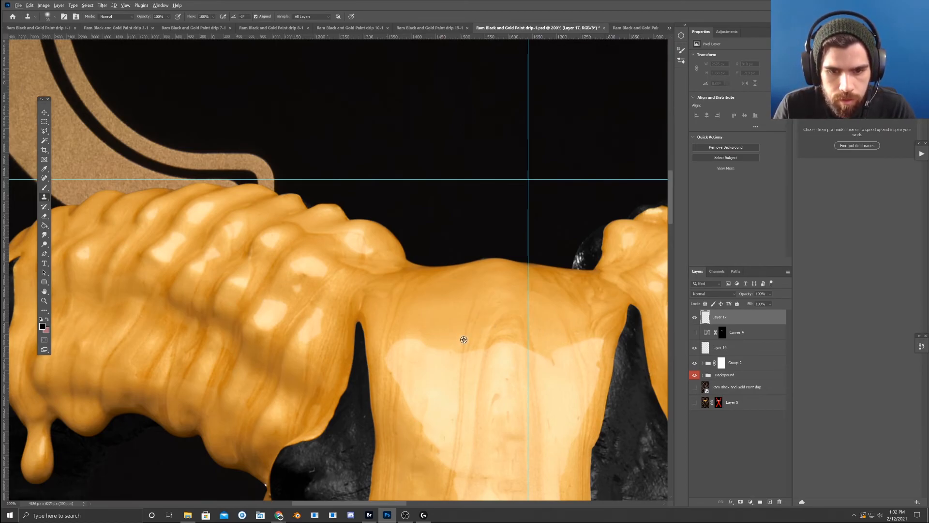
drag(462, 353, 447, 349)
key(ctrl+z)
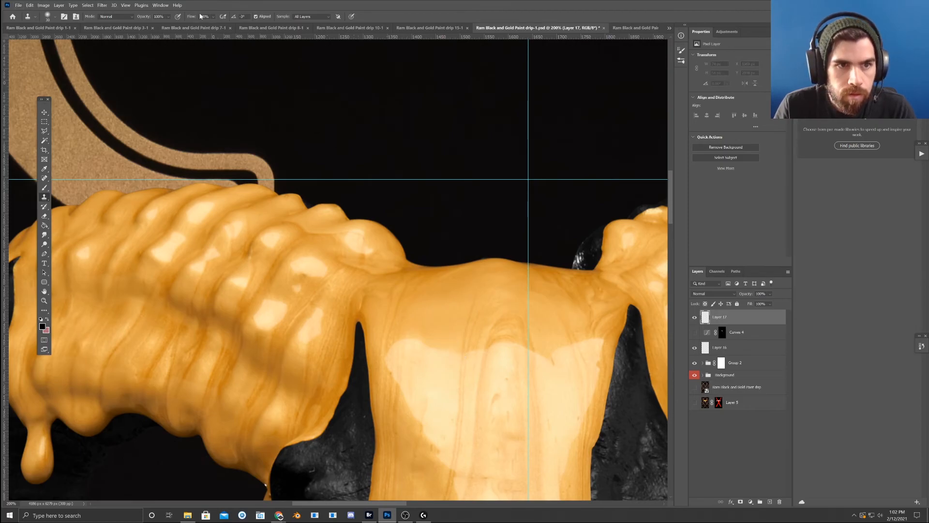
- Lower the Clone Stamp flow to 16% and clone gold paint along the left part of the forehead highlight's upper edge
click(213, 18)
click(203, 25)
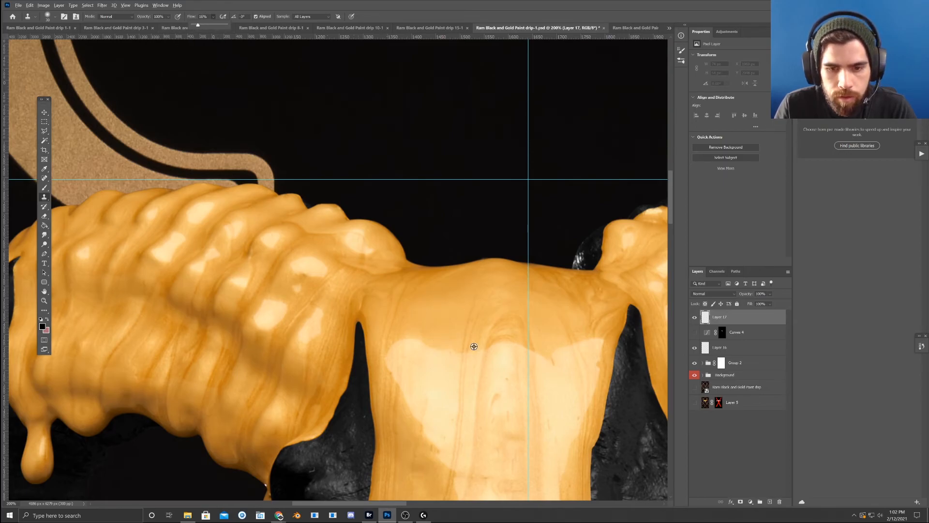
alt+click(465, 341)
mouse_move(462, 352)
mouse_down()
mouse_move(483, 346)
mouse_move(423, 343)
mouse_move(452, 353)
mouse_move(418, 343)
mouse_move(448, 351)
mouse_move(420, 345)
mouse_up()
key(bracketright)
key(bracketright)
- Soften the right side of the forehead highlight's hard edge on Layer 17 with a smaller Clone Stamp brush
drag(453, 310, 427, 289)
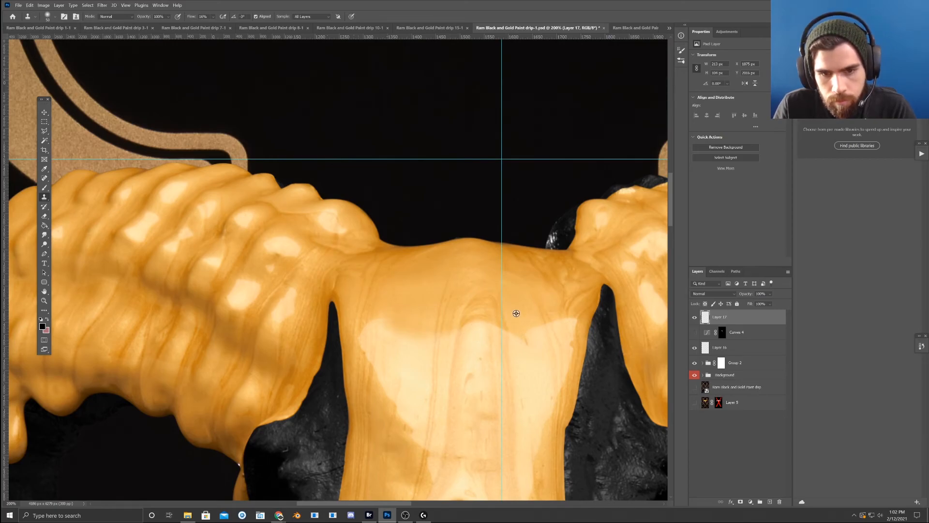
alt+click(527, 324)
mouse_move(532, 333)
mouse_down()
mouse_move(513, 329)
mouse_move(563, 315)
mouse_move(588, 339)
mouse_up()
key([)
key([)
key([)
key([)
key([)
key(ctrl+z)
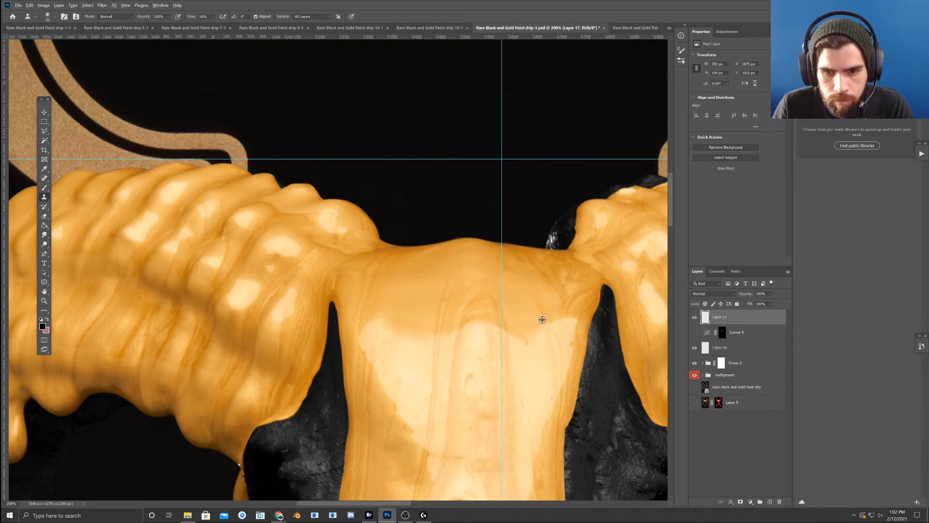
drag(546, 325, 563, 315)
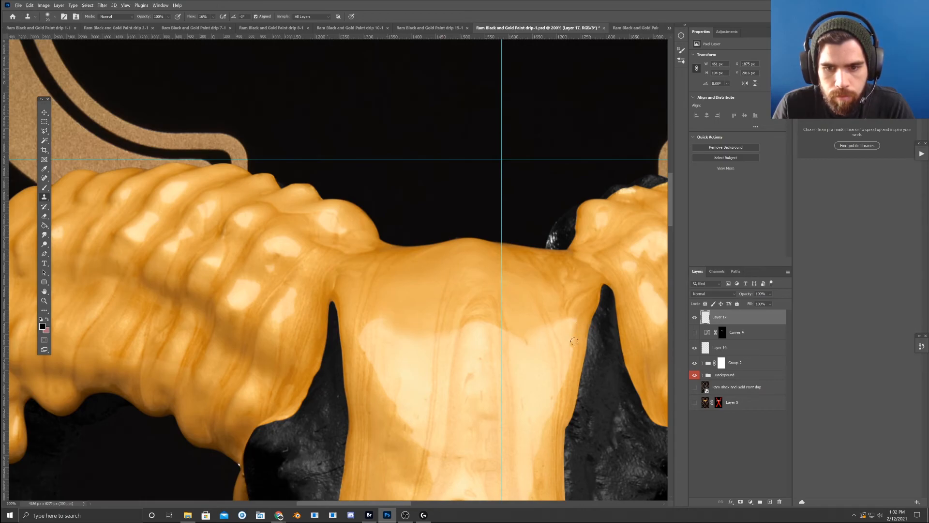
drag(572, 341, 574, 350)
alt+click(573, 363)
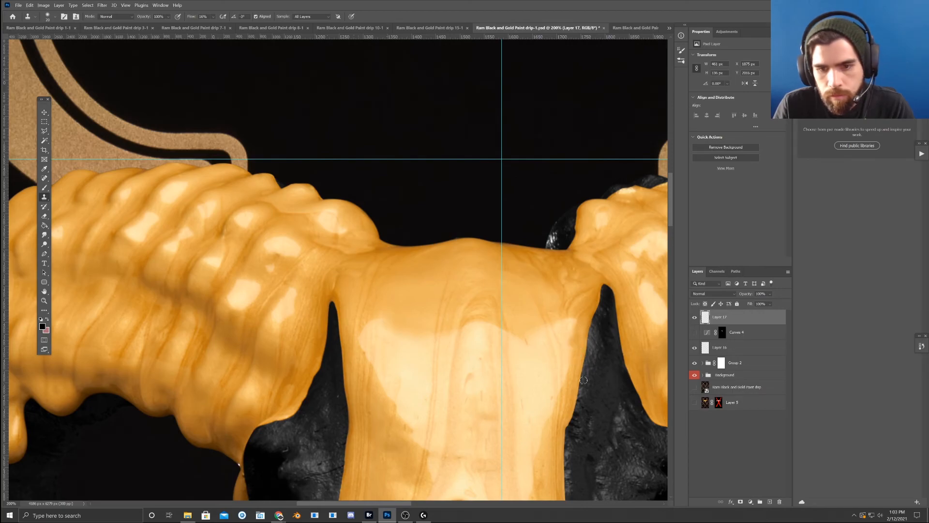
drag(557, 384, 549, 357)
alt+click(524, 290)
key(bracketright)
key(bracketright)
key(bracketright)
key(bracketright)
key(bracketright)
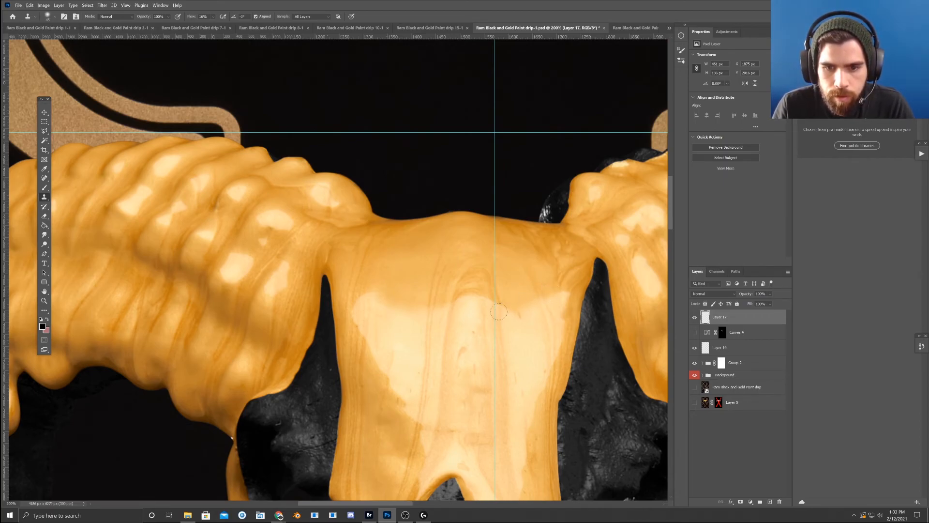
drag(503, 362, 475, 270)
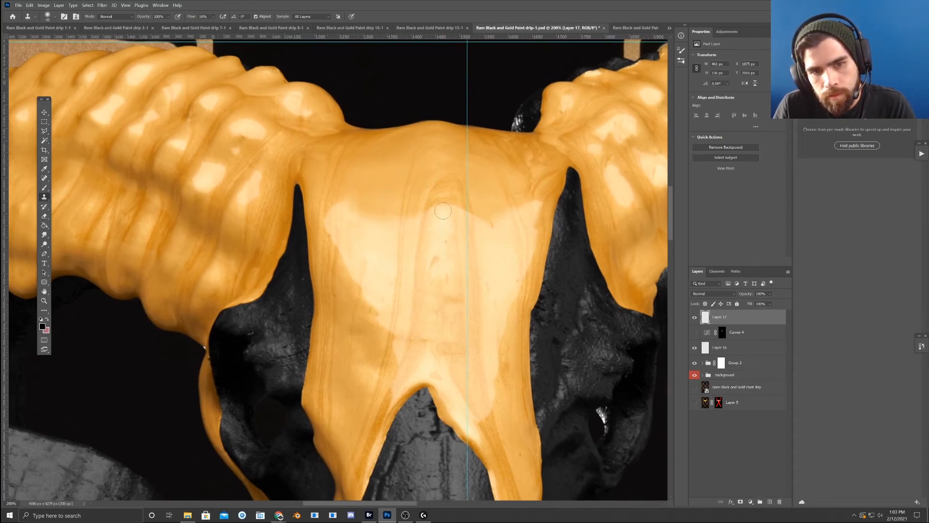
key(bracketleft)
key(bracketleft)
key(bracketleft)
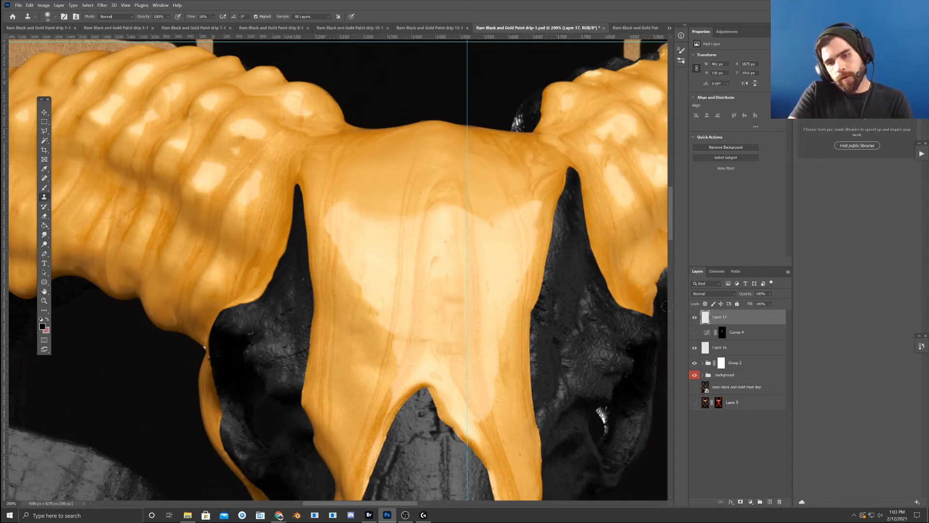
- Hide Layer 17, show Curves 4 again, and pull its curve down to darken the forehead highlight
click(694, 317)
click(694, 332)
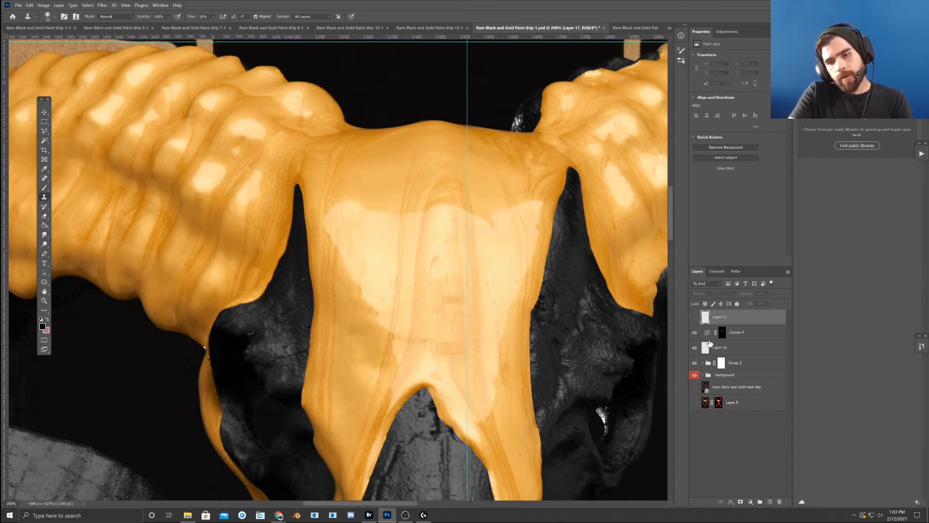
click(710, 337)
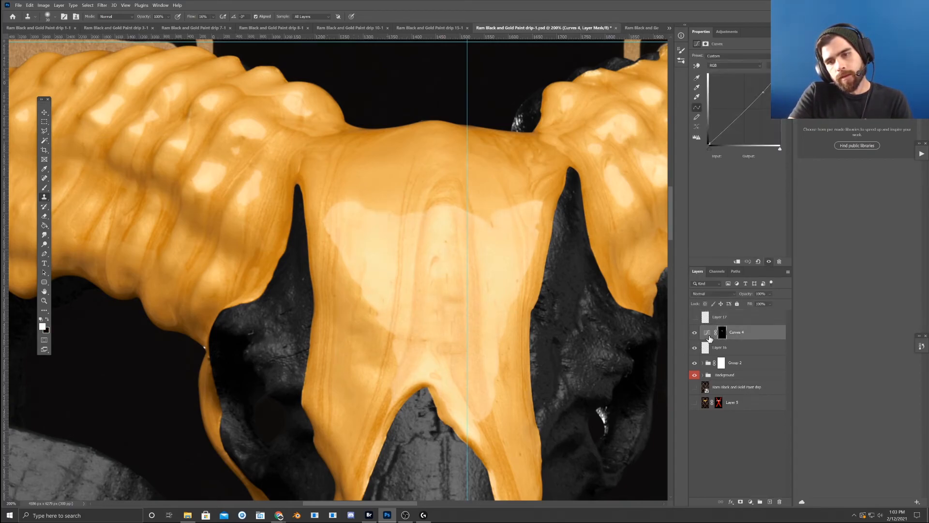
drag(764, 95, 759, 105)
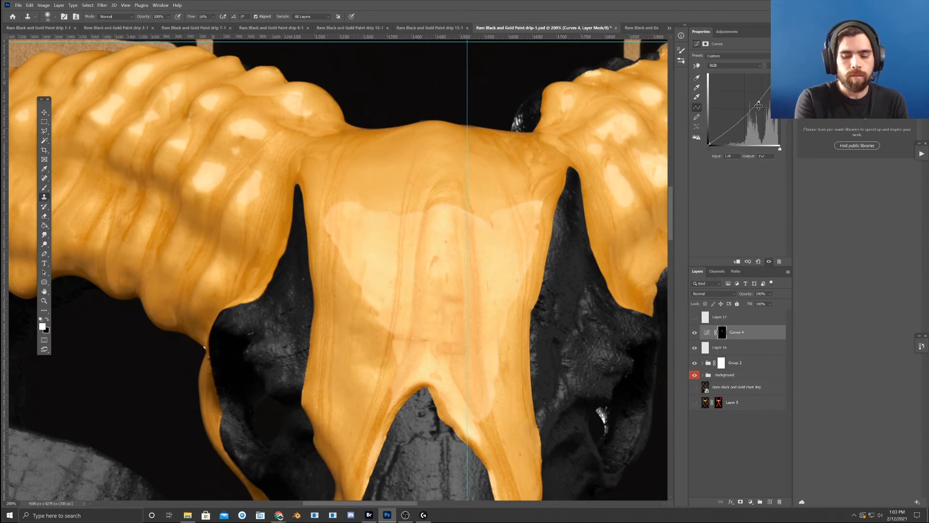
- Judge the Curves 4 darkening against the whole artwork and ease its curve back up to nearly straight
key(ctrl+minus)
key(ctrl+minus)
key(ctrl+minus)
key(ctrl+minus)
key(ctrl+minus)
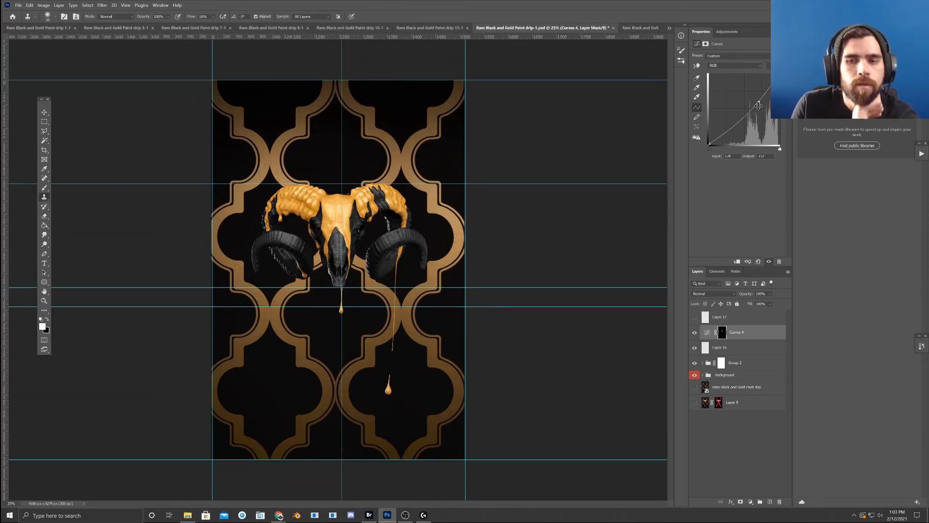
mouse_move(758, 105)
mouse_down()
mouse_move(753, 88)
mouse_move(760, 99)
mouse_up()
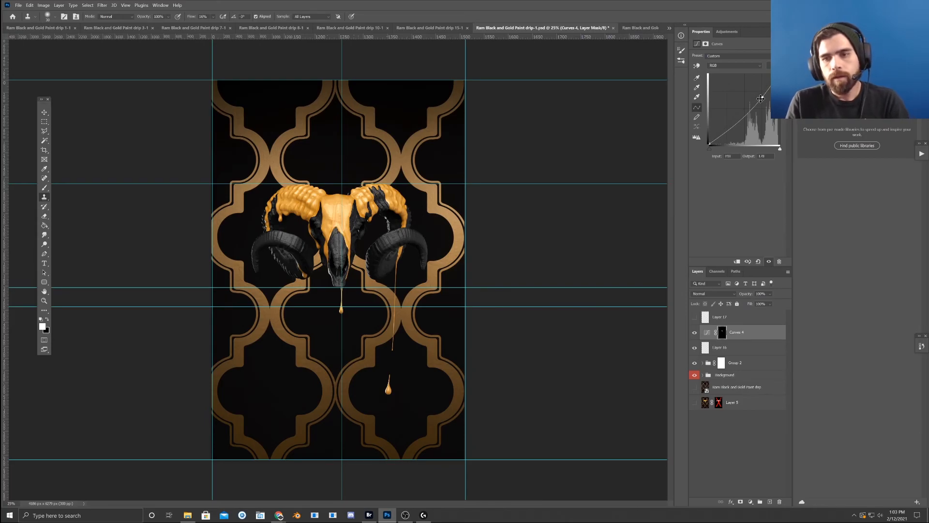
drag(761, 98, 760, 94)
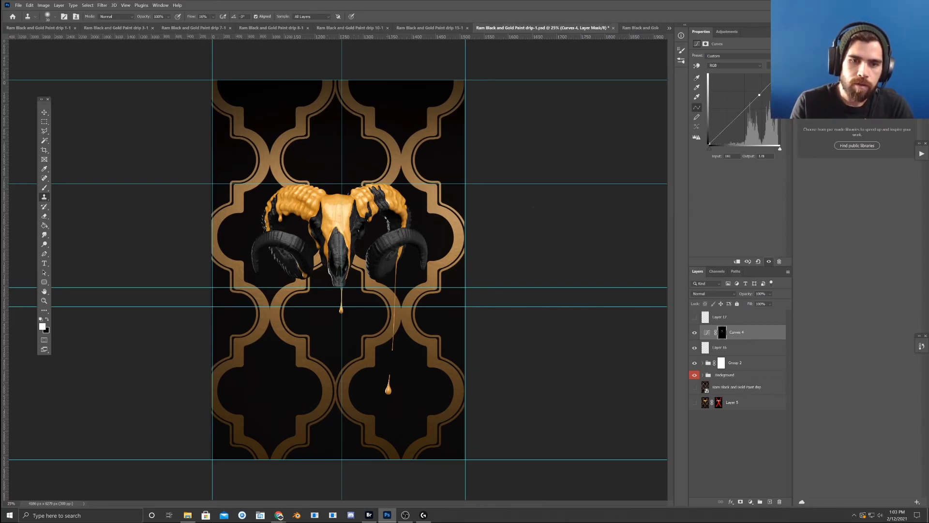
- Examine the forehead shading on the skull both up close and within the whole composition
key(ctrl+minus)
key(ctrl+minus)
key(ctrl+minus)
key(ctrl+plus)
key(ctrl+plus)
key(ctrl+plus)
key(ctrl+plus)
key(ctrl+plus)
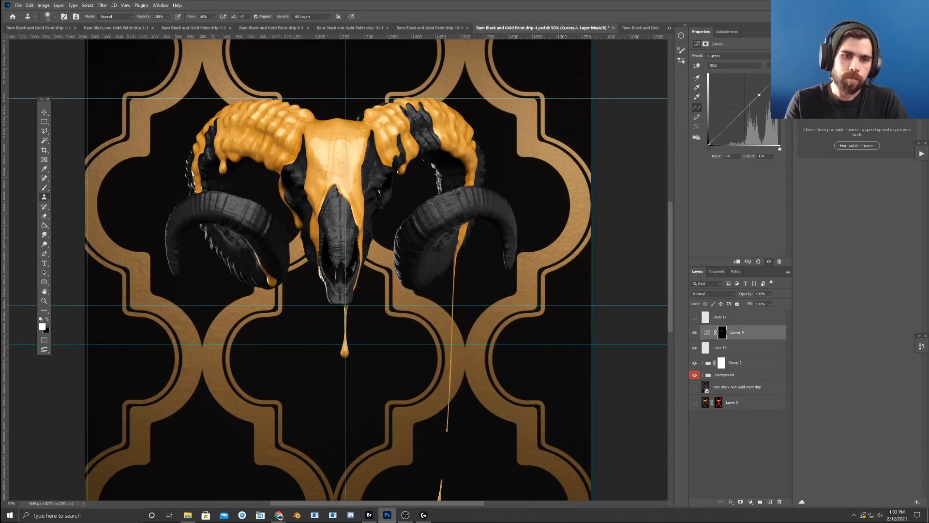
drag(344, 190, 359, 209)
drag(436, 206, 468, 210)
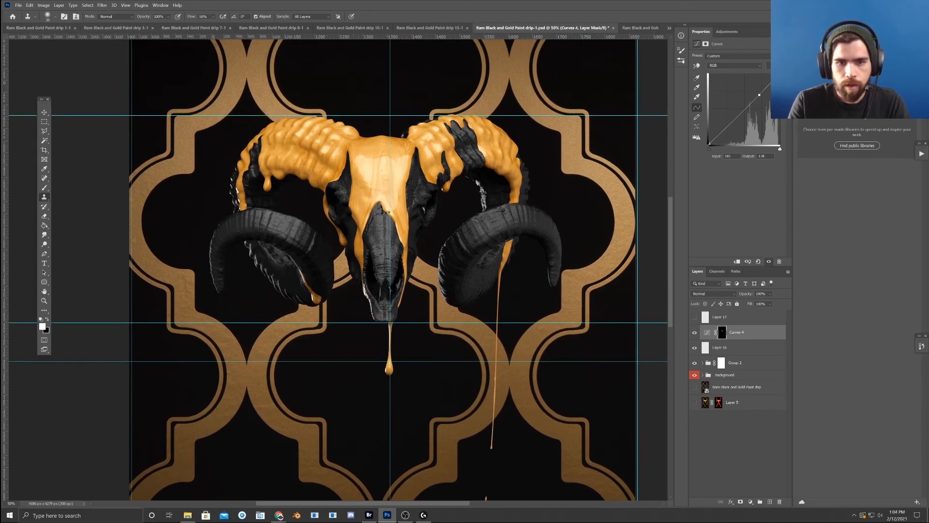
key(ctrl+minus)
key(ctrl+minus)
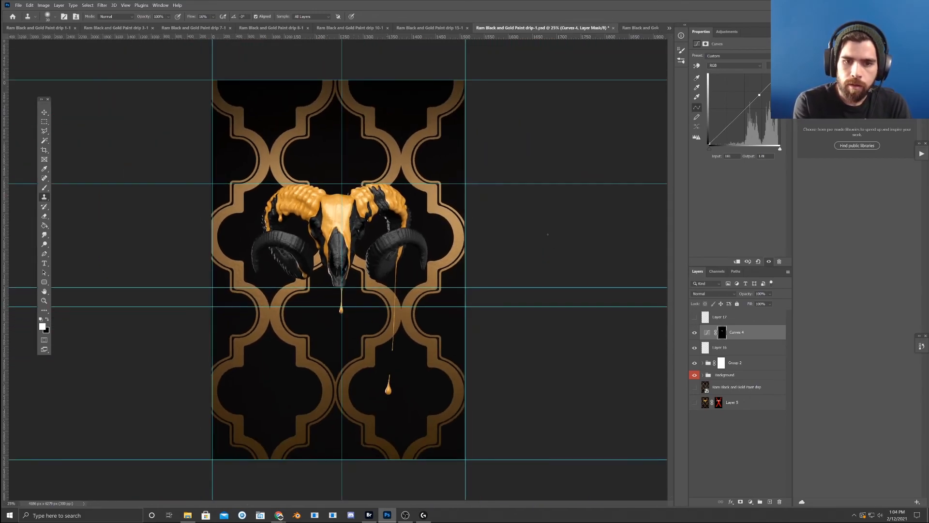
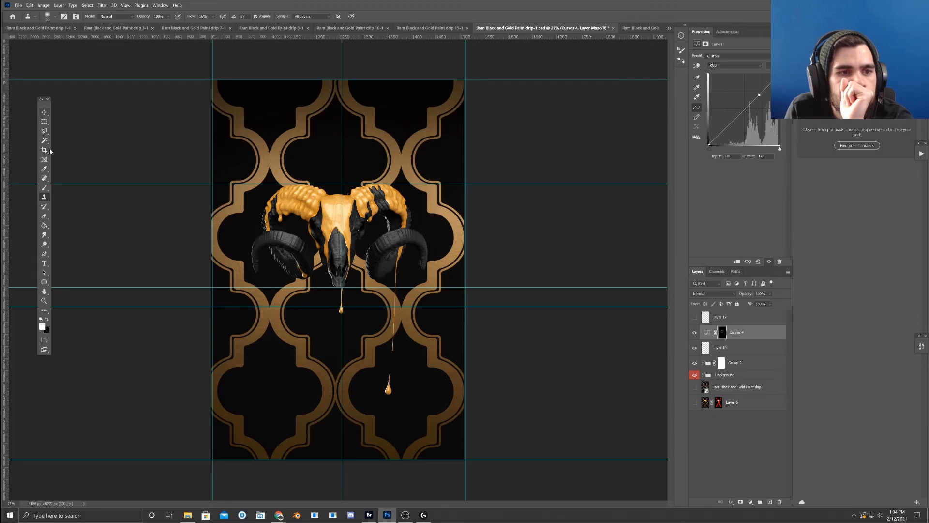
- Set up a portrait crop with the 2:3 (4:6) ratio and shrink its frame slightly around the patterned background
key(c)
click(57, 17)
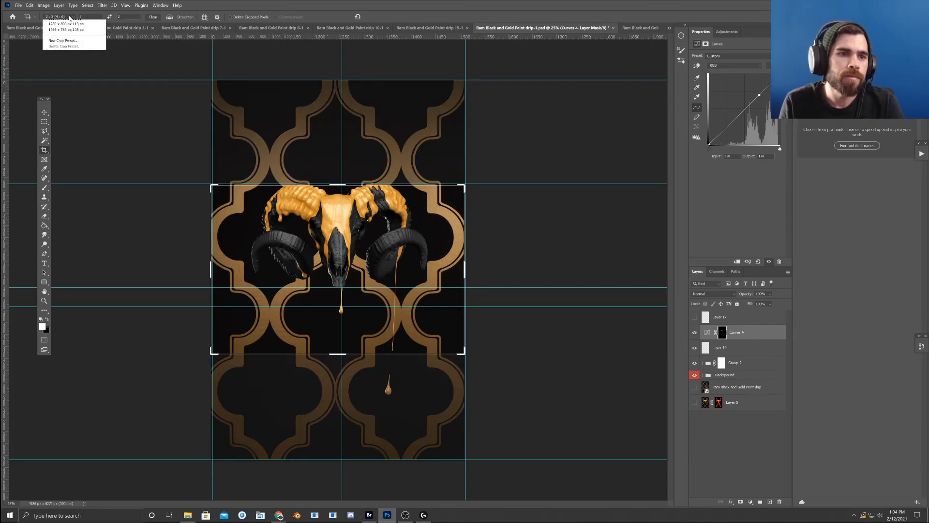
click(63, 66)
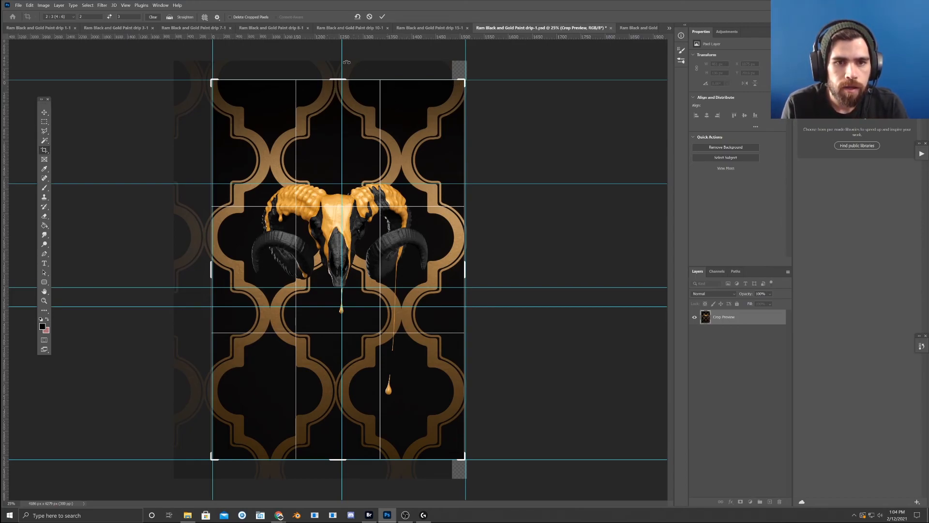
drag(466, 82, 460, 87)
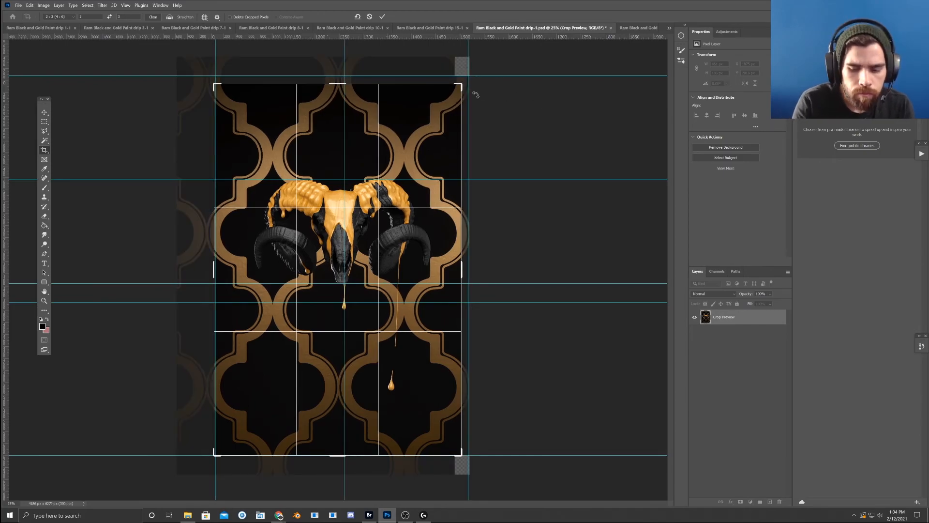
- Nudge the artwork upward within the crop frame so the skull sits higher, and apply the crop
key(ctrl+plus)
drag(479, 93, 480, 208)
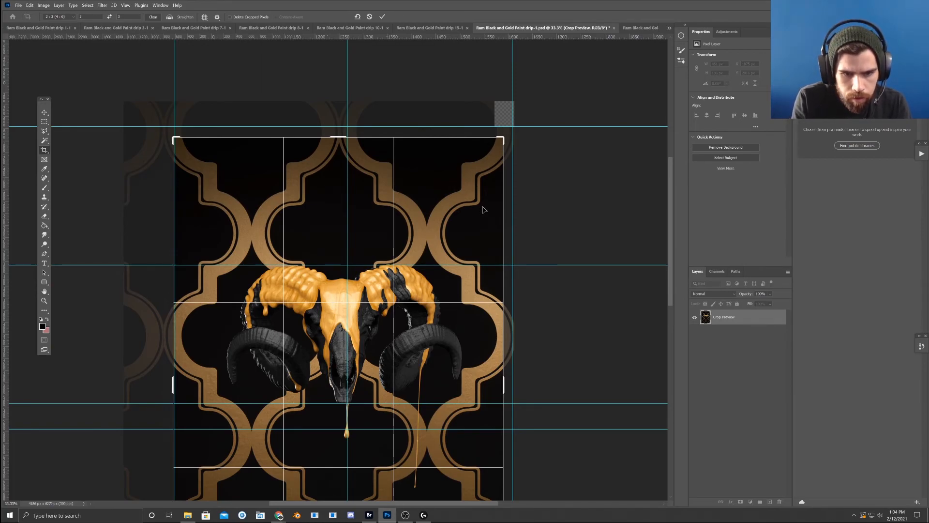
key(ctrl+minus)
key(ctrl+minus)
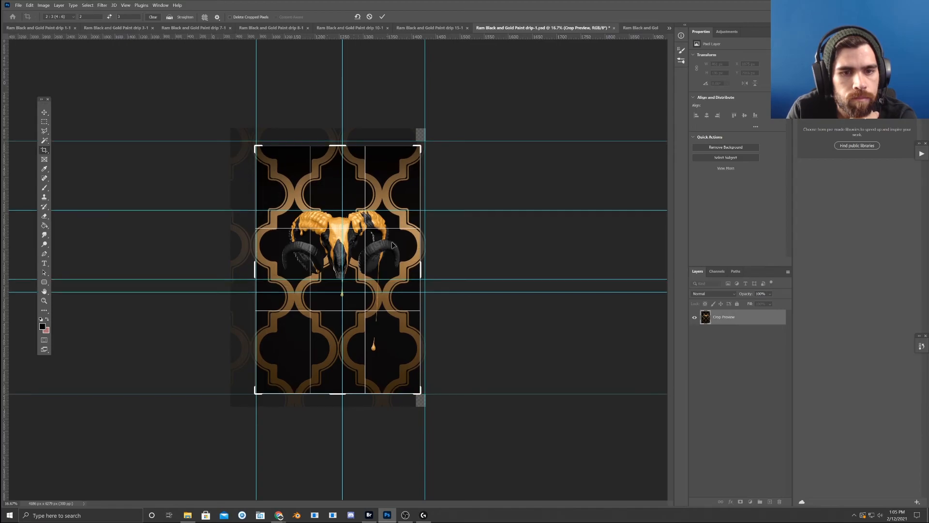
key(Up)
key(Up)
key(Up)
key(Up)
key(Up)
key(Up)
key(Up)
key(Up)
key(Up)
key(Up)
key(Up)
key(Up)
key(Up)
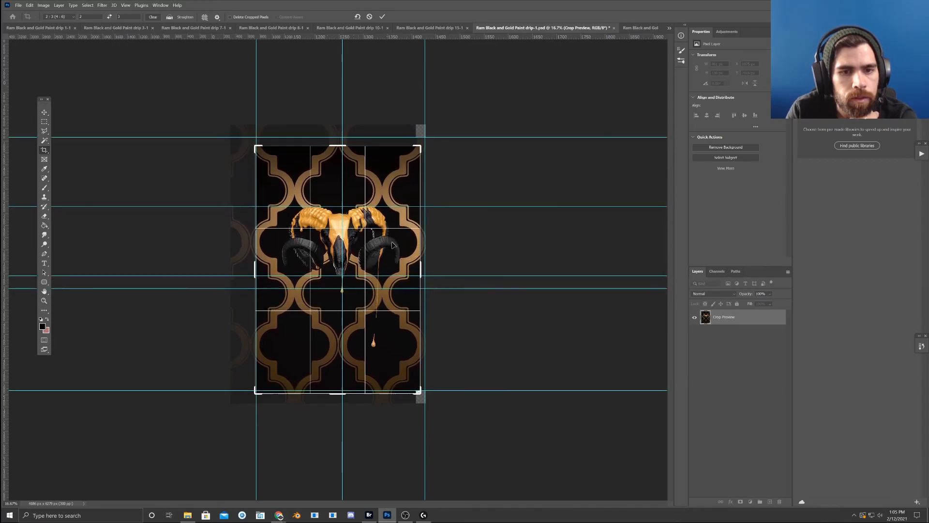
key(Up)
key(Up)
key(Up)
key(Up)
key(Up)
key(Up)
key(Up)
key(Up)
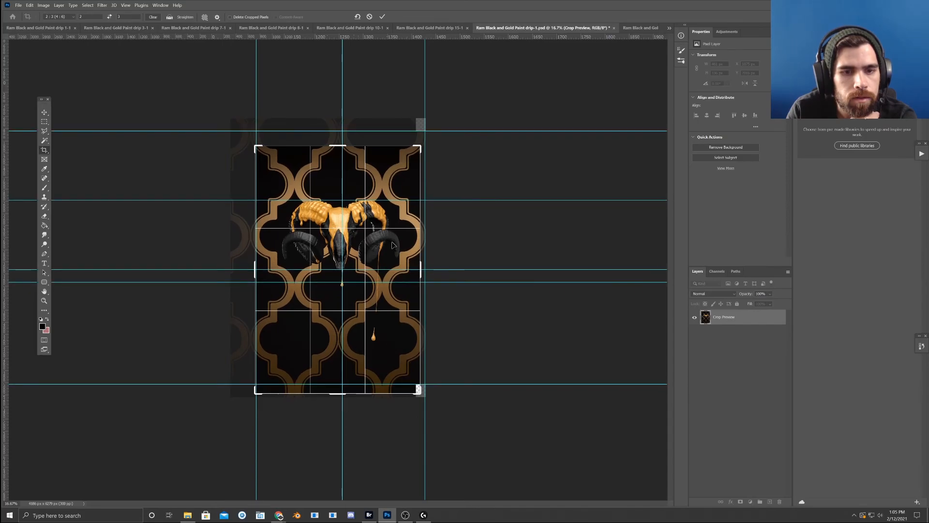
key(Up)
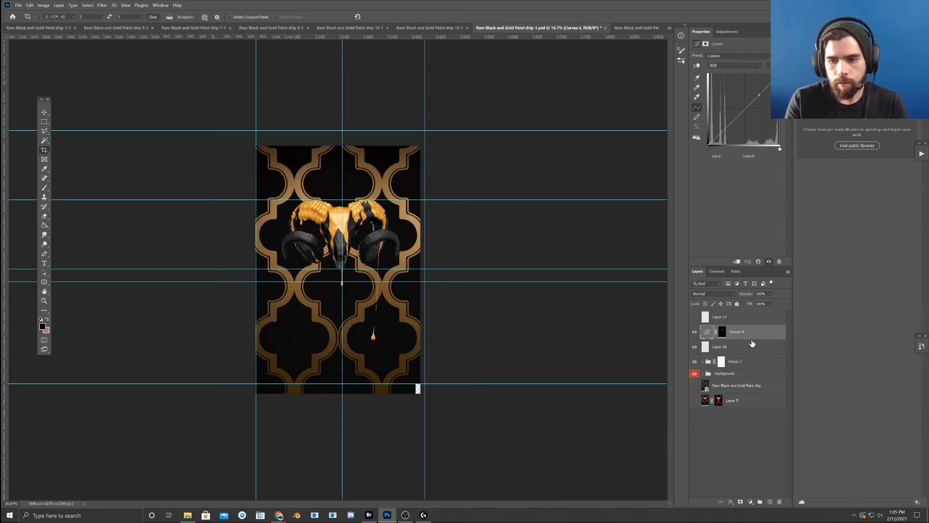
- Add an empty layer at the very bottom of the layer stack and choose the Spot Healing Brush for it
click(774, 501)
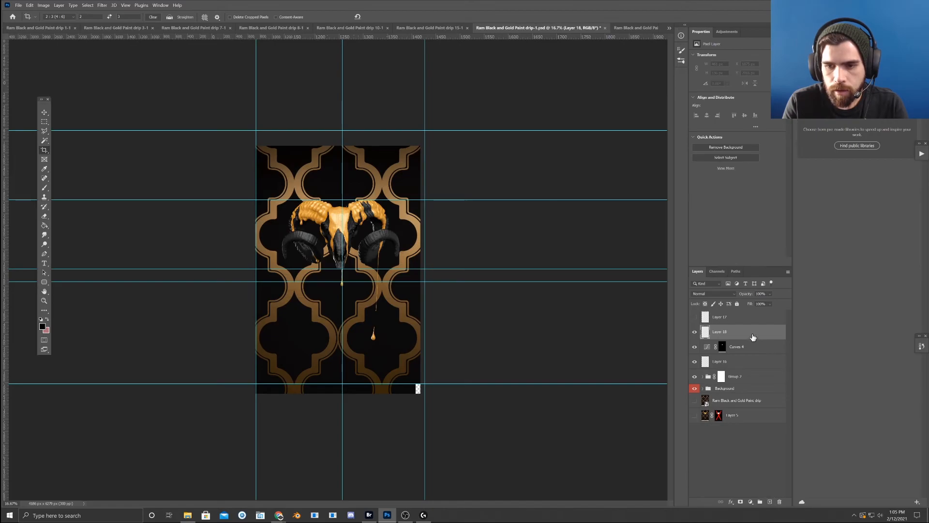
drag(736, 332, 749, 412)
click(45, 140)
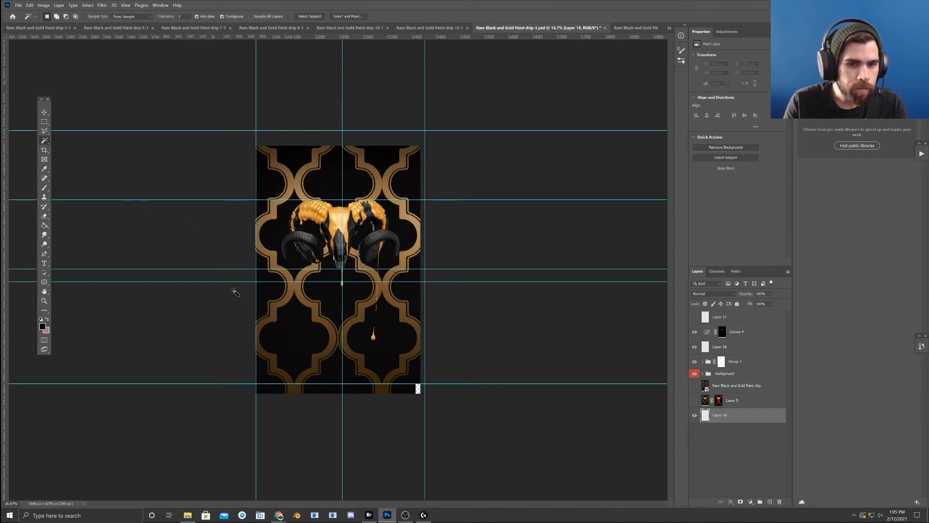
click(45, 178)
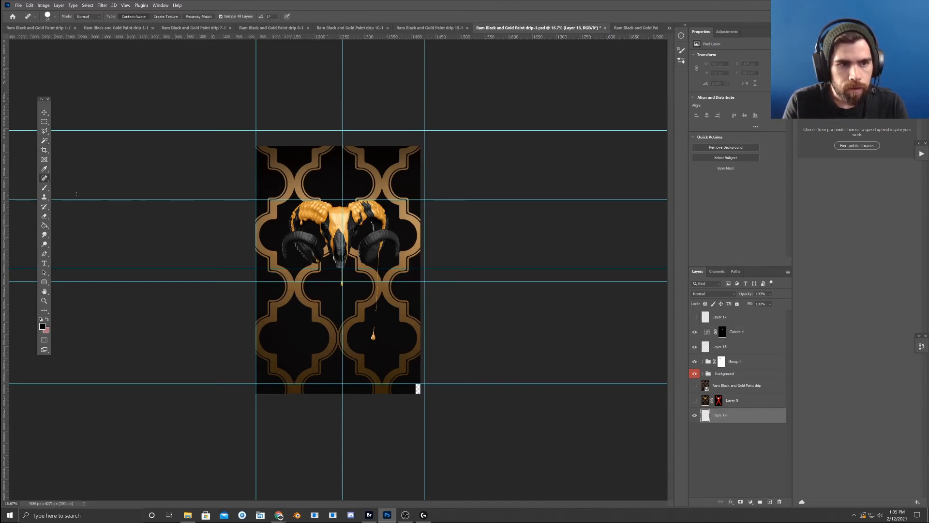
right_click(44, 179)
click(60, 179)
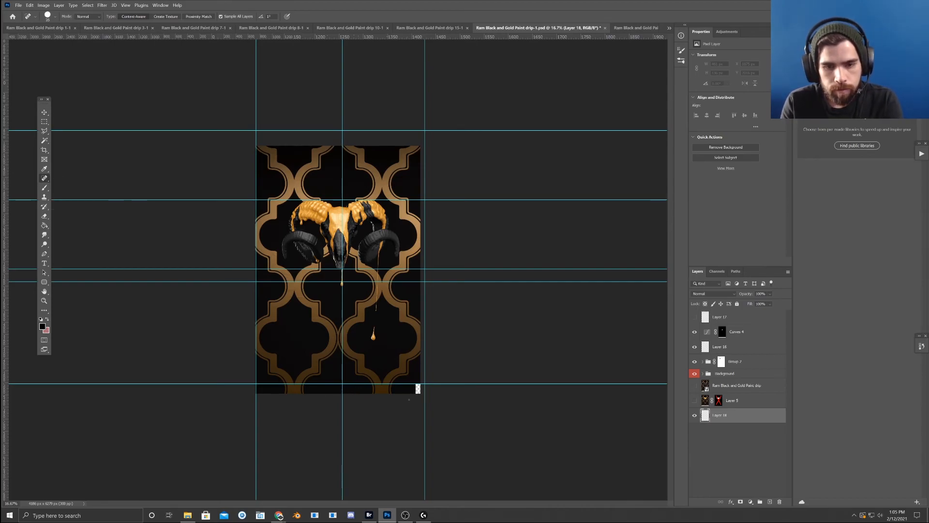
- Heal the transparent gap in the artwork's bottom-right corner with a much larger Spot Healing Brush
key(])
key(])
key(])
key(])
key(])
key(])
key(])
key(])
key(])
key(])
click(418, 388)
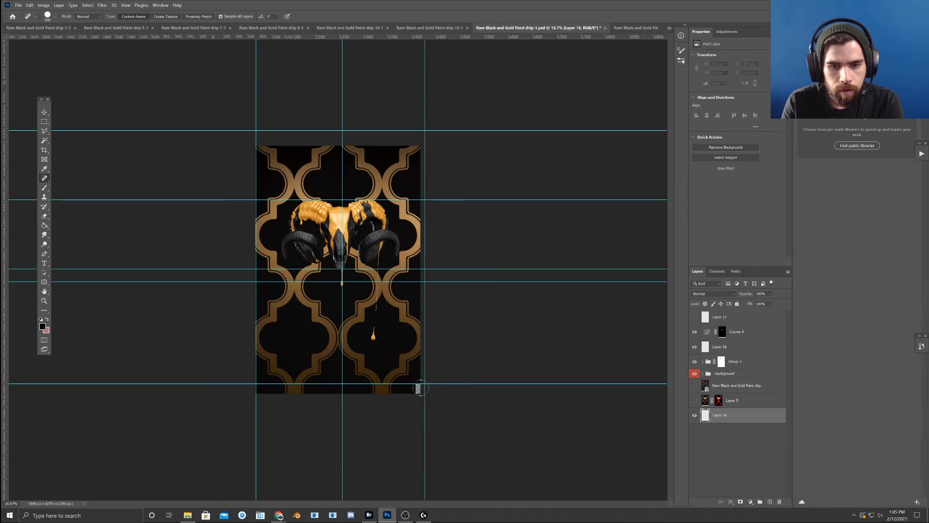
- Select the layers from Layer 17 down to Group 2 and shift the skull slightly right against the patterned background
key(ctrl+minus)
key(ctrl+plus)
key(ctrl+plus)
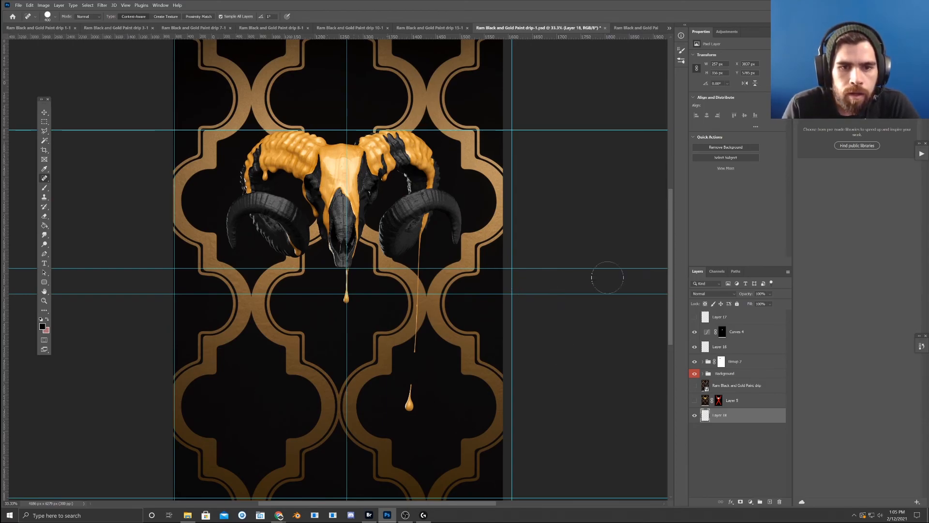
scroll(498, 226, up, 1)
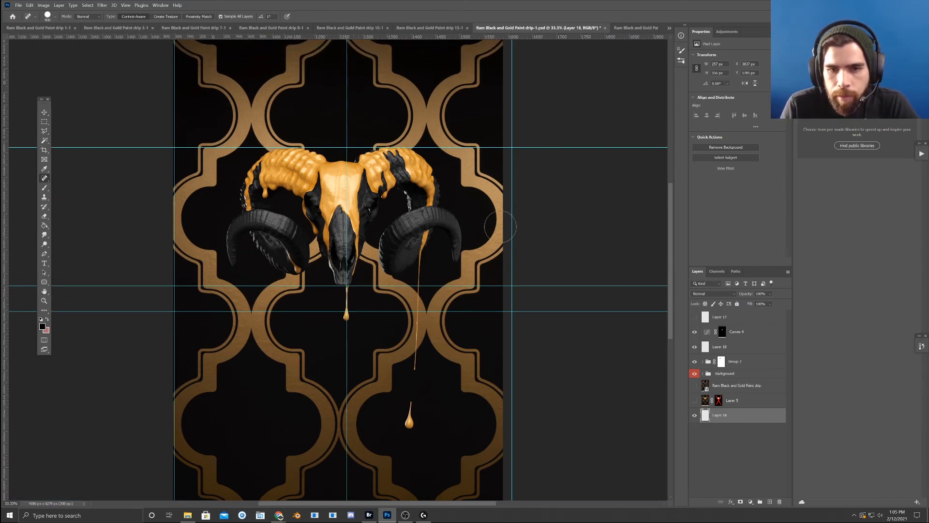
scroll(499, 226, down, 1)
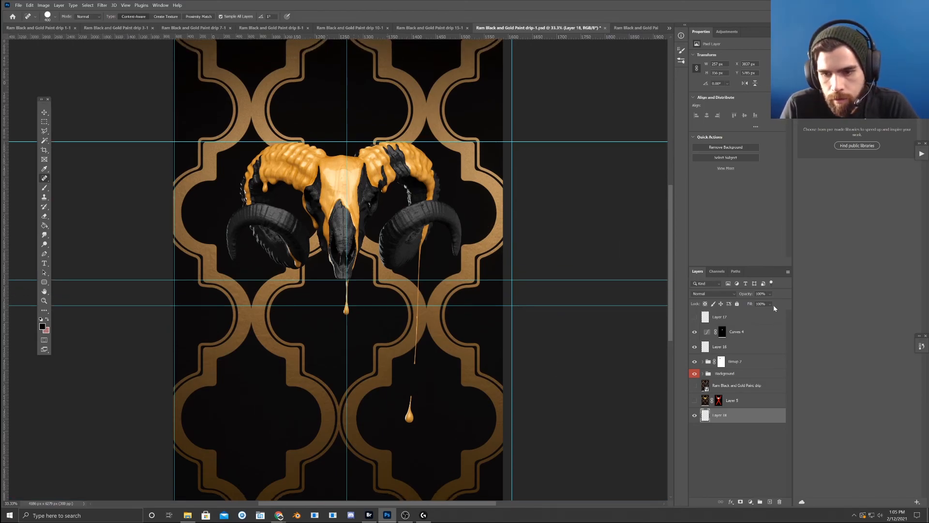
click(743, 325)
shift+click(748, 375)
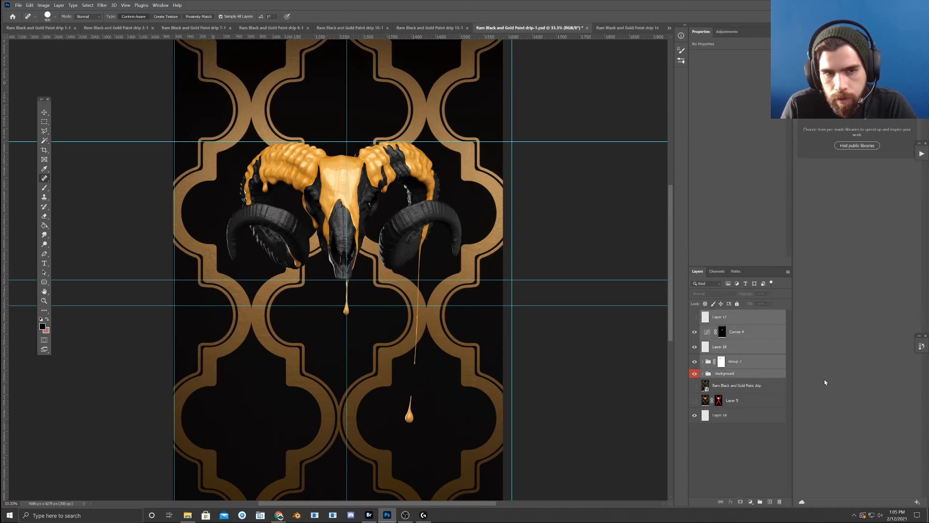
click(44, 112)
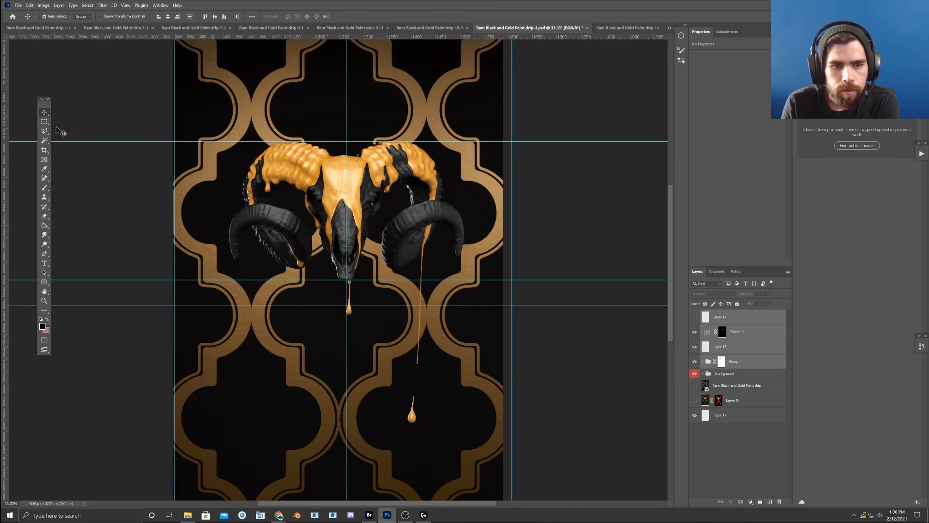
click(44, 121)
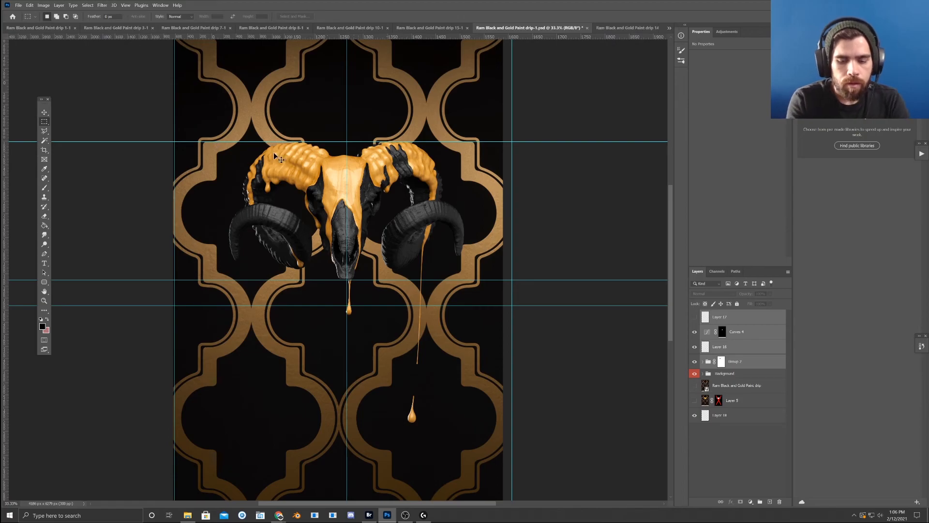
- Hide the guides while the whole composition is in view
key(ctrl+minus)
key(ctrl+minus)
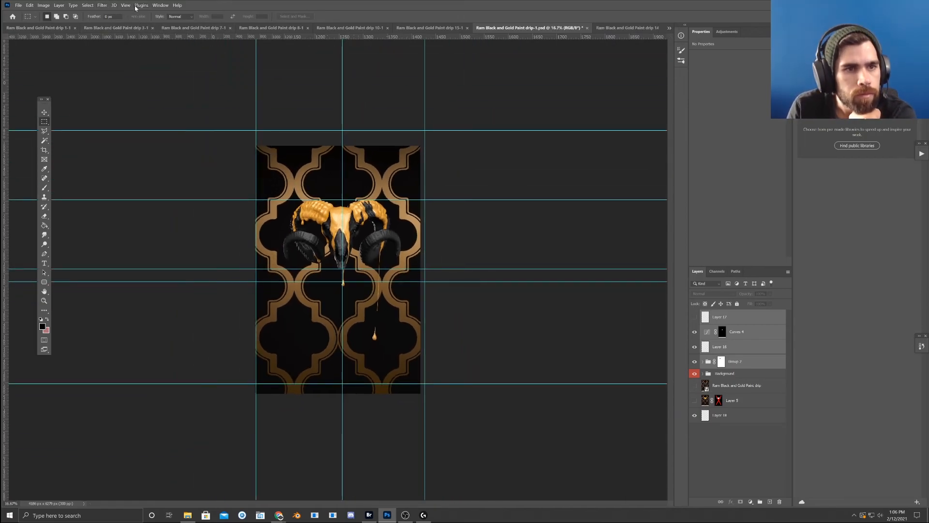
click(125, 5)
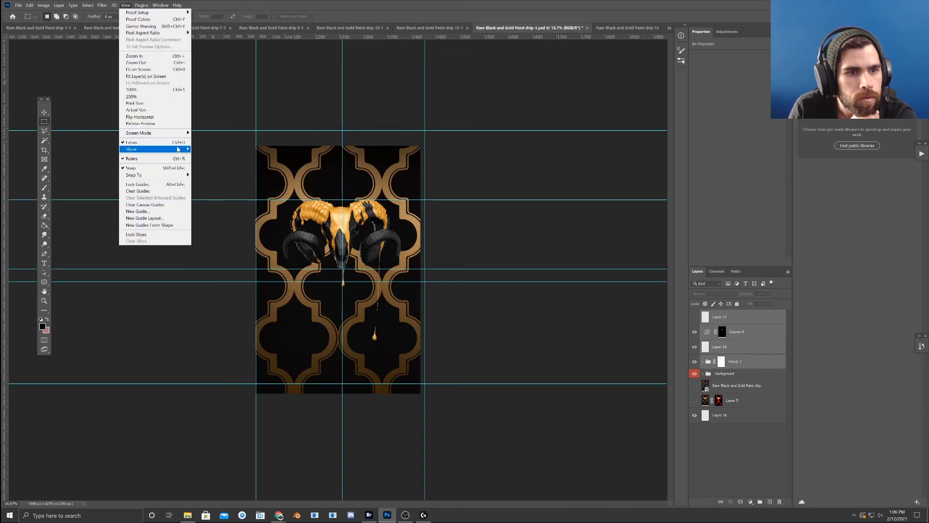
mouse_move(175, 149)
click(208, 174)
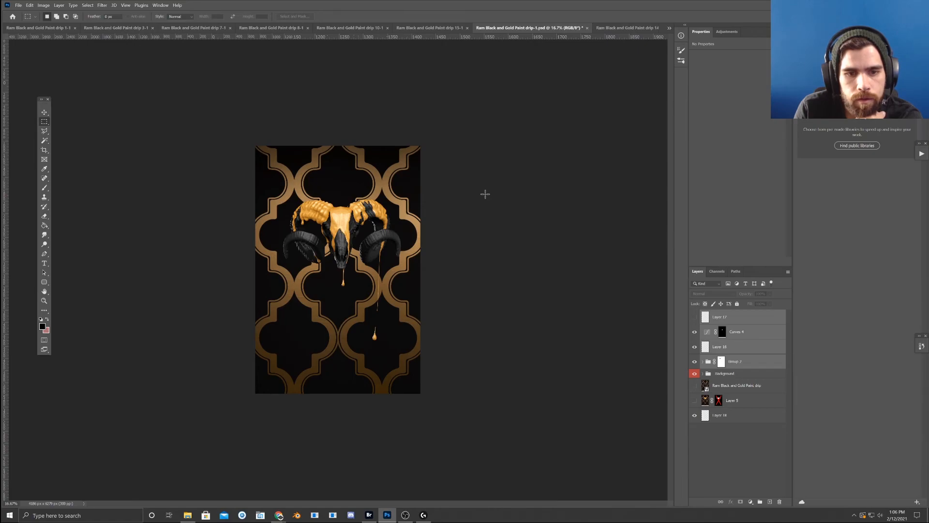
- Add an empty layer above all others and set its blend mode to Soft Light
click(769, 502)
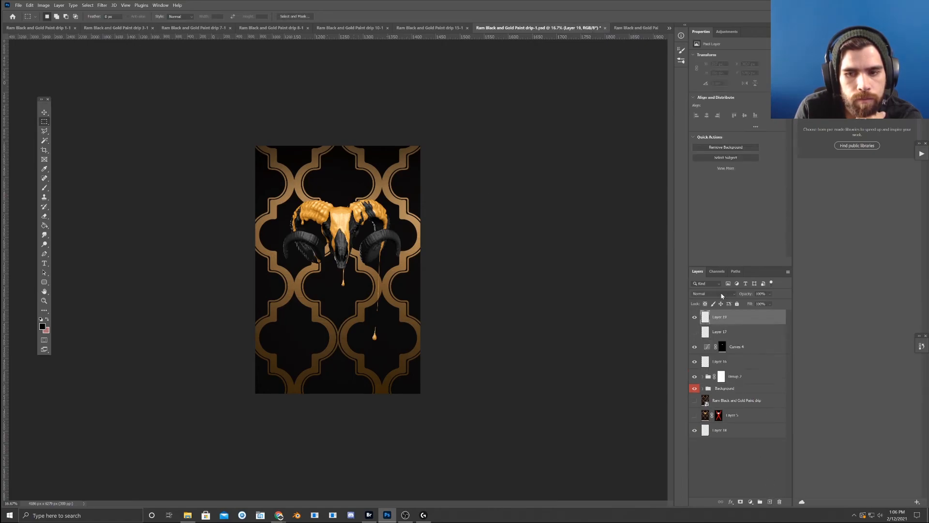
click(721, 293)
click(721, 297)
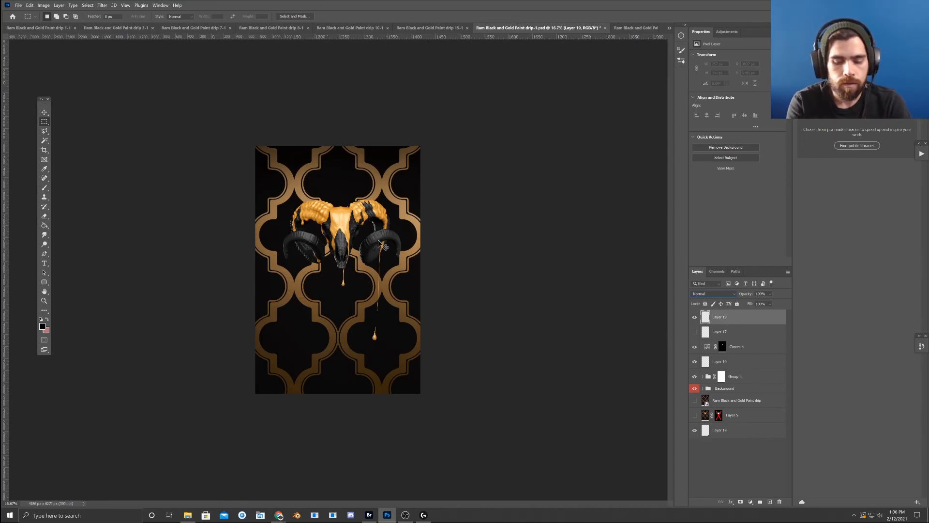
key(ctrl+plus)
key(ctrl+plus)
key(ctrl+plus)
key(ctrl+plus)
drag(357, 226, 351, 339)
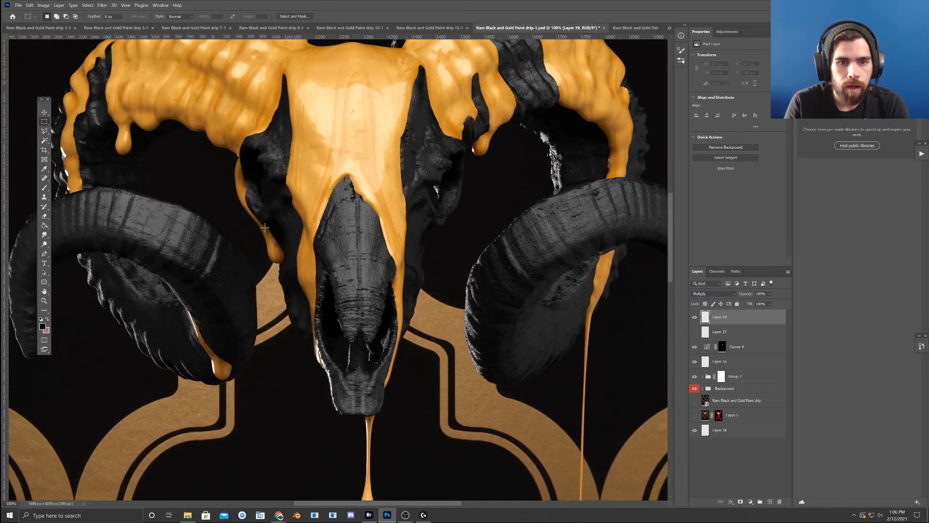
click(728, 294)
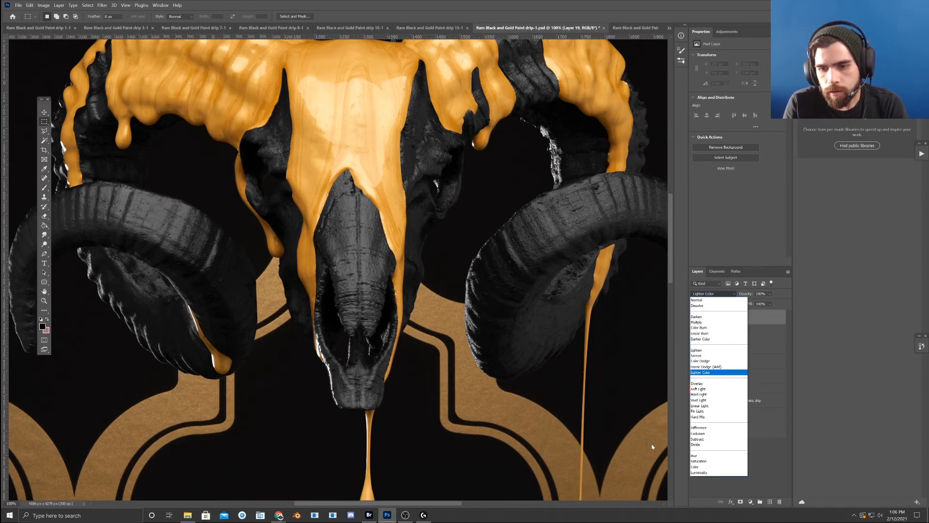
click(711, 394)
- Prepare the Brush with a white foreground colour and a smaller tip for painting highlights on the skull
click(45, 188)
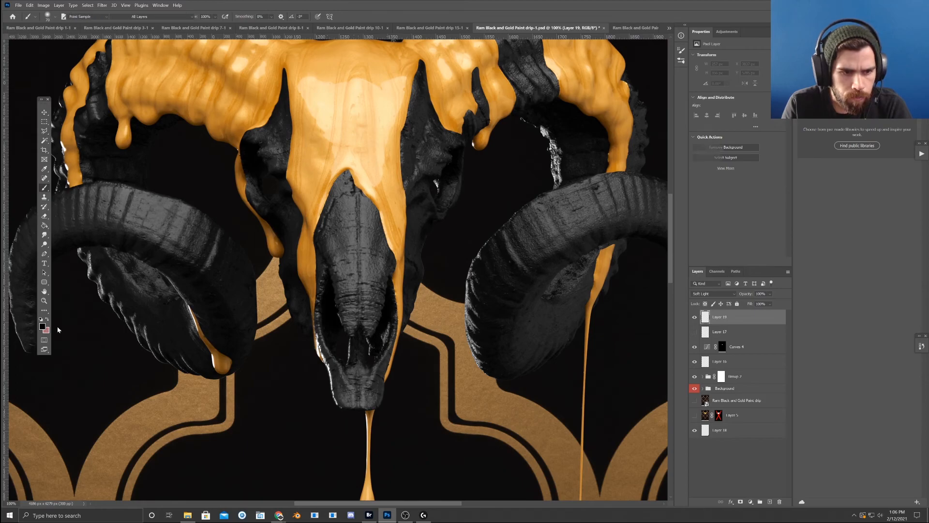
click(43, 326)
click(530, 143)
click(695, 142)
click(215, 17)
key(bracketleft)
key(bracketleft)
- Try white highlight strokes around both eye sockets on the top Soft Light layer, and discard that layer
drag(248, 162, 257, 202)
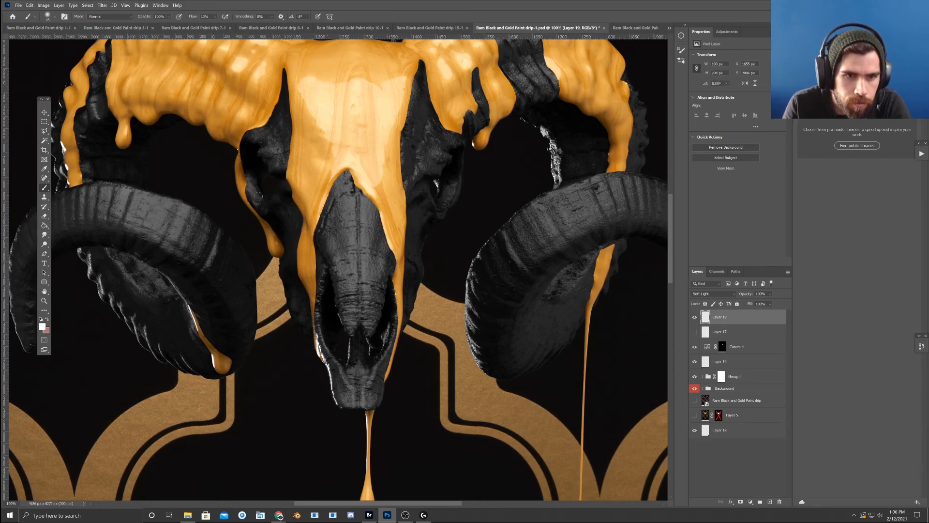
drag(449, 180, 436, 211)
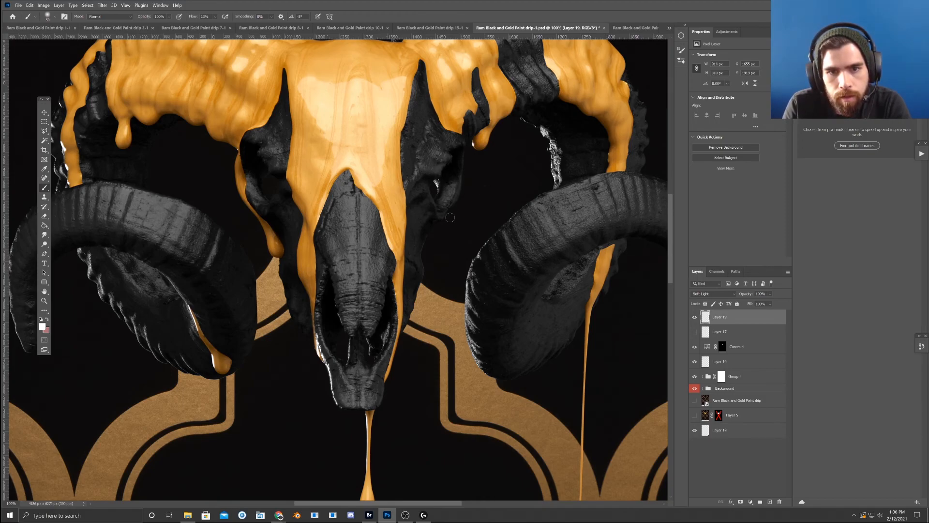
drag(452, 203, 461, 166)
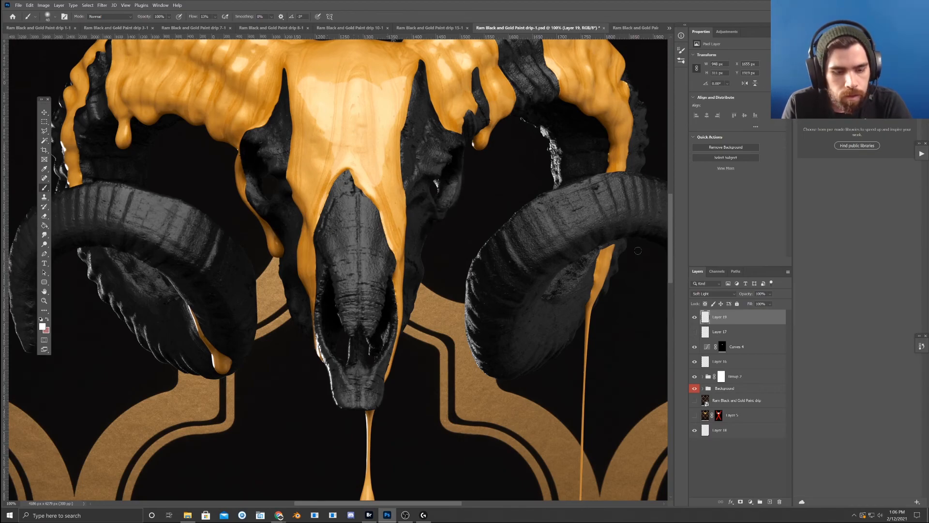
key(ctrl+z)
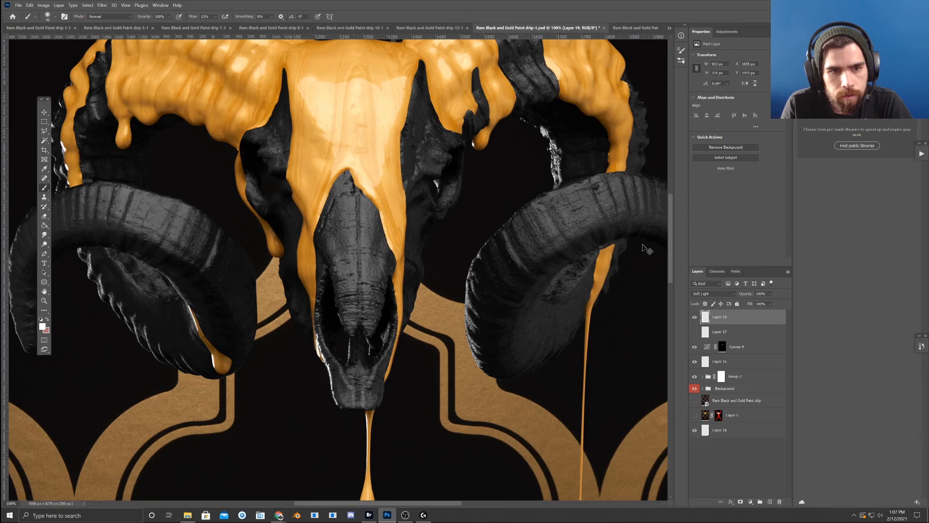
drag(731, 318, 777, 502)
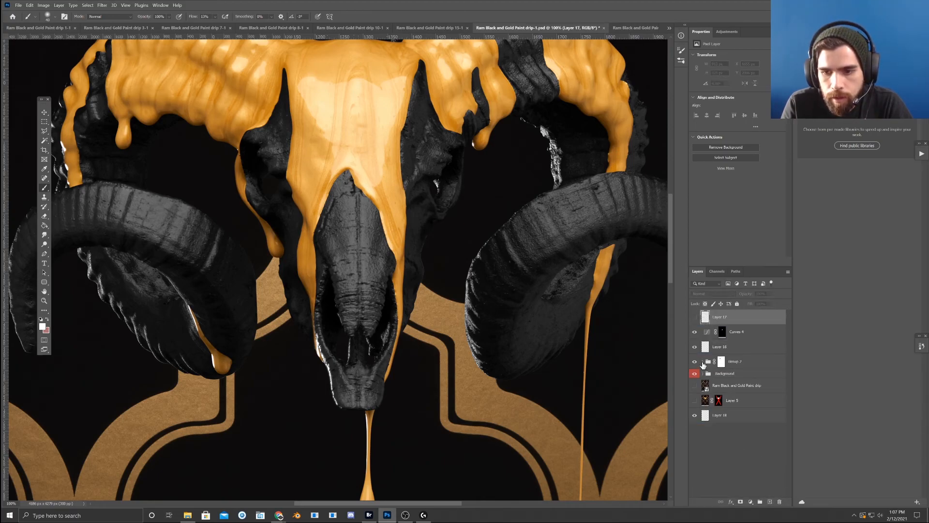
- Add a layer above Levels 1 in Group 2, clip it to Ram Skull No Paint, and set it to Soft Light
click(704, 362)
scroll(740, 377, down, 5)
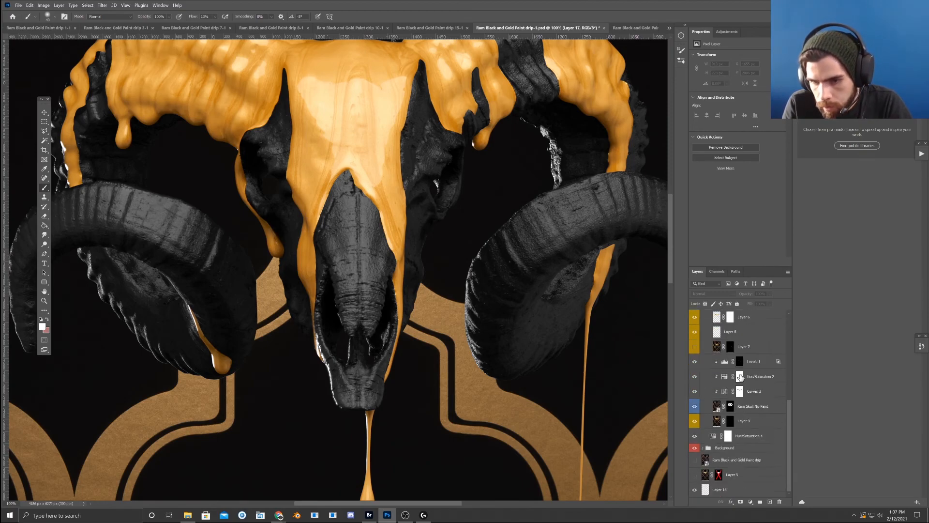
click(772, 409)
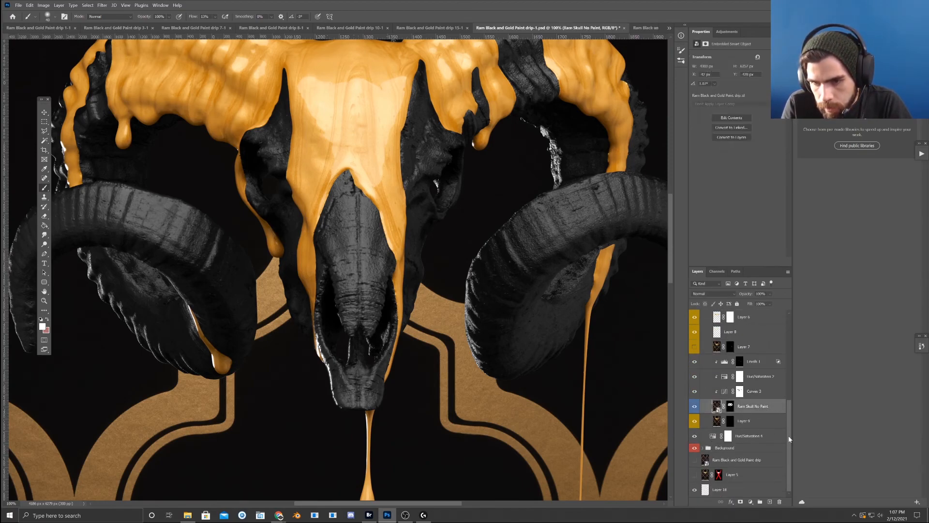
click(770, 502)
right_click(751, 364)
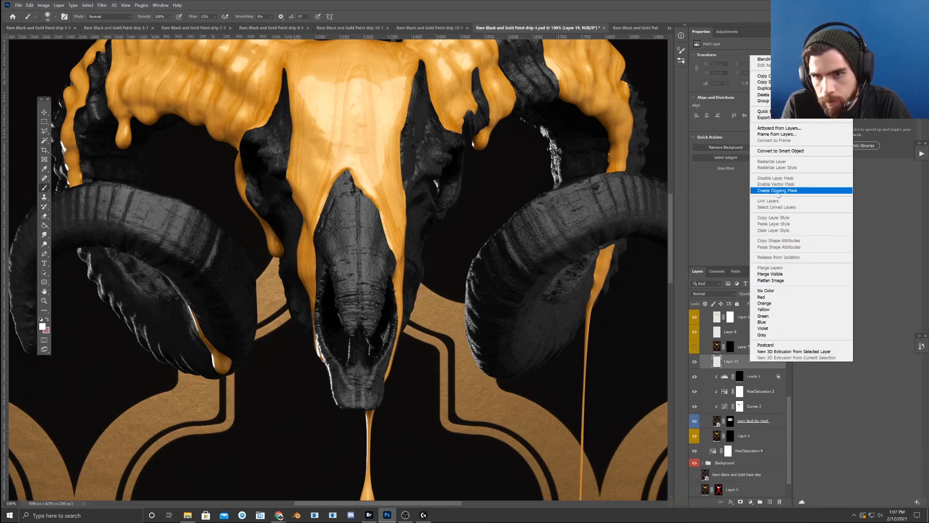
click(775, 190)
click(714, 293)
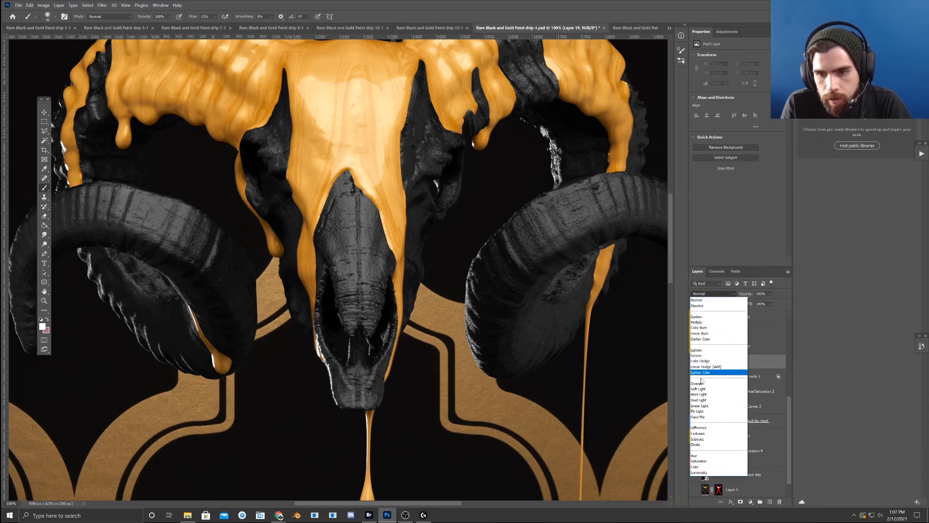
click(712, 384)
- Brush soft white highlights along the black bone edges of both eye sockets on the clipped layer
drag(443, 206, 458, 160)
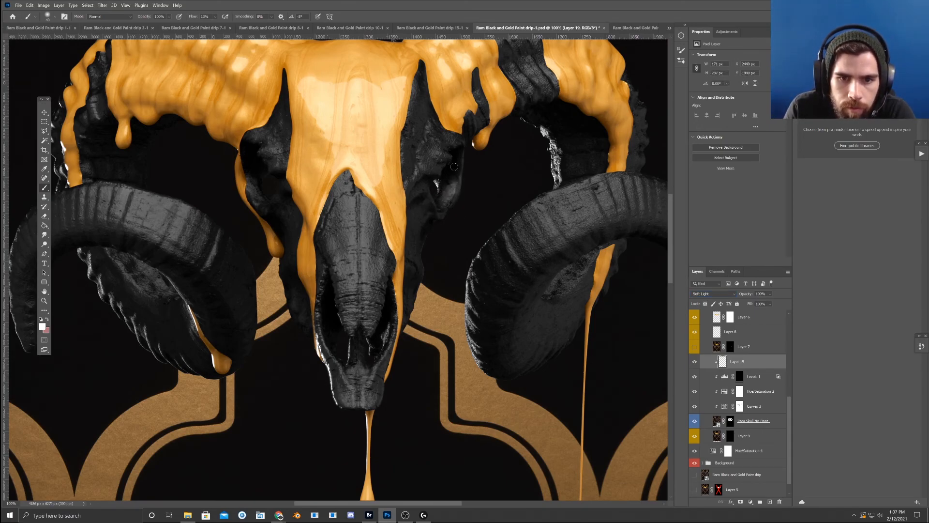
drag(254, 195, 265, 206)
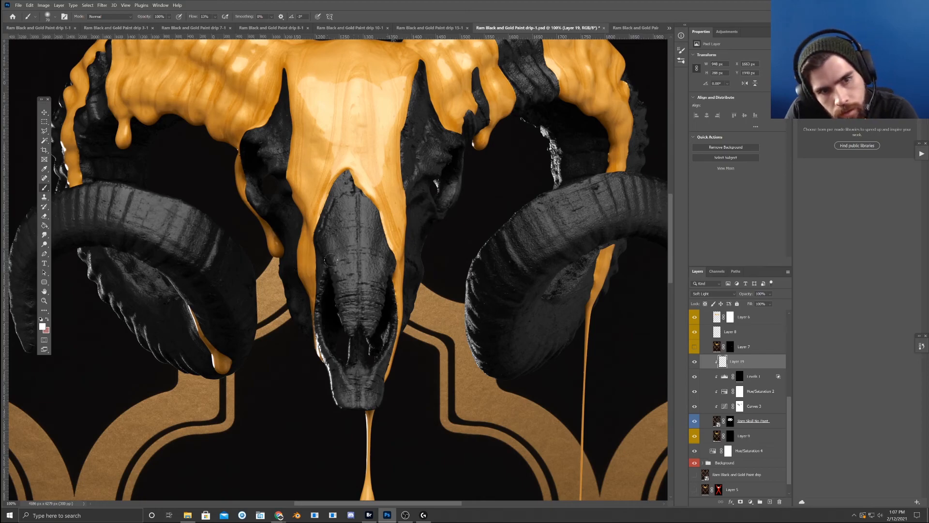
drag(261, 199, 294, 210)
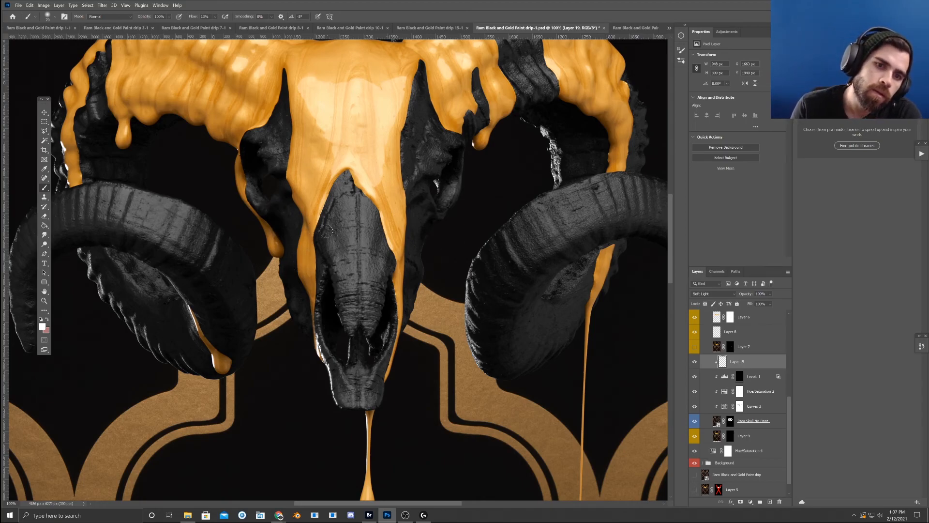
- Replace the pink secondary colour with black (000000) and make white the foreground colour again
key(x)
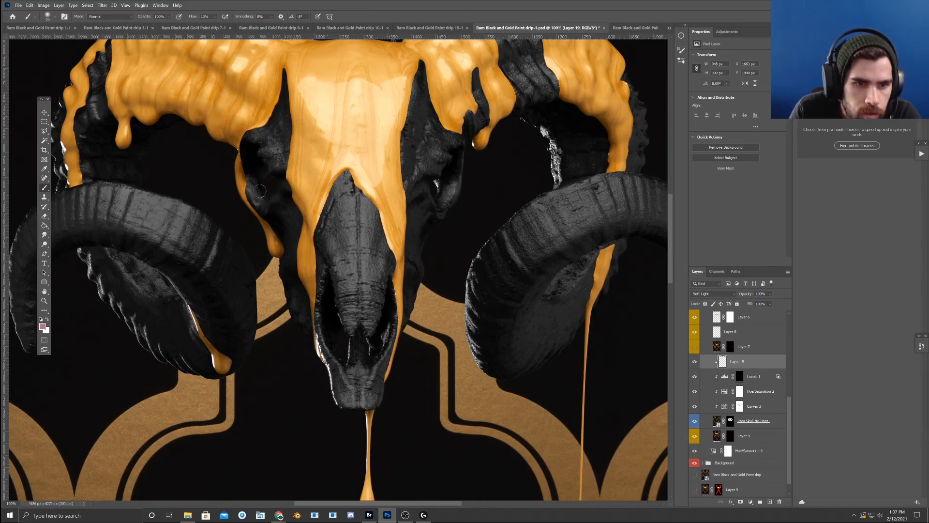
alt+click(137, 280)
click(538, 237)
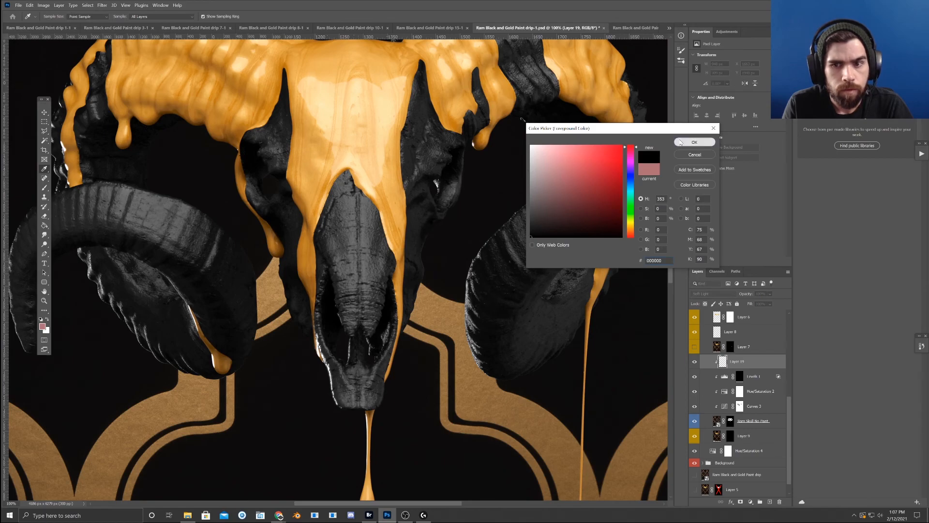
click(694, 142)
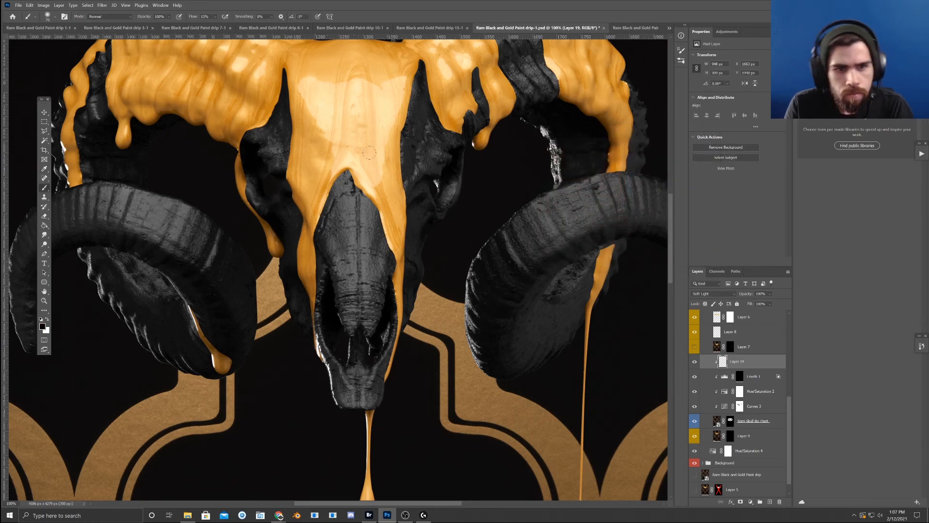
key(x)
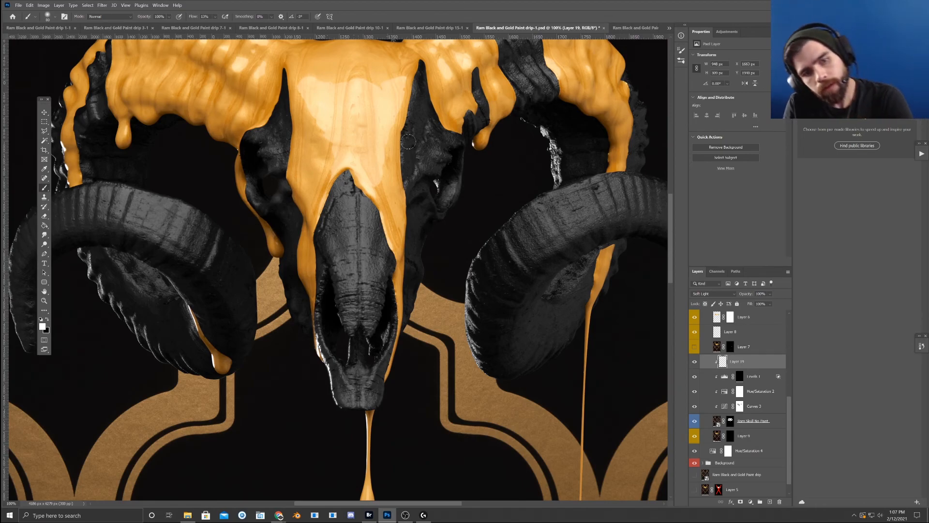
- Brush another soft white highlight along the black bone edge of the left eye socket on the clipped layer
drag(256, 172, 258, 187)
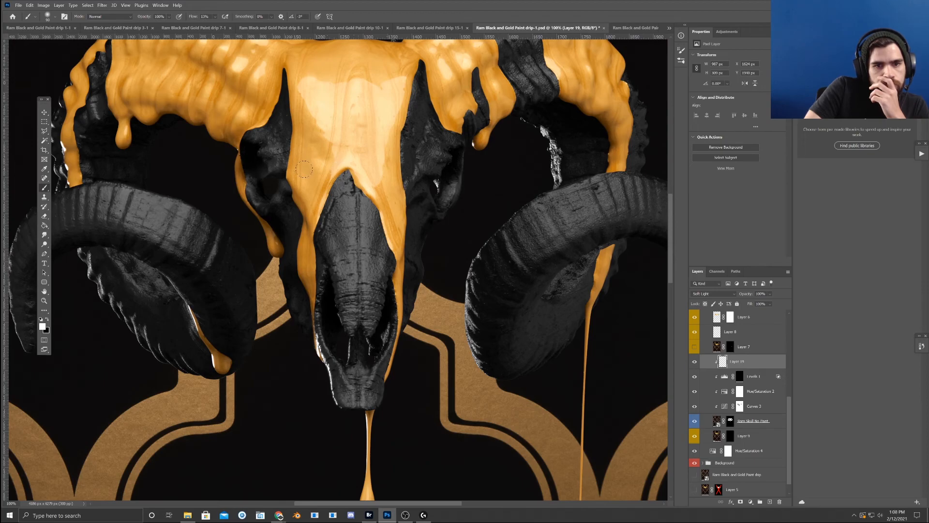
key(x)
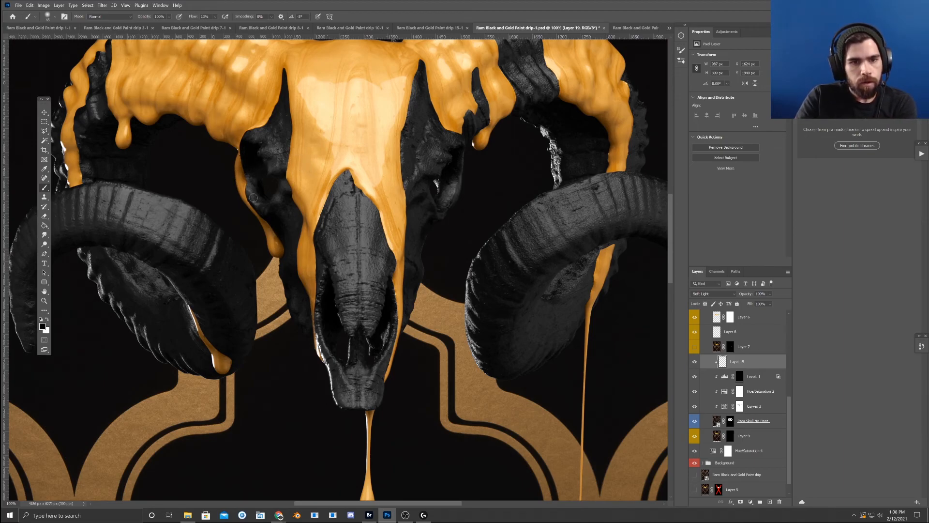
key(x)
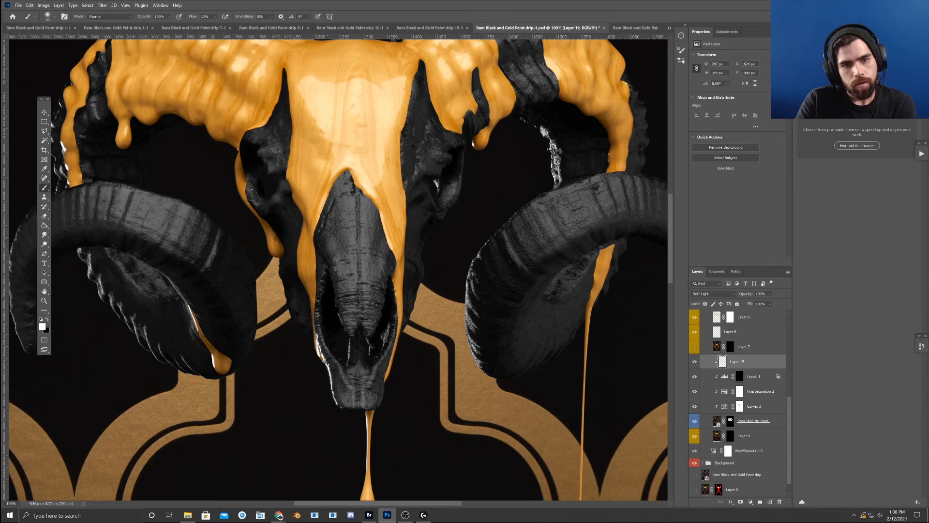
- Examine the eye-socket highlights against the whole skull and up close
key(ctrl+minus)
key(ctrl+minus)
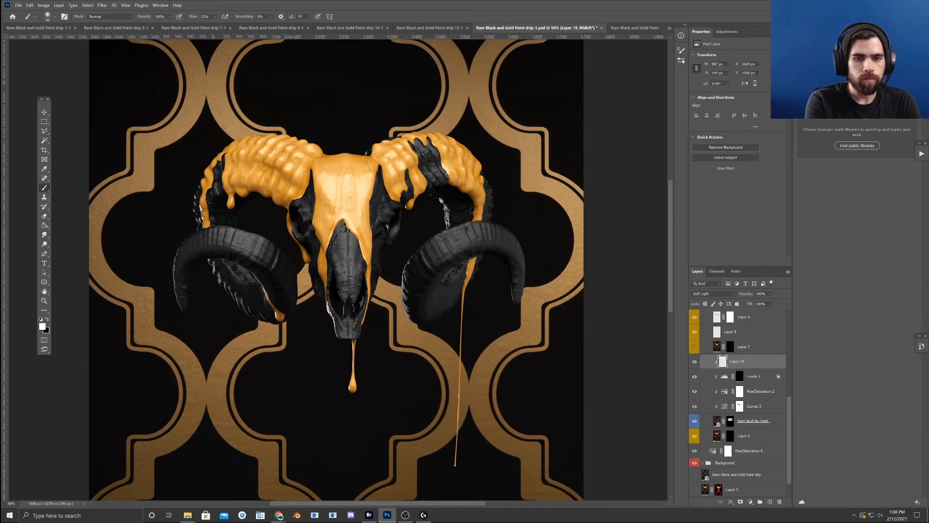
key(ctrl+plus)
key(ctrl+plus)
key(ctrl+minus)
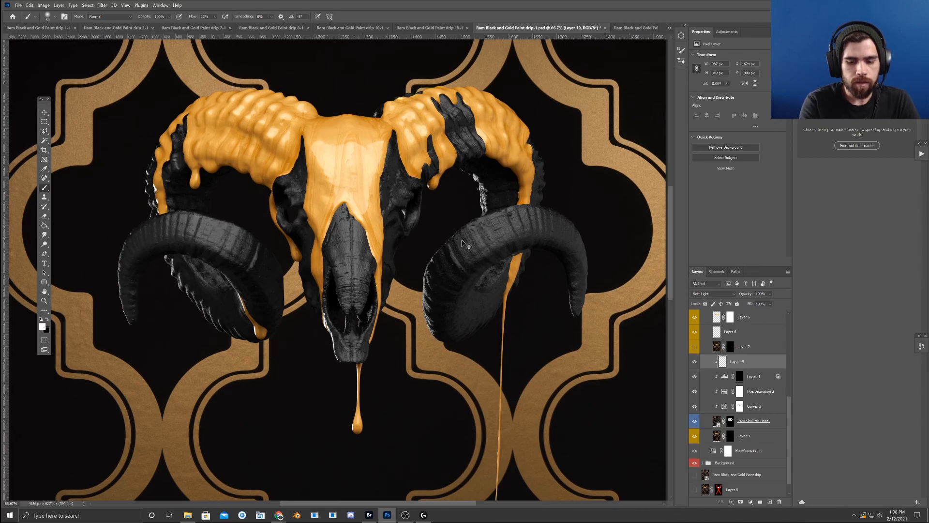
key(ctrl+plus)
key(ctrl+plus)
mouse_move(477, 226)
mouse_down()
mouse_move(408, 311)
mouse_move(418, 313)
mouse_up()
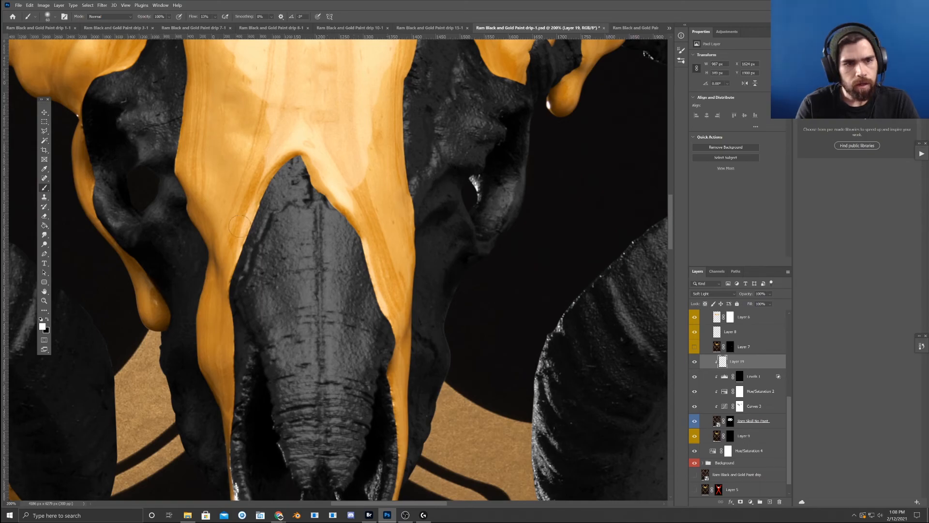
mouse_move(156, 199)
mouse_down()
mouse_move(459, 215)
mouse_move(165, 201)
mouse_up()
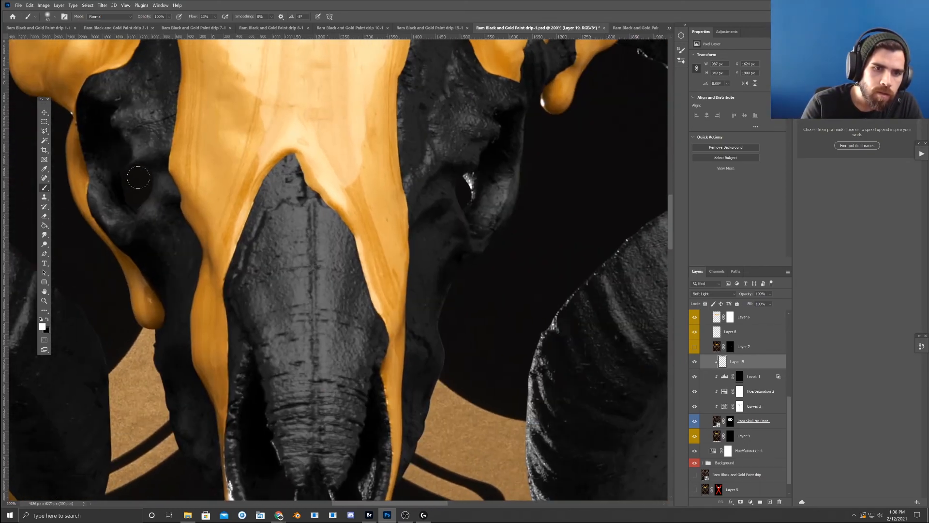
- With Group 2 selected, trace a closed Pen path around the bright glint inside the right eye socket and turn it into a selection
key(v)
click(145, 192)
click(471, 188)
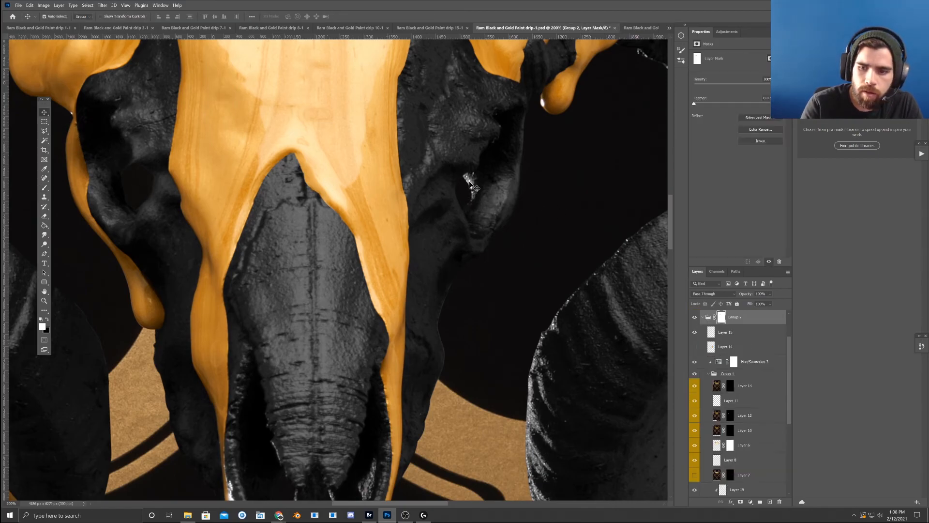
click(633, 245)
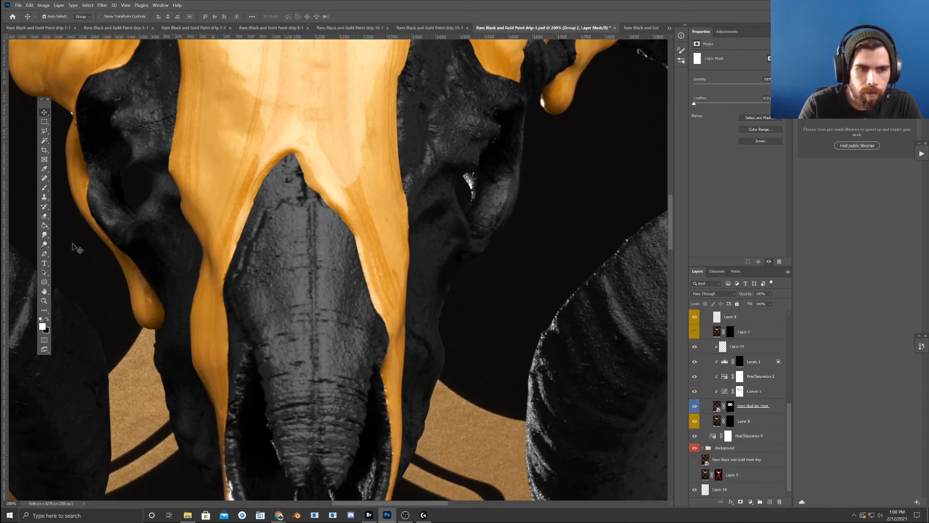
click(43, 255)
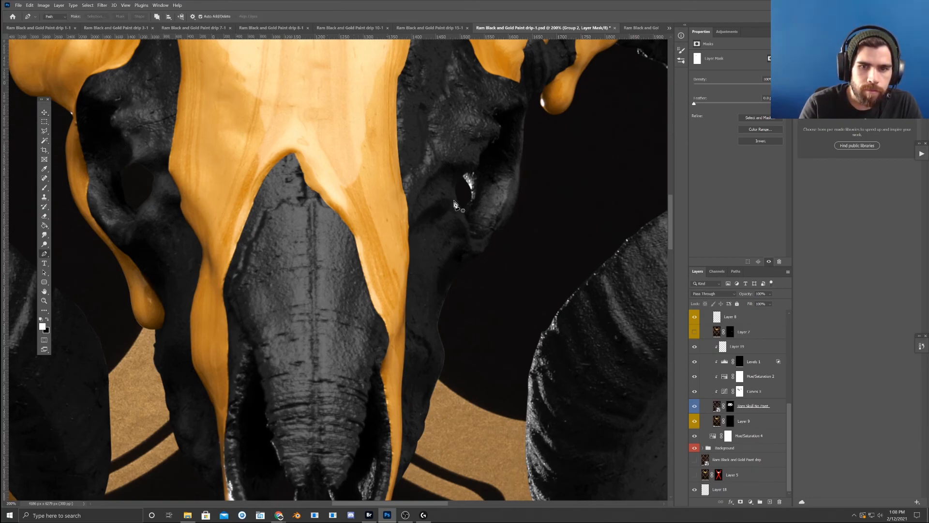
click(462, 177)
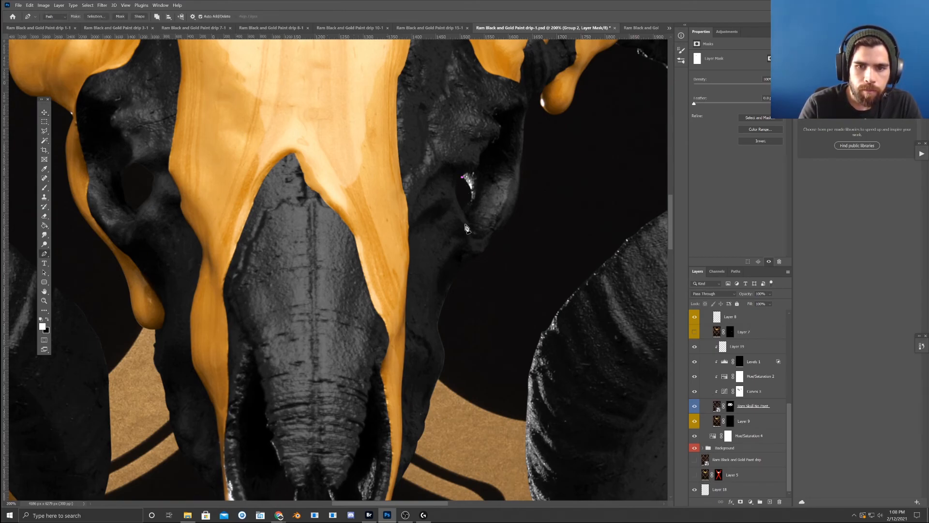
drag(459, 209, 486, 209)
drag(493, 192, 488, 171)
drag(487, 167, 476, 164)
drag(472, 165, 468, 166)
click(462, 177)
right_click(473, 177)
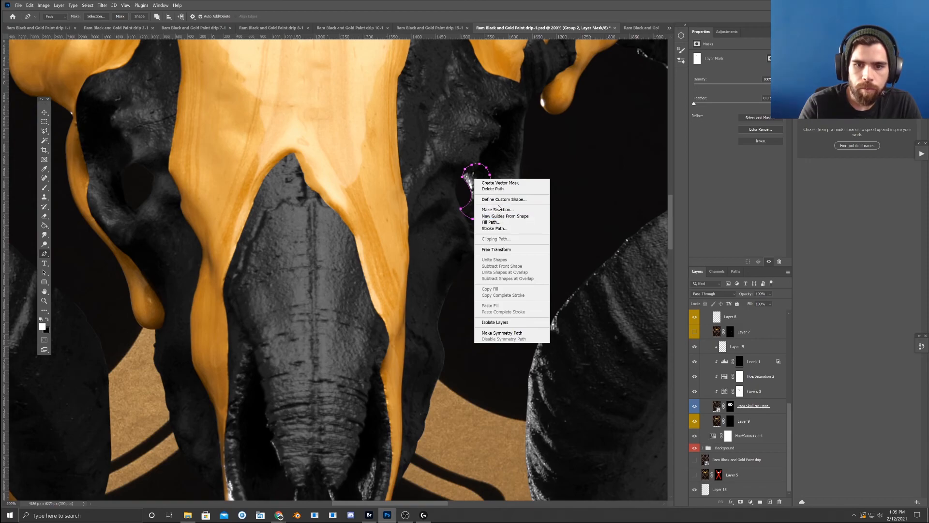
click(498, 209)
click(502, 146)
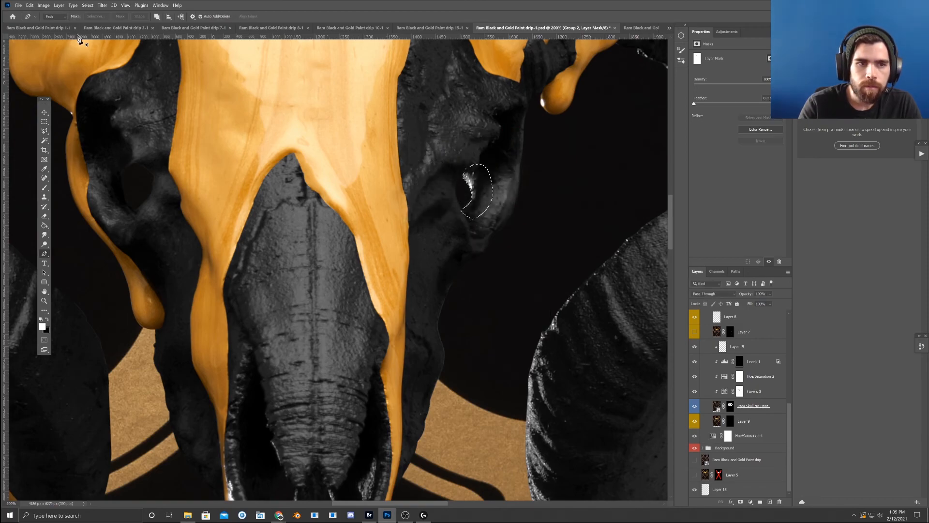
- Paste a merged copy of the selected right-socket glint as a new layer and flip it horizontally
click(29, 5)
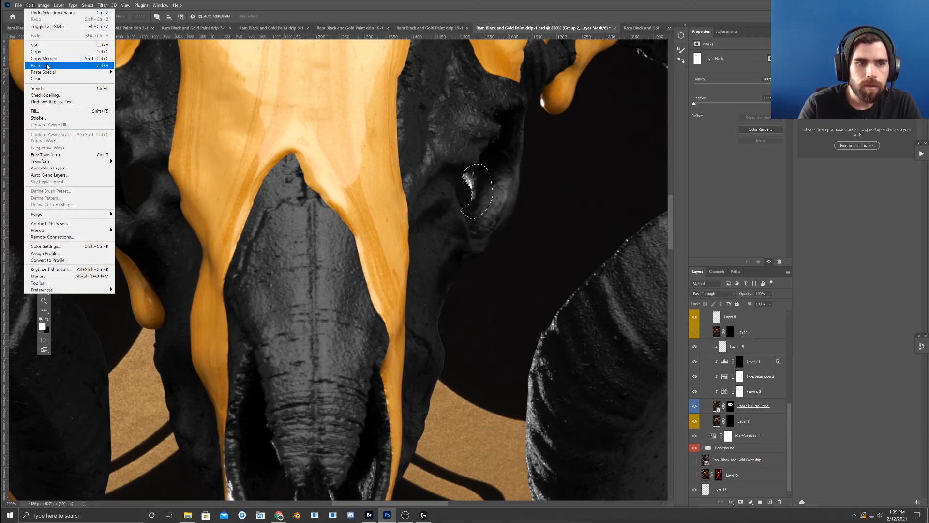
click(49, 59)
scroll(230, 183, down, 1)
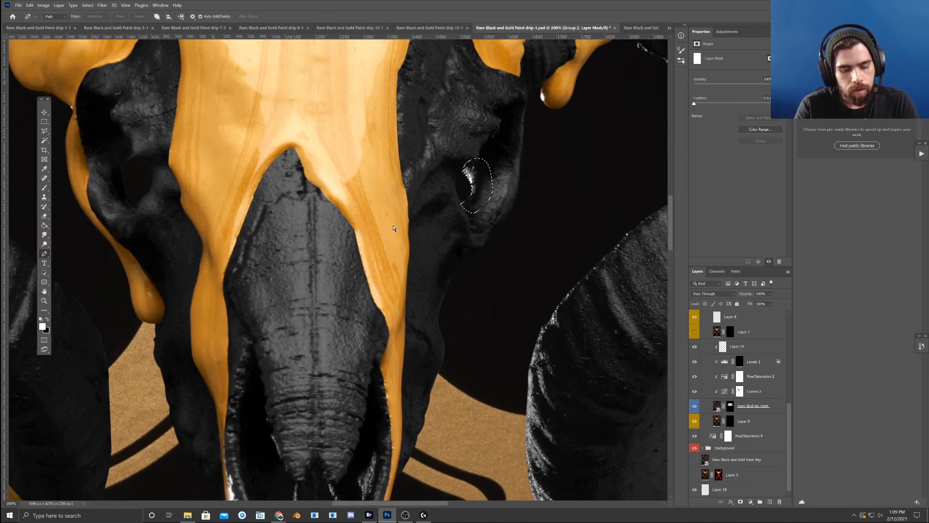
key(ctrl+v)
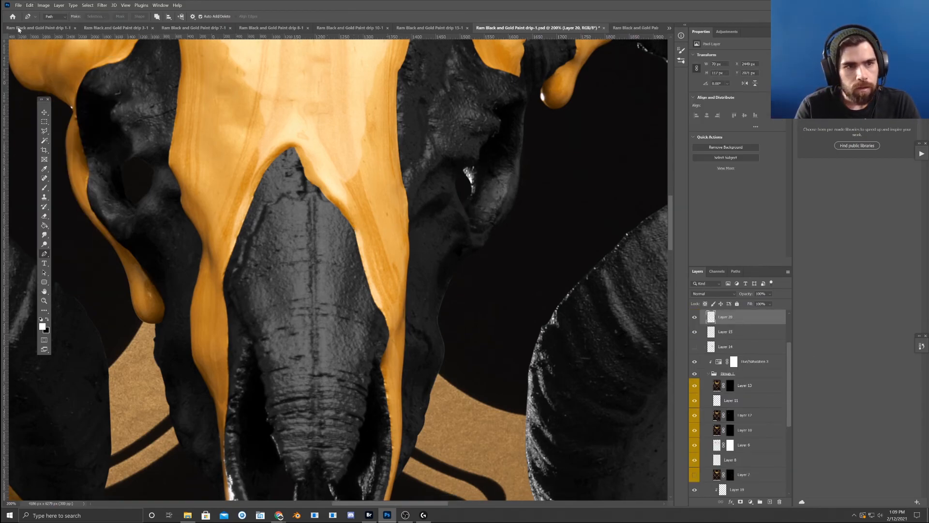
click(28, 6)
mouse_move(88, 158)
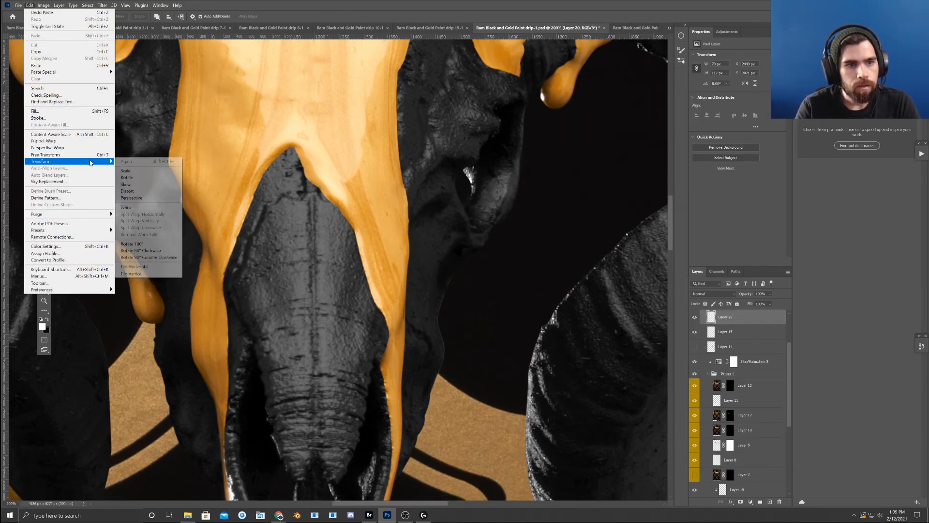
click(169, 267)
- Try to move the flipped glint across to the left eye socket, and undo back to the glint selection
click(46, 112)
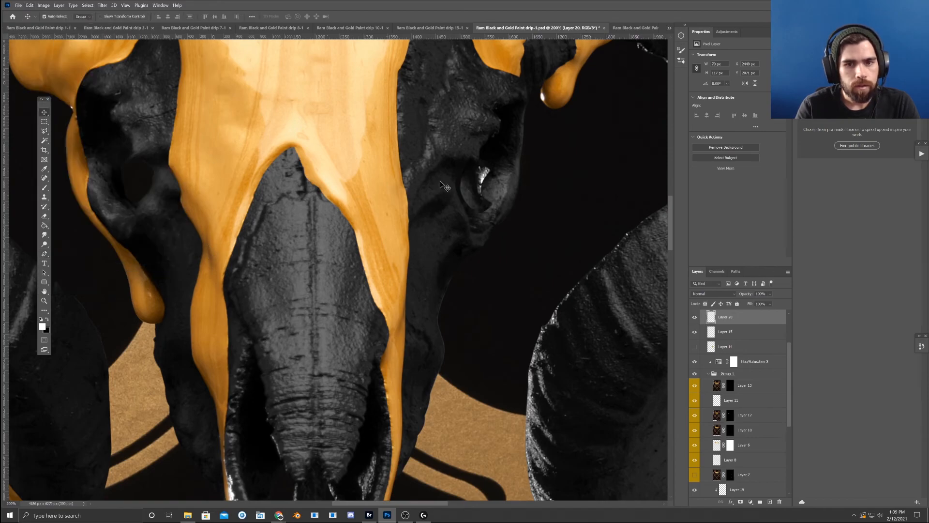
drag(490, 184, 199, 193)
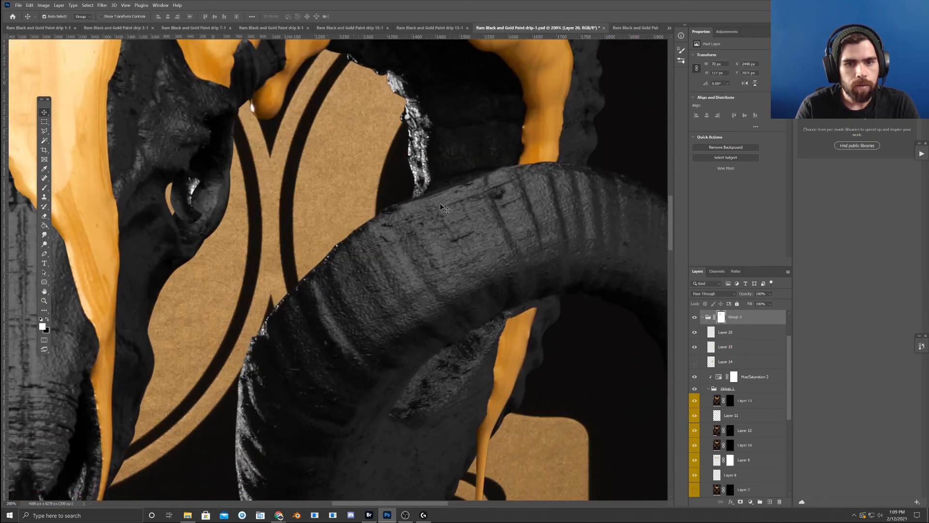
key(ctrl+z)
drag(481, 190, 411, 213)
key(ctrl+z)
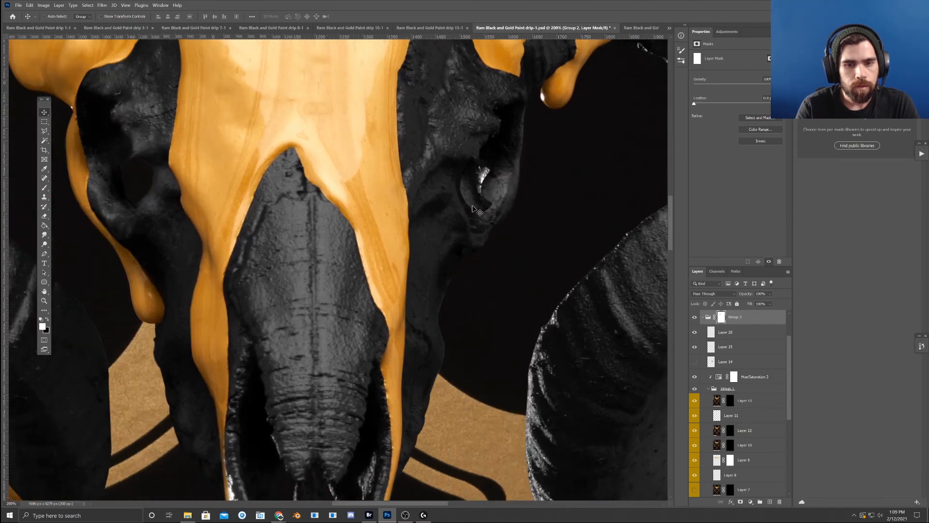
key(ctrl+z)
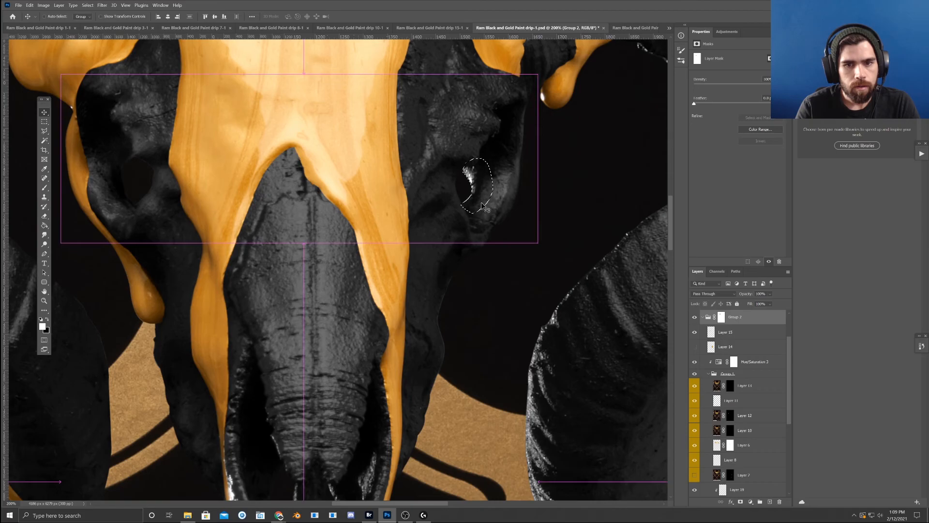
- Copy the selected socket glint merged and paste it as a new layer inside Group 2
click(30, 5)
click(58, 59)
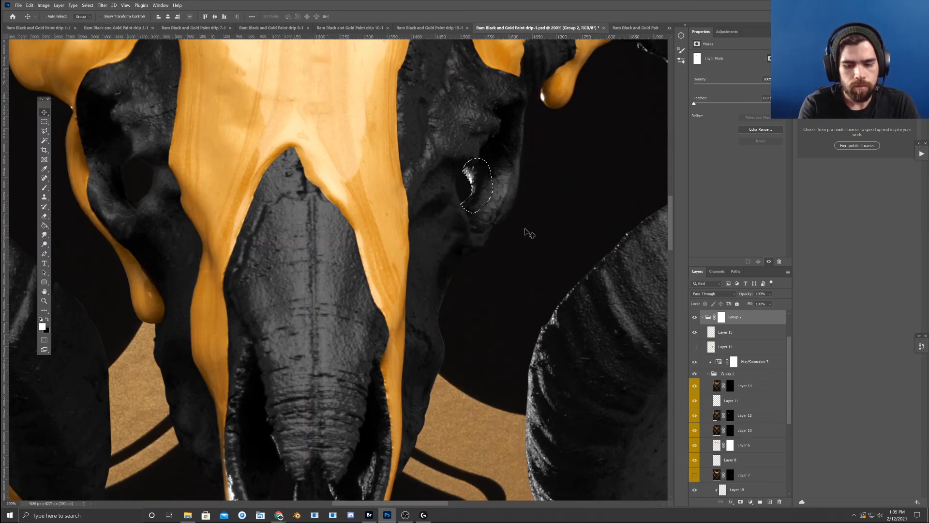
key(ctrl+minus)
key(ctrl+minus)
key(ctrl+minus)
key(ctrl+minus)
key(ctrl+plus)
key(ctrl+plus)
key(ctrl+plus)
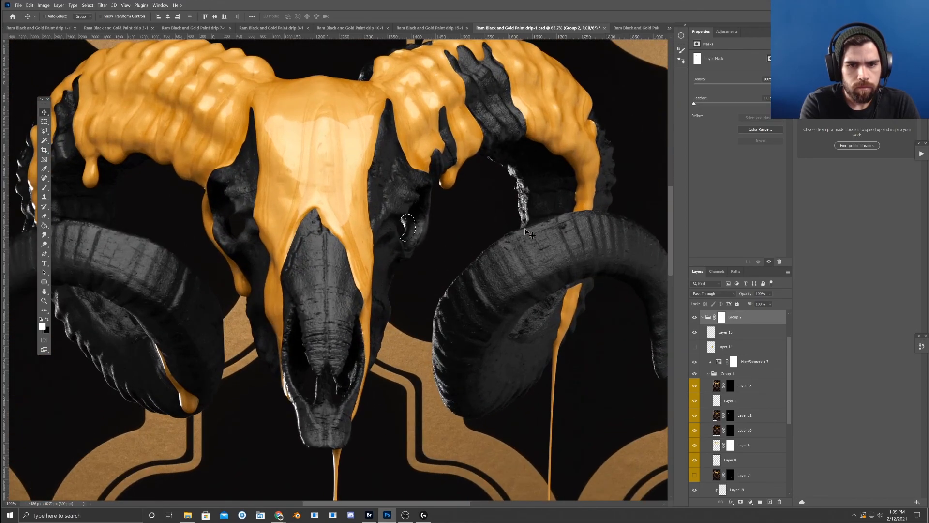
key(ctrl+v)
drag(396, 226, 396, 227)
key(ctrl+z)
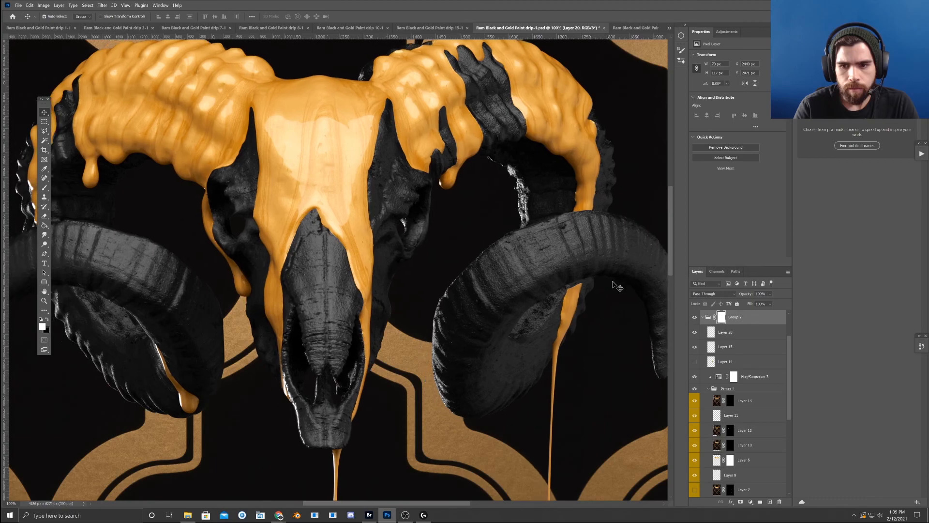
- Add a new layer above Group 2, paste the glint copy into it, and flip it horizontally
click(770, 501)
drag(727, 335, 731, 313)
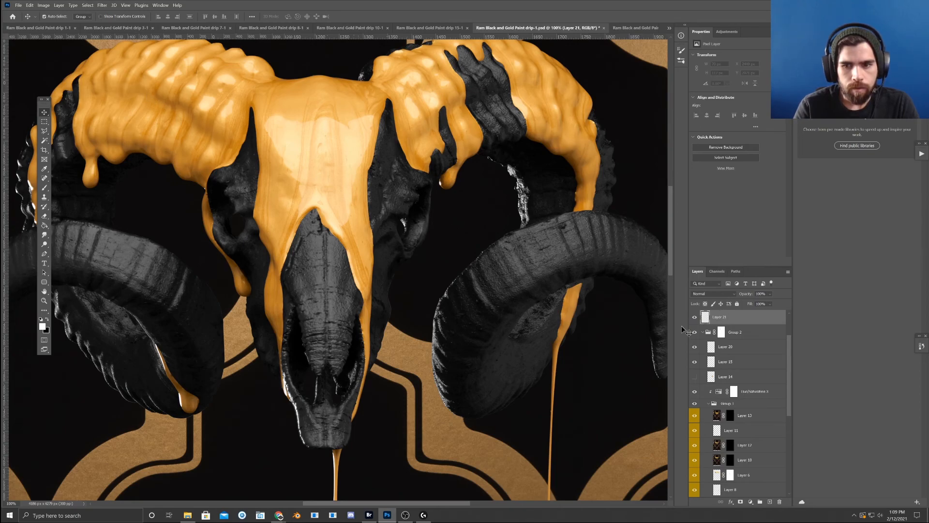
click(30, 5)
mouse_move(102, 162)
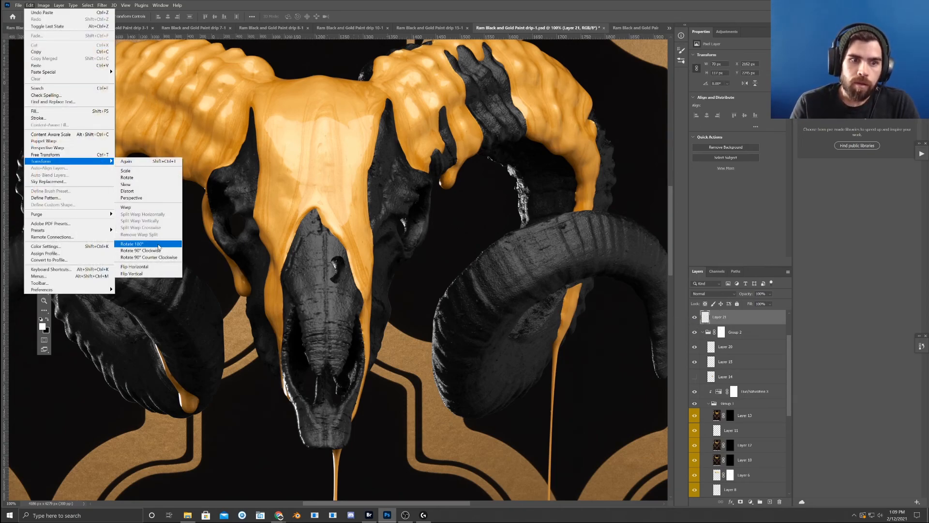
click(160, 266)
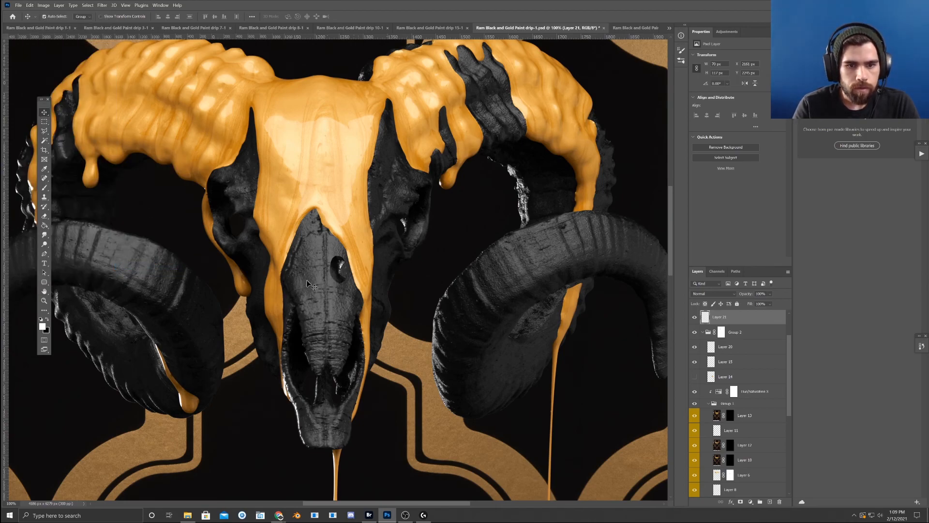
- Move the flipped glint onto the left eye socket, against the outer edge of its opening
drag(341, 277, 233, 237)
key(ctrl)
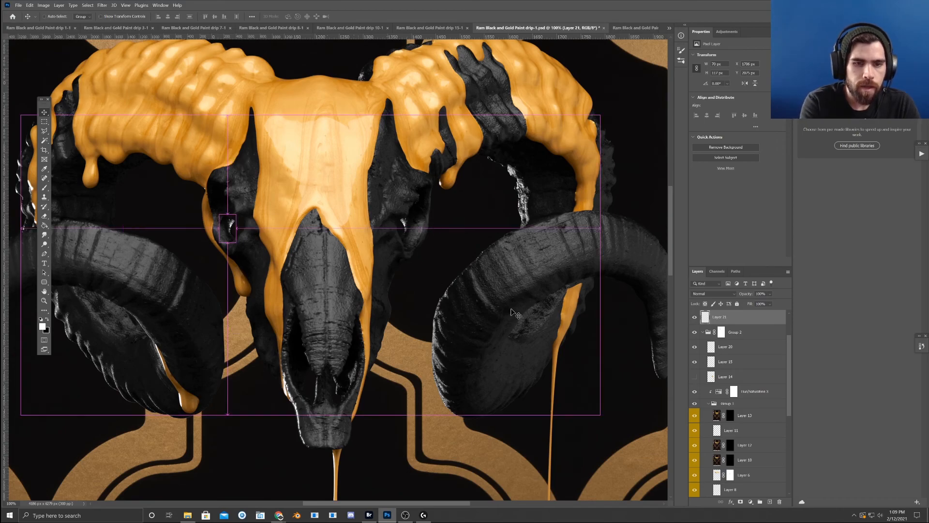
key(ctrl+plus)
key(ctrl+plus)
key(ctrl+plus)
drag(345, 254, 618, 404)
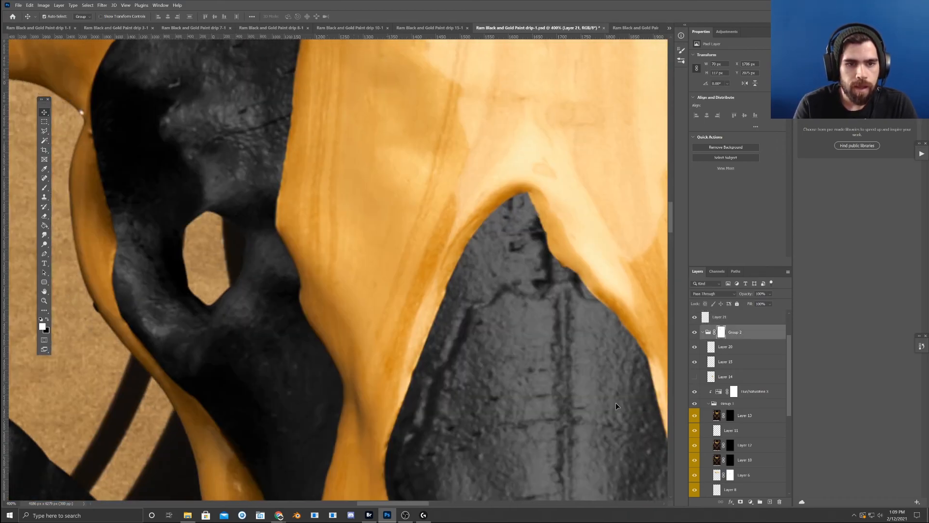
key(ctrl+z)
drag(207, 239, 532, 367)
drag(240, 227, 228, 207)
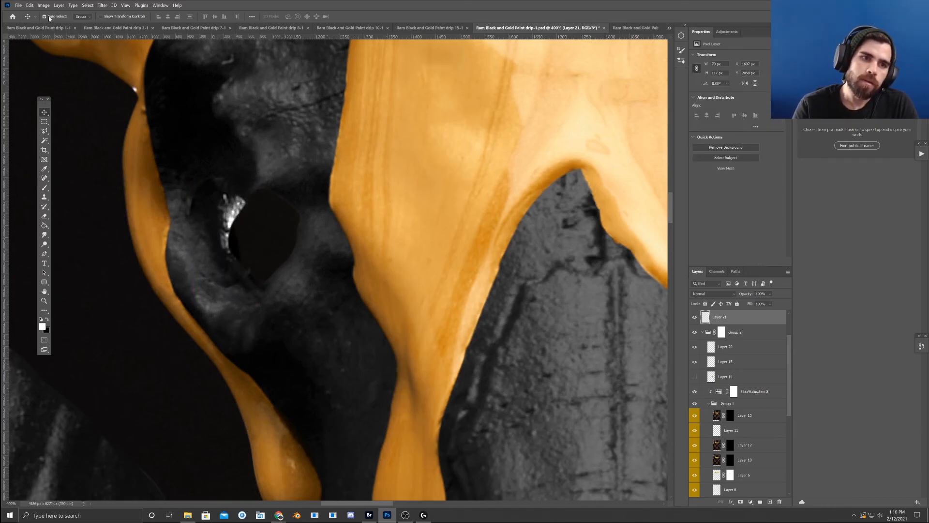
- Warp the flipped glint so that it follows the curved edge of the left socket's opening
click(30, 5)
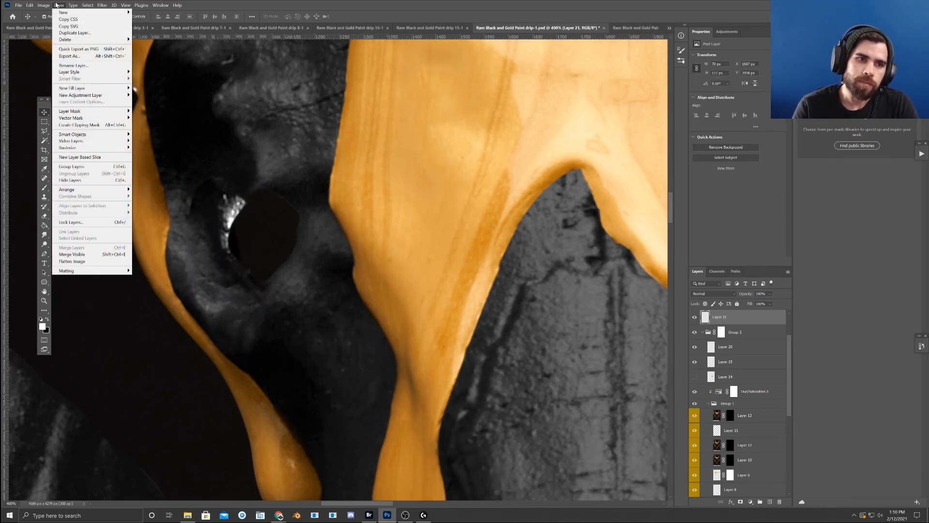
mouse_move(94, 163)
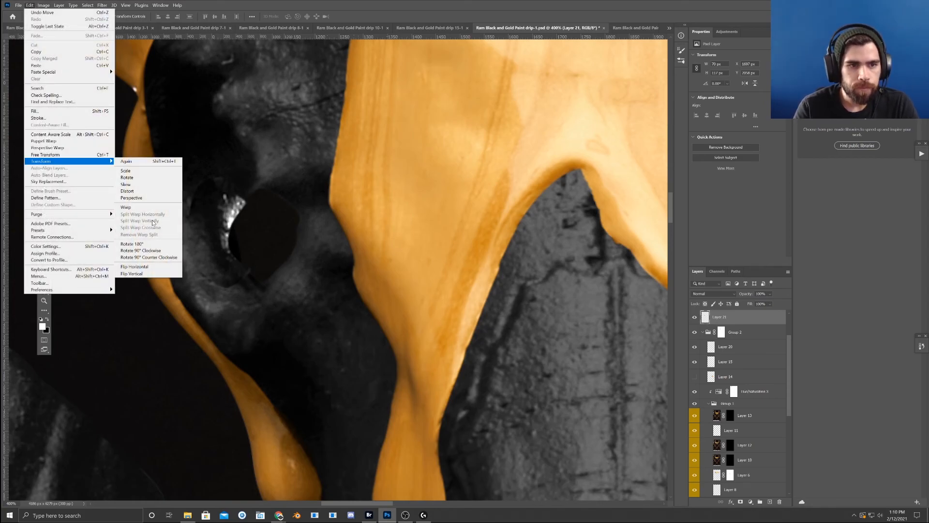
click(151, 213)
drag(244, 271, 196, 224)
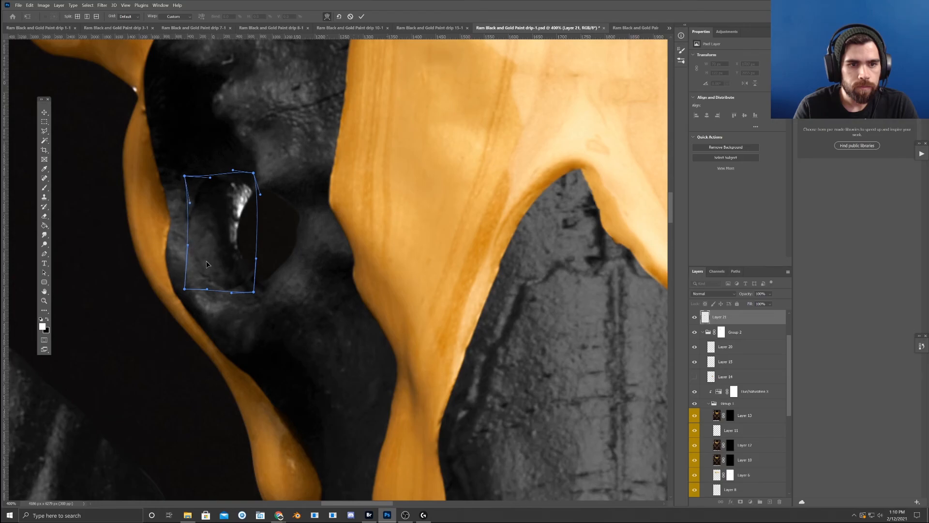
scroll(600, 445, down, 1)
key(Return)
- Add a layer mask to the left socket glint and paint black at 100% flow to hide the patch's excess outside the opening
click(742, 502)
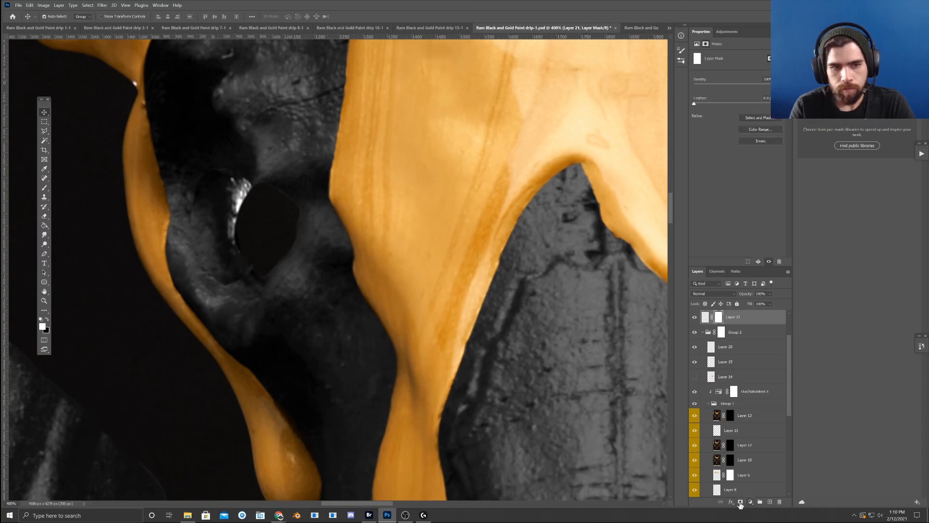
key(b)
key(x)
key(bracketleft)
key(bracketleft)
key(bracketleft)
mouse_move(238, 300)
mouse_down()
mouse_move(236, 273)
mouse_move(216, 278)
mouse_up()
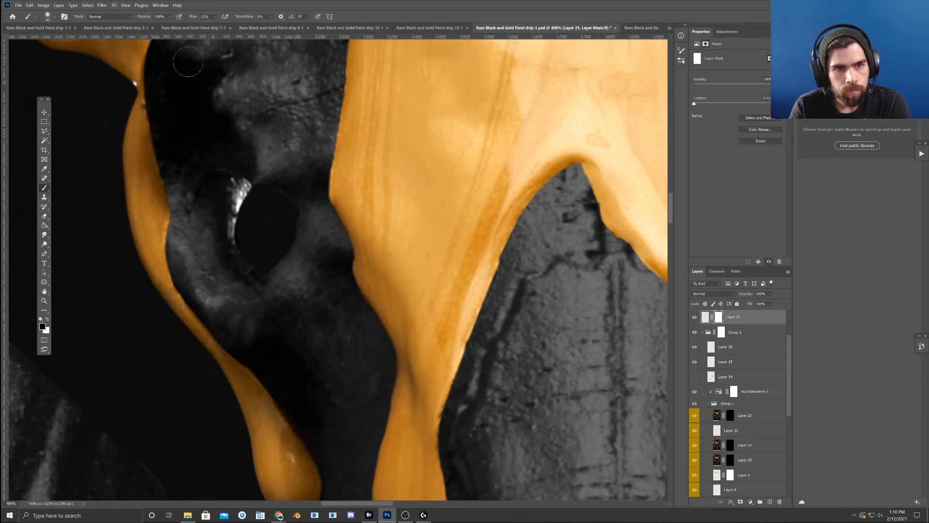
click(215, 16)
drag(220, 25, 296, 27)
mouse_move(217, 269)
mouse_down()
mouse_move(194, 182)
mouse_move(189, 216)
mouse_move(202, 173)
mouse_move(261, 143)
mouse_move(249, 170)
mouse_move(262, 151)
mouse_move(263, 181)
mouse_move(252, 154)
mouse_move(253, 172)
mouse_move(219, 160)
mouse_up()
key(bracketleft)
key(bracketleft)
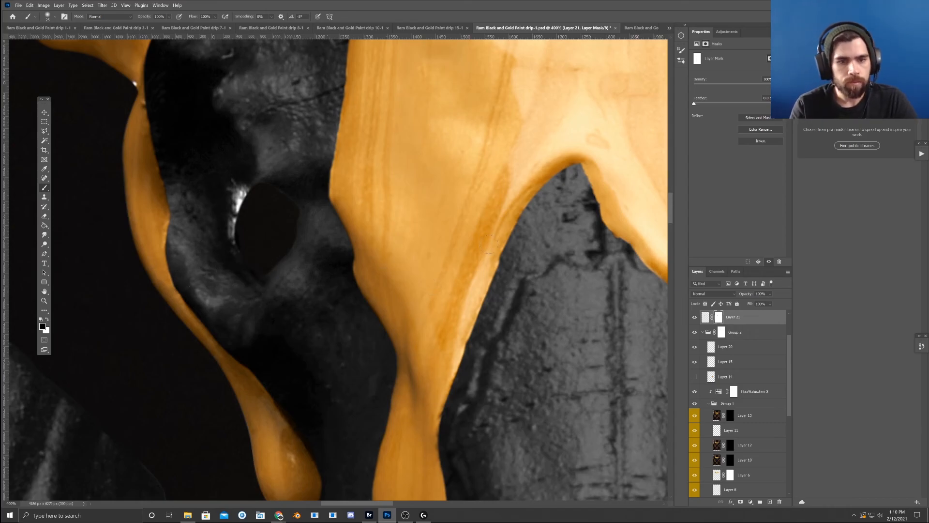
- Examine the masked left socket glint up close and within the whole composition
scroll(489, 247, down, 5)
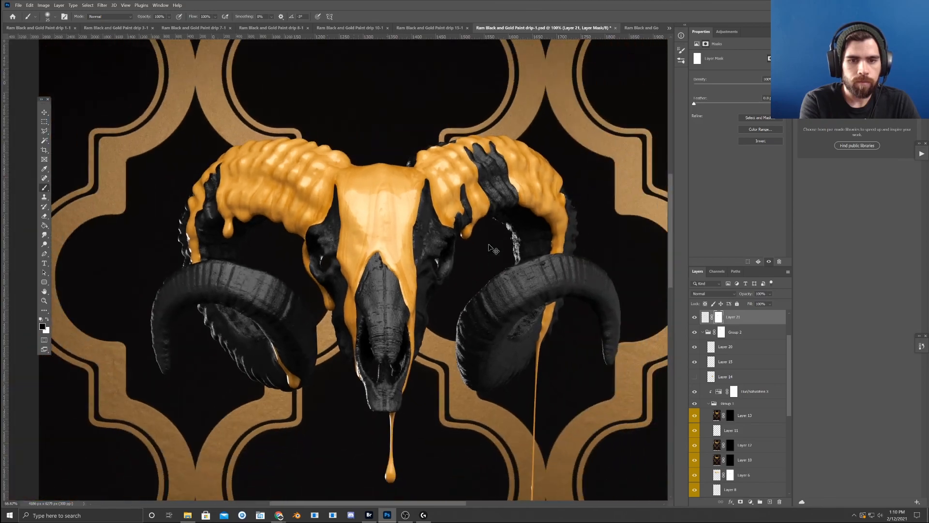
scroll(489, 248, down, 1)
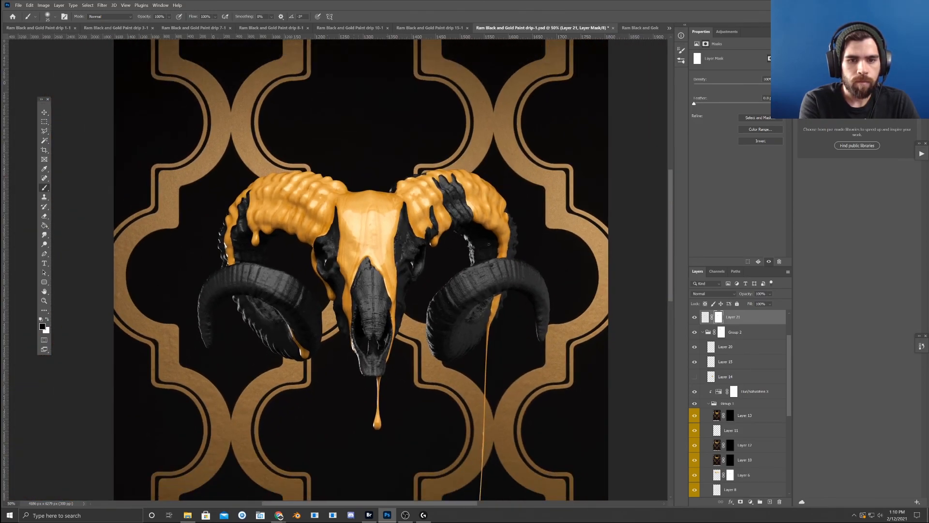
scroll(489, 244, down, 1)
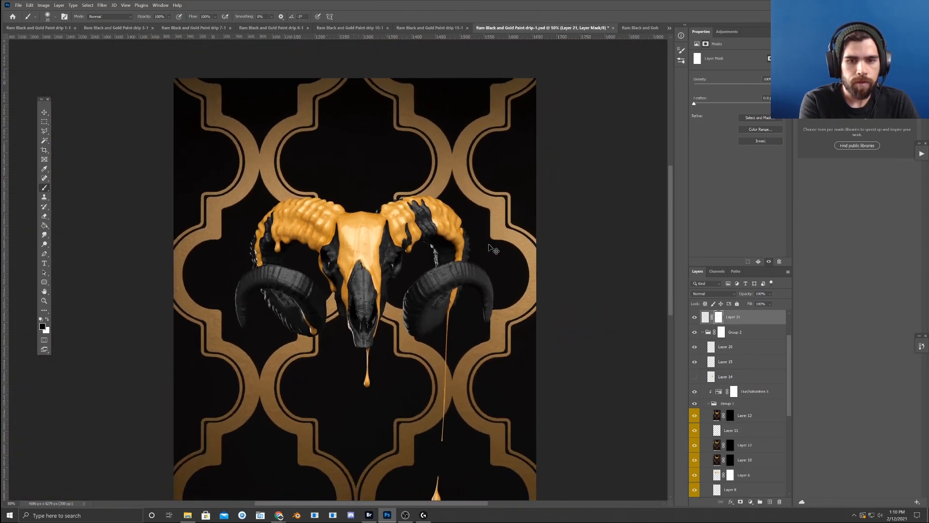
scroll(489, 245, up, 6)
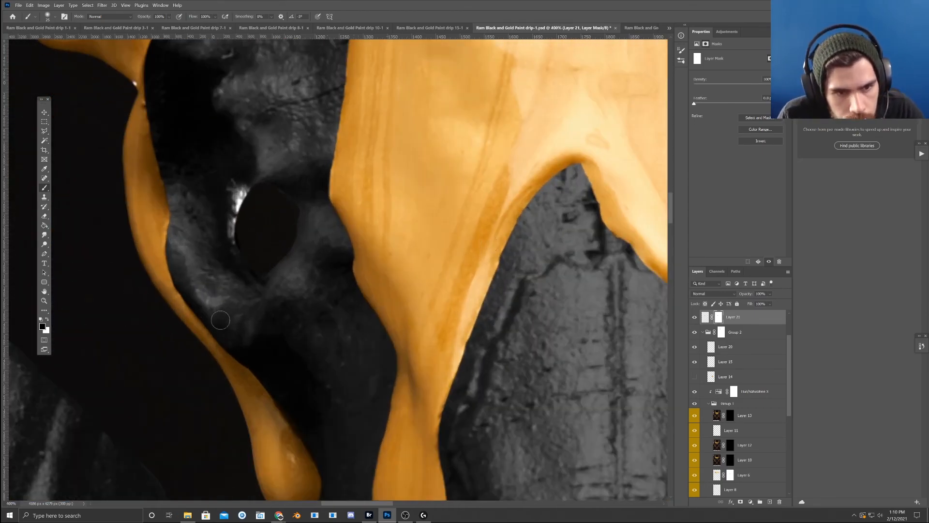
drag(294, 346, 275, 208)
scroll(271, 193, down, 2)
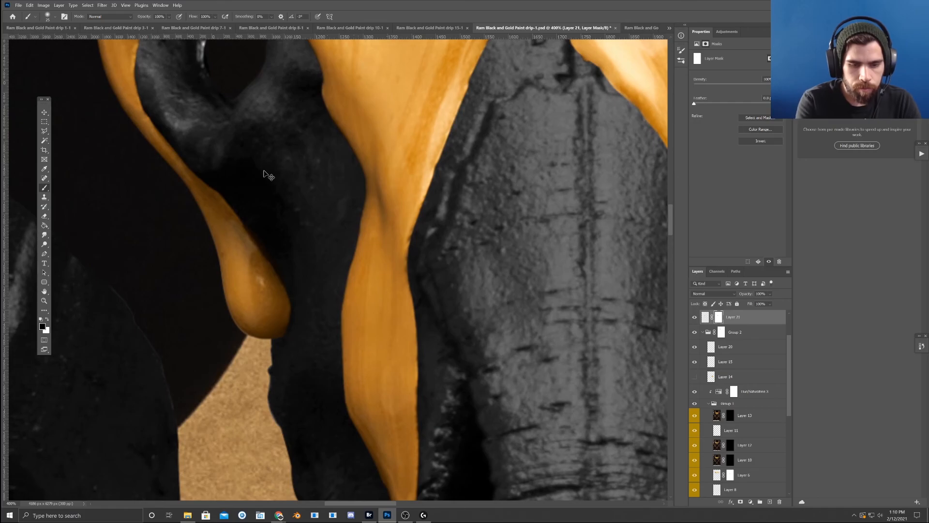
scroll(264, 170, down, 2)
scroll(269, 176, down, 4)
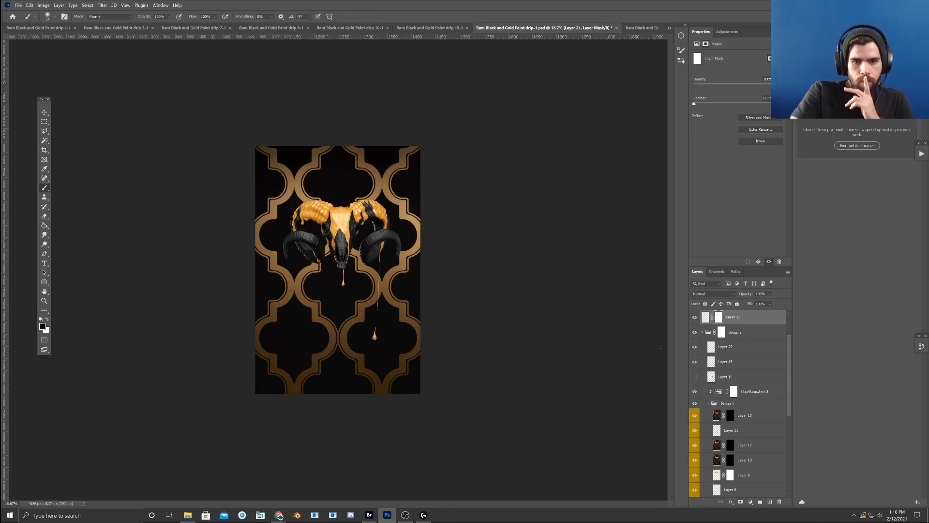
- Add a Curves adjustment at the top of the Background group and pull its midtones down to darken the wall pattern
scroll(698, 403, down, 3)
scroll(745, 427, down, 3)
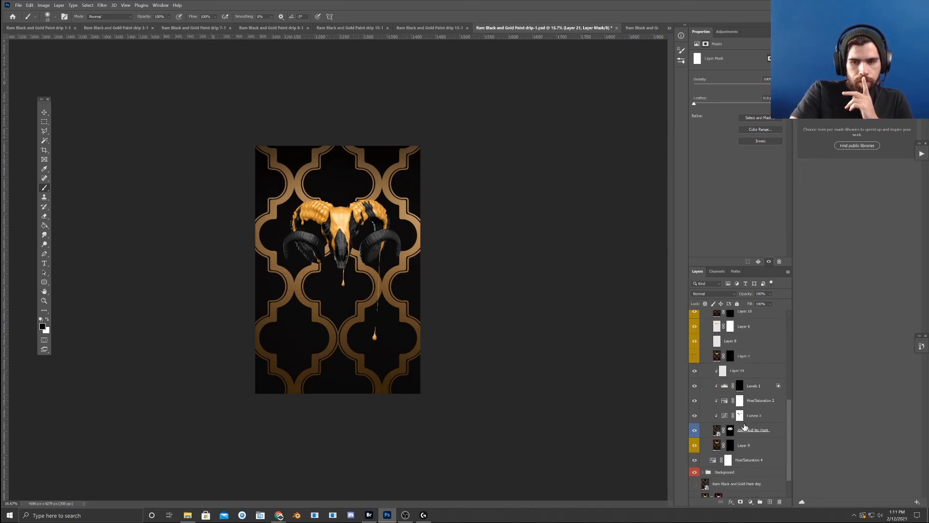
click(743, 448)
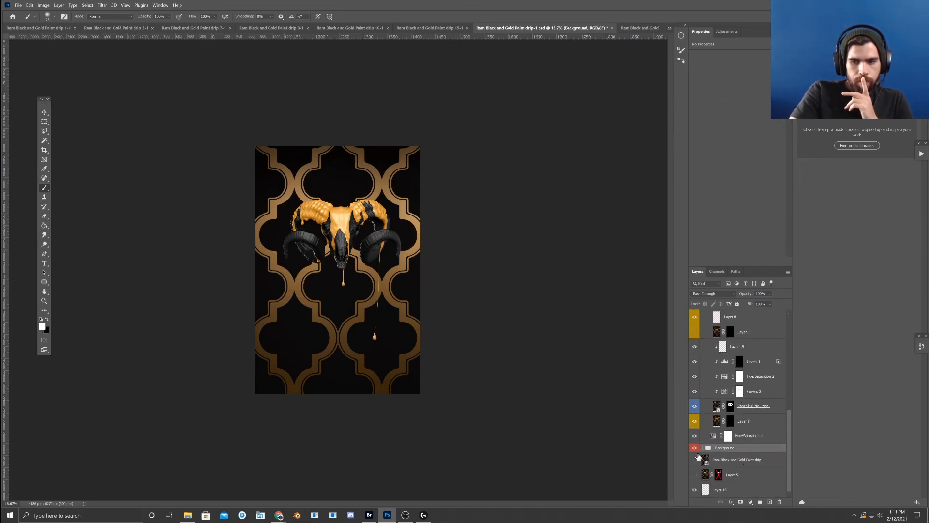
click(703, 448)
click(741, 460)
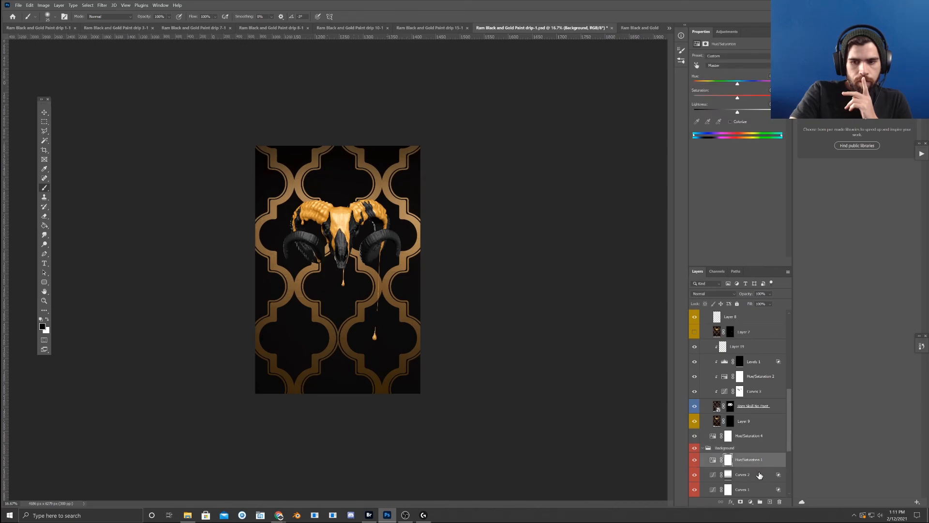
click(750, 502)
click(760, 405)
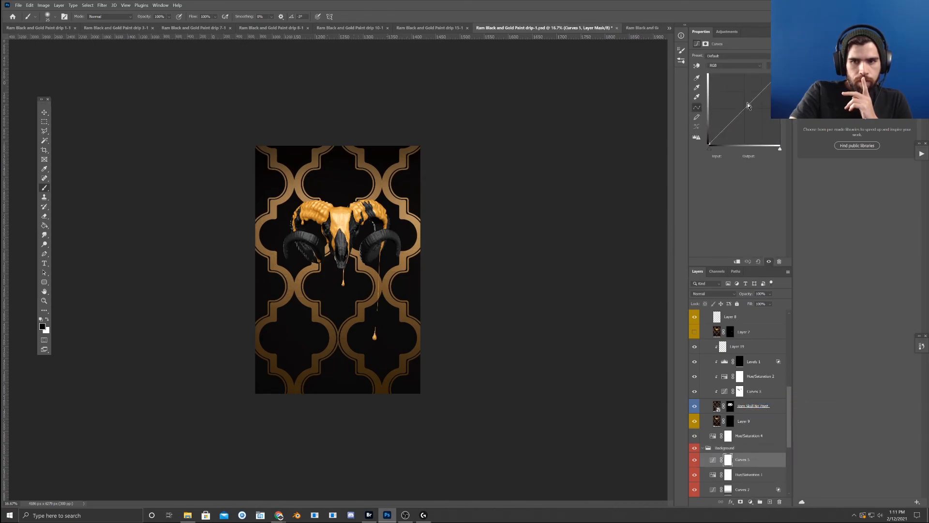
drag(748, 105, 752, 116)
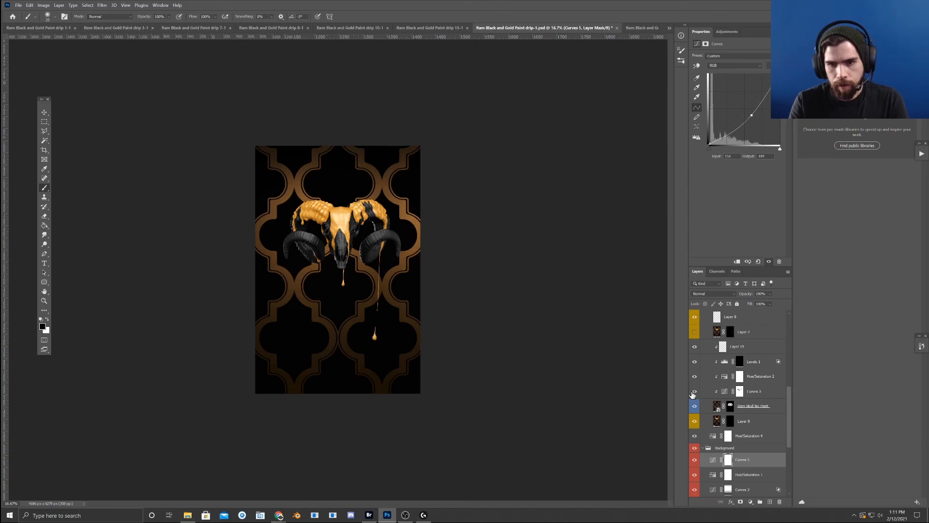
- Add a Curves adjustment above Layer 17 at the top of the layer stack and lift its darkest tones slightly
scroll(741, 388, up, 5)
click(760, 323)
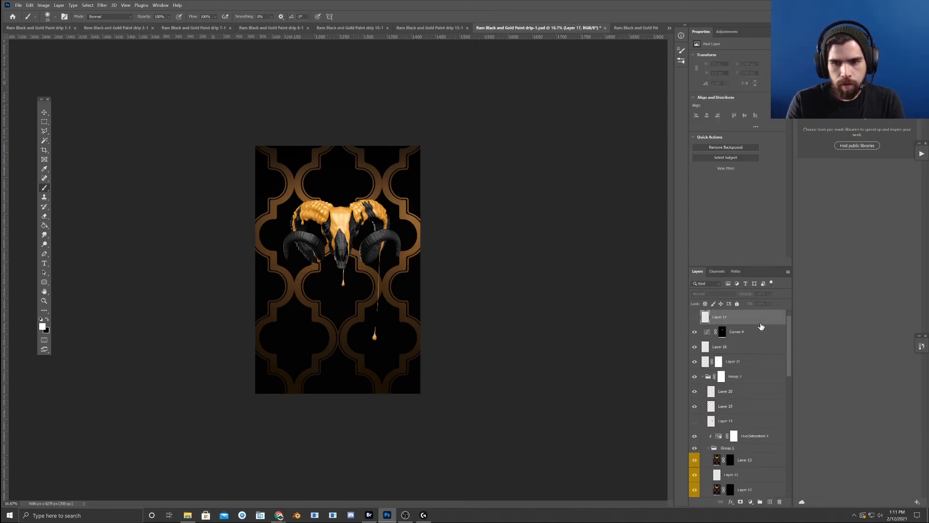
click(749, 502)
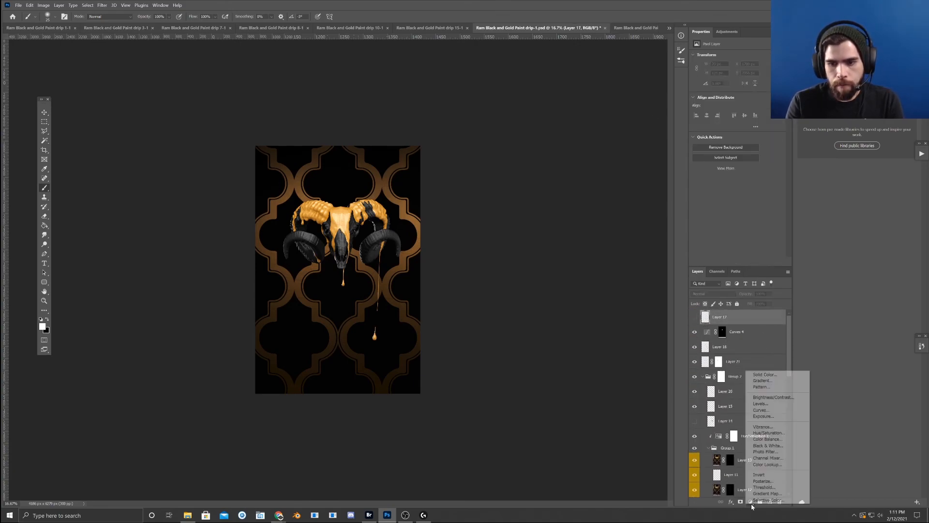
click(767, 411)
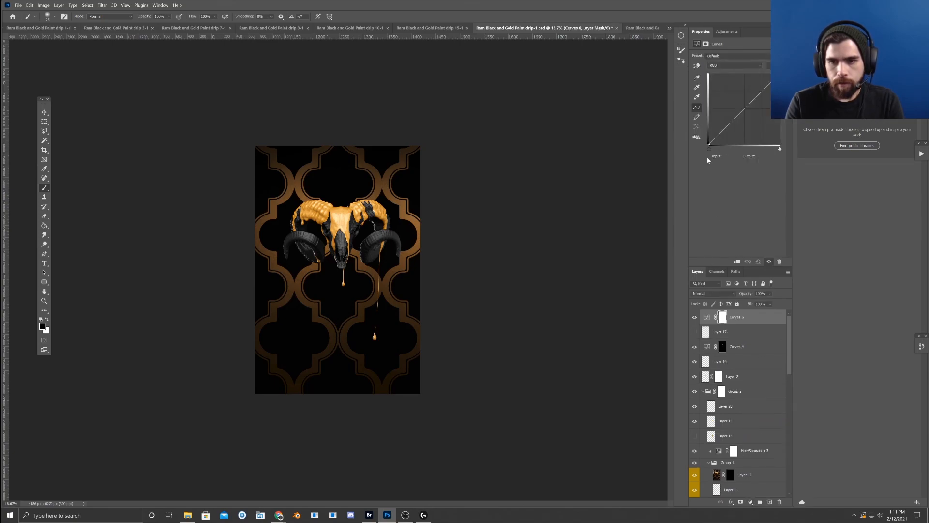
drag(710, 144, 714, 141)
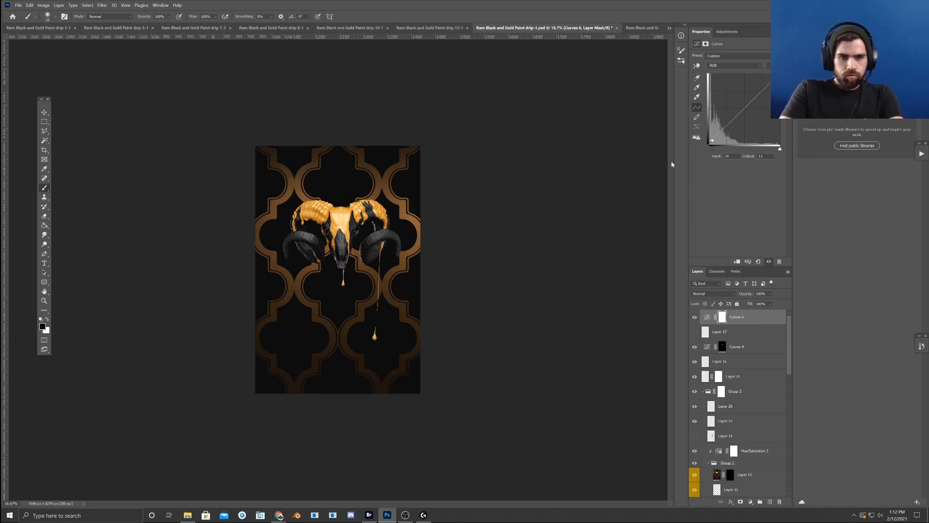
- Compare the artwork with and without the topmost Curves adjustment, and pin its lower midtones and highlights with two anchor points
click(695, 317)
click(695, 317)
click(694, 317)
click(694, 317)
click(695, 317)
click(694, 317)
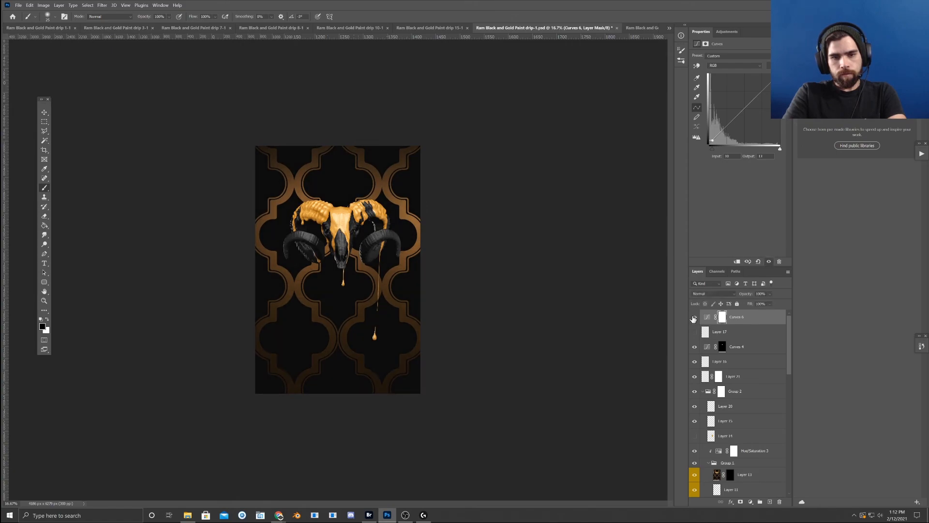
click(730, 125)
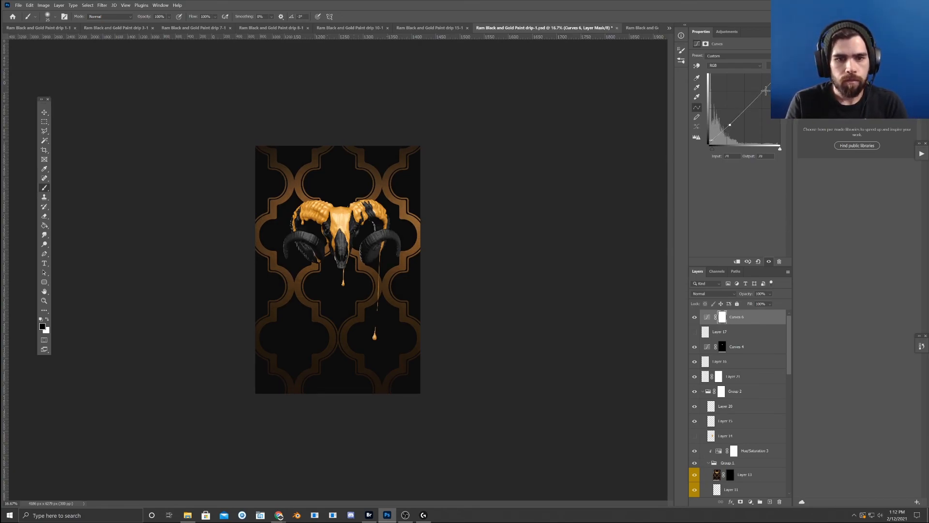
click(764, 90)
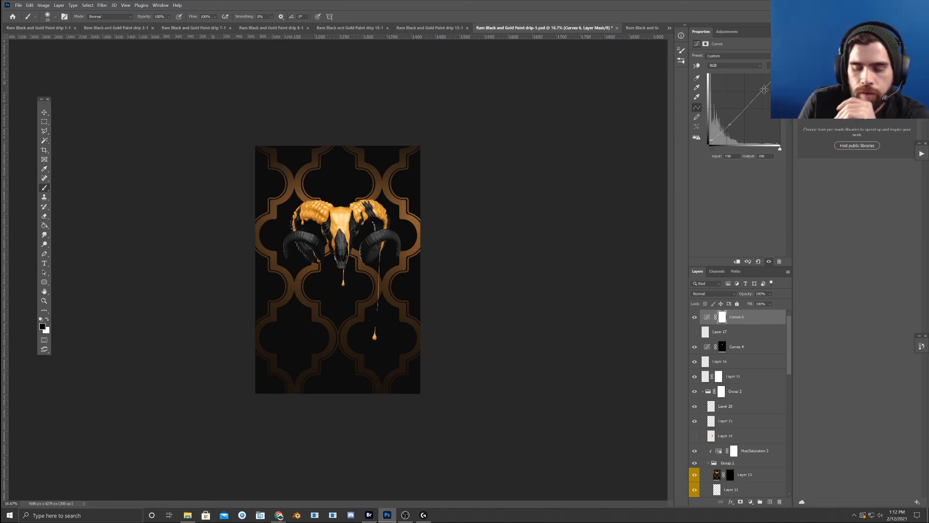
- Add a clipped Curves adjustment above Layer 19 and pull its lower midtones down slightly to darken the bare skull
scroll(734, 385, down, 5)
scroll(734, 385, down, 4)
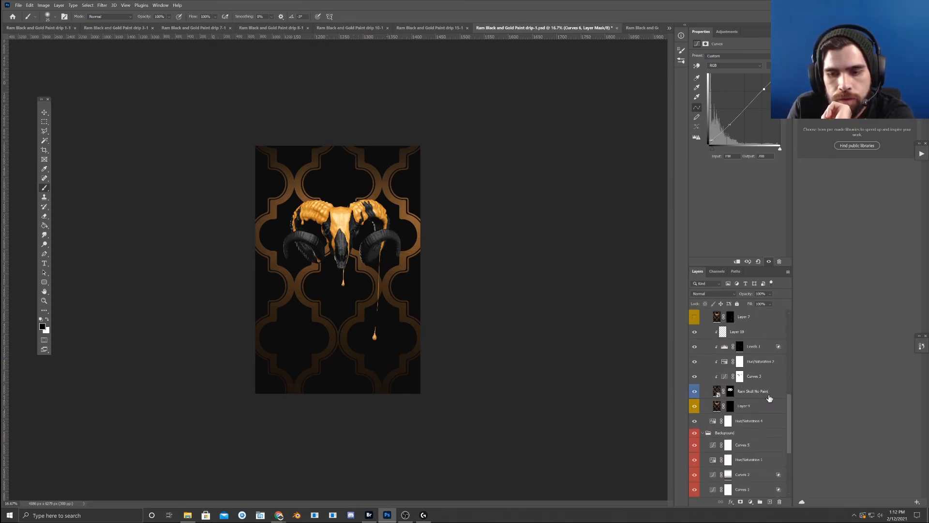
click(762, 351)
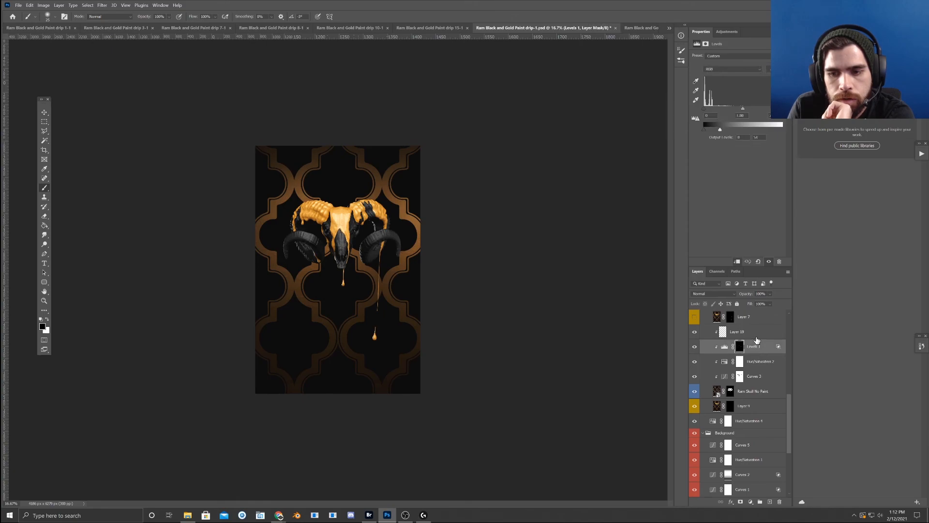
click(756, 337)
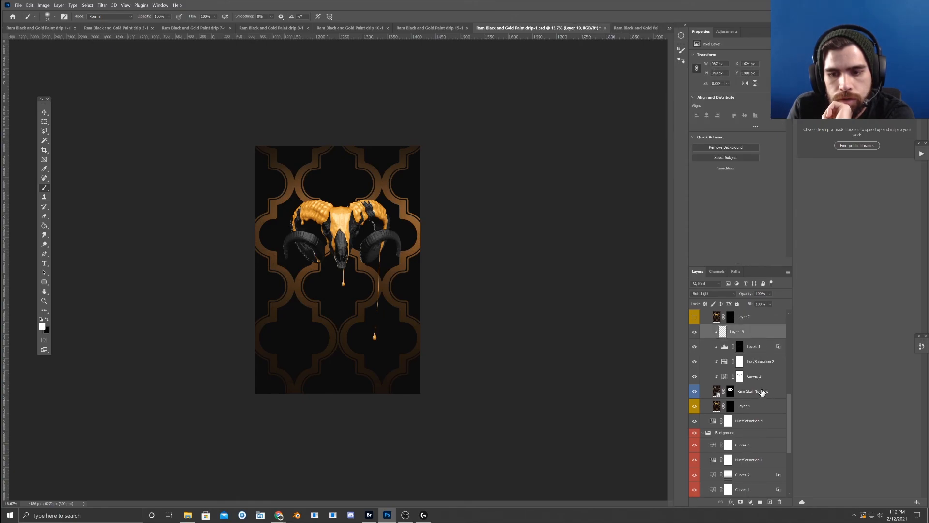
click(750, 502)
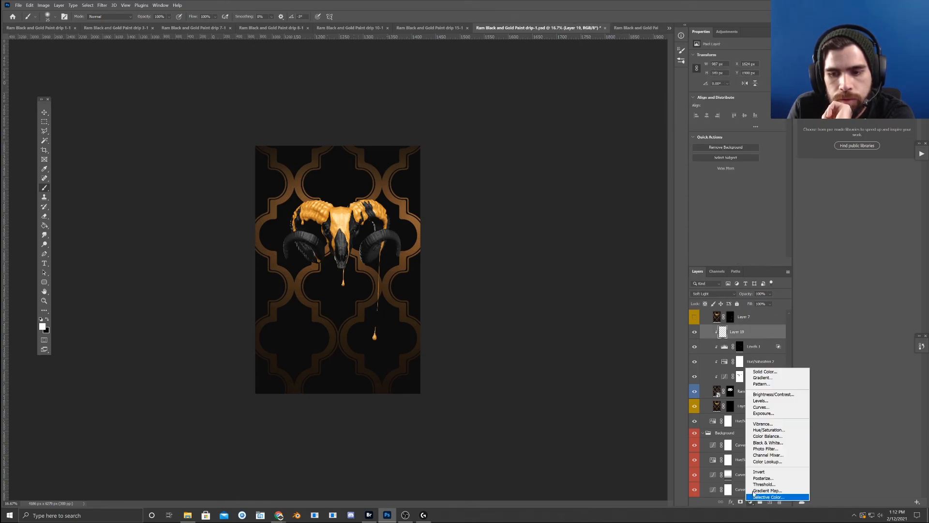
click(761, 407)
click(738, 261)
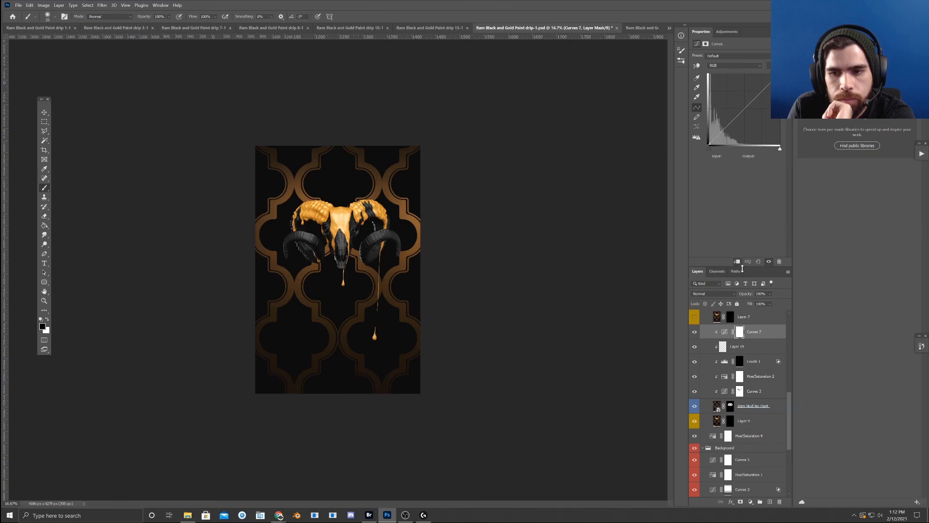
click(732, 123)
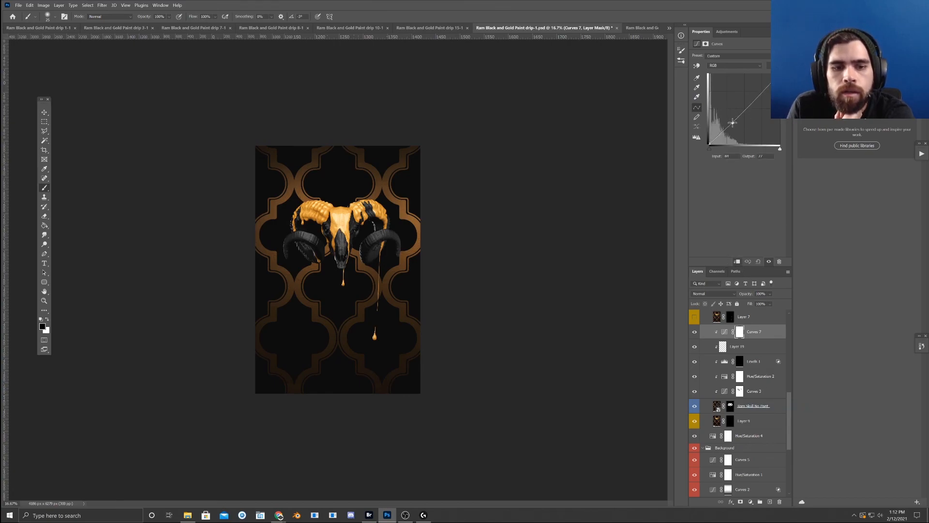
drag(732, 122, 733, 122)
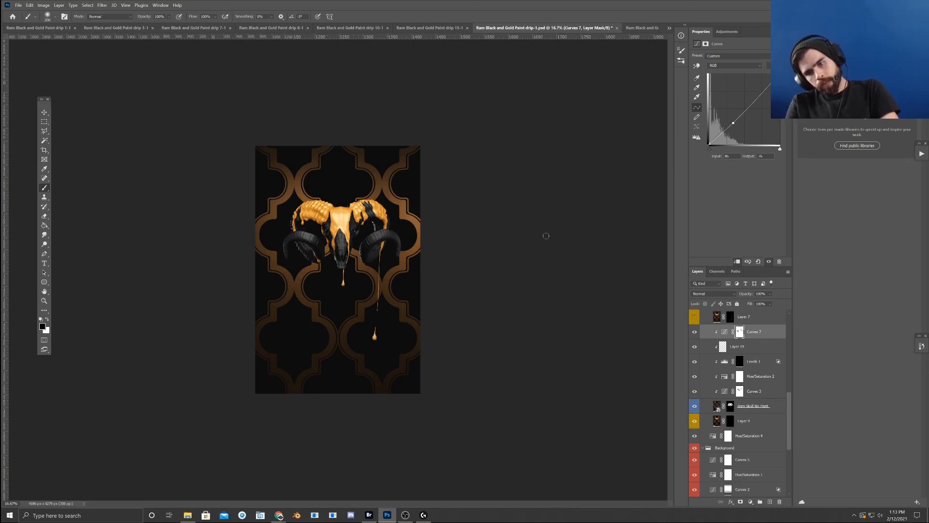
- Reduce the clipped Curves 7 adjustment's opacity to 60% and compare the skull with and without it
click(695, 333)
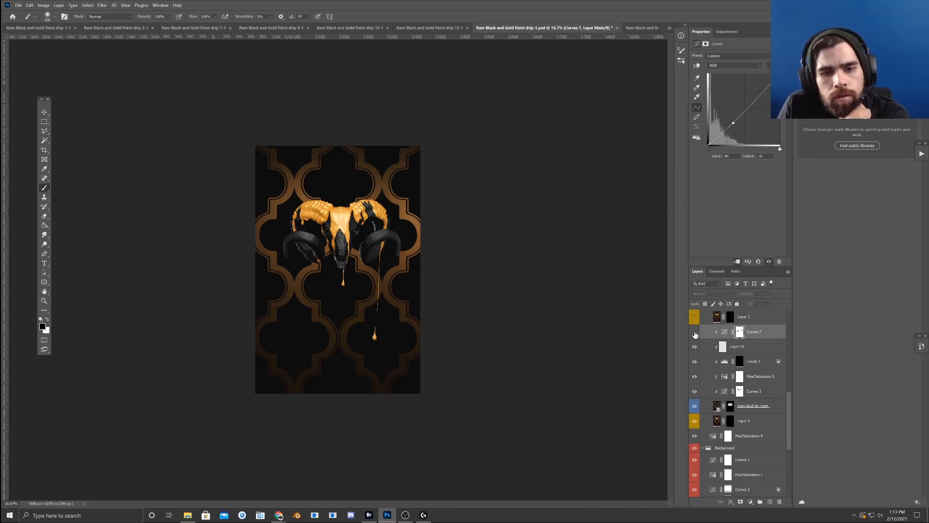
click(694, 334)
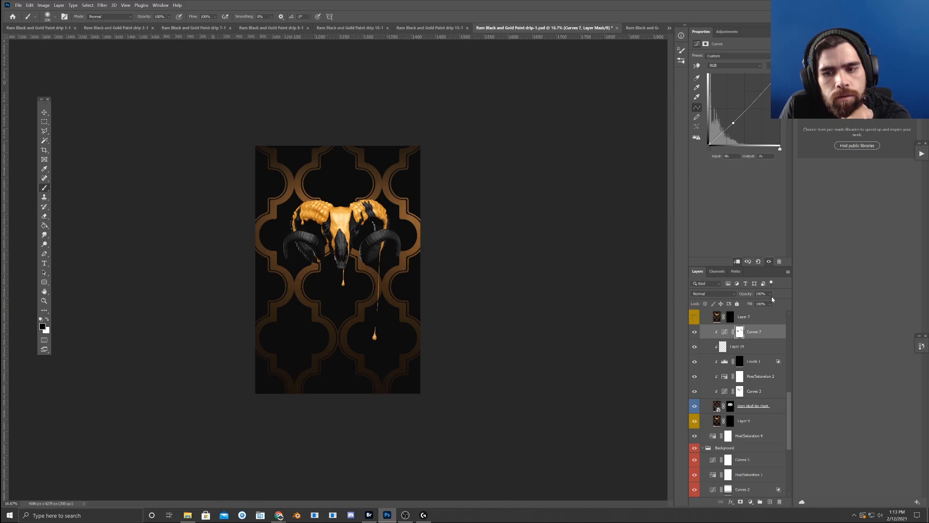
drag(775, 304, 768, 303)
click(694, 333)
click(694, 334)
click(694, 333)
click(694, 334)
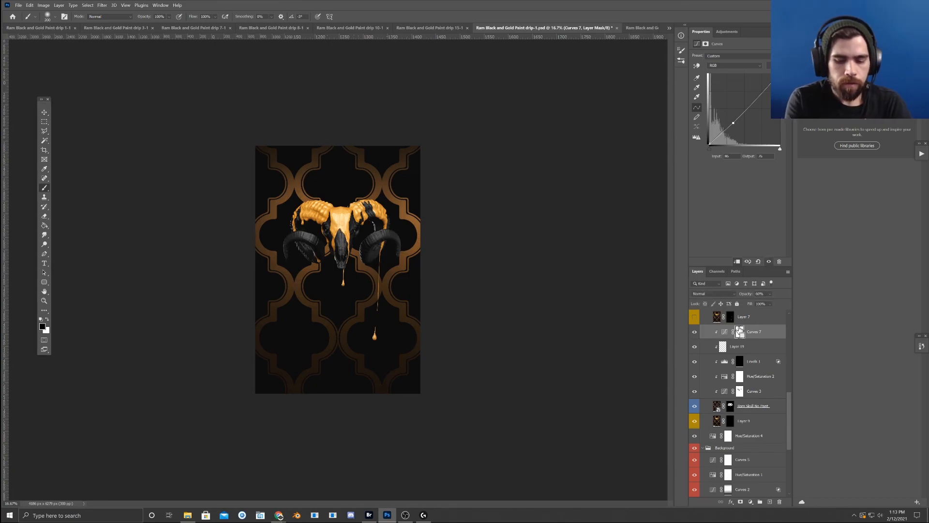
- Add a new layer clipped to the skull above Curves 7 and set its blend mode to Soft Light
key(ctrl+plus)
key(ctrl+plus)
key(ctrl+plus)
key(ctrl+plus)
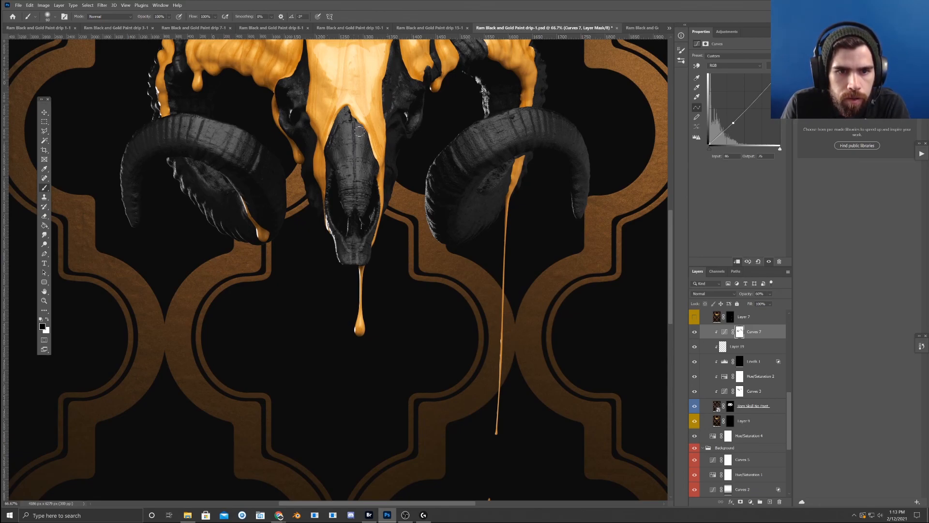
click(770, 501)
right_click(747, 332)
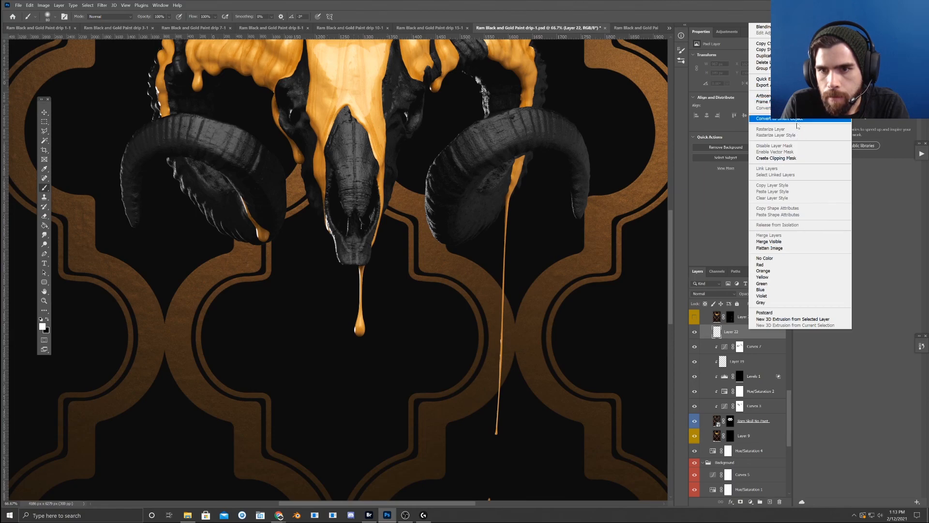
click(785, 158)
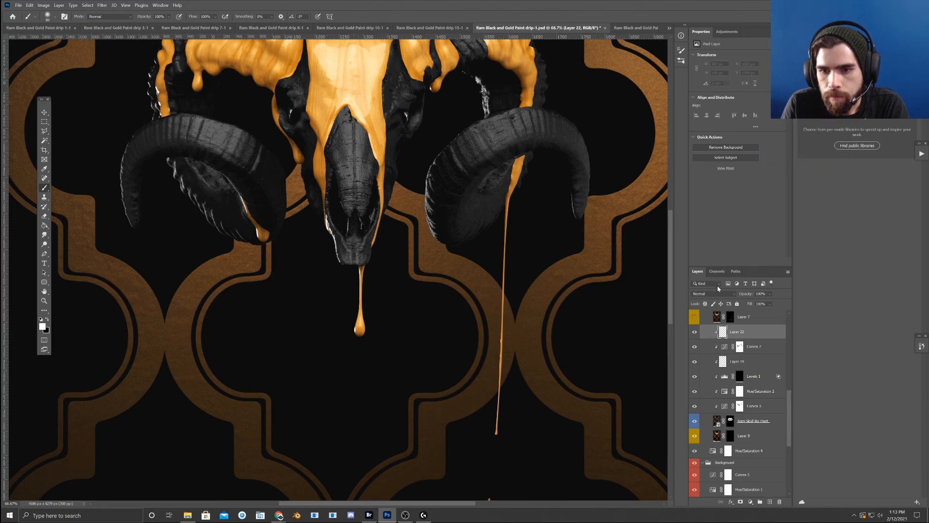
click(727, 294)
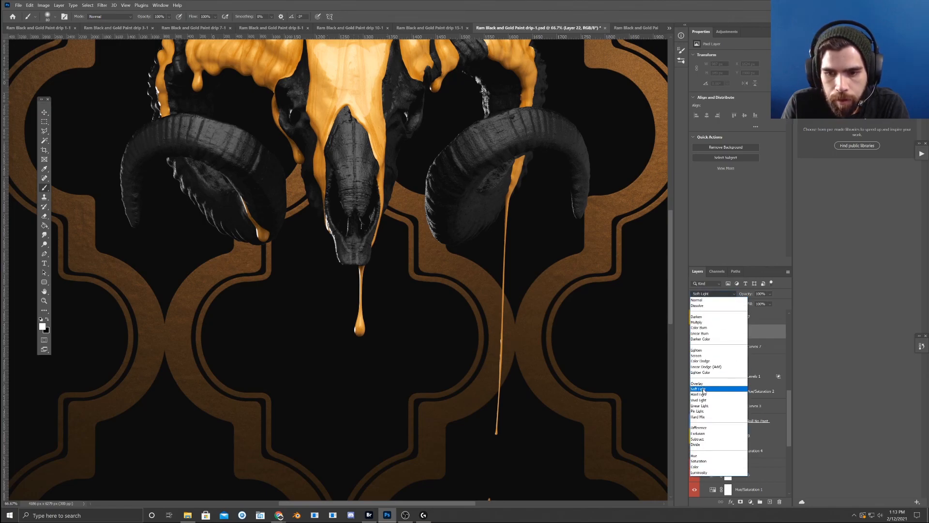
click(699, 389)
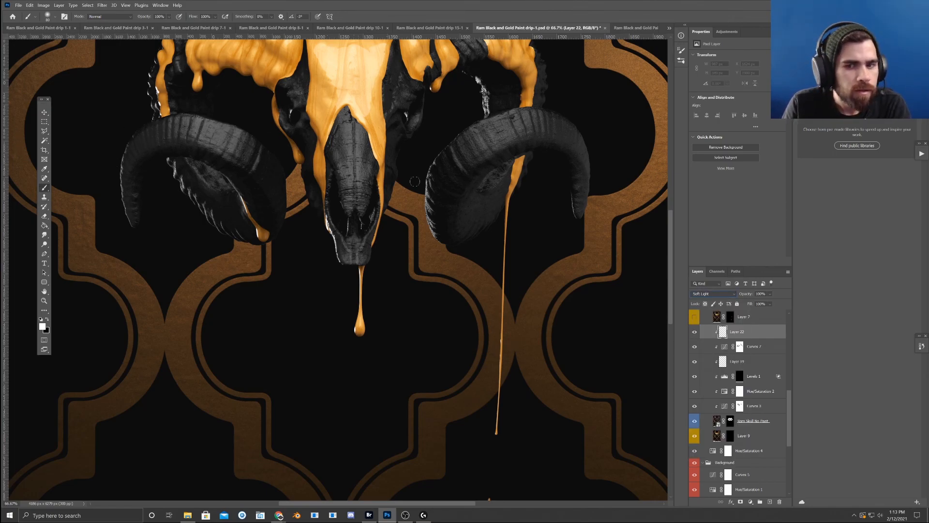
- Brush white highlights along the bare black nose bone at 10% flow on the clipped Soft Light layer
click(44, 197)
click(44, 188)
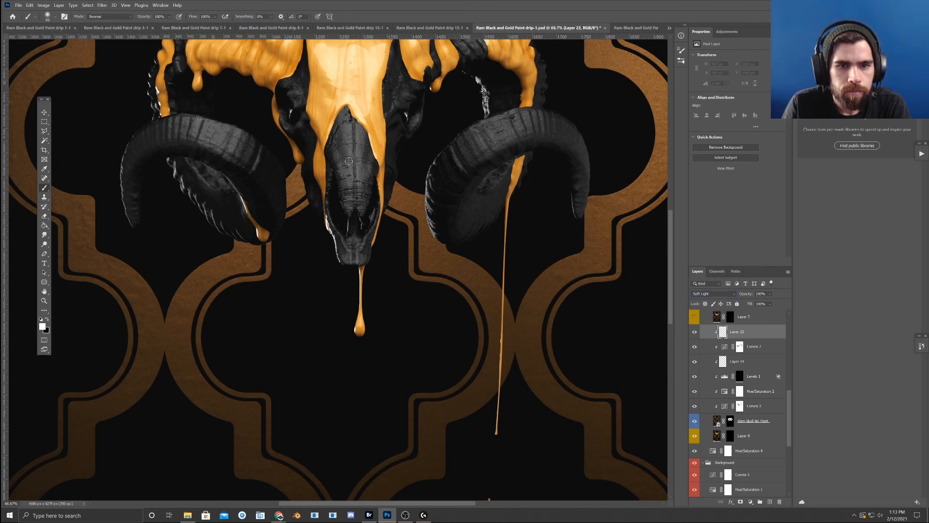
drag(215, 17, 199, 27)
key(bracketright)
mouse_move(350, 185)
mouse_down()
mouse_move(348, 119)
mouse_move(360, 173)
mouse_move(359, 133)
mouse_up()
drag(351, 172, 347, 127)
drag(359, 171, 358, 124)
- Shade the nose bone's center, side edges and lower snout with a smaller black brush, undoing the stray last stroke
key(x)
key(bracketleft)
key(bracketleft)
key(bracketleft)
key(bracketleft)
key(bracketleft)
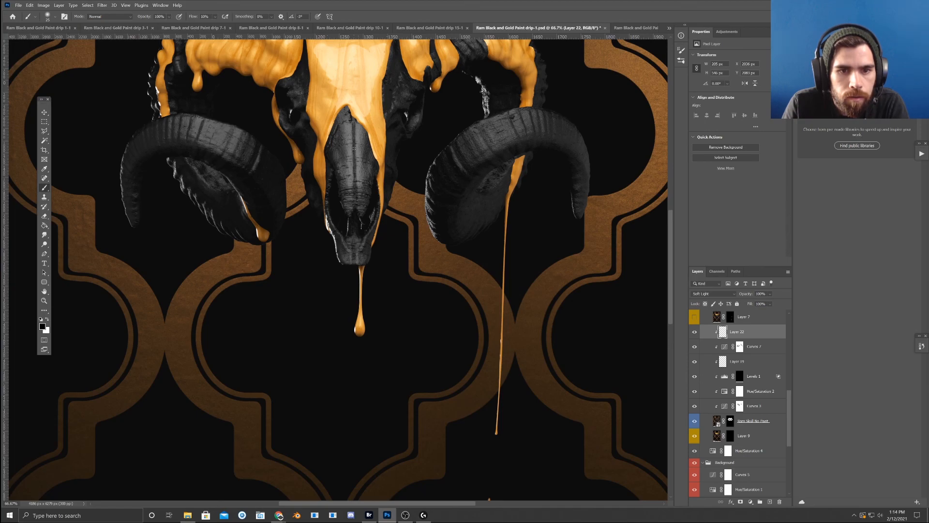
drag(355, 194, 358, 128)
drag(333, 178, 332, 204)
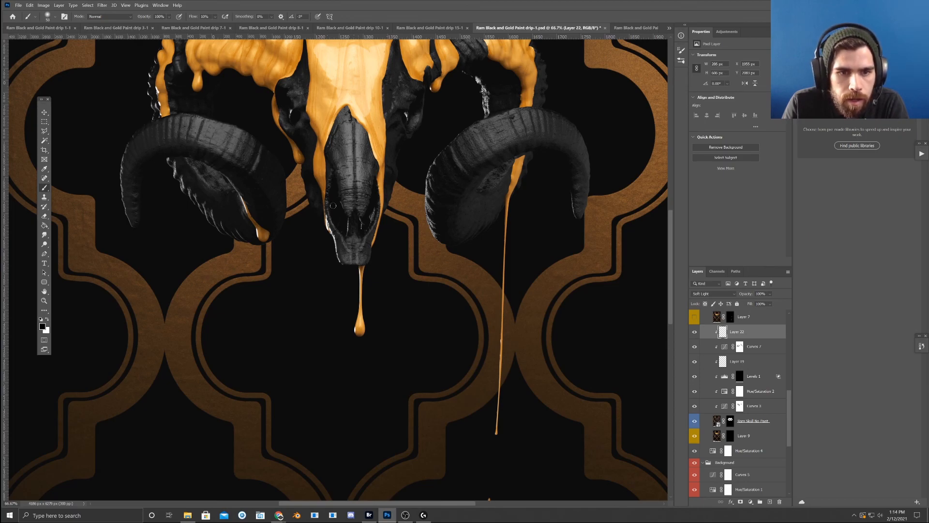
drag(335, 170, 329, 147)
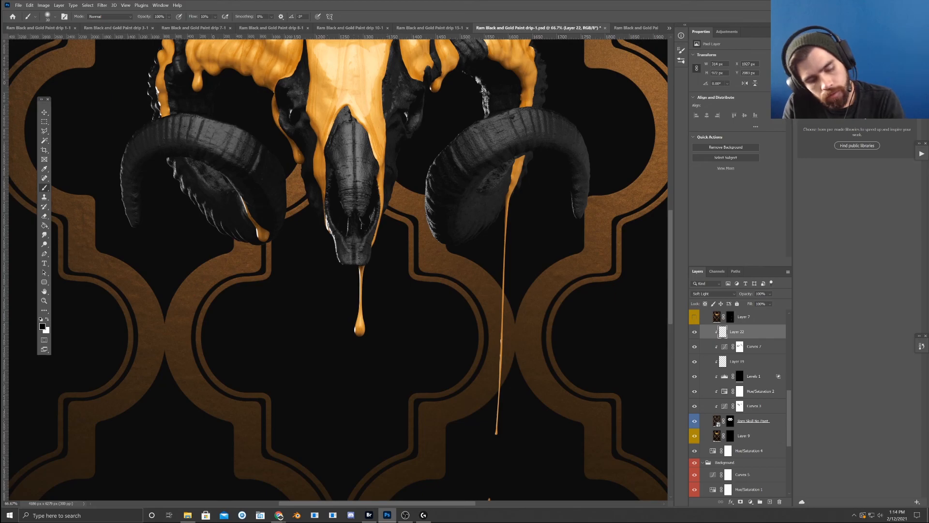
key(ctrl+z)
key(bracketleft)
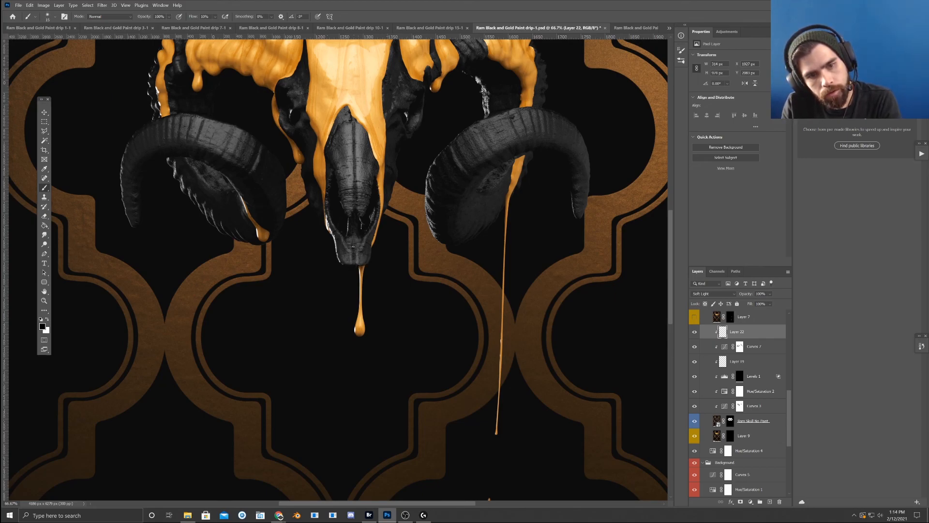
key(bracketright)
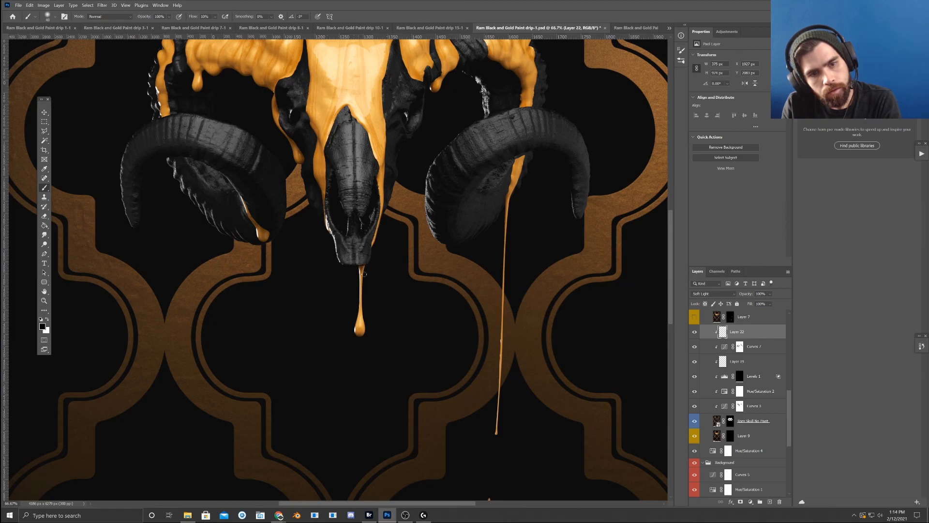
- Paint fine white highlights on the snout tip and on the bare bone around both eye sockets
key(x)
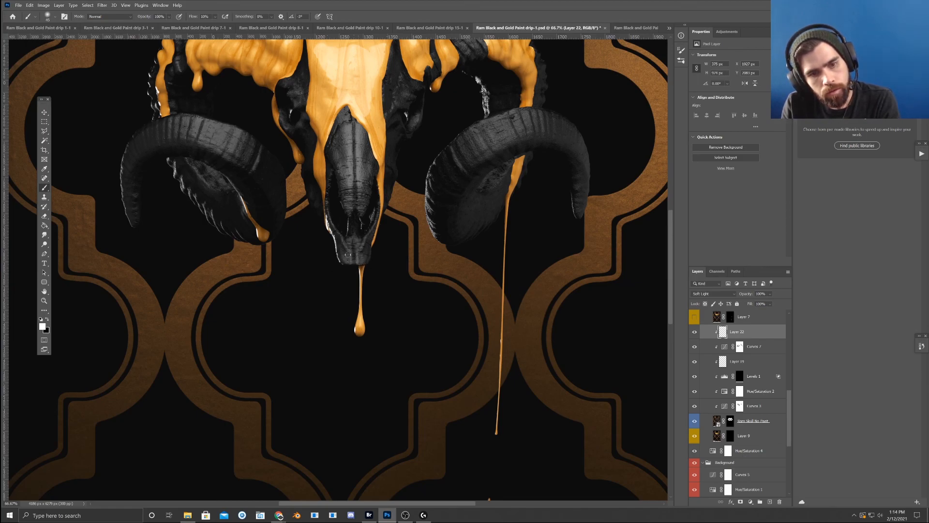
key(bracketleft)
key(bracketleft)
key(bracketleft)
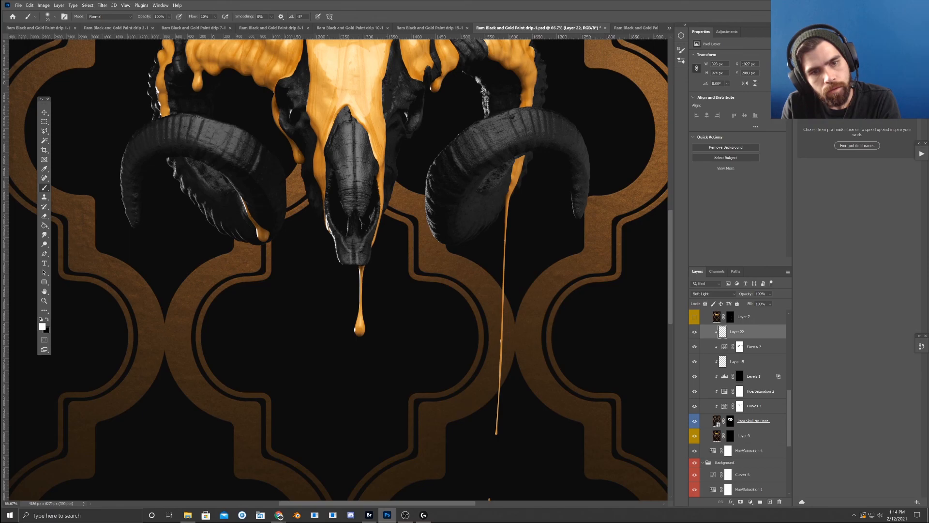
key(bracketright)
drag(434, 137, 417, 185)
drag(282, 151, 275, 137)
drag(398, 171, 407, 159)
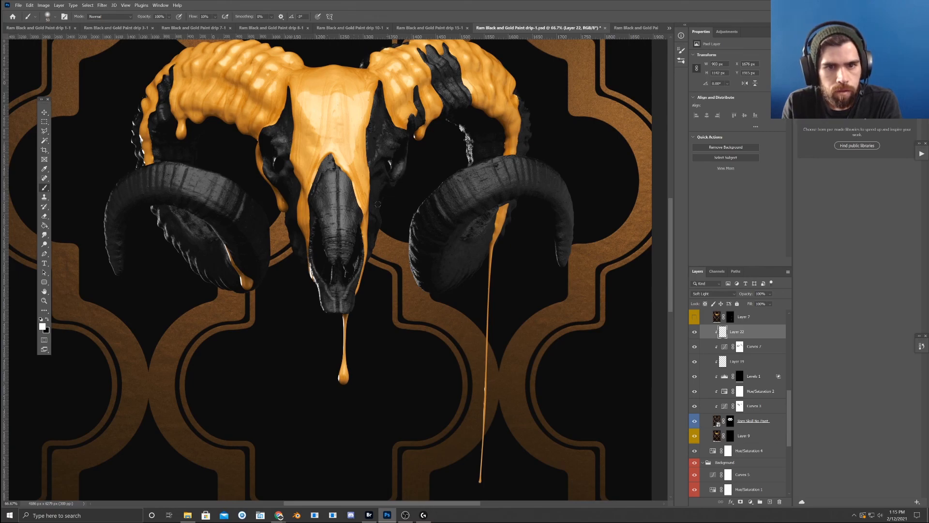
- Deepen the shadows on both curled black horns with black brush strokes, adjusting the brush size for the ridges
key(x)
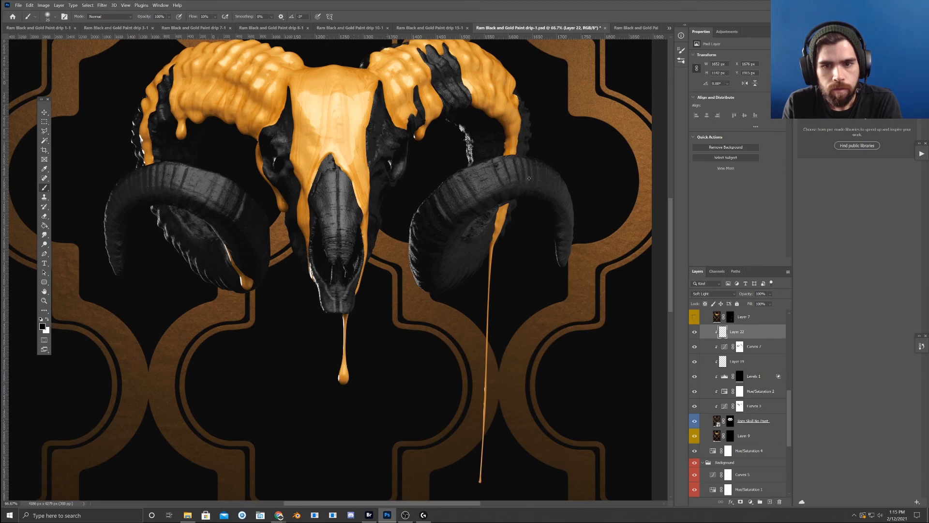
key(bracketright)
key(bracketright)
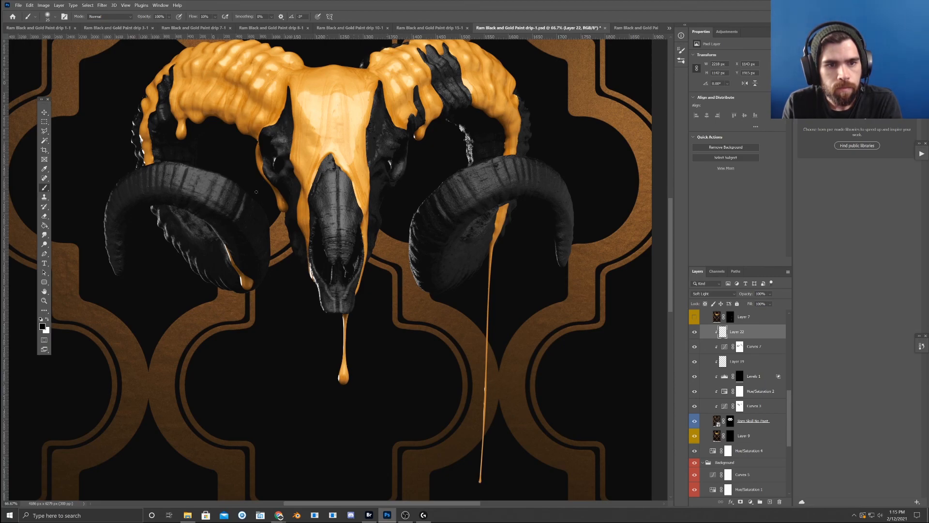
key(bracketleft)
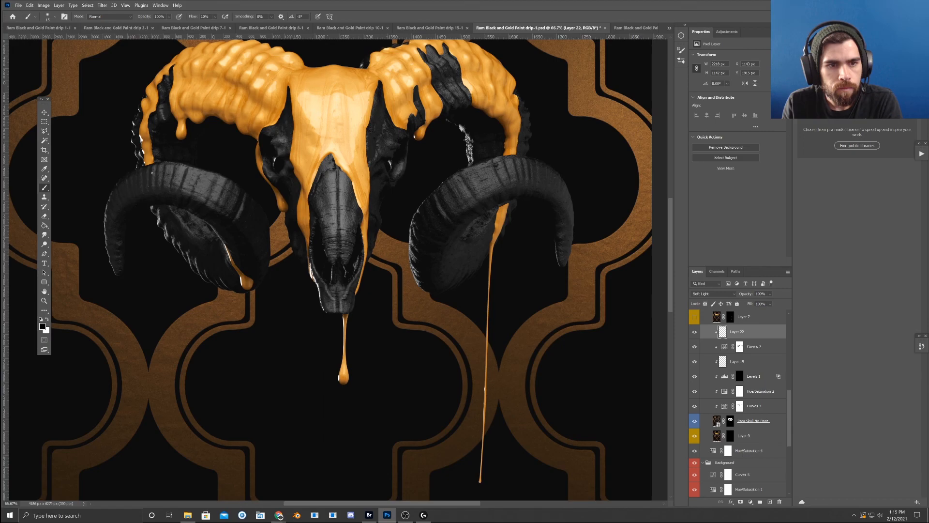
key(bracketright)
- Paint white highlights on the curled black horns with a small brush
key(x)
key(bracketleft)
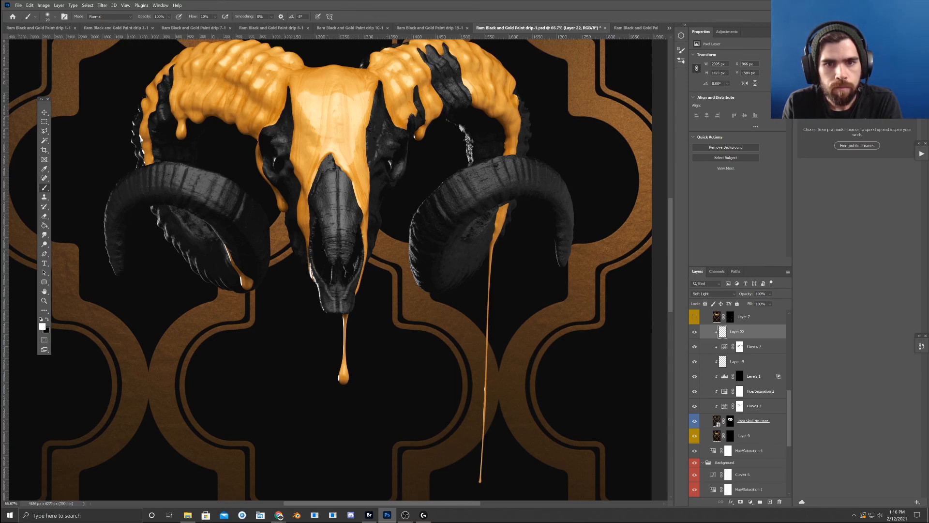
scroll(448, 95, up, 1)
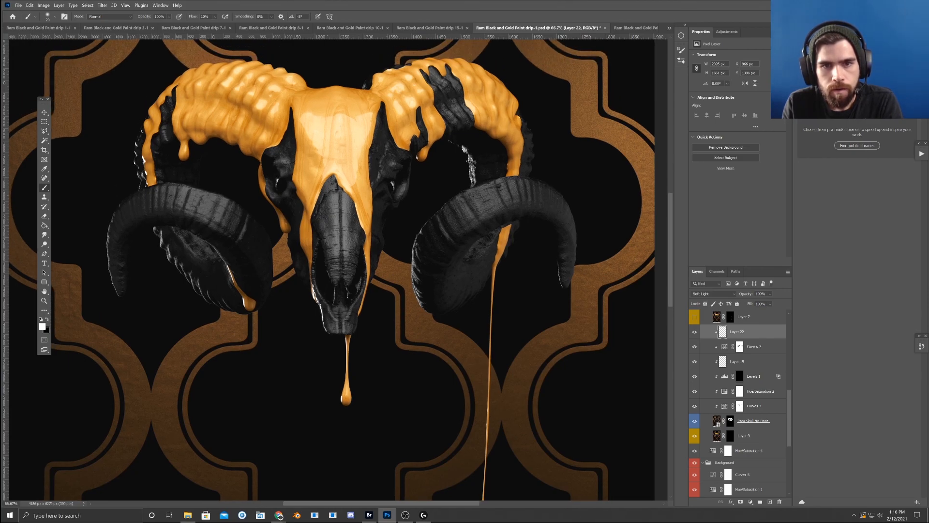
key(bracketright)
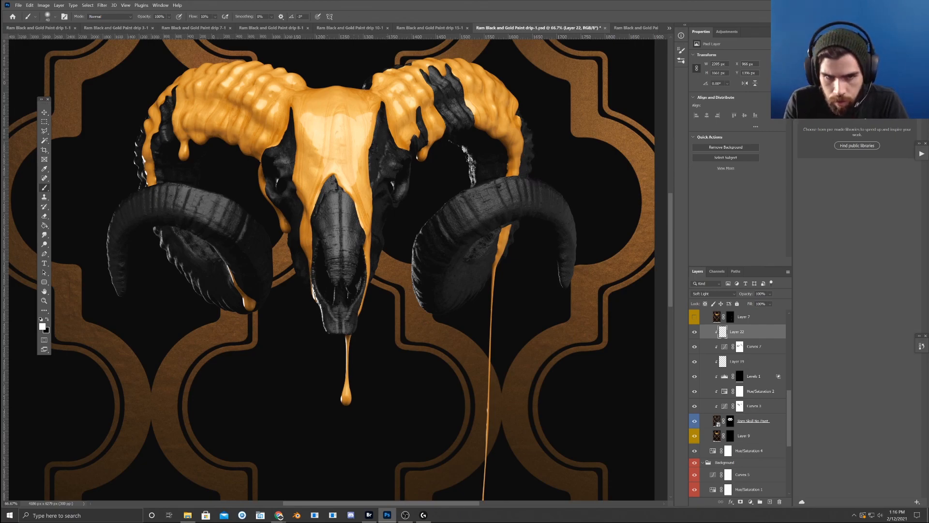
- Examine the skull's highlights and shadows in the whole artwork and close up on the bone and horns
key(s)
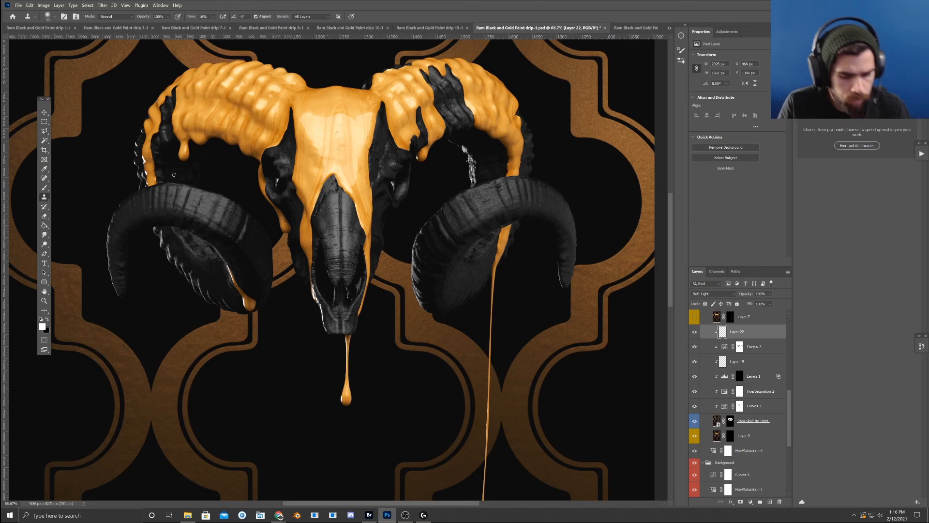
key(ctrl+minus)
key(ctrl+minus)
key(ctrl+minus)
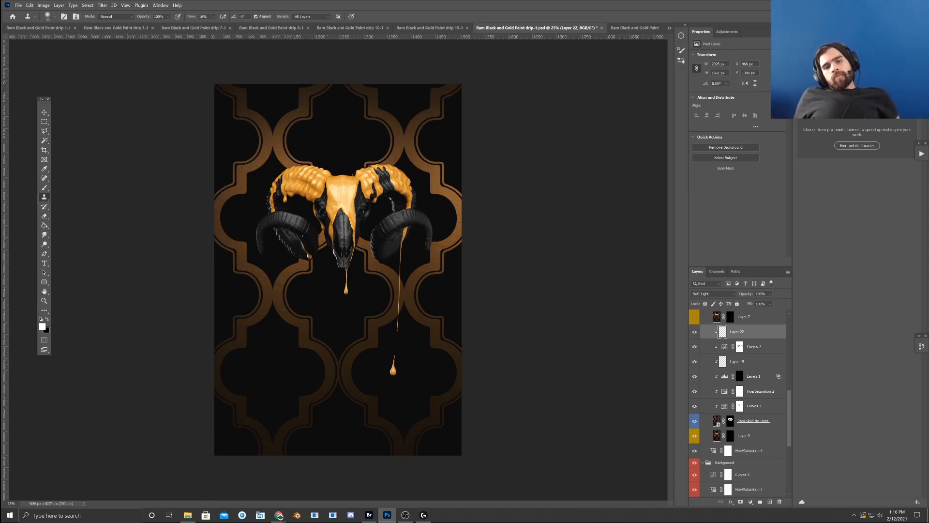
key(ctrl+plus)
key(ctrl+plus)
key(ctrl+plus)
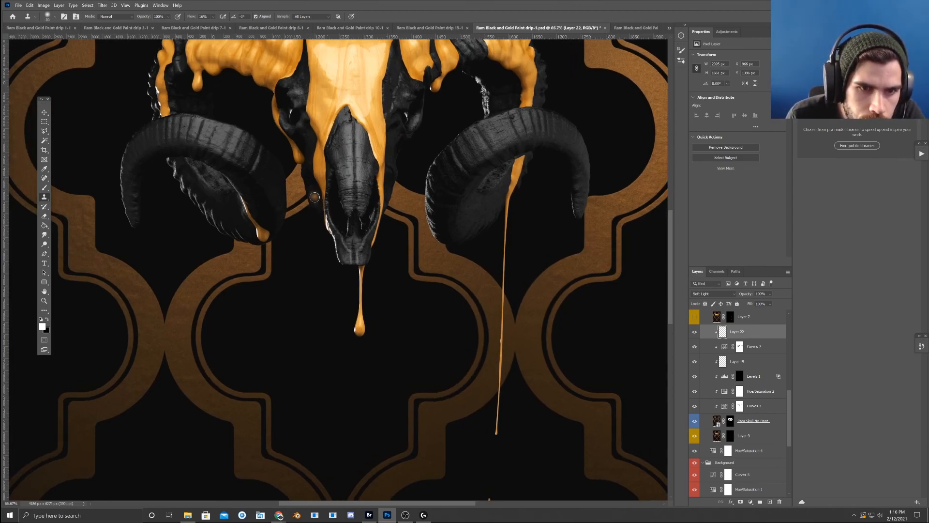
key(b)
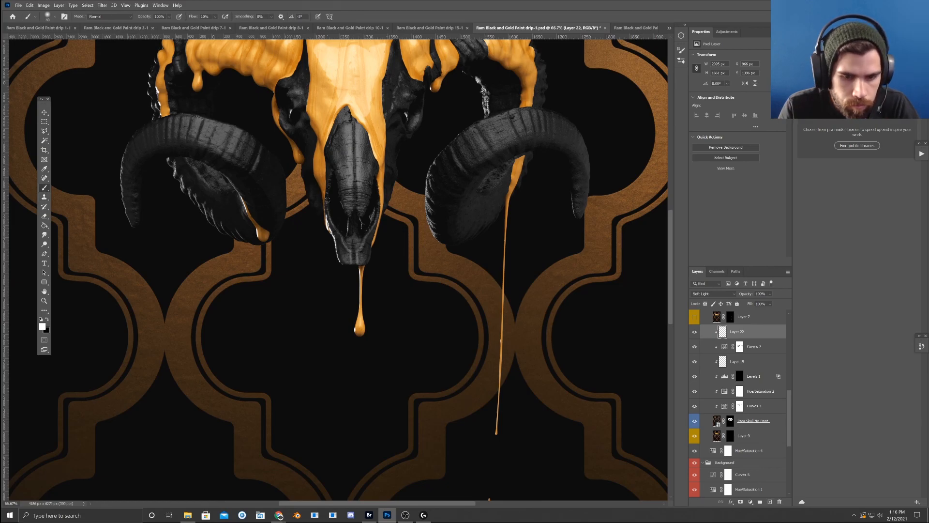
key(bracketright)
key(bracketright)
key(bracketright)
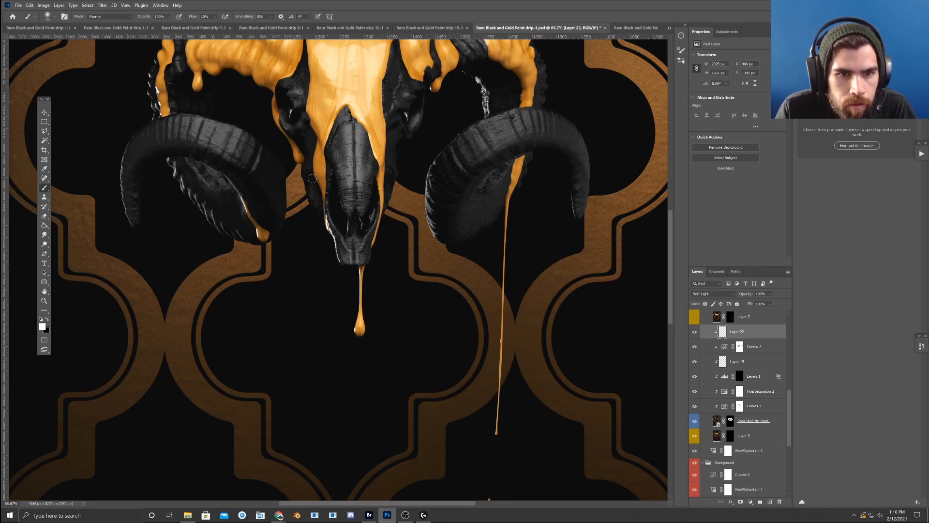
scroll(375, 148, up, 3)
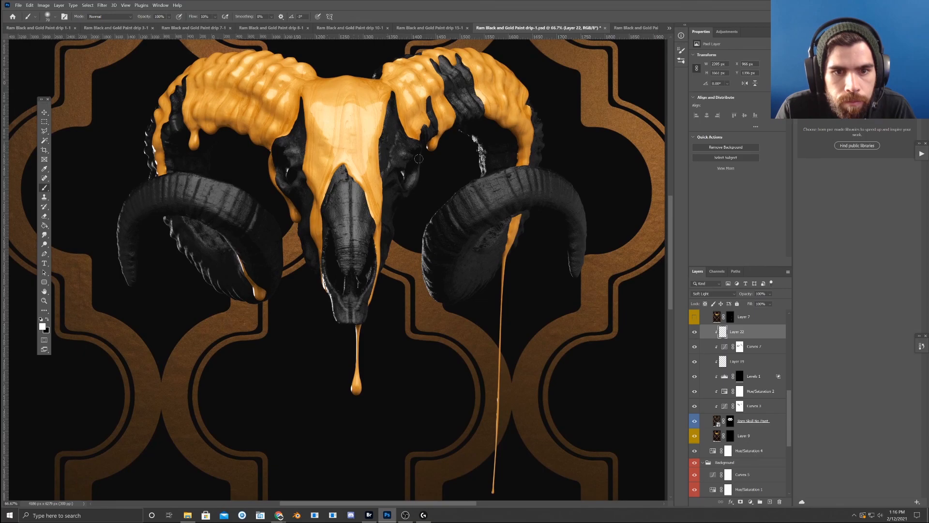
drag(456, 172, 410, 208)
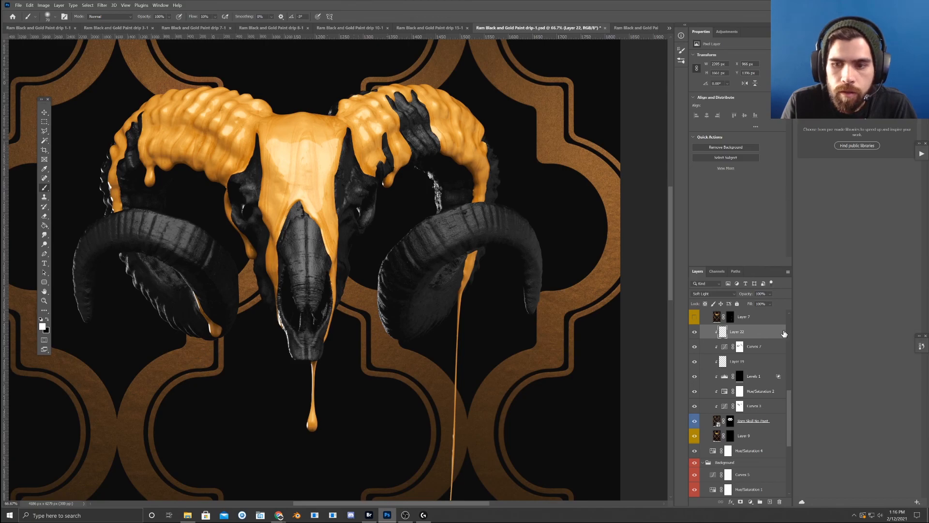
- Add a new layer above Curves 6 at the top of the layer stack and set it to Soft Light
scroll(762, 335, up, 3)
scroll(761, 335, up, 6)
click(763, 321)
scroll(771, 502, up, 1)
click(770, 502)
click(712, 294)
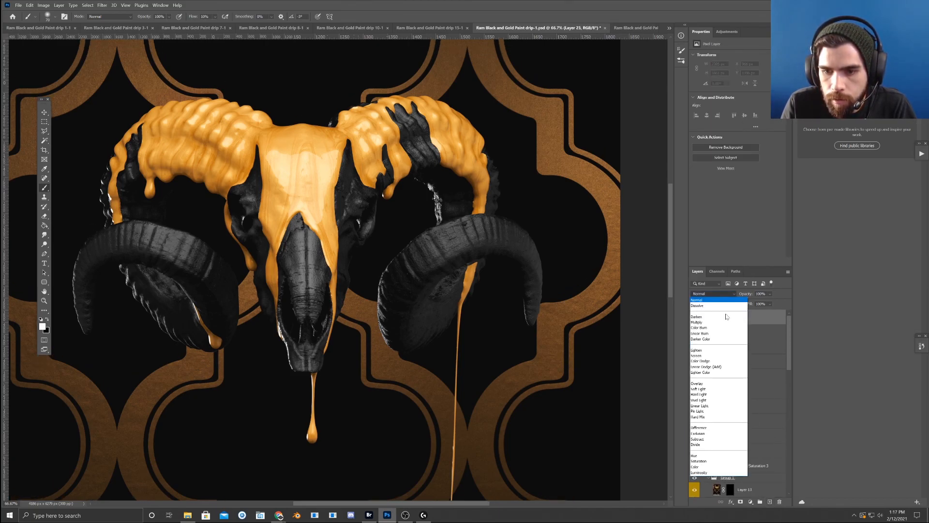
click(716, 393)
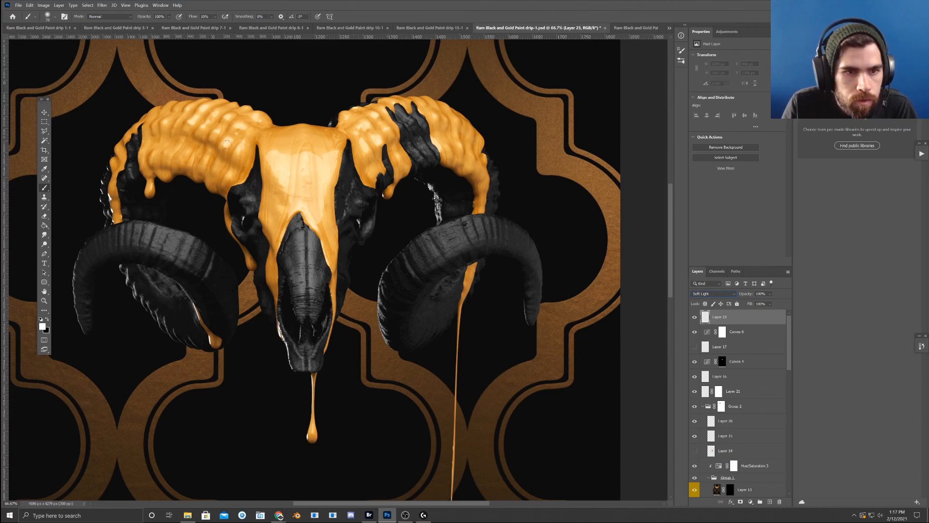
- Brush white highlights onto the gold horn ridges and black shadows along the undersides of both gold-covered horns on the Soft Light layer
drag(224, 152, 228, 139)
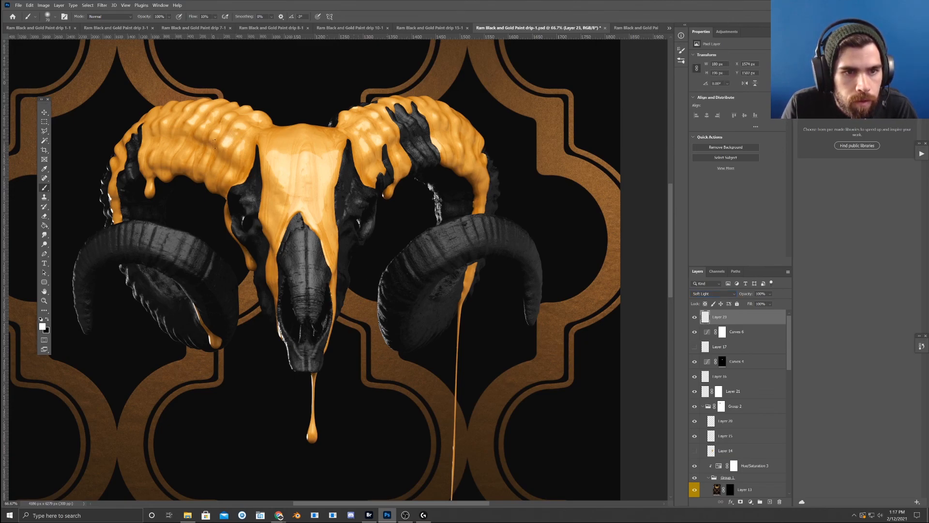
key(x)
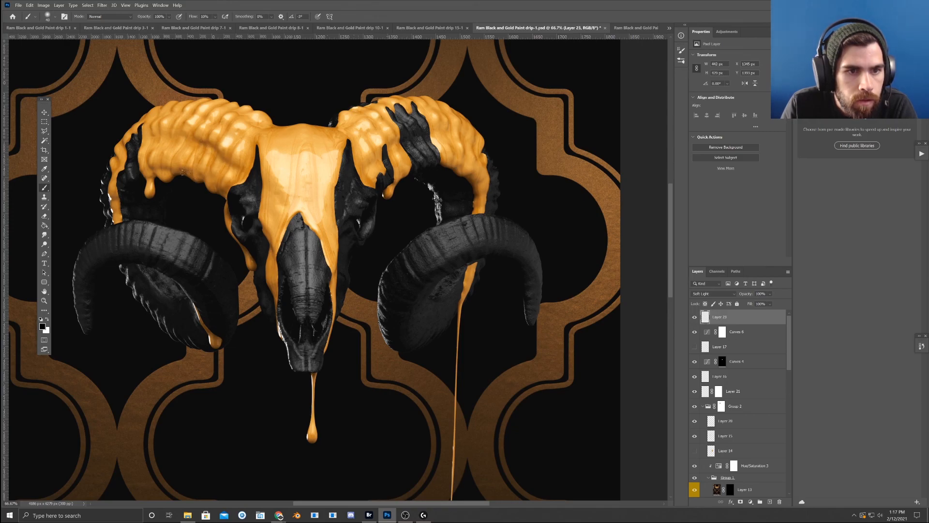
drag(174, 169, 164, 169)
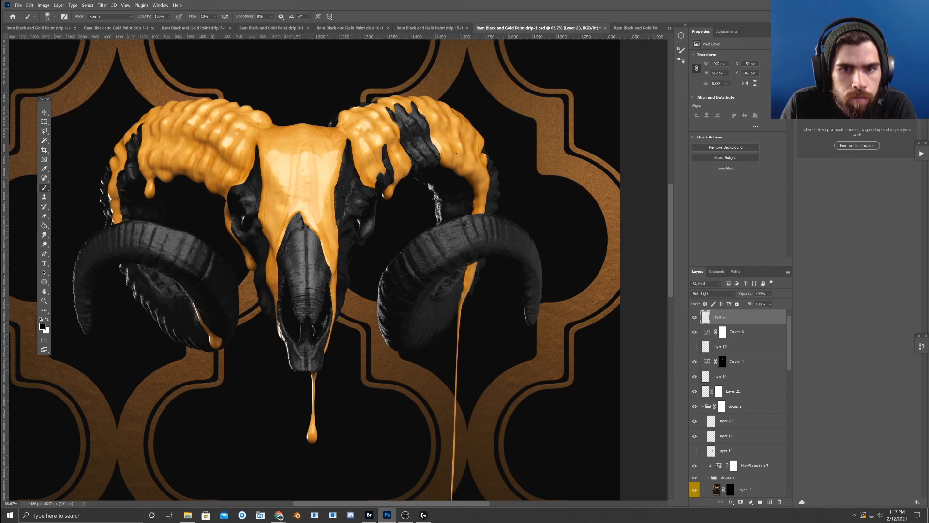
drag(458, 167, 476, 186)
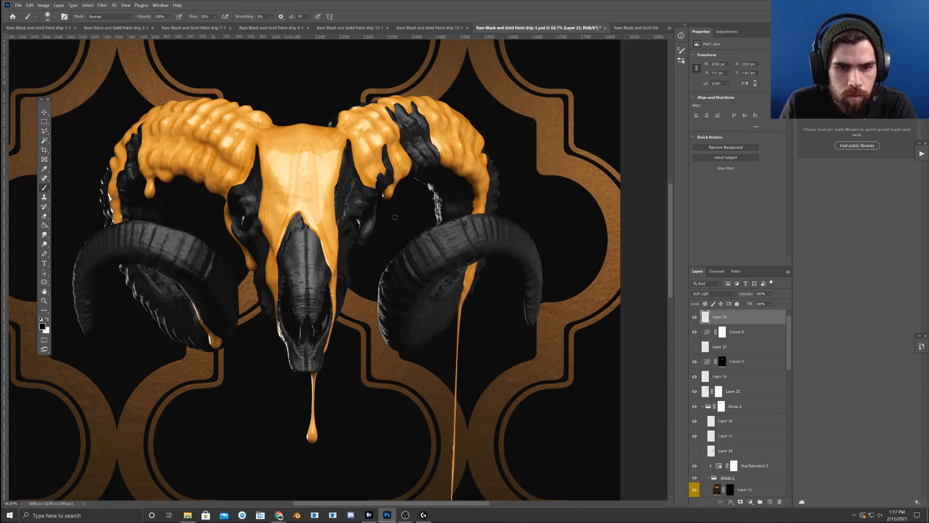
key(x)
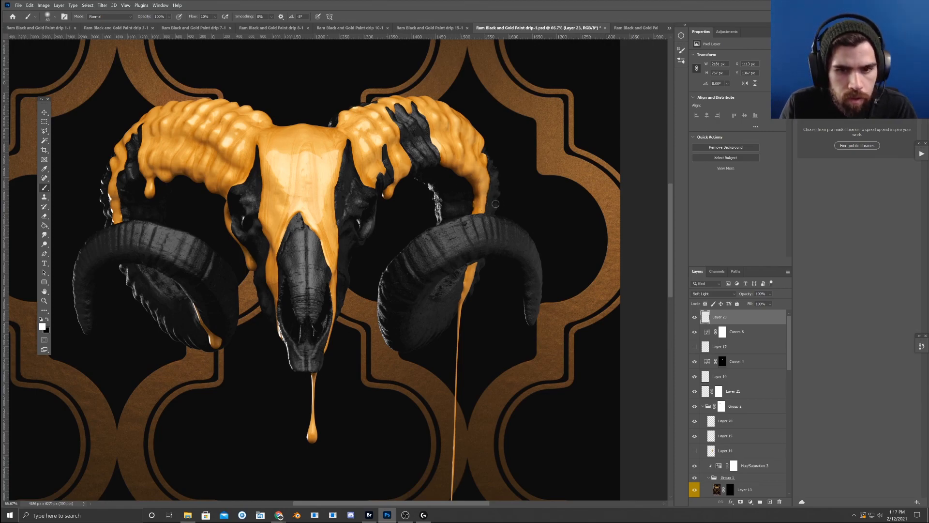
- Deepen the gold paint's shadows down the skull's forehead and along both sides of the snout with black strokes, varying the brush size
key(x)
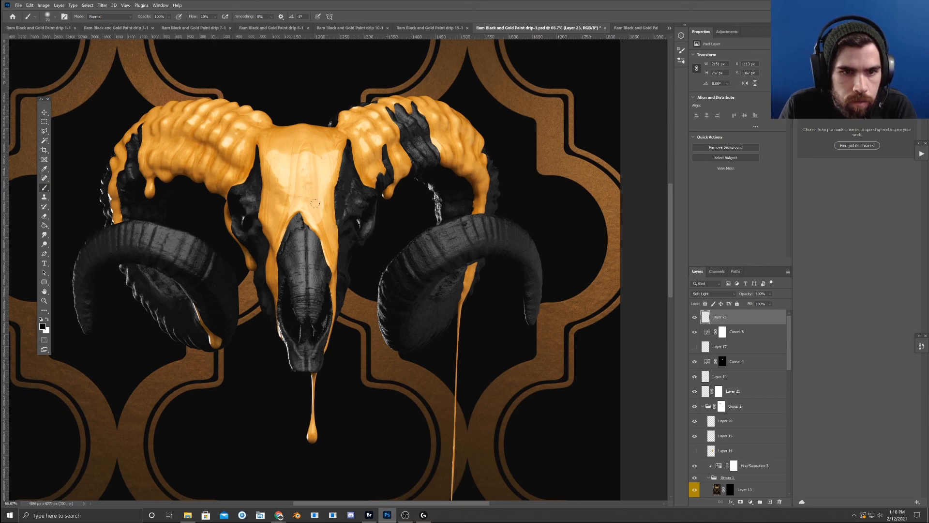
drag(318, 221, 317, 216)
key(bracketright)
key(bracketright)
key(bracketright)
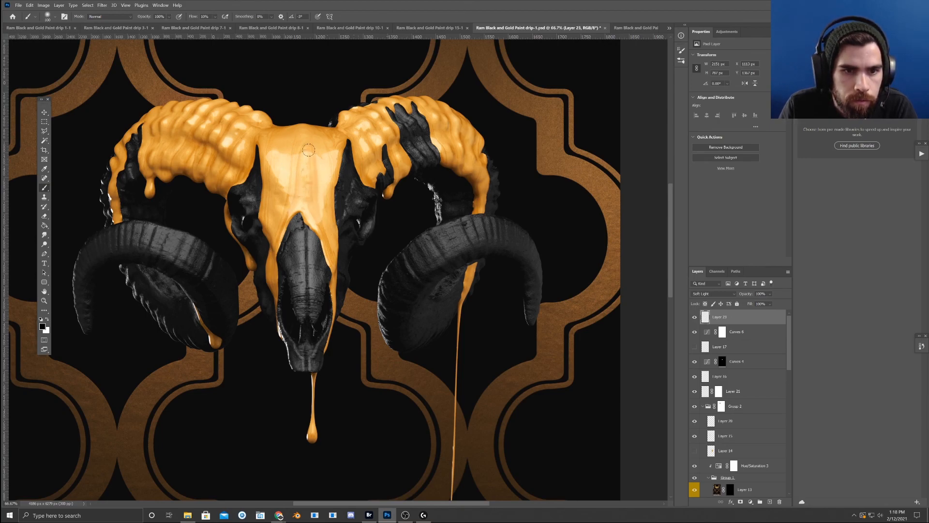
drag(283, 222, 275, 247)
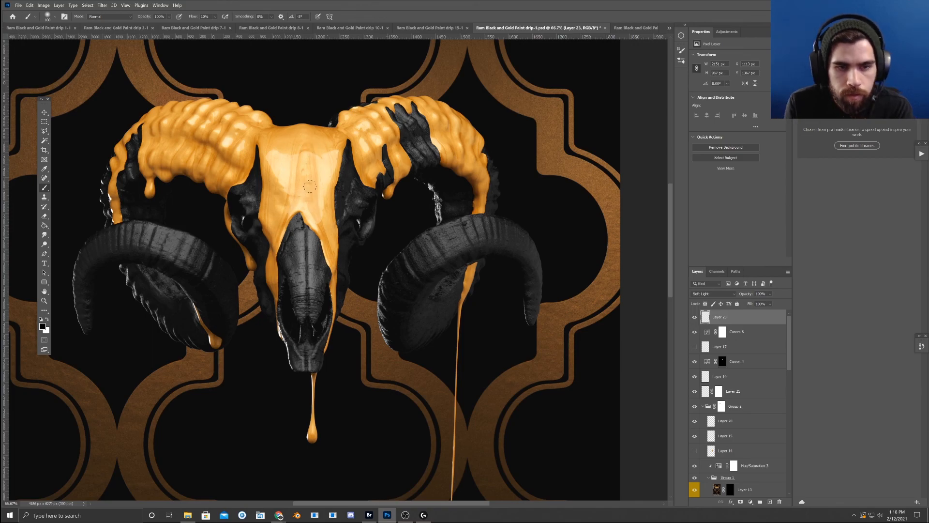
key(bracketleft)
key(bracketleft)
key(bracketleft)
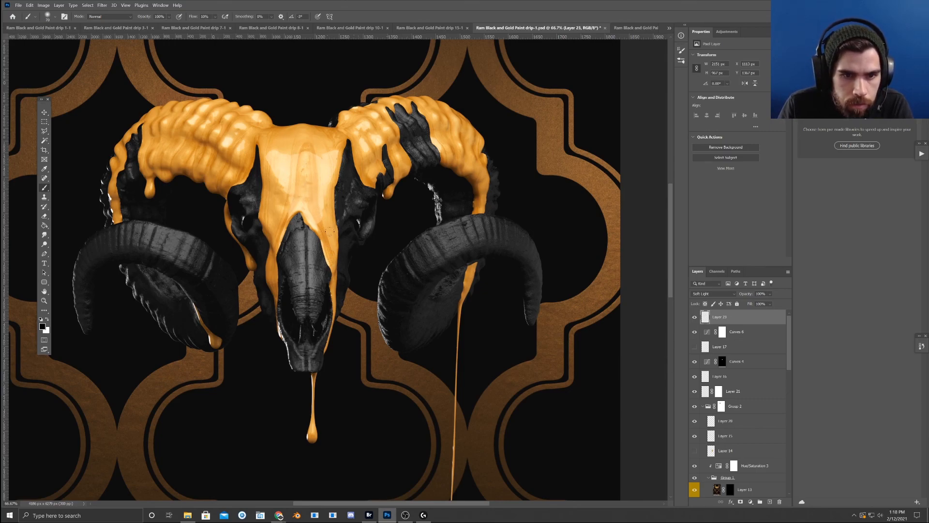
drag(336, 202, 334, 274)
mouse_move(275, 218)
mouse_down()
mouse_move(261, 243)
mouse_move(276, 277)
mouse_up()
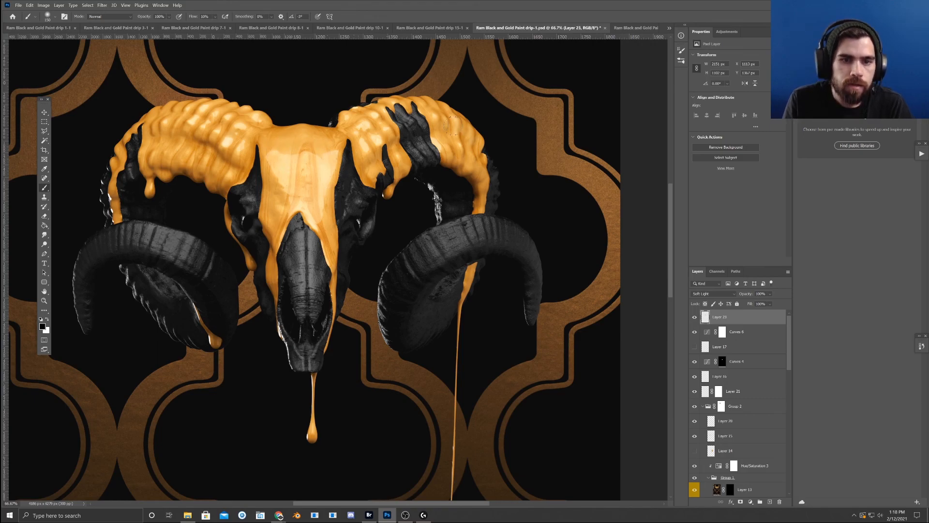
key(ctrl+minus)
key(ctrl+minus)
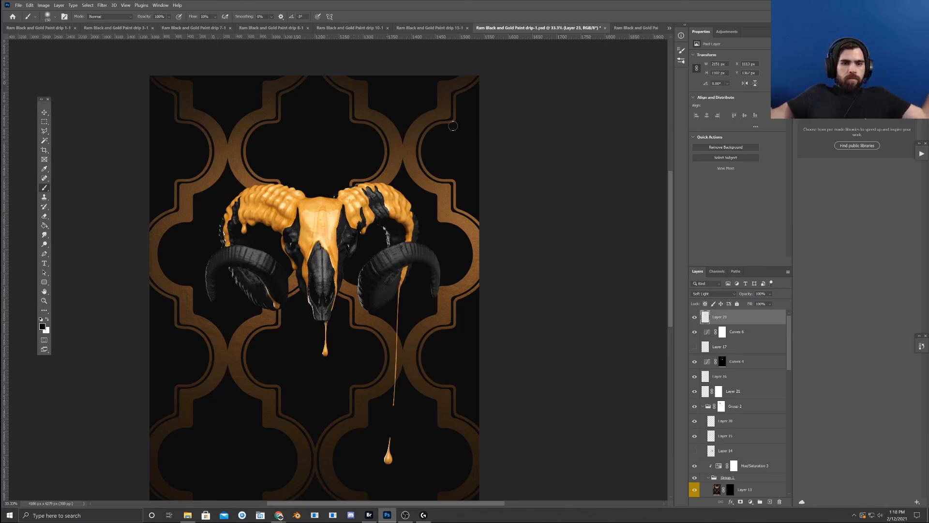
key(ctrl+minus)
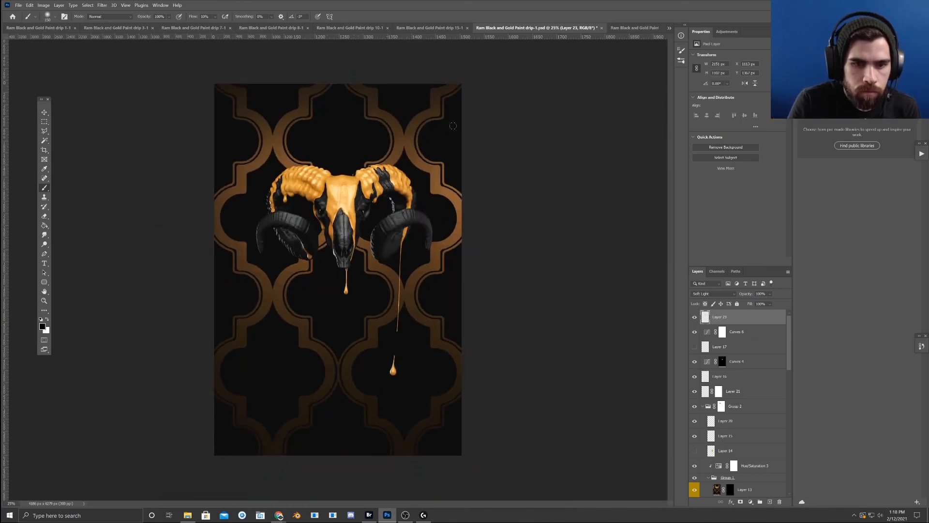